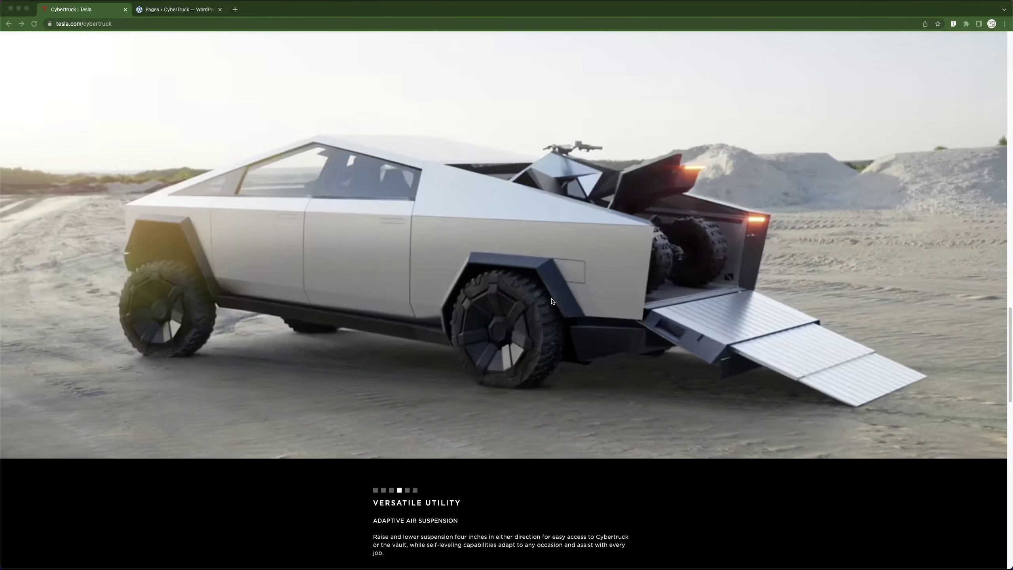
# Examine the Tesla Cybertruck page from its hero down through the Exoskeleton and Versatile Utility sections.
pyautogui.scroll(20, 551, 301)
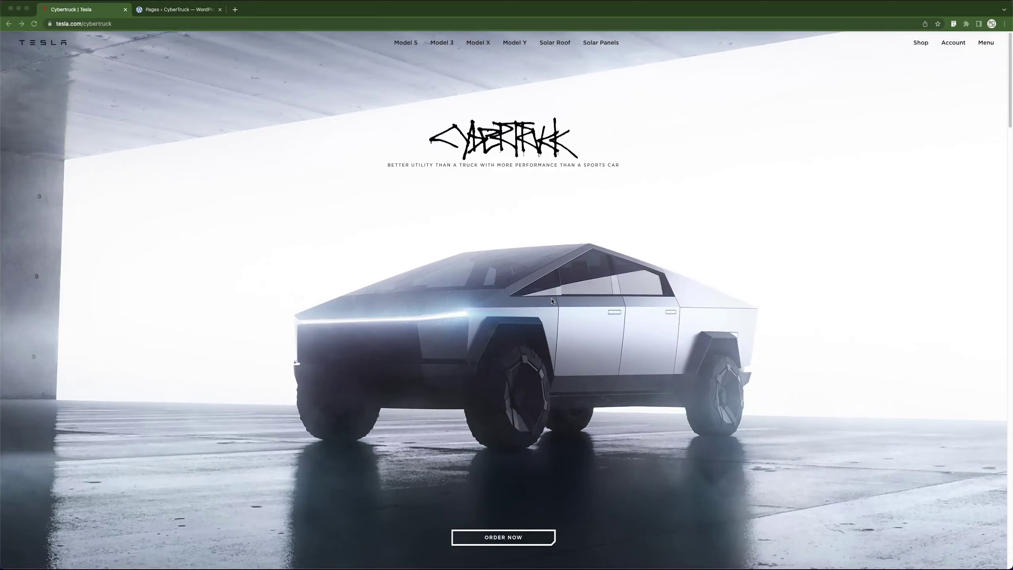
pyautogui.scroll(-14, 552, 301)
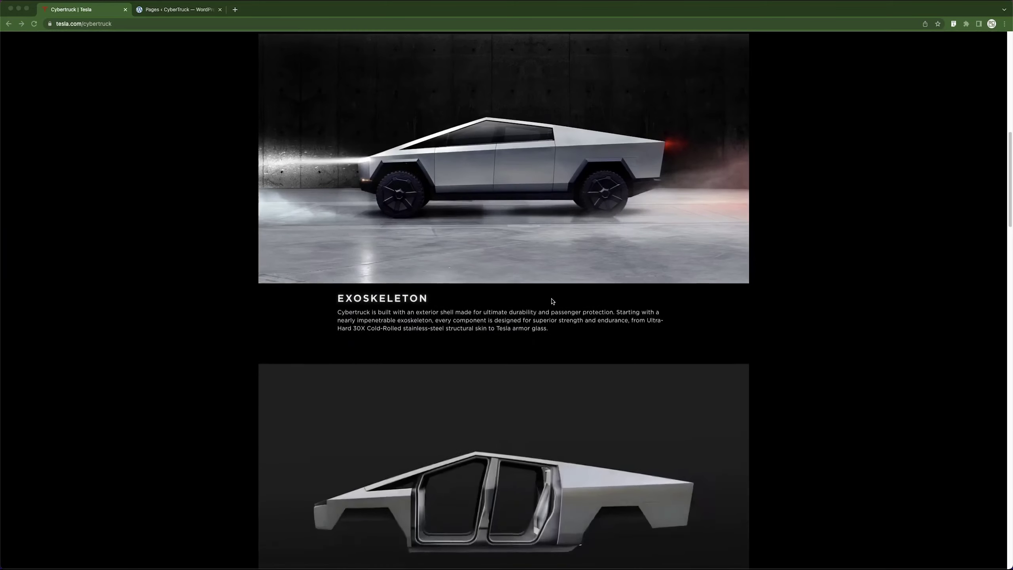
pyautogui.scroll(-15, 552, 301)
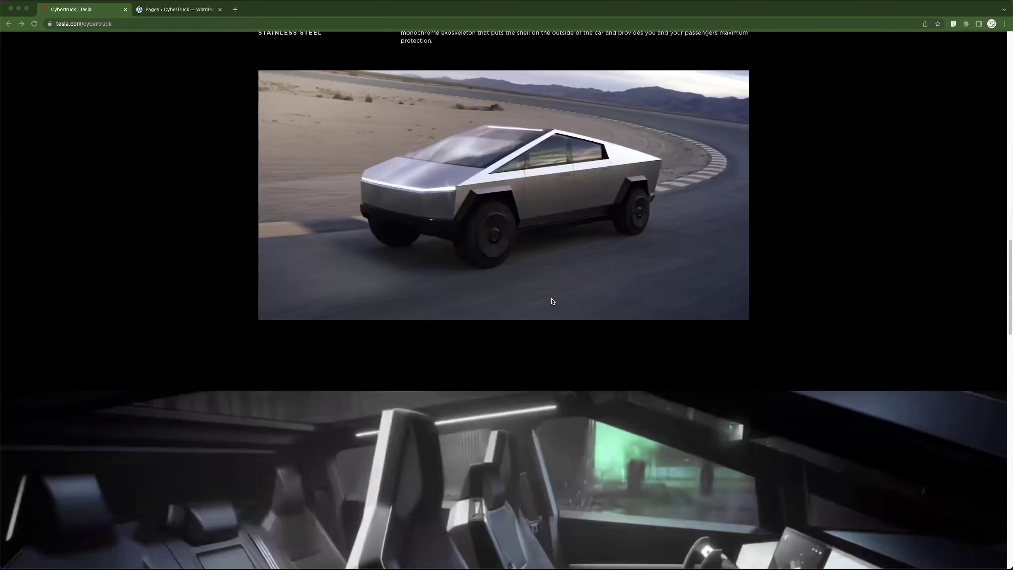
pyautogui.scroll(-15, 552, 301)
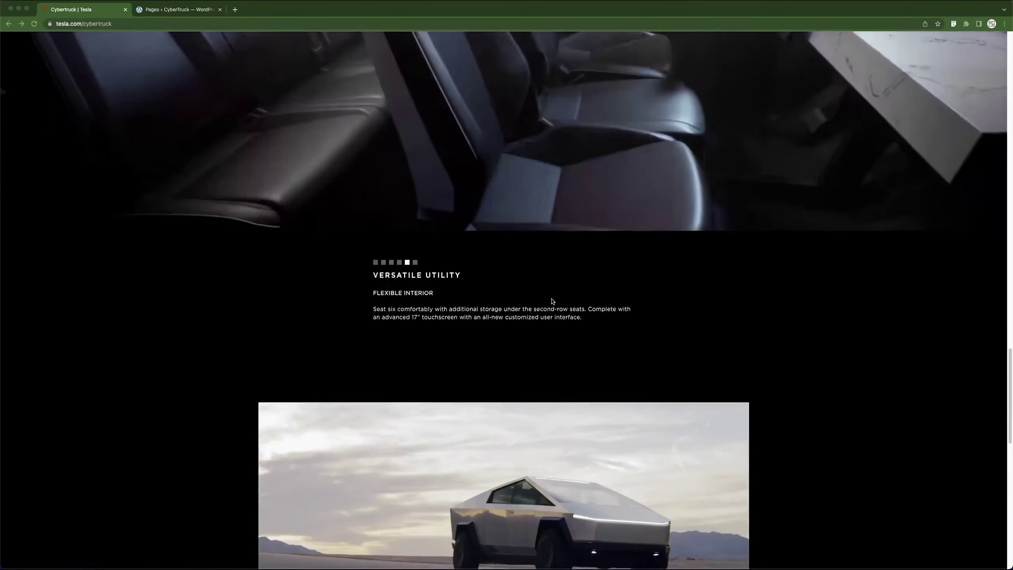
pyautogui.scroll(-3, 552, 301)
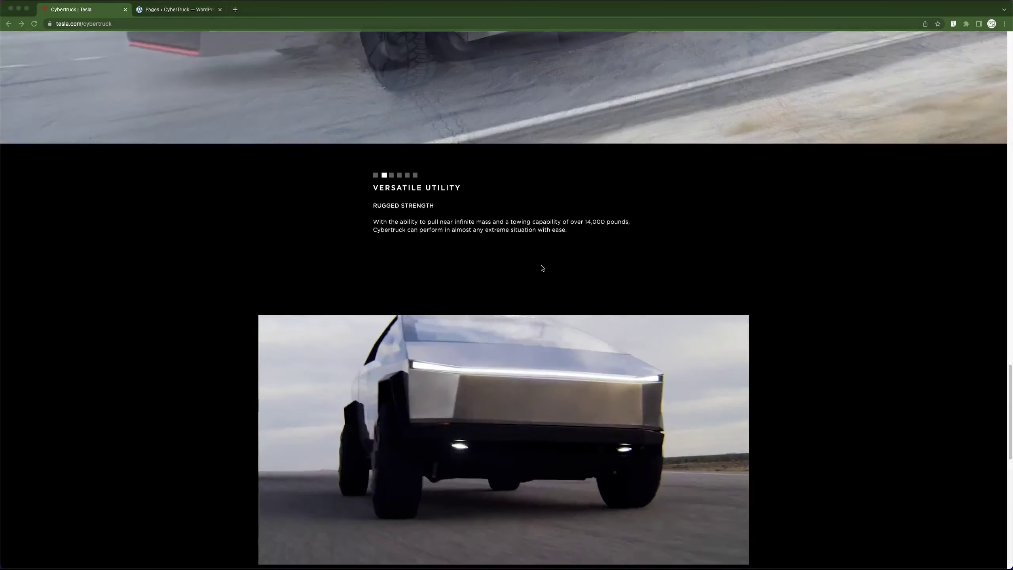
# Switch to the WordPress site, open the Cybertruck front page in Breakdance and bring up the list of elements to add.
pyautogui.hotkey('ctrl', 'Tab')
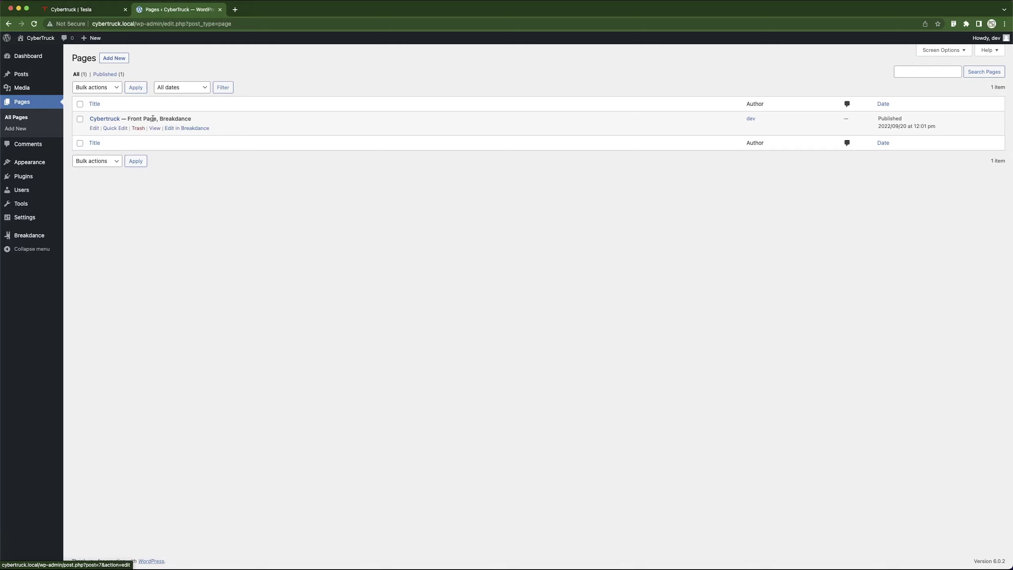
pyautogui.click(185, 129)
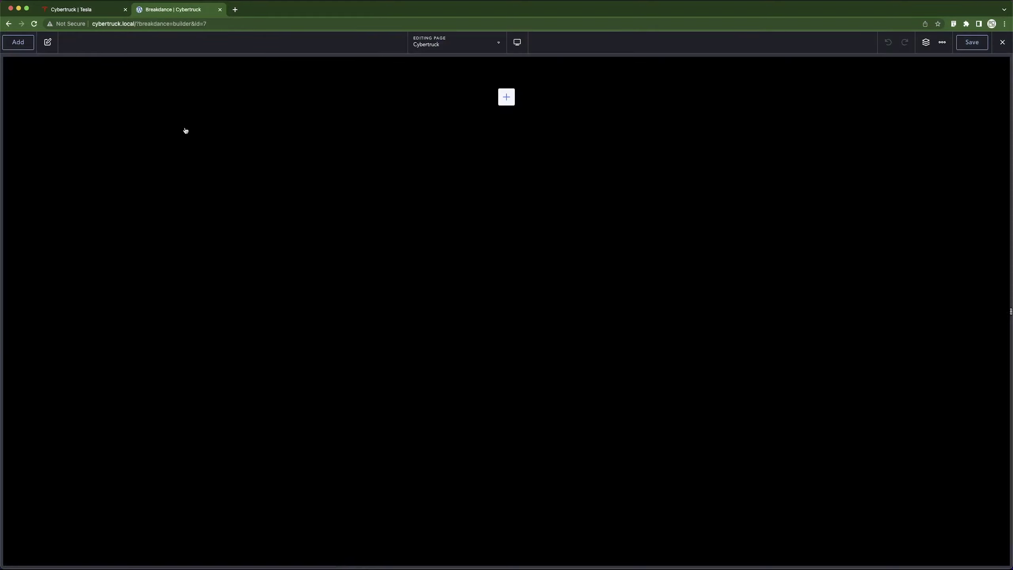
pyautogui.click(510, 101)
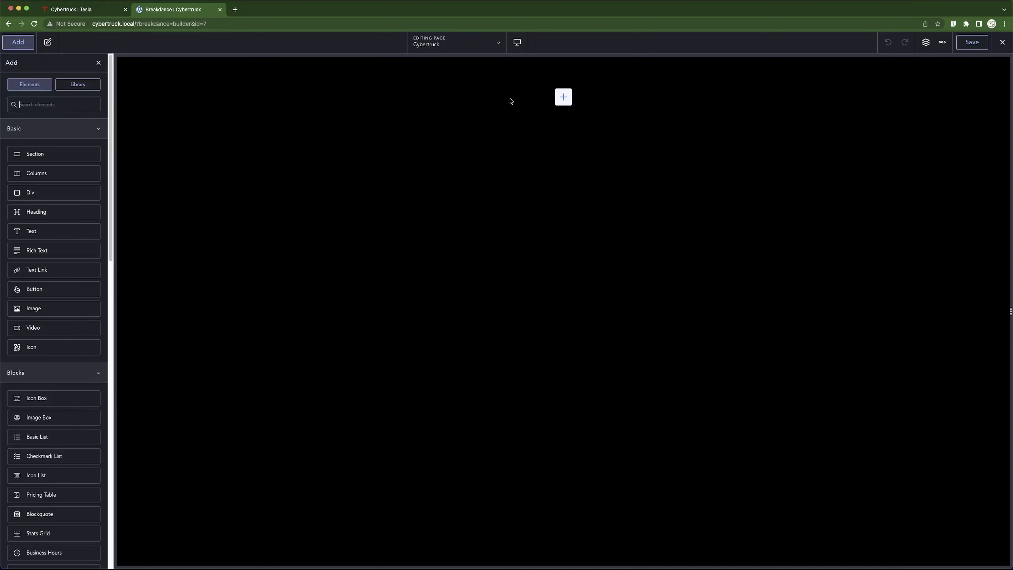
# Open the developer tools on the Tesla Cybertruck page and resize the page viewport to about 1920 px wide.
pyautogui.click(73, 8)
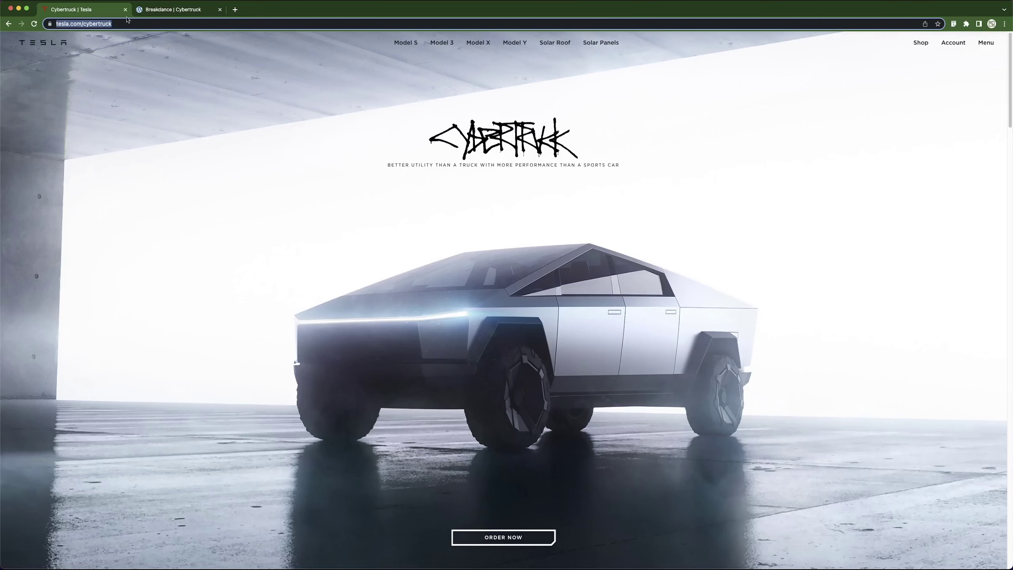
pyautogui.click(528, 298)
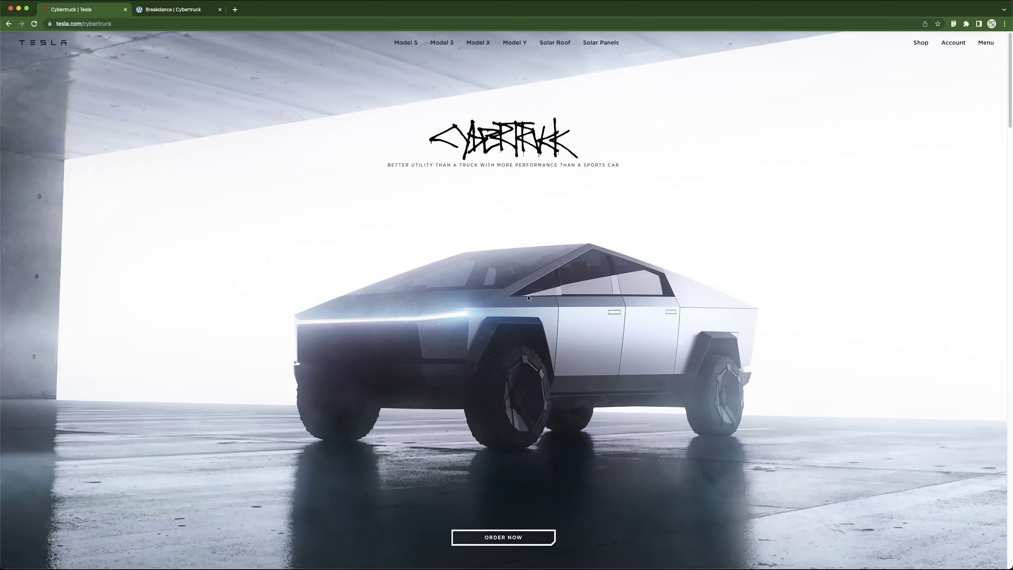
pyautogui.press('super+alt+i')
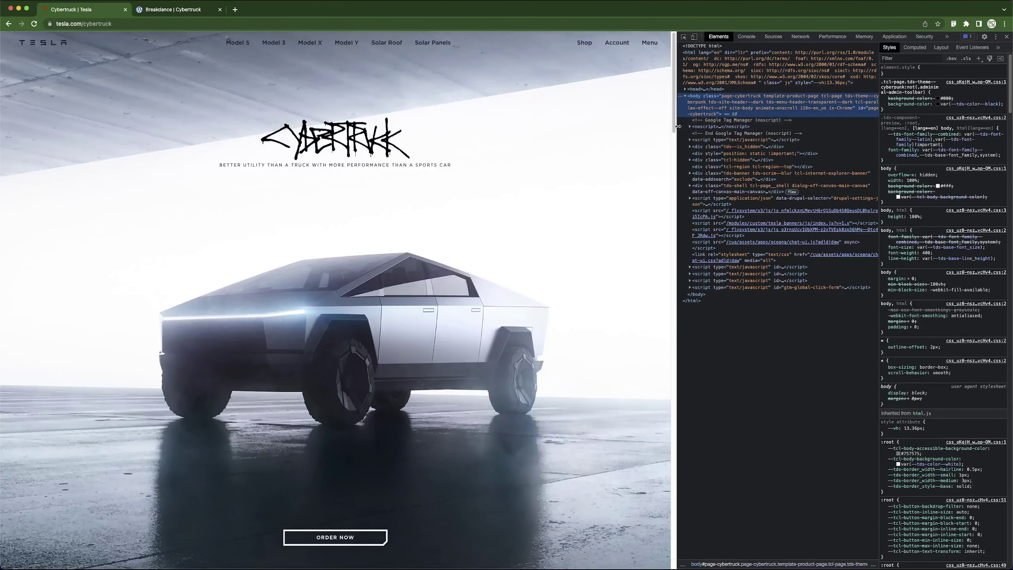
pyautogui.moveTo(678, 126); pyautogui.dragTo(761, 121)
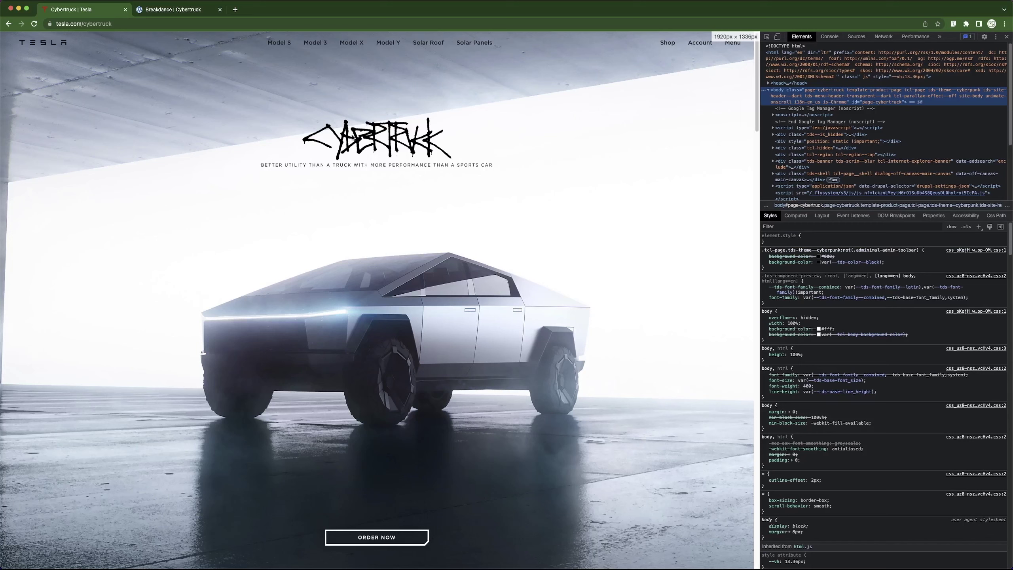
# Add a Section to the Cybertruck page in Breakdance and set its padding to 0 px on all sides.
pyautogui.click(166, 10)
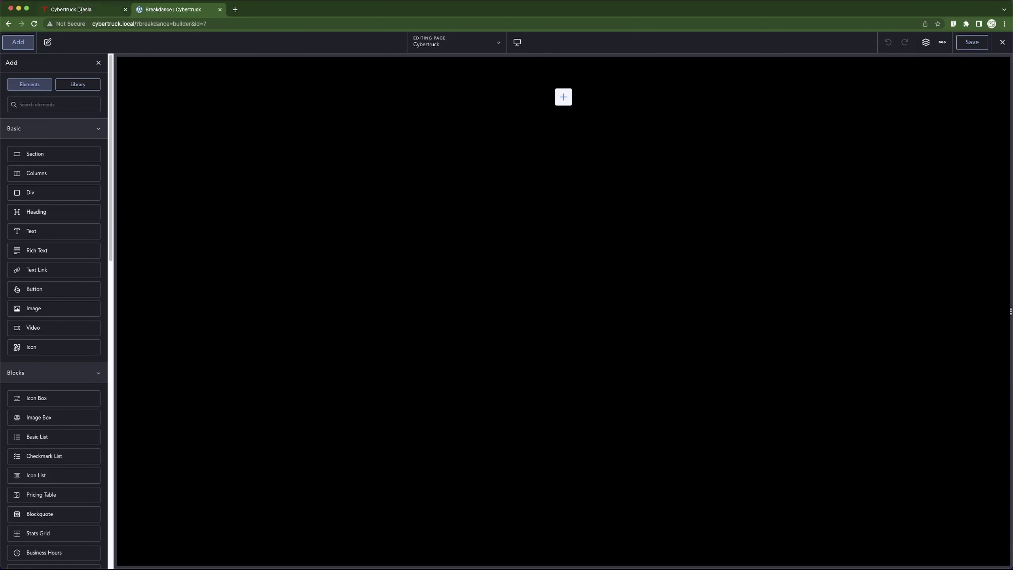
pyautogui.hotkey('ctrl', 'shift', 'Tab')
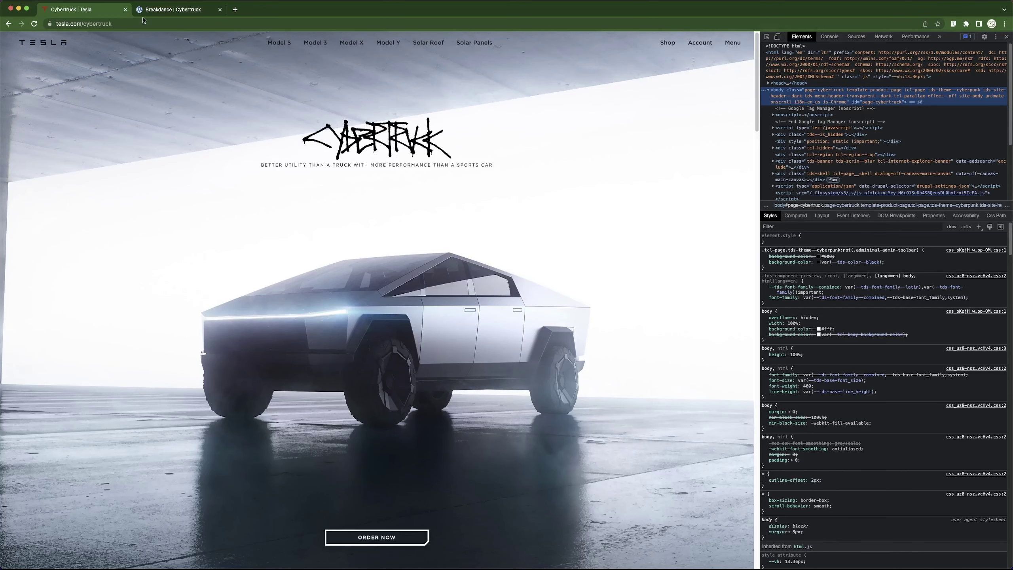
pyautogui.hotkey('ctrl', 'Tab')
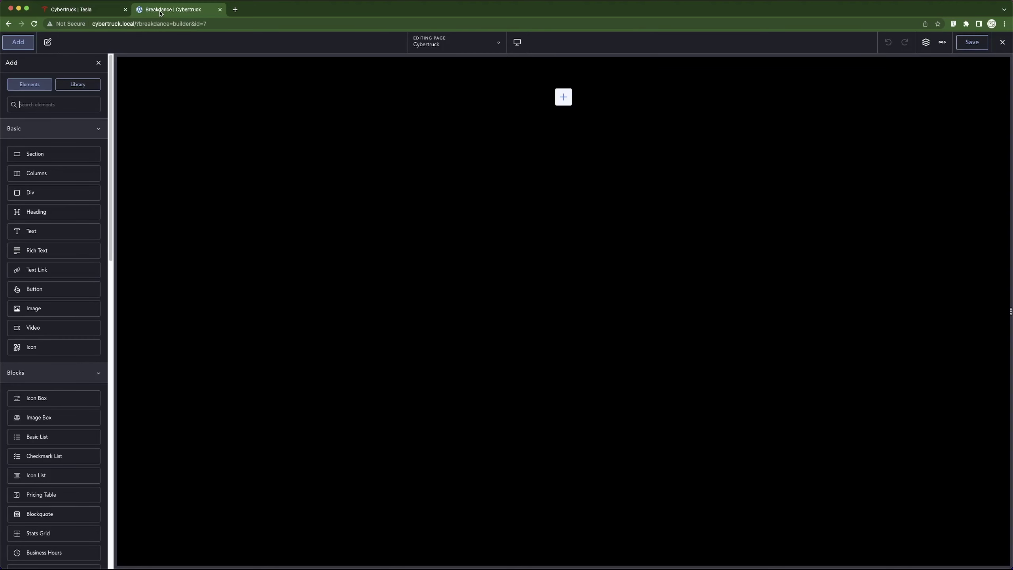
pyautogui.click(49, 155)
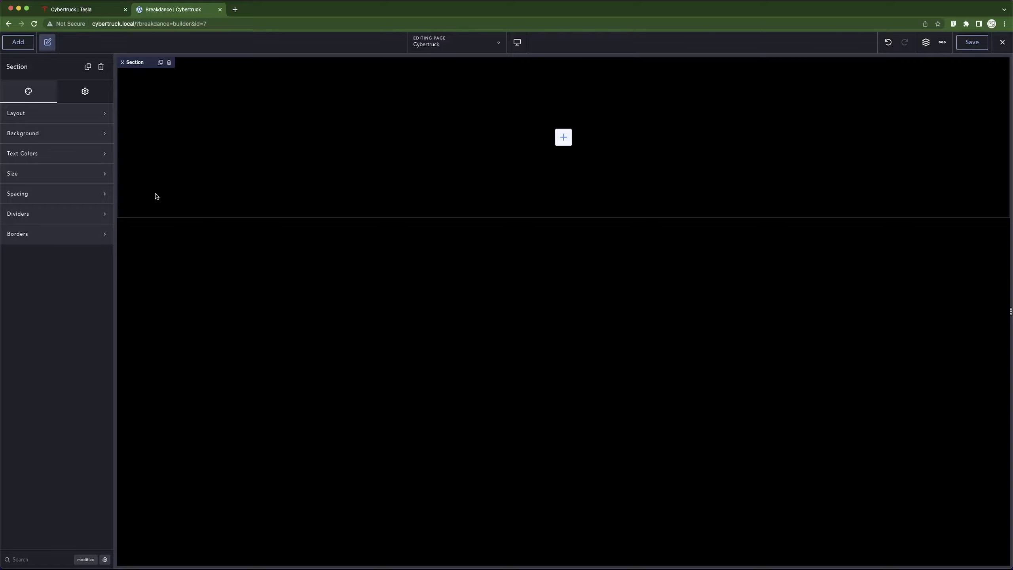
pyautogui.click(62, 195)
pyautogui.click(53, 231)
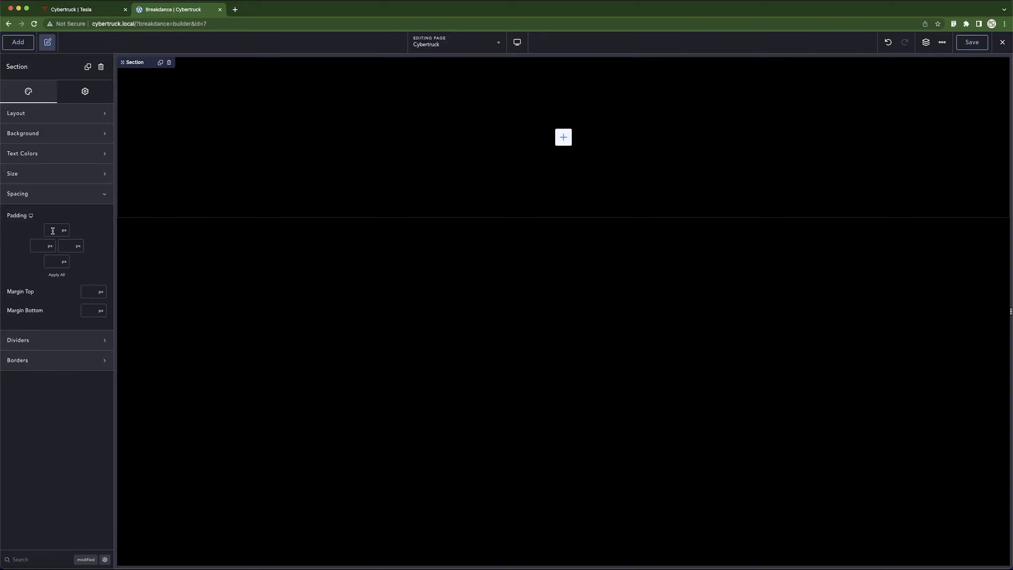
pyautogui.write('0')
pyautogui.click(53, 274)
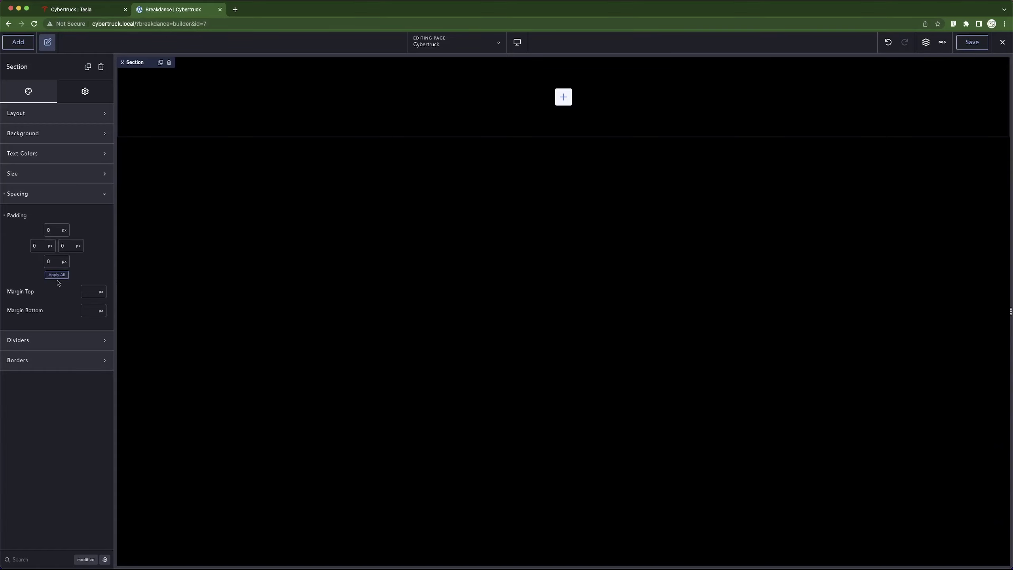
# Examine the hero area of the Tesla Cybertruck page as the reference for the new section.
pyautogui.click(563, 97)
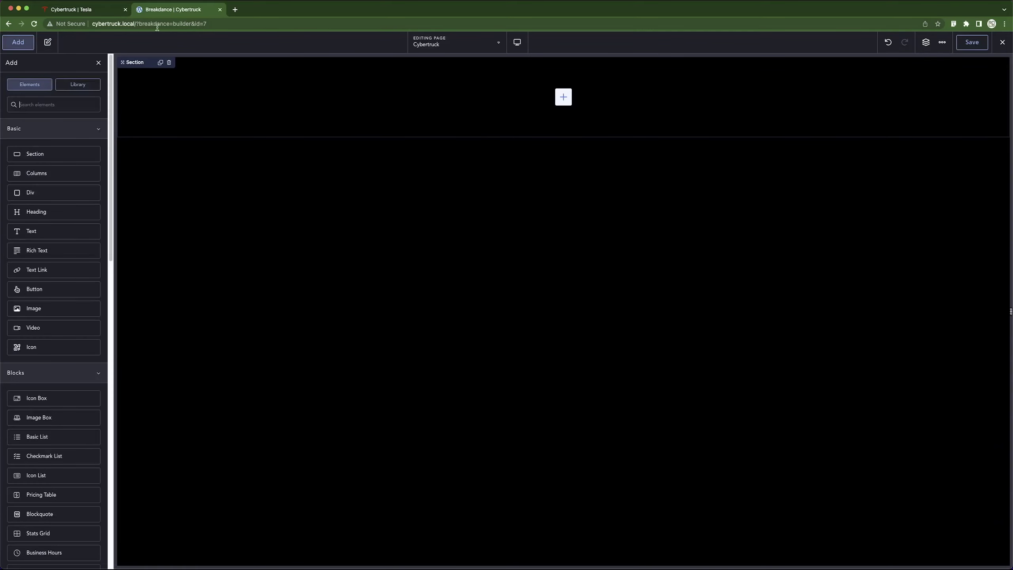
pyautogui.click(89, 12)
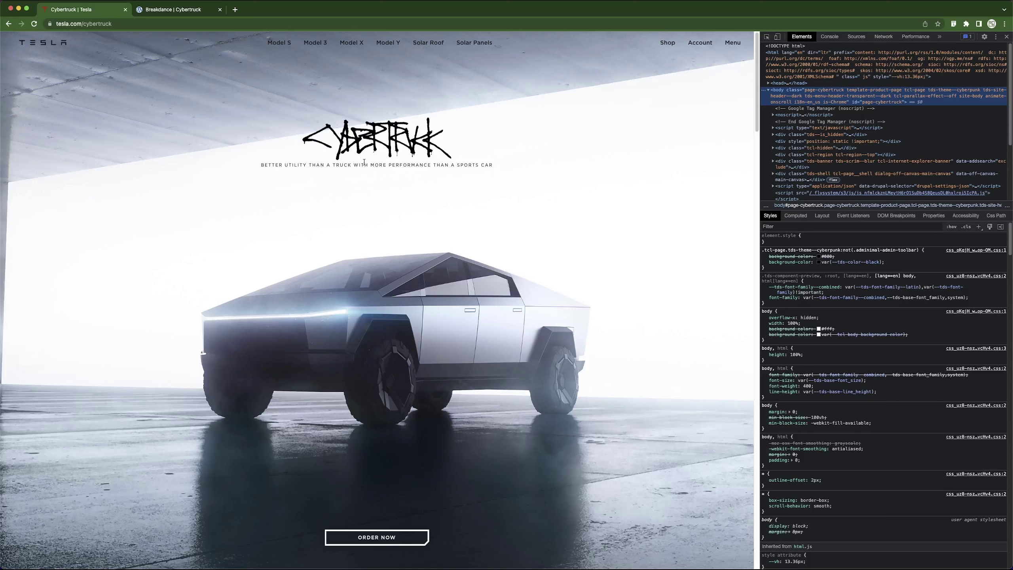
pyautogui.click(450, 227)
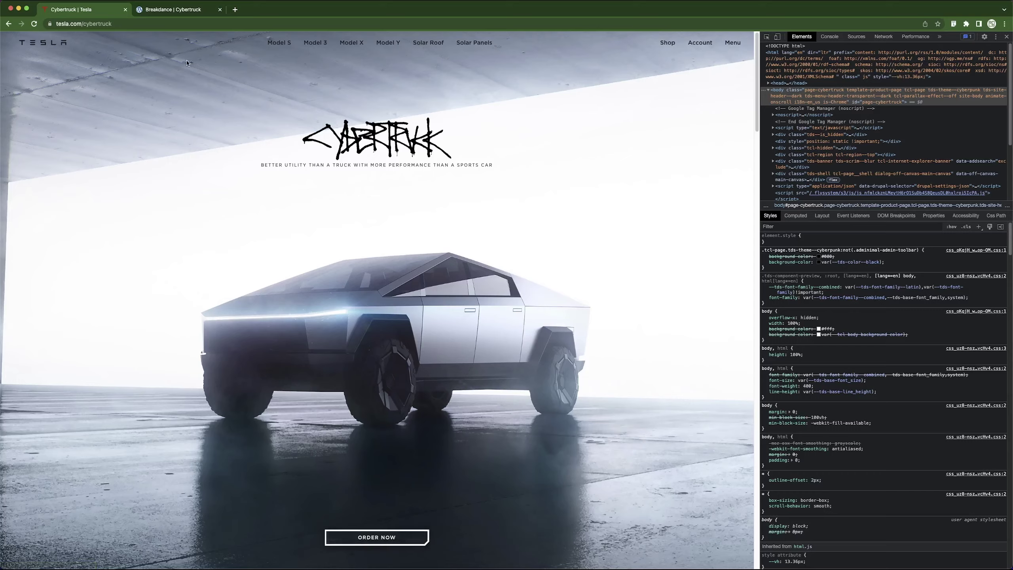
# Give the Breakdance section an image background using Cybertruck-Hero-Desktop-scaled.jpeg from the media library.
pyautogui.click(167, 14)
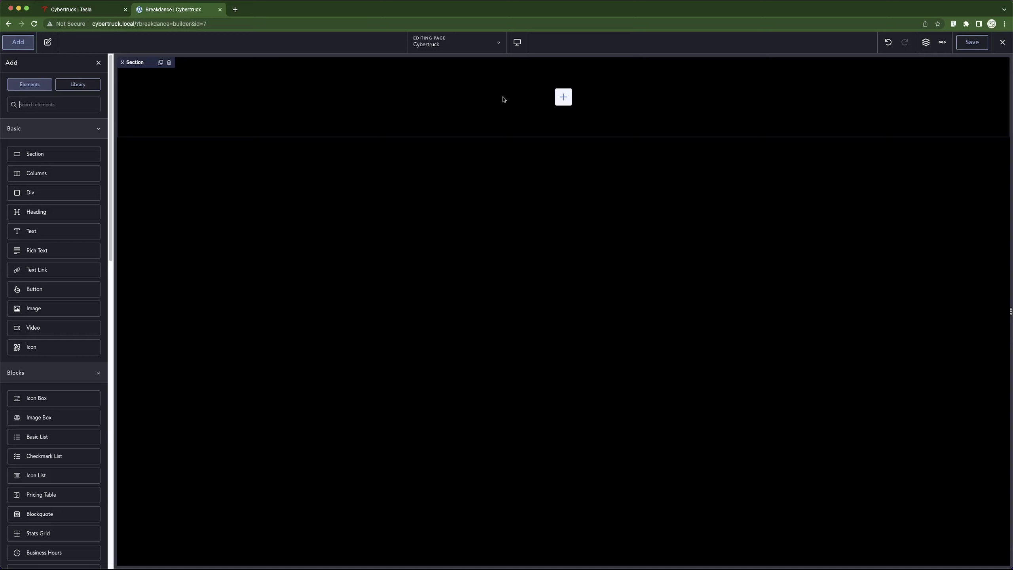
pyautogui.click(444, 99)
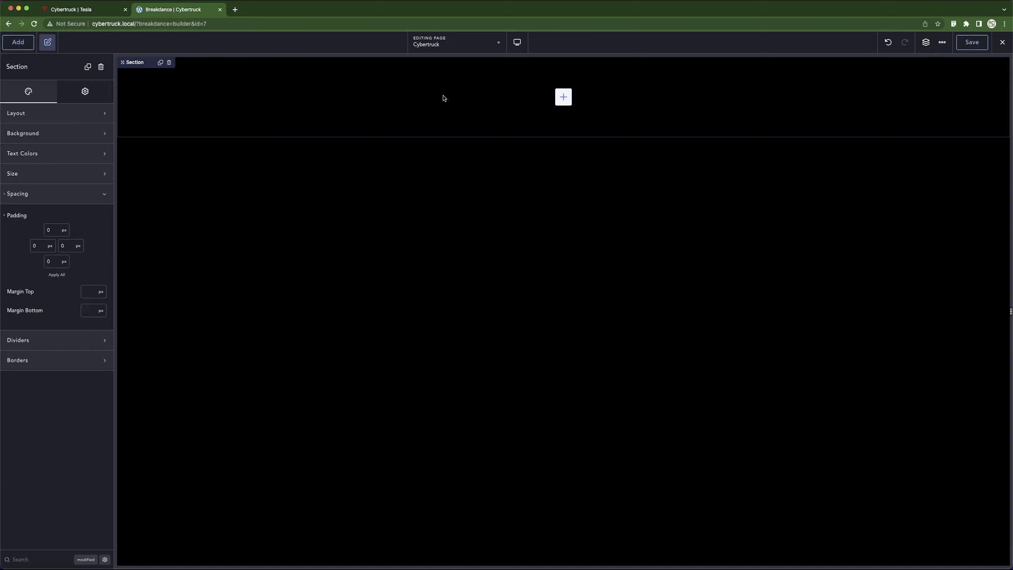
pyautogui.click(40, 135)
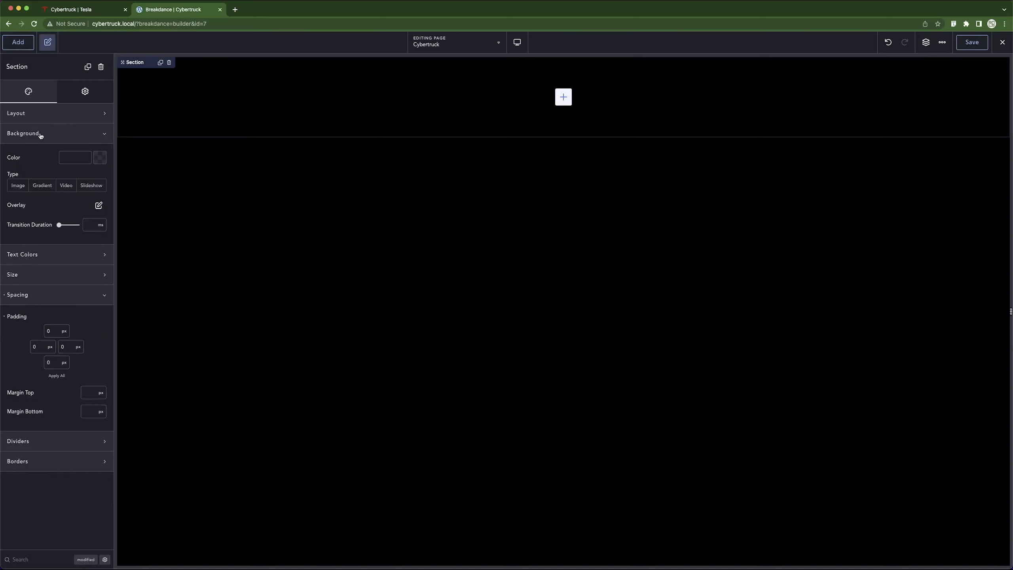
pyautogui.click(18, 186)
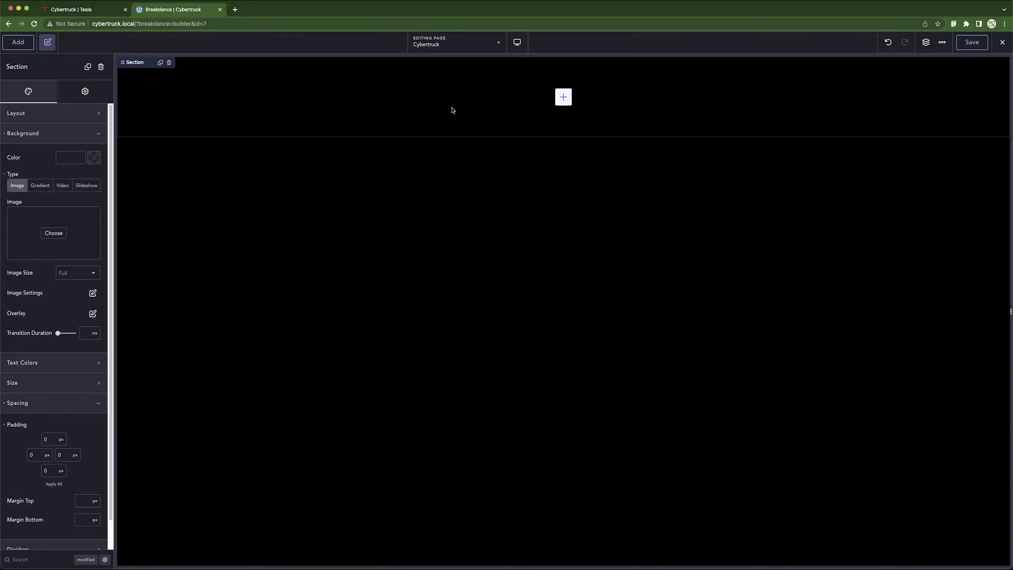
pyautogui.click(60, 234)
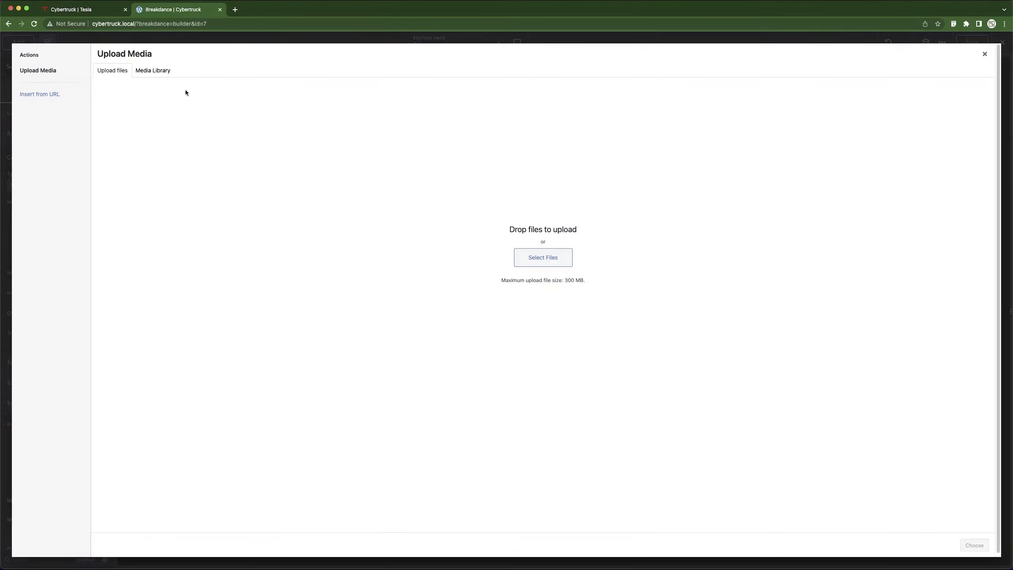
pyautogui.click(144, 73)
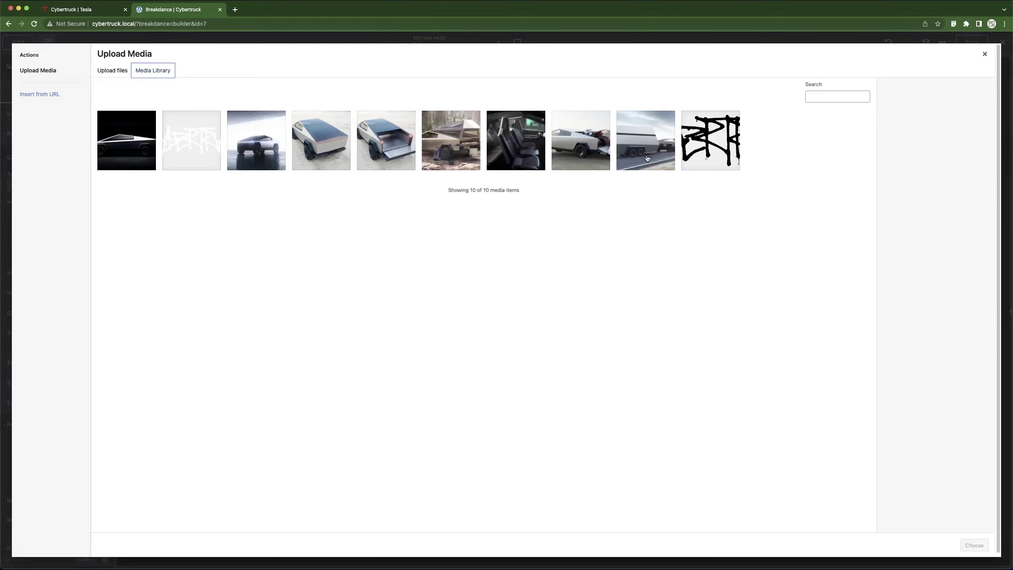
pyautogui.click(235, 152)
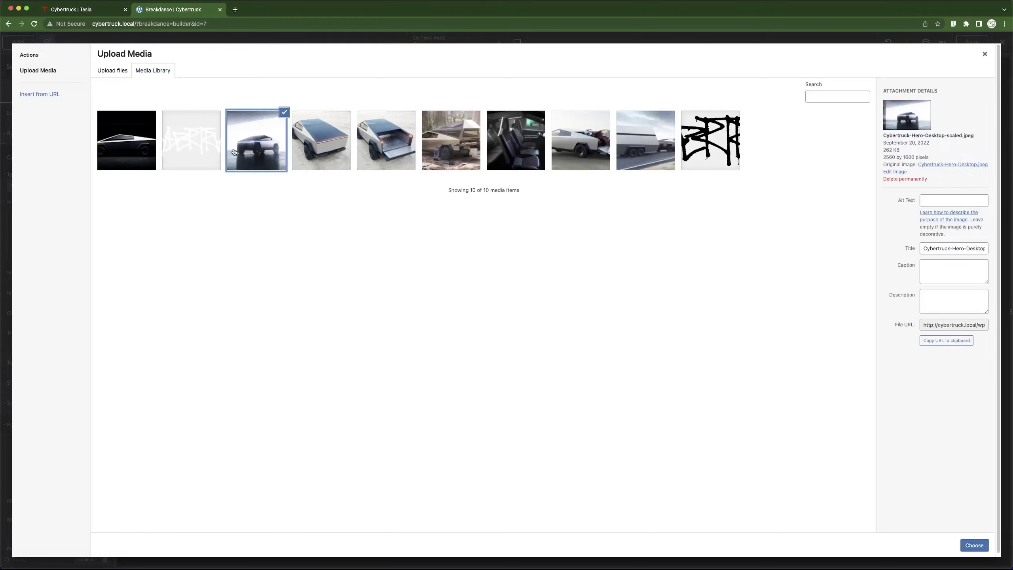
pyautogui.click(973, 545)
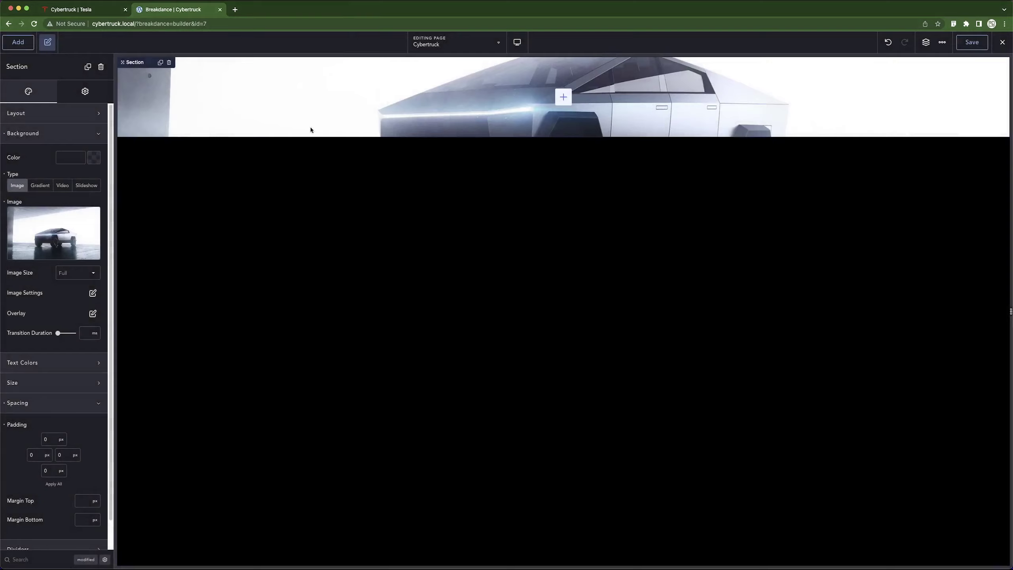
# Set the section's height to Custom with a value of 100 vh.
pyautogui.click(46, 134)
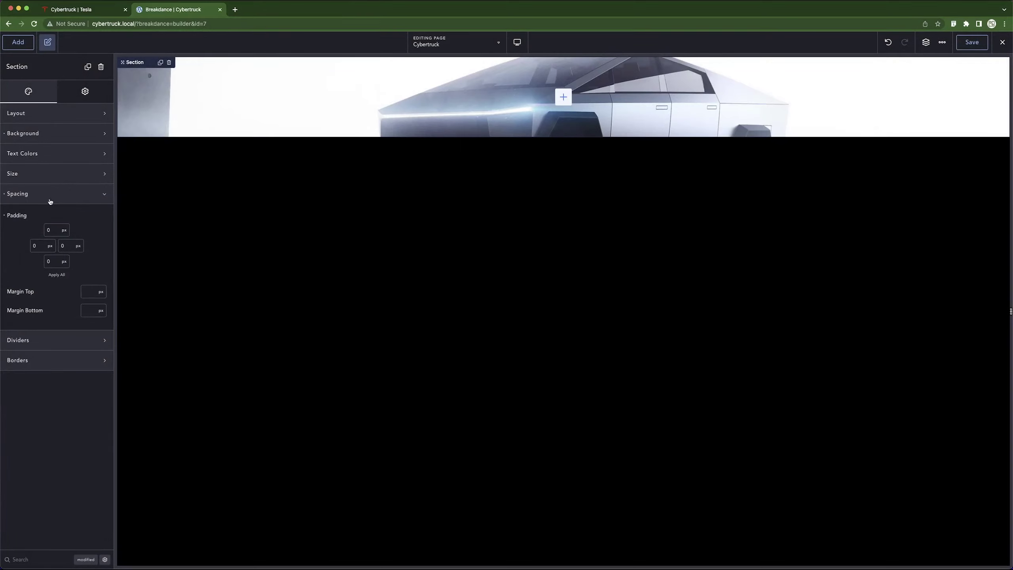
pyautogui.click(74, 198)
pyautogui.click(56, 174)
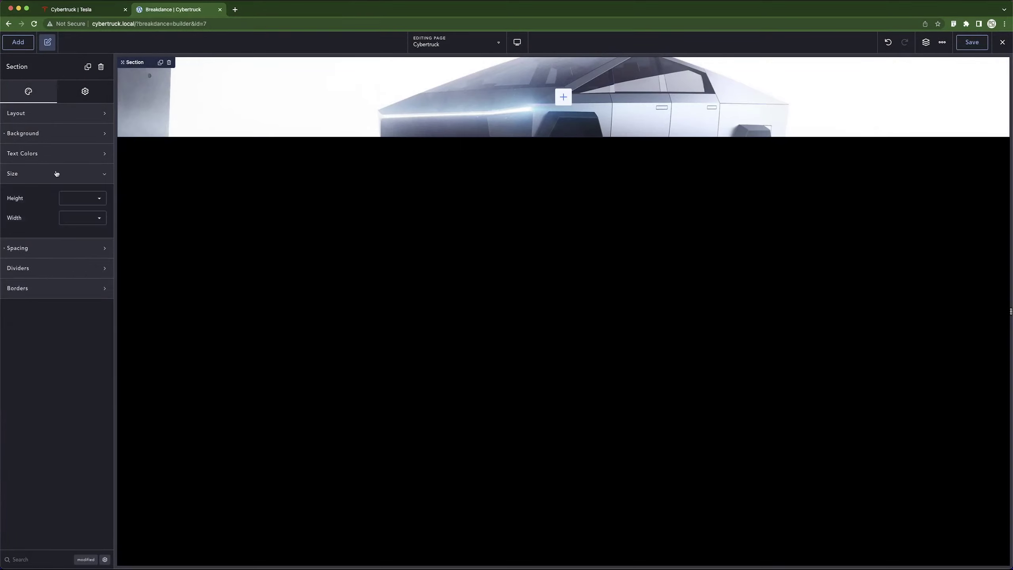
pyautogui.click(88, 198)
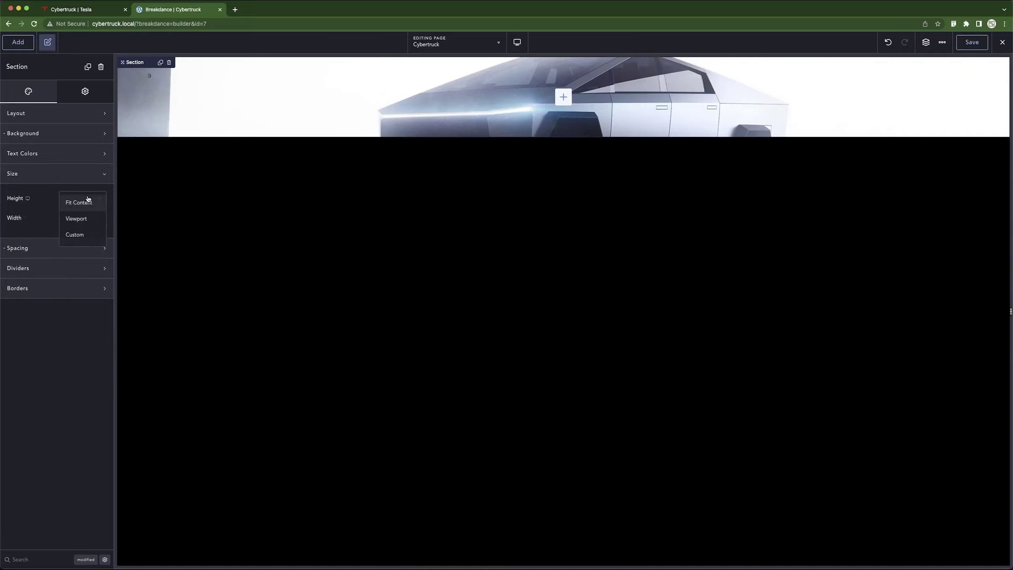
pyautogui.click(85, 234)
pyautogui.click(101, 222)
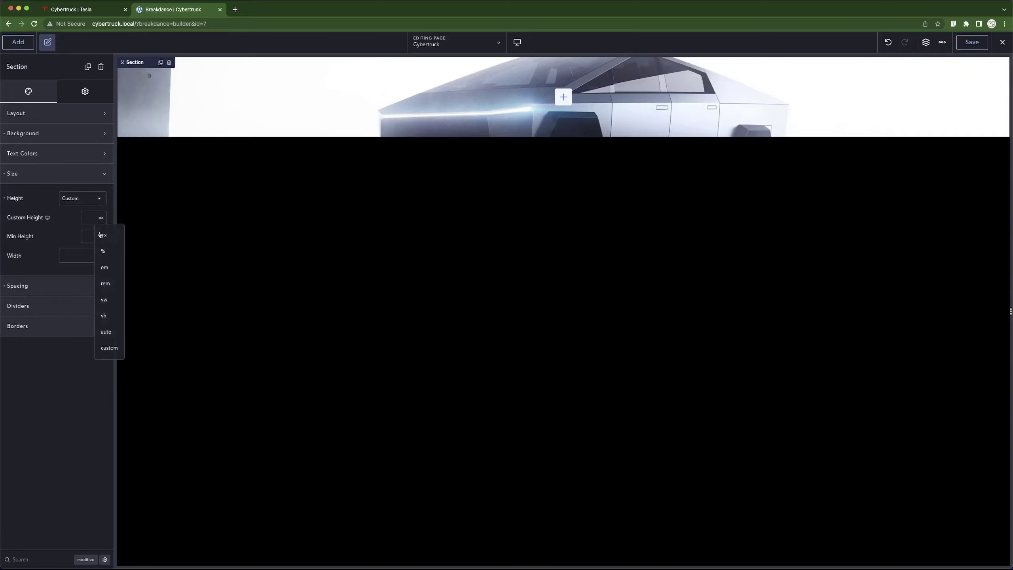
pyautogui.click(103, 320)
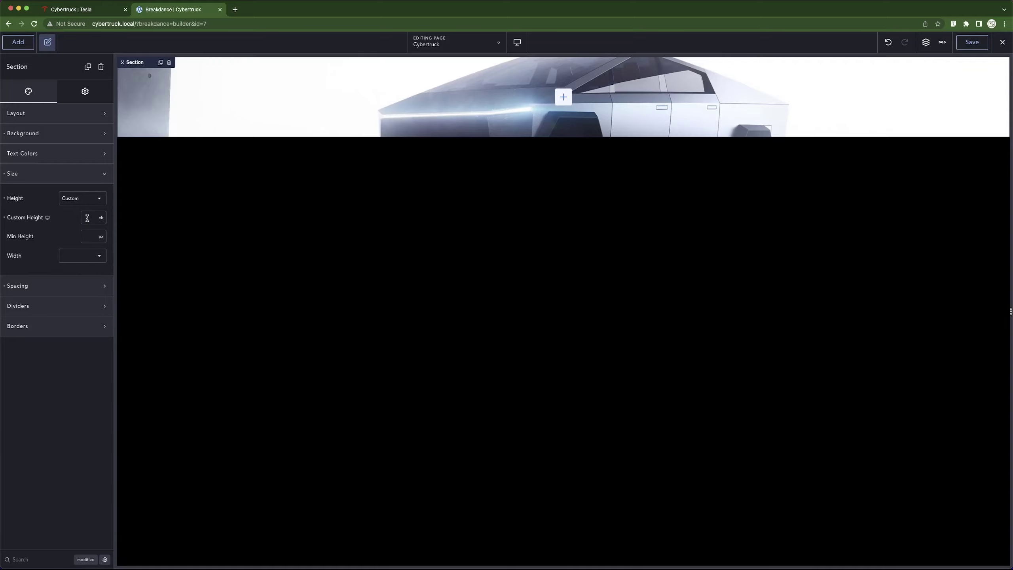
pyautogui.write('100')
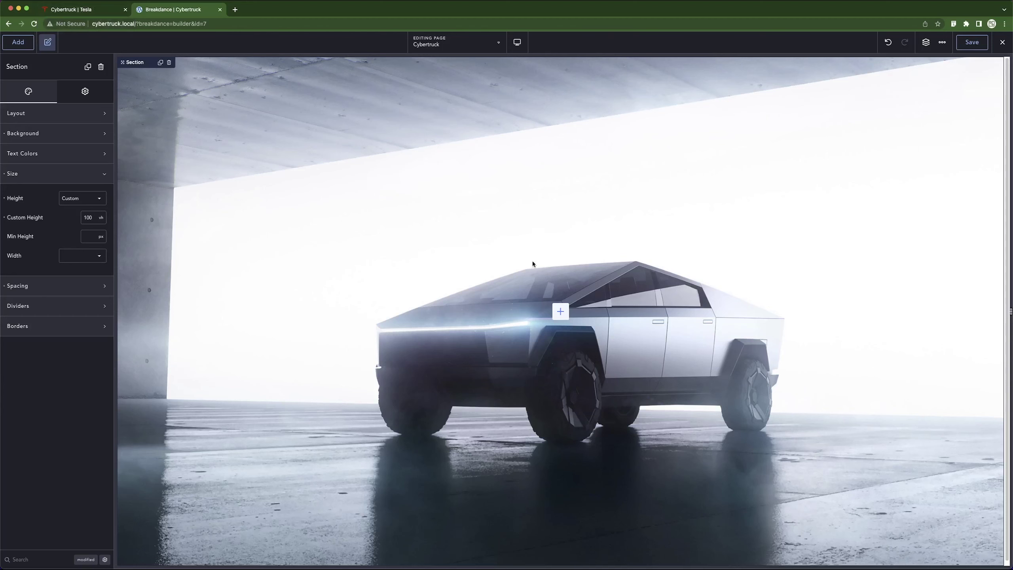
# Check the hero layout on the Tesla Cybertruck page, then add a Div inside the Breakdance section.
pyautogui.click(97, 13)
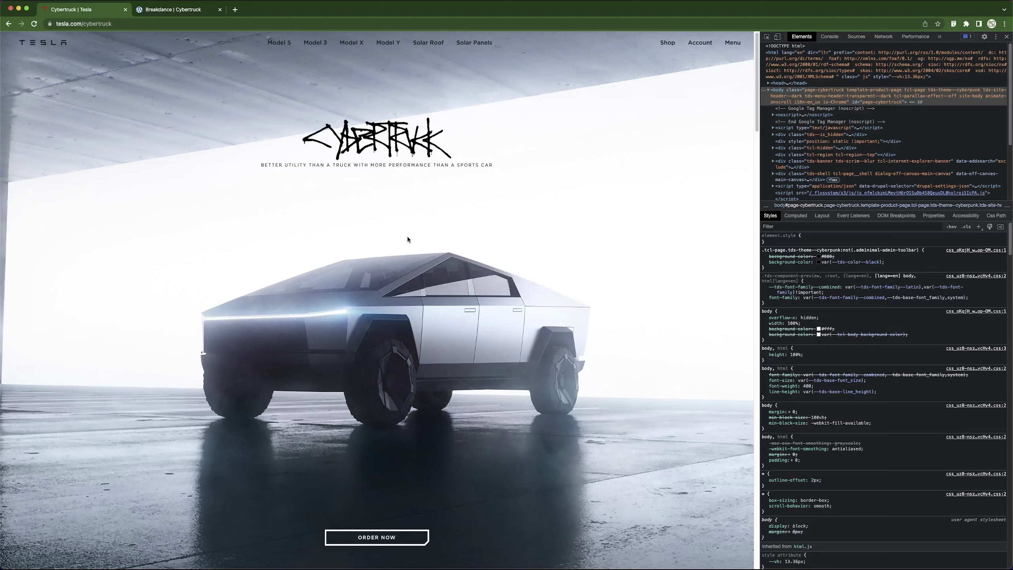
pyautogui.click(176, 10)
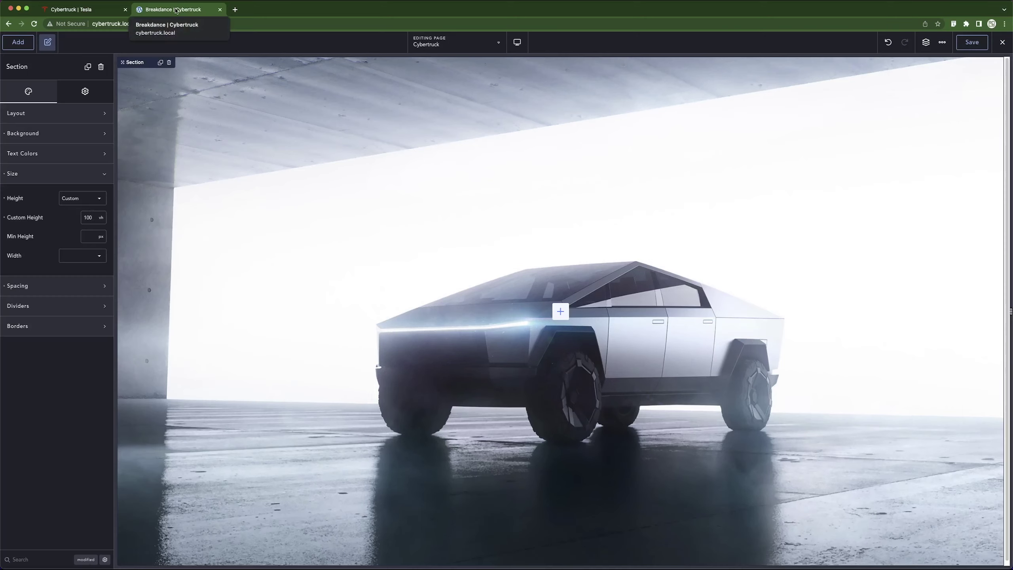
pyautogui.click(560, 312)
pyautogui.click(40, 193)
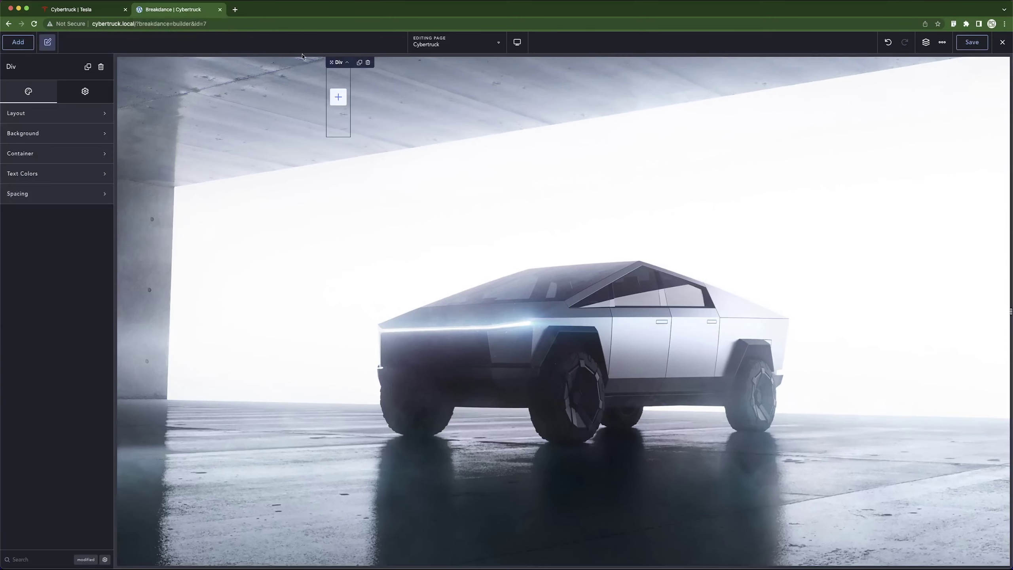
# Add an Image element inside the Div and choose the black Cybertruck graffiti logo from the media library.
pyautogui.hotkey('ctrl', 'shift', 'Tab')
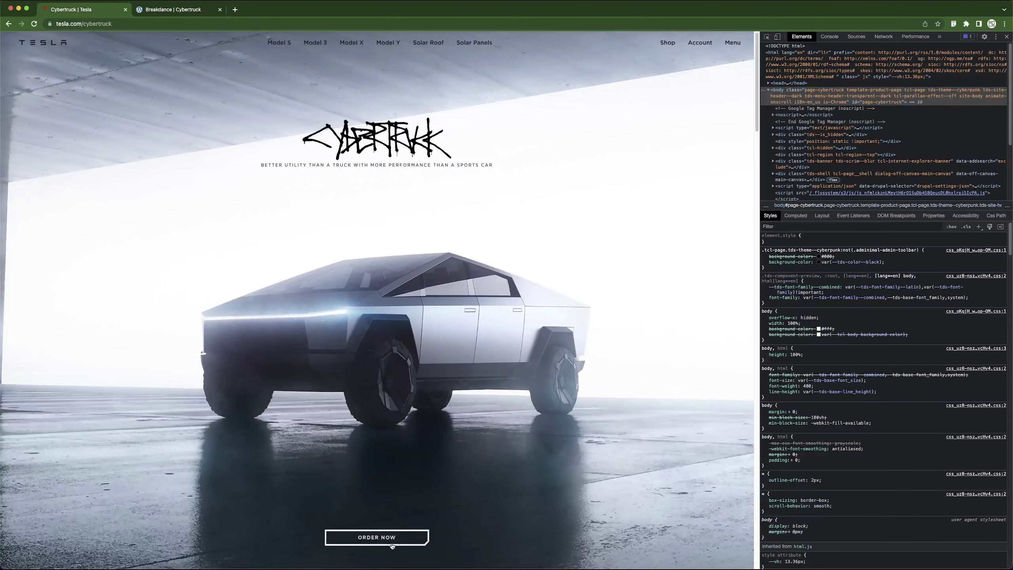
pyautogui.click(163, 12)
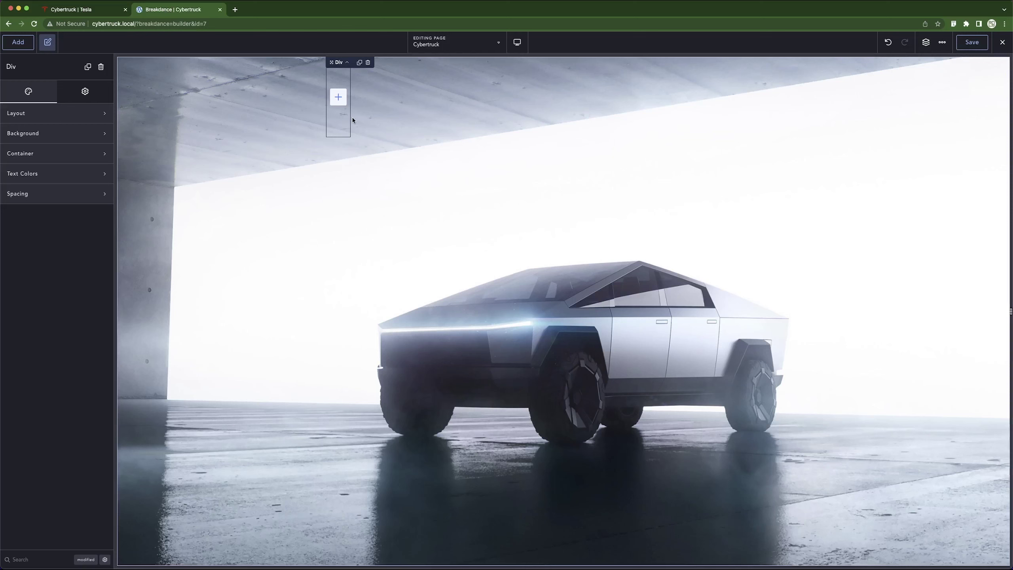
pyautogui.press('a')
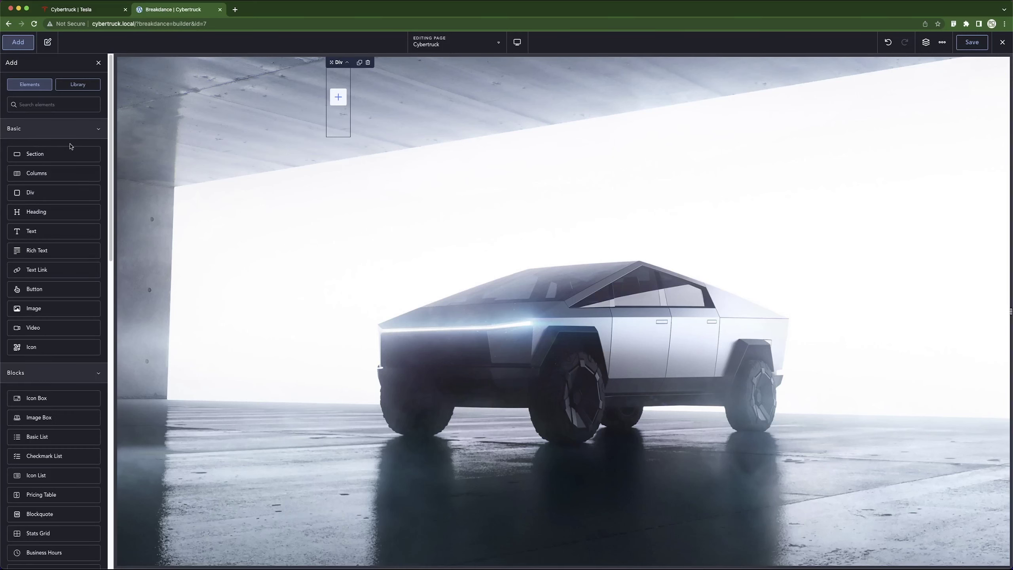
pyautogui.write('image')
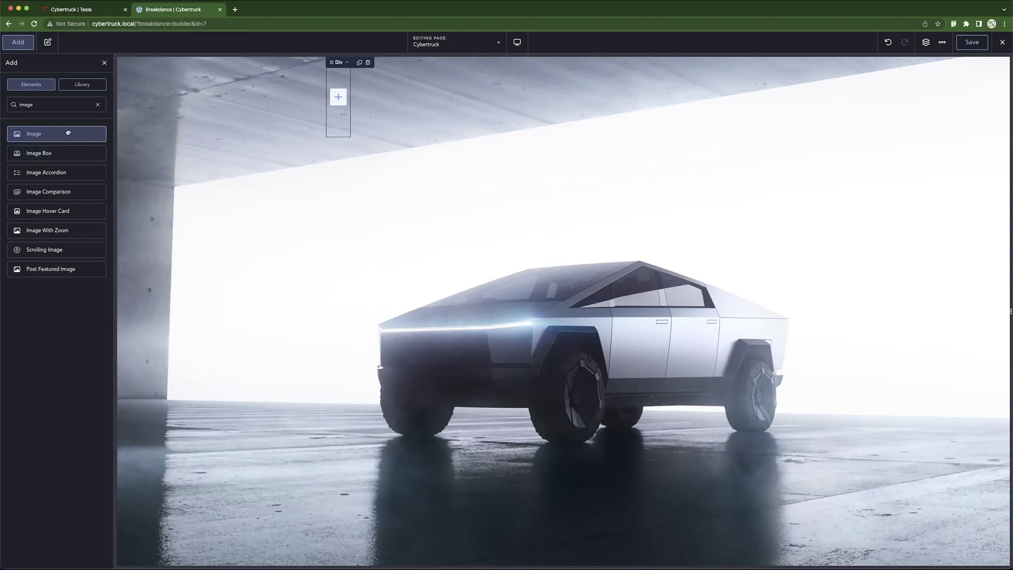
pyautogui.click(60, 134)
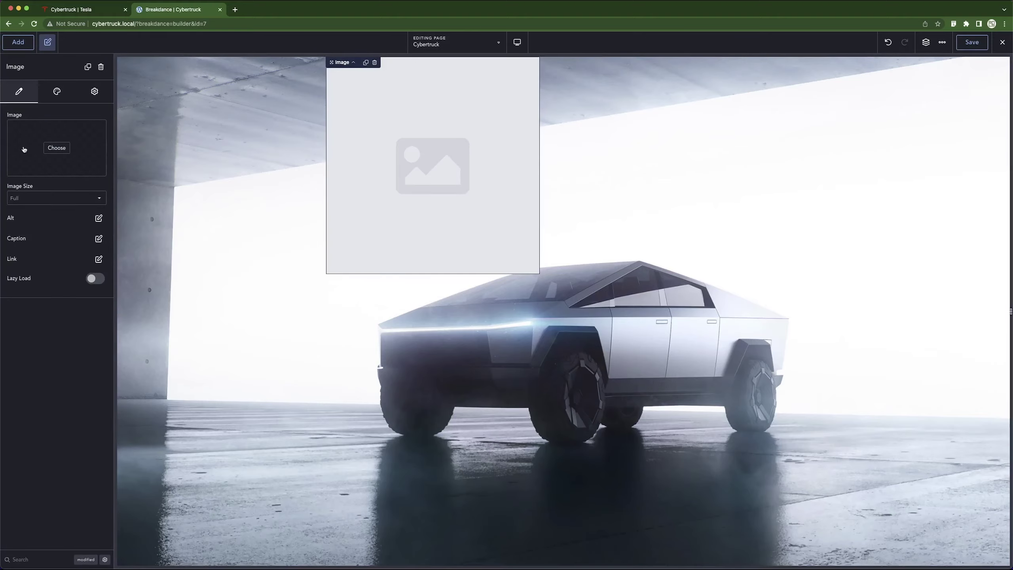
pyautogui.click(75, 147)
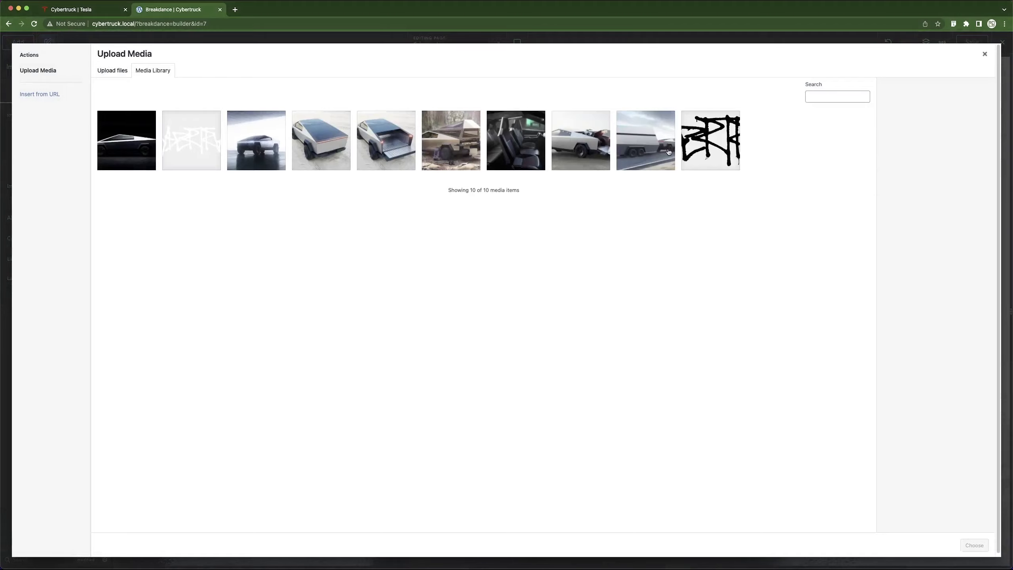
pyautogui.click(711, 148)
pyautogui.click(974, 545)
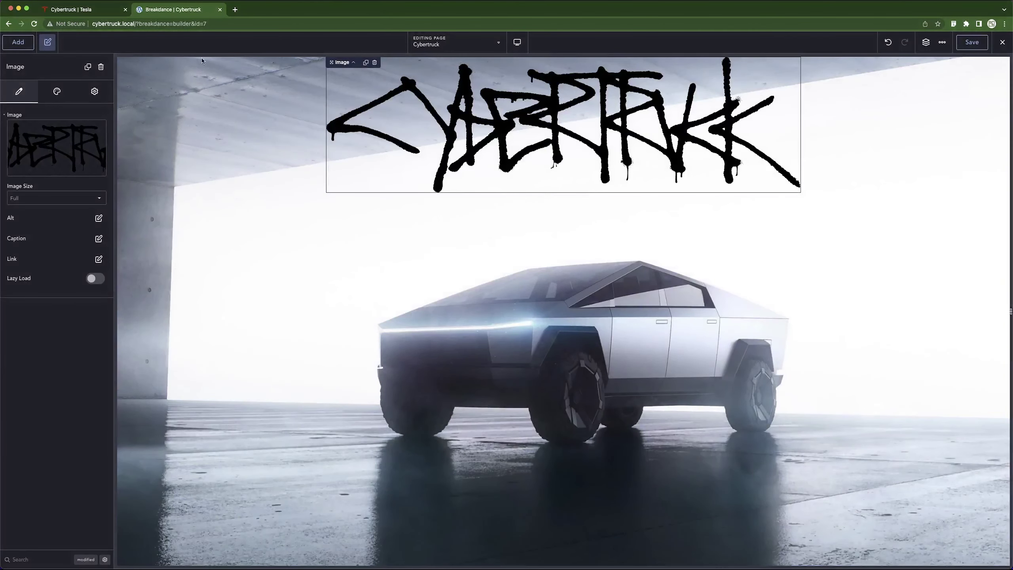
# Add a Text element below the logo with the Tesla page's tagline "BETTER UTILITY THAN A TRUCK WITH MORE PERFORMANCE THAN A SPORTS CAR", without trailing blank lines.
pyautogui.click(13, 46)
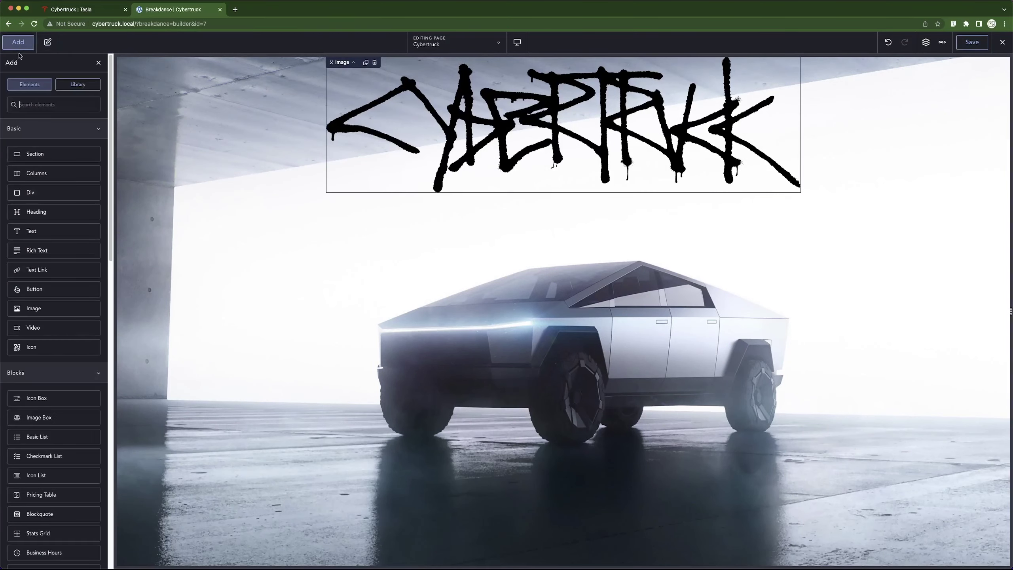
pyautogui.click(43, 233)
pyautogui.click(91, 10)
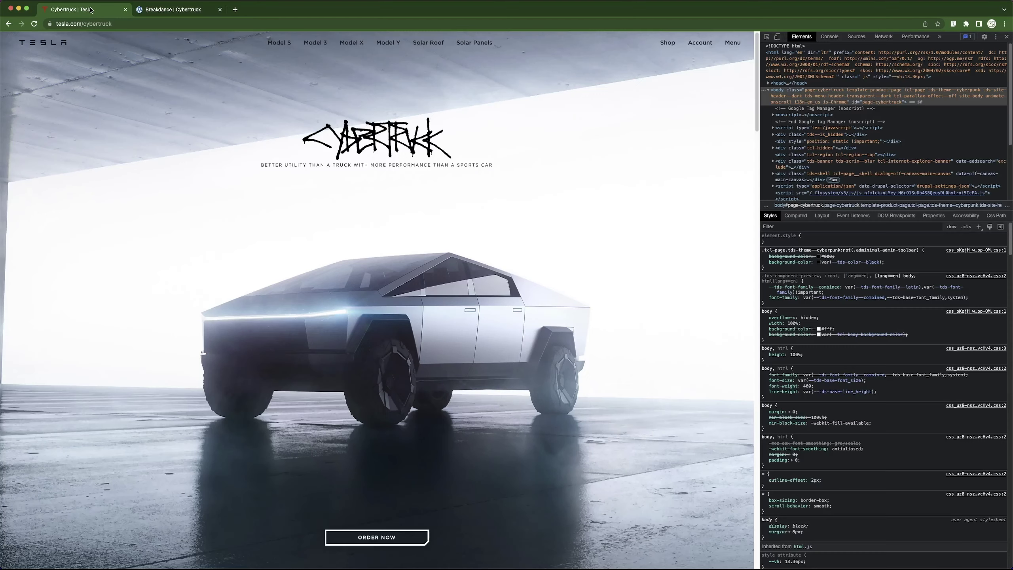
pyautogui.tripleClick(356, 166)
pyautogui.press('super+c')
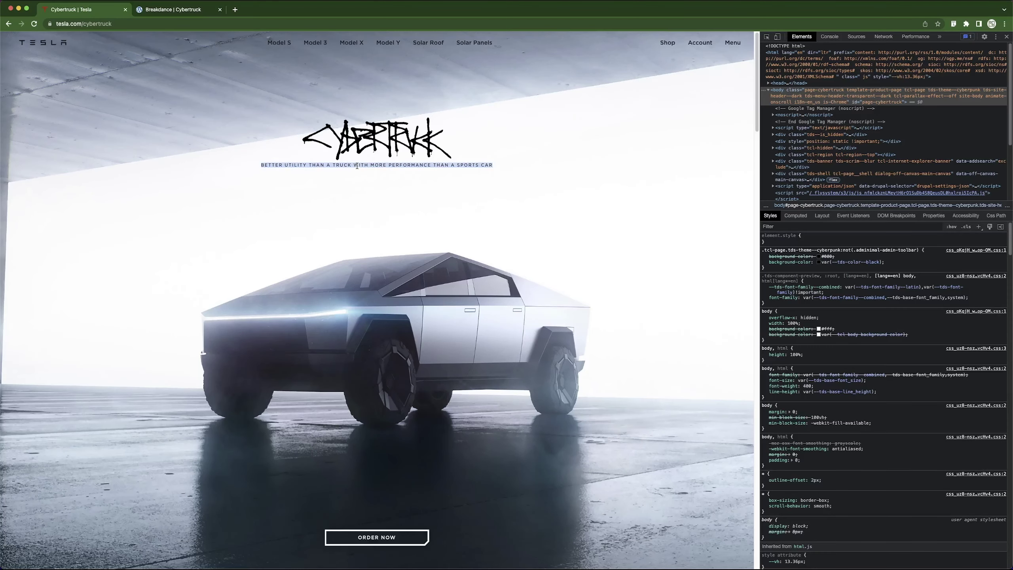
pyautogui.click(173, 9)
pyautogui.tripleClick(65, 132)
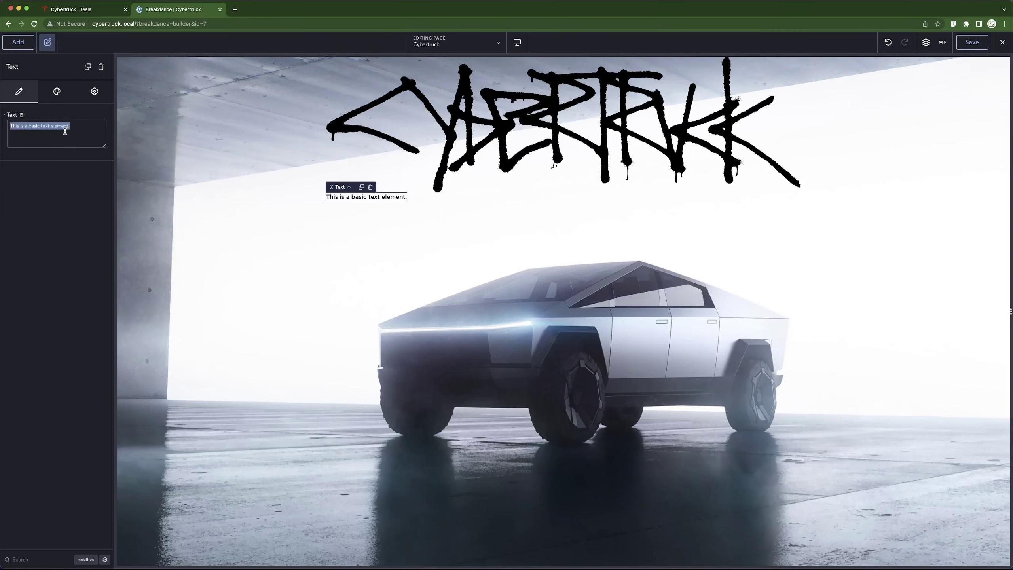
pyautogui.press('super+v')
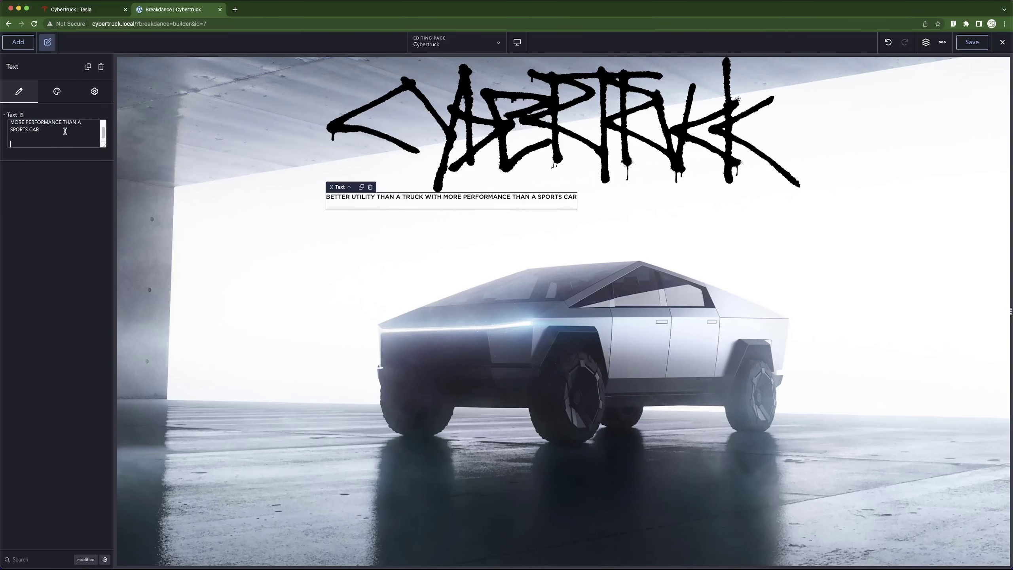
pyautogui.press('BackSpace')
pyautogui.press('BackSpace')
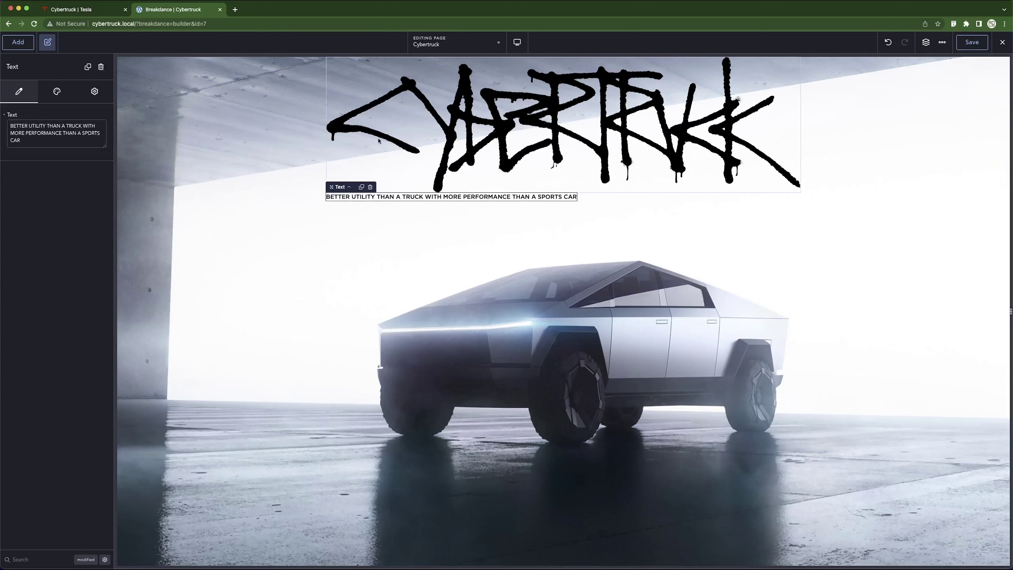
# Try centring the hero section's content vertically, and clear that vertical alignment again.
pyautogui.click(272, 217)
pyautogui.click(47, 115)
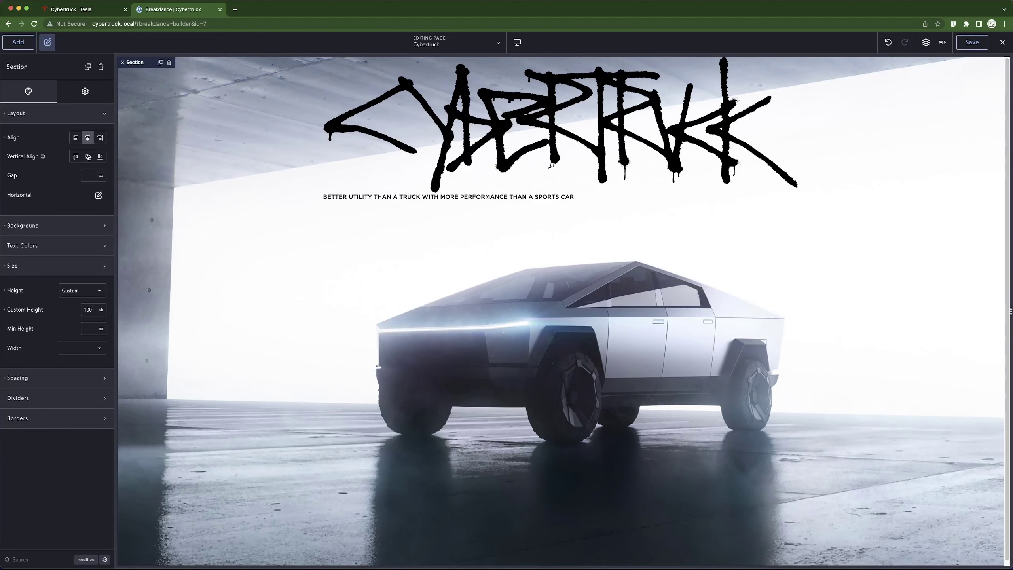
pyautogui.click(89, 157)
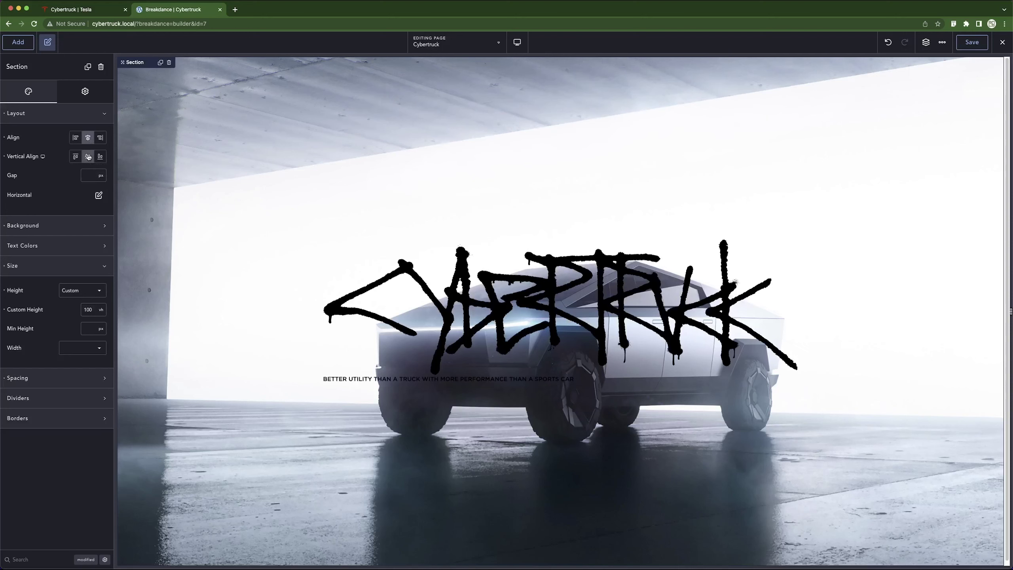
pyautogui.click(3, 155)
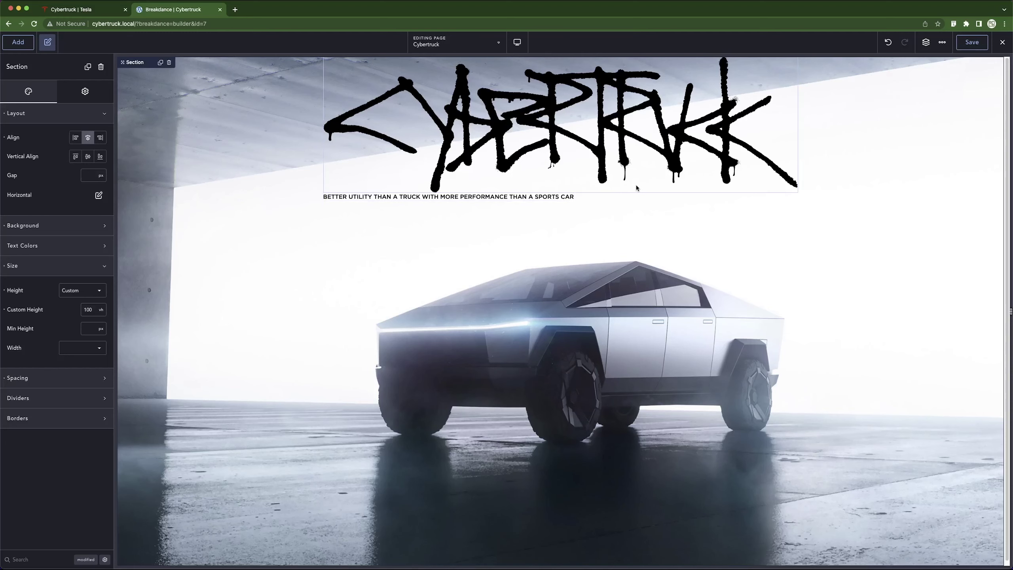
# Set the alignment of the Div holding the logo and tagline to center.
pyautogui.click(642, 195)
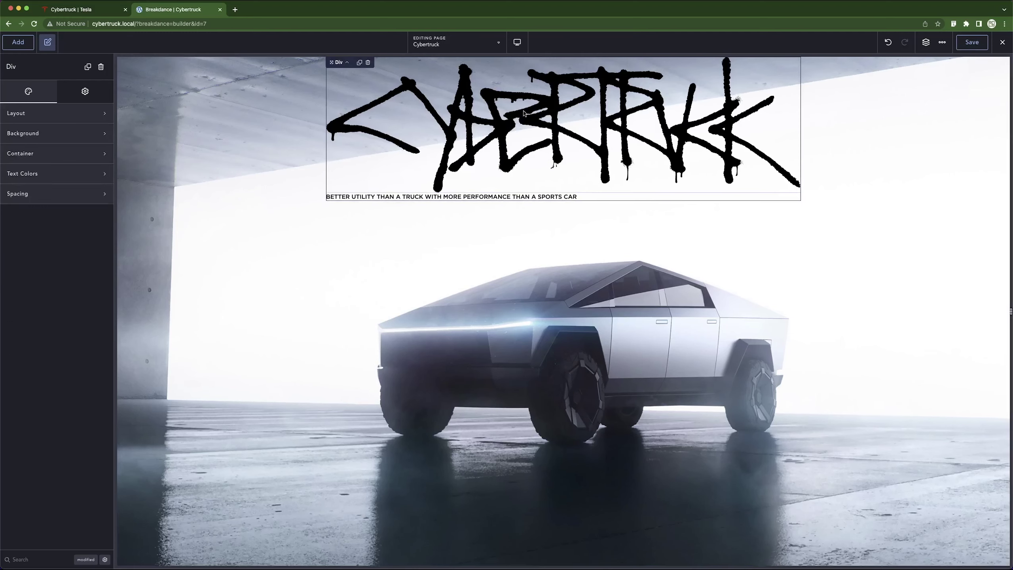
pyautogui.click(70, 114)
pyautogui.click(90, 140)
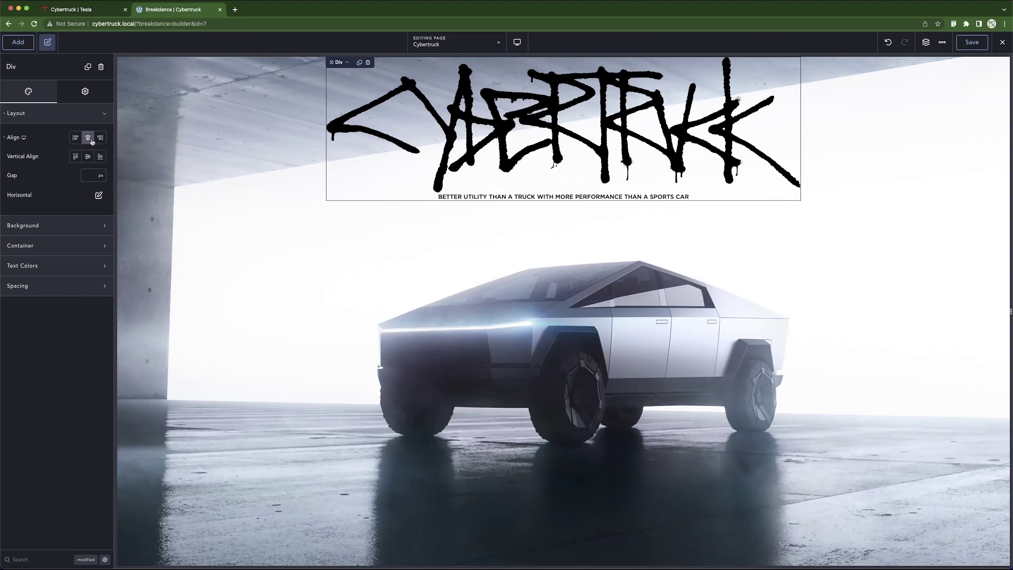
# Check the logo on the Tesla page with the element inspector and set the Breakdance logo image's height to 106 px.
pyautogui.click(588, 117)
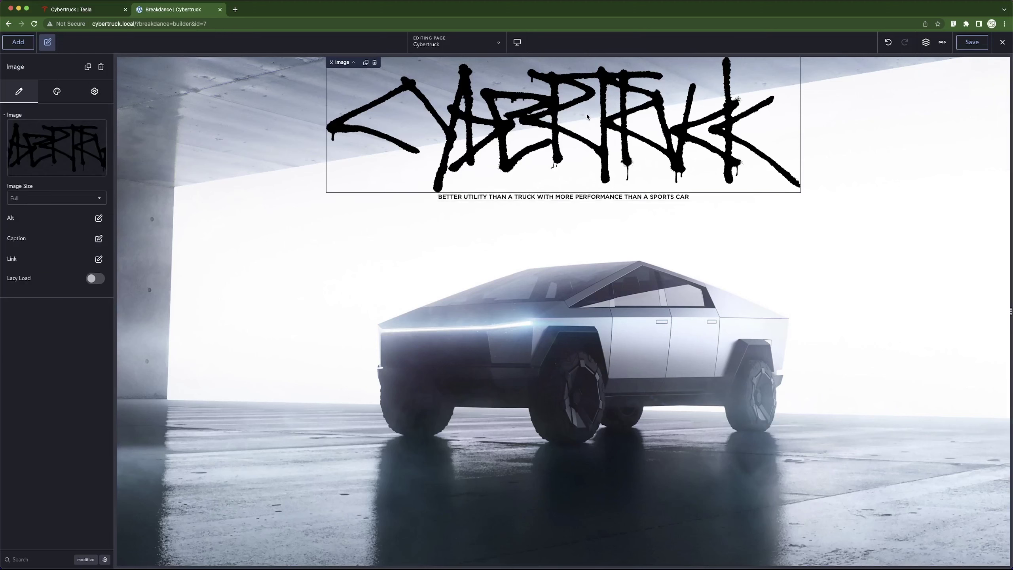
pyautogui.click(97, 5)
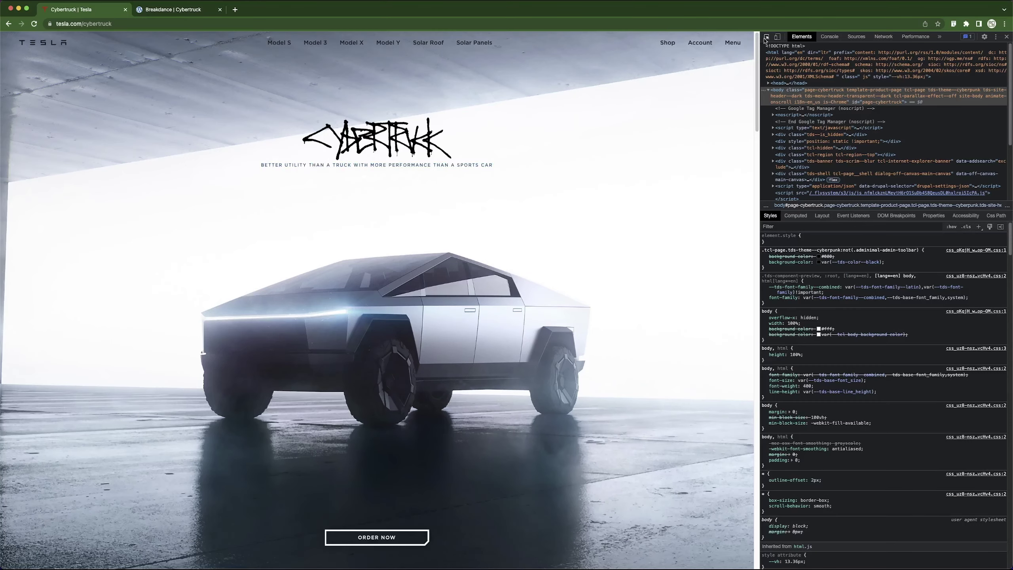
pyautogui.click(765, 37)
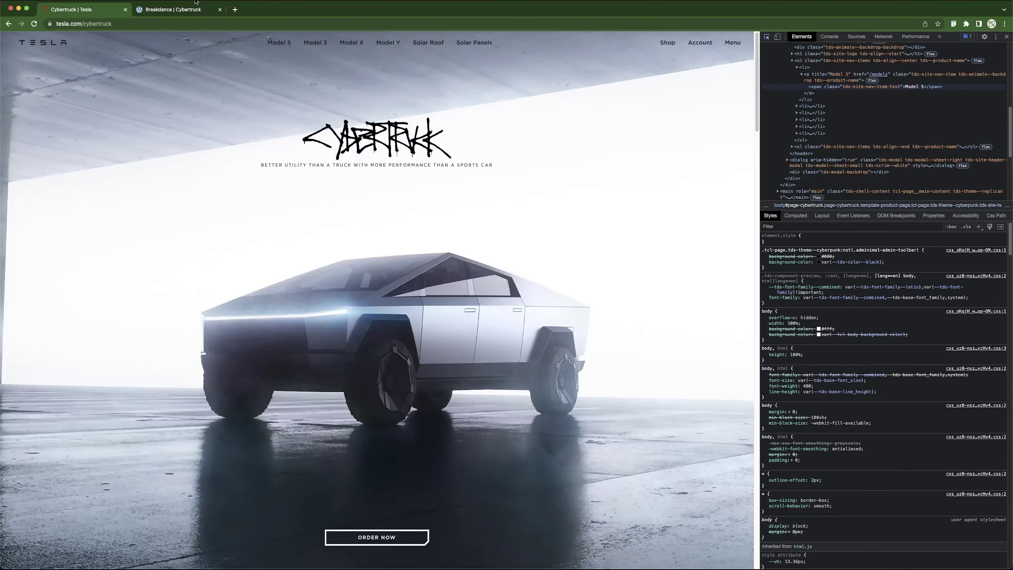
pyautogui.click(176, 10)
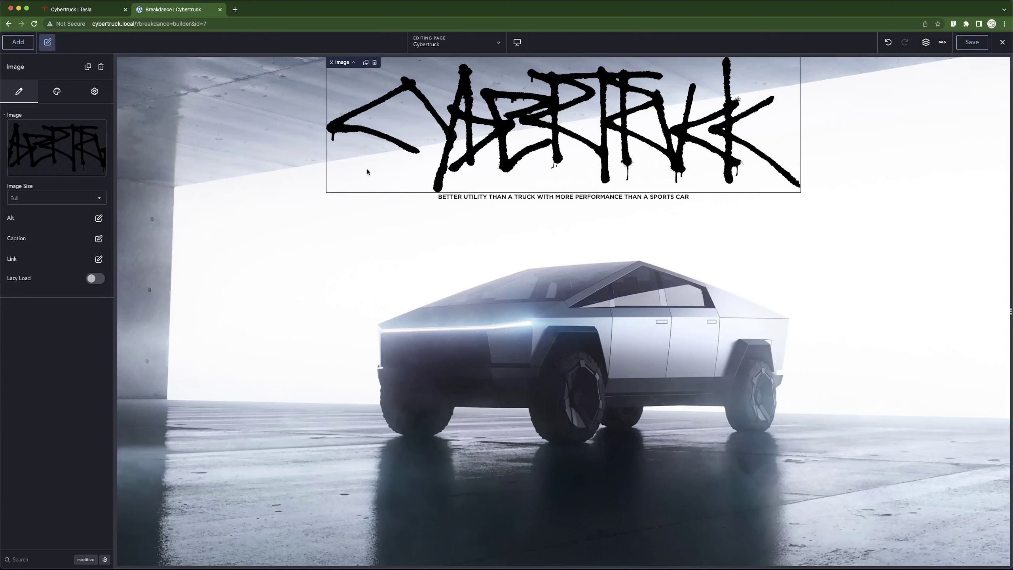
pyautogui.click(49, 198)
pyautogui.click(46, 204)
pyautogui.click(57, 93)
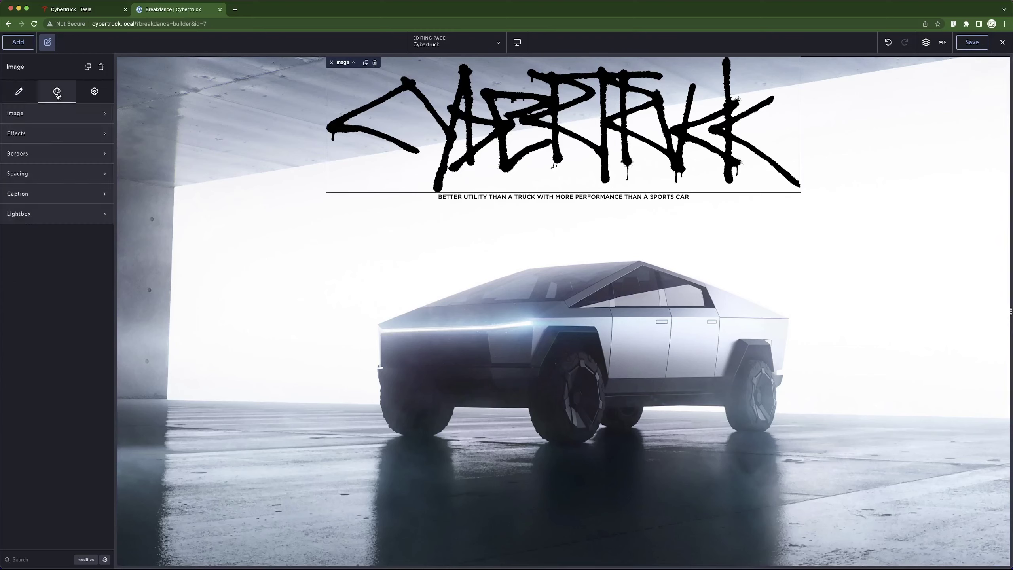
pyautogui.click(68, 115)
pyautogui.click(91, 175)
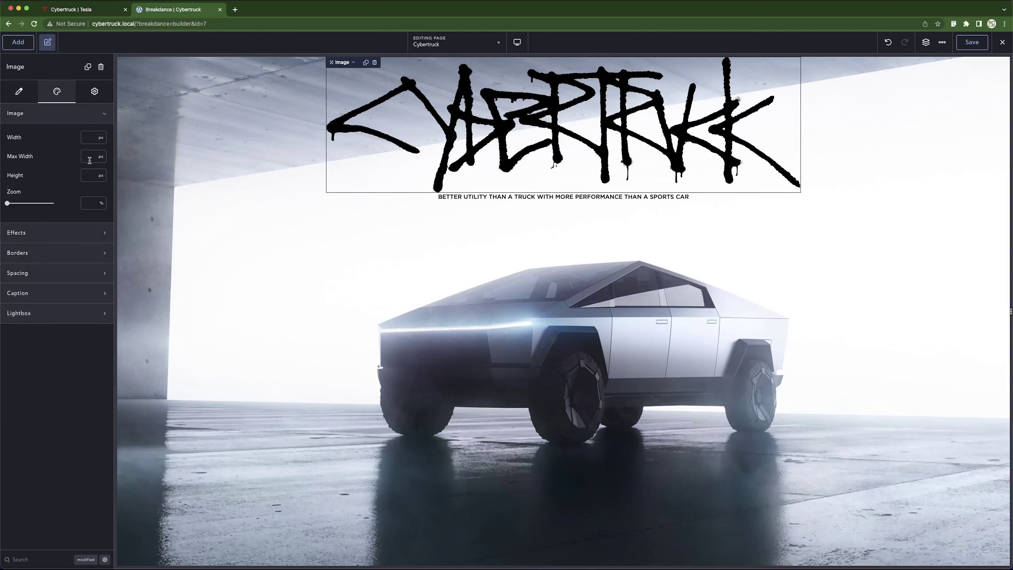
pyautogui.write('106')
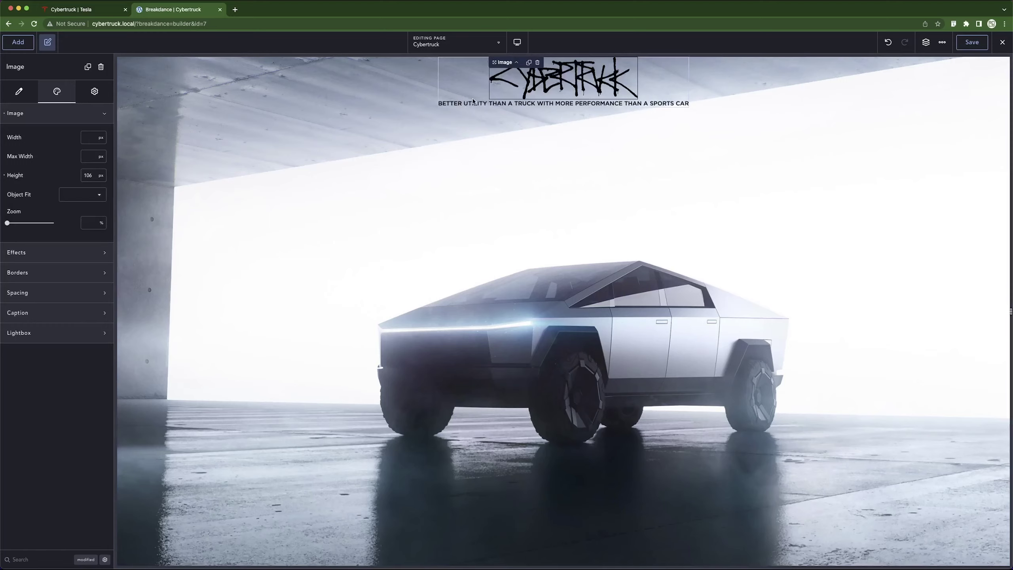
# Select the tagline text in Breakdance and inspect the styling of the matching tagline on the Tesla page.
pyautogui.click(451, 103)
pyautogui.press('super+1')
pyautogui.press('super+shift+c')
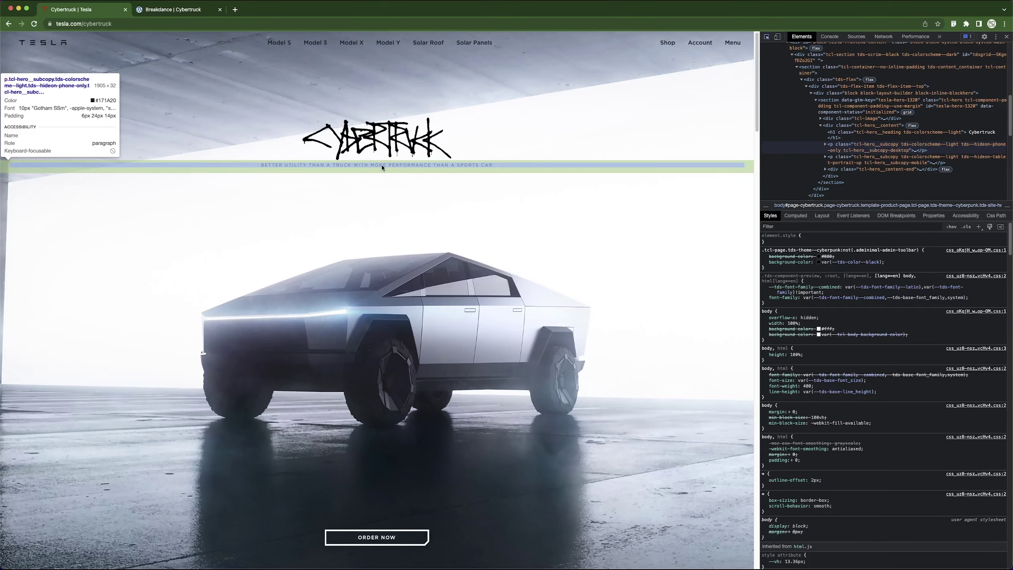
pyautogui.click(381, 164)
pyautogui.press('super+2')
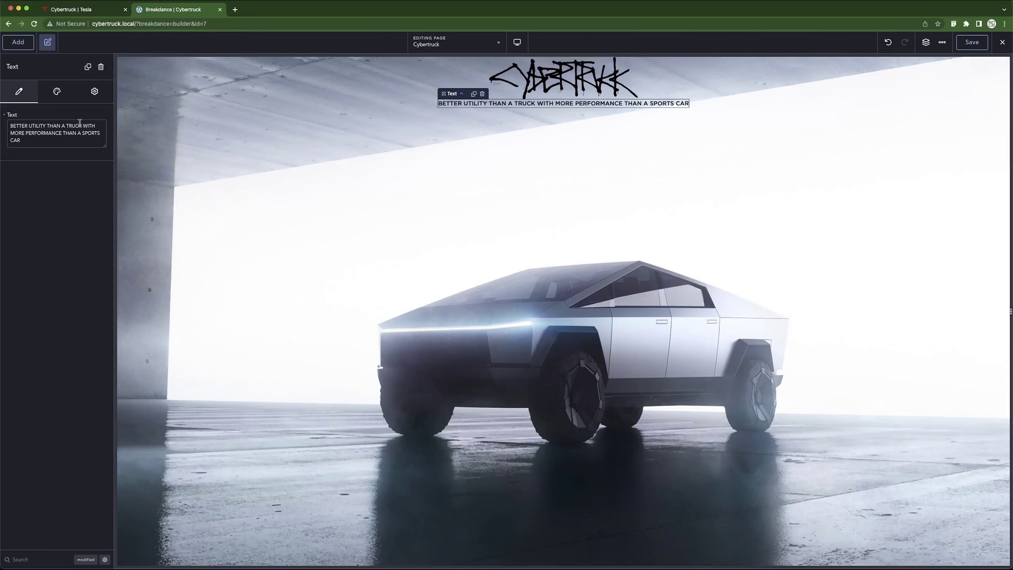
# Apply the "12 Px" typography preset to the tagline text.
pyautogui.click(56, 91)
pyautogui.click(58, 134)
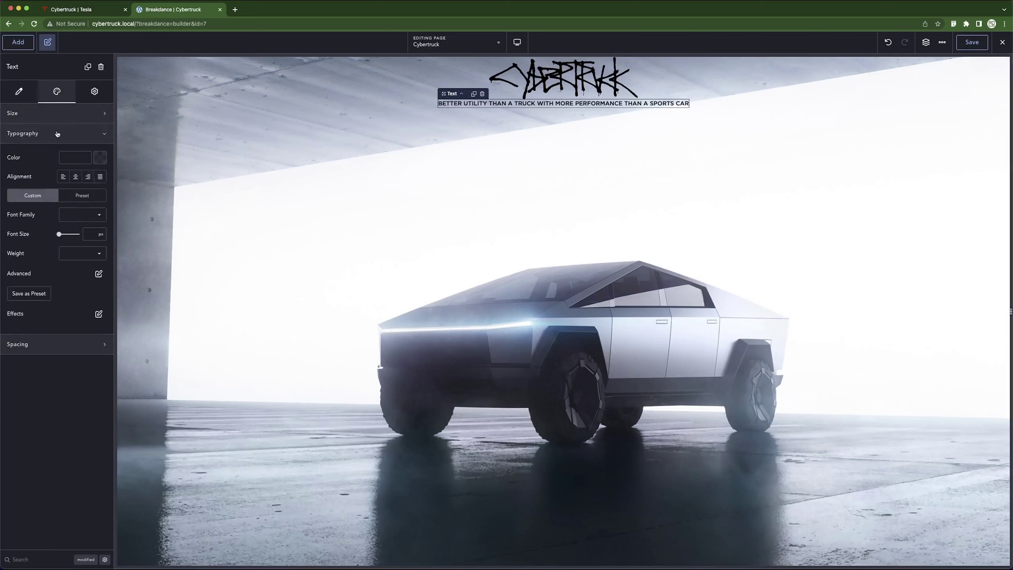
pyautogui.click(83, 195)
pyautogui.click(85, 227)
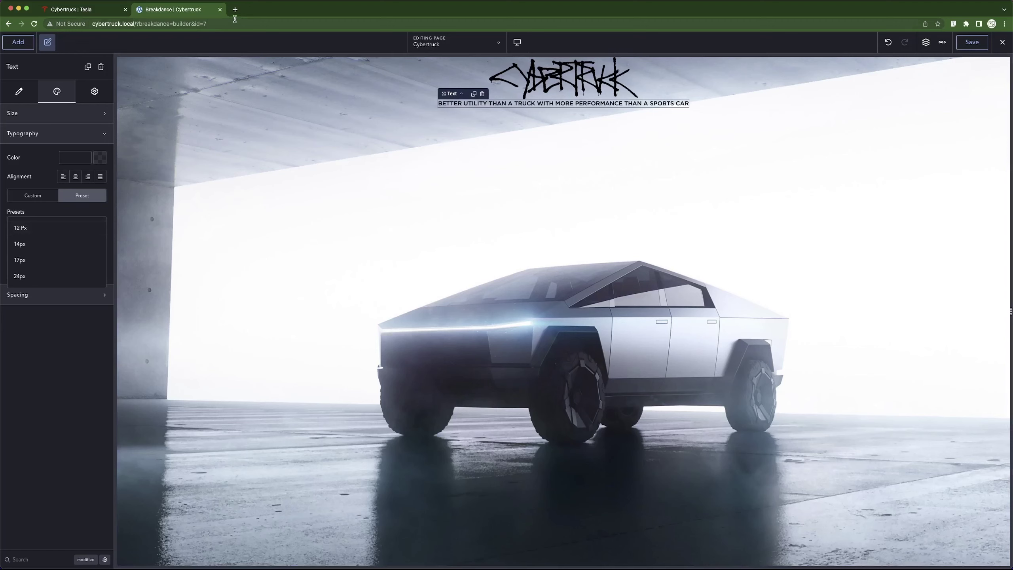
pyautogui.click(46, 229)
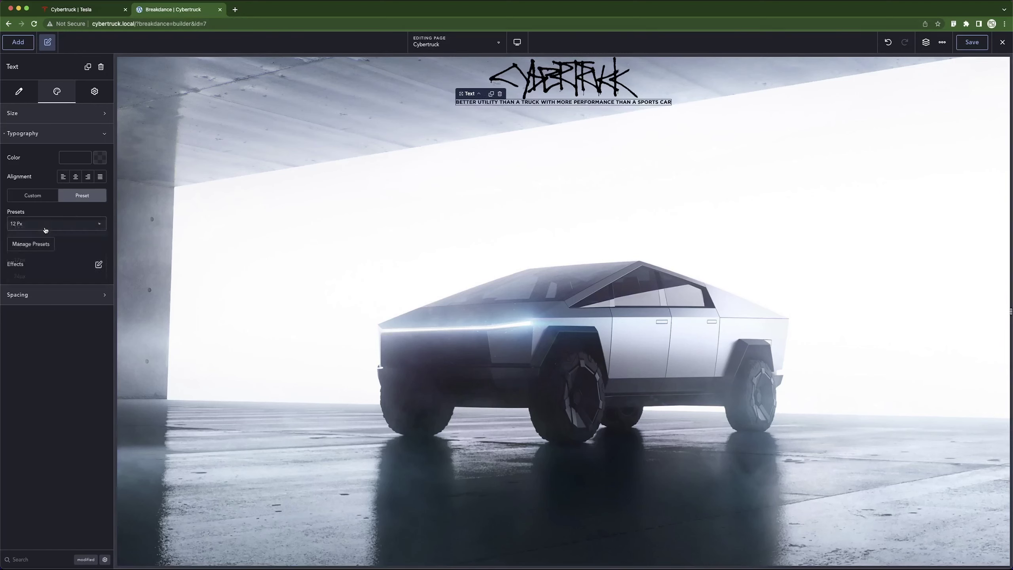
# Switch the tagline's typography from the preset to custom settings and set its font weight to 300.
pyautogui.click(33, 195)
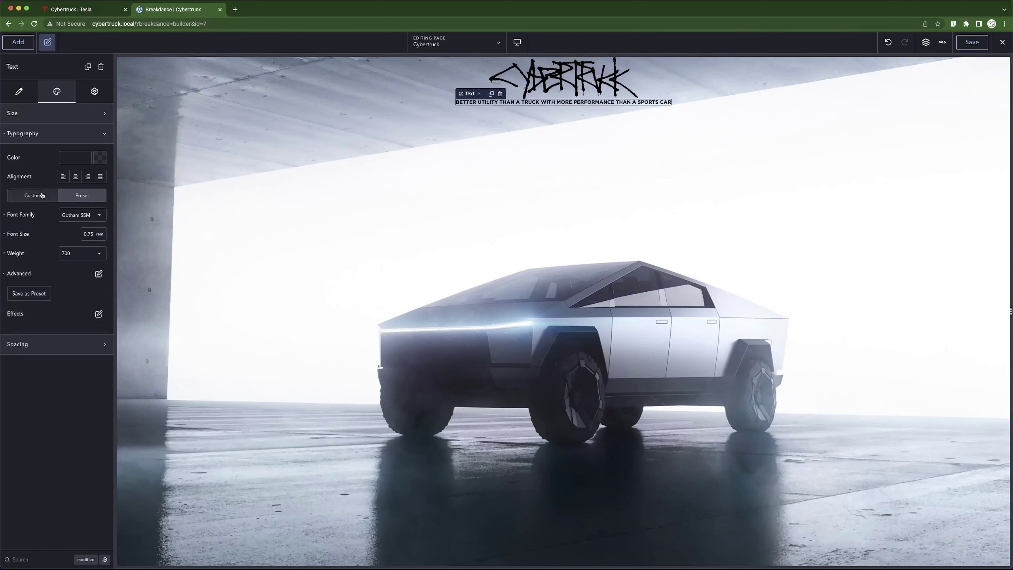
pyautogui.click(102, 254)
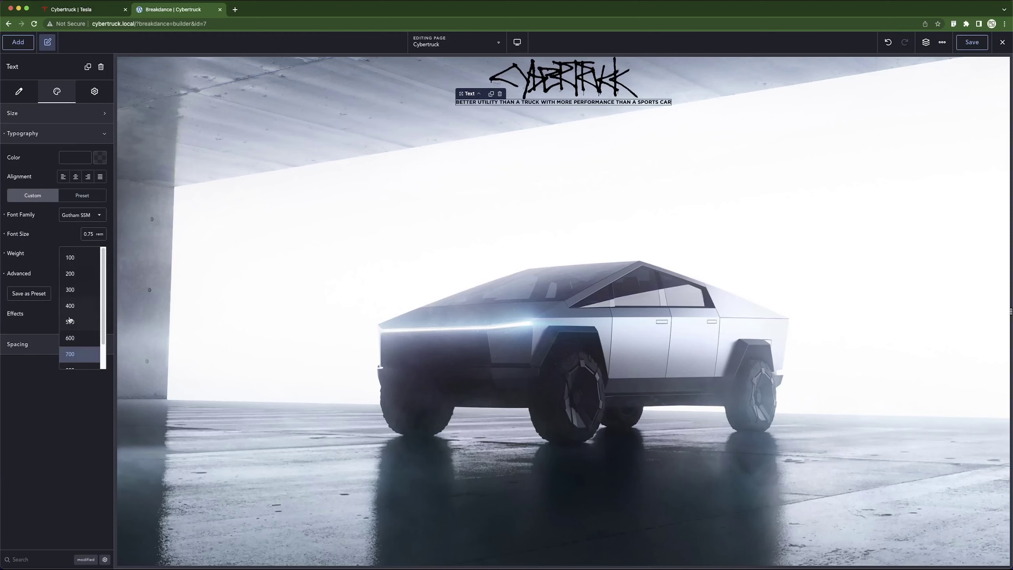
pyautogui.click(76, 290)
# Switch to the Tesla page, close the developer tools, and examine the tagline's font size, weight and letter spacing with Font Finder.
pyautogui.click(94, 10)
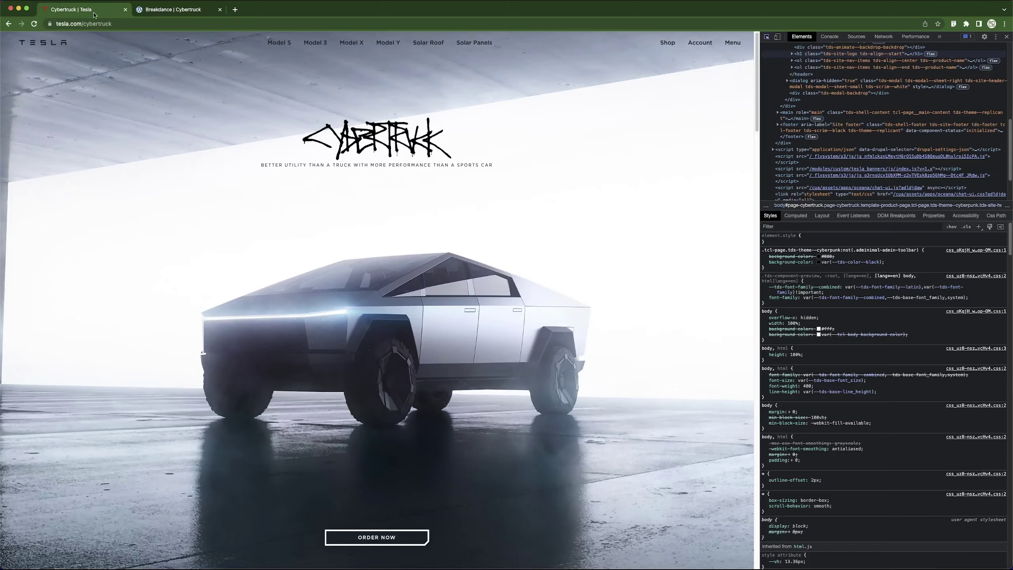
pyautogui.press('super+shift+c')
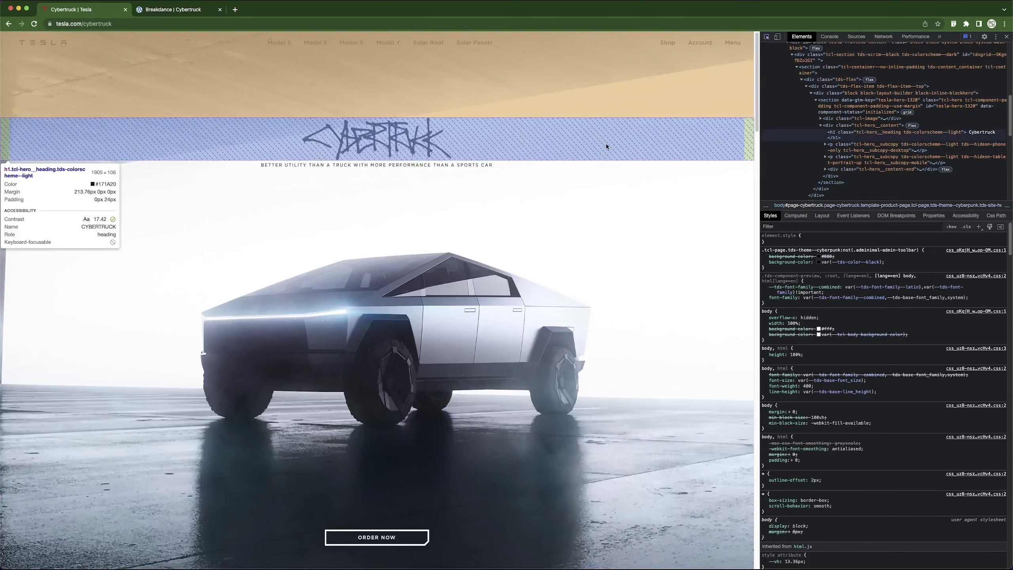
pyautogui.click(606, 146)
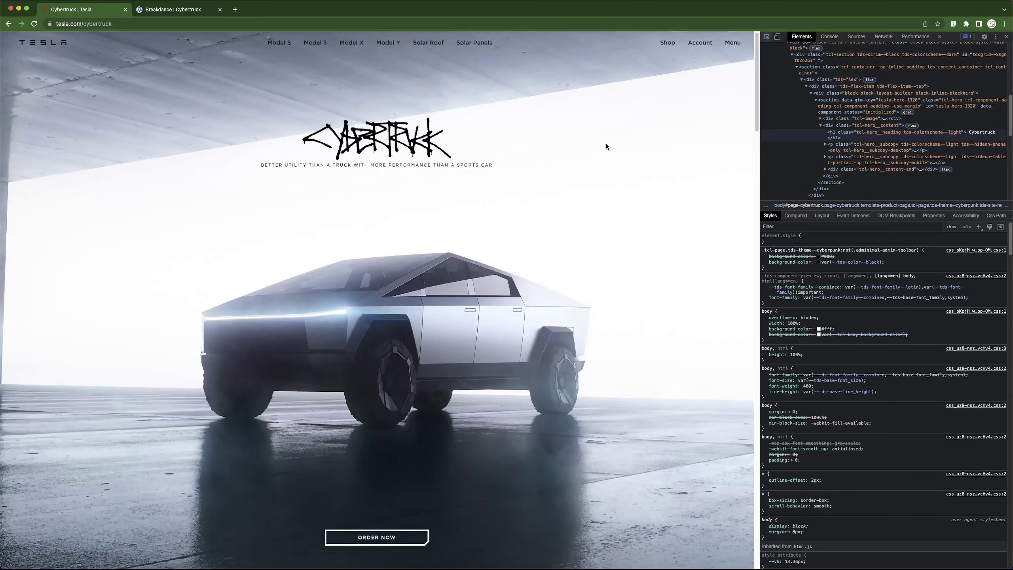
pyautogui.press('super+alt+i')
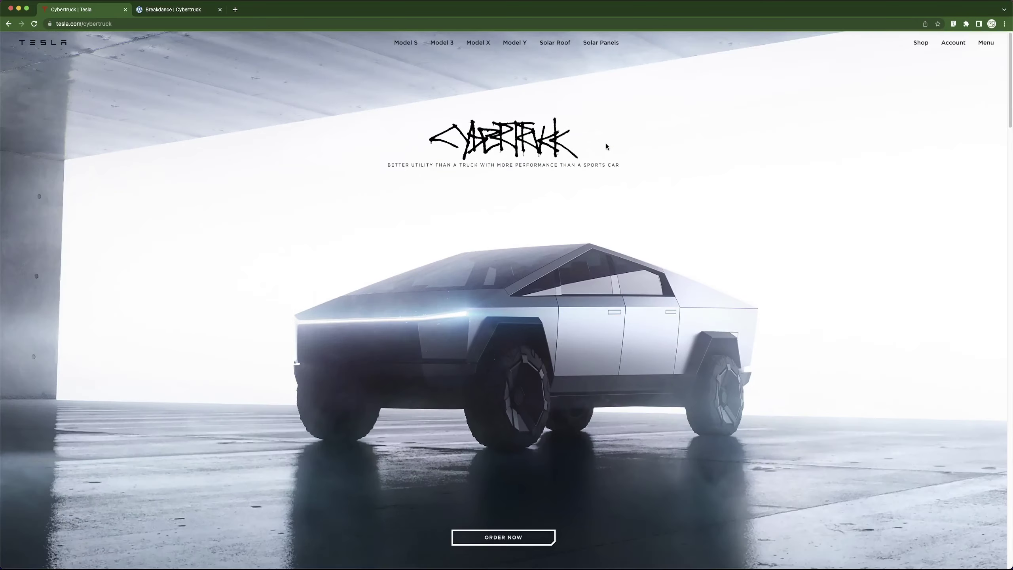
pyautogui.click(954, 24)
pyautogui.click(470, 165)
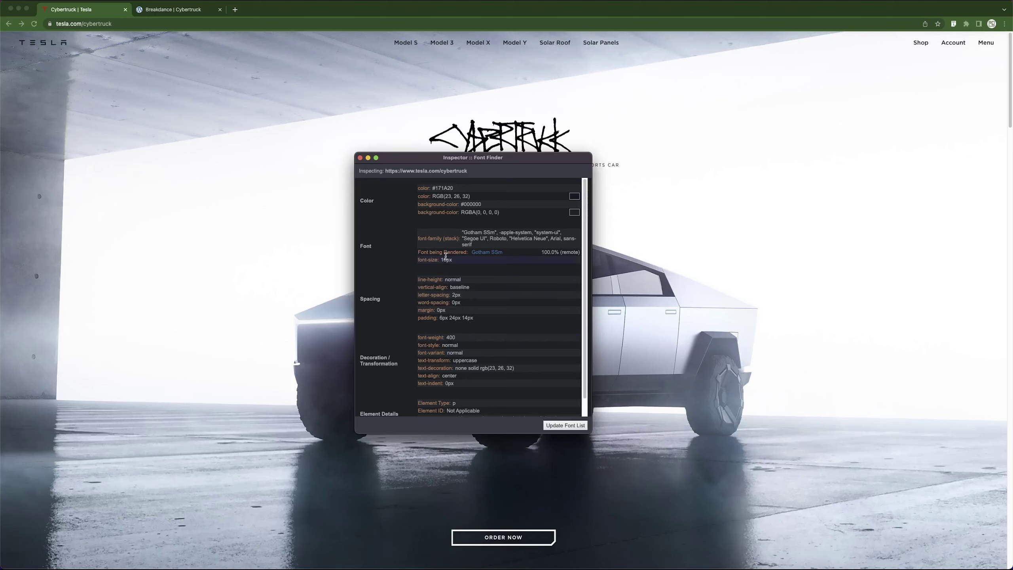
pyautogui.click(360, 157)
# Convert 10 px to rem on pixelsconverter.com and set the Breakdance tagline's font size to the copied value, 0.625 rem.
pyautogui.click(172, 10)
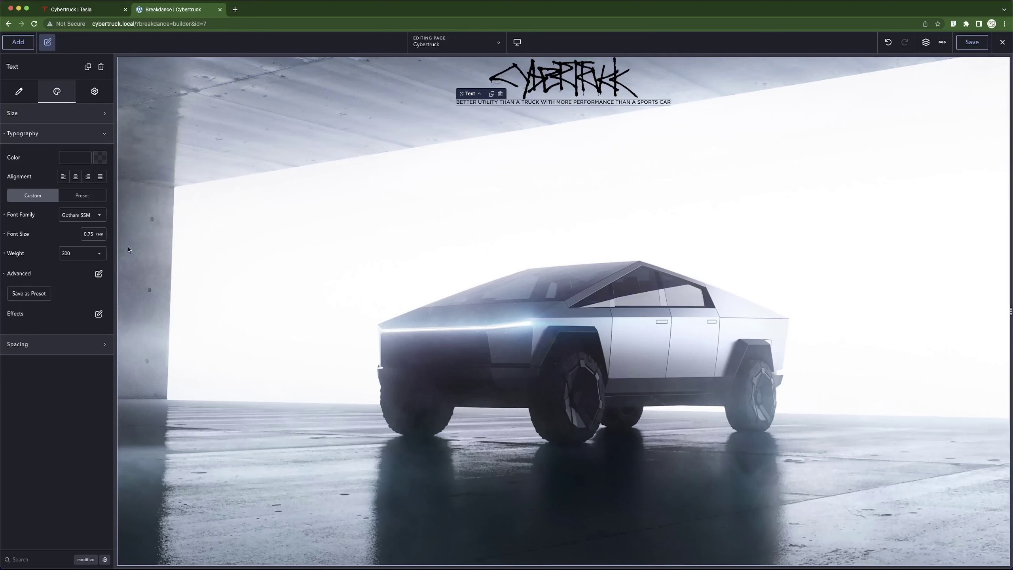
pyautogui.click(235, 10)
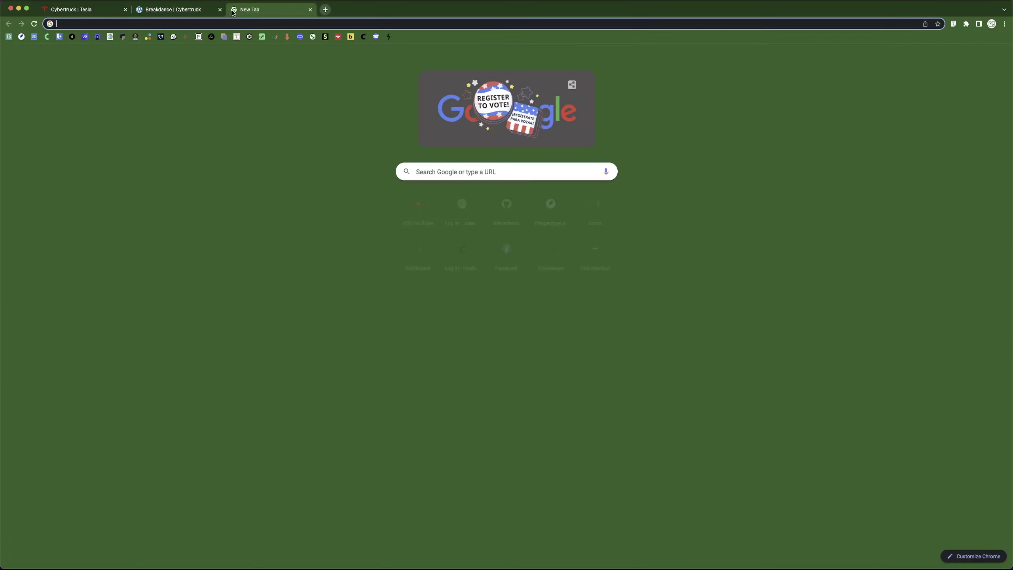
pyautogui.write('pixelsconverter.com')
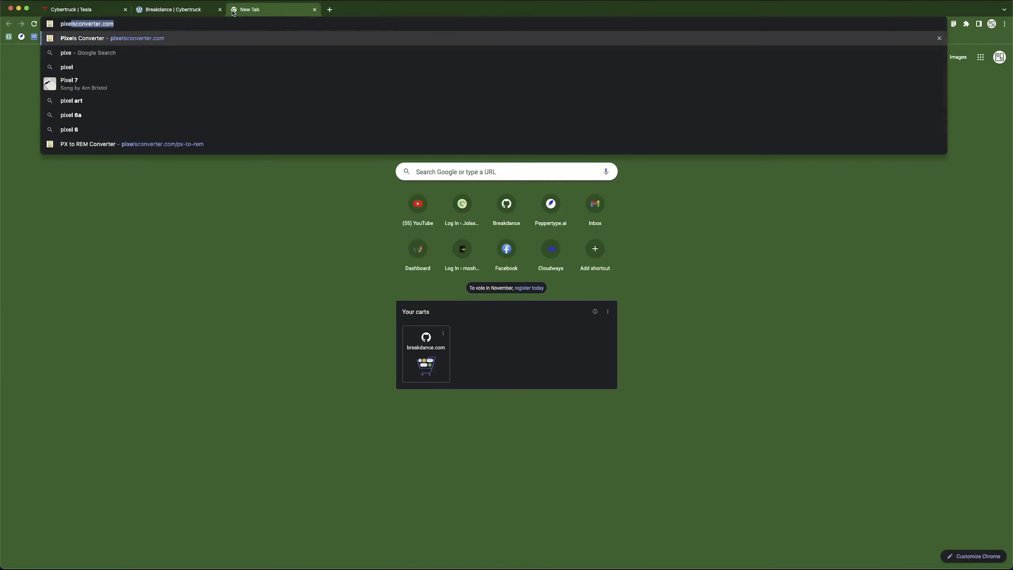
pyautogui.press('Return')
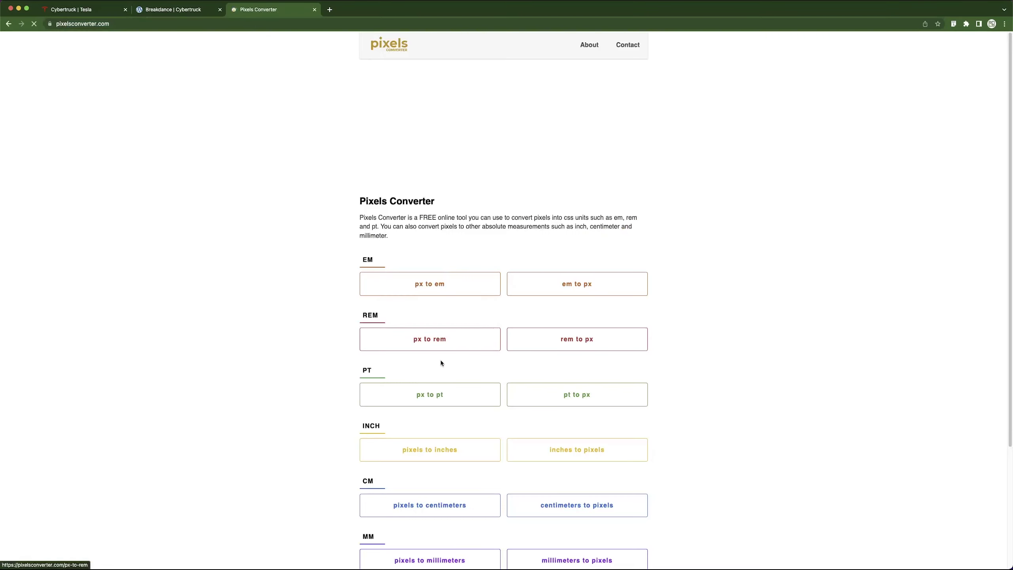
pyautogui.click(439, 341)
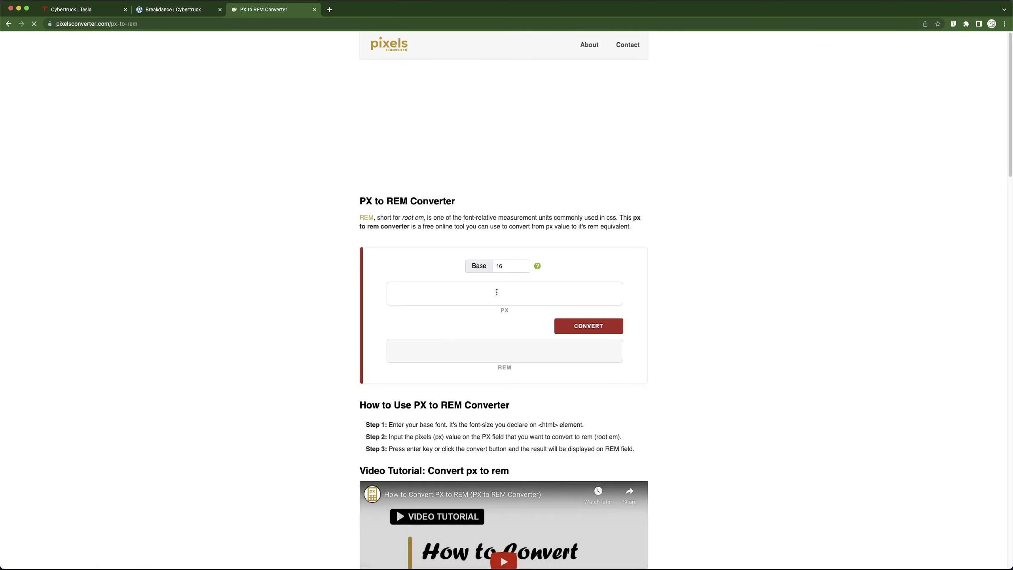
pyautogui.write('10')
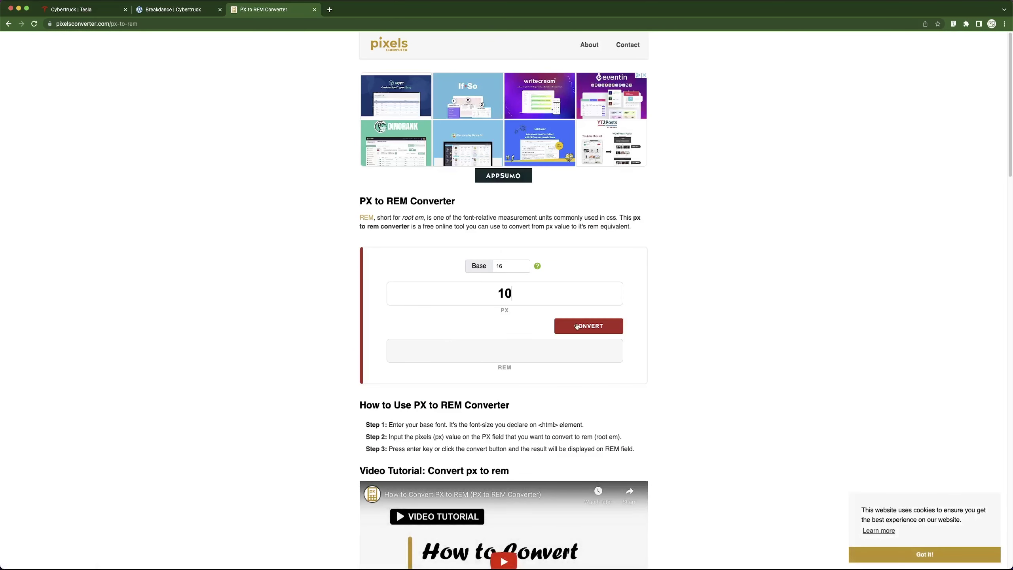
pyautogui.click(576, 326)
pyautogui.doubleClick(510, 348)
pyautogui.press('super+w')
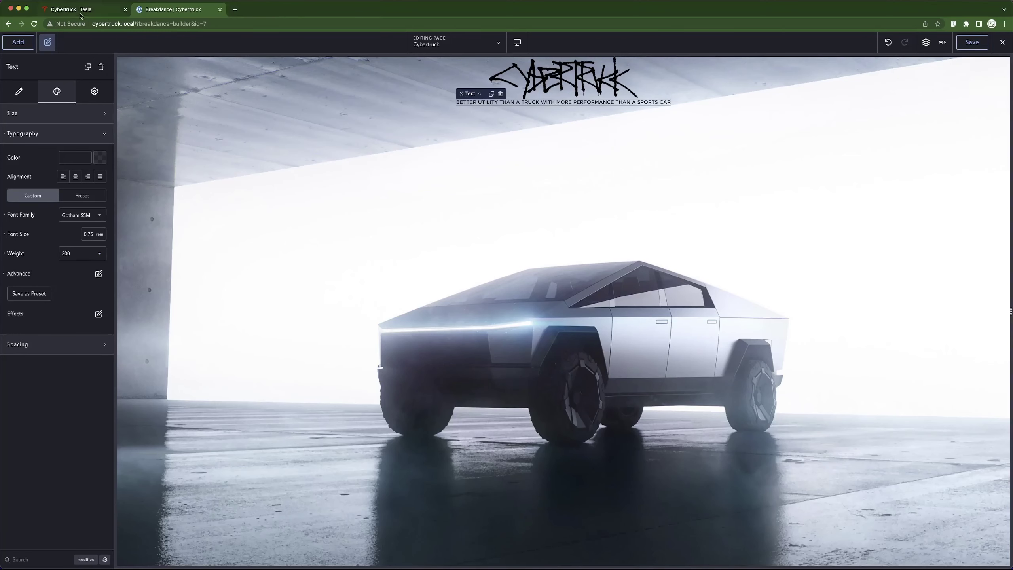
pyautogui.doubleClick(88, 233)
pyautogui.press('super+v')
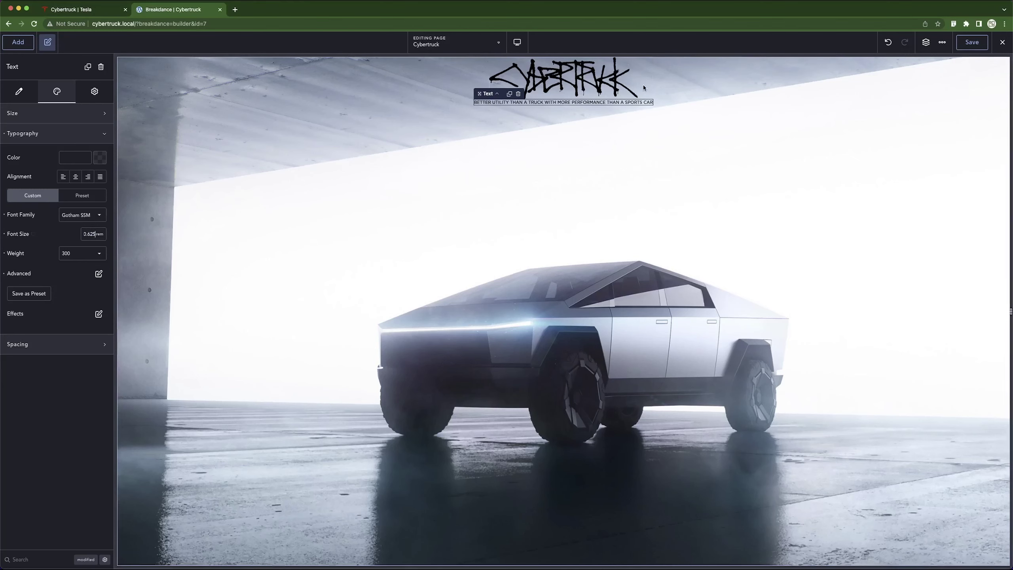
# Show the page structure and add a second Div inside the hero Section, below the logo and tagline Div.
pyautogui.click(484, 134)
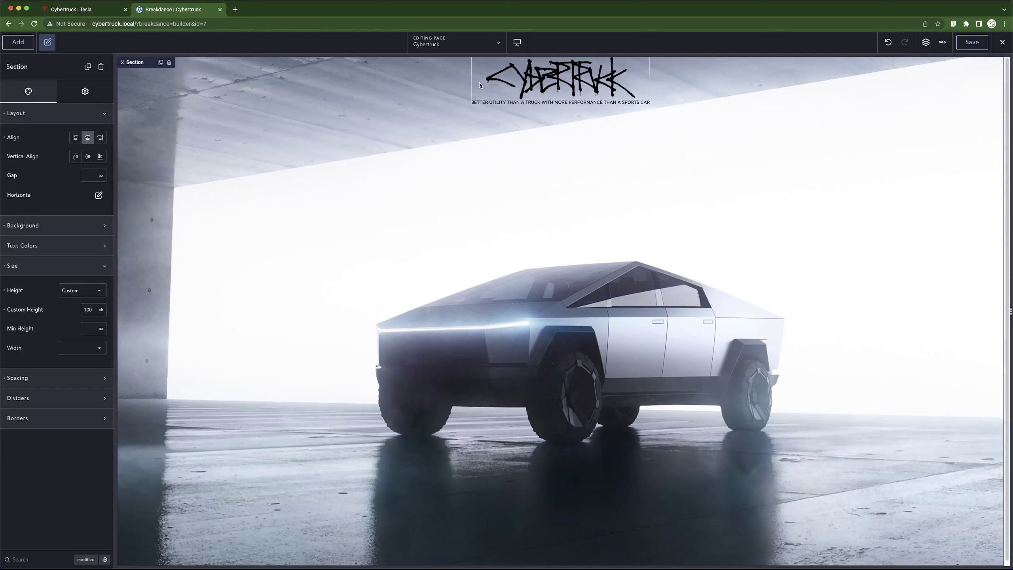
pyautogui.click(925, 42)
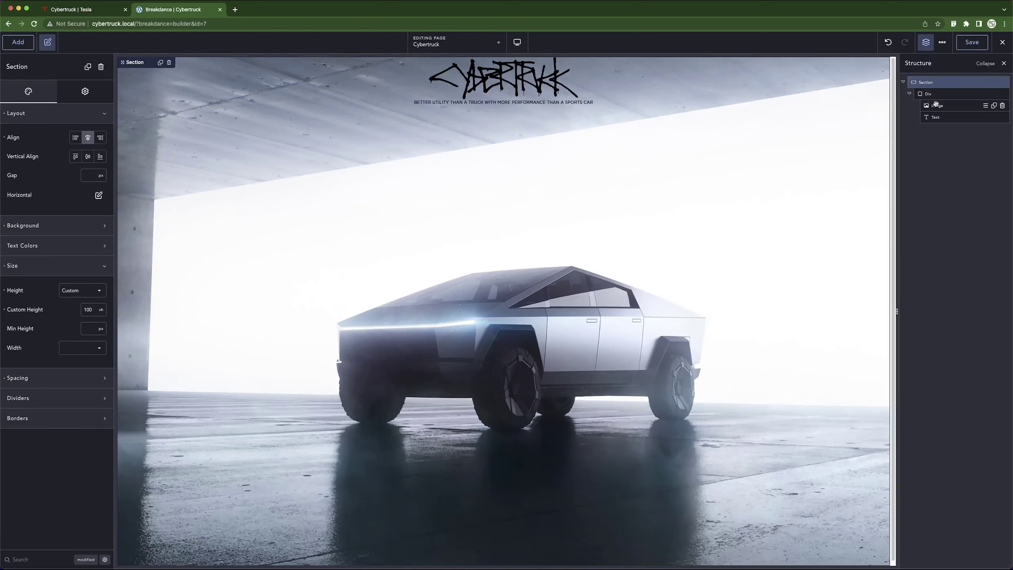
pyautogui.click(935, 97)
pyautogui.click(909, 94)
pyautogui.click(926, 83)
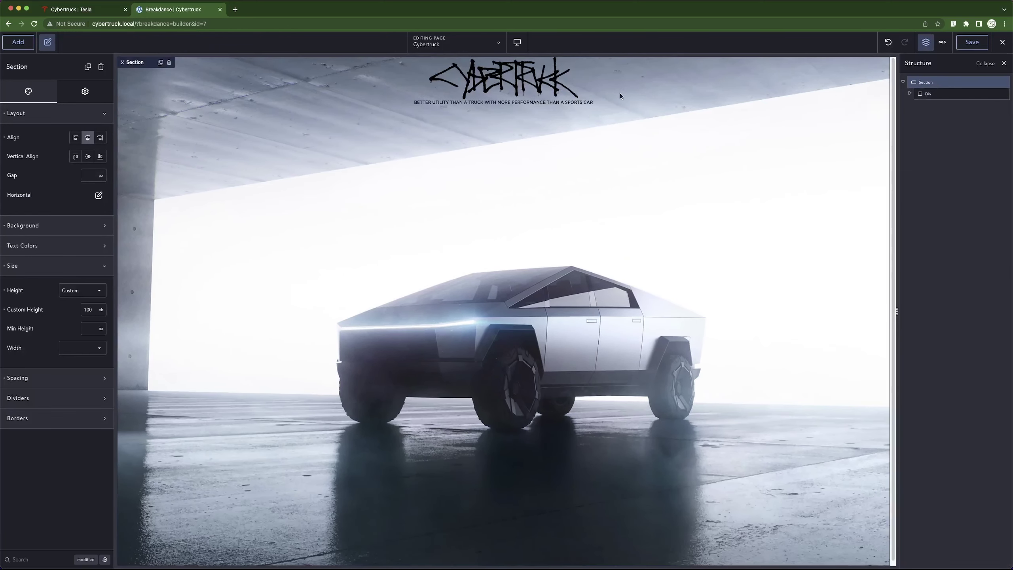
pyautogui.click(18, 42)
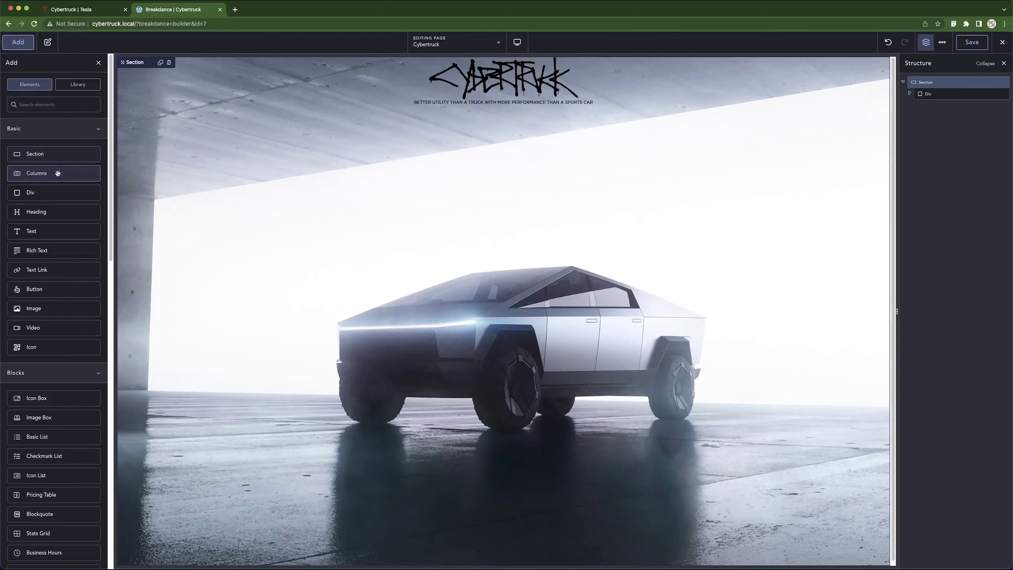
pyautogui.click(46, 194)
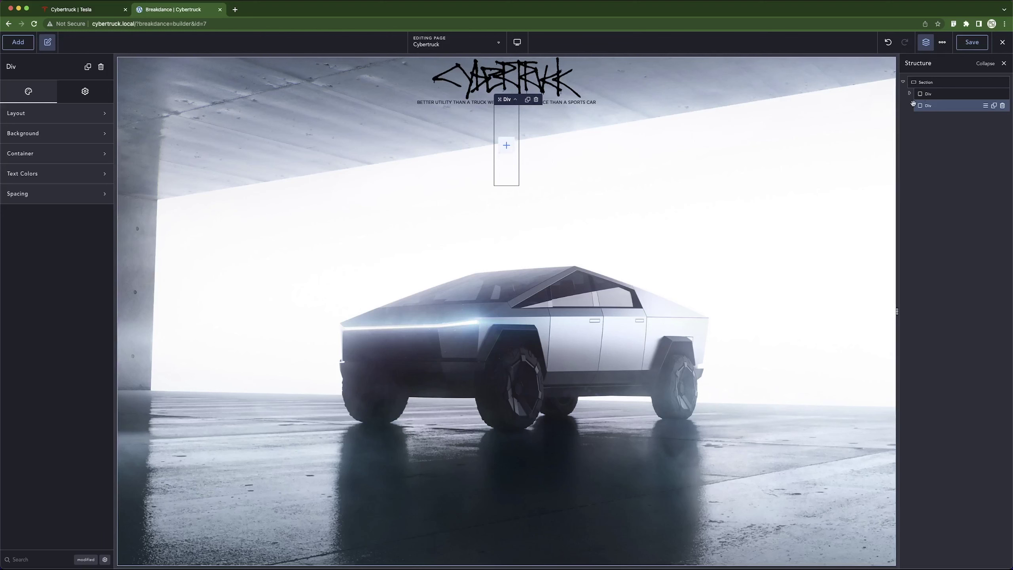
# Enable the hero Section's horizontal layout with Vertical At set to Tablet Landscape.
pyautogui.click(938, 83)
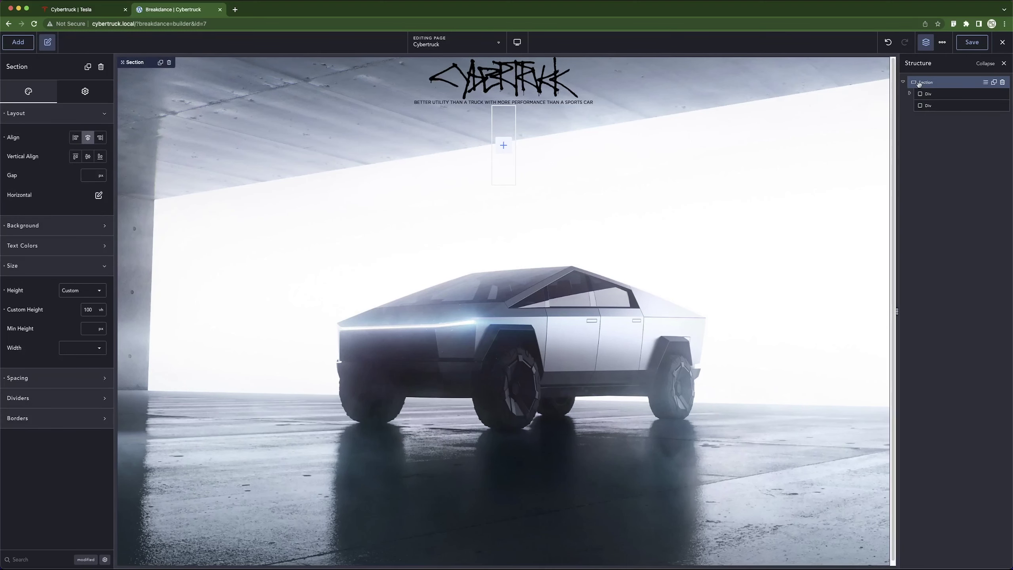
pyautogui.click(932, 95)
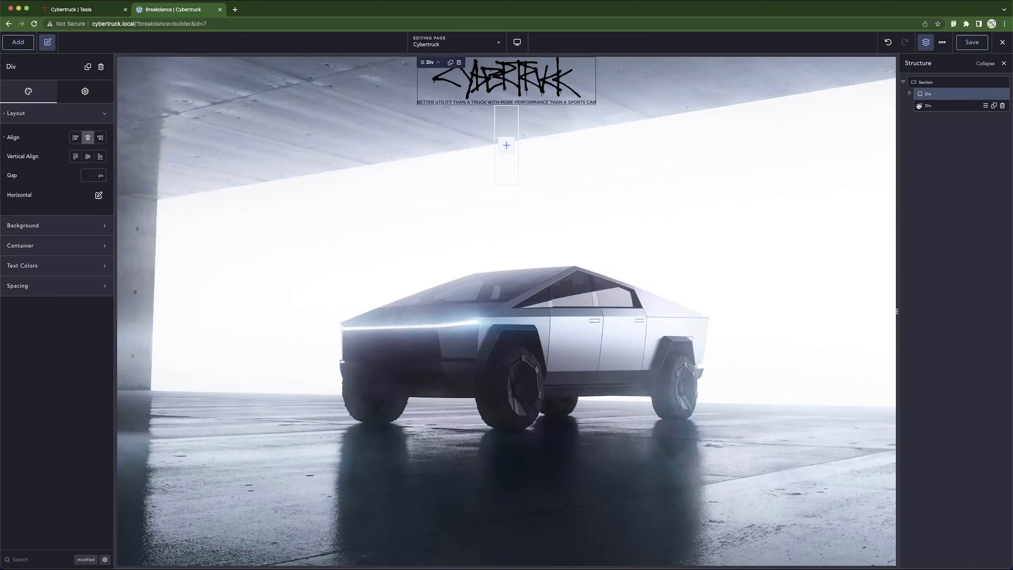
pyautogui.click(944, 105)
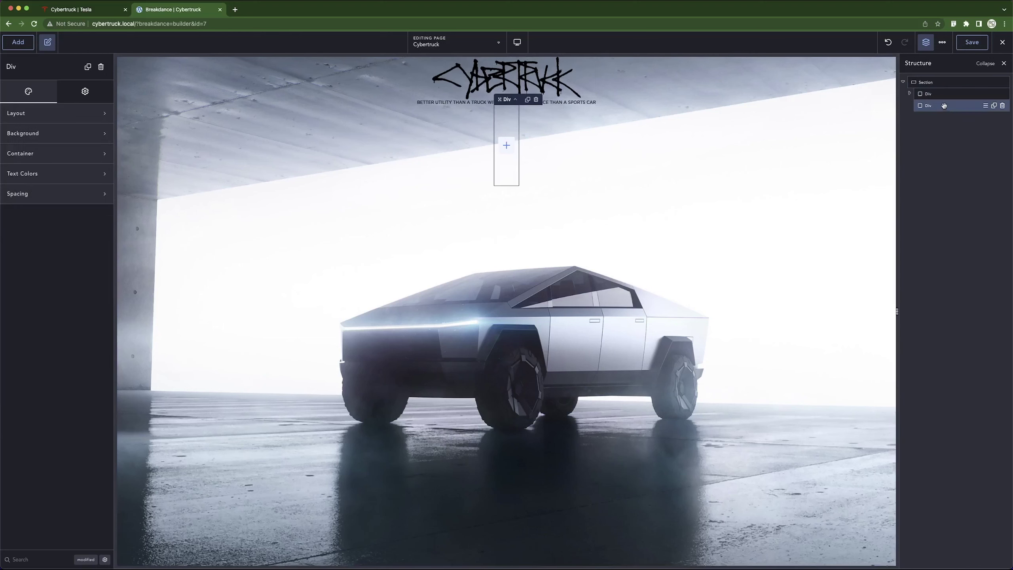
pyautogui.click(931, 82)
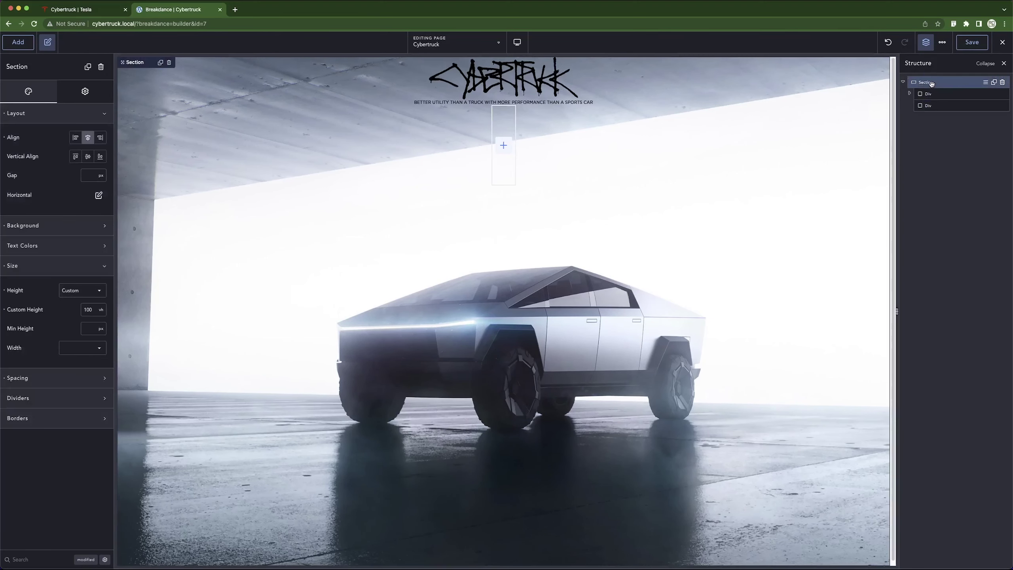
pyautogui.click(98, 195)
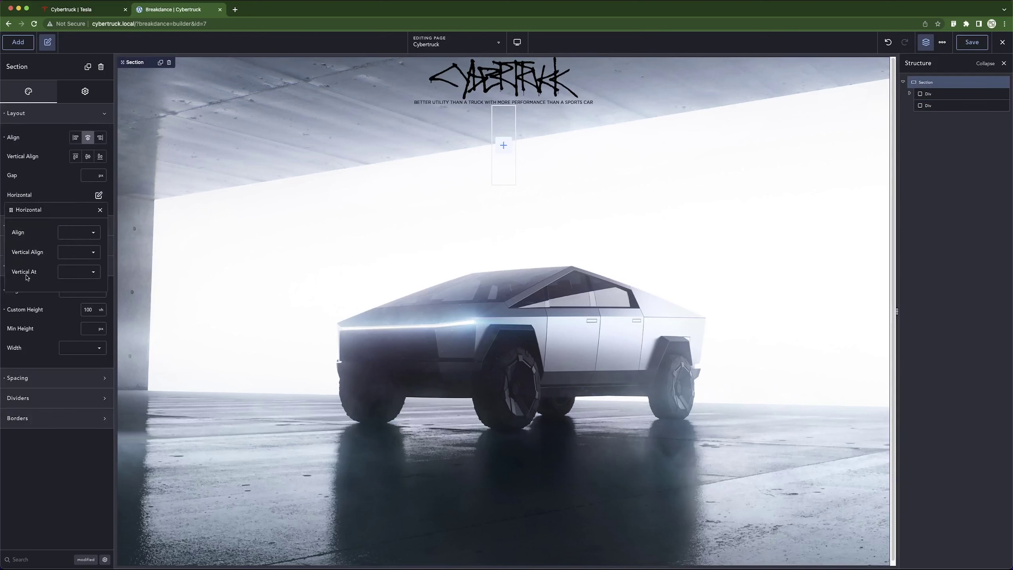
pyautogui.click(83, 276)
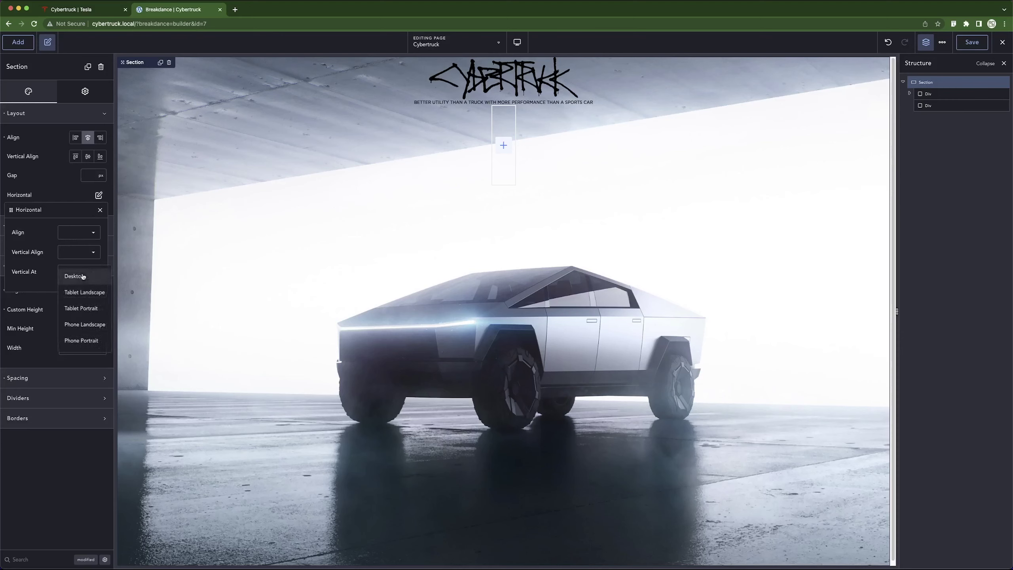
pyautogui.click(83, 276)
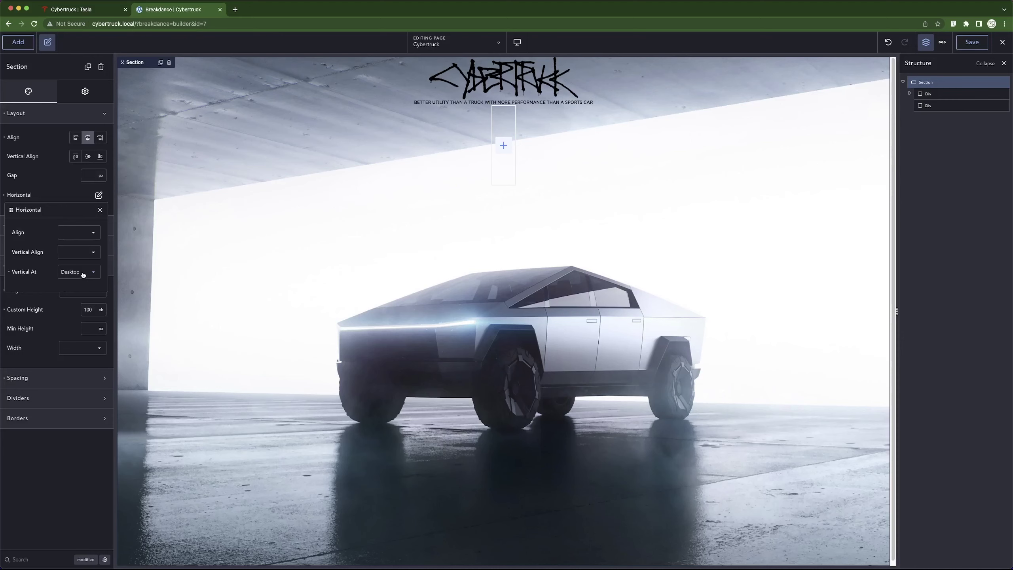
pyautogui.click(83, 275)
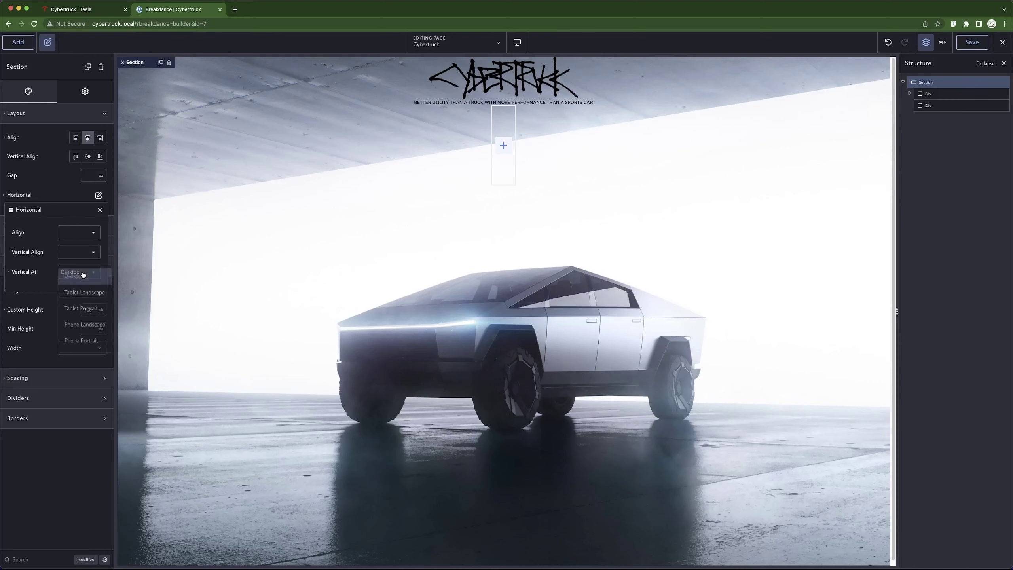
pyautogui.click(86, 296)
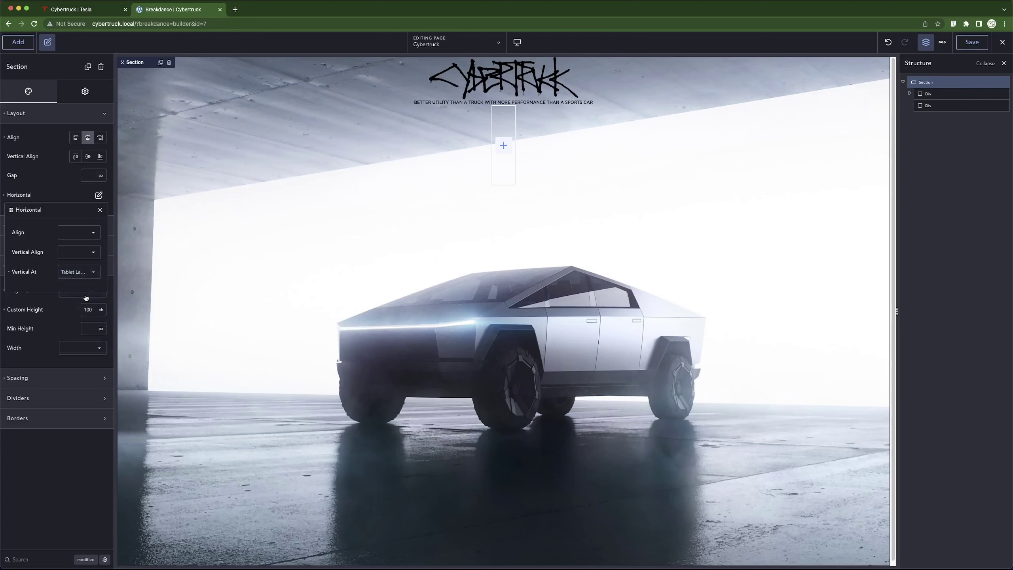
# Set the horizontal alignment of the hero Section's two Divs to Space Between.
pyautogui.click(82, 254)
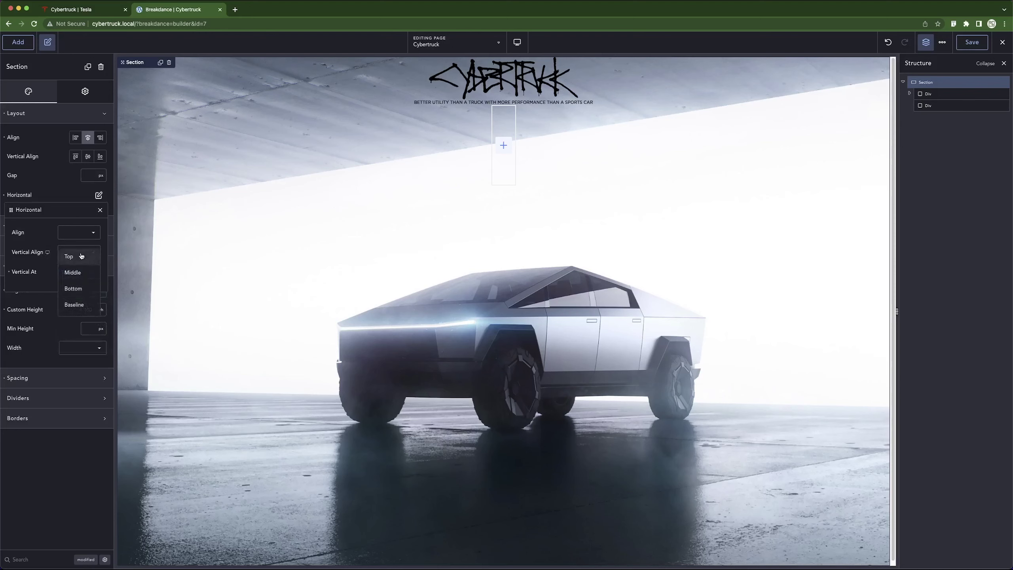
pyautogui.click(79, 232)
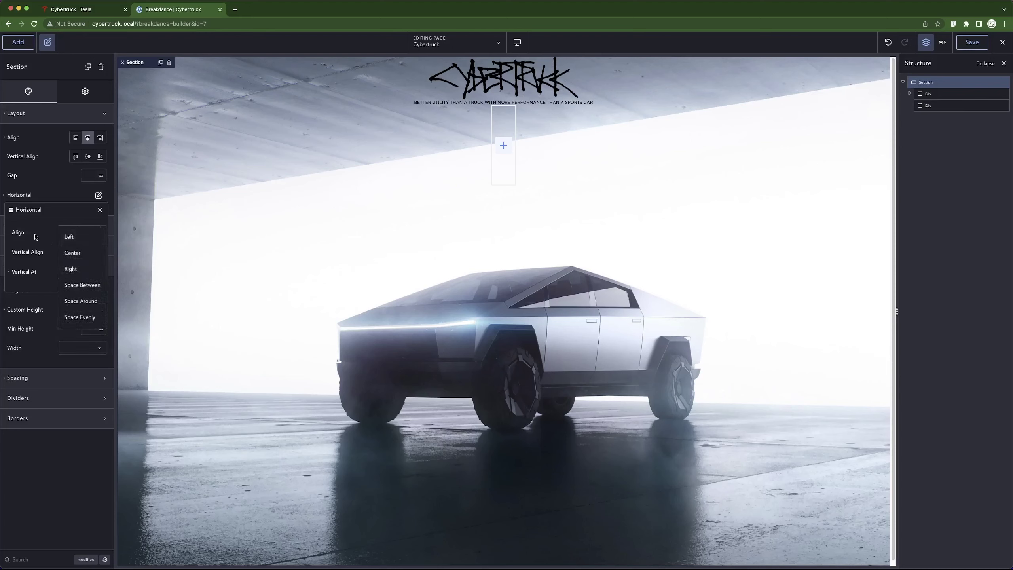
pyautogui.click(86, 287)
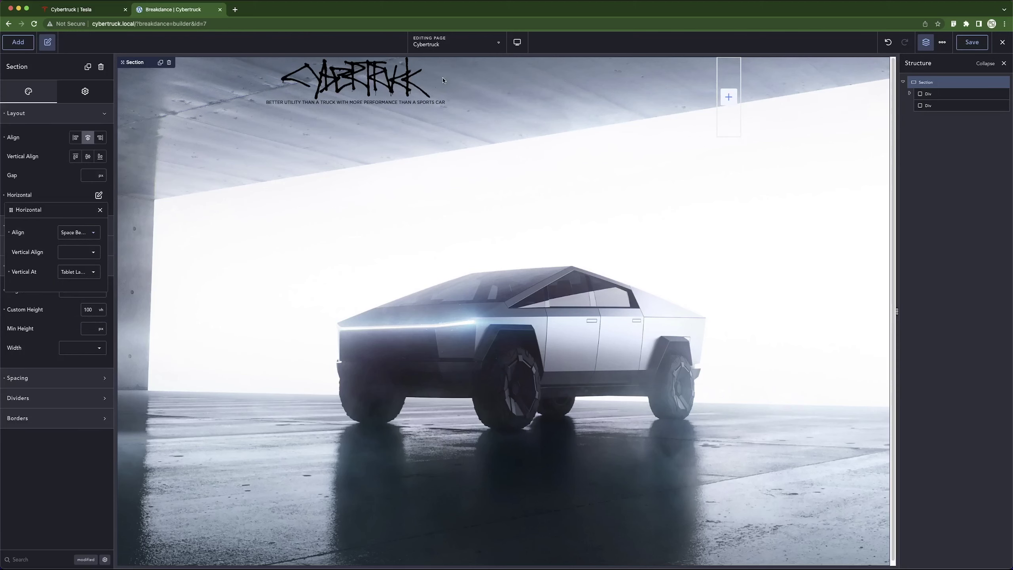
# Set the hero Section's horizontal layout to Vertical At Desktop and Vertical Align Middle.
pyautogui.click(938, 96)
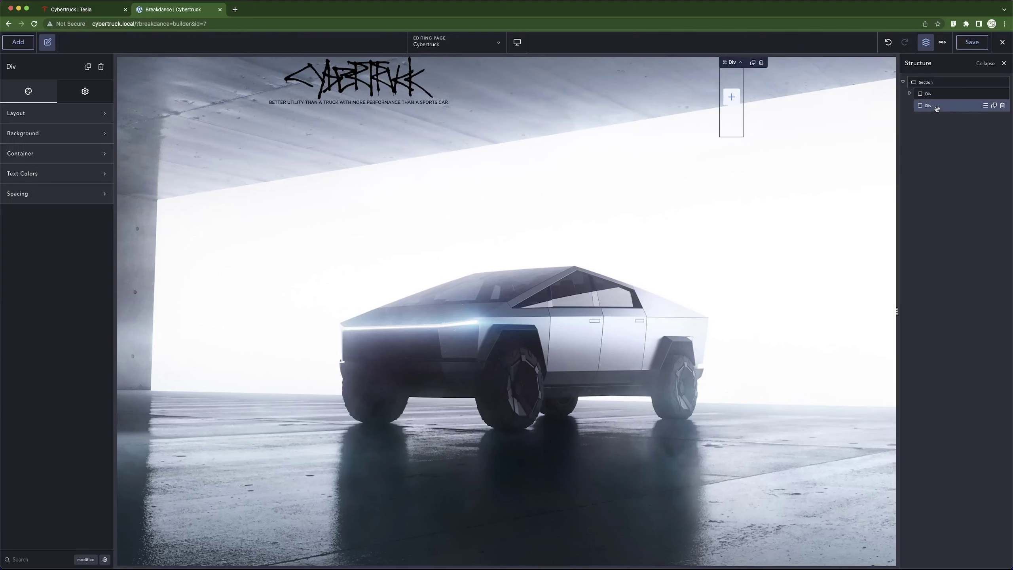
pyautogui.click(938, 82)
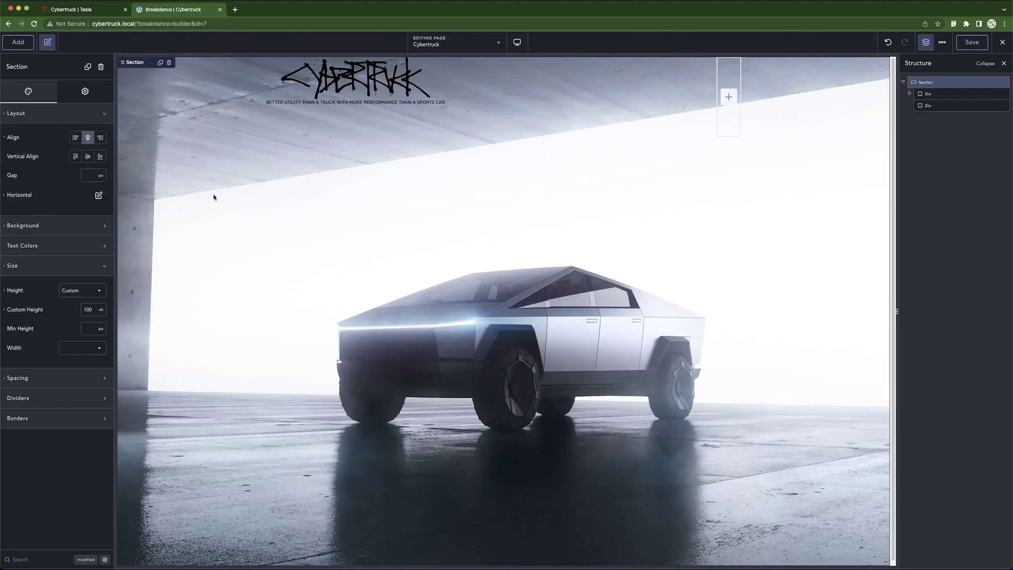
pyautogui.click(99, 197)
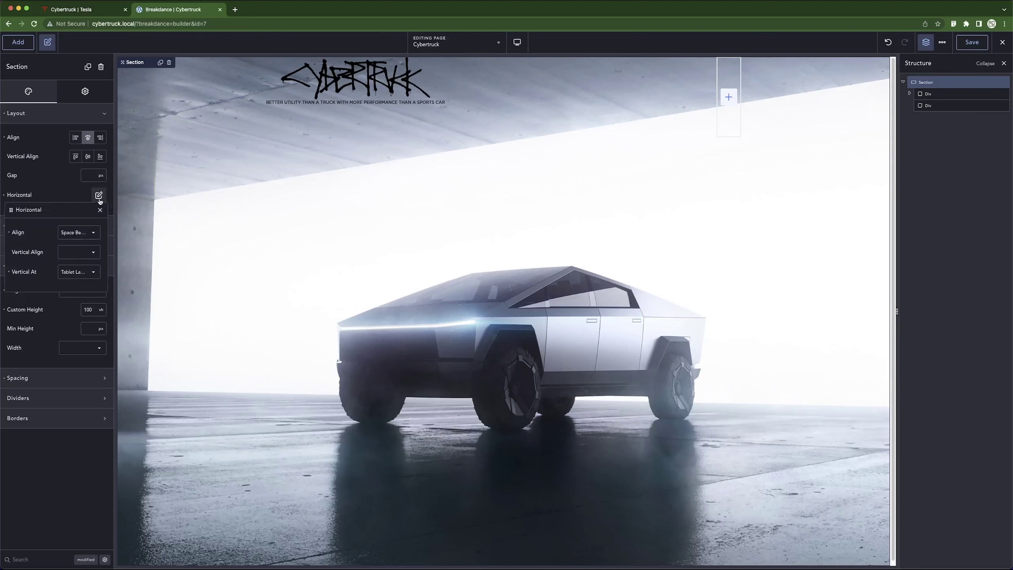
pyautogui.click(74, 274)
pyautogui.click(74, 276)
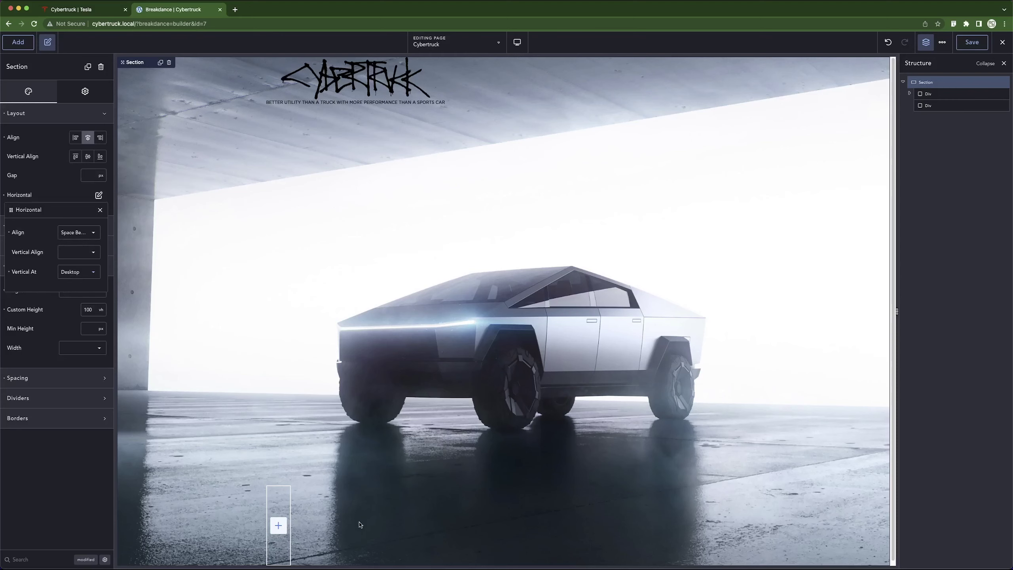
pyautogui.click(69, 253)
pyautogui.click(78, 275)
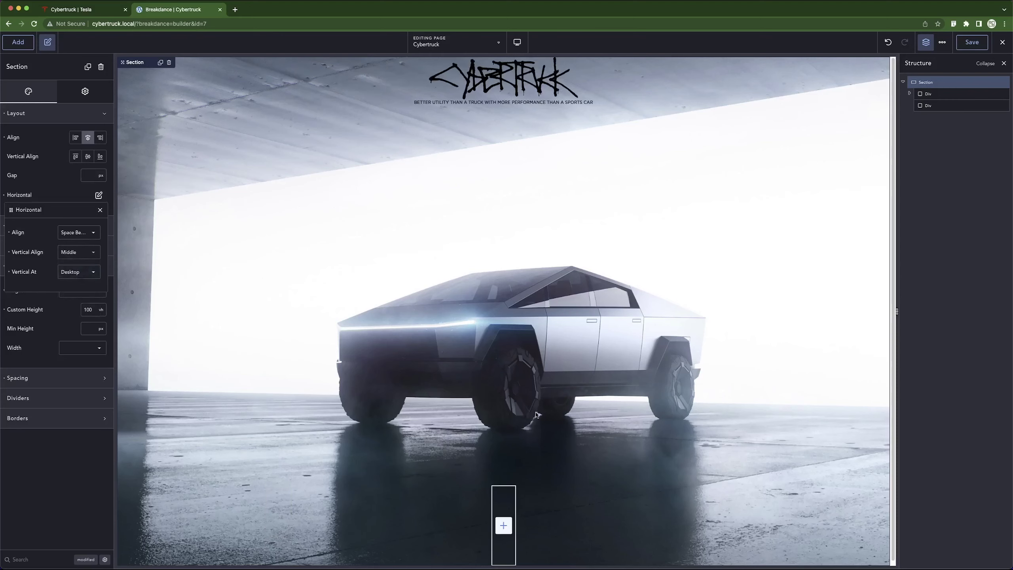
# Check the order button on the Tesla reference page and set the text inside the hero's lower Div to "ORDER NOW".
pyautogui.click(504, 494)
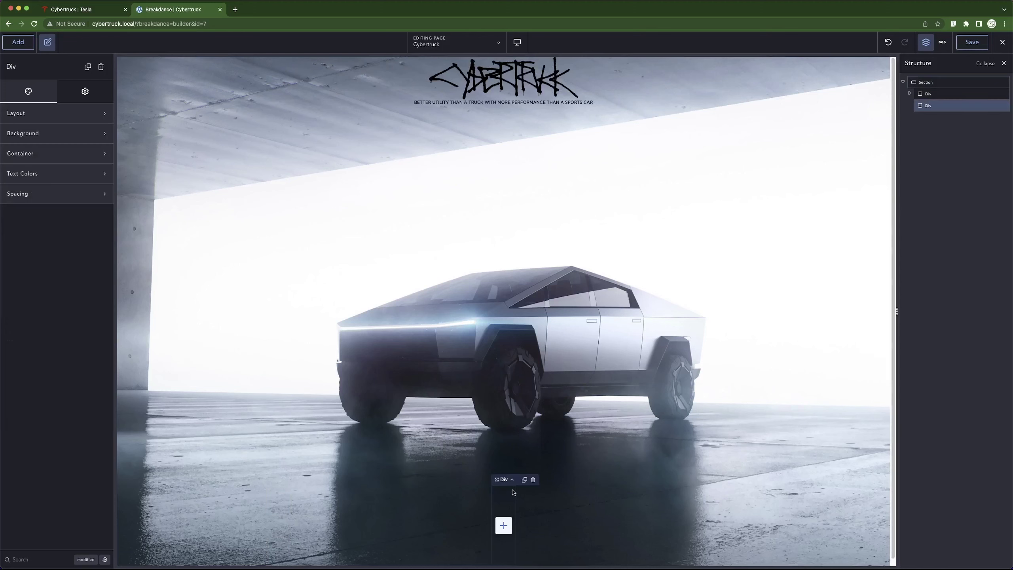
pyautogui.click(92, 12)
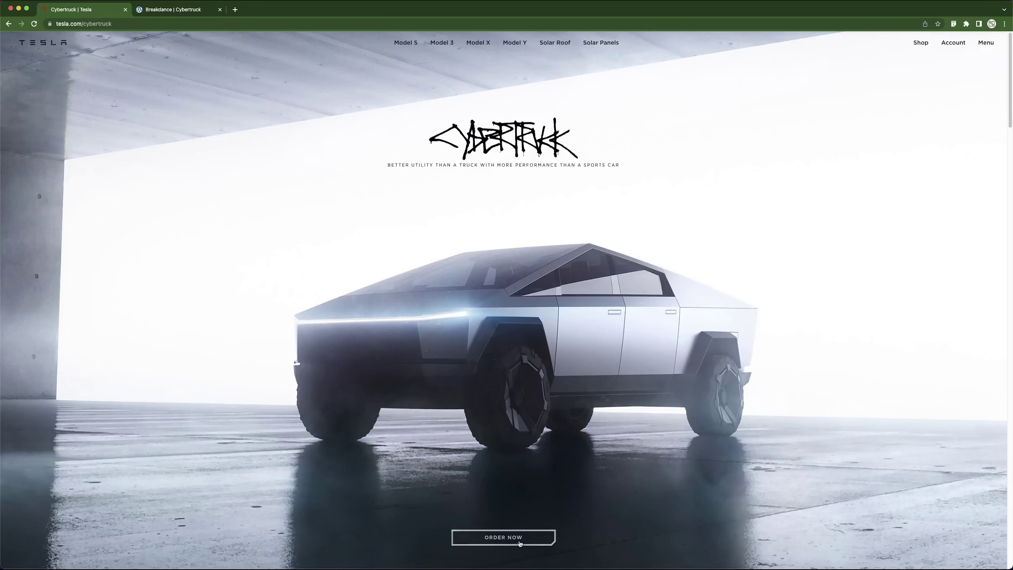
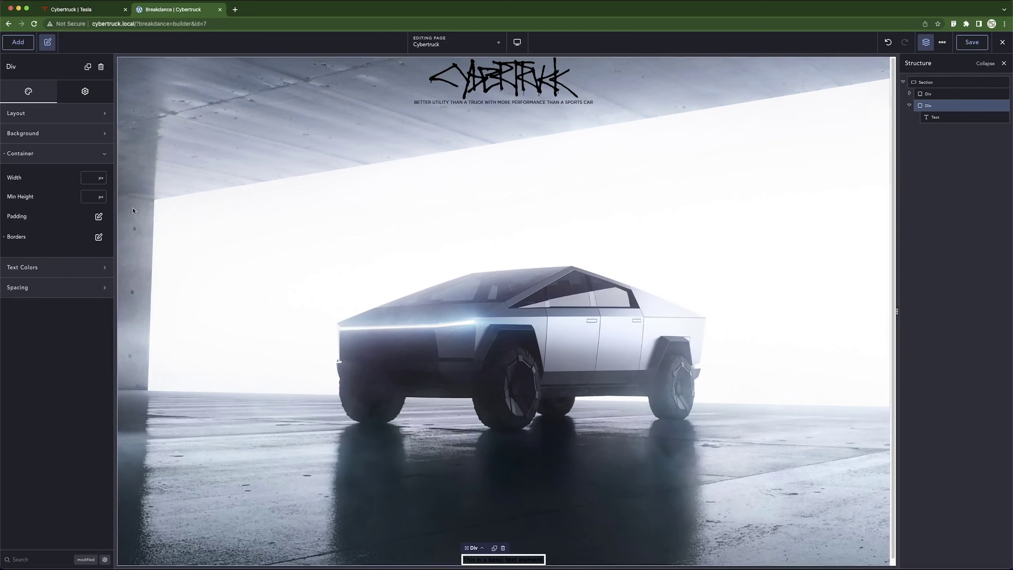
pyautogui.click(935, 117)
pyautogui.tripleClick(87, 140)
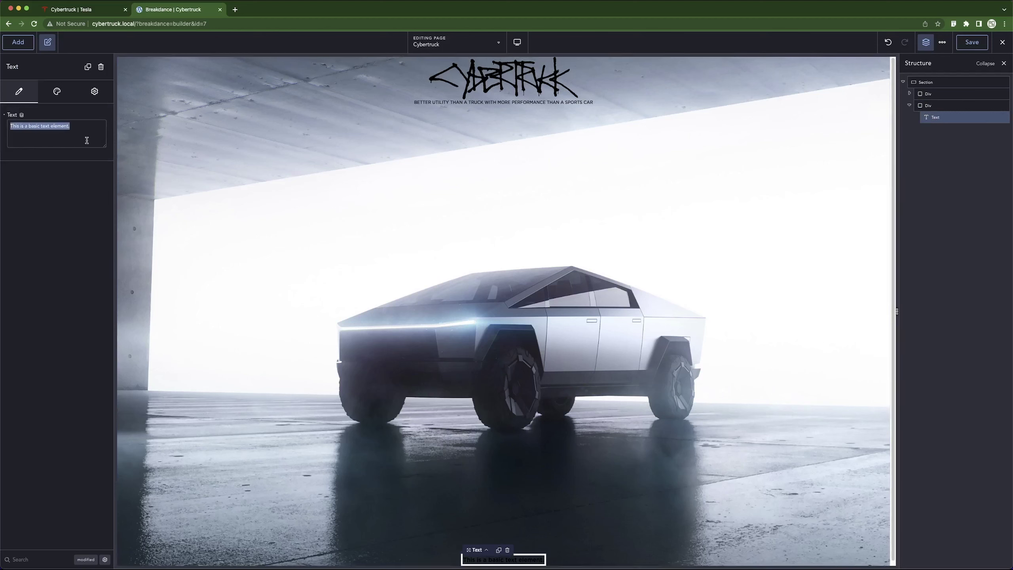
pyautogui.write('ORDER')
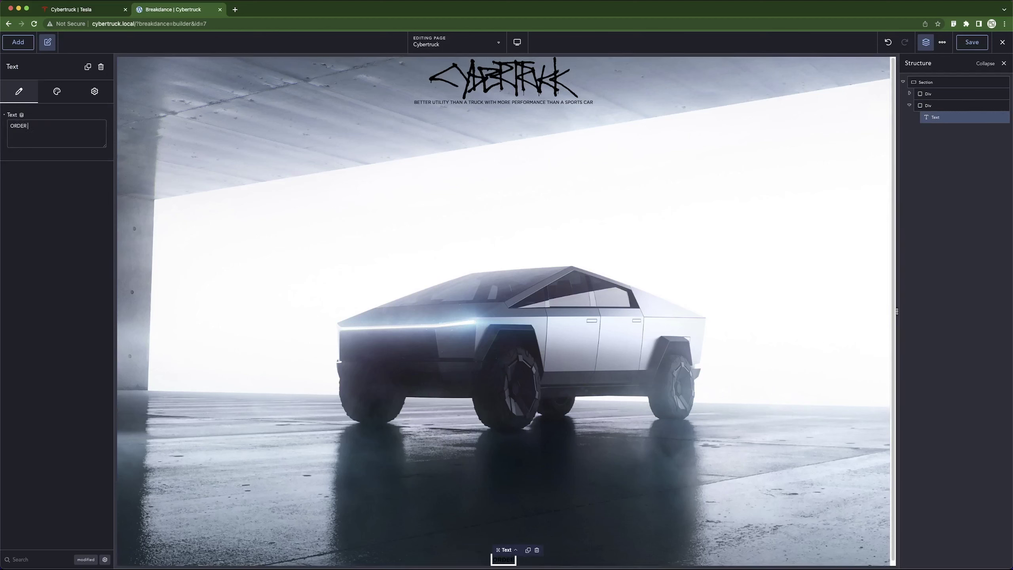
pyautogui.write(' NOW')
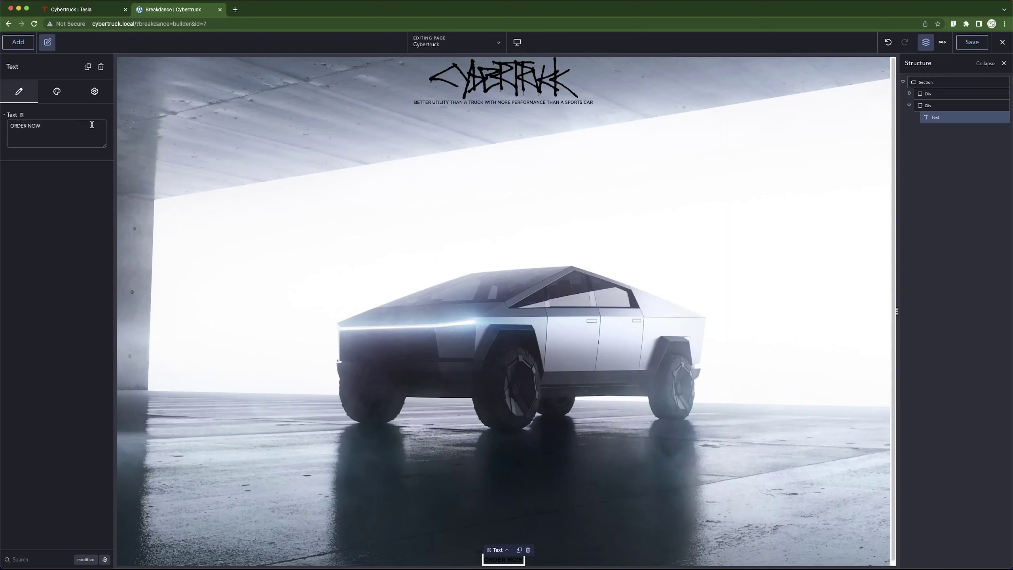
# Compare with the Tesla reference page and apply the 12 Px typography preset to the ORDER NOW text.
pyautogui.click(56, 91)
pyautogui.click(50, 120)
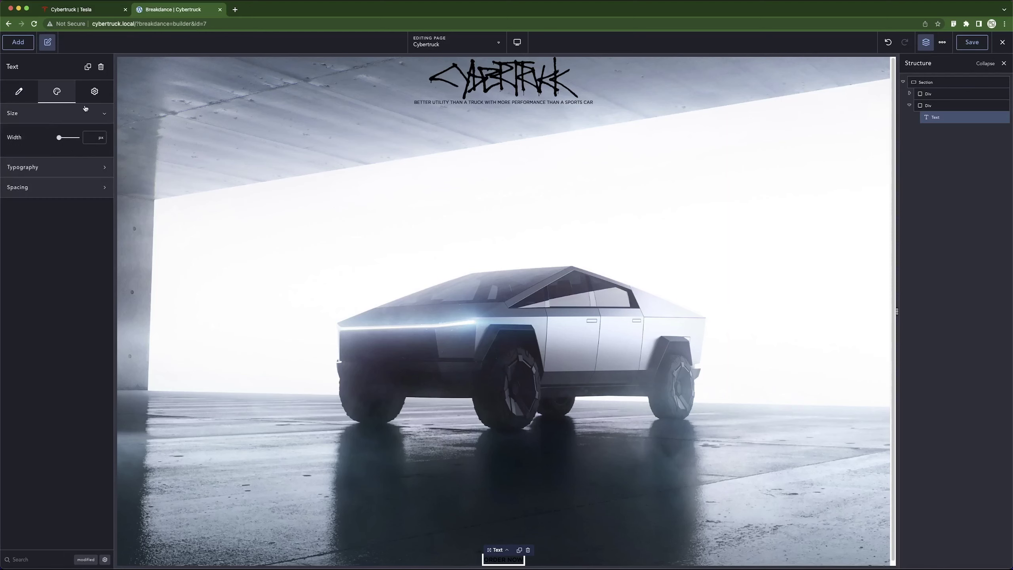
pyautogui.click(93, 9)
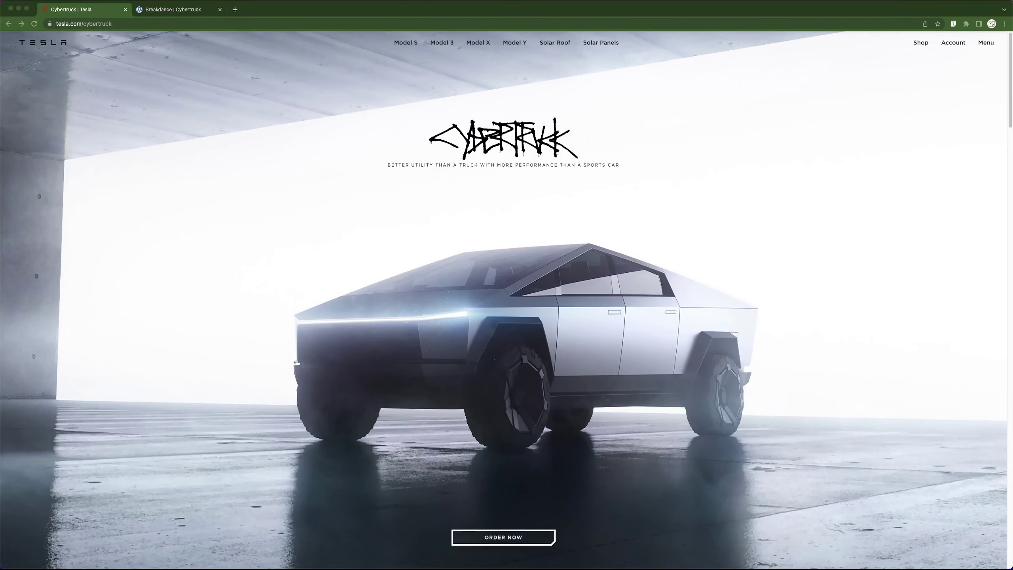
pyautogui.click(389, 195)
pyautogui.click(161, 12)
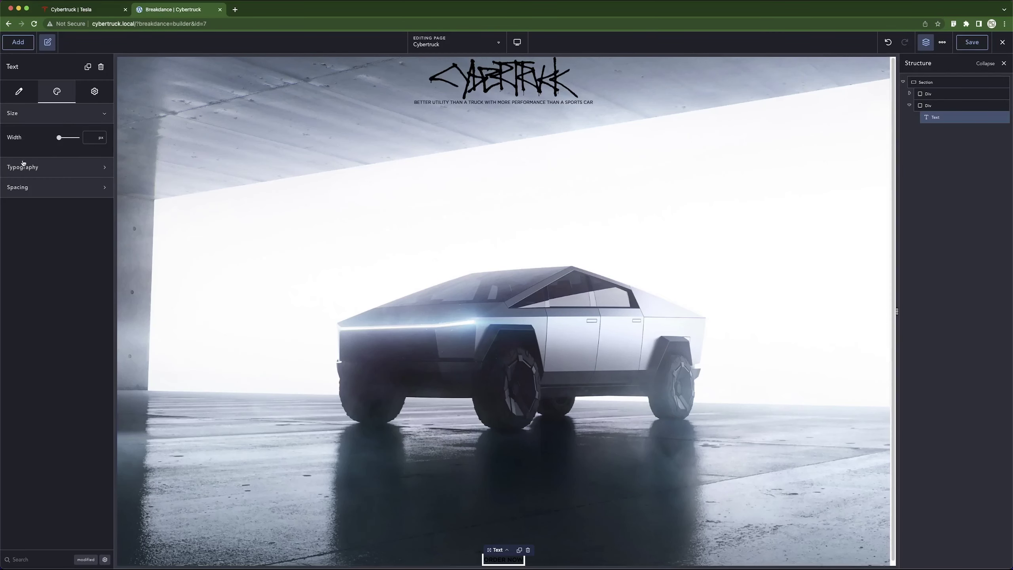
pyautogui.click(33, 169)
pyautogui.click(90, 228)
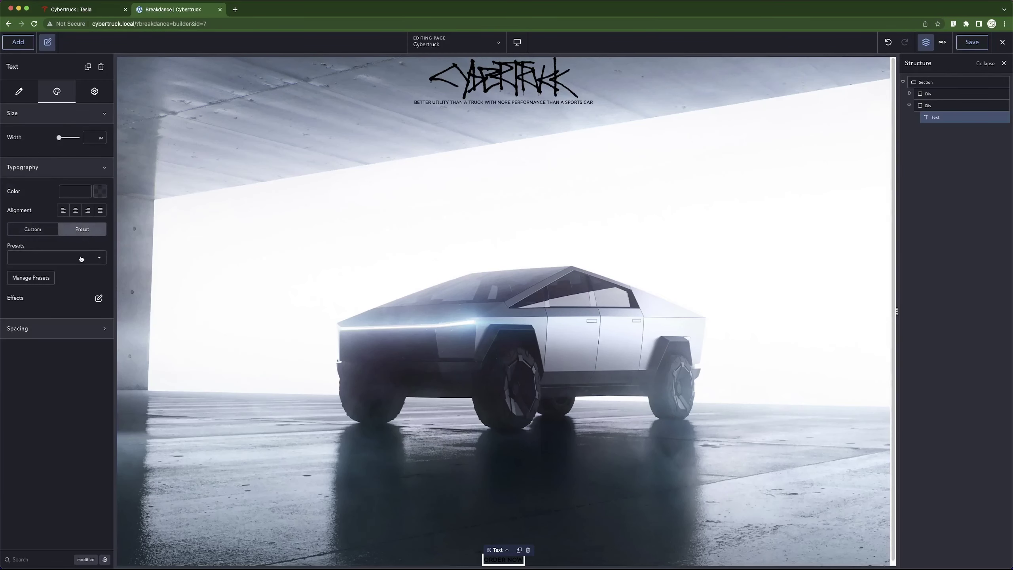
pyautogui.click(96, 257)
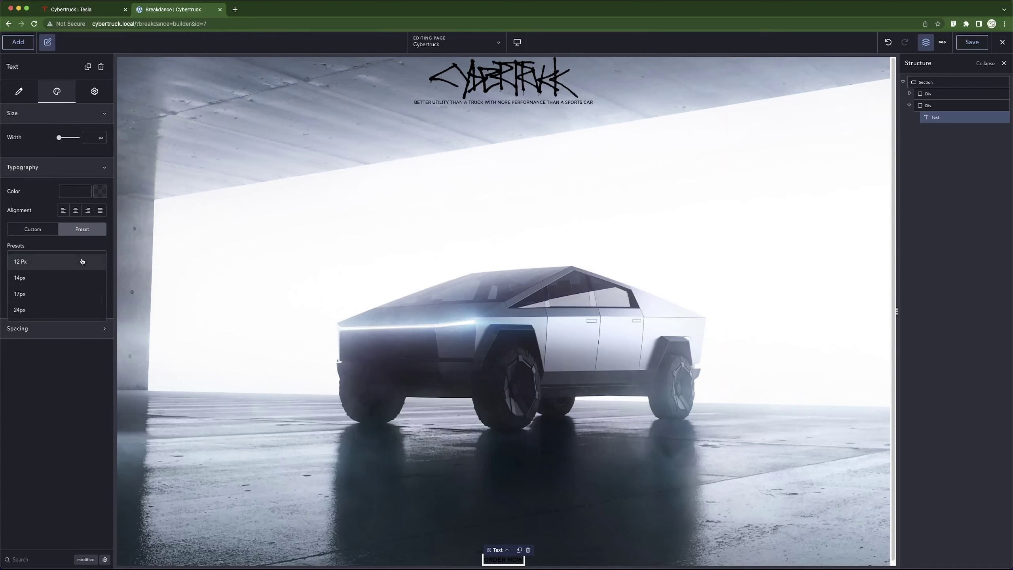
pyautogui.click(82, 261)
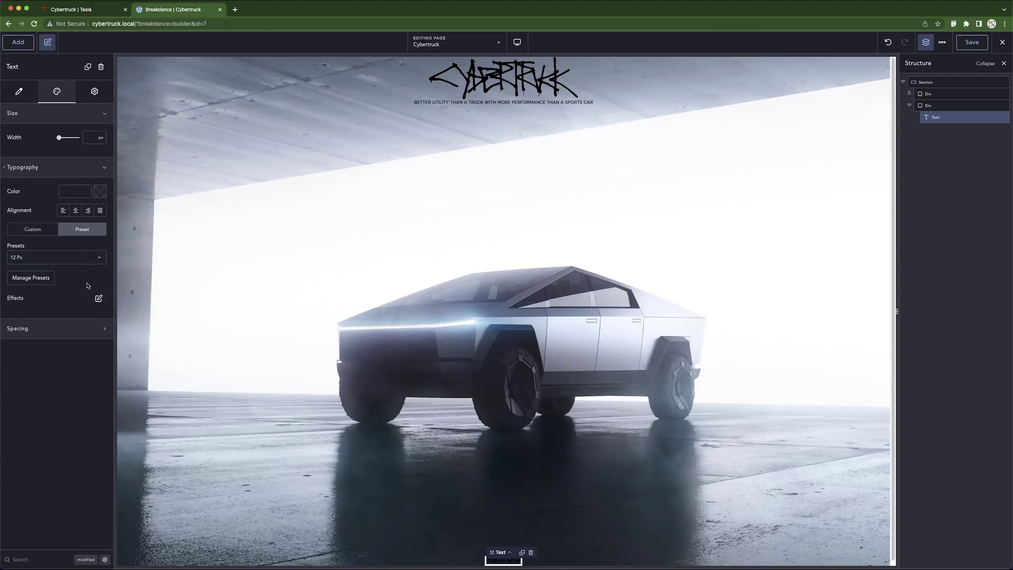
# Inspect the ORDER NOW button on the Tesla page with the browser's developer tools to read its dimensions.
pyautogui.click(102, 11)
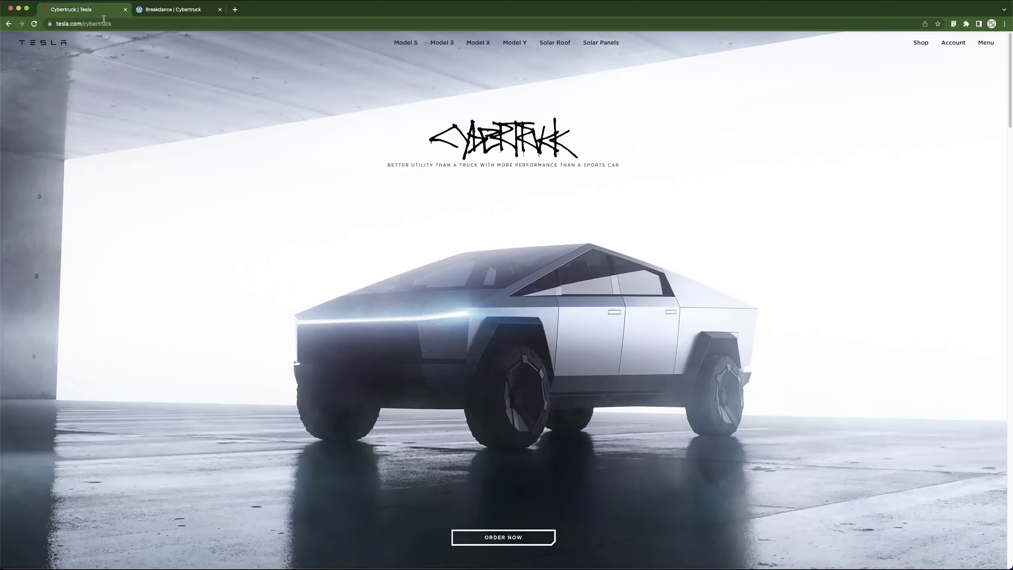
pyautogui.press('super+alt+i')
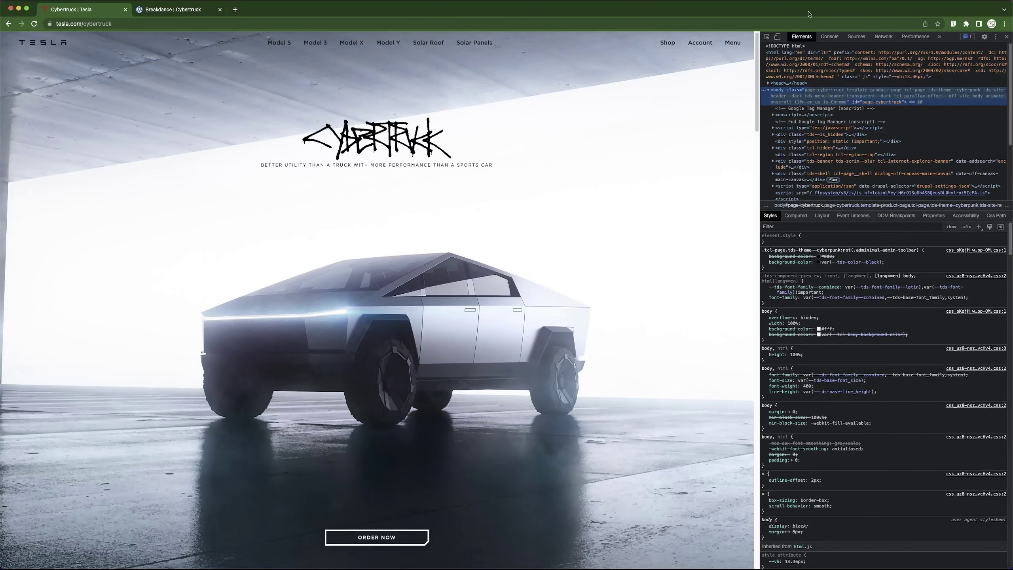
pyautogui.click(767, 37)
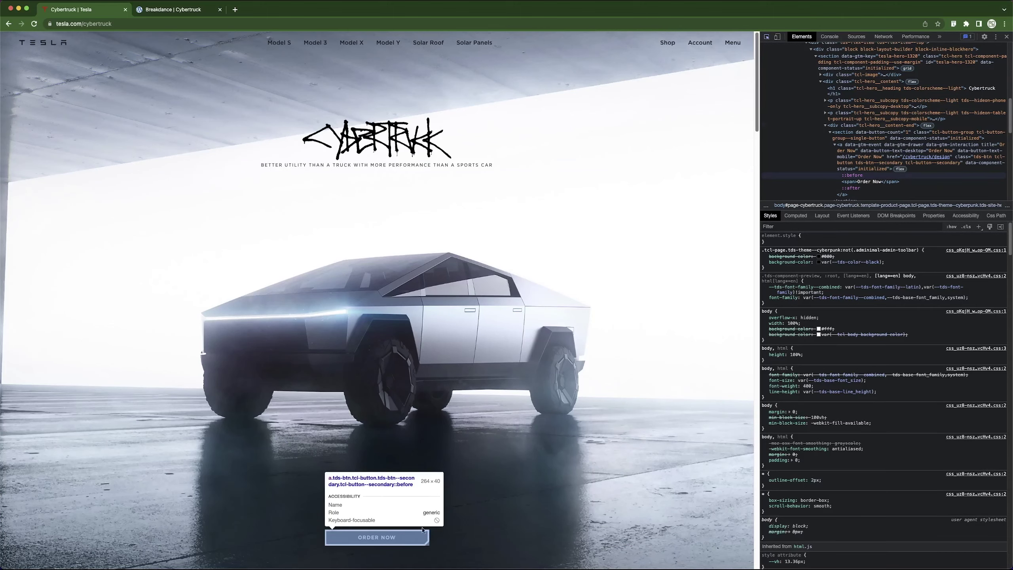
pyautogui.click(423, 530)
pyautogui.hotkey('ctrl', 'Tab')
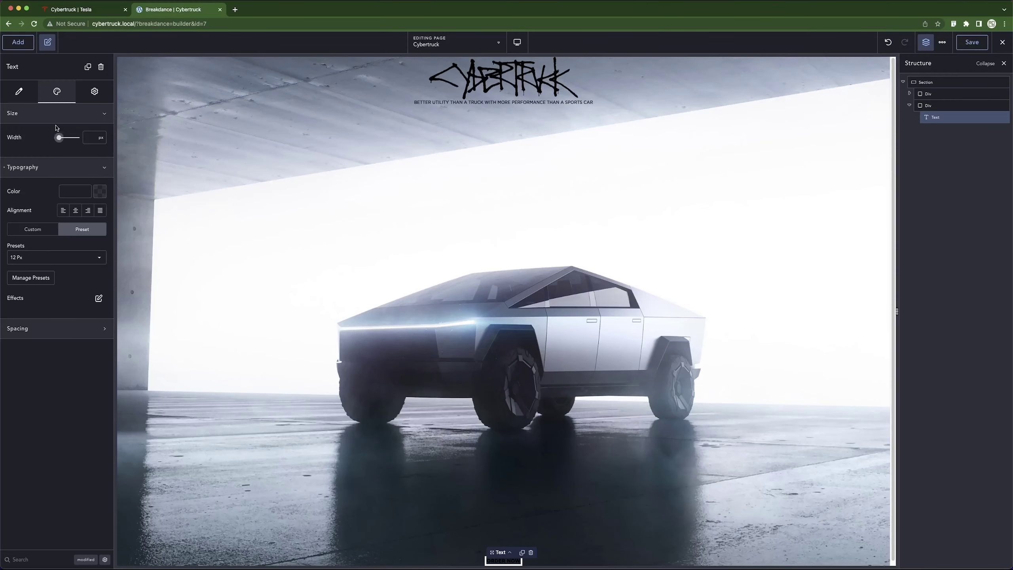
# Set the ORDER NOW Div's container width to 264 px and its minimum height to 40 px.
pyautogui.click(943, 105)
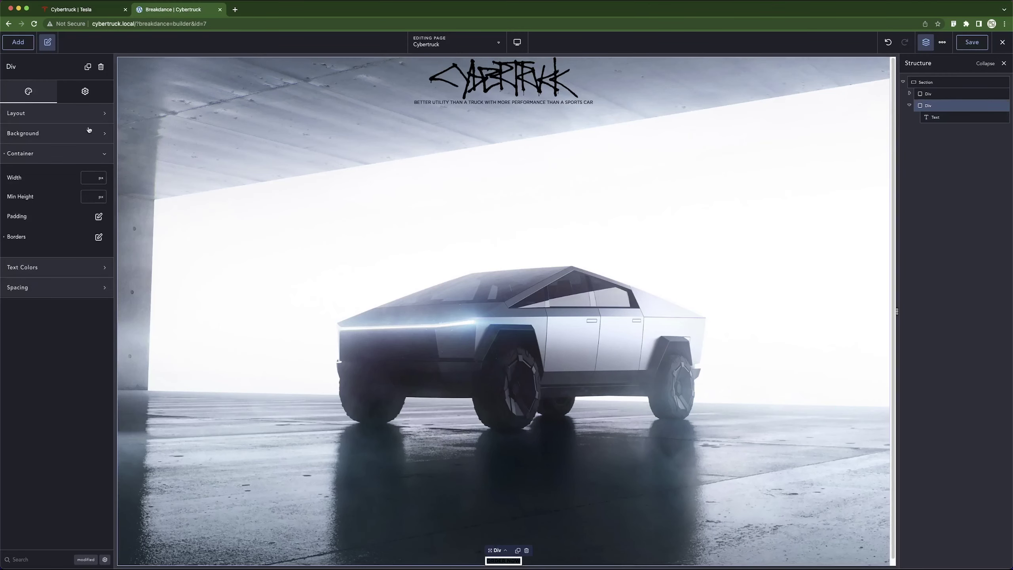
pyautogui.click(36, 154)
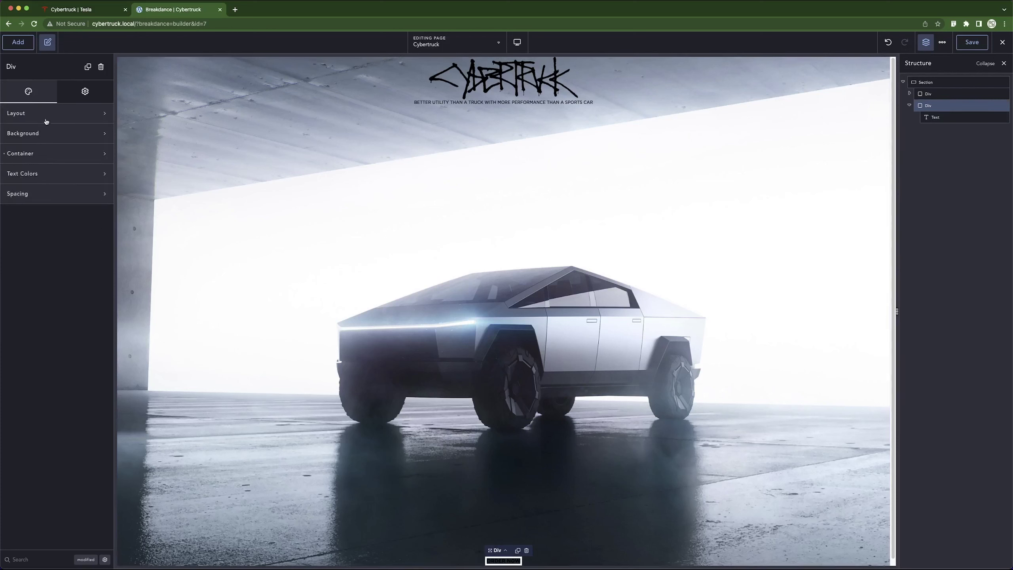
pyautogui.click(44, 134)
pyautogui.click(44, 135)
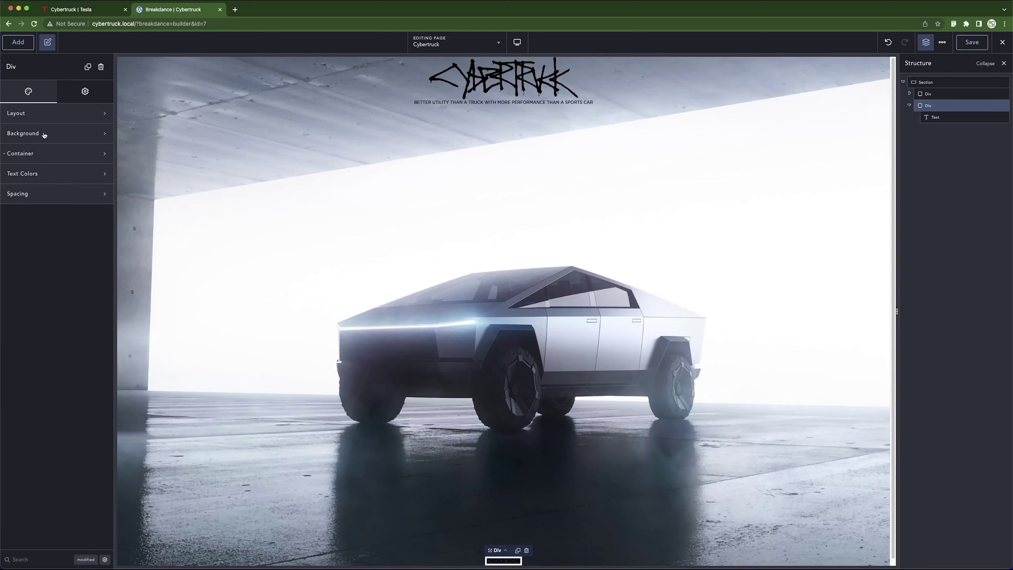
pyautogui.click(49, 157)
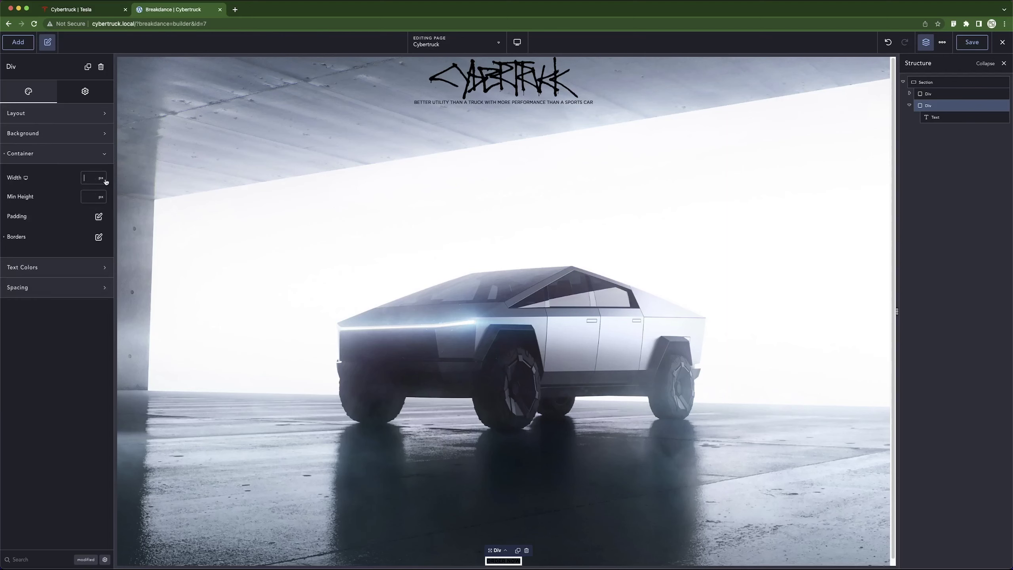
pyautogui.write('264')
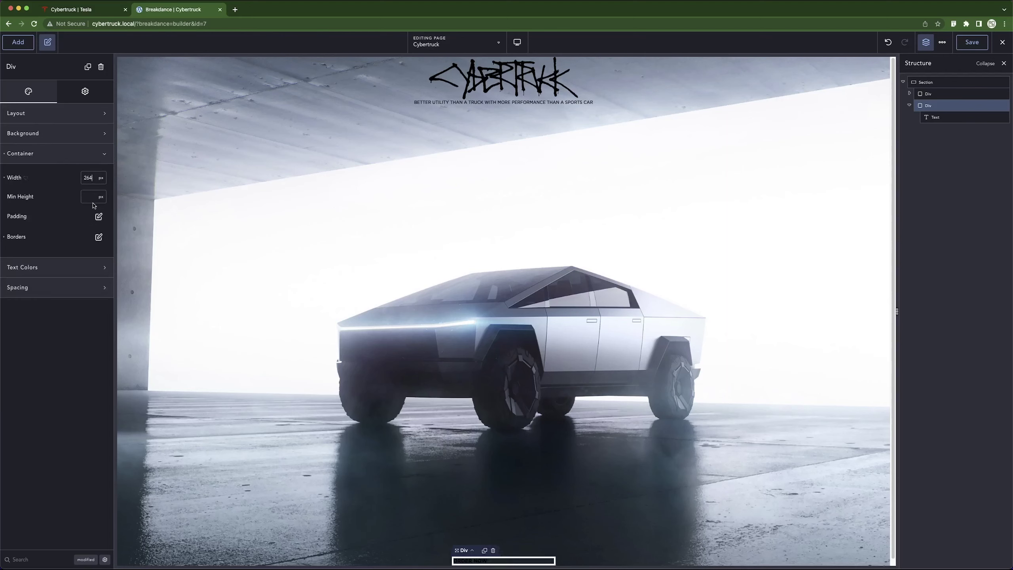
pyautogui.click(92, 197)
pyautogui.write('40')
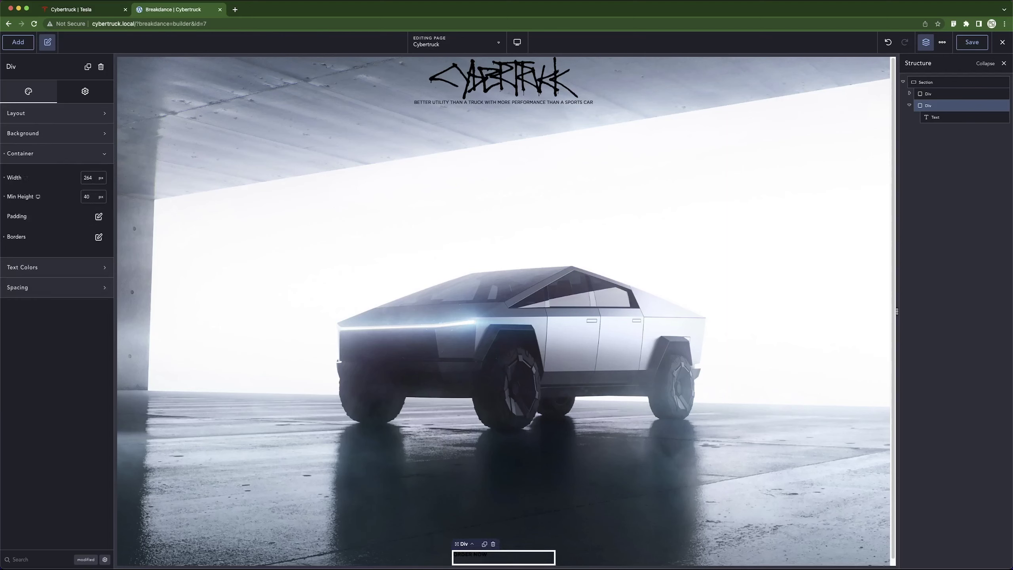
# Center the ORDER NOW Div's content both horizontally and vertically.
pyautogui.click(46, 156)
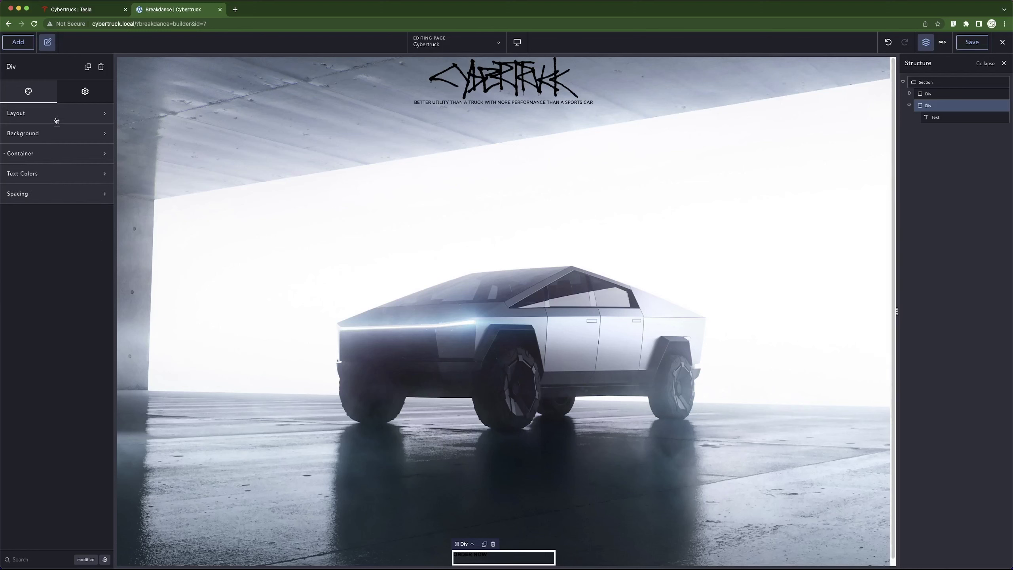
pyautogui.click(56, 120)
pyautogui.click(88, 137)
pyautogui.click(88, 157)
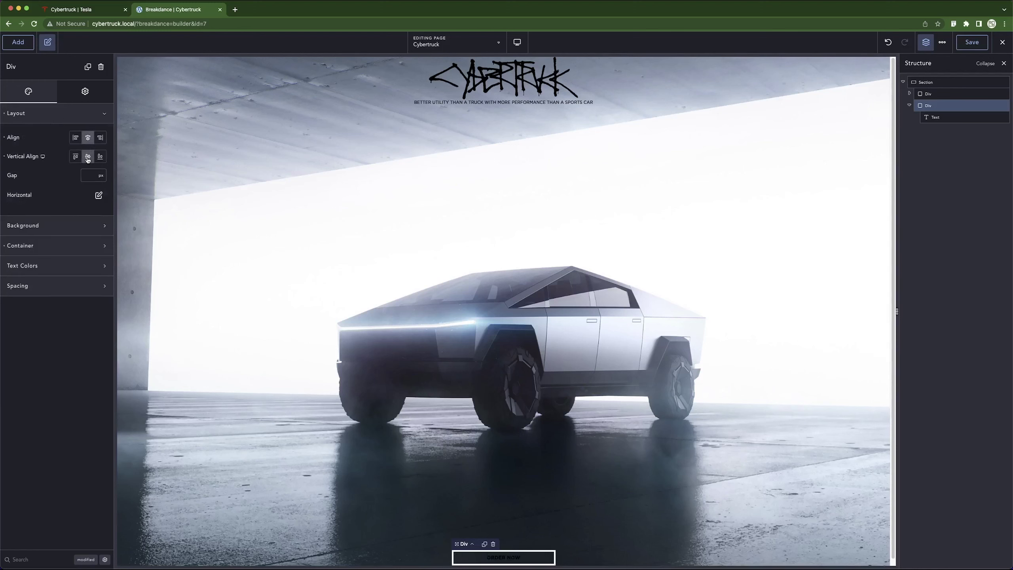
# Set the ORDER NOW text's color to the saved White (#FFFFFF).
pyautogui.click(929, 117)
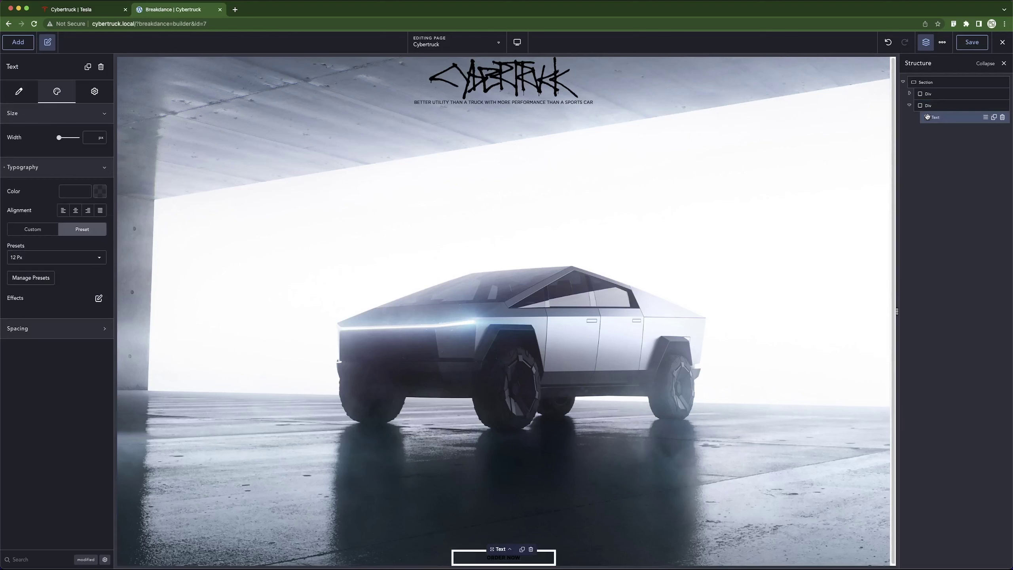
pyautogui.click(100, 193)
pyautogui.click(25, 322)
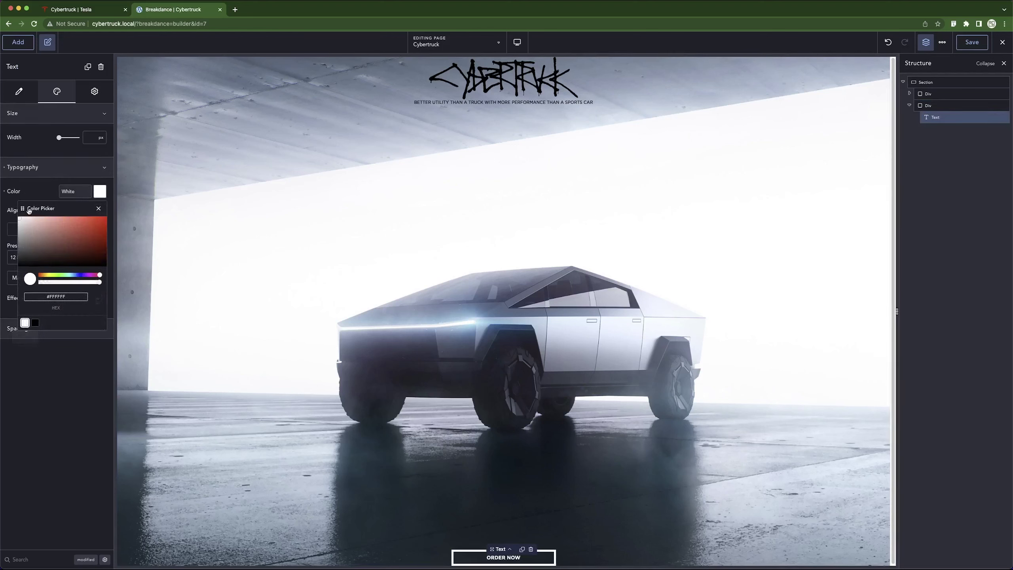
pyautogui.click(44, 193)
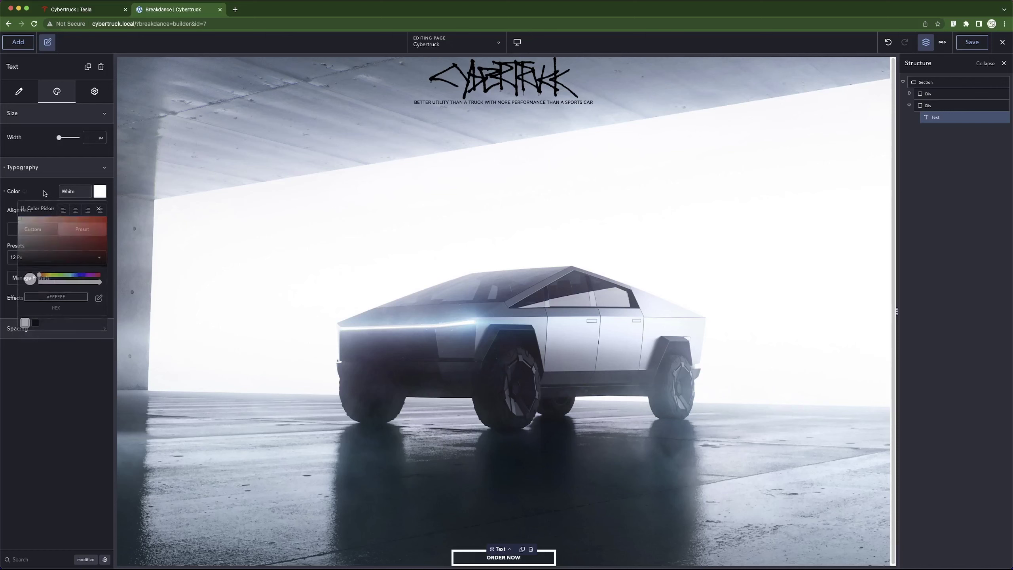
pyautogui.click(58, 168)
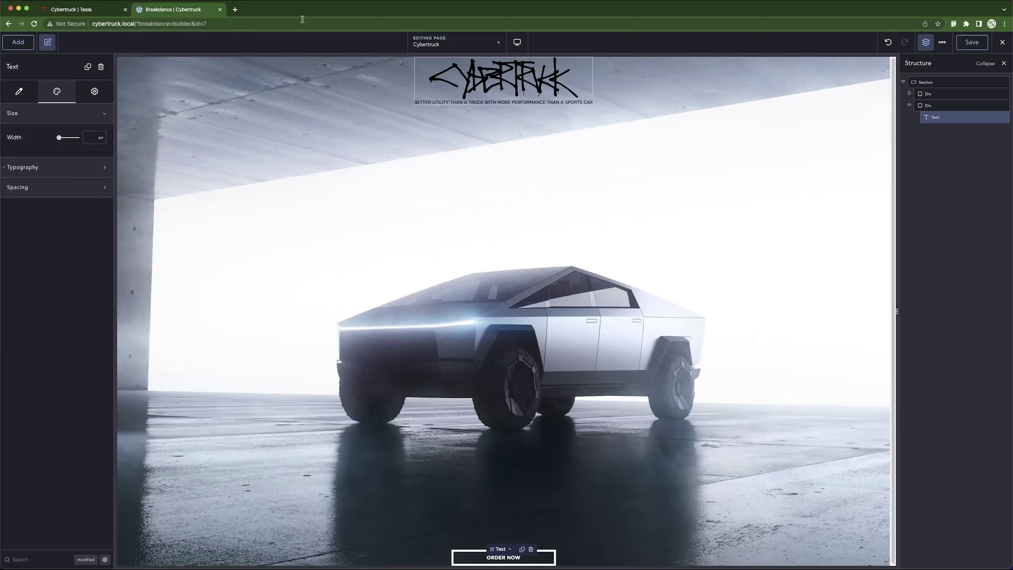
# Search for a clip-path generator in a new browser tab and open the Clippy CSS clip-path maker.
pyautogui.click(237, 9)
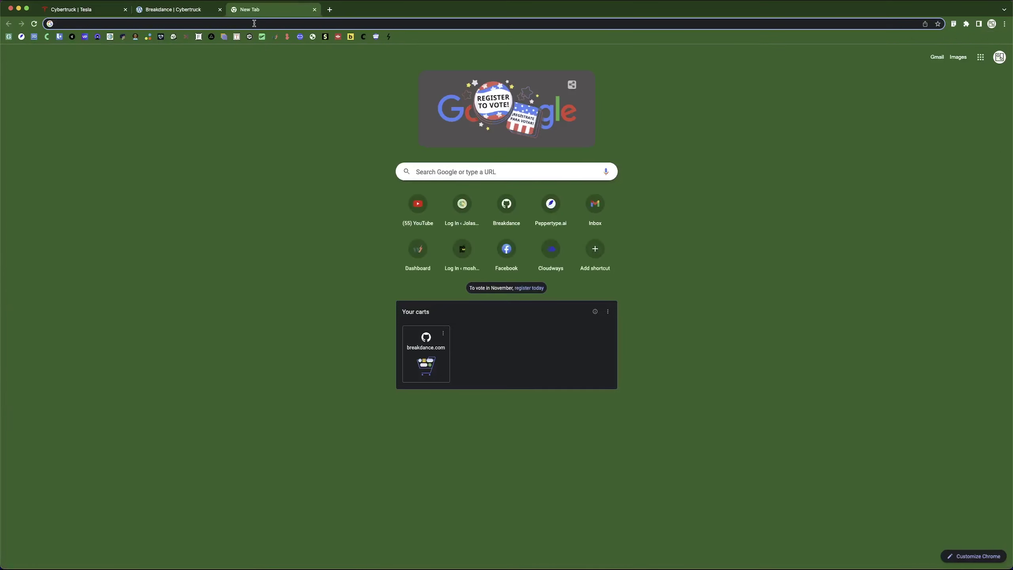
pyautogui.write('cl')
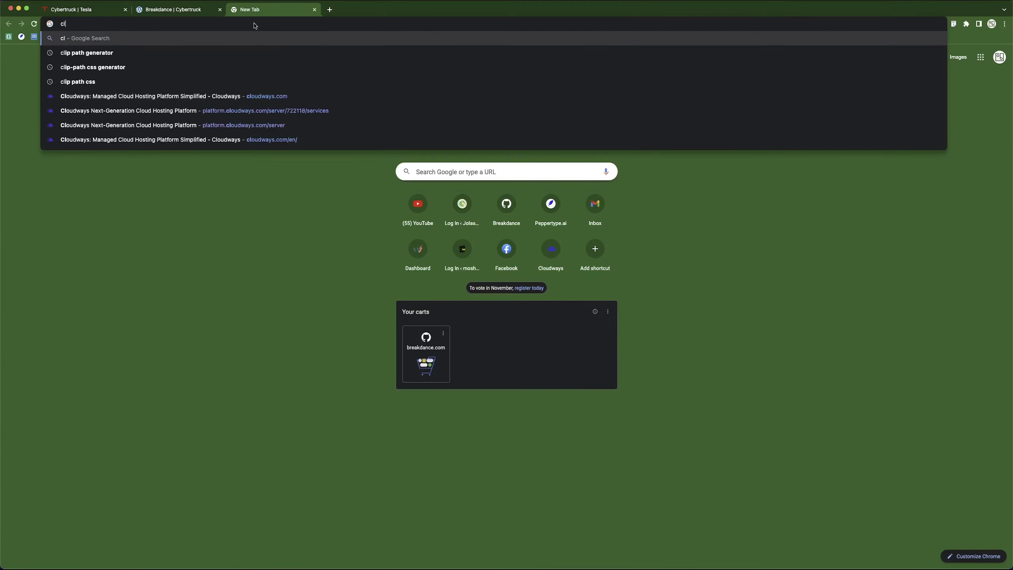
pyautogui.write('ip')
pyautogui.click(173, 127)
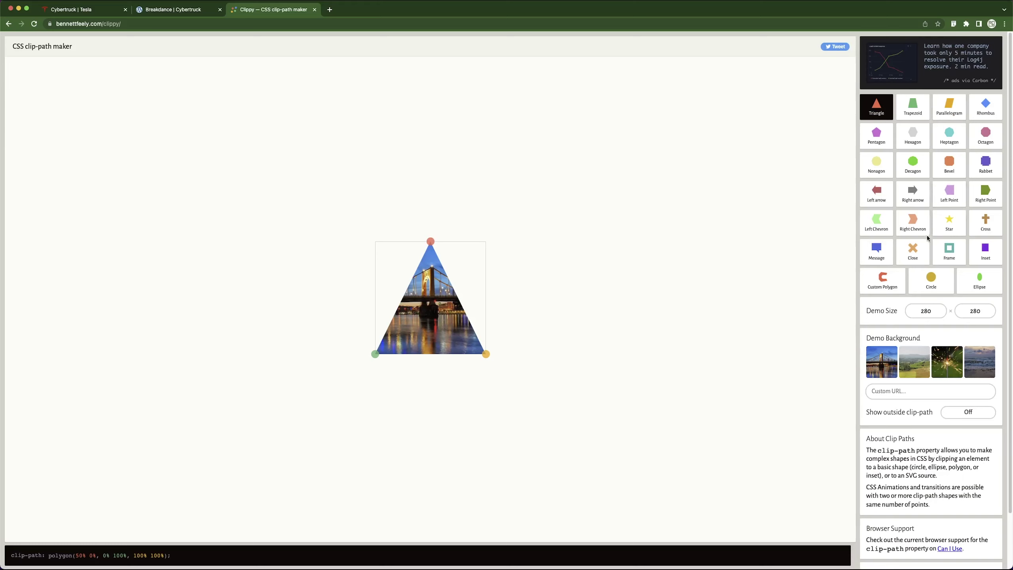
# Reshape the Right Chevron preset into polygon(100% 0, 100% 91%, 95% 100%, 0% 100%, 0% 0%) and copy its clip-path code.
pyautogui.click(916, 226)
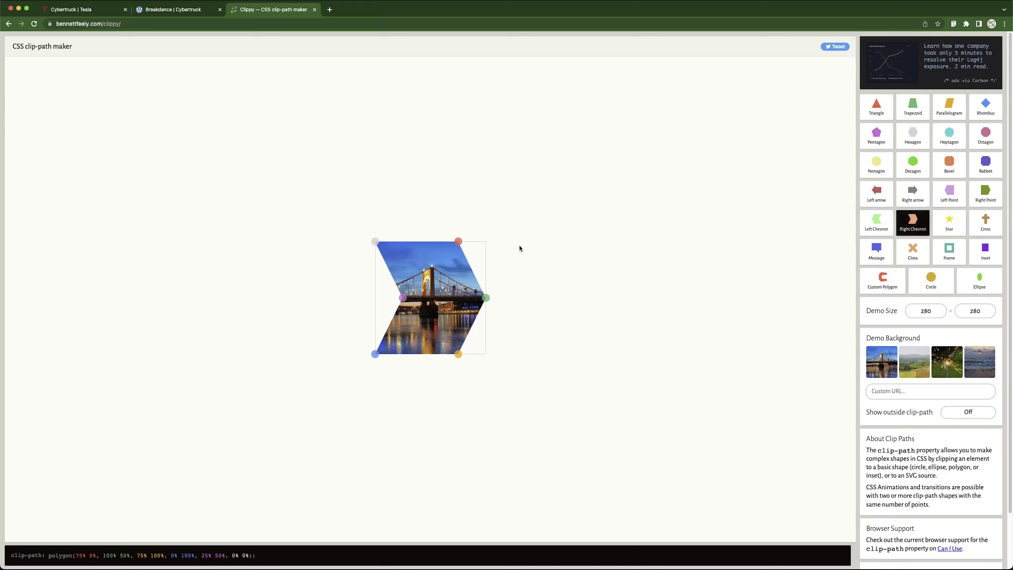
pyautogui.moveTo(403, 299); pyautogui.dragTo(302, 304)
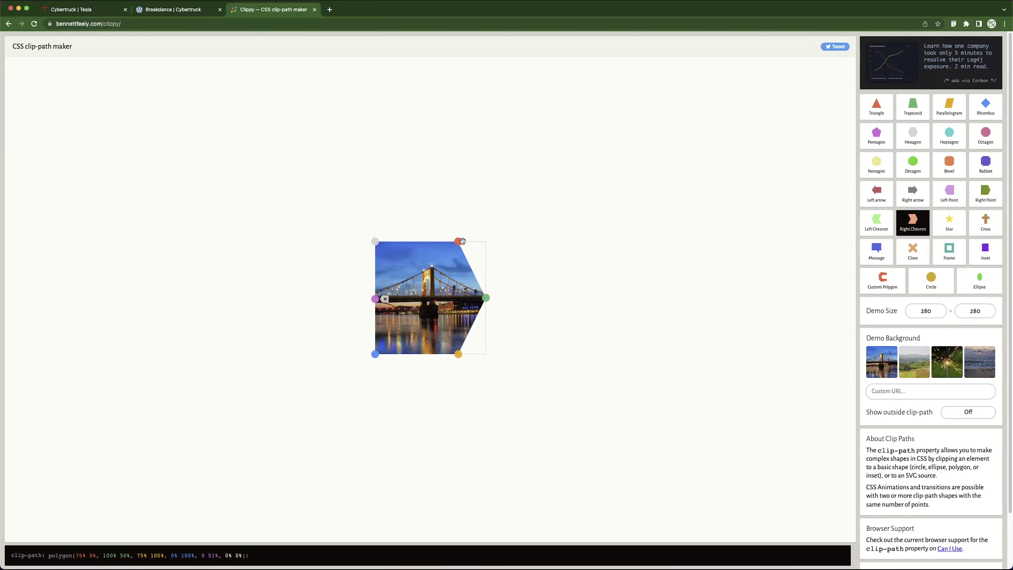
pyautogui.moveTo(458, 242); pyautogui.dragTo(488, 241)
pyautogui.moveTo(486, 298); pyautogui.dragTo(480, 365)
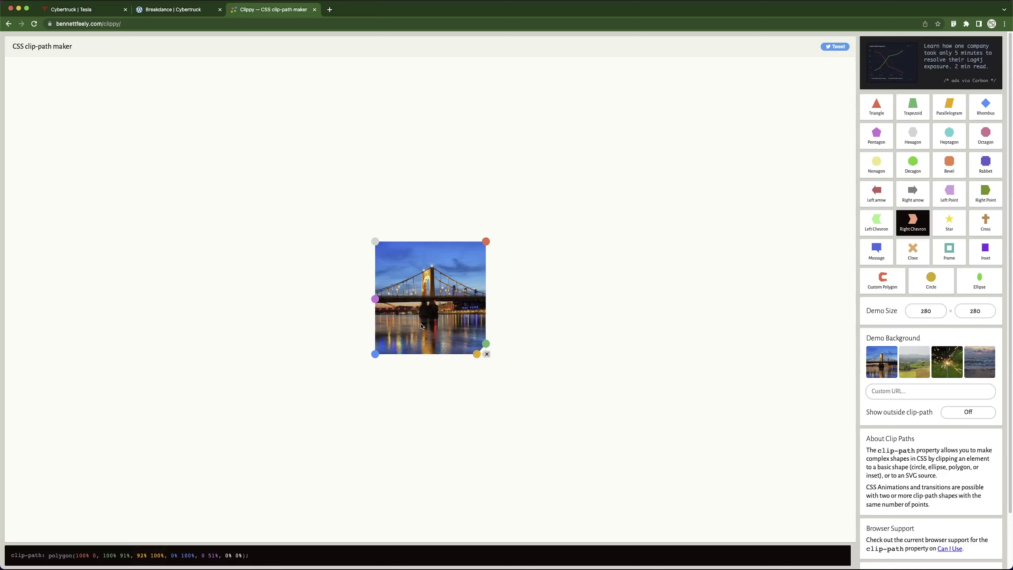
pyautogui.click(385, 298)
pyautogui.moveTo(477, 354); pyautogui.dragTo(479, 353)
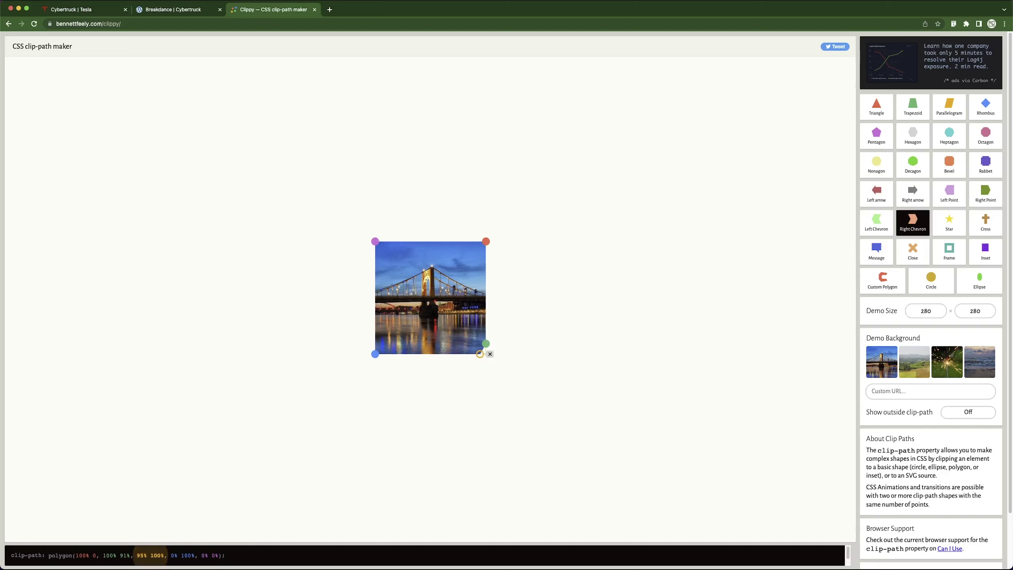
pyautogui.click(182, 554)
pyautogui.press('super+c')
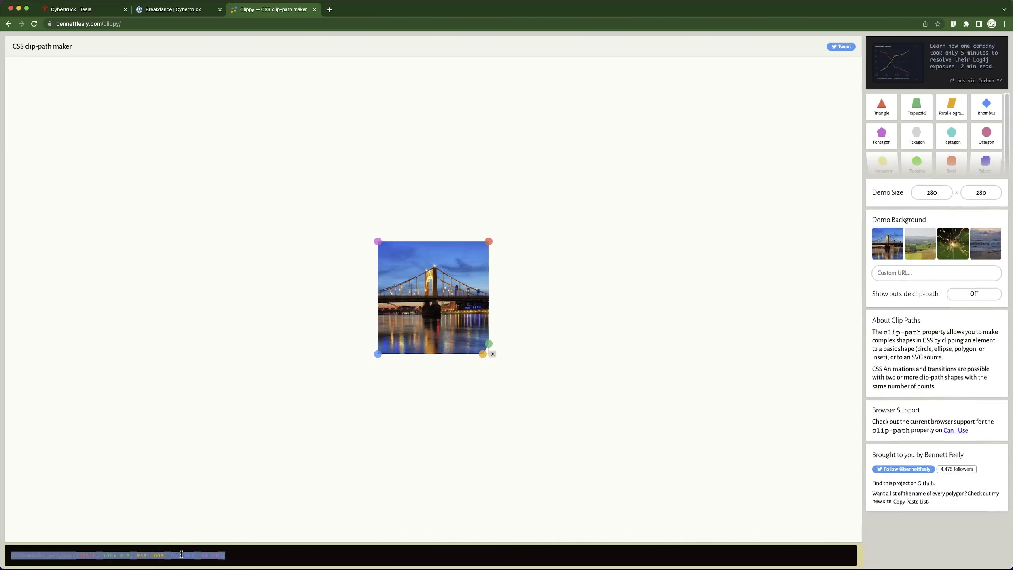
# In Breakdance, add the copied clip-path to the ORDER NOW Div's custom CSS inside a %%SELECTOR%% rule and save the page.
pyautogui.click(176, 10)
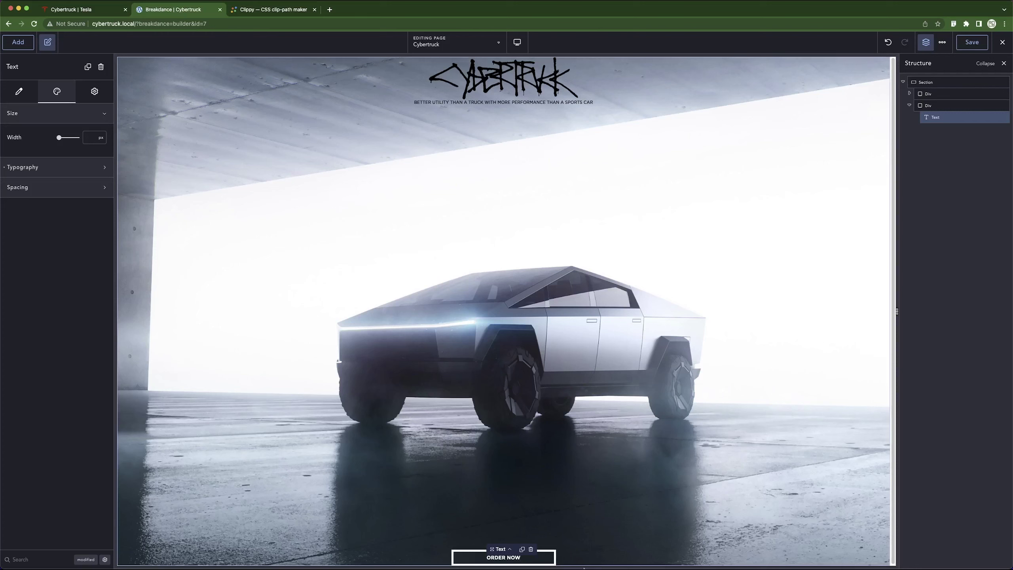
pyautogui.click(929, 105)
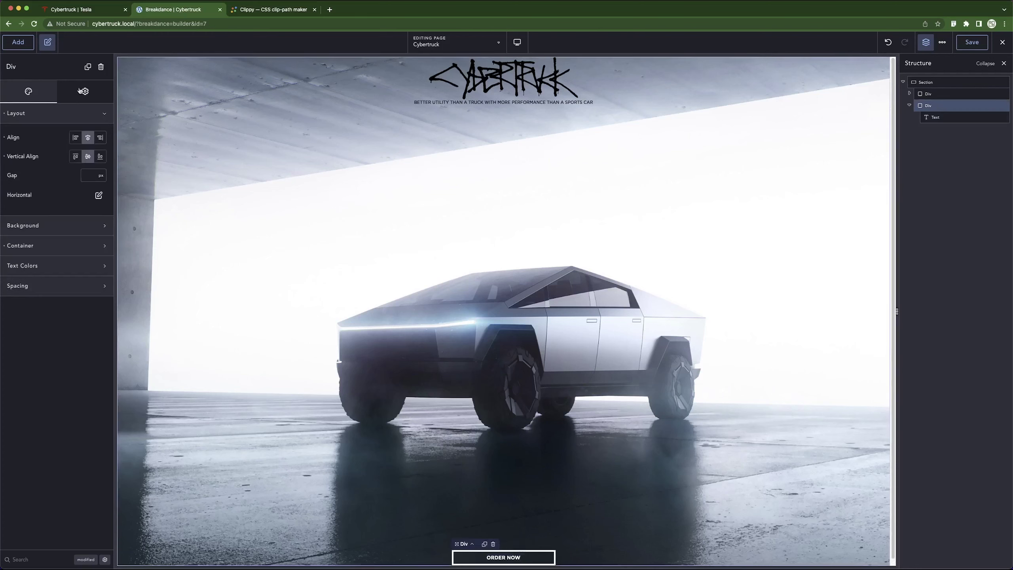
pyautogui.click(49, 114)
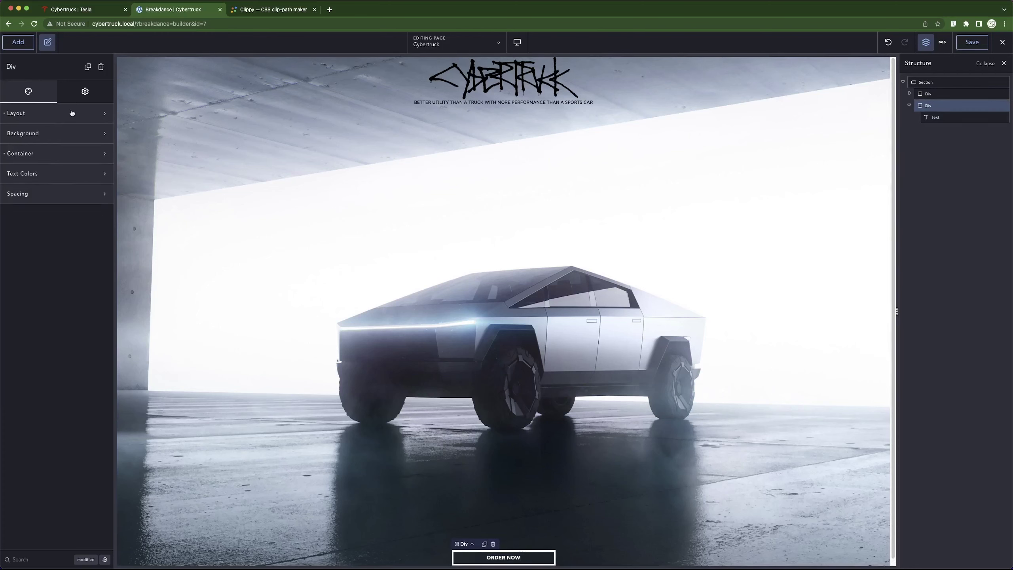
pyautogui.click(87, 90)
pyautogui.click(46, 115)
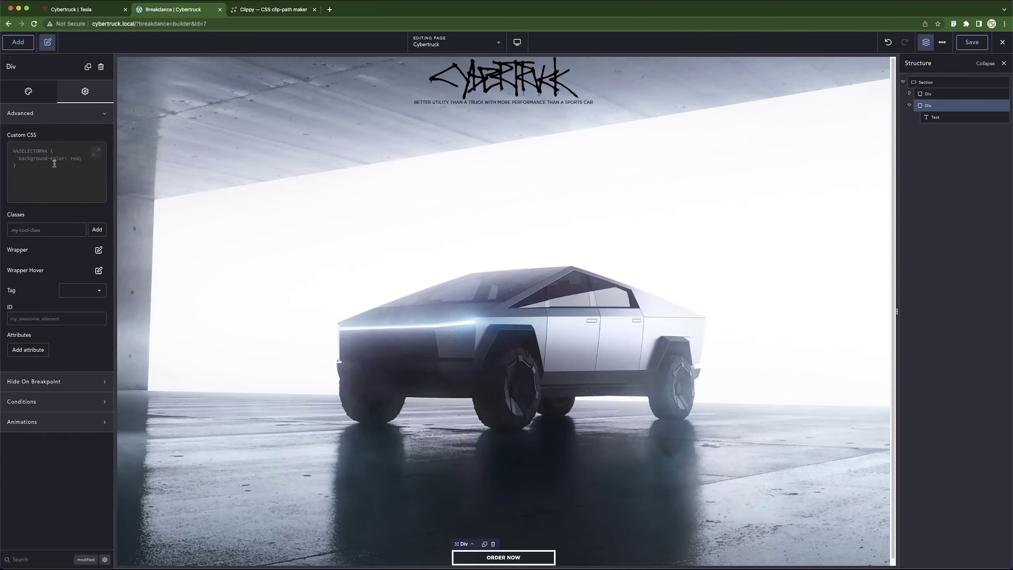
pyautogui.click(96, 153)
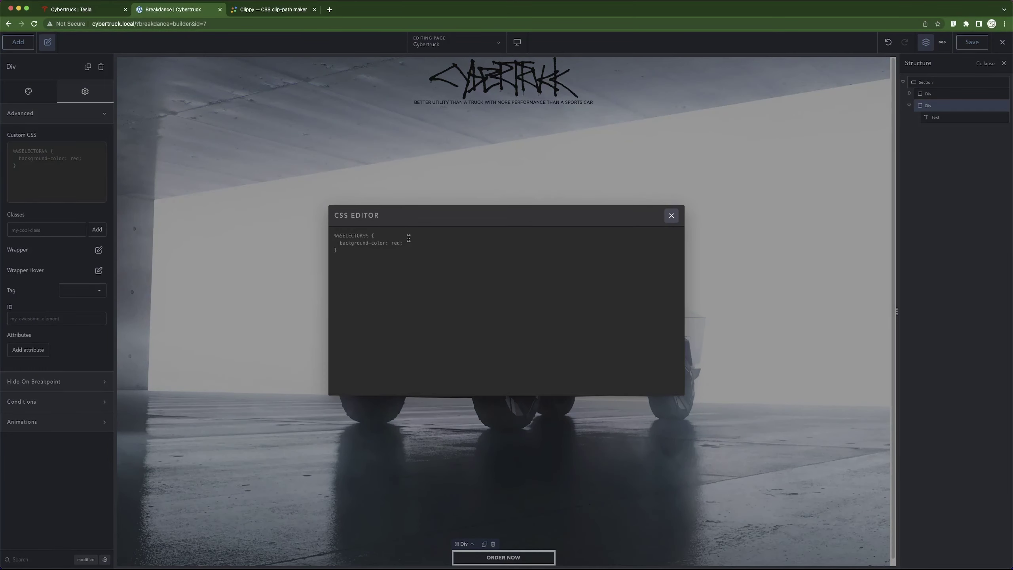
pyautogui.write('%')
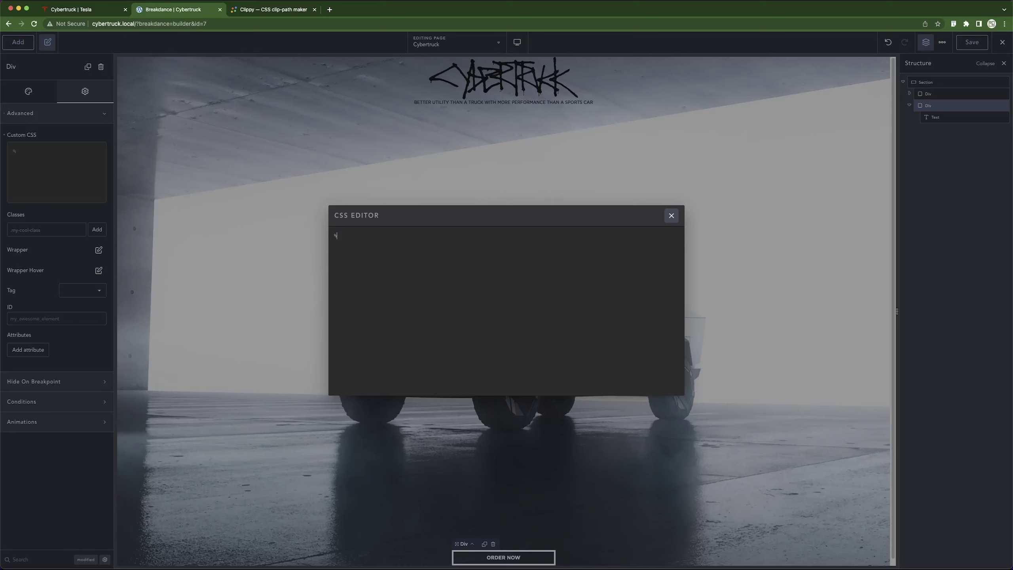
pyautogui.write('%SELECTOR%% {')
pyautogui.press('super+v')
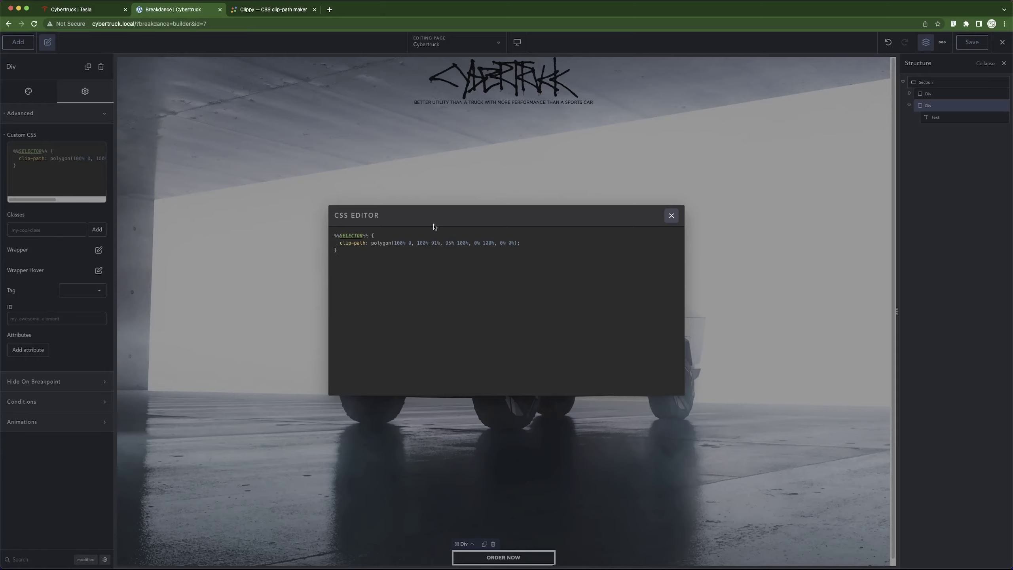
pyautogui.click(671, 216)
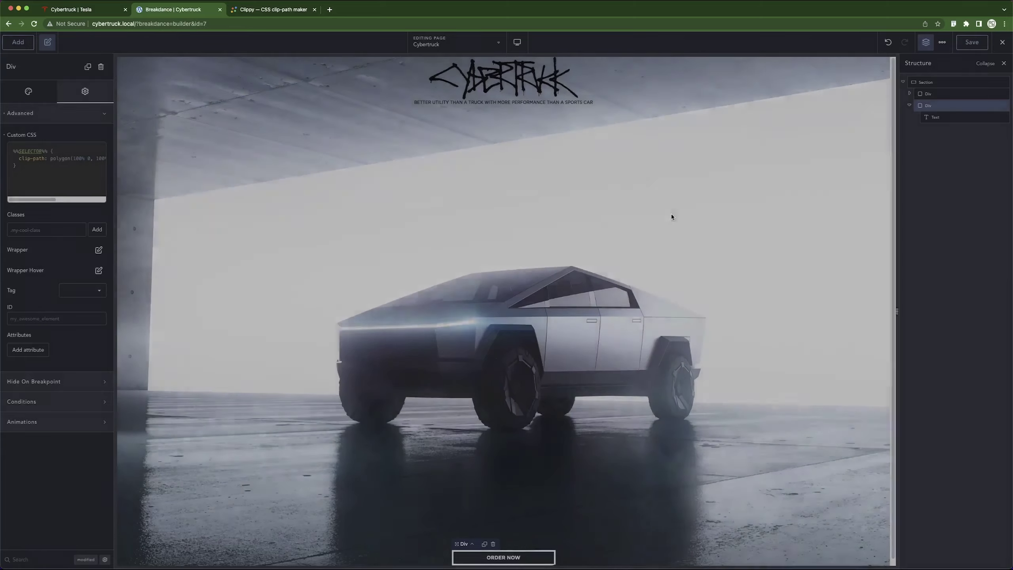
pyautogui.click(971, 43)
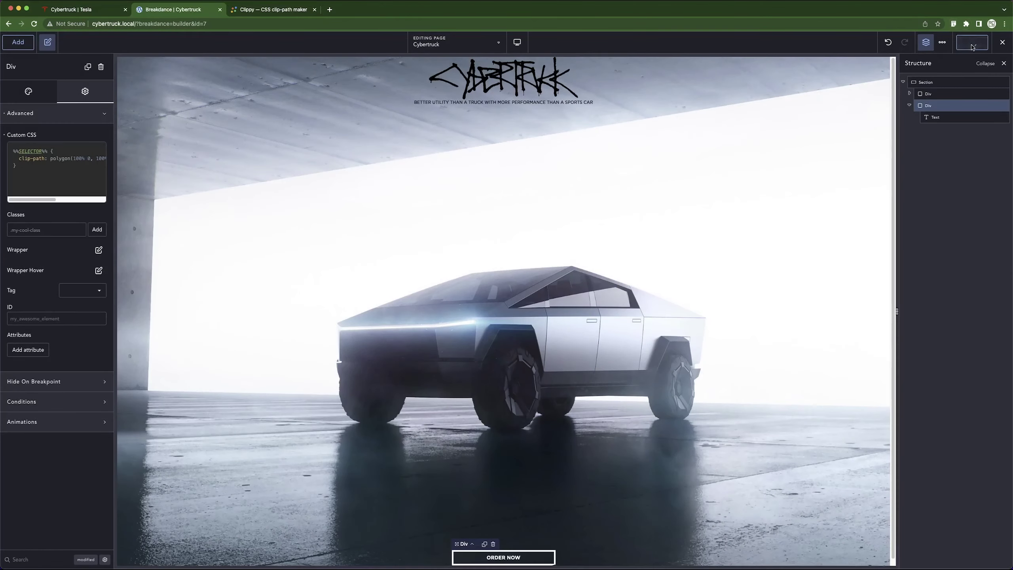
# Read the CYBERTRUCK heading's top margin on the Tesla page and set the logo Div's top margin to 213.46 px.
pyautogui.click(909, 105)
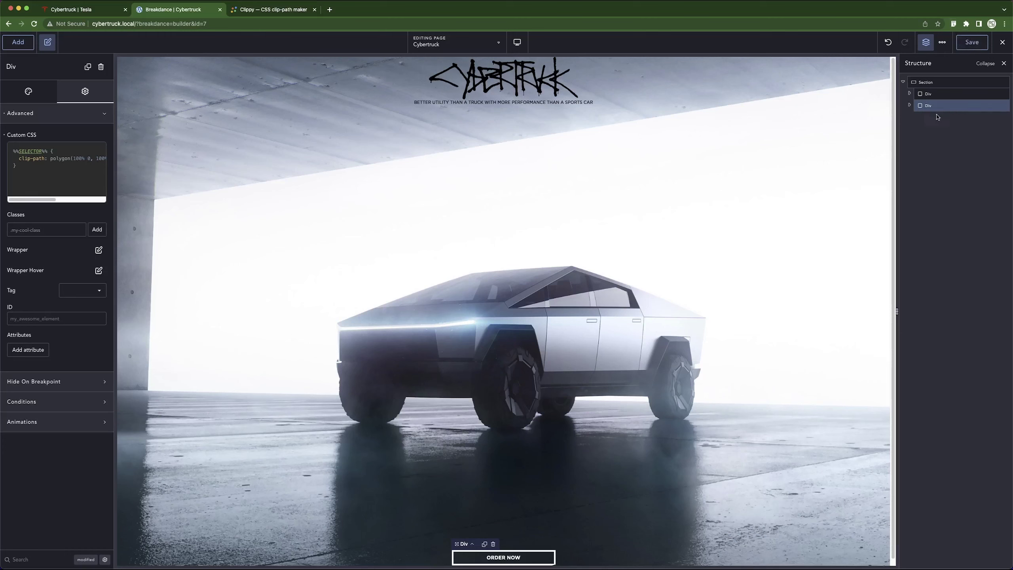
pyautogui.click(943, 84)
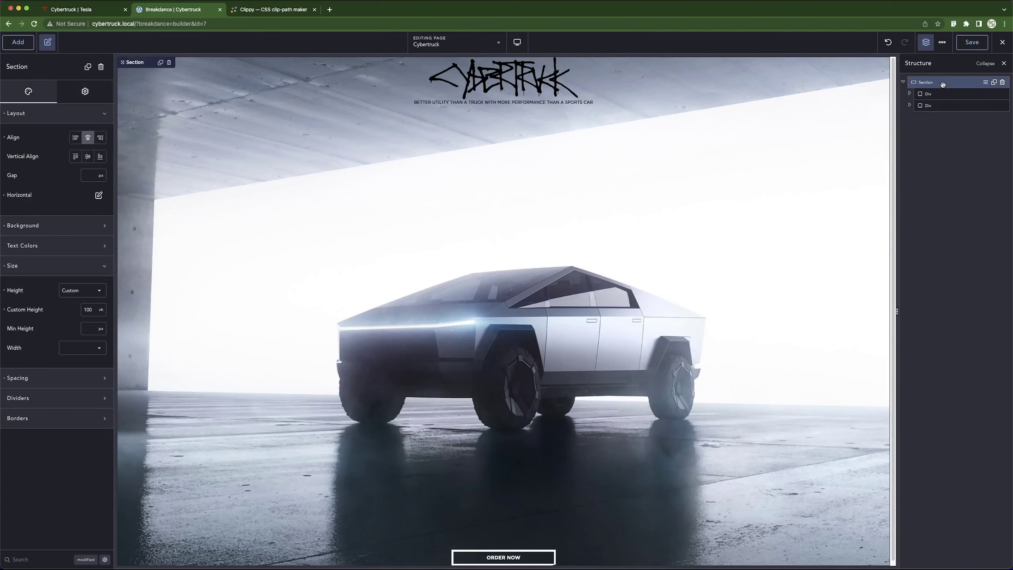
pyautogui.click(52, 110)
pyautogui.click(80, 9)
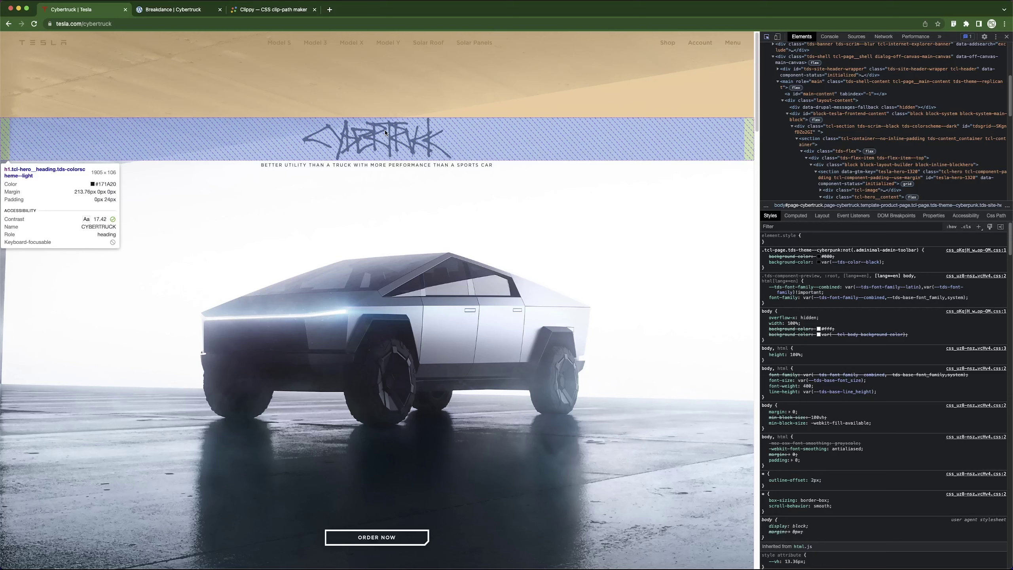
pyautogui.click(179, 10)
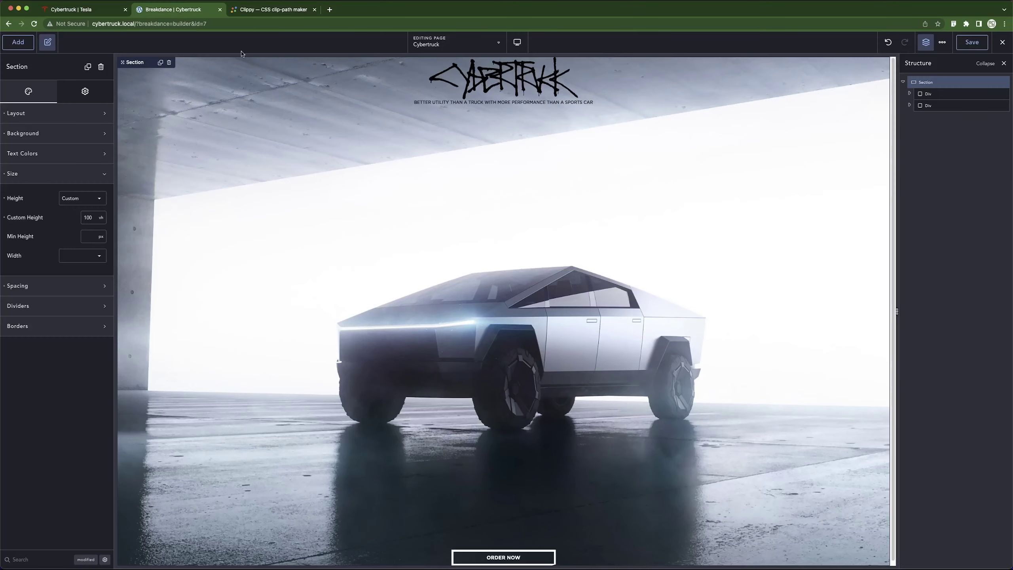
pyautogui.click(929, 94)
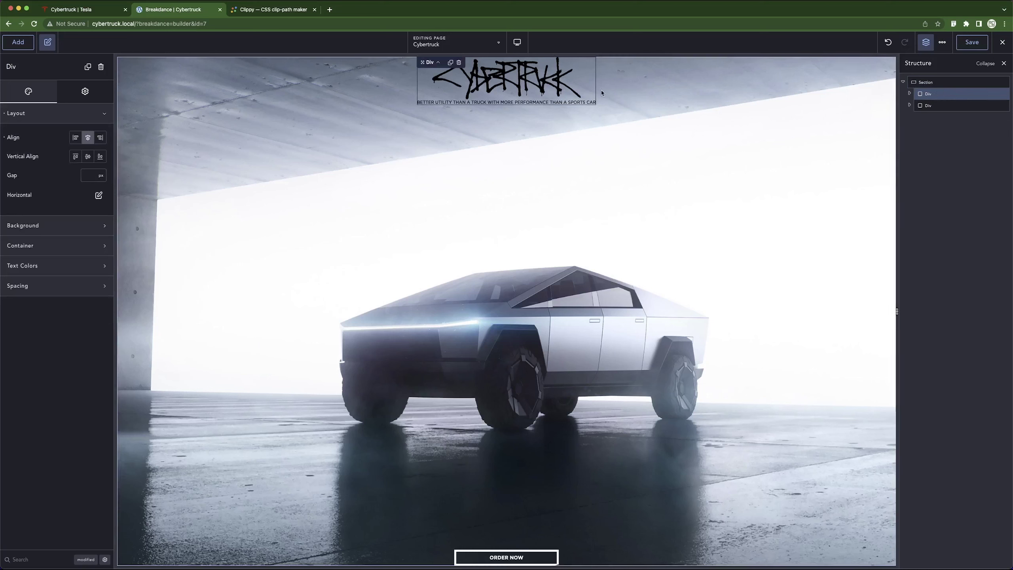
pyautogui.click(111, 113)
pyautogui.click(34, 194)
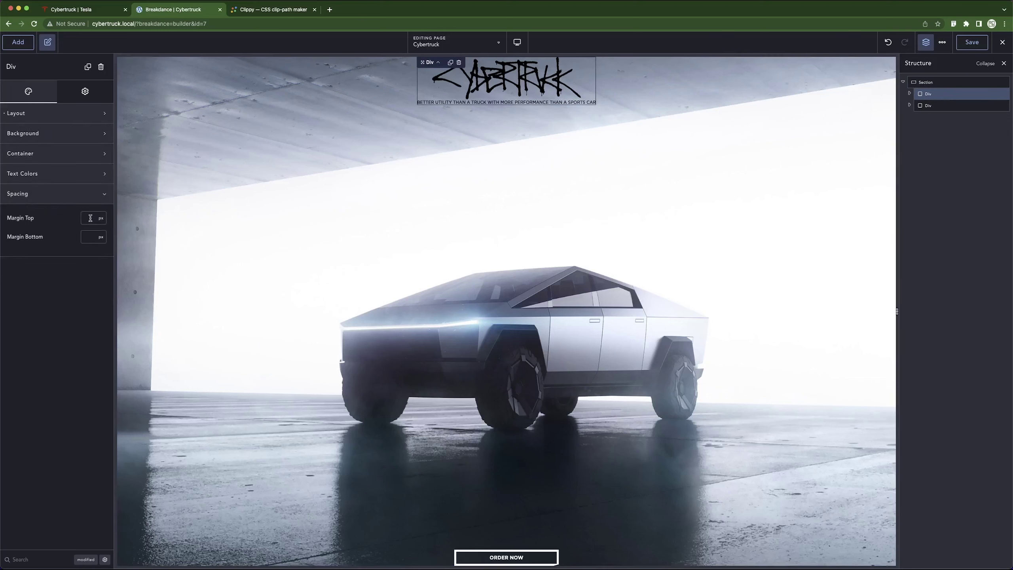
pyautogui.write('213')
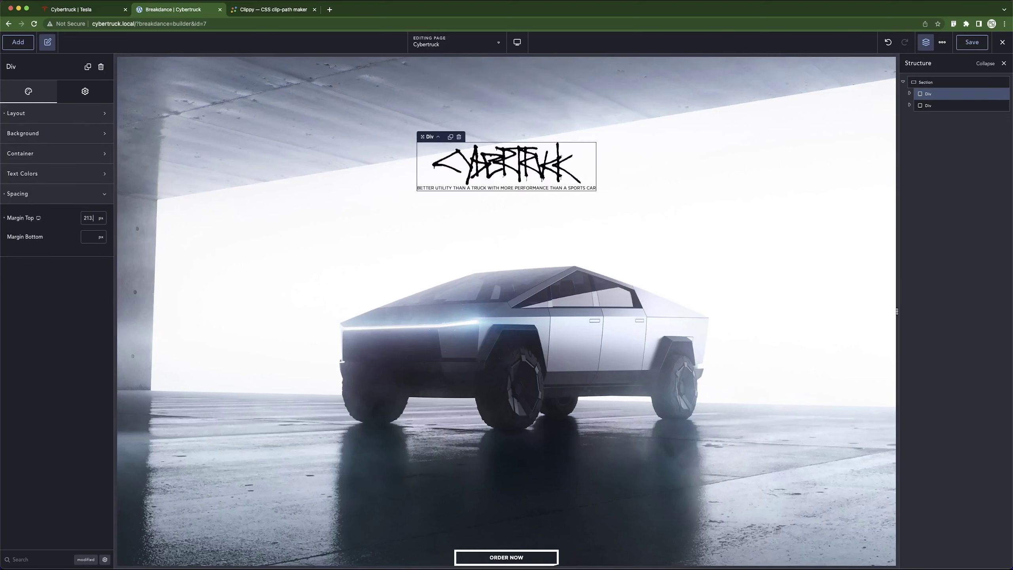
pyautogui.write('.46')
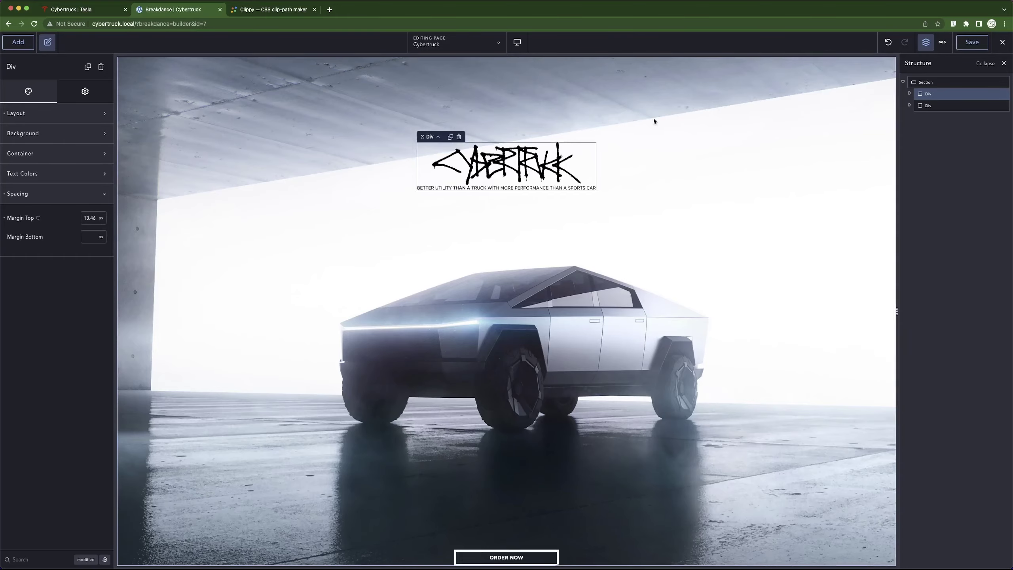
# Inspect the ORDER NOW area's spacing on the Tesla page, set the ORDER NOW Div's bottom margin to 76 px, and save.
pyautogui.click(76, 9)
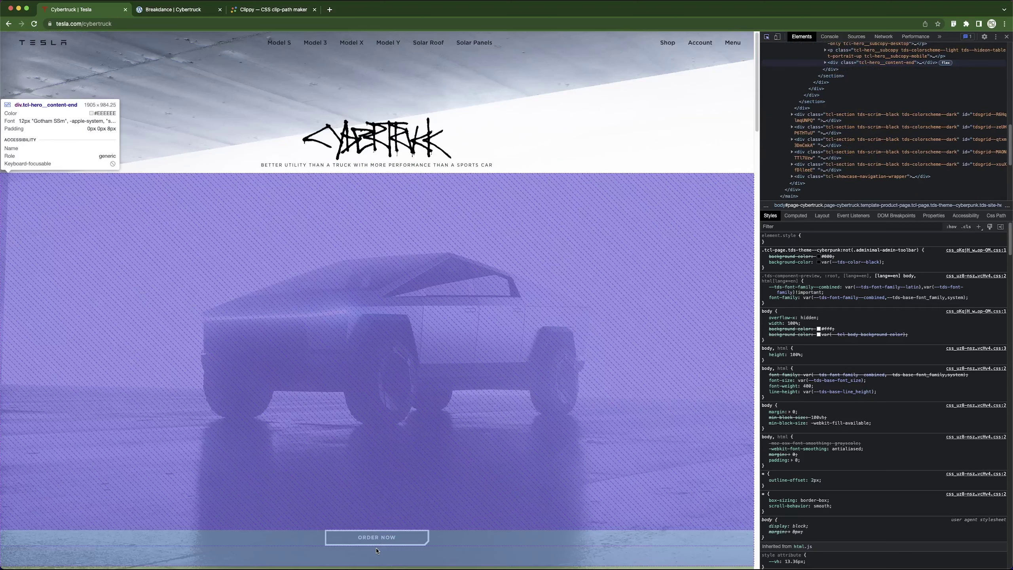
pyautogui.scroll(-3, 376, 552)
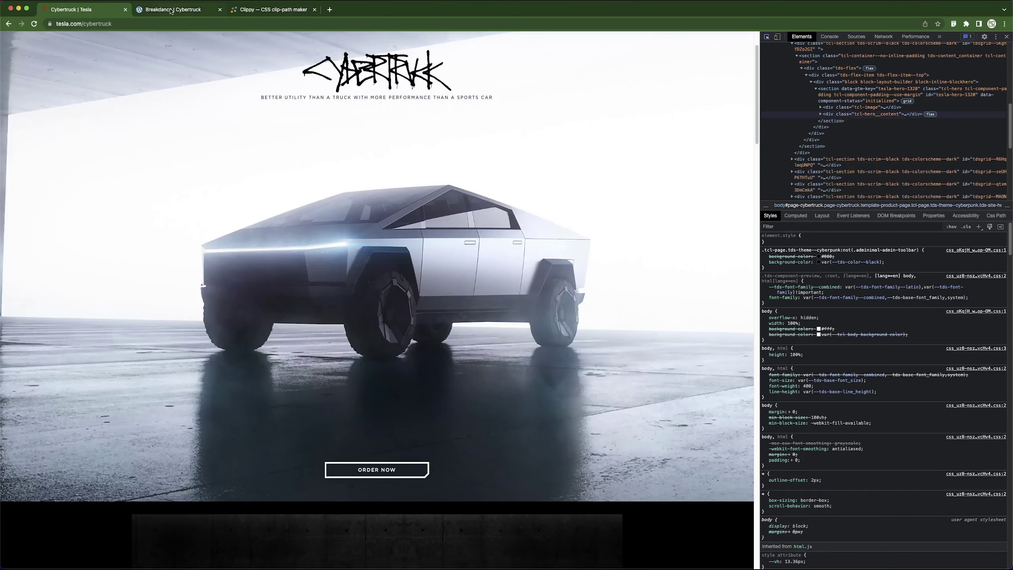
pyautogui.click(175, 10)
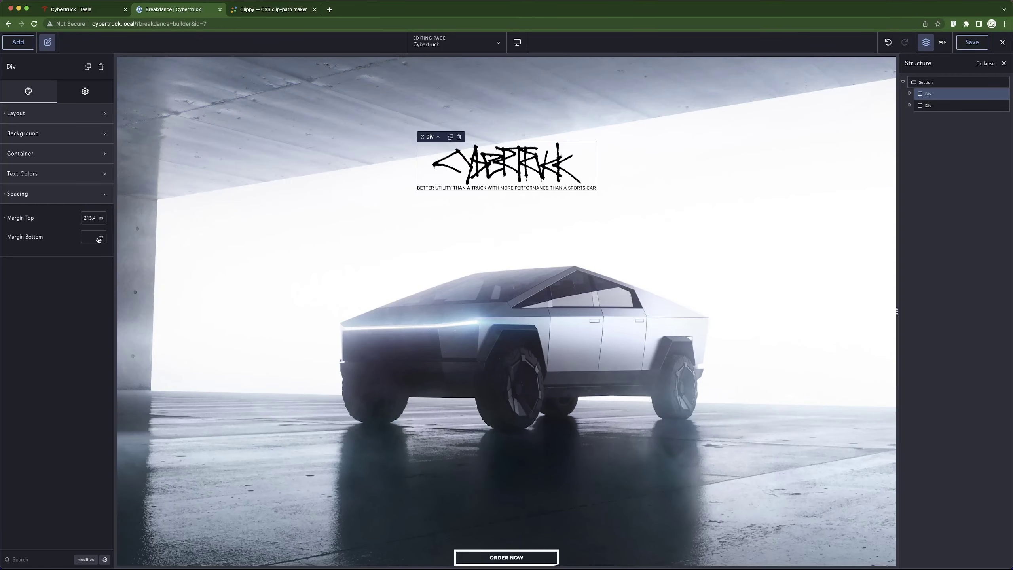
pyautogui.click(945, 105)
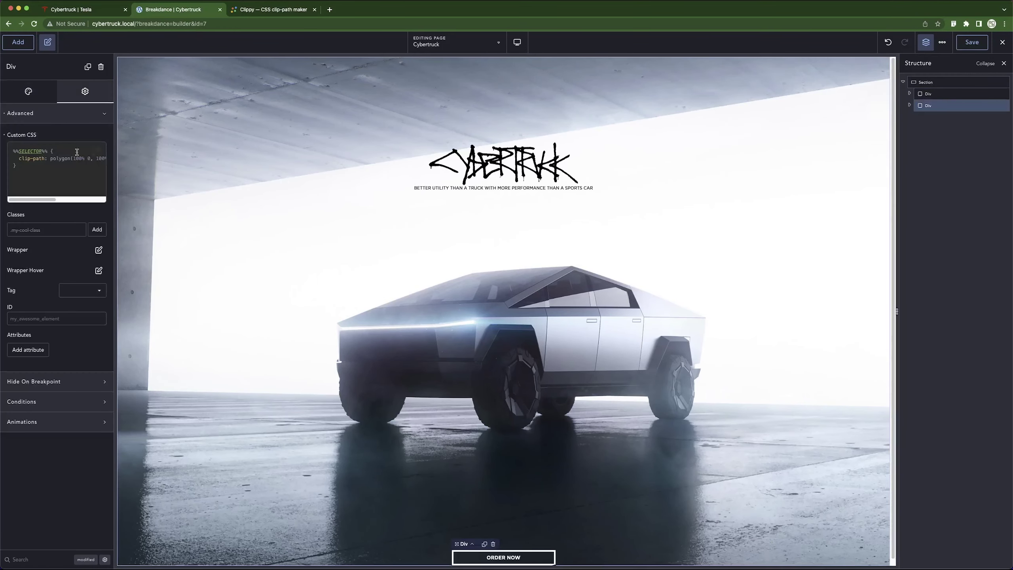
pyautogui.click(29, 91)
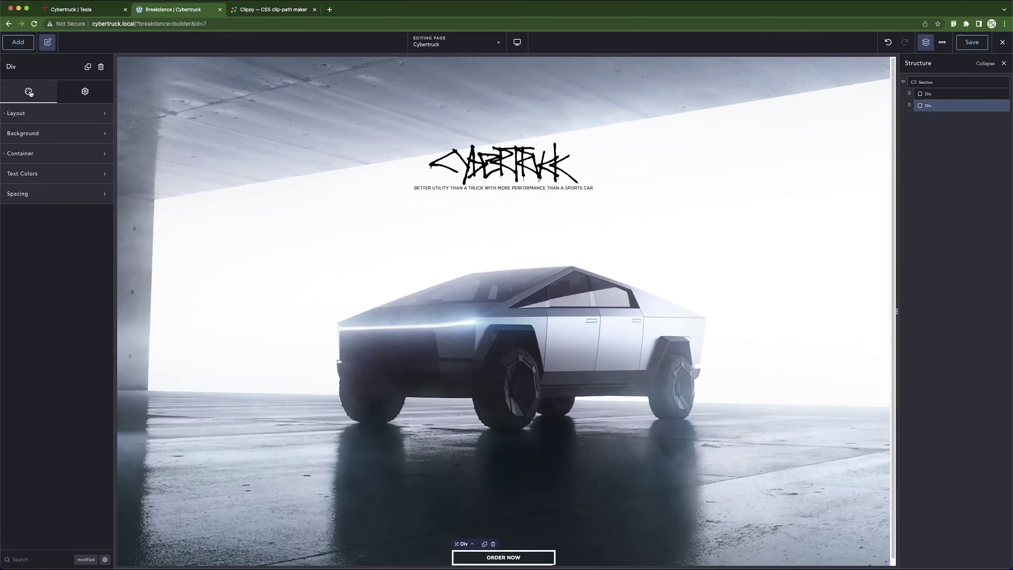
pyautogui.click(40, 195)
pyautogui.write('76')
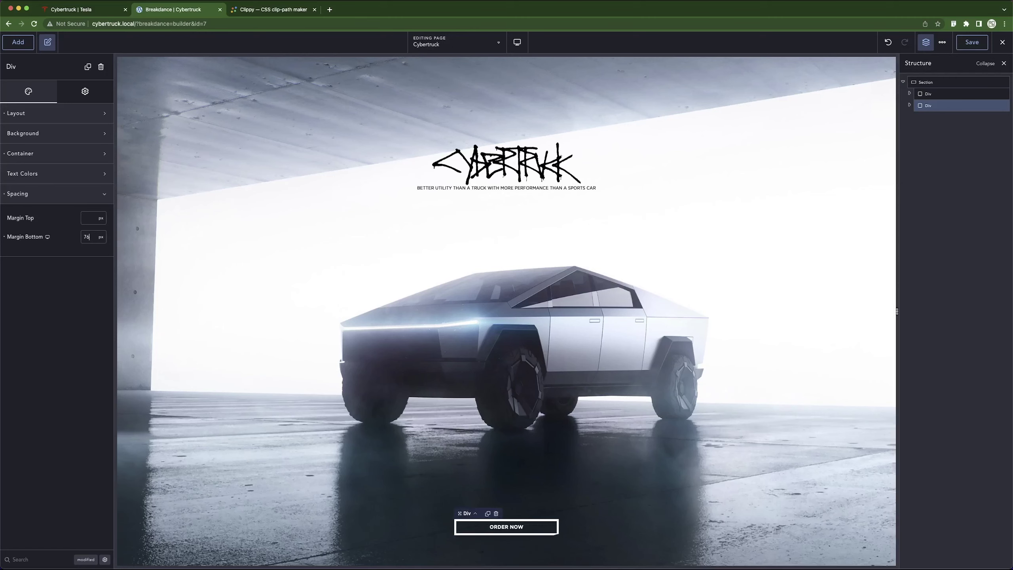
pyautogui.click(971, 43)
# View the Breakdance hero at full width and compare its ORDER NOW button with the one on the Tesla page.
pyautogui.press('Escape')
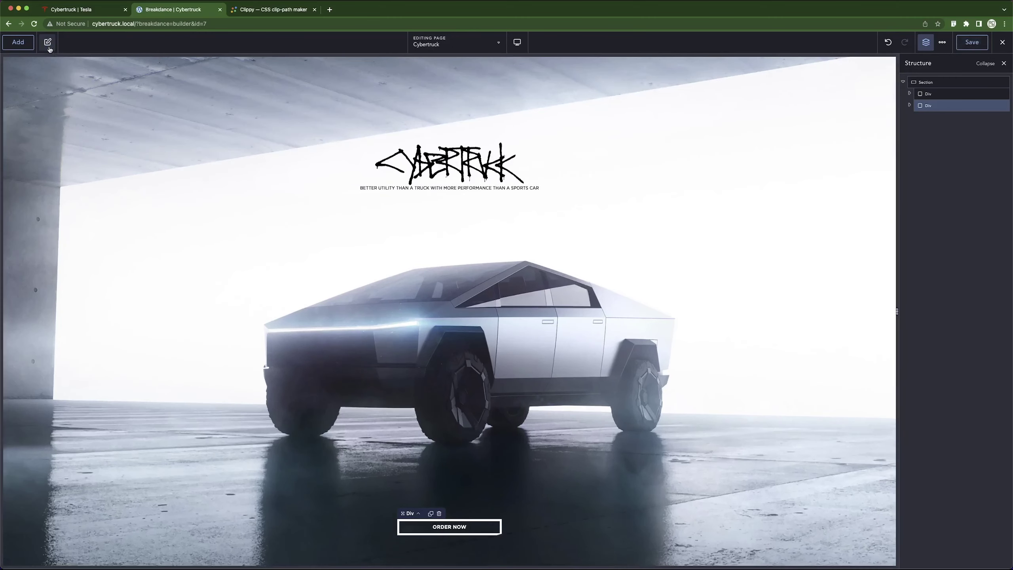
pyautogui.click(925, 42)
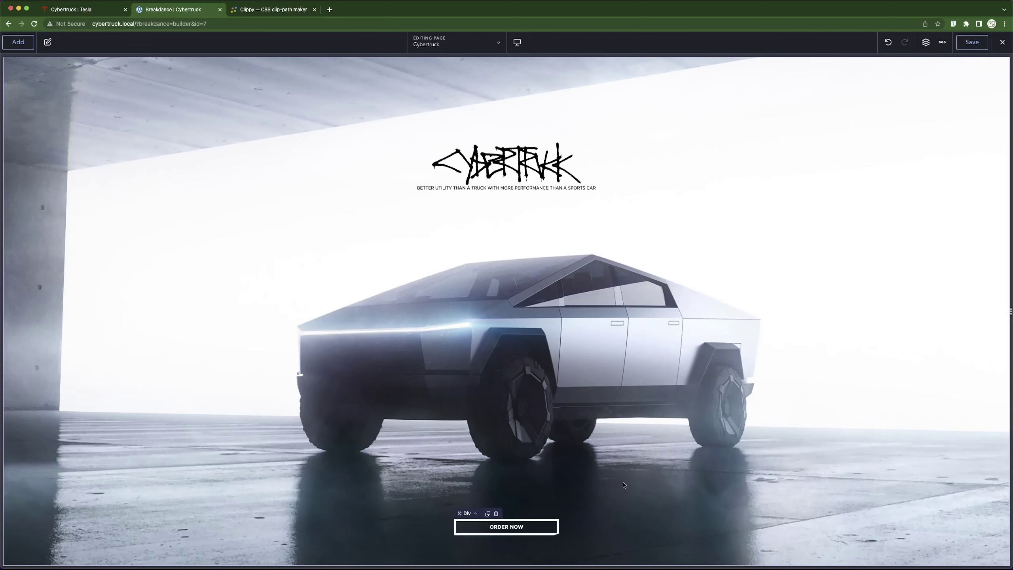
pyautogui.click(279, 13)
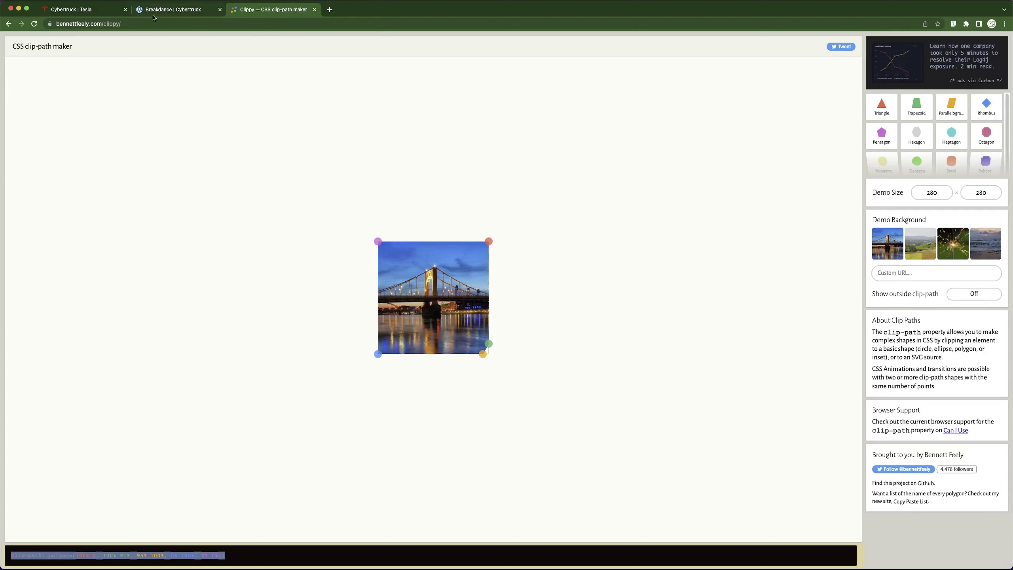
pyautogui.click(108, 9)
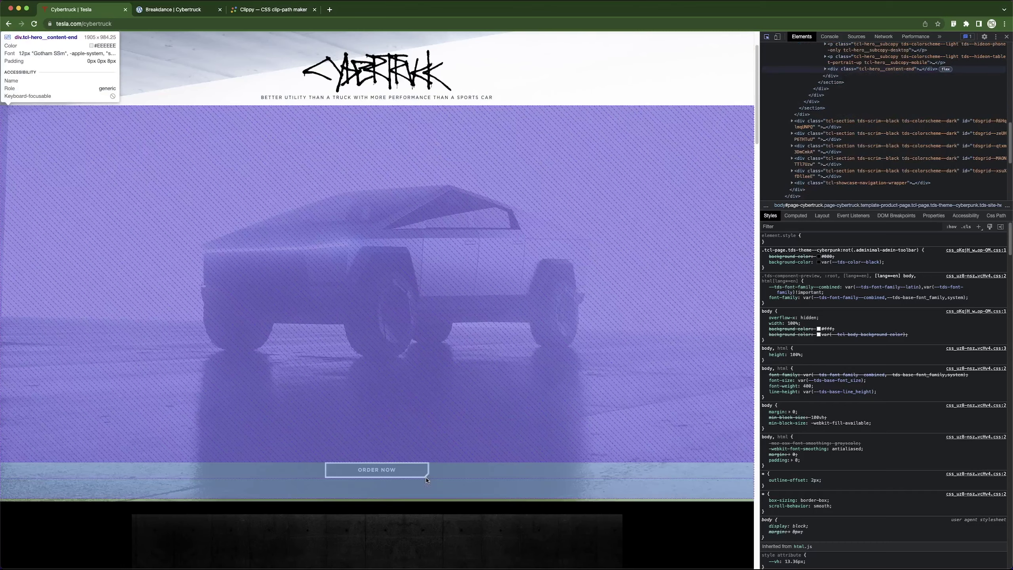
# Compare the ORDER NOW button's cut corner on the Tesla page with the Breakdance hero and the Clippy shape.
pyautogui.click(425, 480)
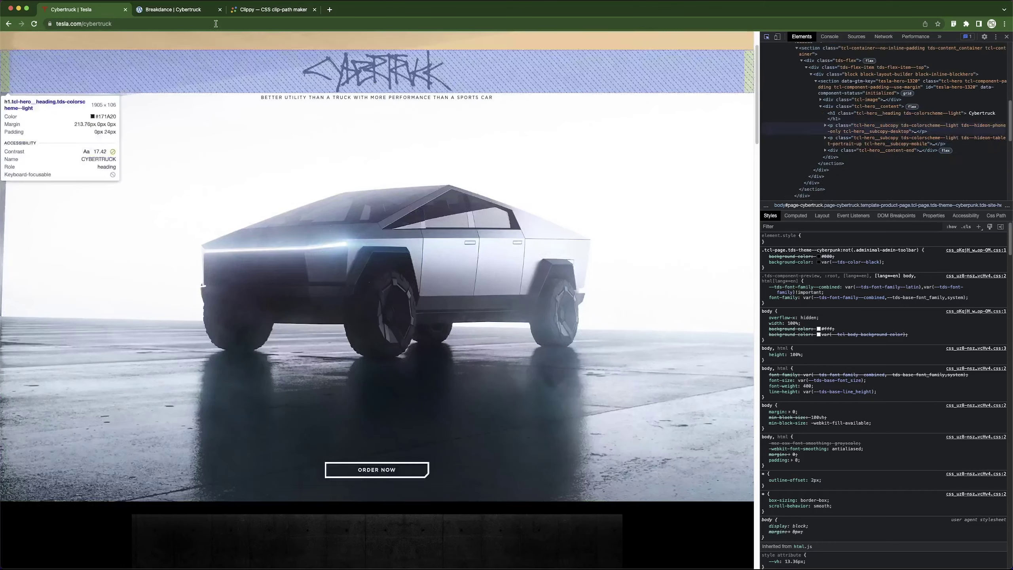
pyautogui.hotkey('ctrl', 'Tab')
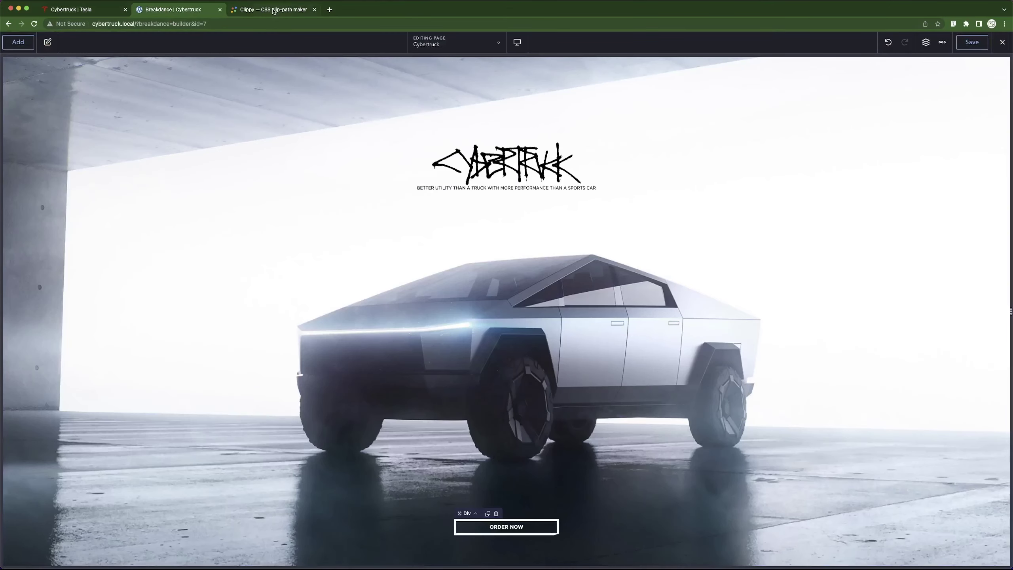
pyautogui.click(67, 10)
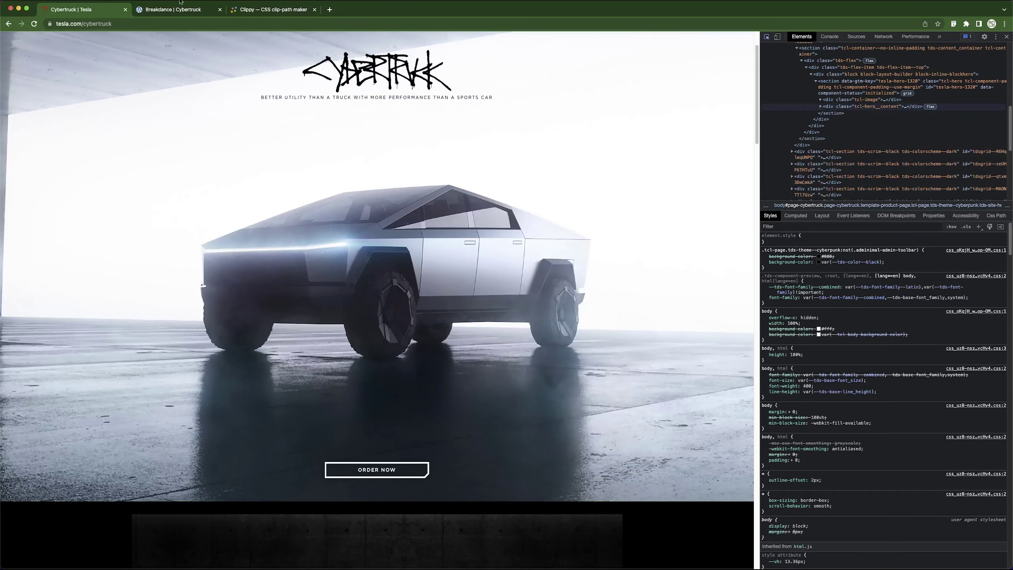
pyautogui.click(172, 10)
pyautogui.click(254, 11)
pyautogui.click(204, 13)
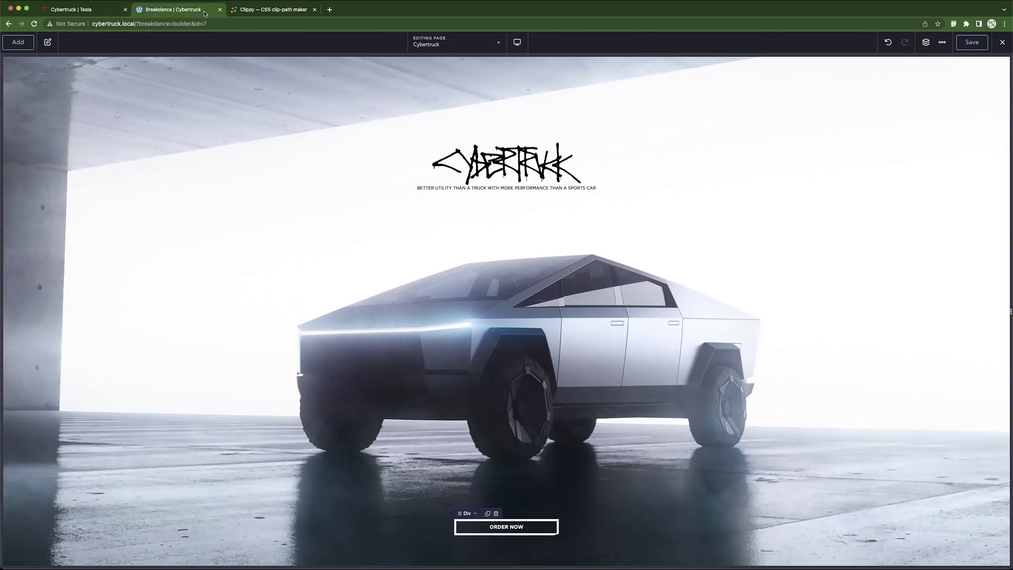
pyautogui.click(926, 42)
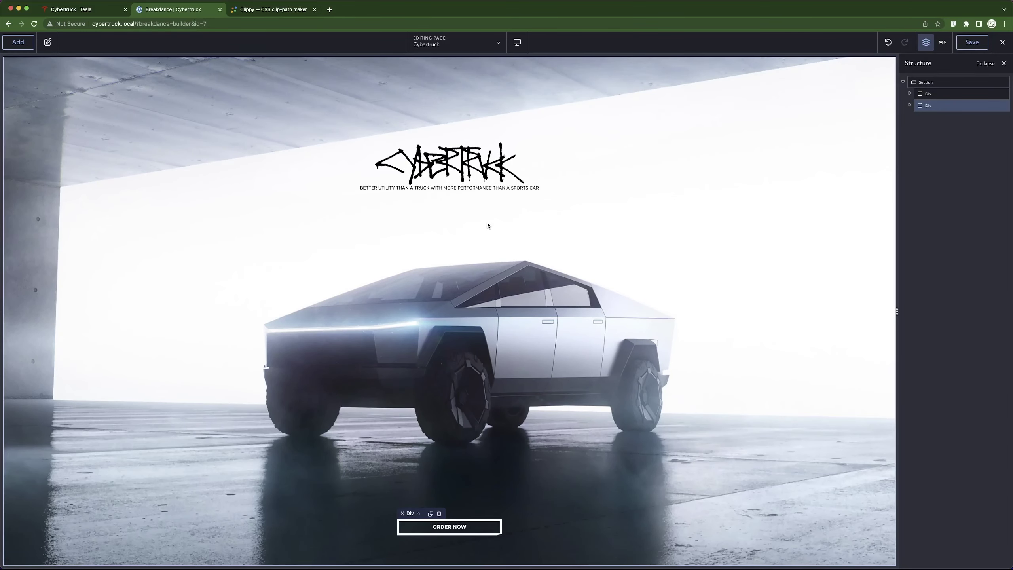
pyautogui.click(276, 10)
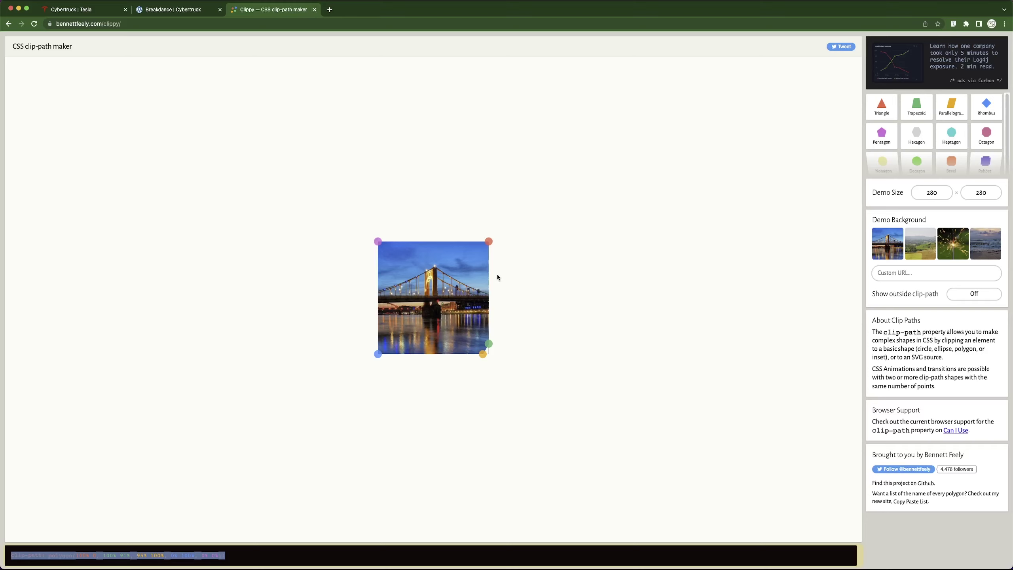
pyautogui.click(174, 12)
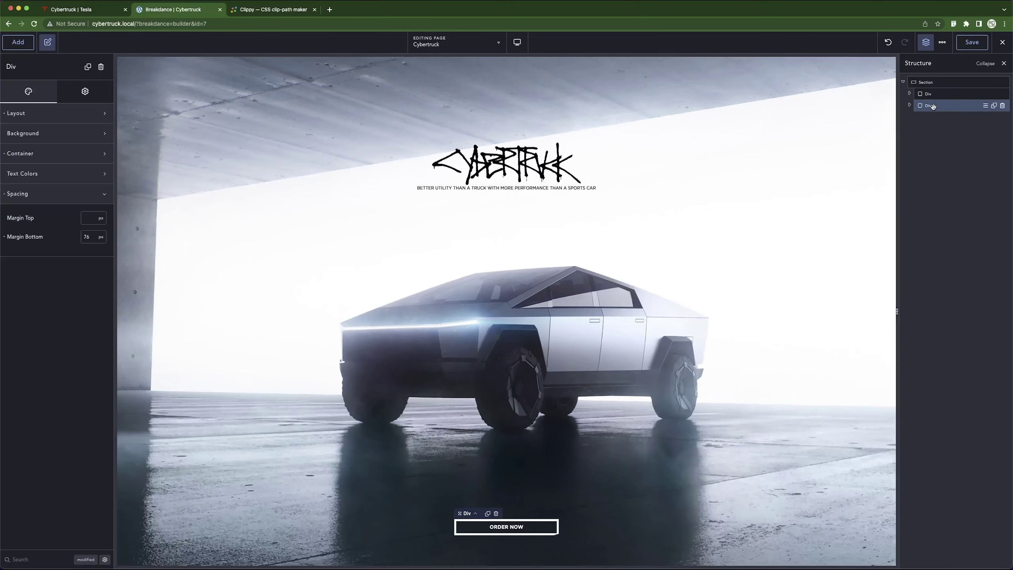
# Delete the clip-path rule from the ORDER NOW Div's custom CSS.
pyautogui.click(95, 96)
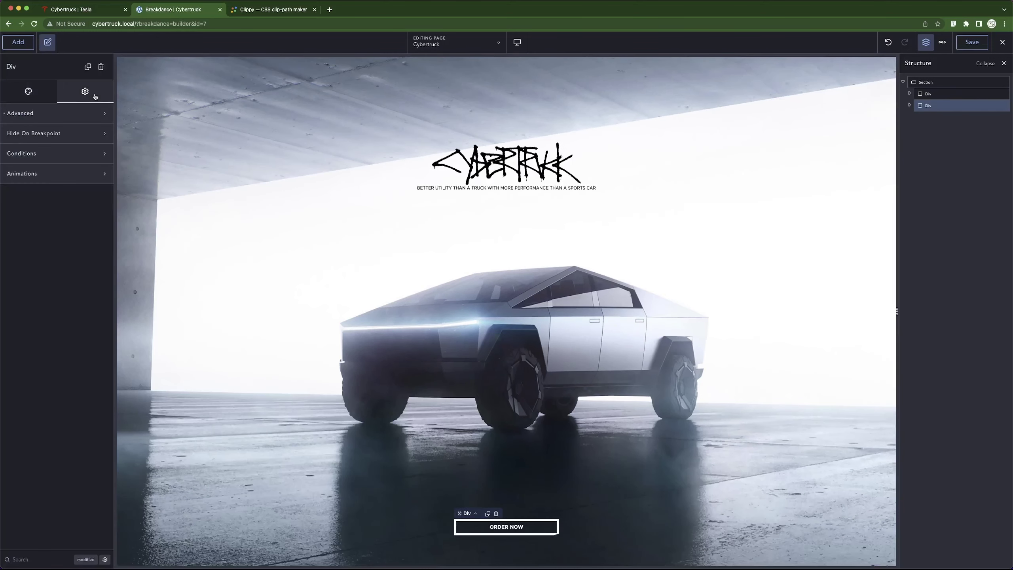
pyautogui.click(77, 117)
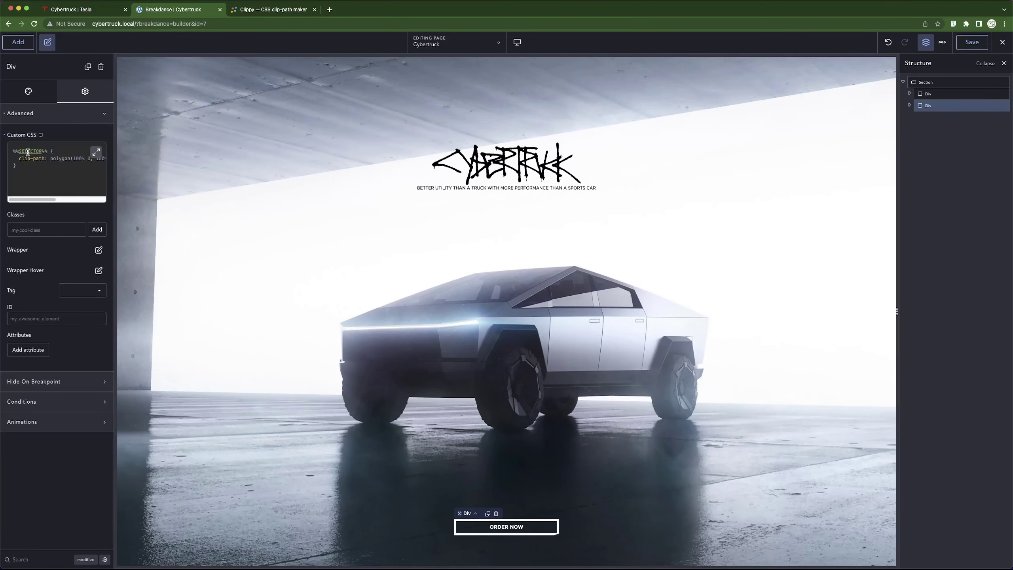
pyautogui.click(96, 152)
pyautogui.press('super+a')
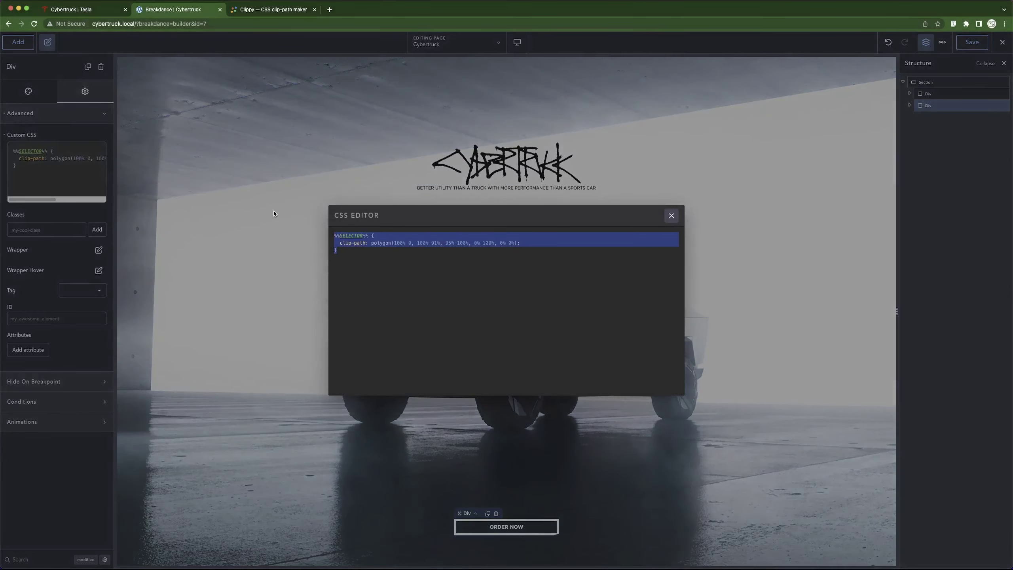
pyautogui.press('BackSpace')
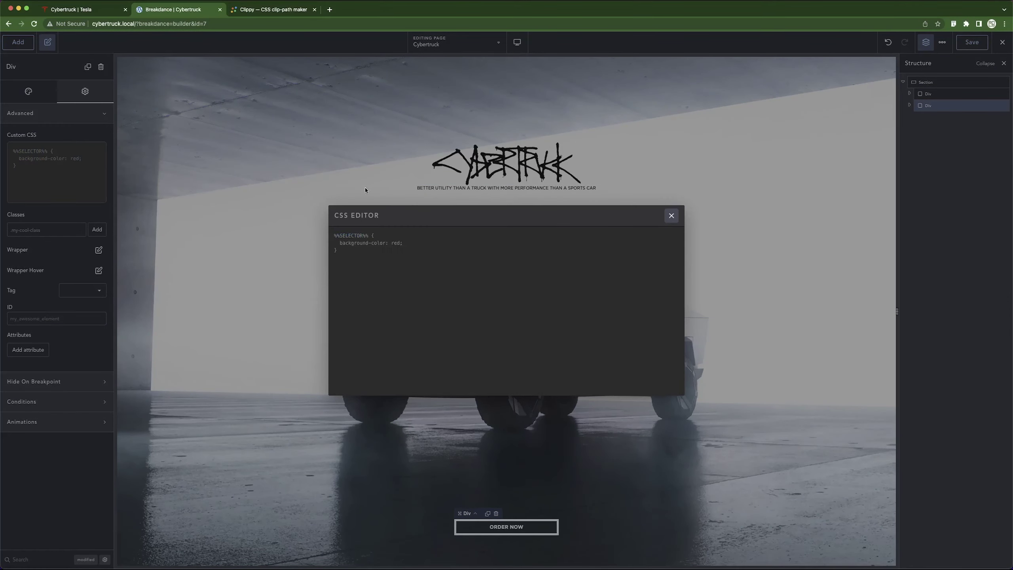
pyautogui.click(670, 216)
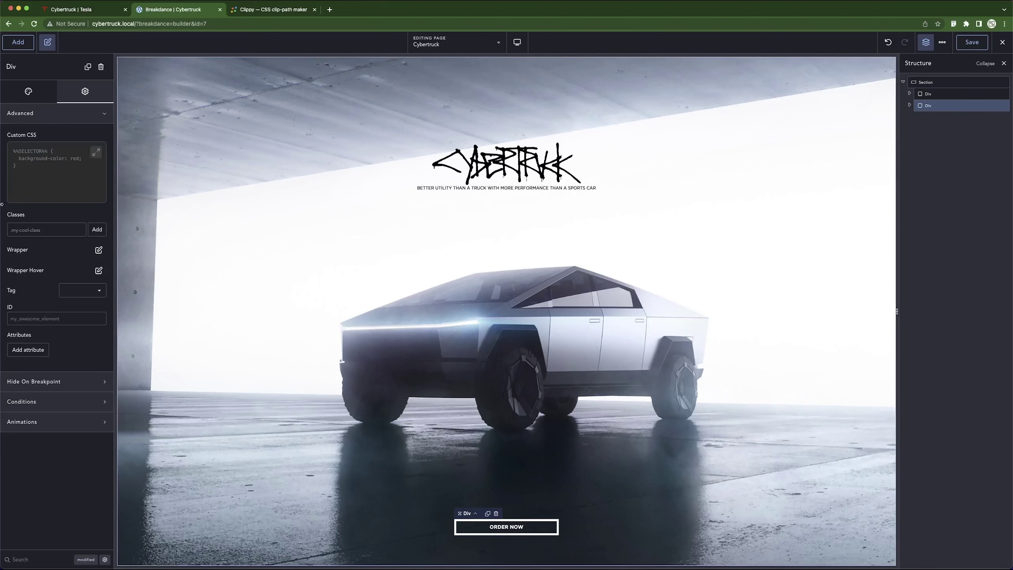
# Reset the border settings of the ORDER NOW Div's container.
pyautogui.click(28, 91)
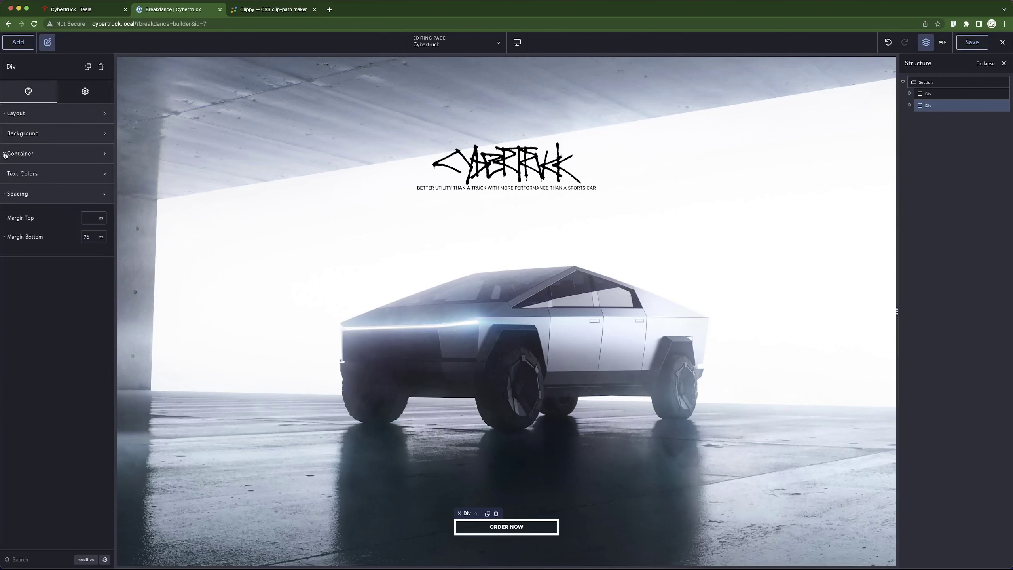
pyautogui.click(31, 155)
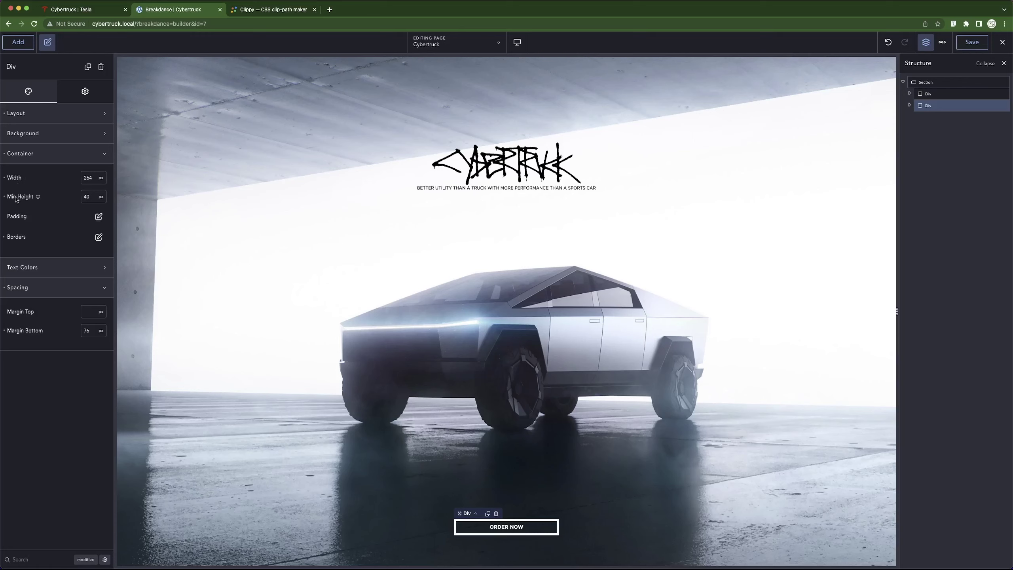
pyautogui.click(3, 238)
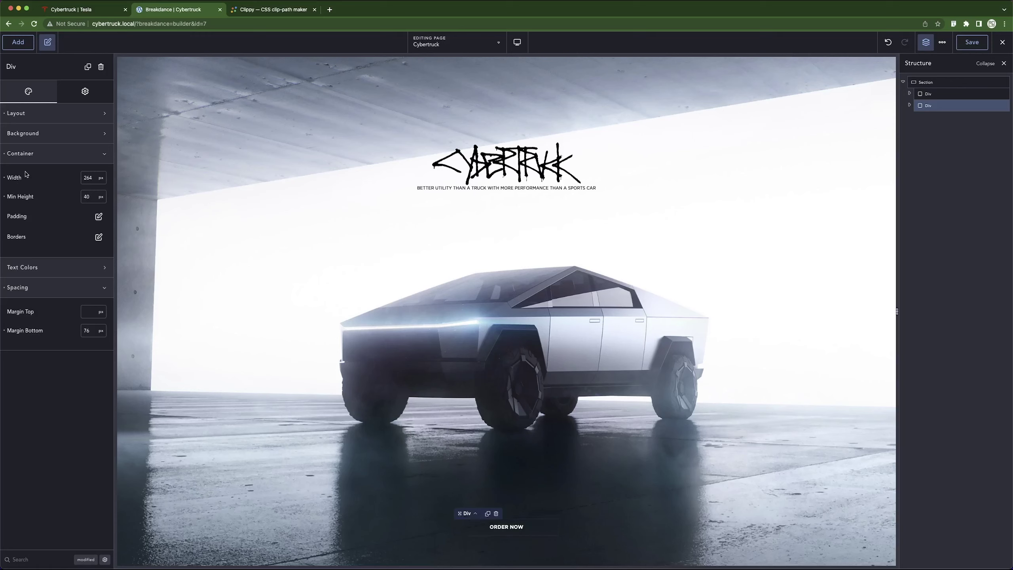
pyautogui.click(36, 155)
pyautogui.click(43, 192)
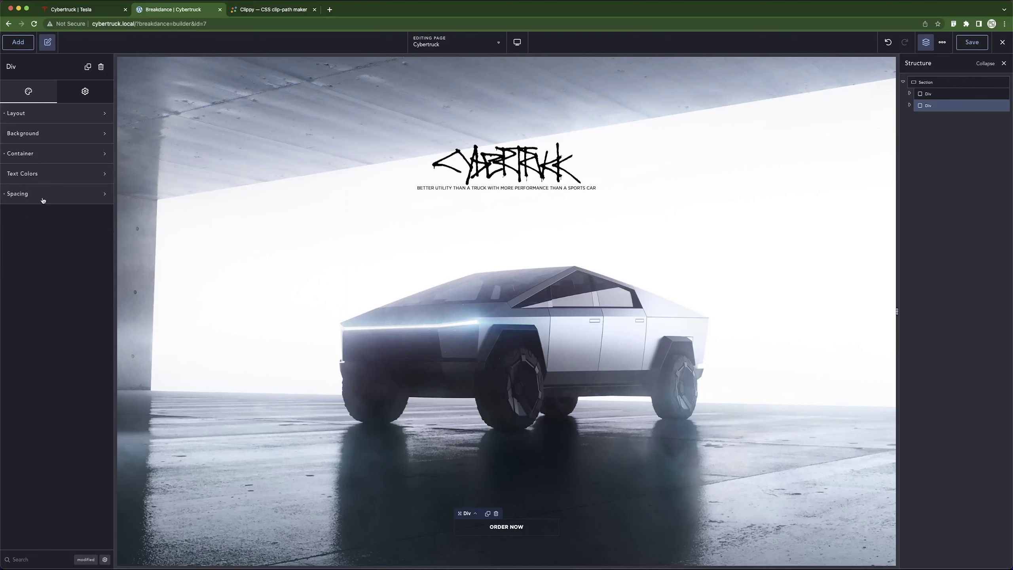
# Add a new Div inside the ORDER NOW Div, after its text element.
pyautogui.click(909, 105)
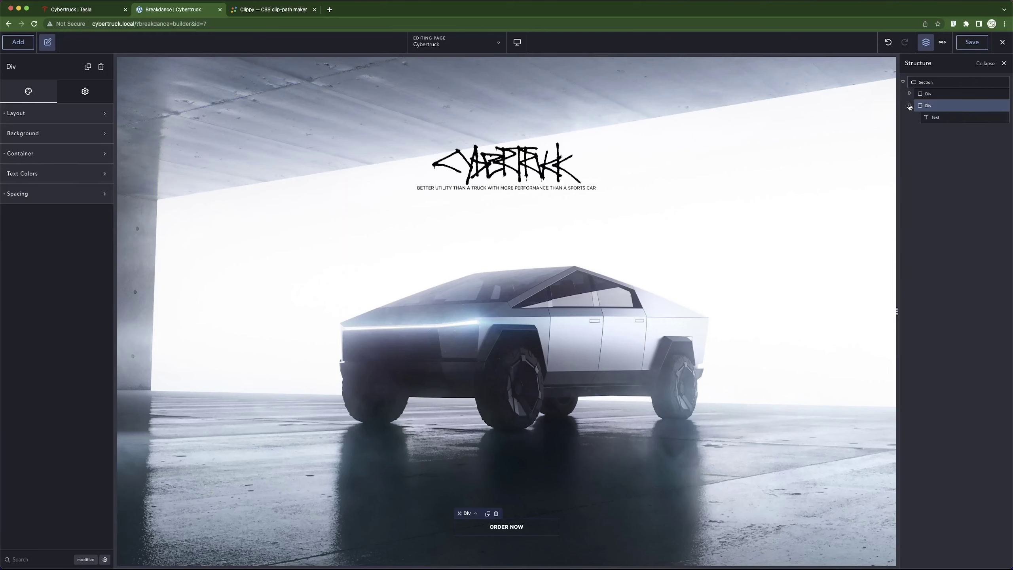
pyautogui.click(5, 47)
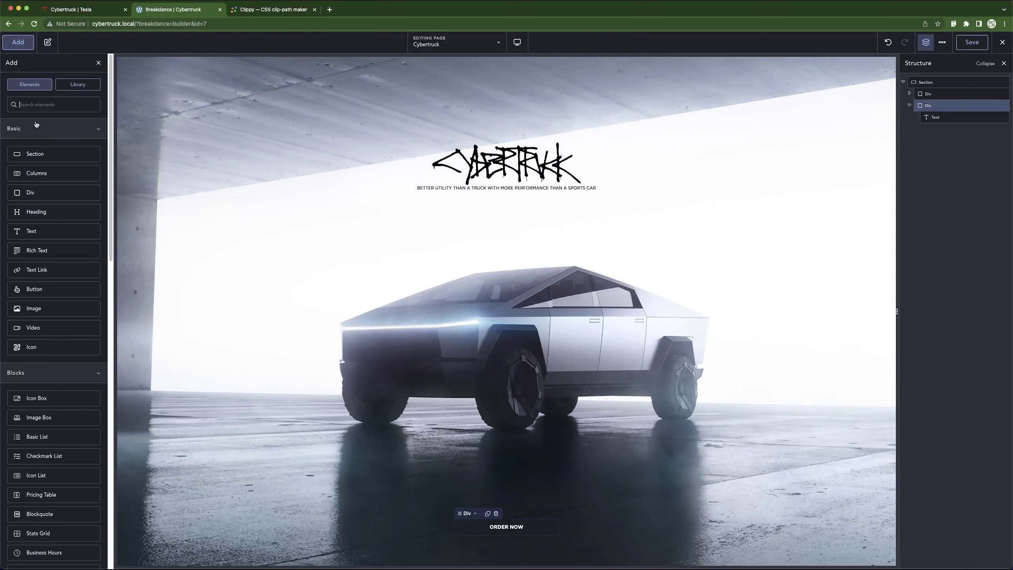
pyautogui.click(36, 196)
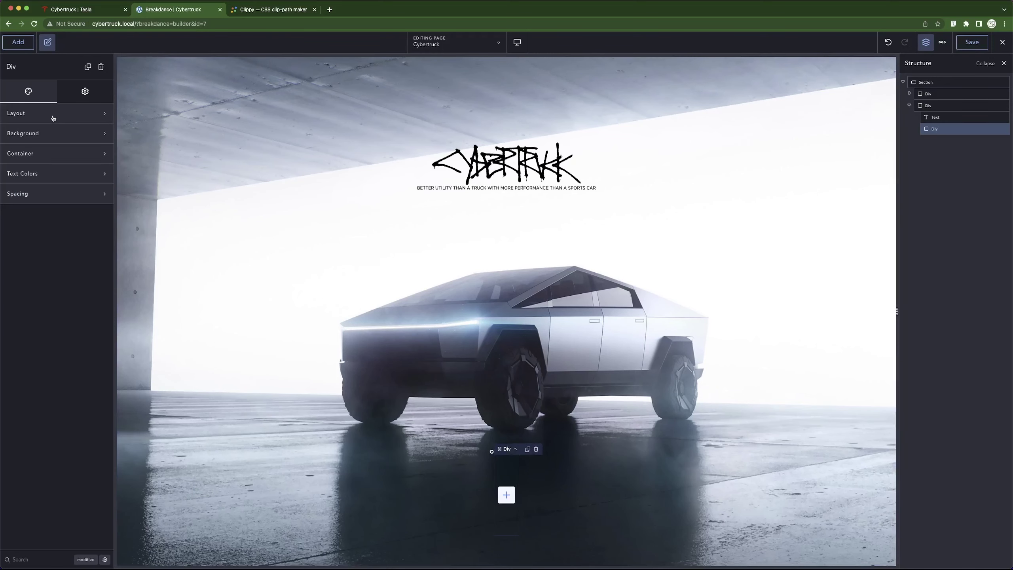
# Set the nested Div's width and minimum height to 100%.
pyautogui.click(40, 156)
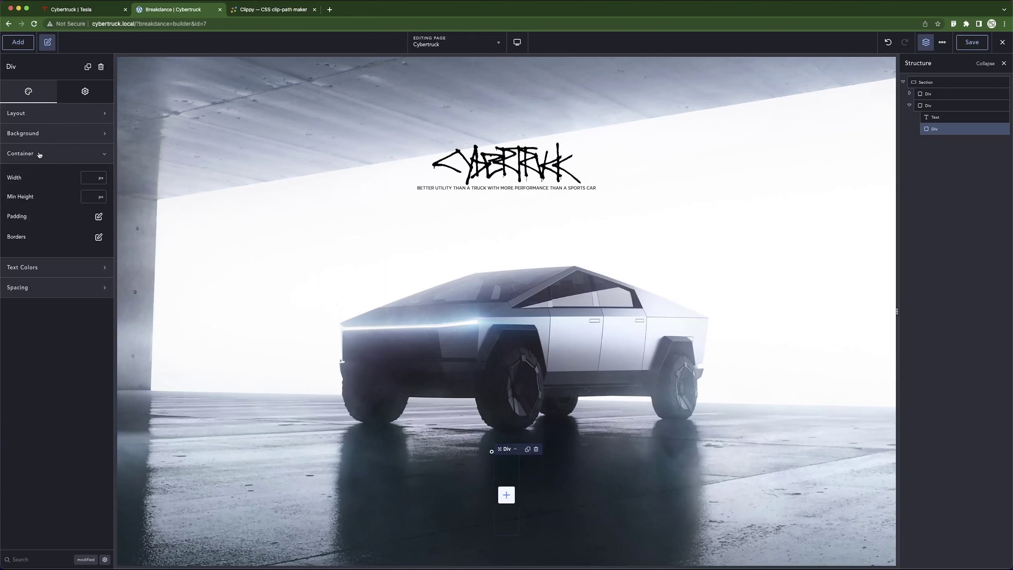
pyautogui.click(100, 180)
pyautogui.click(103, 212)
pyautogui.write('100')
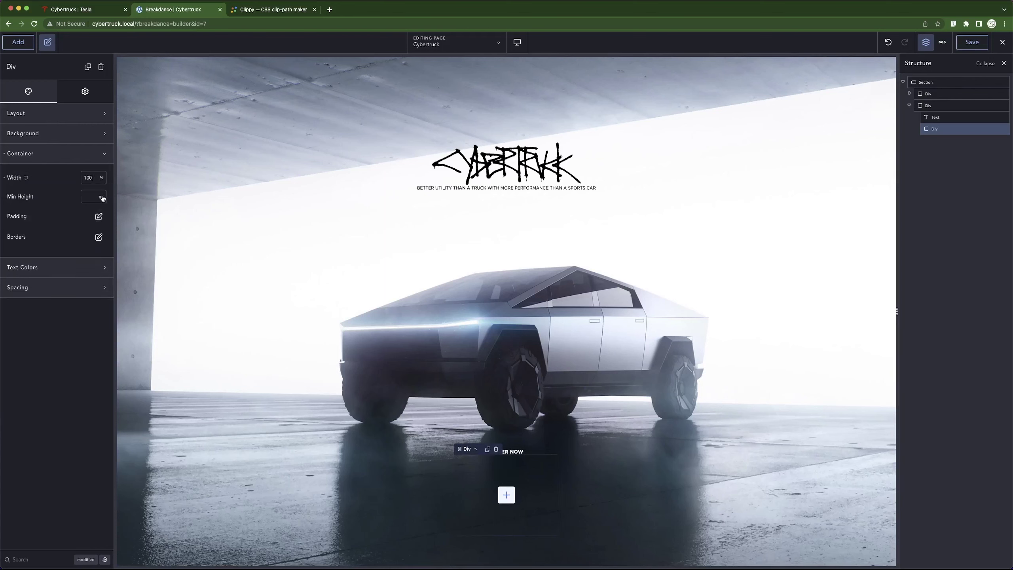
pyautogui.click(101, 197)
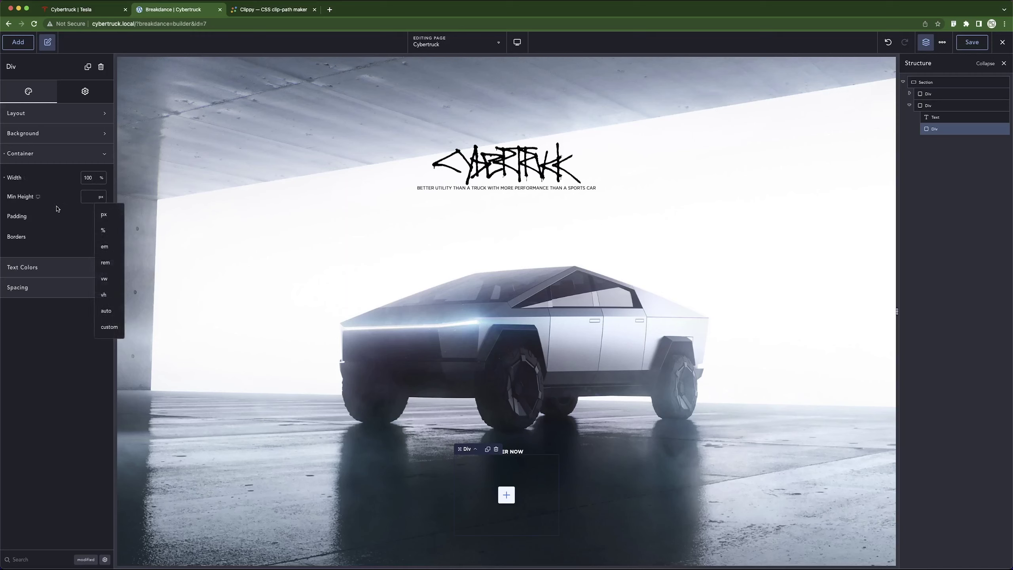
pyautogui.click(102, 230)
pyautogui.write('1')
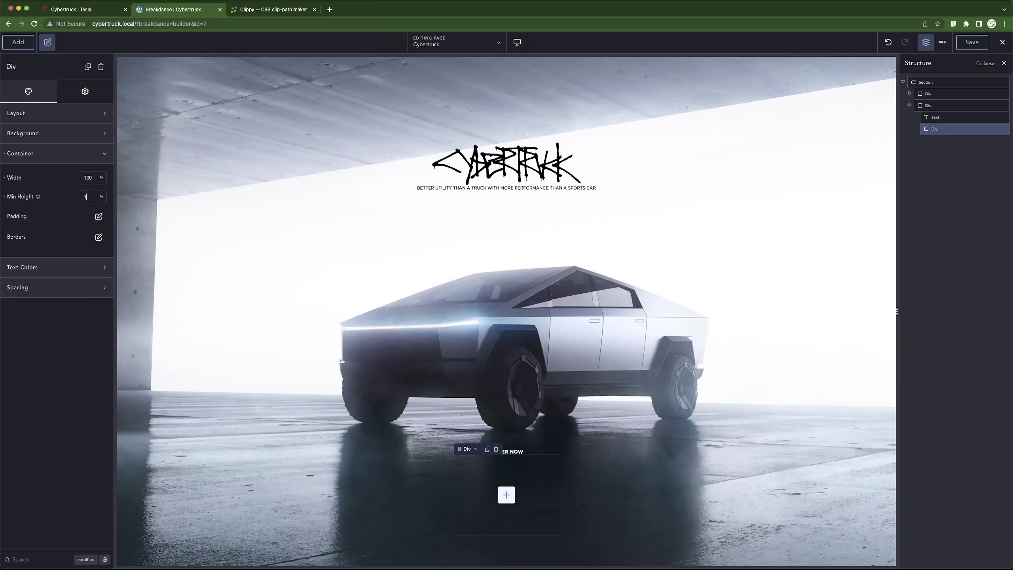
pyautogui.write('00')
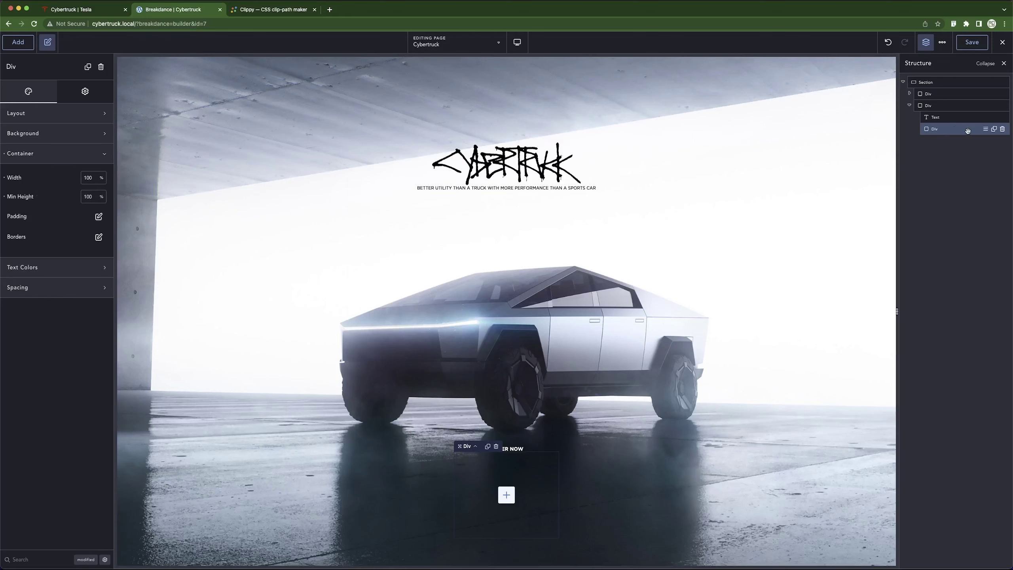
# Duplicate the nested Div inside the ORDER NOW Div.
pyautogui.click(994, 129)
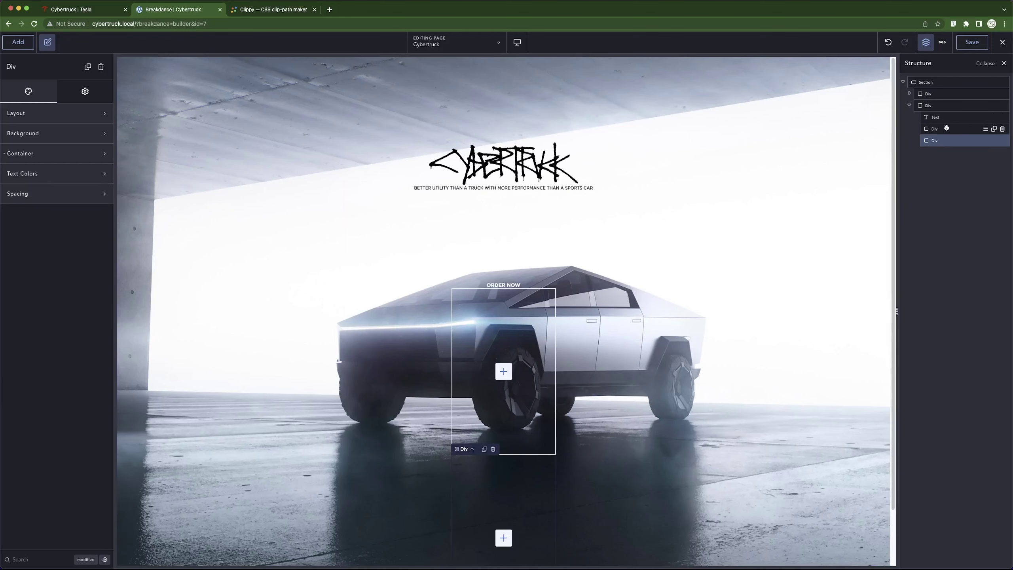
pyautogui.click(947, 128)
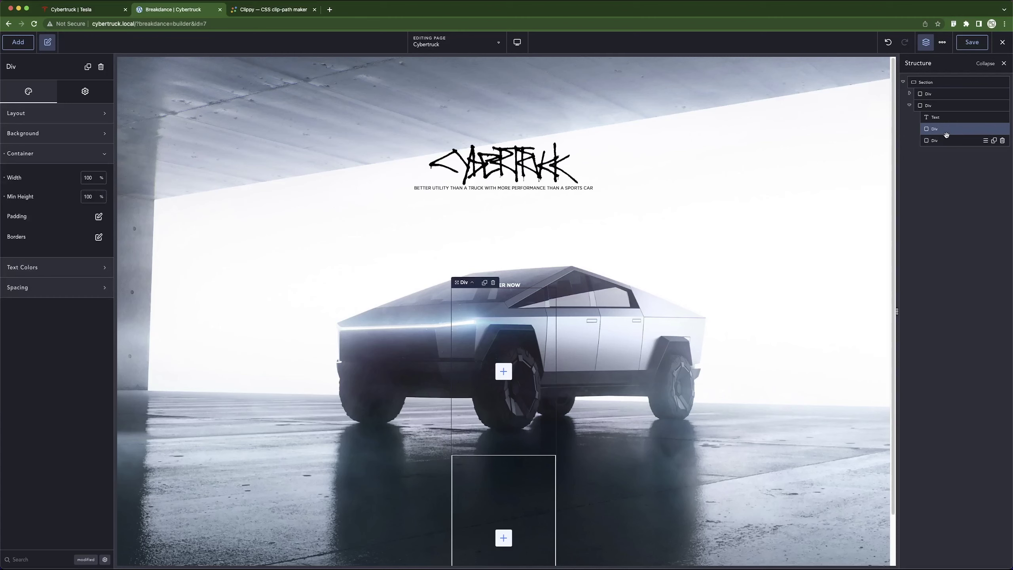
pyautogui.click(944, 106)
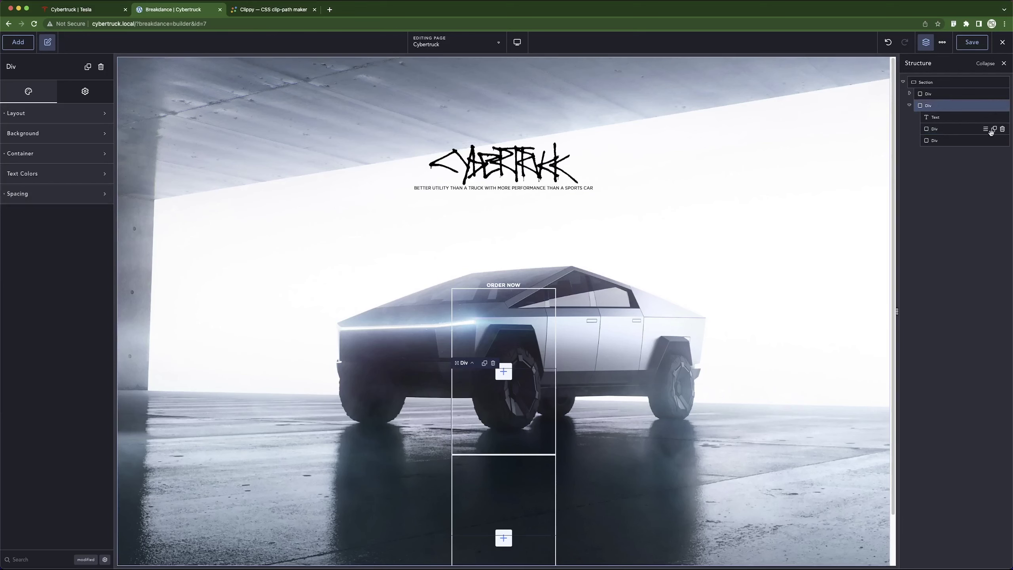
# Find the position setting among the first nested Div's advanced wrapper properties and set it to absolute.
pyautogui.click(990, 132)
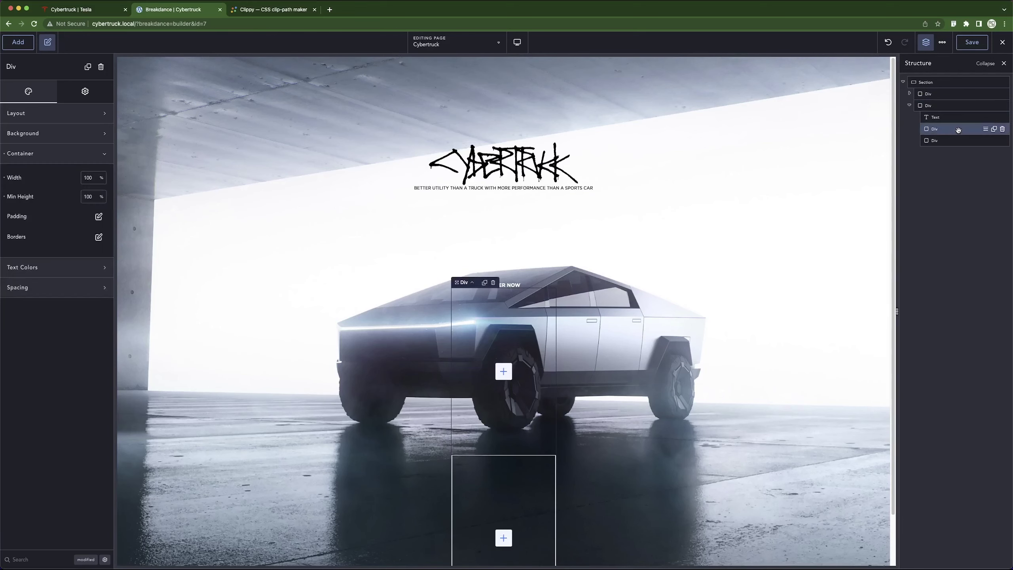
pyautogui.click(28, 560)
pyautogui.write('position')
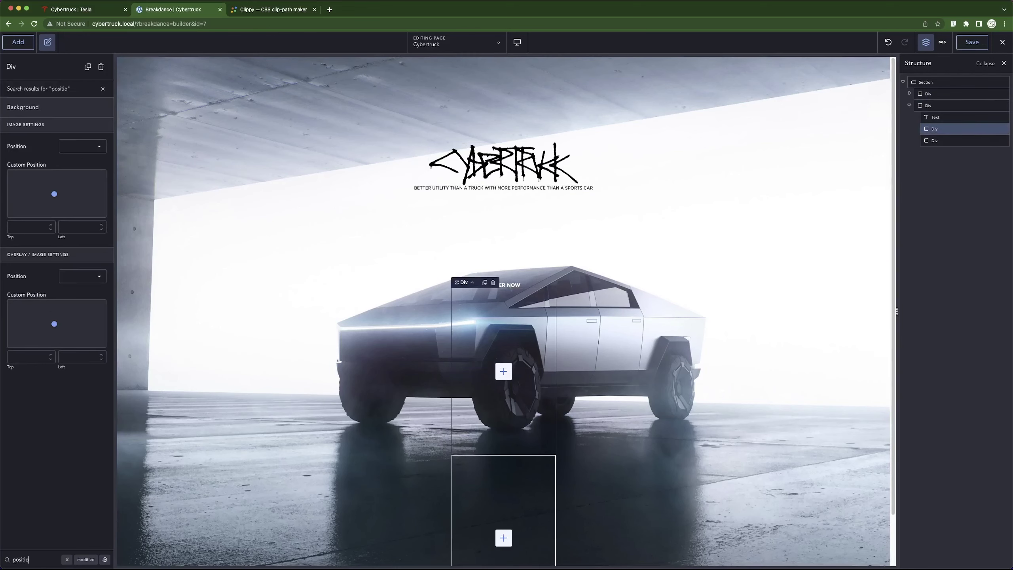
pyautogui.click(80, 147)
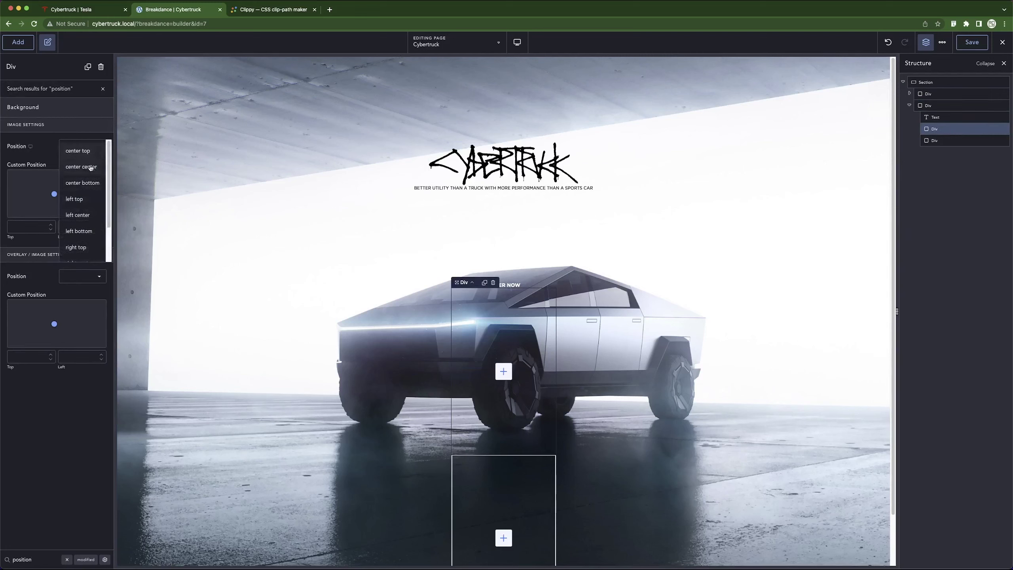
pyautogui.click(43, 141)
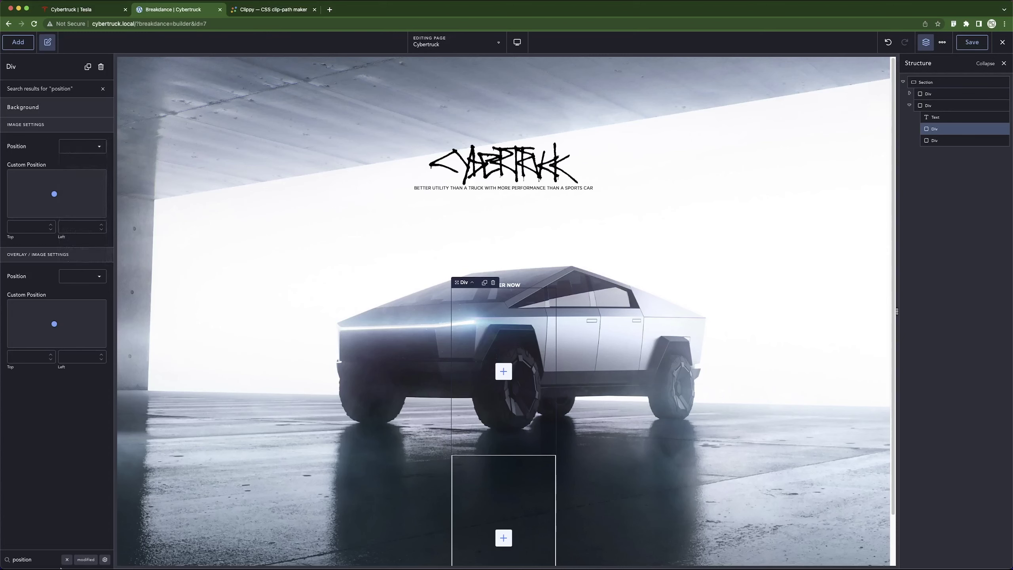
pyautogui.click(106, 560)
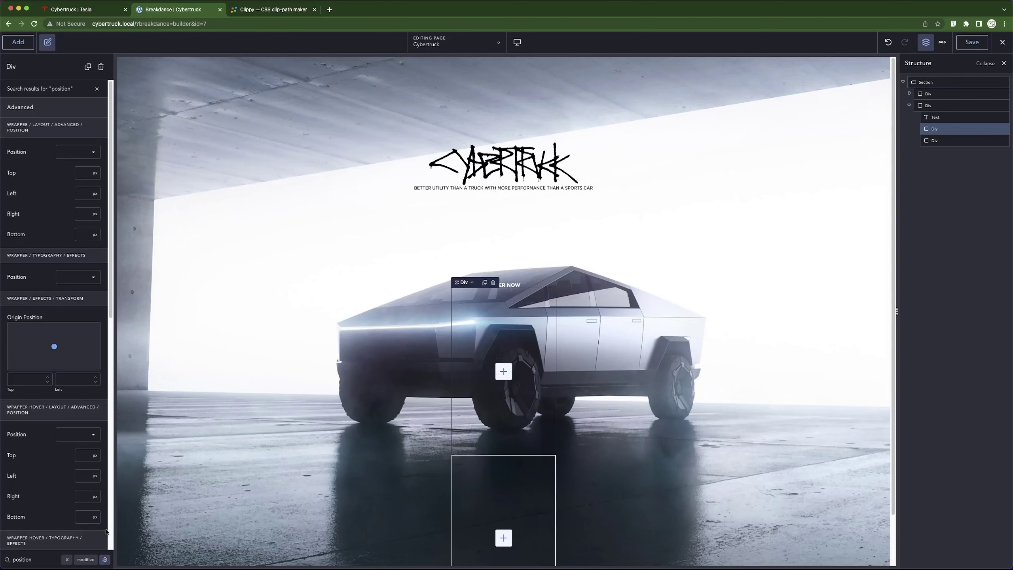
pyautogui.click(74, 154)
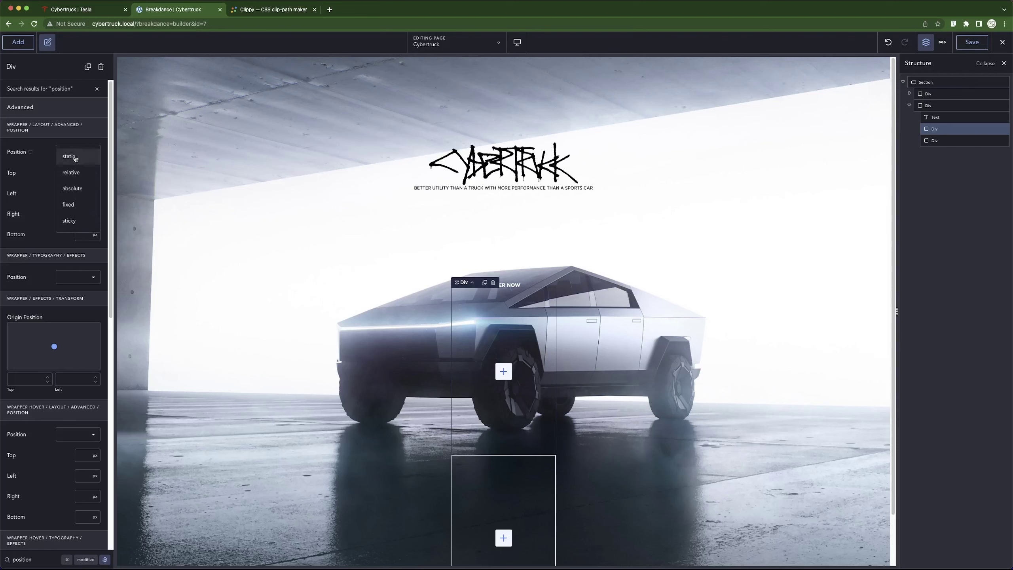
pyautogui.click(75, 189)
# Delete the duplicate nested Div from the ORDER NOW Div.
pyautogui.click(964, 140)
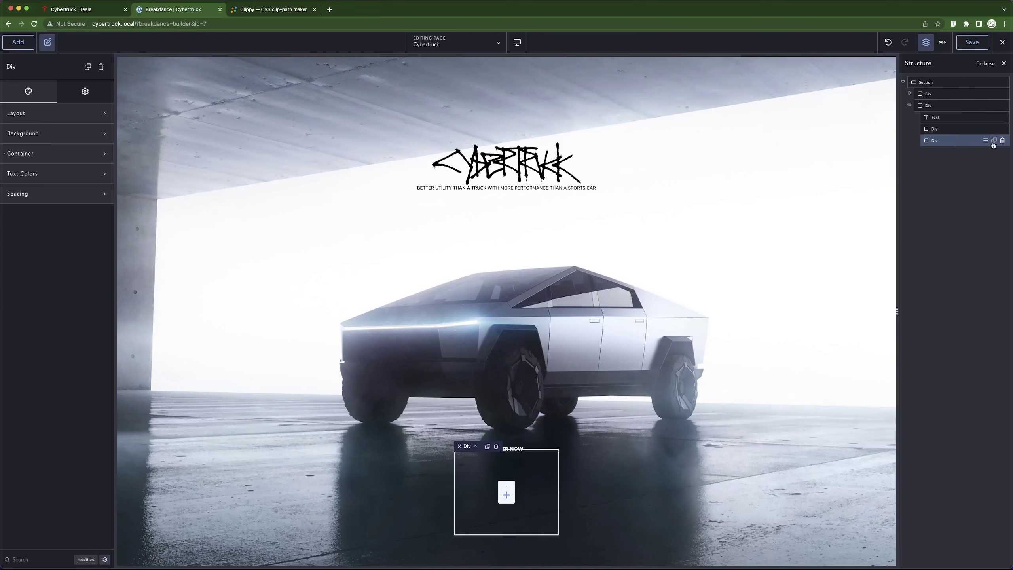
pyautogui.click(1003, 141)
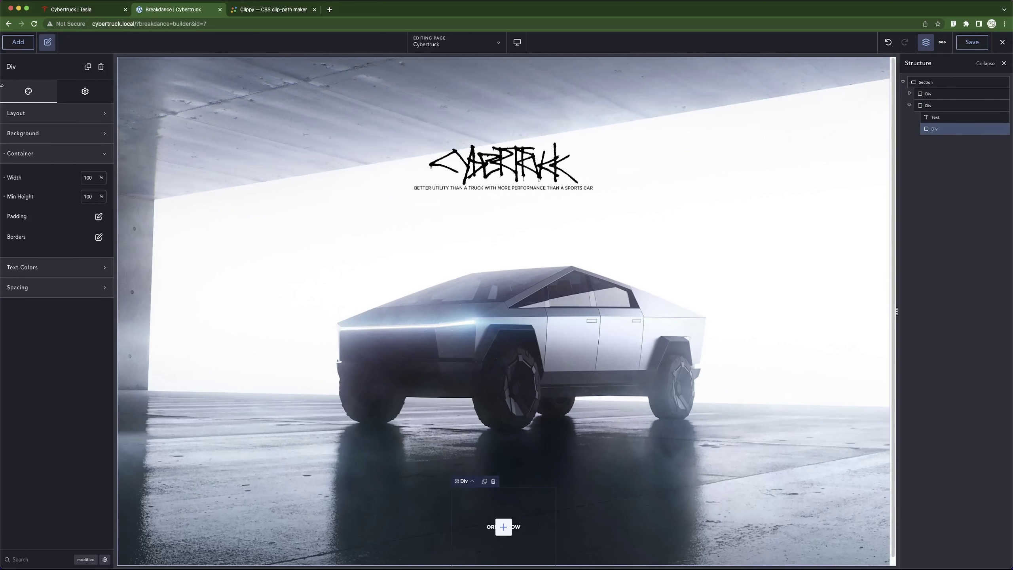
# Give the nested Div a border radius of 0 px and a border width of 5 px.
pyautogui.click(82, 153)
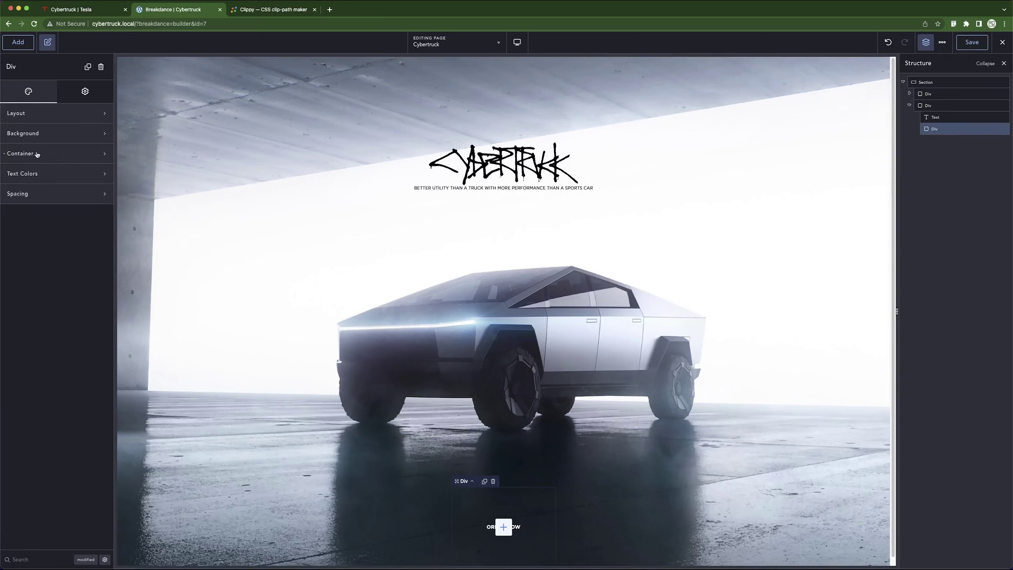
pyautogui.click(37, 154)
pyautogui.click(98, 236)
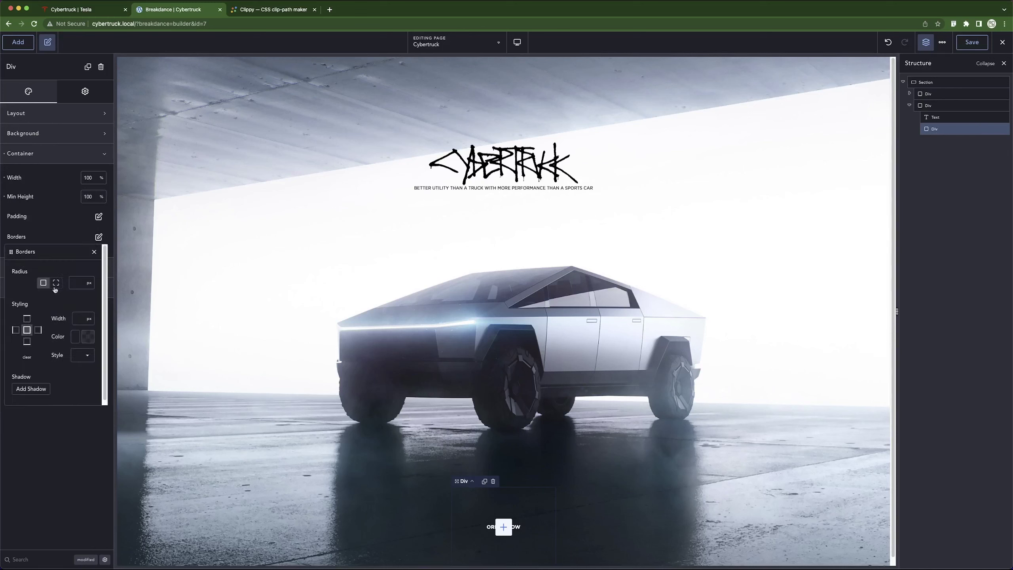
pyautogui.click(81, 284)
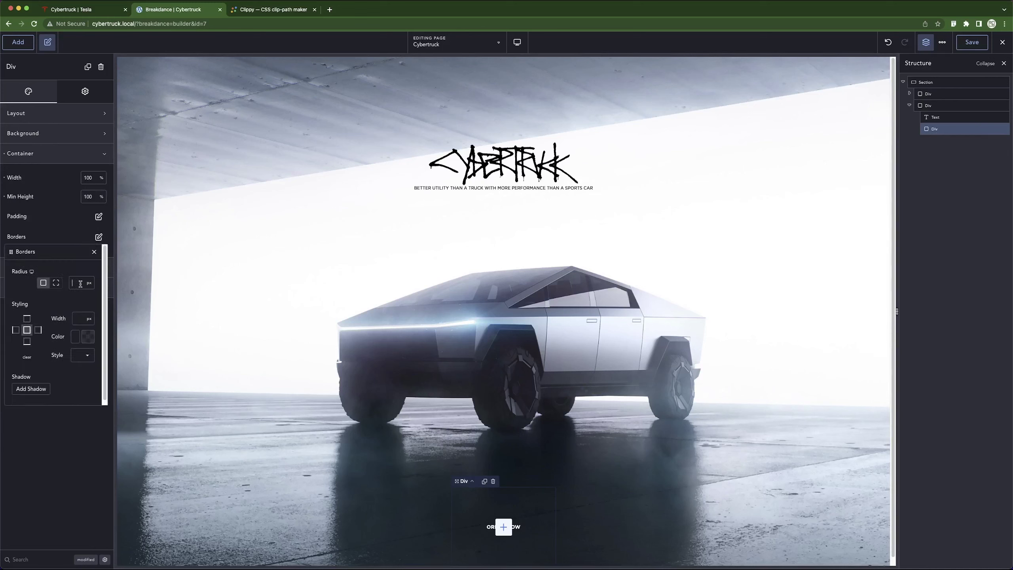
pyautogui.click(81, 319)
pyautogui.write('5')
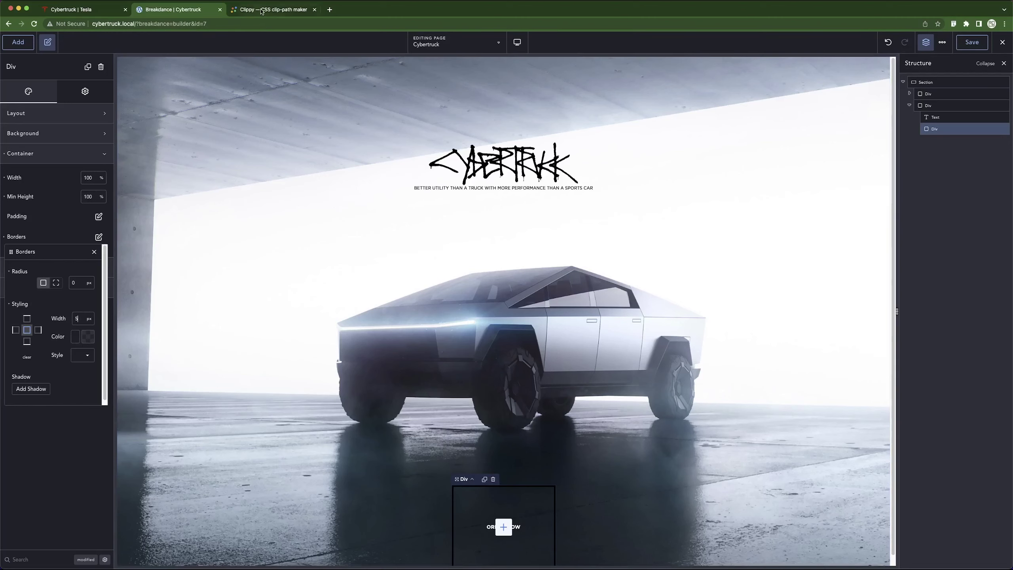
# Set the nested Div's border color to White and its style to solid, and save the page.
pyautogui.click(87, 336)
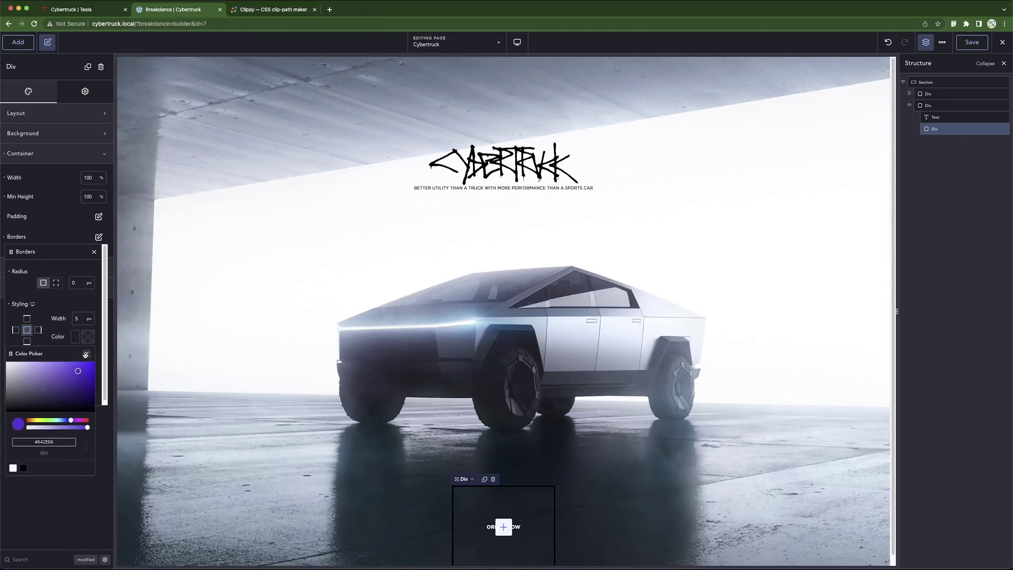
pyautogui.click(13, 467)
pyautogui.click(87, 354)
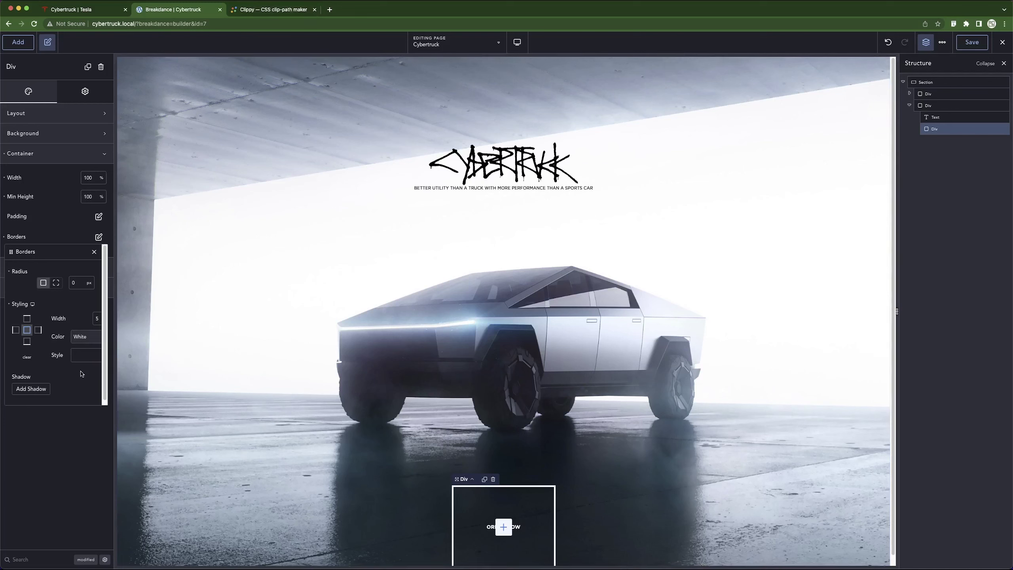
pyautogui.click(80, 358)
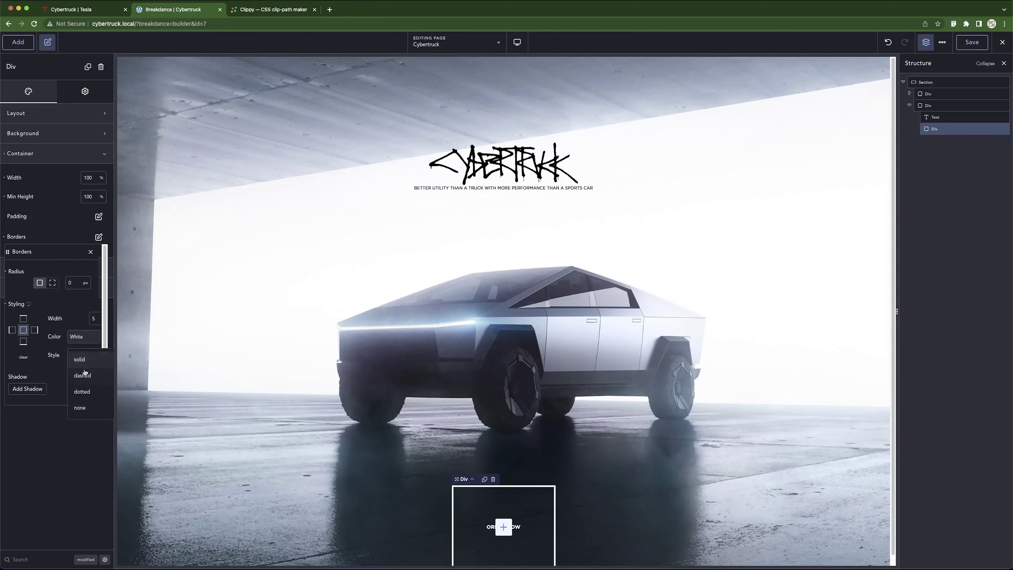
pyautogui.click(86, 365)
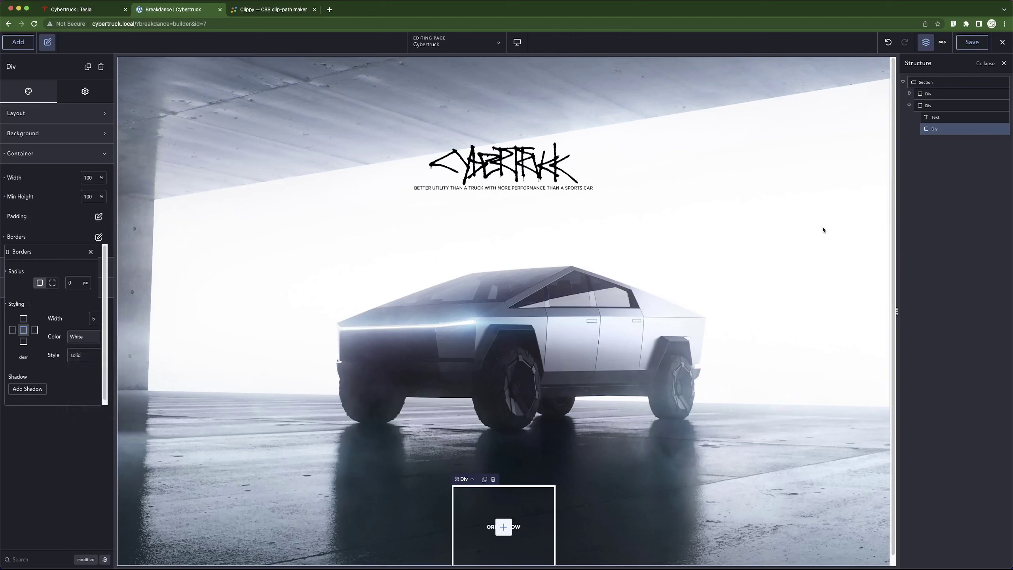
pyautogui.click(969, 45)
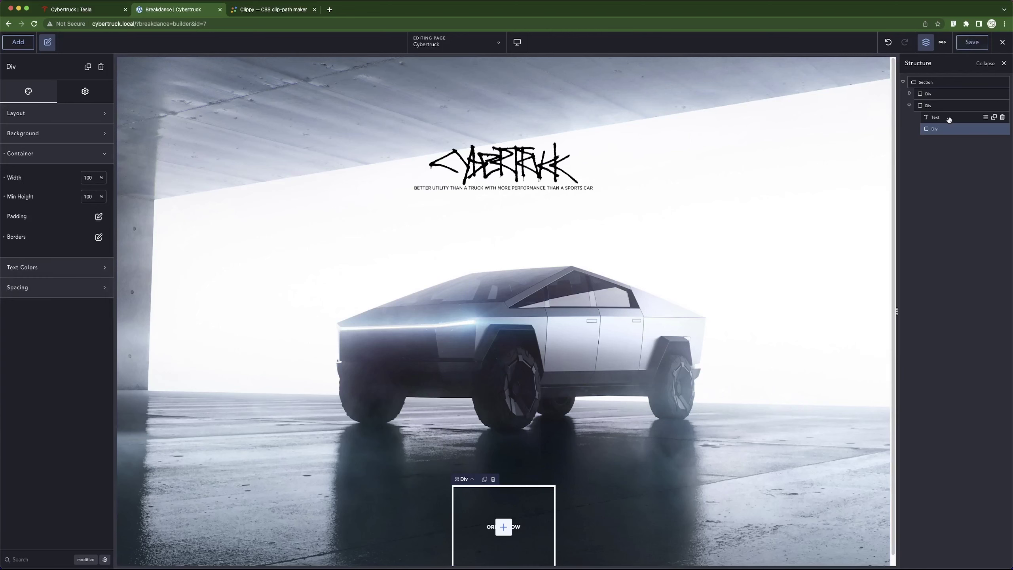
# Find the overflow setting among the ORDER NOW Div's advanced wrapper properties and set it to hidden.
pyautogui.click(957, 106)
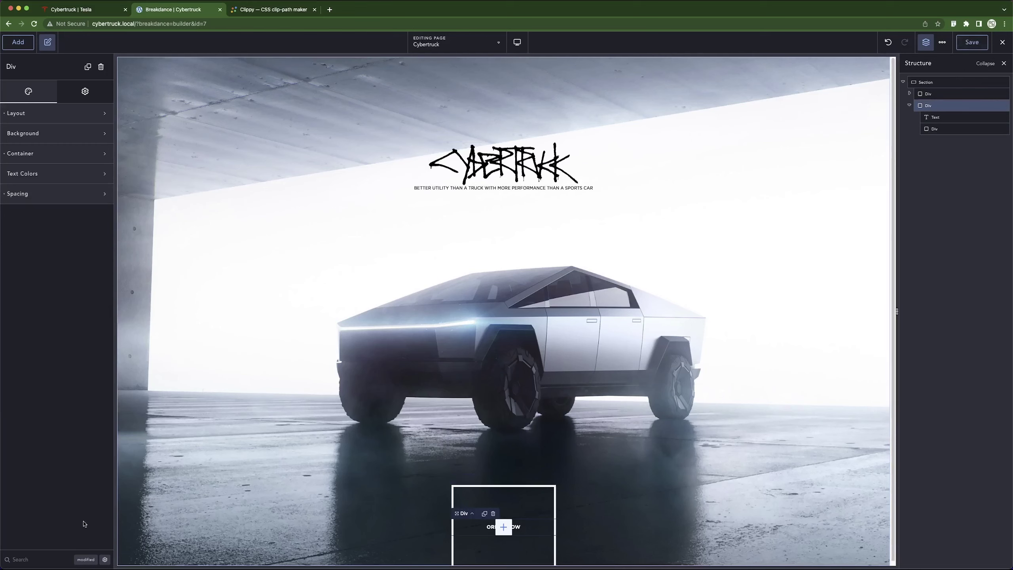
pyautogui.click(36, 558)
pyautogui.write('overflow')
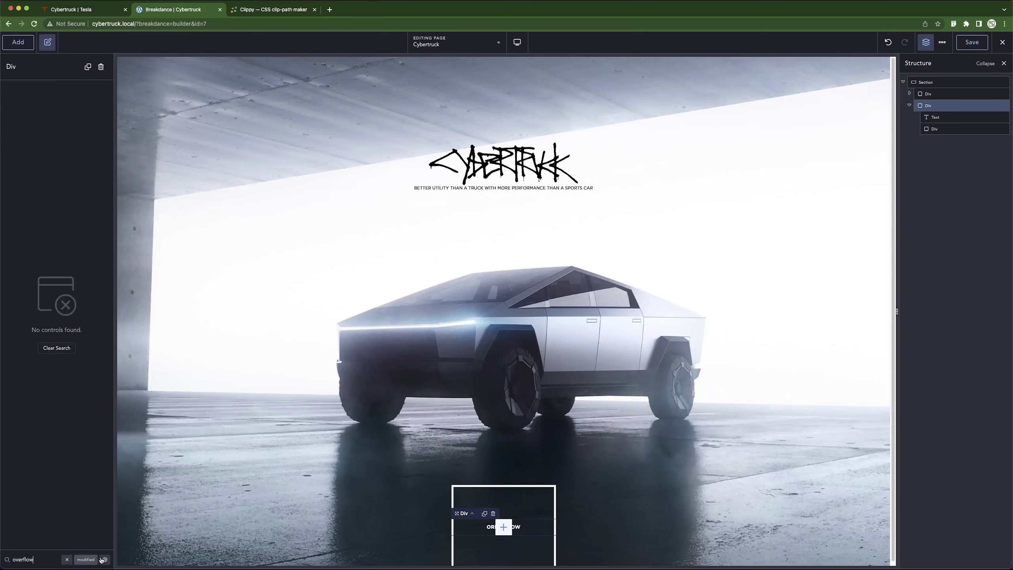
pyautogui.click(85, 559)
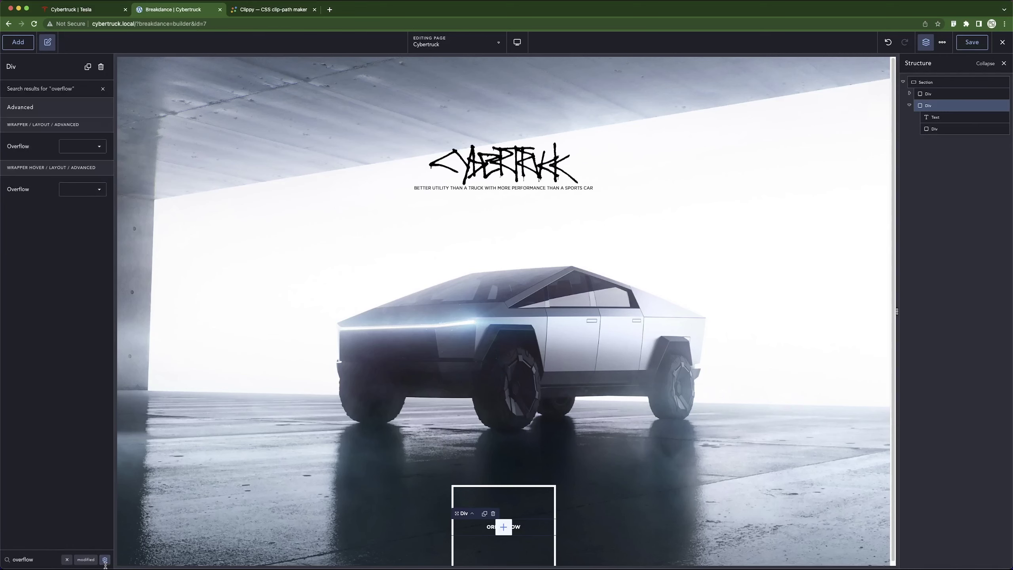
pyautogui.click(82, 155)
pyautogui.click(80, 168)
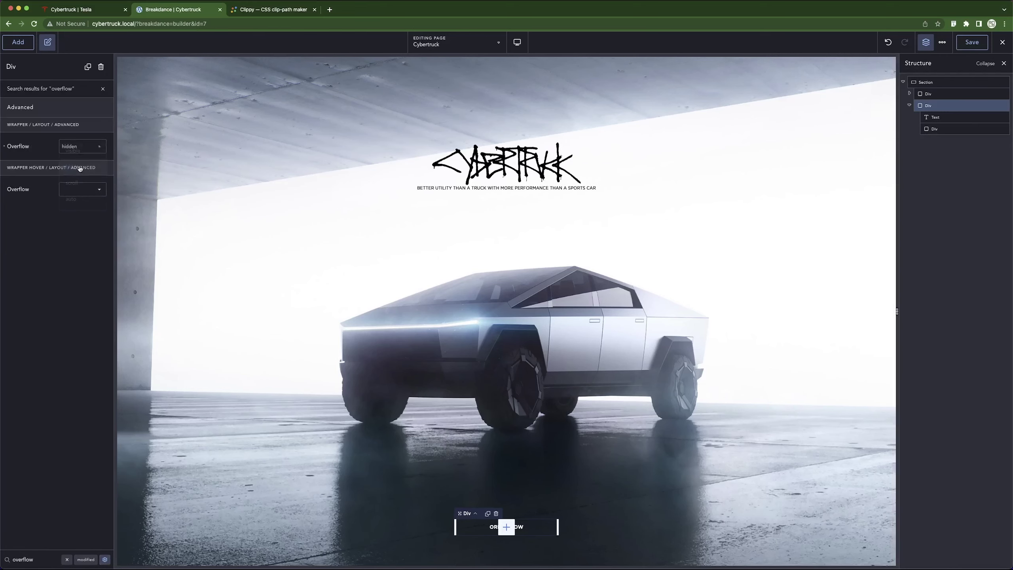
# Clear the nested Div's minimum height and check the container size of the parent ORDER NOW Div.
pyautogui.click(949, 129)
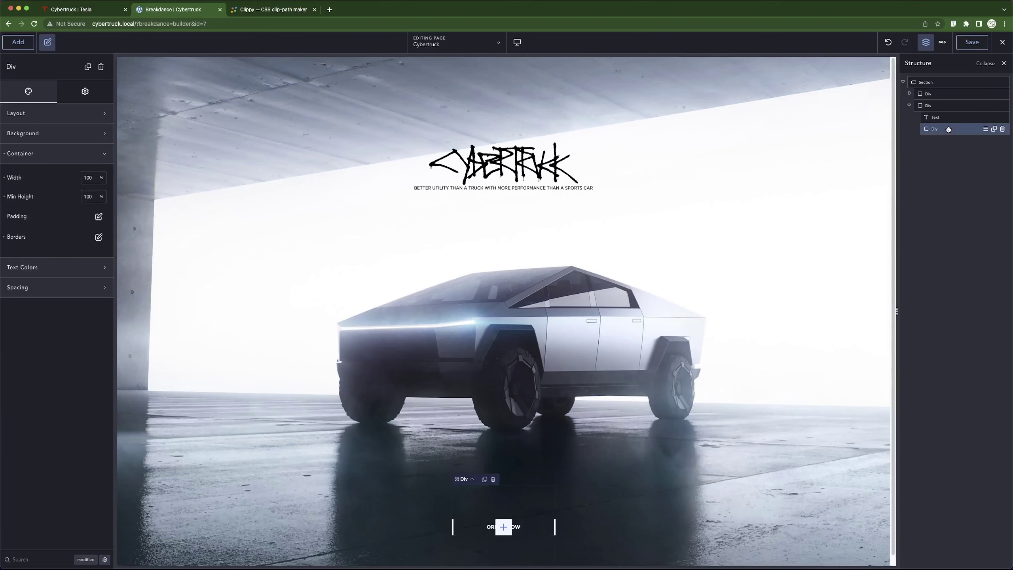
pyautogui.click(5, 197)
pyautogui.click(946, 107)
pyautogui.click(54, 157)
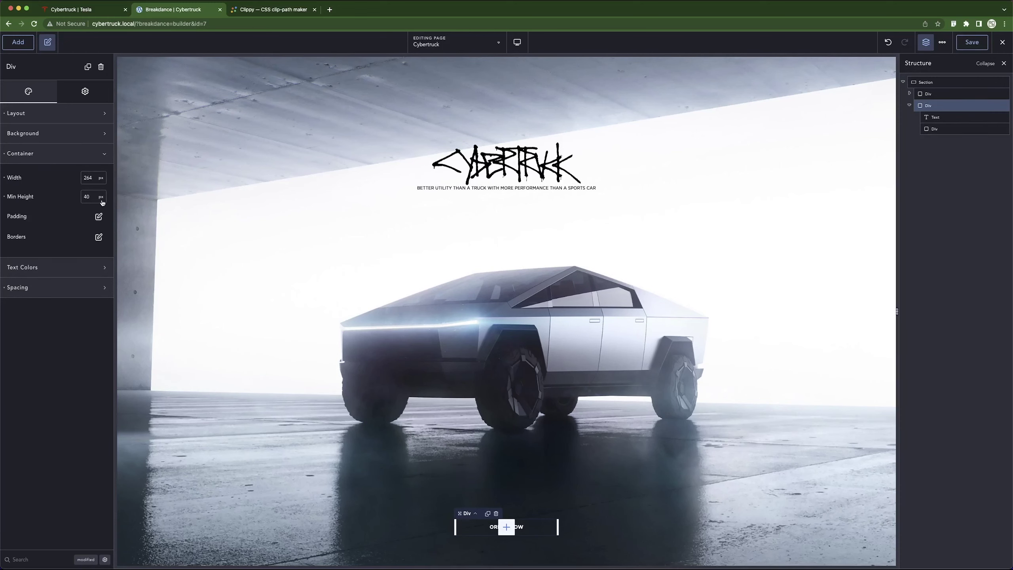
# Duplicate the nested Div, set the copy's border color to Black, and save the page.
pyautogui.click(962, 132)
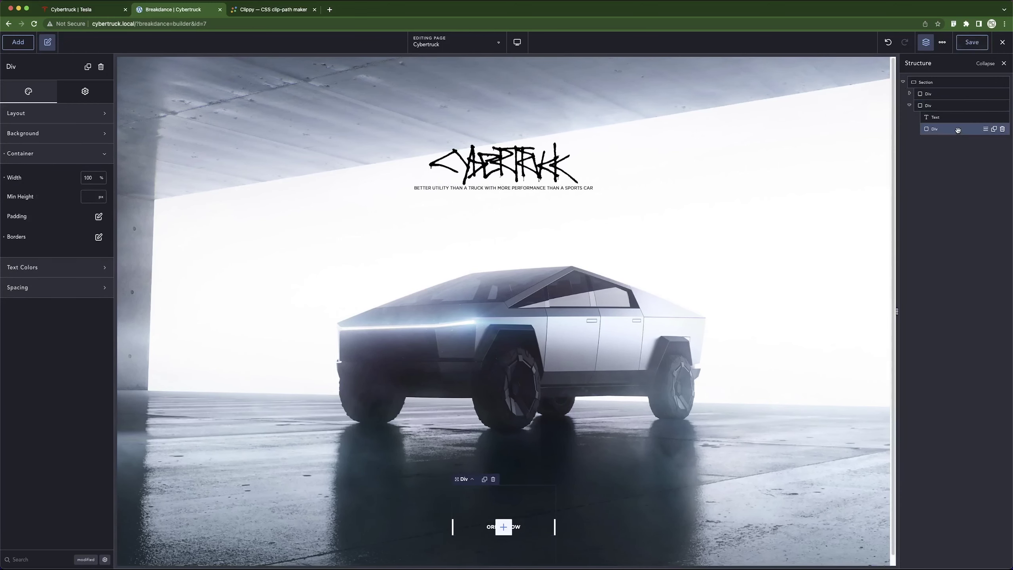
pyautogui.click(995, 130)
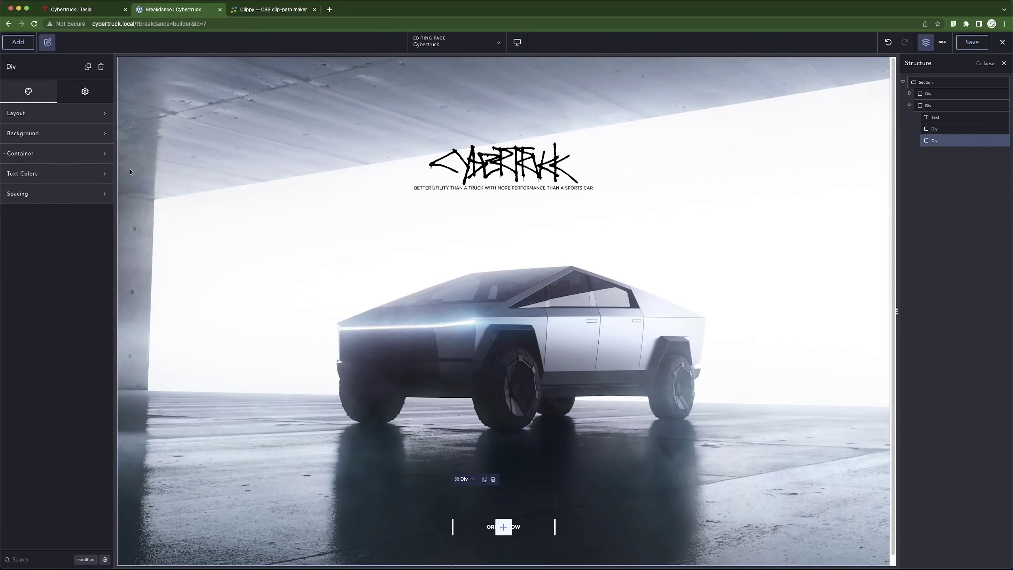
pyautogui.click(47, 153)
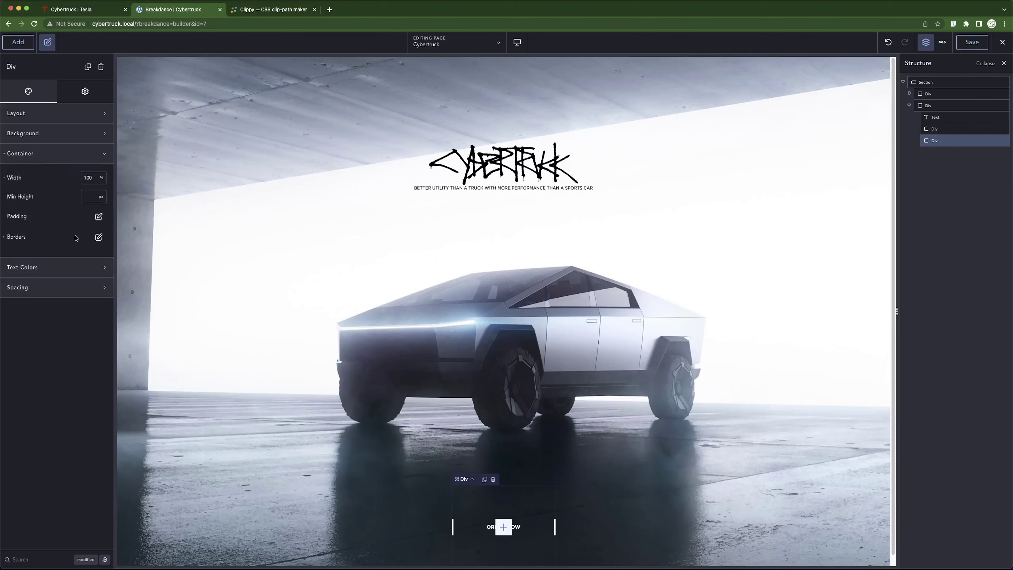
pyautogui.click(98, 237)
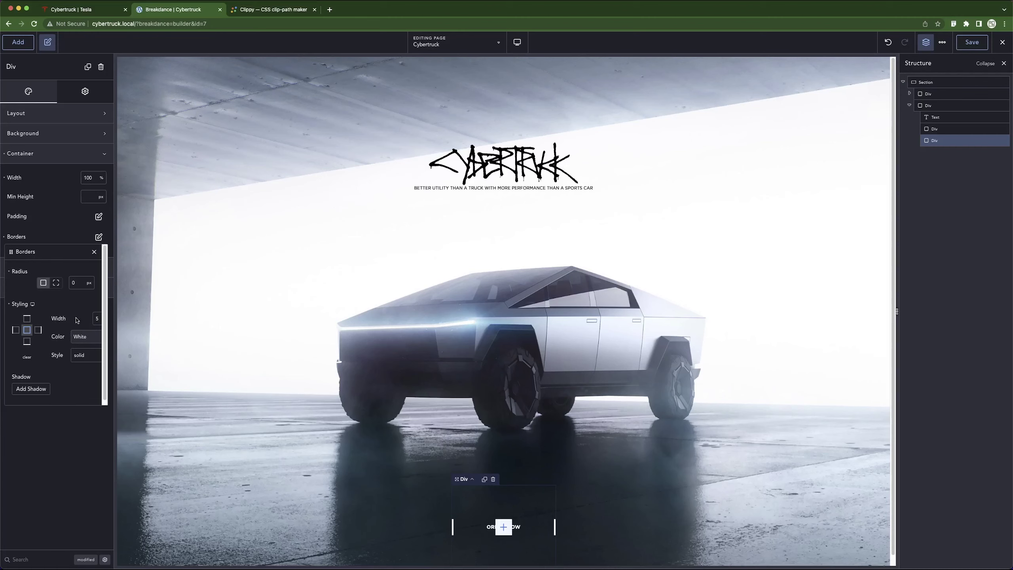
pyautogui.click(82, 337)
pyautogui.click(47, 468)
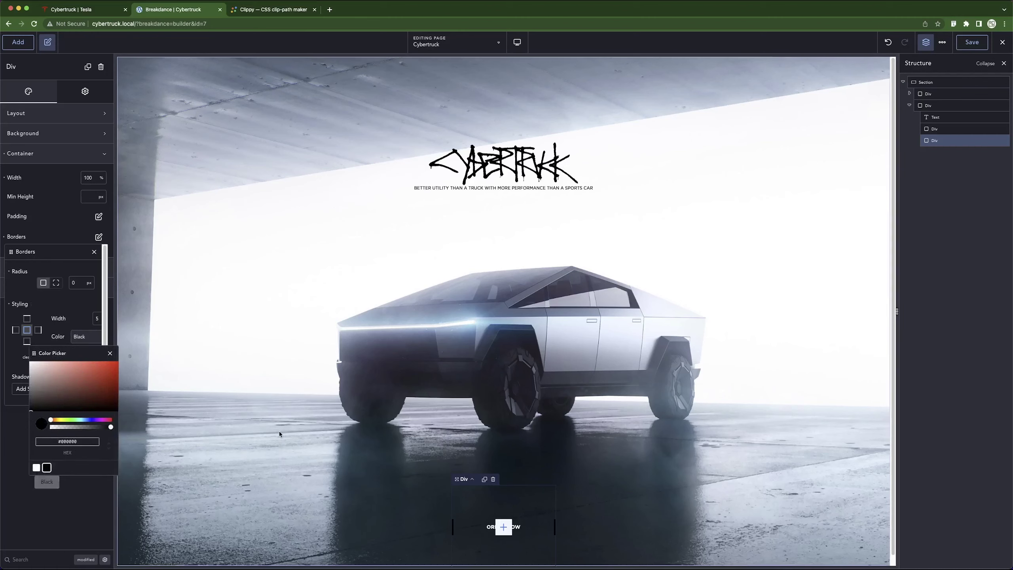
pyautogui.click(936, 141)
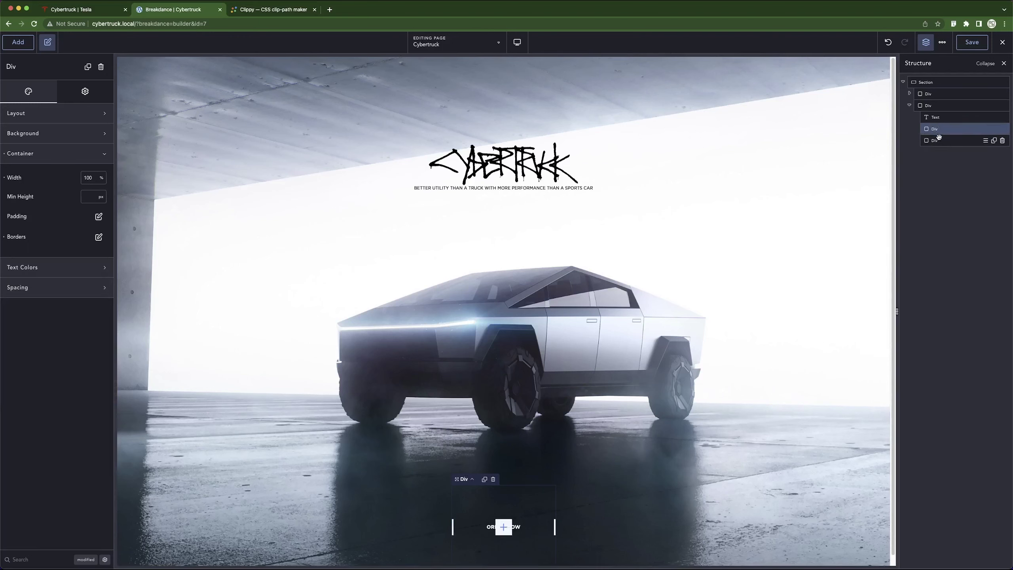
pyautogui.click(973, 44)
# Close the developer tools on Tesla's Cybertruck page and examine the ORDER NOW button's hover effect.
pyautogui.click(99, 15)
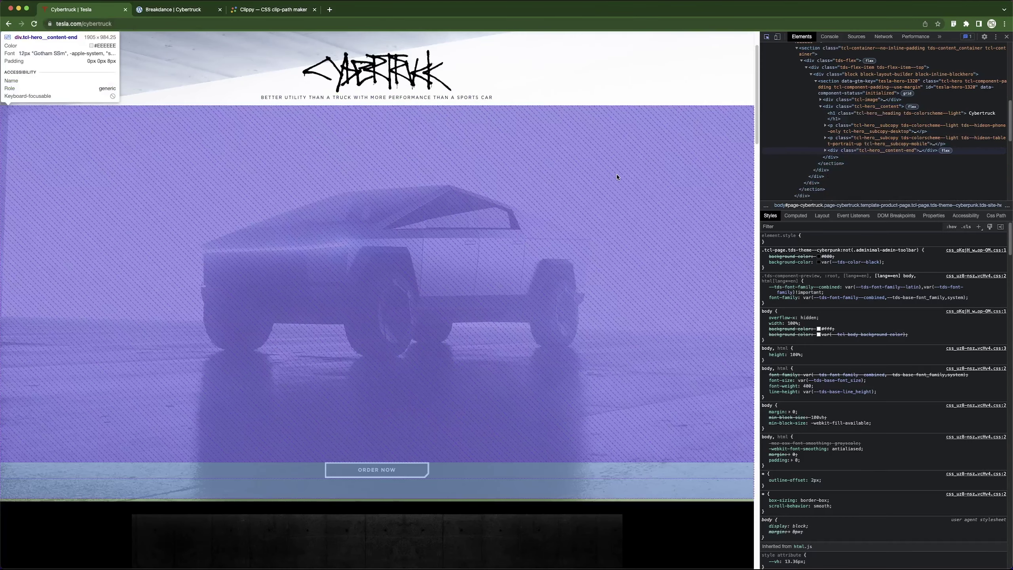
pyautogui.press('super+alt+i')
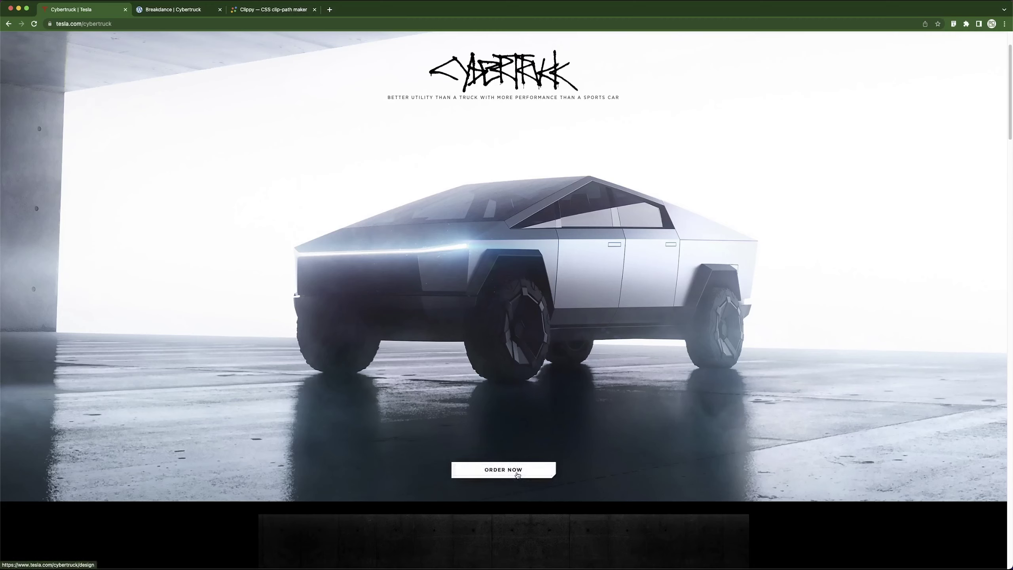
pyautogui.click(173, 9)
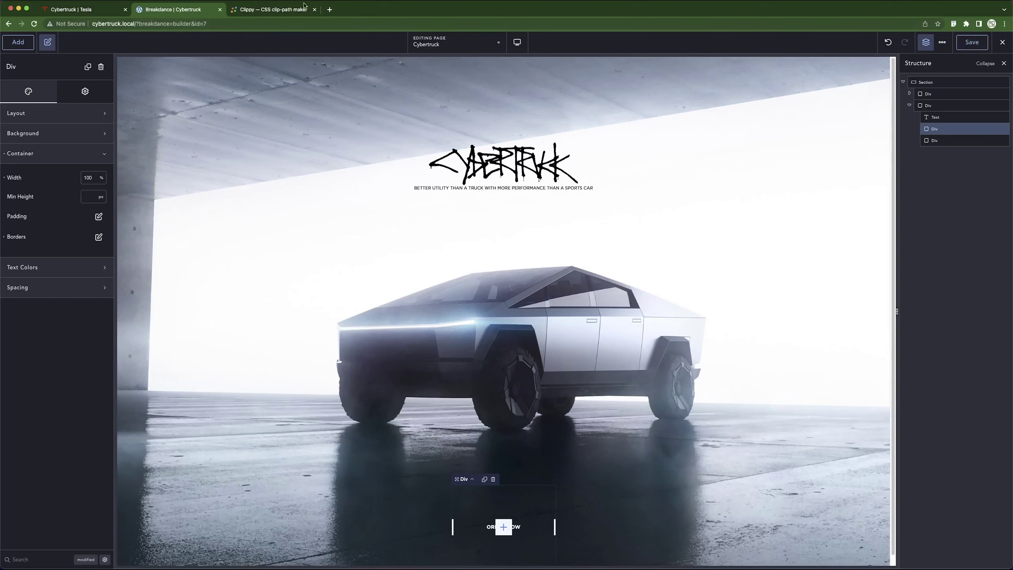
# Open the Cybertruck page's frontend in a new tab and check how the ORDER NOW button renders.
pyautogui.click(1001, 52)
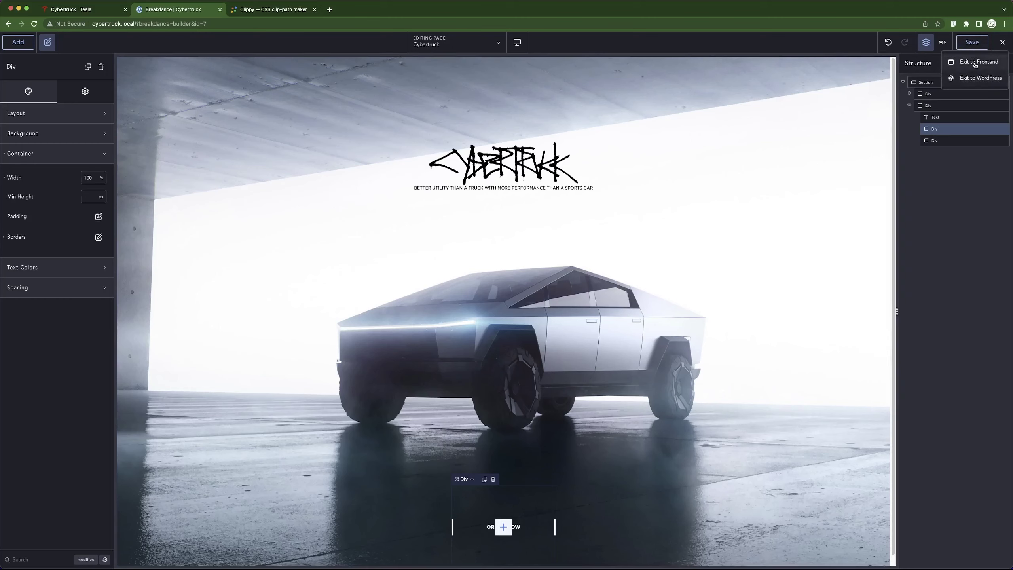
pyautogui.keyDown('super'); pyautogui.click(976, 62); pyautogui.keyUp('super')
pyautogui.click(293, 17)
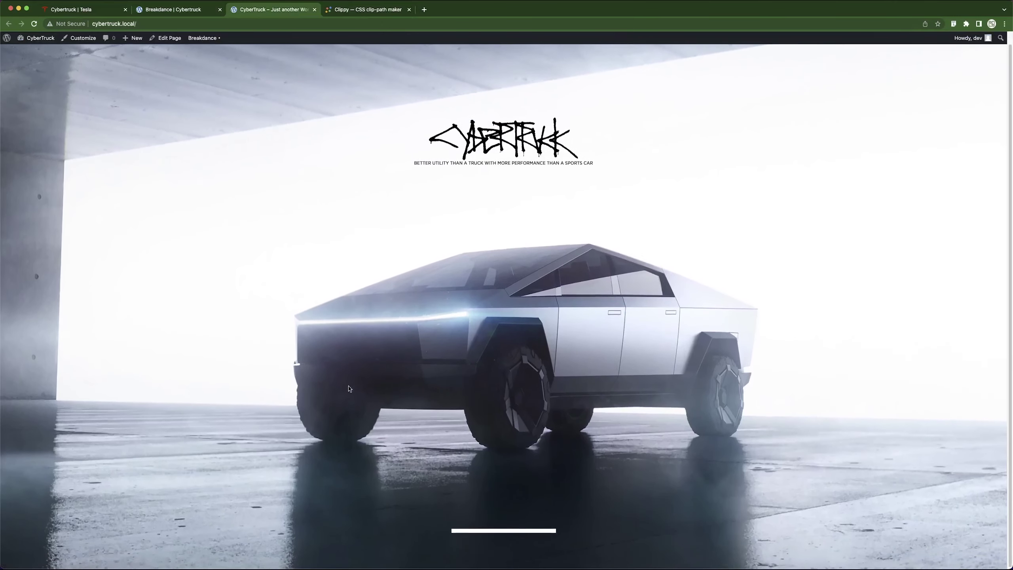
pyautogui.click(172, 9)
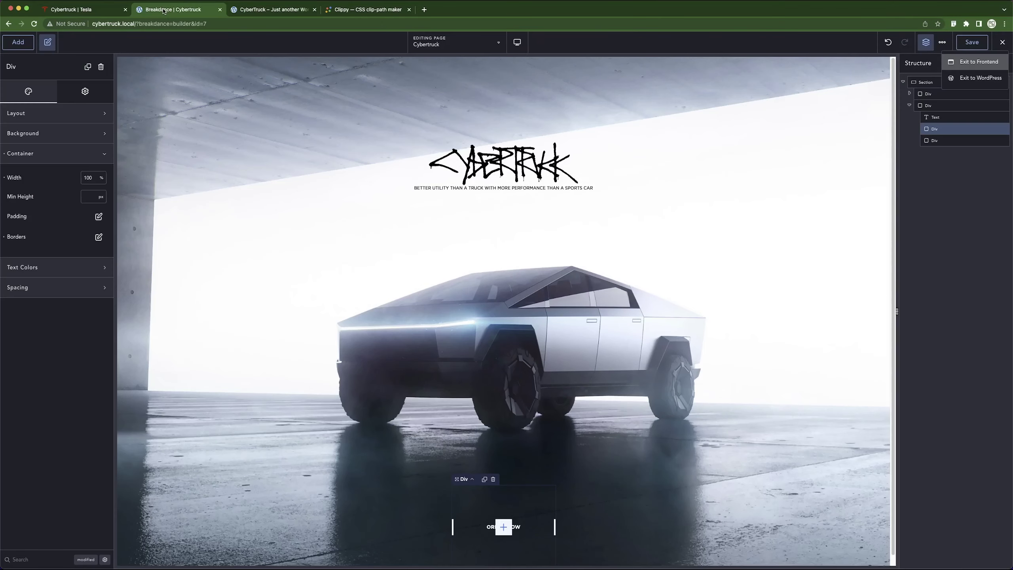
# Compare the ORDER NOW button on the published frontend with the one on Tesla's page.
pyautogui.click(941, 116)
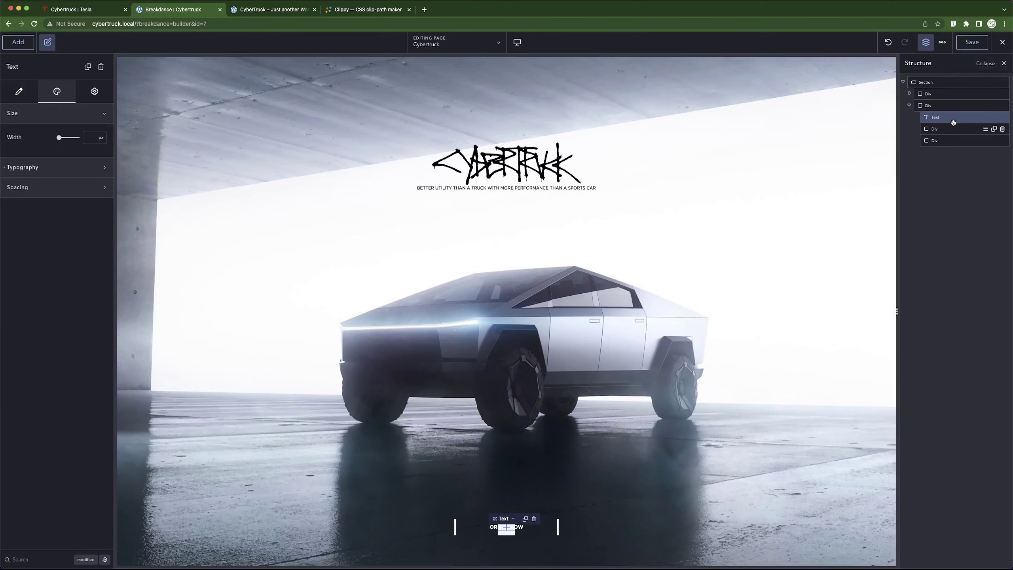
pyautogui.click(256, 5)
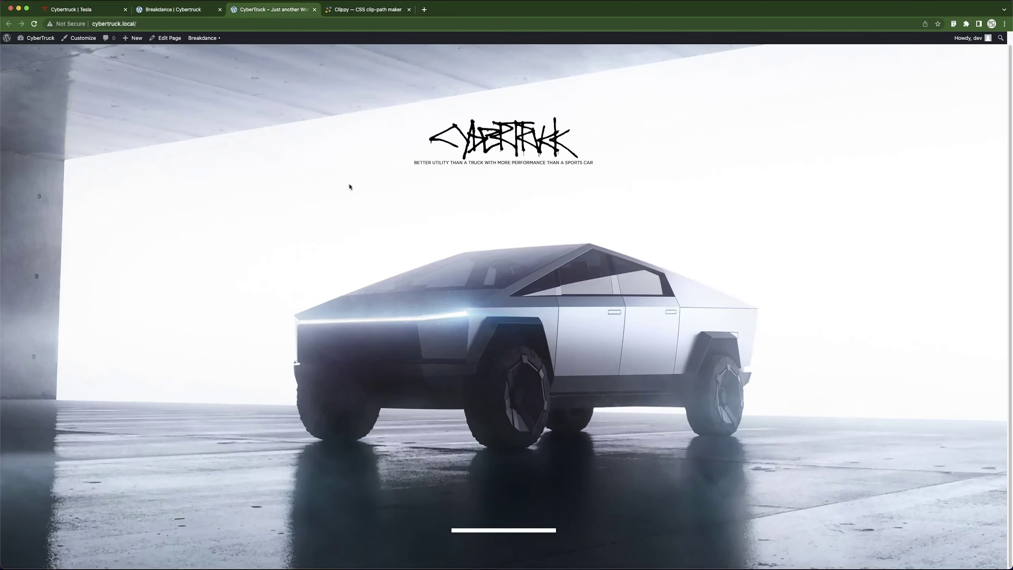
pyautogui.press('super+1')
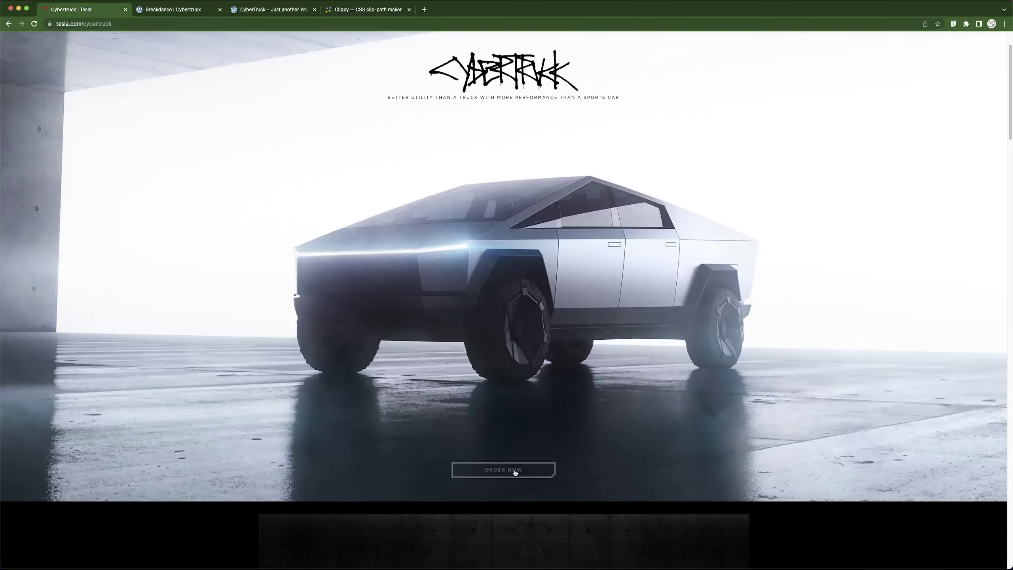
# In Breakdance, set the ORDER NOW text's wrapper Z-Index to 5 and save the page.
pyautogui.click(164, 9)
pyautogui.click(952, 118)
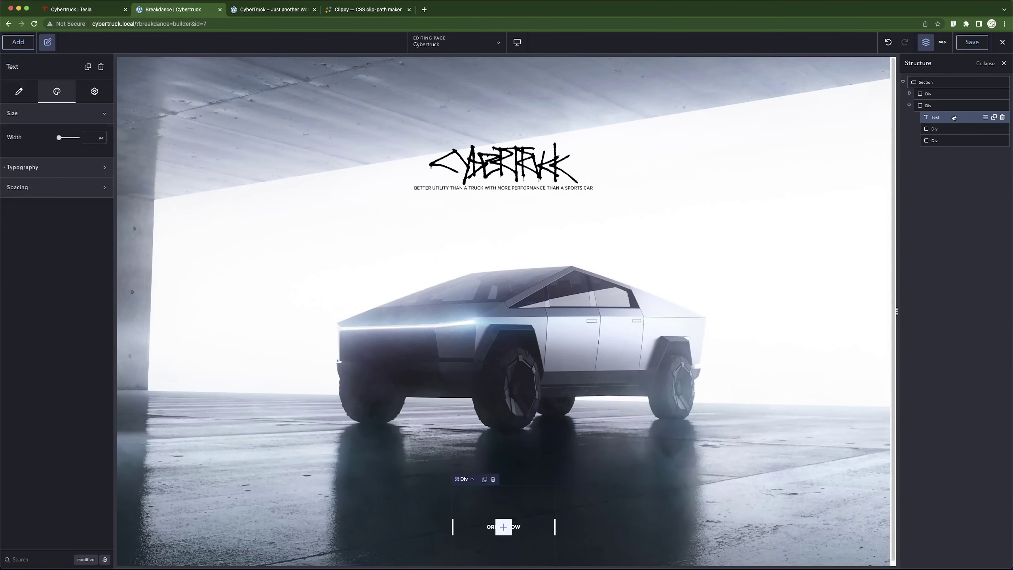
pyautogui.click(55, 561)
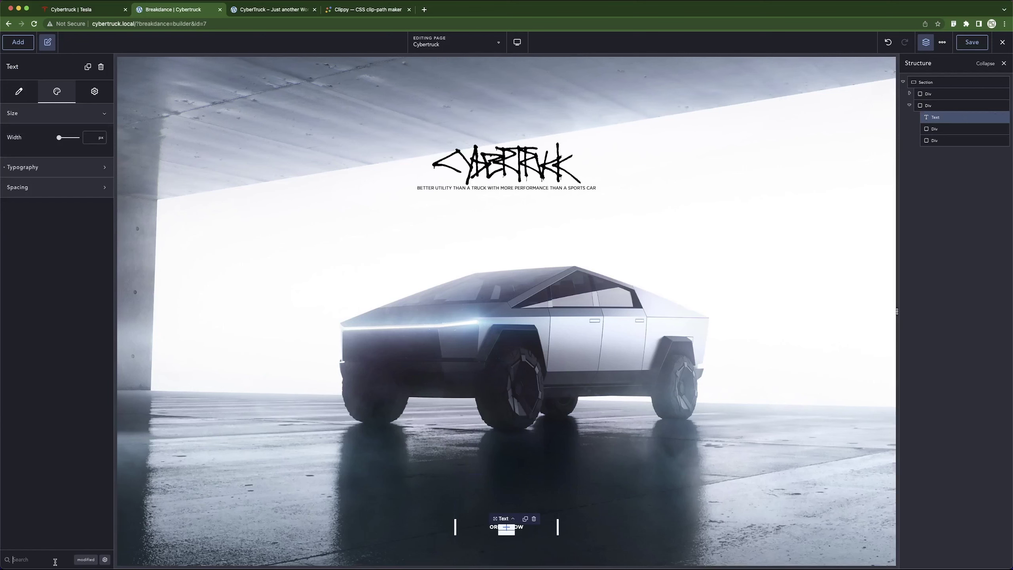
pyautogui.write('index')
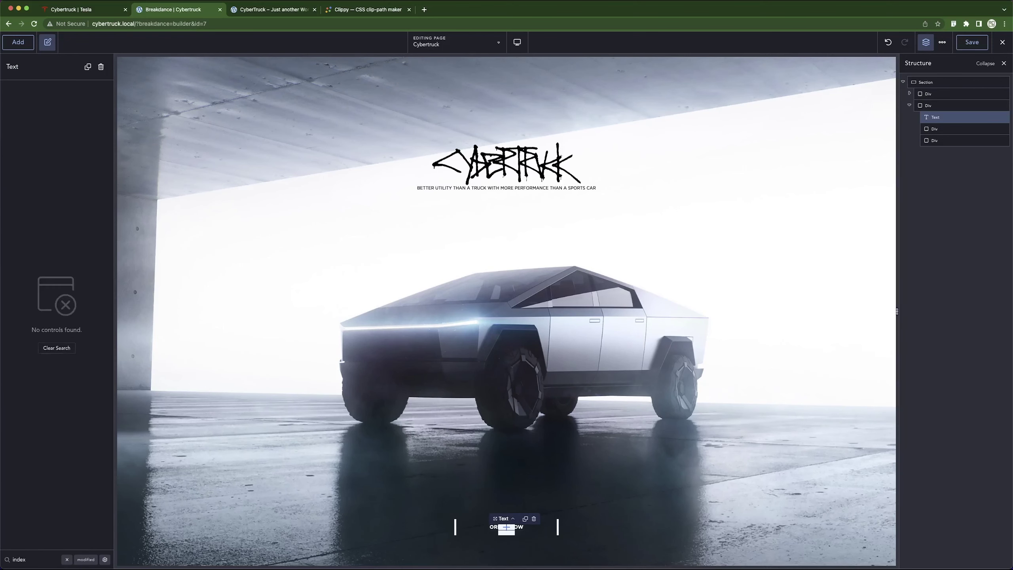
pyautogui.click(105, 559)
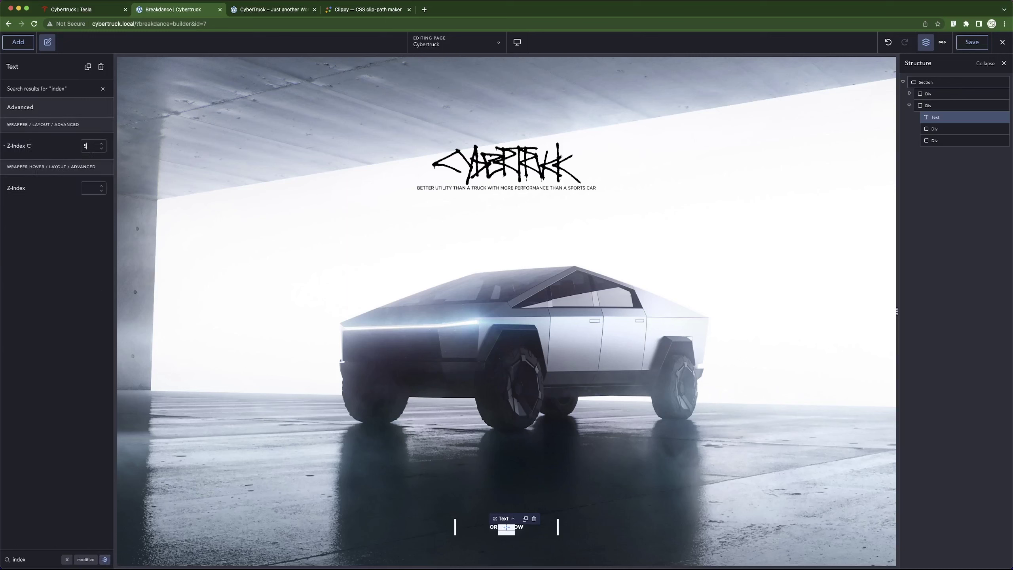
pyautogui.click(965, 43)
# Review the container and layout settings of the outer Div wrapping the ORDER NOW button.
pyautogui.click(941, 106)
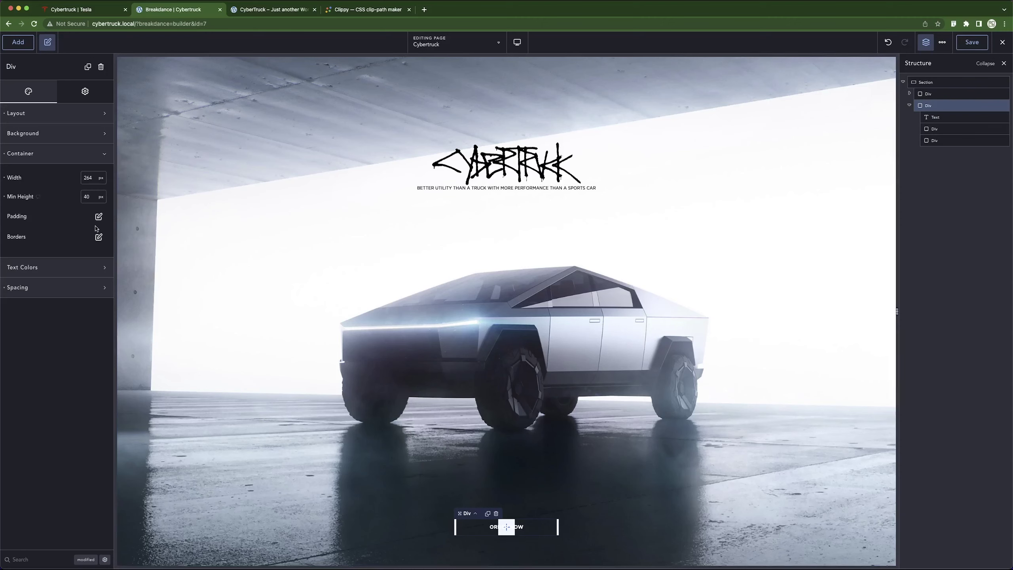
pyautogui.click(49, 160)
pyautogui.click(51, 115)
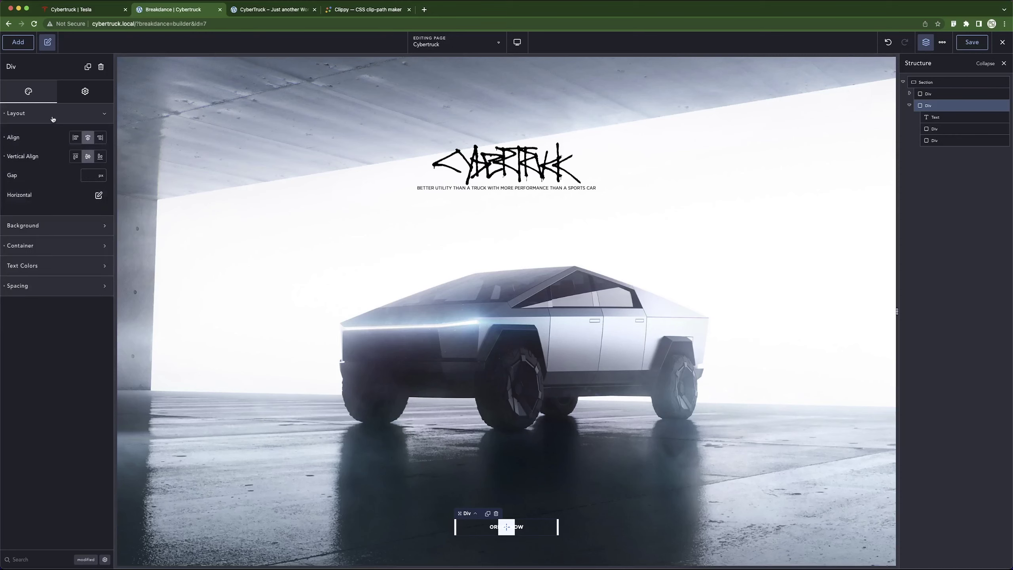
pyautogui.click(56, 120)
pyautogui.click(58, 120)
# Set the absolute wrapper position of the first Div nested in the ORDER NOW button to Top 0 px and Bottom 0 px.
pyautogui.click(947, 129)
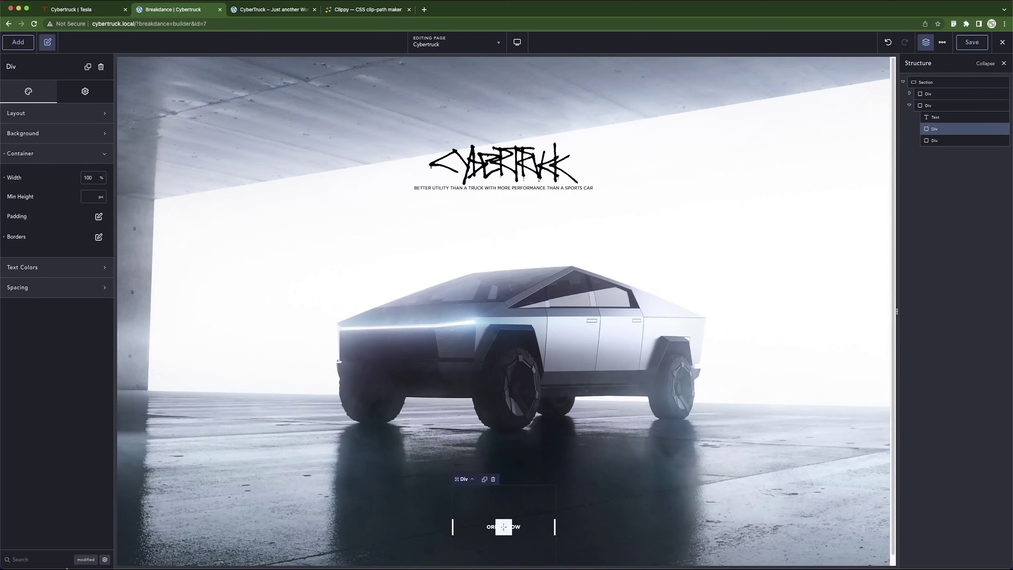
pyautogui.click(34, 559)
pyautogui.write('position')
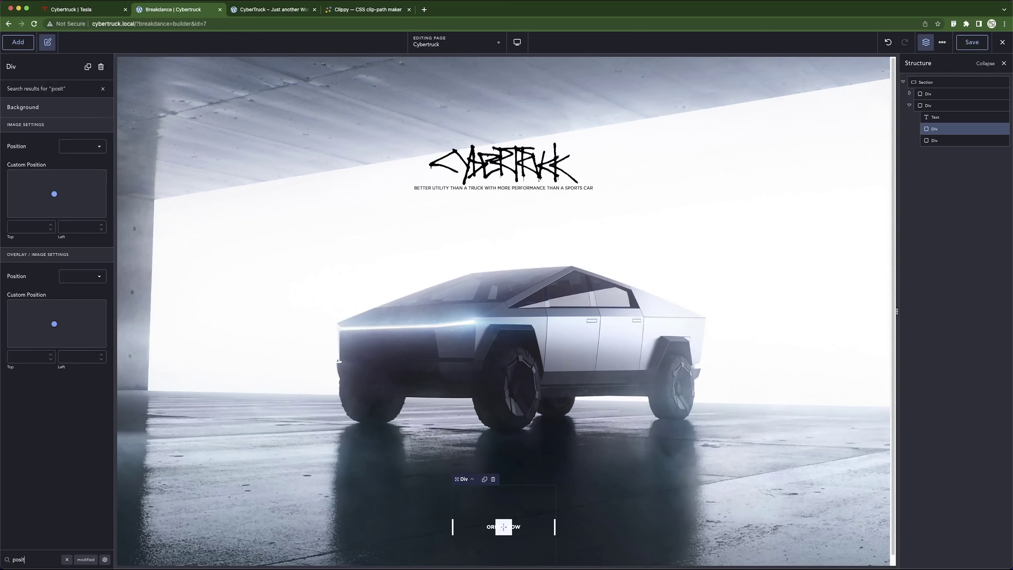
pyautogui.click(105, 559)
pyautogui.click(83, 174)
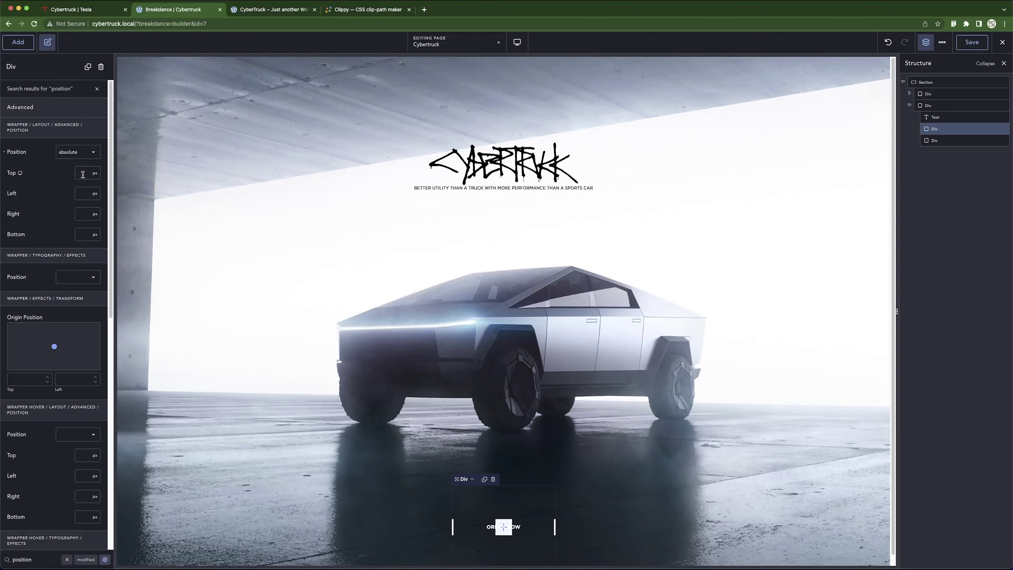
pyautogui.write('0')
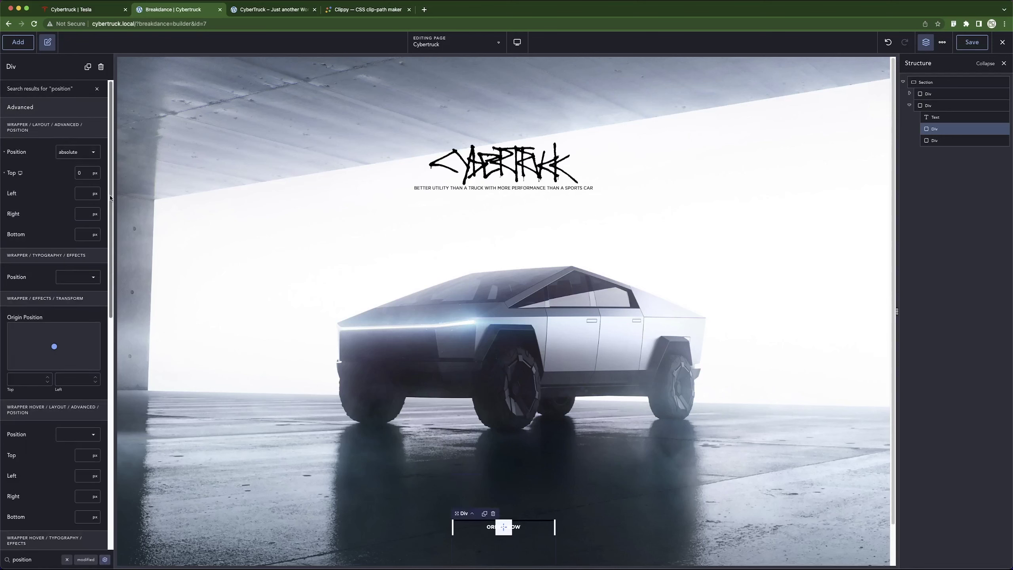
pyautogui.click(82, 233)
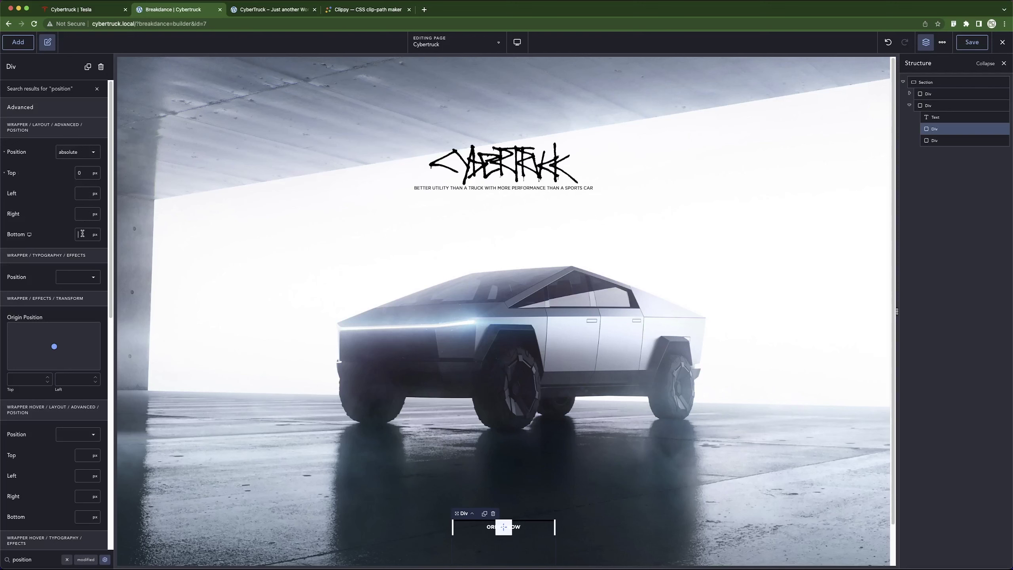
pyautogui.write('0')
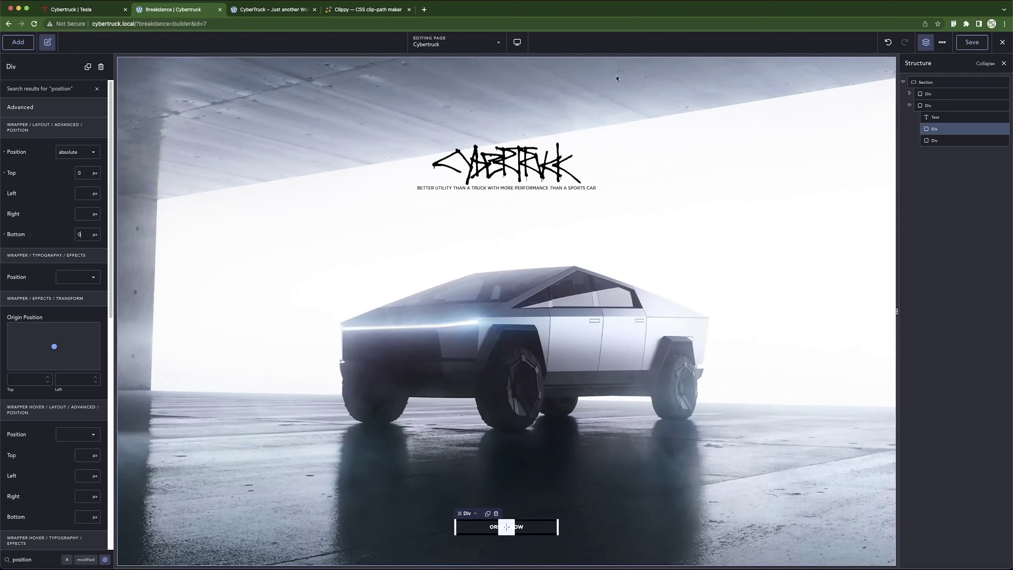
# Give the second nested Div of the ORDER NOW button the wrapper position values Top 0 px and Bottom 0 px.
pyautogui.click(953, 140)
pyautogui.click(49, 563)
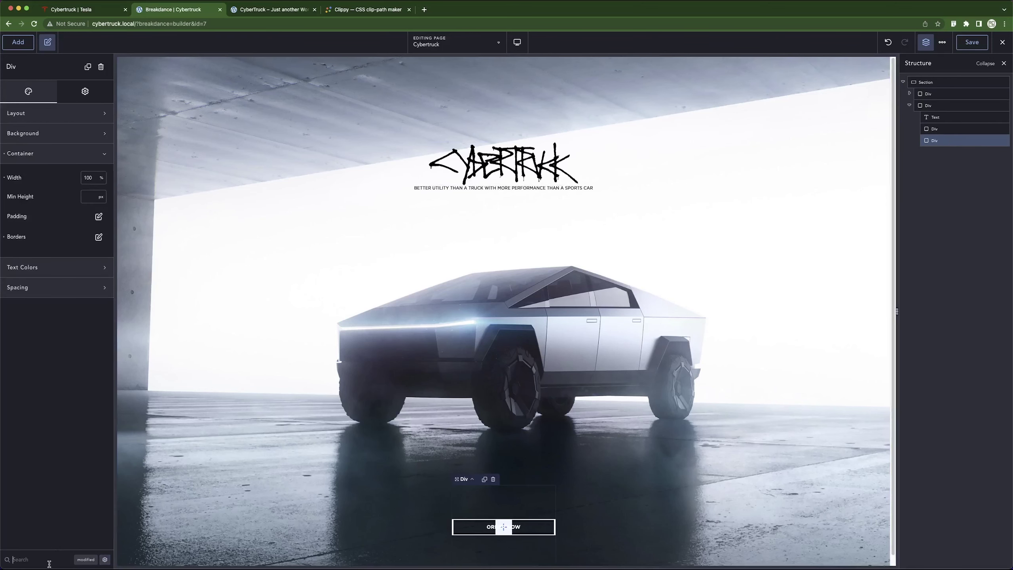
pyautogui.write('posi')
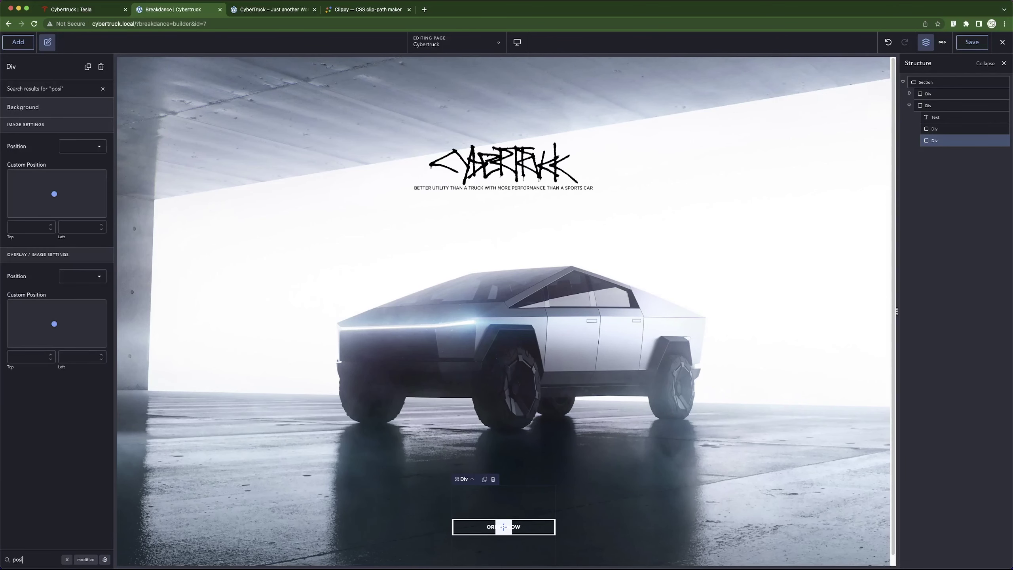
pyautogui.write('tion')
pyautogui.click(105, 560)
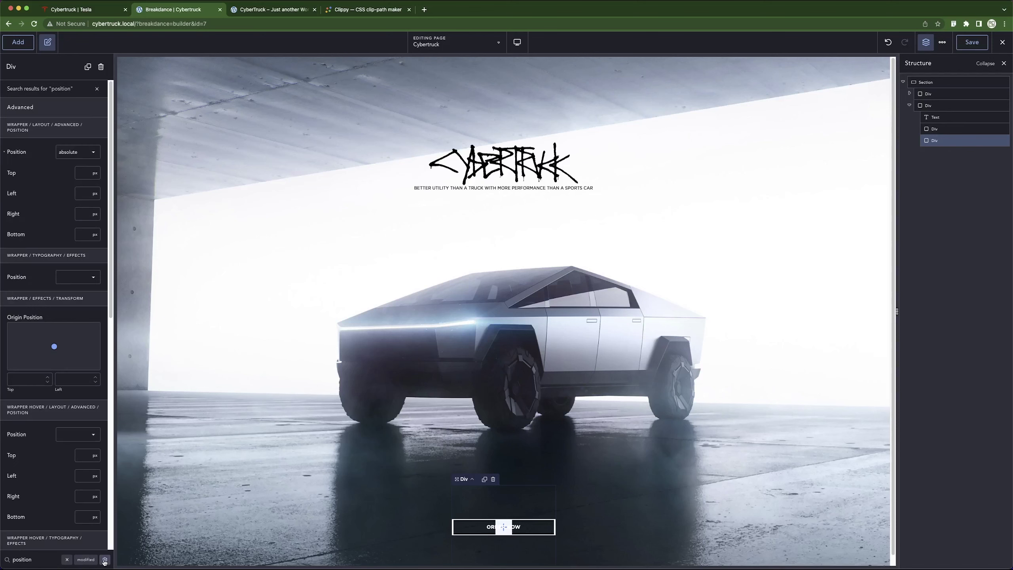
pyautogui.click(88, 173)
pyautogui.write('0')
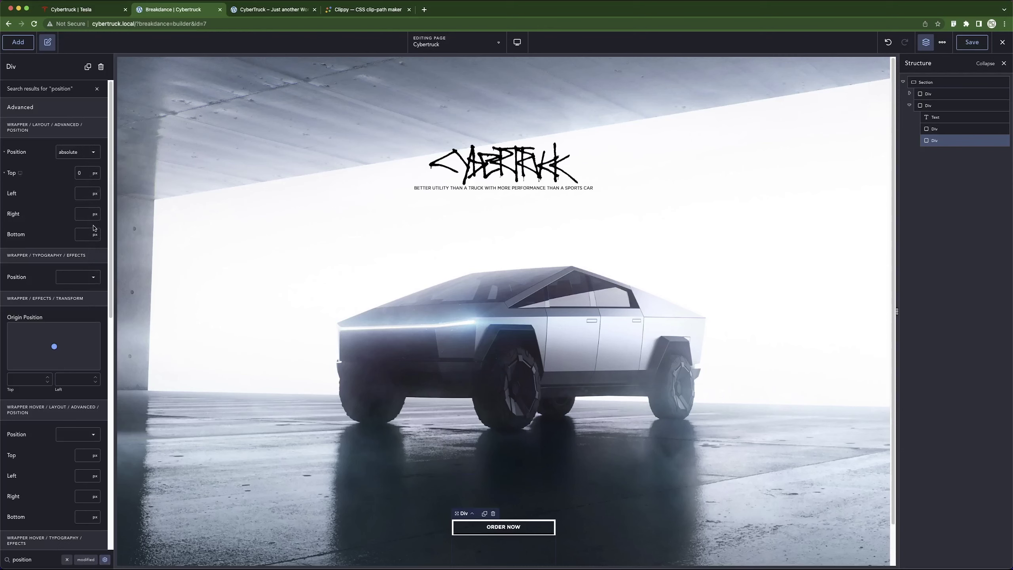
pyautogui.click(84, 234)
pyautogui.write('0')
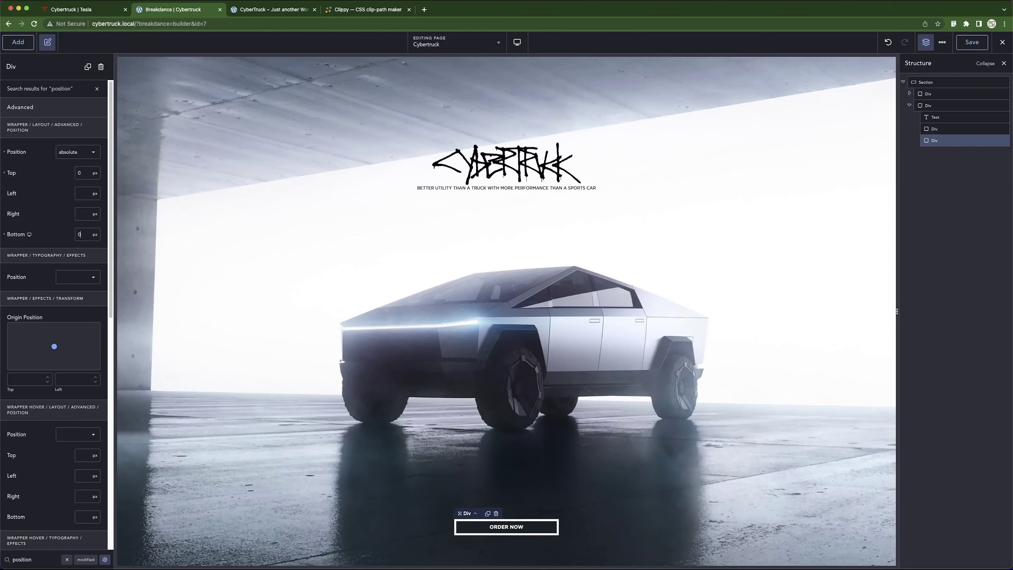
# Save the page, check the ORDER NOW button on the frontend, and return to the Breakdance builder.
pyautogui.click(977, 43)
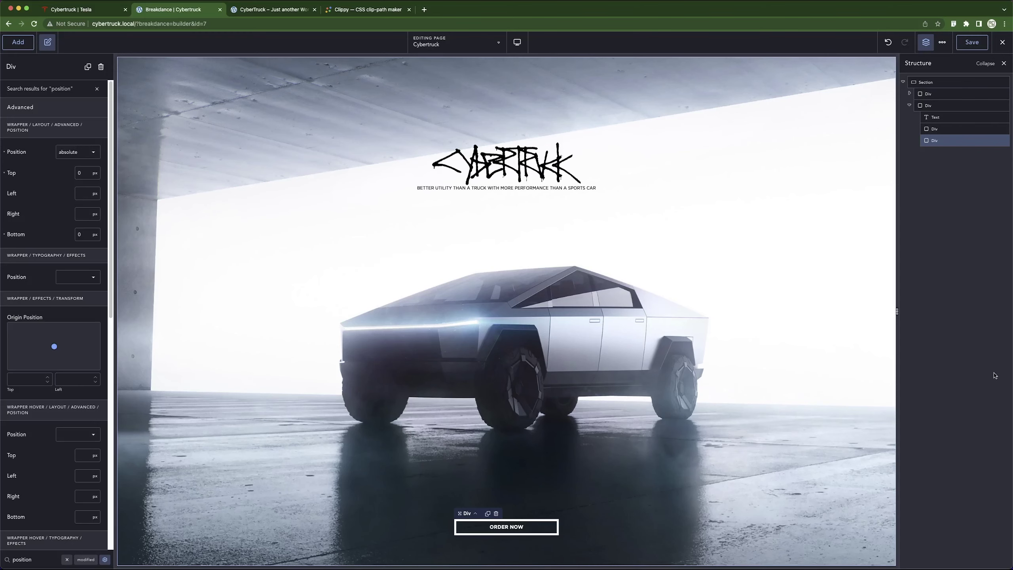
pyautogui.click(263, 9)
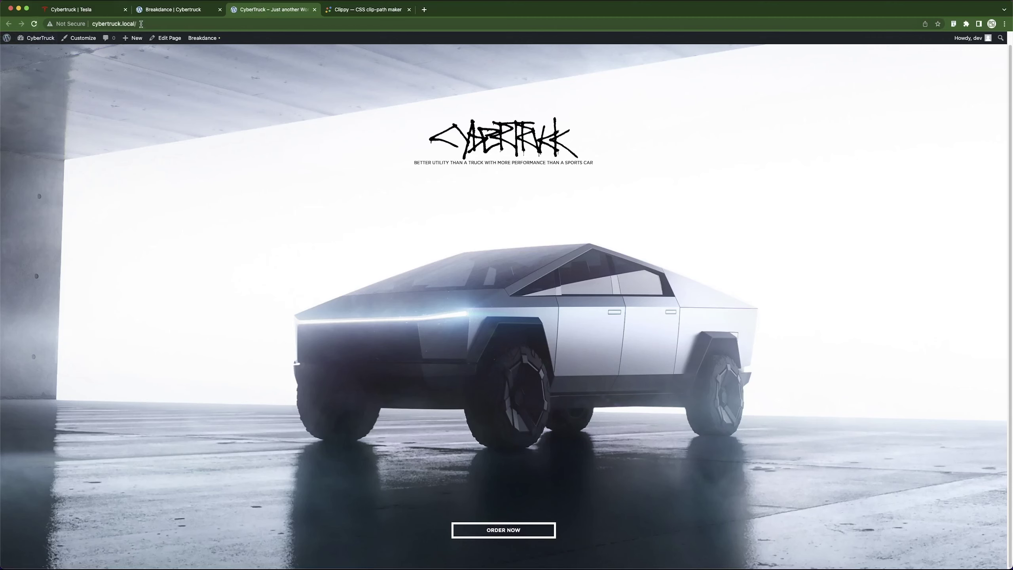
pyautogui.click(173, 9)
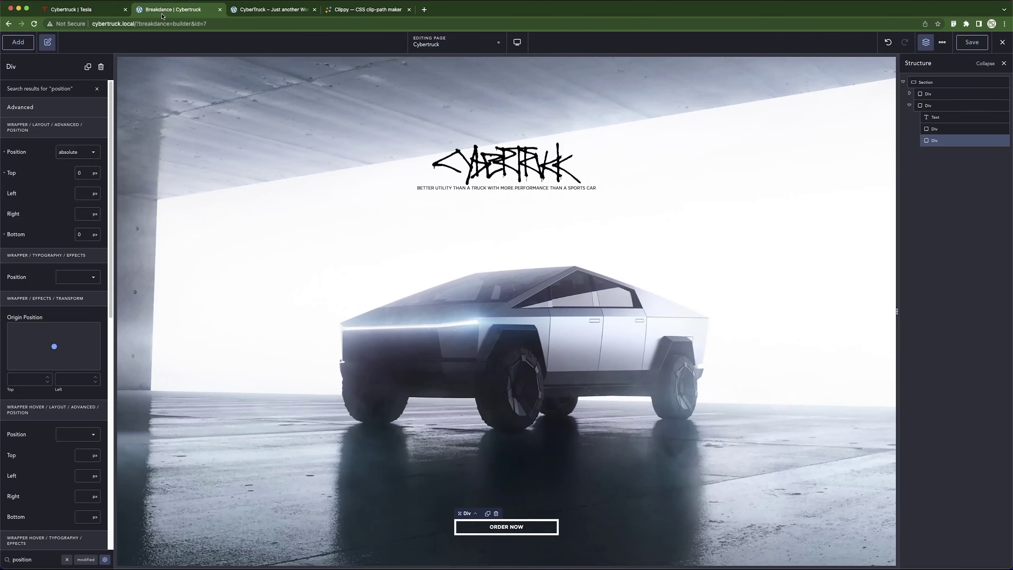
pyautogui.click(931, 130)
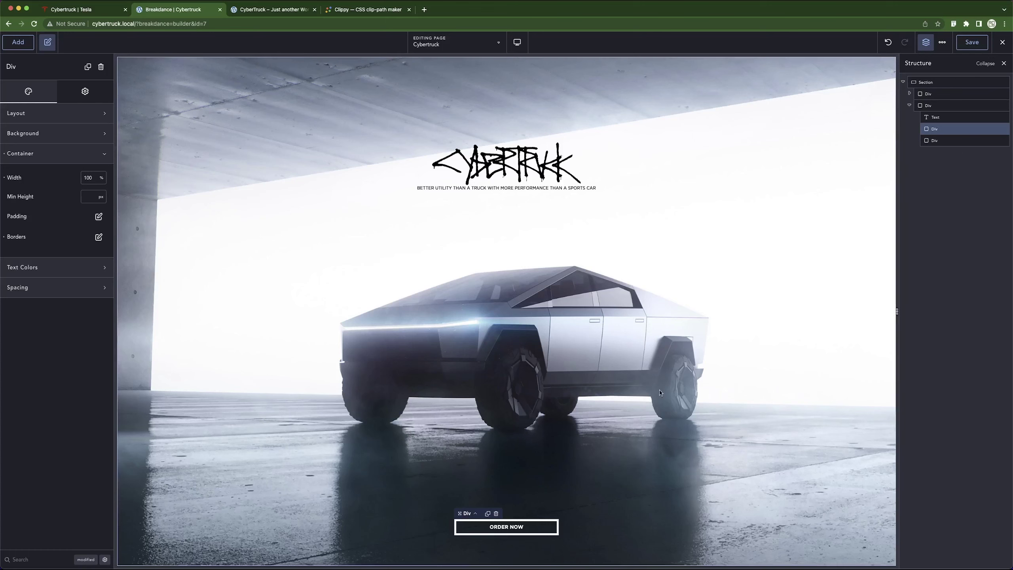
pyautogui.click(938, 105)
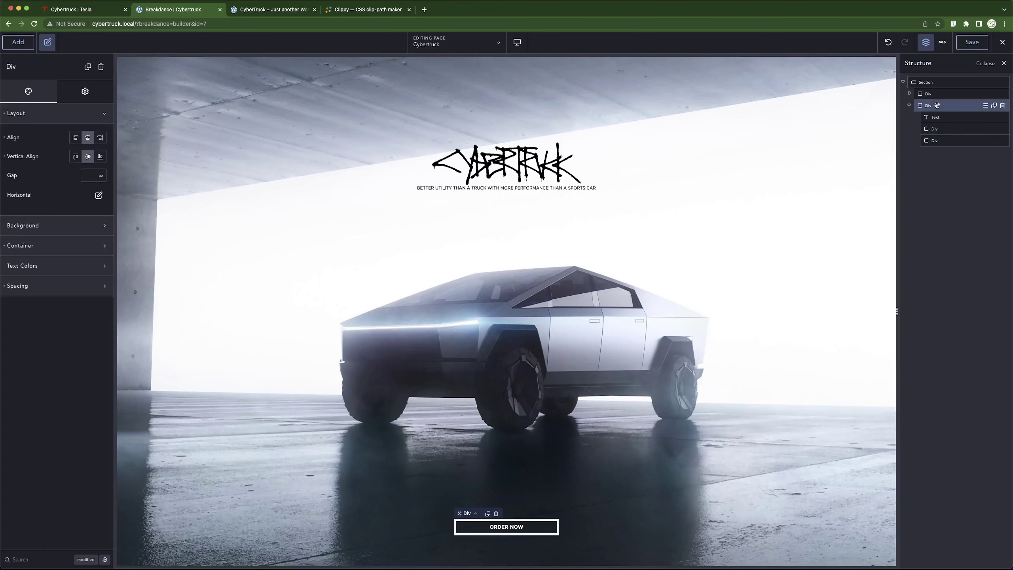
pyautogui.click(949, 128)
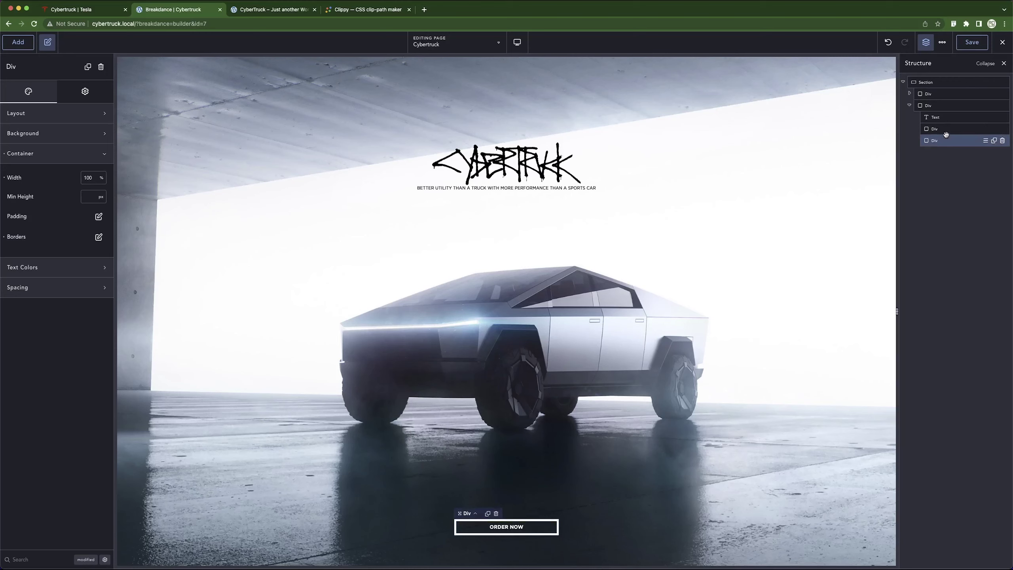
pyautogui.click(947, 144)
# Add custom CSS to the first nested Div: a clip-path polygon outlining a 4px frame with the bottom-right corner cut by 10px.
pyautogui.click(946, 130)
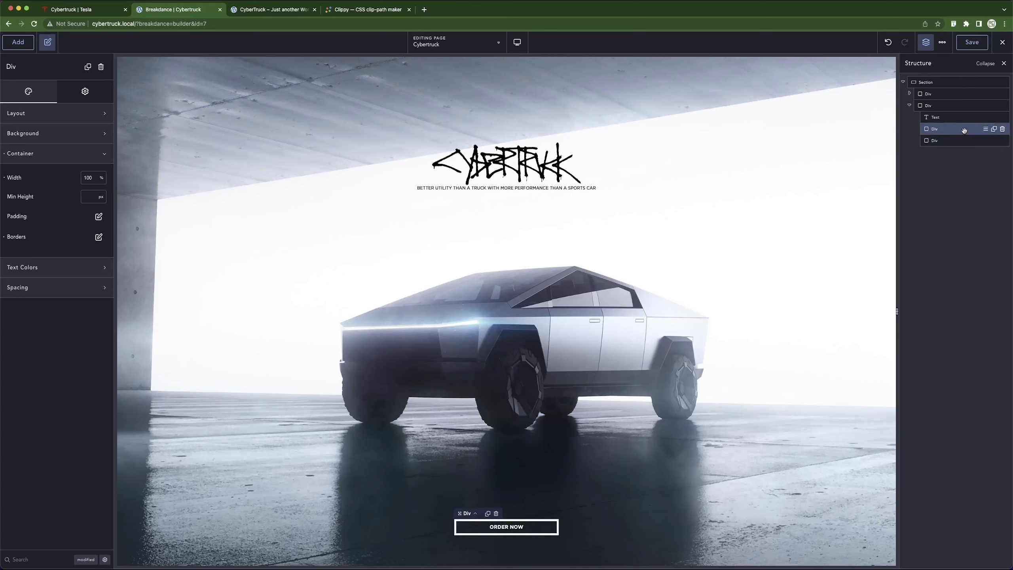
pyautogui.click(85, 91)
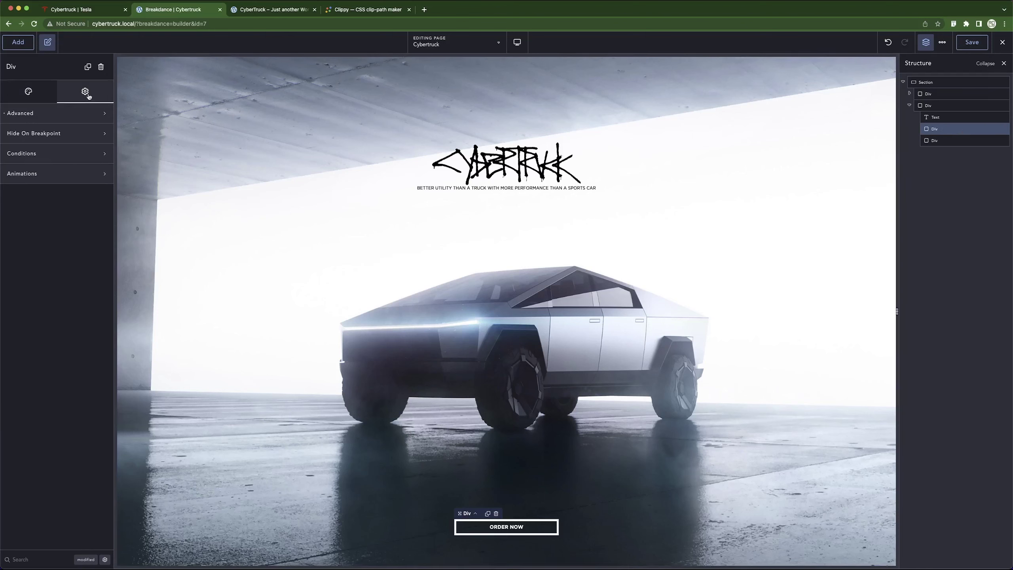
pyautogui.click(68, 115)
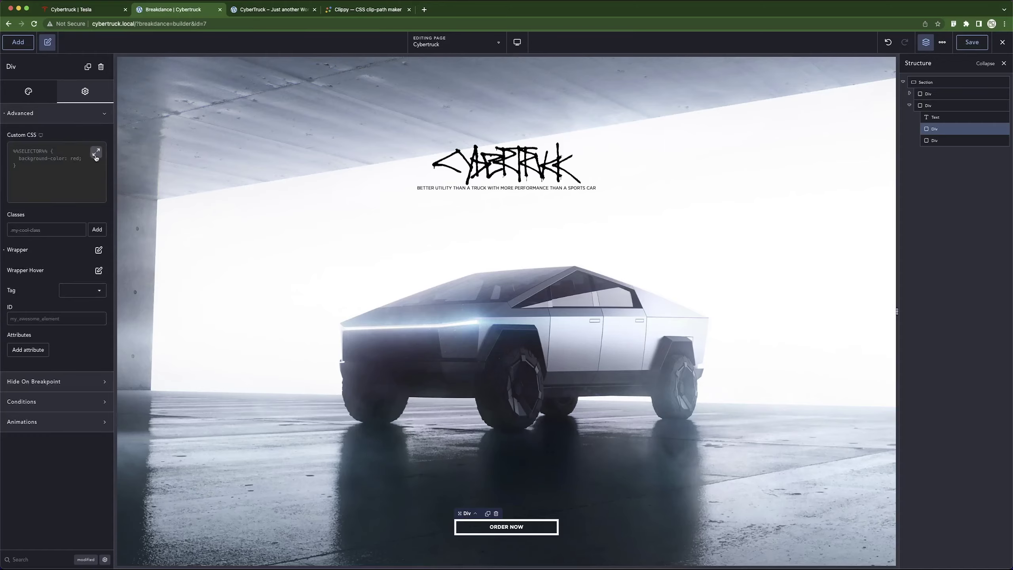
pyautogui.click(96, 151)
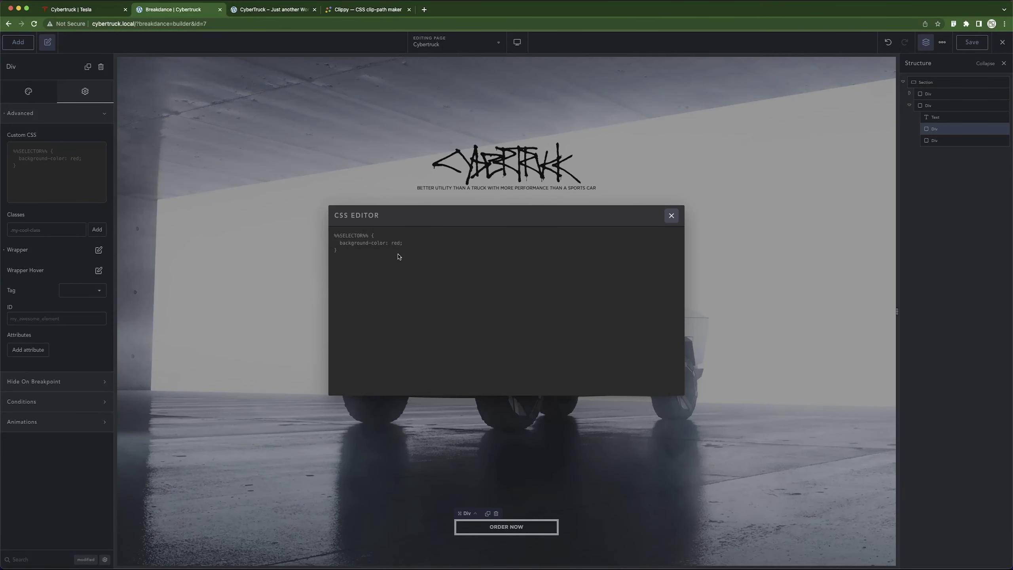
pyautogui.press('super+a')
pyautogui.write('%%SELECTOR%% {  clip-path:    polygon(      0 0,      100% 0,      100% calc(100% - 10px),      calc(100% - 10px) 100%,      0 100%,      0 4px,      4px 4px,      4px calc(100% - 4px),      calc(100% - 12px) calc(100% - 4px),      calc(100% - 4px) calc(100% - 12px),      calc(100% - 4px) 4px,0 4px) }')
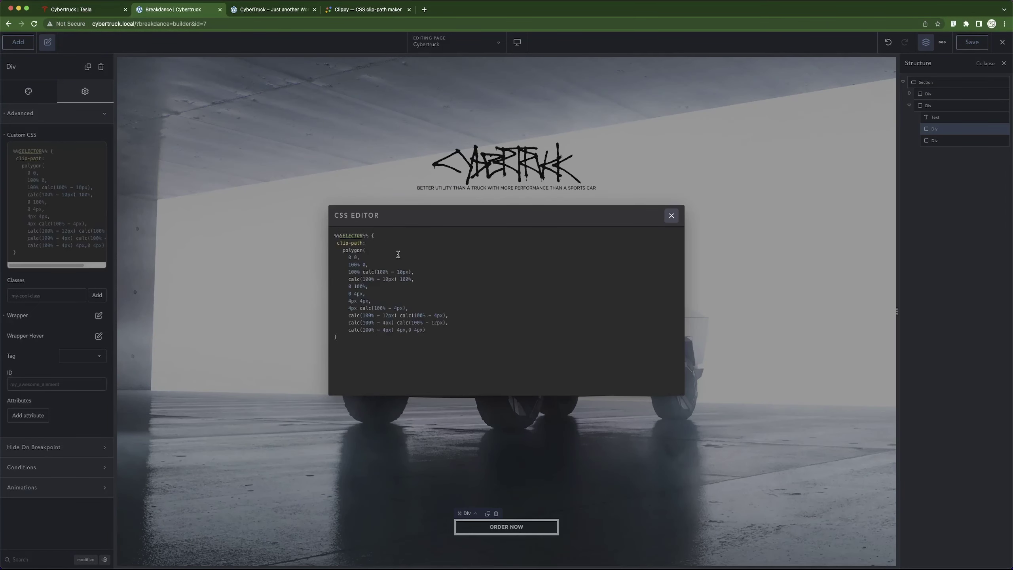
pyautogui.click(671, 215)
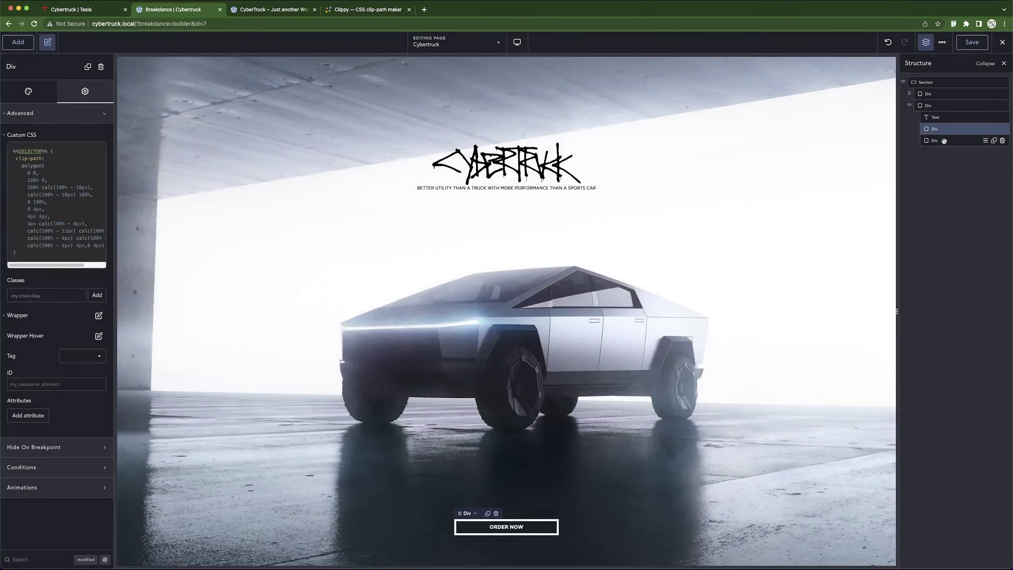
# Add the same 4px-frame clip-path polygon as custom CSS to the second nested Div and save the page.
pyautogui.click(951, 140)
pyautogui.click(98, 94)
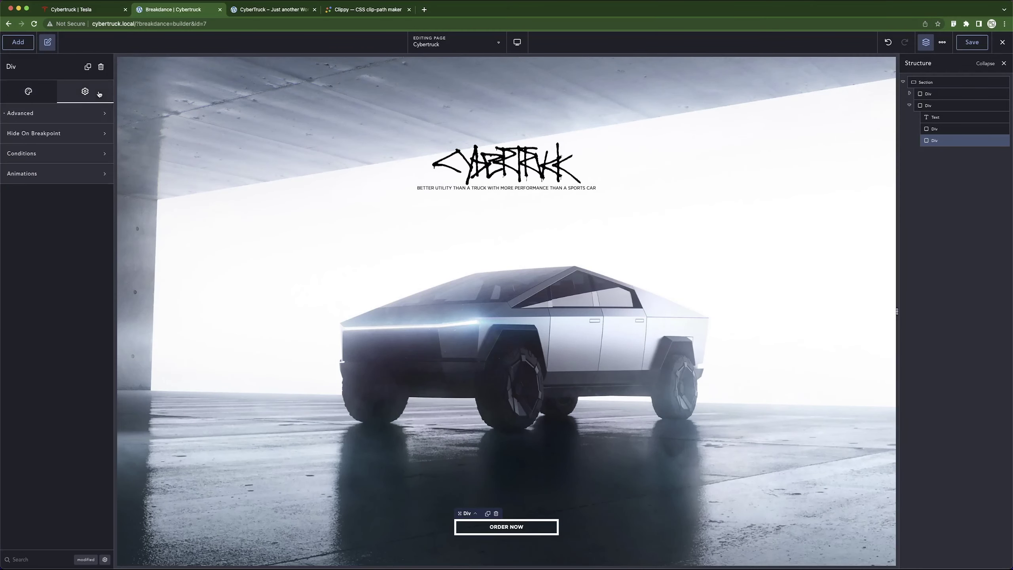
pyautogui.click(50, 119)
pyautogui.click(96, 152)
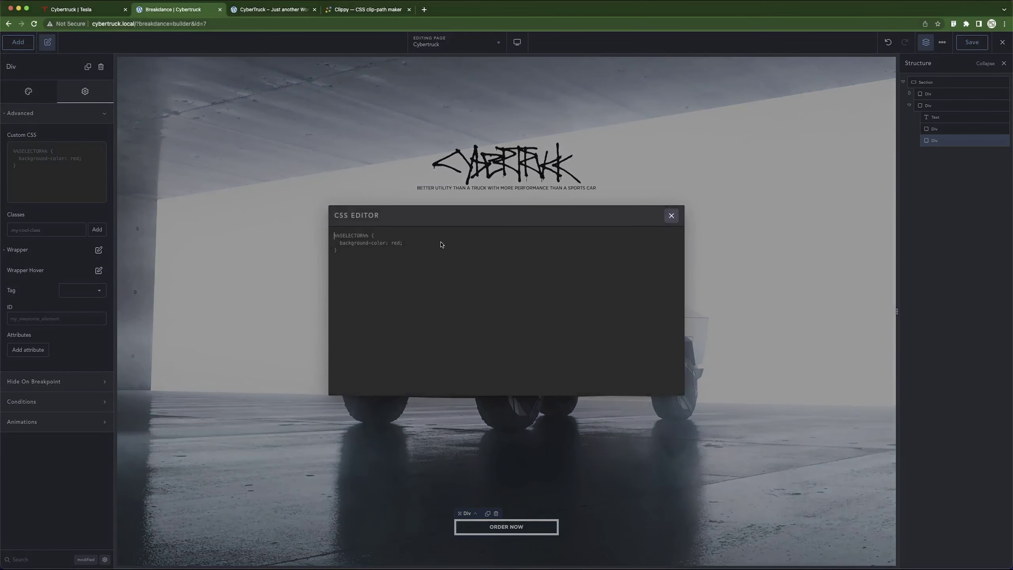
pyautogui.press('super+a')
pyautogui.write('%%SELECTOR%% {  clip-path:    polygon(      0 0,      100% 0,      100% calc(100% - 10px),      calc(100% - 10px) 100%,      0 100%,      0 4px,      4px 4px,      4px calc(100% - 4px),      calc(100% - 12px) calc(100% - 4px),      calc(100% - 4px) calc(100% - 12px),      calc(100% - 4px) 4px,0 4px) }')
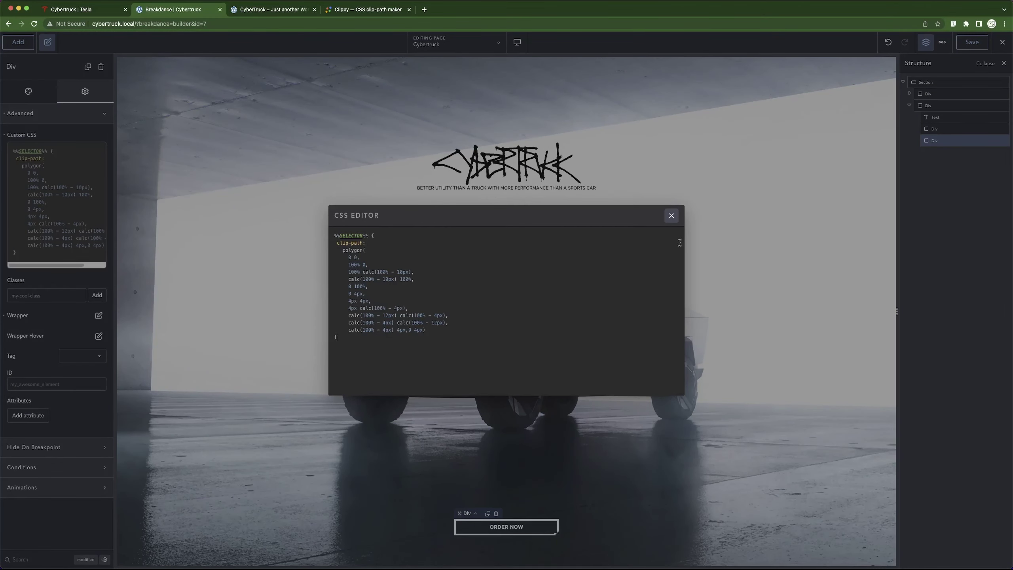
pyautogui.click(672, 216)
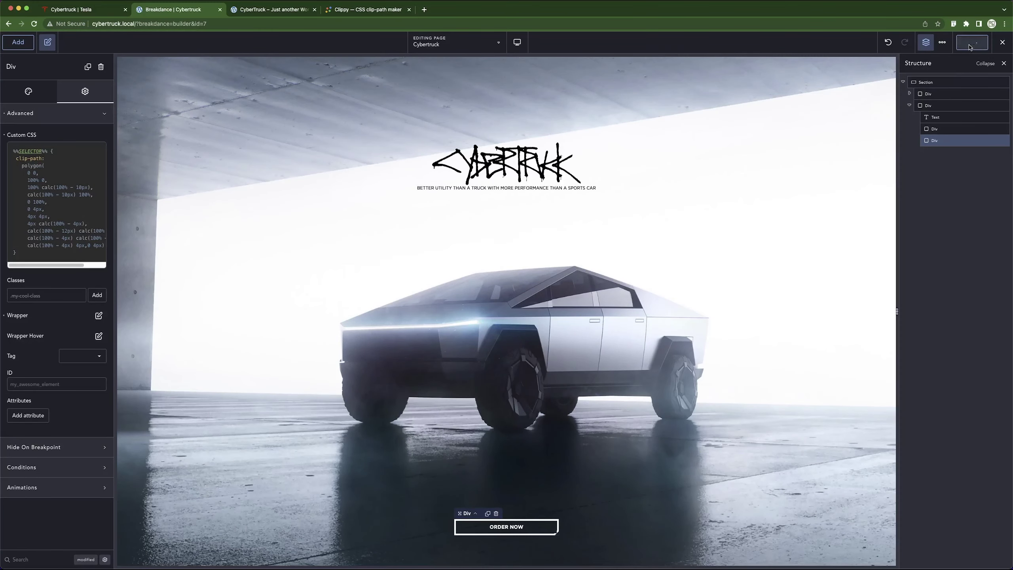
# Check the ORDER NOW button's clipped corner on the frontend and return to the builder.
pyautogui.click(275, 9)
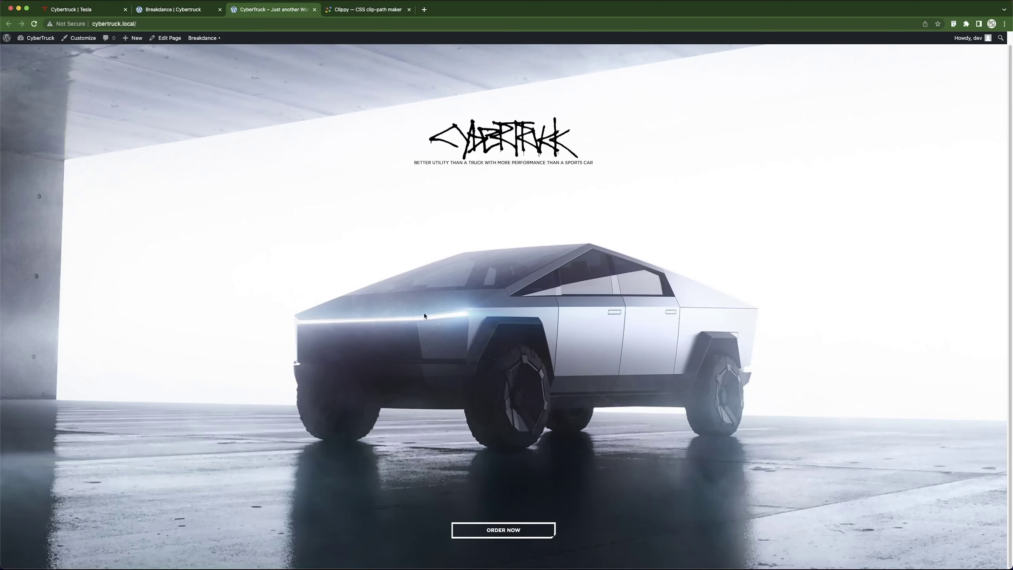
pyautogui.click(187, 9)
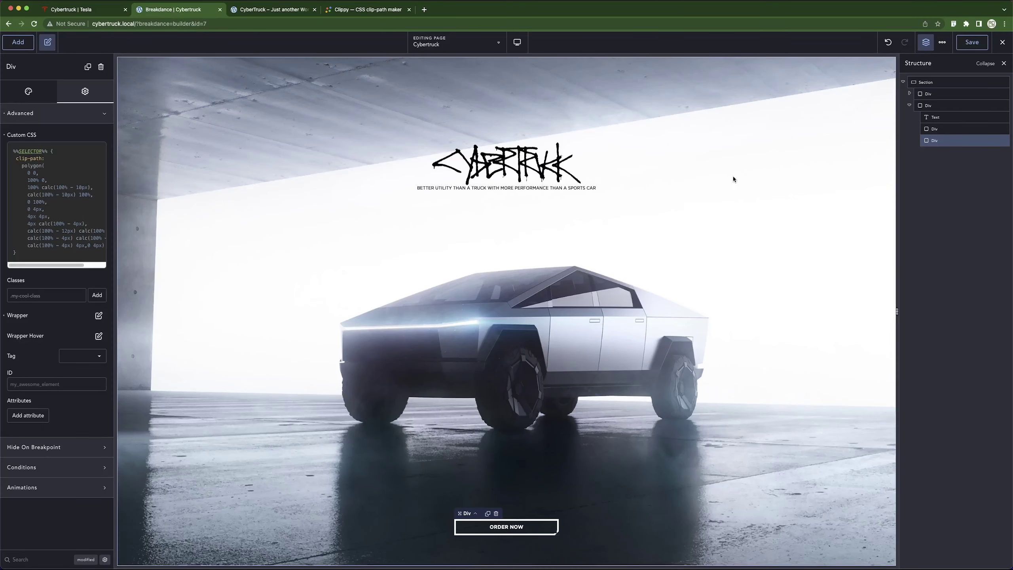
# Clear the border settings of both nested Divs inside the ORDER NOW button.
pyautogui.click(944, 132)
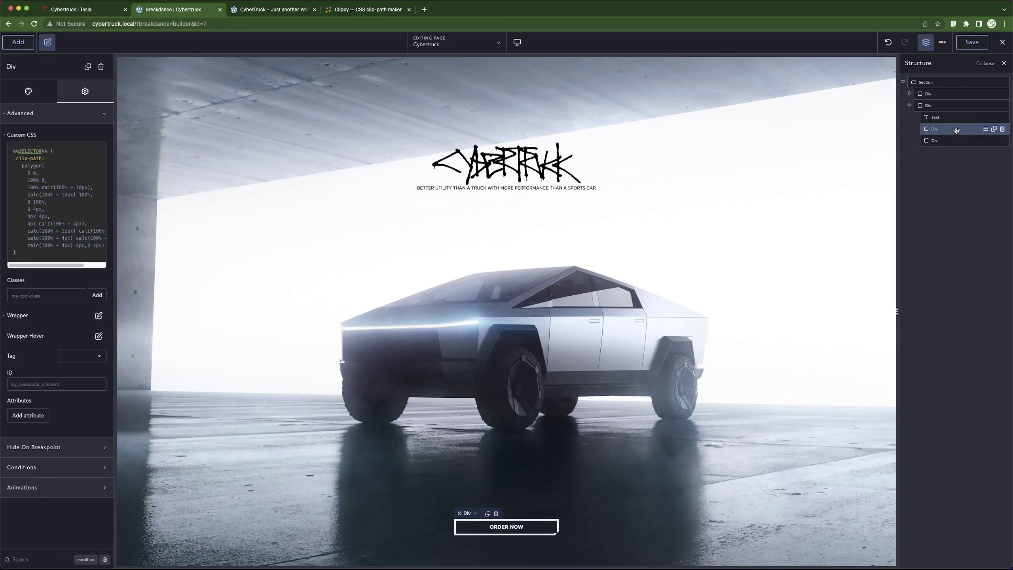
pyautogui.click(22, 98)
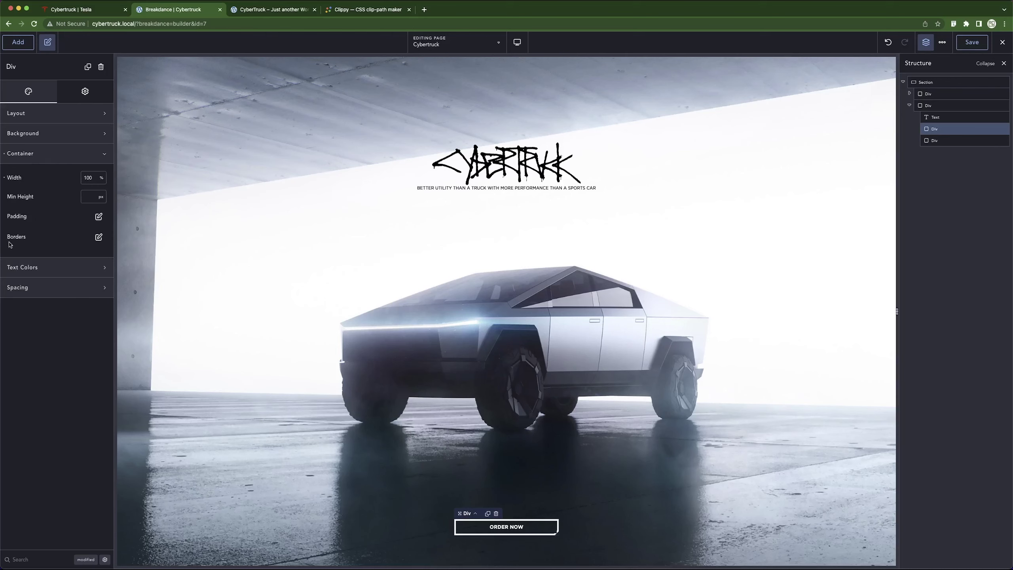
pyautogui.click(919, 143)
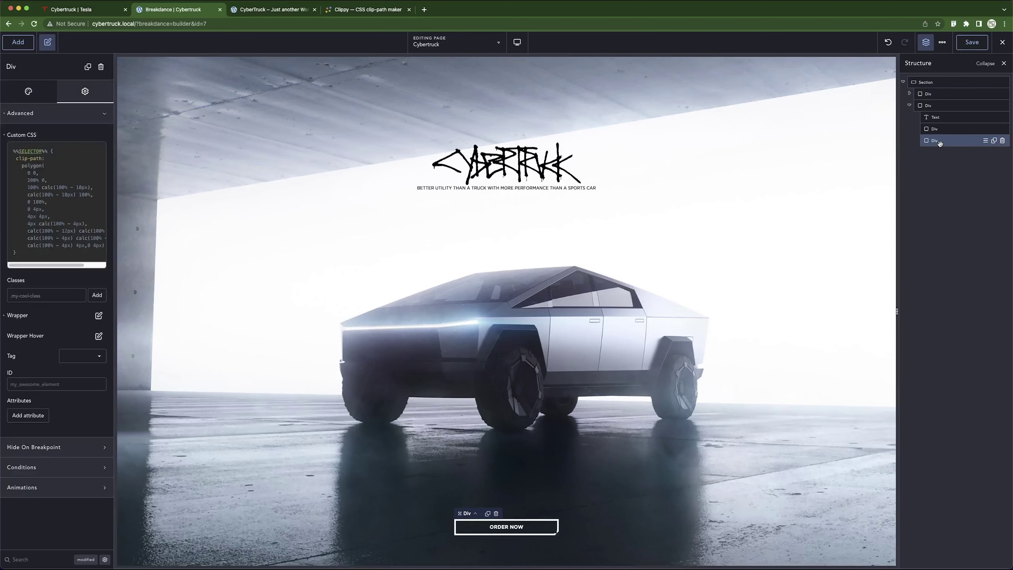
pyautogui.click(18, 91)
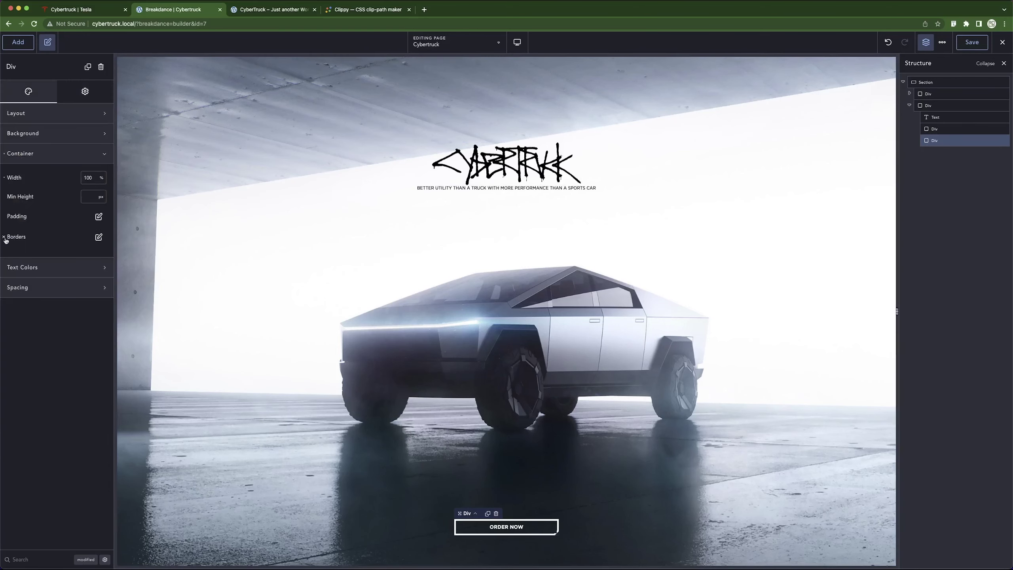
pyautogui.click(943, 129)
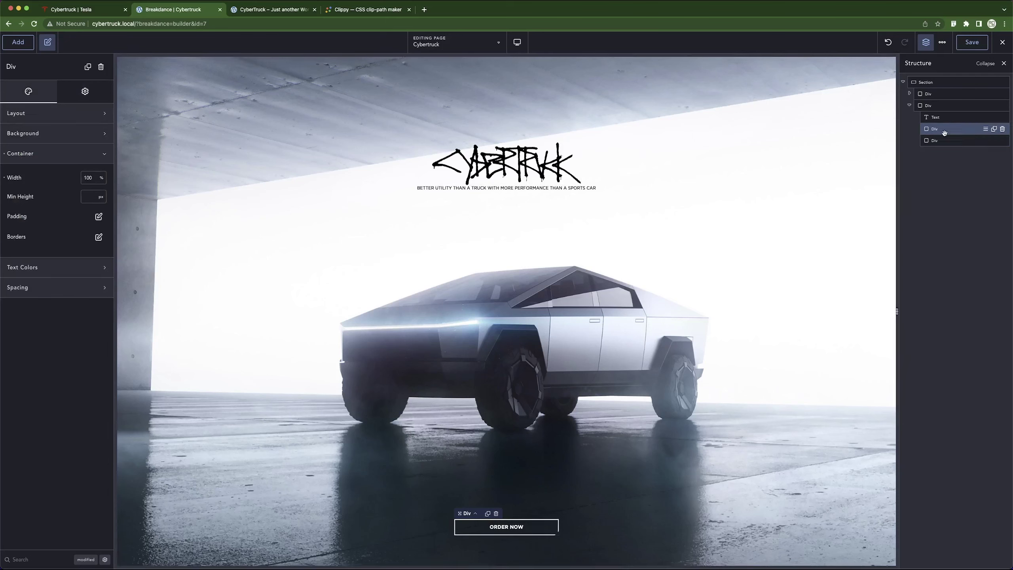
# Set the background color of the first nested Div to bright blue-violet #5100FF.
pyautogui.click(51, 156)
pyautogui.click(51, 155)
pyautogui.click(51, 155)
pyautogui.click(52, 133)
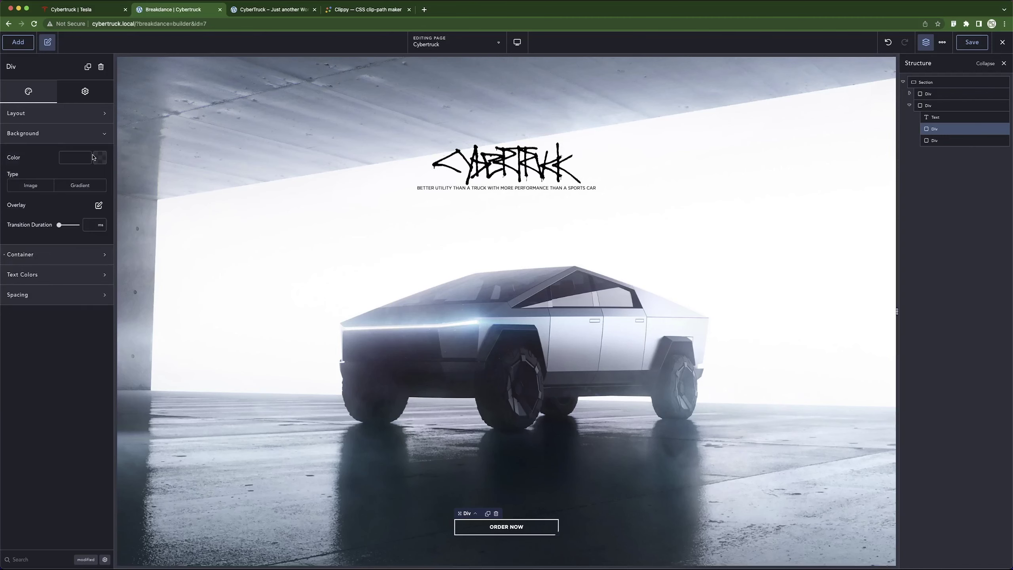
pyautogui.click(95, 158)
pyautogui.moveTo(87, 202); pyautogui.dragTo(107, 183)
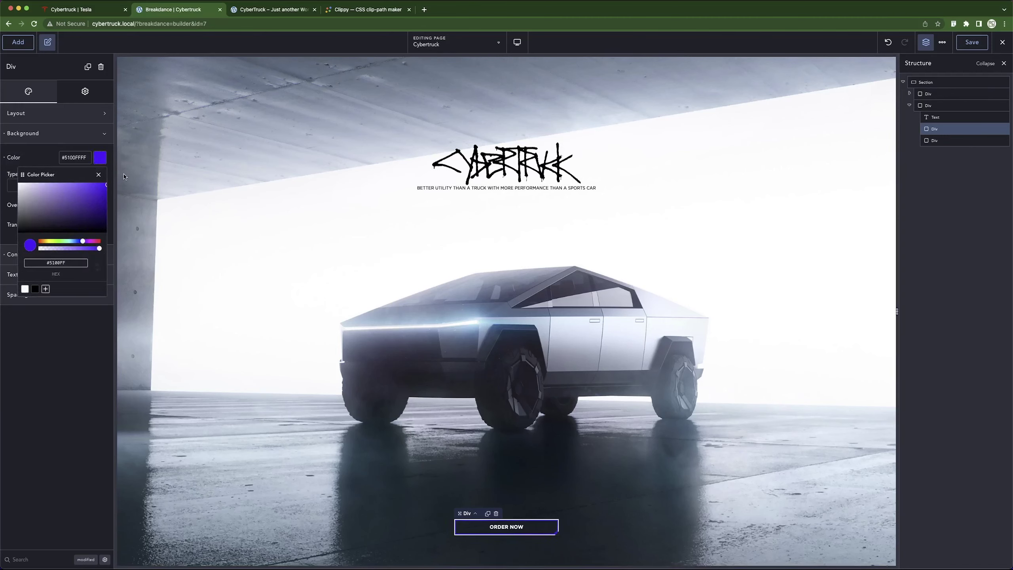
# Set the second nested Div's background color to #FF0000, save the page and check the button on the frontend.
pyautogui.click(953, 141)
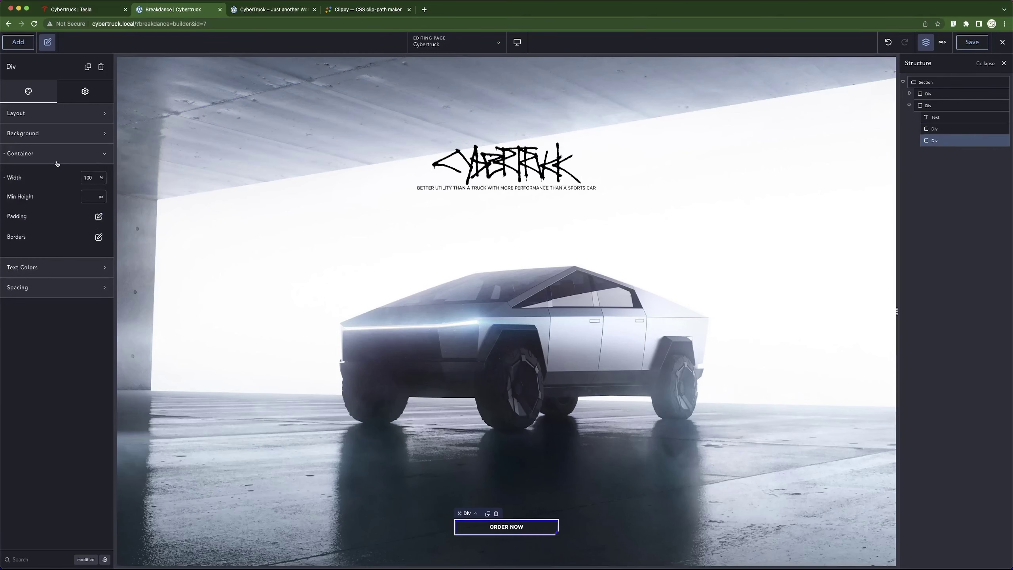
pyautogui.click(61, 136)
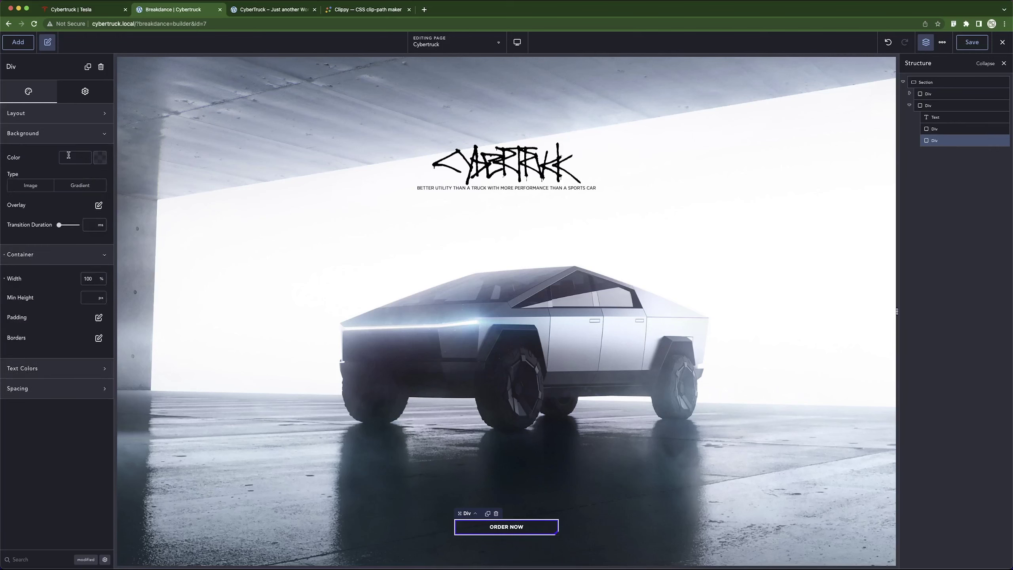
pyautogui.click(99, 158)
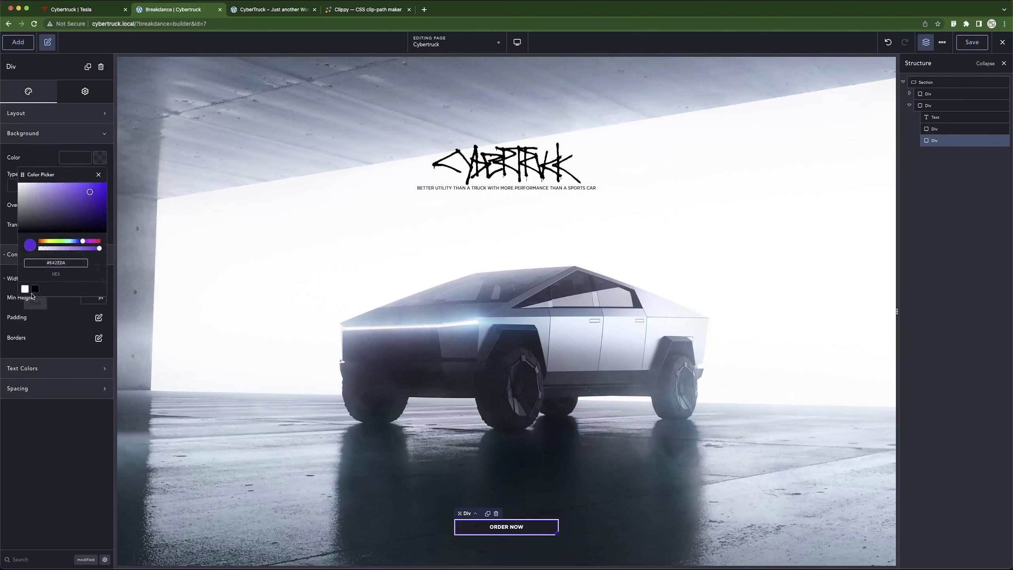
pyautogui.write('#DA2E2E')
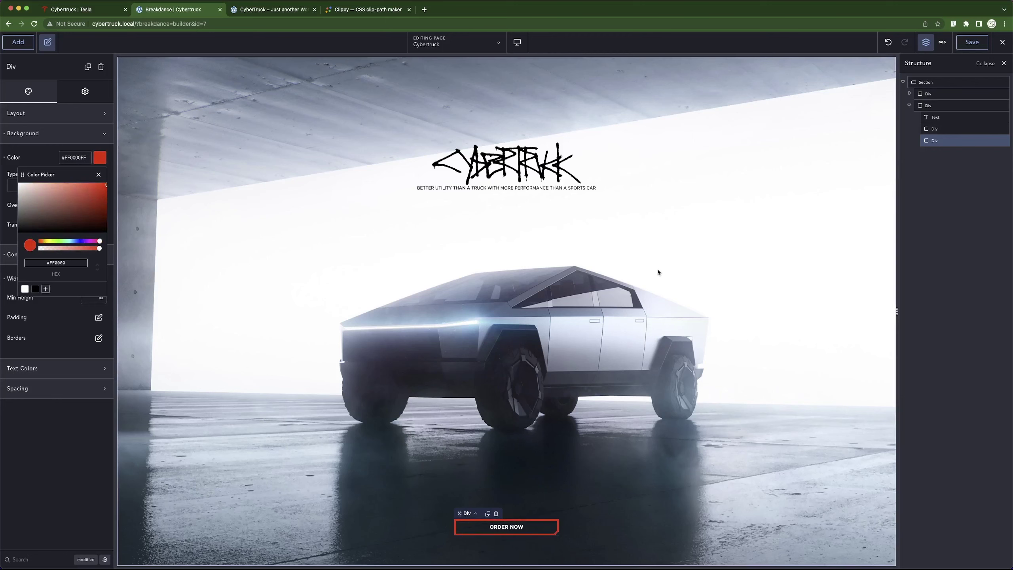
pyautogui.click(963, 47)
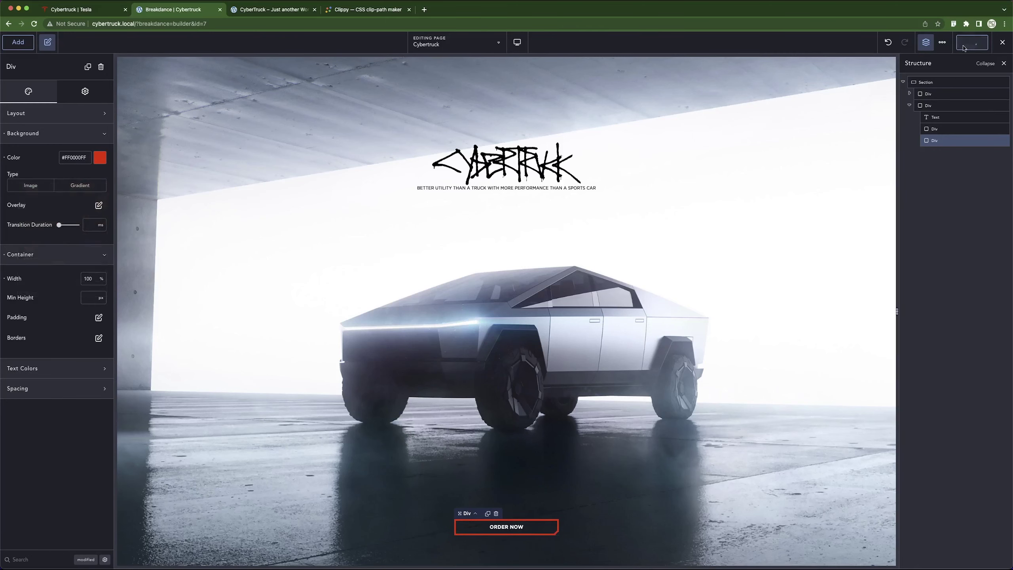
pyautogui.click(282, 12)
# Set the second nested Div's background color to White and the first nested Div's to Black, and save the page.
pyautogui.click(85, 157)
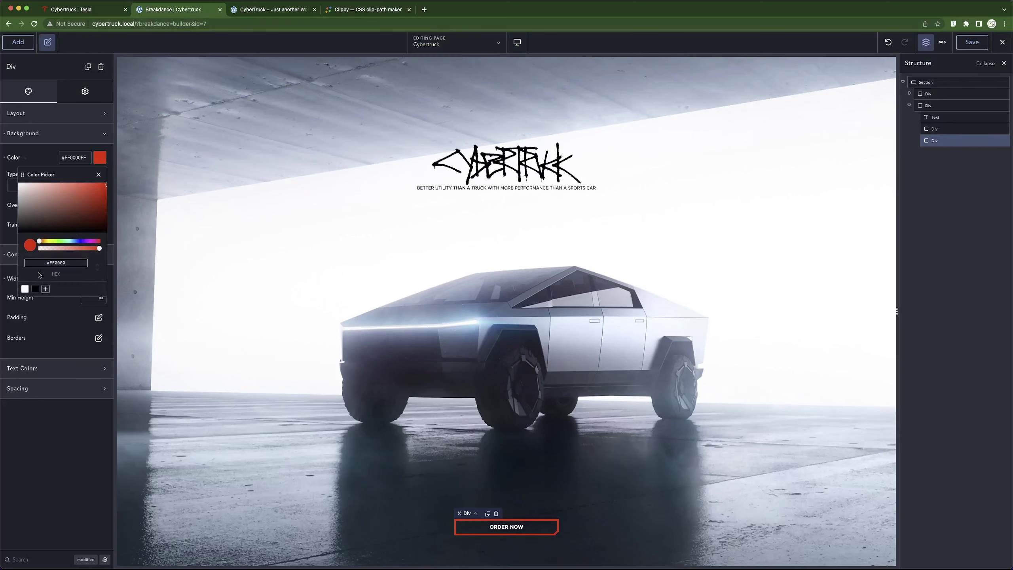
pyautogui.click(25, 288)
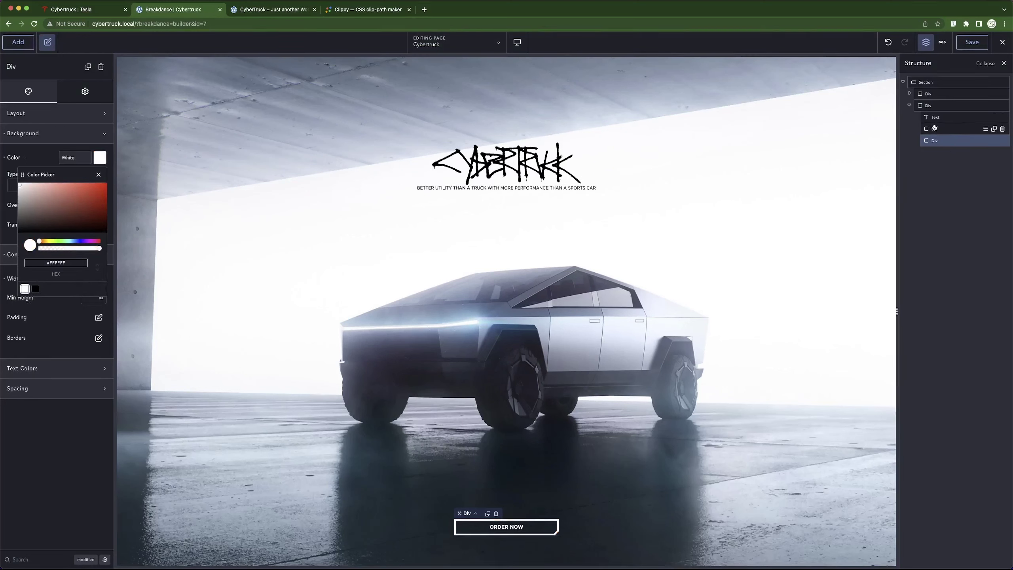
pyautogui.click(530, 164)
pyautogui.click(100, 158)
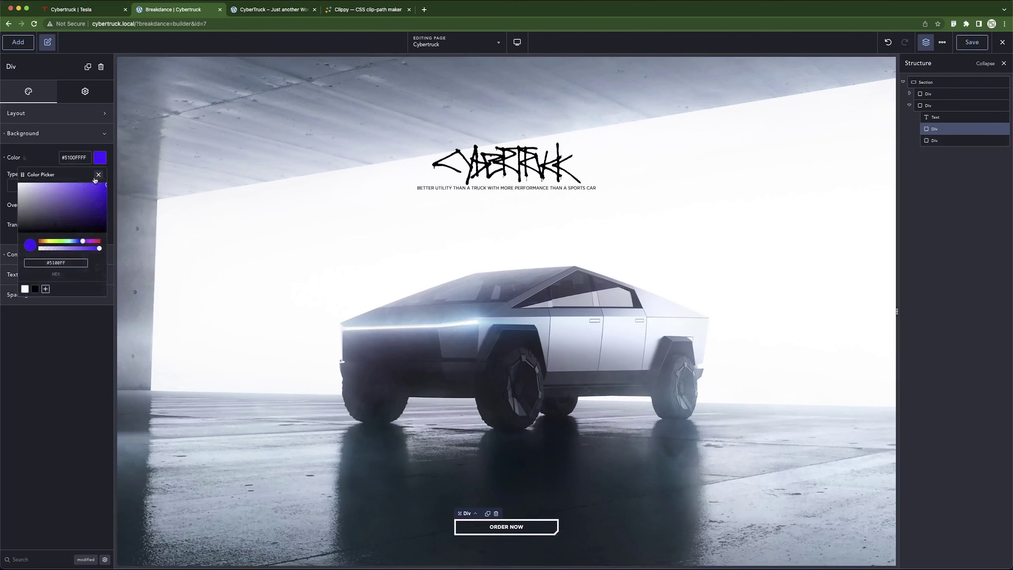
pyautogui.click(35, 289)
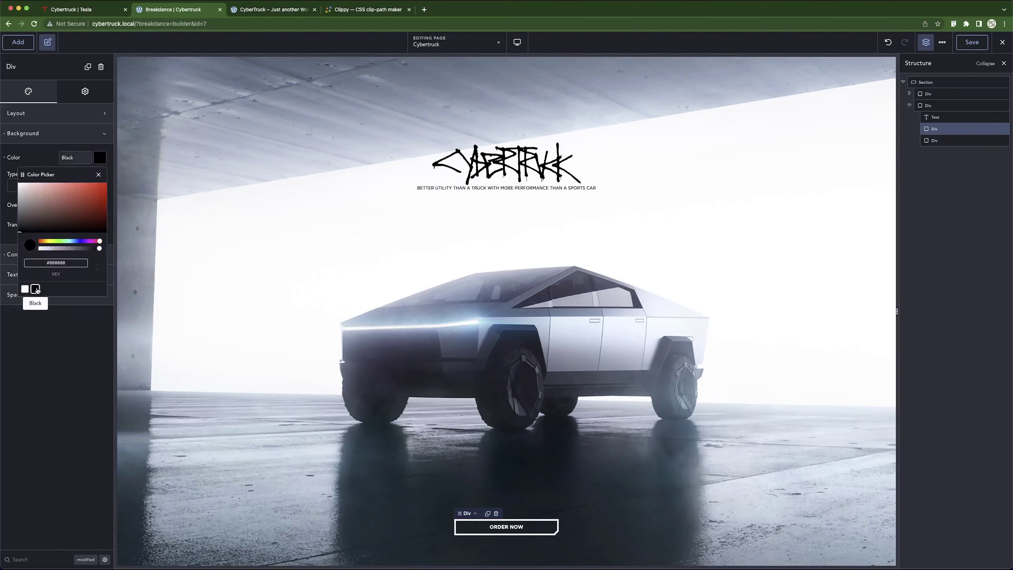
pyautogui.click(972, 42)
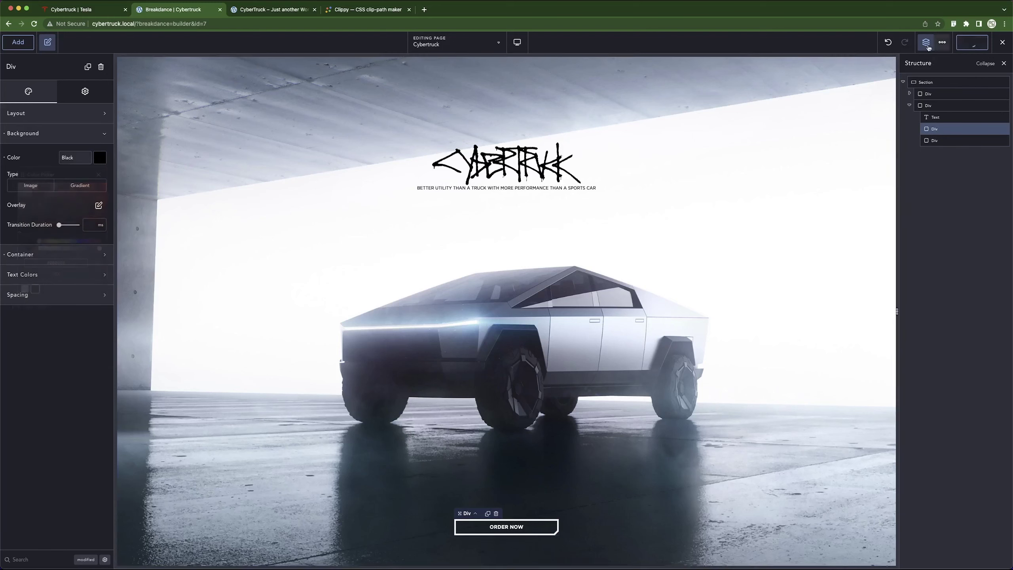
# Reload the frontend, compare its ORDER NOW button and hover effect with Tesla's Cybertruck page, and return to the builder.
pyautogui.click(271, 9)
pyautogui.press('super+r')
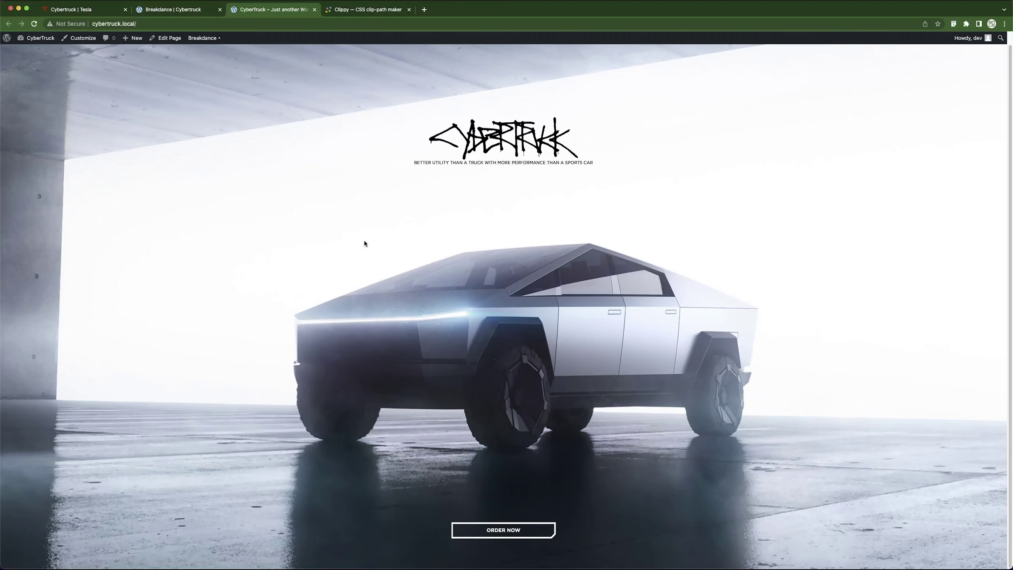
pyautogui.click(82, 10)
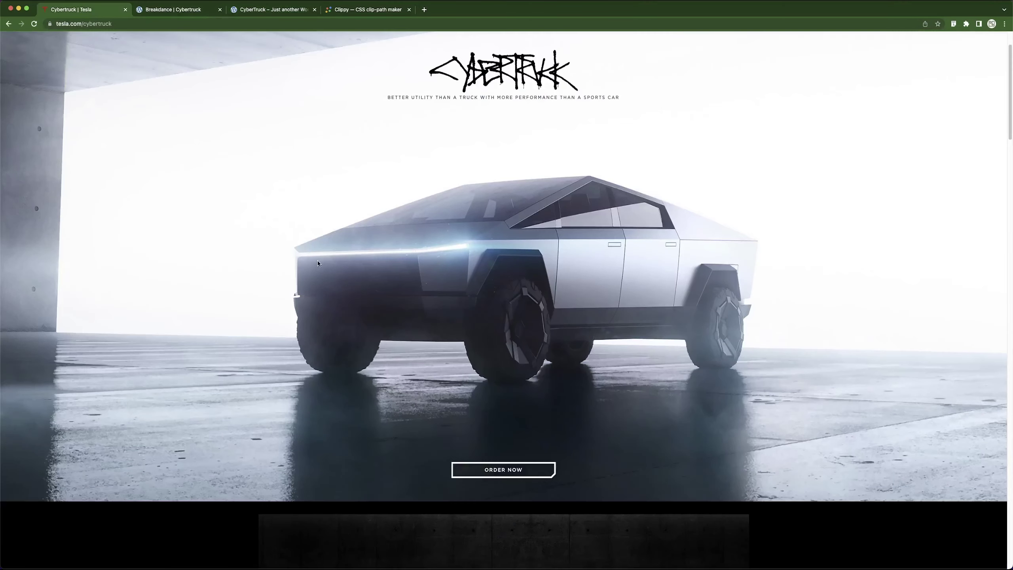
pyautogui.scroll(-8, 317, 260)
pyautogui.scroll(10, 320, 257)
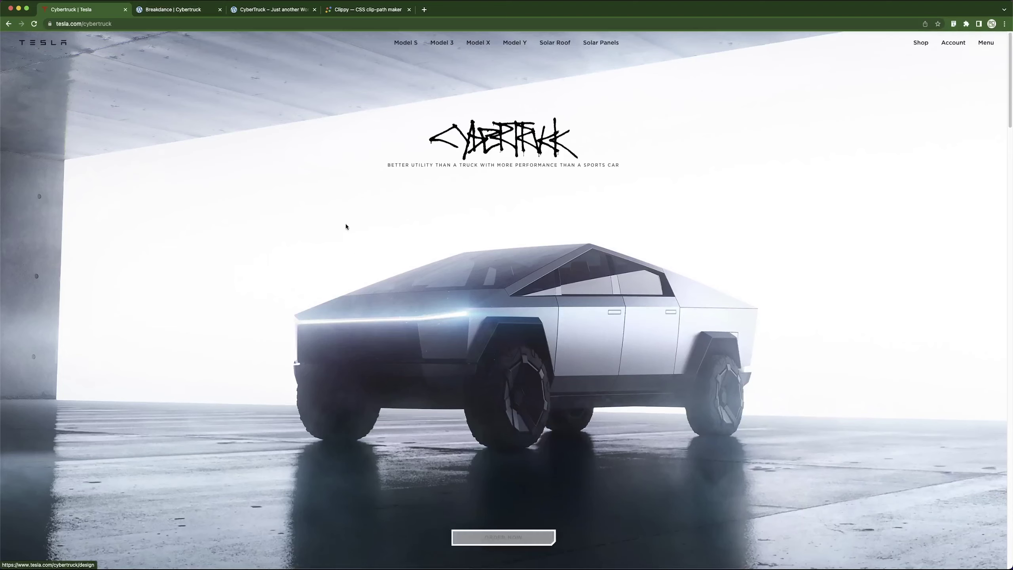
pyautogui.click(177, 9)
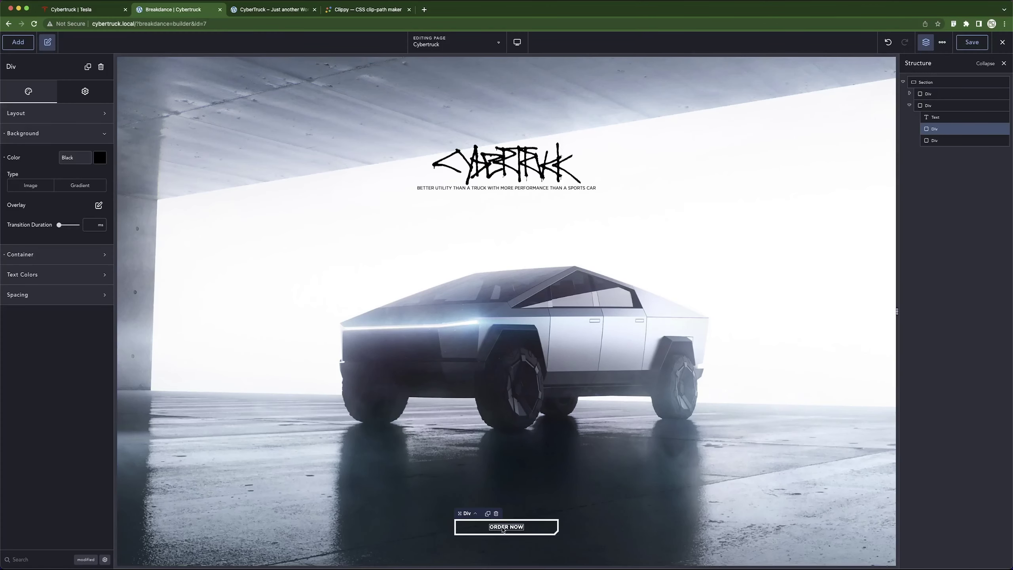
pyautogui.hotkey('ctrl', 'shift', 'Tab')
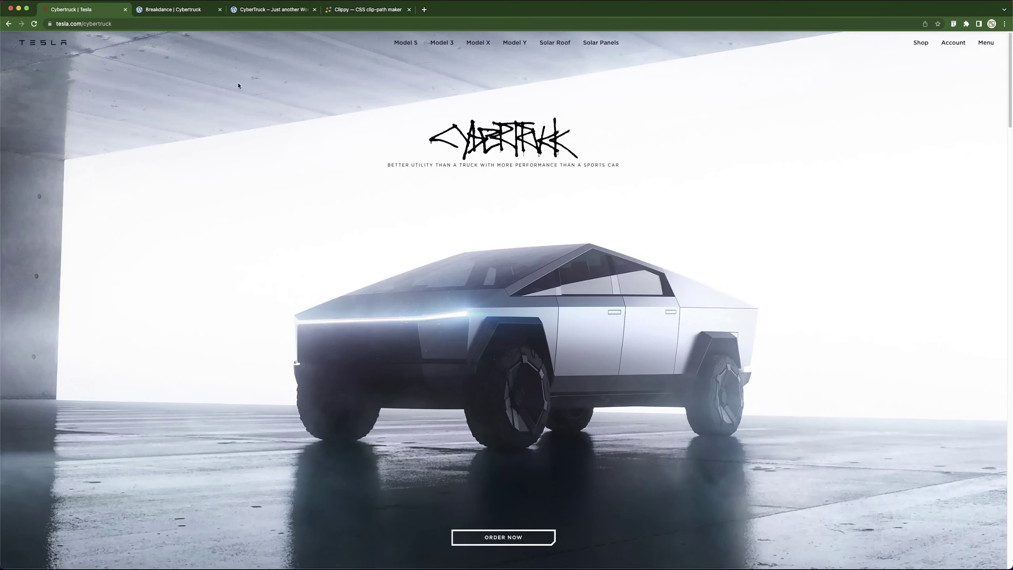
pyautogui.click(177, 9)
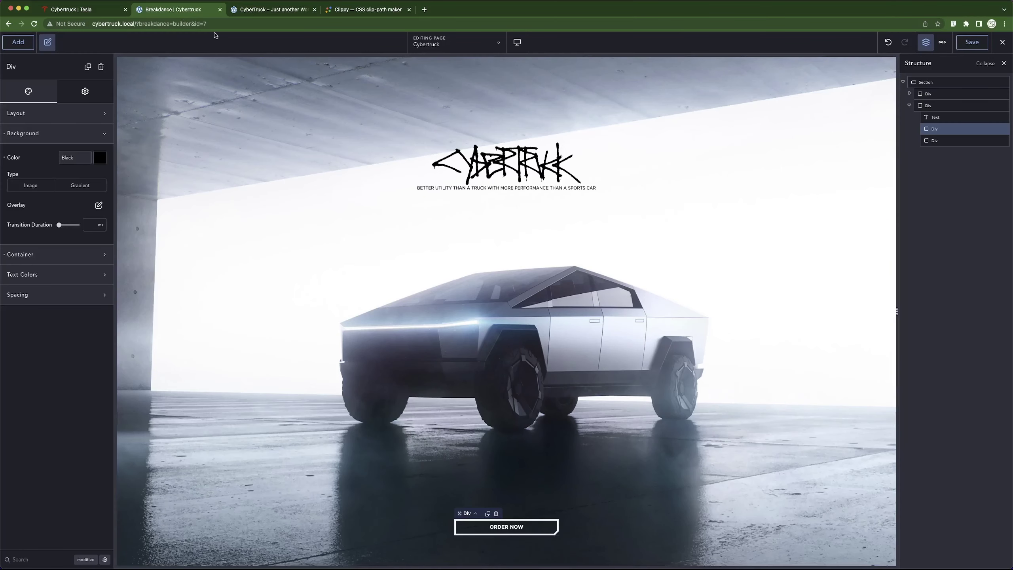
# Add a new empty Section below the hero section.
pyautogui.click(904, 83)
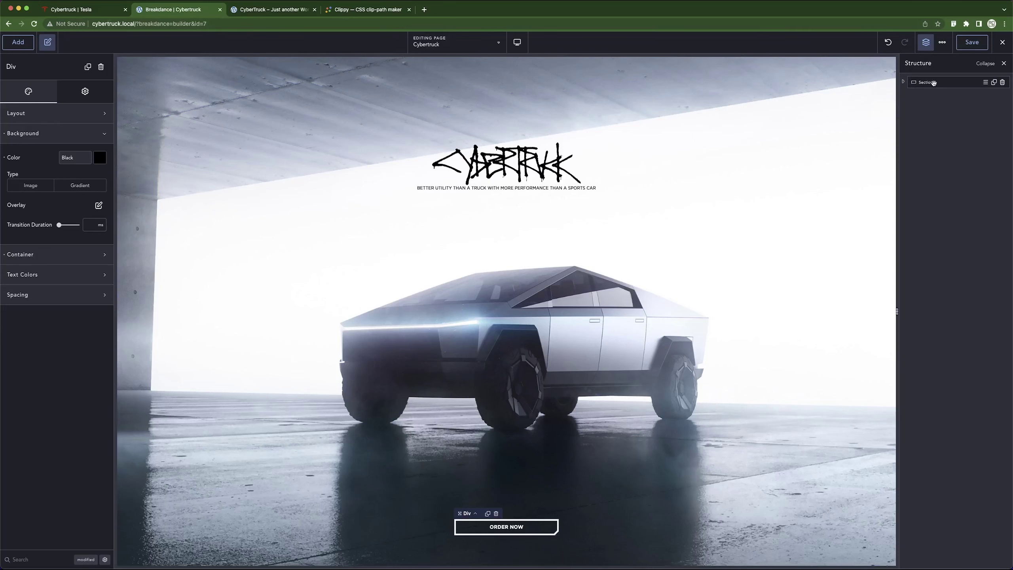
pyautogui.click(32, 43)
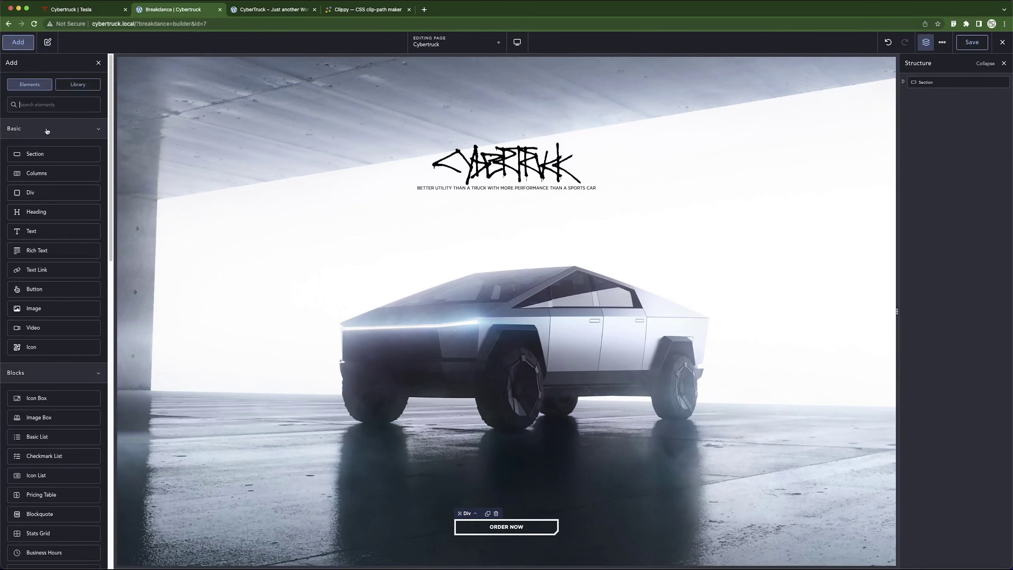
pyautogui.click(48, 153)
pyautogui.click(499, 480)
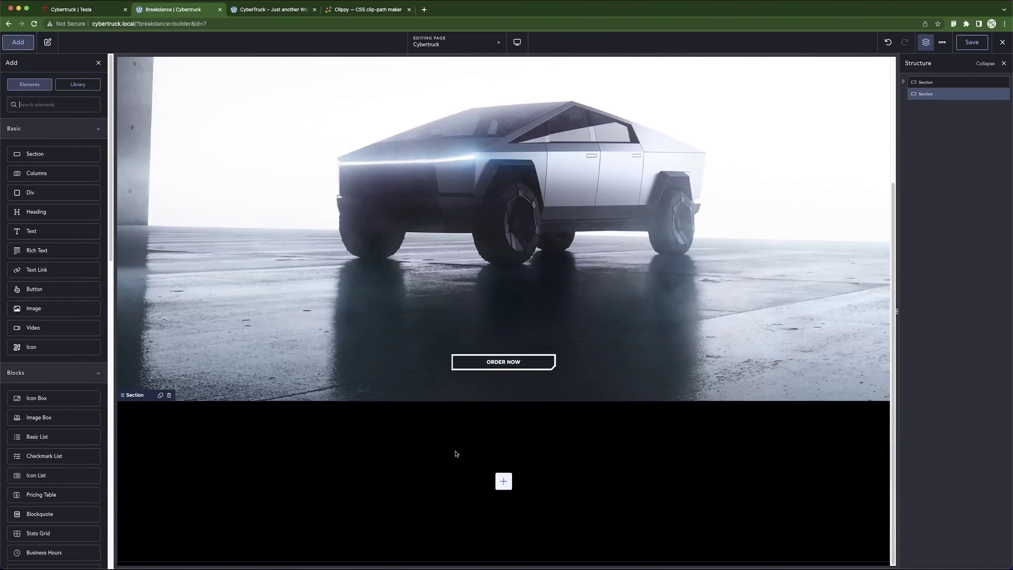
pyautogui.click(607, 471)
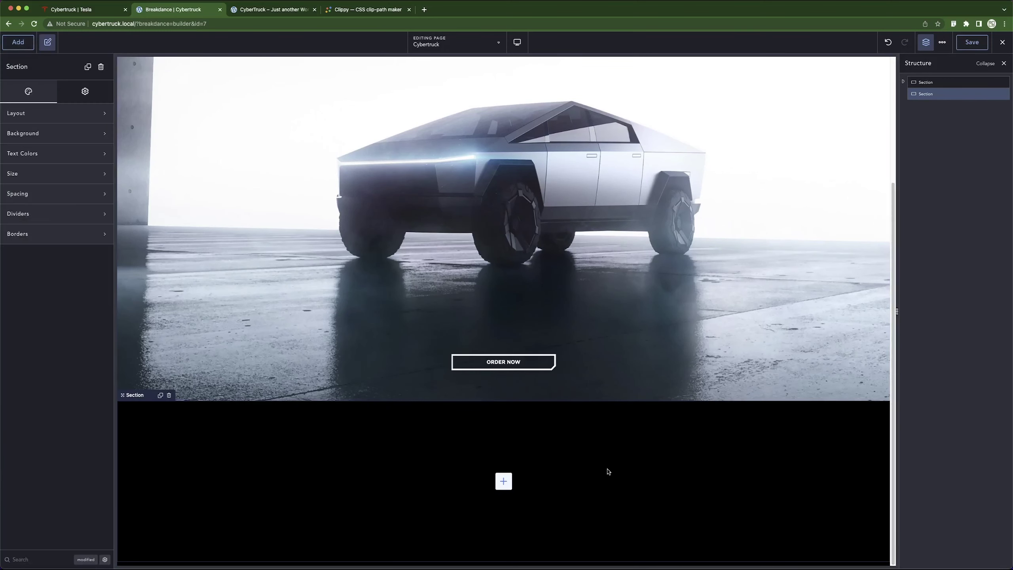
# Set the new Section's padding to 0 px on all four sides.
pyautogui.click(31, 194)
pyautogui.click(54, 232)
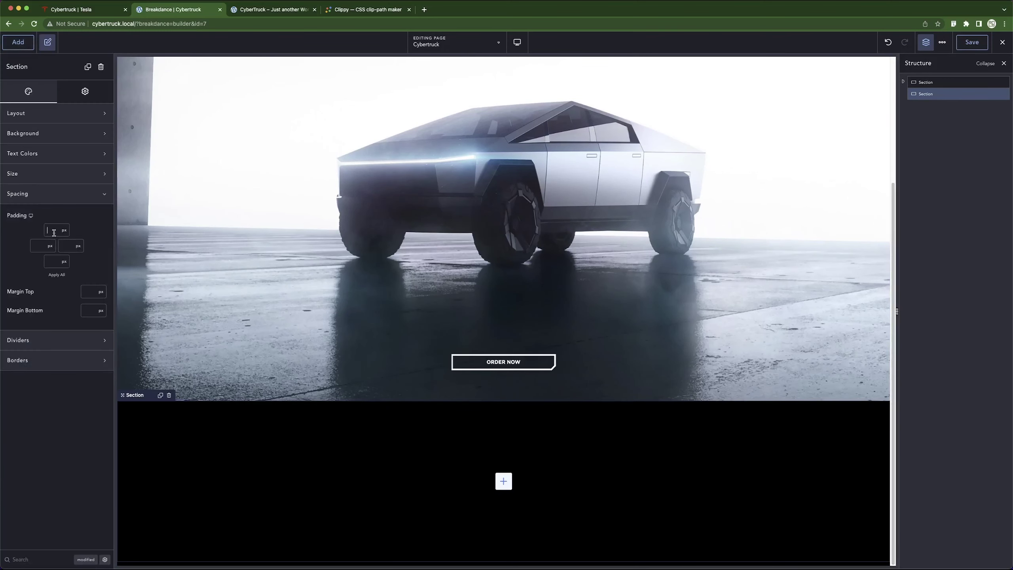
pyautogui.write('0')
pyautogui.click(56, 275)
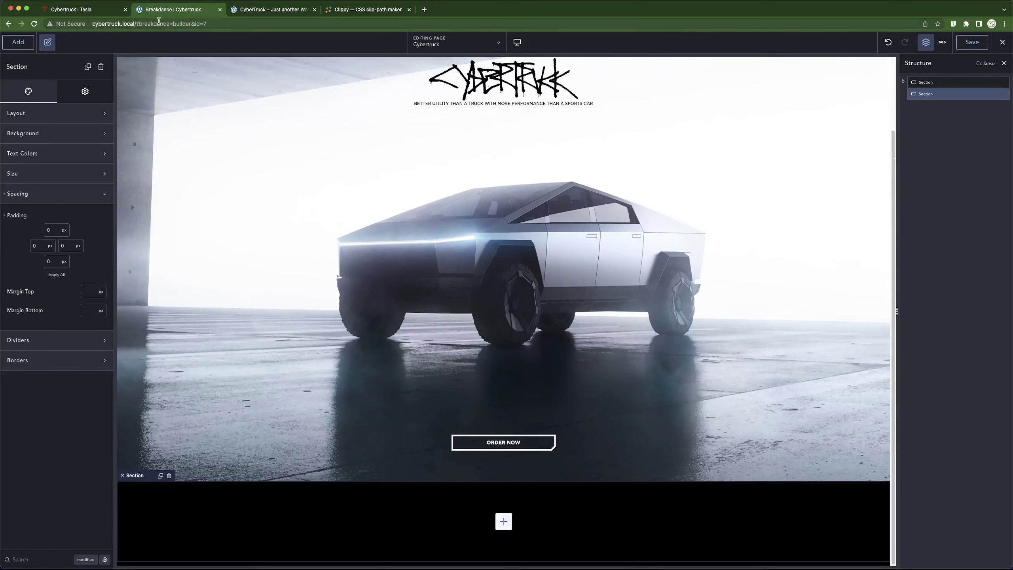
# Examine the layout of the Exoskeleton block on Tesla's Cybertruck page and open the builder's list of elements to add.
pyautogui.click(112, 10)
pyautogui.scroll(-10, 359, 223)
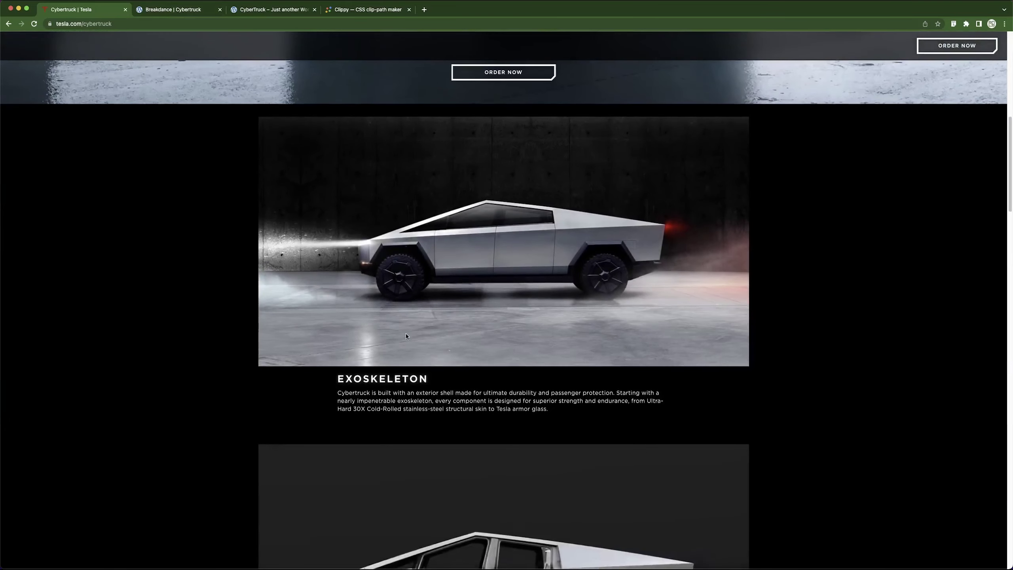
pyautogui.click(176, 10)
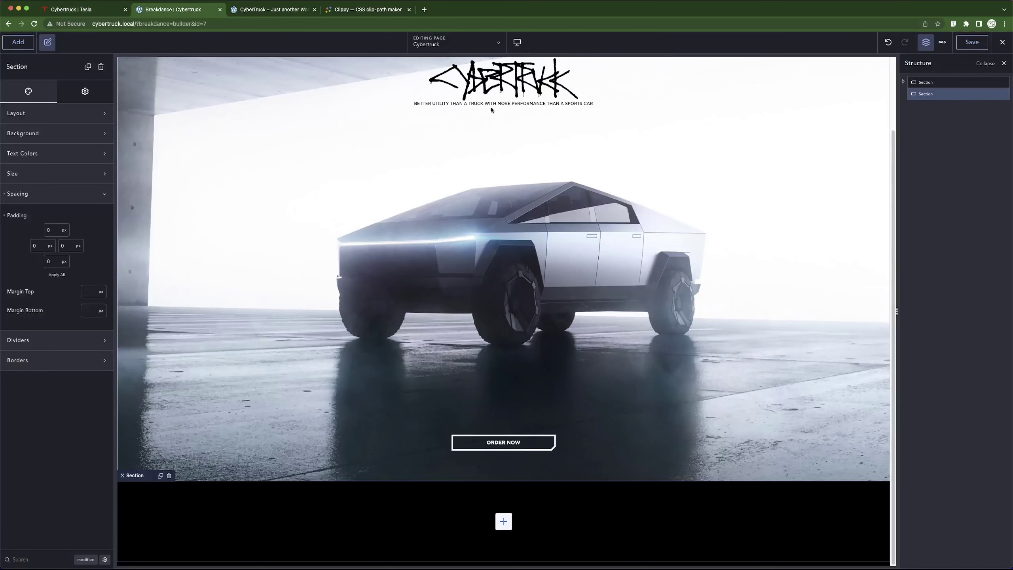
pyautogui.click(18, 46)
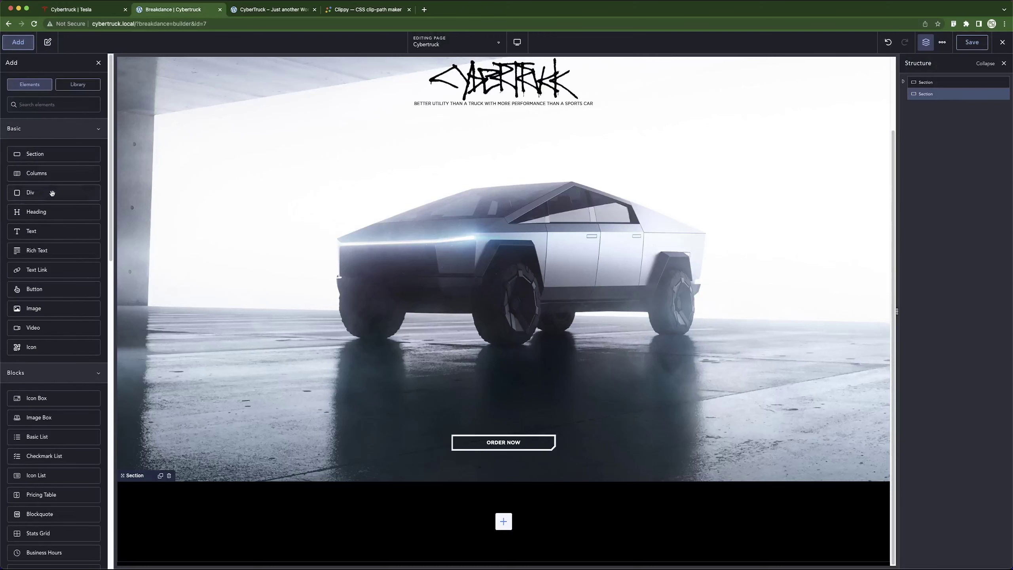
# Add an Image element to the empty black section and open its media chooser.
pyautogui.click(39, 311)
pyautogui.click(49, 151)
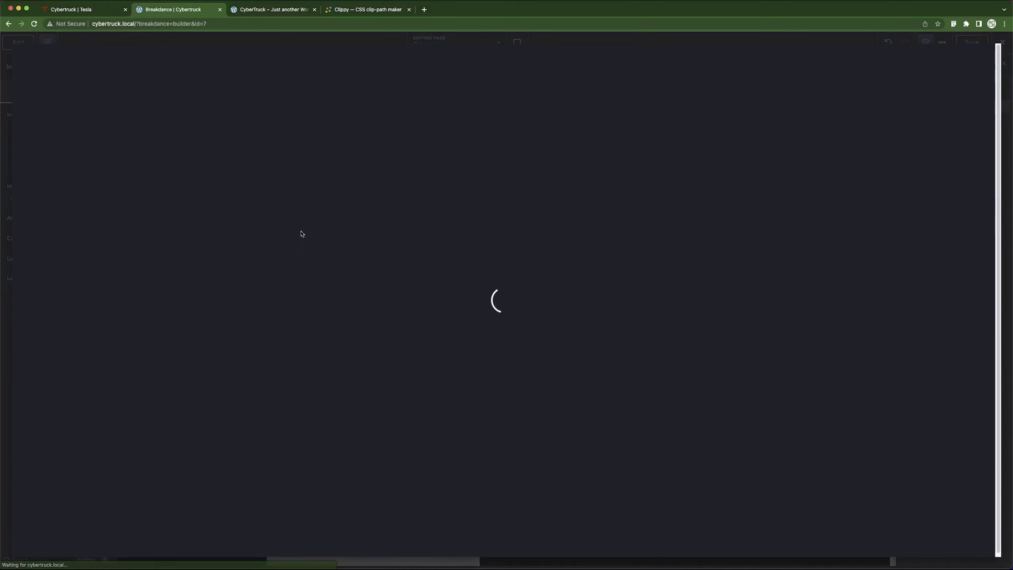
pyautogui.click(104, 14)
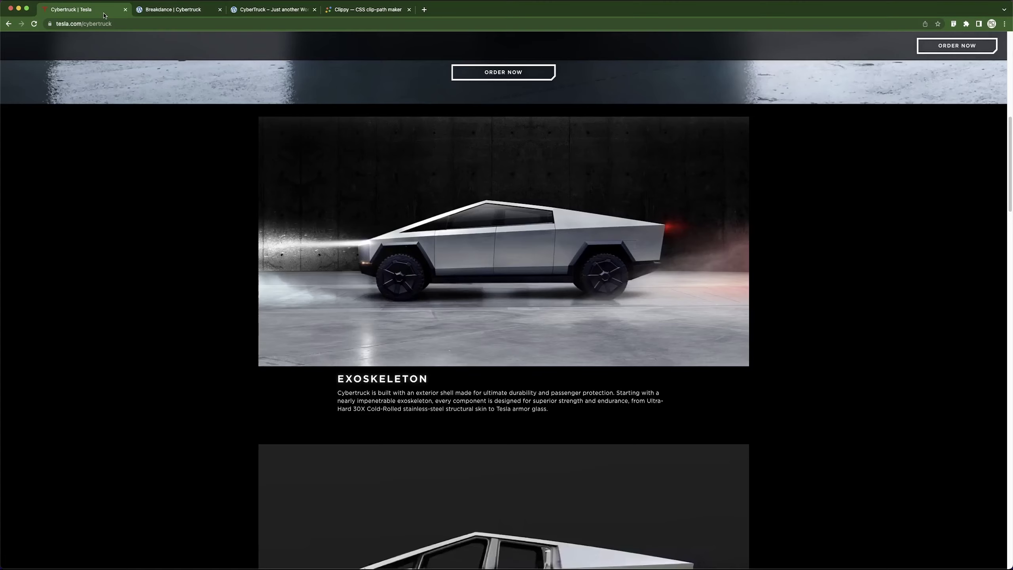
pyautogui.click(180, 15)
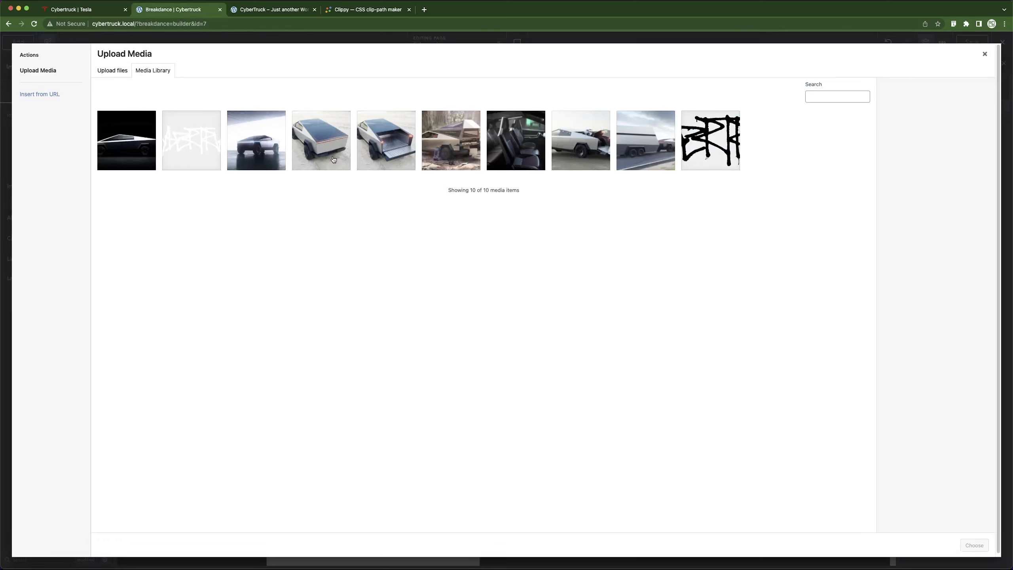
# Copy the web address of the side-view truck image above the Exoskeleton heading on the Tesla Cybertruck page.
pyautogui.click(98, 11)
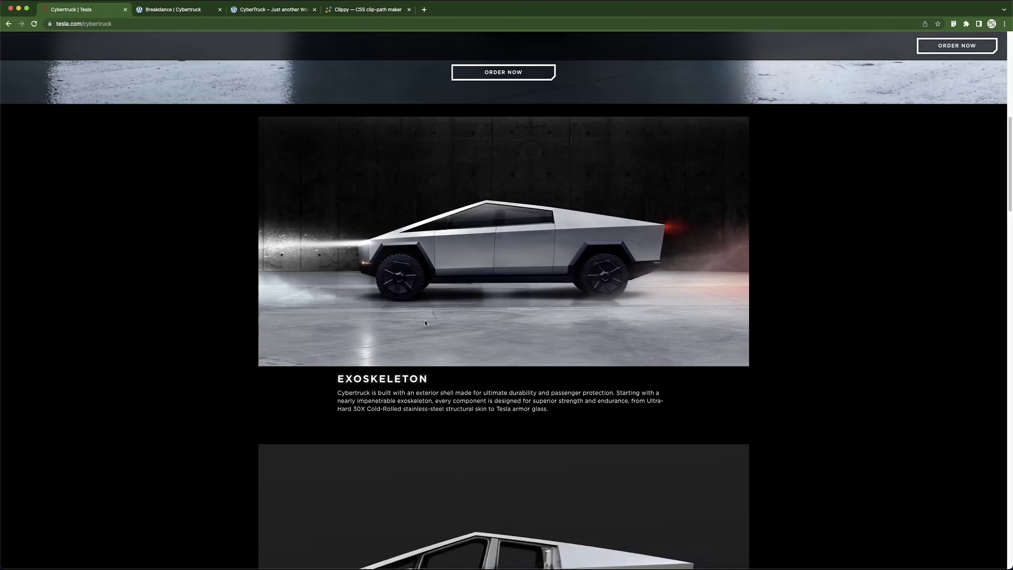
pyautogui.rightClick(425, 286)
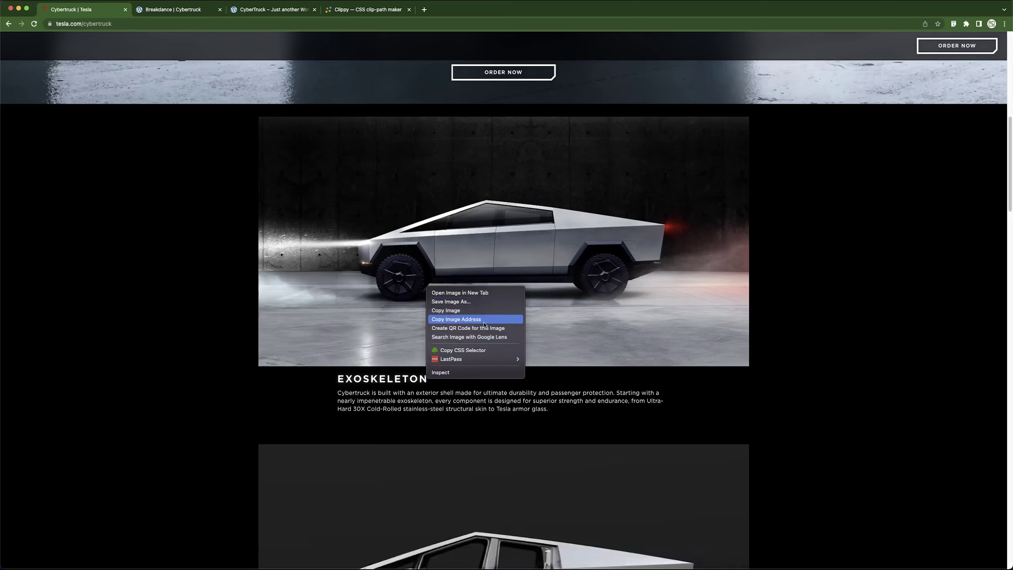
pyautogui.click(483, 293)
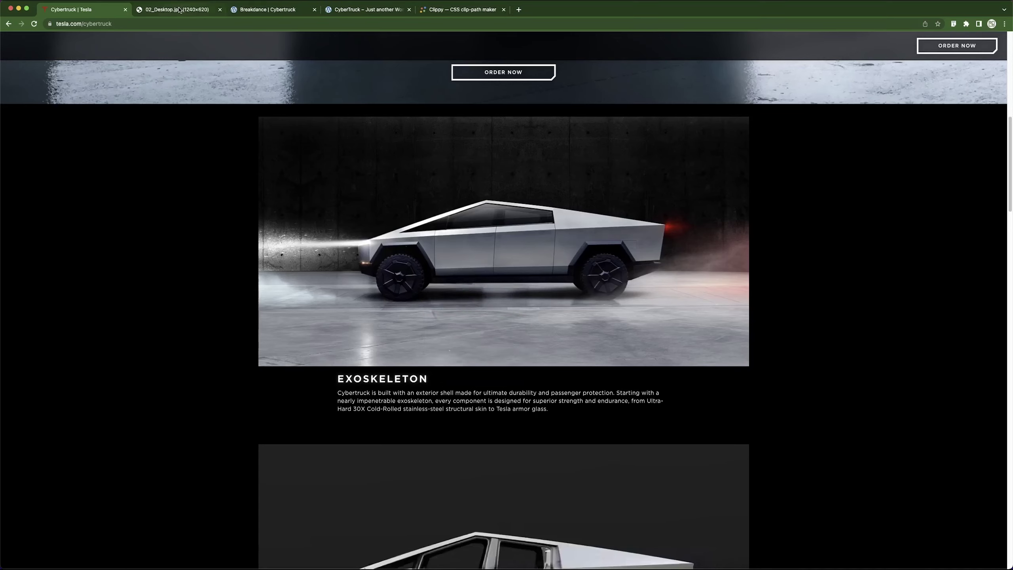
pyautogui.click(179, 8)
pyautogui.click(175, 23)
pyautogui.press('super+c')
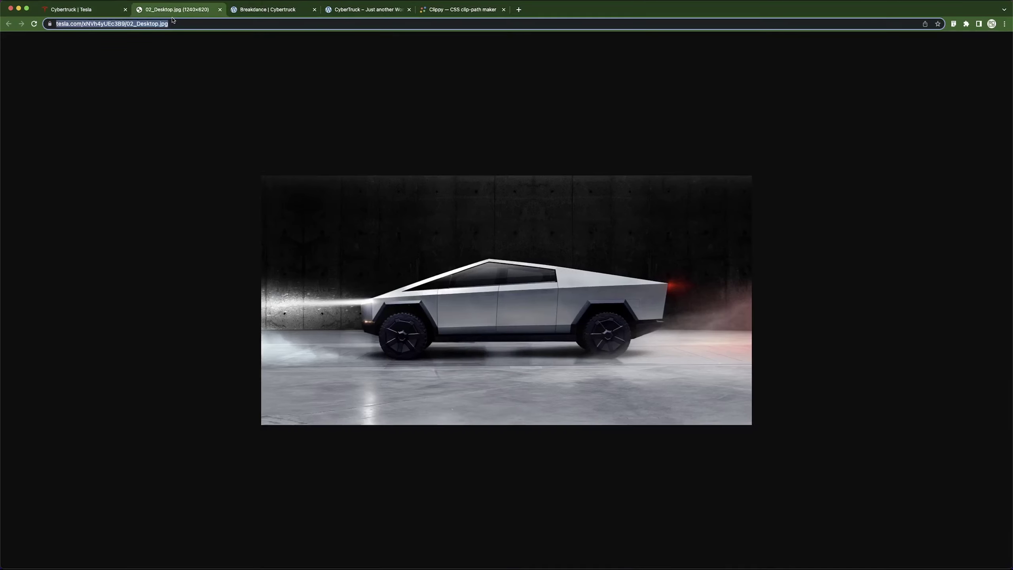
pyautogui.press('super+w')
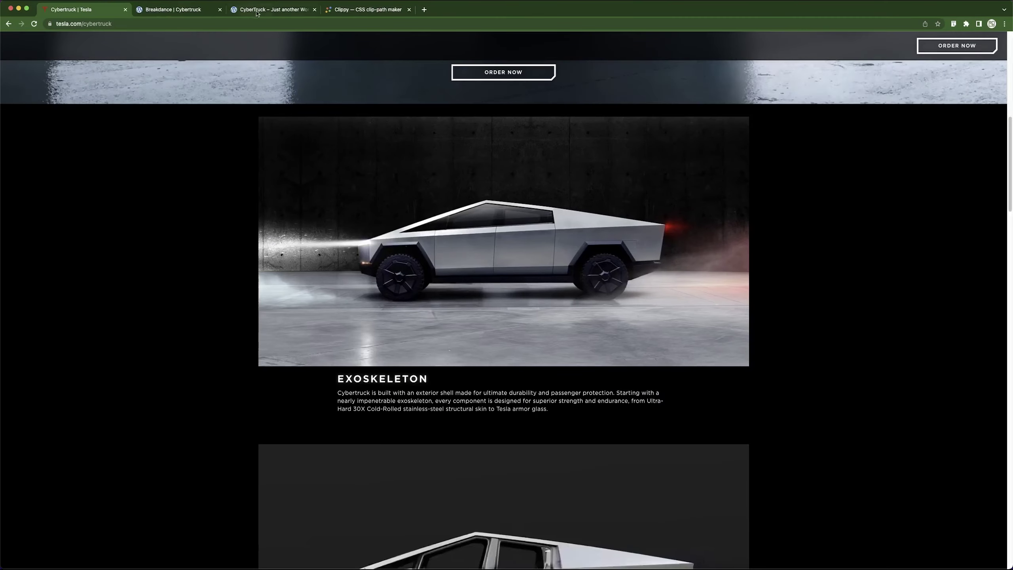
pyautogui.click(199, 11)
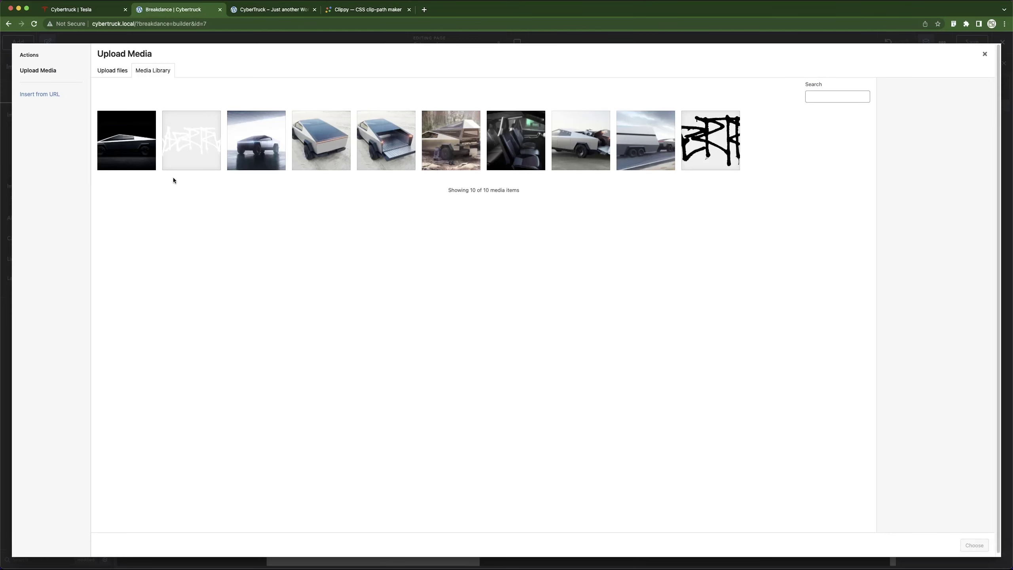
pyautogui.click(41, 93)
pyautogui.click(161, 81)
pyautogui.press('super+a')
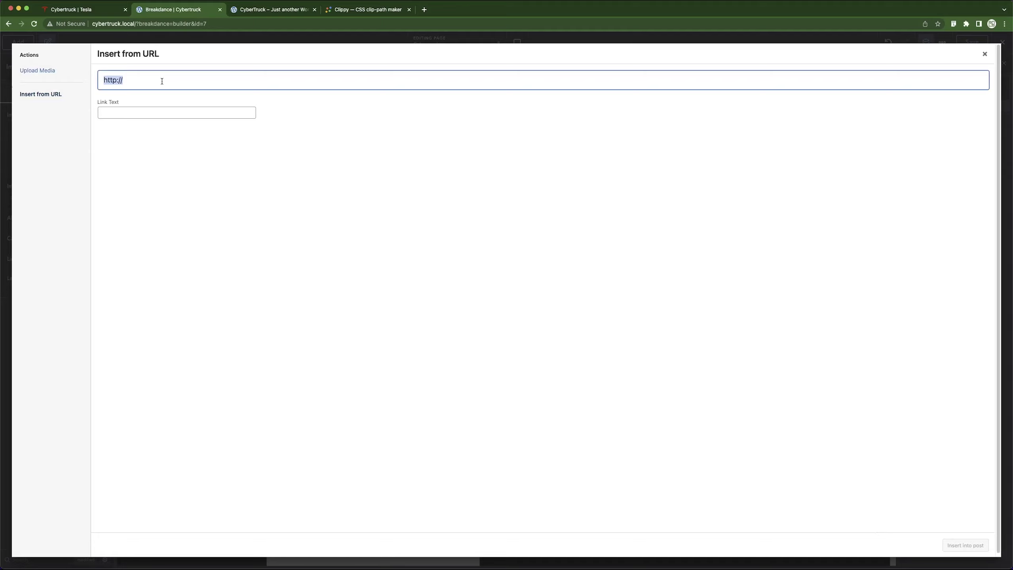
pyautogui.press('super+v')
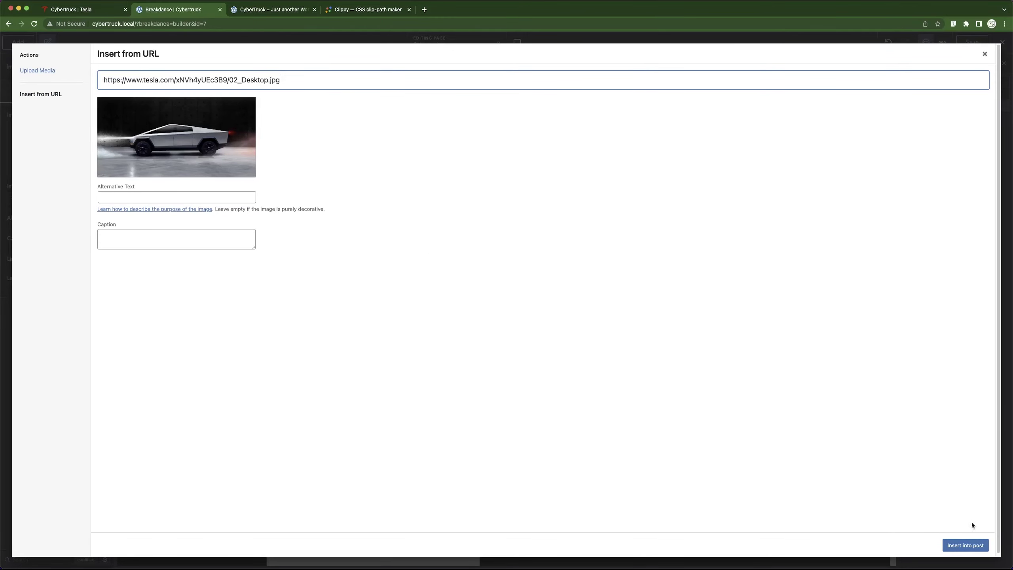
pyautogui.click(965, 544)
pyautogui.scroll(-3, 496, 407)
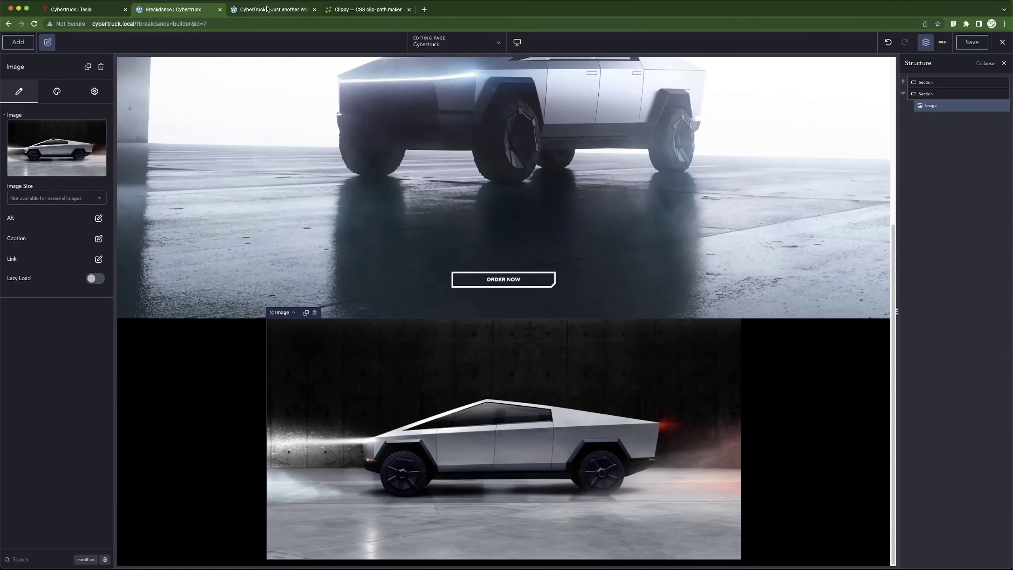
# Add a Div below the truck image, containing a Heading and a Rich Text element.
pyautogui.click(85, 13)
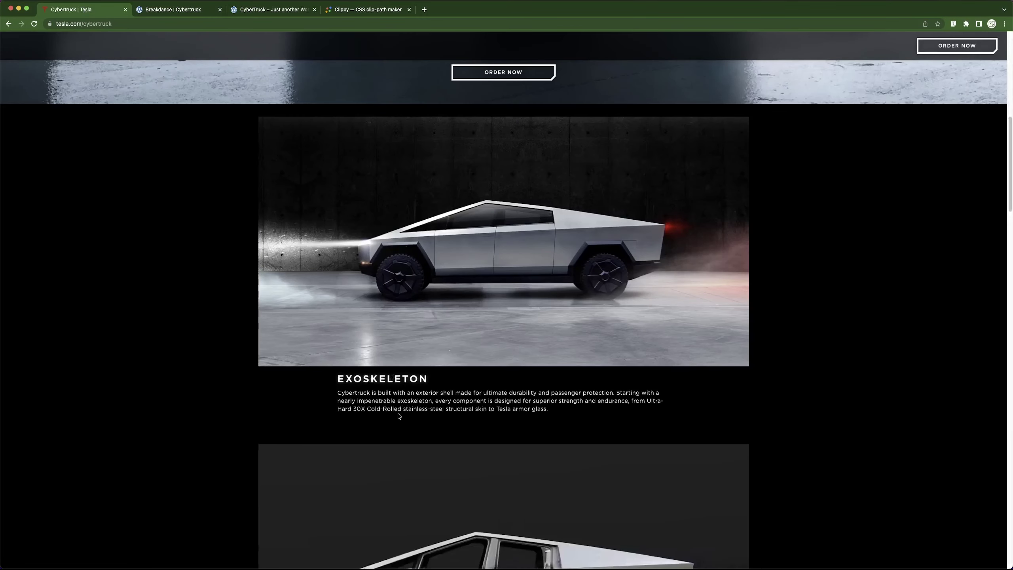
pyautogui.click(194, 13)
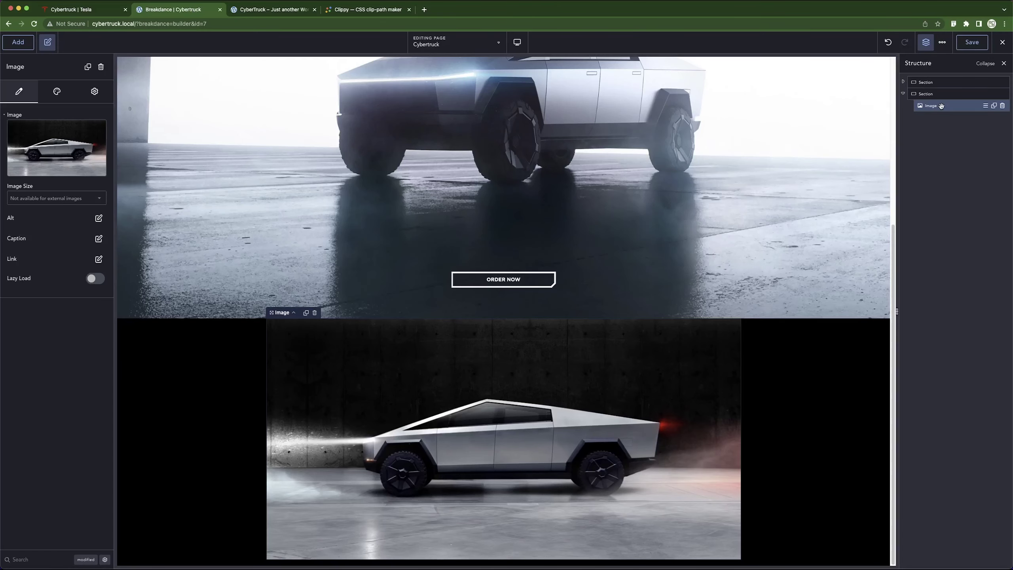
pyautogui.click(15, 45)
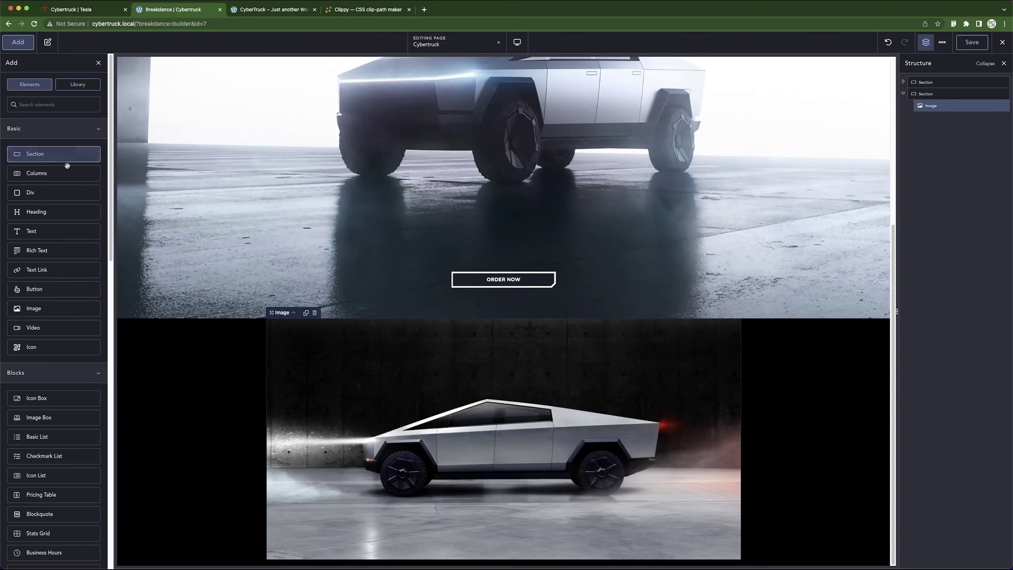
pyautogui.click(54, 193)
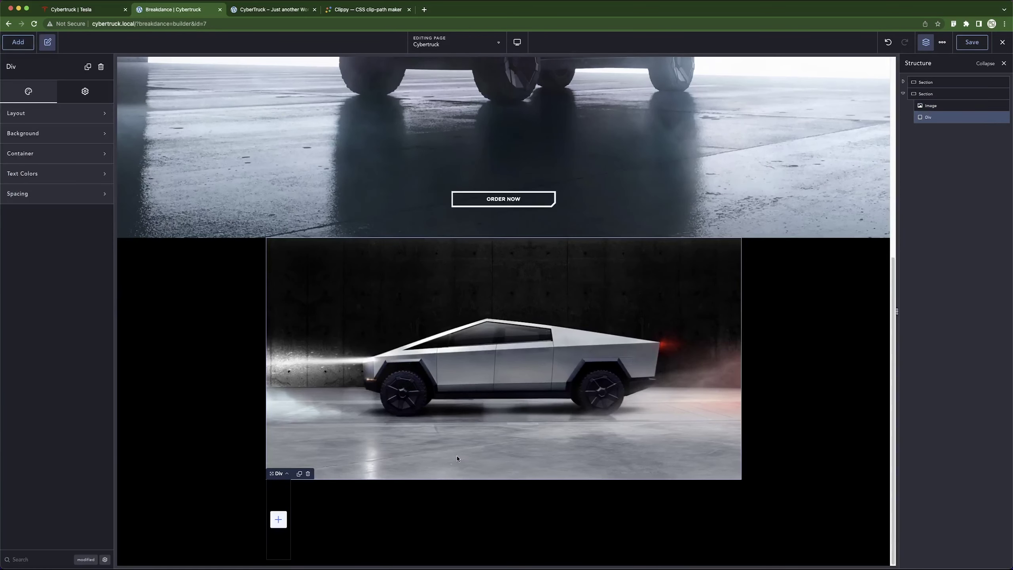
pyautogui.click(279, 519)
pyautogui.click(49, 219)
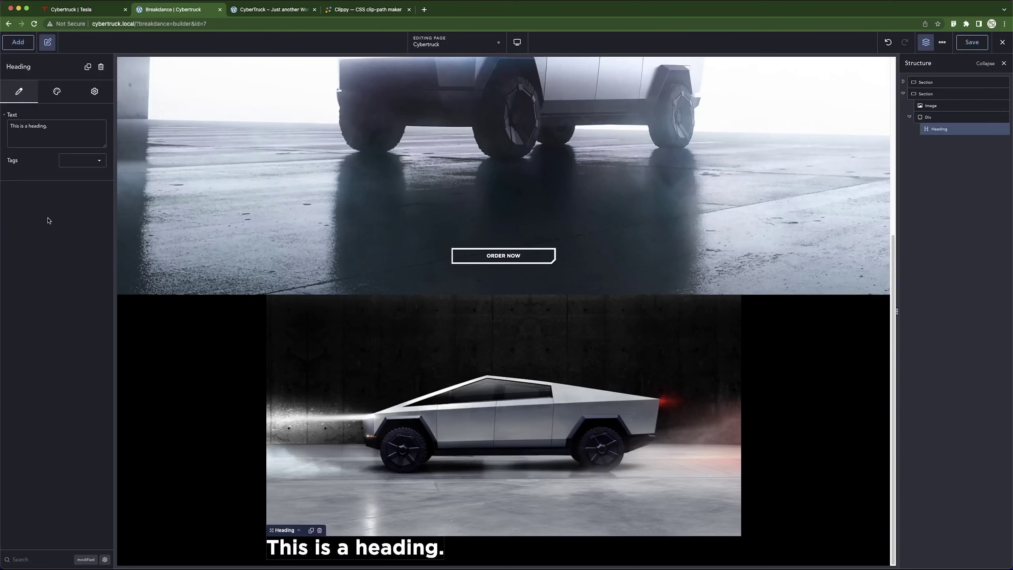
pyautogui.click(21, 45)
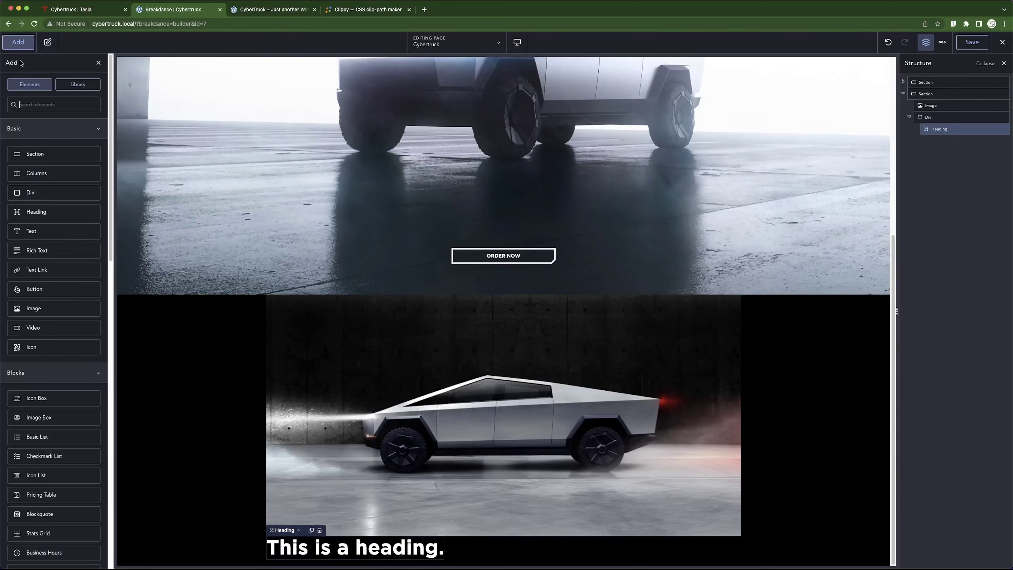
pyautogui.click(46, 252)
# Set the new heading's tag to h2.
pyautogui.click(369, 495)
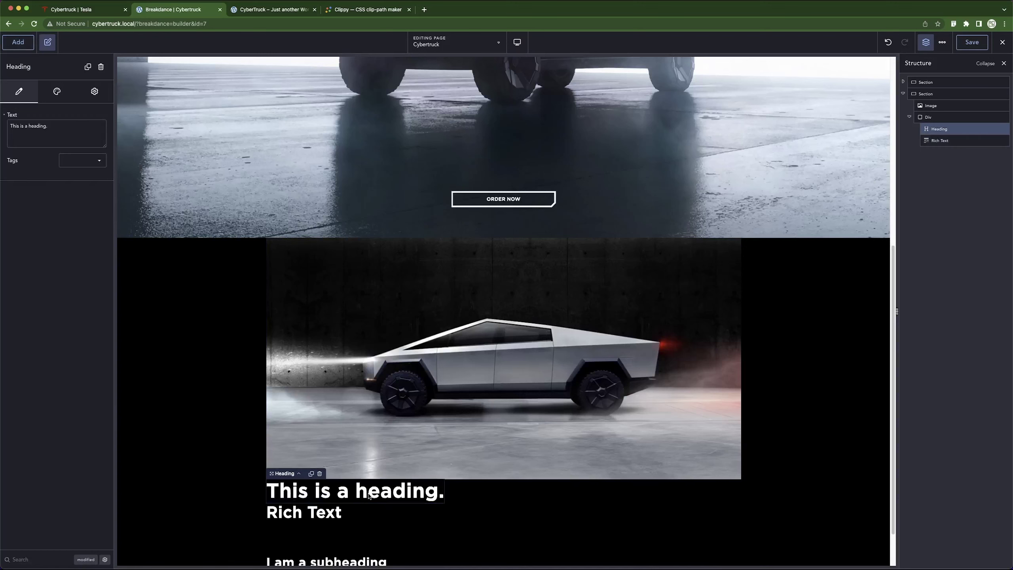
pyautogui.click(57, 91)
pyautogui.click(18, 91)
pyautogui.click(82, 160)
pyautogui.click(69, 192)
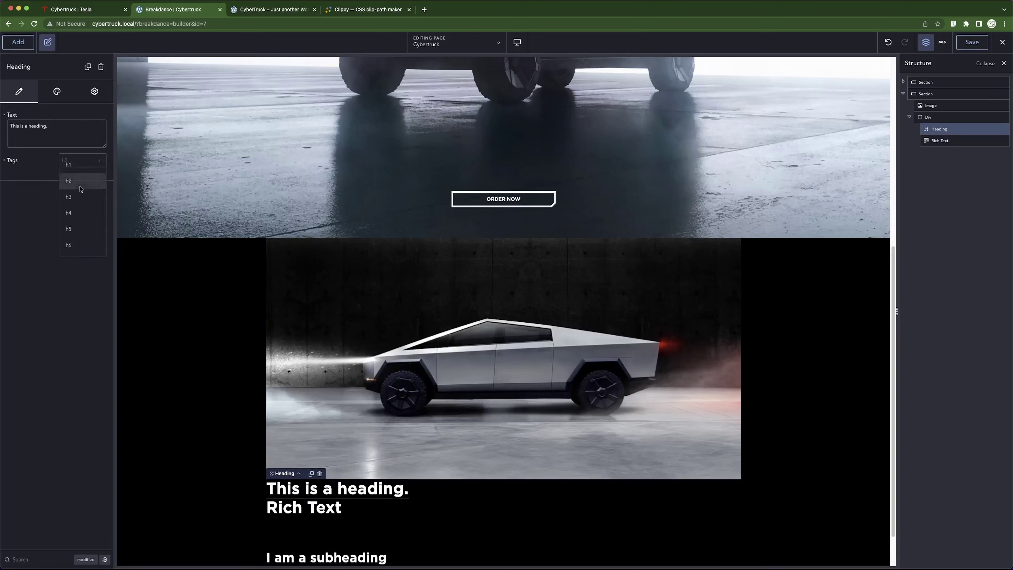
# Apply the 24px typography preset to the heading and switch its typography to custom settings.
pyautogui.click(56, 91)
pyautogui.click(76, 116)
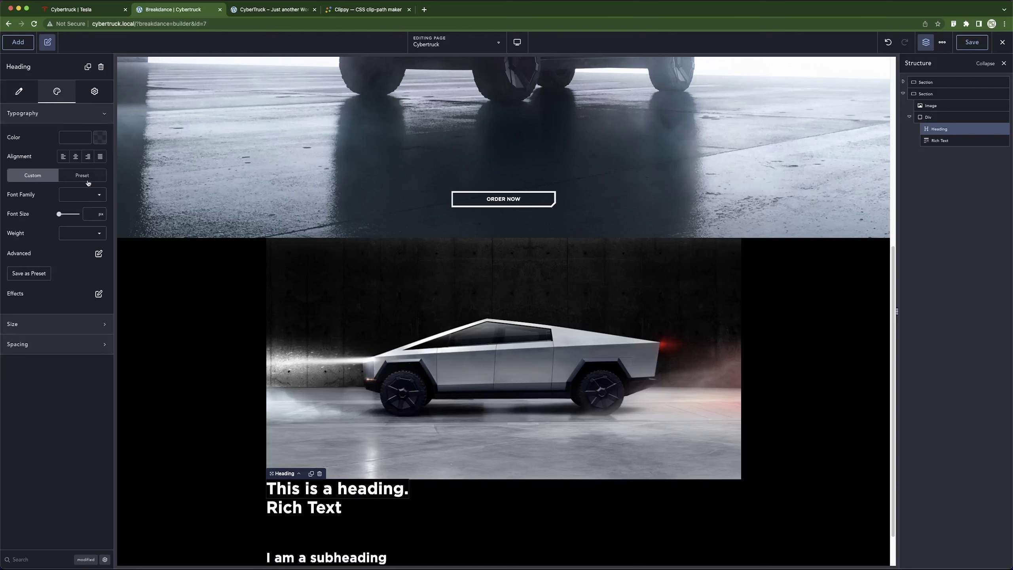
pyautogui.click(84, 176)
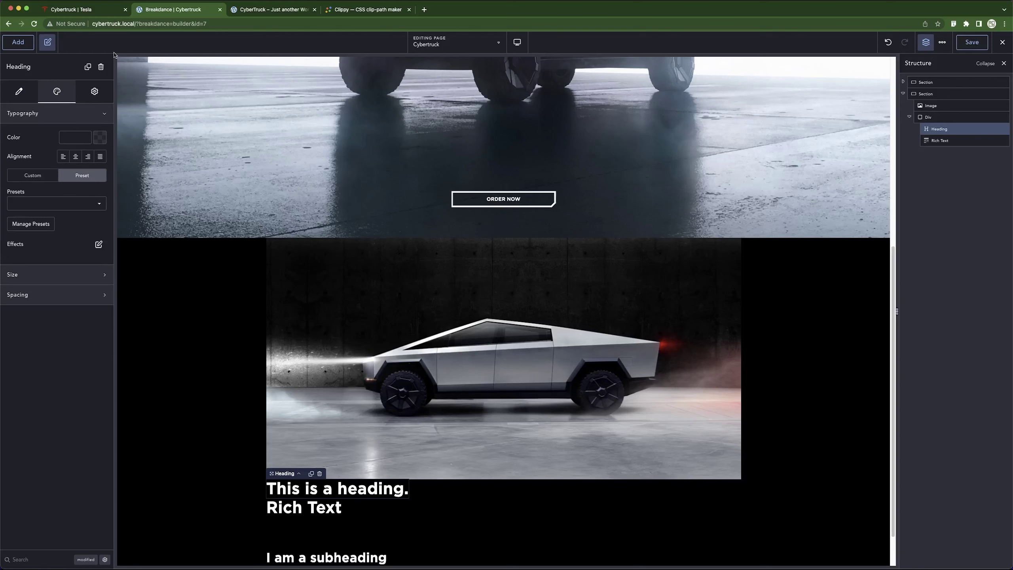
pyautogui.click(66, 204)
pyautogui.click(35, 257)
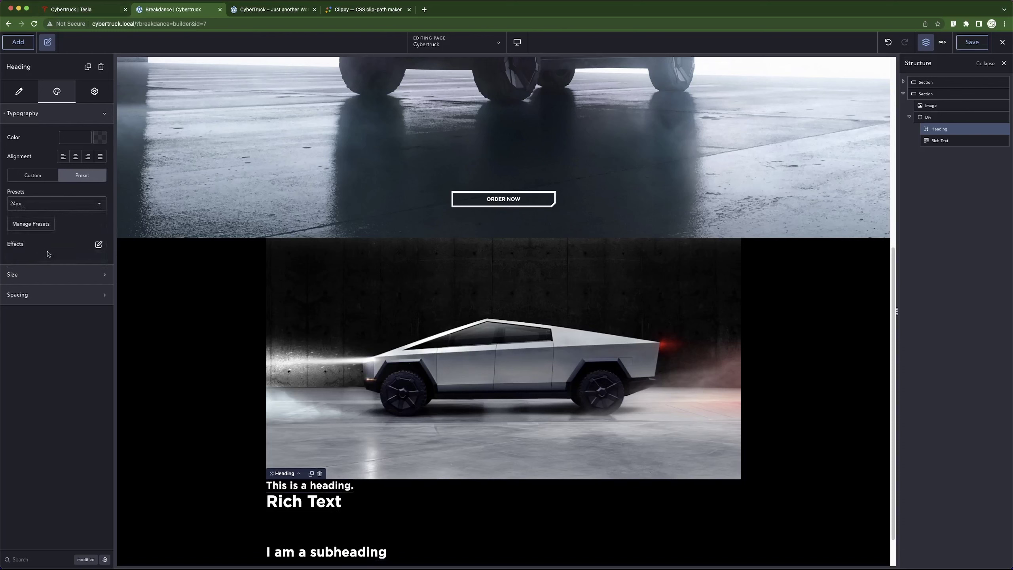
pyautogui.click(39, 180)
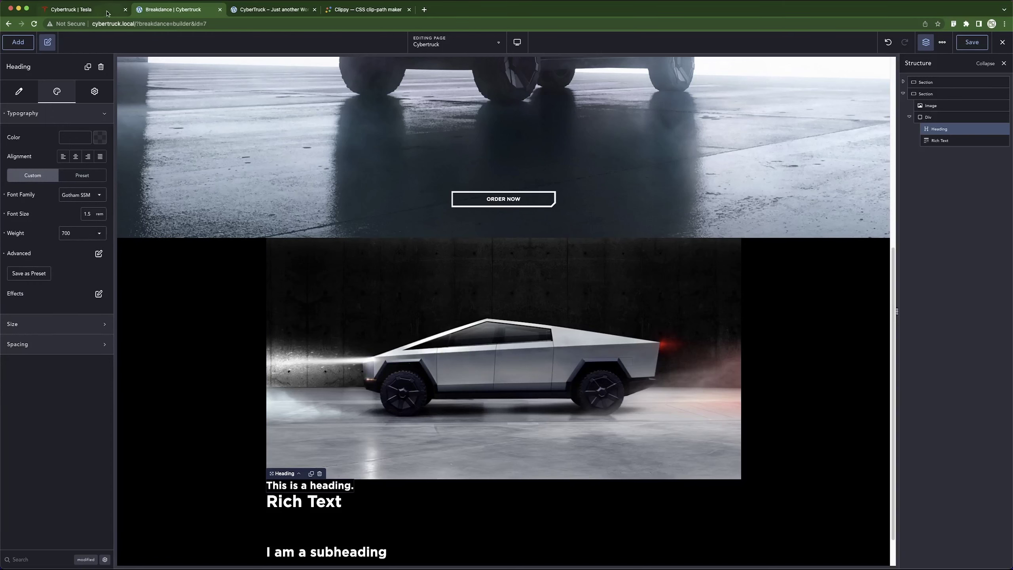
# Copy the paragraph under the Exoskeleton heading from the Tesla Cybertruck page.
pyautogui.click(254, 12)
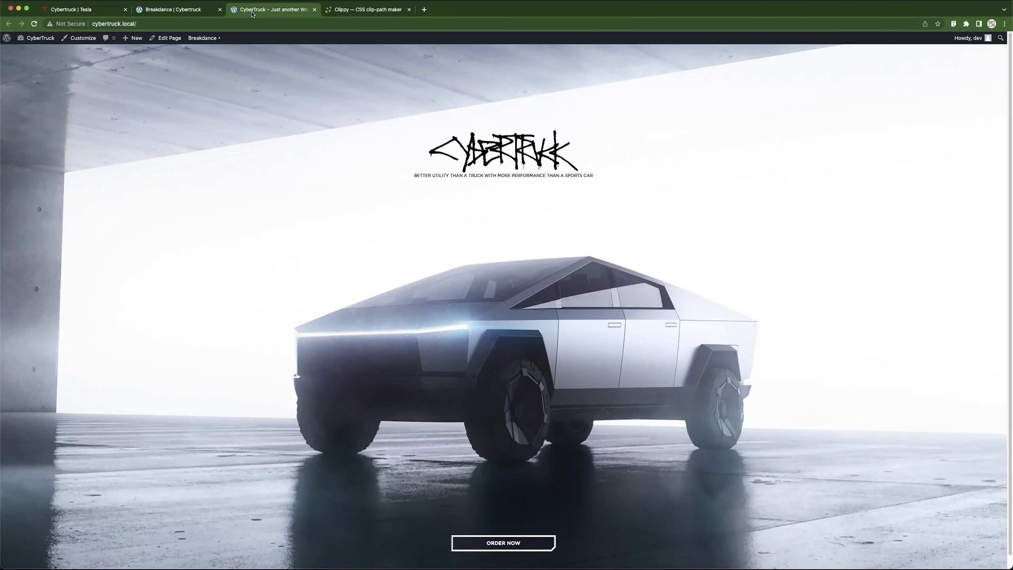
pyautogui.click(71, 9)
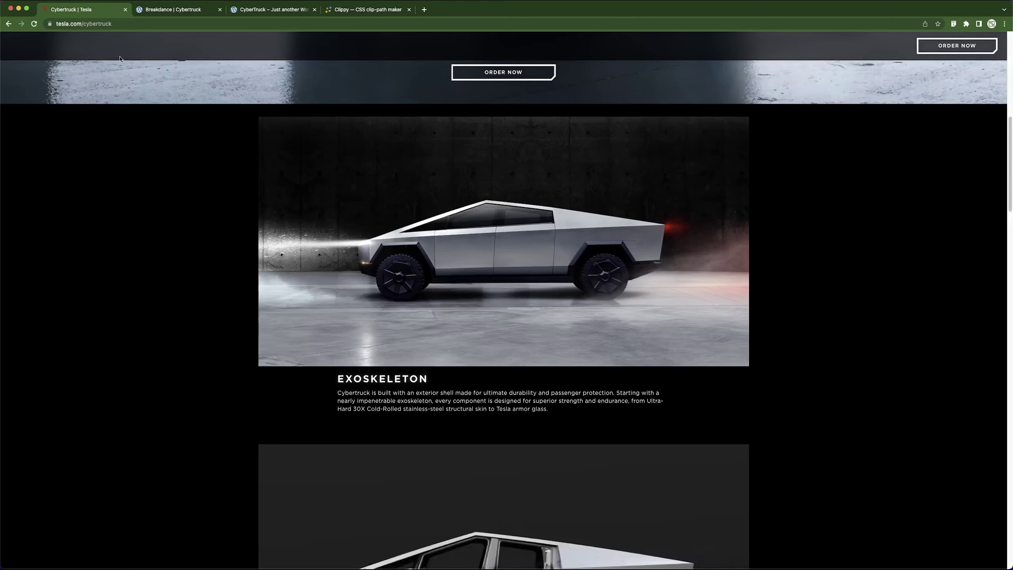
pyautogui.scroll(-5, 337, 152)
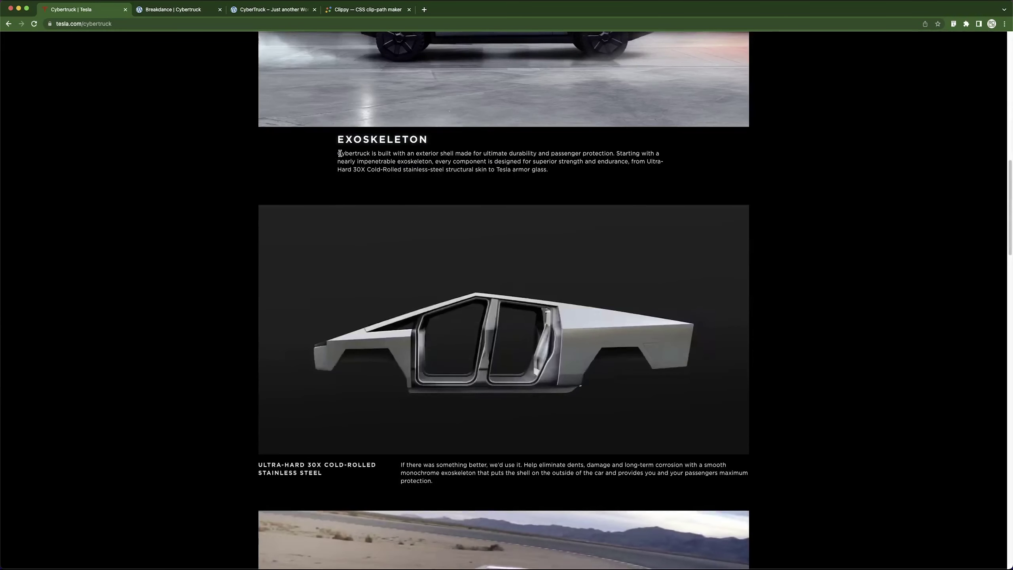
pyautogui.moveTo(338, 153); pyautogui.dragTo(553, 176)
pyautogui.press('super+c')
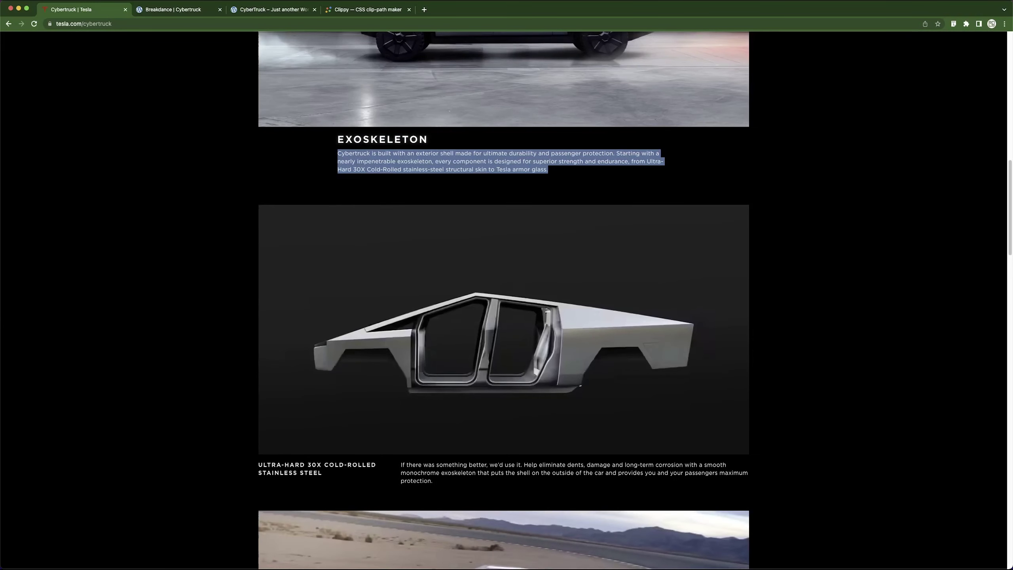
# Replace the Rich Text element's placeholder content in Breakdance with the copied Exoskeleton paragraph.
pyautogui.click(178, 9)
pyautogui.click(320, 517)
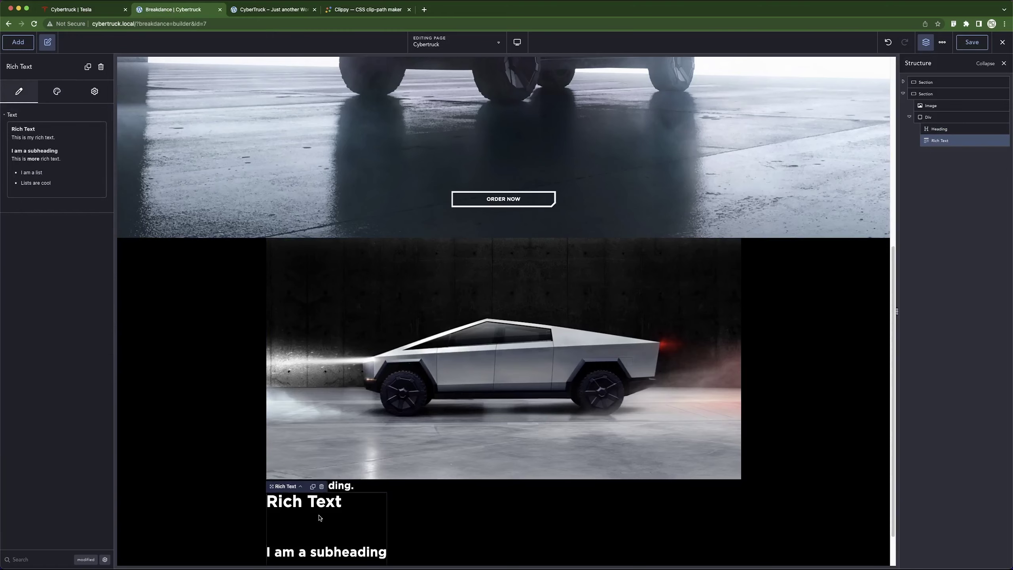
pyautogui.click(96, 160)
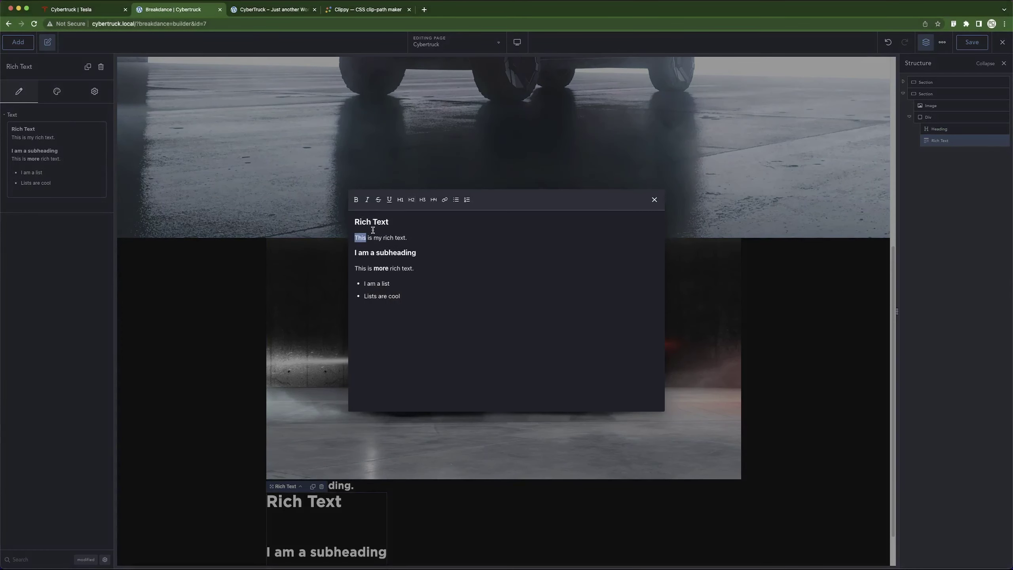
pyautogui.hotkey('shift', 'End')
pyautogui.press('super+a')
pyautogui.press('BackSpace')
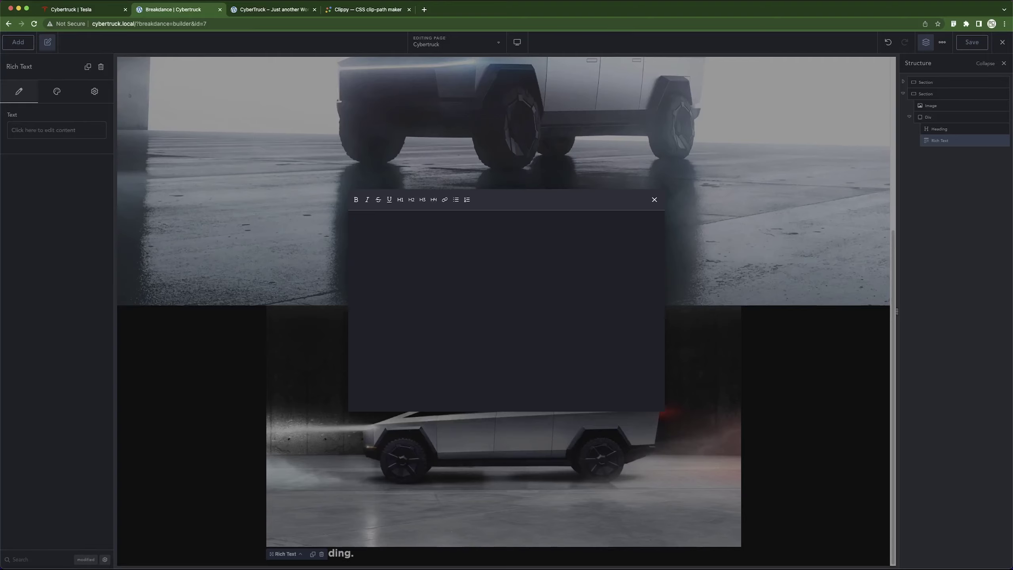
pyautogui.press('super+v')
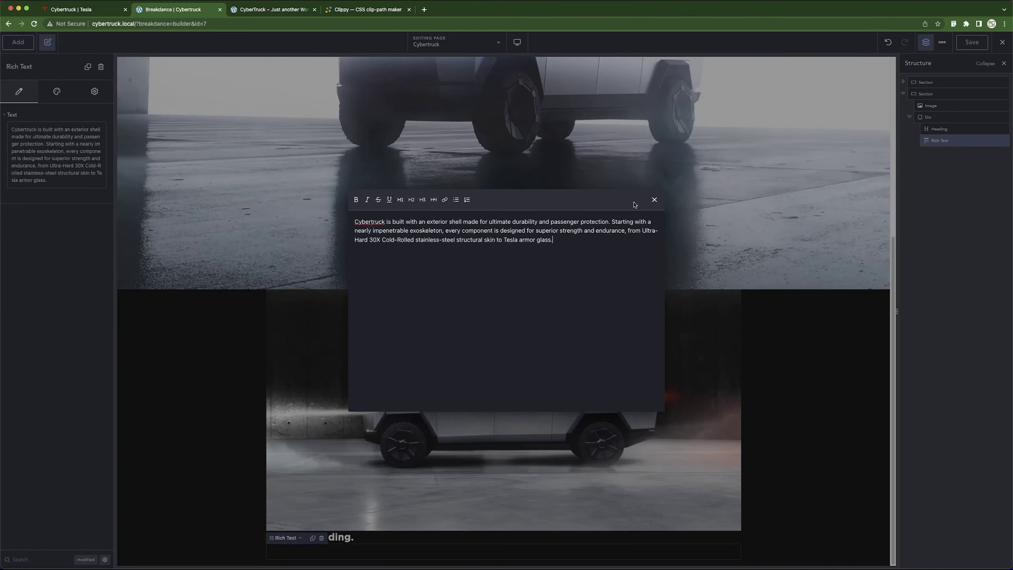
pyautogui.click(654, 199)
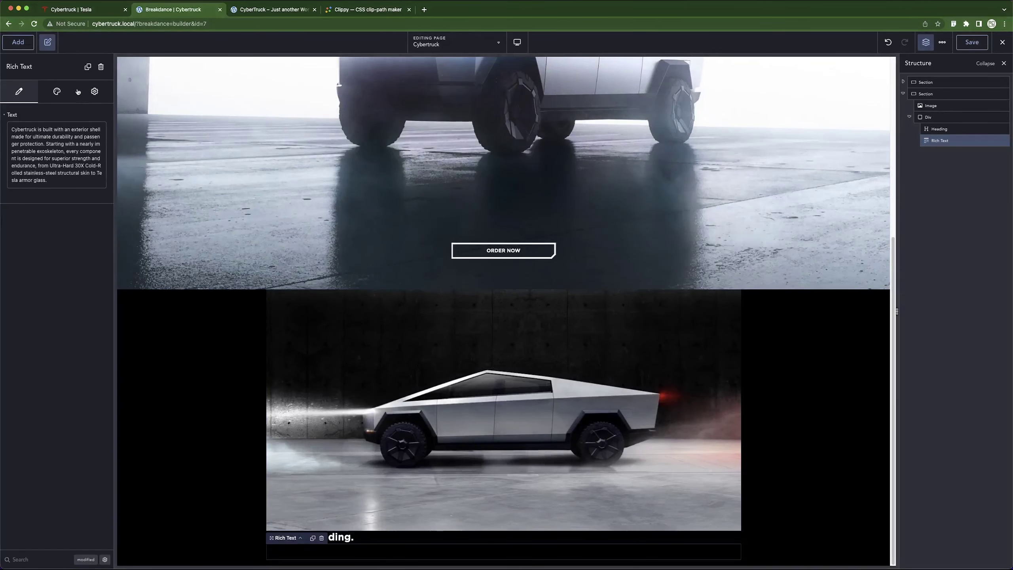
# Set the Rich Text element's default typography color to White.
pyautogui.click(59, 92)
pyautogui.click(56, 115)
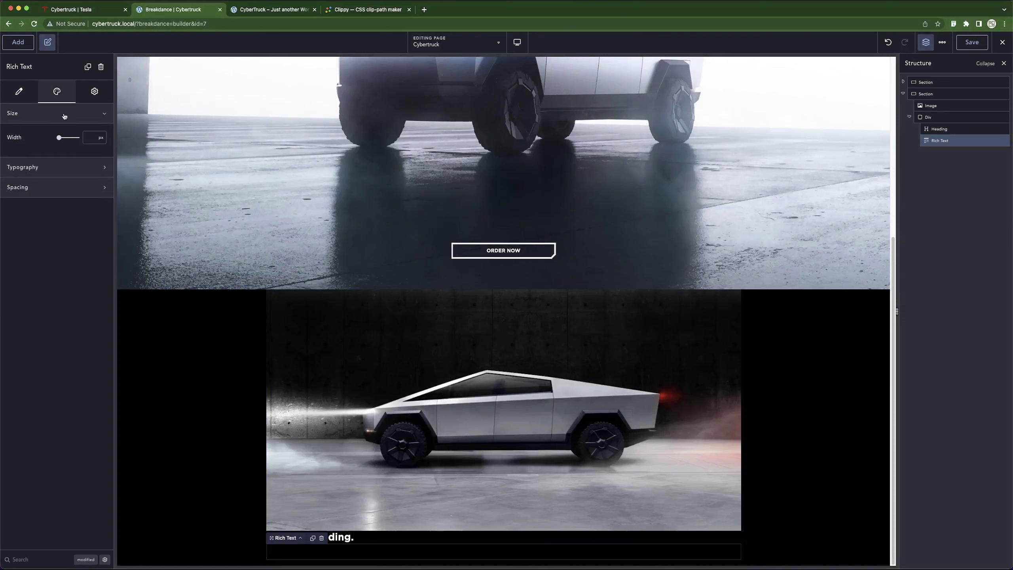
pyautogui.click(56, 115)
pyautogui.click(50, 134)
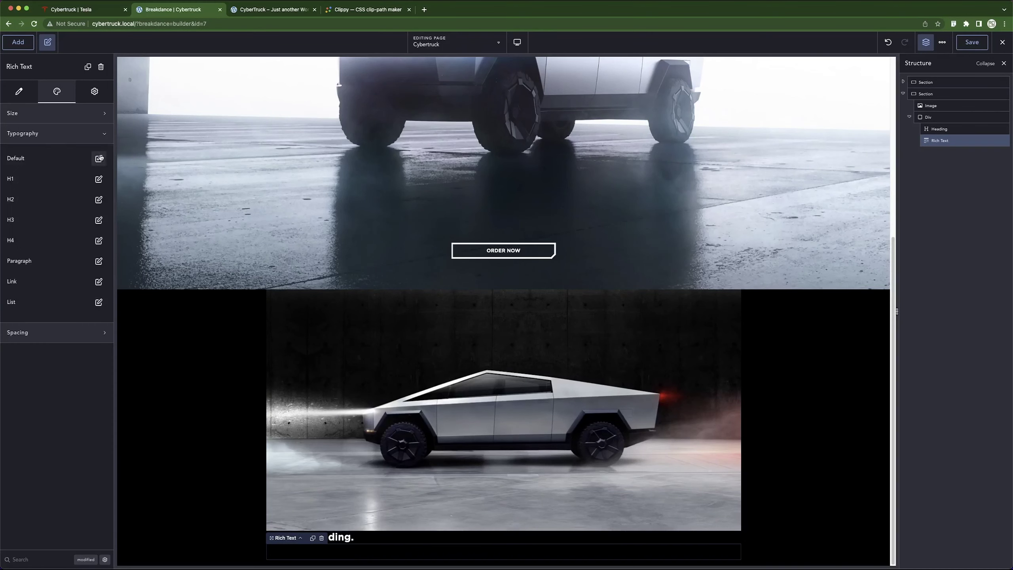
pyautogui.click(99, 158)
pyautogui.click(88, 195)
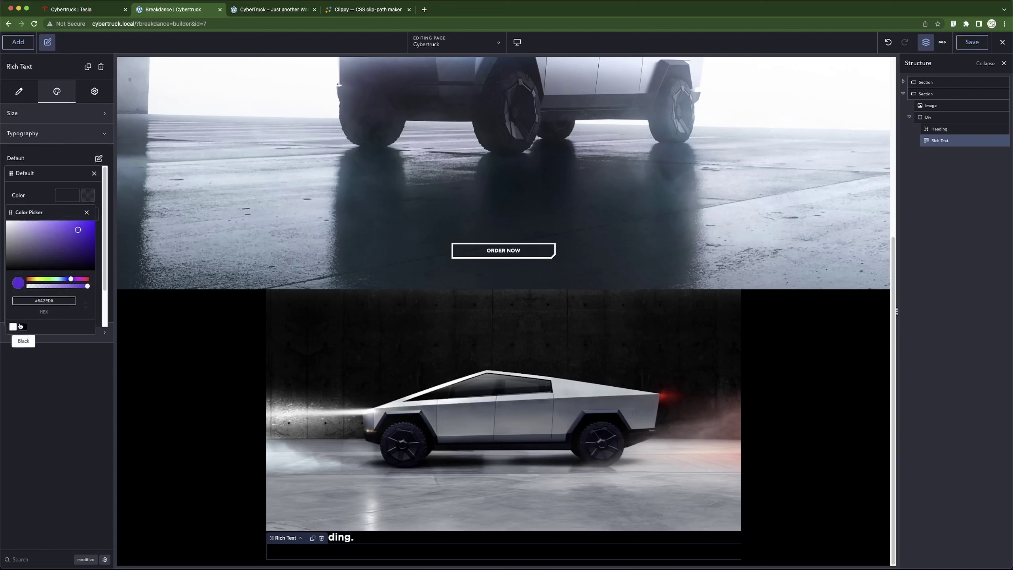
pyautogui.click(13, 326)
pyautogui.click(65, 158)
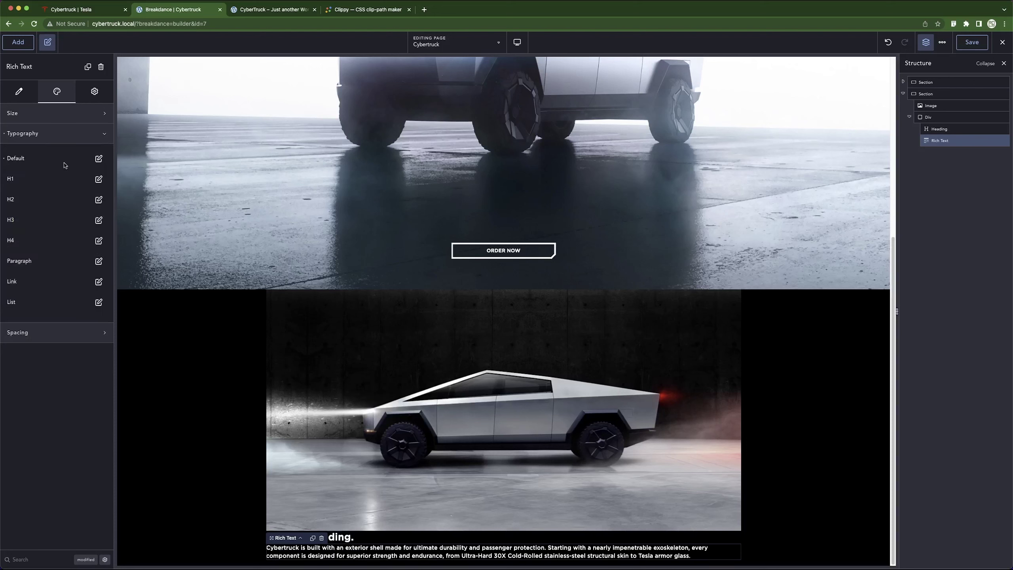
# Apply the 14px typography preset to the Rich Text element's default text.
pyautogui.click(99, 159)
pyautogui.click(73, 234)
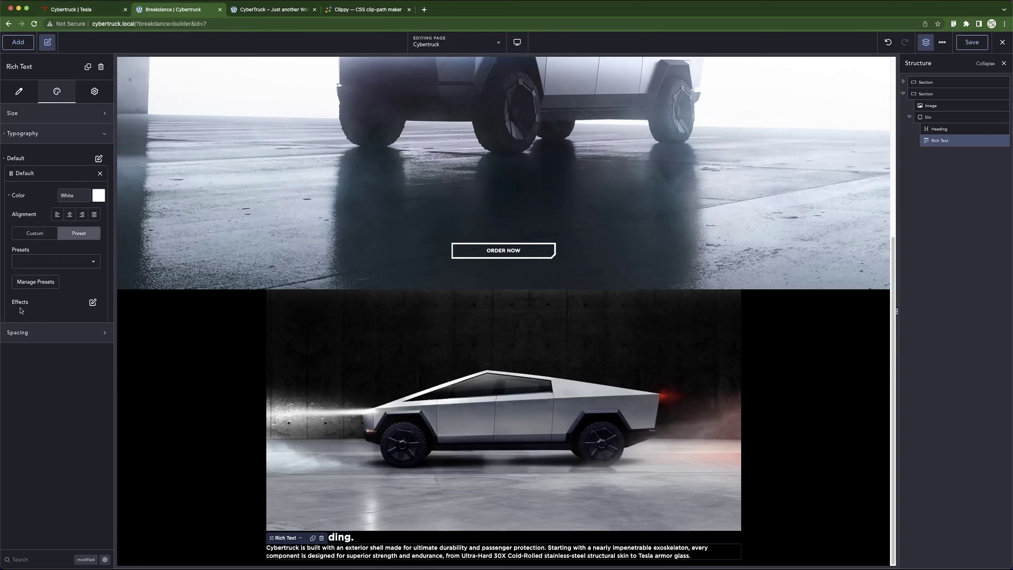
pyautogui.click(60, 264)
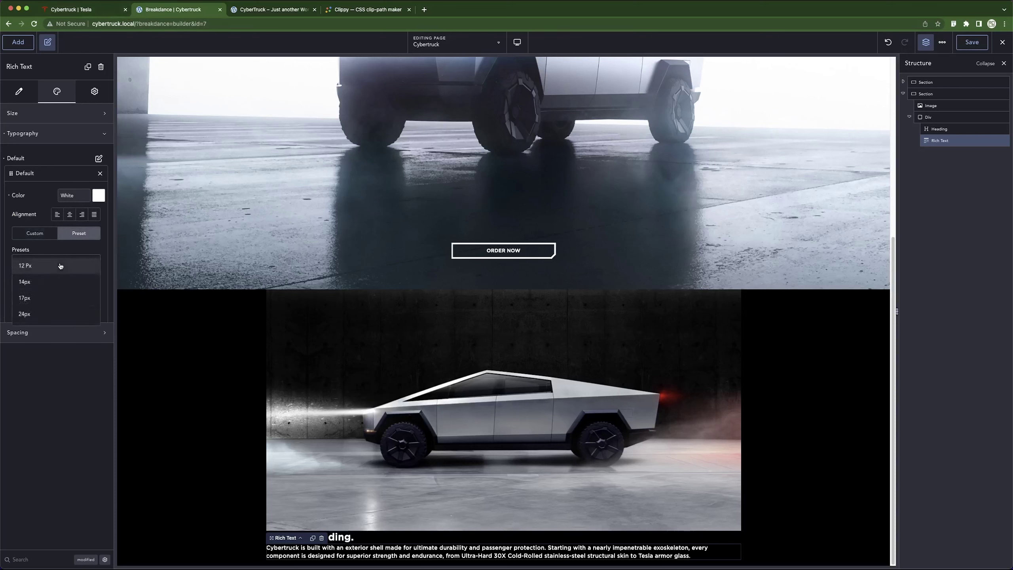
pyautogui.click(35, 282)
# Switch to the Tesla Cybertruck page and inspect the font of the paragraph under the Exoskeleton heading.
pyautogui.click(84, 10)
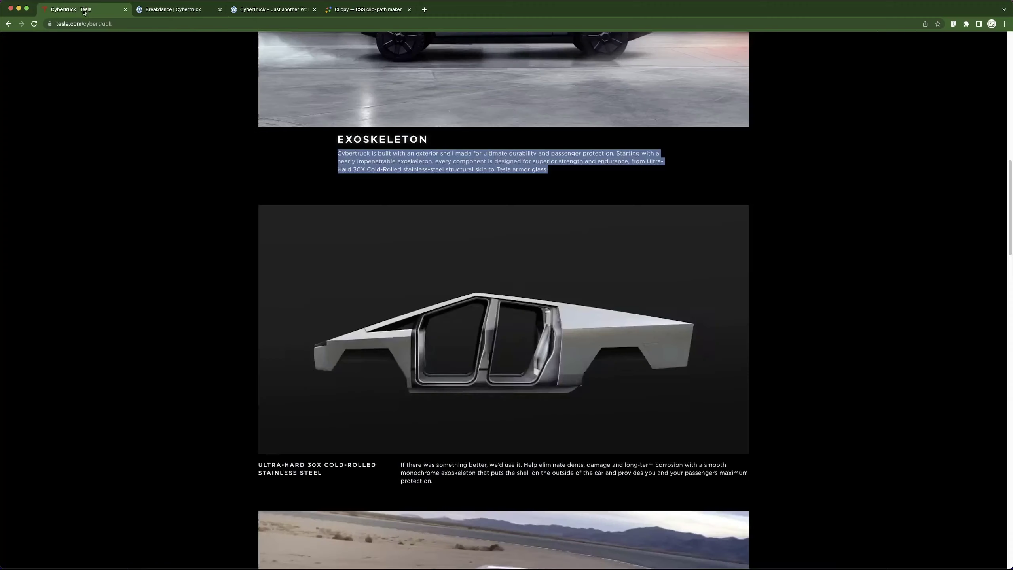
pyautogui.click(953, 23)
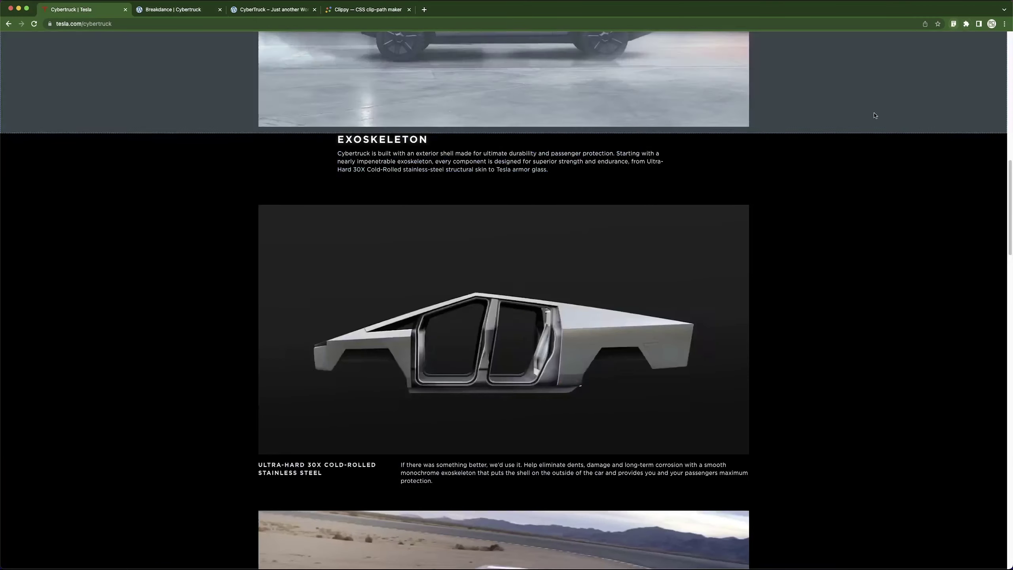
pyautogui.click(498, 161)
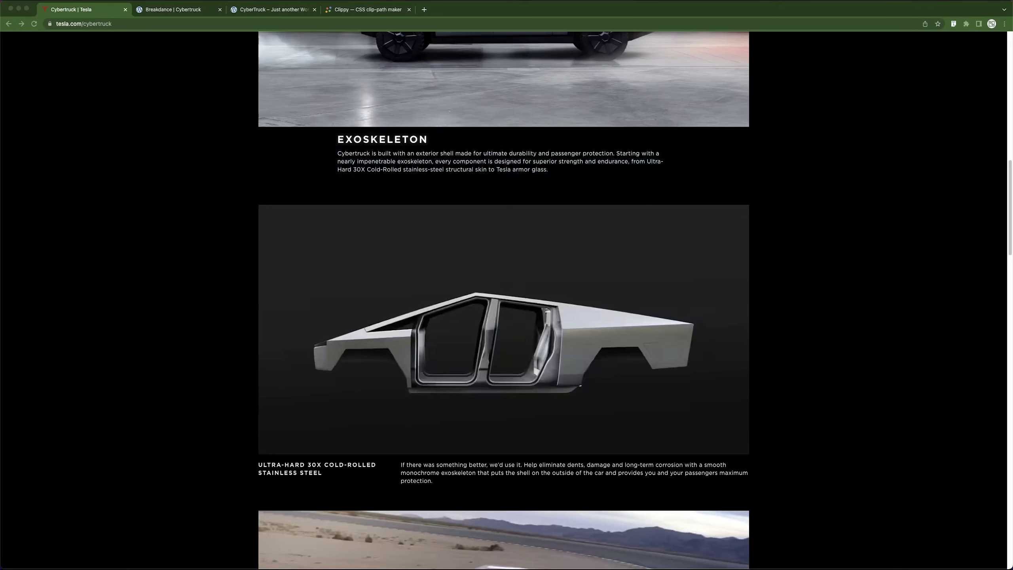
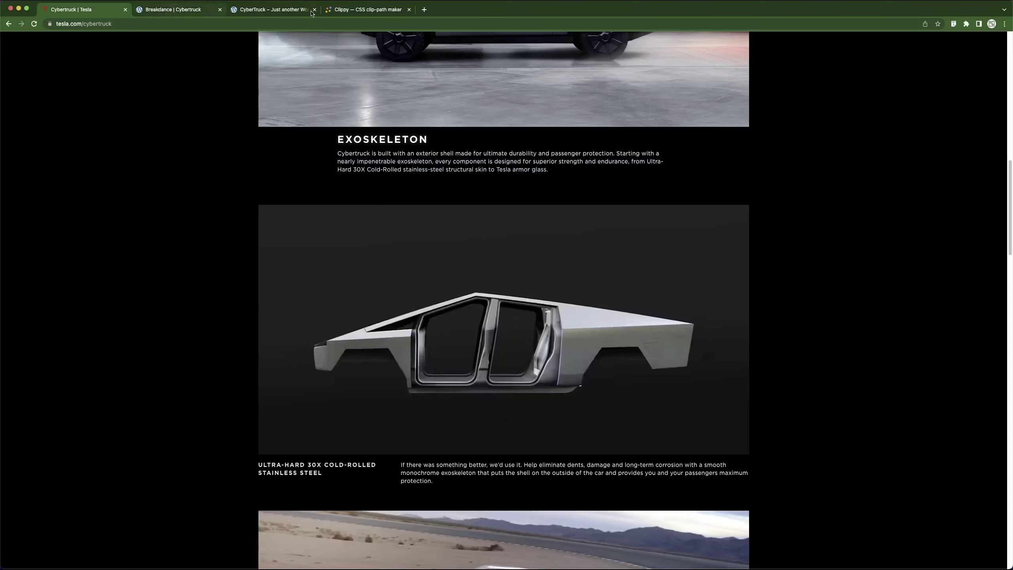
# Back in Breakdance, switch the Rich Text's default typography to custom with weight 300, and save the page.
pyautogui.click(187, 11)
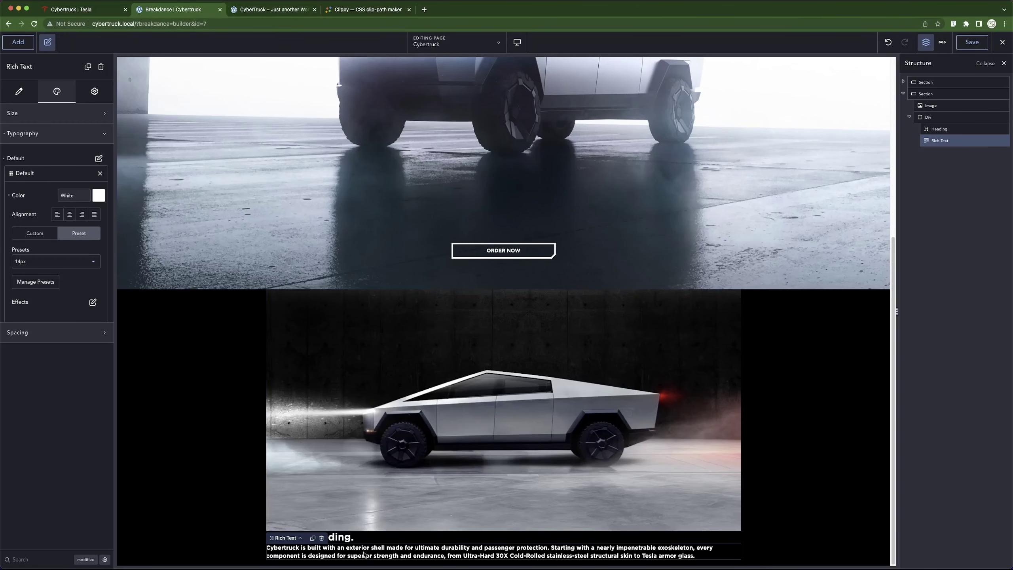
pyautogui.click(35, 234)
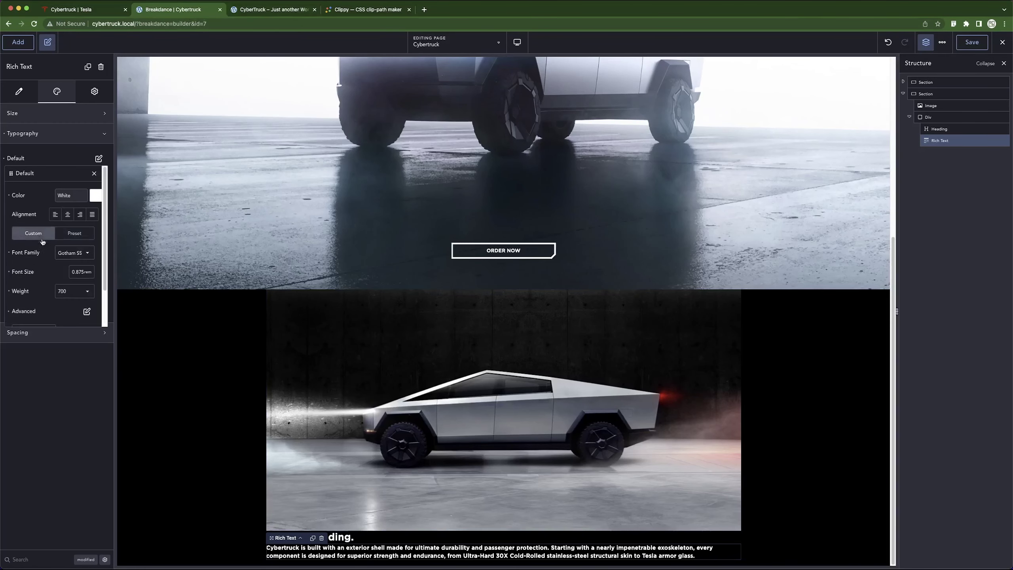
pyautogui.click(70, 295)
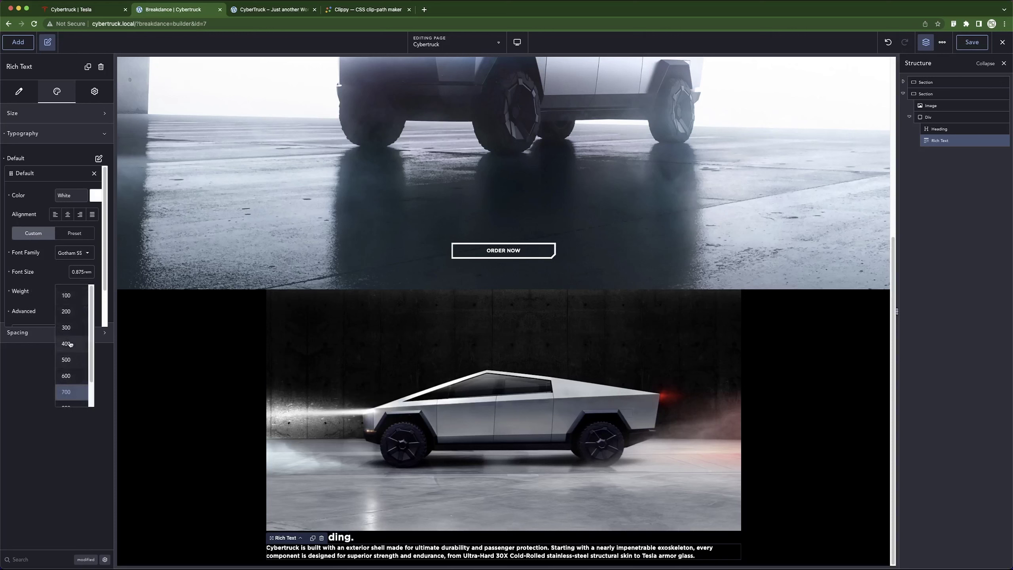
pyautogui.click(66, 328)
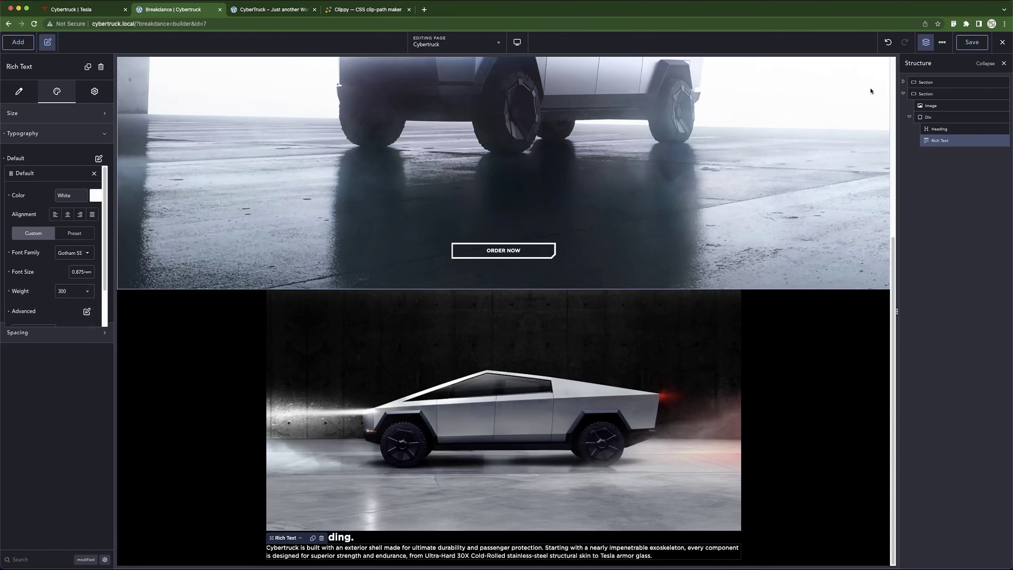
pyautogui.click(972, 42)
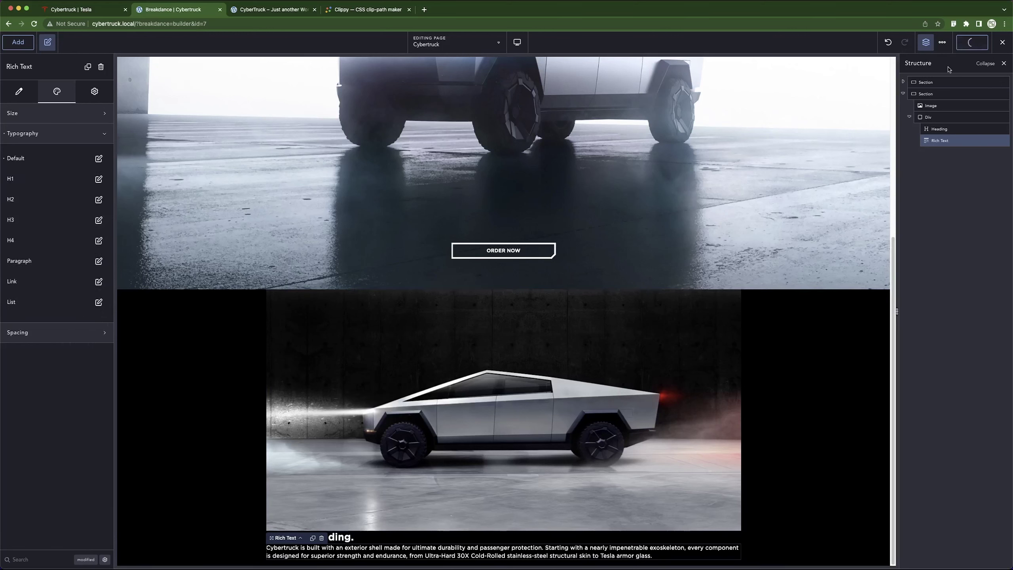
# Change the global 14px typography preset's weight to 300, save, and close the global settings.
pyautogui.click(942, 44)
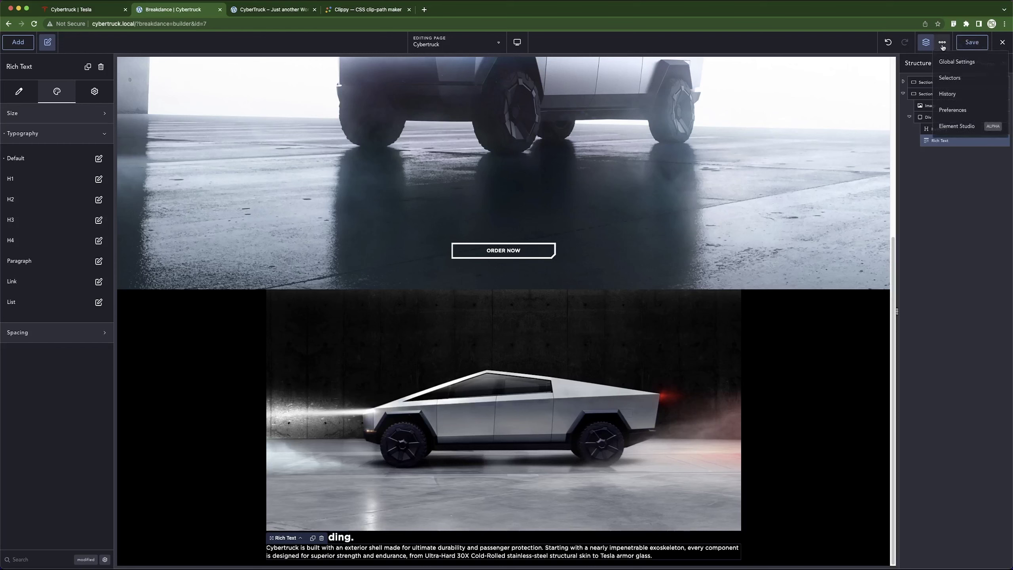
pyautogui.click(959, 62)
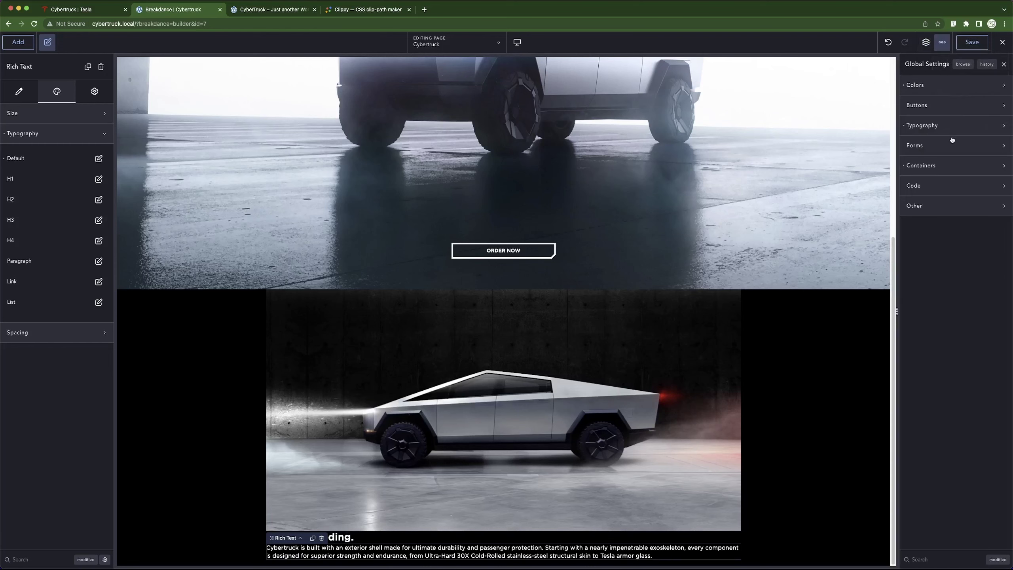
pyautogui.click(947, 125)
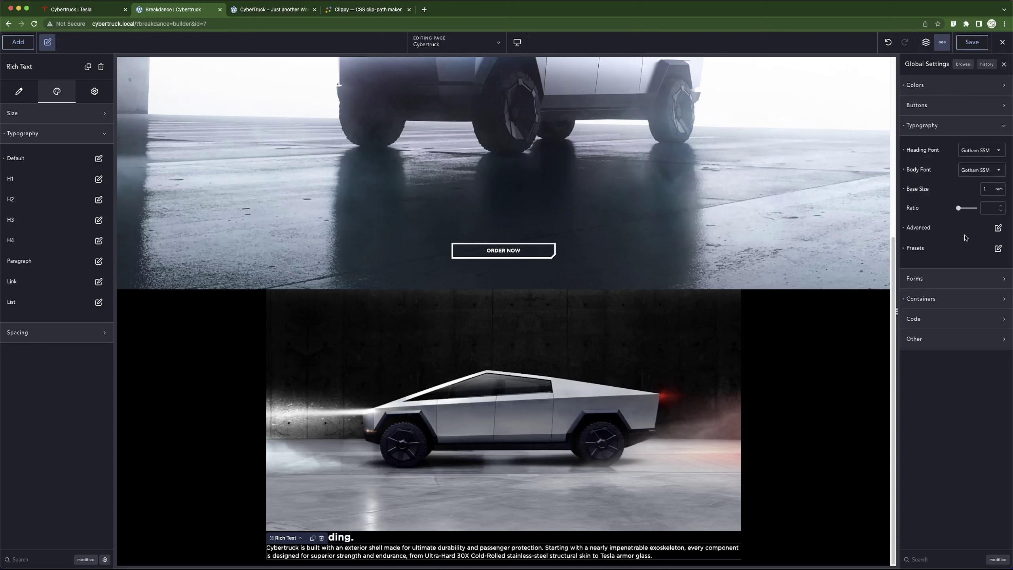
pyautogui.click(997, 248)
pyautogui.click(961, 316)
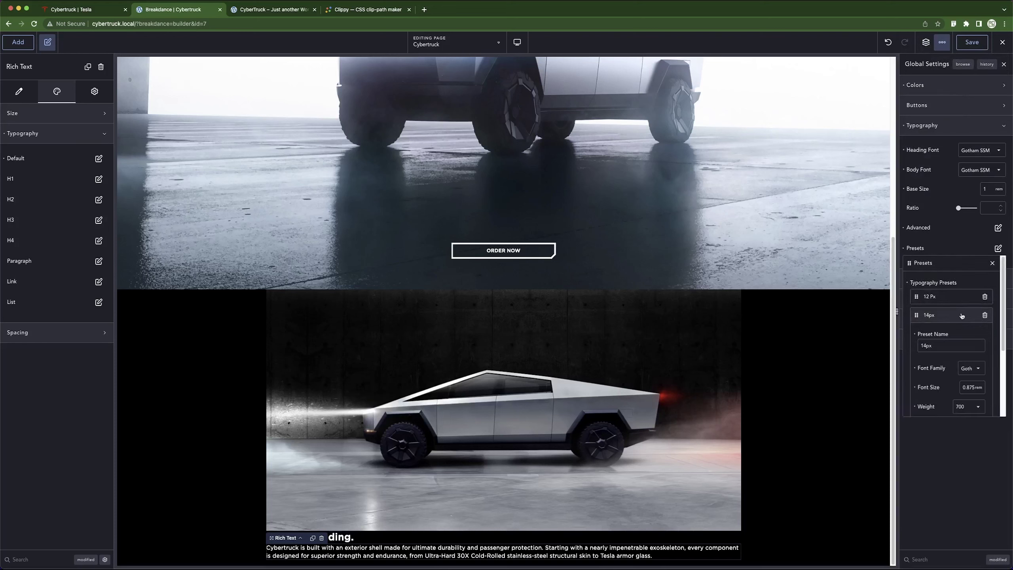
pyautogui.scroll(-2, 973, 378)
pyautogui.click(968, 362)
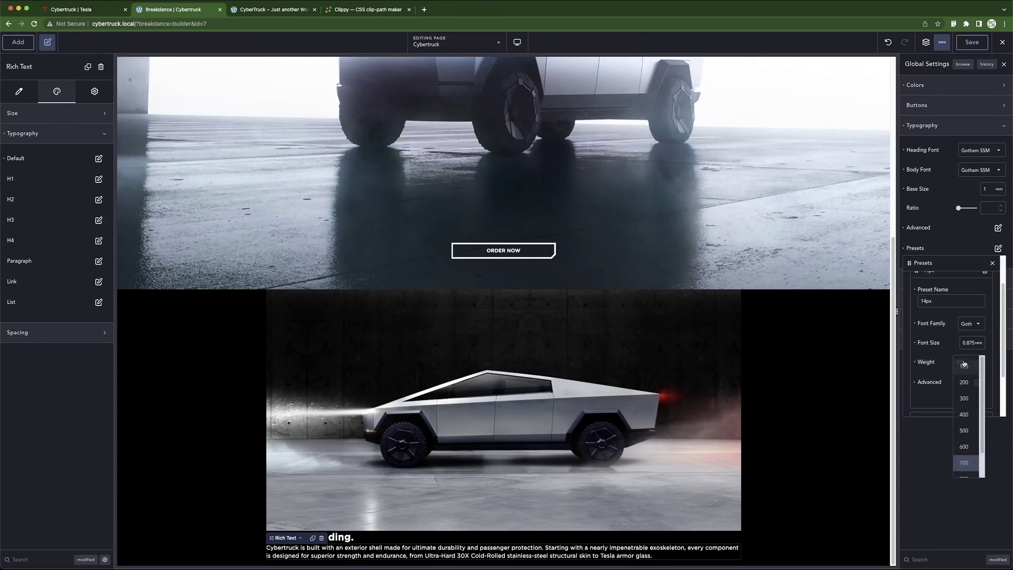
pyautogui.click(963, 398)
pyautogui.press('Escape')
pyautogui.click(973, 43)
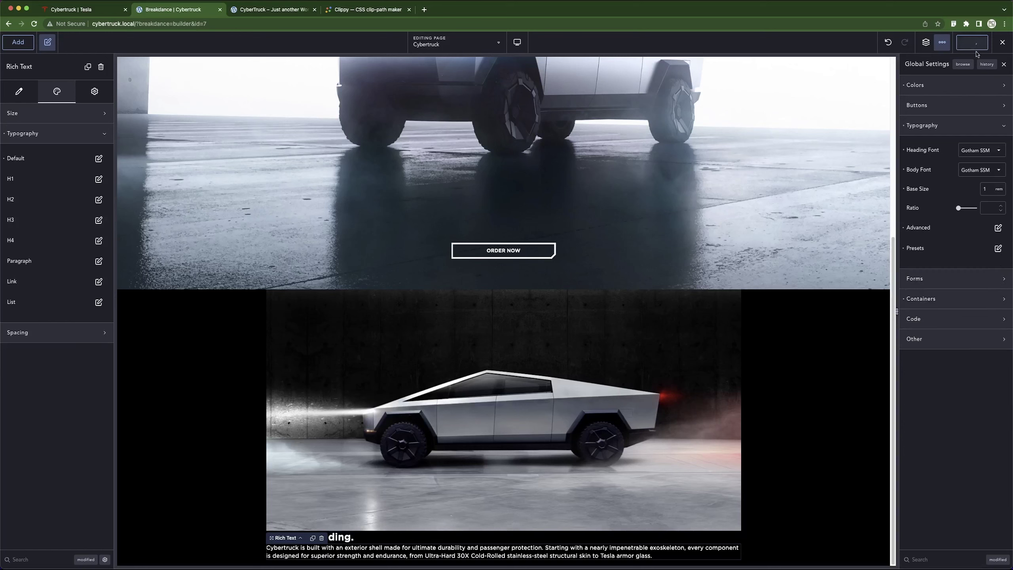
pyautogui.click(1004, 66)
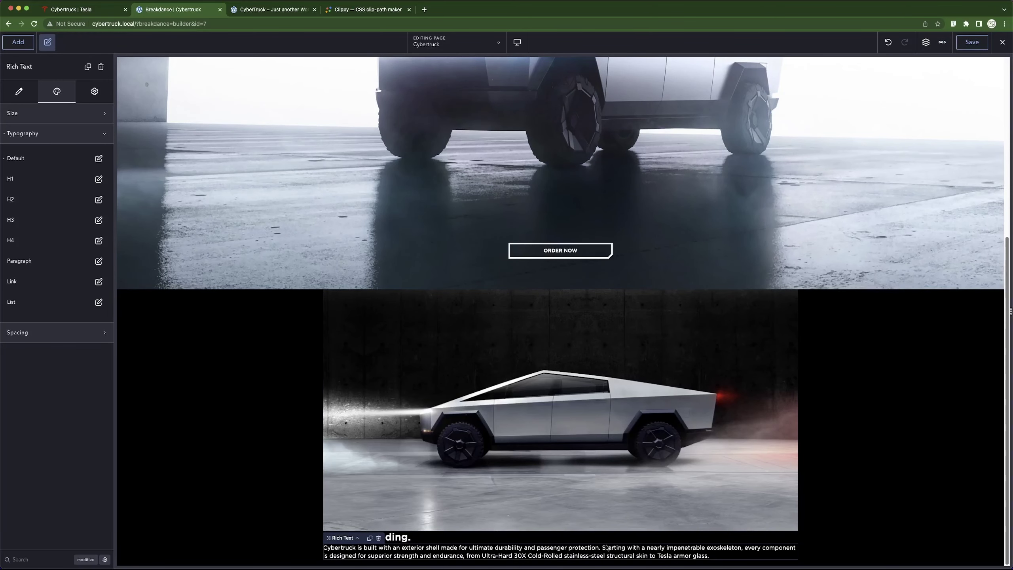
# Select the placeholder heading under the truck image, and copy the EXOSKELETON heading from the Tesla Cybertruck page.
pyautogui.click(365, 538)
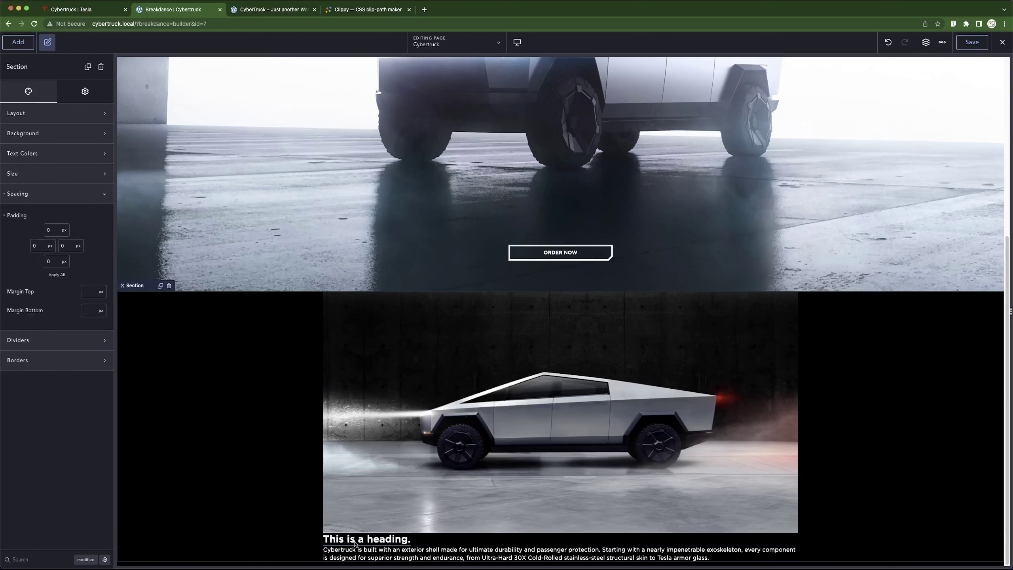
pyautogui.click(94, 12)
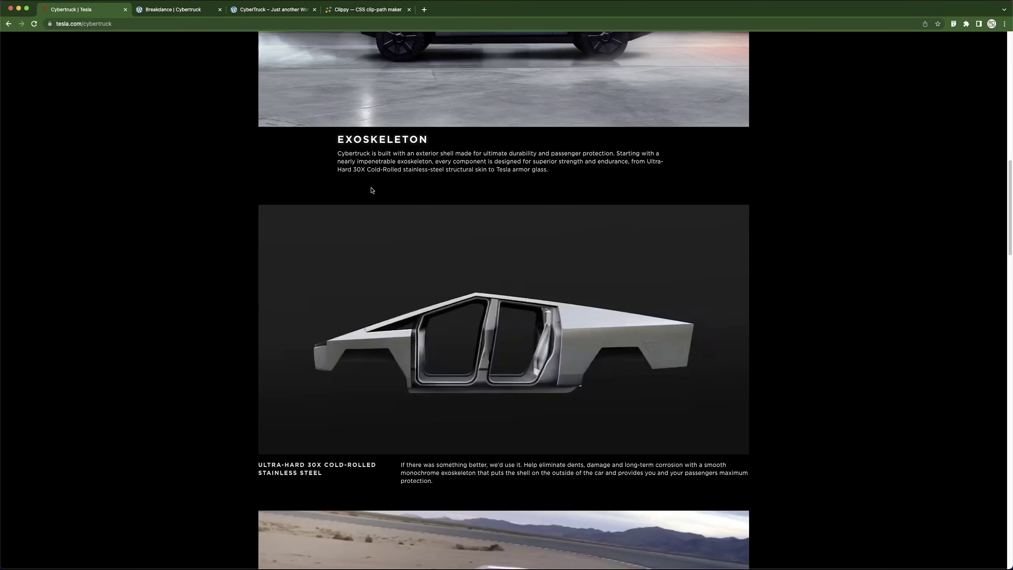
pyautogui.doubleClick(369, 140)
pyautogui.press('super+c')
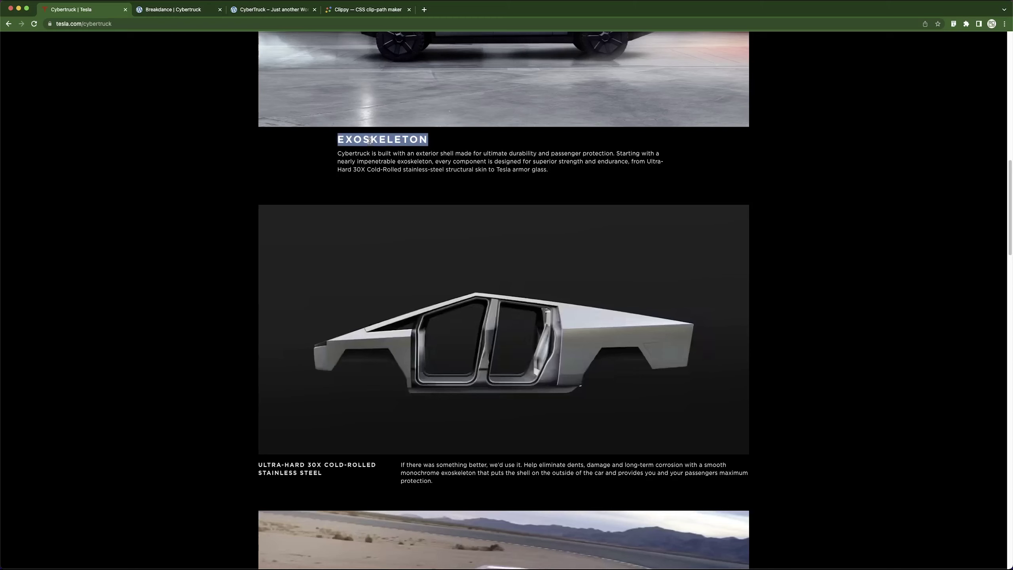
# Replace the placeholder heading's text in Breakdance with the copied "EXOSKELETON".
pyautogui.click(175, 9)
pyautogui.click(19, 91)
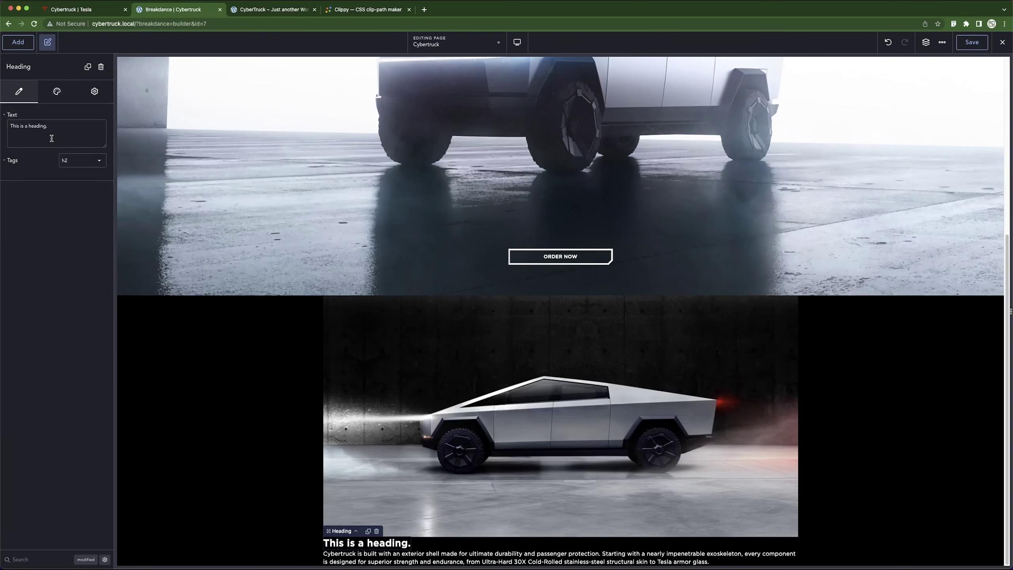
pyautogui.tripleClick(51, 137)
pyautogui.press('super+v')
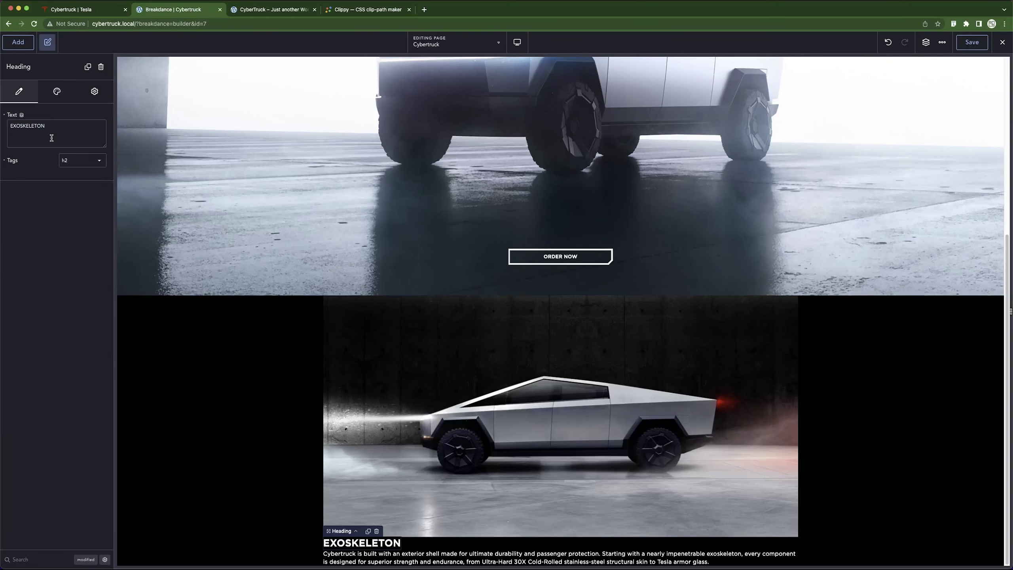
pyautogui.write('\\')
pyautogui.press('BackSpace')
# Inspect the Exoskeleton paragraph on the Tesla Cybertruck page with the browser's element inspector to find its width.
pyautogui.click(105, 10)
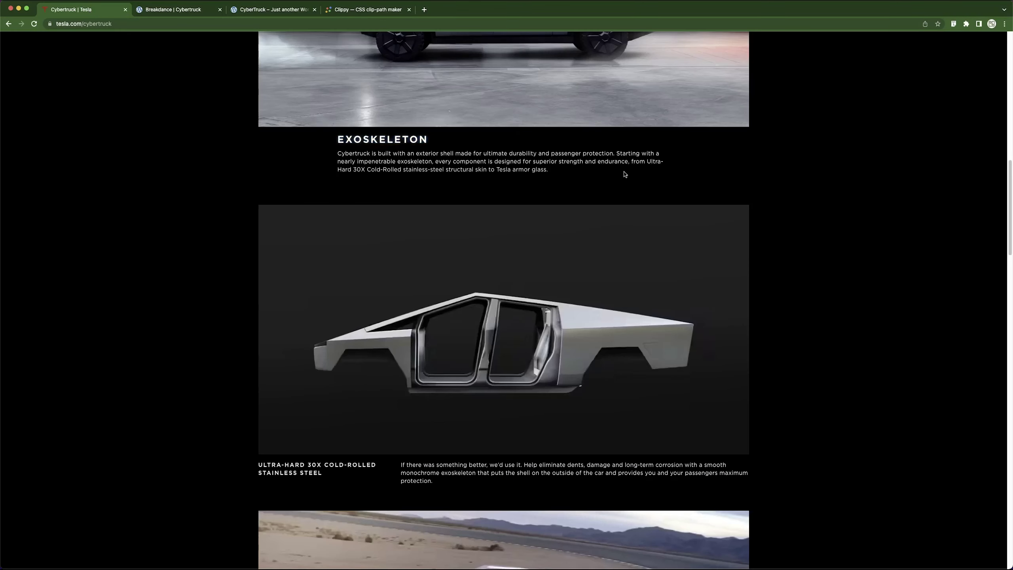
pyautogui.press('super+shift+c')
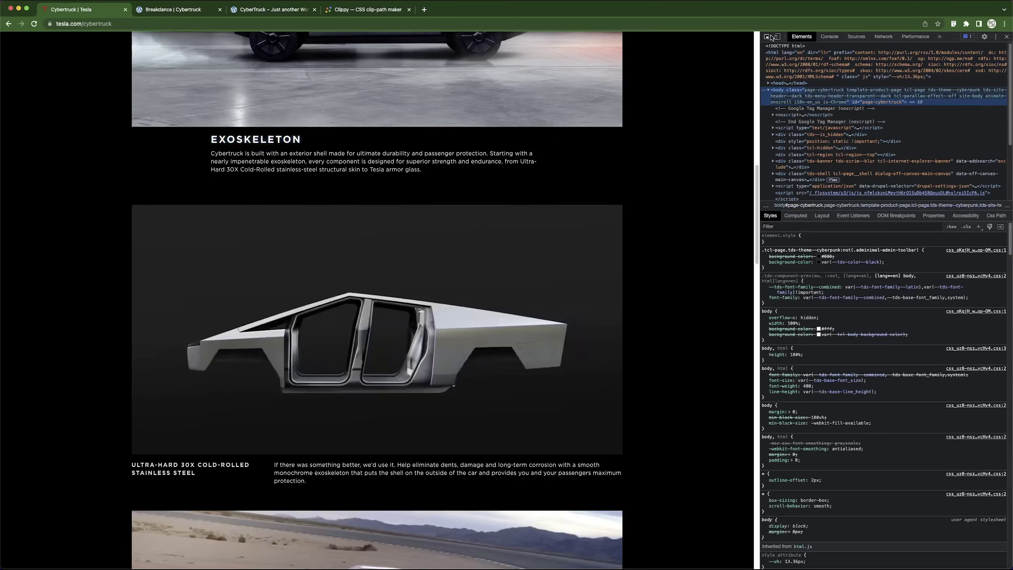
pyautogui.click(418, 144)
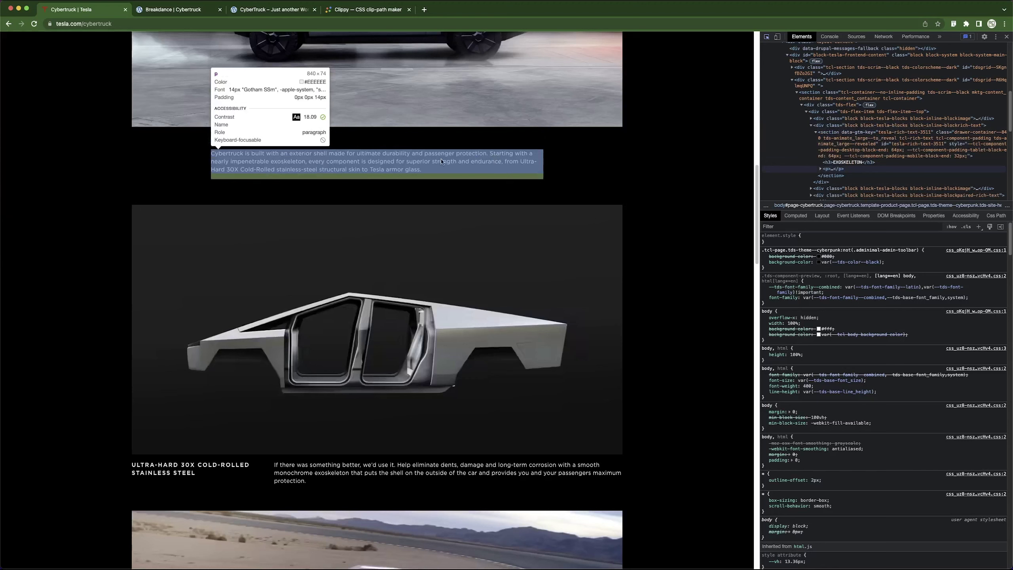
pyautogui.click(293, 101)
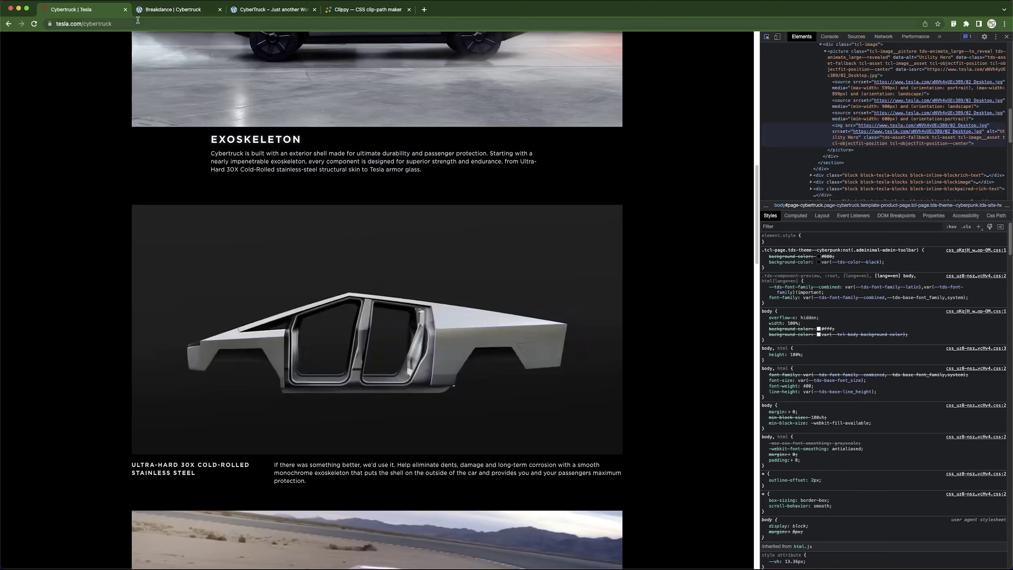
# Back in Breakdance, set the container width of the Div holding the heading and paragraph to 840 px.
pyautogui.click(188, 8)
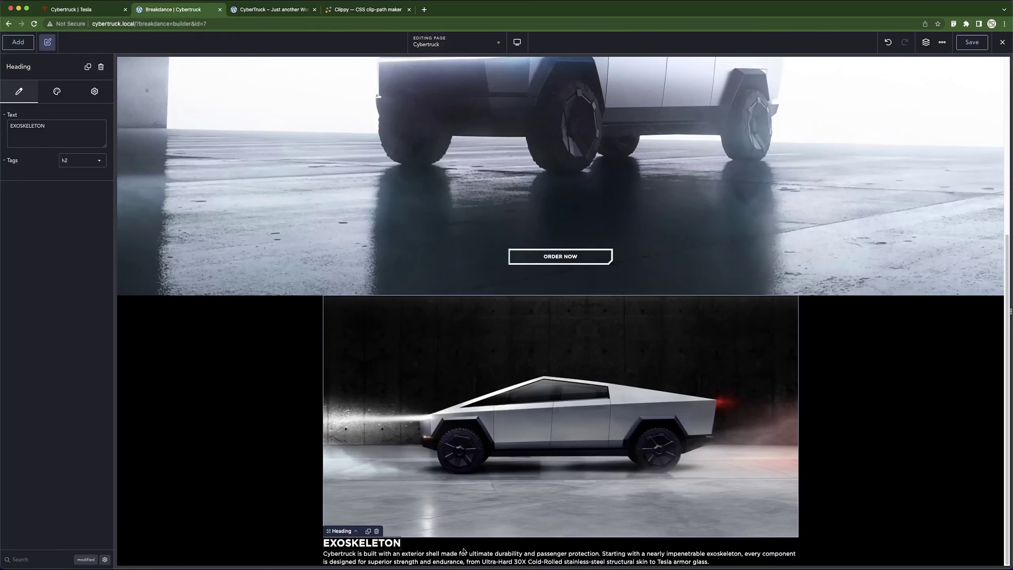
pyautogui.click(356, 531)
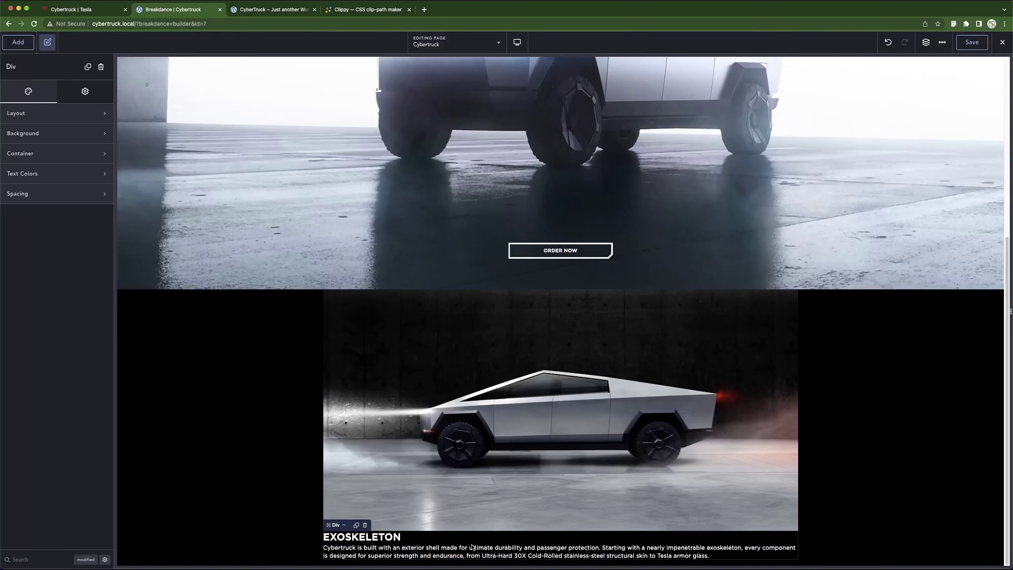
pyautogui.click(72, 154)
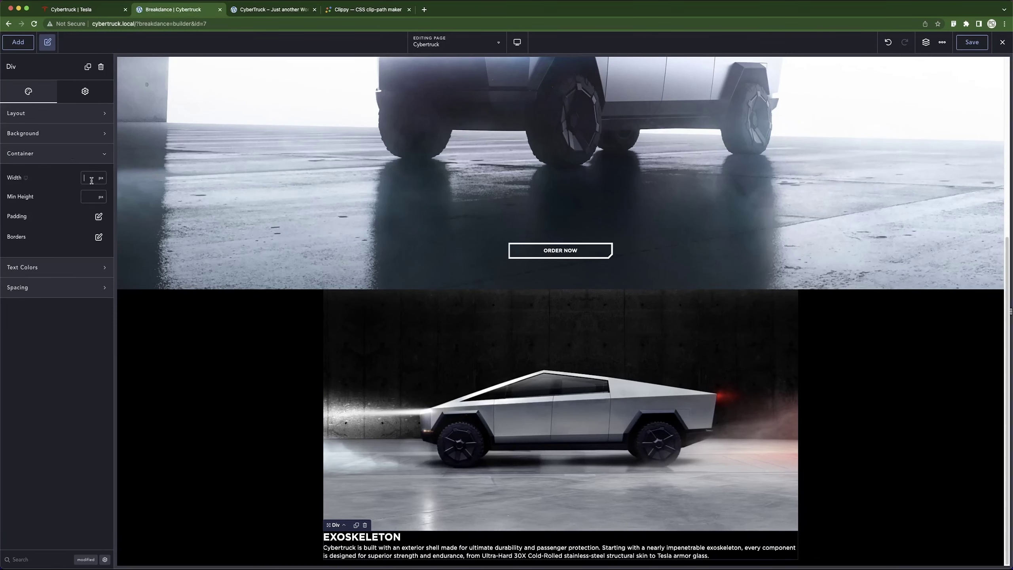
pyautogui.write('800')
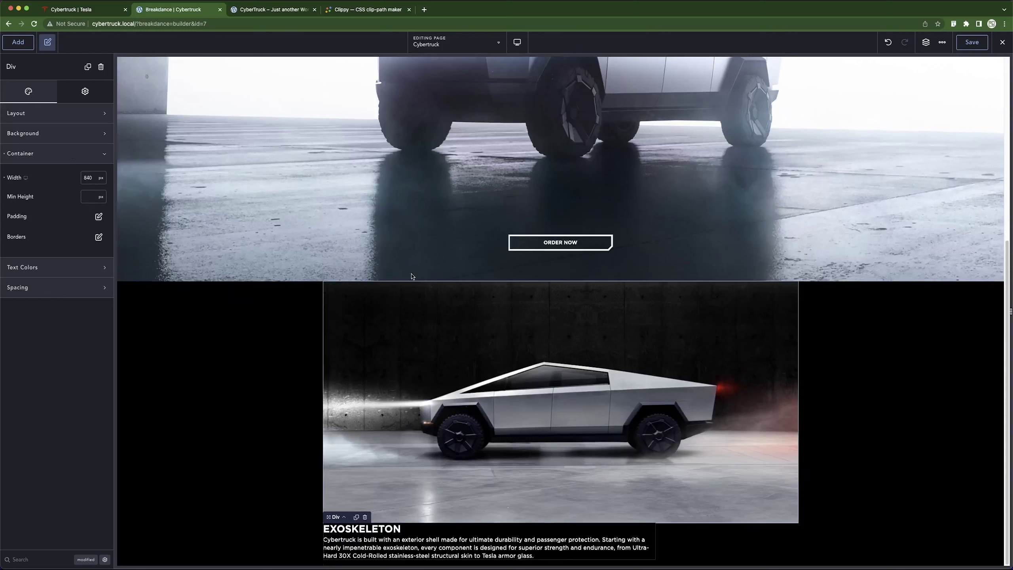
# Center-align the contents of the Exoskeleton section and set its layout gap to 20 px.
pyautogui.click(269, 340)
pyautogui.click(40, 115)
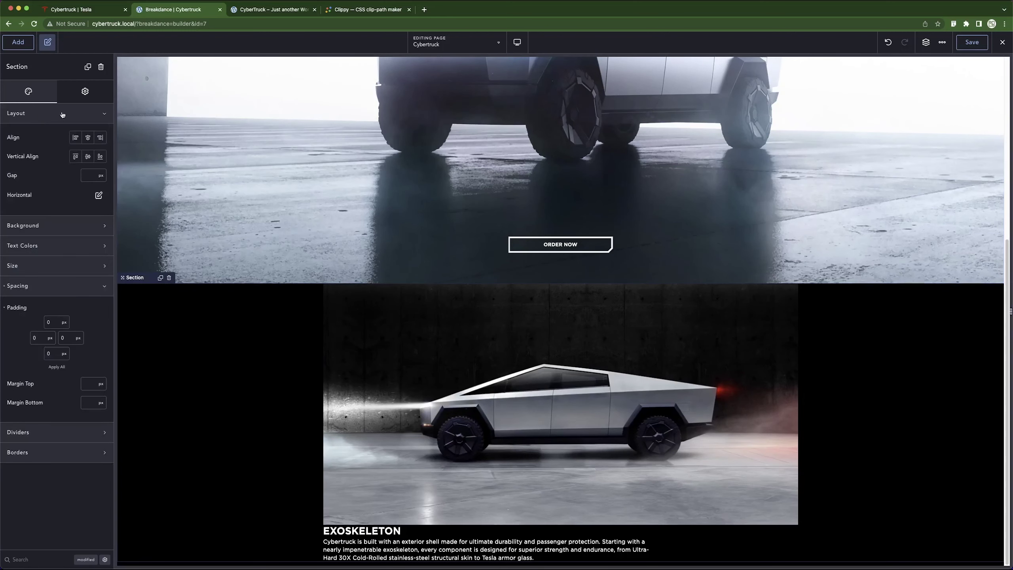
pyautogui.click(87, 140)
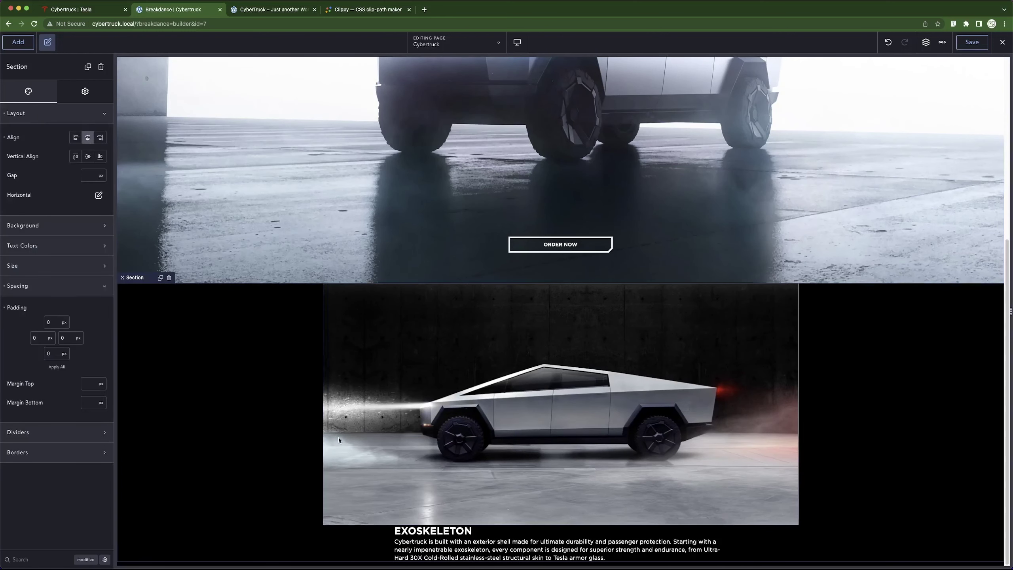
pyautogui.click(84, 9)
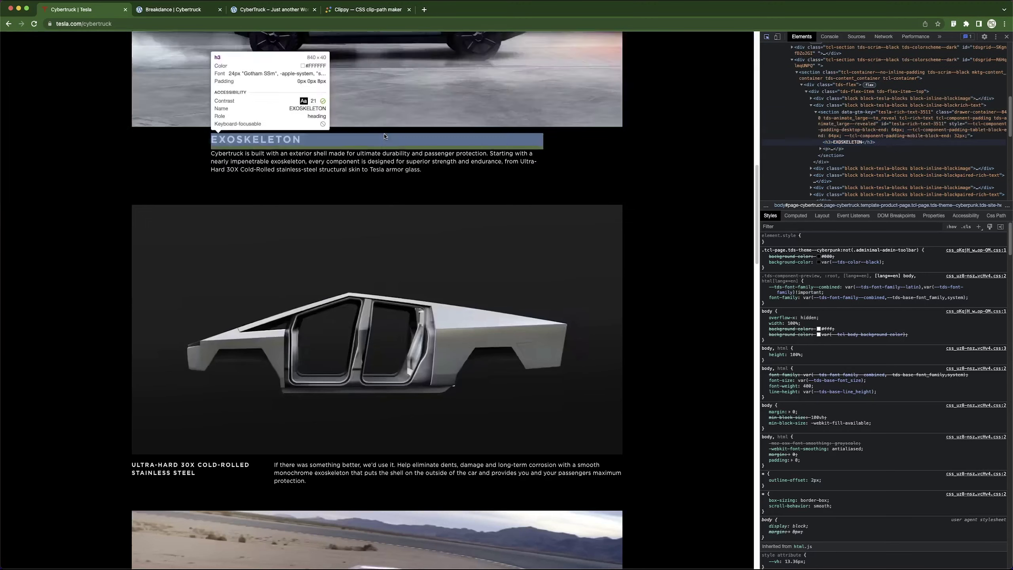
pyautogui.click(193, 10)
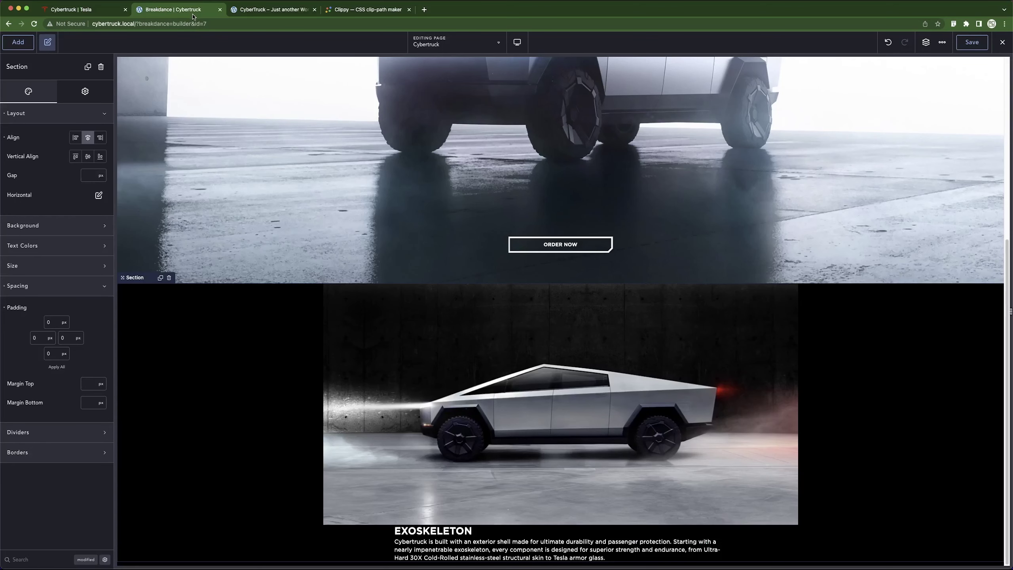
pyautogui.click(88, 175)
pyautogui.write('20')
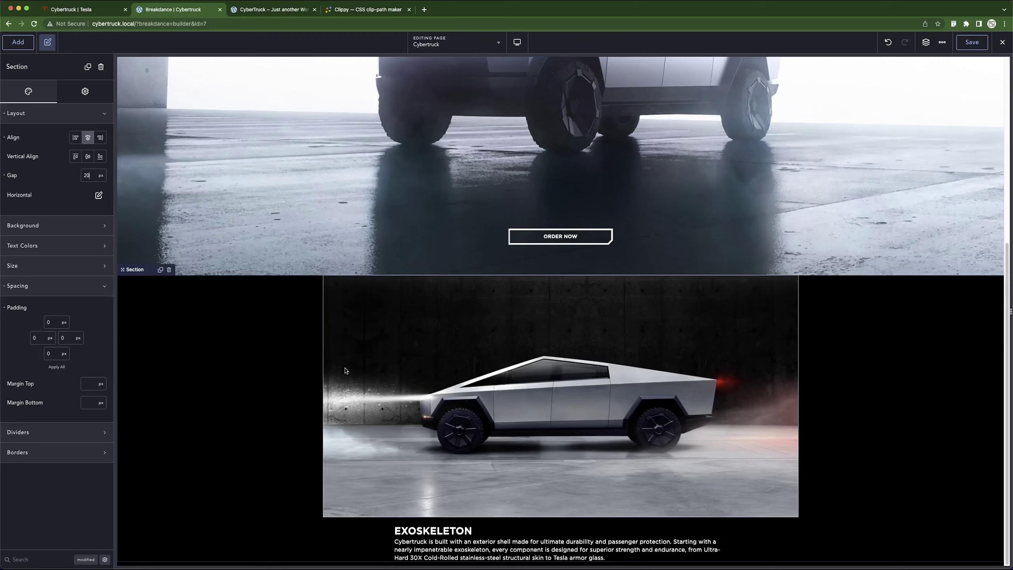
# Compare the spacing above the truck image with the Tesla page, and set the Exoskeleton section's top margin to 32 px.
pyautogui.click(103, 10)
pyautogui.scroll(5, 258, 261)
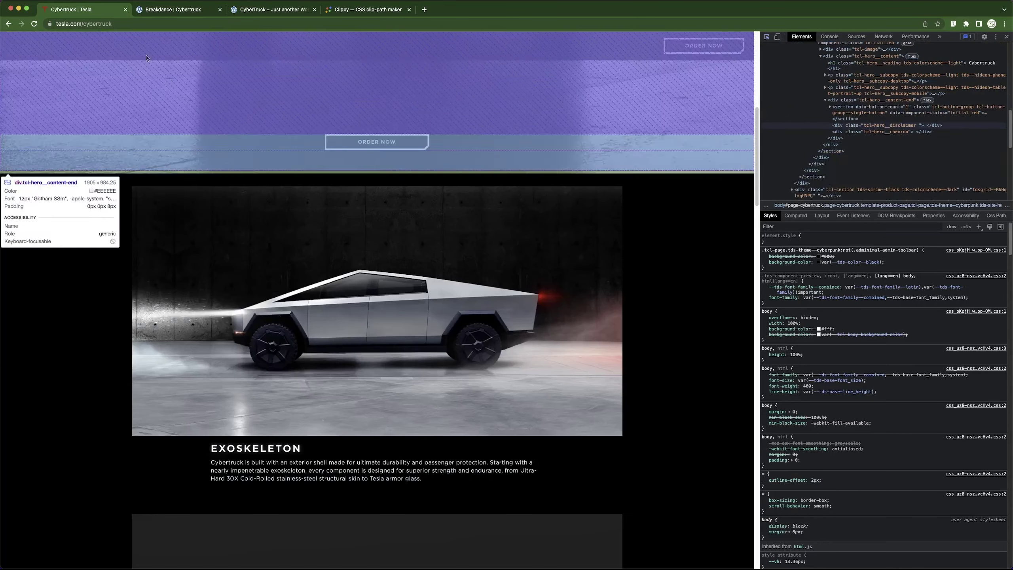
pyautogui.click(173, 9)
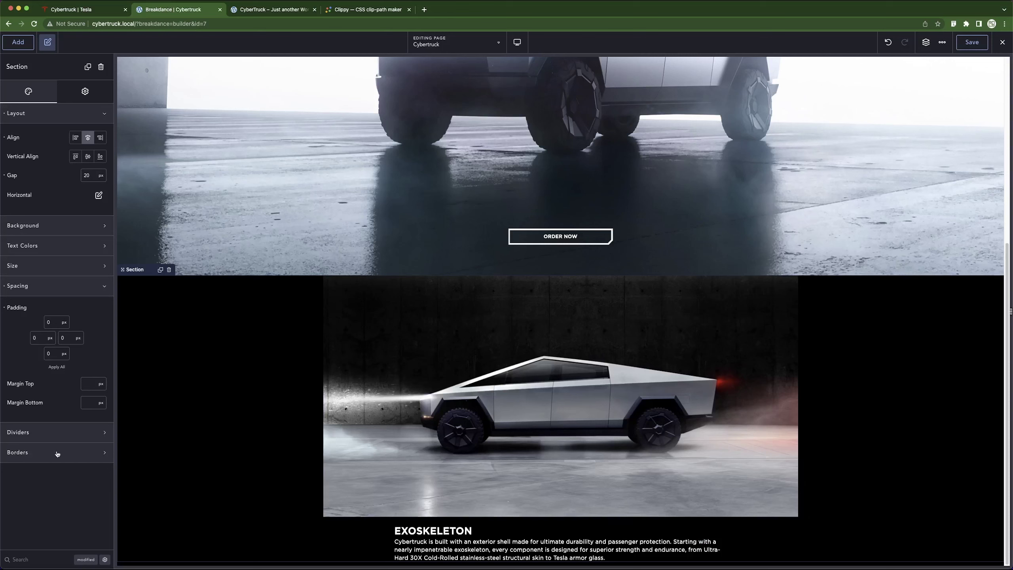
pyautogui.click(59, 112)
pyautogui.click(36, 194)
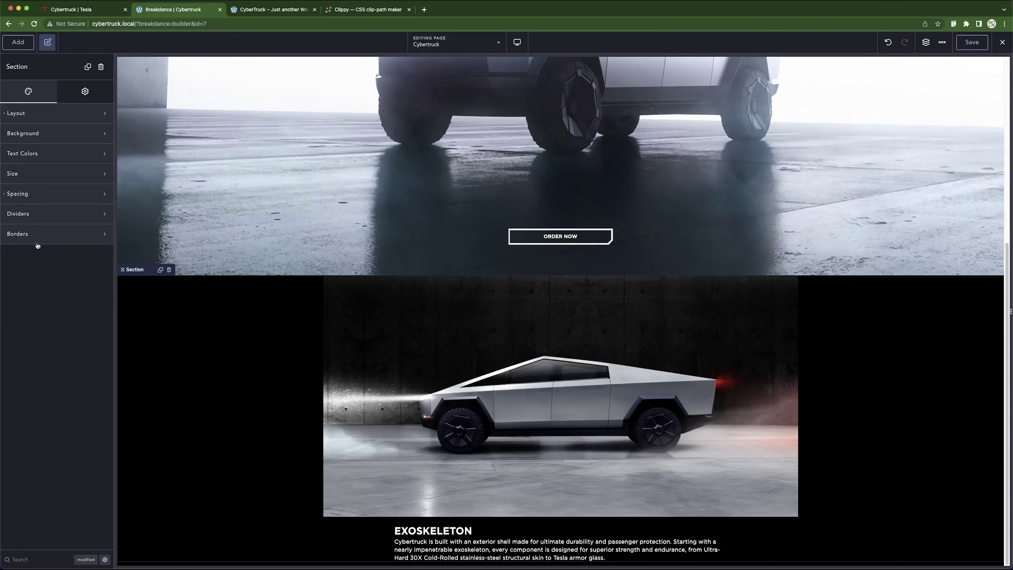
pyautogui.click(51, 196)
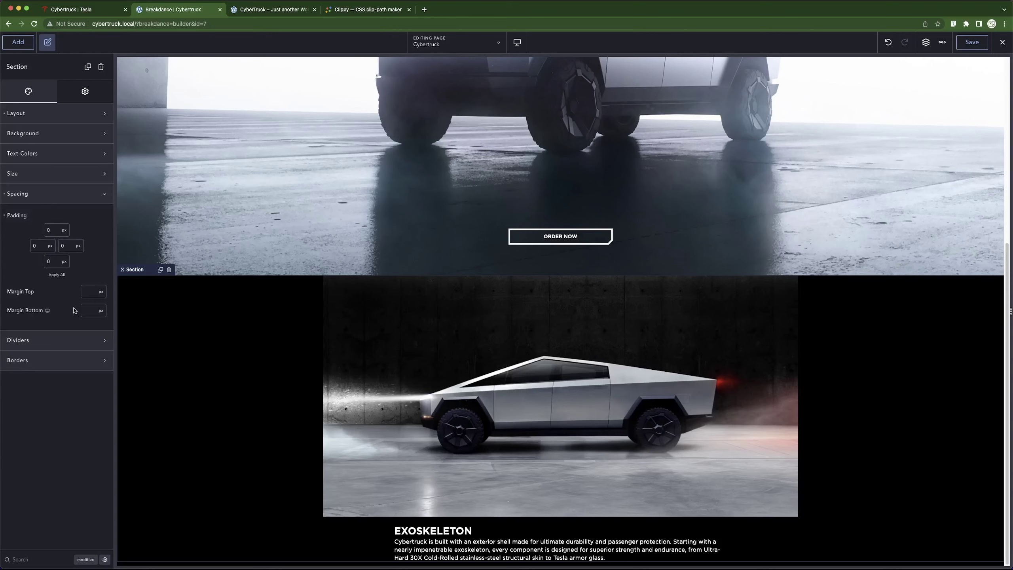
pyautogui.click(89, 292)
pyautogui.write('2')
pyautogui.press('Up')
pyautogui.write('2')
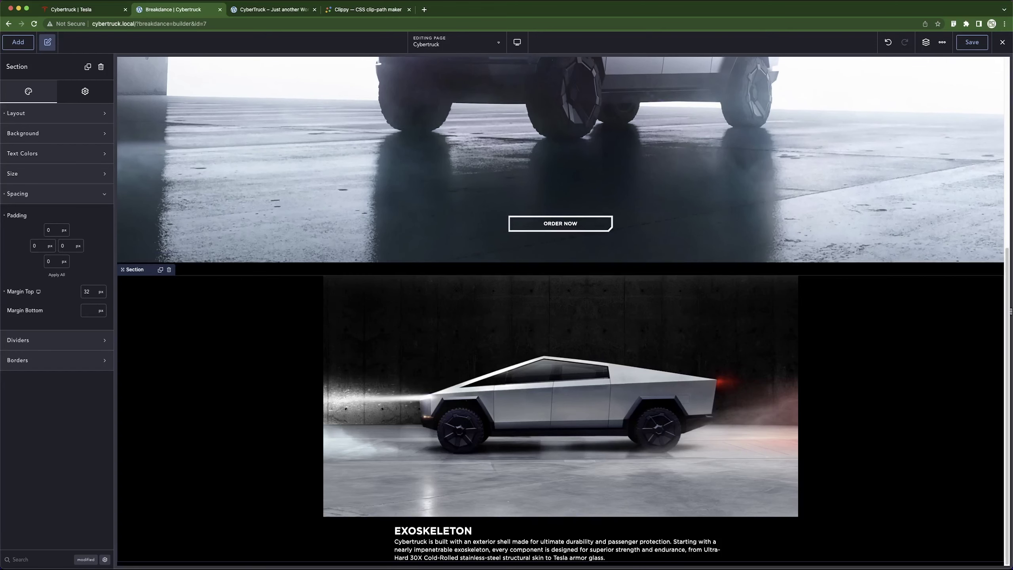
# Save the page and review the hero and Exoskeleton sections on the live CyberTruck site.
pyautogui.click(977, 47)
pyautogui.click(238, 9)
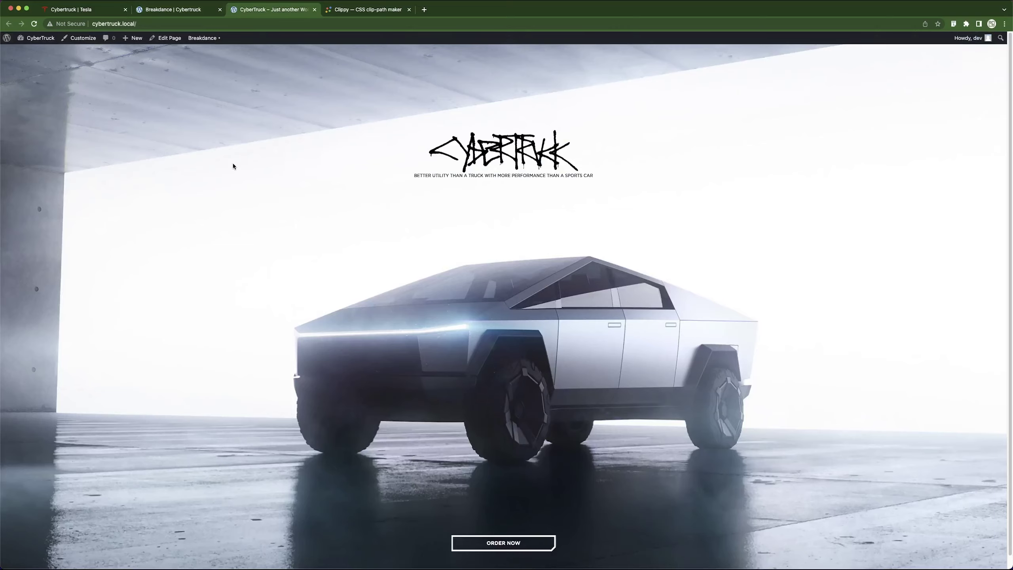
pyautogui.scroll(-8, 364, 316)
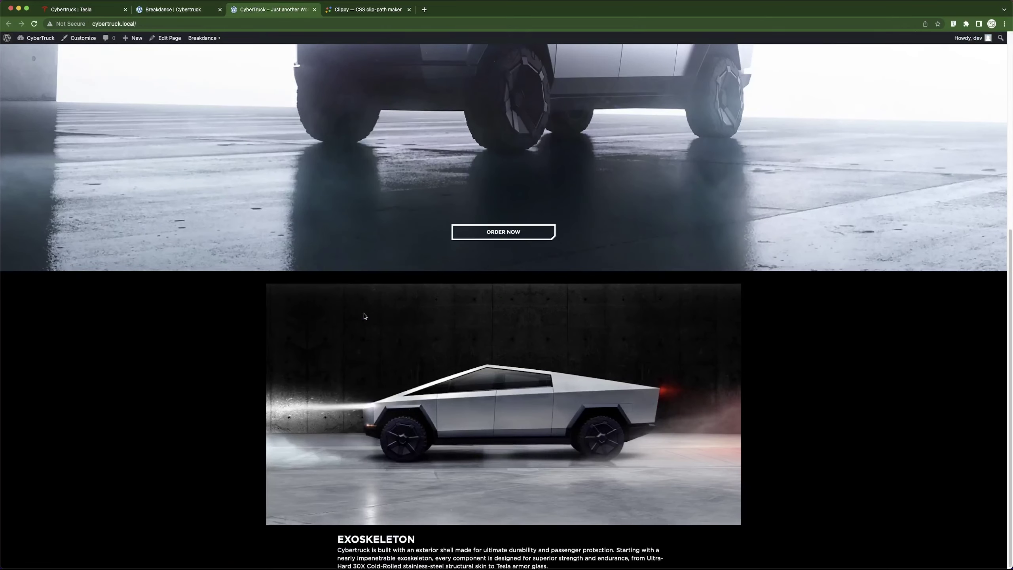
pyautogui.scroll(8, 331, 335)
pyautogui.scroll(-8, 320, 342)
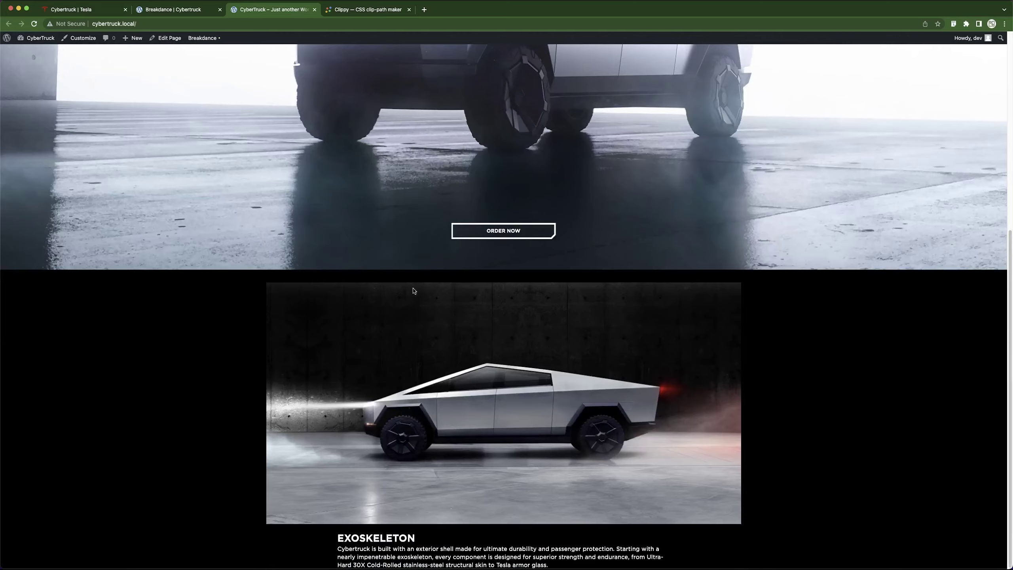
# Inspect the bare truck body image below the Exoskeleton text on the Tesla Cybertruck page, and close the developer tools.
pyautogui.click(71, 9)
pyautogui.press('super+shift+c')
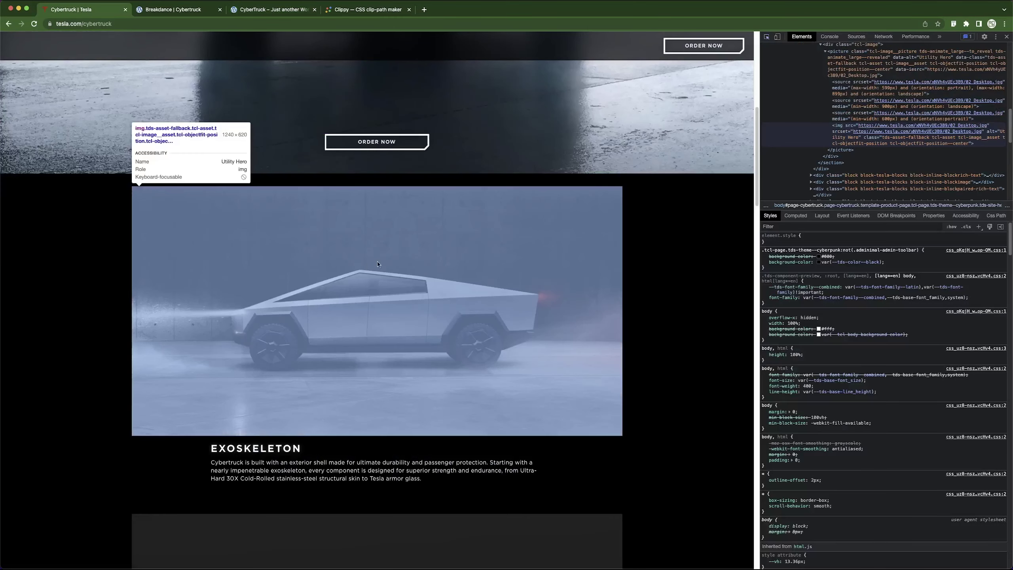
pyautogui.scroll(-6, 144, 279)
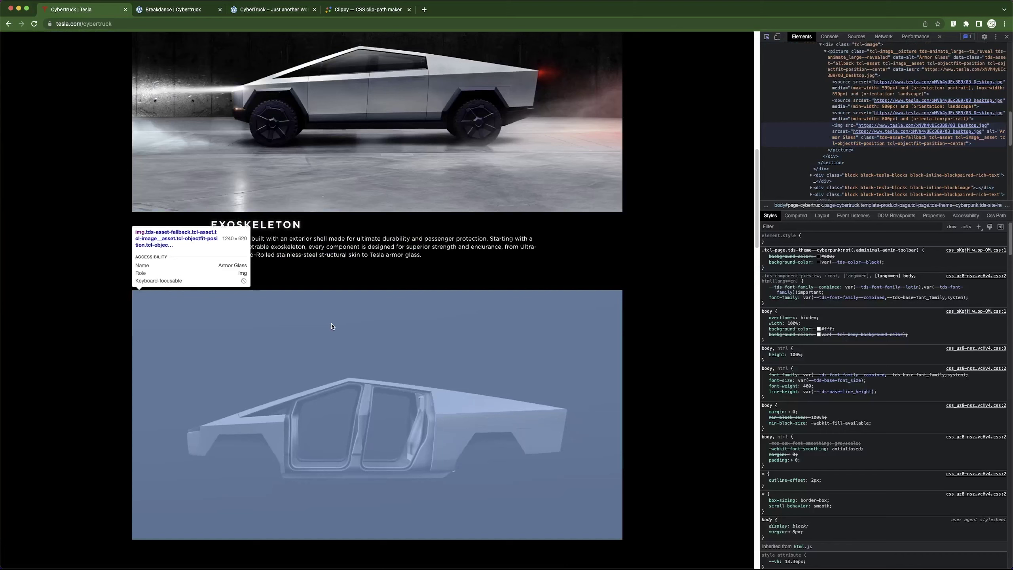
pyautogui.click(334, 327)
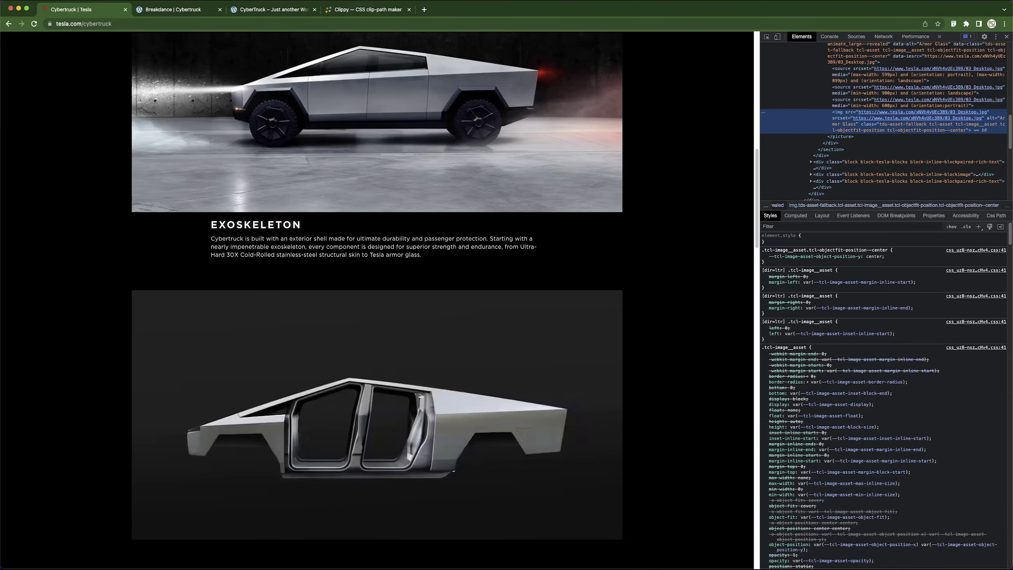
pyautogui.press('super+alt+i')
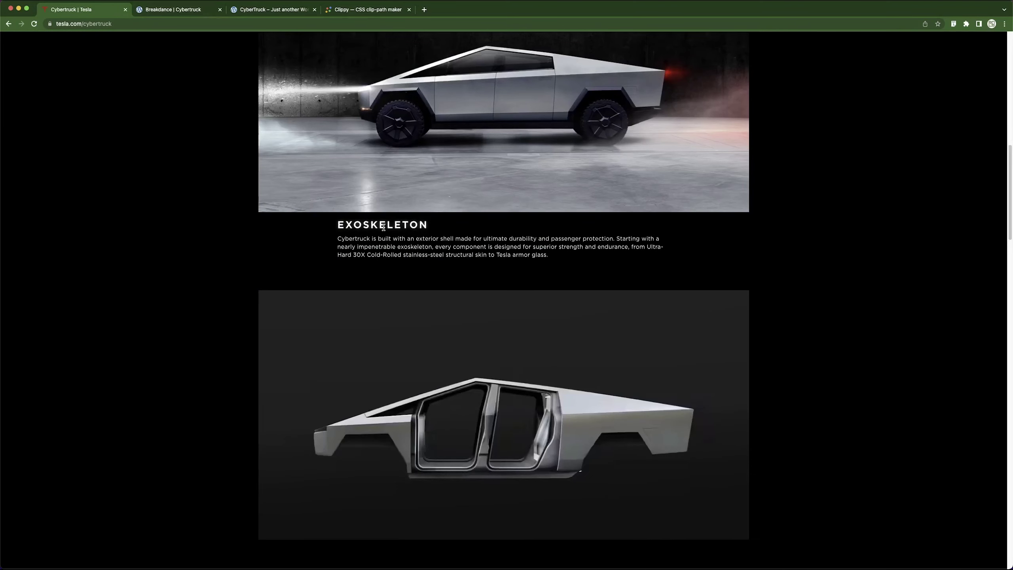
# Open the bare truck body image in its own tab and copy its address.
pyautogui.rightClick(465, 400)
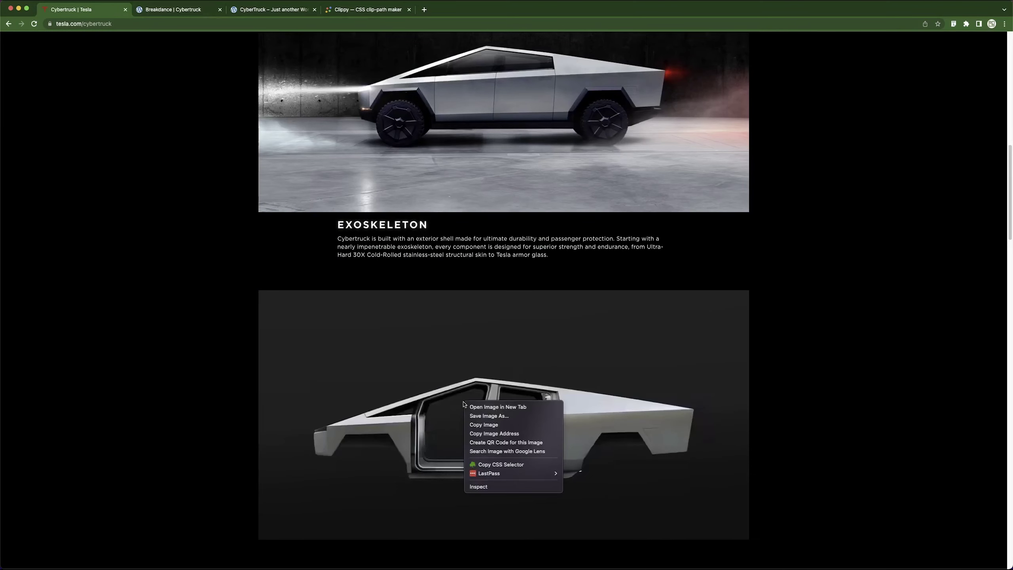
pyautogui.click(501, 407)
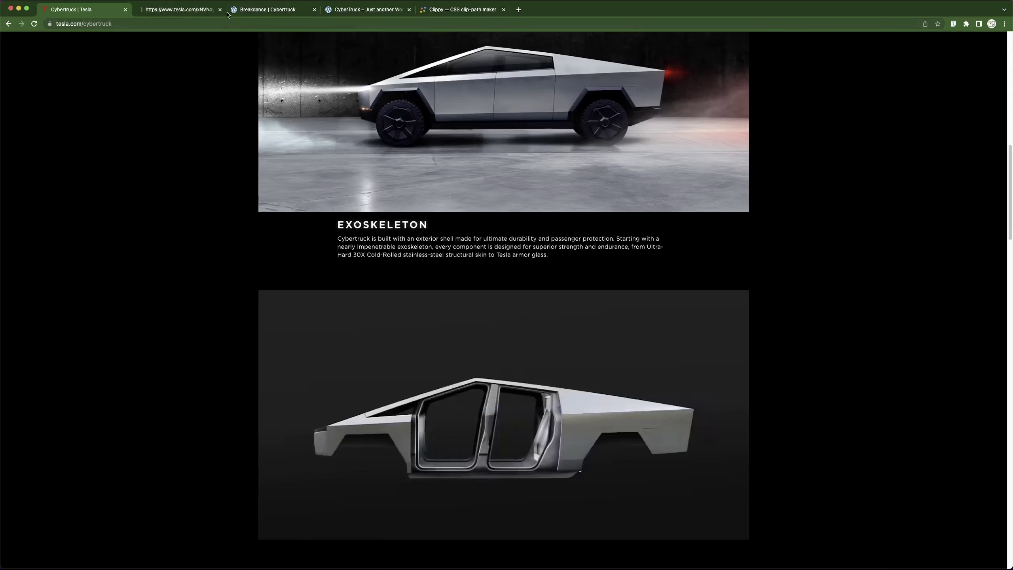
pyautogui.click(226, 12)
pyautogui.click(193, 23)
pyautogui.press('super+c')
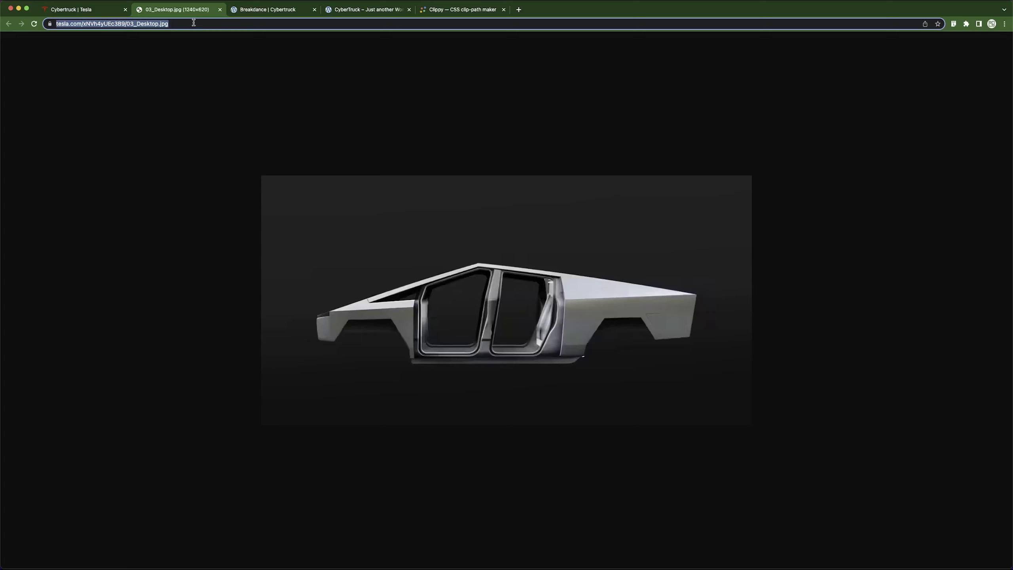
# In Breakdance, duplicate the Exoskeleton section and replace the copy's image with the copied URL of 03_Desktop.jpg.
pyautogui.click(263, 11)
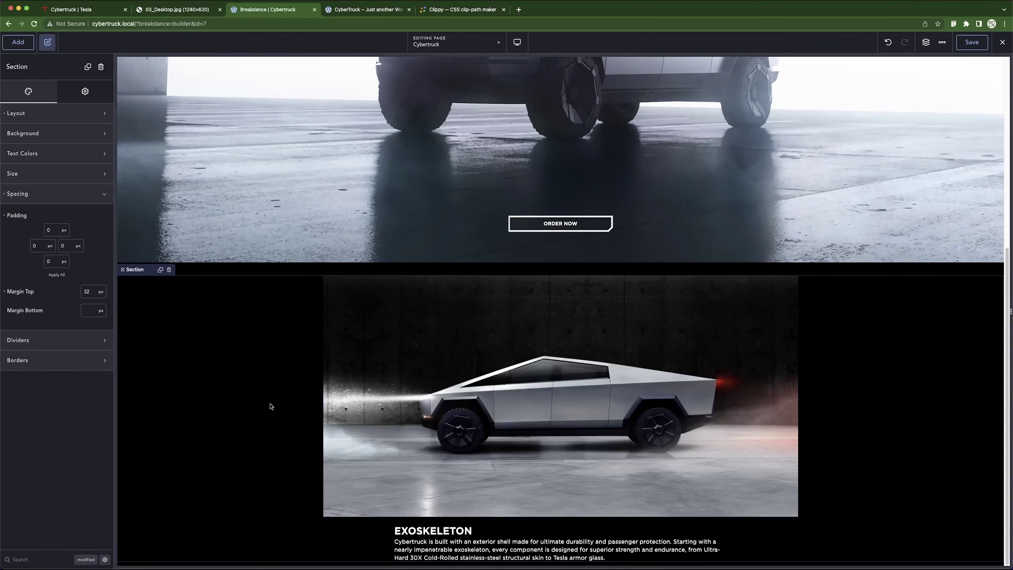
pyautogui.click(161, 272)
pyautogui.click(371, 417)
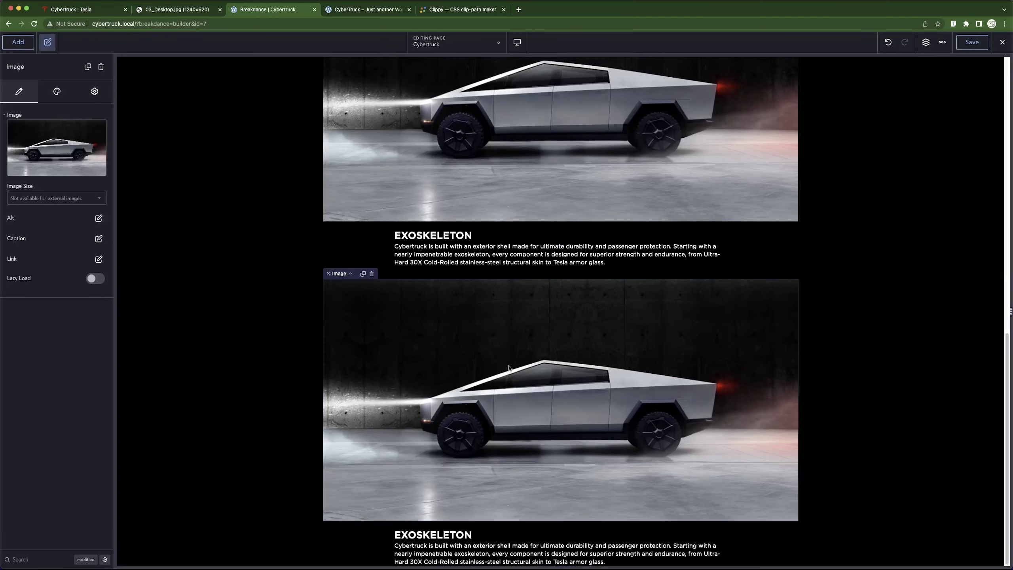
pyautogui.click(69, 158)
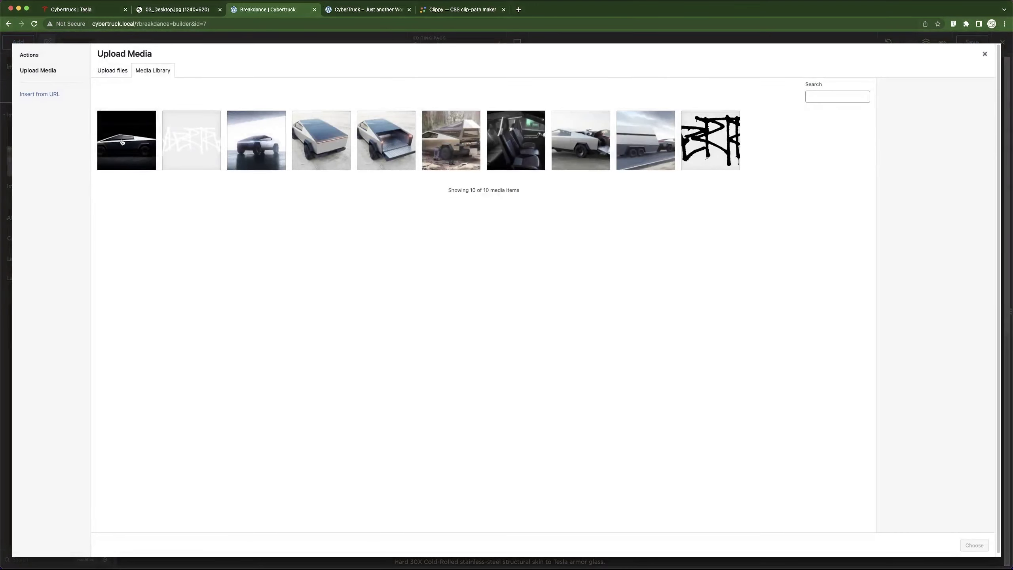
pyautogui.click(53, 95)
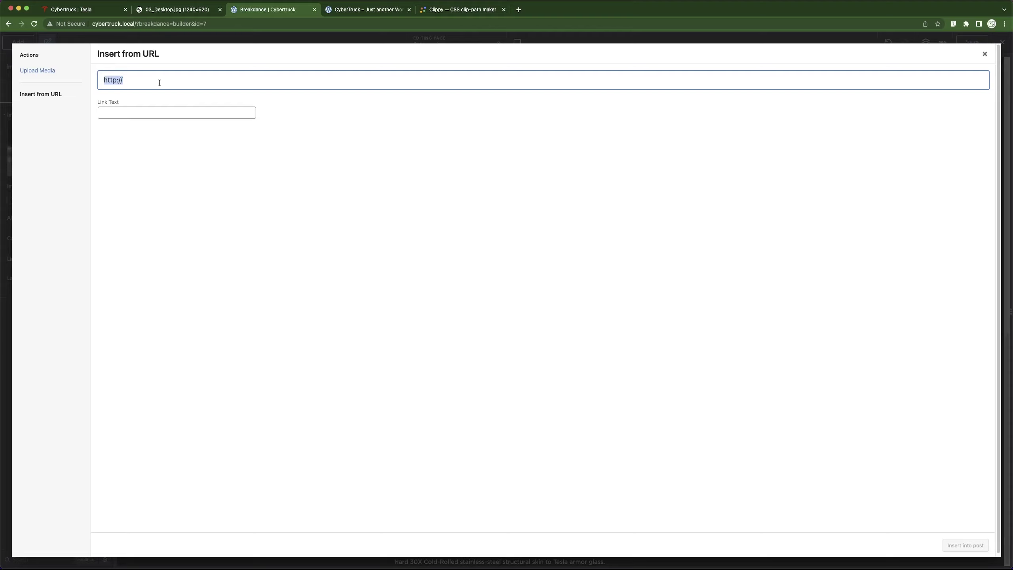
pyautogui.press('super+v')
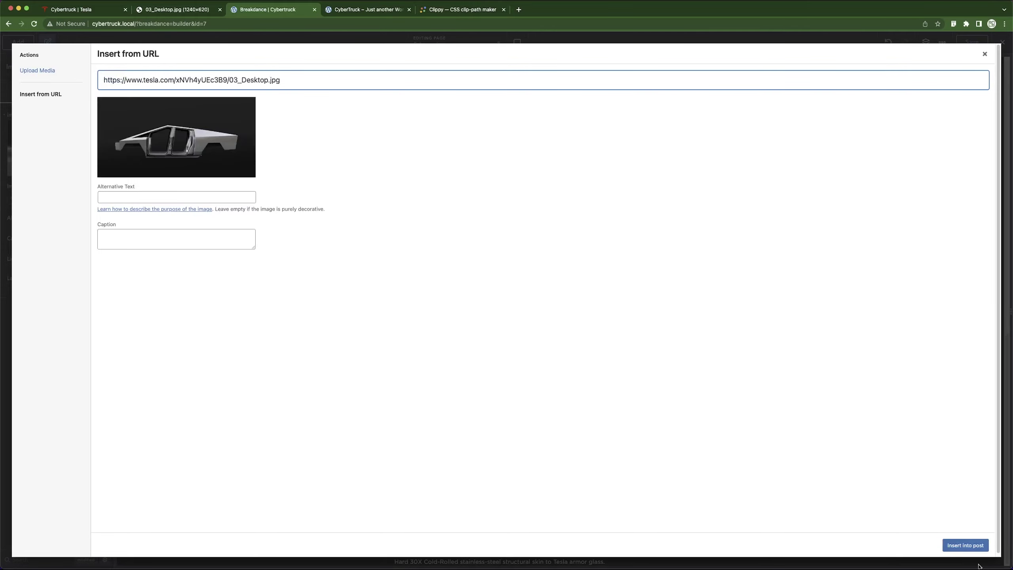
pyautogui.click(967, 545)
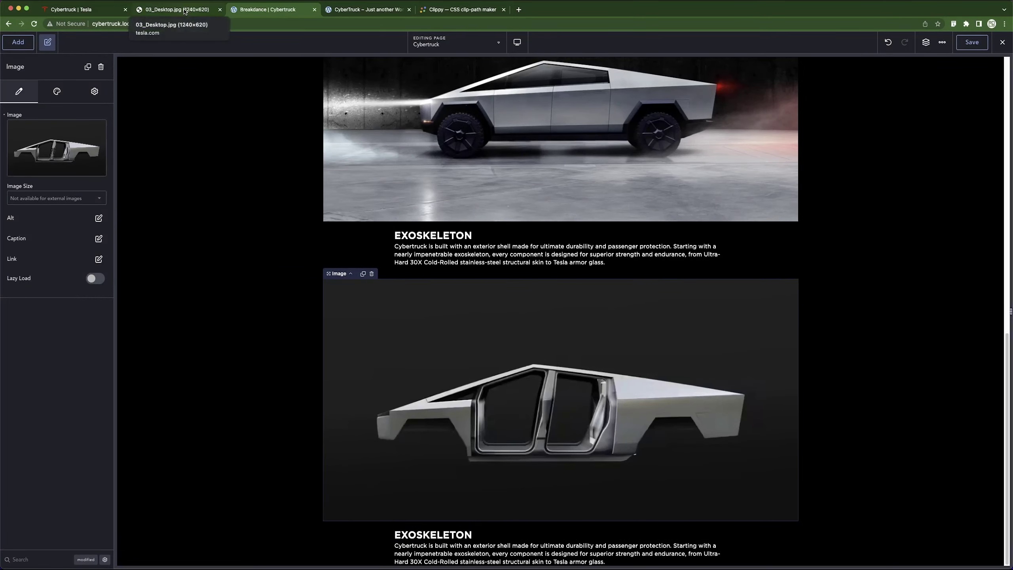
# Close the image tab, check the text layout under that image on the Tesla page, and clear the duplicated Div's container width.
pyautogui.click(220, 10)
pyautogui.click(85, 12)
pyautogui.scroll(-8, 378, 407)
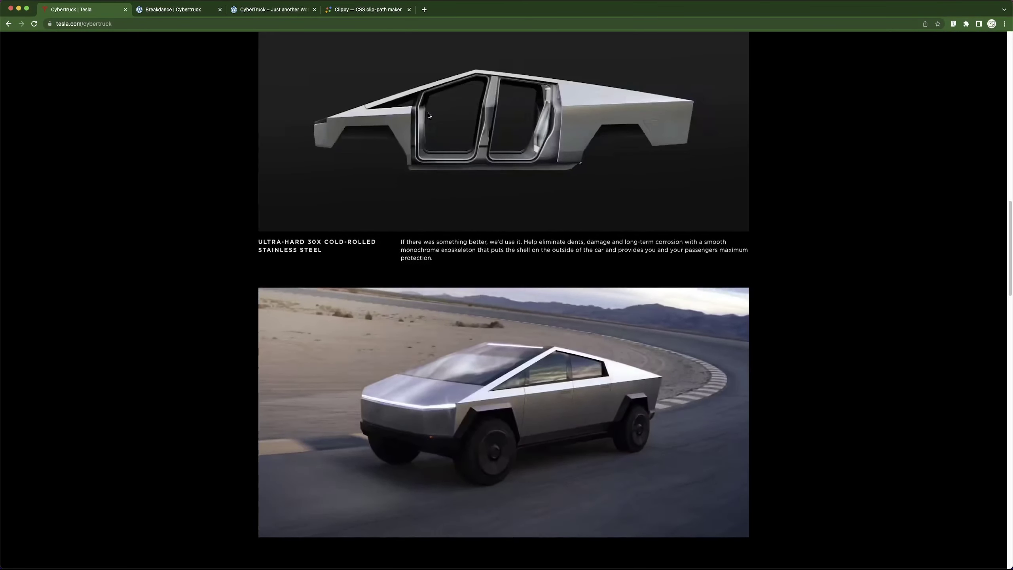
pyautogui.click(160, 11)
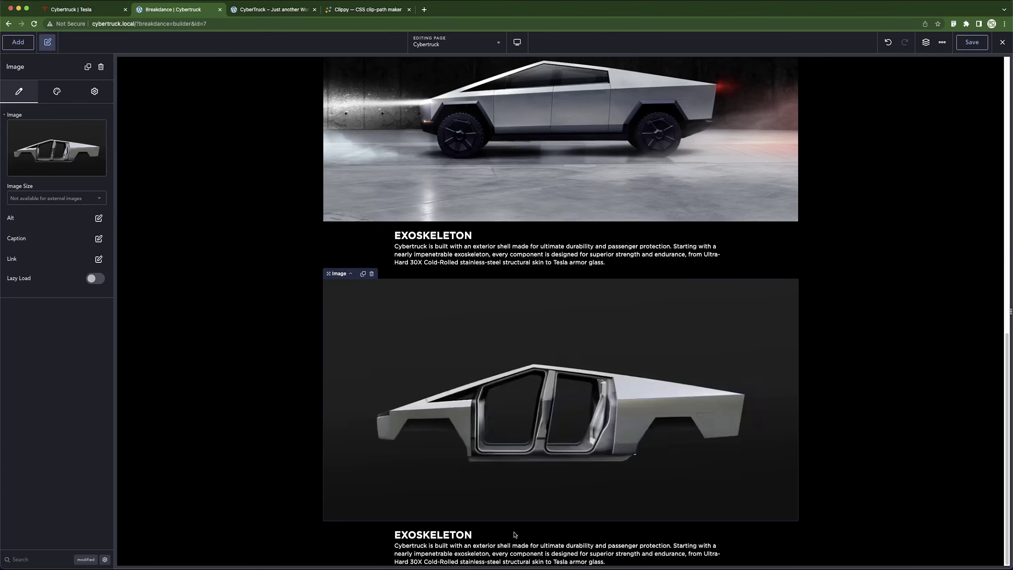
pyautogui.click(568, 539)
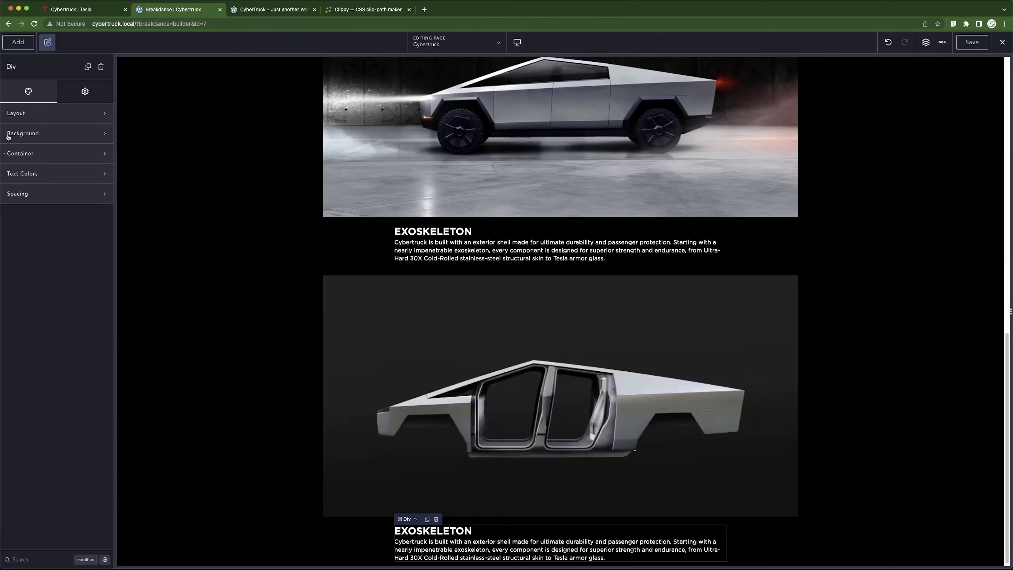
pyautogui.click(5, 154)
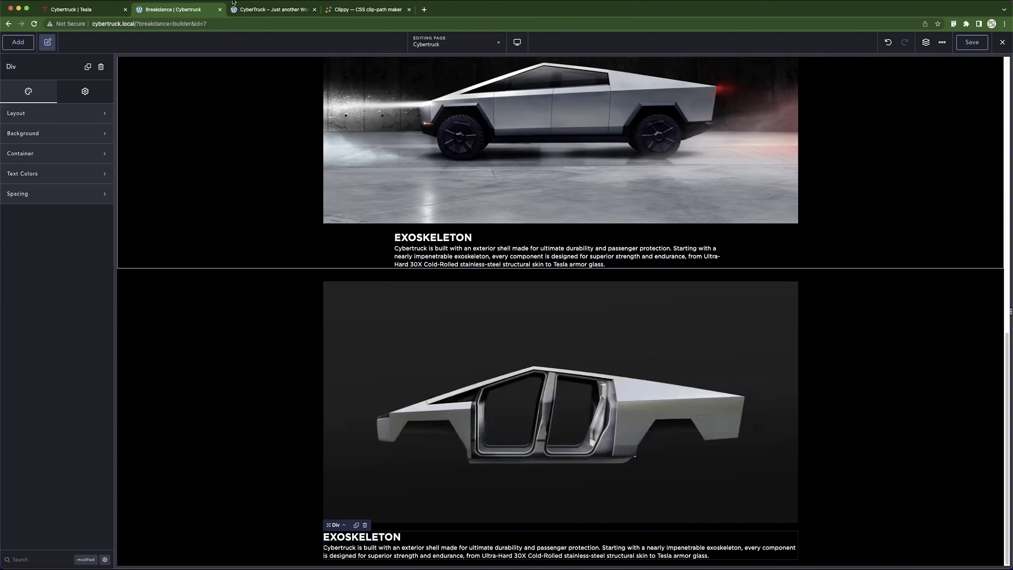
# Recheck the two-column text on the Tesla page, and set the duplicated Div's horizontal layout alignment to Space Between.
pyautogui.click(97, 12)
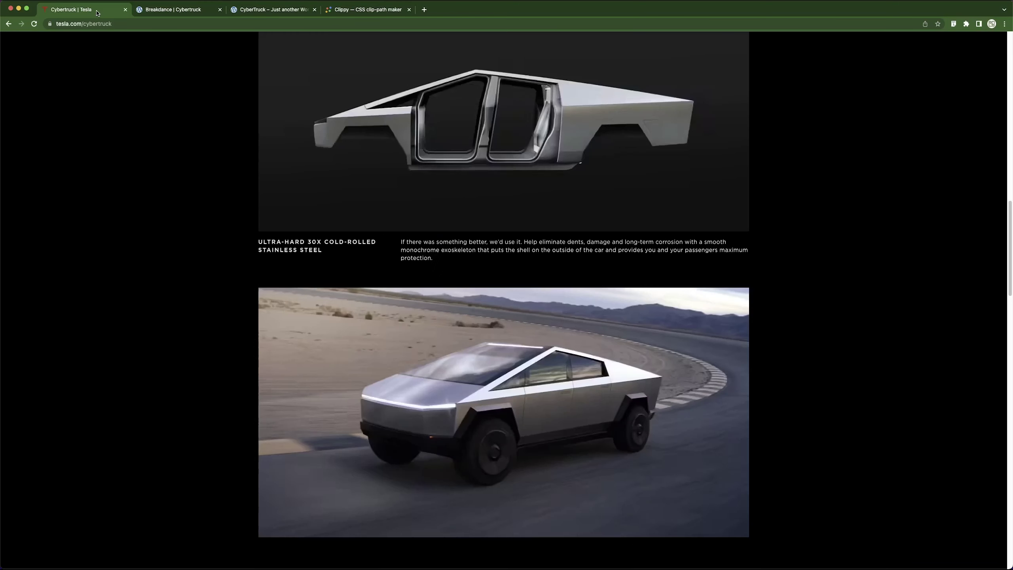
pyautogui.click(183, 13)
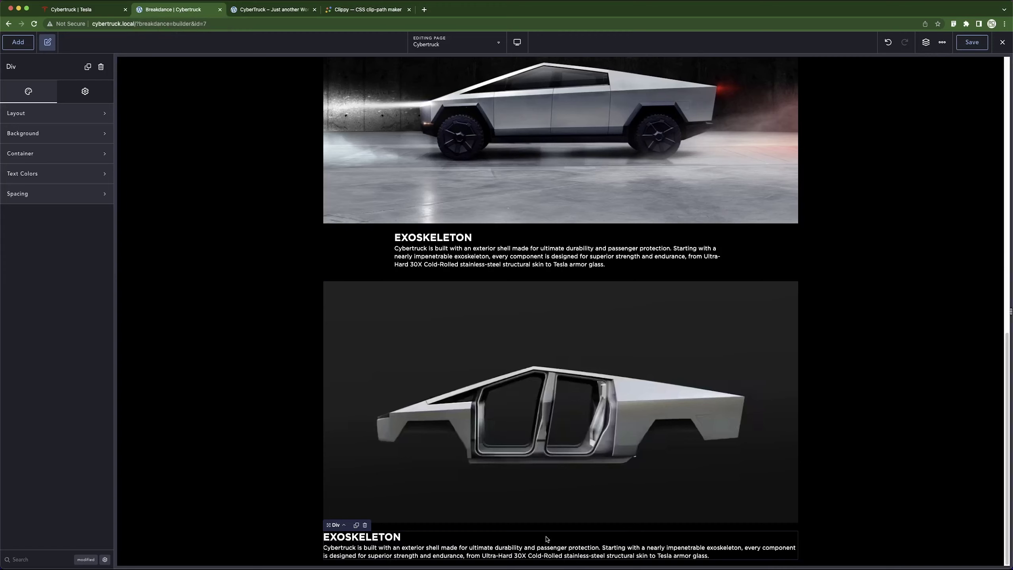
pyautogui.click(63, 116)
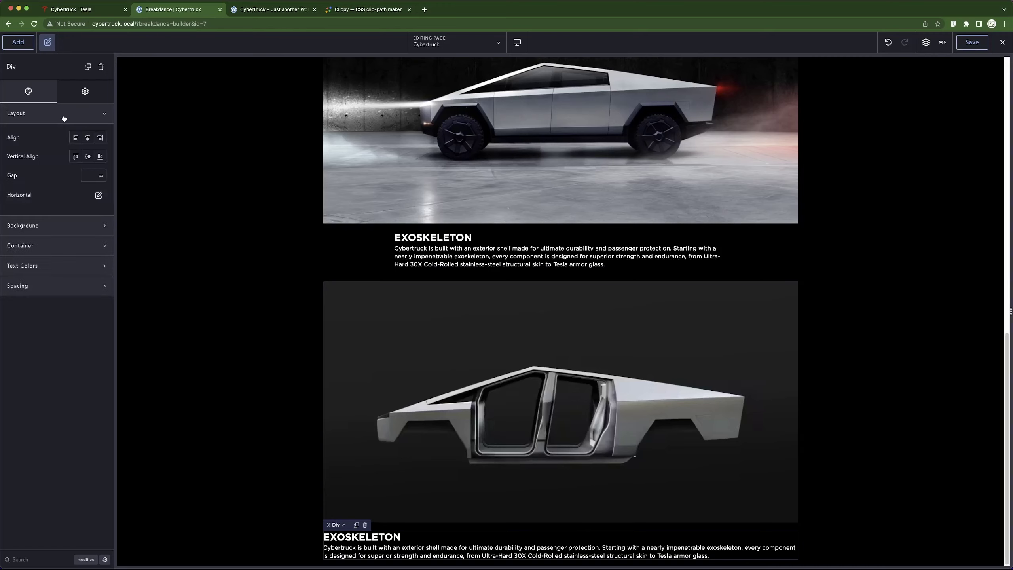
pyautogui.click(98, 196)
pyautogui.click(80, 233)
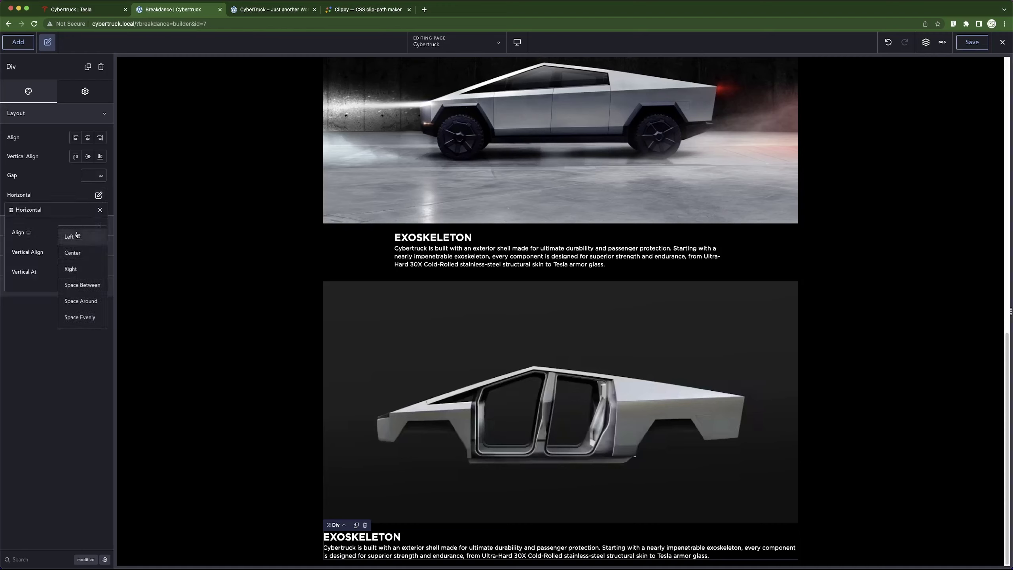
pyautogui.click(74, 285)
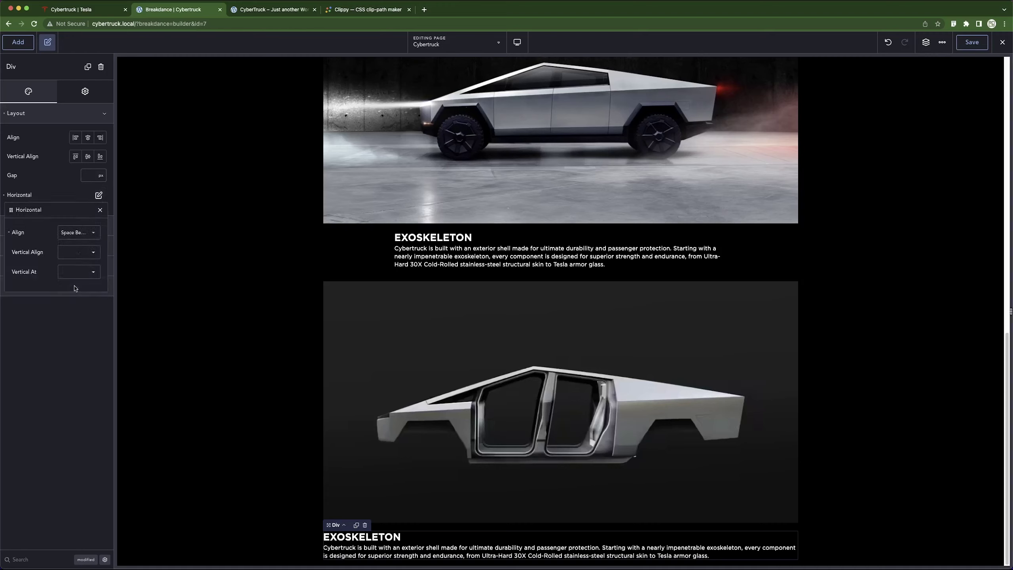
# Set the vertical alignment of the duplicated Div's horizontal layout to Middle.
pyautogui.click(65, 255)
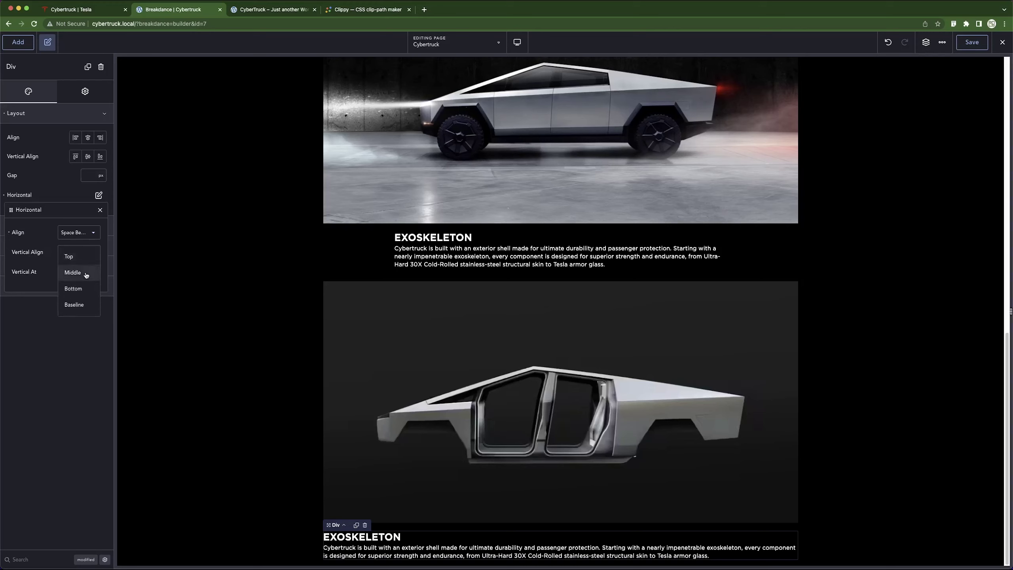
pyautogui.click(83, 274)
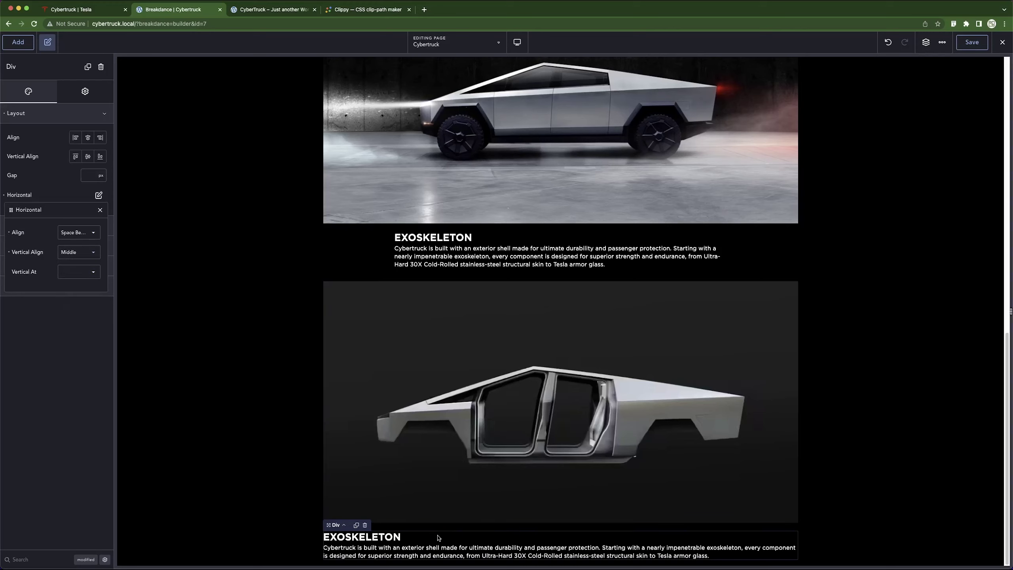
# Copy the heading "ULTRA-HARD 30X COLD-ROLLED STAINLESS STEEL" from the Tesla page to replace the duplicated EXOSKELETON heading text in Breakdance.
pyautogui.click(386, 536)
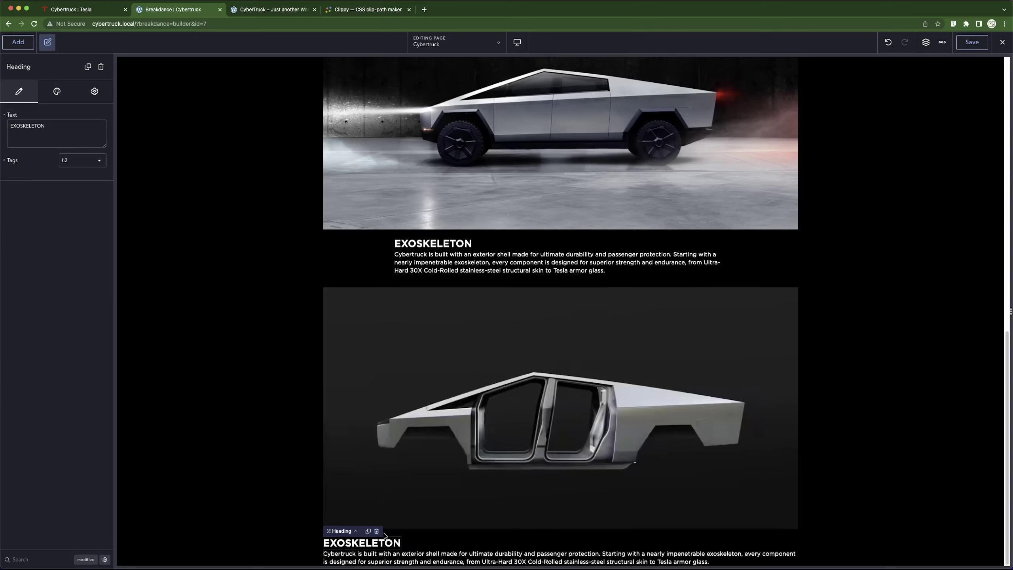
pyautogui.doubleClick(62, 126)
pyautogui.click(60, 9)
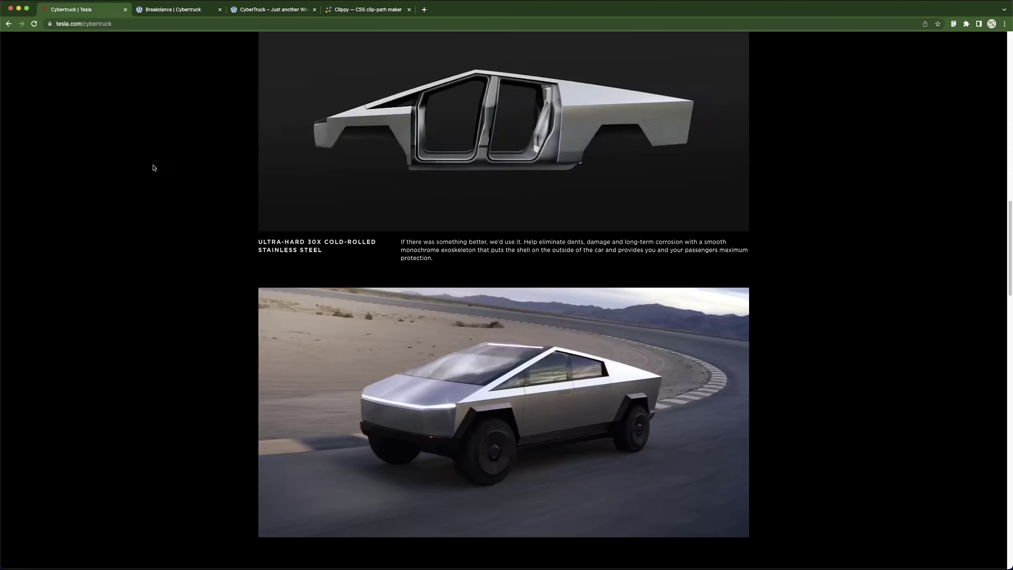
pyautogui.doubleClick(292, 247)
pyautogui.tripleClick(292, 247)
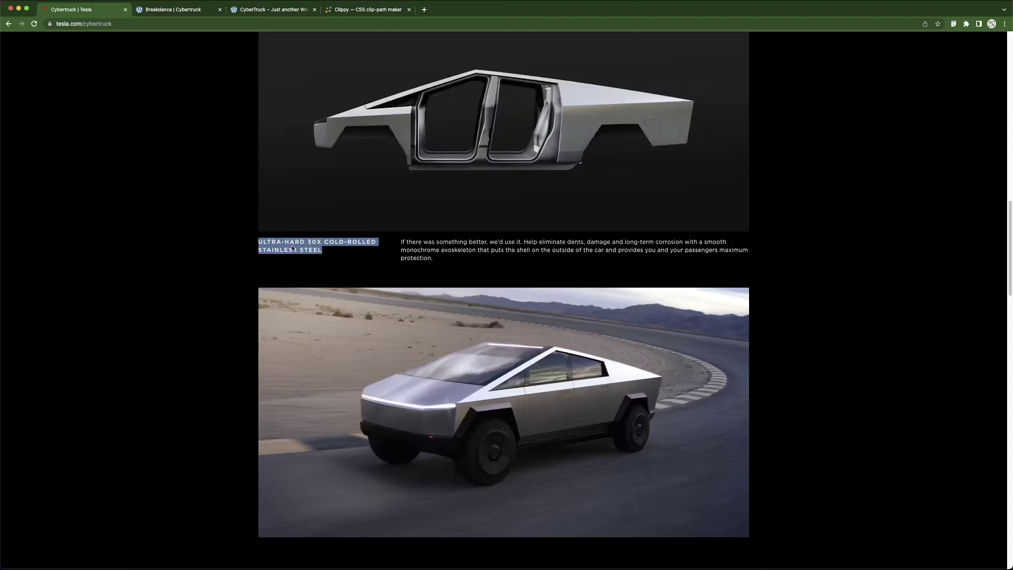
pyautogui.click(167, 8)
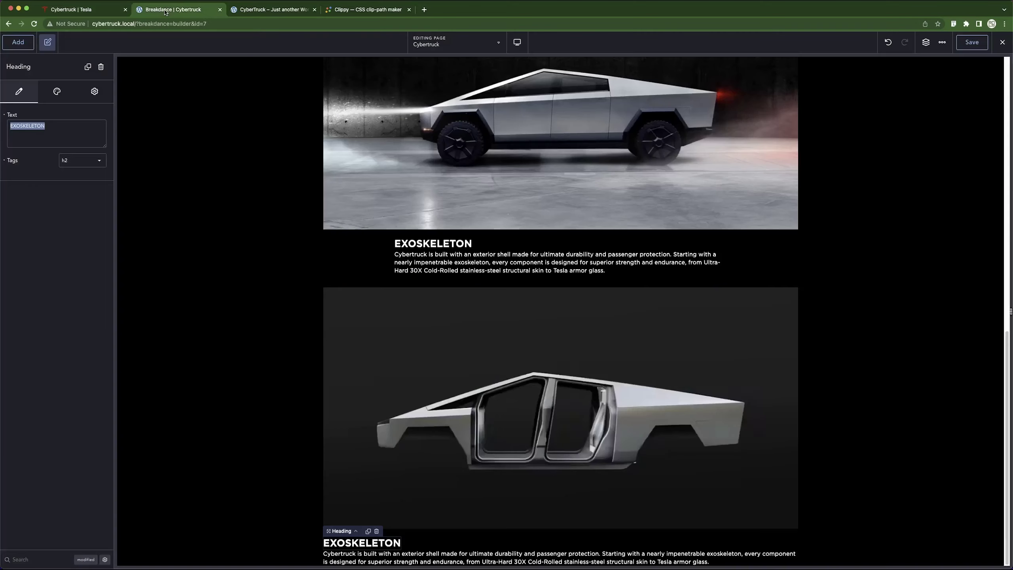
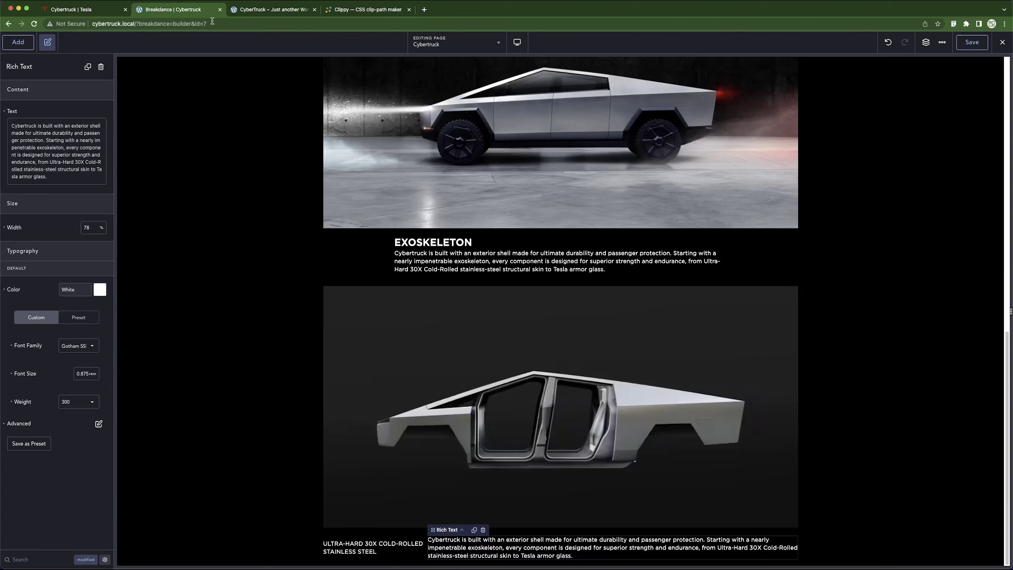
# Replace the duplicated section's rich text with the Tesla page paragraph beginning "If there was something better, we'd use it.".
pyautogui.click(79, 9)
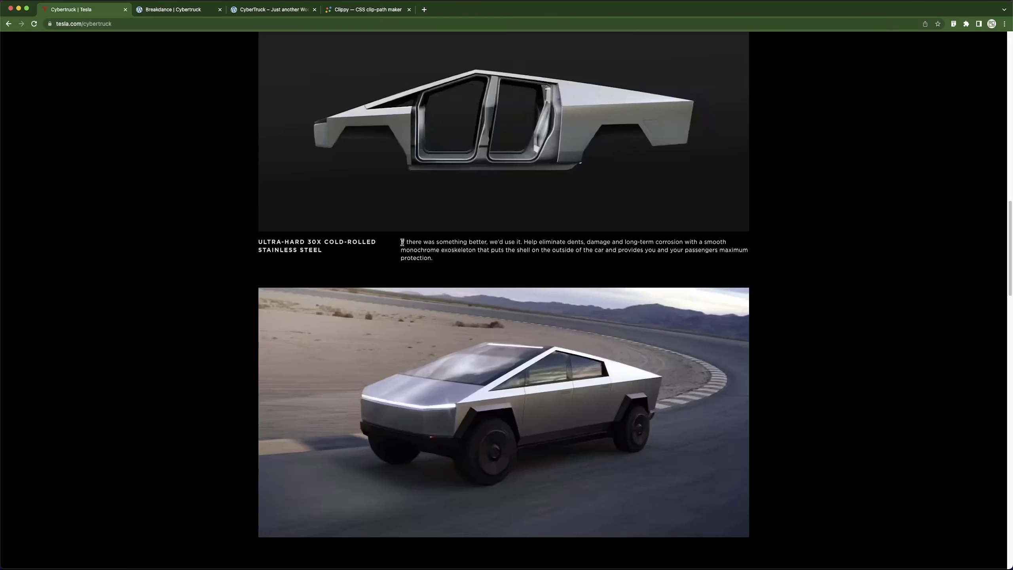
pyautogui.moveTo(401, 241); pyautogui.dragTo(442, 272)
pyautogui.press('super+c')
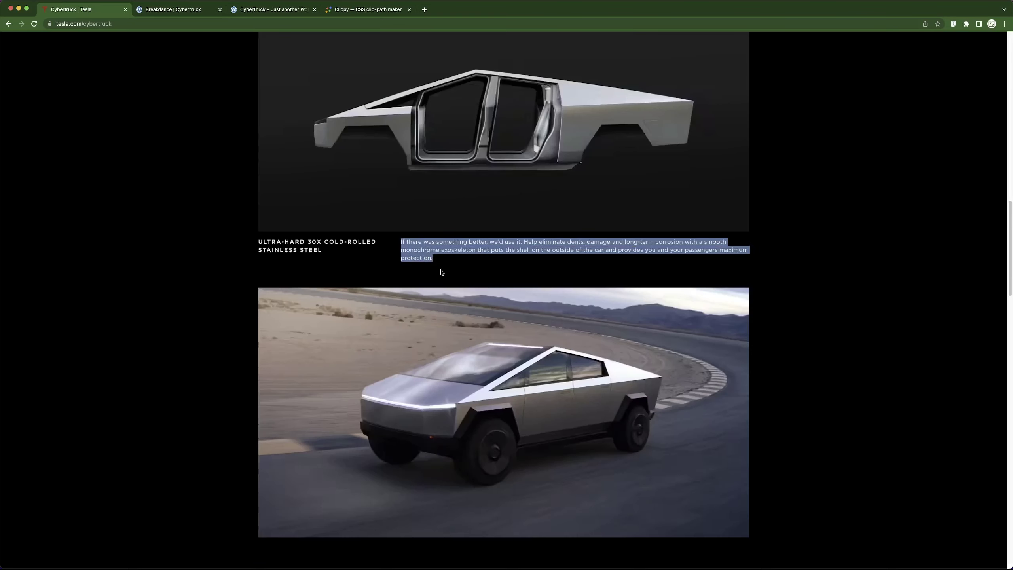
pyautogui.click(176, 9)
pyautogui.click(99, 150)
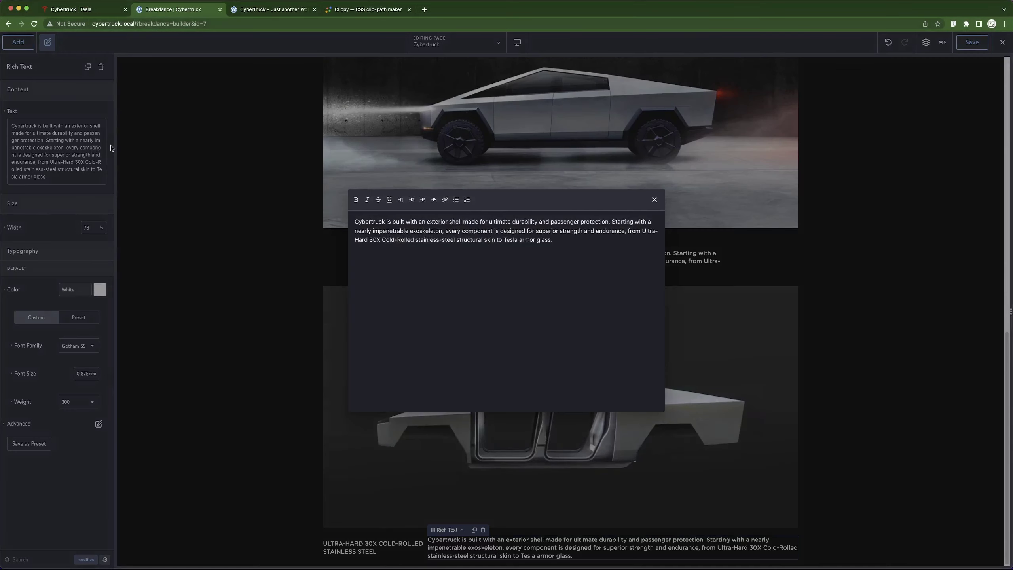
pyautogui.press('super+a')
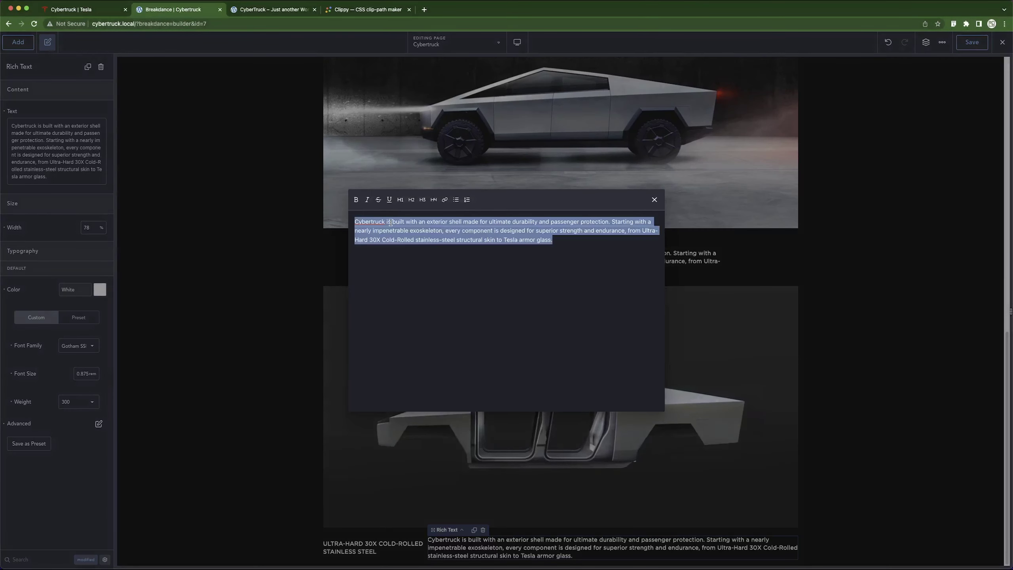
pyautogui.press('super+v')
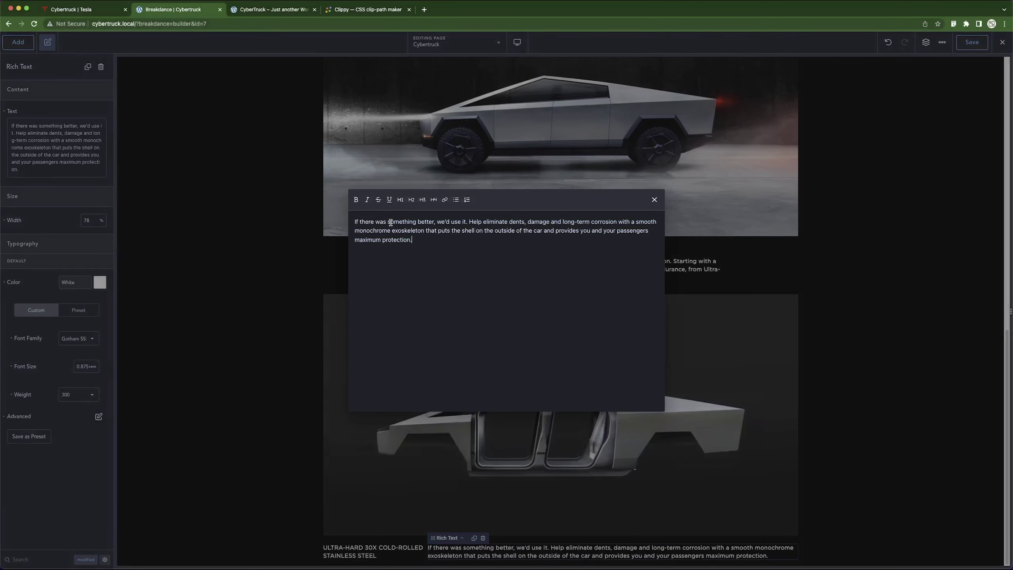
pyautogui.click(654, 198)
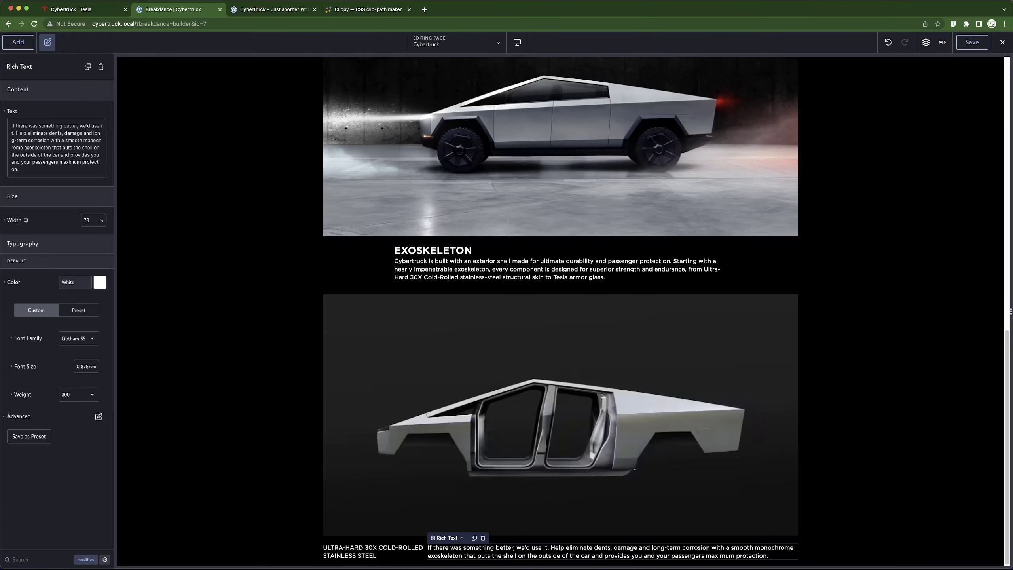
# Set the rich text's width to 74%, comparing its line breaks with the Tesla page.
pyautogui.click(93, 221)
pyautogui.press('Down')
pyautogui.press('Down')
pyautogui.press('Down')
pyautogui.press('Down')
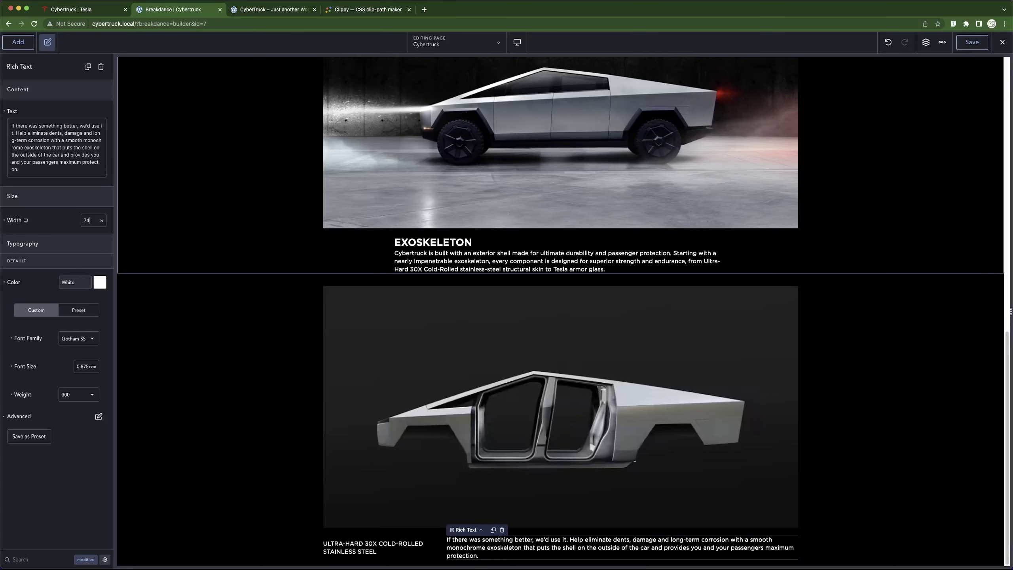
pyautogui.click(85, 12)
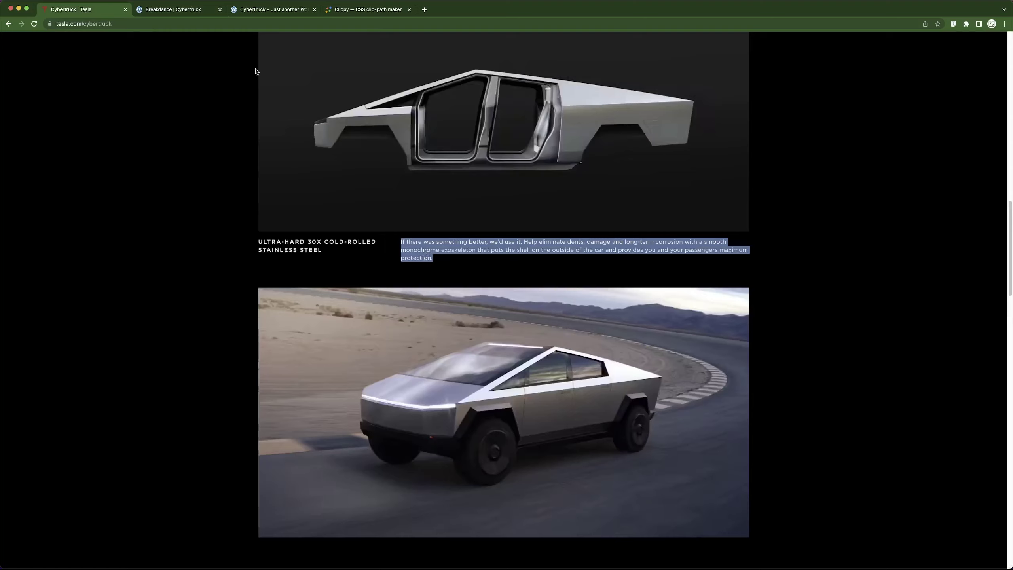
pyautogui.click(156, 11)
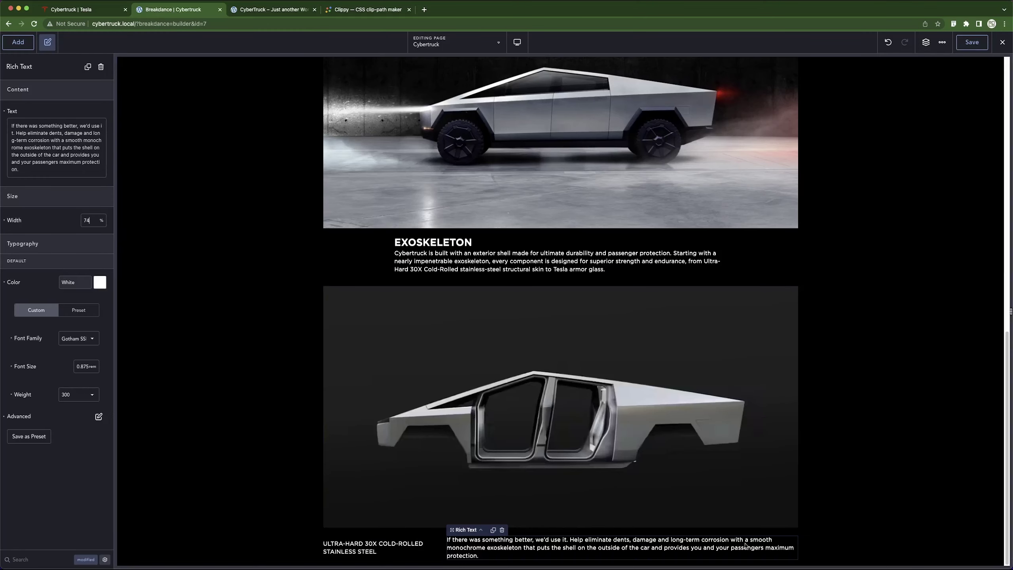
pyautogui.click(91, 221)
pyautogui.press('Down')
pyautogui.press('Up')
# Set the vertical alignment of the two-column Div's horizontal layout to Top, and select the enclosing section.
pyautogui.click(441, 545)
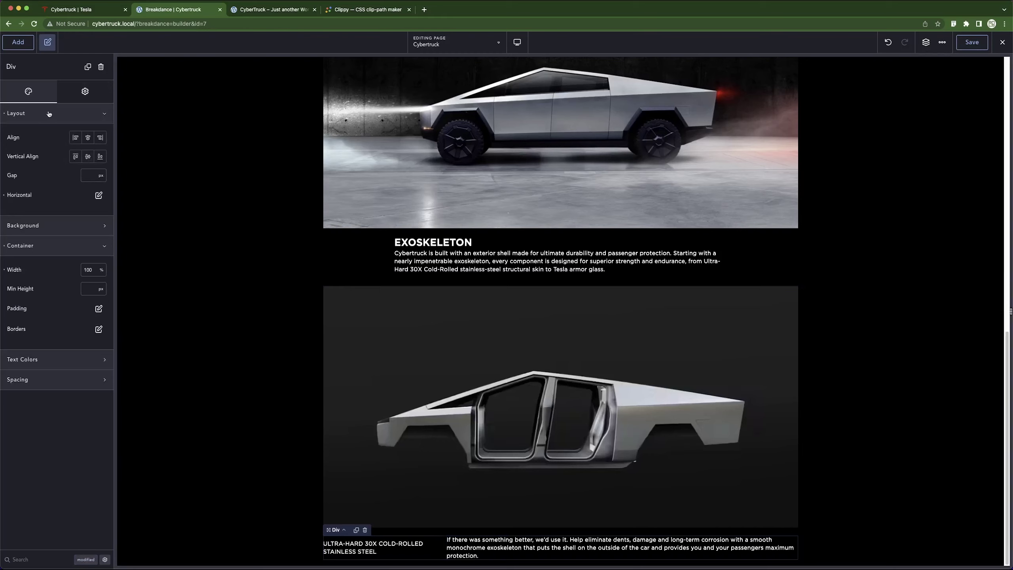
pyautogui.click(99, 196)
pyautogui.click(78, 254)
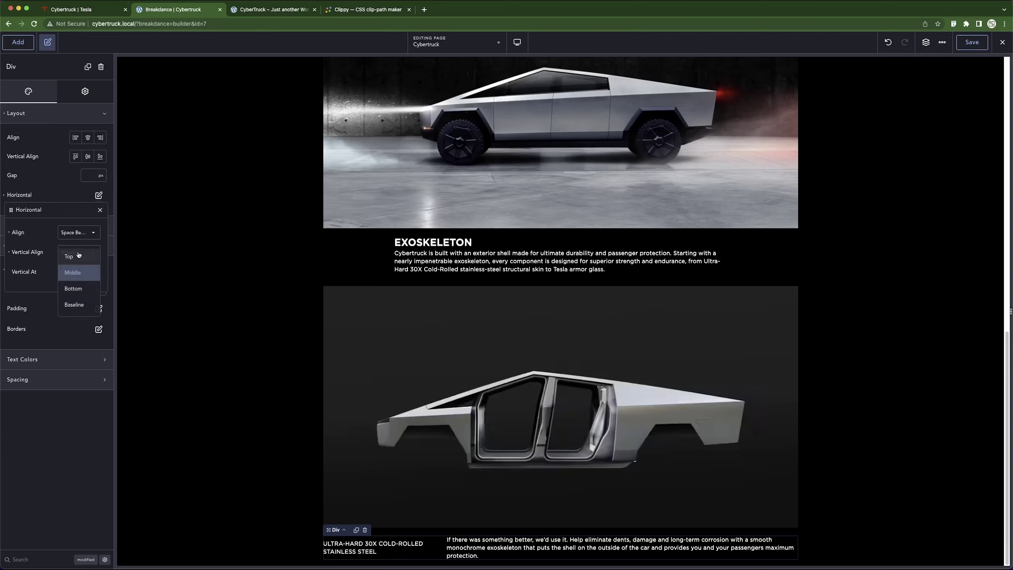
pyautogui.click(82, 273)
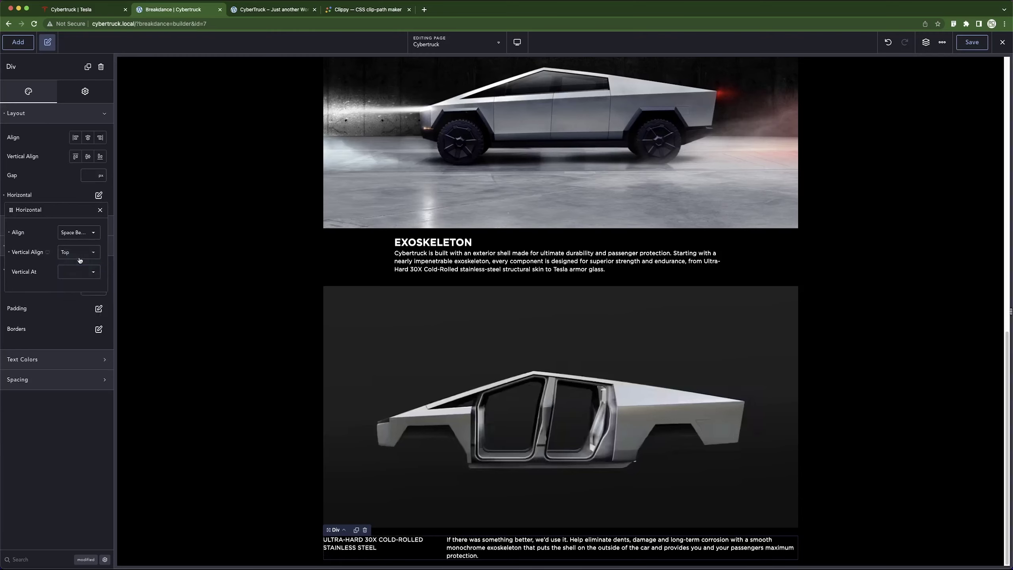
pyautogui.click(272, 522)
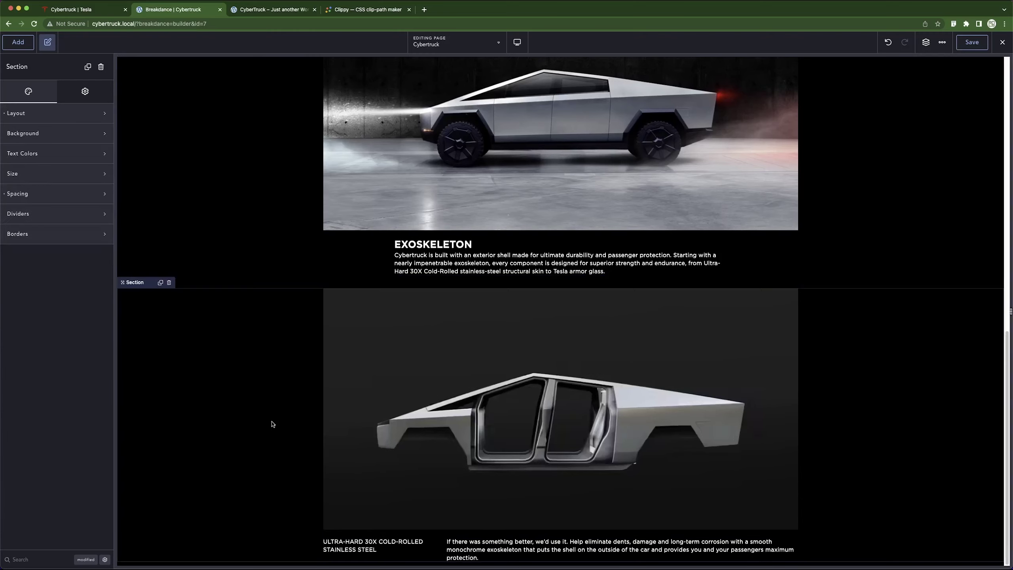
# Open the Tesla page's desert road truck image in its own tab, copy its address, and close that tab.
pyautogui.hotkey('ctrl', 'shift', 'Tab')
pyautogui.scroll(-5, 199, 366)
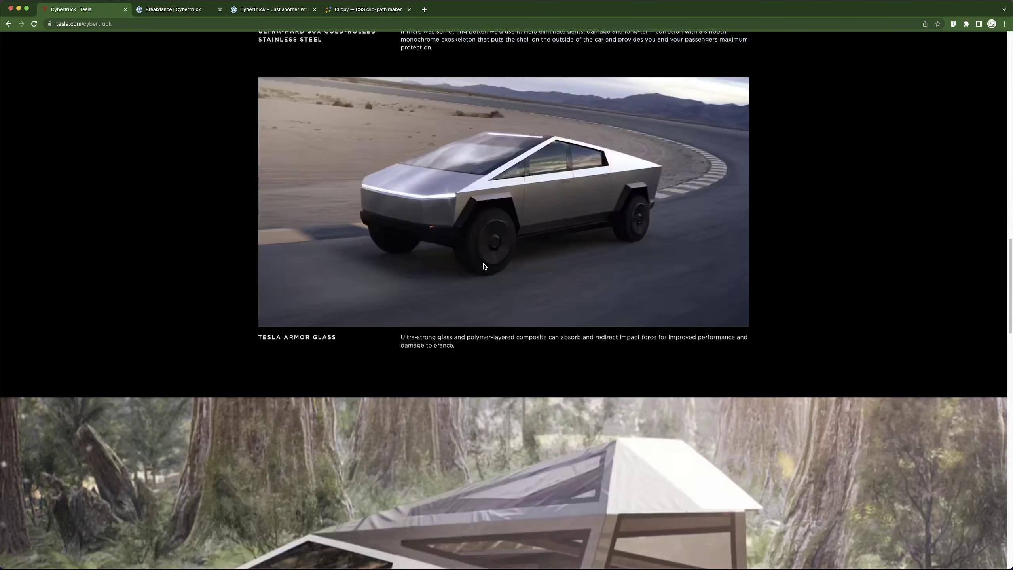
pyautogui.rightClick(383, 162)
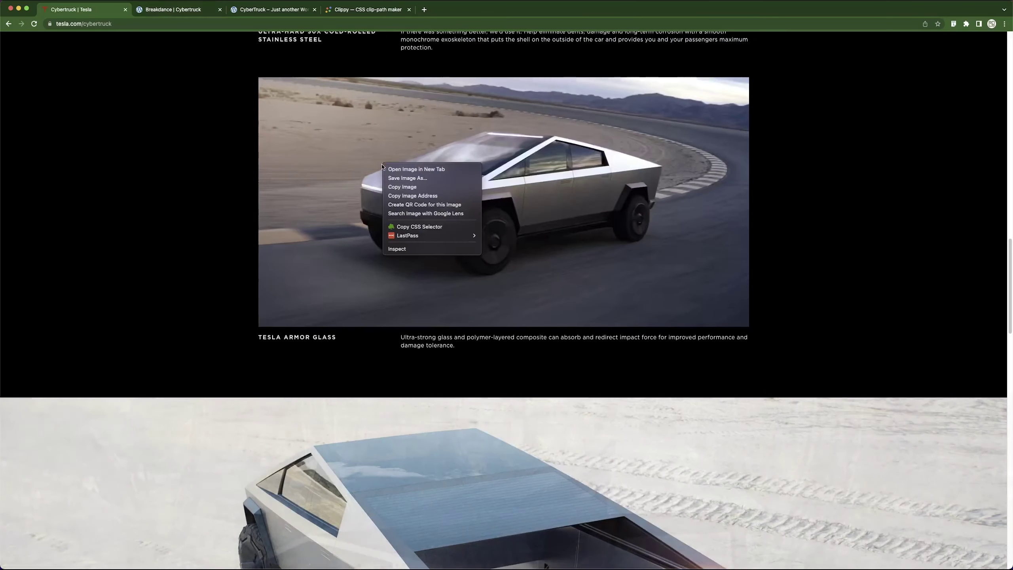
pyautogui.click(242, 31)
pyautogui.click(178, 9)
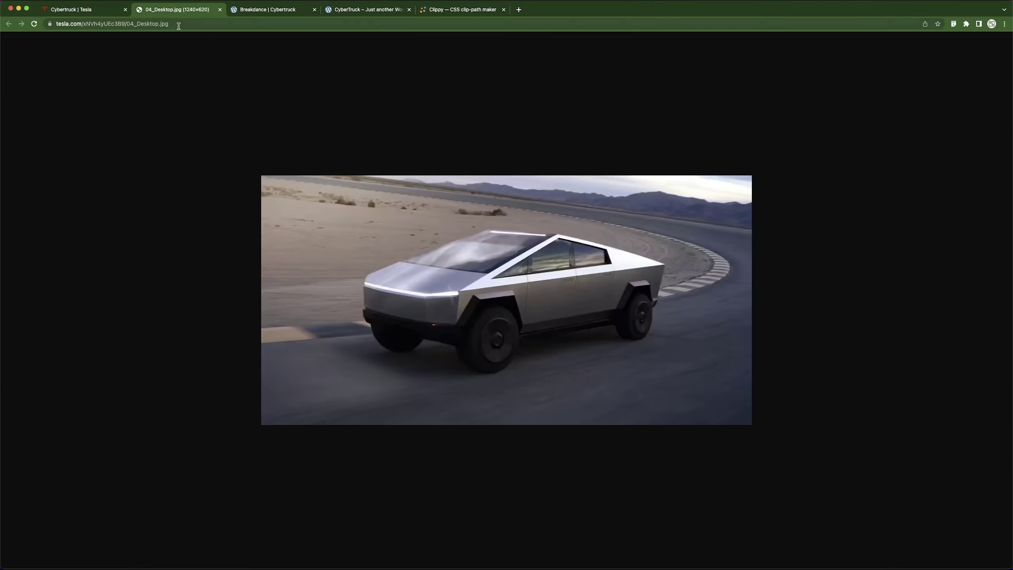
pyautogui.click(179, 26)
pyautogui.press('super+c')
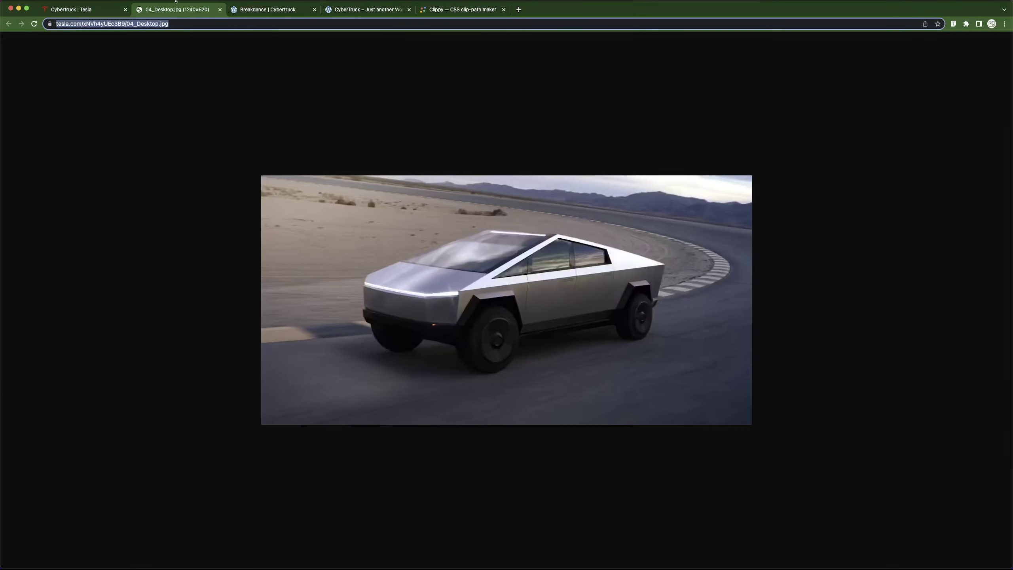
pyautogui.press('super+w')
# In Breakdance, duplicate the stainless steel section and replace the copy's image with the copied URL of 04_Desktop.jpg.
pyautogui.click(177, 9)
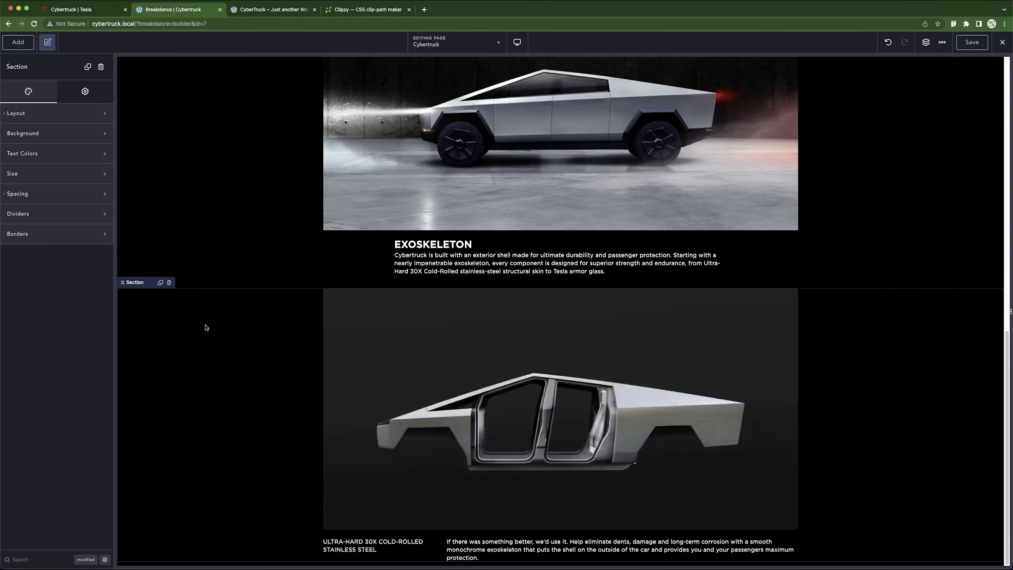
pyautogui.click(161, 283)
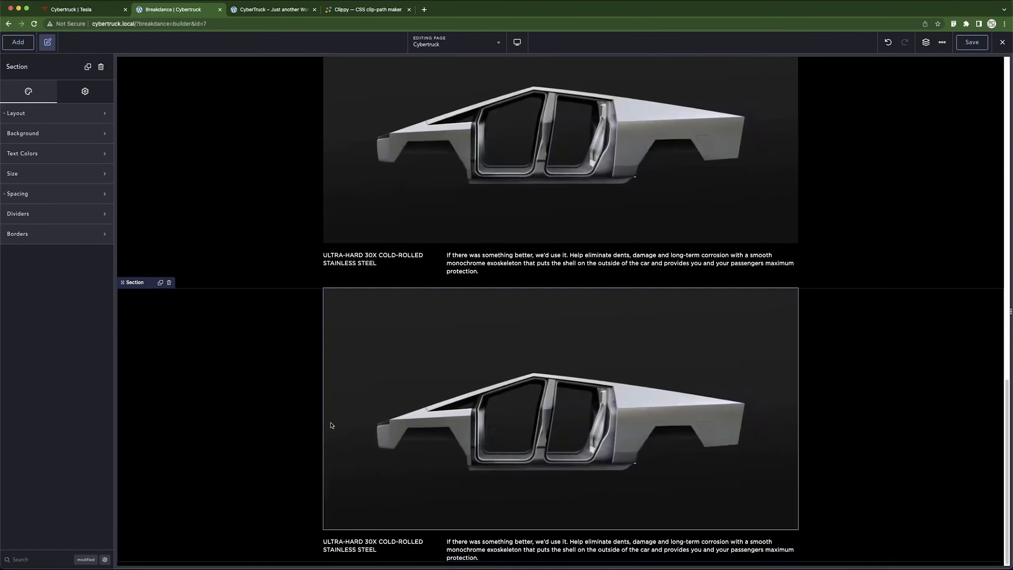
pyautogui.click(499, 392)
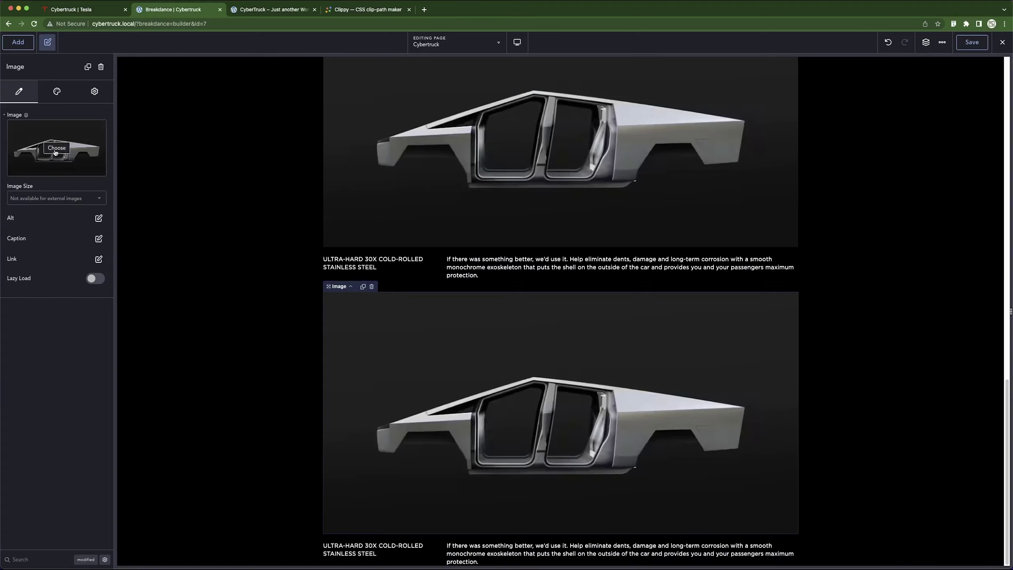
pyautogui.click(53, 147)
pyautogui.click(42, 94)
pyautogui.click(141, 81)
pyautogui.press('super+a')
pyautogui.press('super+v')
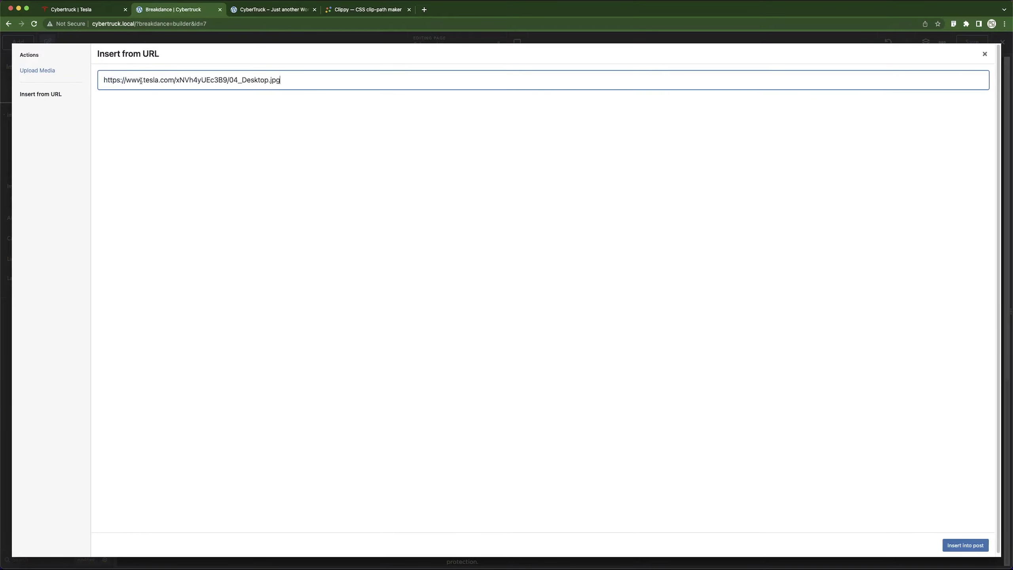
pyautogui.click(964, 544)
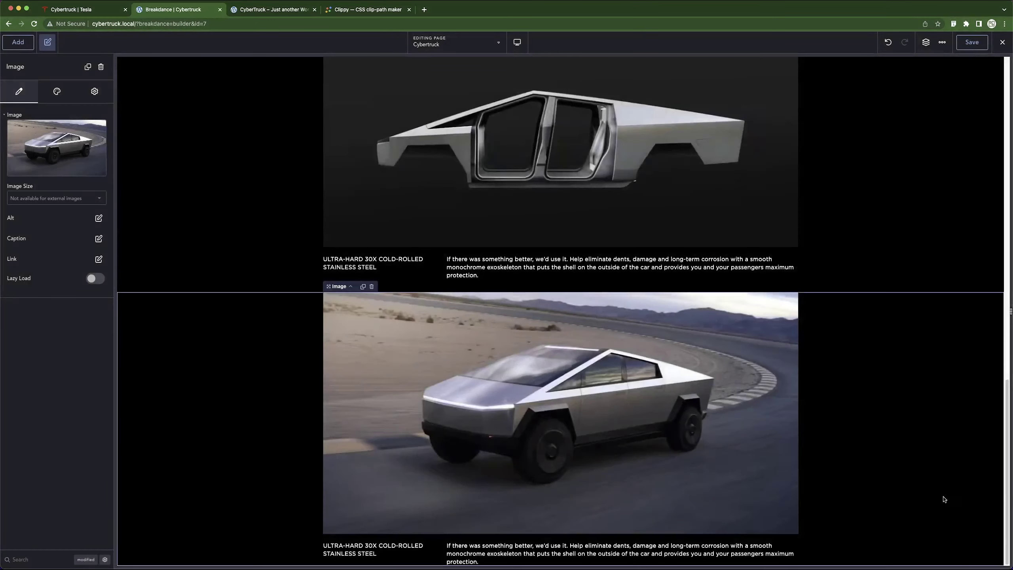
# Replace the heading under the desert road image with "TESLA ARMOR GLASS" copied from the Tesla page.
pyautogui.scroll(6, 476, 421)
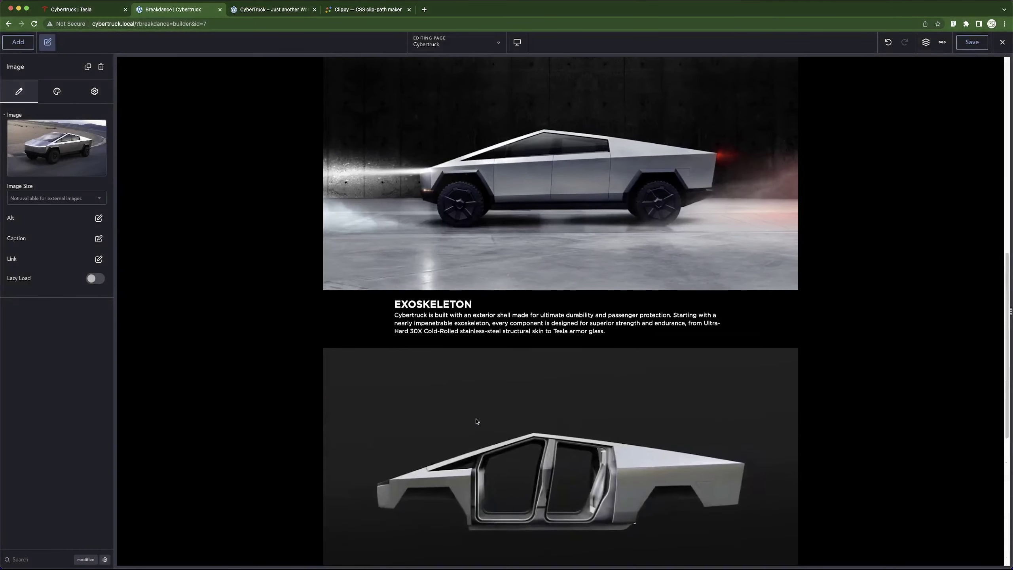
pyautogui.scroll(-6, 476, 422)
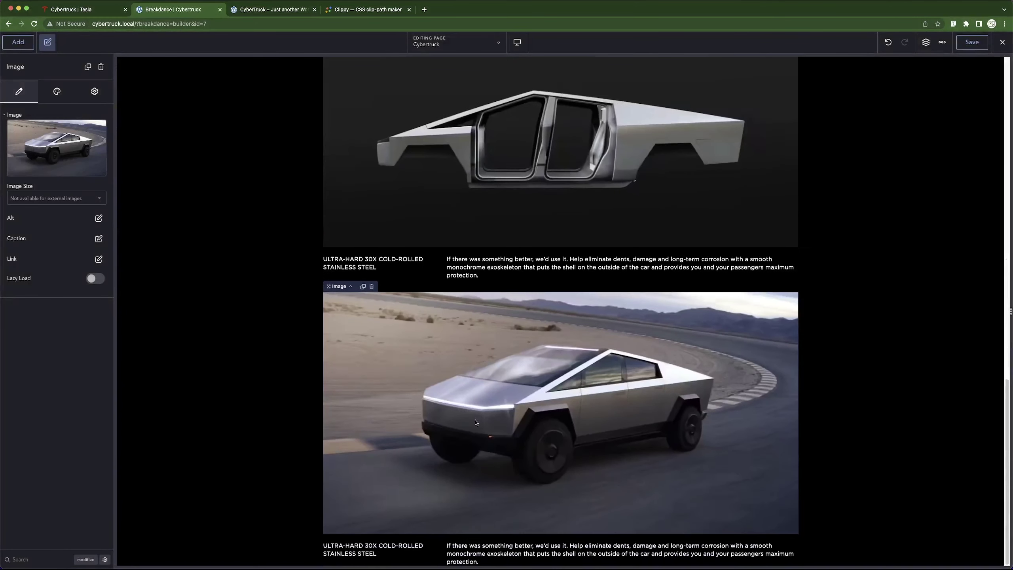
pyautogui.click(100, 10)
pyautogui.tripleClick(270, 337)
pyautogui.press('super+c')
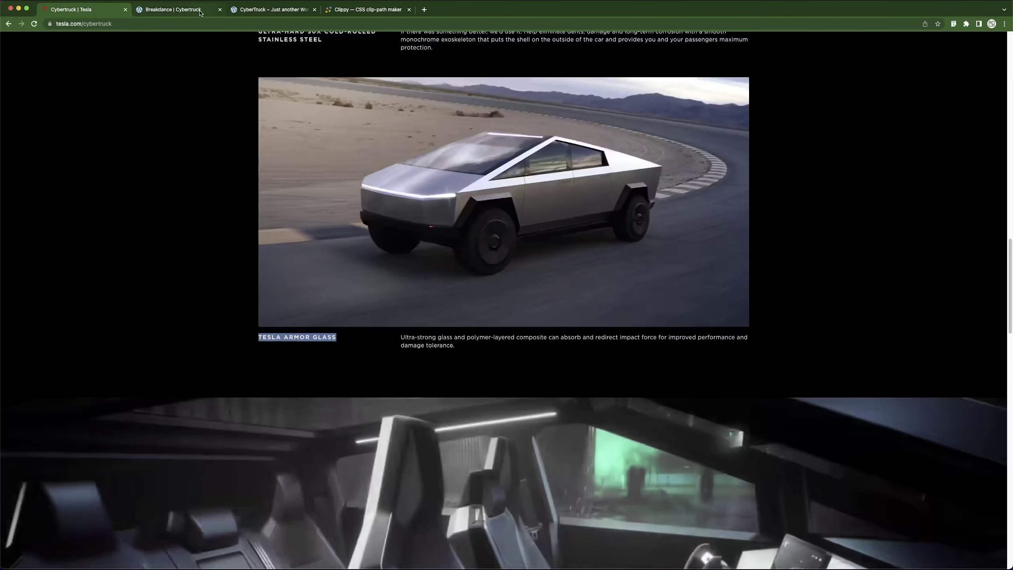
pyautogui.click(175, 9)
pyautogui.click(335, 548)
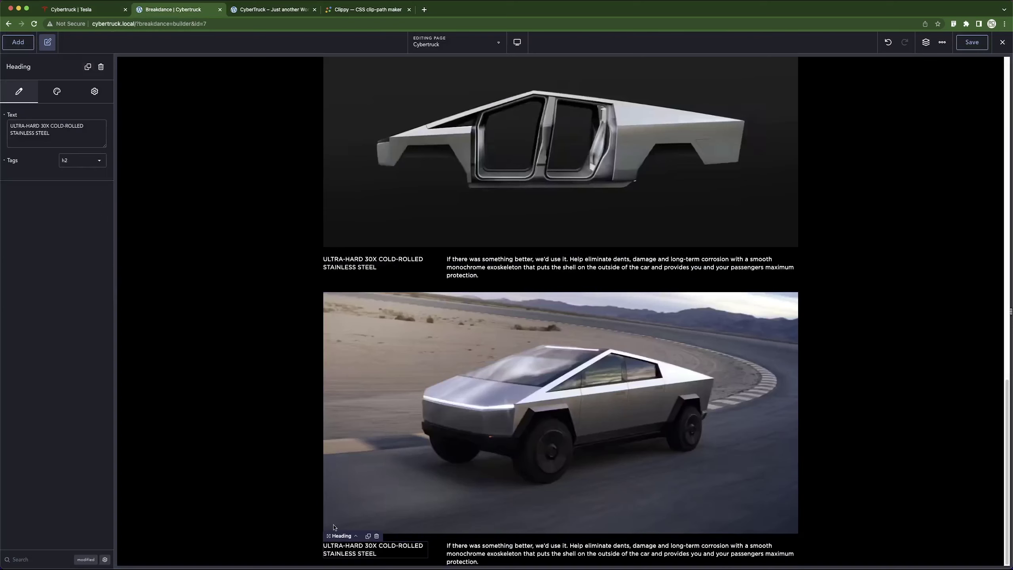
pyautogui.tripleClick(48, 135)
pyautogui.press('super+v')
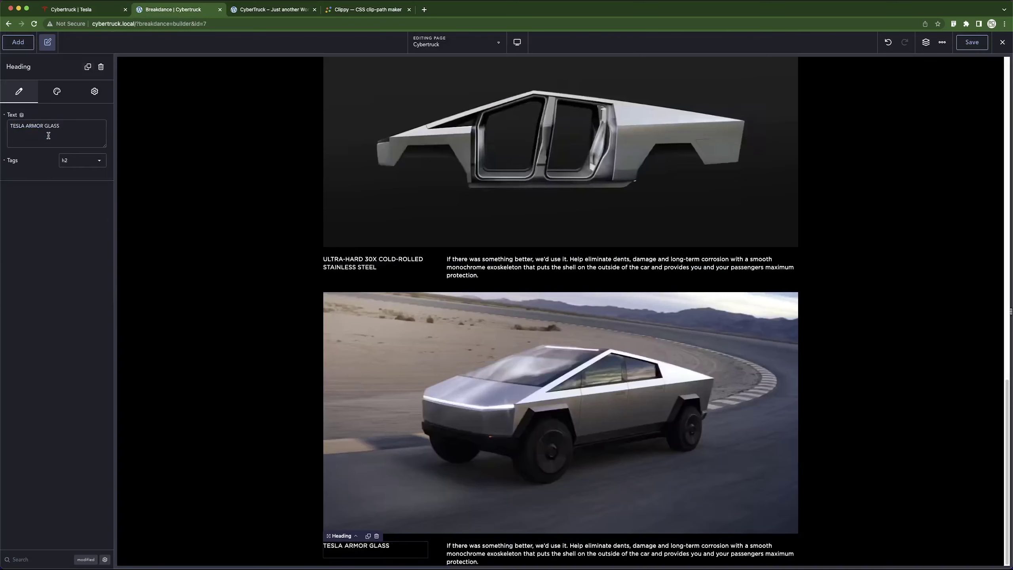
pyautogui.press('BackSpace')
# On the Tesla page, copy the description beside the TESLA ARMOR GLASS heading.
pyautogui.click(92, 9)
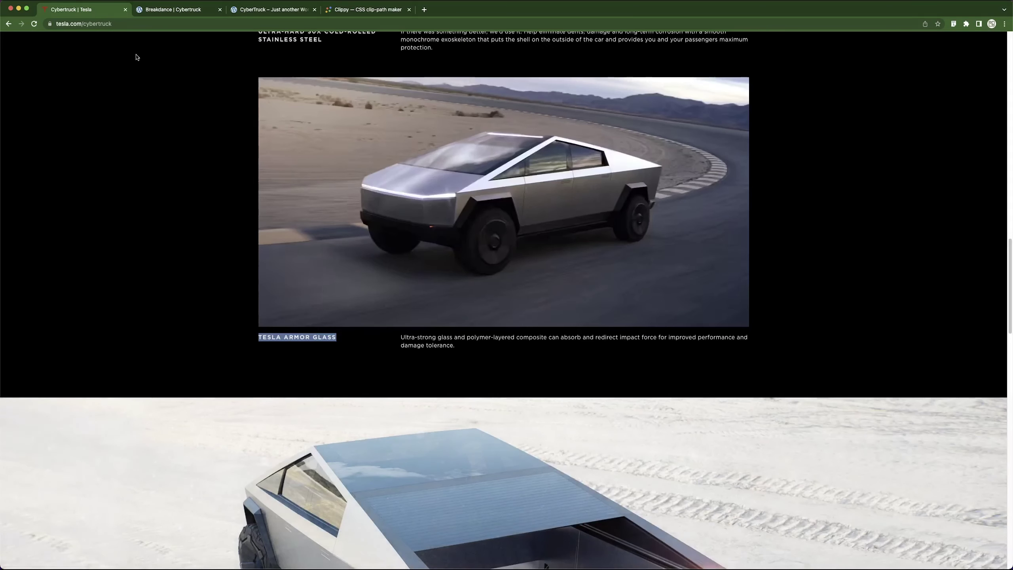
pyautogui.click(167, 10)
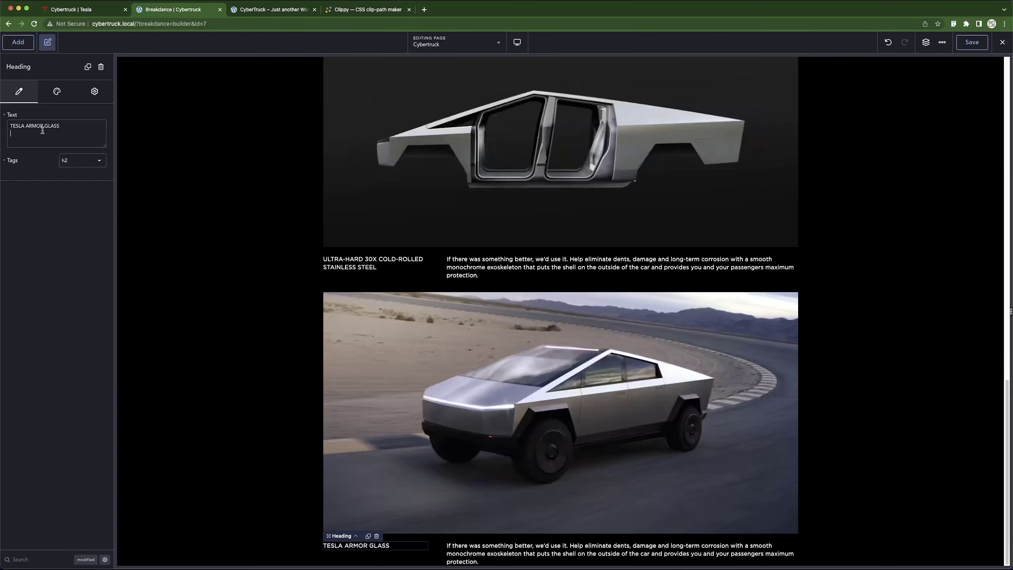
pyautogui.click(80, 10)
pyautogui.click(413, 337)
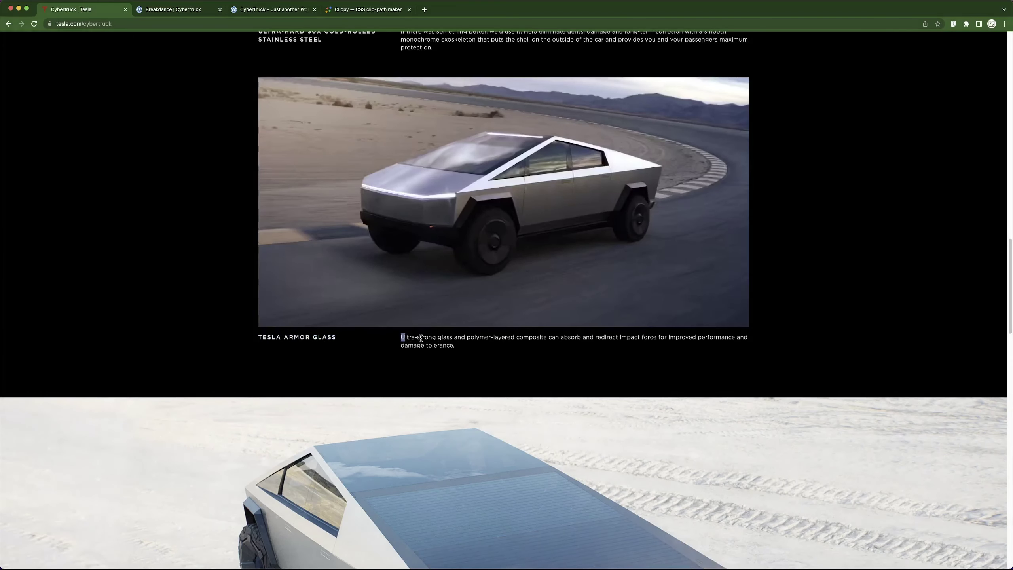
pyautogui.moveTo(421, 338); pyautogui.dragTo(466, 348)
pyautogui.press('super+c')
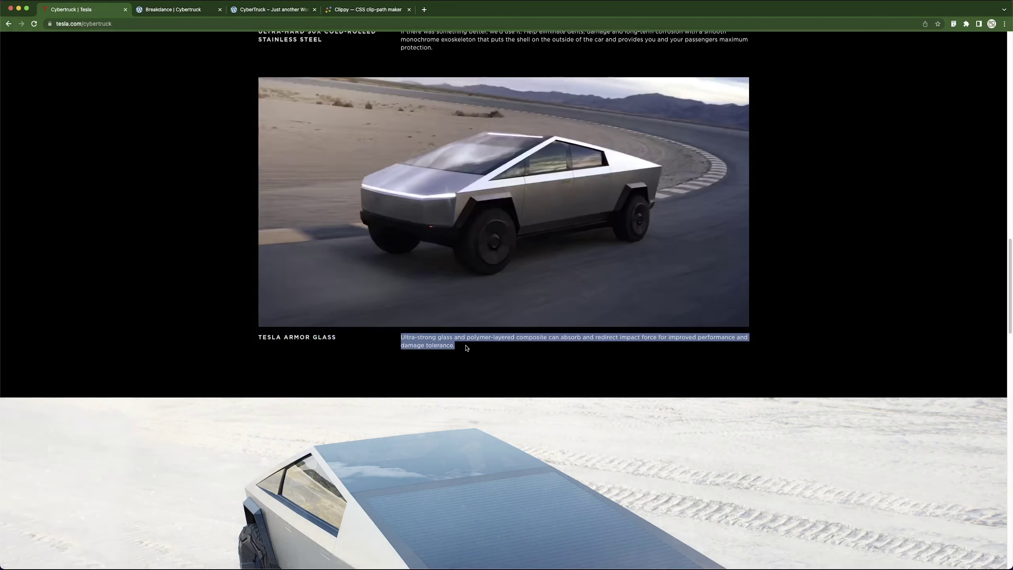
# In Breakdance, replace the rich text beside the TESLA ARMOR GLASS heading with the copied "Ultra-strong glass and polymer-layered composite" description.
pyautogui.click(189, 7)
pyautogui.click(477, 555)
pyautogui.click(95, 152)
pyautogui.click(97, 195)
pyautogui.press('super+v')
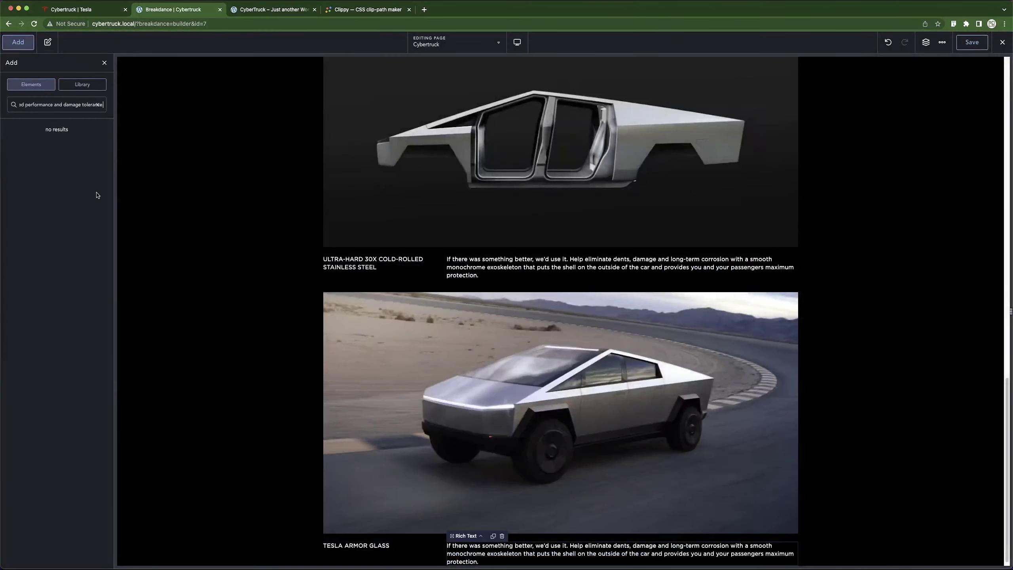
pyautogui.press('Escape')
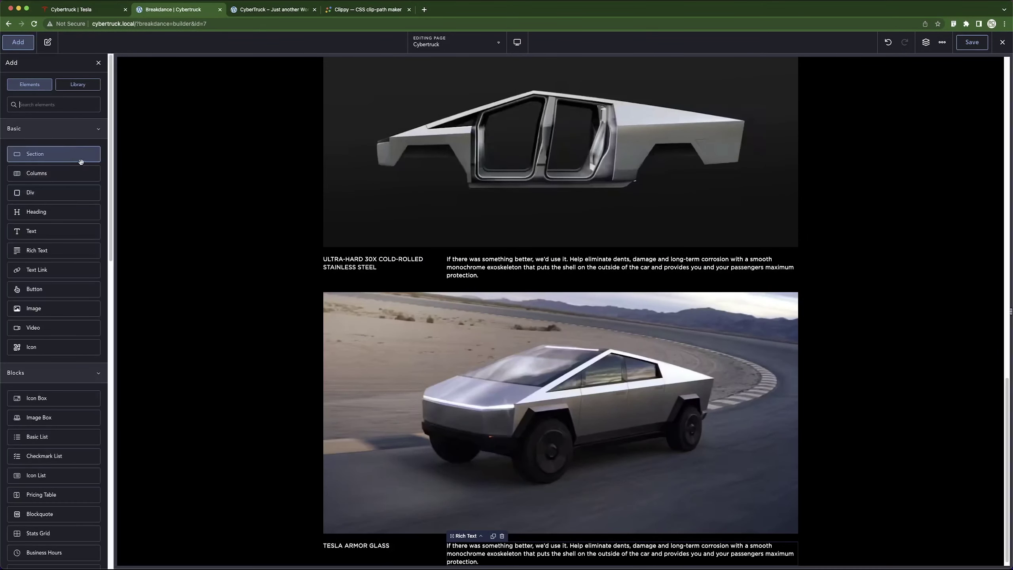
pyautogui.press('Escape')
pyautogui.click(96, 152)
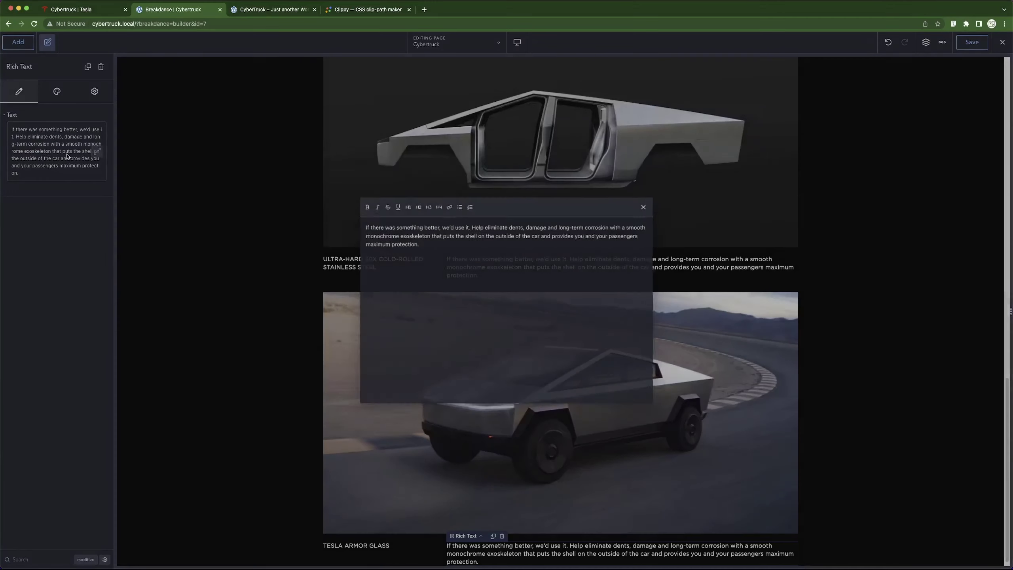
pyautogui.press('super+a')
pyautogui.press('super+v')
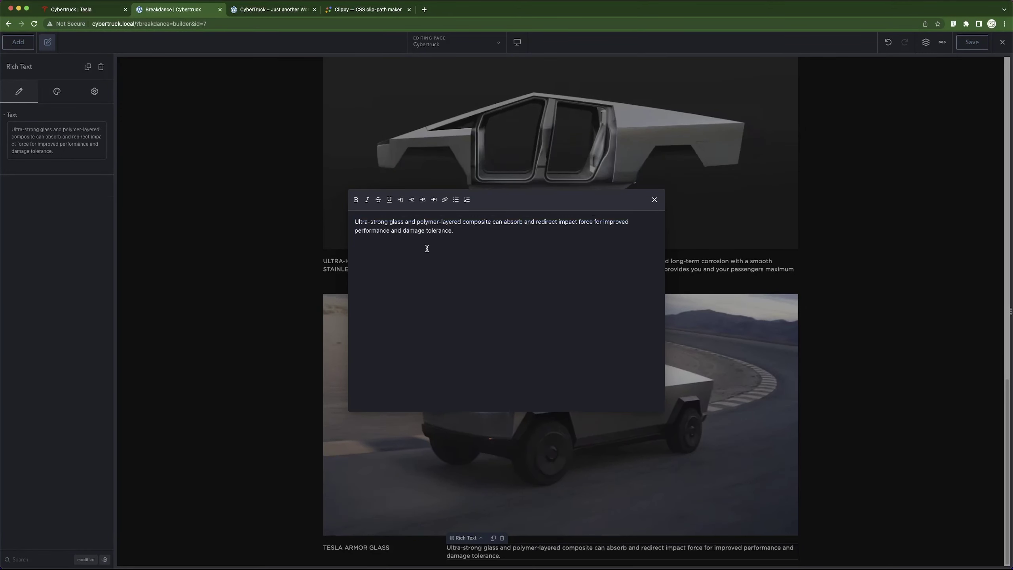
pyautogui.click(654, 199)
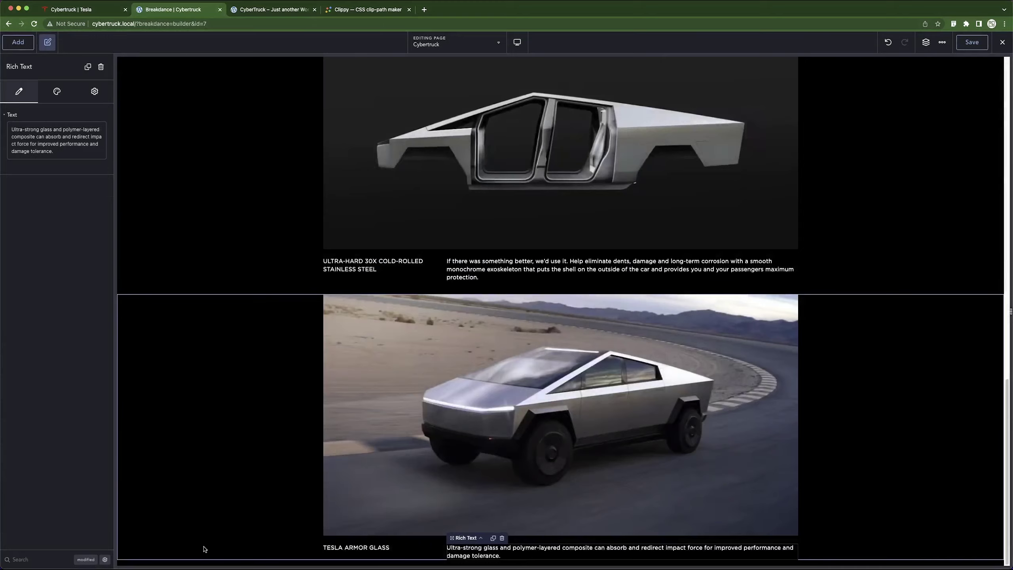
# Compare the Breakdance section spacing with the Tesla page and inspect the page's stainless steel and armor glass blocks with the developer tools.
pyautogui.click(87, 11)
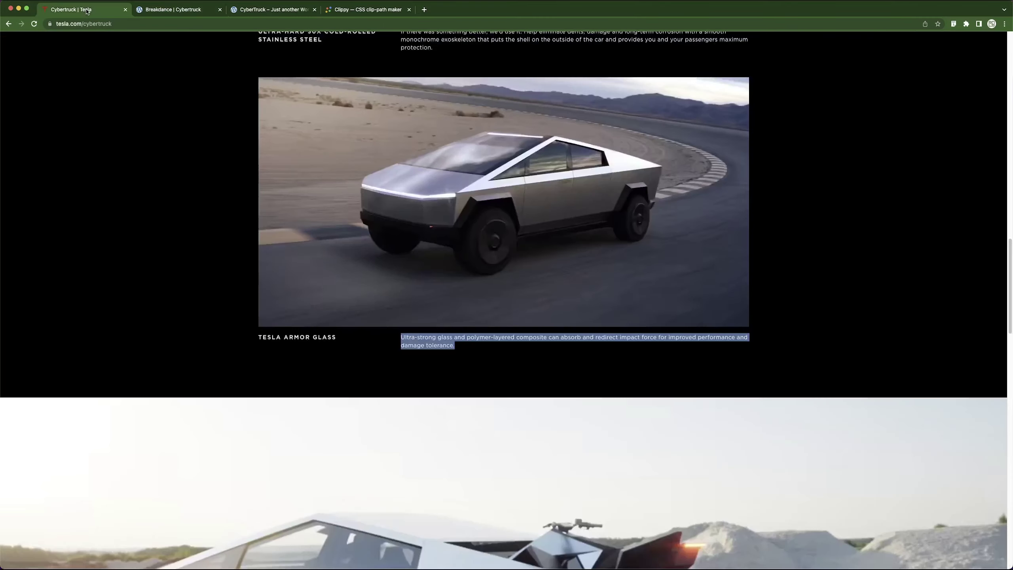
pyautogui.click(148, 11)
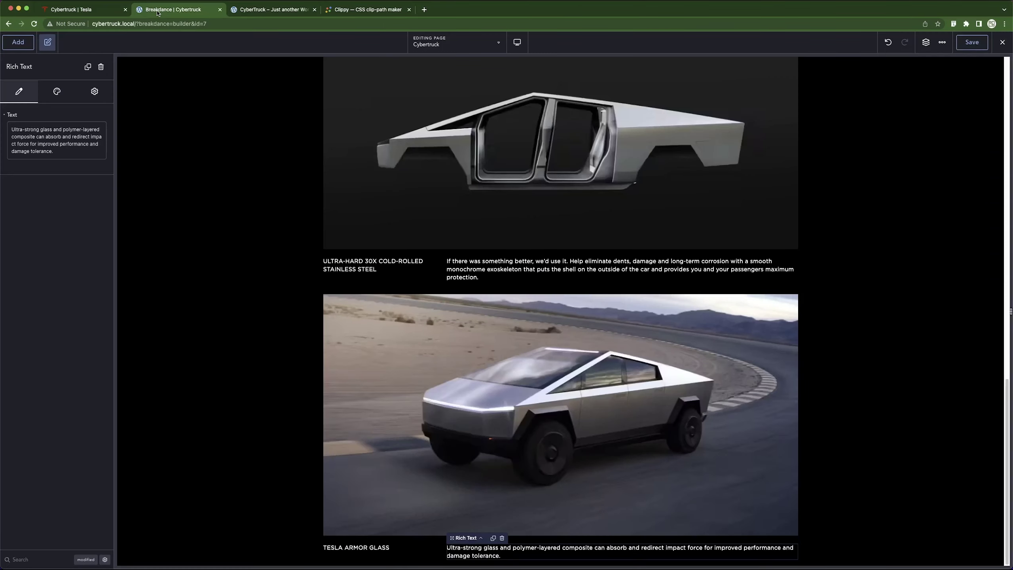
pyautogui.click(238, 479)
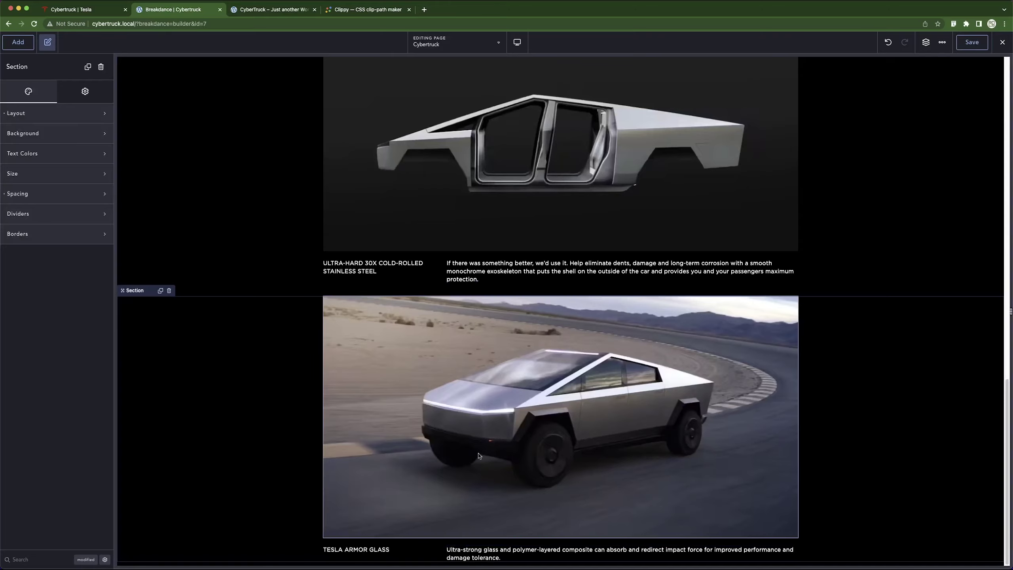
pyautogui.click(107, 10)
pyautogui.scroll(5, 215, 188)
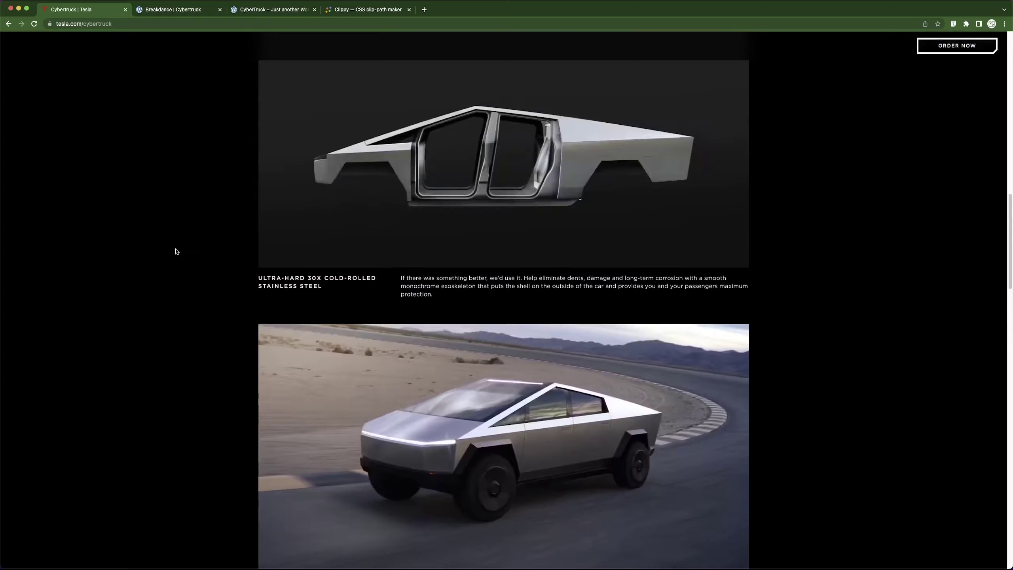
pyautogui.press('super+alt+i')
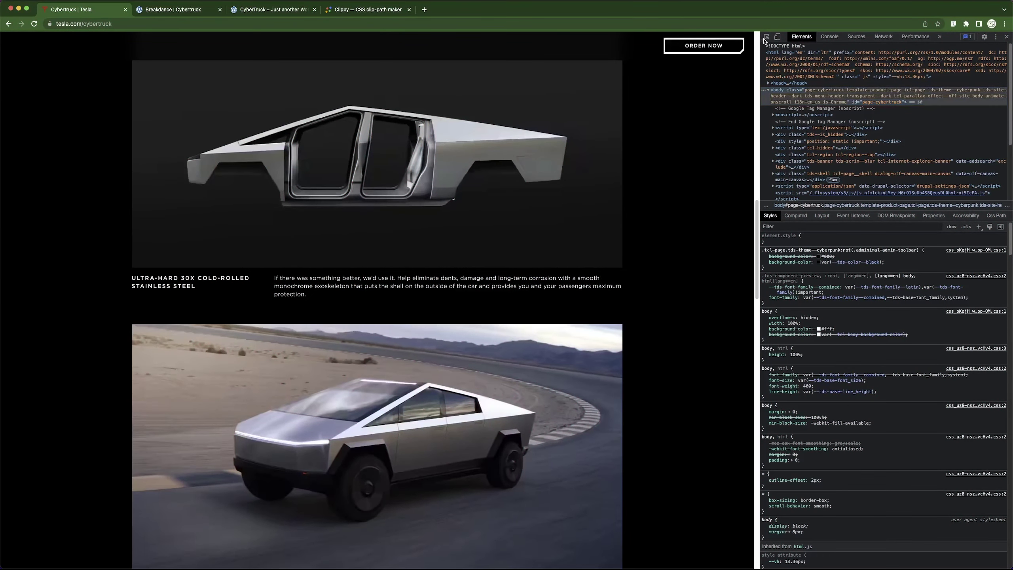
pyautogui.click(765, 37)
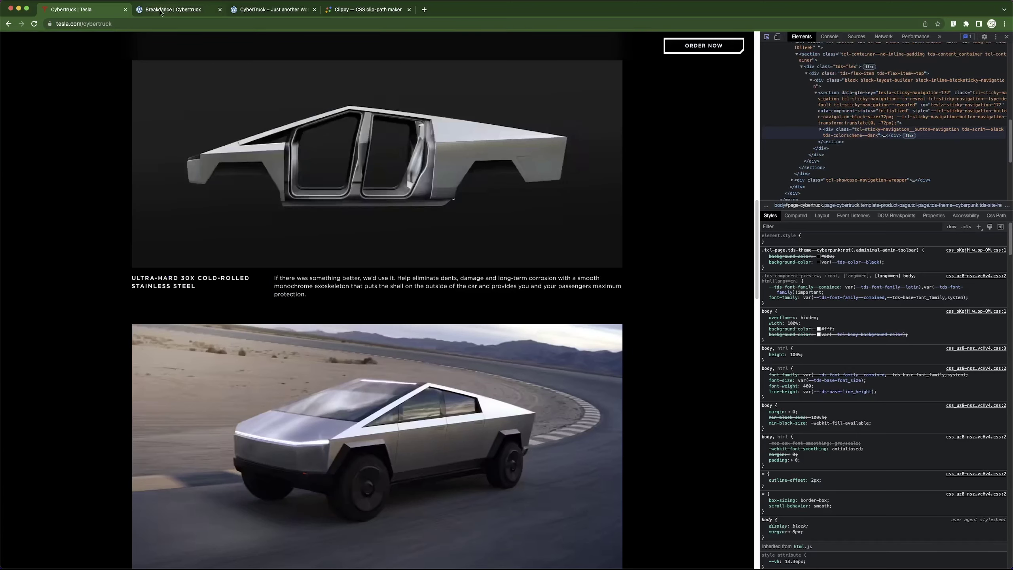
# In Breakdance, set the stainless steel section's top margin to 64 px.
pyautogui.click(172, 9)
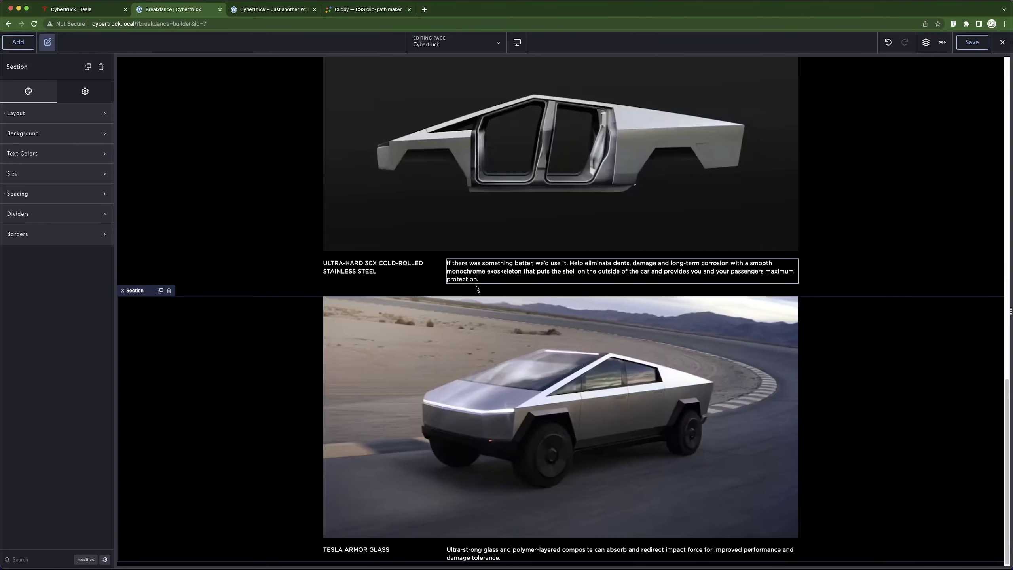
pyautogui.scroll(10, 285, 349)
pyautogui.scroll(-6, 285, 350)
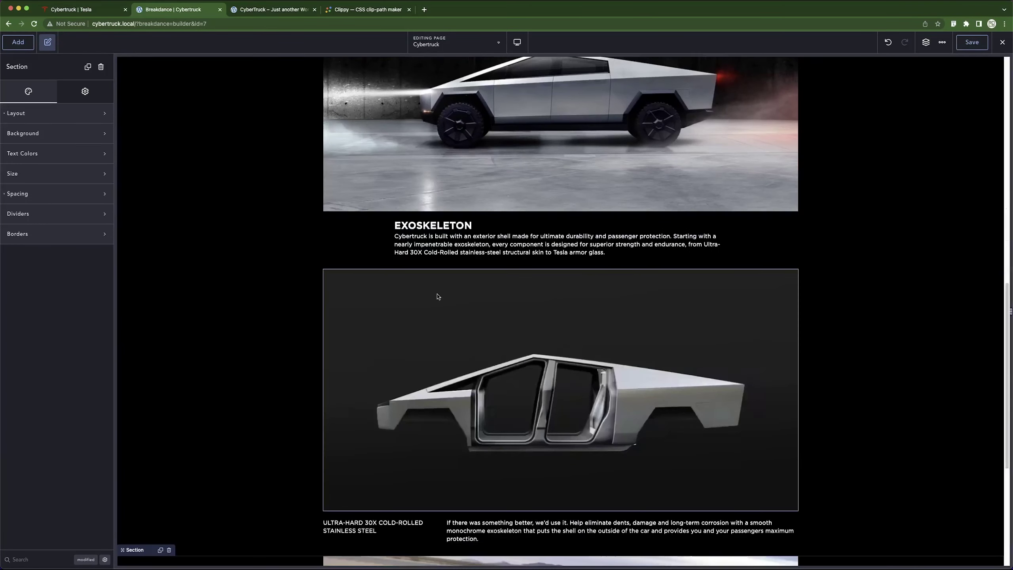
pyautogui.click(41, 195)
pyautogui.doubleClick(86, 292)
pyautogui.write('64')
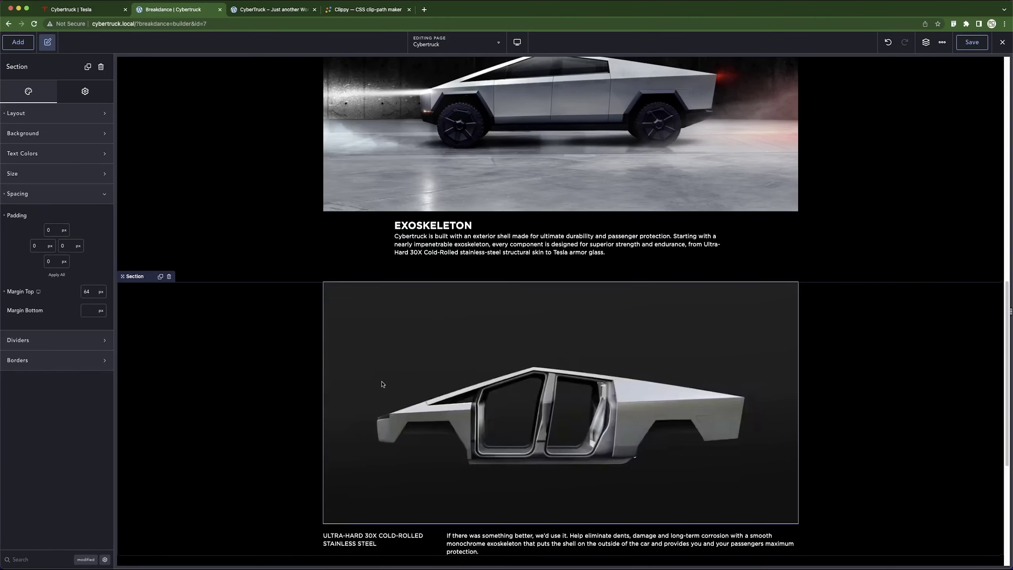
# Set the top margin of the Tesla Armor Glass section to 64 px.
pyautogui.scroll(-5, 329, 367)
pyautogui.click(328, 366)
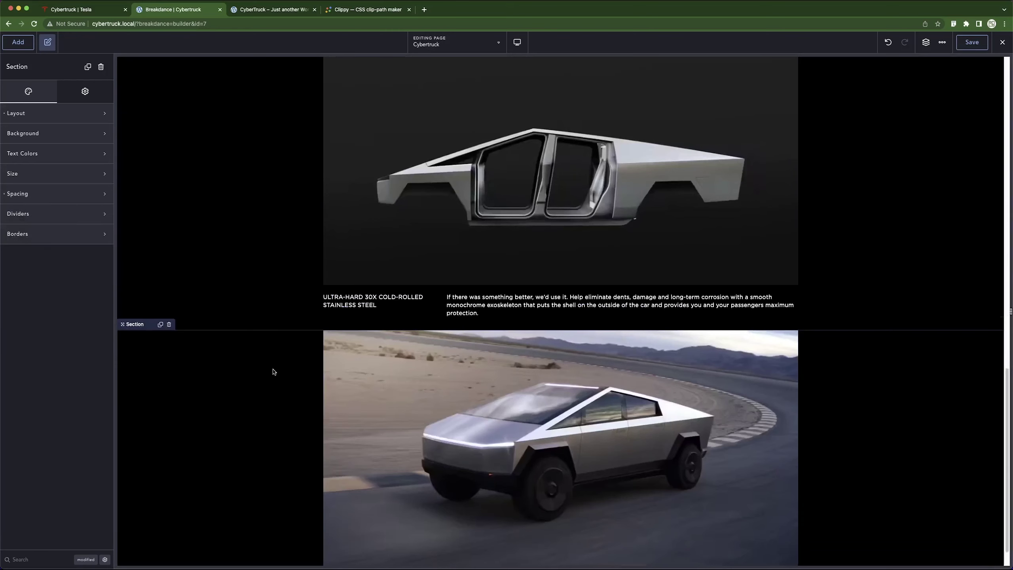
pyautogui.click(104, 194)
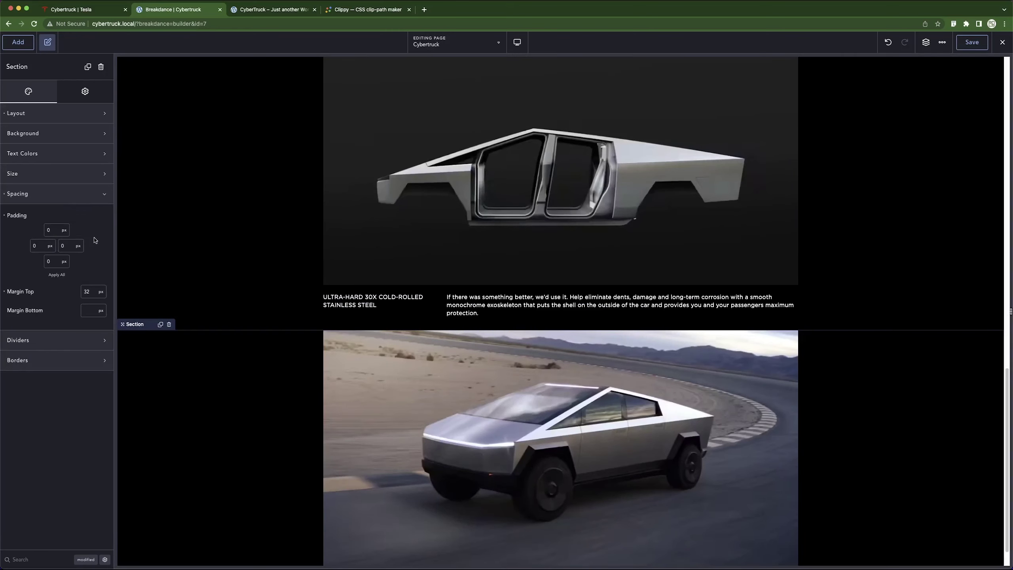
pyautogui.doubleClick(86, 292)
pyautogui.write('64')
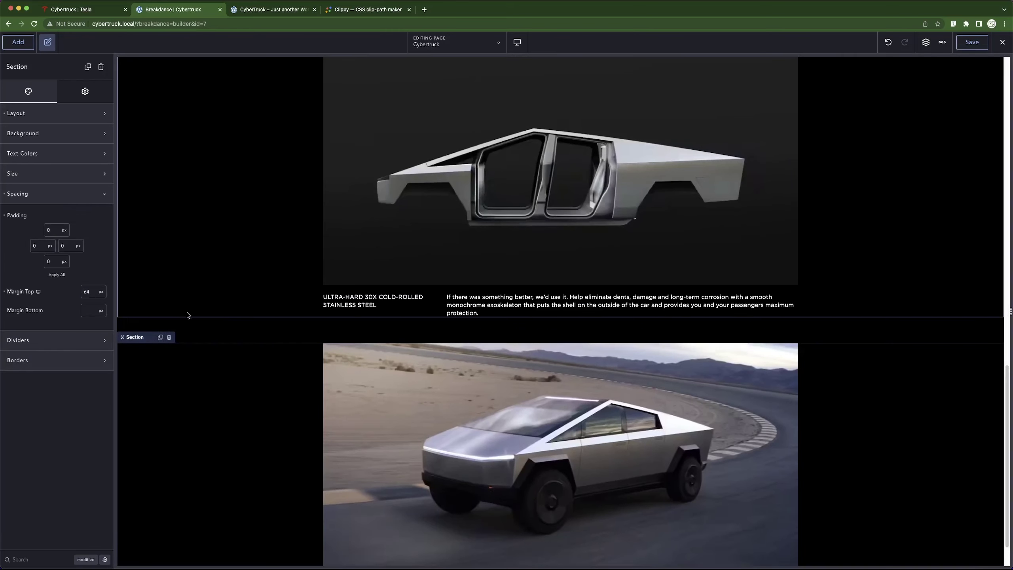
# Review the spacing between the Breakdance sections and inspect the desert road image block on the Tesla page for comparison.
pyautogui.scroll(-2, 228, 344)
pyautogui.scroll(10, 245, 445)
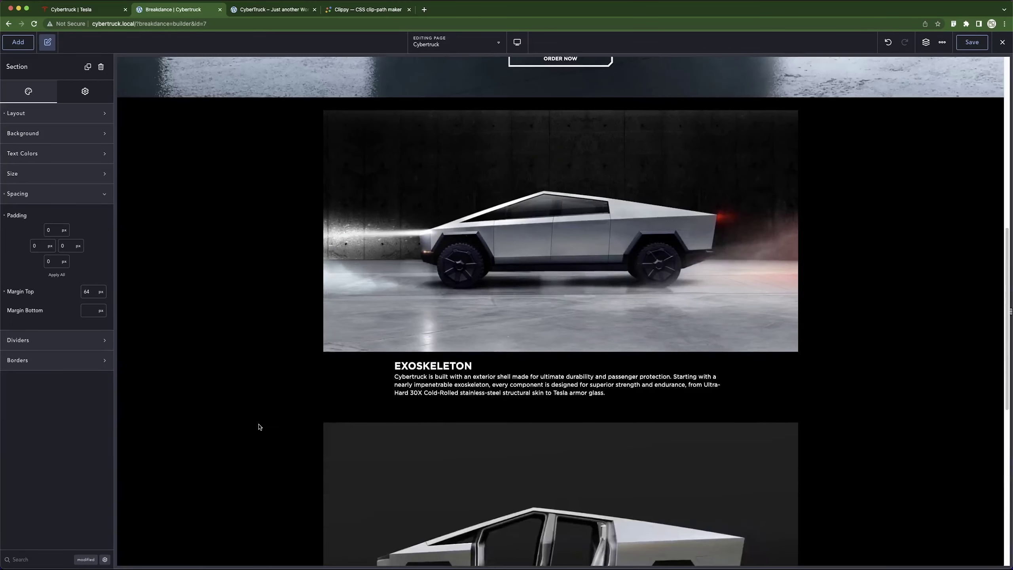
pyautogui.scroll(-3, 259, 427)
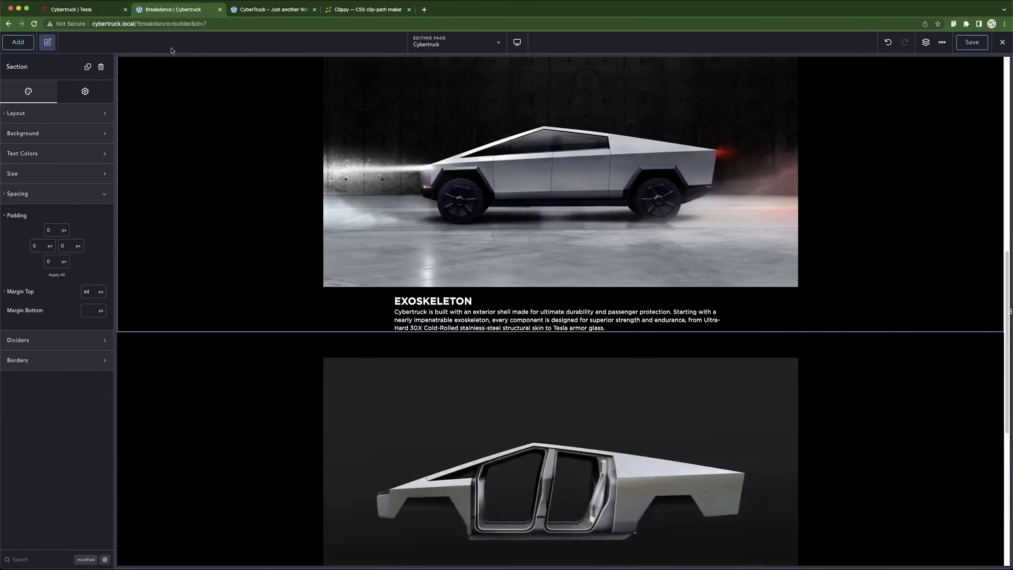
pyautogui.click(98, 9)
pyautogui.press('super+shift+c')
pyautogui.click(256, 432)
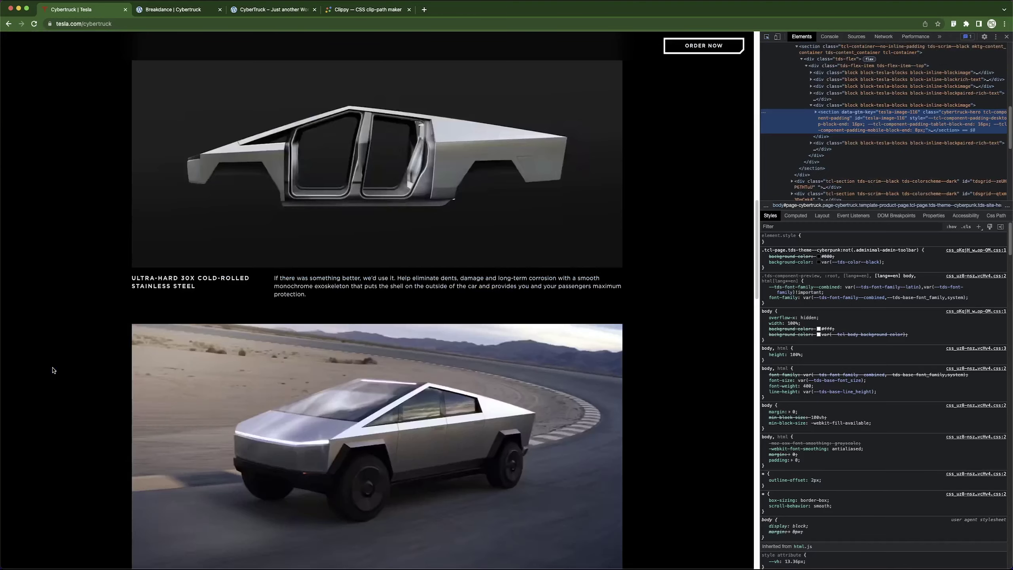
# Examine the Versatile Utility slider on the Tesla page, going through its six slides and their captions.
pyautogui.scroll(-20, 97, 373)
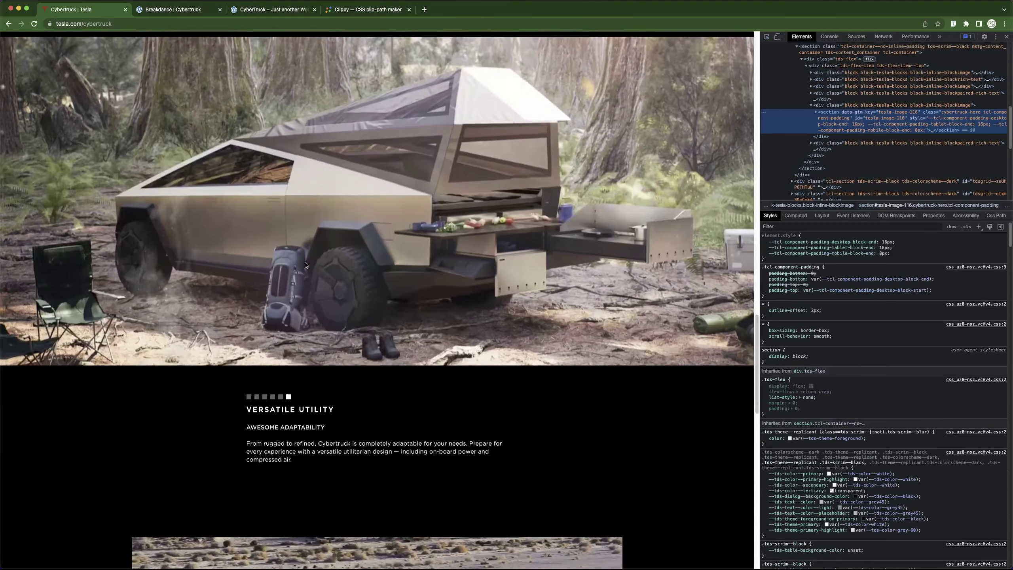
pyautogui.click(248, 396)
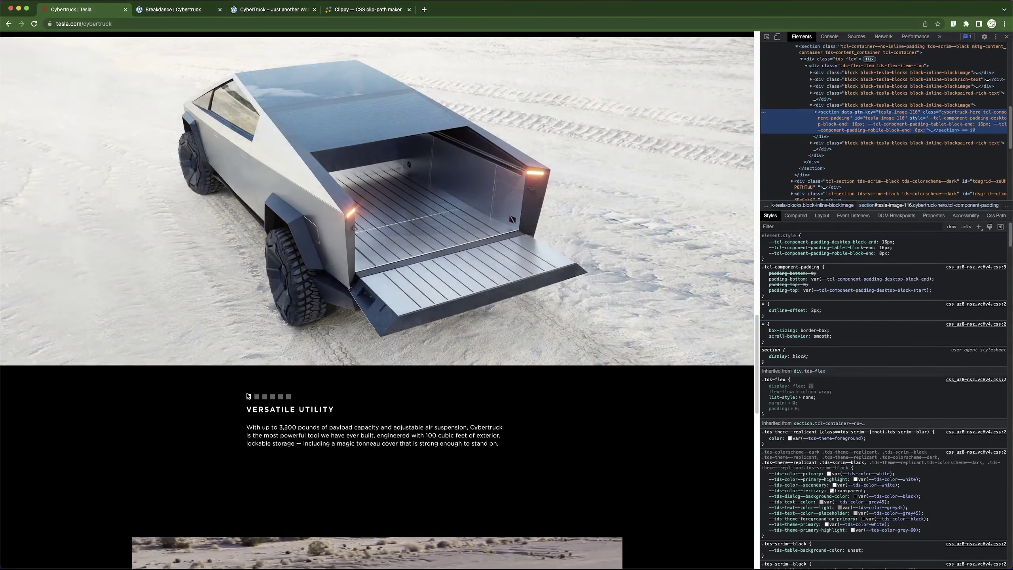
pyautogui.click(257, 397)
pyautogui.click(264, 397)
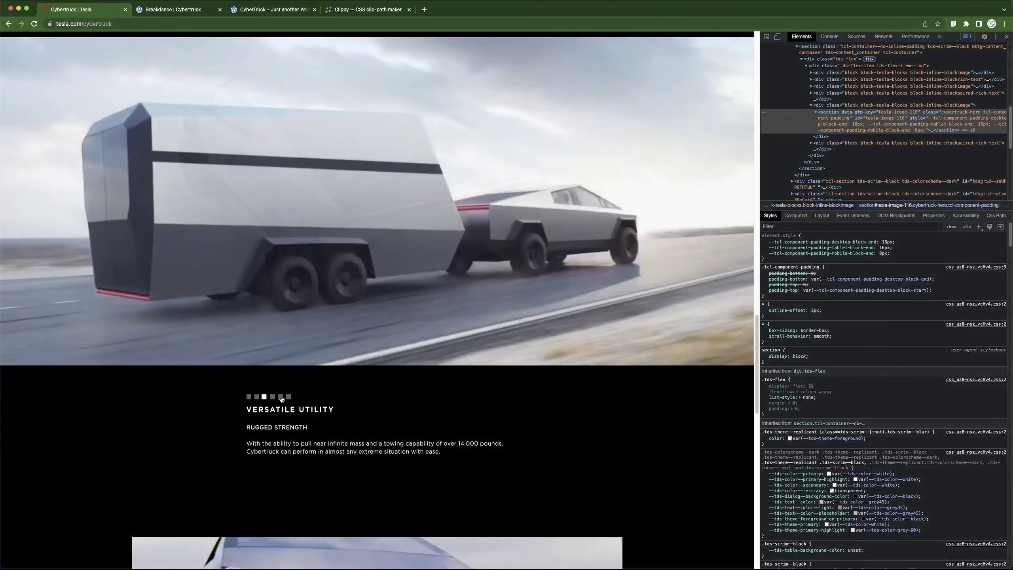
pyautogui.click(274, 397)
pyautogui.click(281, 397)
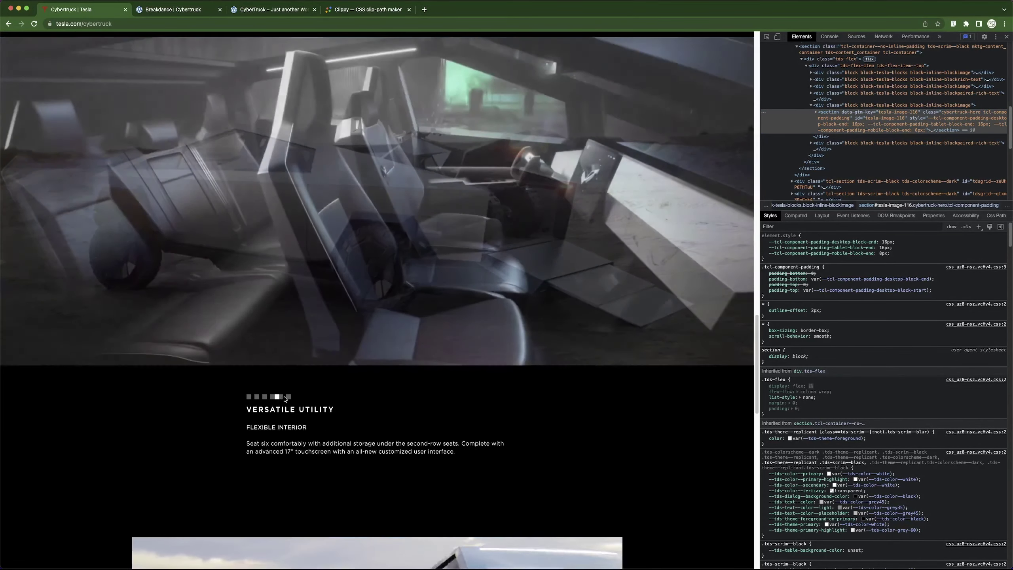
pyautogui.click(289, 398)
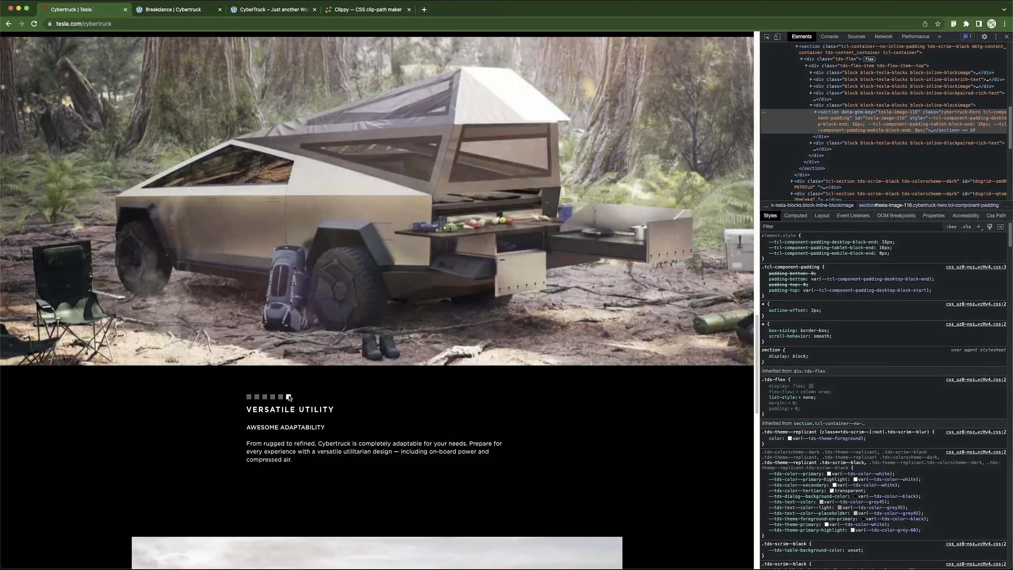
pyautogui.click(250, 397)
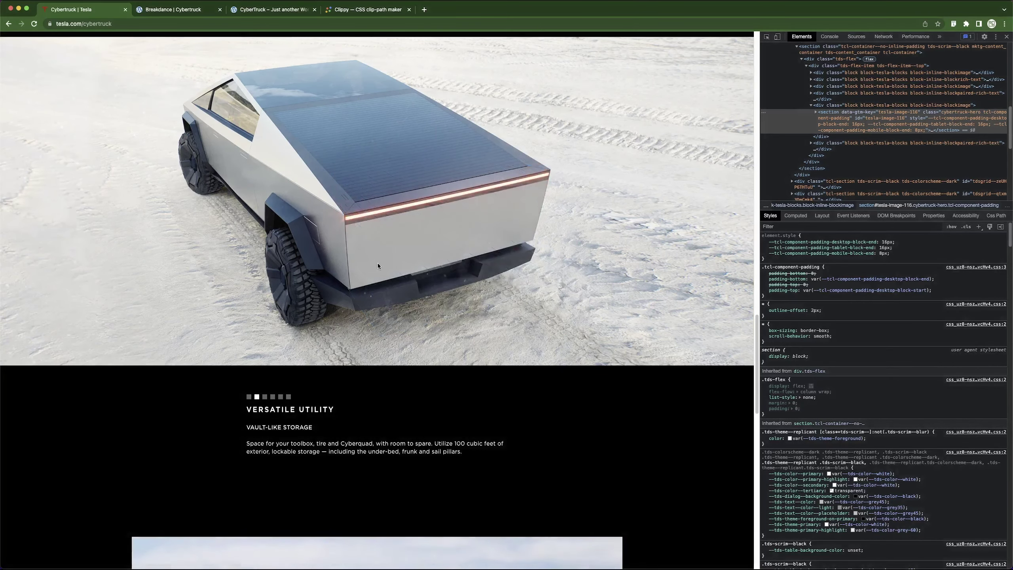
pyautogui.scroll(3, 358, 267)
pyautogui.scroll(-3, 341, 355)
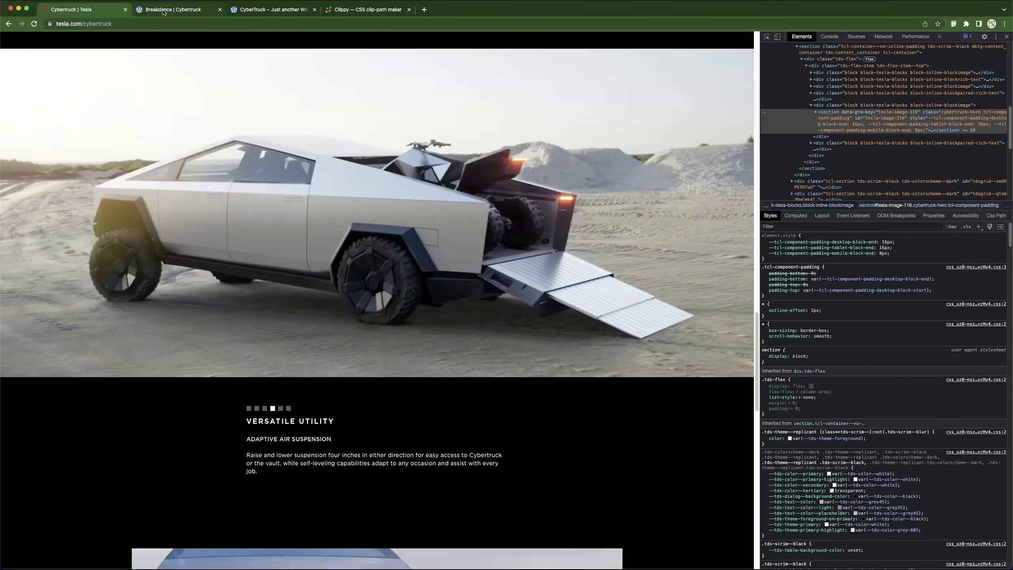
# Compare the end of the Armor Glass section in Breakdance with the transition to the Versatile Utility slider on the Tesla page.
pyautogui.click(164, 12)
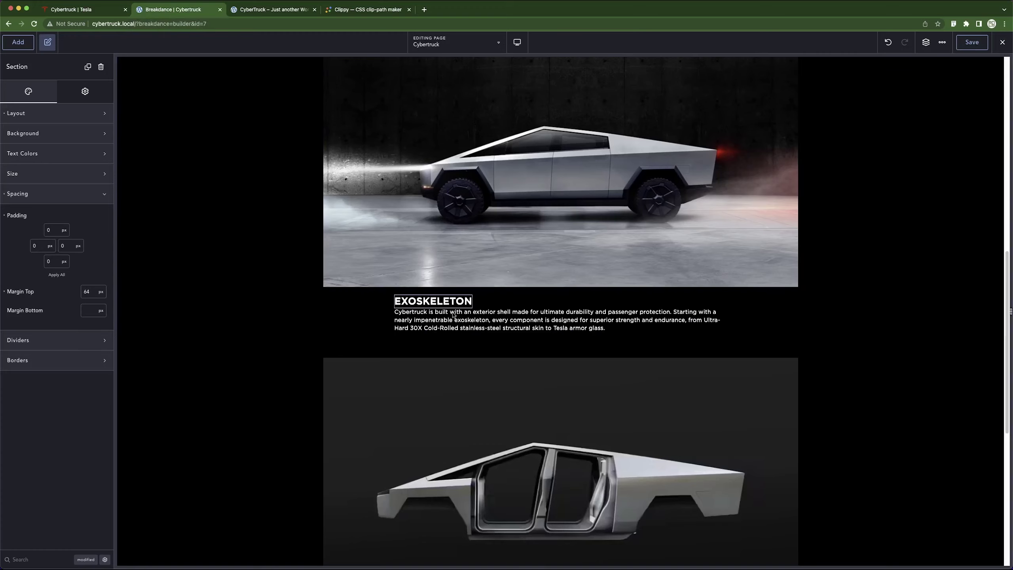
pyautogui.scroll(-10, 469, 460)
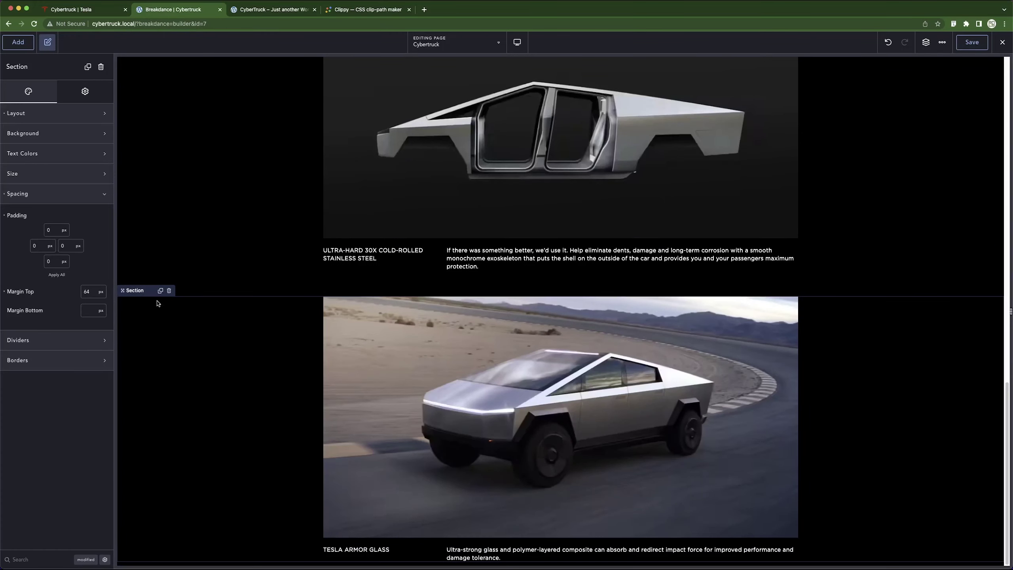
pyautogui.click(99, 10)
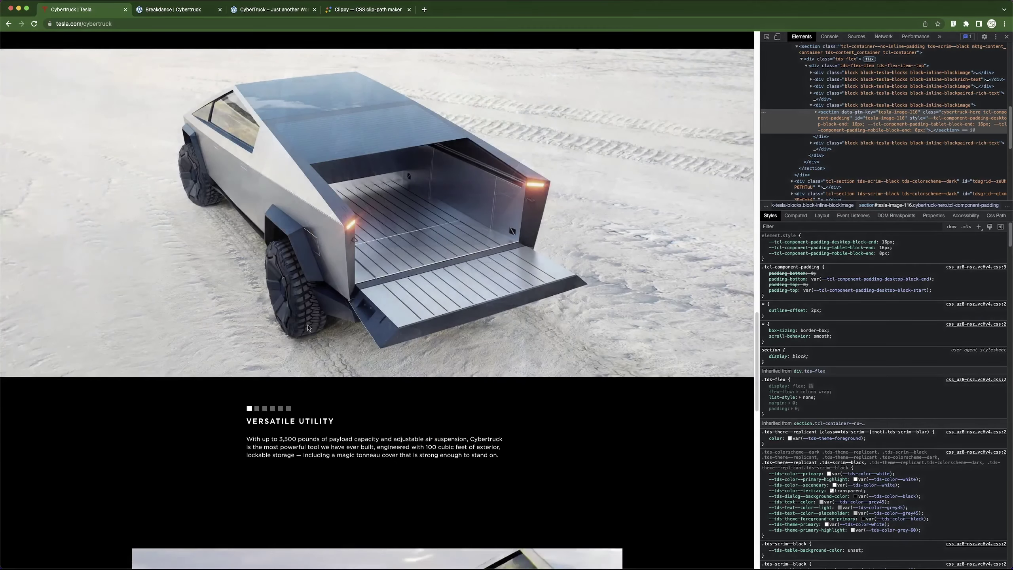
pyautogui.scroll(9, 308, 322)
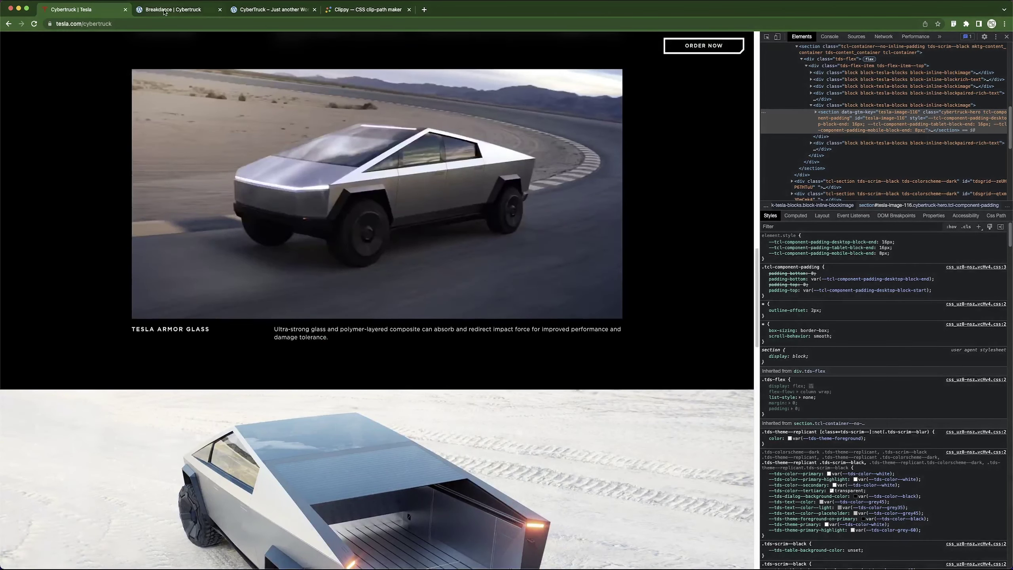
# Switch to the Breakdance builder and add an empty section below the Tesla Armor Glass section.
pyautogui.click(165, 9)
pyautogui.click(13, 43)
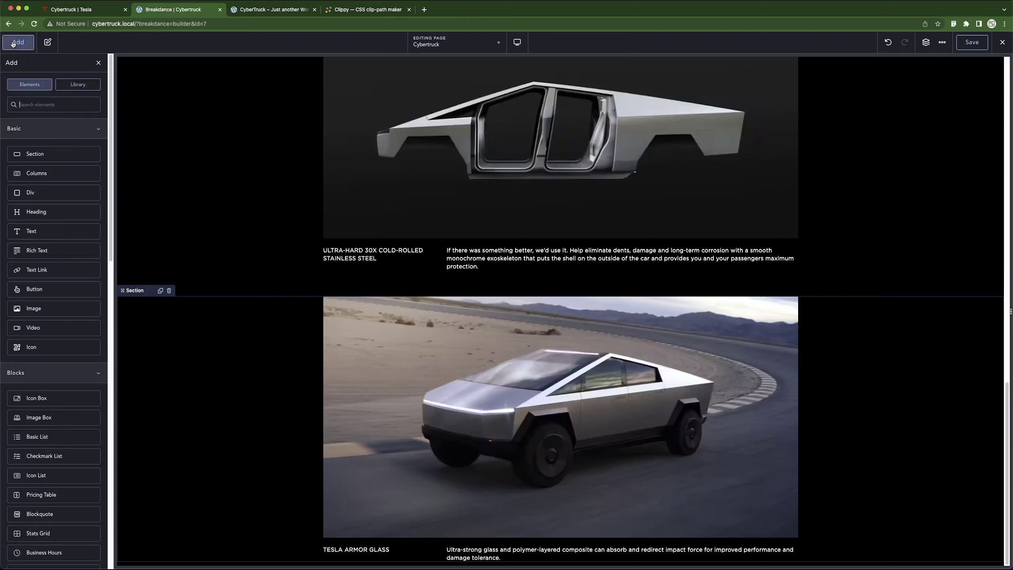
pyautogui.click(39, 154)
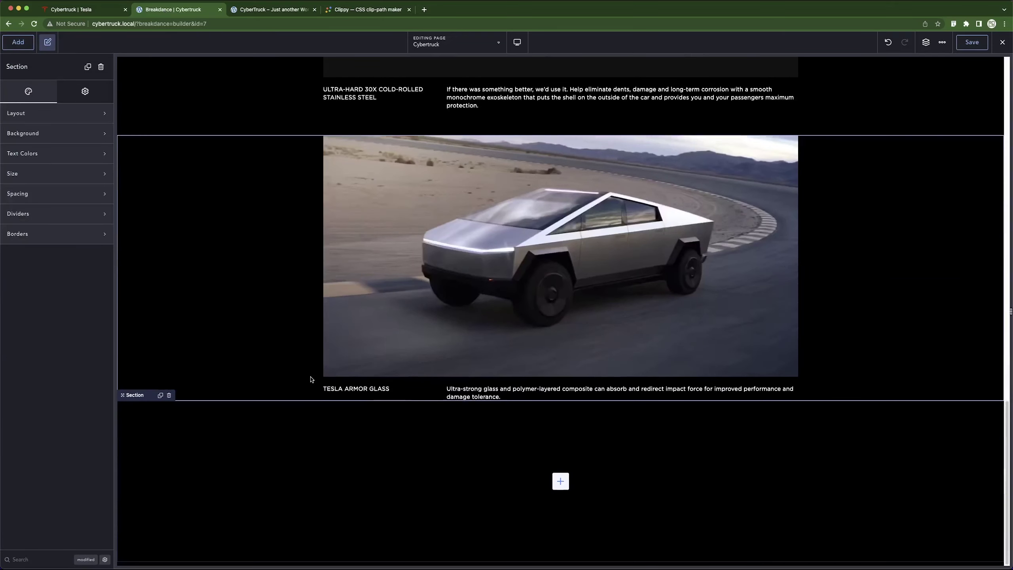
# Inspect the gap above the Versatile Utility slider on the Tesla page and set the new section's top margin to 120 px.
pyautogui.click(80, 9)
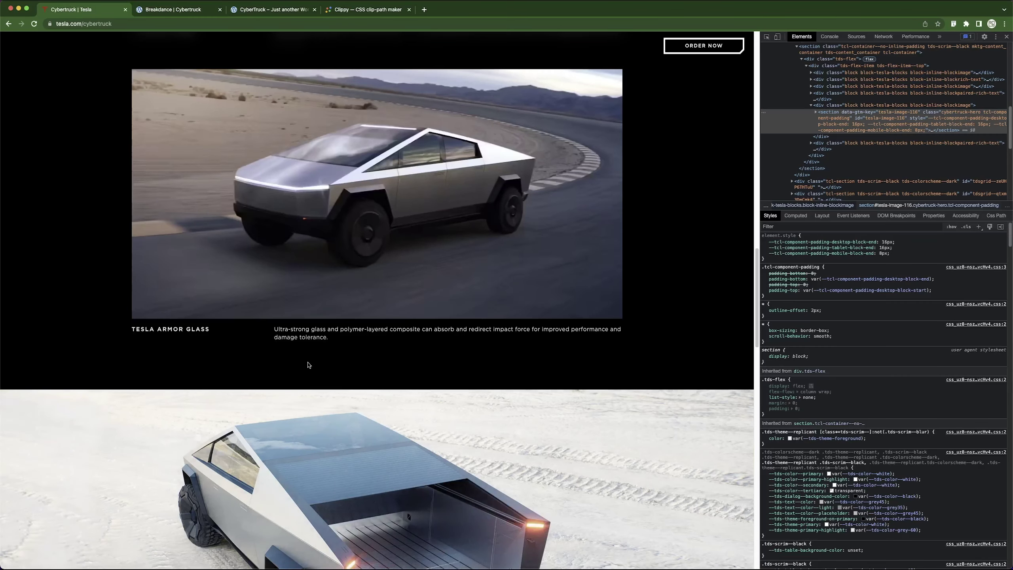
pyautogui.press('super+shift+c')
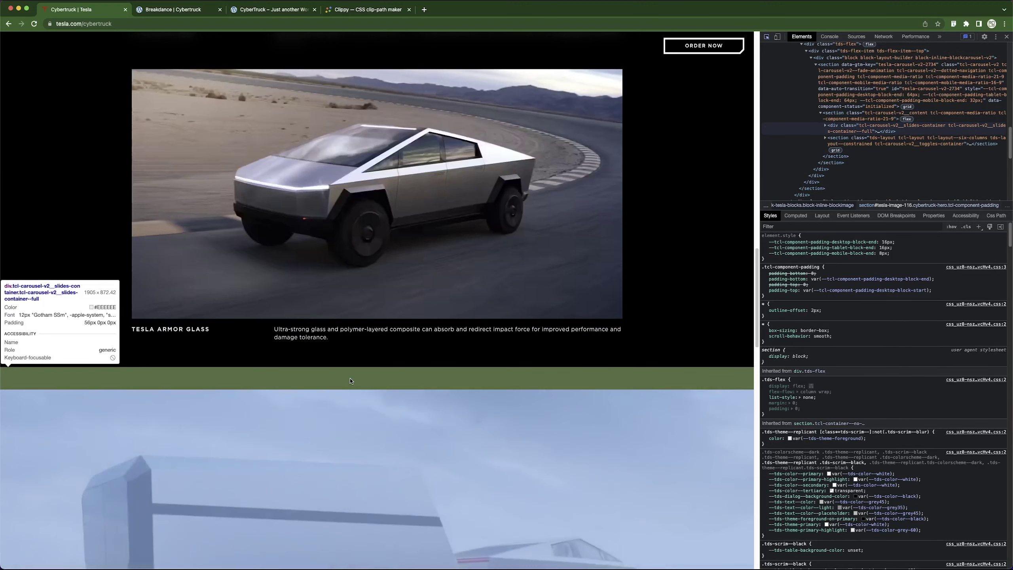
pyautogui.hotkey('ctrl', 'Tab')
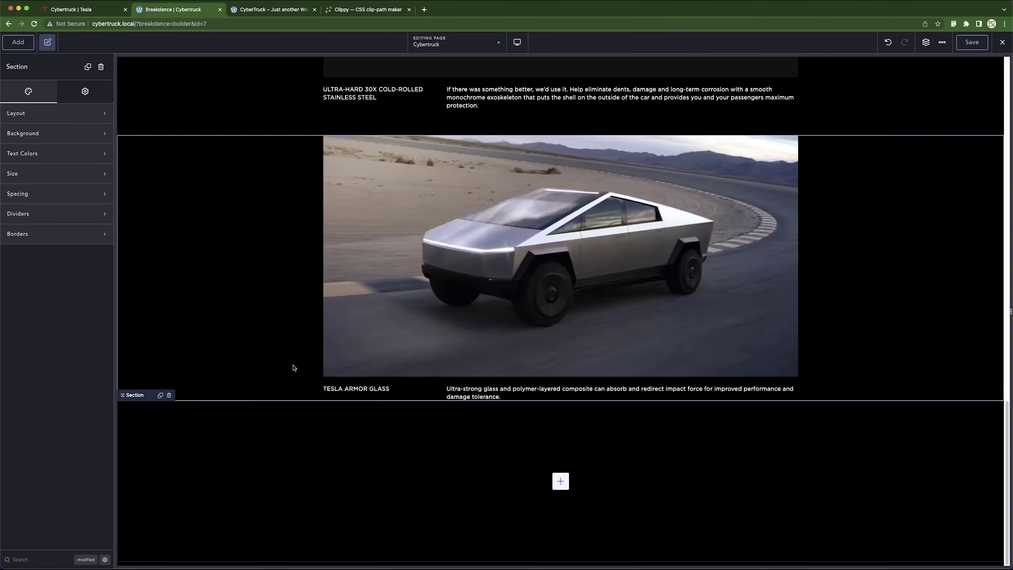
pyautogui.click(47, 193)
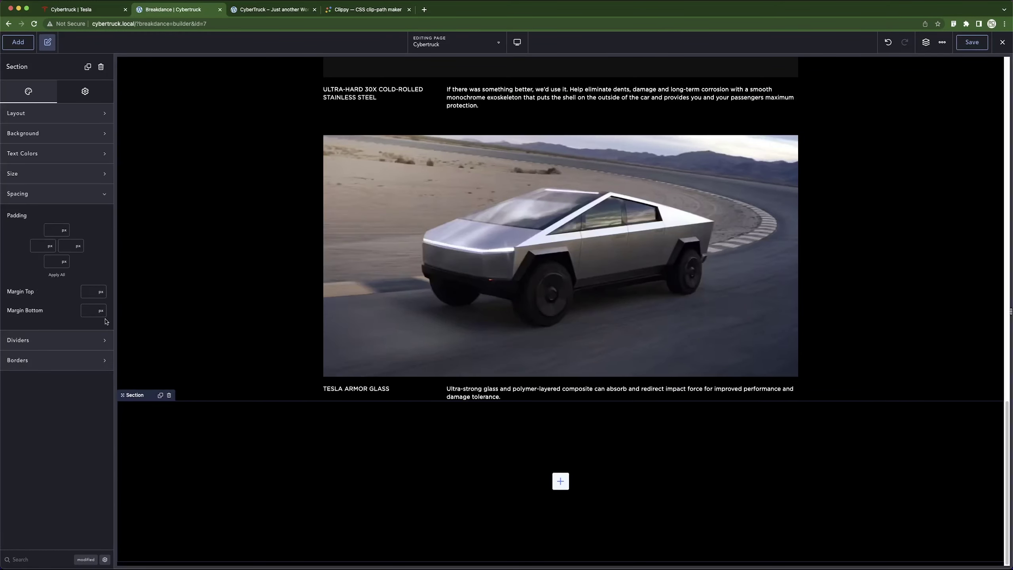
pyautogui.click(89, 291)
pyautogui.write('120')
pyautogui.scroll(-2, 472, 416)
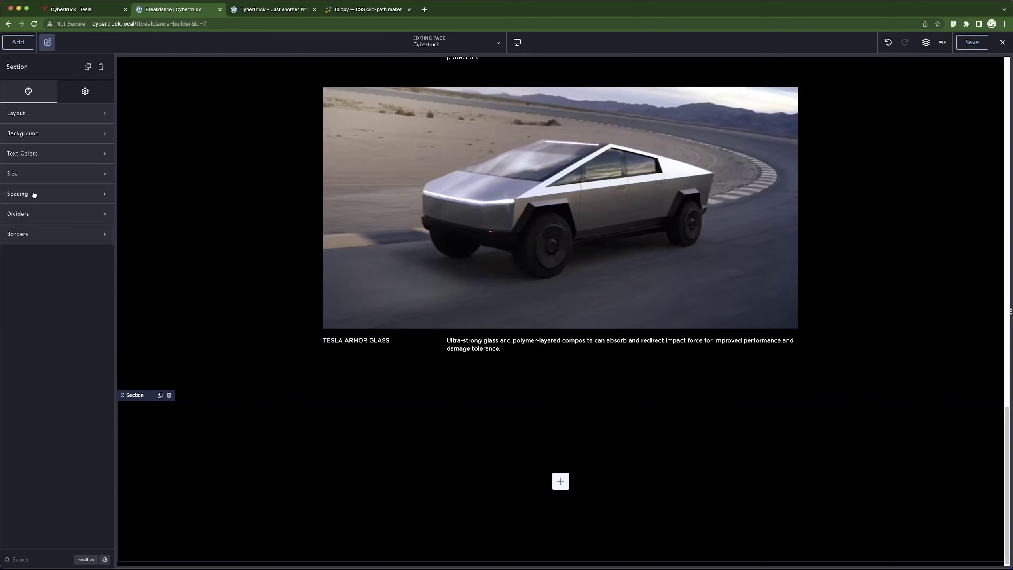
# Set the new section's padding to 0 px on all four sides.
pyautogui.click(57, 228)
pyautogui.write('0')
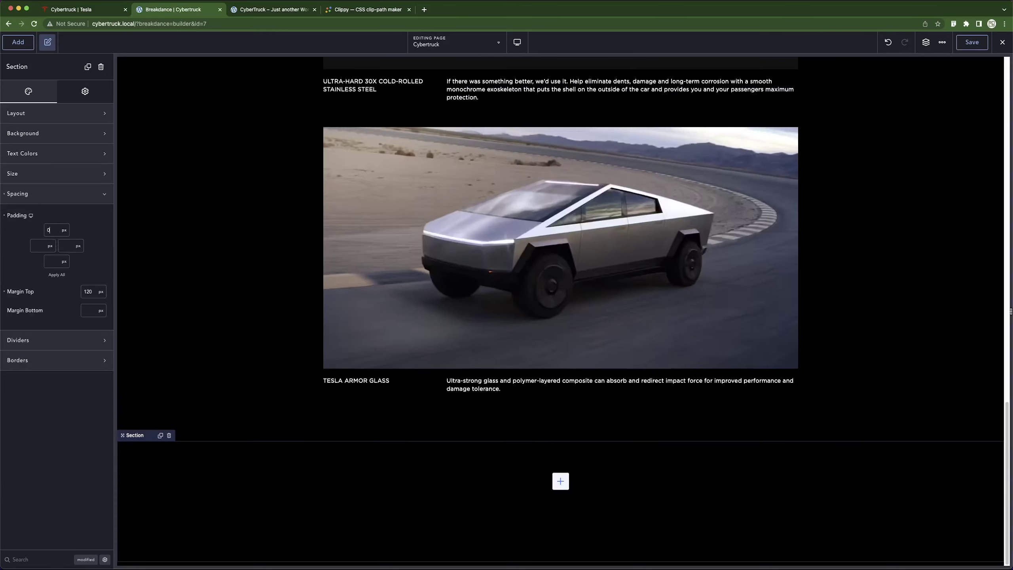
pyautogui.click(66, 274)
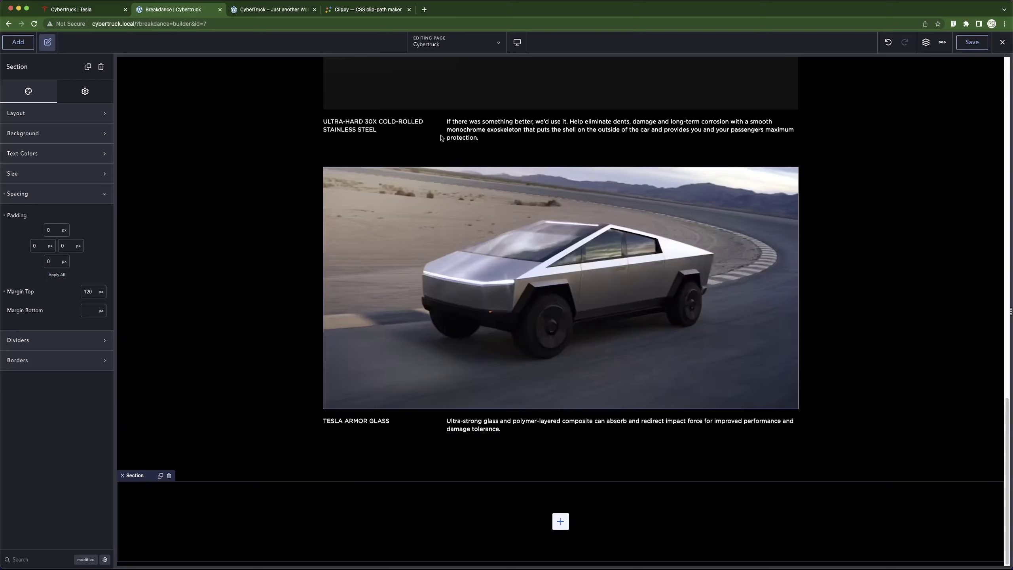
# Insert a Basic Slider element into the new section.
pyautogui.click(18, 42)
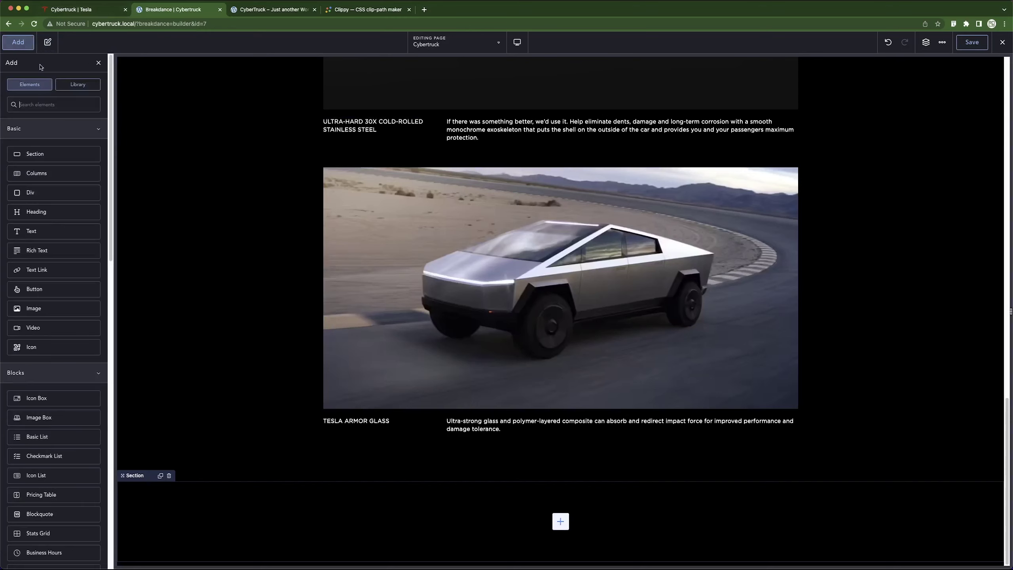
pyautogui.write('slide')
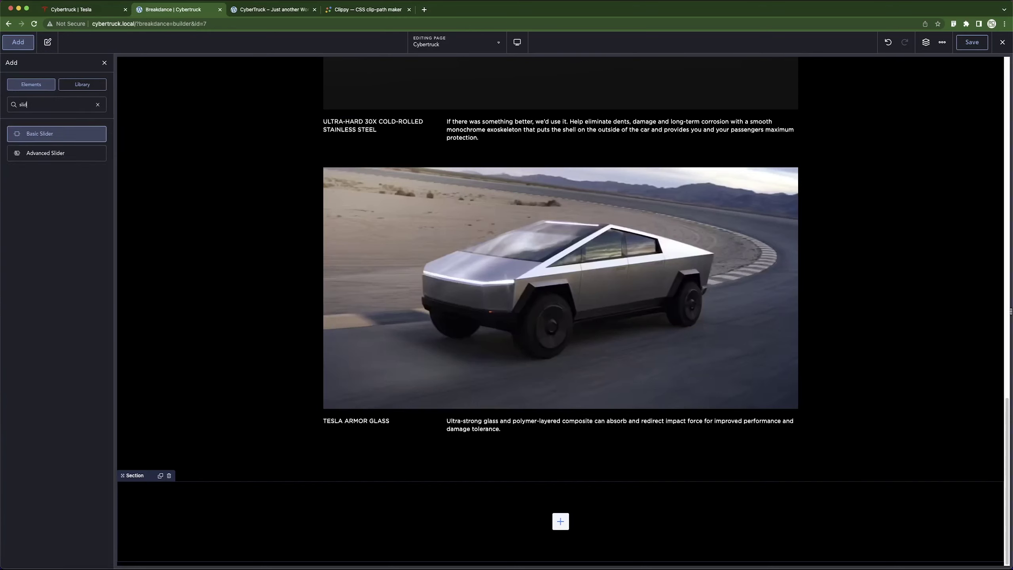
pyautogui.click(70, 133)
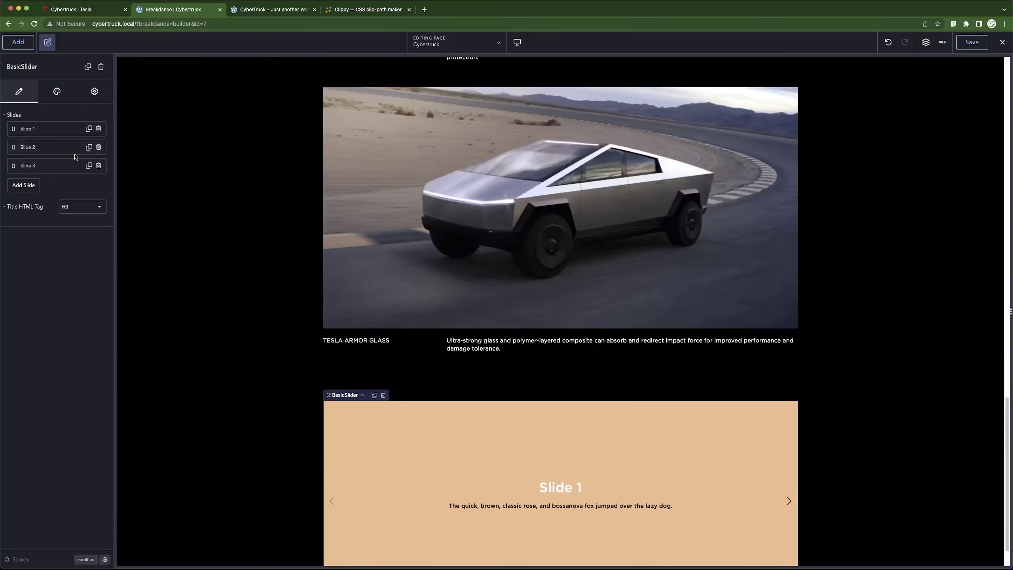
# Delete the slider's three default slides and add one empty slide.
pyautogui.click(98, 146)
pyautogui.click(98, 147)
pyautogui.click(98, 128)
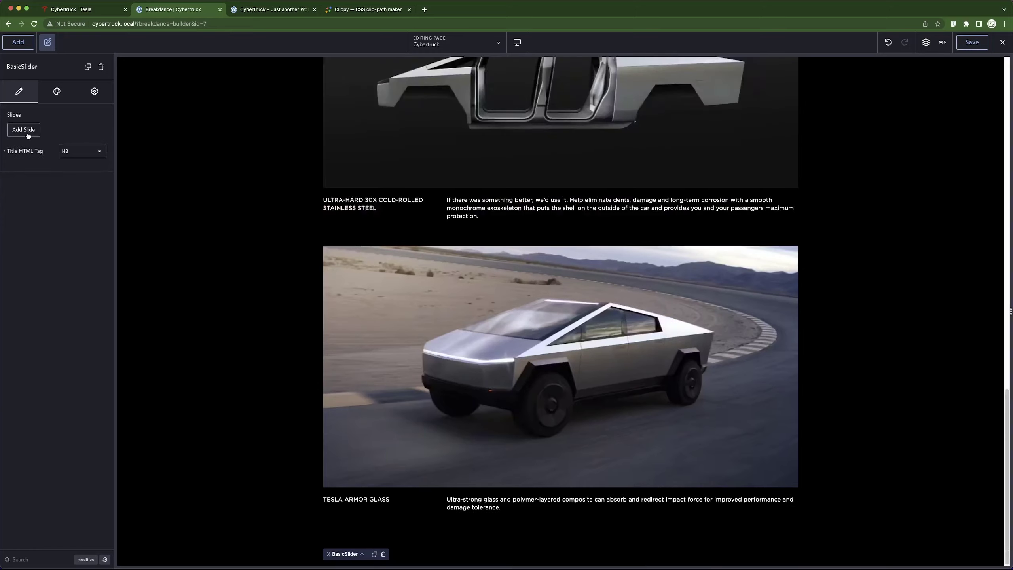
pyautogui.click(23, 130)
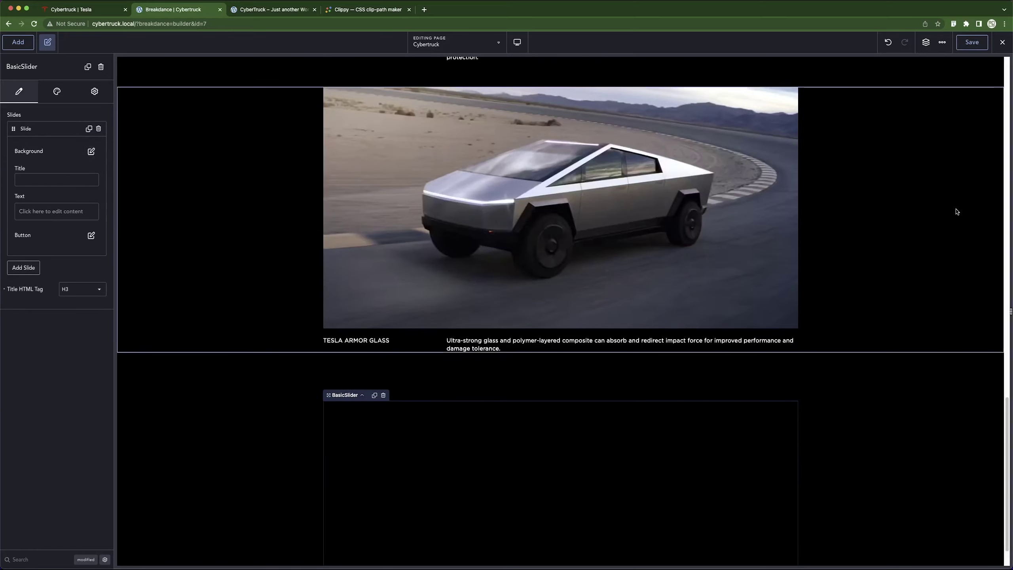
# Close the developer tools on the Tesla page and compare the first two slides of the Versatile Utility slider.
pyautogui.click(106, 9)
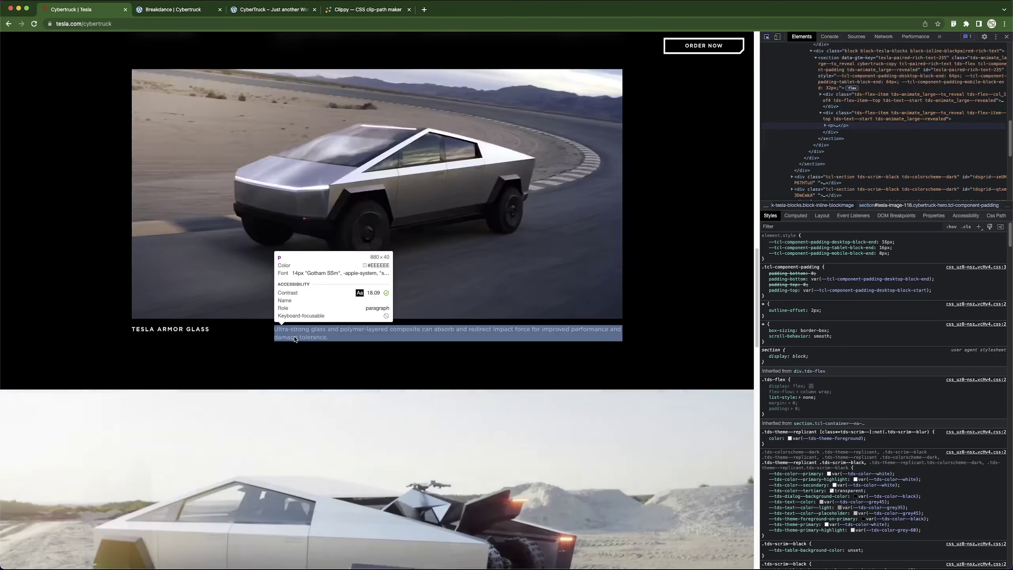
pyautogui.press('super+alt+i')
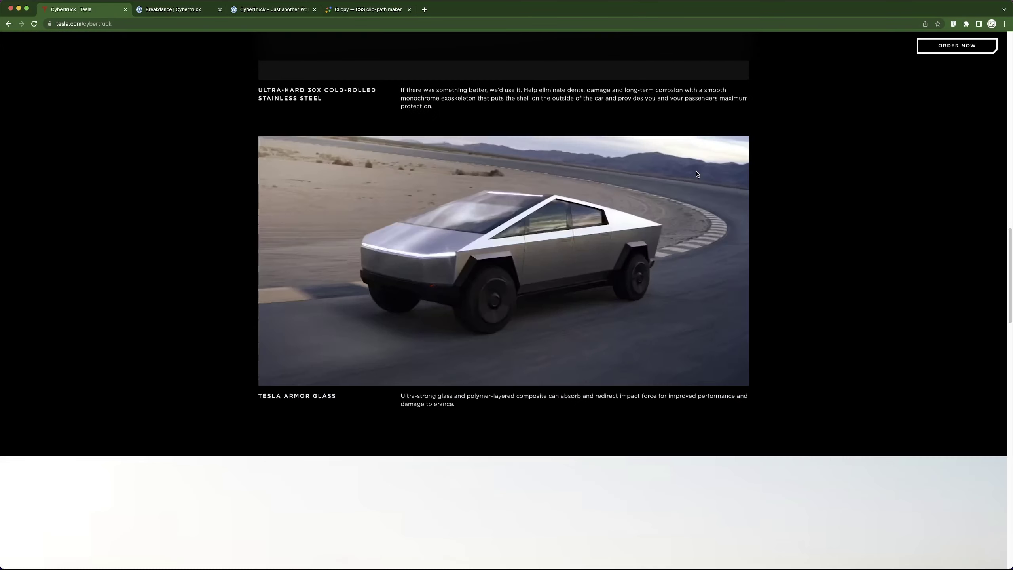
pyautogui.scroll(-15, 697, 174)
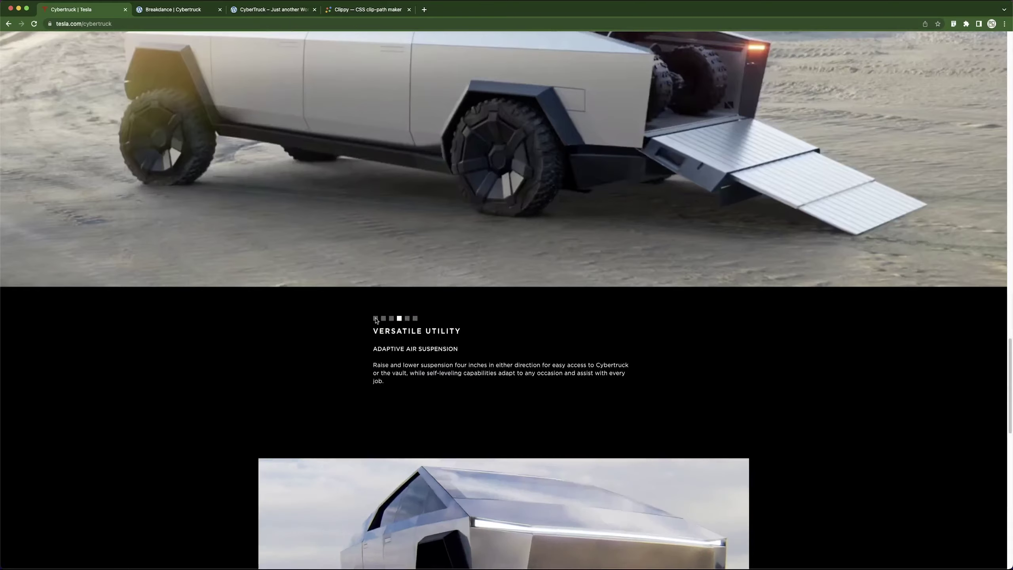
pyautogui.click(374, 319)
pyautogui.scroll(5, 383, 379)
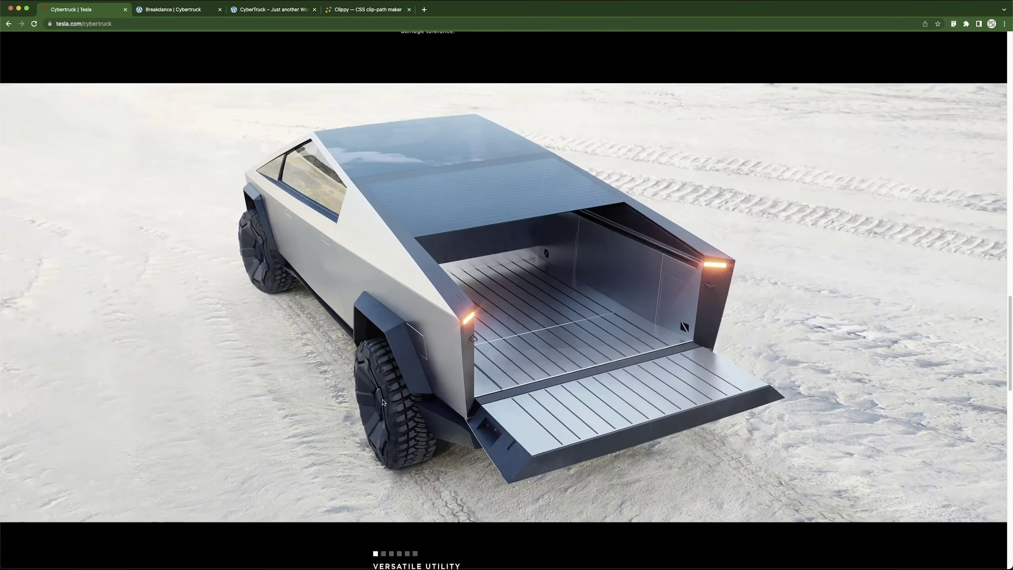
pyautogui.scroll(-3, 383, 401)
pyautogui.click(383, 442)
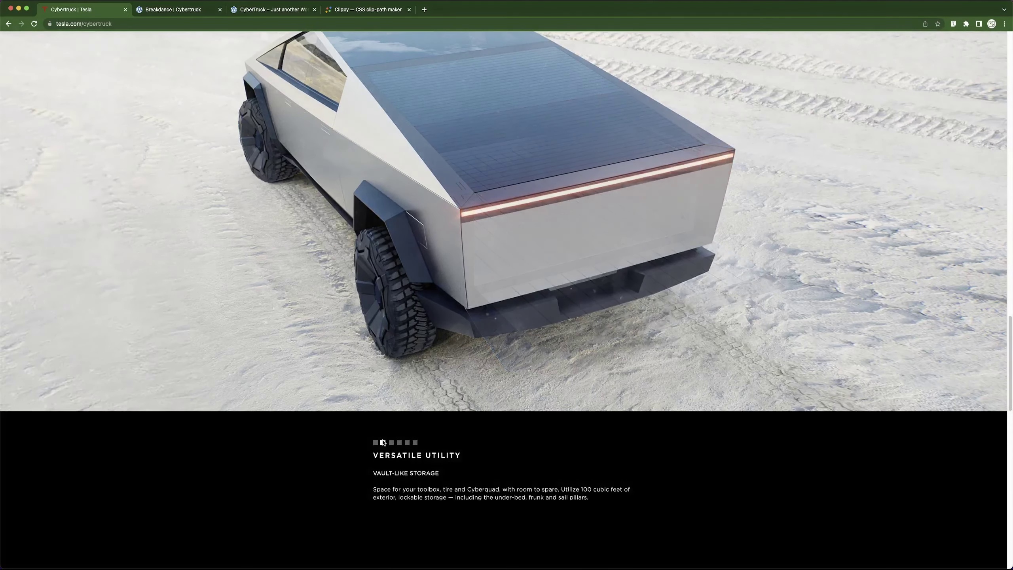
# Back in the Breakdance builder, set the width of the section holding the slider to Full.
pyautogui.click(172, 10)
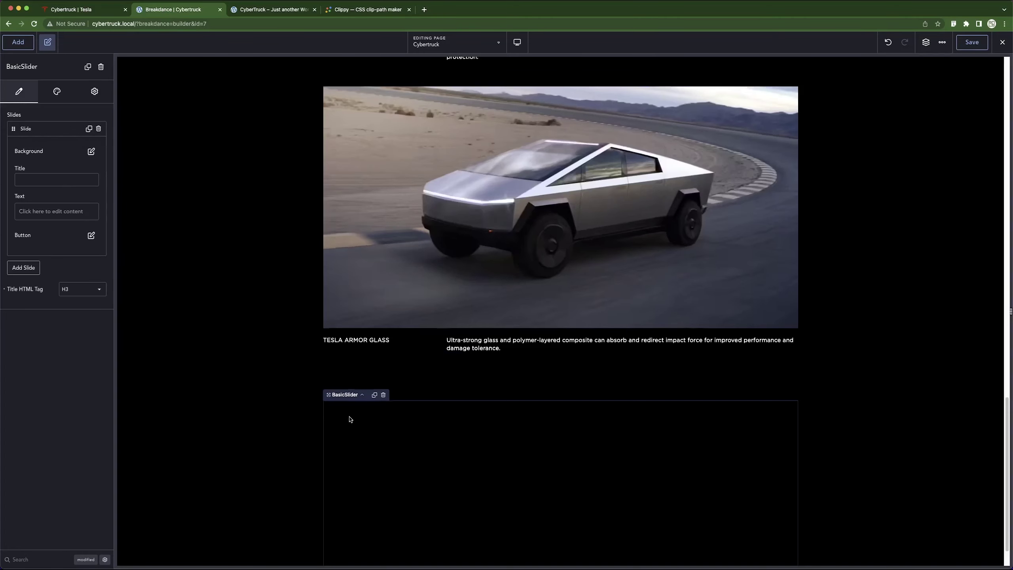
pyautogui.scroll(-2, 448, 399)
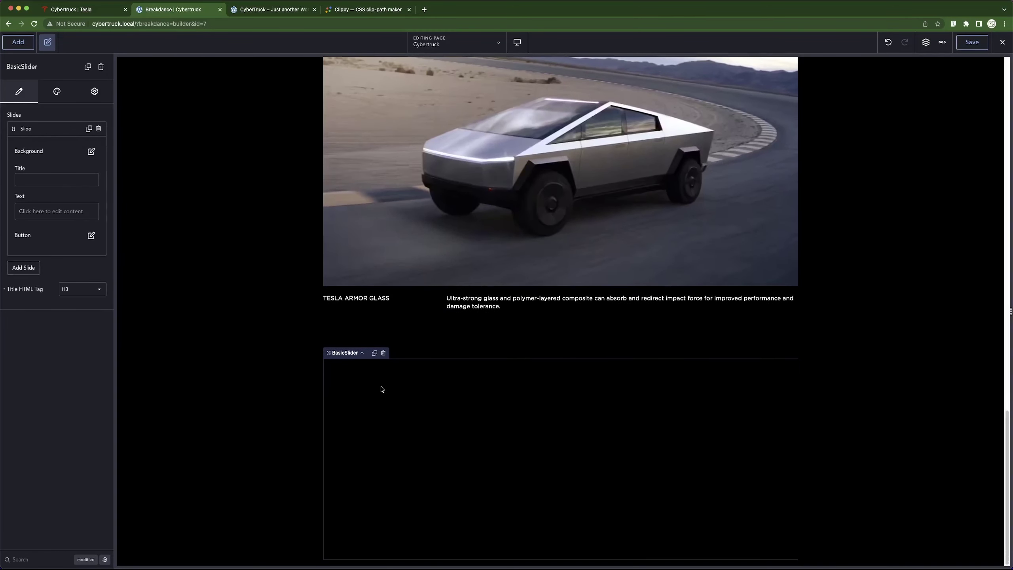
pyautogui.click(215, 420)
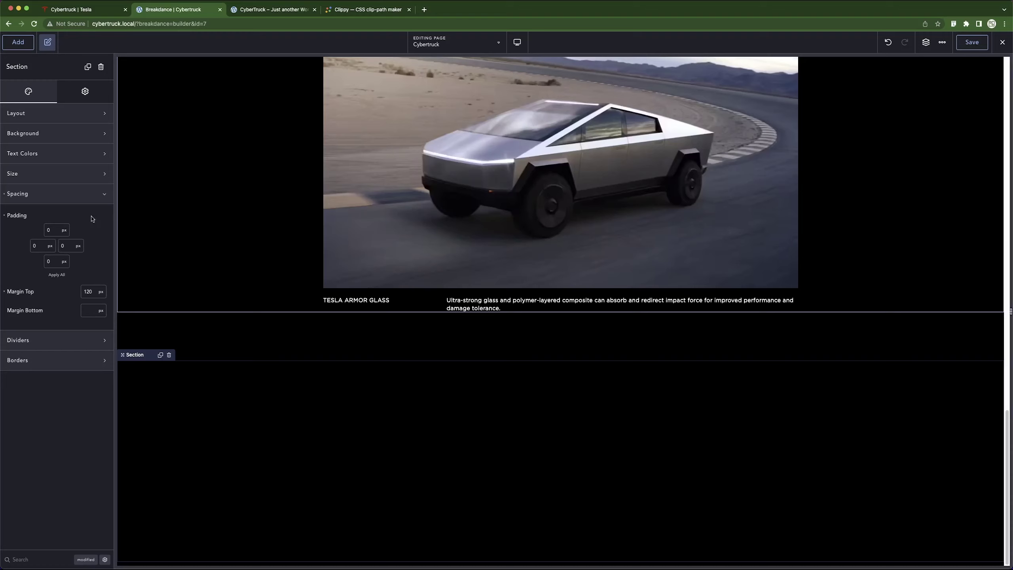
pyautogui.click(50, 193)
pyautogui.click(16, 180)
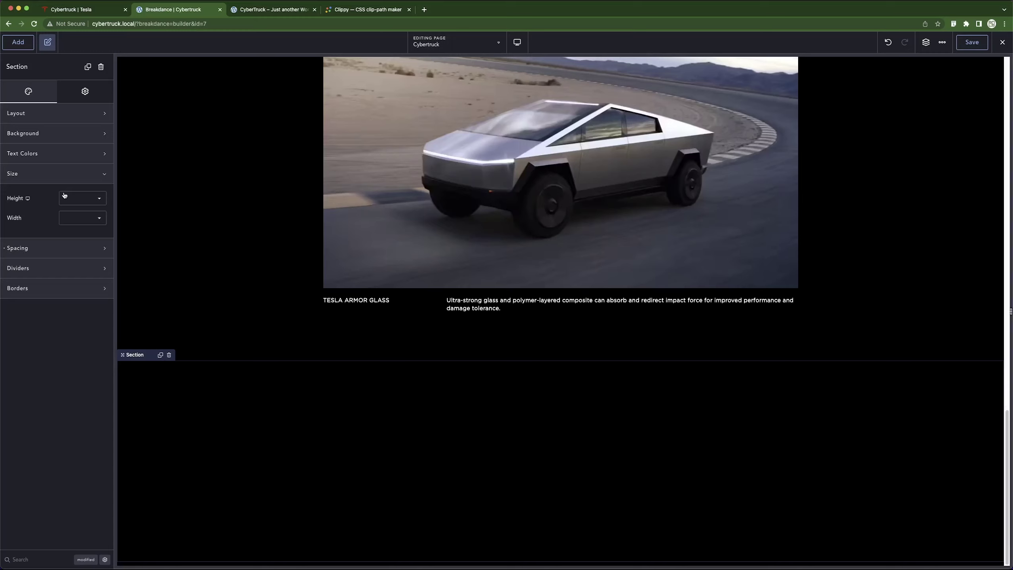
pyautogui.click(80, 222)
pyautogui.click(78, 243)
# Use the media library image Cybertruck-Slide1-D-Carousel-New-scaled.jpeg, showing the open truck bed, as the background of the slider's only slide.
pyautogui.click(926, 42)
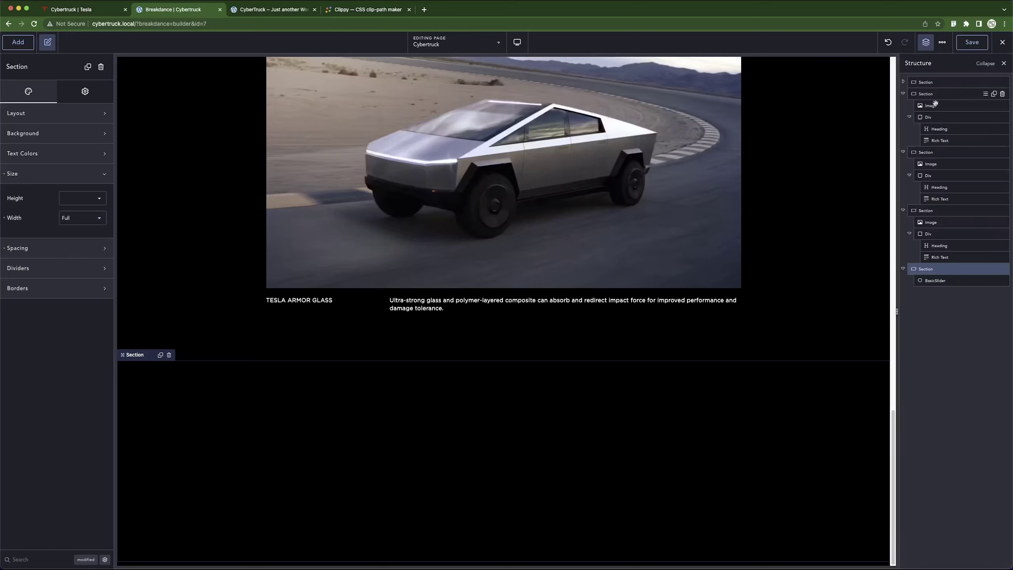
pyautogui.click(942, 279)
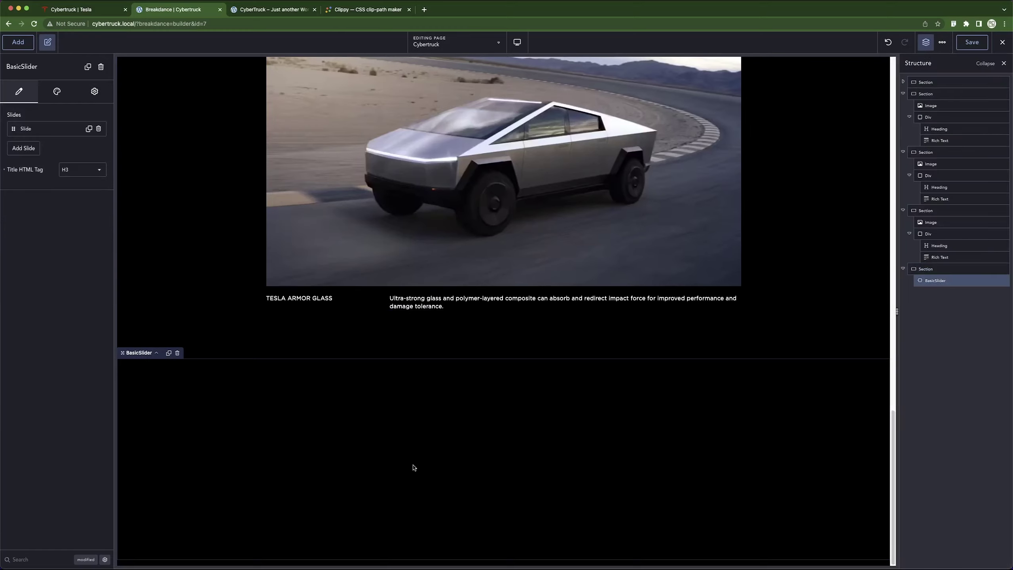
pyautogui.click(47, 128)
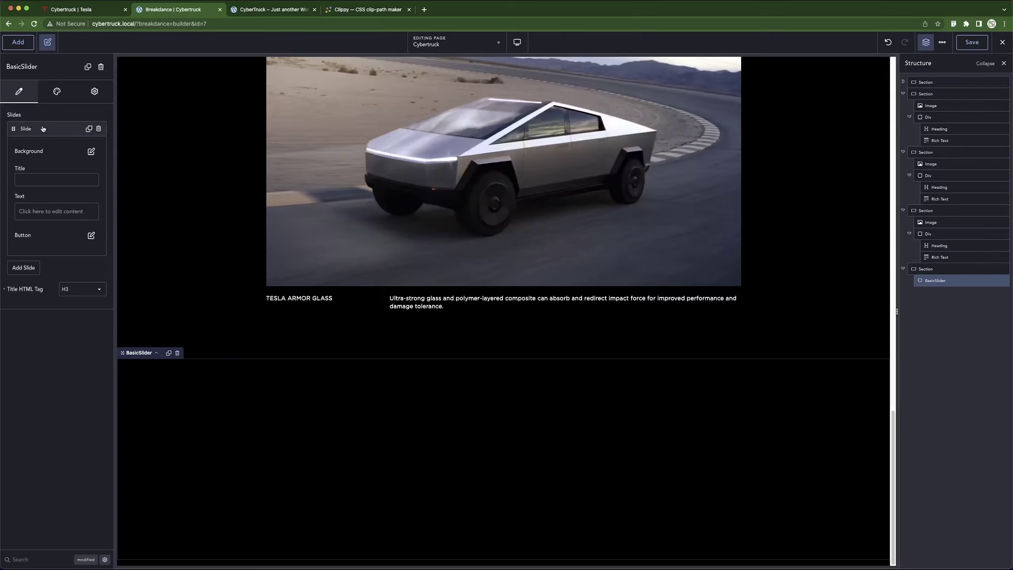
pyautogui.click(91, 150)
pyautogui.click(56, 215)
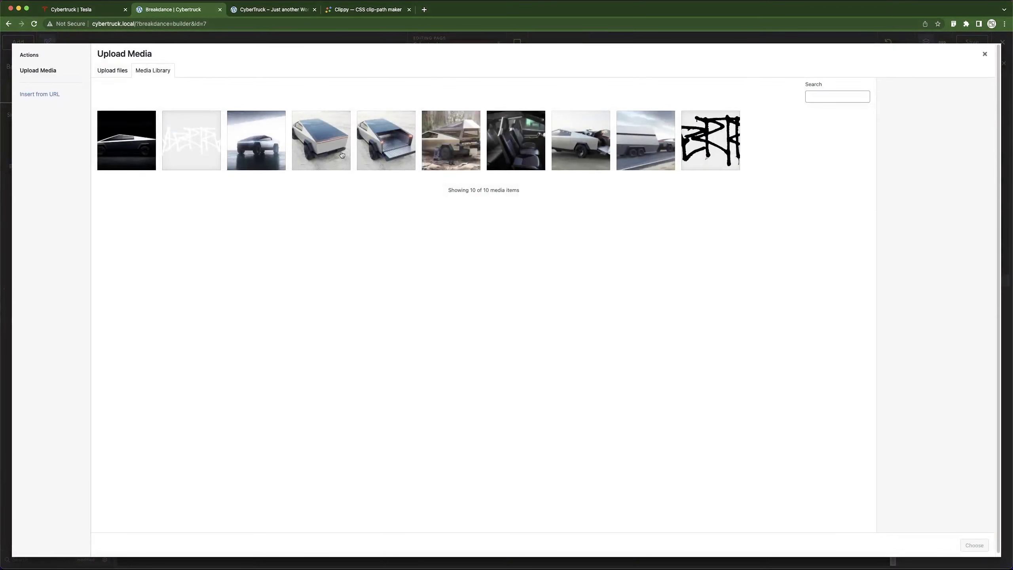
pyautogui.click(403, 149)
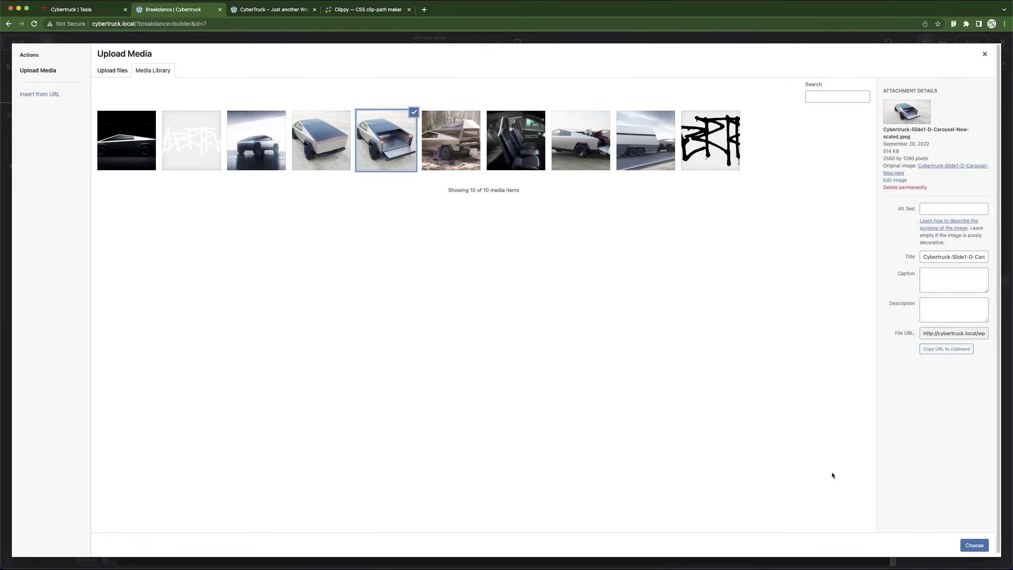
pyautogui.click(973, 545)
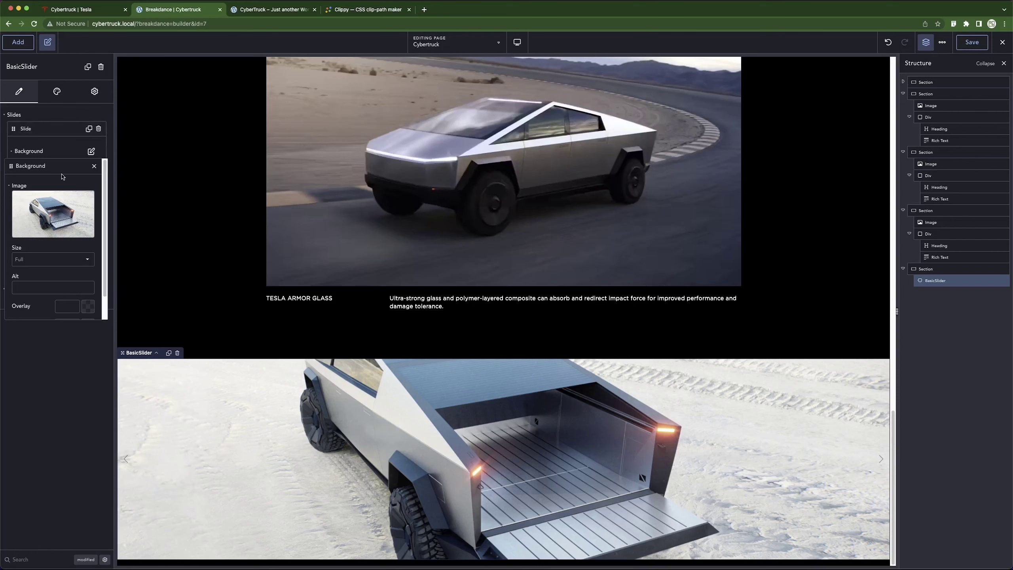
pyautogui.click(94, 165)
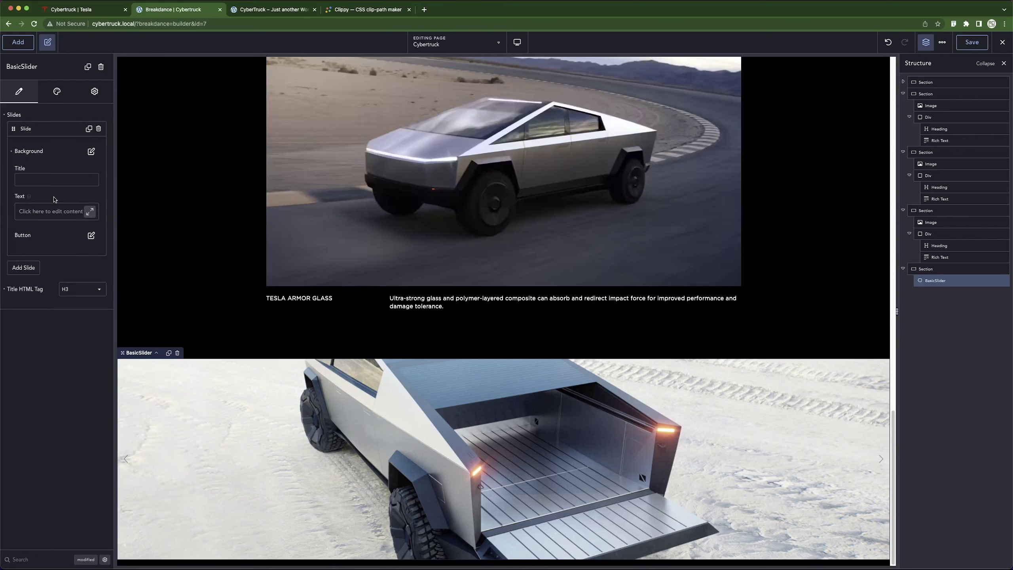
pyautogui.click(54, 132)
pyautogui.click(42, 133)
pyautogui.click(50, 127)
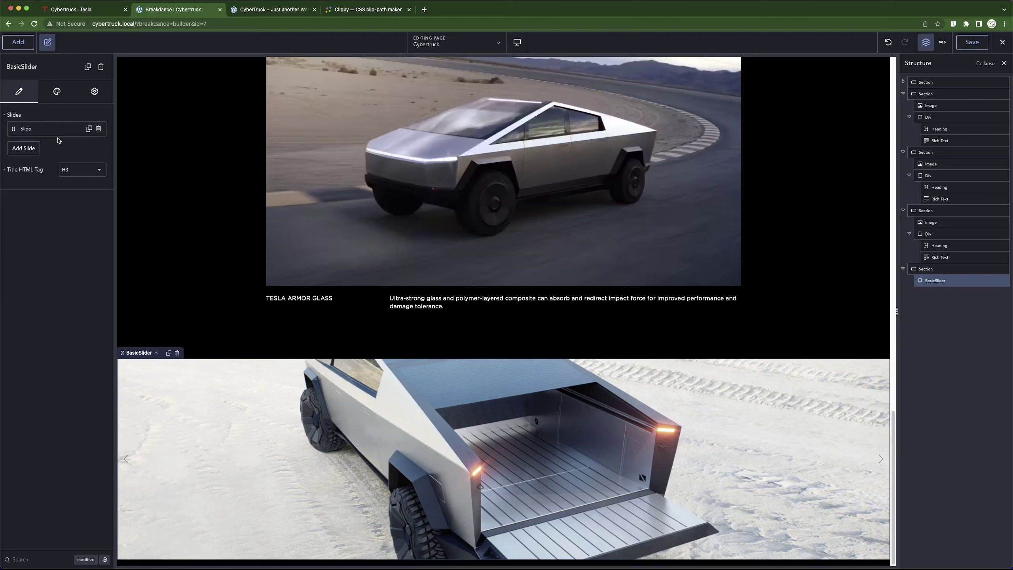
# Duplicate the slide, give the copy the rear-view image of the truck with its bed closed as background, and save the page.
pyautogui.click(89, 128)
pyautogui.click(61, 147)
pyautogui.click(91, 169)
pyautogui.click(60, 232)
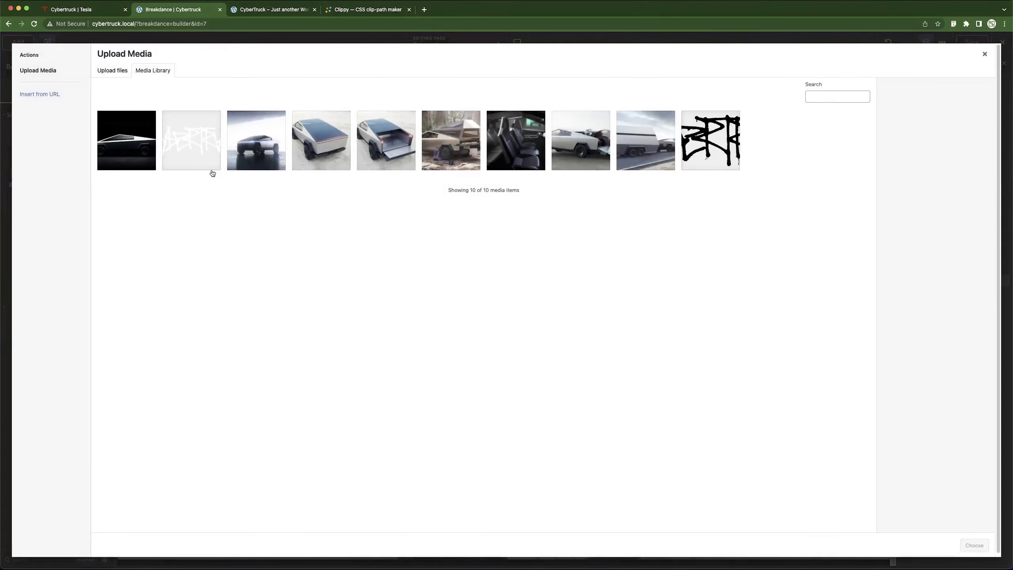
pyautogui.click(335, 147)
pyautogui.click(974, 545)
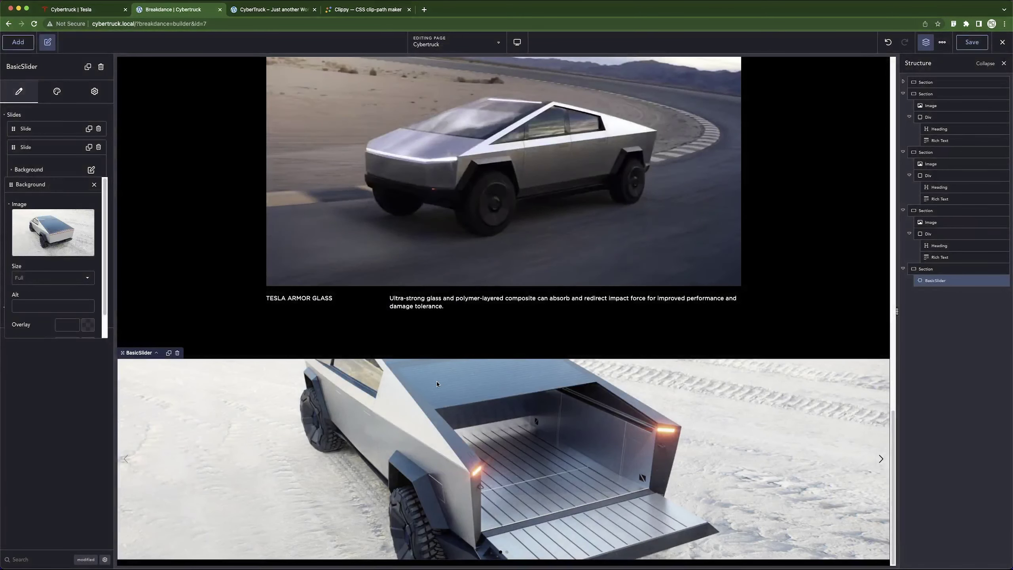
pyautogui.click(986, 45)
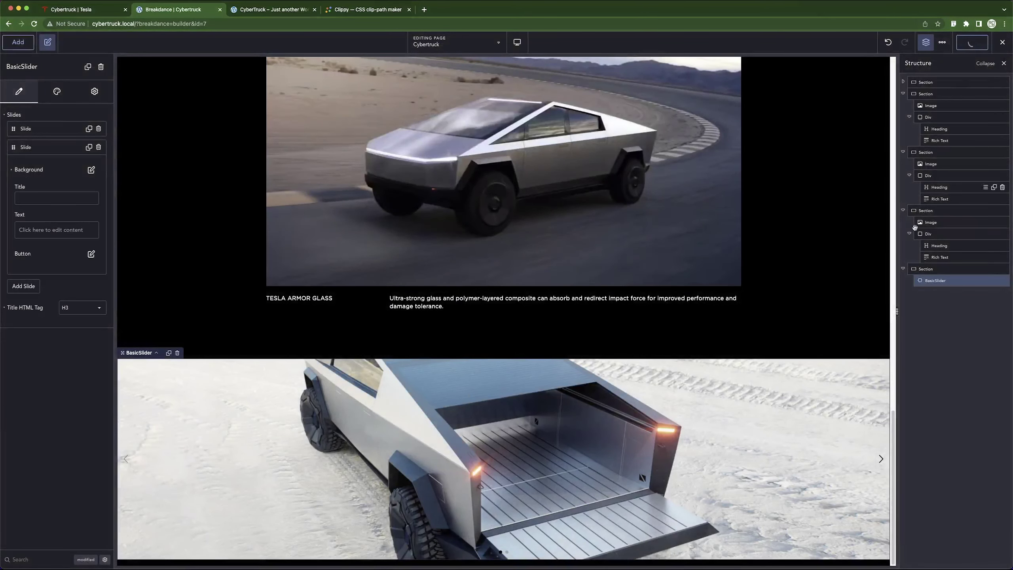
# Set the height of the section holding the slider to Viewport.
pyautogui.click(735, 344)
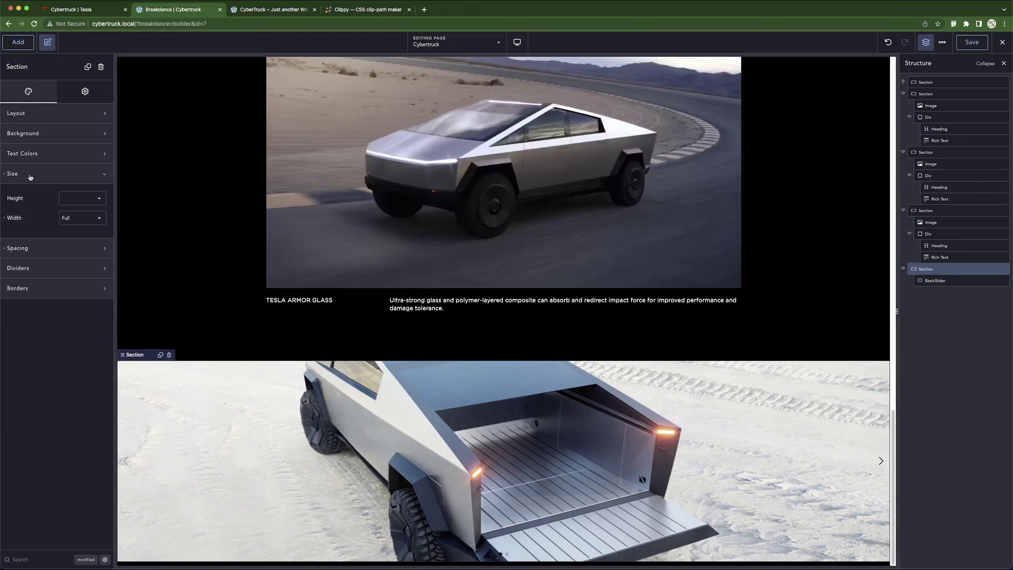
pyautogui.click(91, 198)
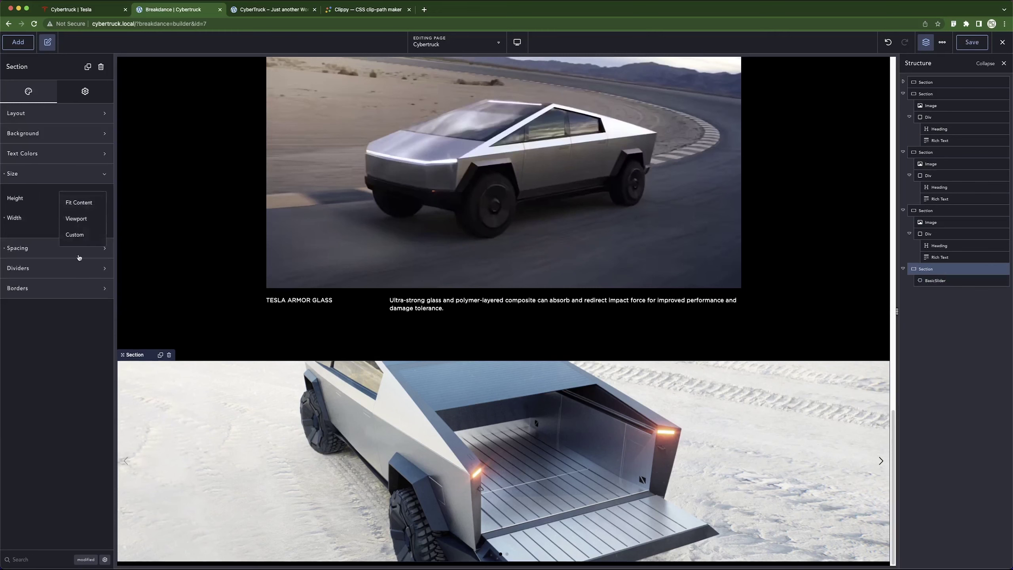
pyautogui.click(80, 219)
pyautogui.scroll(-8, 316, 347)
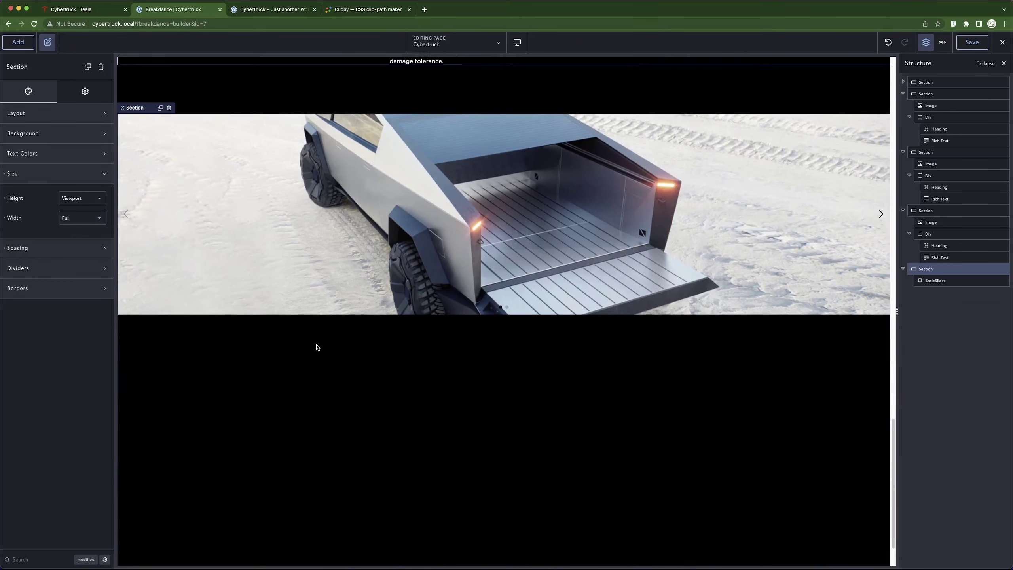
pyautogui.scroll(1, 317, 347)
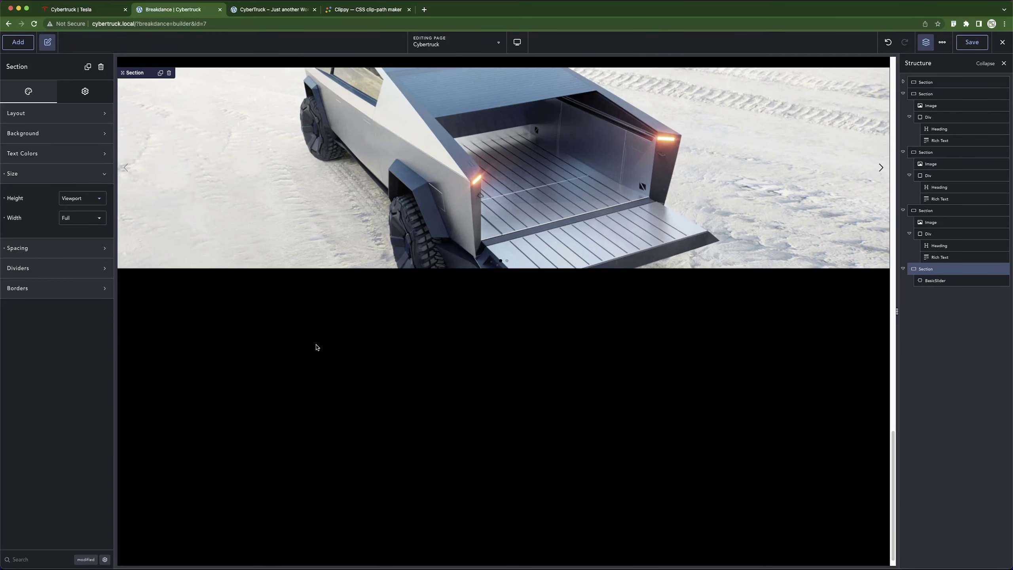
pyautogui.scroll(-1, 345, 341)
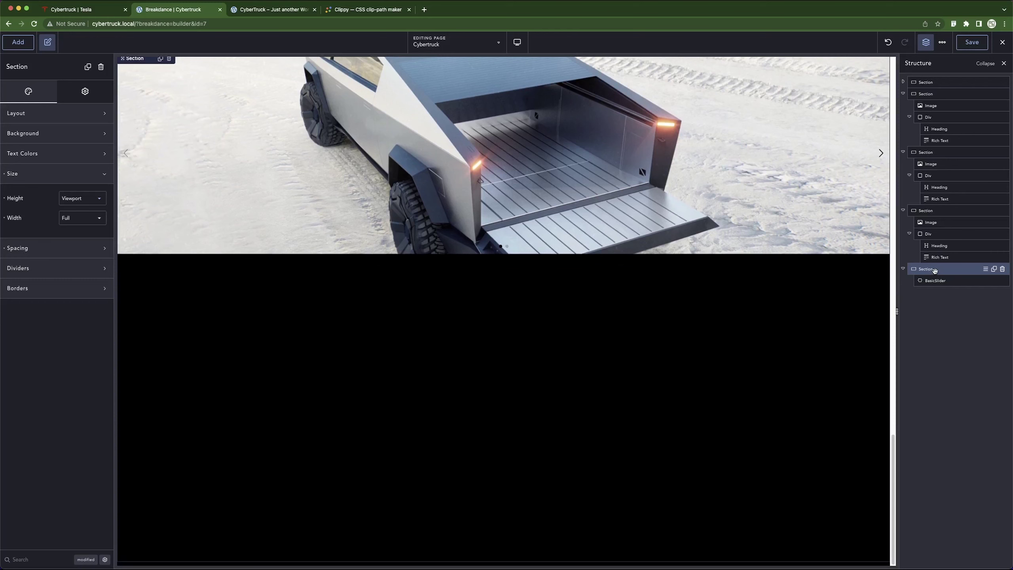
# Clear the slider's custom height value and set its height to Viewport.
pyautogui.click(935, 281)
pyautogui.click(935, 269)
pyautogui.click(935, 281)
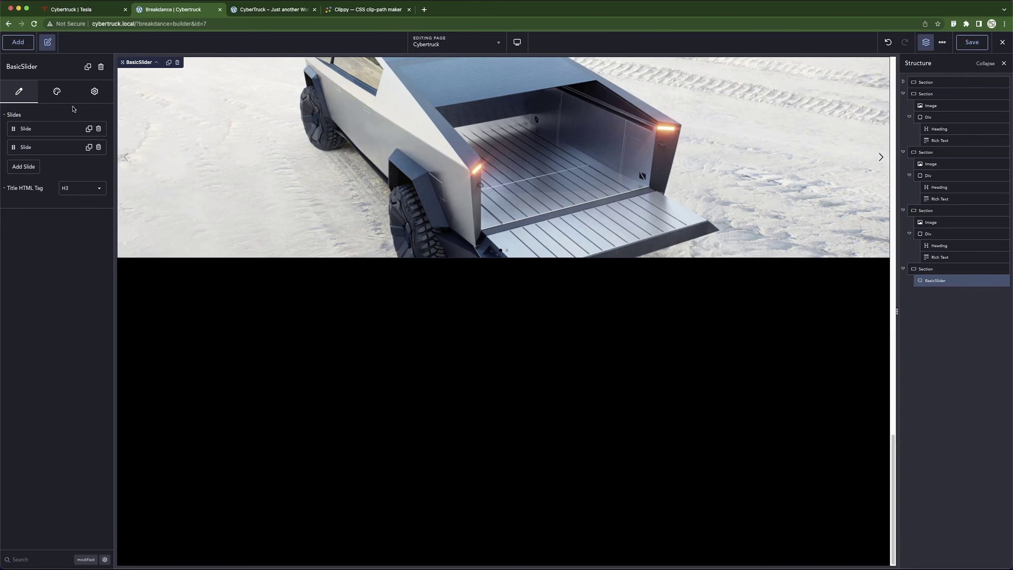
pyautogui.click(57, 93)
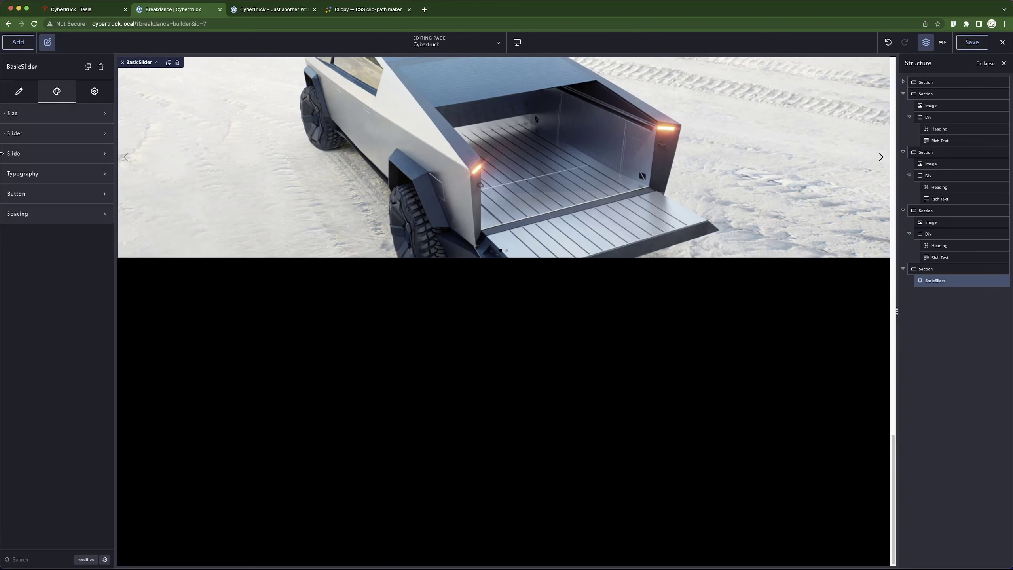
pyautogui.click(47, 115)
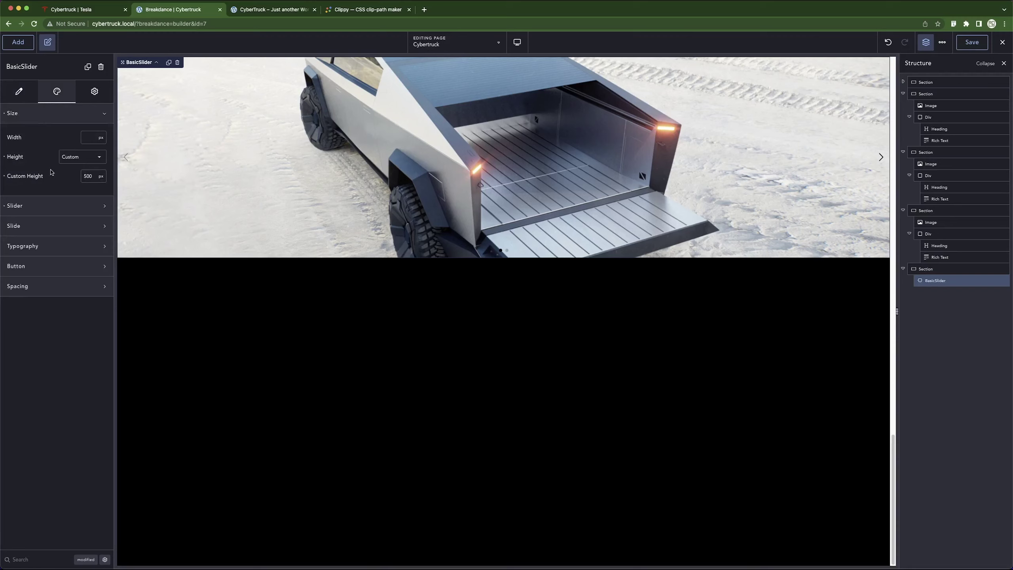
pyautogui.click(4, 176)
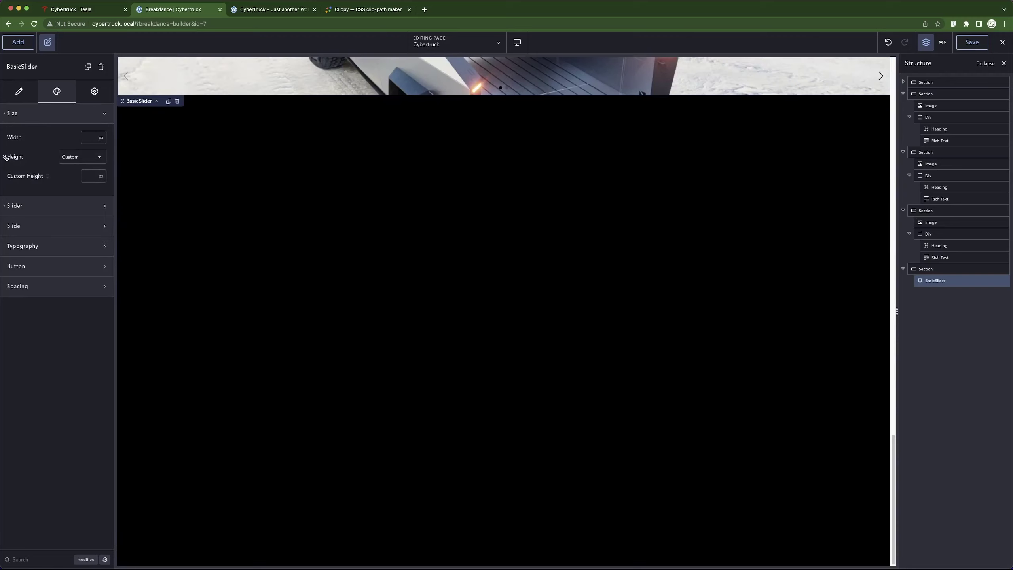
pyautogui.click(70, 158)
pyautogui.click(86, 177)
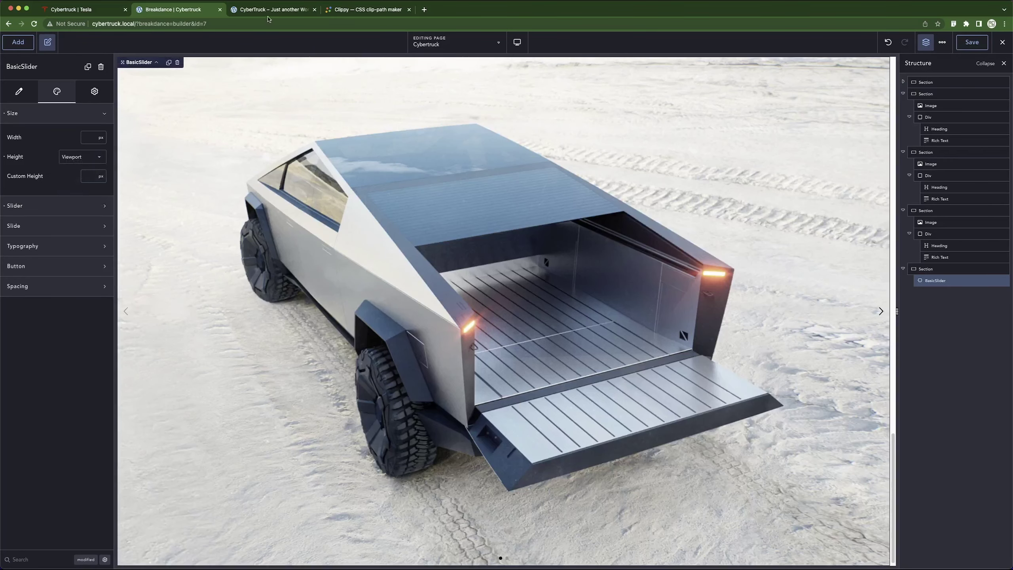
# Check the proportions of the Versatile Utility slider on the Tesla page, and return to the Breakdance builder.
pyautogui.click(84, 10)
pyautogui.scroll(5, 181, 278)
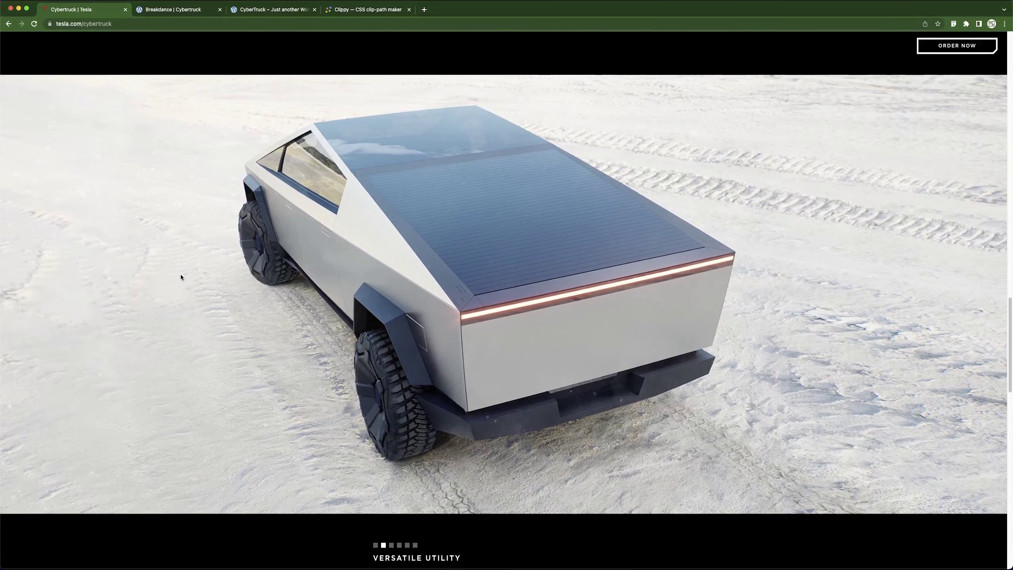
pyautogui.click(154, 9)
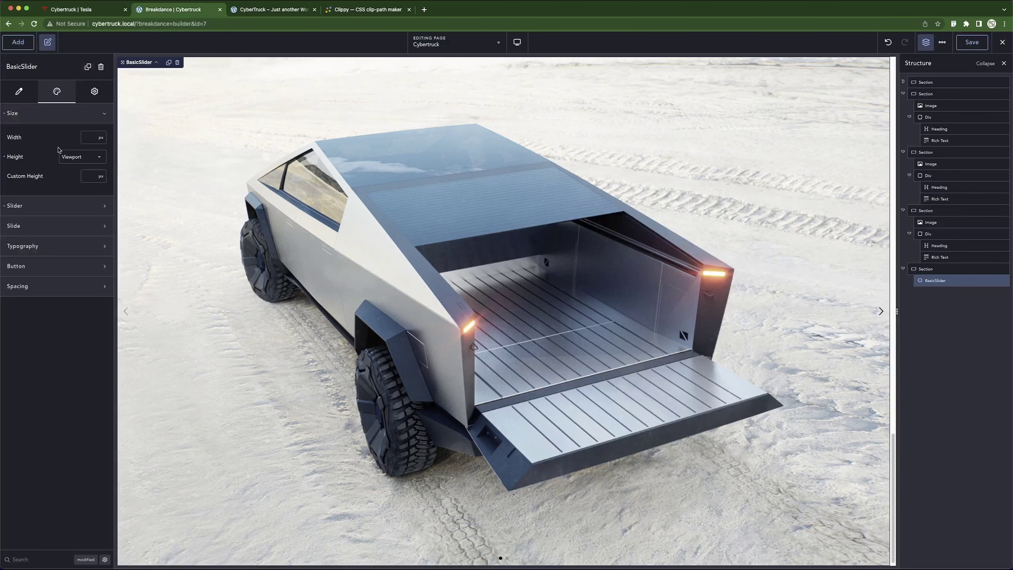
# Set the slider's height to a custom value of 80 vh and save the page.
pyautogui.click(90, 159)
pyautogui.click(75, 193)
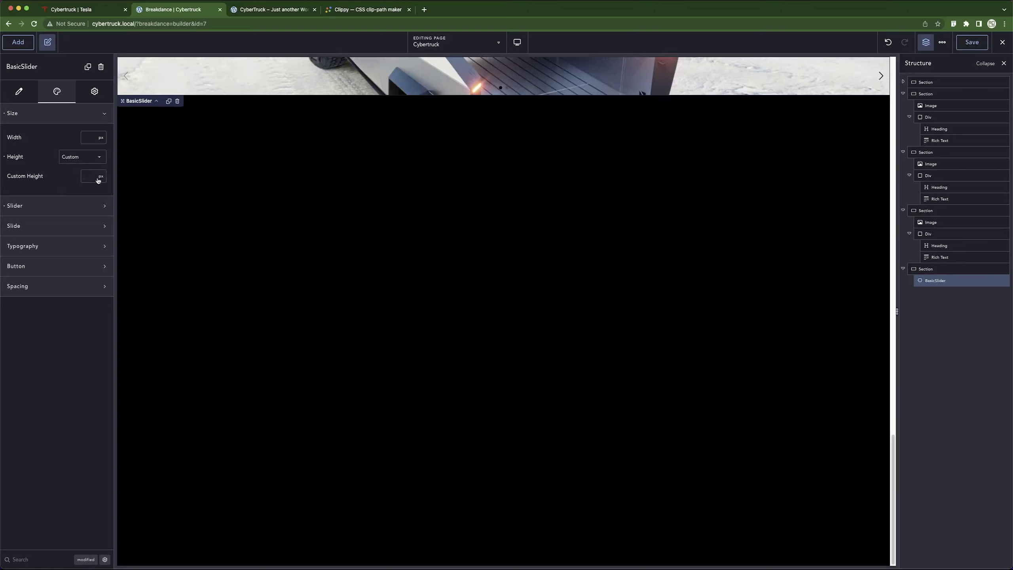
pyautogui.click(101, 176)
pyautogui.click(104, 273)
pyautogui.click(91, 176)
pyautogui.write('80')
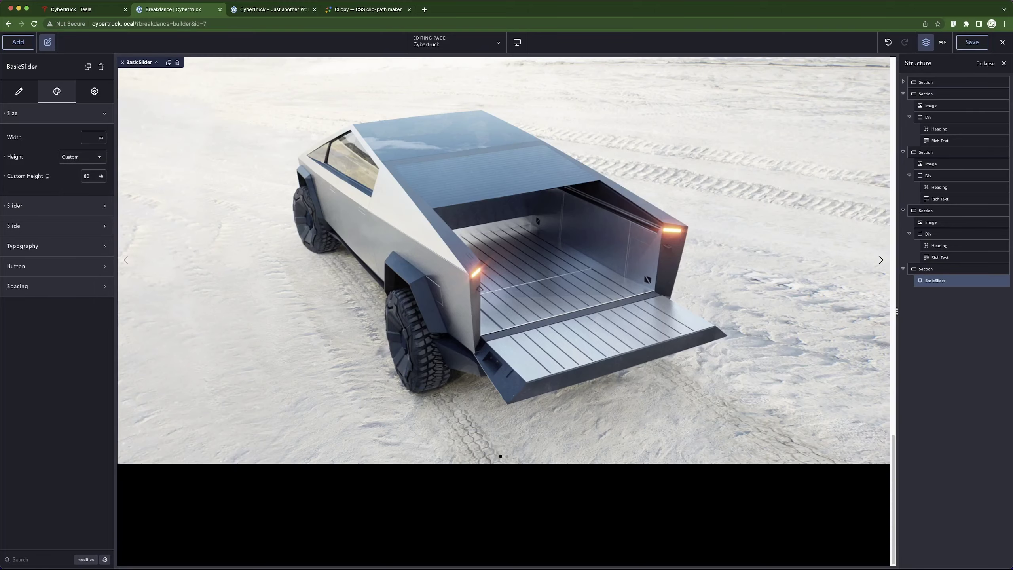
pyautogui.scroll(2, 405, 337)
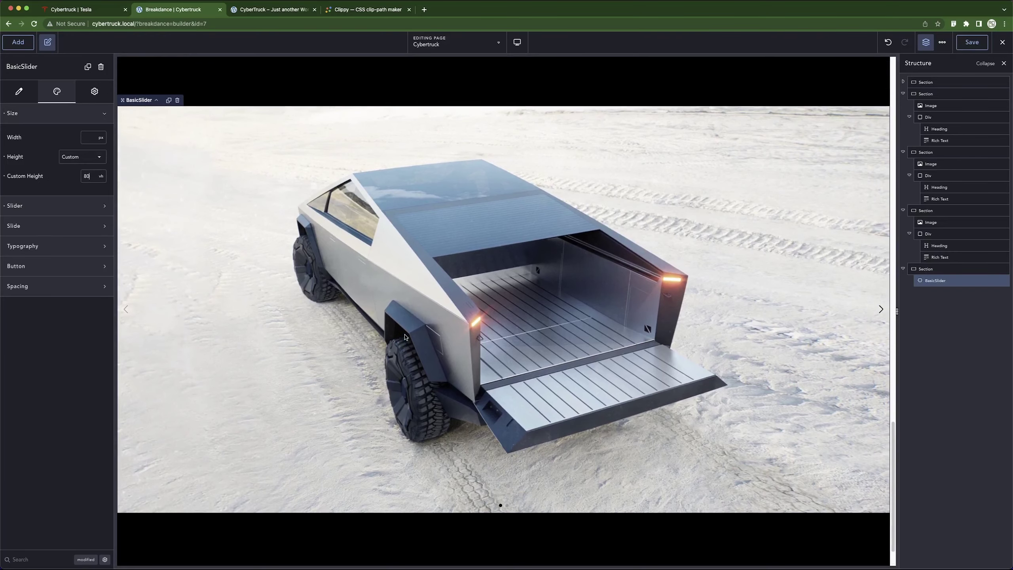
pyautogui.click(970, 47)
# Set the height of the section containing the slider to Fit Content.
pyautogui.click(946, 271)
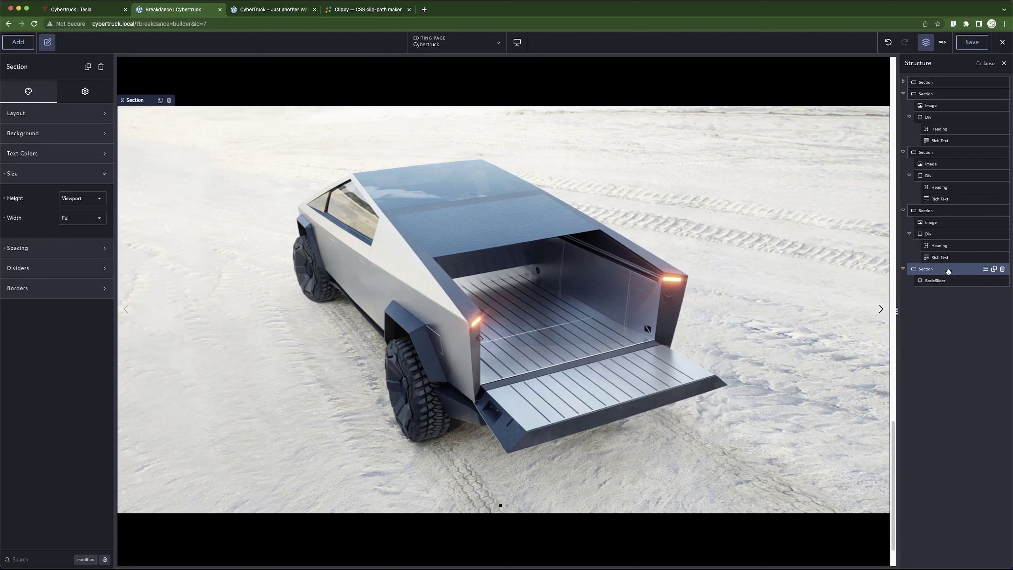
pyautogui.click(63, 202)
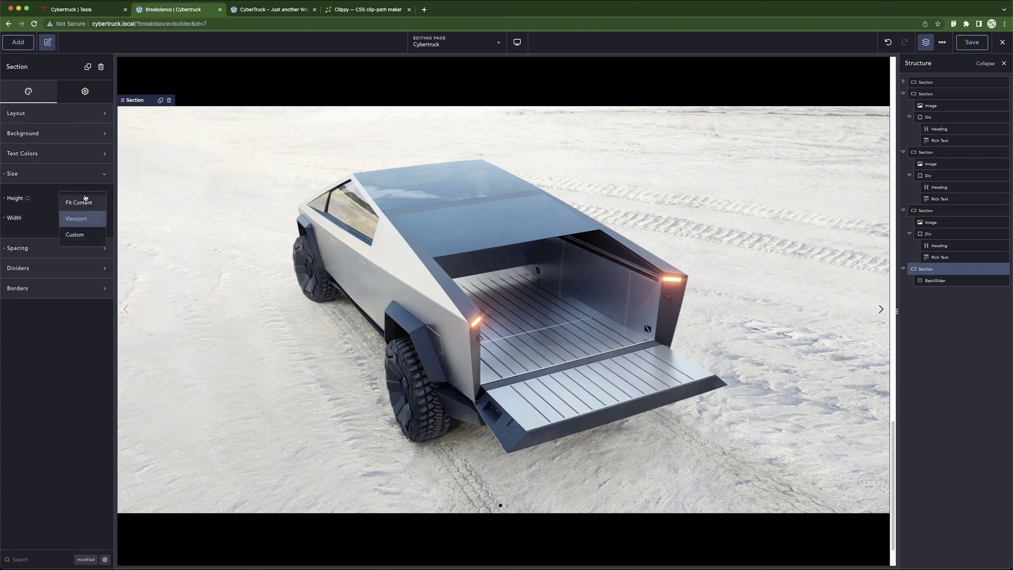
pyautogui.click(89, 206)
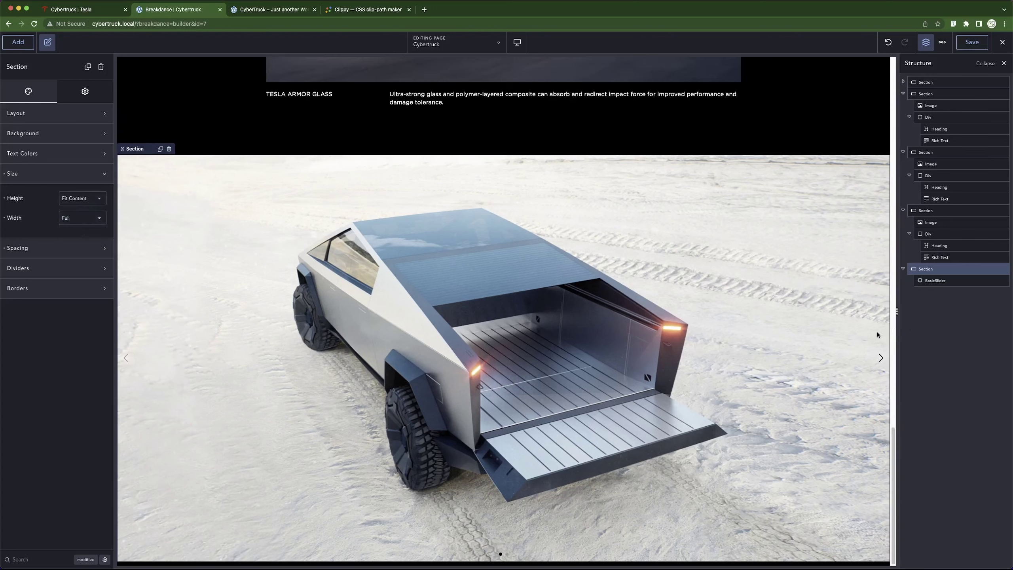
# Duplicate the slider's second slide and expand the copy's settings.
pyautogui.click(935, 280)
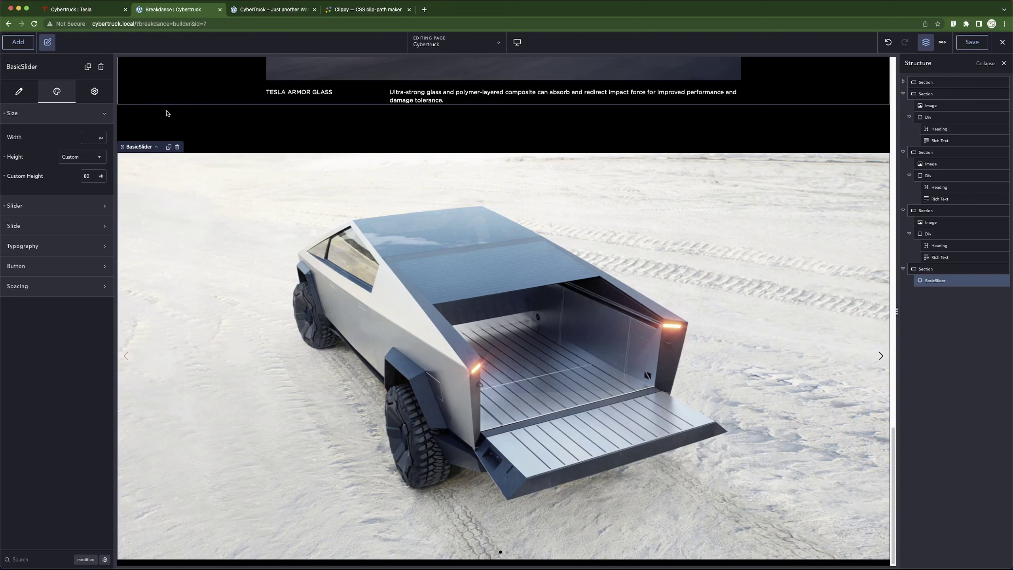
pyautogui.click(19, 92)
pyautogui.click(91, 147)
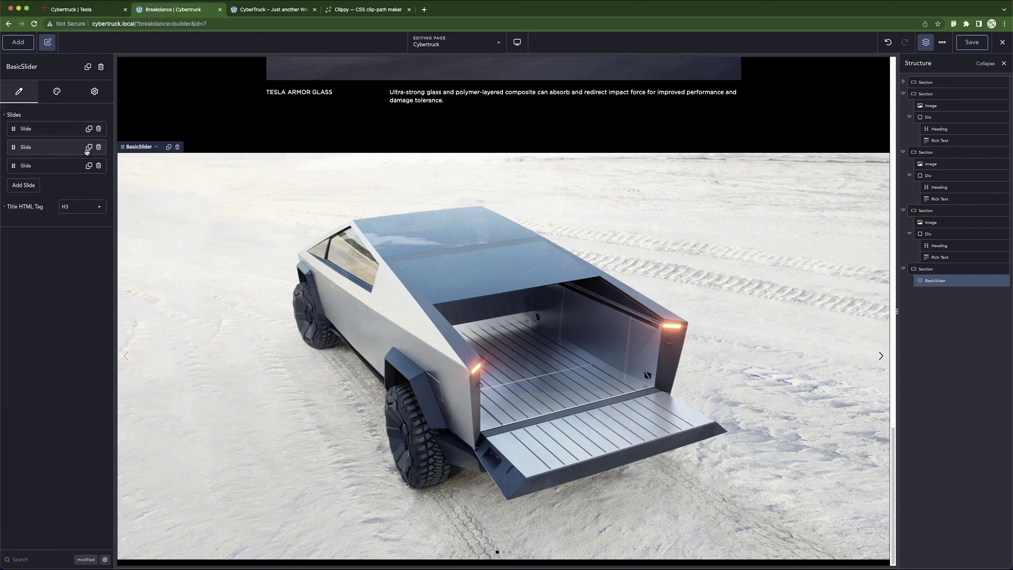
pyautogui.click(48, 165)
# Switch to the Tesla page and view the third and fourth slides of the Versatile Utility slider.
pyautogui.click(81, 11)
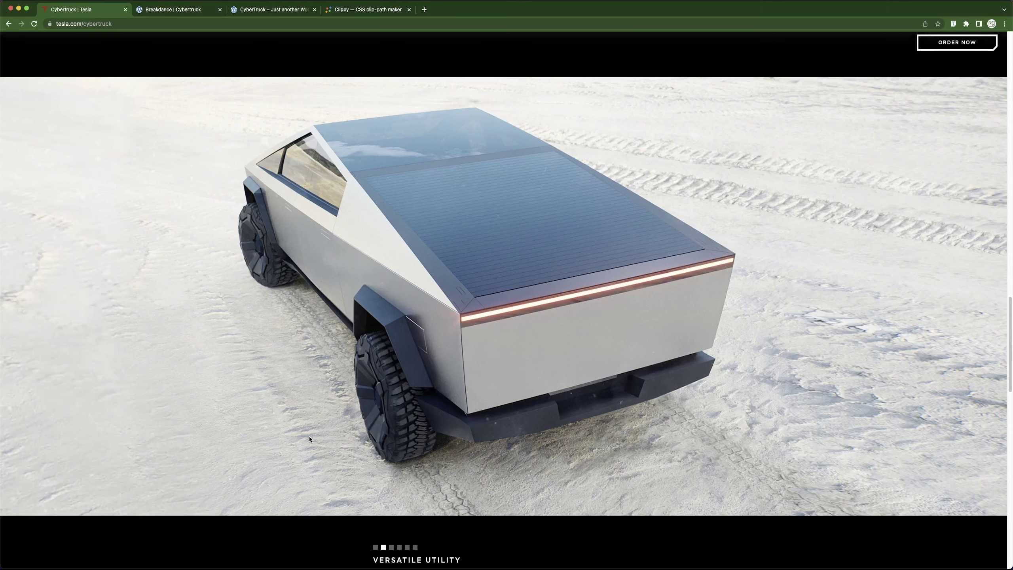
pyautogui.scroll(-2, 309, 436)
pyautogui.click(391, 489)
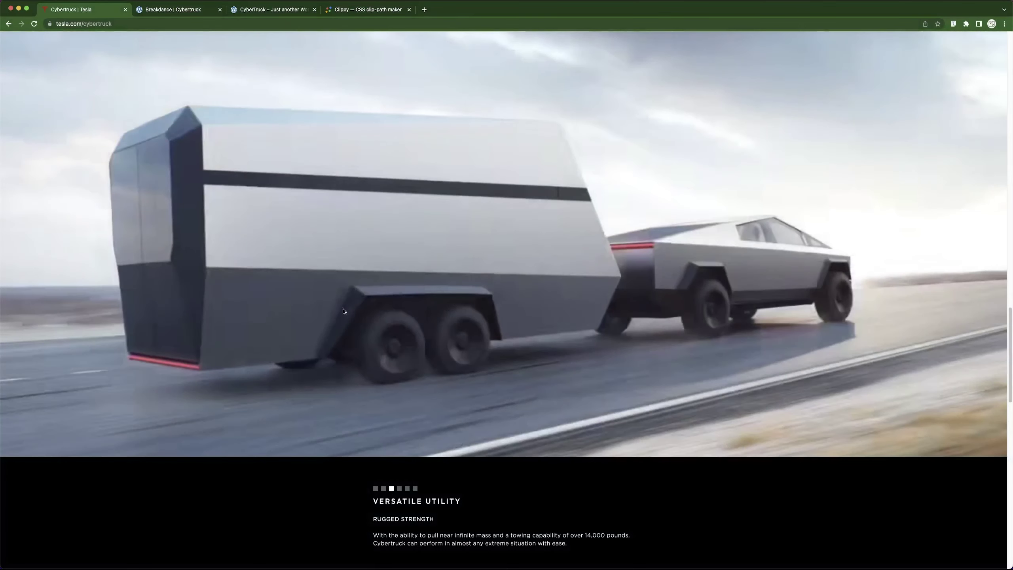
pyautogui.click(399, 489)
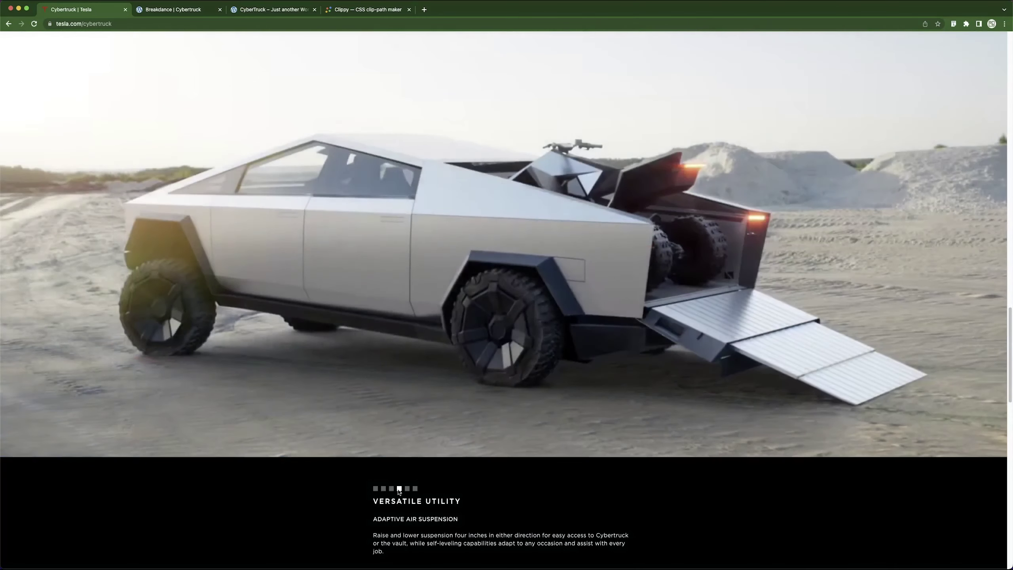
# Back in the Breakdance builder, give the third slide the media library image of the truck towing a trailer as background.
pyautogui.click(176, 10)
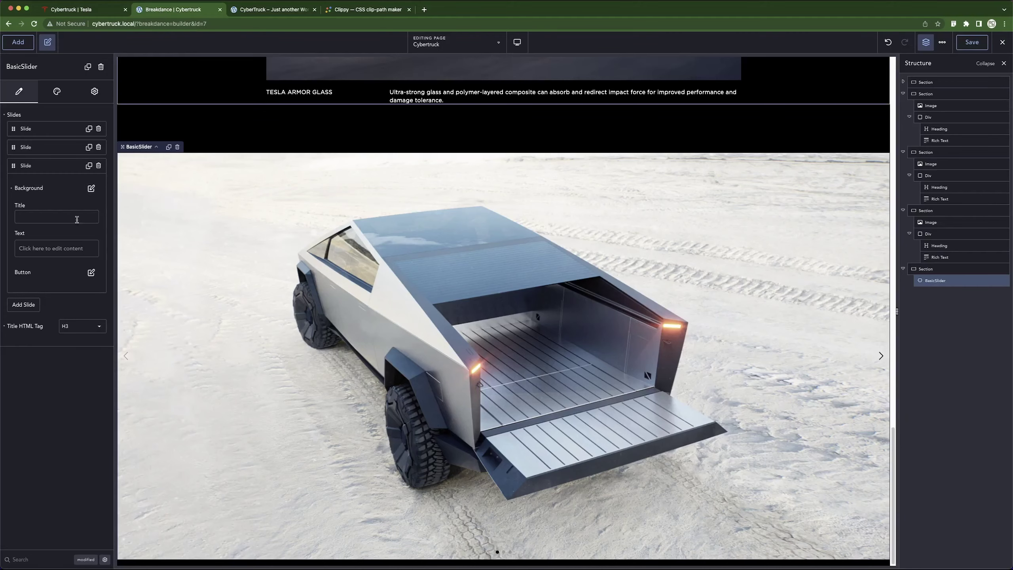
pyautogui.click(90, 189)
pyautogui.click(53, 249)
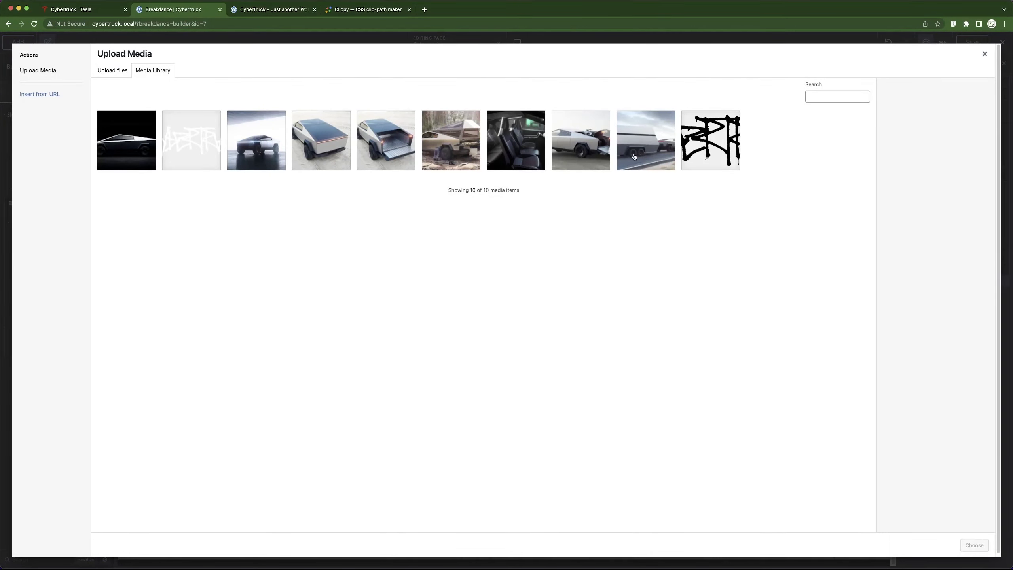
pyautogui.click(639, 159)
pyautogui.click(974, 545)
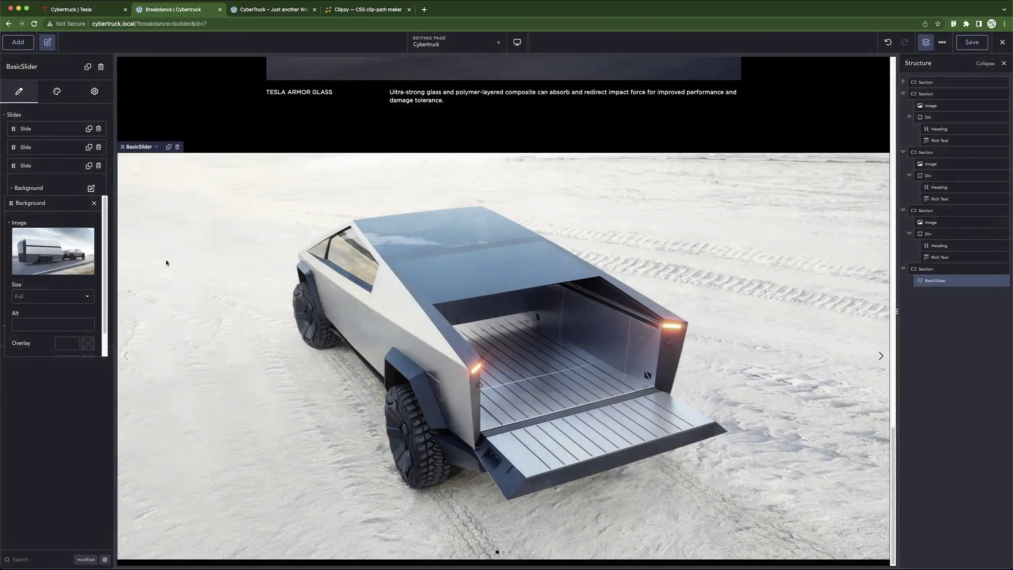
# Duplicate the third slide and set the copy's background to 08_Desktop.webp, showing the truck with its loading ramp down.
pyautogui.click(57, 165)
pyautogui.click(89, 165)
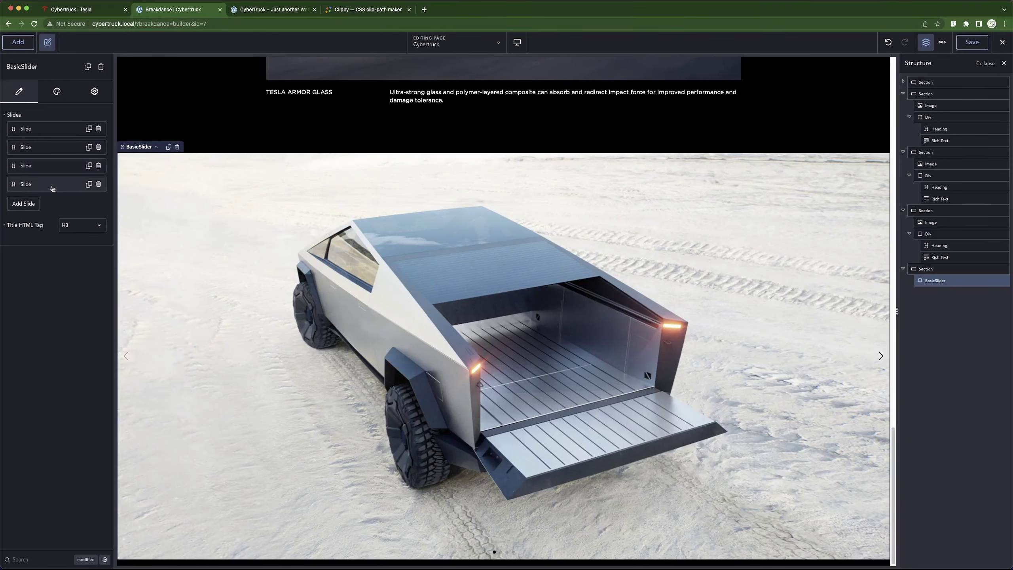
pyautogui.click(91, 206)
pyautogui.click(53, 264)
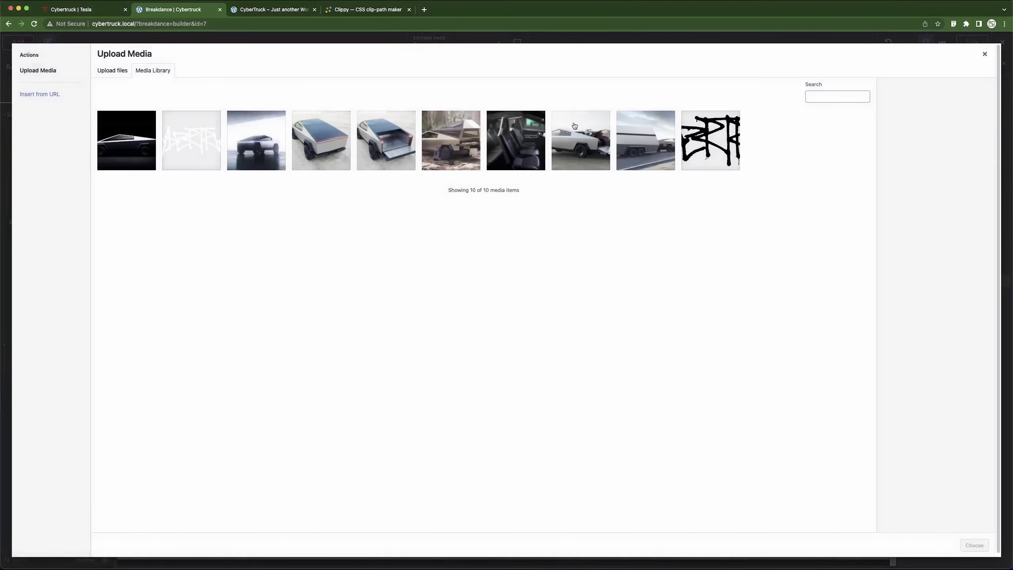
pyautogui.click(597, 144)
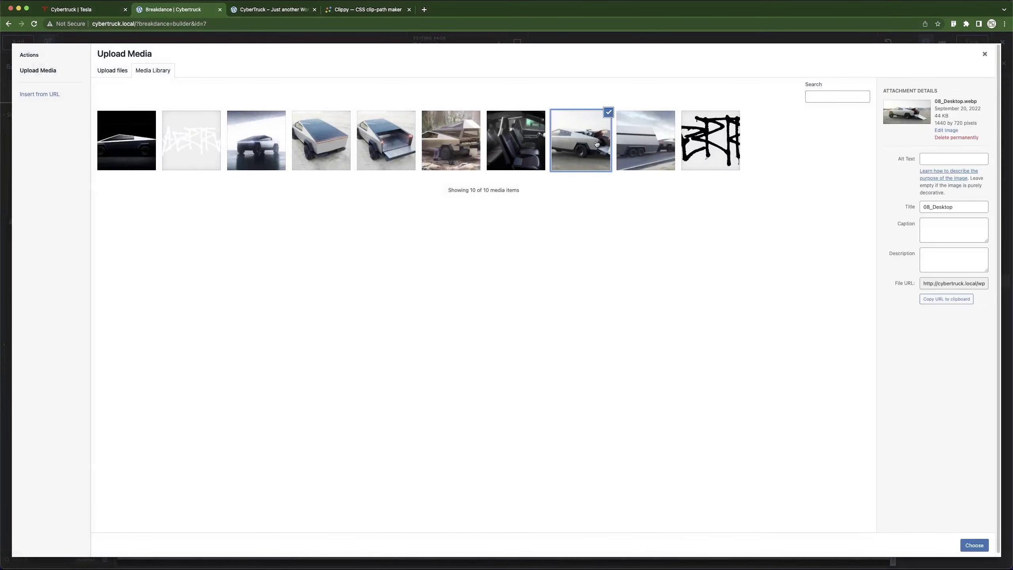
pyautogui.click(974, 545)
# Switch to the Tesla page and view the fifth and sixth slides of the Versatile Utility slider.
pyautogui.click(95, 12)
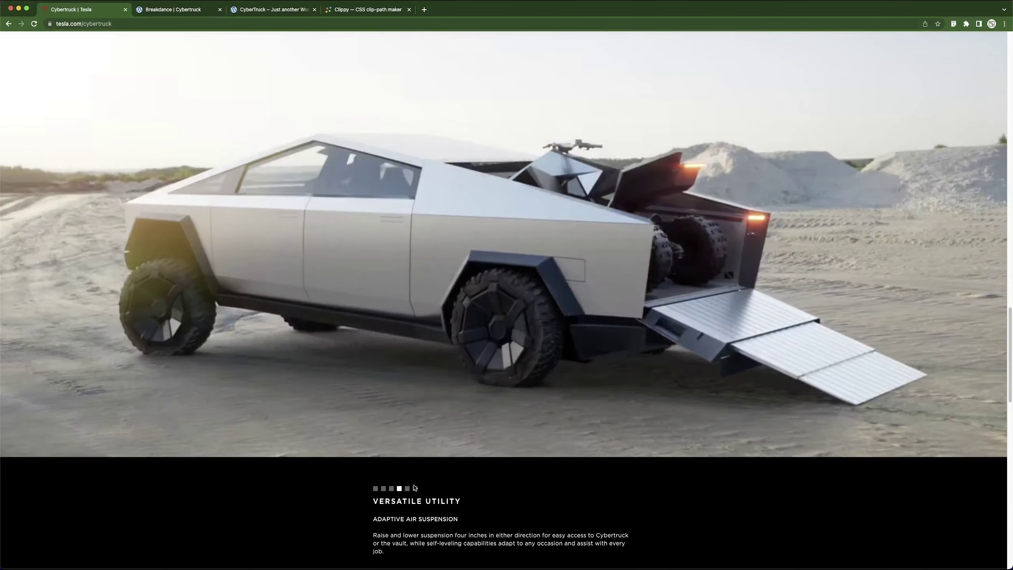
pyautogui.click(407, 488)
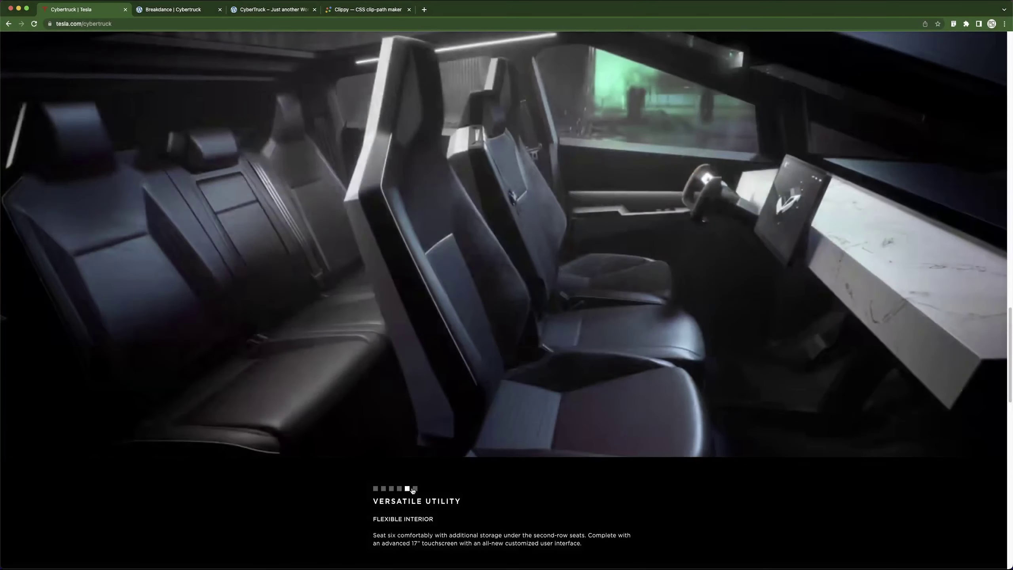
pyautogui.click(415, 489)
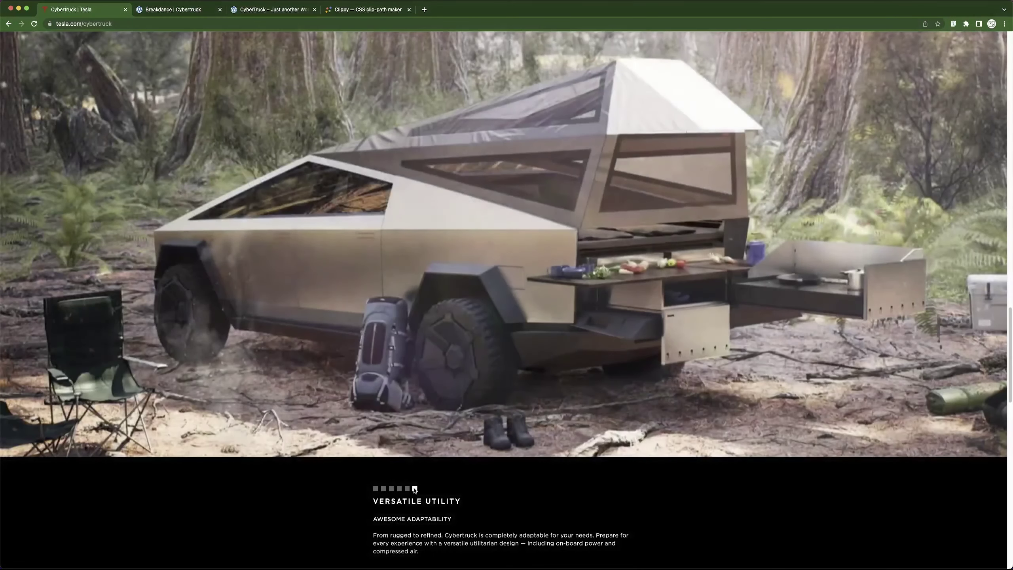
# Back in the Breakdance builder, duplicate the fourth slide and set the copy's background to 09_Desktop.webp, the truck interior image.
pyautogui.click(173, 9)
pyautogui.click(44, 184)
pyautogui.click(89, 184)
pyautogui.click(72, 202)
pyautogui.click(91, 226)
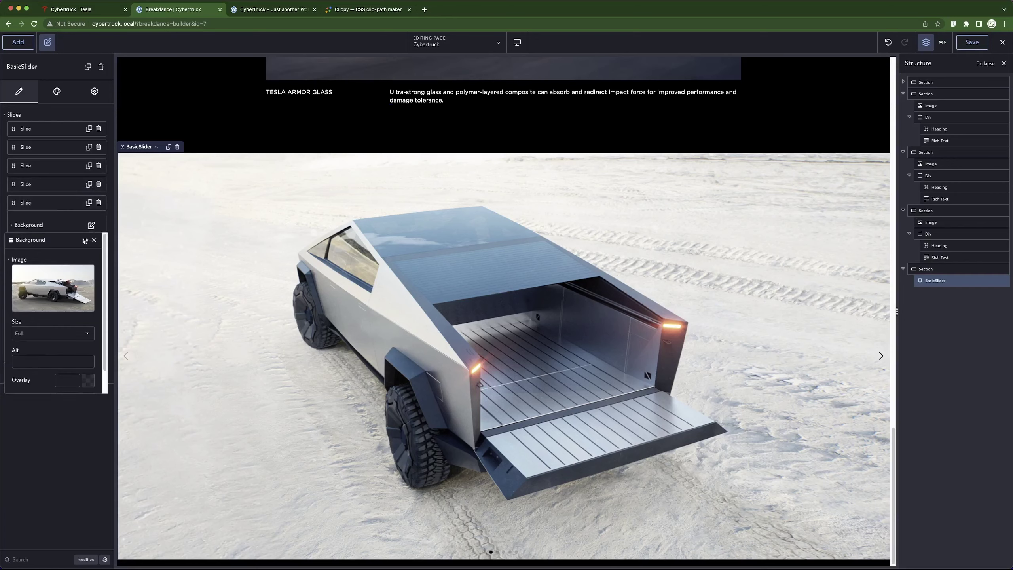
pyautogui.click(52, 287)
pyautogui.click(510, 151)
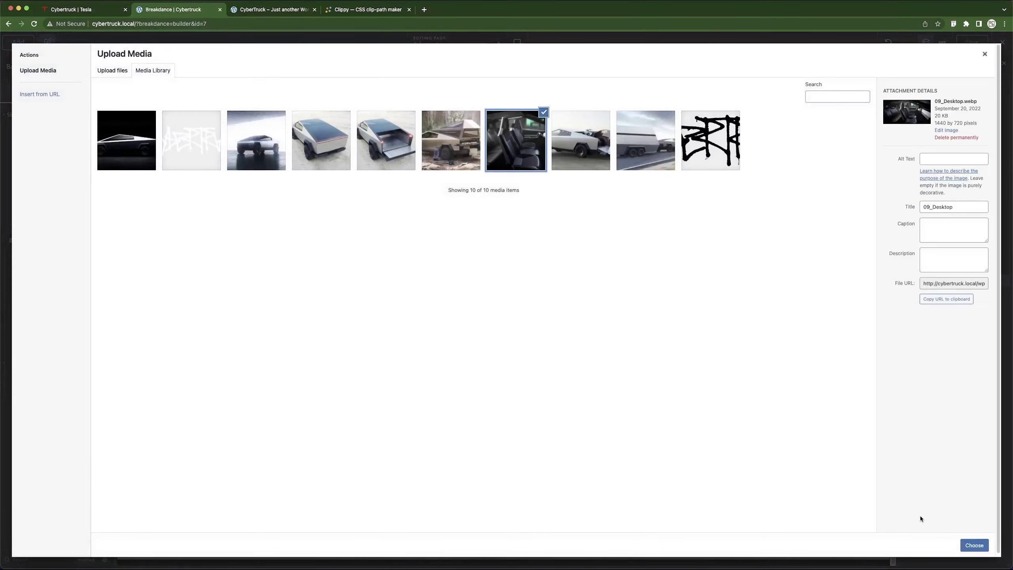
pyautogui.click(974, 545)
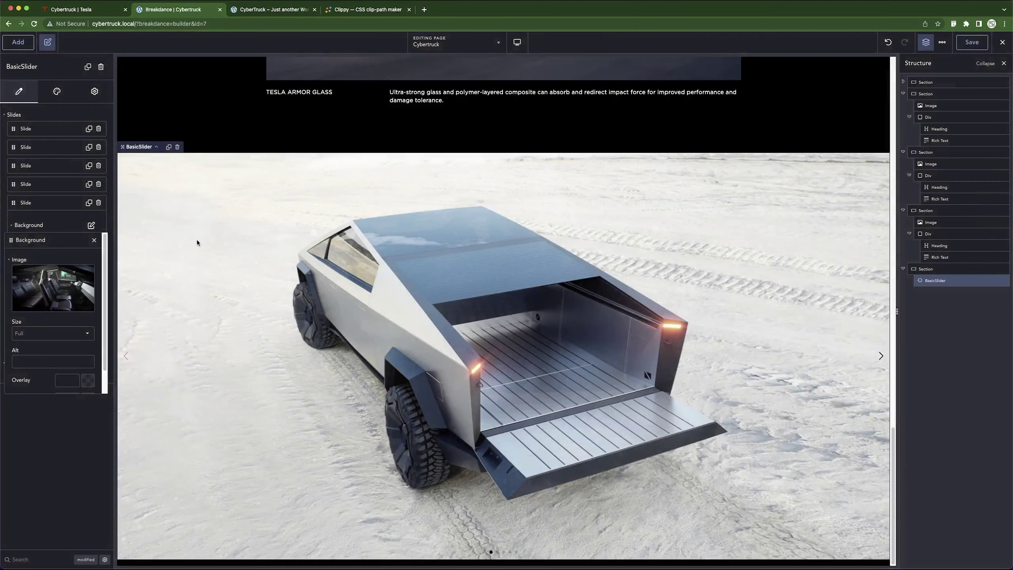
# Duplicate the fifth slide, set the copy's background to 10_Desktop.webp, the camping scene image, and save the page.
pyautogui.click(94, 239)
pyautogui.click(68, 204)
pyautogui.click(89, 203)
pyautogui.click(60, 221)
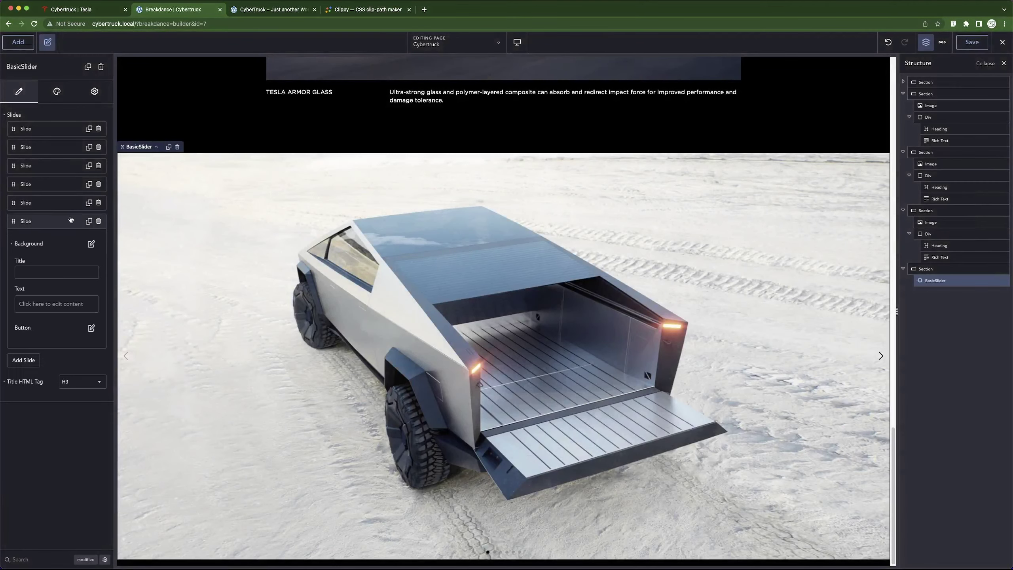
pyautogui.click(91, 244)
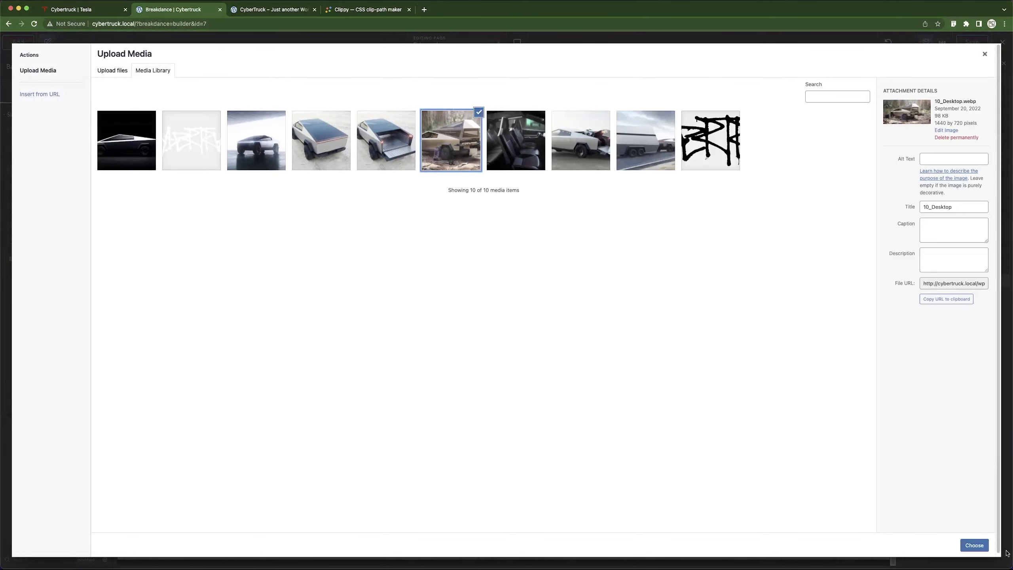
pyautogui.click(974, 544)
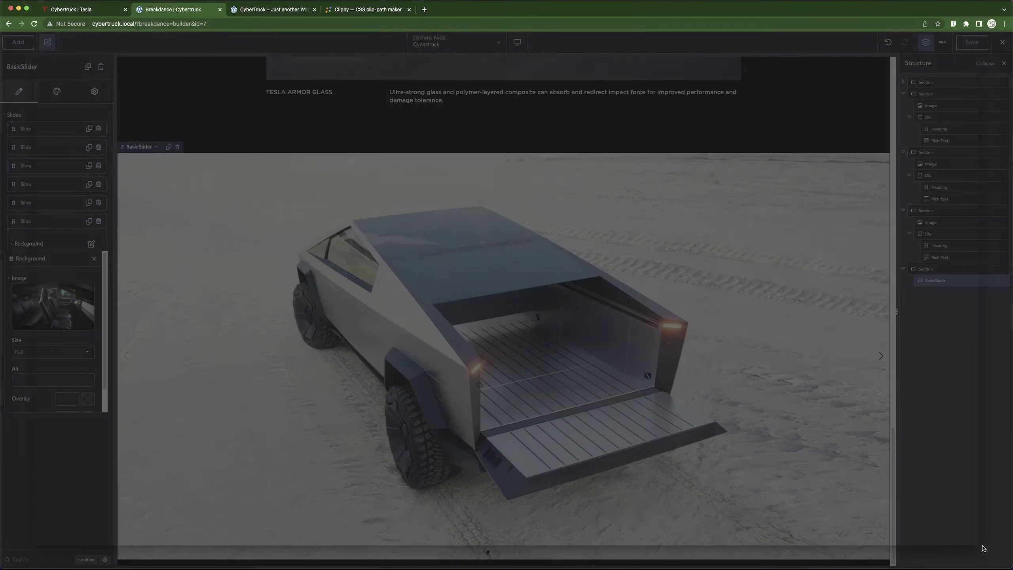
pyautogui.click(972, 42)
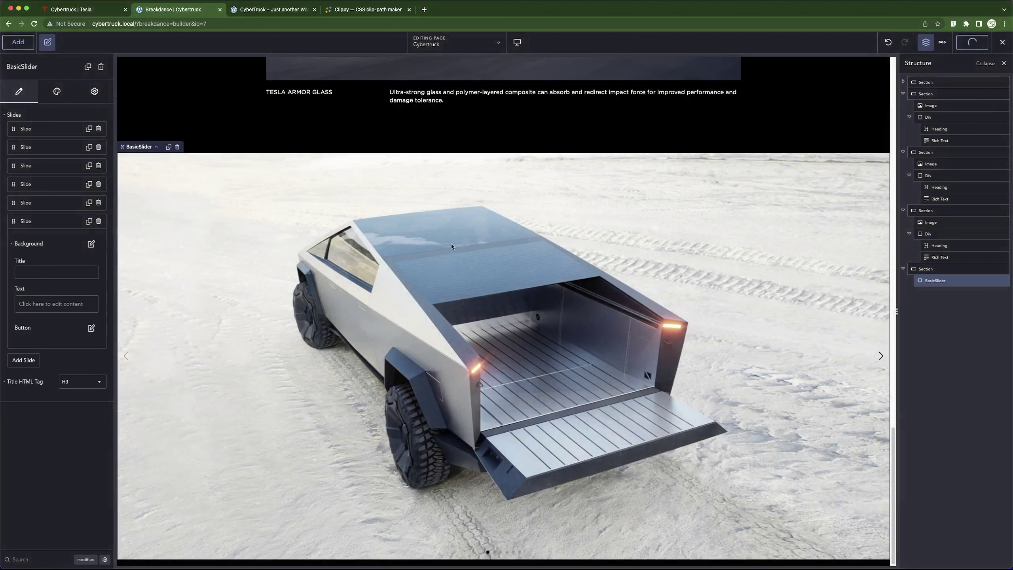
# Switch to the published Cybertruck page and step through the new slider's slides to check their images.
pyautogui.click(250, 11)
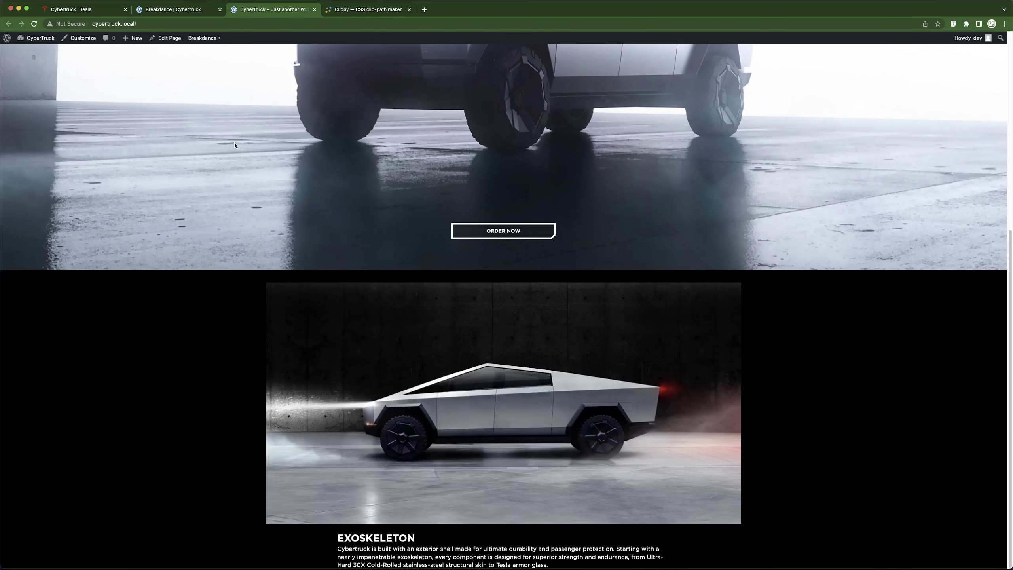
pyautogui.scroll(-8, 253, 235)
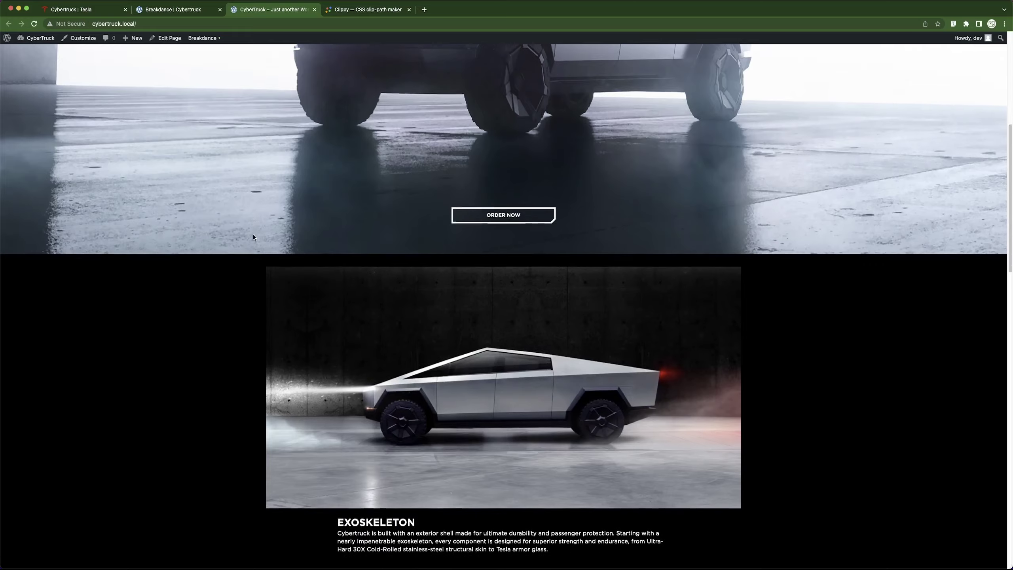
pyautogui.scroll(-18, 147, 260)
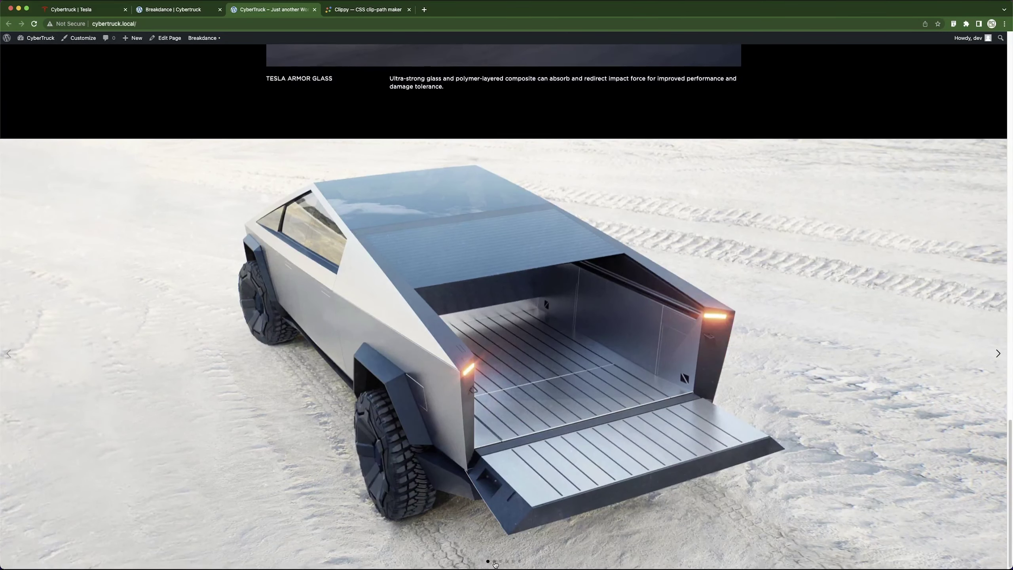
pyautogui.click(494, 561)
pyautogui.click(501, 561)
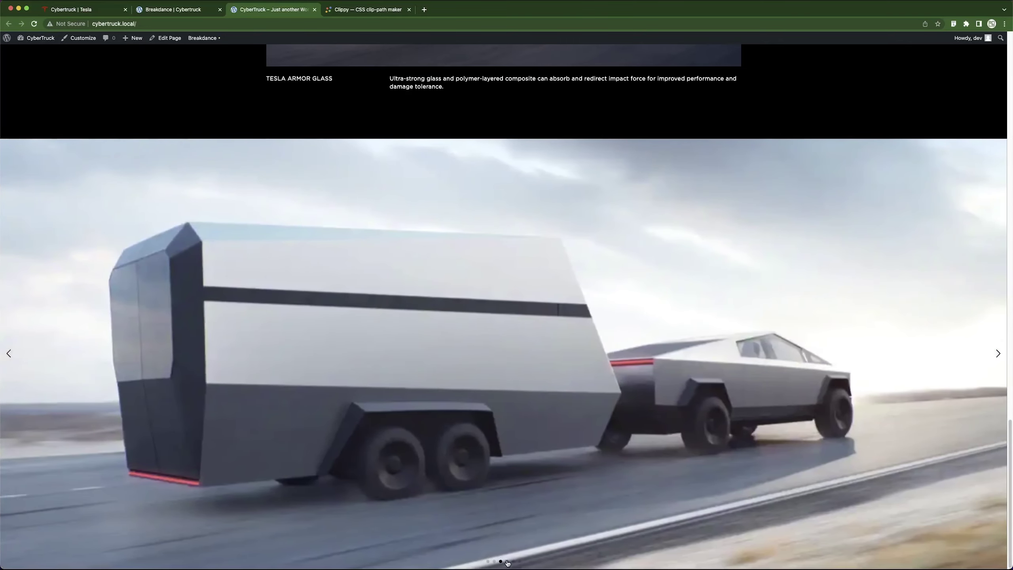
pyautogui.click(514, 561)
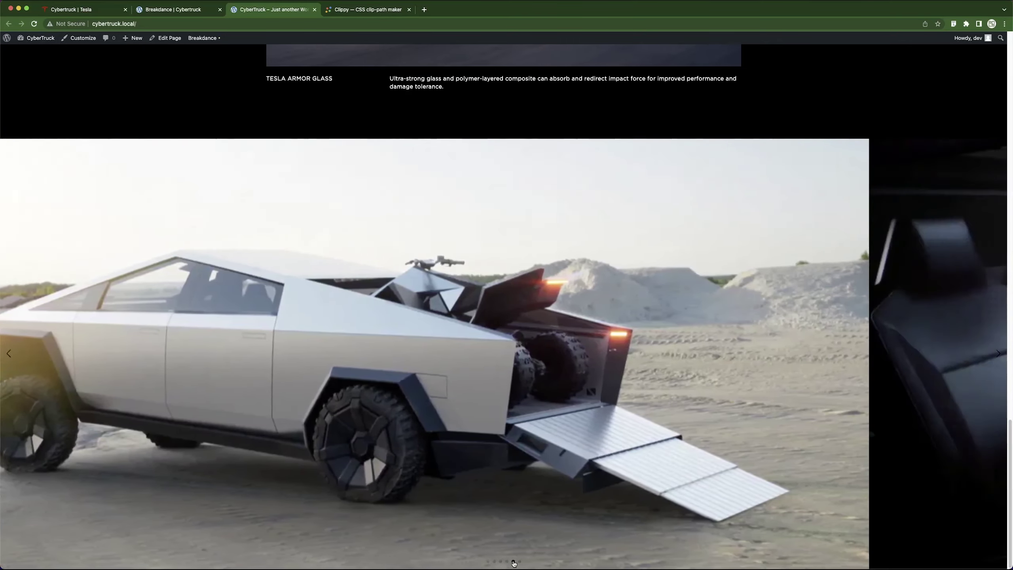
pyautogui.click(520, 561)
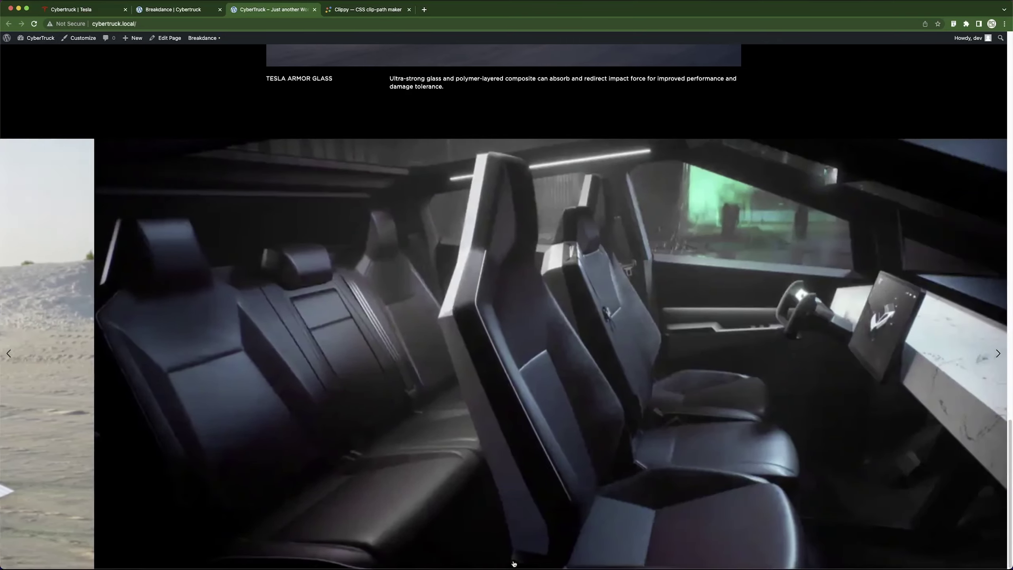
# Switch to the Tesla page and examine the Versatile Utility slider's pagination, returning to its first two slides.
pyautogui.click(96, 15)
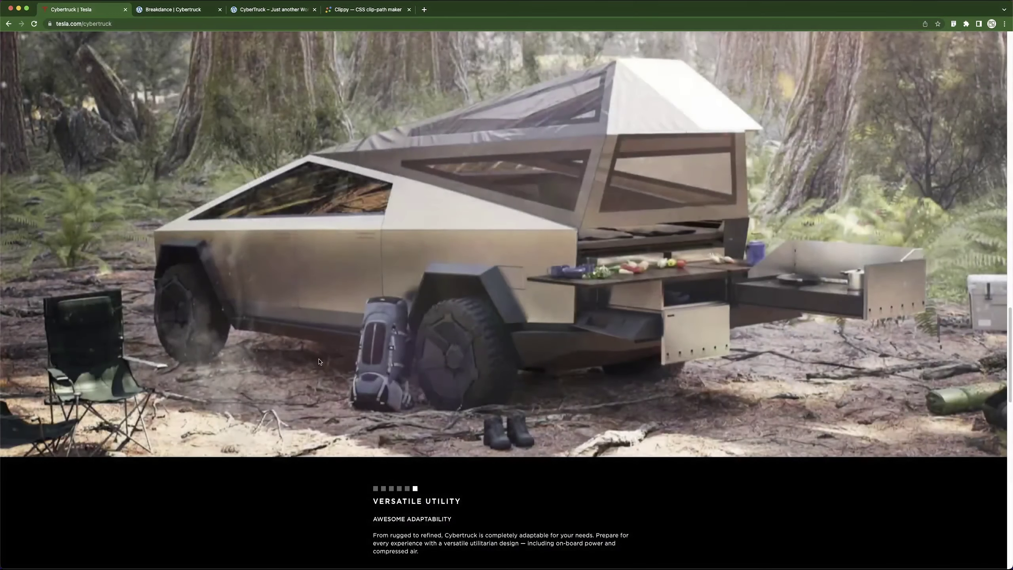
pyautogui.scroll(-5, 319, 359)
pyautogui.scroll(8, 319, 359)
pyautogui.scroll(-5, 357, 331)
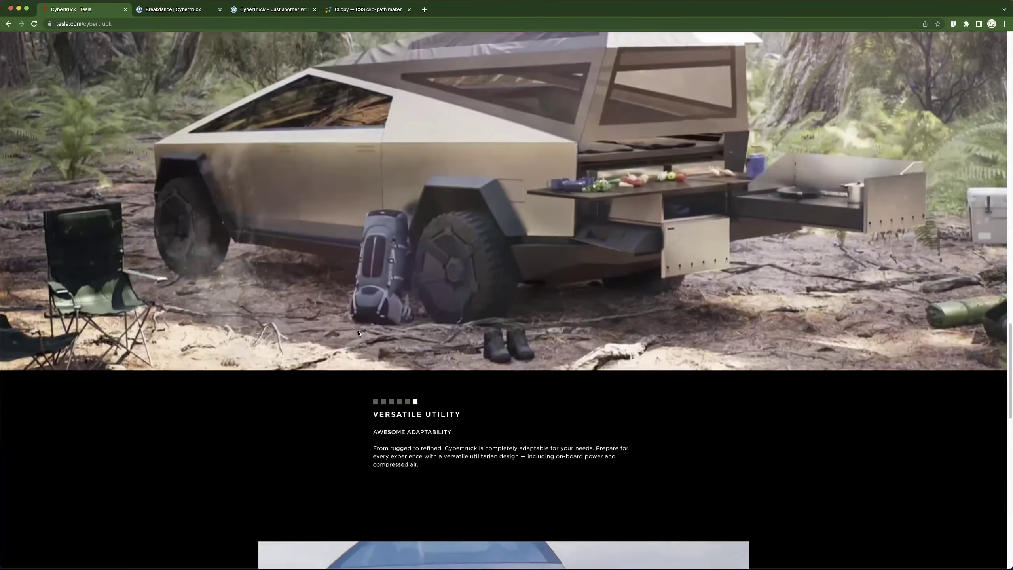
pyautogui.scroll(3, 357, 332)
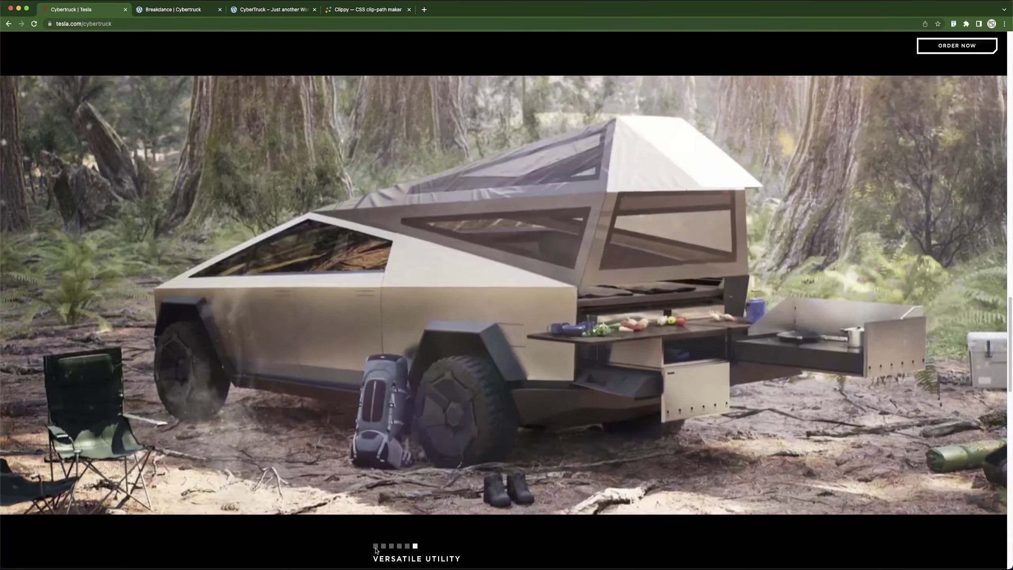
pyautogui.click(375, 547)
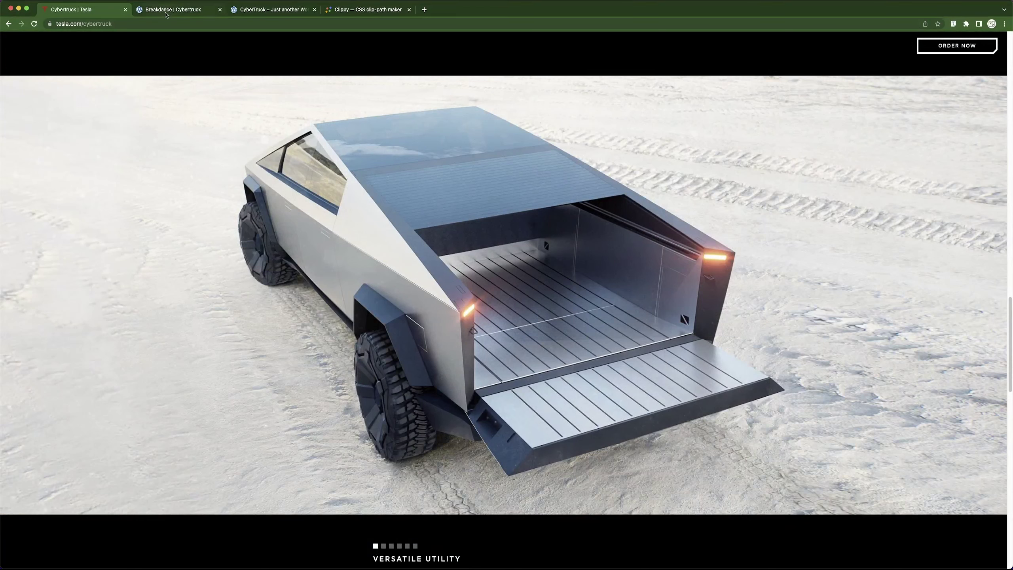
pyautogui.click(382, 546)
# Back in the Breakdance builder, hide the navigation arrows of the BasicSlider.
pyautogui.click(164, 13)
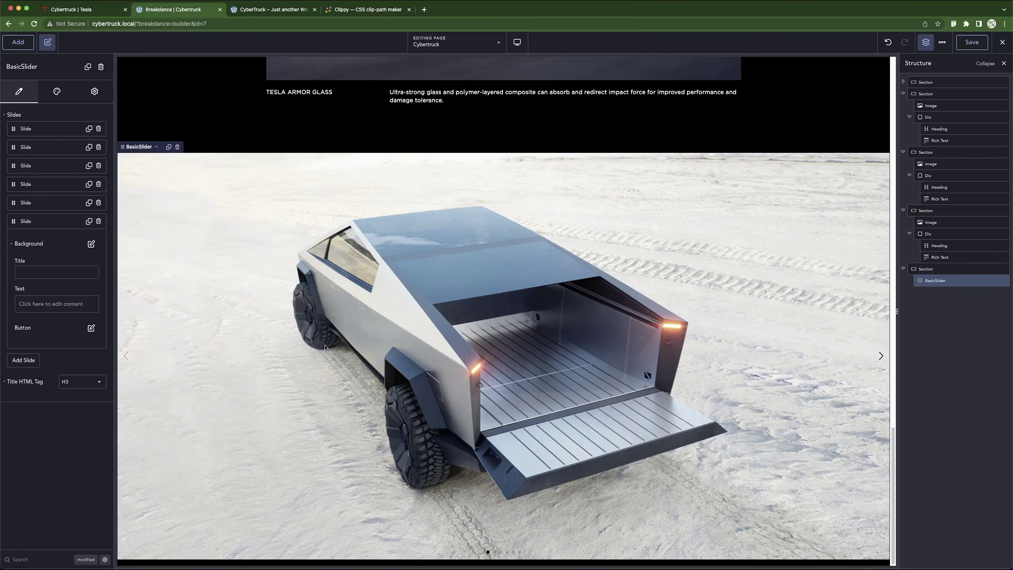
pyautogui.click(51, 221)
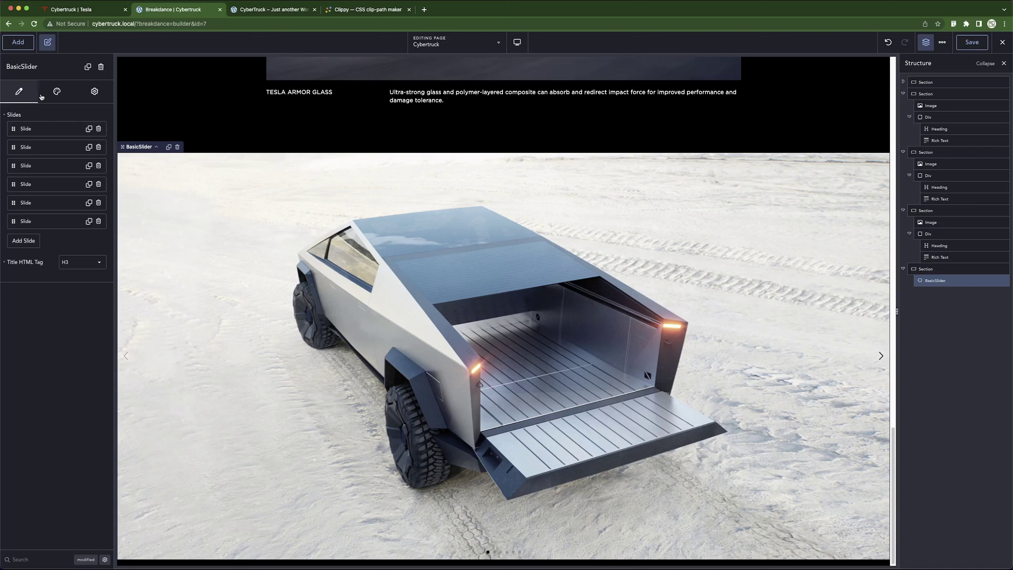
pyautogui.click(57, 95)
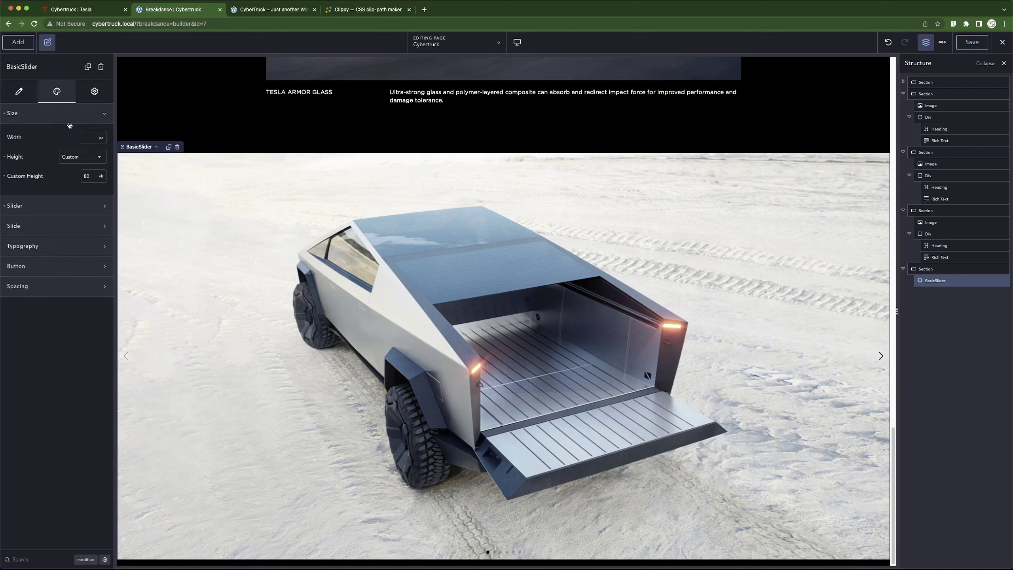
pyautogui.click(102, 140)
pyautogui.click(103, 172)
pyautogui.write('100')
pyautogui.click(60, 119)
pyautogui.click(37, 138)
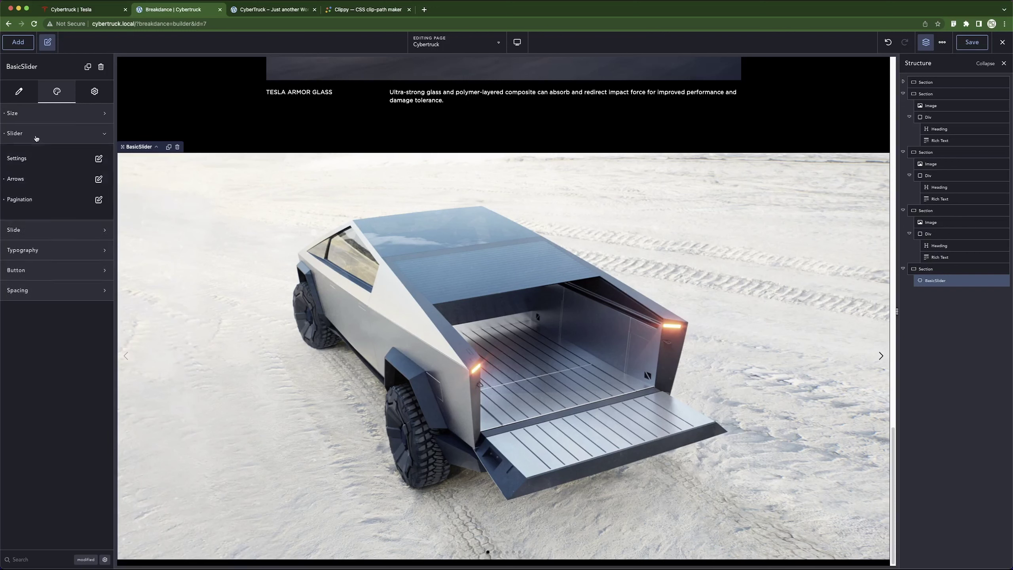
pyautogui.click(99, 178)
pyautogui.click(88, 215)
pyautogui.click(69, 173)
# Keep the slider's pagination type as Bullets and set the bullets' radius to 0 px to make them square.
pyautogui.click(99, 200)
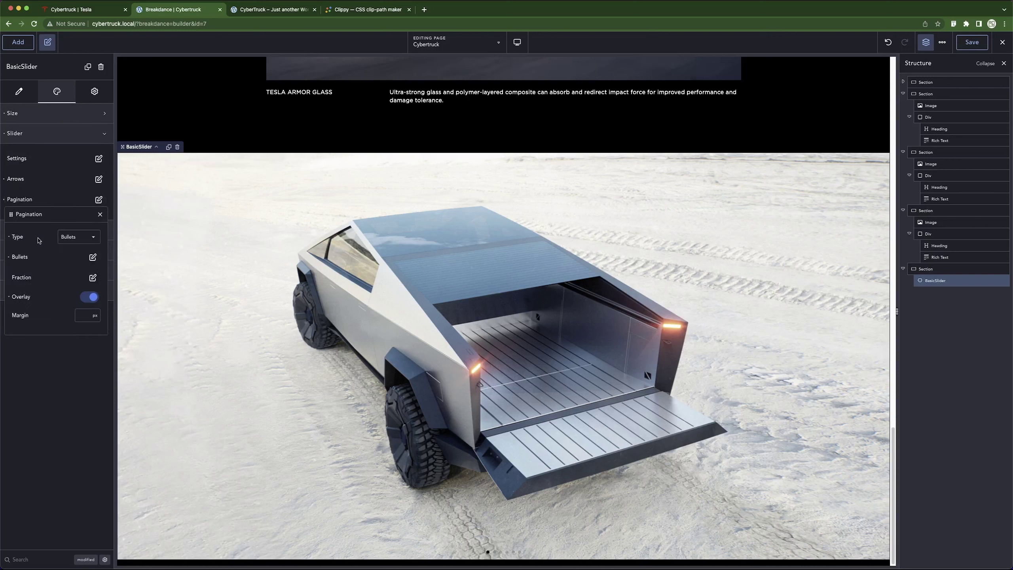
pyautogui.click(74, 237)
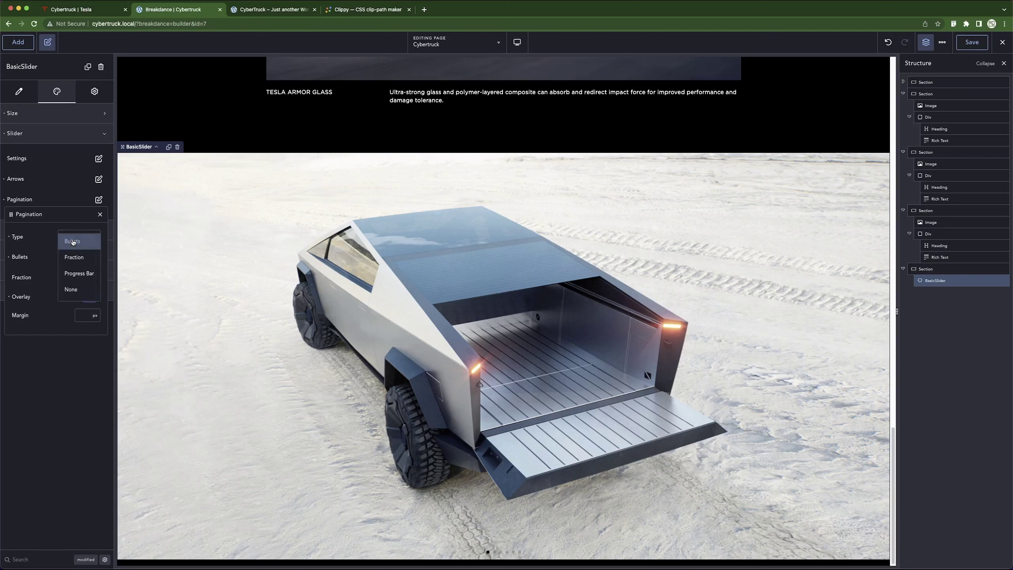
pyautogui.click(73, 242)
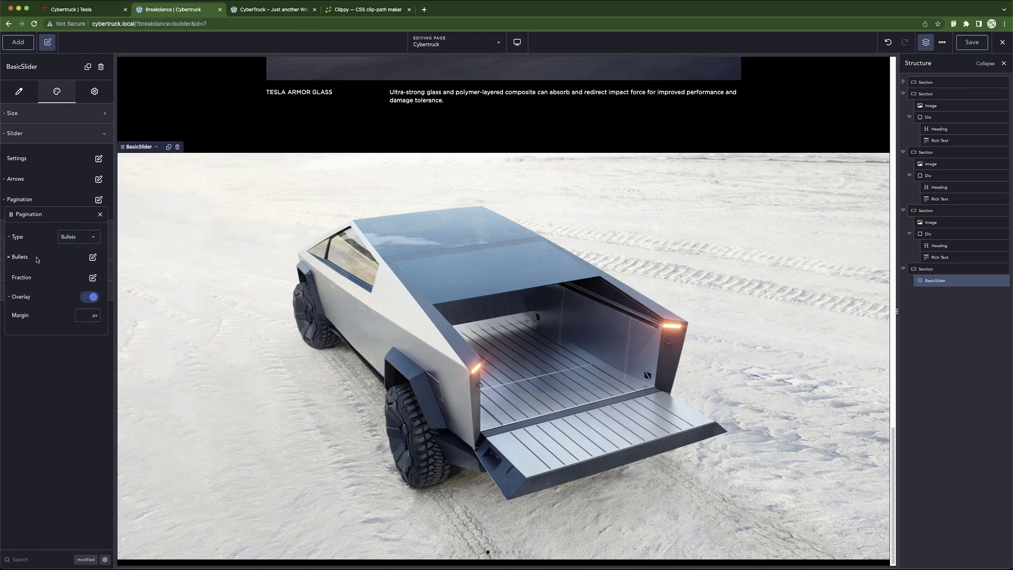
pyautogui.click(93, 257)
pyautogui.click(87, 313)
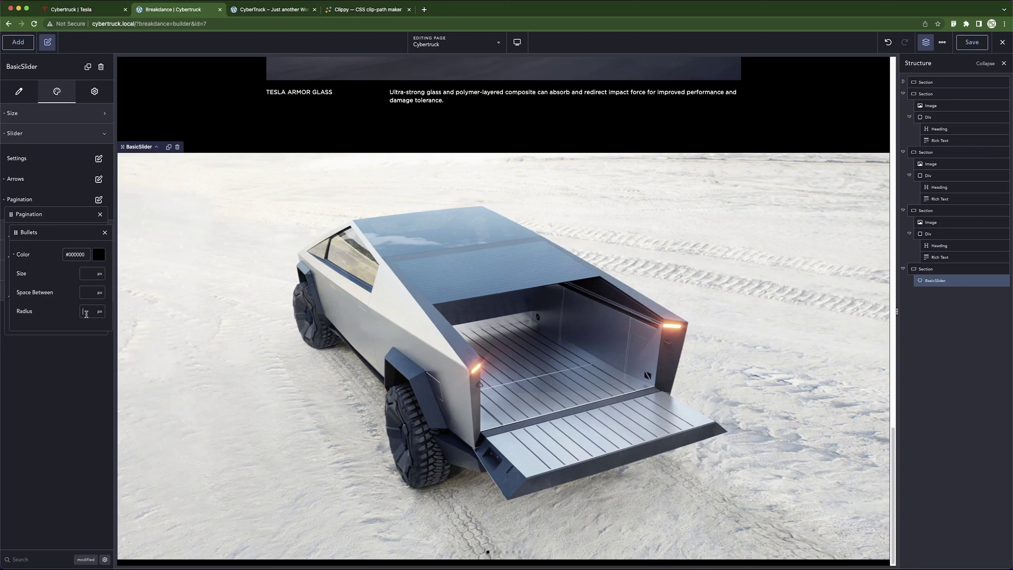
pyautogui.write('0')
pyautogui.click(63, 195)
# Set the slider's pagination margin to -120 px and the bullets' color to White.
pyautogui.click(99, 199)
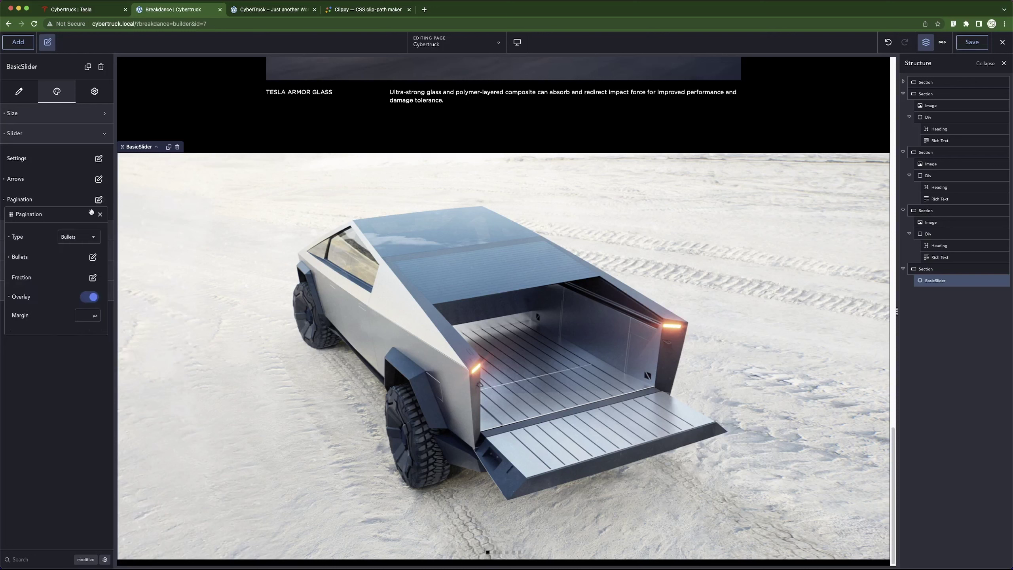
pyautogui.click(82, 317)
pyautogui.write('120')
pyautogui.click(78, 315)
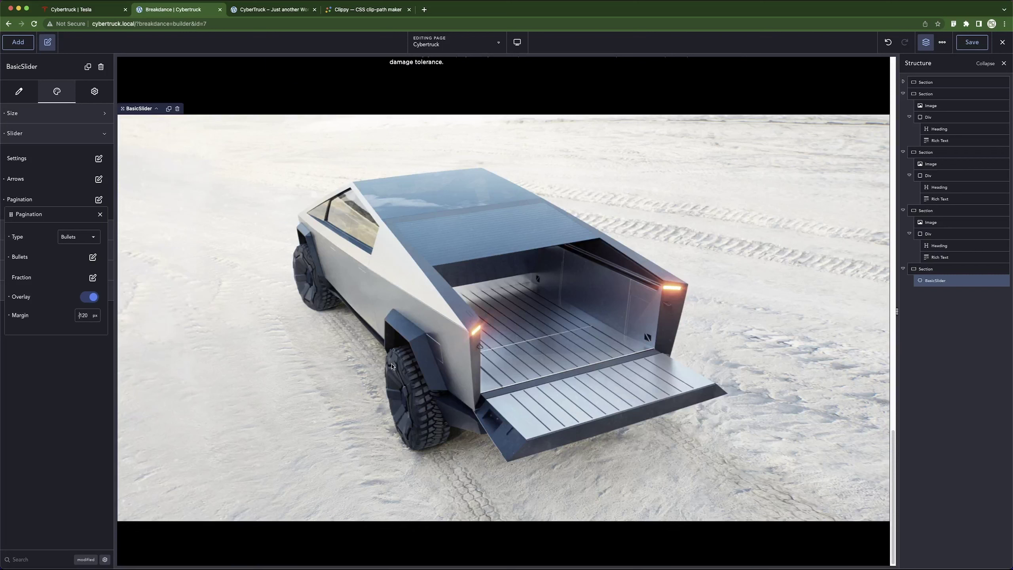
pyautogui.click(92, 257)
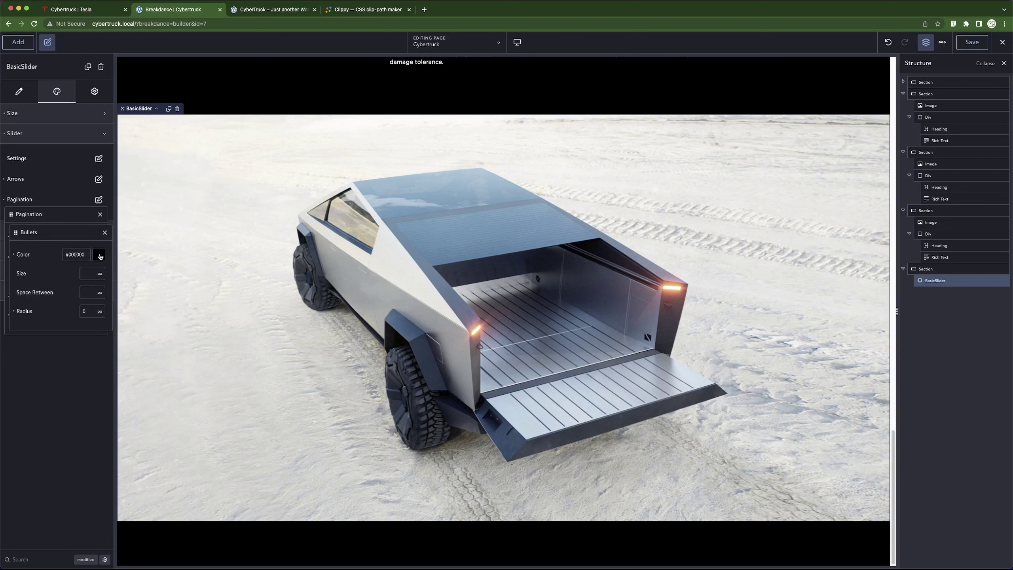
pyautogui.click(101, 256)
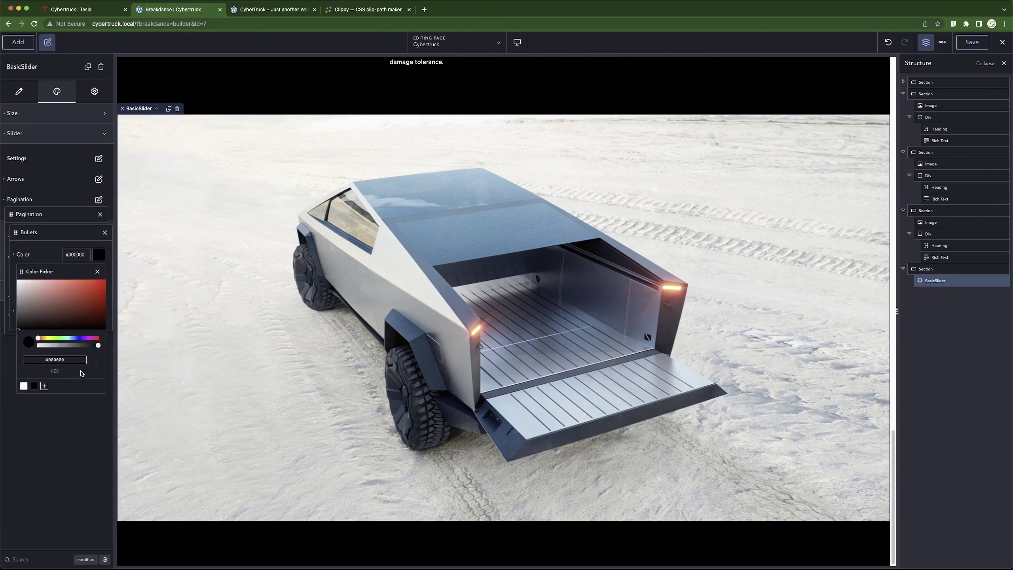
pyautogui.click(24, 385)
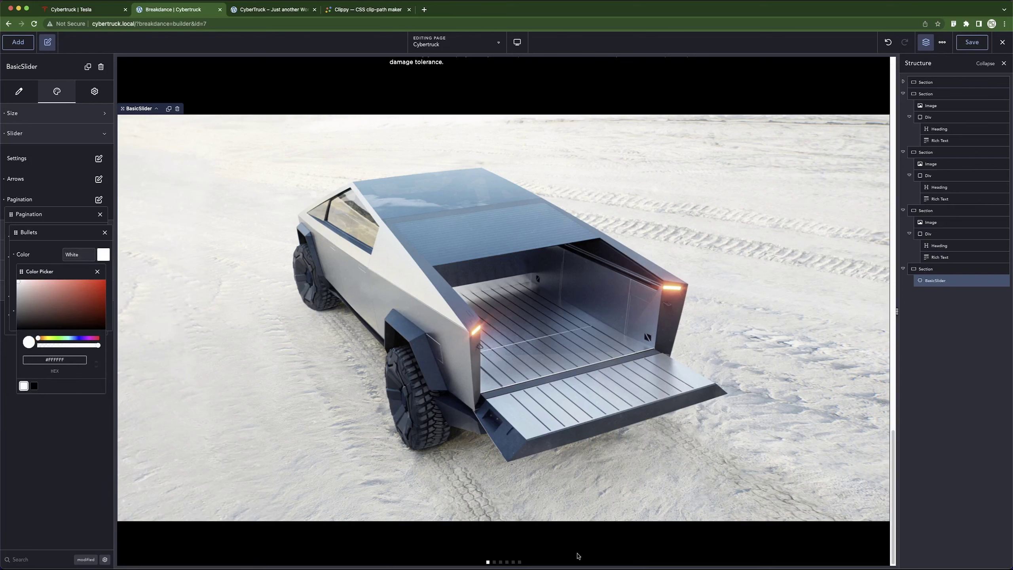
# Switch to the Tesla page and open the developer tools to inspect the Versatile Utility slider's pagination area.
pyautogui.click(99, 9)
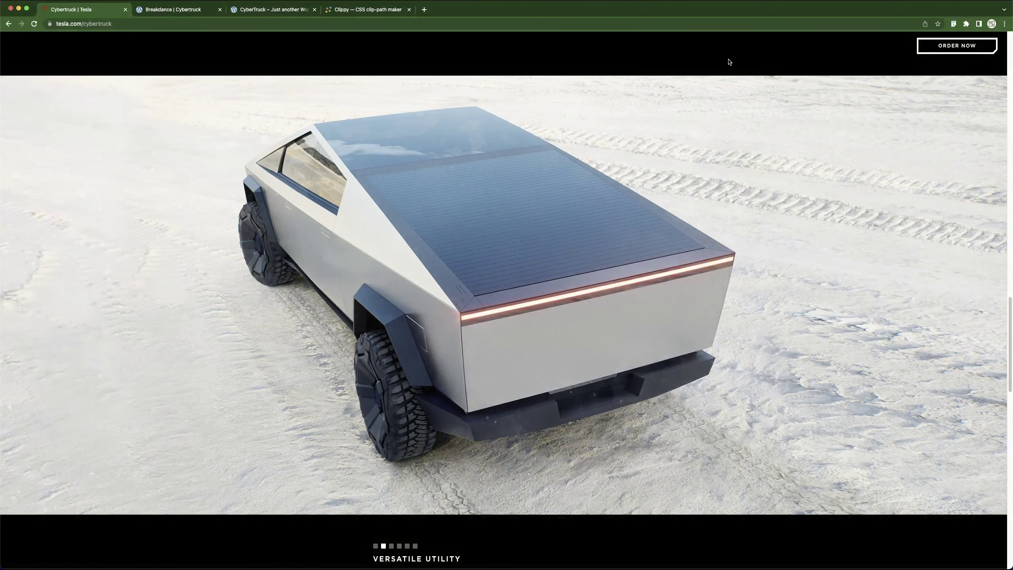
pyautogui.press('super+alt+i')
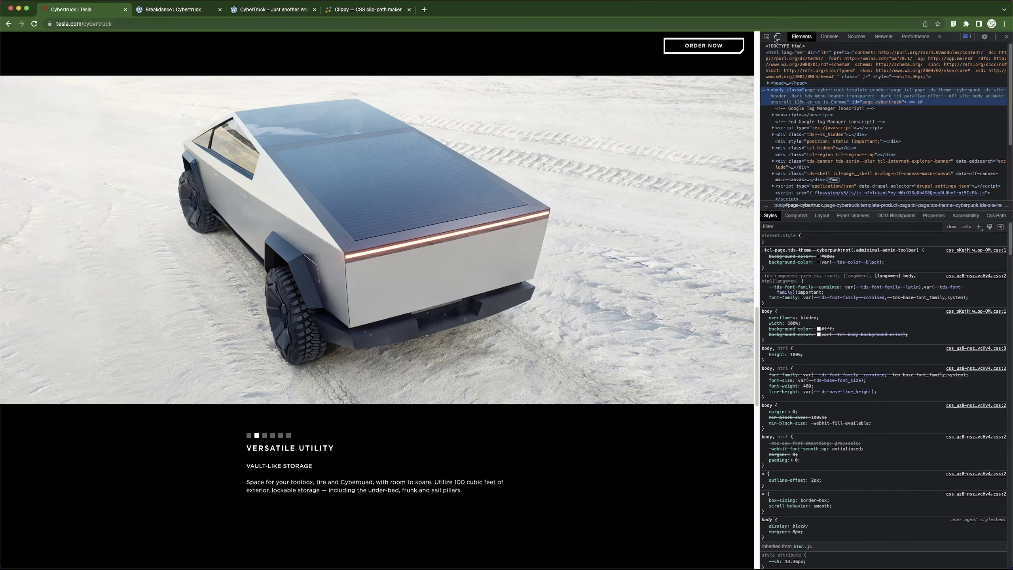
pyautogui.click(767, 37)
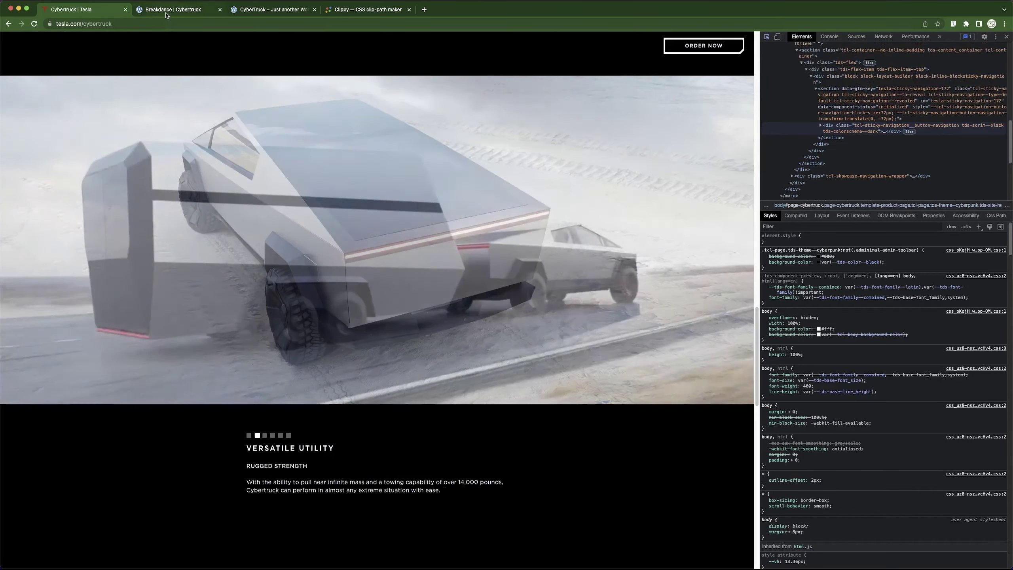
# Back in the Breakdance builder, set the slider's pagination margin to -75 px.
pyautogui.hotkey('ctrl', 'Tab')
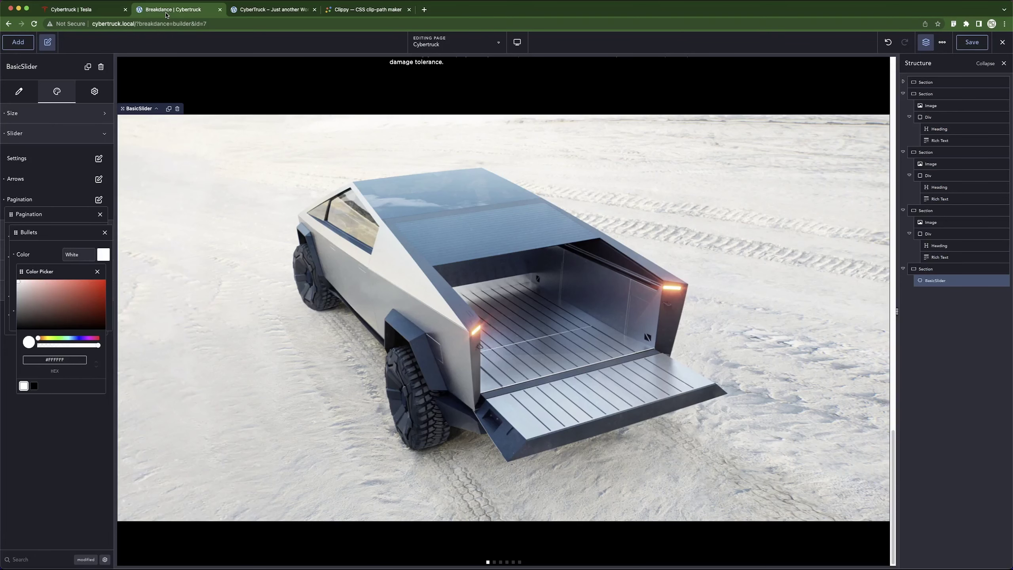
pyautogui.click(106, 233)
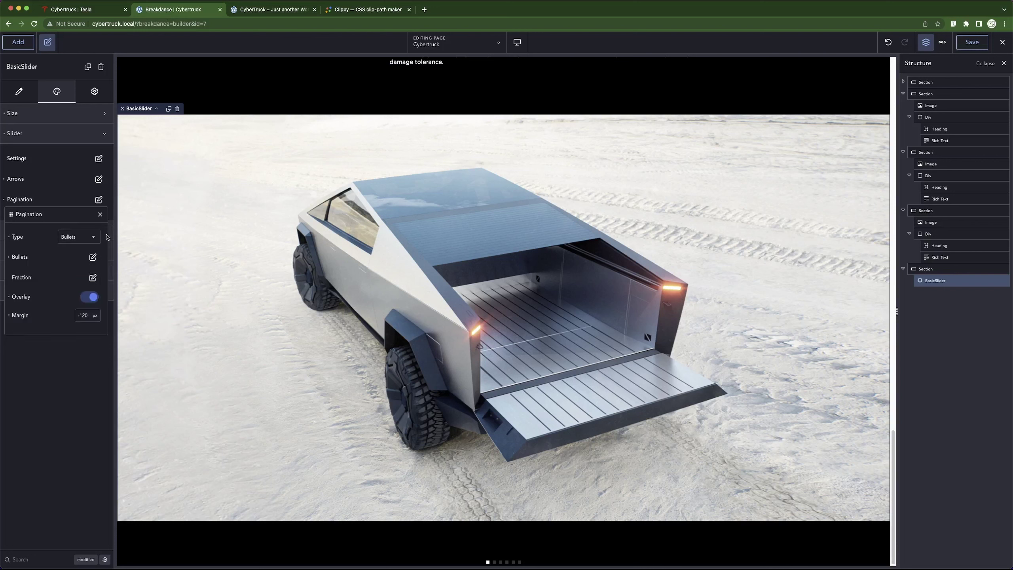
pyautogui.click(93, 257)
pyautogui.click(105, 234)
pyautogui.click(81, 315)
pyautogui.press('BackSpace')
pyautogui.press('BackSpace')
pyautogui.write('-1')
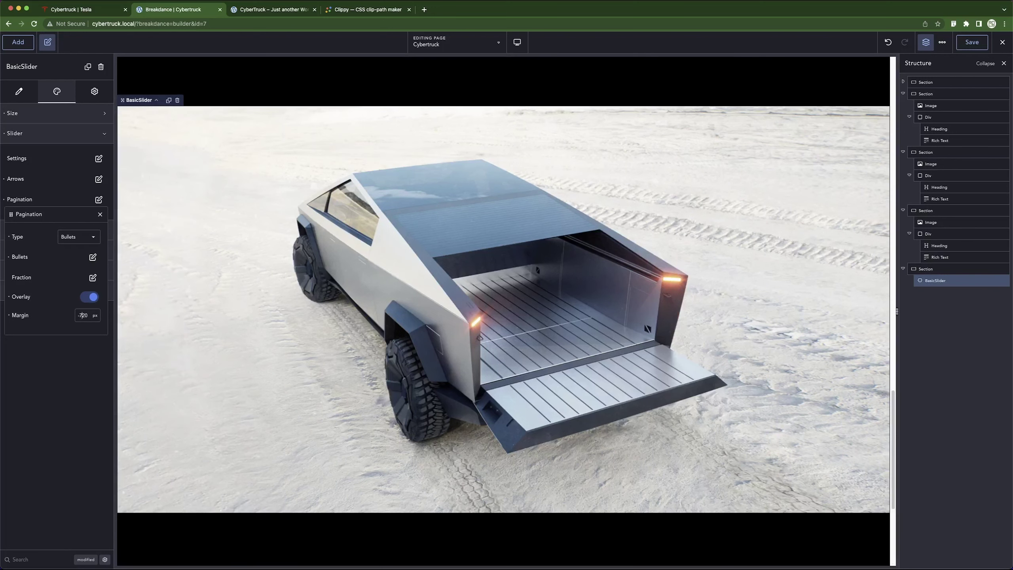
pyautogui.press('BackSpace')
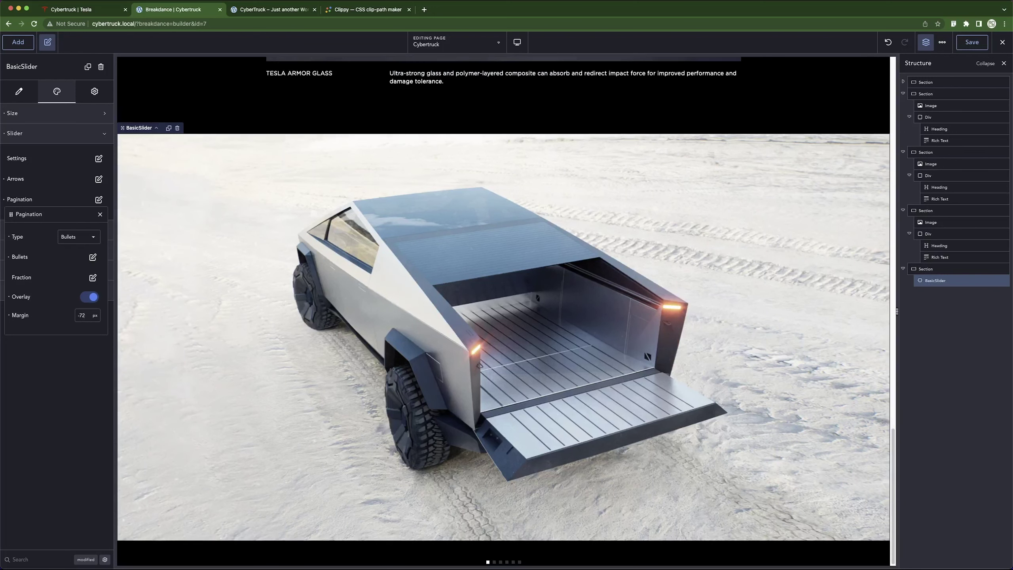
pyautogui.press('BackSpace')
pyautogui.press('BackSpace')
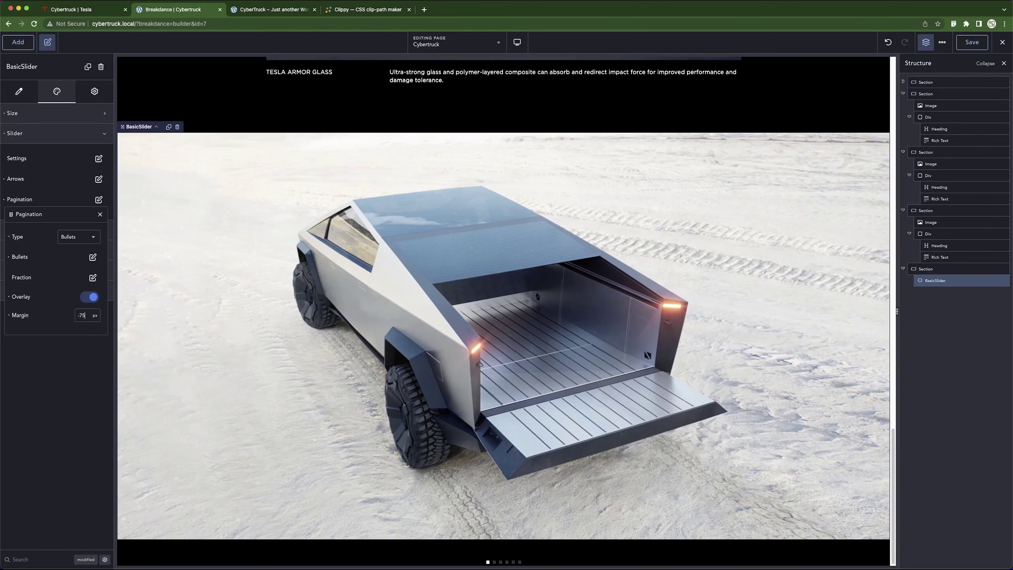
# Set the slider's pagination margin to -86 px and compare the bullet placement with the live page and Tesla's page.
pyautogui.write('85')
pyautogui.press('Down')
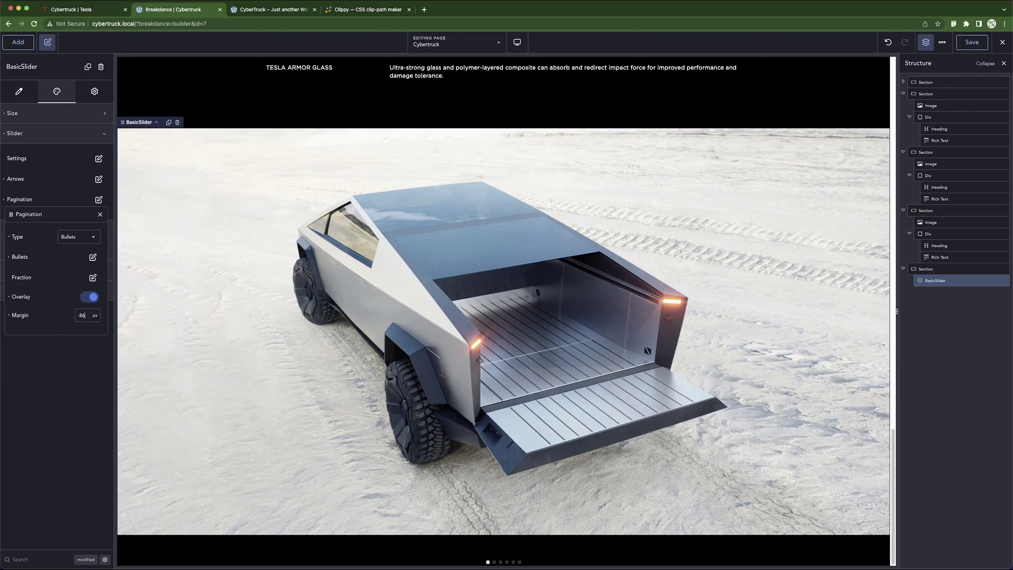
pyautogui.click(230, 10)
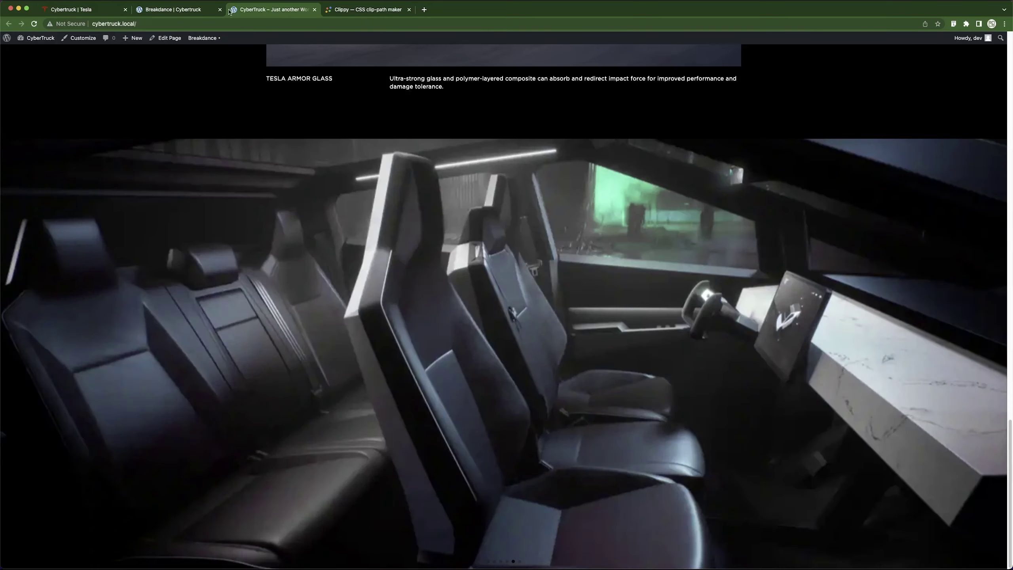
pyautogui.click(179, 9)
pyautogui.click(92, 10)
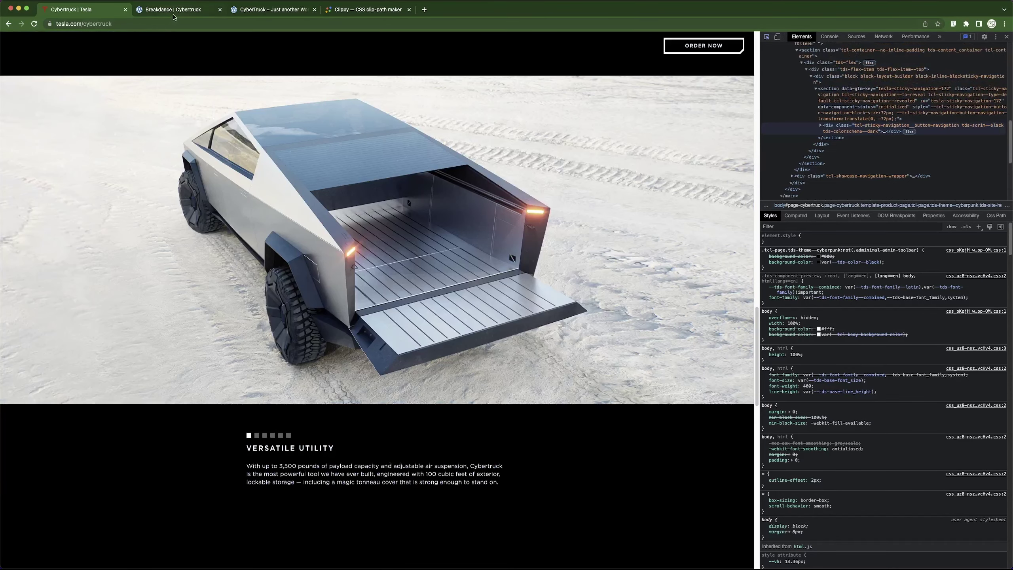
pyautogui.click(170, 11)
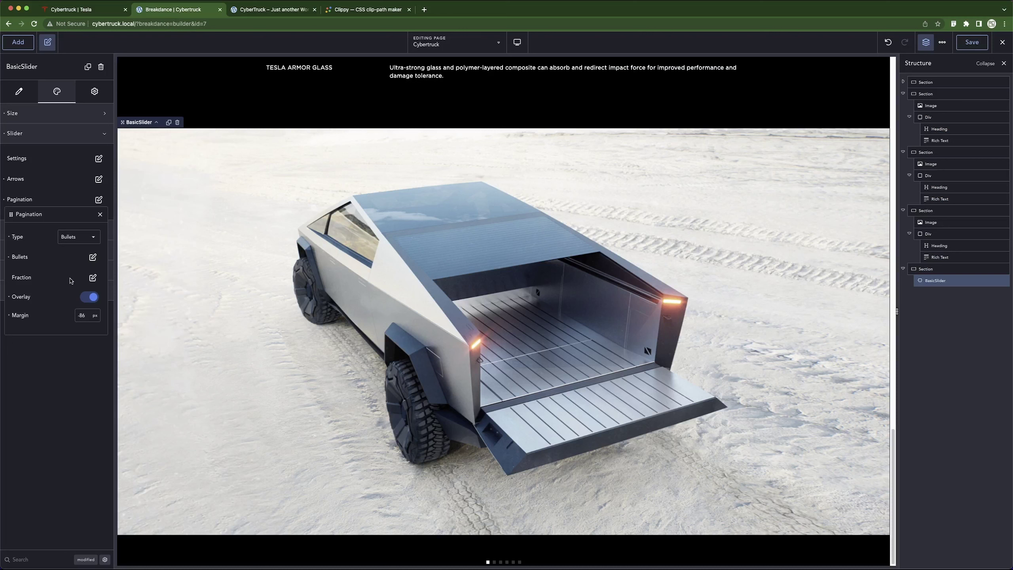
# Set the pagination bullets' size to 12 px and check it against the bullets on Tesla's page.
pyautogui.click(93, 258)
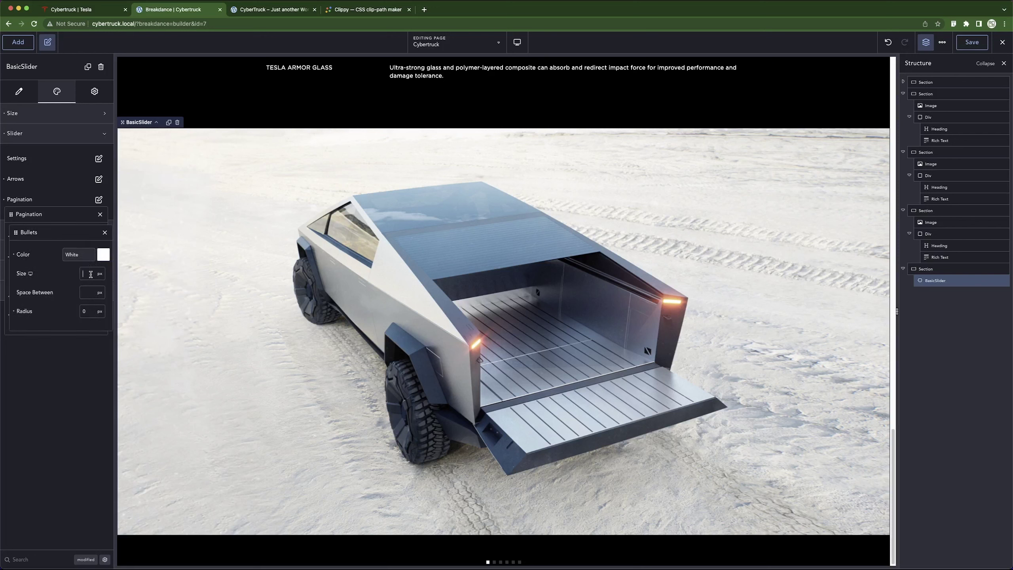
pyautogui.write('12')
pyautogui.click(77, 12)
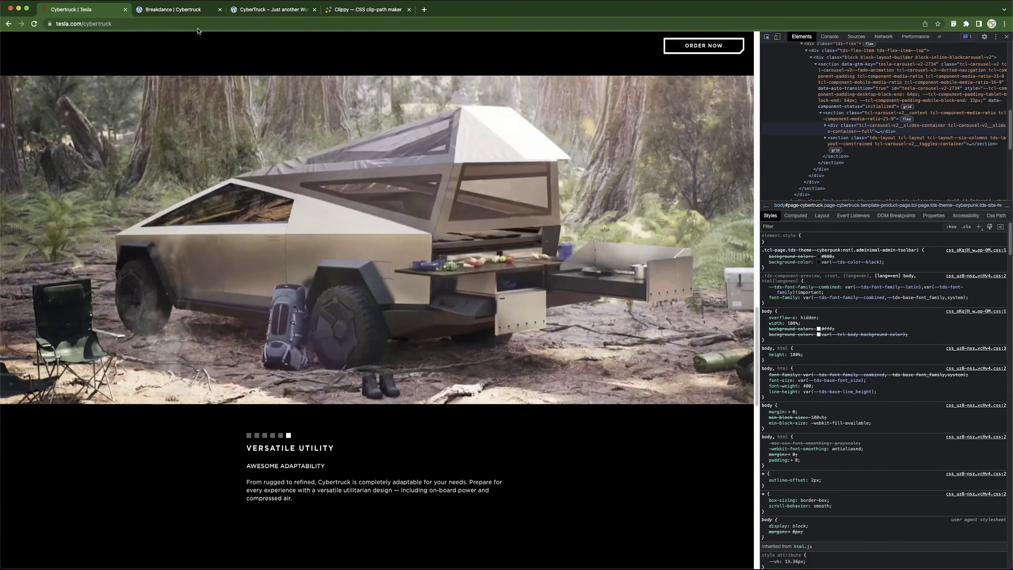
pyautogui.click(173, 9)
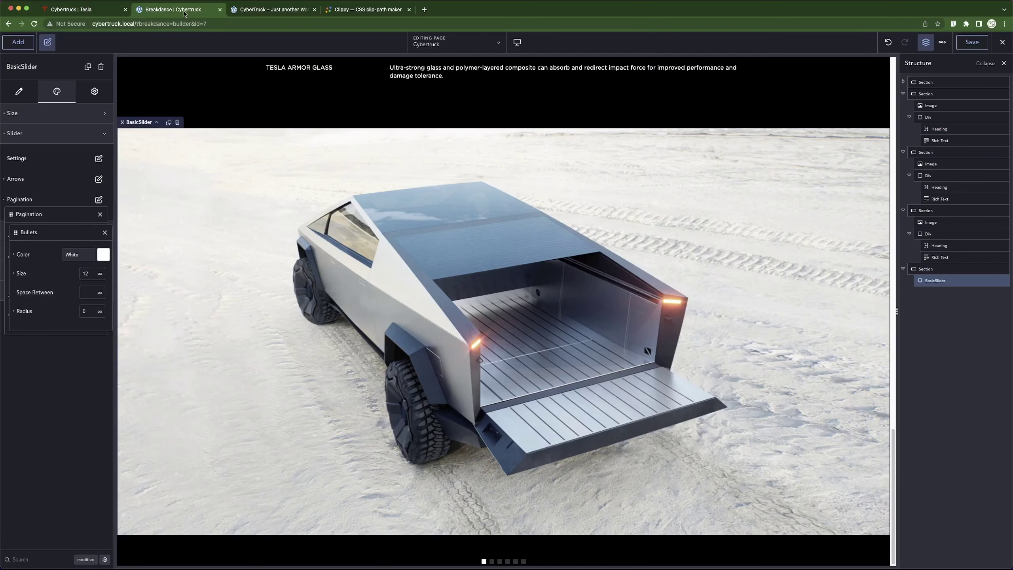
# Try a space of 4 px between the bullets and compare it with Tesla's page.
pyautogui.click(88, 290)
pyautogui.write('4')
pyautogui.click(116, 10)
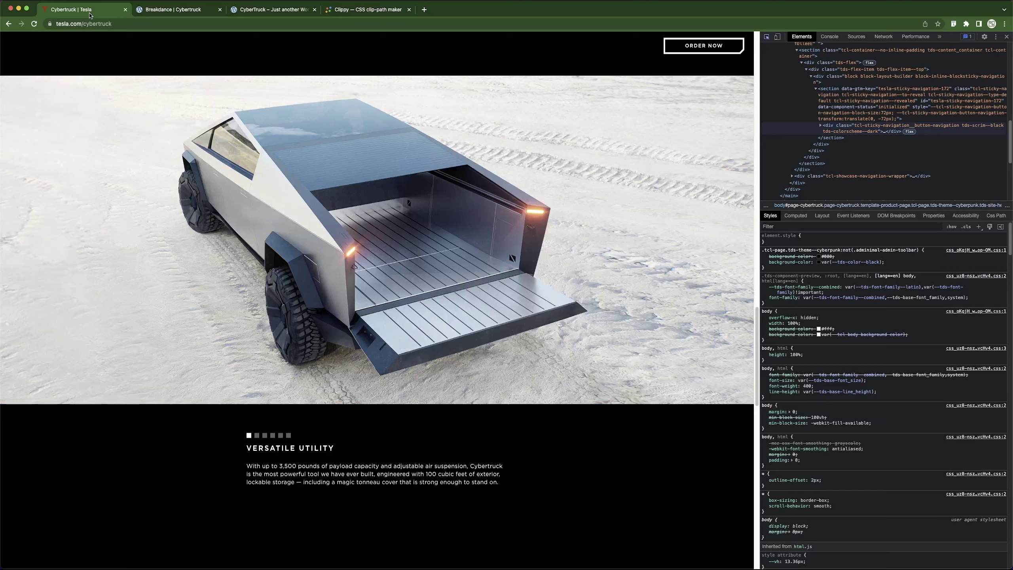
pyautogui.click(159, 8)
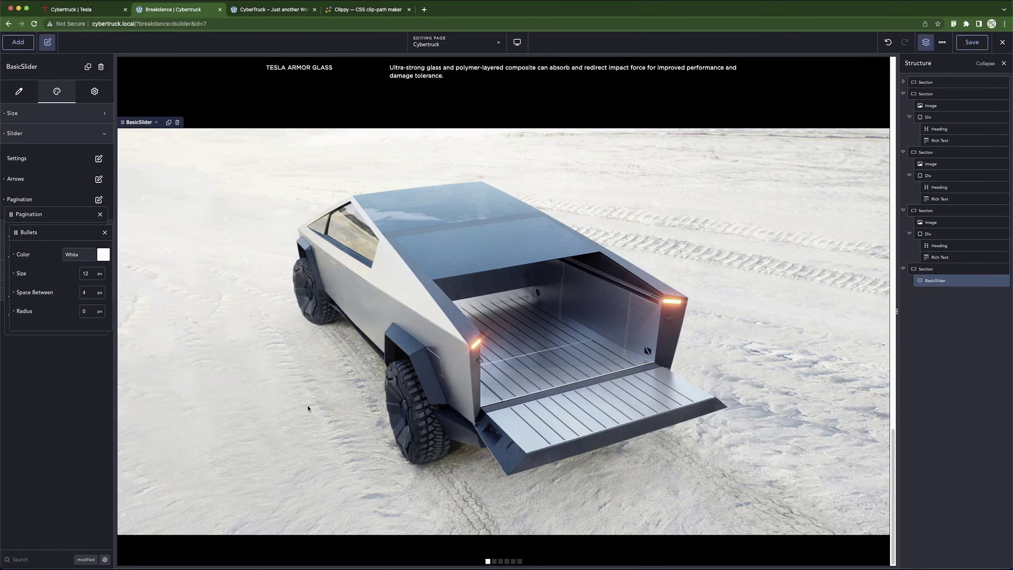
# Try 10 px for the space between the bullets, and settle on 8 px.
pyautogui.doubleClick(89, 290)
pyautogui.write('10')
pyautogui.moveTo(90, 292); pyautogui.dragTo(76, 293)
pyautogui.write('8')
# Preview the slider's current transition on the second and third slides and change its effect to Fade.
pyautogui.click(492, 561)
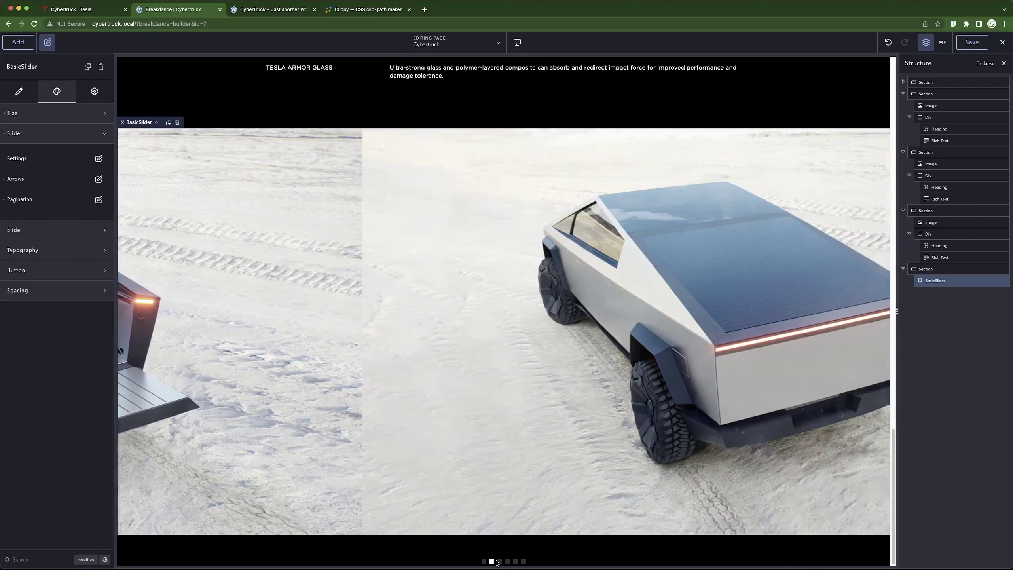
pyautogui.click(499, 560)
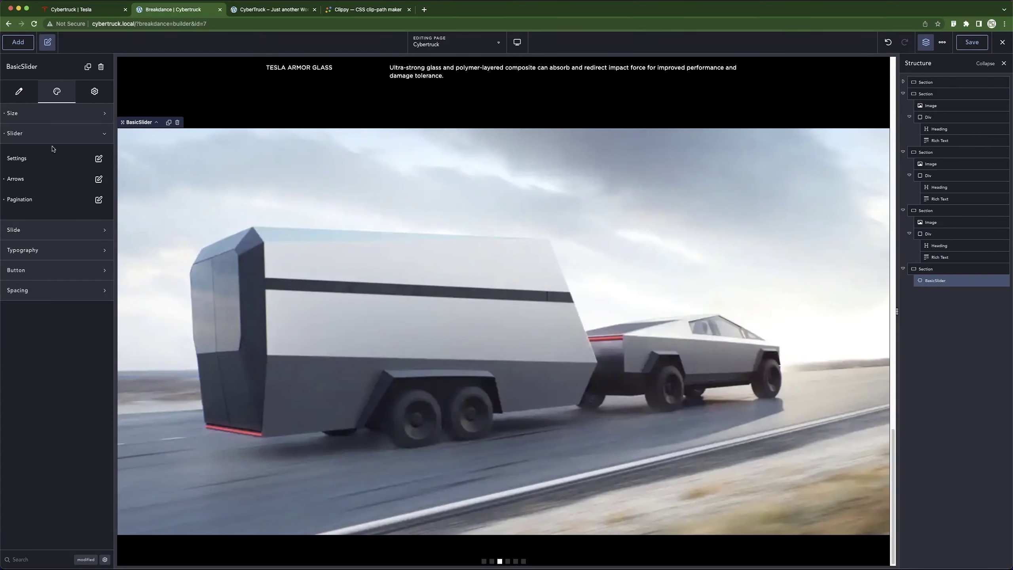
pyautogui.click(99, 158)
pyautogui.click(82, 197)
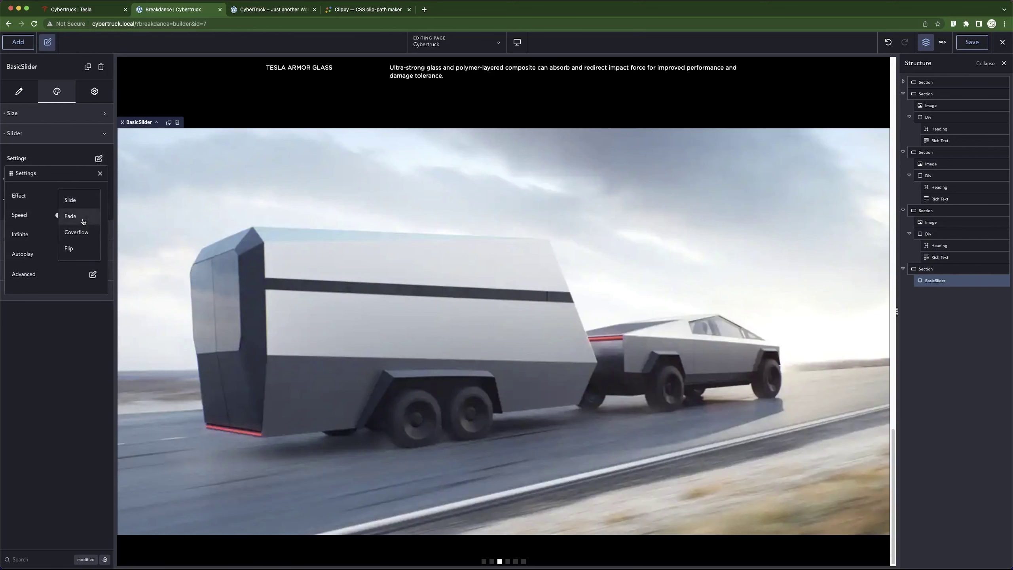
pyautogui.click(82, 218)
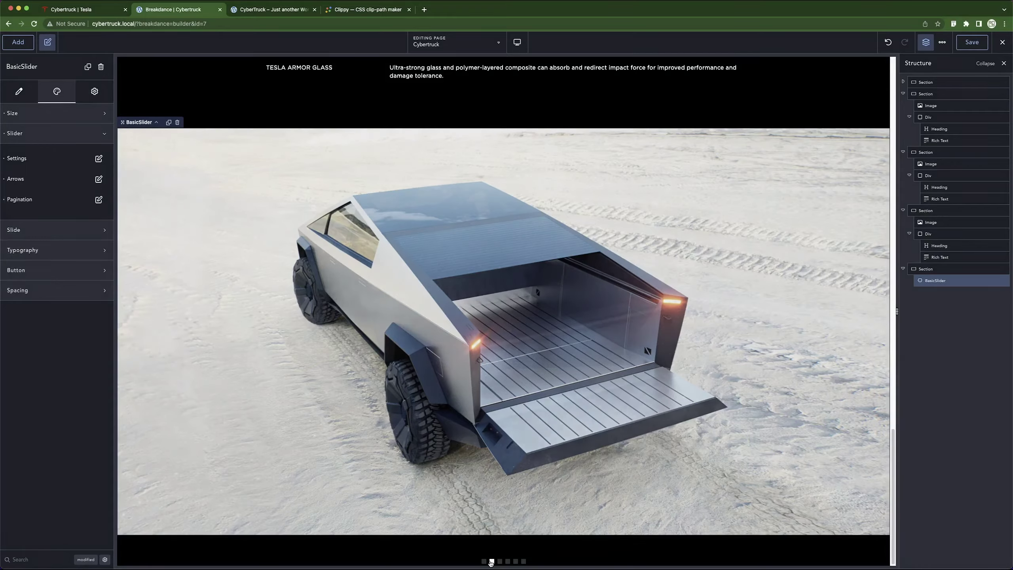
# Preview the fade transition across several slides in the builder and save the page.
pyautogui.click(492, 561)
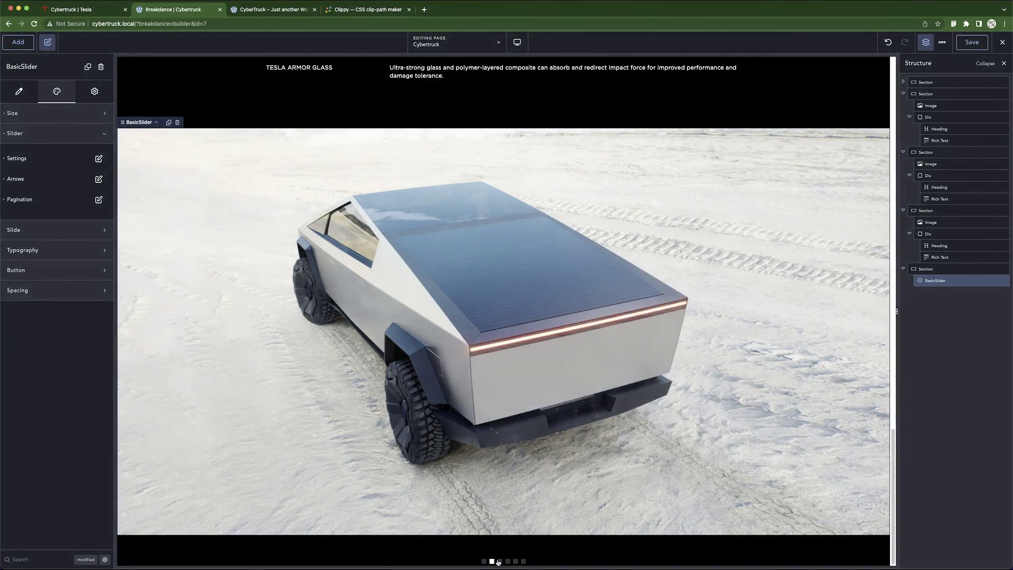
pyautogui.click(500, 561)
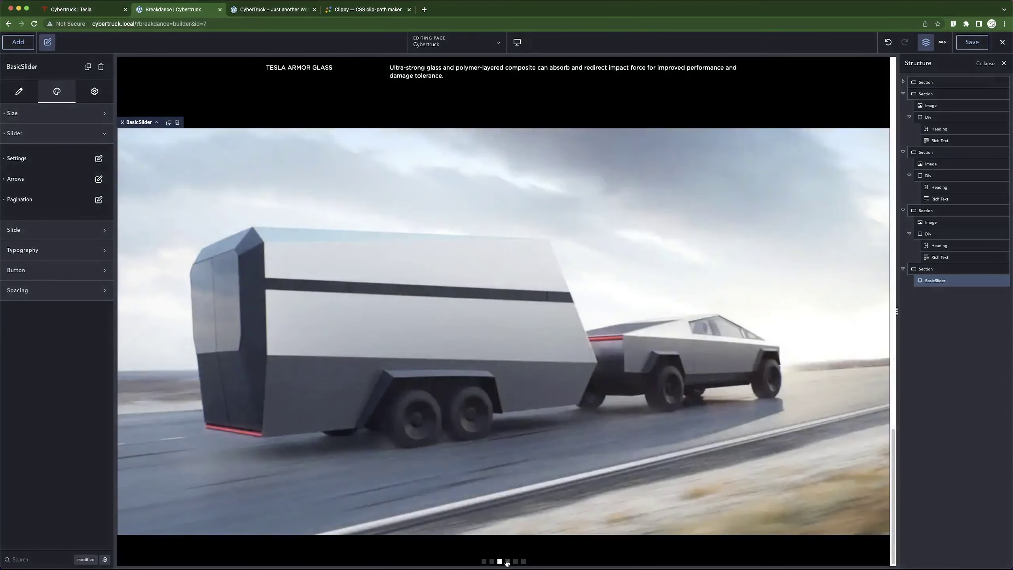
pyautogui.click(507, 562)
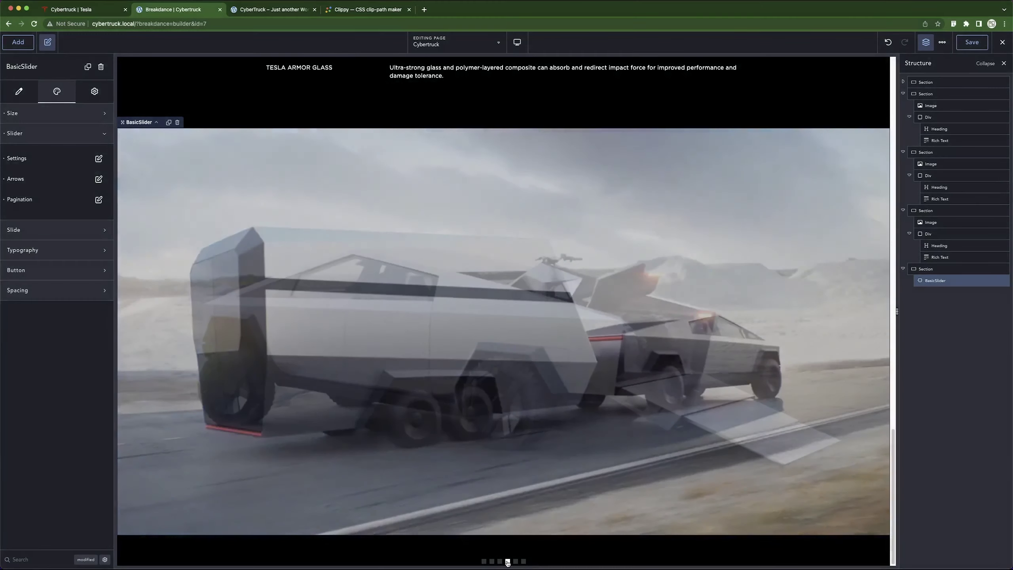
pyautogui.click(486, 562)
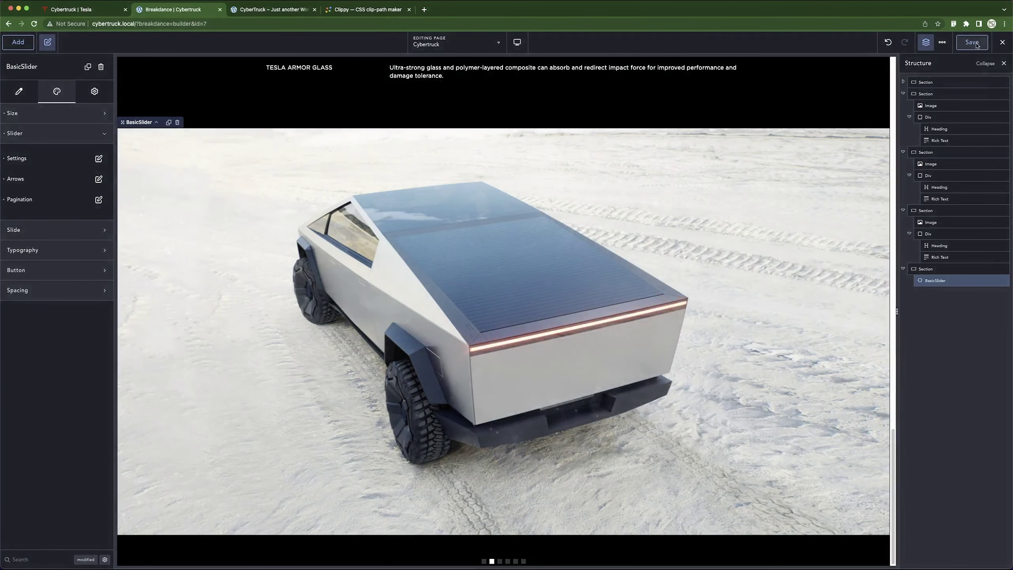
pyautogui.click(973, 44)
# Switch to the live Cybertruck page and check the slider's fade on its second and third slides.
pyautogui.click(256, 10)
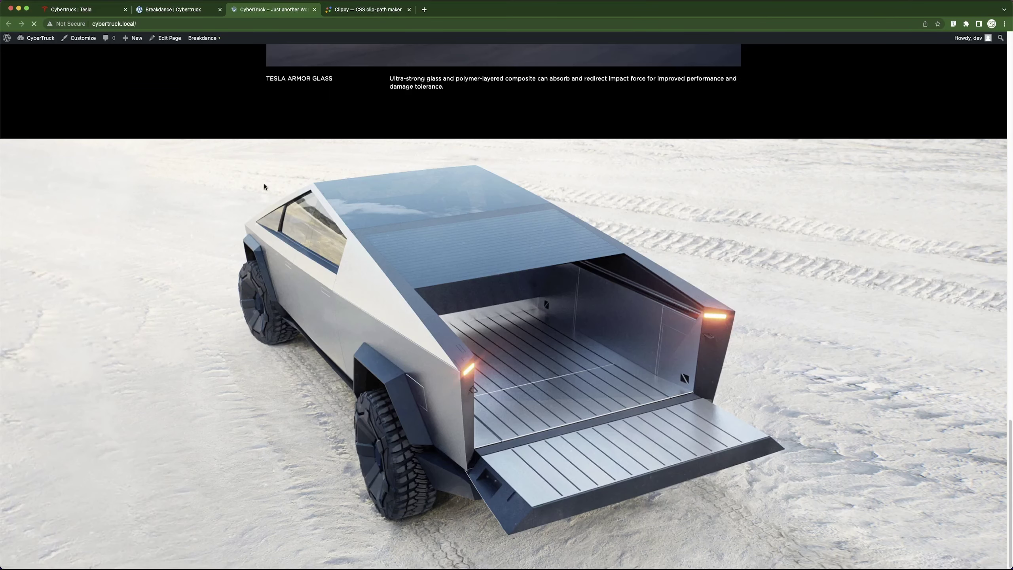
pyautogui.scroll(-1, 297, 259)
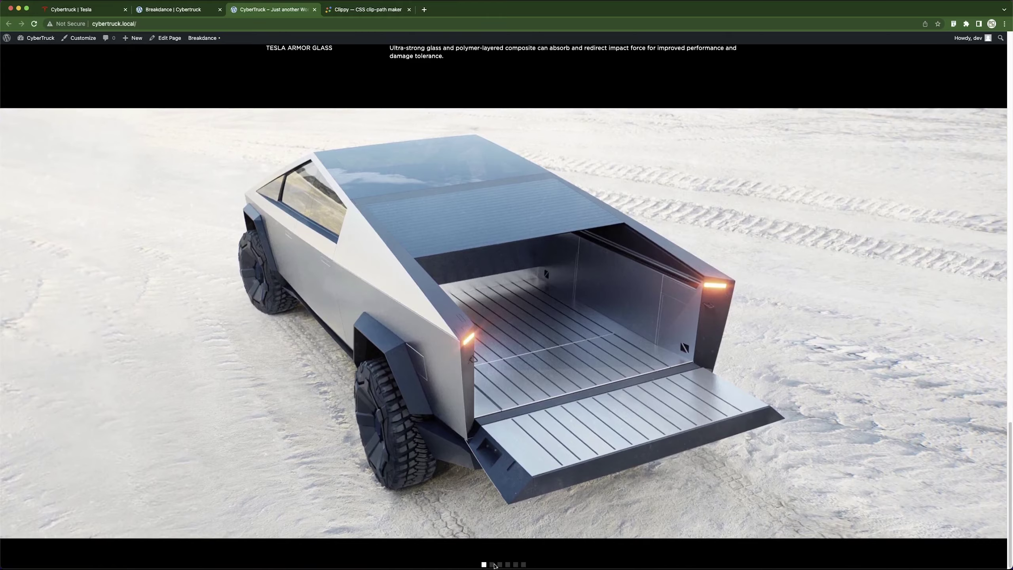
pyautogui.click(492, 564)
pyautogui.click(499, 565)
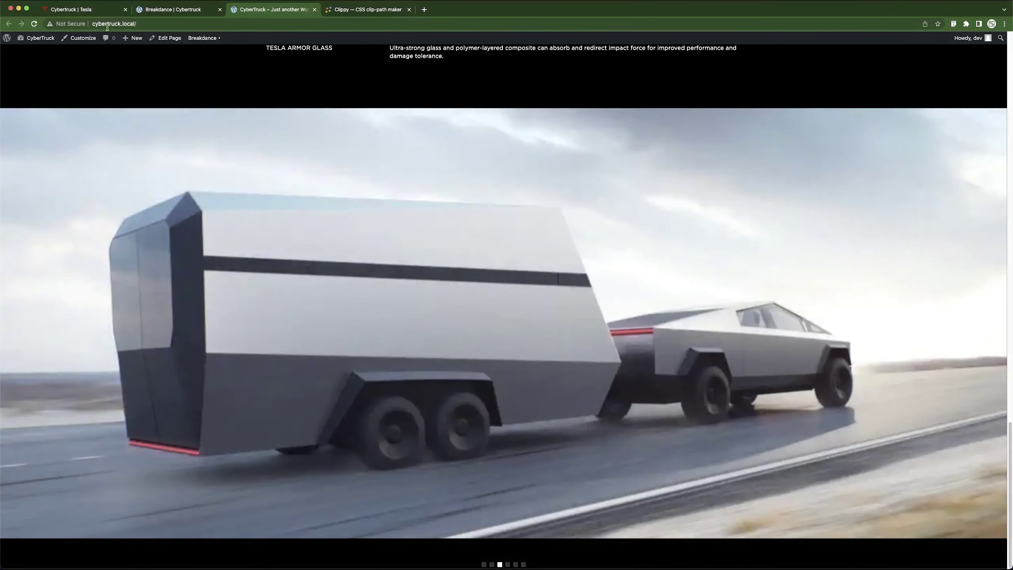
# Switch to Tesla's page, close the developer tools and step through the Versatile Utility slides to compare the transition.
pyautogui.click(98, 12)
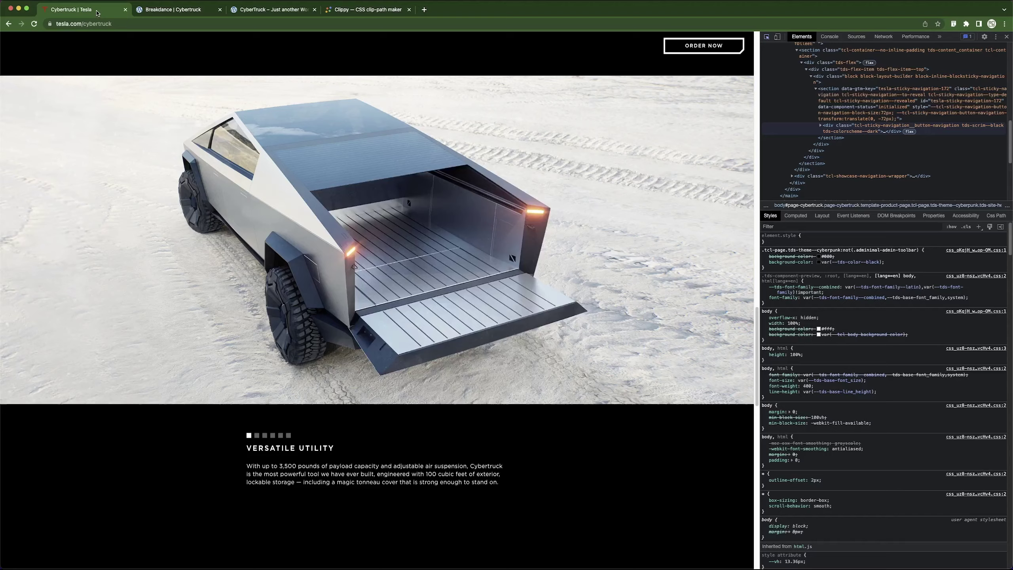
pyautogui.press('super+alt+i')
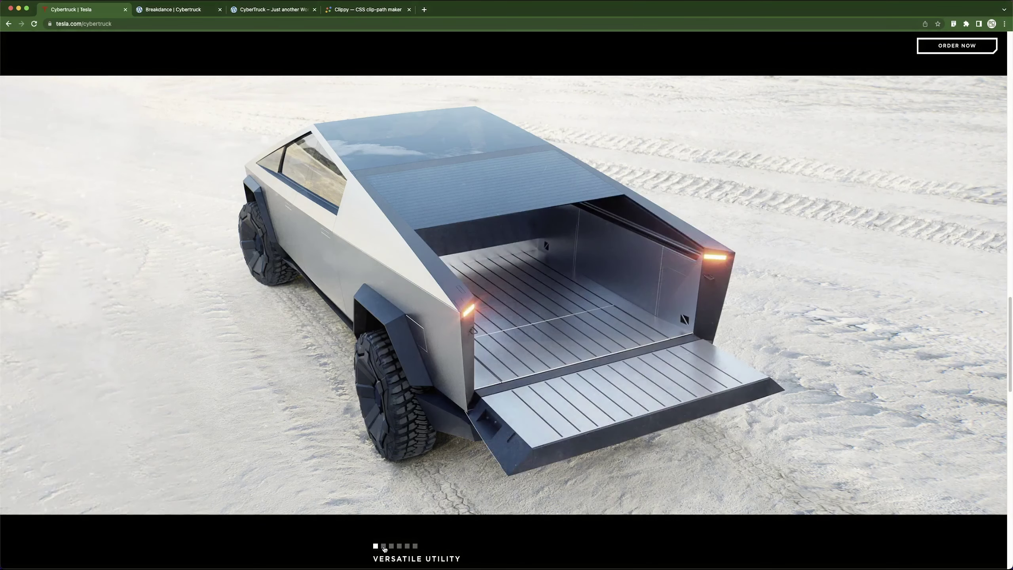
pyautogui.click(384, 548)
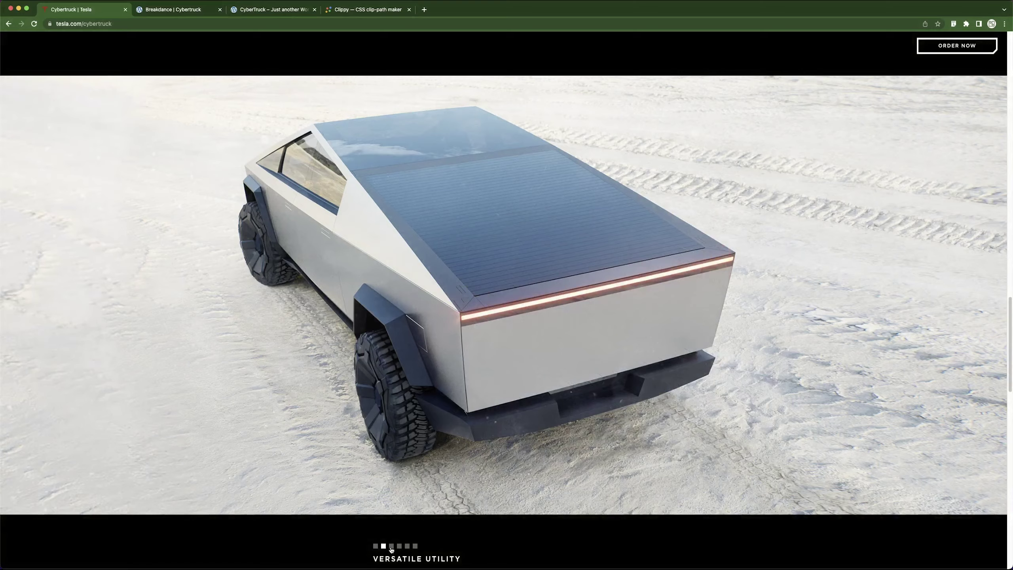
pyautogui.click(391, 547)
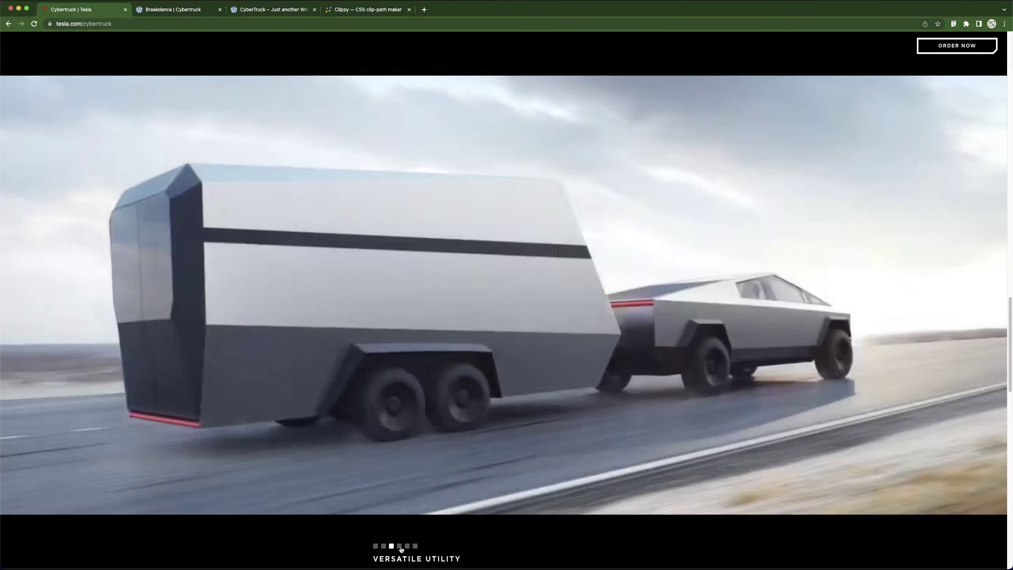
# Review the Versatile Utility slider and its caption on the Tesla page, and add a Div below the BasicSlider in the last section.
pyautogui.click(400, 546)
pyautogui.click(160, 9)
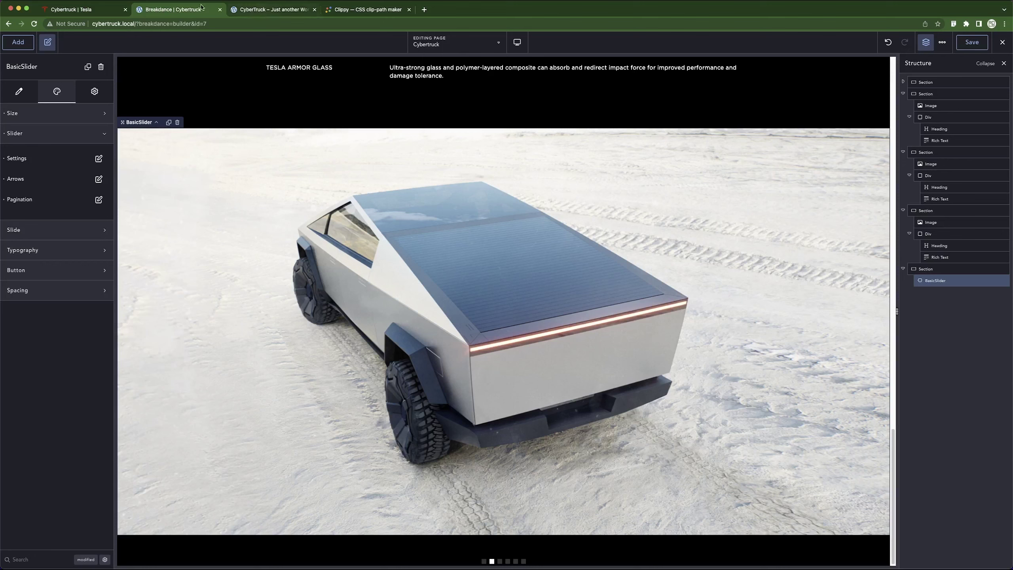
pyautogui.click(66, 11)
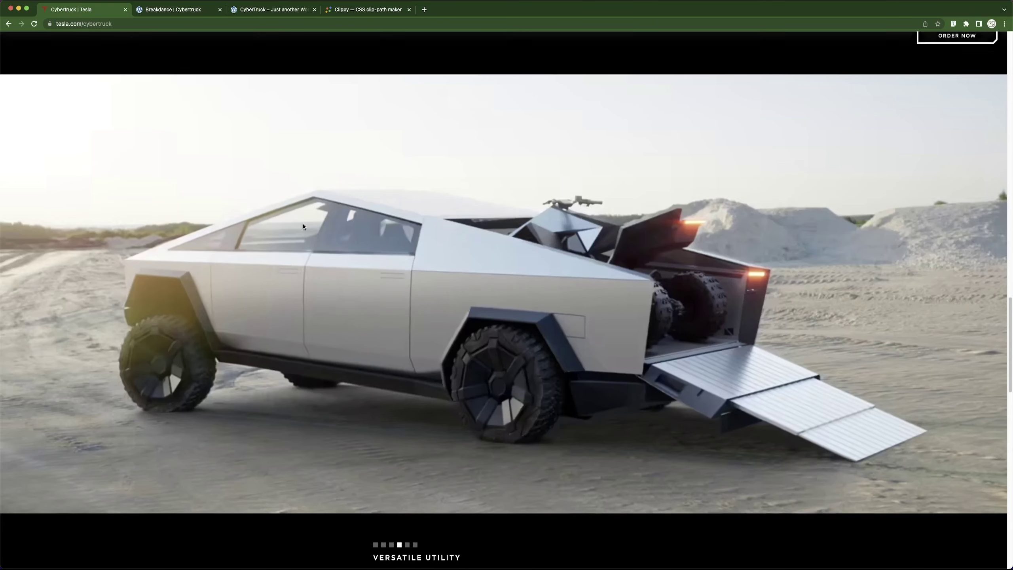
pyautogui.scroll(-12, 302, 224)
pyautogui.scroll(2, 399, 165)
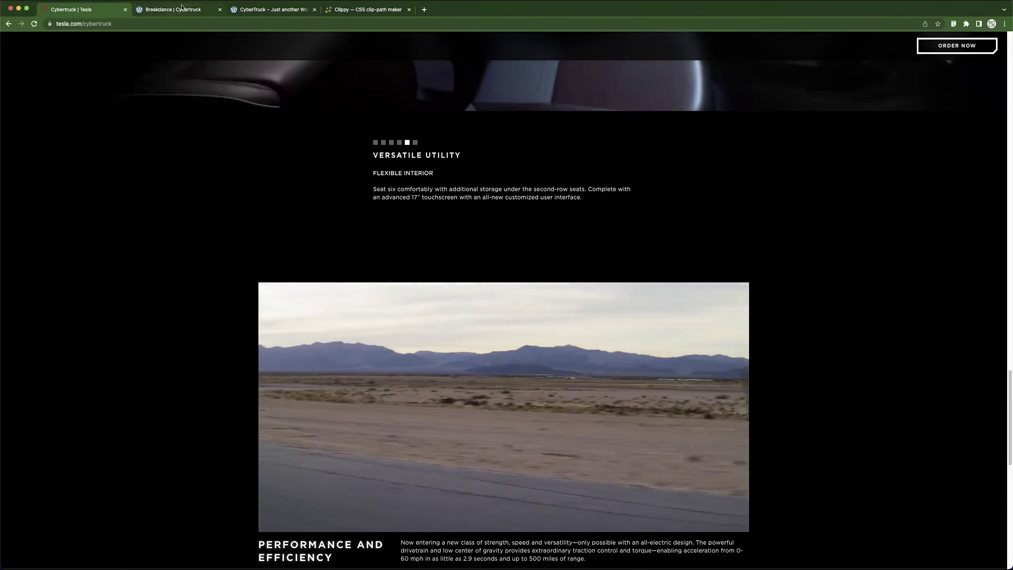
pyautogui.hotkey('ctrl', 'Tab')
pyautogui.click(18, 43)
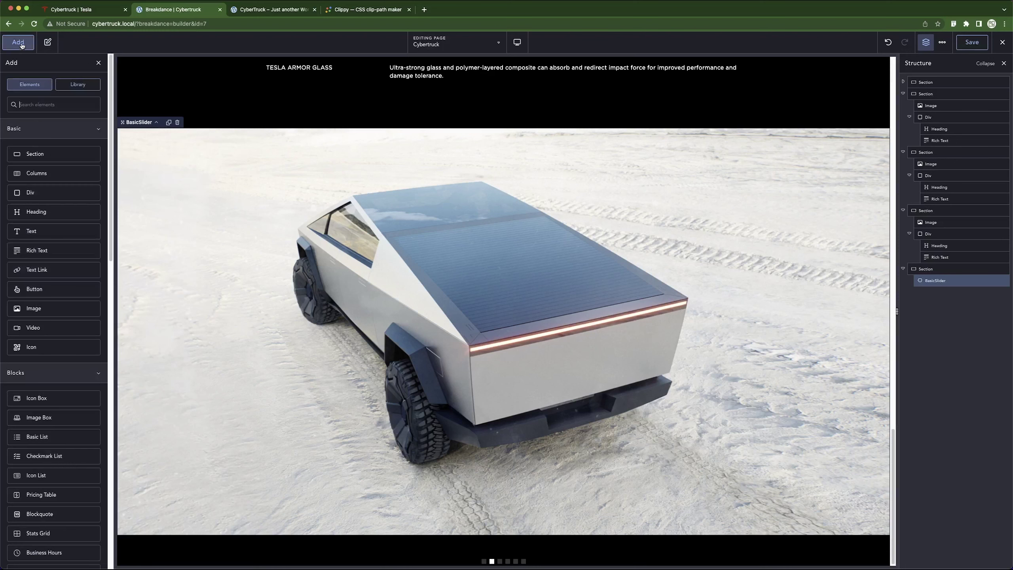
pyautogui.click(933, 269)
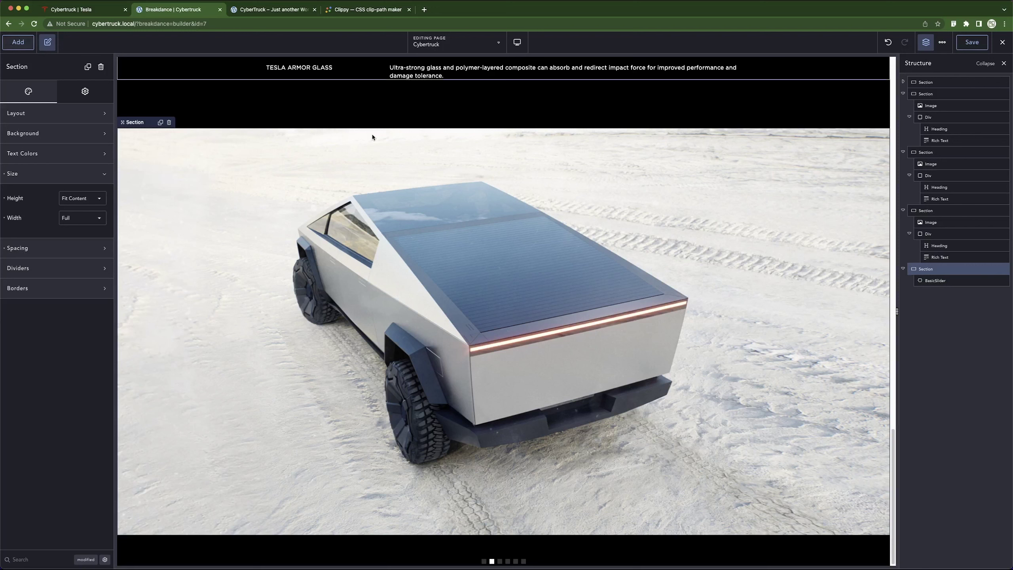
pyautogui.click(953, 279)
pyautogui.click(18, 42)
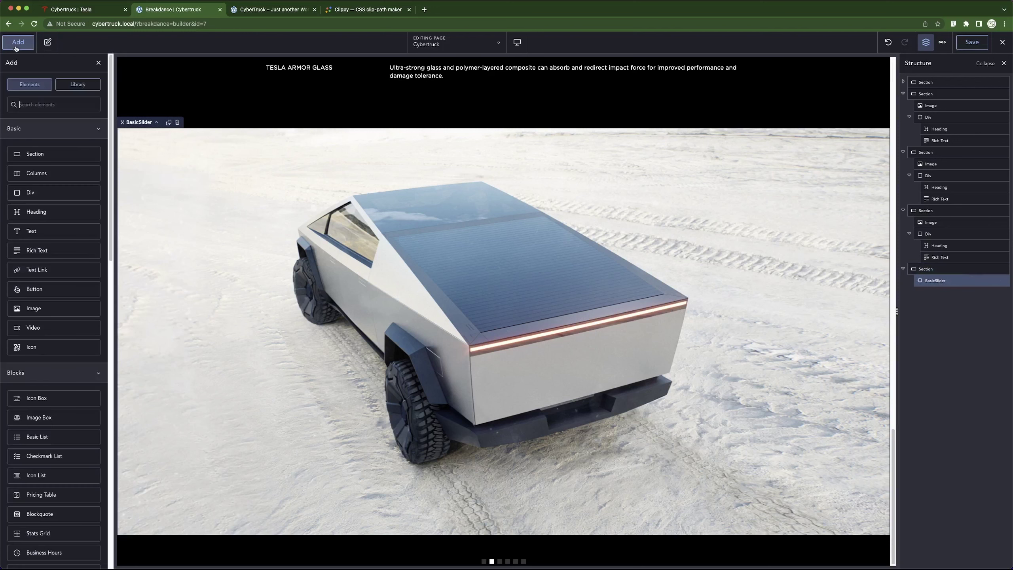
pyautogui.click(47, 198)
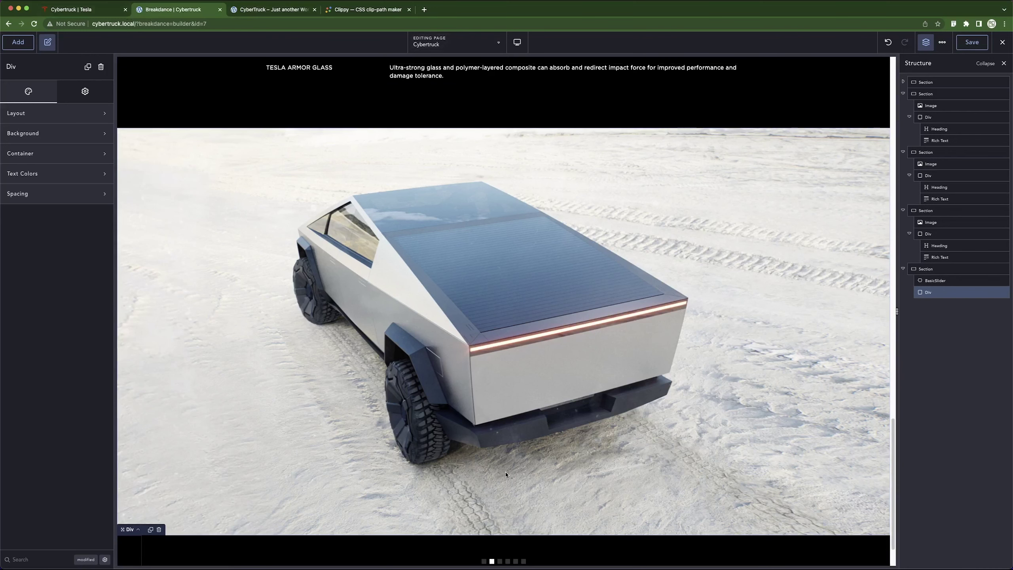
# Center-align the contents of the last section horizontally in its layout settings.
pyautogui.scroll(-2, 505, 475)
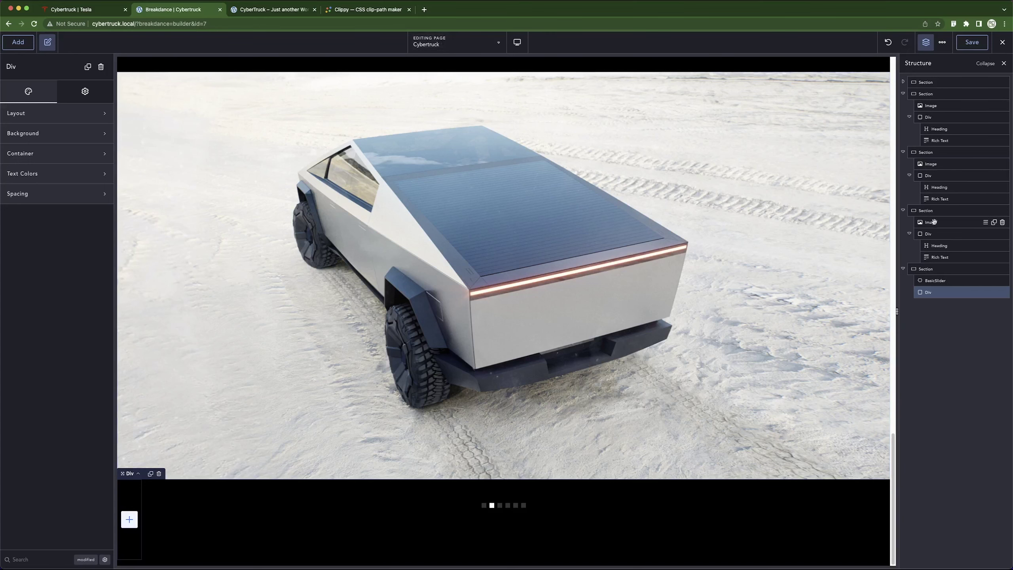
pyautogui.click(938, 269)
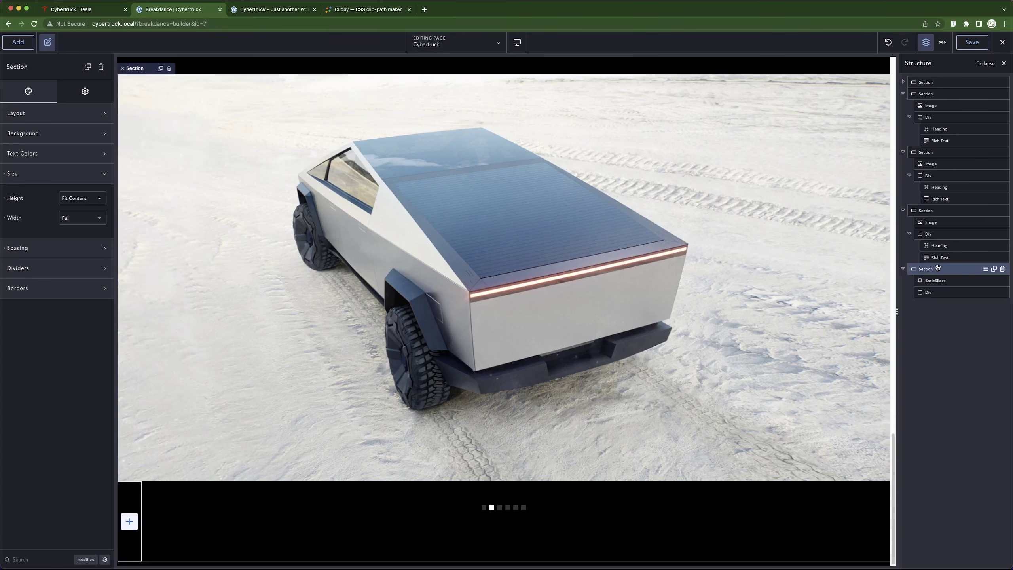
pyautogui.click(81, 114)
pyautogui.click(88, 138)
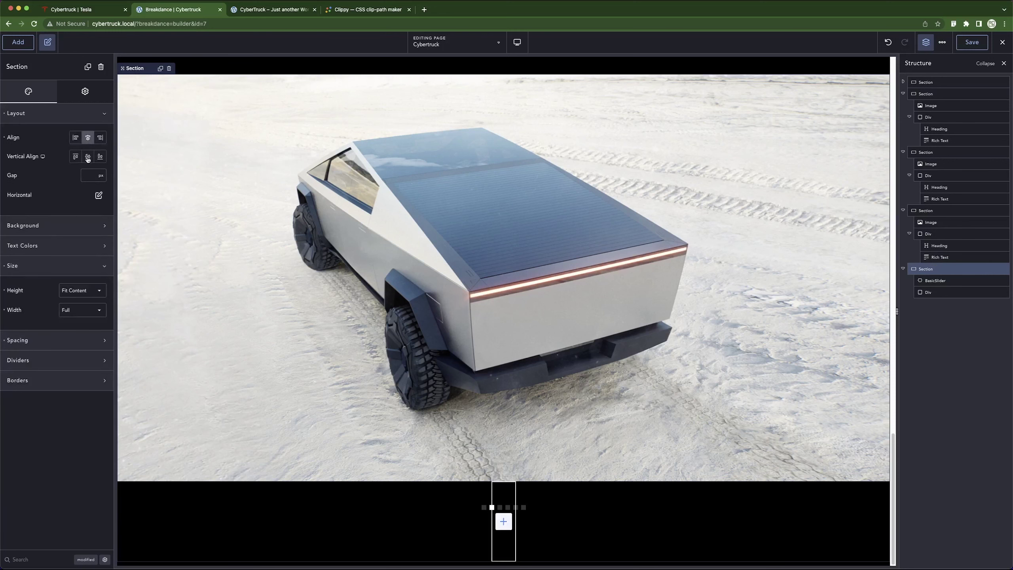
# Set the top margin of the Div below the slider to 110 px, trying 120 and 100 px first.
pyautogui.click(949, 292)
pyautogui.click(60, 193)
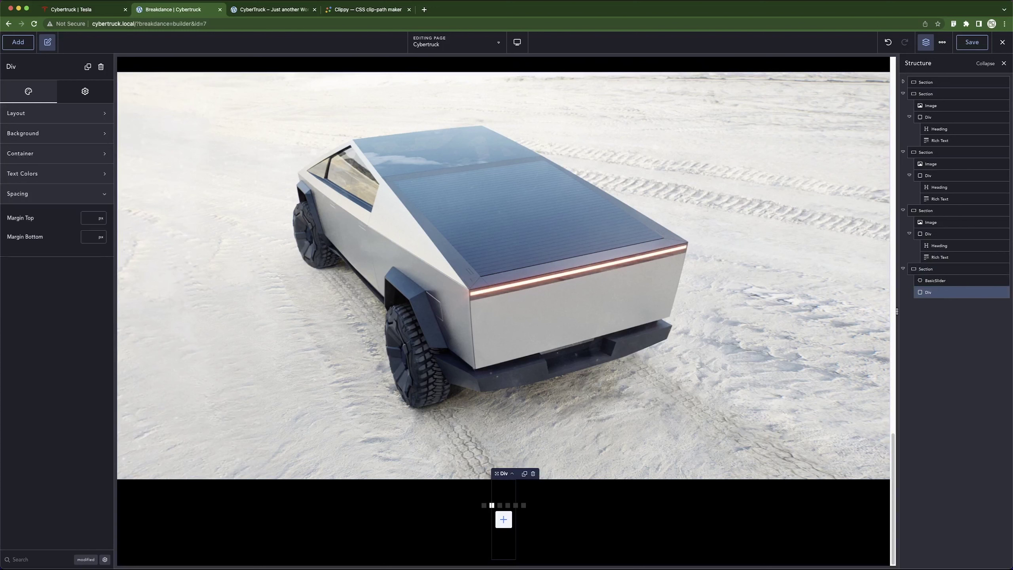
pyautogui.click(101, 218)
pyautogui.write('120')
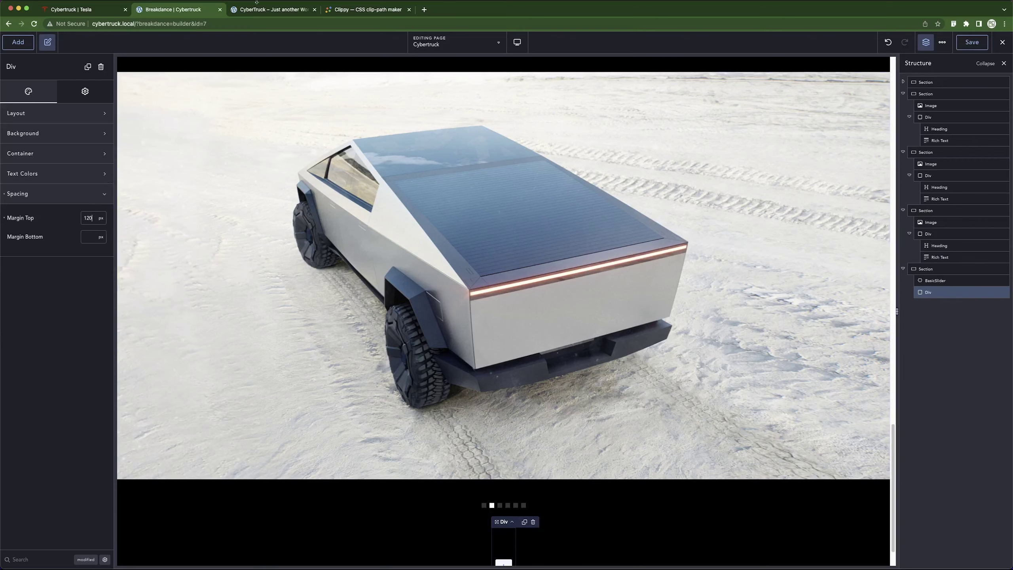
pyautogui.click(253, 8)
pyautogui.click(79, 6)
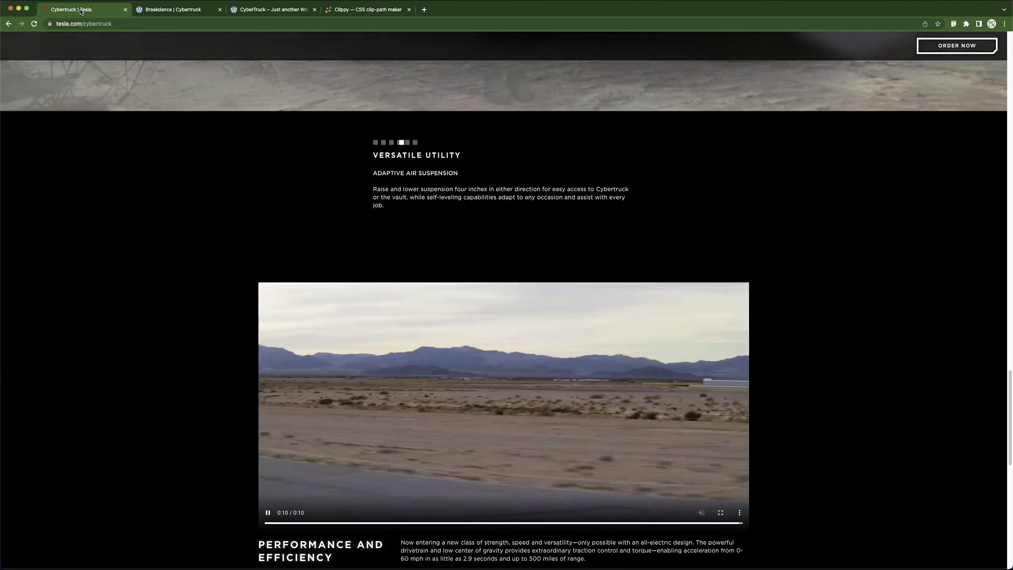
pyautogui.click(160, 11)
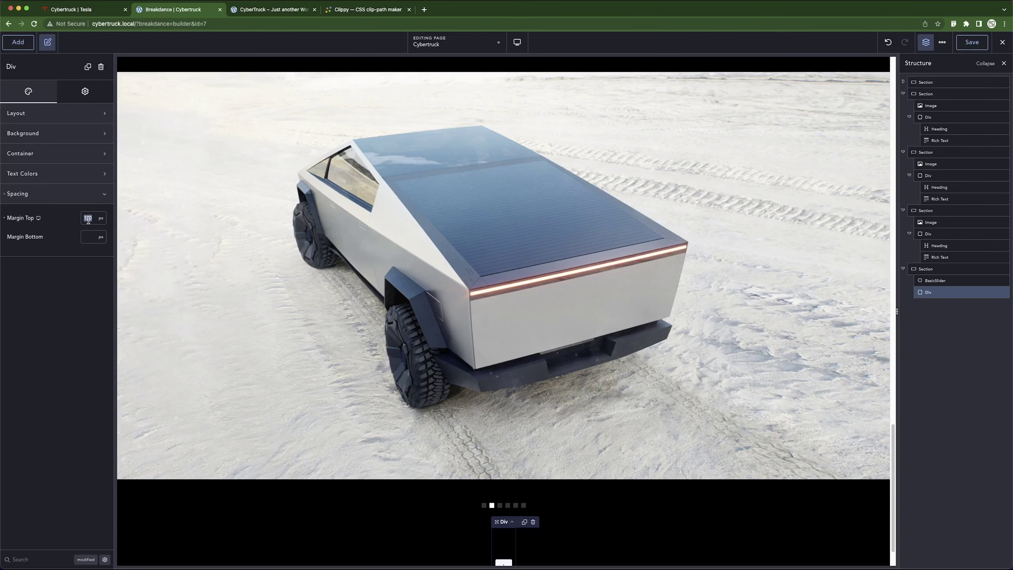
pyautogui.write('100')
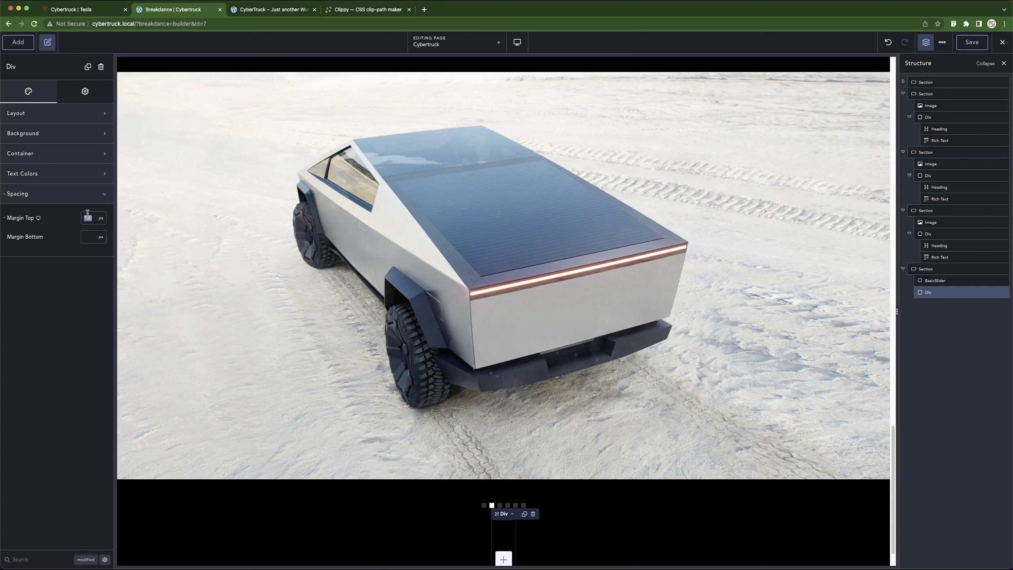
pyautogui.write('110')
pyautogui.scroll(-2, 486, 298)
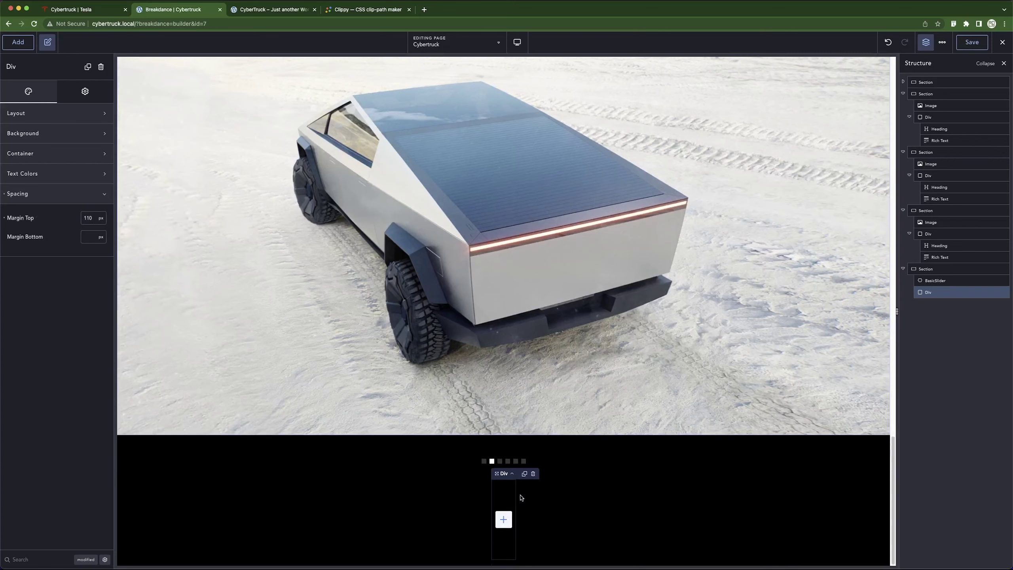
# Copy the "VERSATILE UTILITY" title under the image slider on the Tesla Cybertruck page.
pyautogui.click(503, 519)
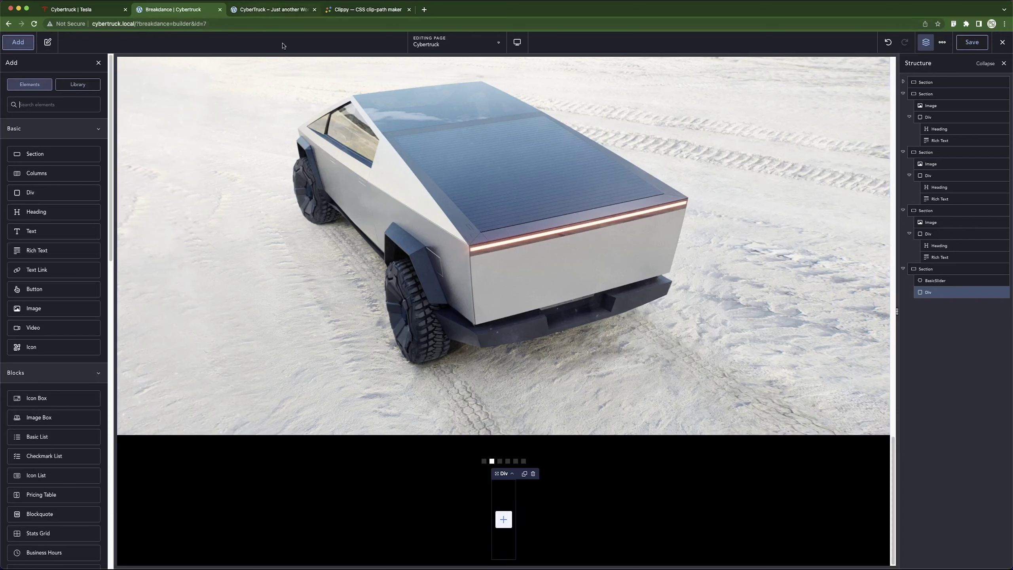
pyautogui.click(272, 8)
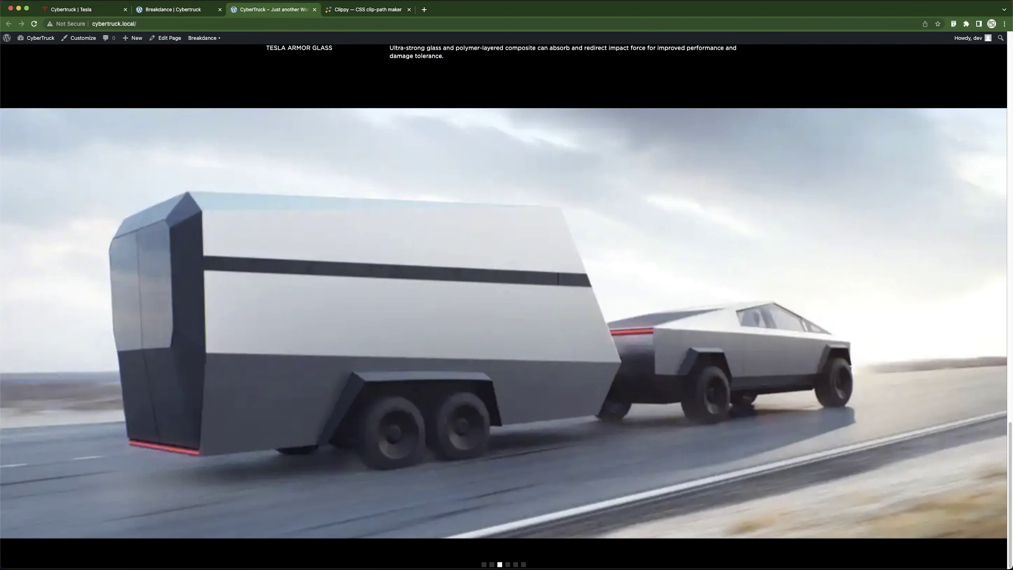
pyautogui.click(79, 9)
pyautogui.scroll(-6, 203, 276)
pyautogui.scroll(7, 391, 220)
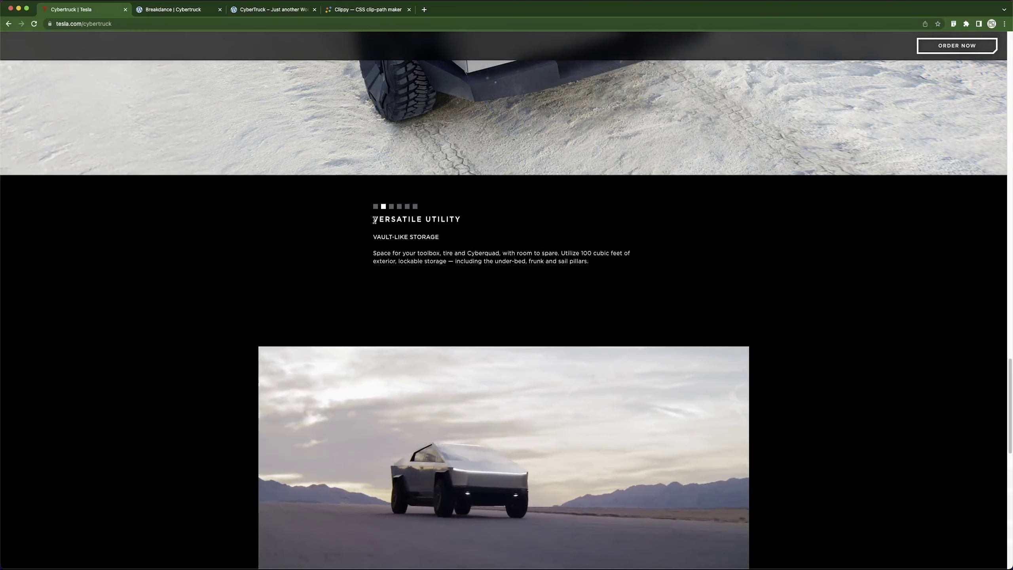
pyautogui.moveTo(374, 219); pyautogui.dragTo(470, 221)
pyautogui.press('super+c')
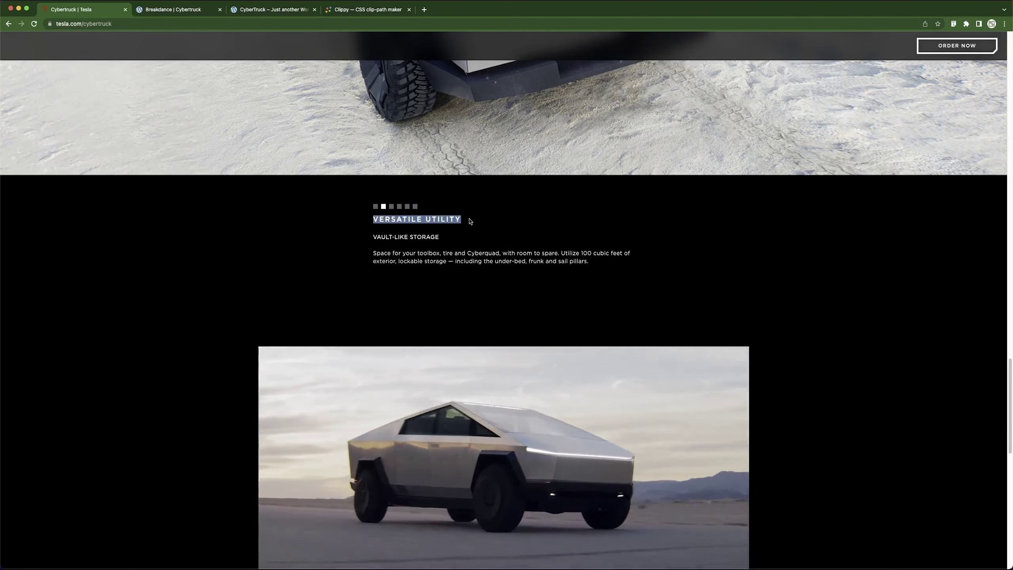
# Add an h2 Heading inside the Div in the Breakdance builder, with the copied text "VERSATILE UTILITY".
pyautogui.hotkey('ctrl', 'Tab')
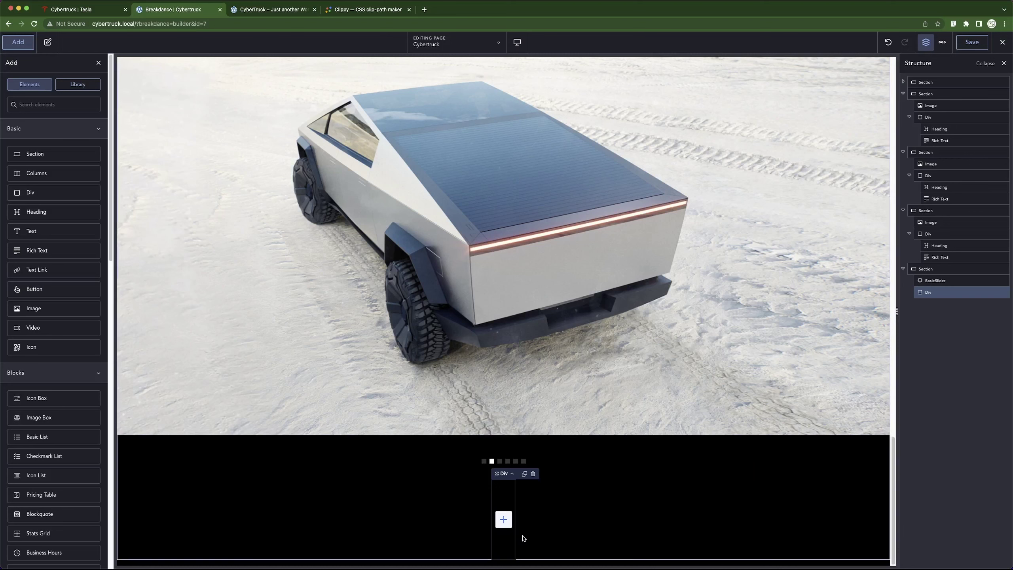
pyautogui.click(504, 519)
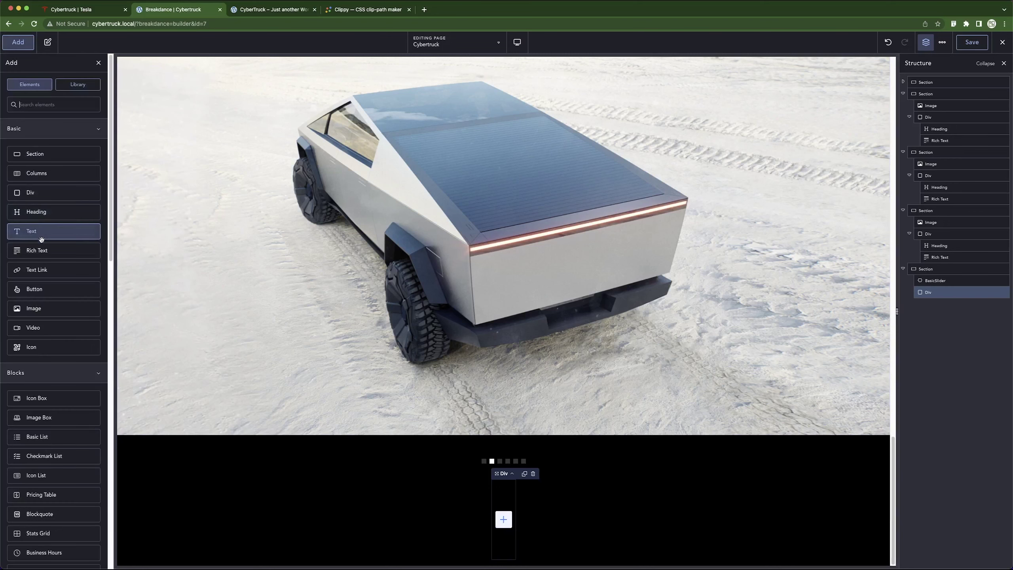
pyautogui.click(44, 213)
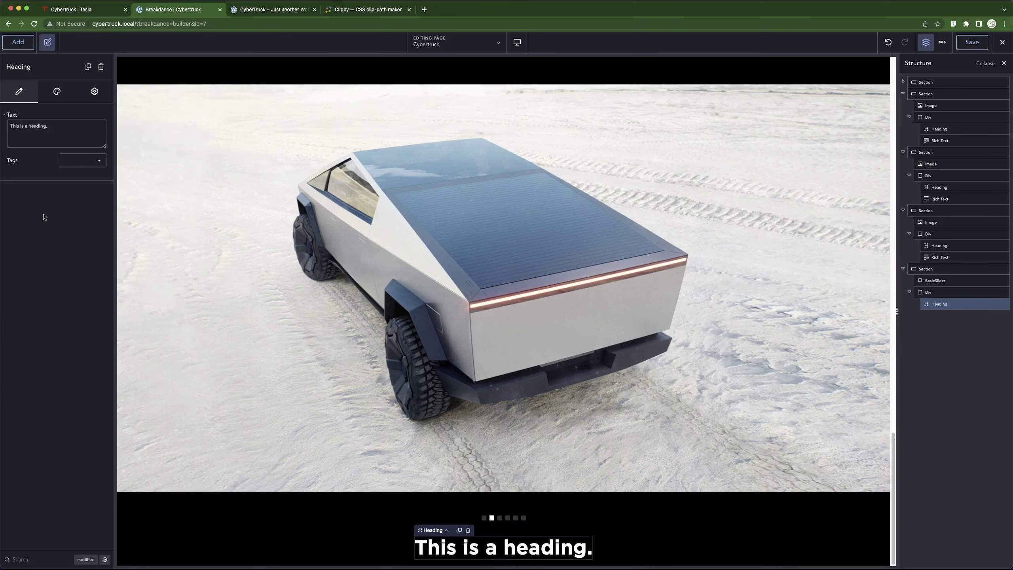
pyautogui.click(82, 160)
pyautogui.click(75, 182)
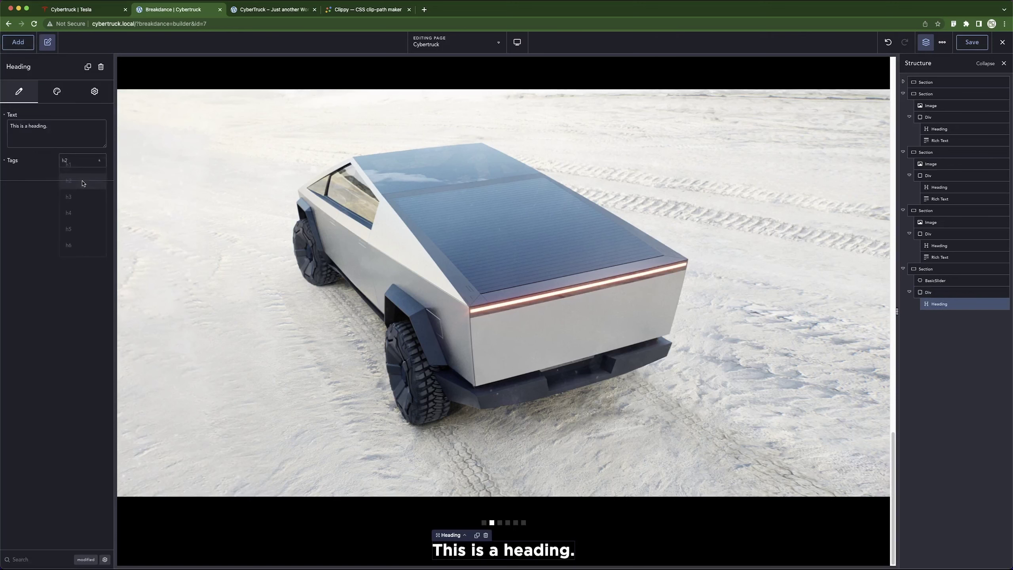
pyautogui.press('super+a')
pyautogui.press('super+v')
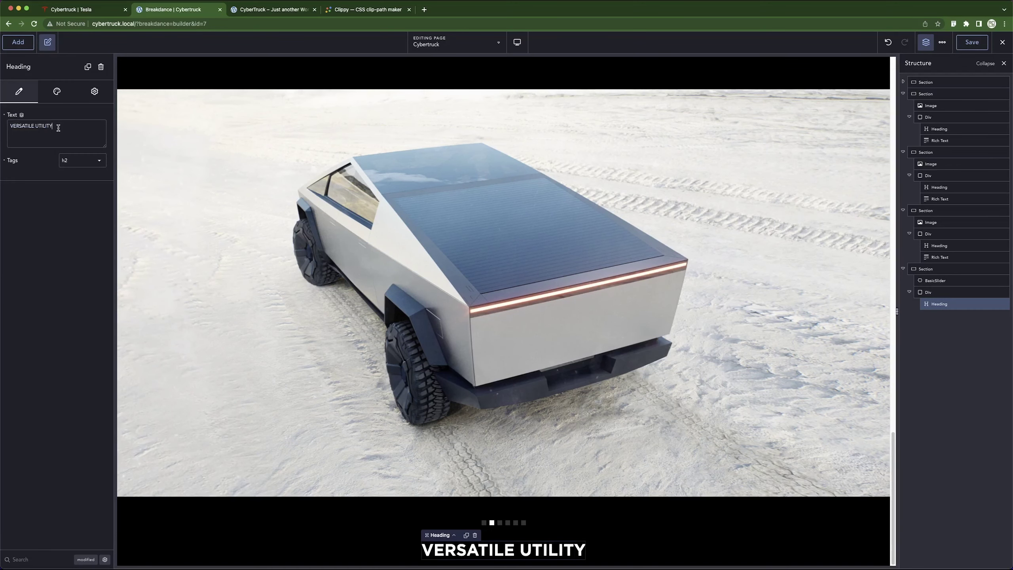
# Compare the heading with the Tesla page, apply the 24px typography preset, and switch its typography to custom values.
pyautogui.click(55, 92)
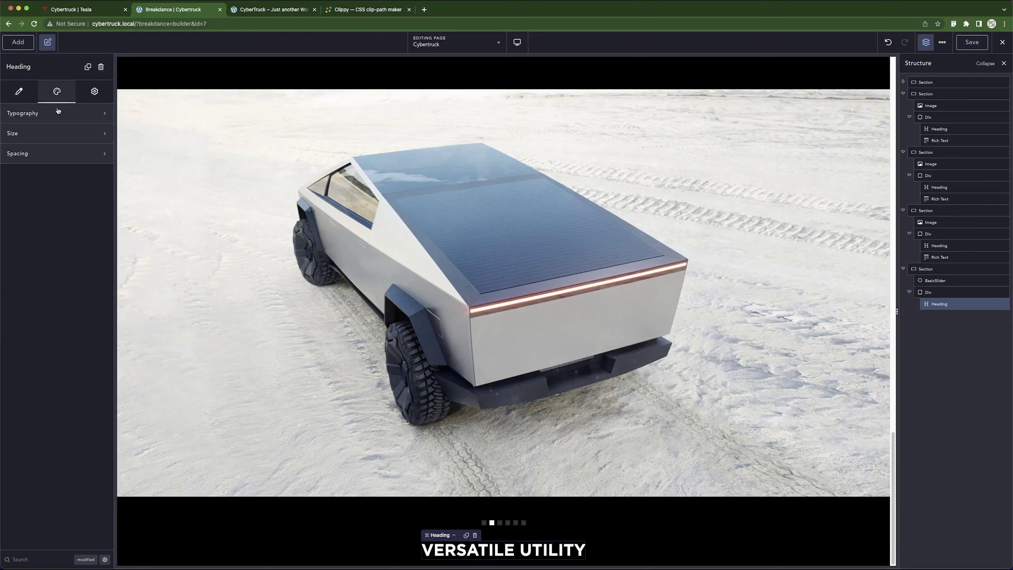
pyautogui.click(95, 14)
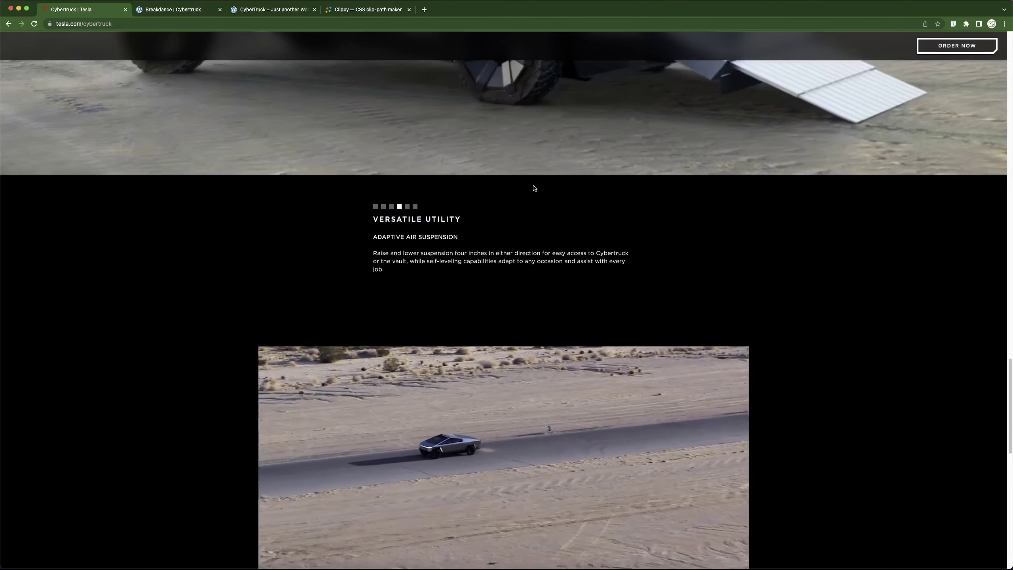
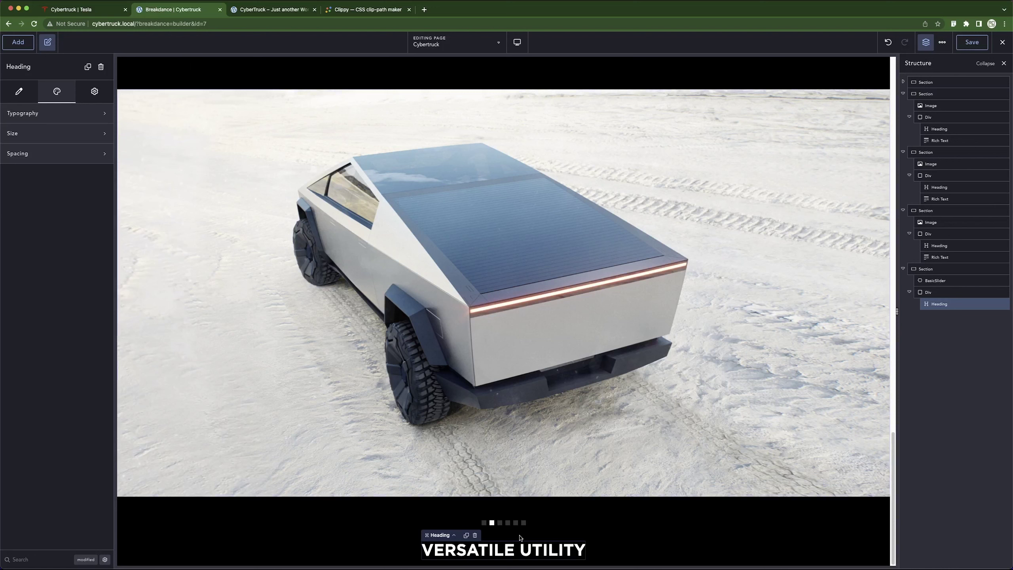
pyautogui.click(62, 120)
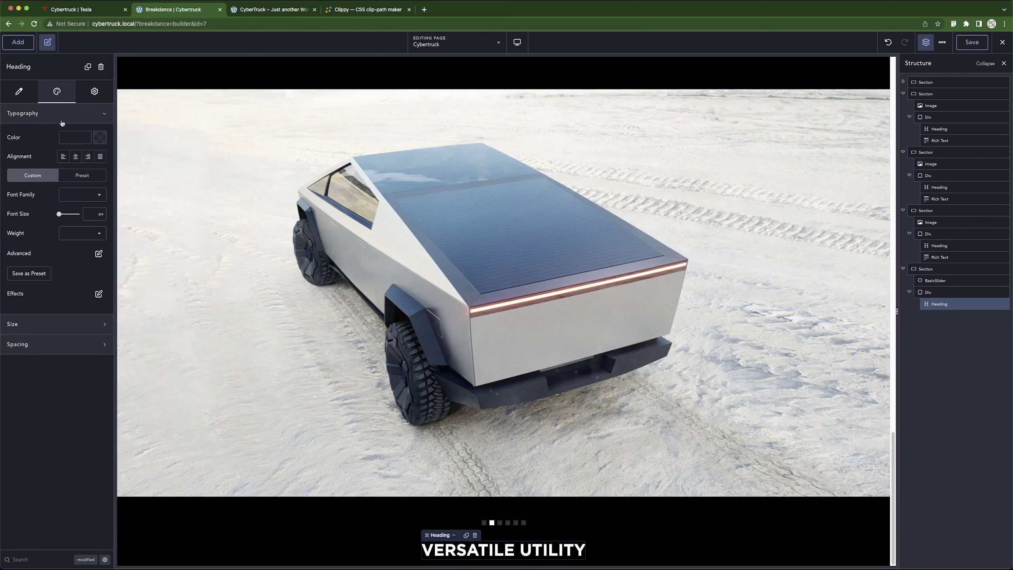
pyautogui.click(88, 179)
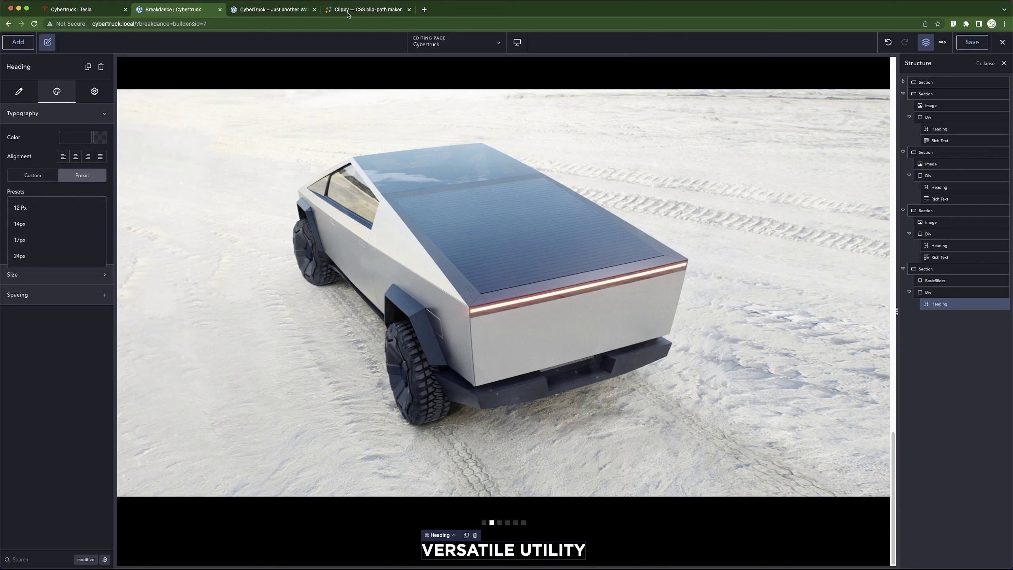
pyautogui.click(38, 257)
pyautogui.click(33, 176)
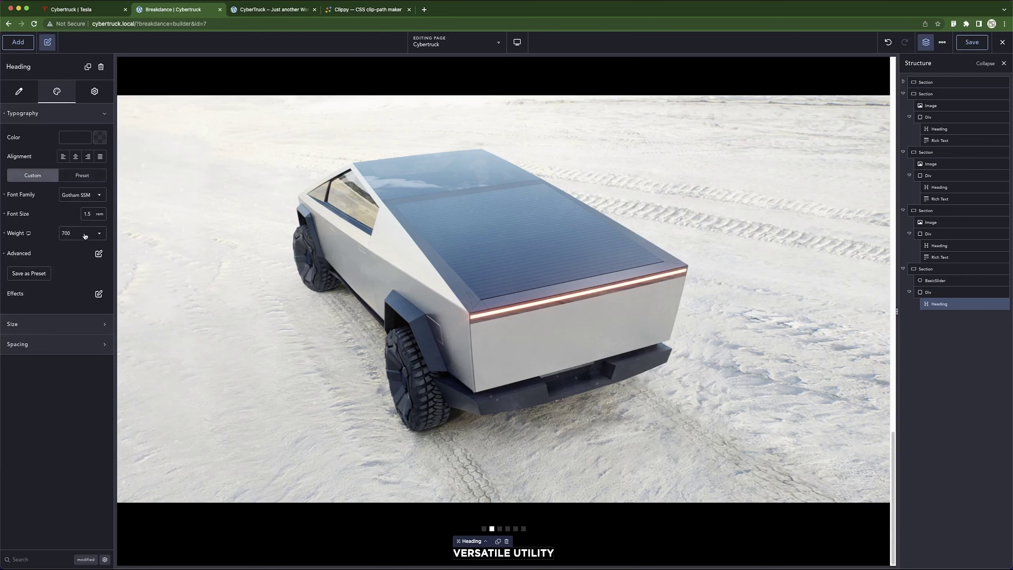
# Set the VERSATILE UTILITY heading's font weight to 500 and its font size to 1.2 rem.
pyautogui.click(85, 235)
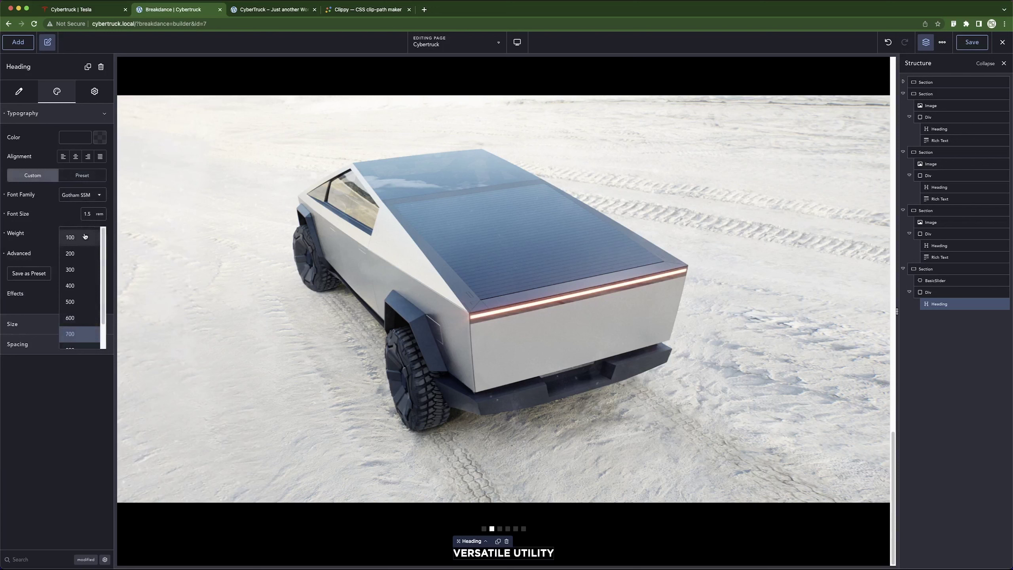
pyautogui.click(79, 302)
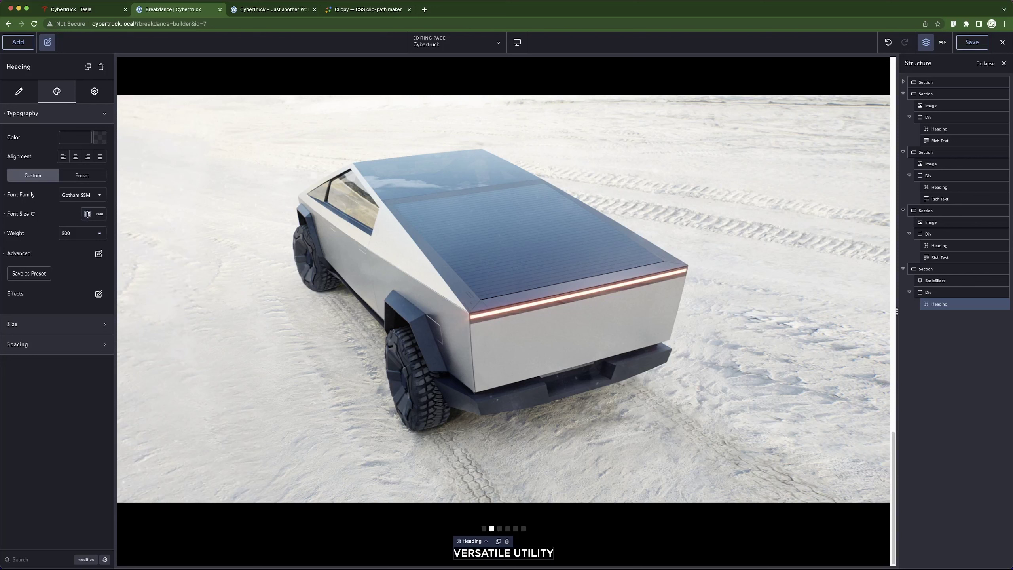
pyautogui.press('BackSpace')
pyautogui.press('BackSpace')
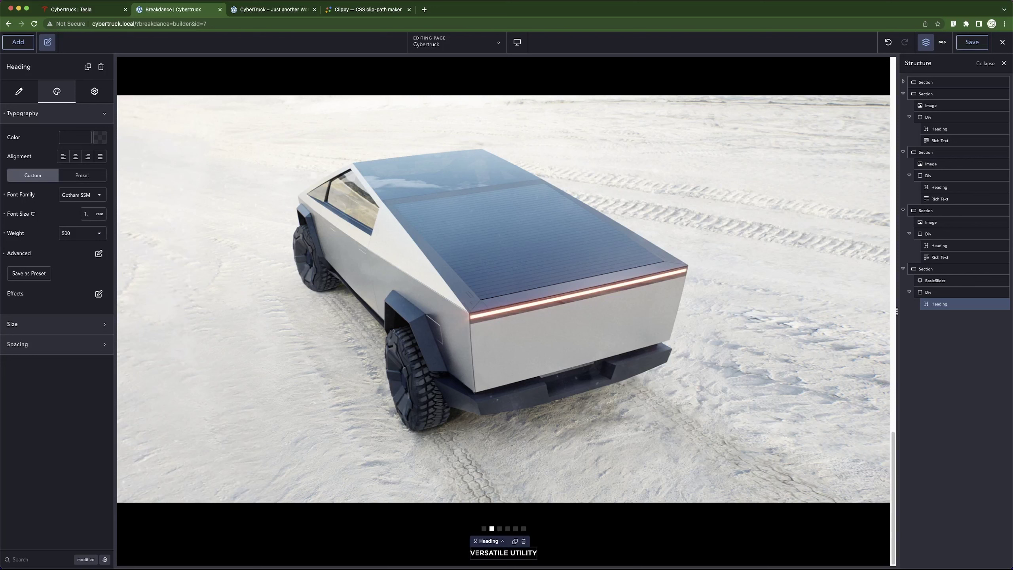
pyautogui.write('2')
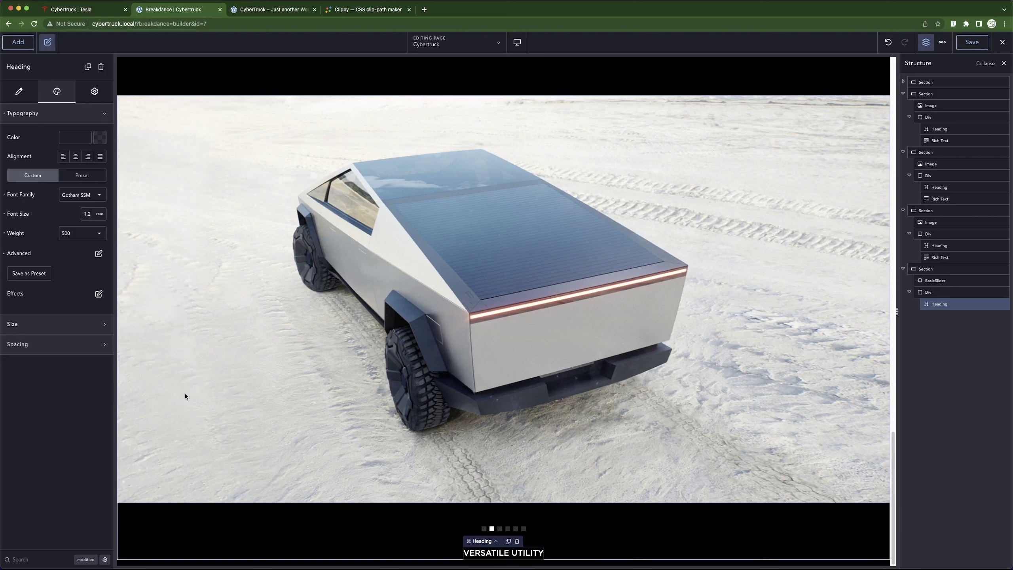
# Check the caption title on the Tesla page and set the VERSATILE UTILITY heading's line height to 1.25 rem.
pyautogui.click(98, 253)
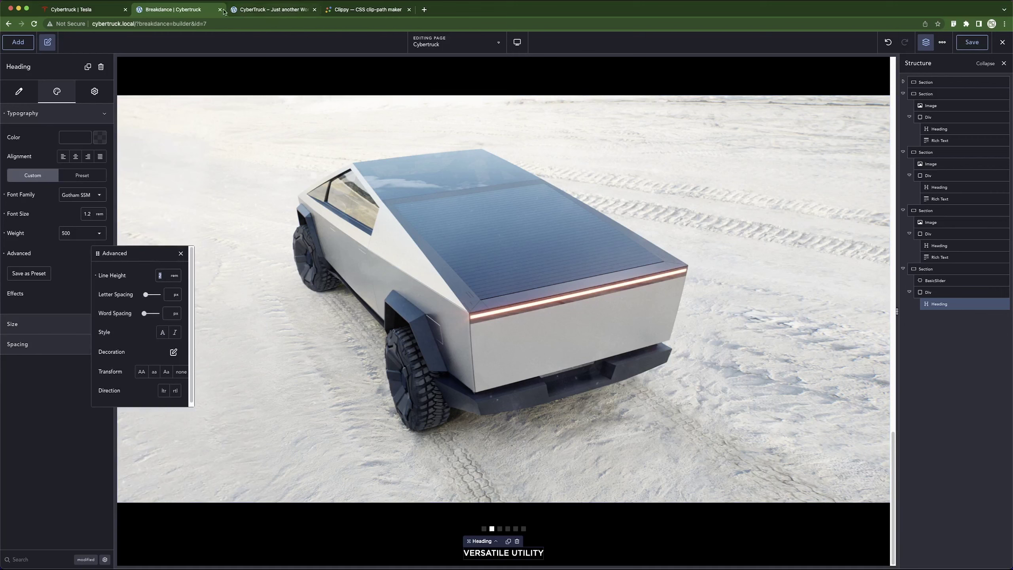
pyautogui.click(88, 11)
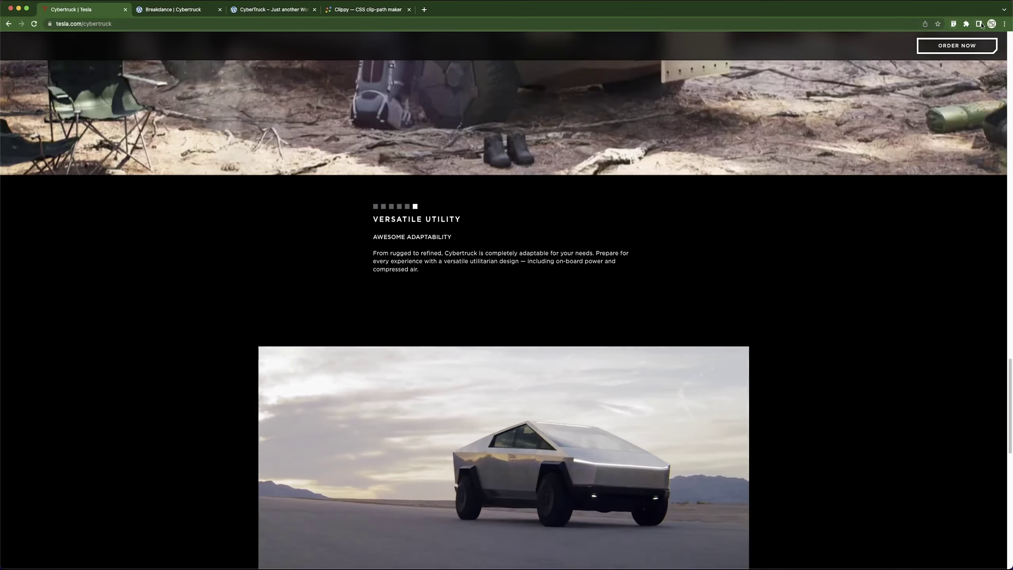
pyautogui.click(953, 24)
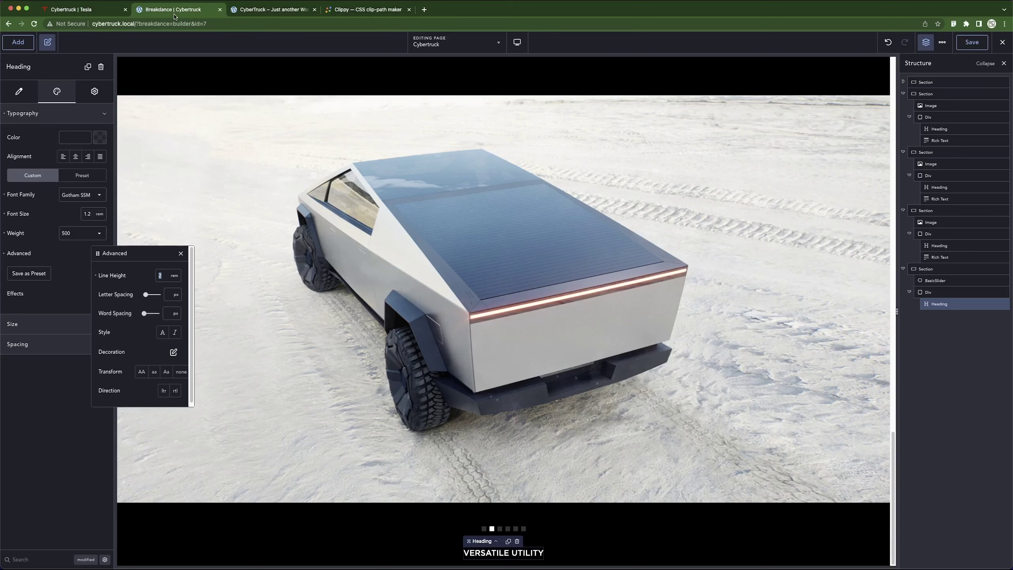
pyautogui.click(173, 9)
pyautogui.write('1.25')
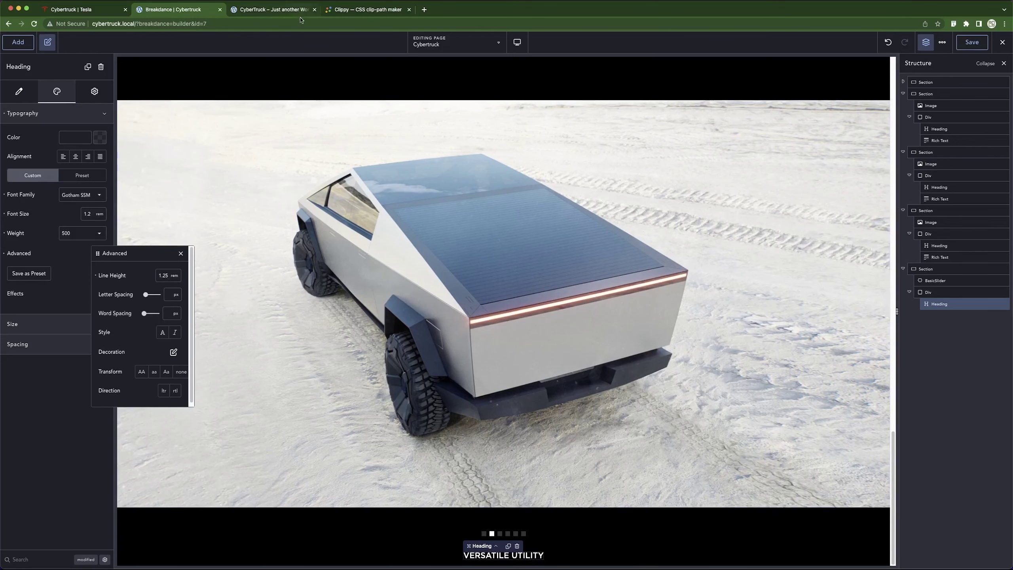
# Compare the live page with Tesla's, and add a Basic Slider below the VERSATILE UTILITY heading inside the Div.
pyautogui.click(242, 16)
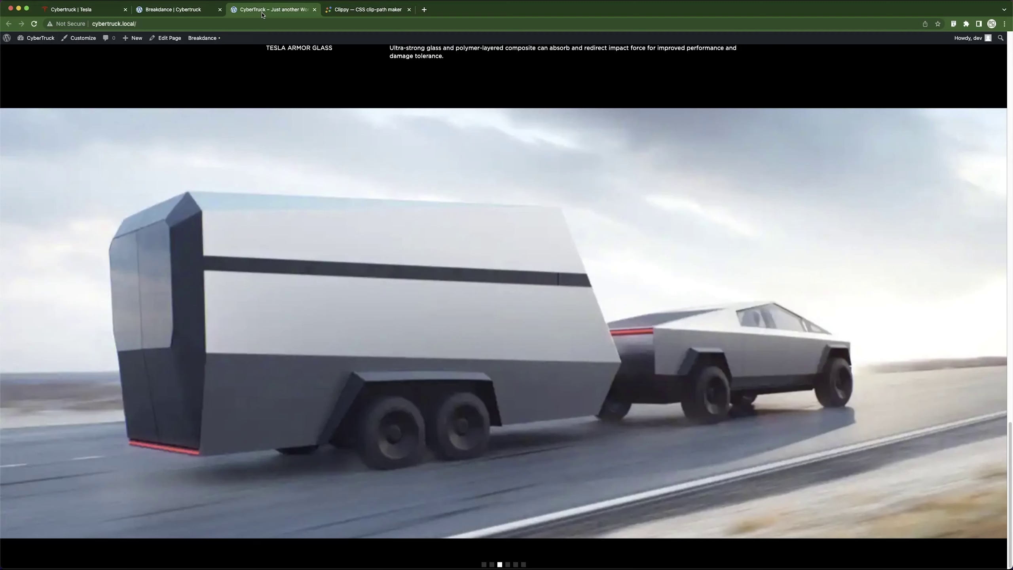
pyautogui.click(103, 12)
pyautogui.click(175, 12)
pyautogui.click(17, 43)
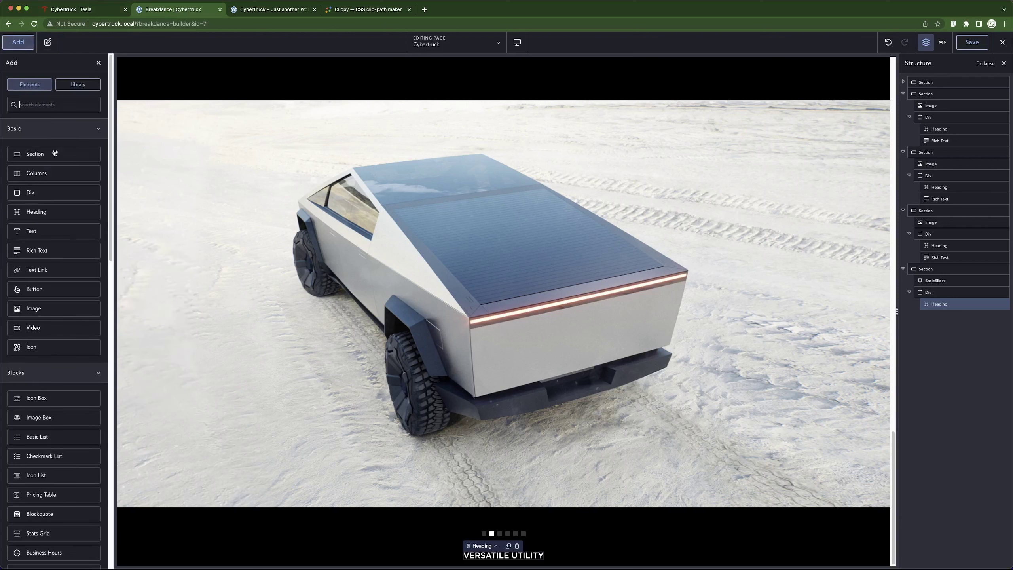
pyautogui.write('slide')
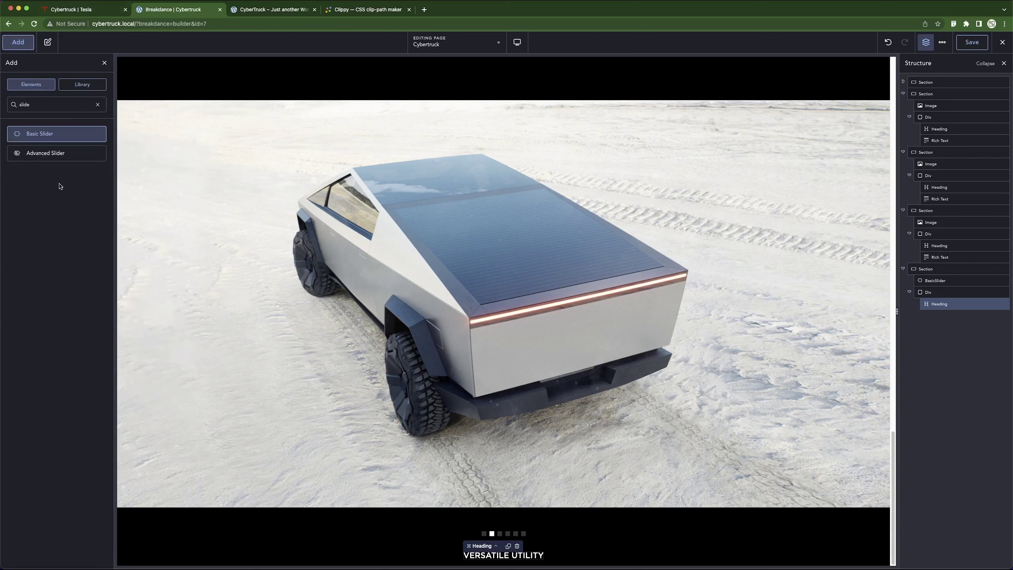
pyautogui.click(74, 137)
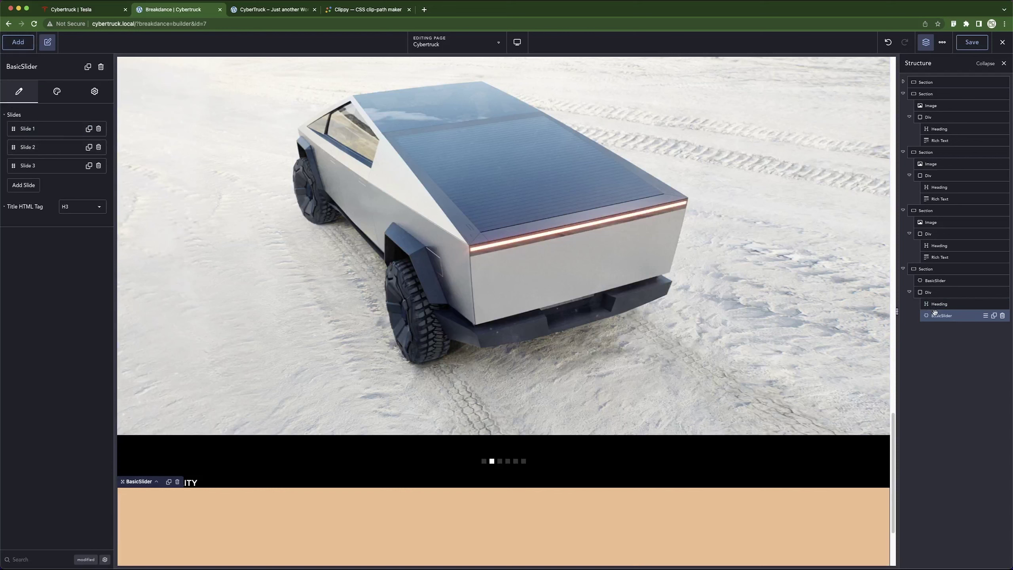
# Inspect the caption paragraph's dimensions on the Tesla page and set the caption Div's width to 660 px.
pyautogui.click(940, 292)
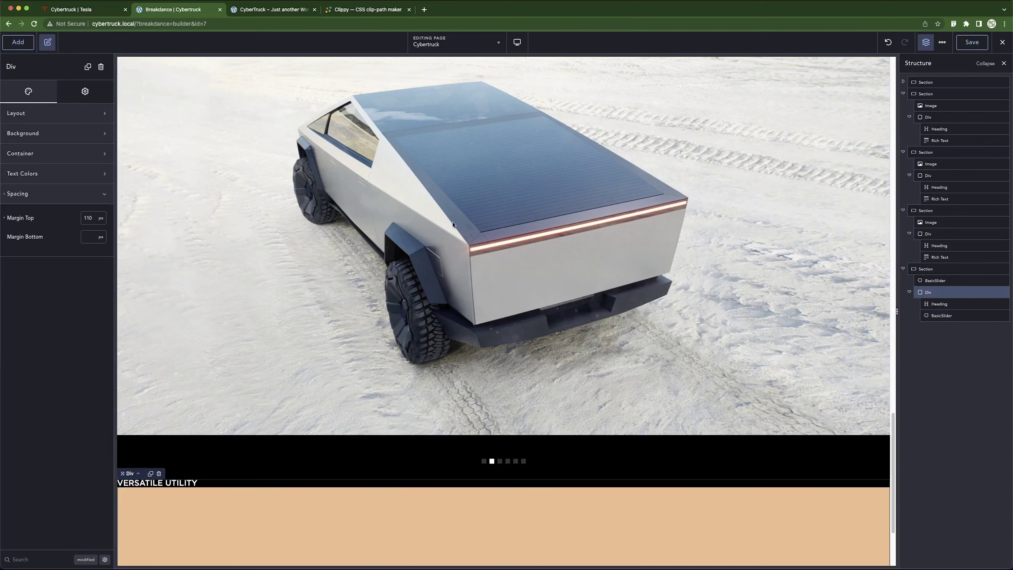
pyautogui.click(95, 5)
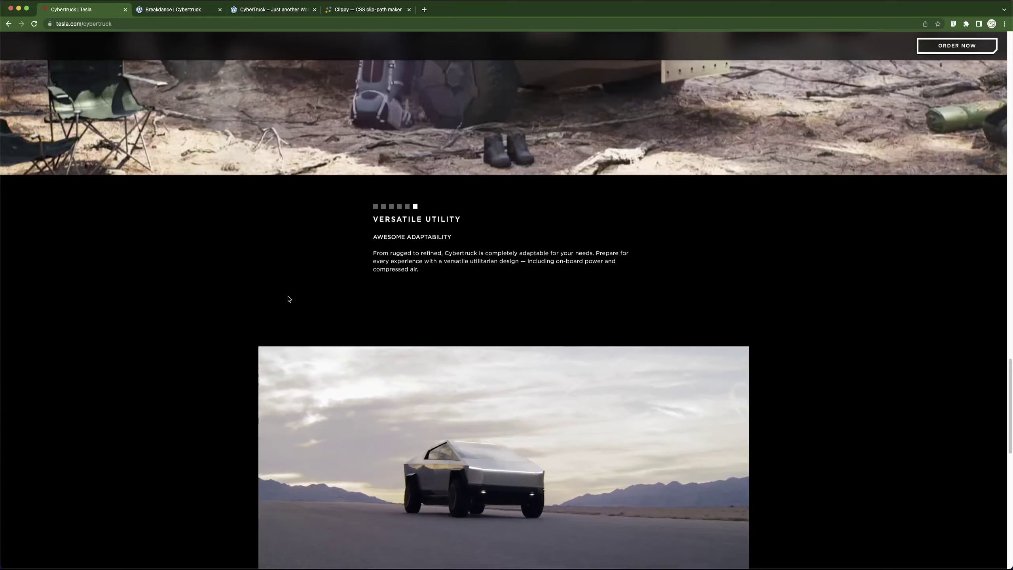
pyautogui.press('super+alt+i')
pyautogui.press('super+shift+c')
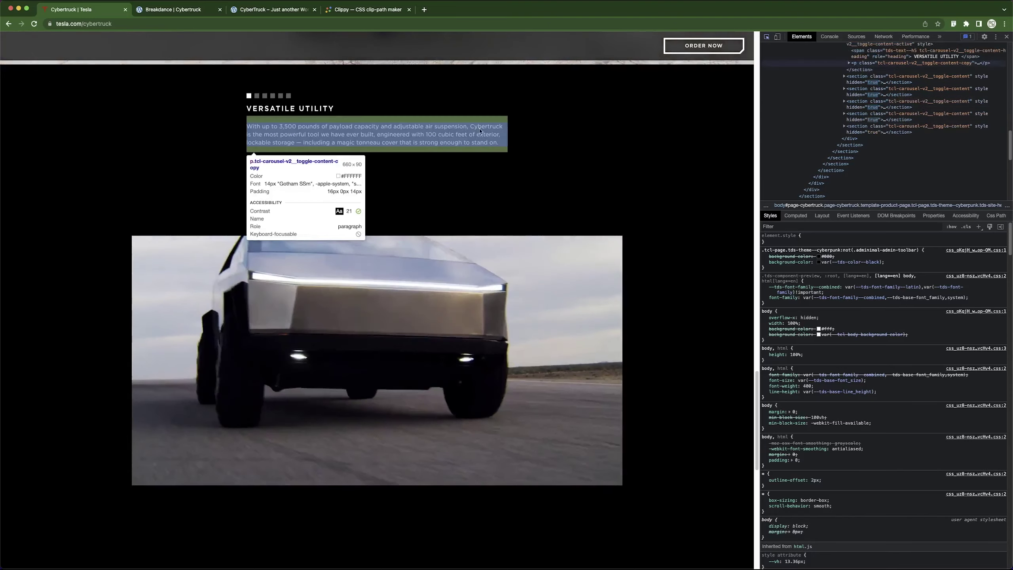
pyautogui.click(191, 12)
pyautogui.moveTo(943, 292)
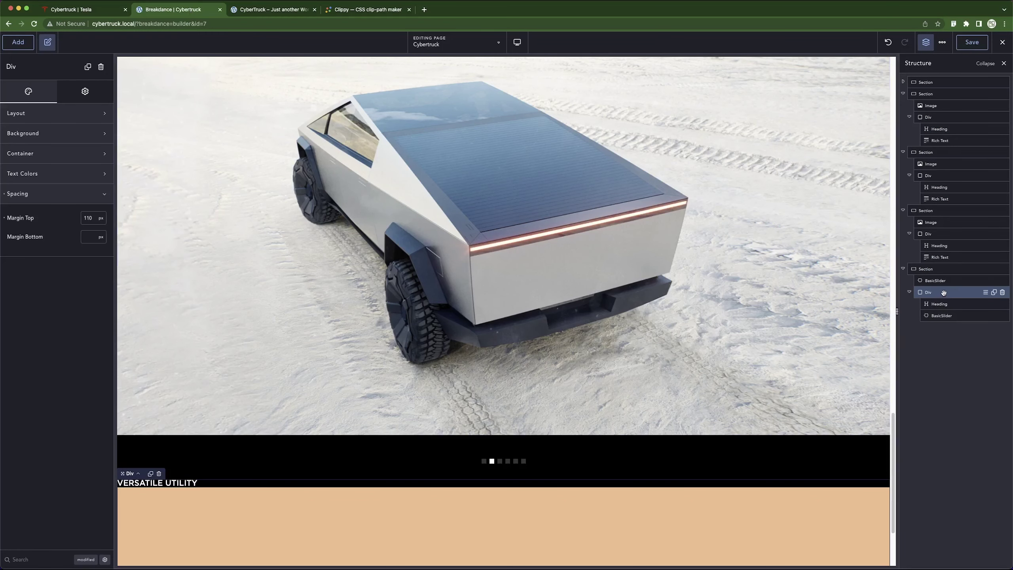
pyautogui.click(45, 153)
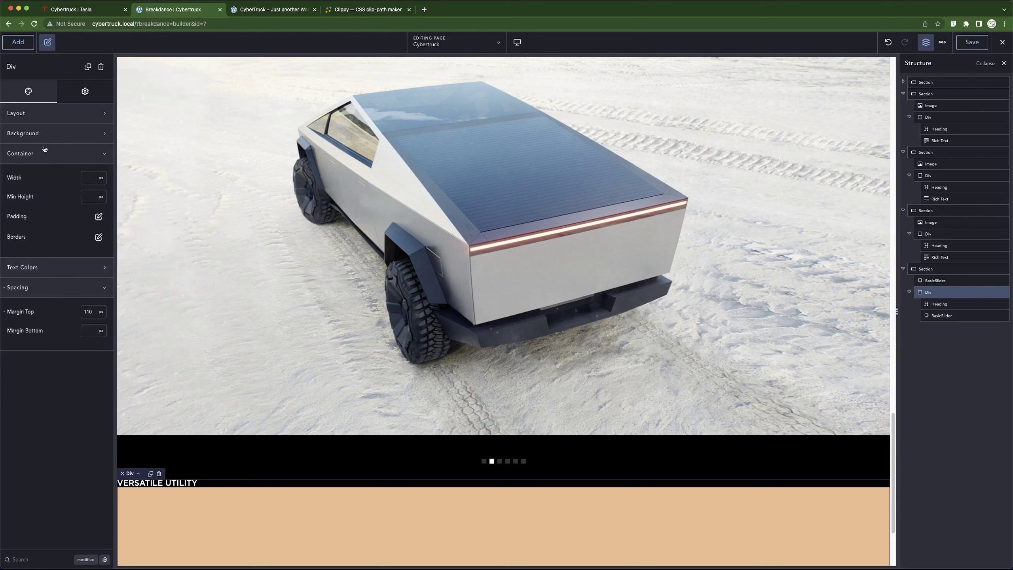
pyautogui.click(90, 177)
pyautogui.write('660')
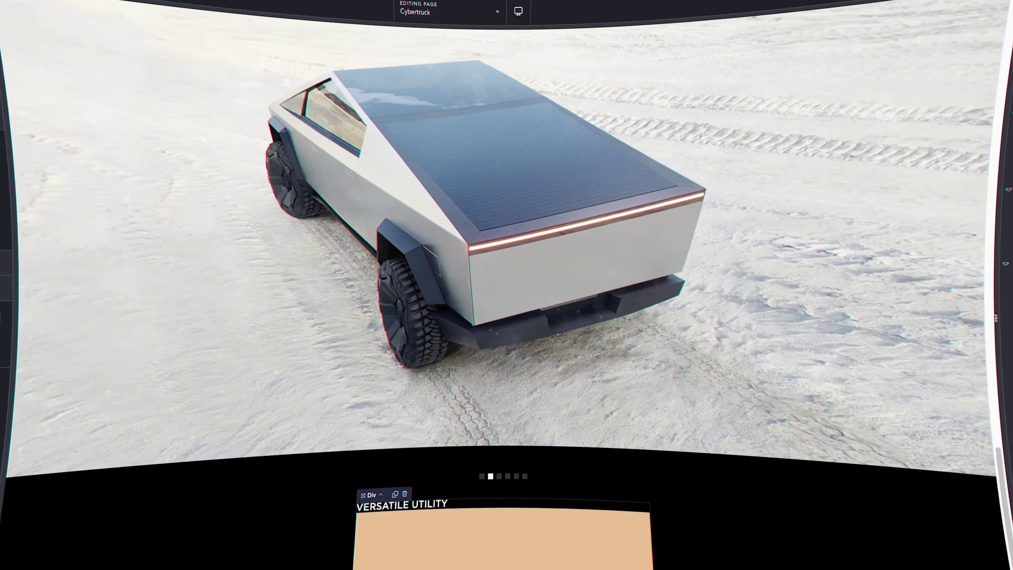
# Delete the three default slides from the caption slider and add one empty slide.
pyautogui.click(955, 316)
pyautogui.click(98, 129)
pyautogui.click(97, 129)
pyautogui.click(98, 129)
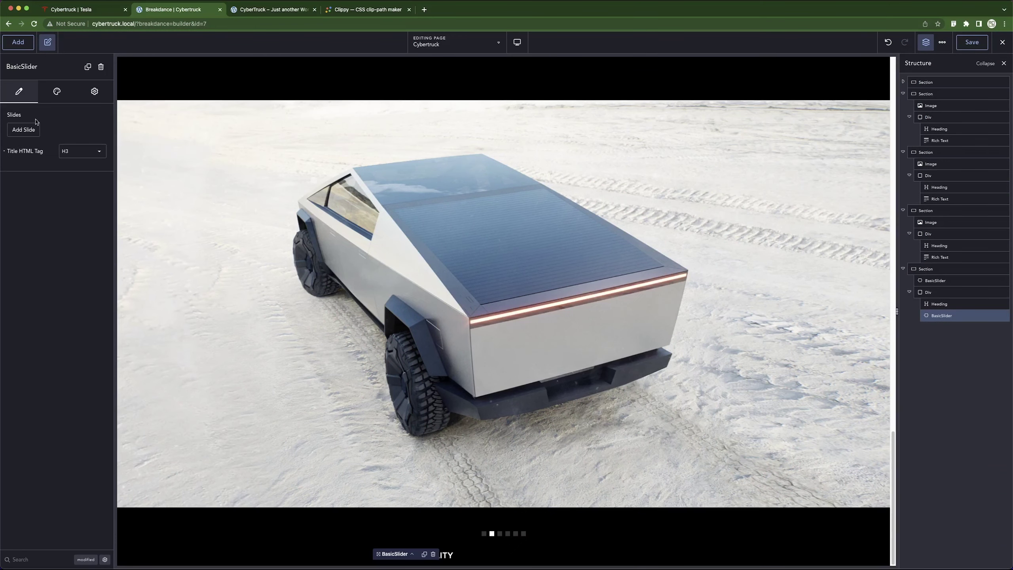
pyautogui.click(23, 129)
pyautogui.click(48, 181)
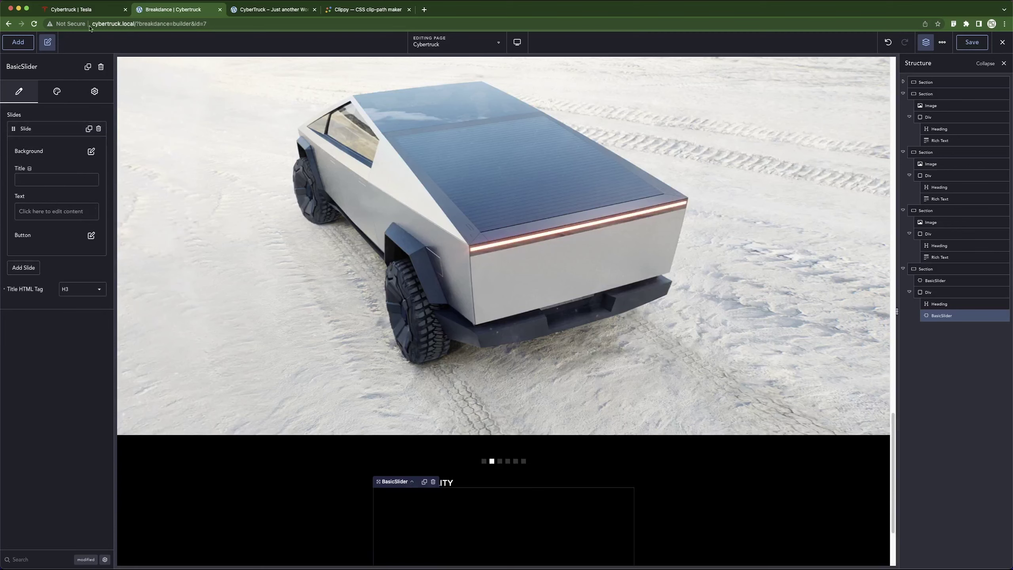
# Copy Tesla's caption paragraph starting "With up to 3,500 pounds of payload capacity" into the new slide's text.
pyautogui.click(83, 9)
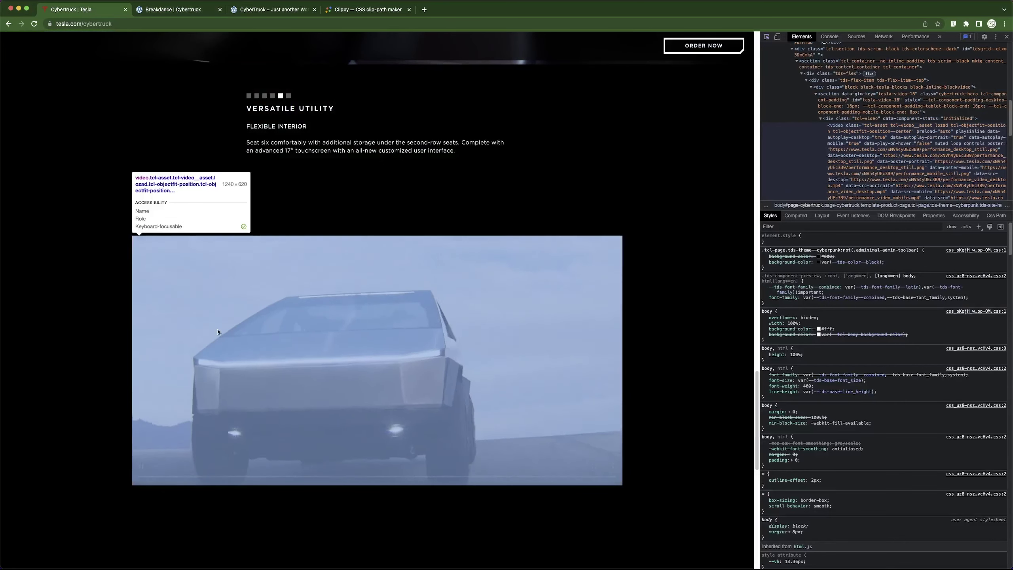
pyautogui.press('super+alt+i')
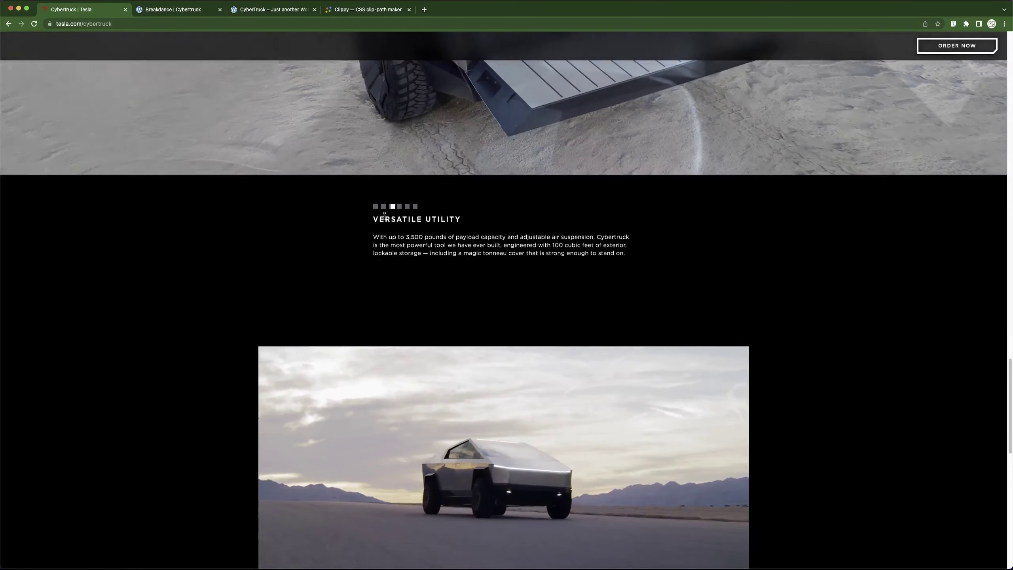
pyautogui.tripleClick(386, 238)
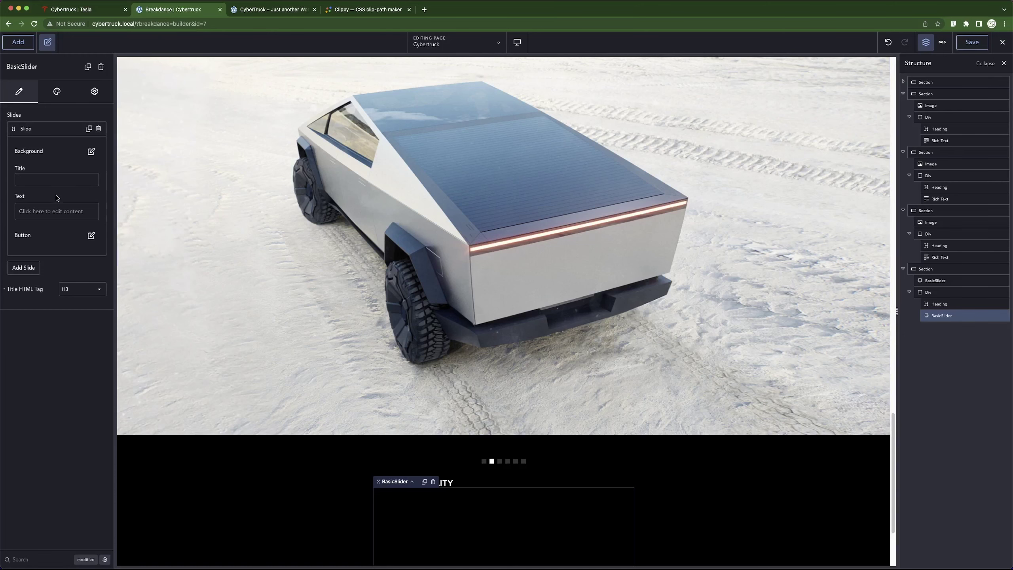
pyautogui.click(91, 211)
pyautogui.press('super+v')
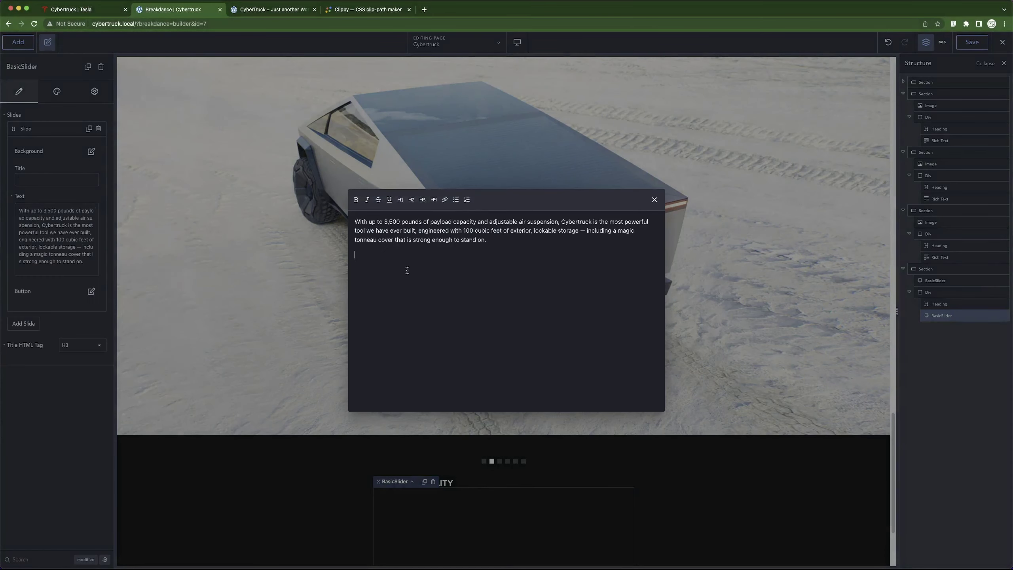
pyautogui.click(654, 199)
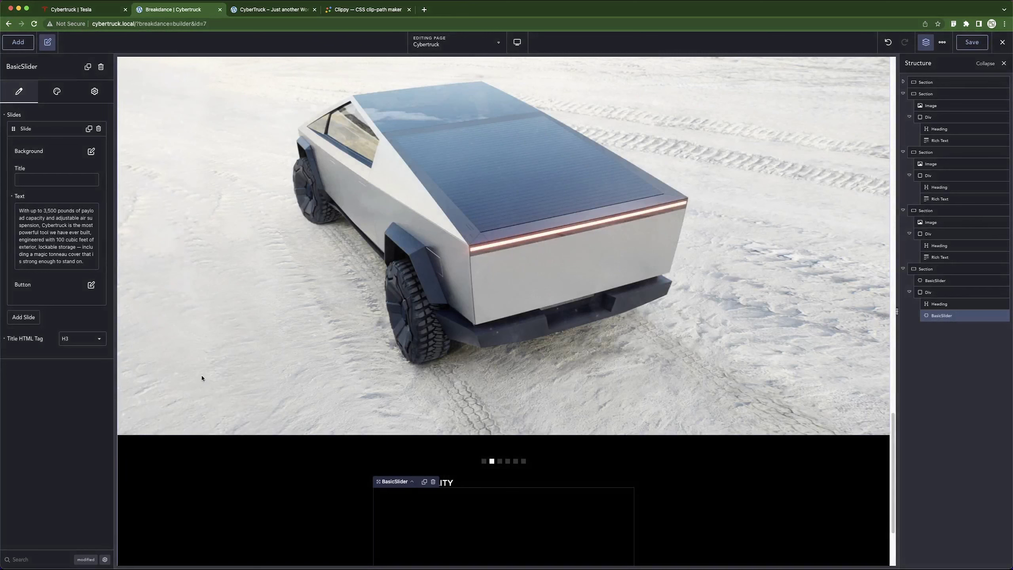
# Set the caption slider's text color to White and apply the 14px typography preset to it.
pyautogui.click(57, 92)
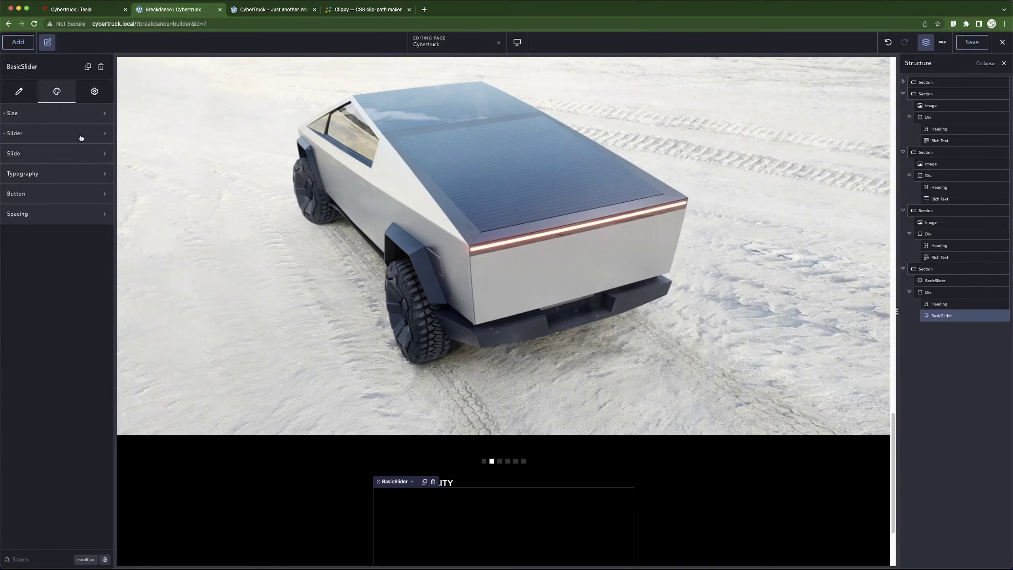
pyautogui.click(36, 133)
pyautogui.click(38, 135)
pyautogui.click(58, 174)
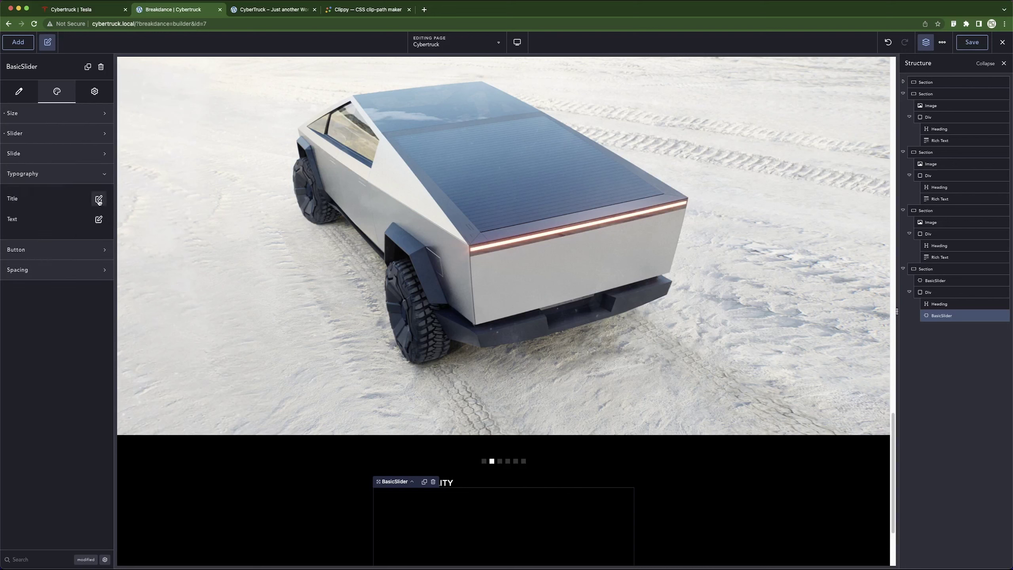
pyautogui.click(99, 219)
pyautogui.click(67, 256)
pyautogui.click(13, 387)
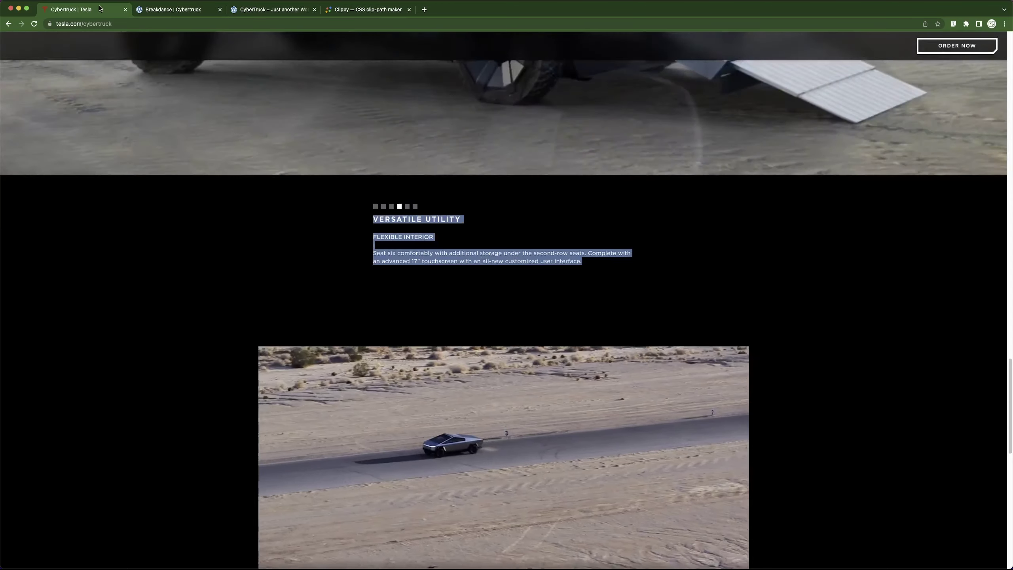
pyautogui.click(102, 8)
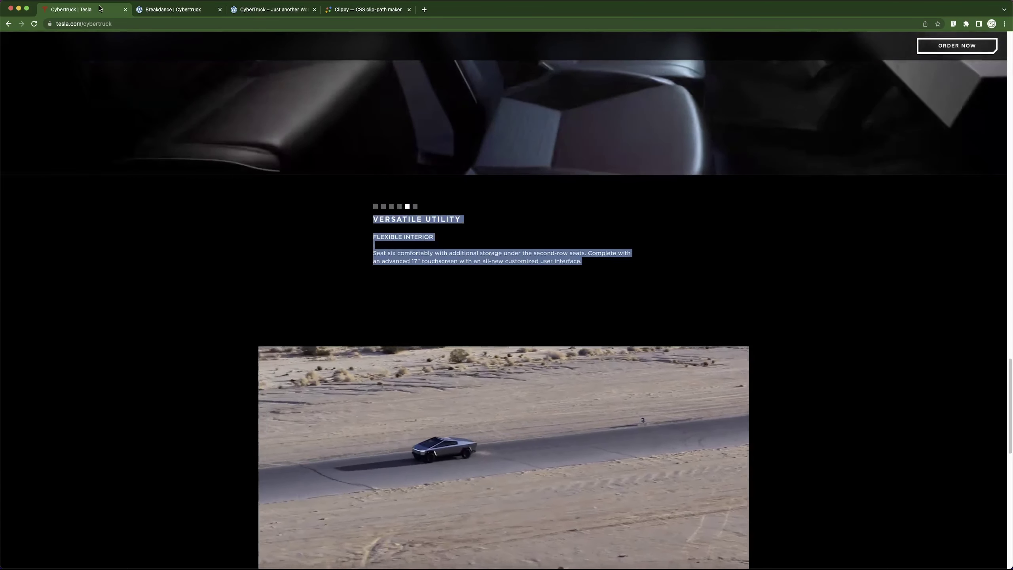
pyautogui.click(142, 7)
pyautogui.click(65, 324)
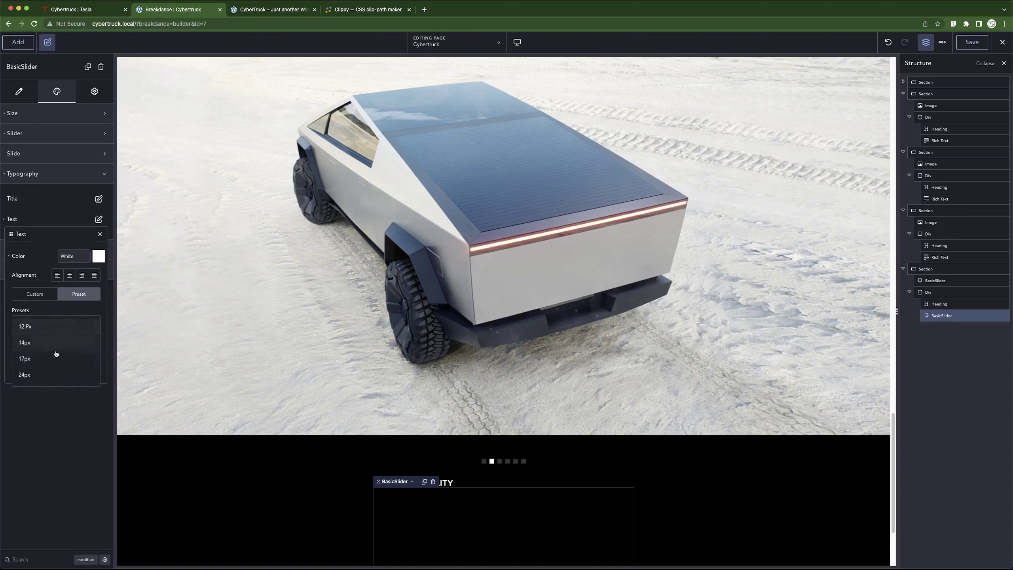
pyautogui.click(44, 344)
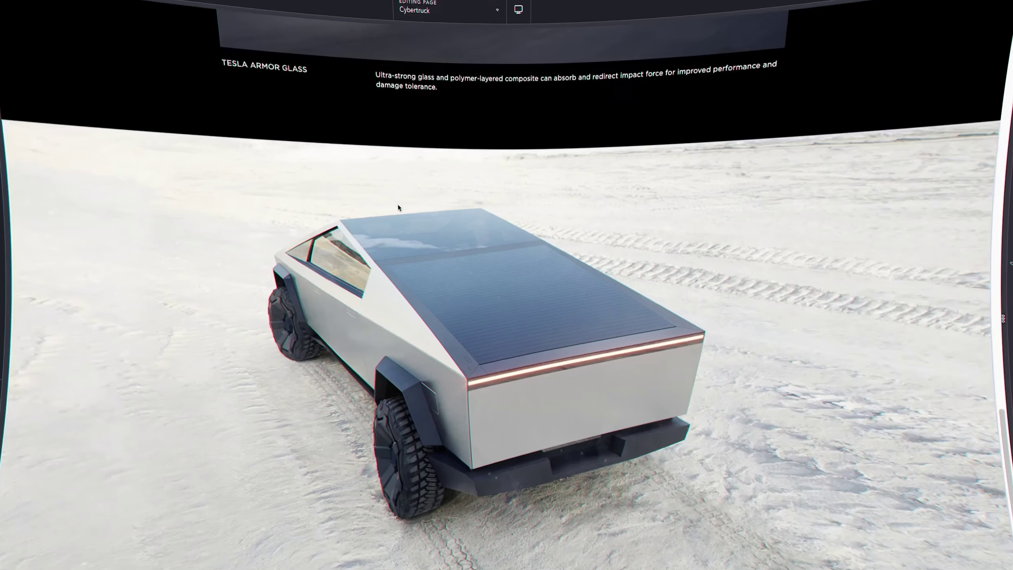
pyautogui.scroll(-6, 394, 307)
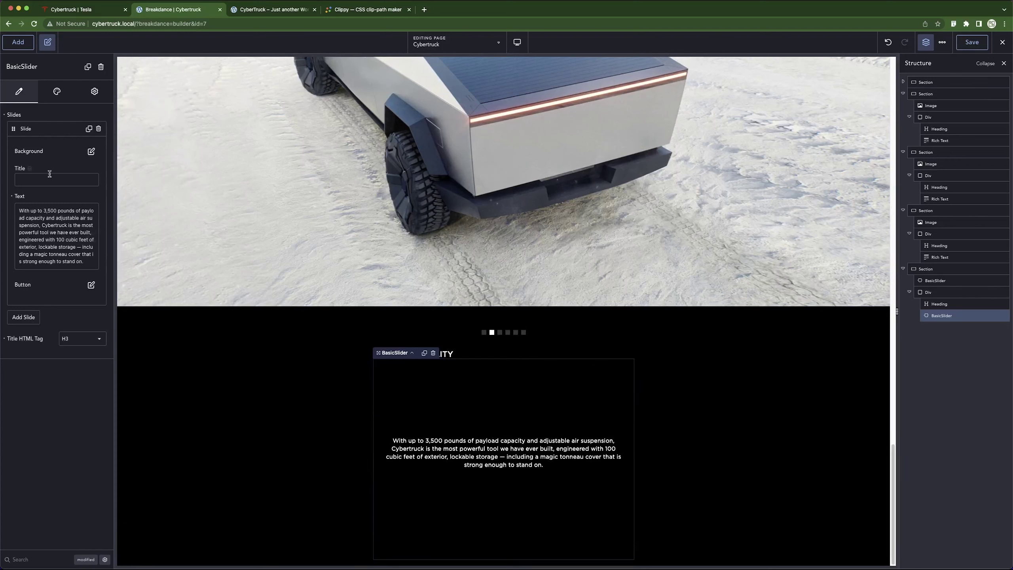
# Set the caption slider's height to Fit Content.
pyautogui.click(47, 135)
pyautogui.click(57, 92)
pyautogui.click(32, 114)
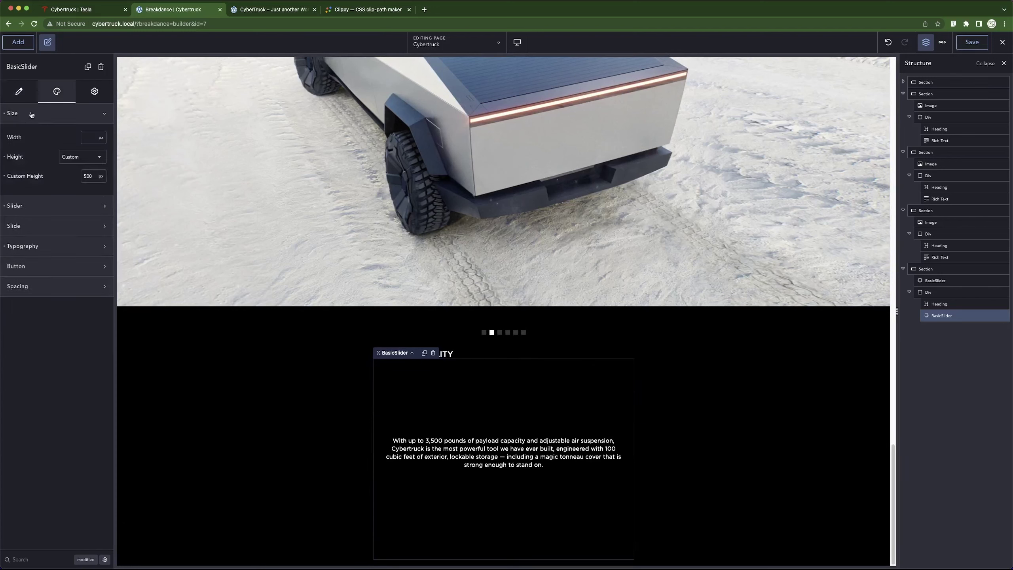
pyautogui.click(80, 158)
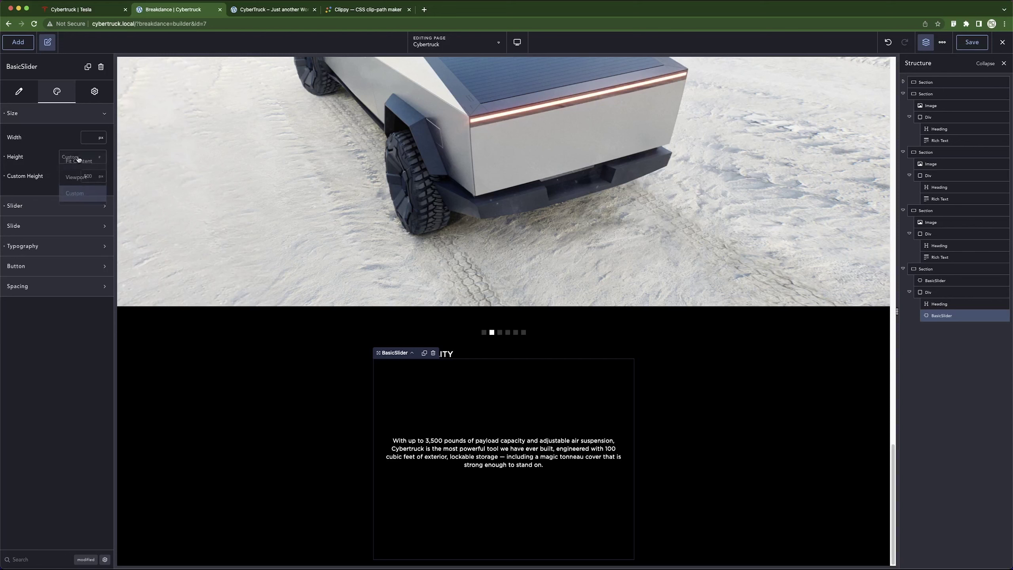
pyautogui.click(89, 162)
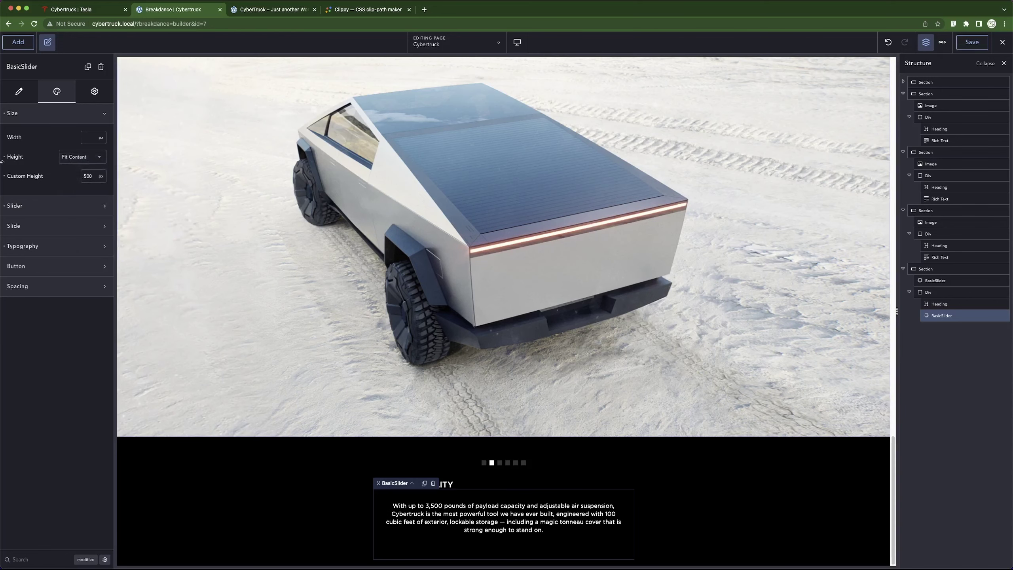
# Left-align the caption slider's text typography.
pyautogui.click(48, 115)
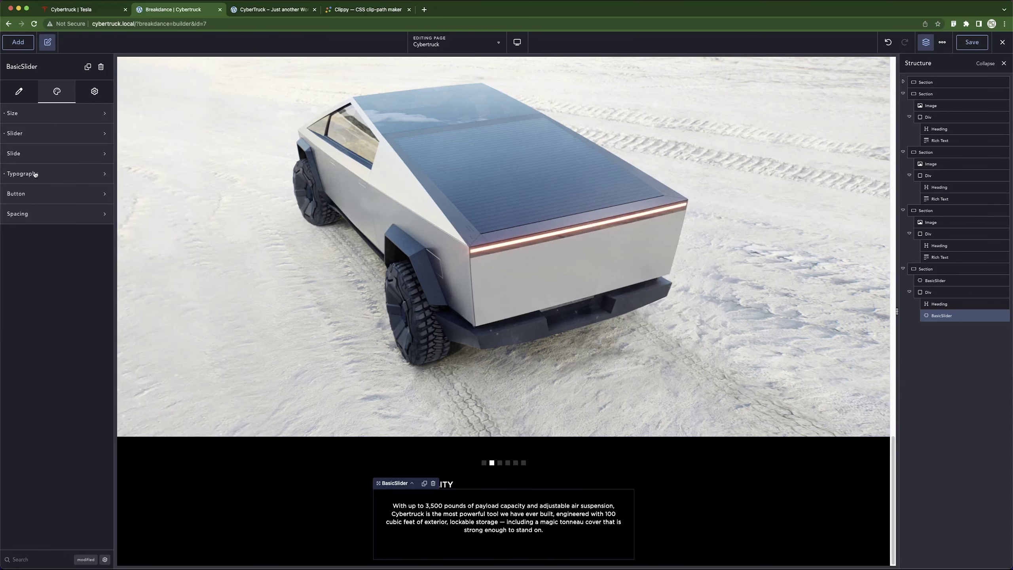
pyautogui.click(35, 173)
pyautogui.click(99, 220)
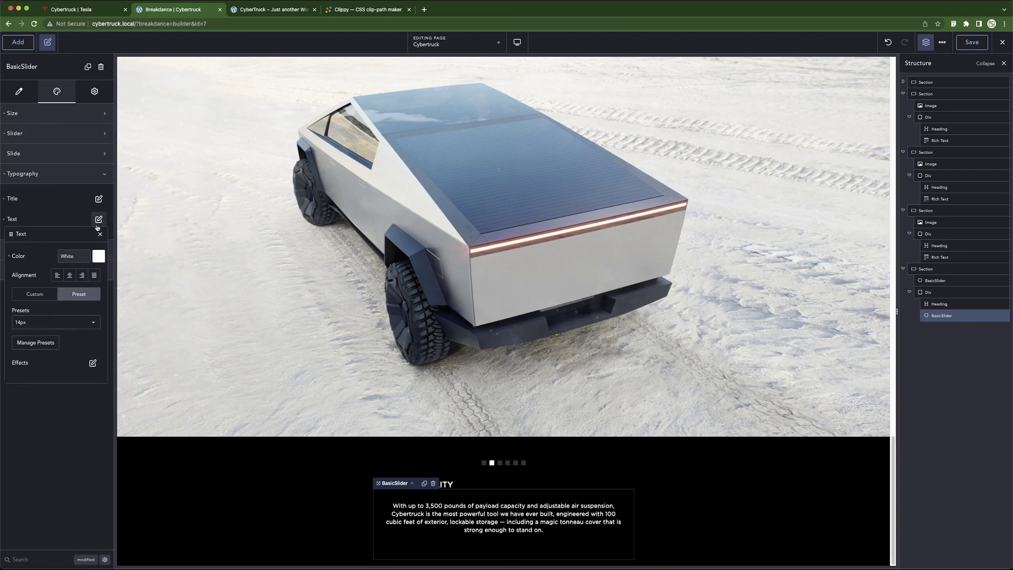
pyautogui.click(57, 275)
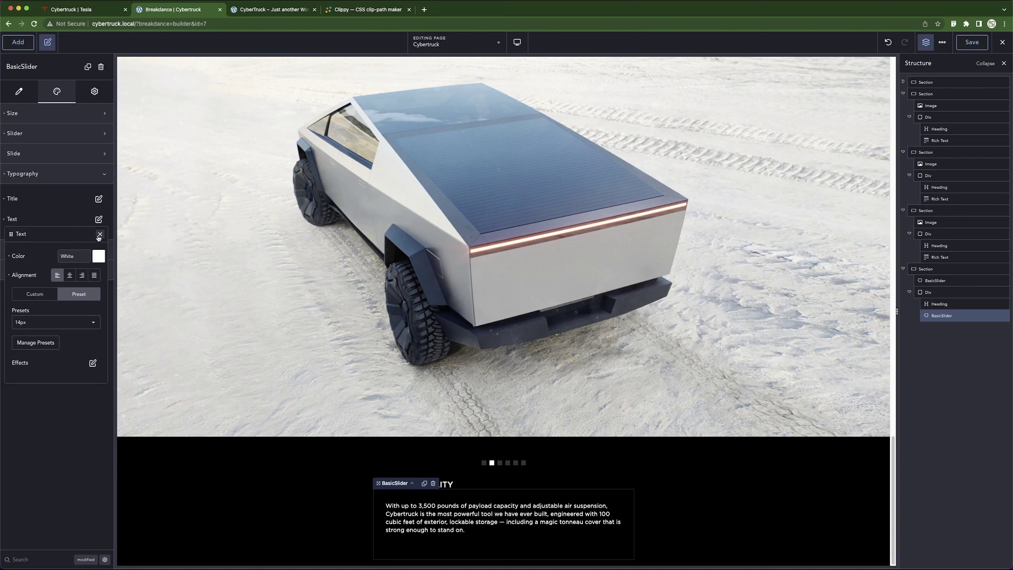
pyautogui.click(100, 234)
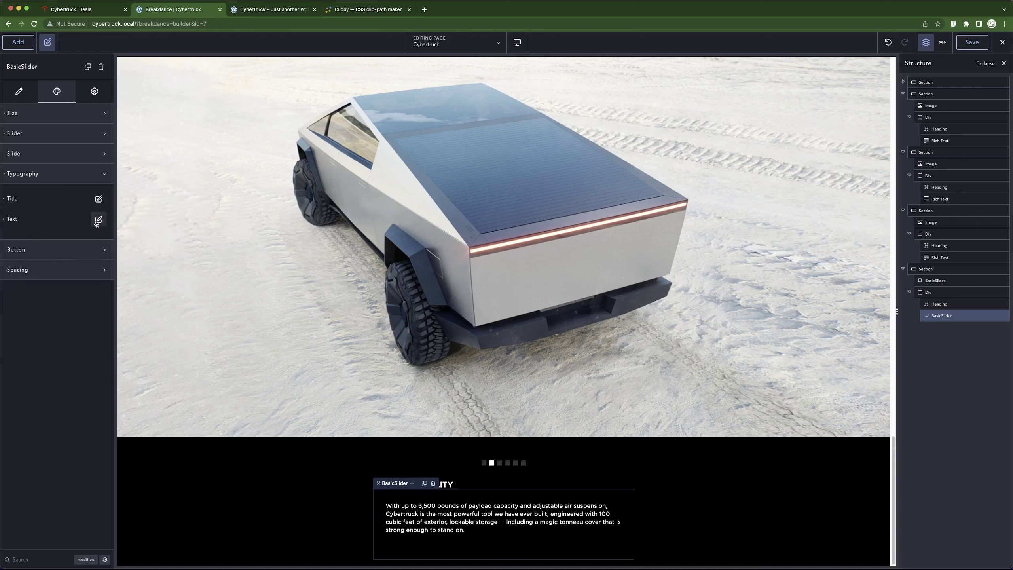
# Reapply the 14px typography preset to the caption slider's text in place of its custom typography.
pyautogui.click(99, 219)
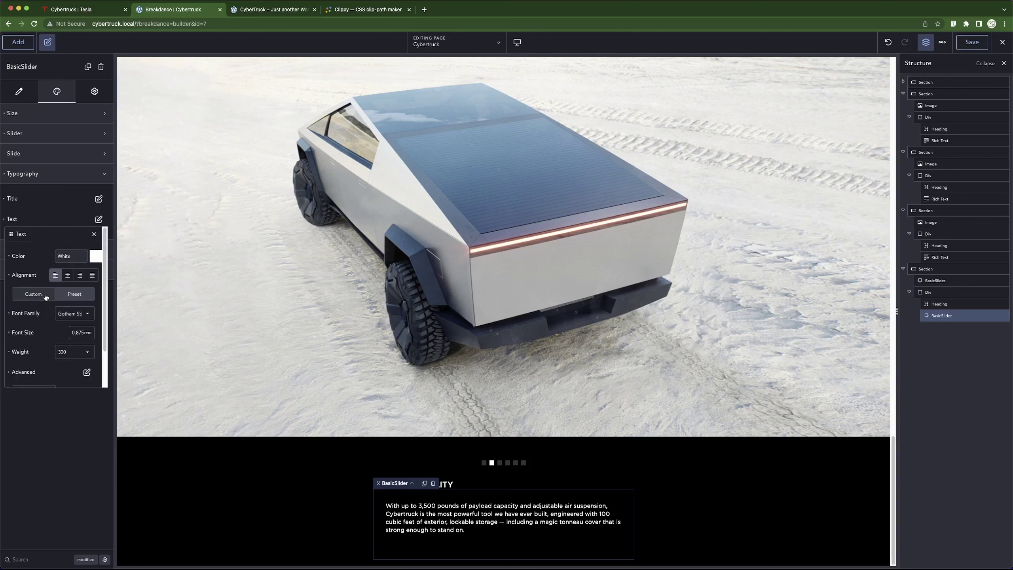
pyautogui.click(74, 293)
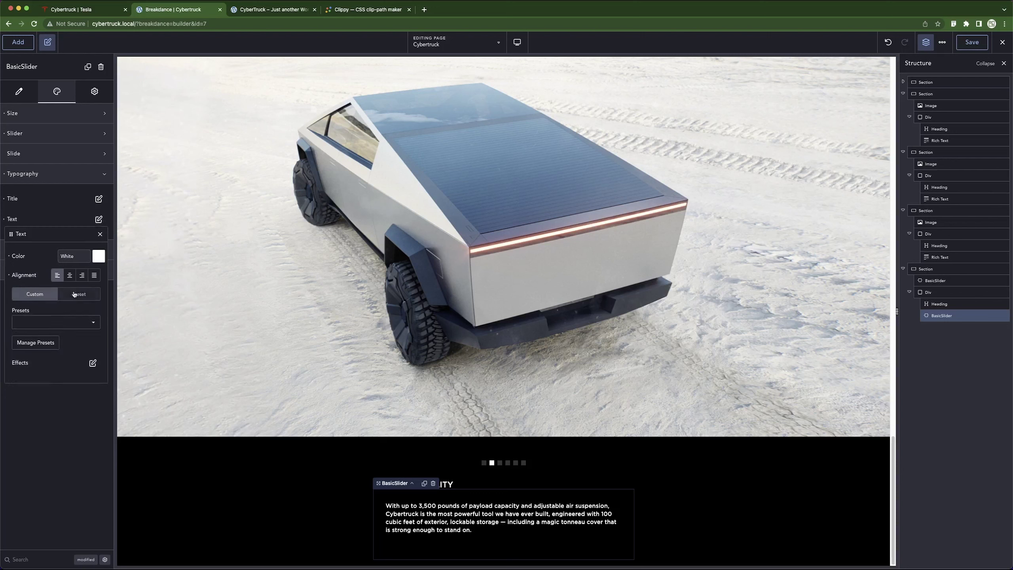
pyautogui.click(55, 323)
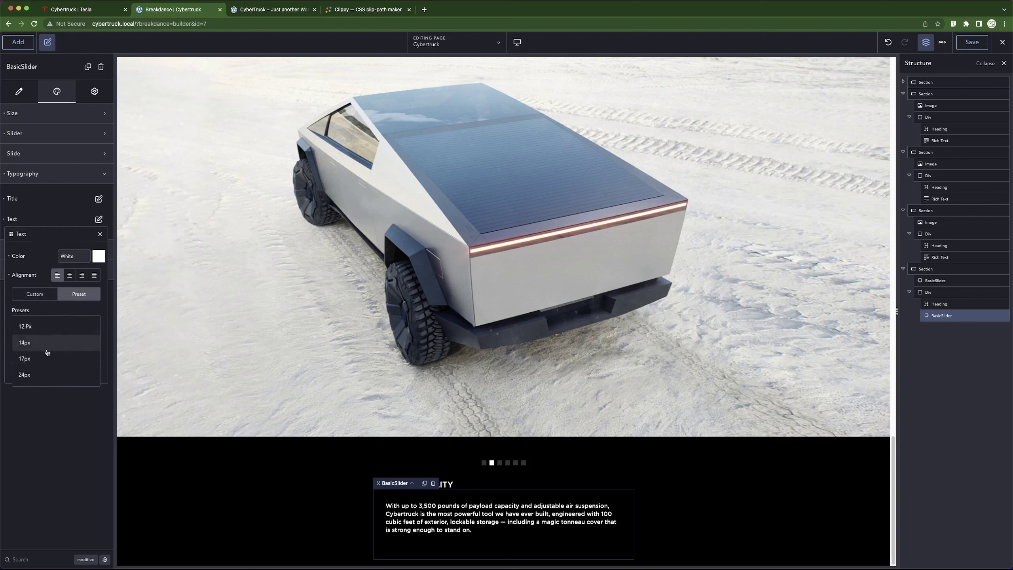
pyautogui.click(46, 350)
pyautogui.click(100, 234)
pyautogui.click(59, 180)
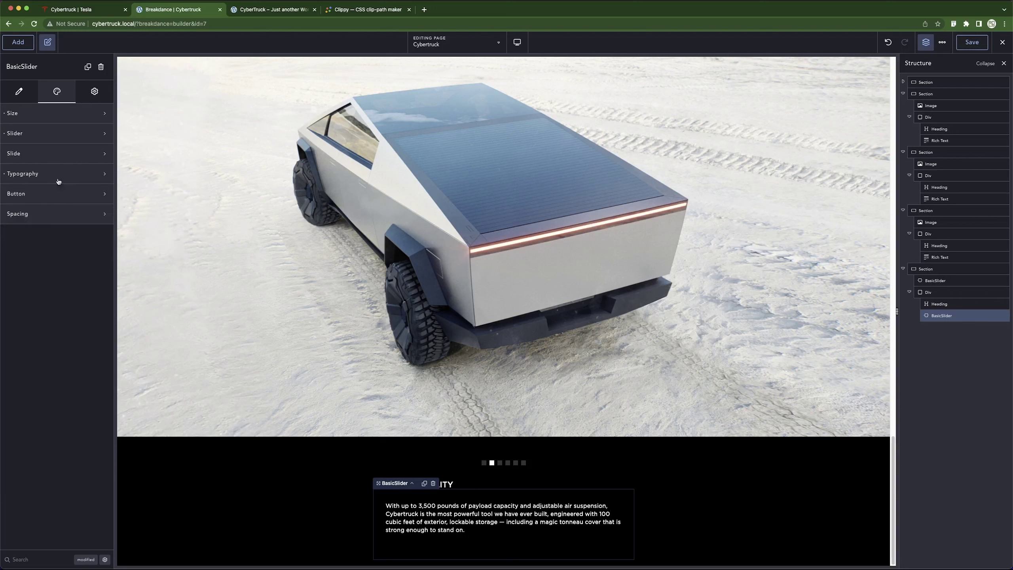
# Clear the custom height value from the caption slider's size settings.
pyautogui.click(45, 115)
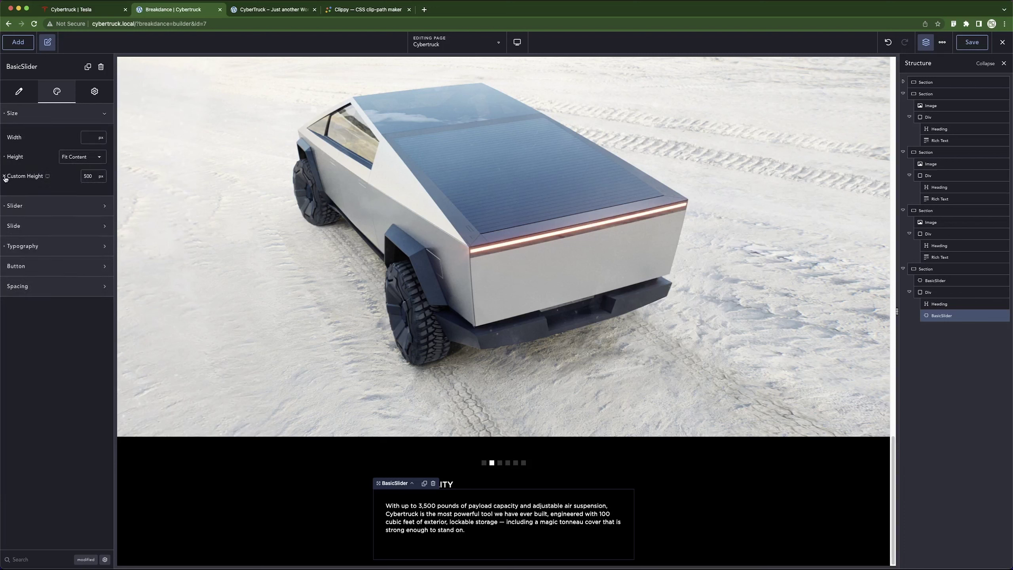
pyautogui.click(4, 176)
pyautogui.click(54, 115)
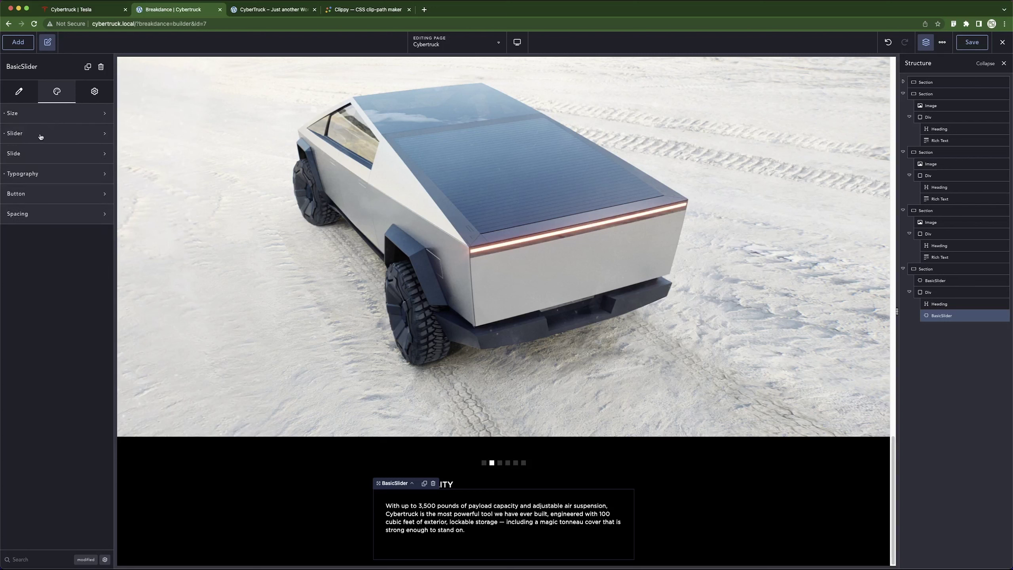
# Examine the caption slider's general, advanced and arrow options.
pyautogui.click(41, 137)
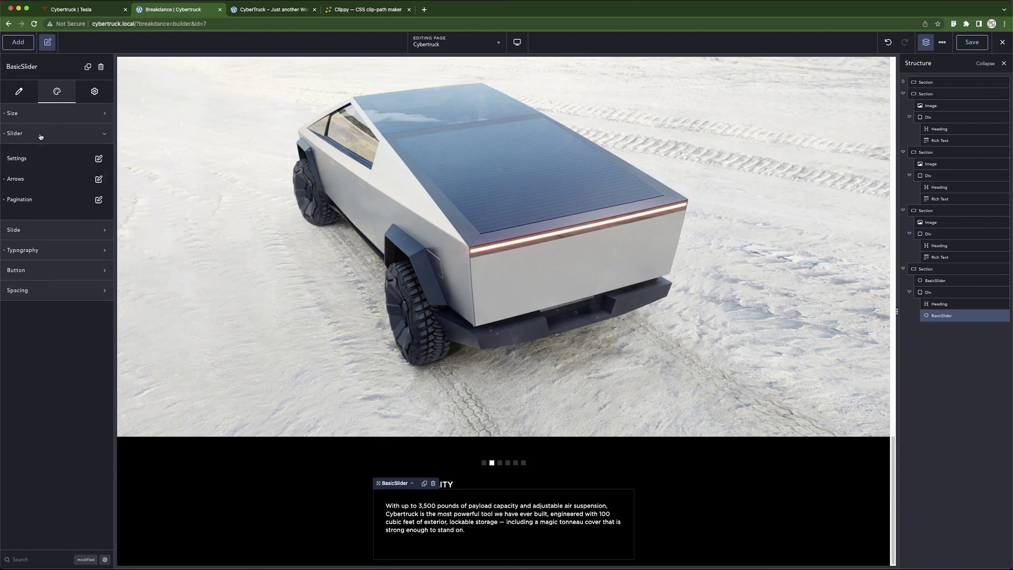
pyautogui.click(99, 159)
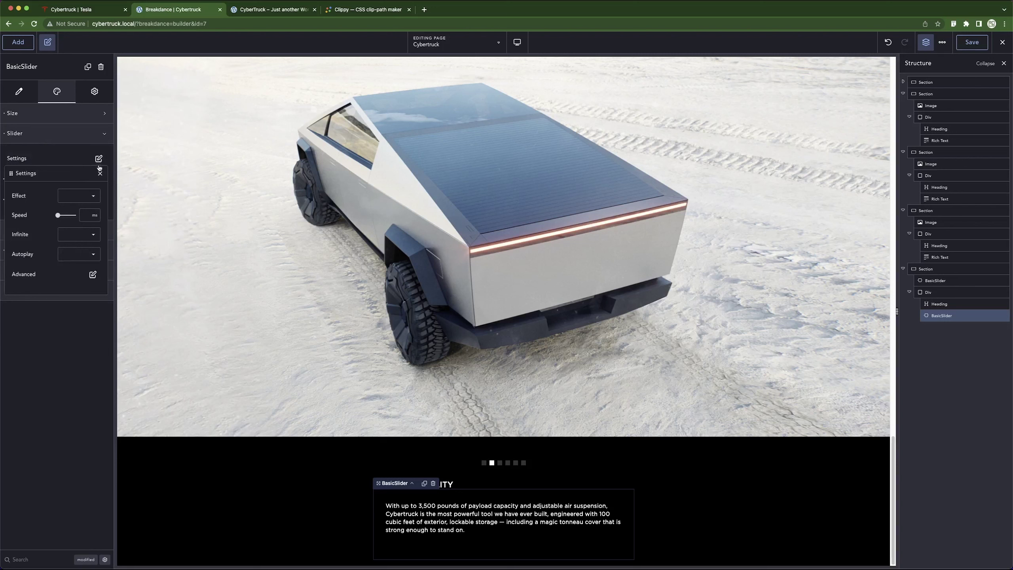
pyautogui.click(92, 274)
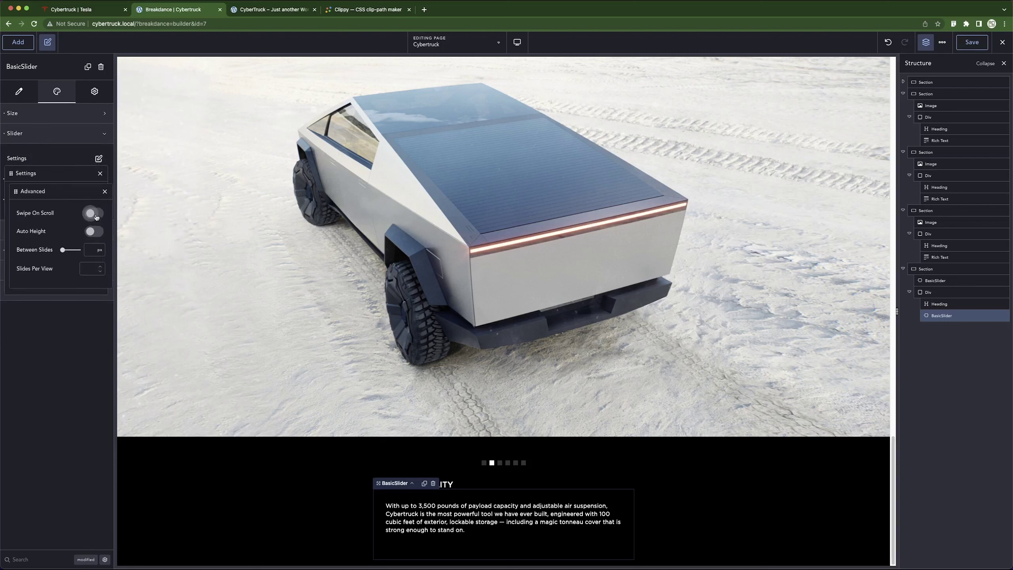
pyautogui.click(105, 191)
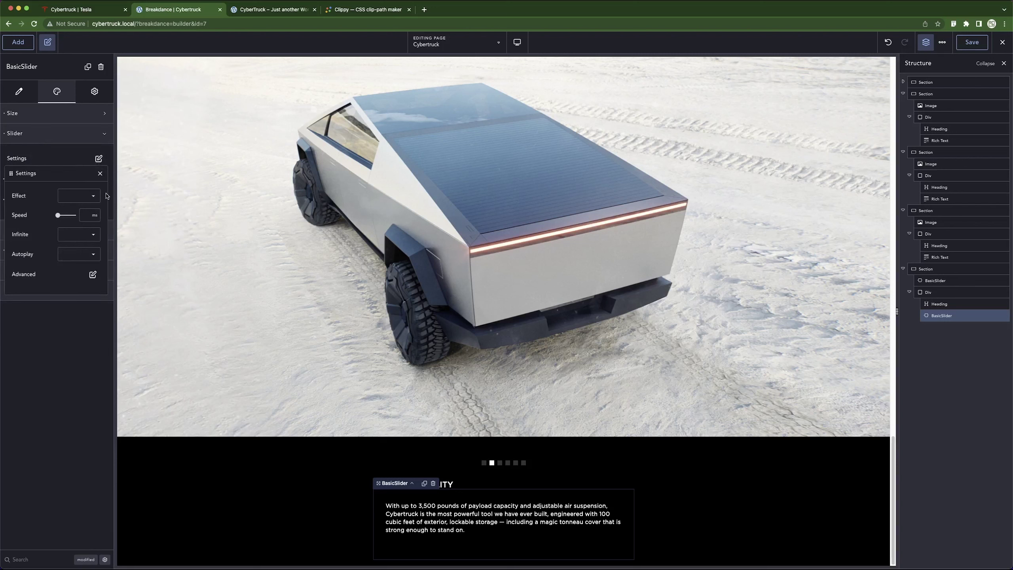
pyautogui.click(100, 173)
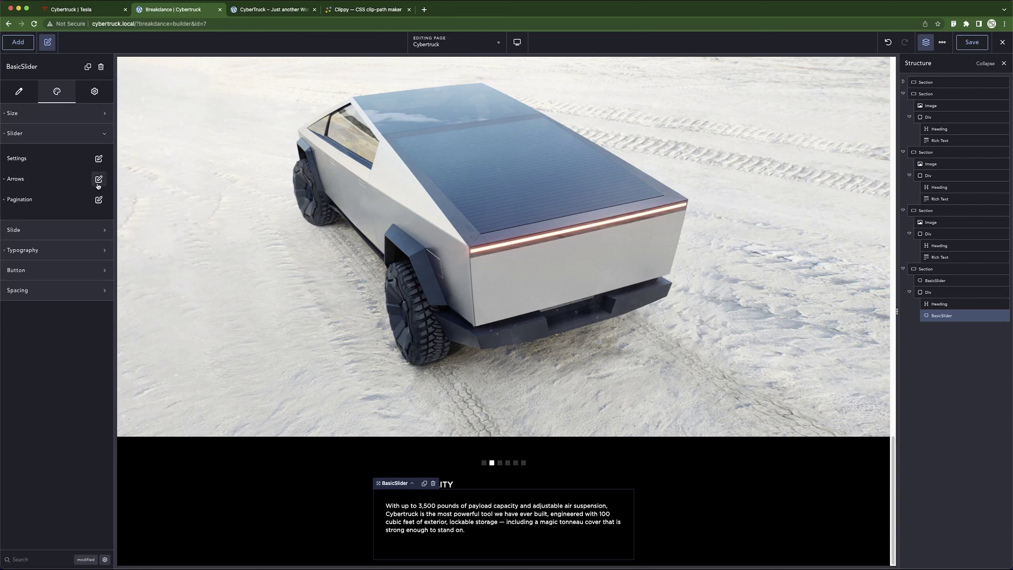
pyautogui.click(99, 179)
pyautogui.click(100, 193)
# Set the caption slider's pagination type to None.
pyautogui.click(99, 199)
pyautogui.click(81, 241)
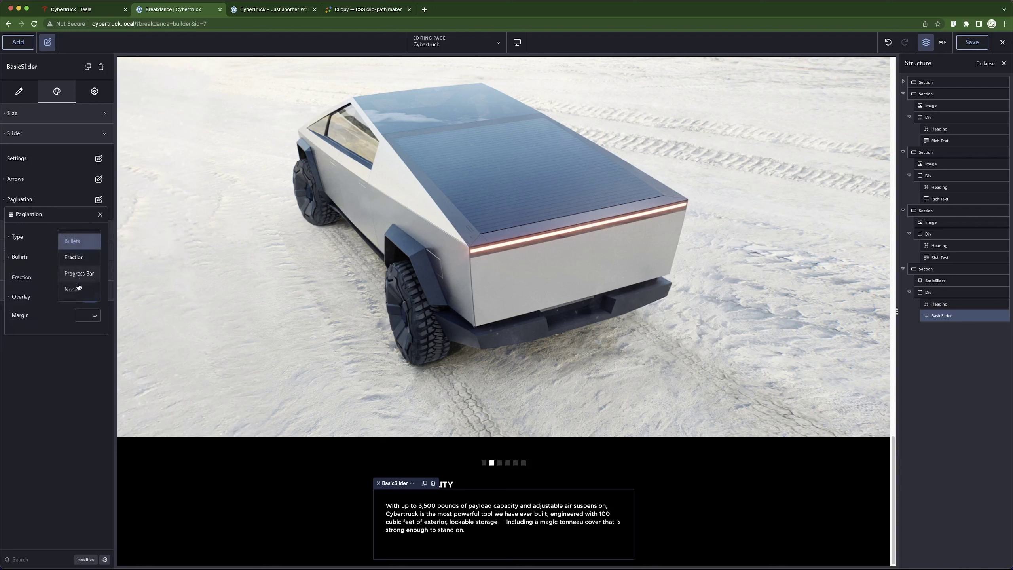
pyautogui.click(77, 290)
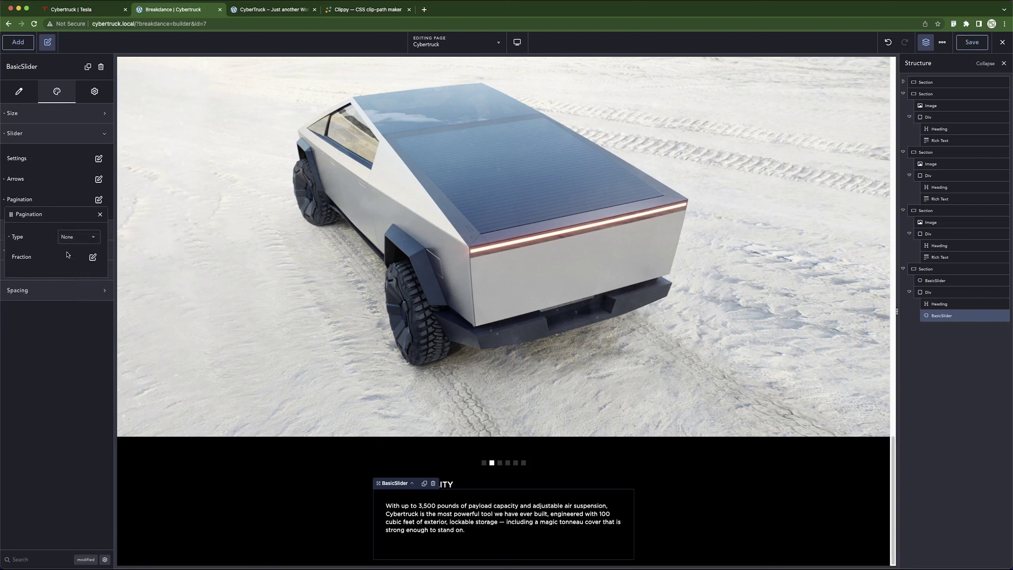
pyautogui.click(93, 257)
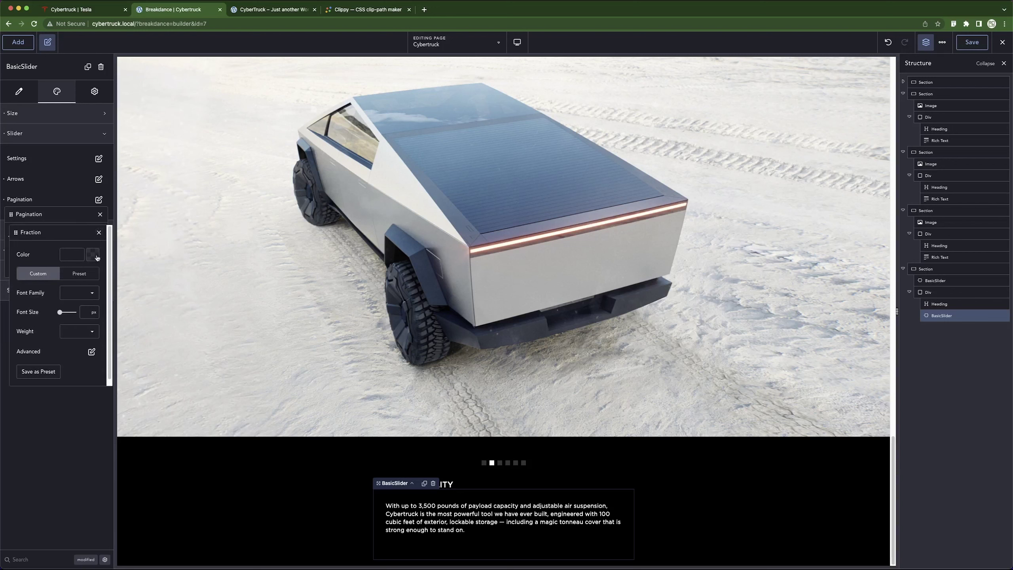
pyautogui.click(92, 351)
pyautogui.click(99, 232)
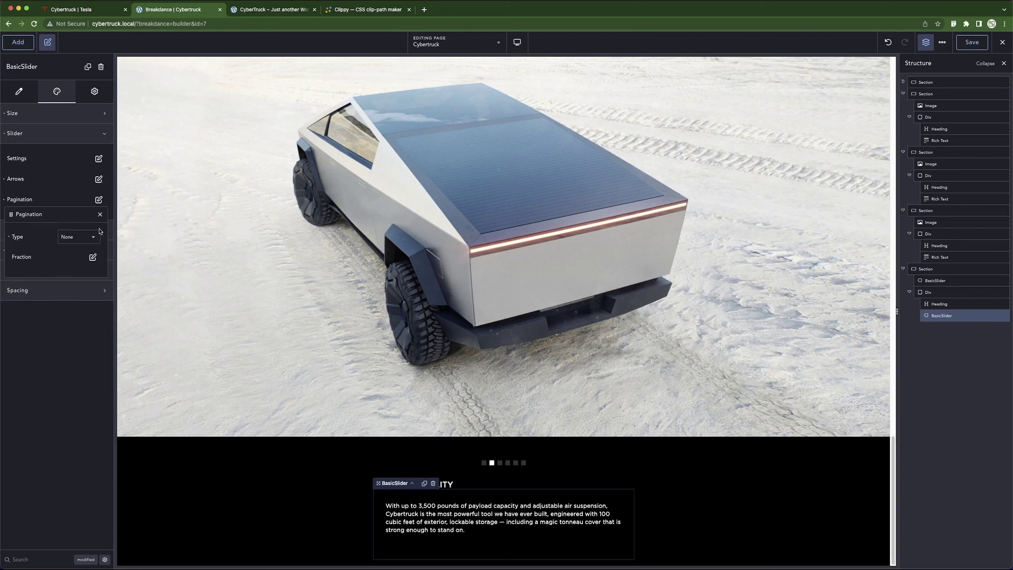
pyautogui.click(99, 215)
pyautogui.click(52, 139)
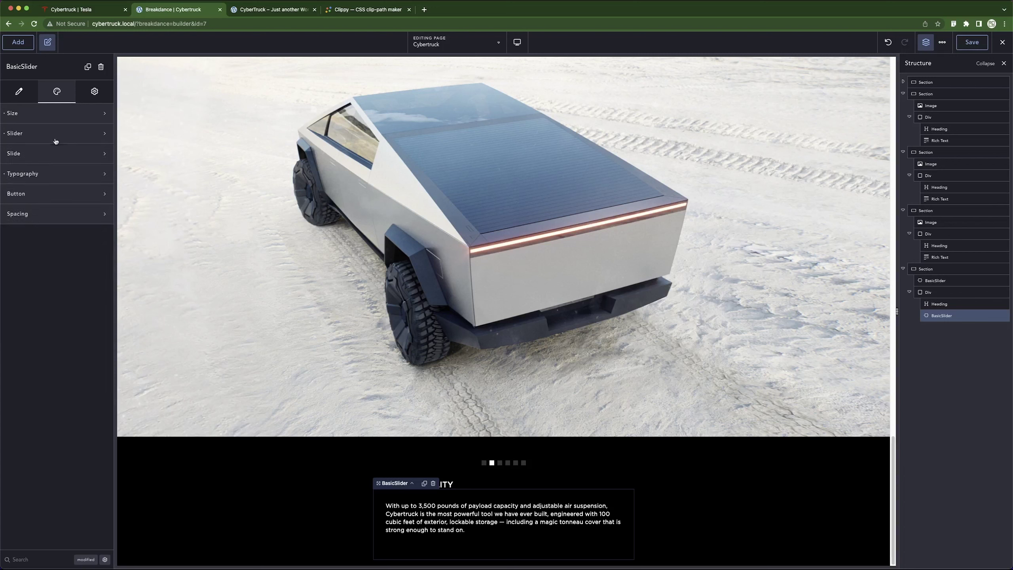
# Set the caption slider's slide padding to 0 px on all four sides.
pyautogui.click(51, 156)
pyautogui.click(98, 234)
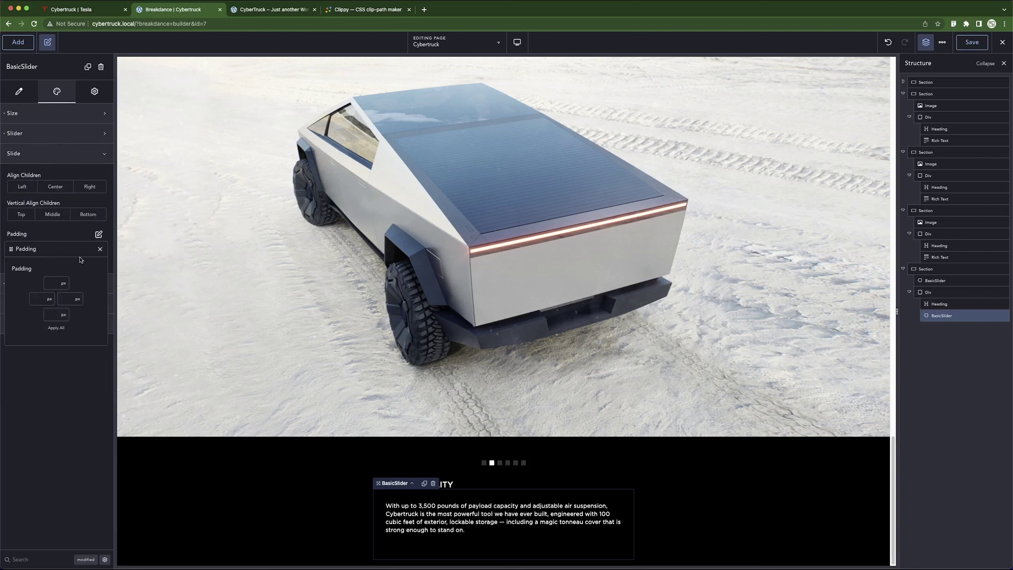
pyautogui.write('0')
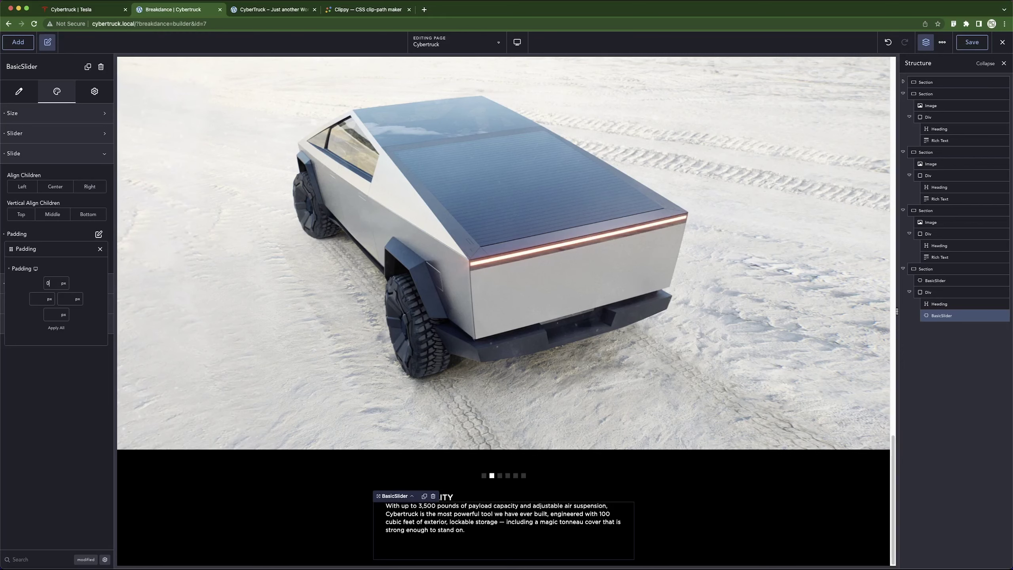
pyautogui.click(57, 328)
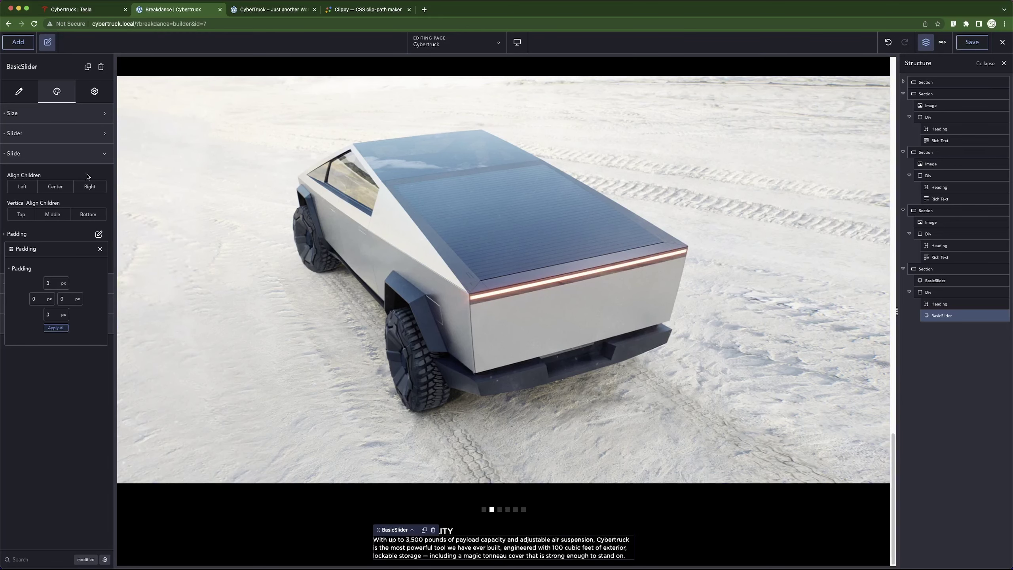
pyautogui.click(60, 153)
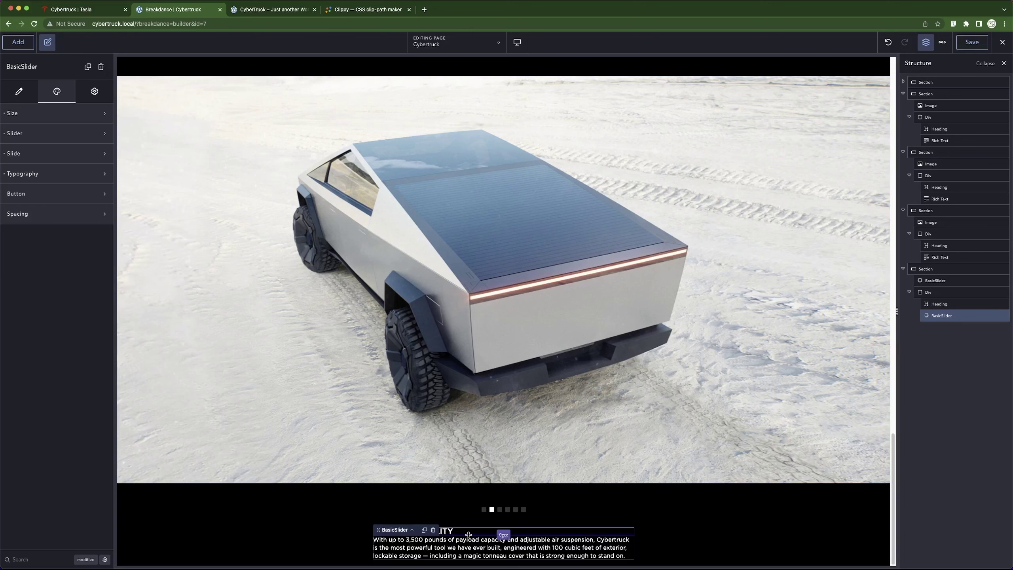
# Inspect the padding of the paragraph under the Versatile Utility heading on Tesla's Cybertruck page, then return to the builder.
pyautogui.click(947, 294)
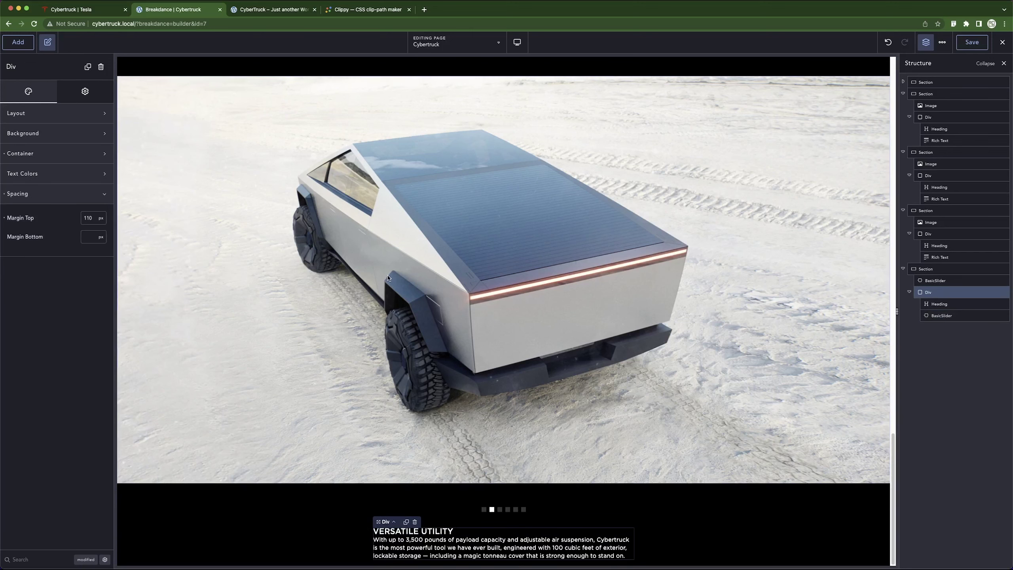
pyautogui.click(71, 10)
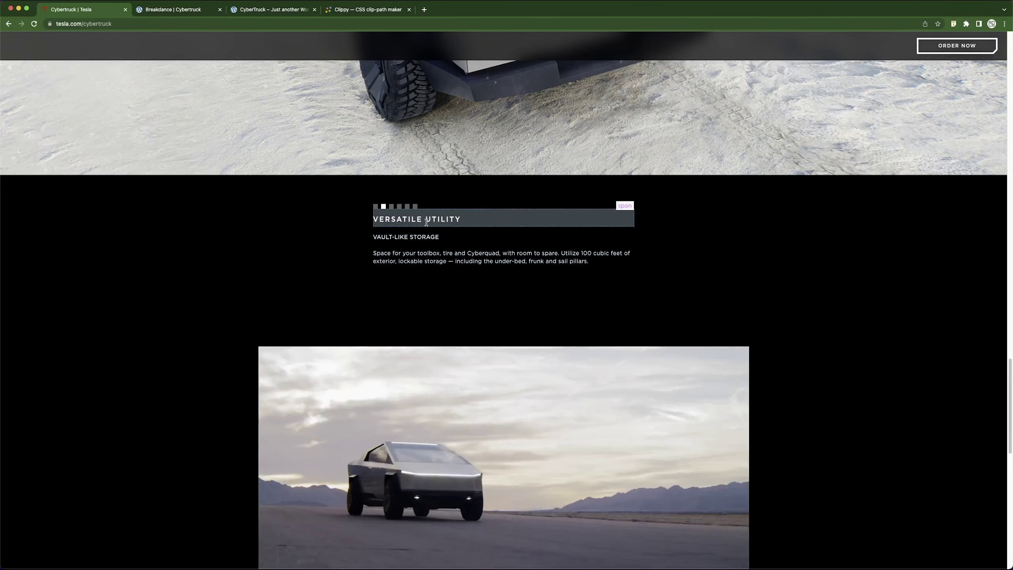
pyautogui.press('super+alt+i')
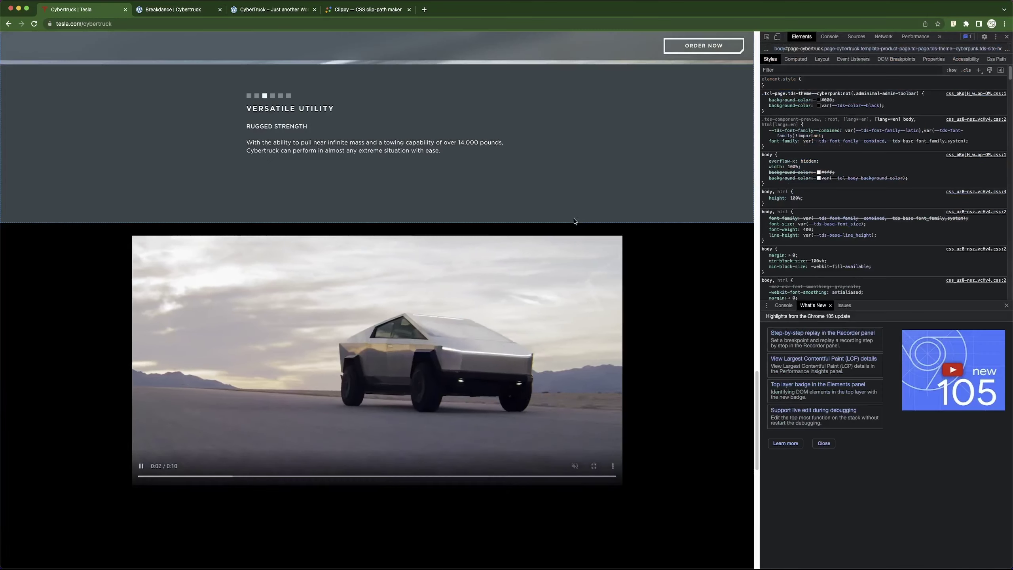
pyautogui.press('super+shift+c')
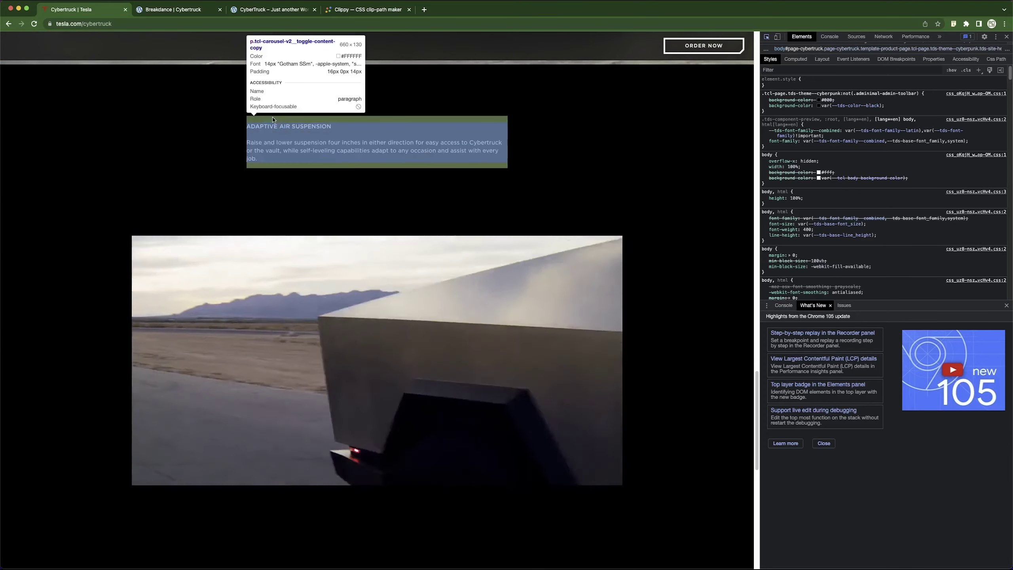
pyautogui.hotkey('ctrl', 'Tab')
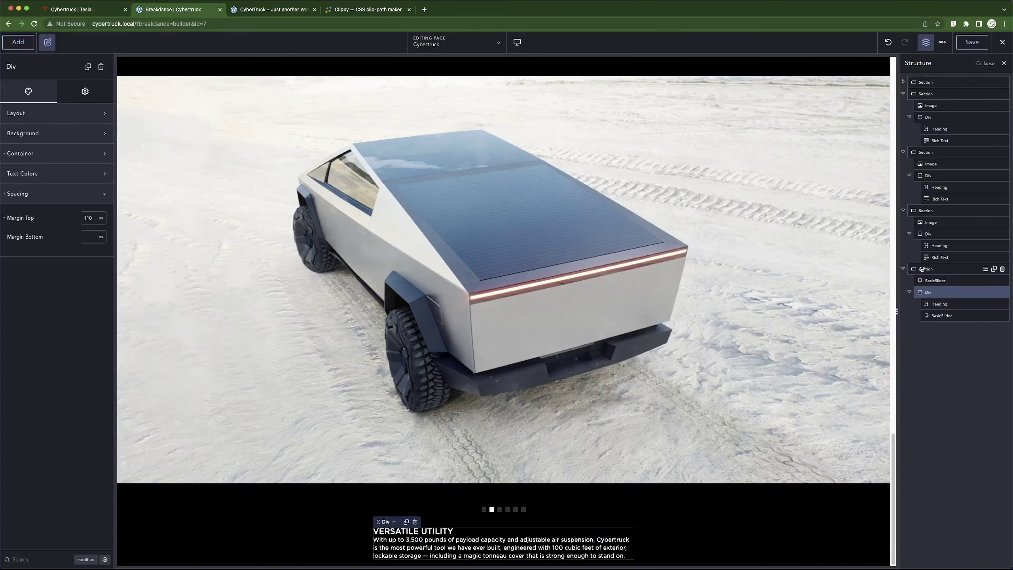
# Set the layout gap of the div holding the Versatile Utility heading and caption slider to 32 px.
pyautogui.click(53, 111)
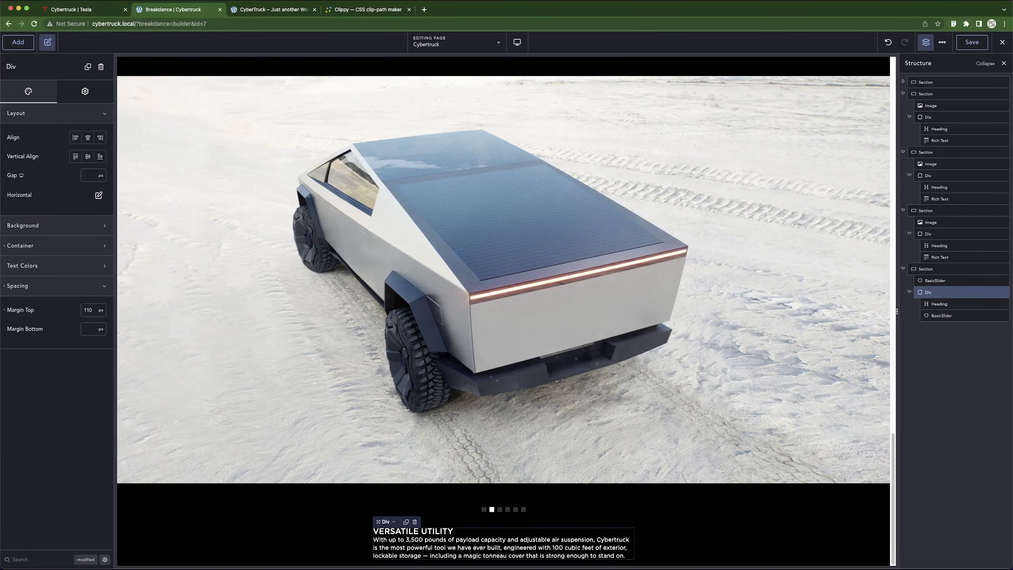
pyautogui.click(86, 176)
pyautogui.write('32')
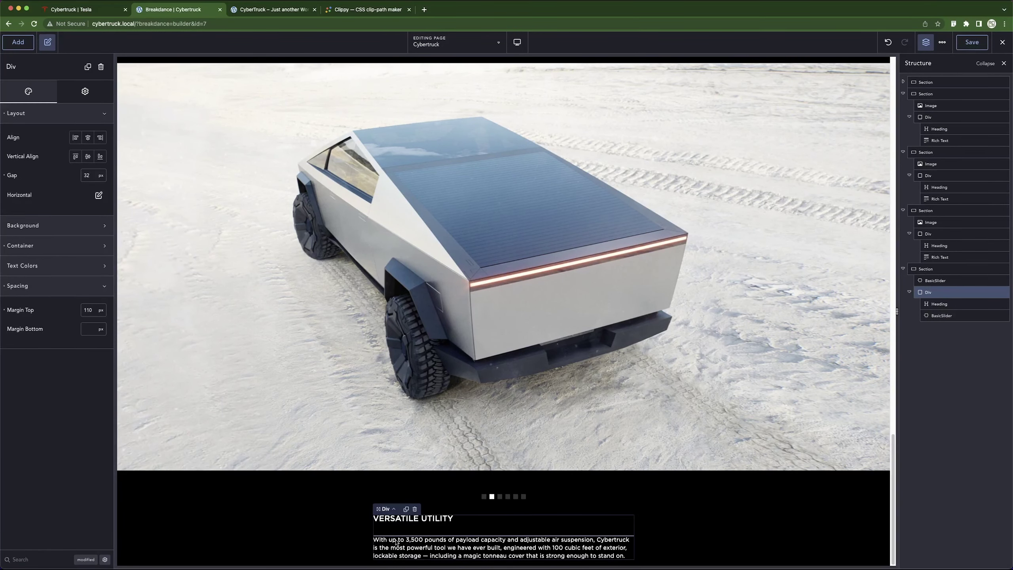
pyautogui.click(60, 114)
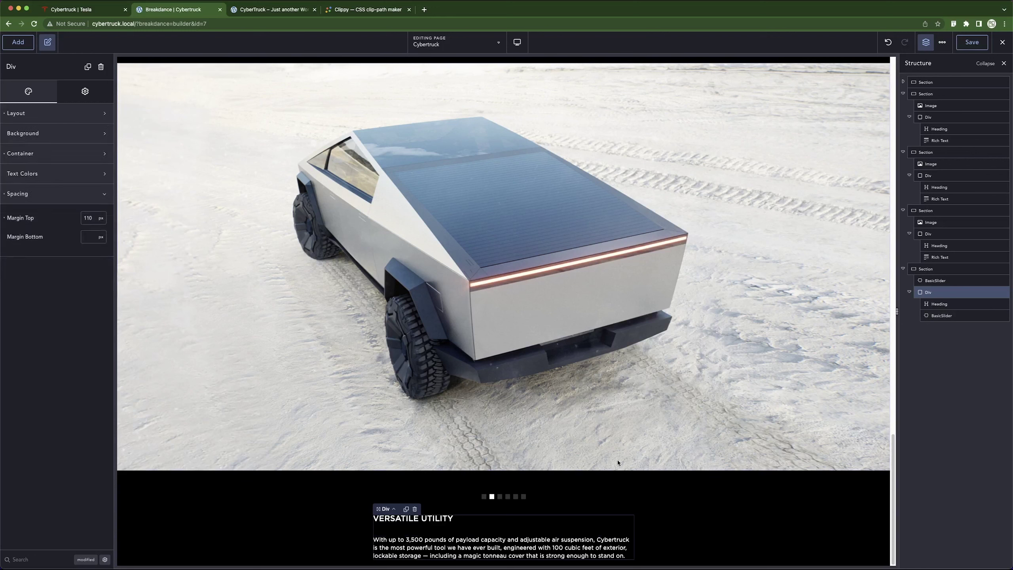
pyautogui.click(27, 195)
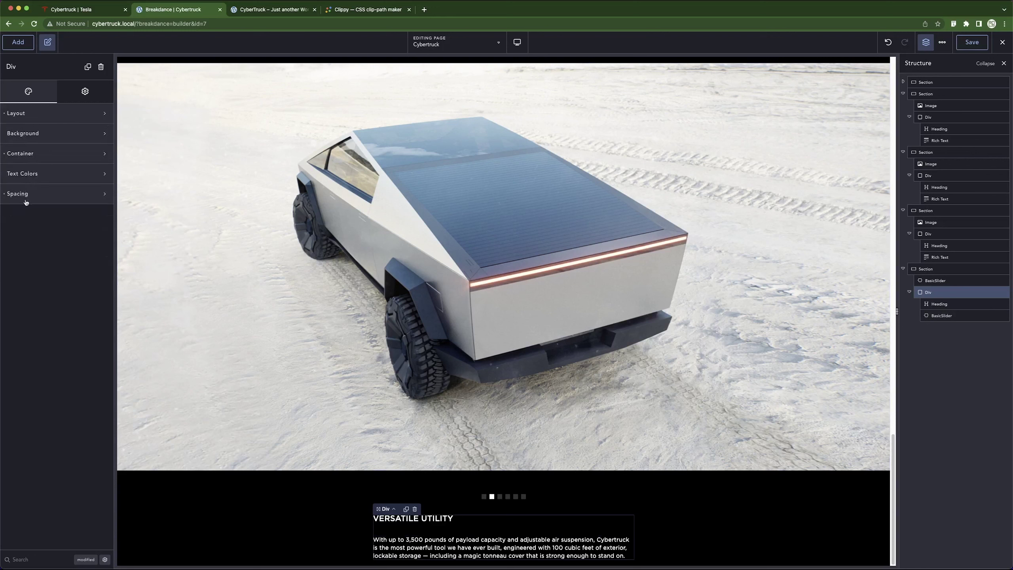
# Set the caption slider's spacing to 32 px after the title and 14 px after the text.
pyautogui.click(938, 316)
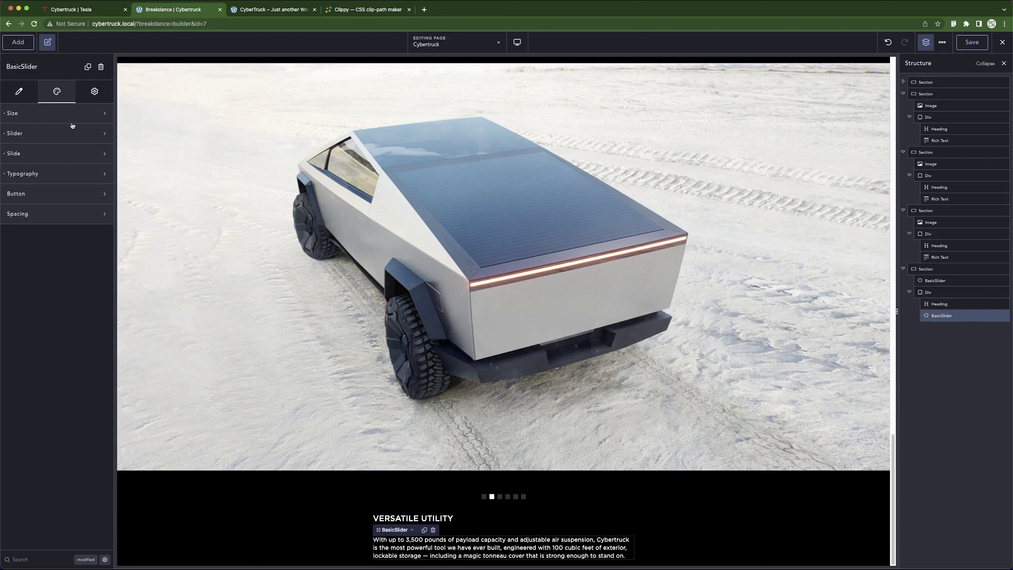
pyautogui.click(29, 172)
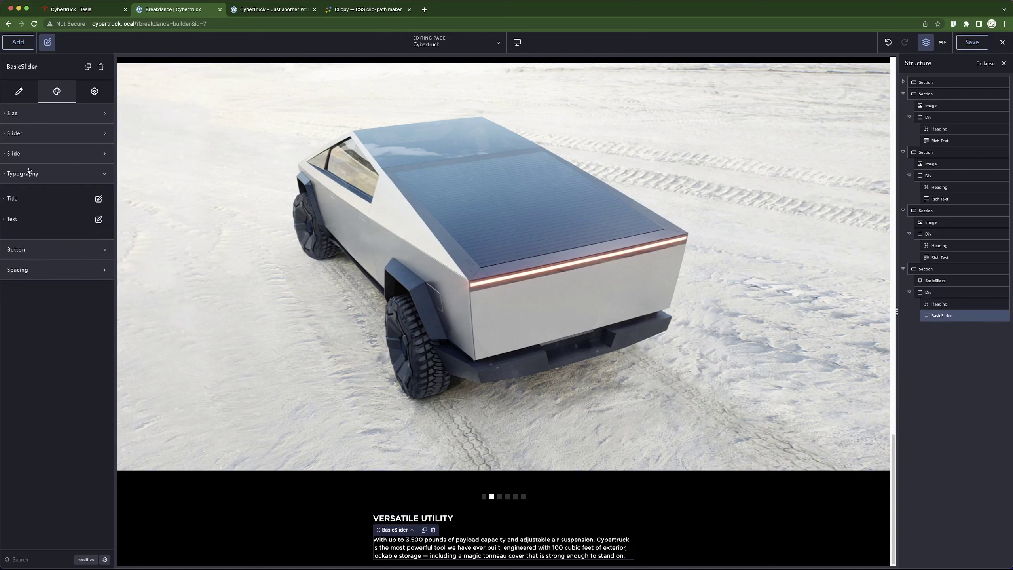
pyautogui.click(61, 176)
pyautogui.click(38, 182)
pyautogui.click(99, 220)
pyautogui.click(99, 220)
pyautogui.click(67, 173)
pyautogui.click(29, 216)
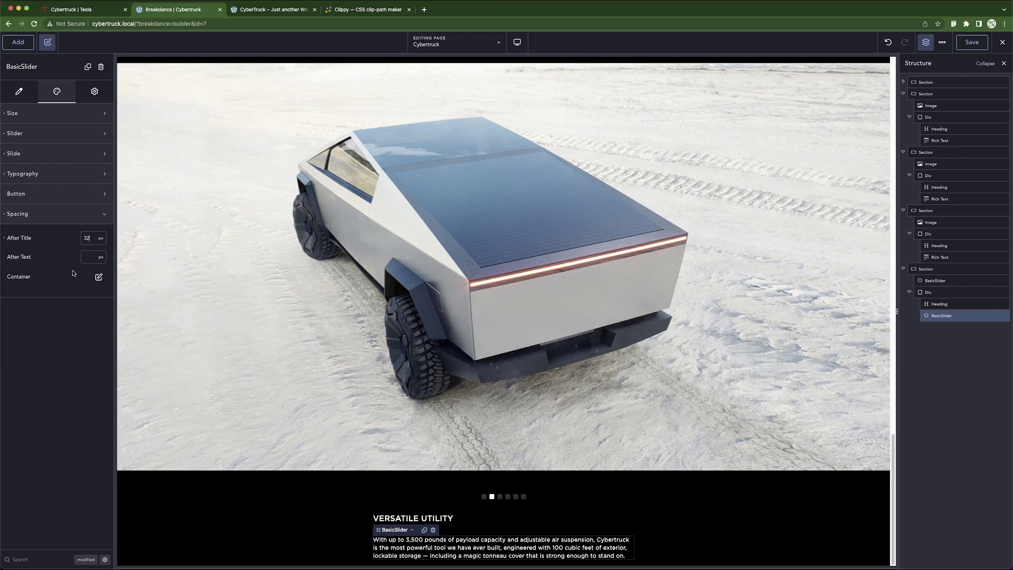
pyautogui.click(90, 256)
pyautogui.write('14')
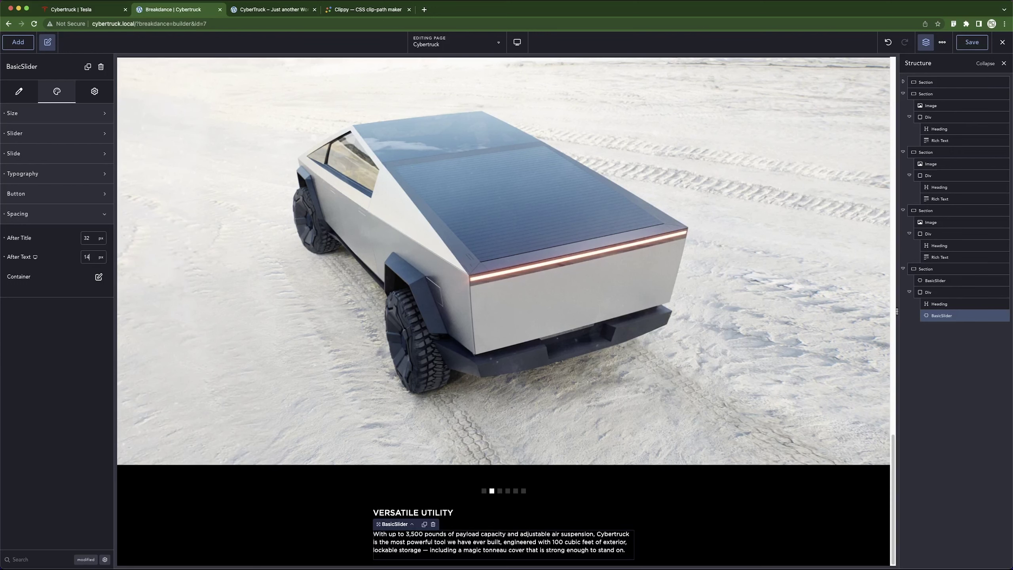
pyautogui.click(71, 211)
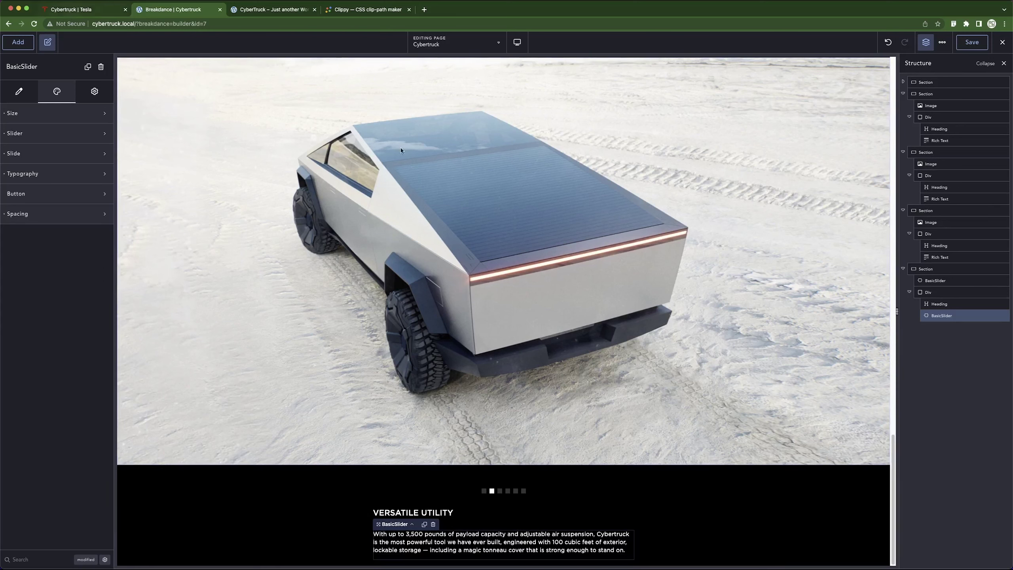
# Duplicate the caption slider's existing slide and open the copy for editing.
pyautogui.click(19, 94)
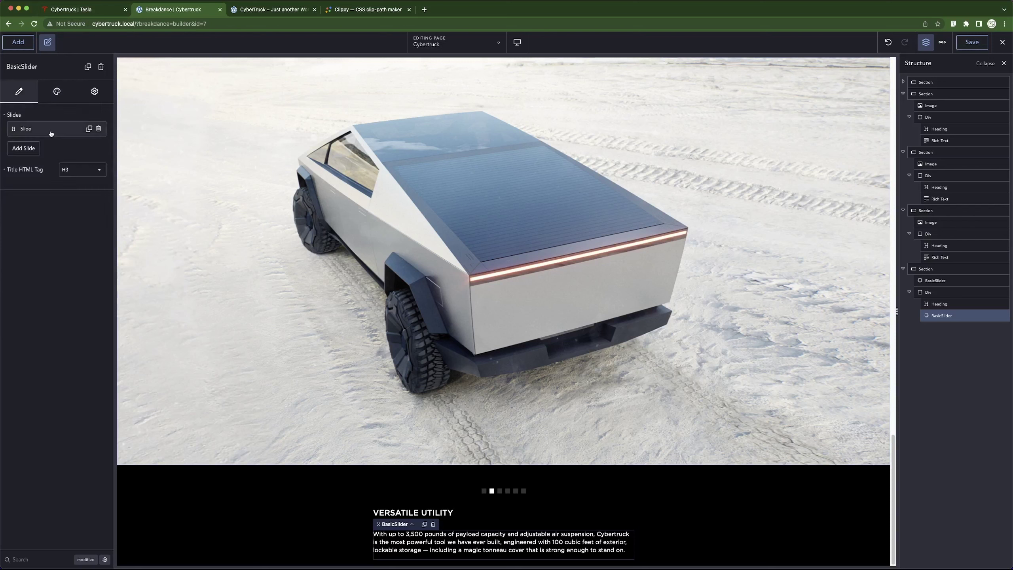
pyautogui.click(25, 147)
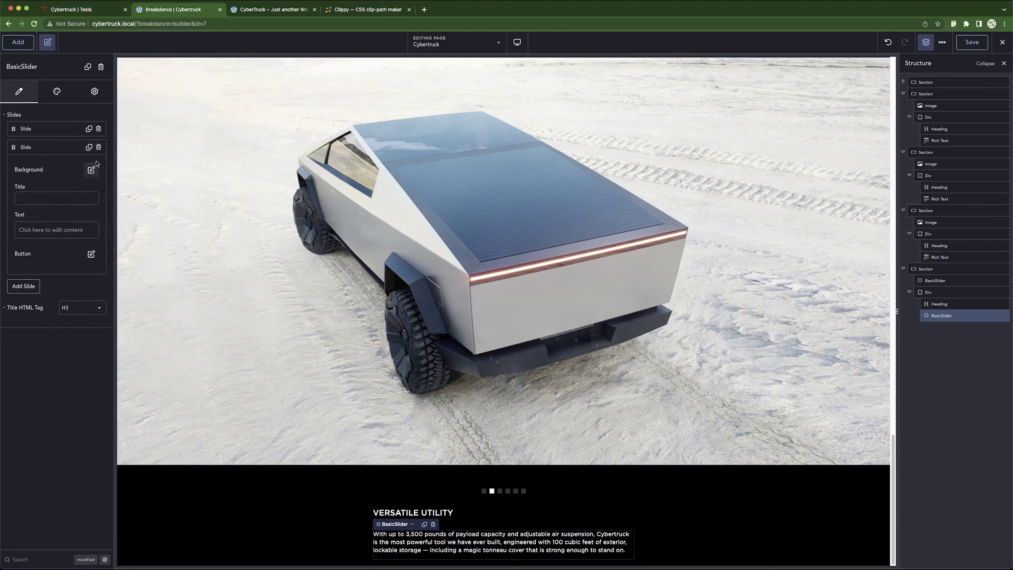
pyautogui.click(98, 147)
pyautogui.click(88, 128)
pyautogui.click(40, 147)
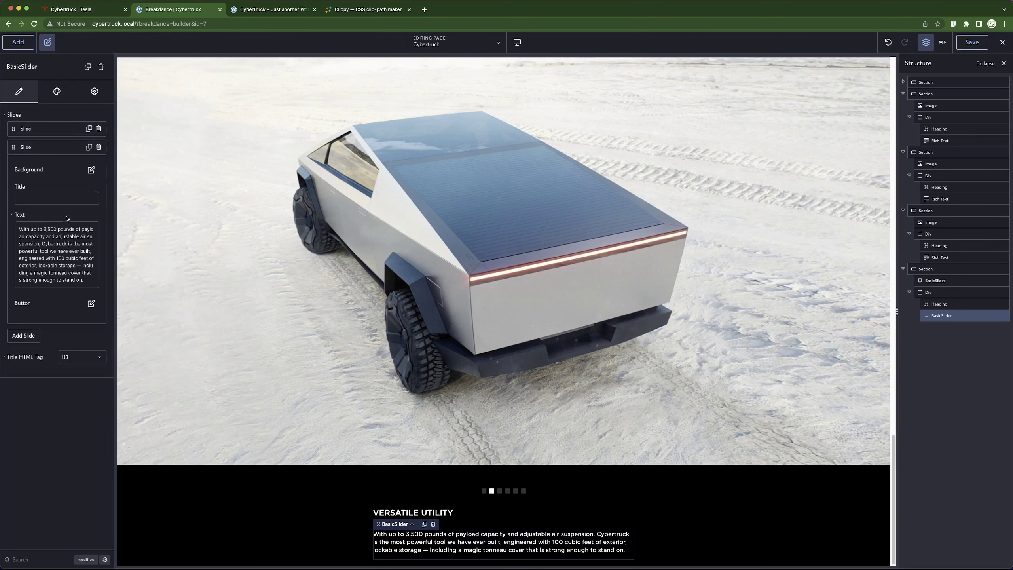
pyautogui.click(90, 255)
# Copy the VAULT-LIKE STORAGE caption and its paragraph from Tesla's Cybertruck page, and return to the Breakdance builder.
pyautogui.click(79, 9)
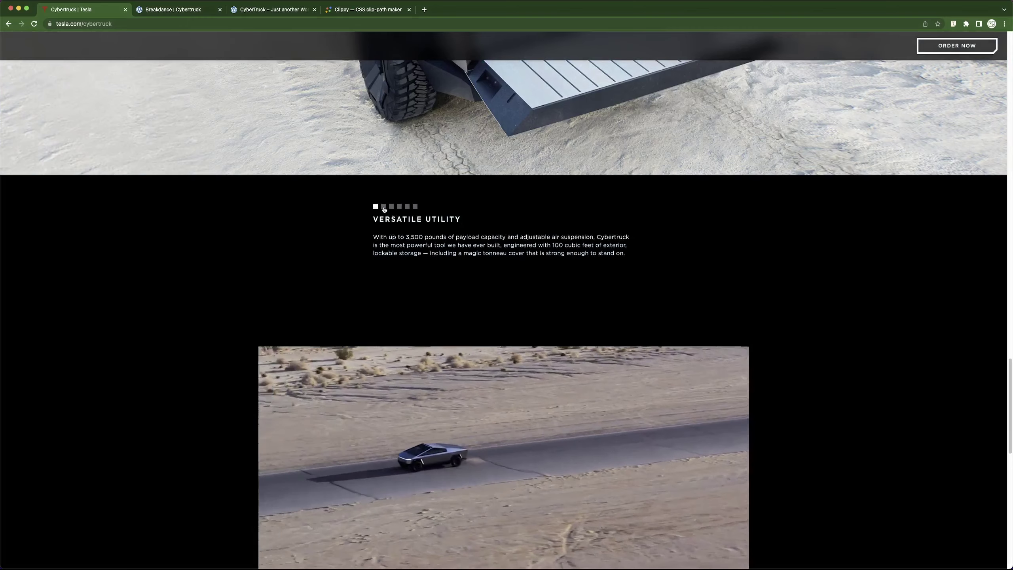
pyautogui.click(383, 206)
pyautogui.moveTo(372, 236); pyautogui.dragTo(590, 264)
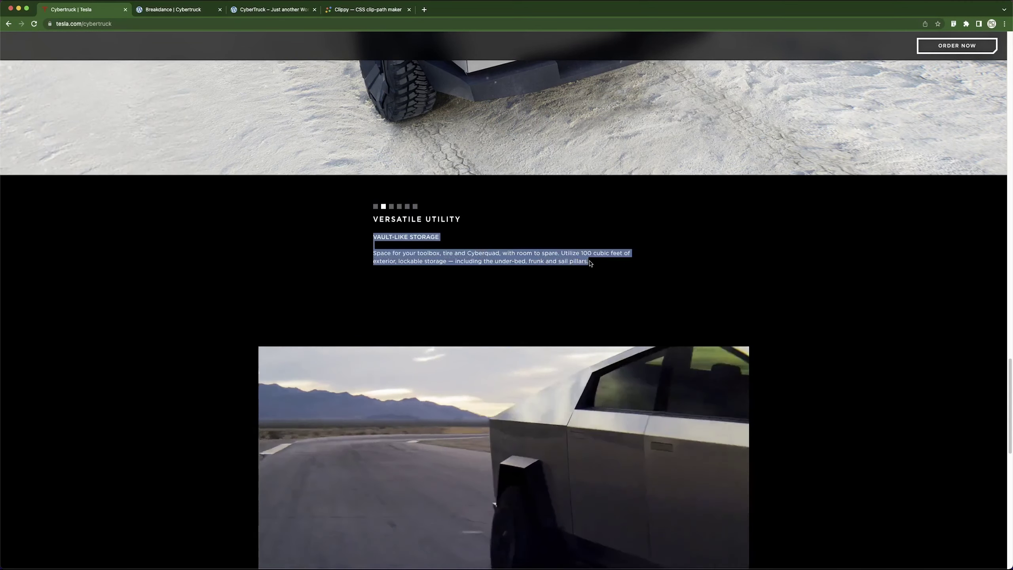
pyautogui.click(157, 11)
# Replace the duplicated slide's text with the copied toolbox-and-Cyberquad paragraph and set its title to VAULT-LIKE STORAGE.
pyautogui.click(65, 258)
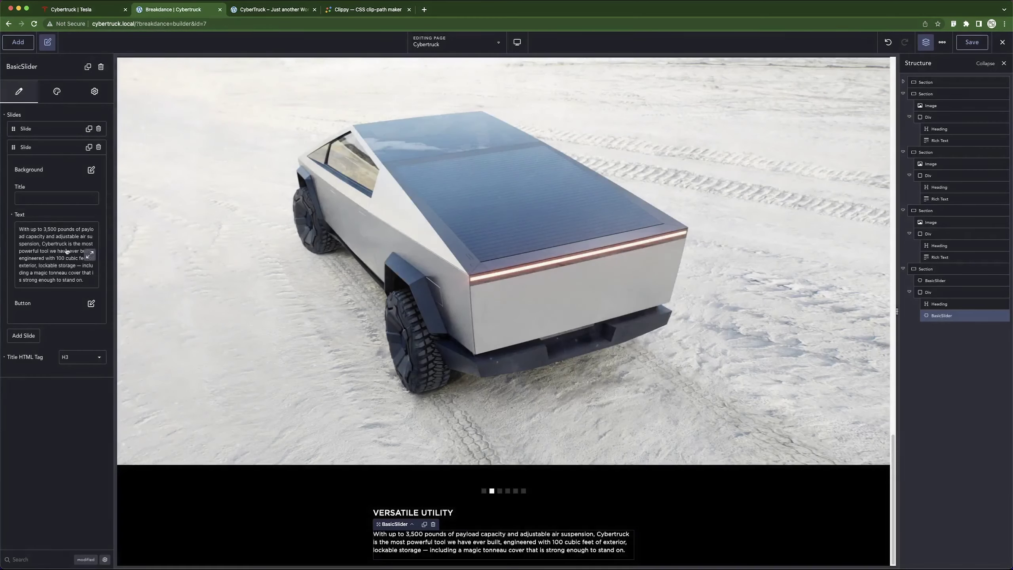
pyautogui.click(64, 251)
pyautogui.press('super+a')
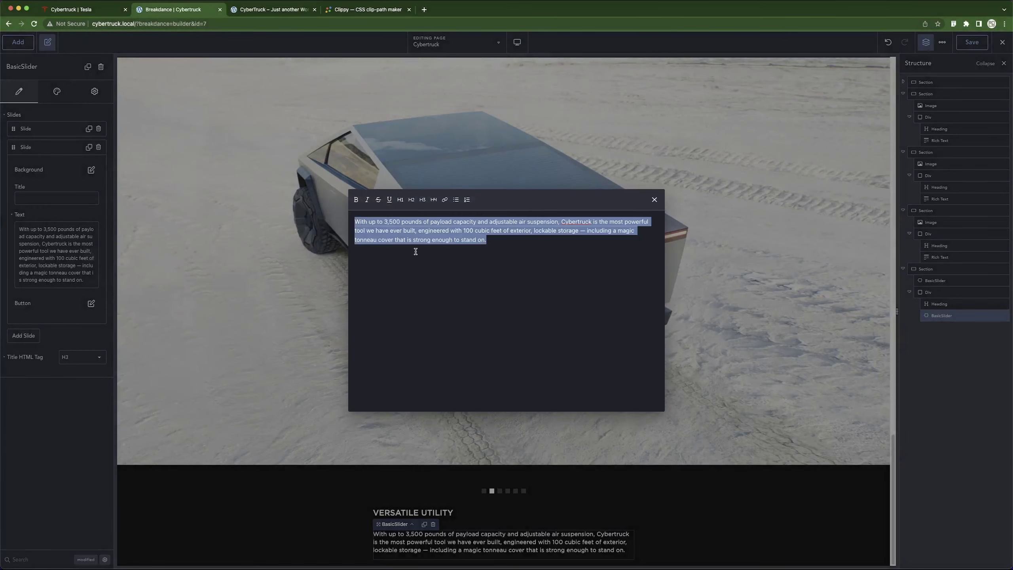
pyautogui.press('super+v')
pyautogui.moveTo(417, 222); pyautogui.dragTo(347, 226)
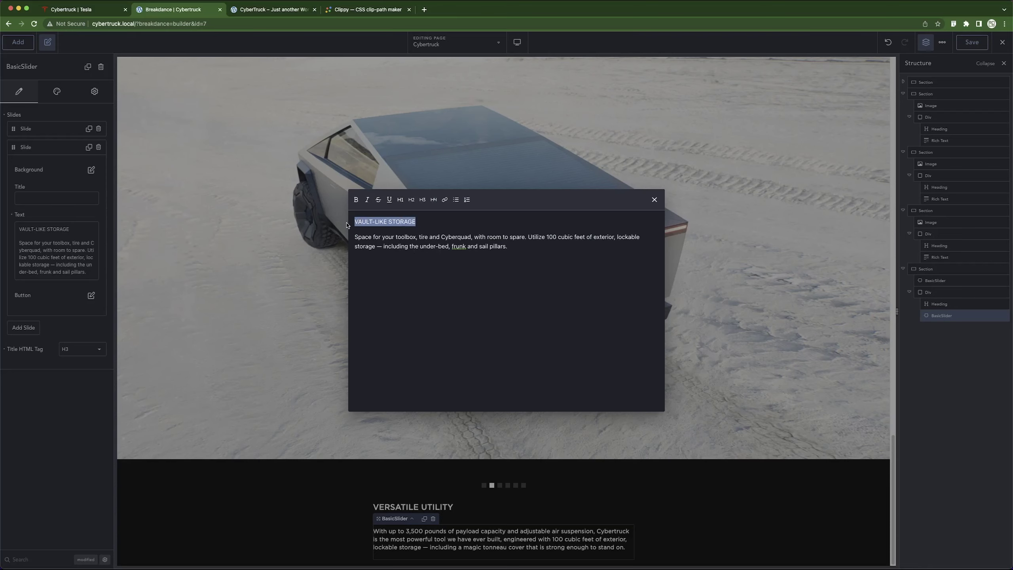
pyautogui.press('BackSpace')
pyautogui.press('BackSpace')
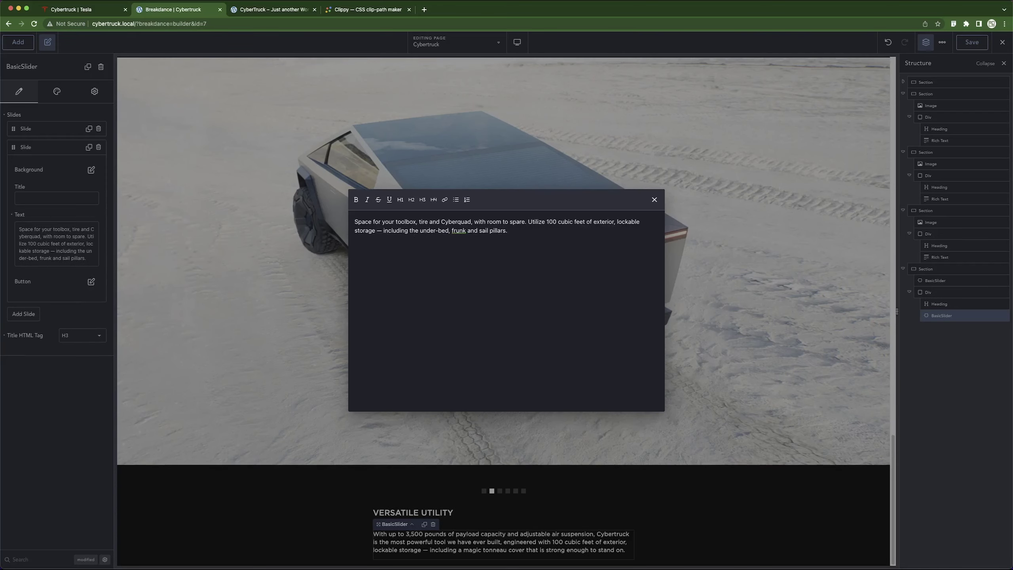
pyautogui.click(63, 202)
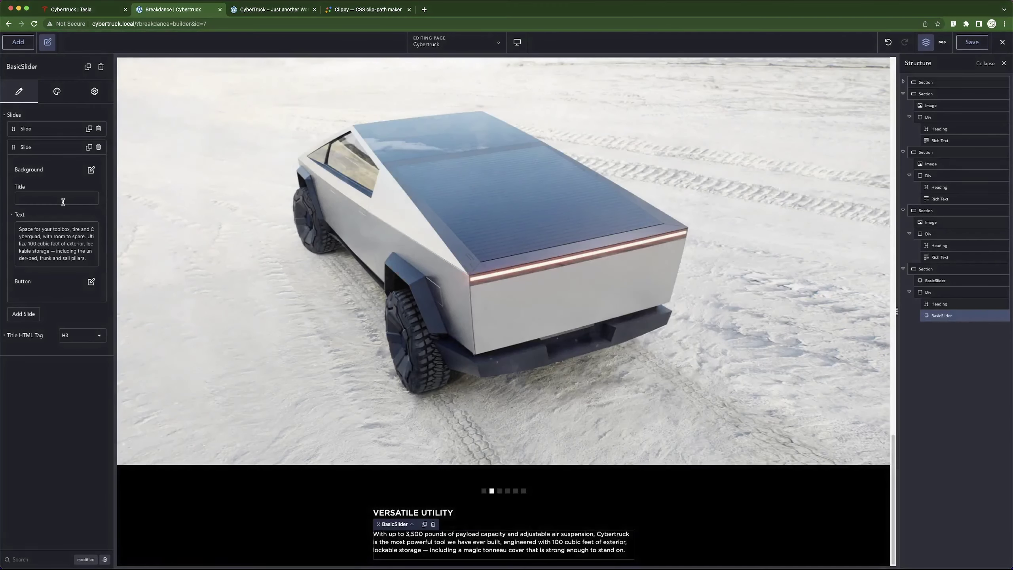
pyautogui.press('super+v')
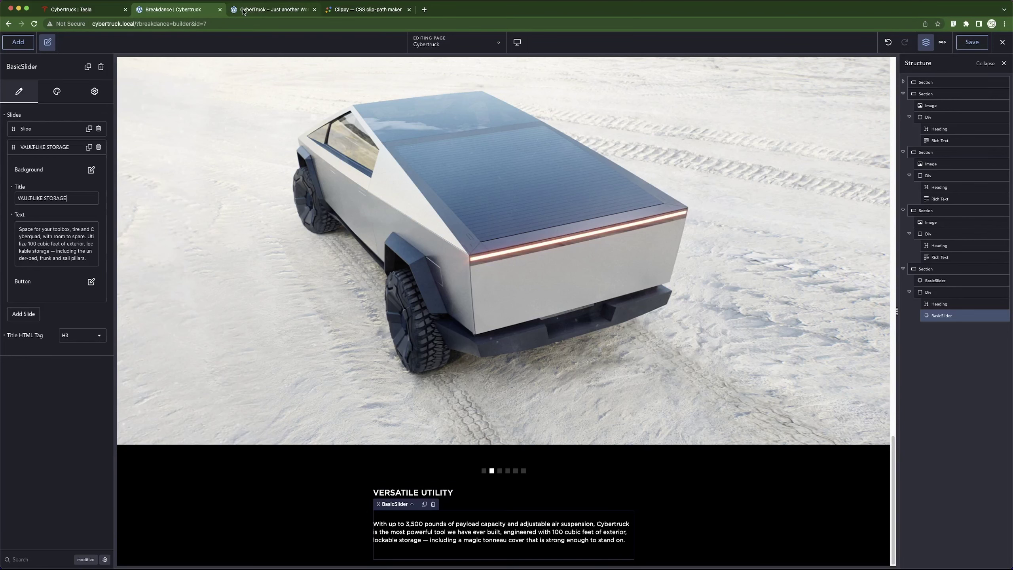
# Copy the RUGGED STRENGTH caption and its paragraph from Tesla's Cybertruck page, and return to the Breakdance builder.
pyautogui.click(80, 9)
pyautogui.moveTo(389, 287); pyautogui.dragTo(570, 262)
pyautogui.press('super+c')
pyautogui.click(391, 206)
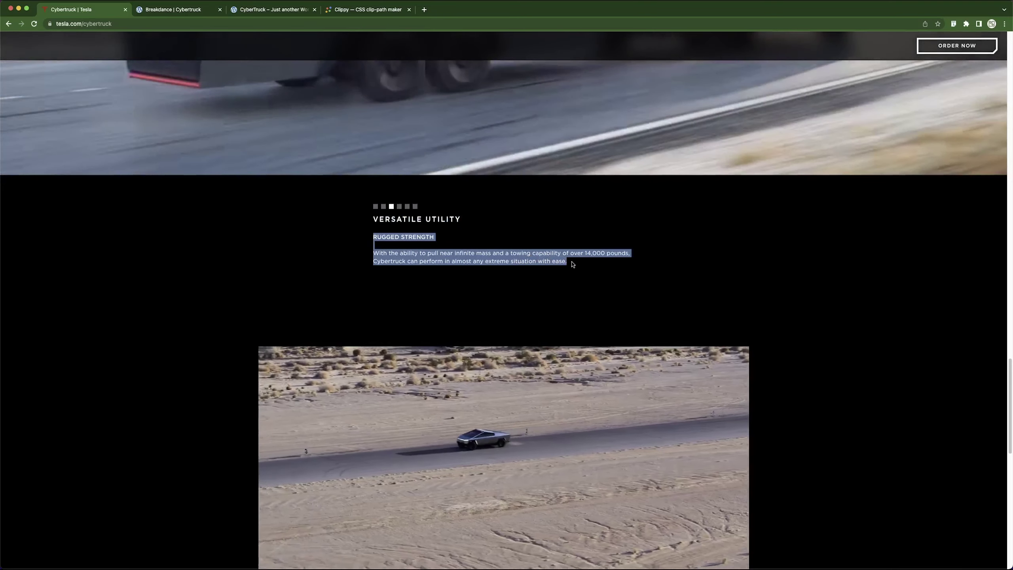
pyautogui.click(206, 6)
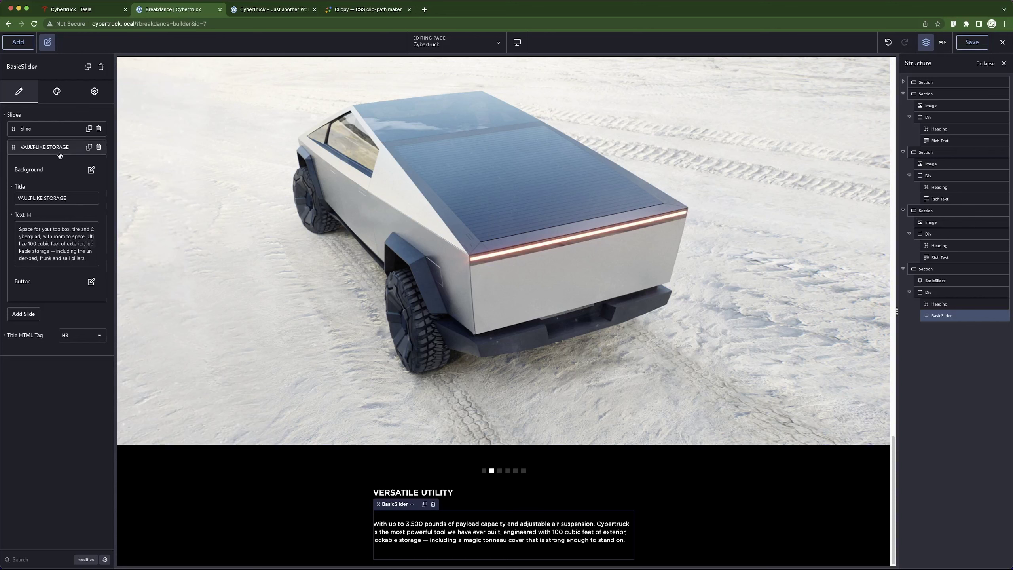
# Duplicate the VAULT-LIKE STORAGE slide and replace the copy's text with the copied RUGGED STRENGTH caption and paragraph.
pyautogui.click(88, 147)
pyautogui.click(65, 165)
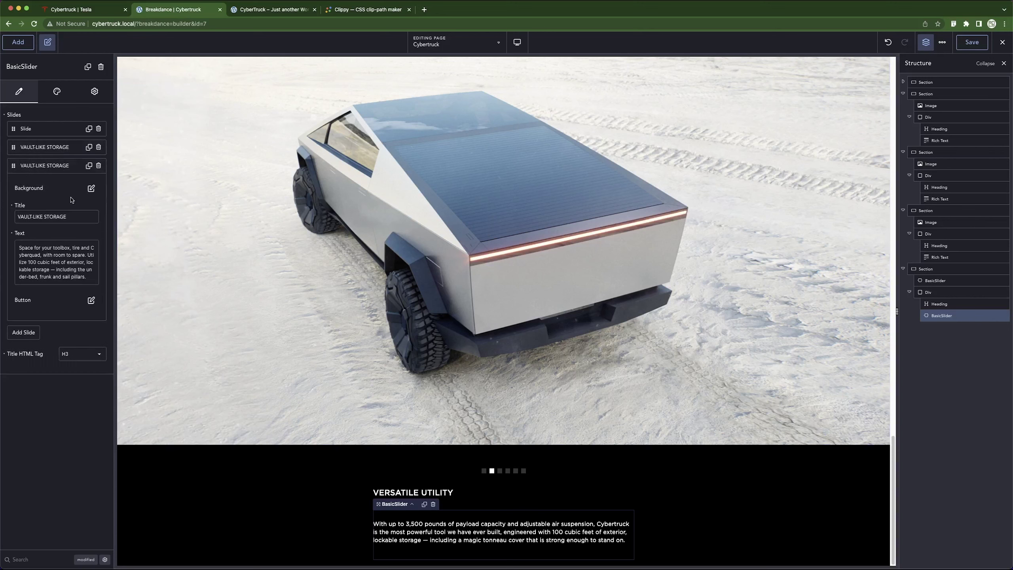
pyautogui.click(90, 262)
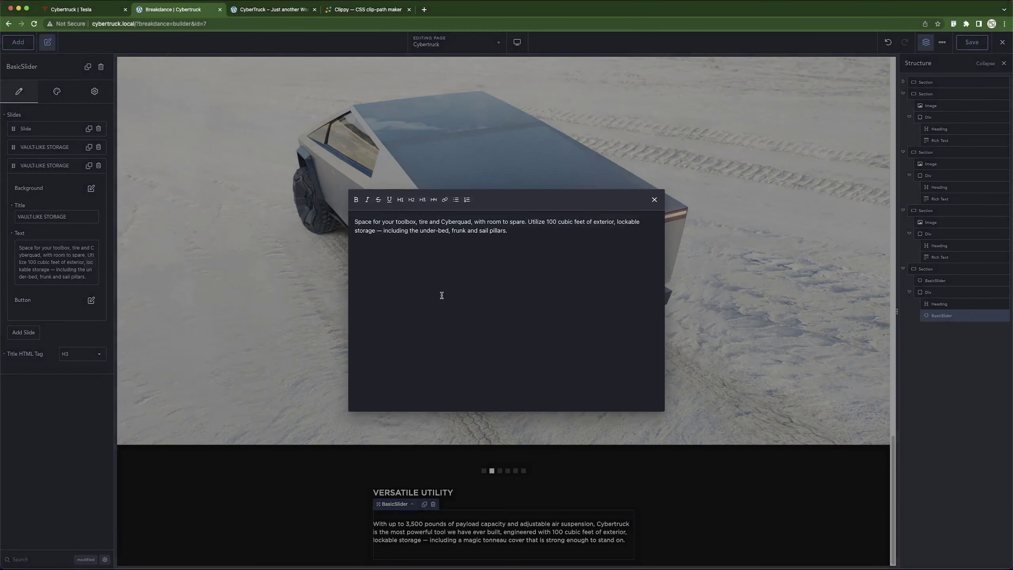
pyautogui.press('super+a')
pyautogui.press('super+v')
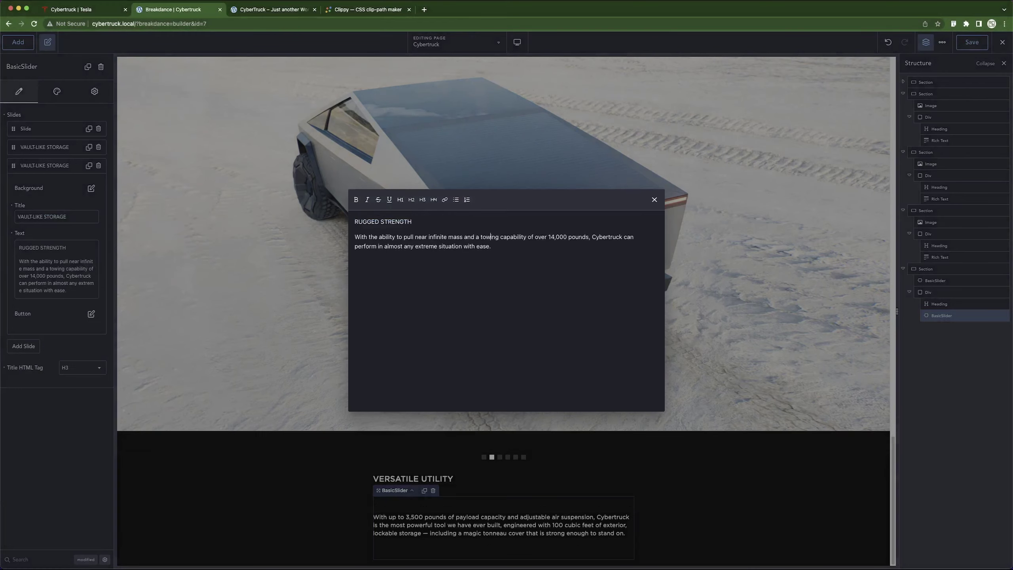
# Move the RUGGED STRENGTH line out of the third slide's text and into its title, replacing the duplicated title.
pyautogui.press('super+shift+Left')
pyautogui.press('super+c')
pyautogui.press('BackSpace')
pyautogui.press('BackSpace')
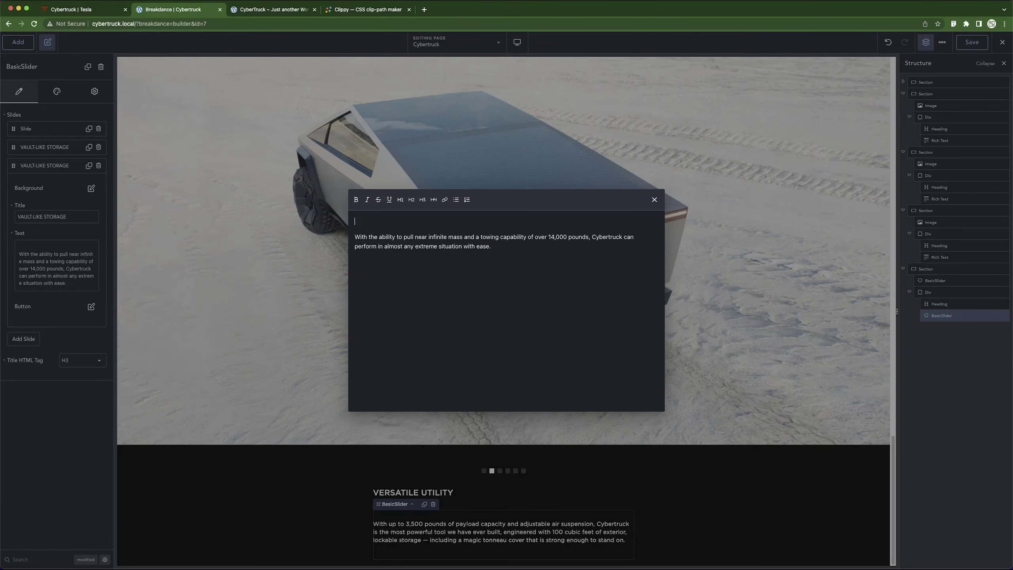
pyautogui.click(72, 212)
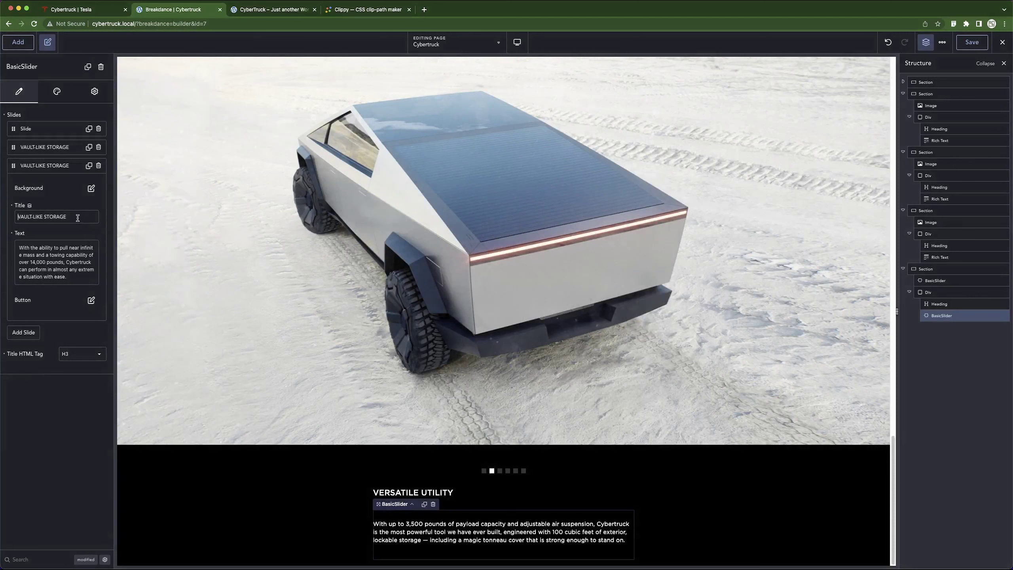
pyautogui.tripleClick(78, 218)
pyautogui.press('super+v')
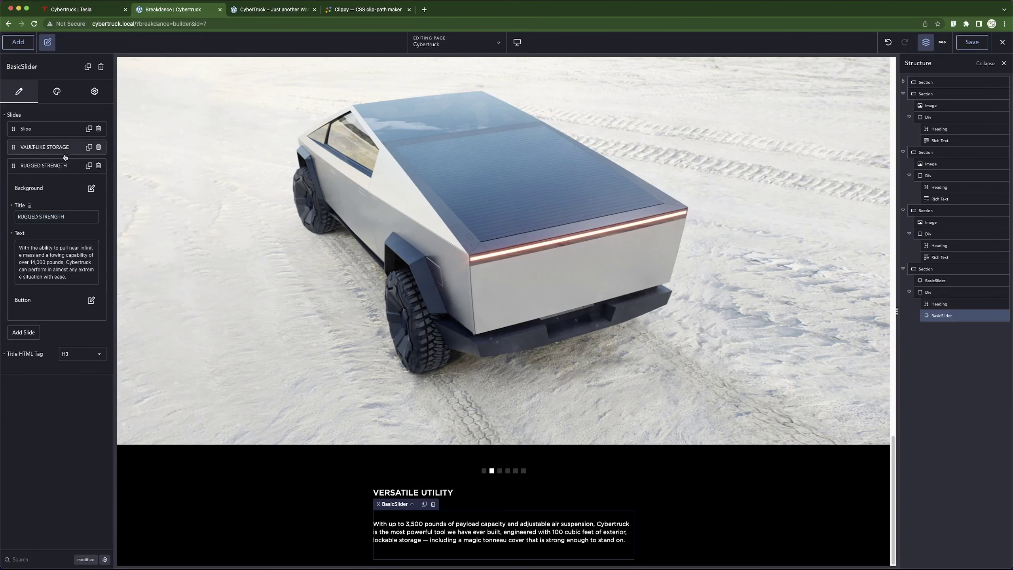
pyautogui.click(47, 165)
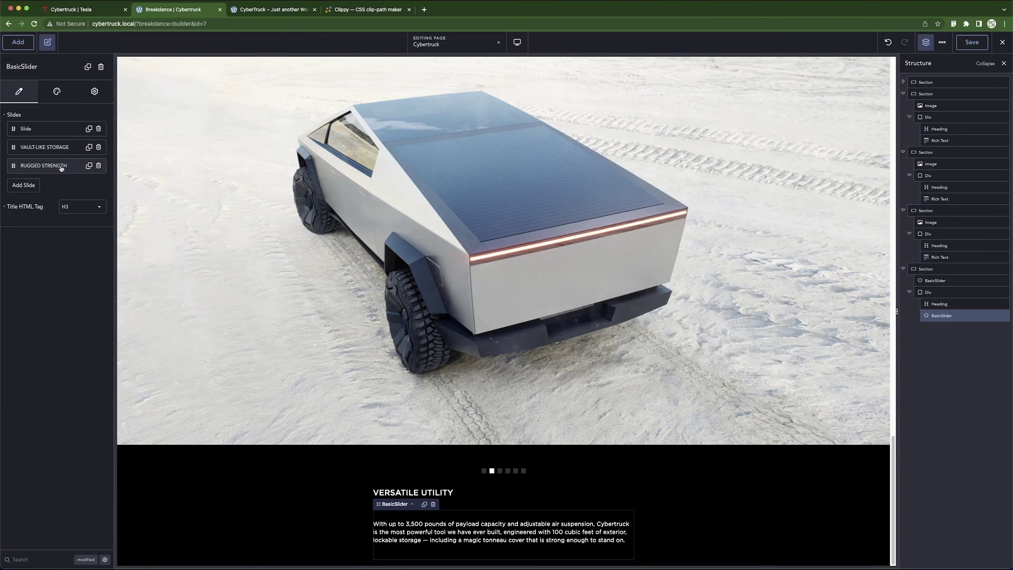
# Copy the ADAPTIVE AIR SUSPENSION caption and its paragraph from Tesla's Cybertruck page, and return to the Breakdance builder.
pyautogui.click(98, 12)
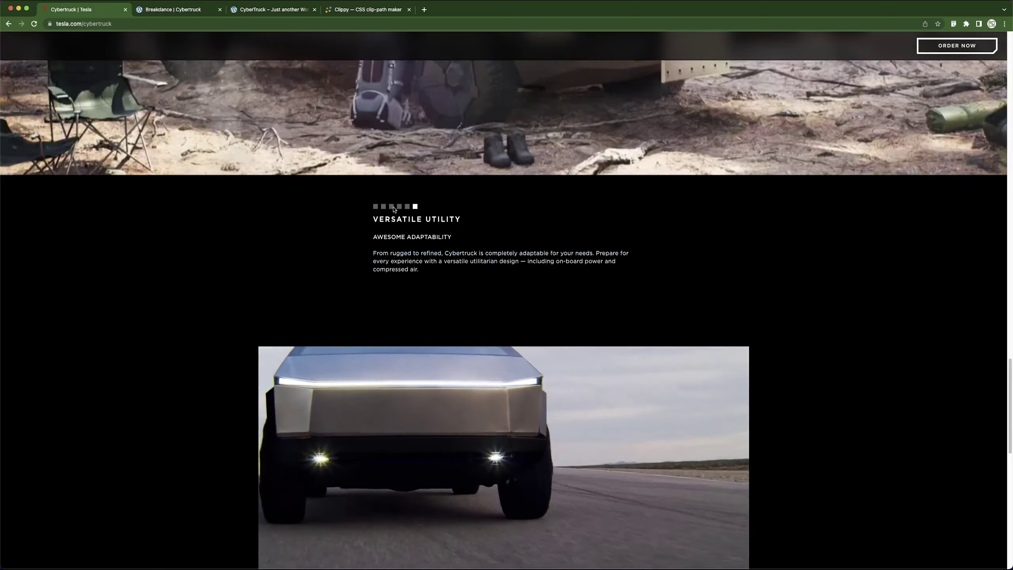
pyautogui.click(174, 9)
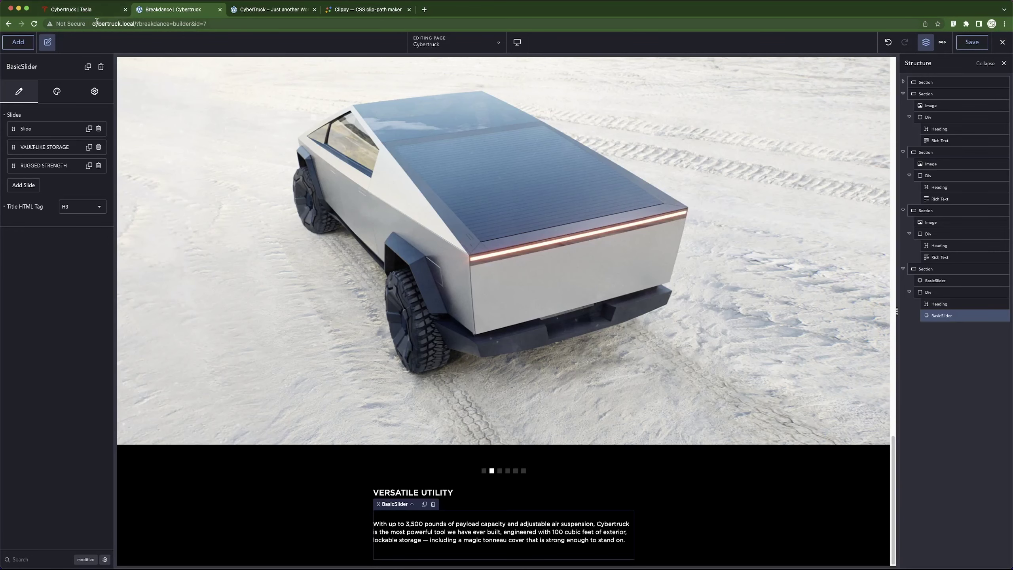
pyautogui.click(97, 9)
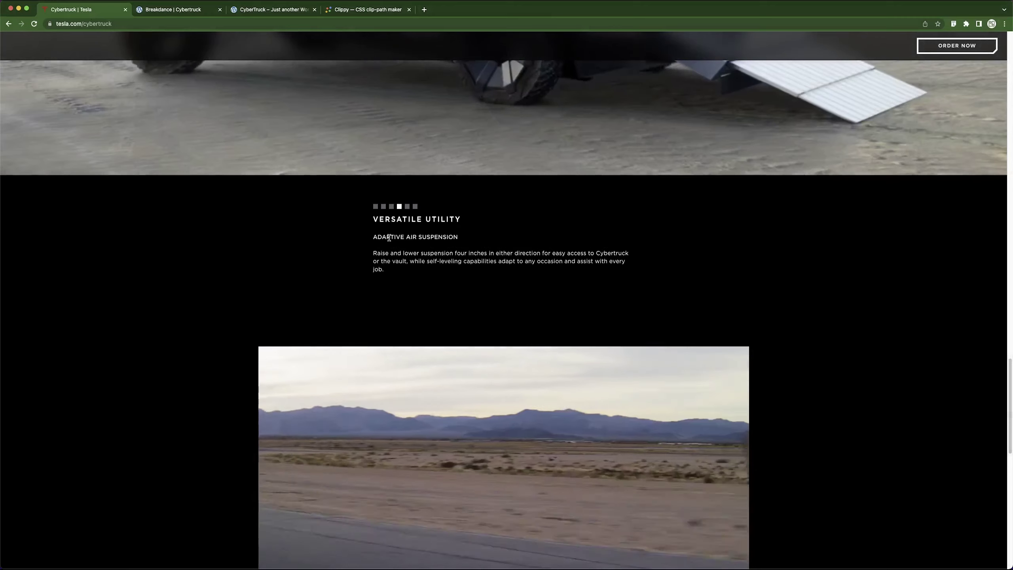
pyautogui.moveTo(373, 237); pyautogui.dragTo(397, 273)
pyautogui.press('super+c')
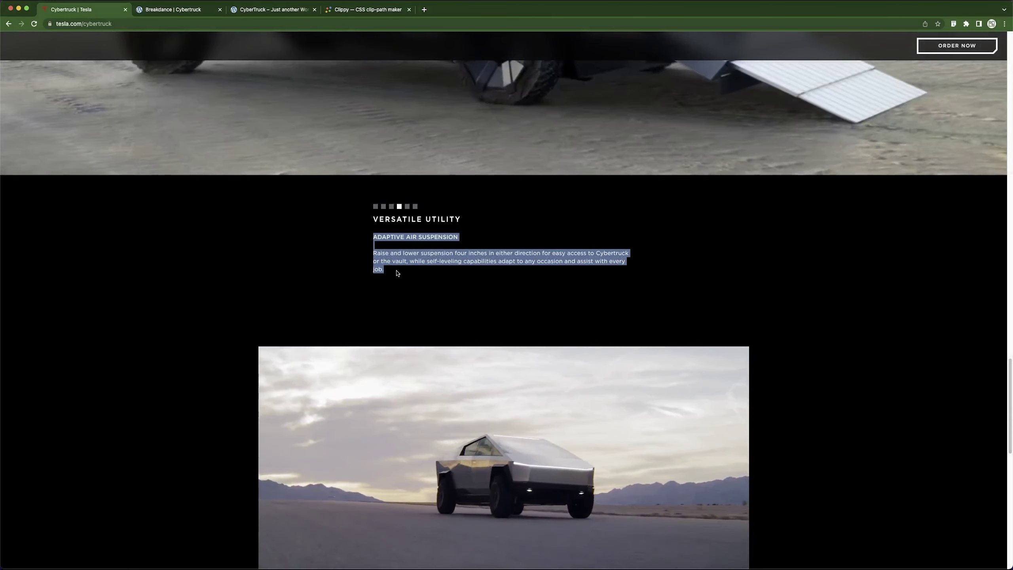
pyautogui.hotkey('ctrl', 'Tab')
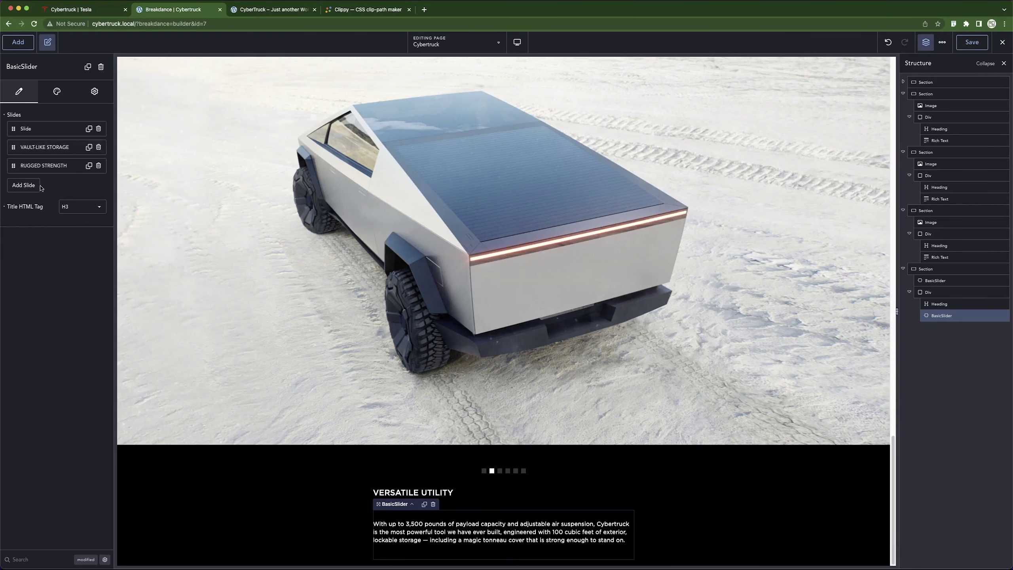
pyautogui.click(24, 185)
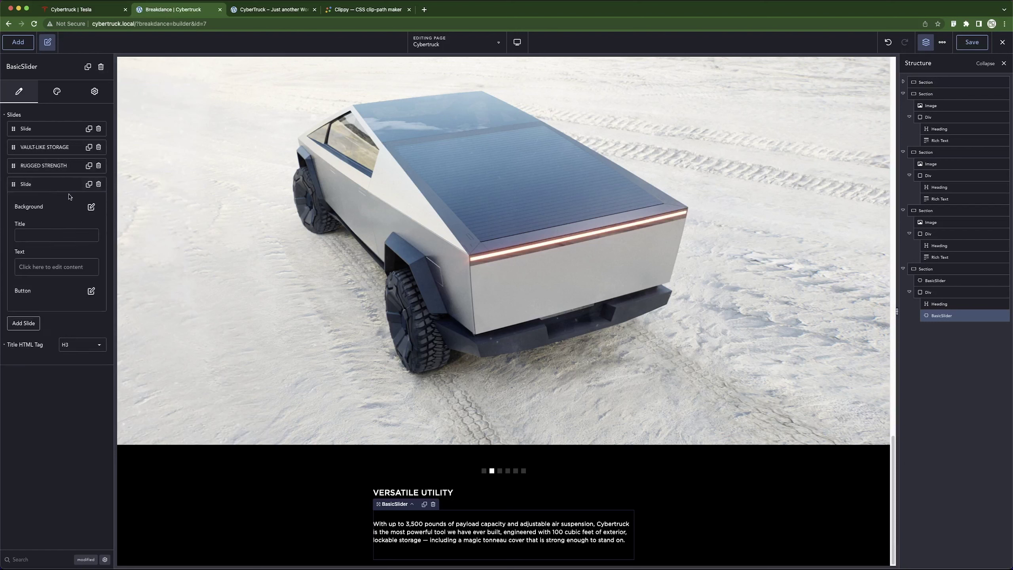
pyautogui.click(90, 206)
pyautogui.press('Escape')
pyautogui.click(71, 184)
# Duplicate the RUGGED STRENGTH slide, delete the blank slide at the end of the list, and open the duplicate.
pyautogui.click(92, 168)
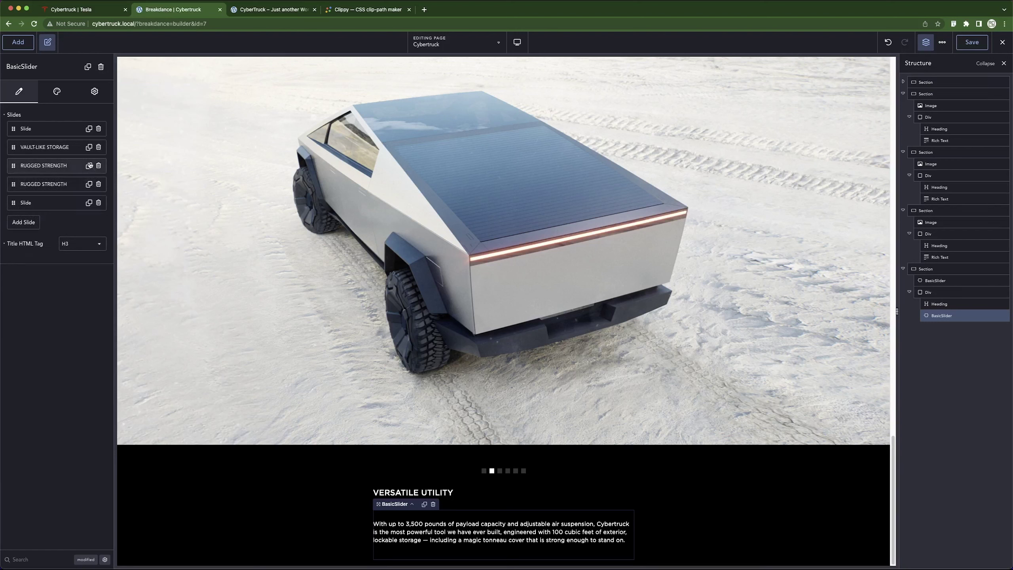
pyautogui.click(98, 203)
pyautogui.click(69, 186)
# Replace the fourth slide's text with the copied suspension paragraph and set its title to ADAPTIVE AIR SUSPENSION.
pyautogui.click(89, 280)
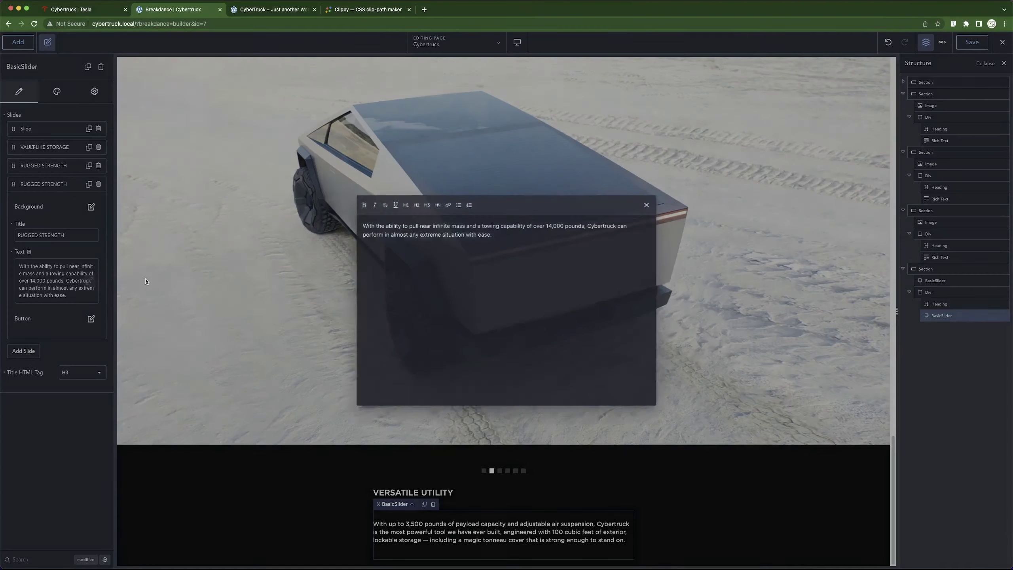
pyautogui.press('super+a')
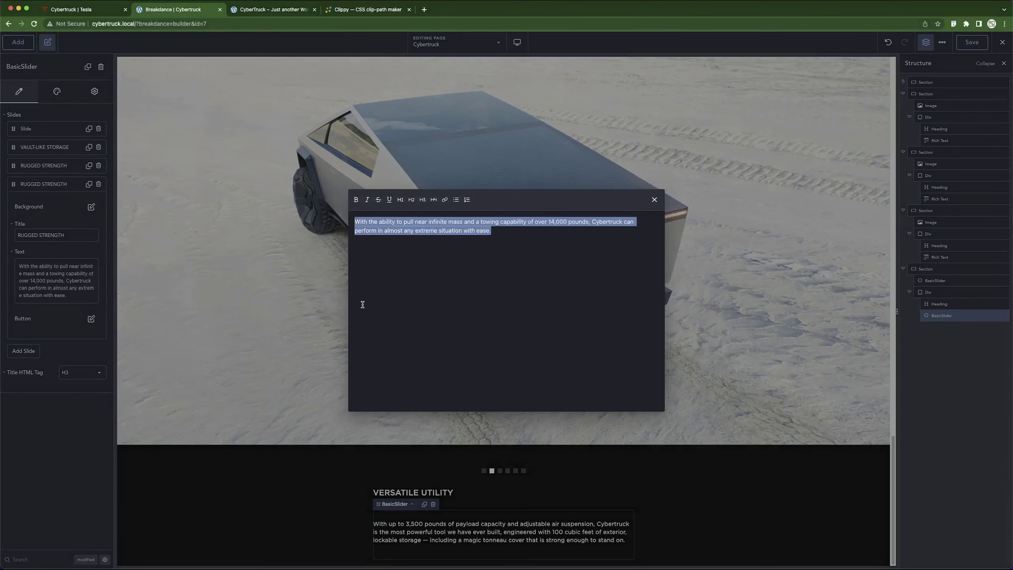
pyautogui.press('super+v')
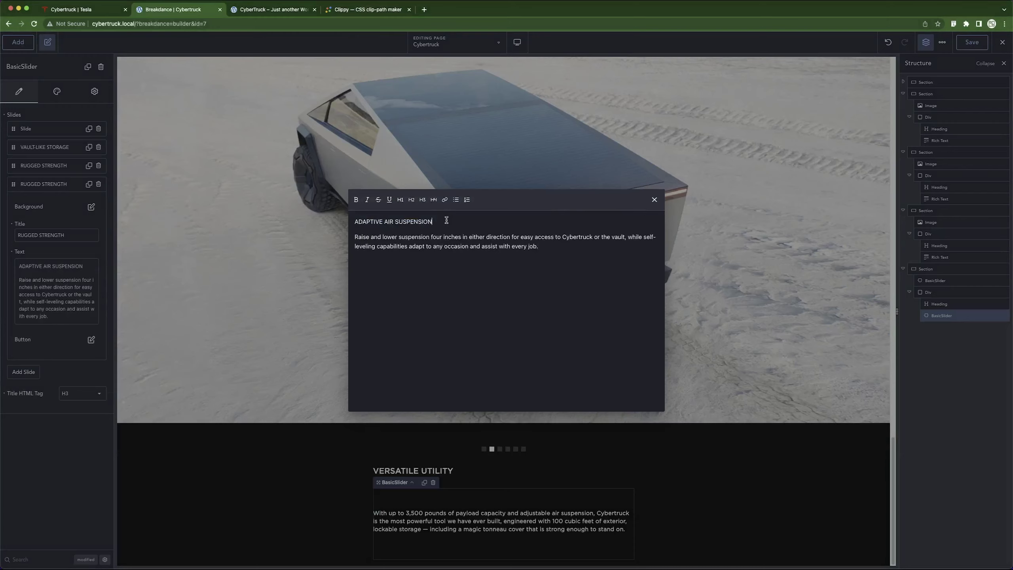
pyautogui.tripleClick(447, 221)
pyautogui.press('super+c')
pyautogui.press('BackSpace')
pyautogui.press('Delete')
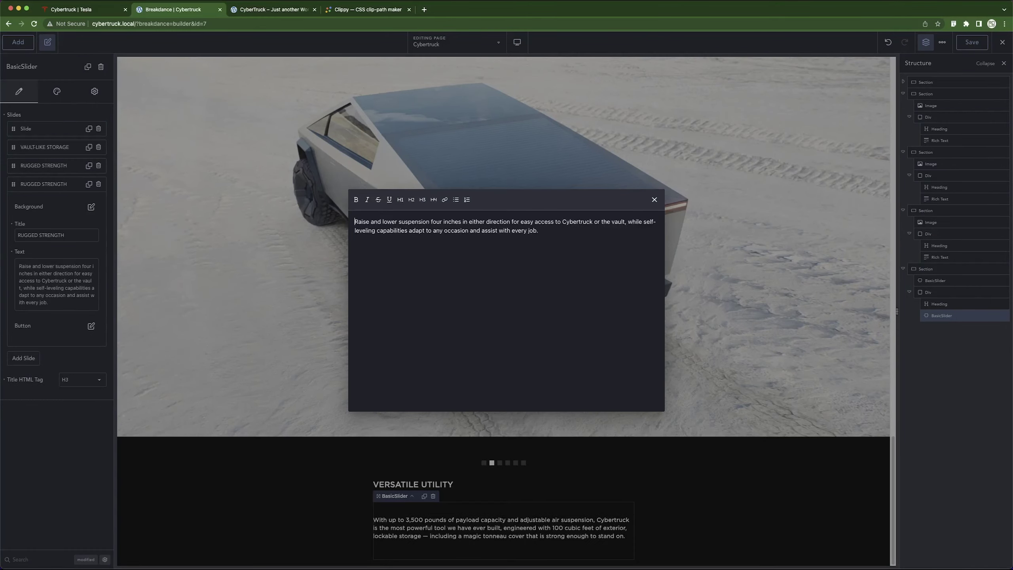
pyautogui.click(81, 233)
pyautogui.tripleClick(81, 233)
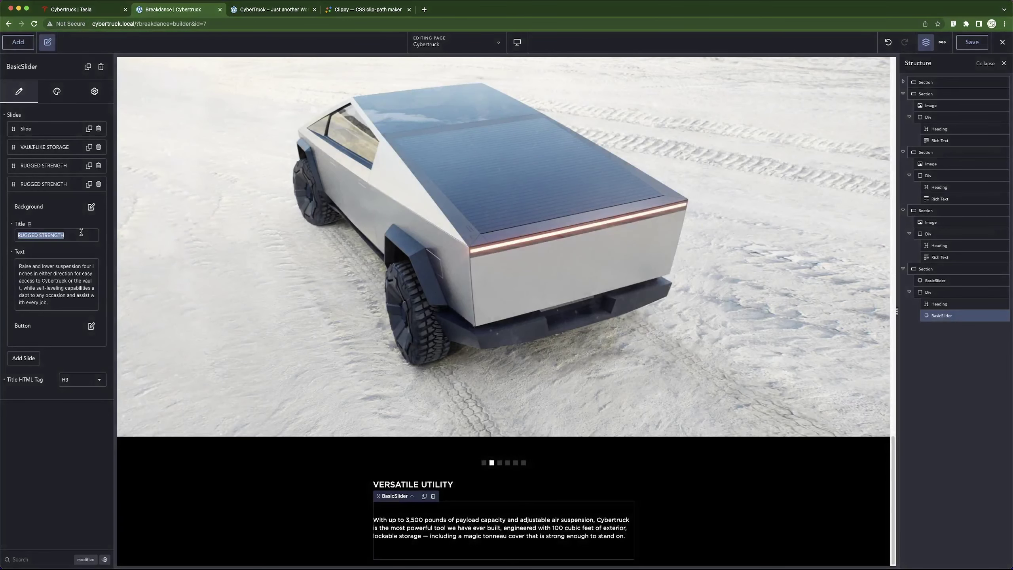
pyautogui.press('super+v')
pyautogui.click(80, 189)
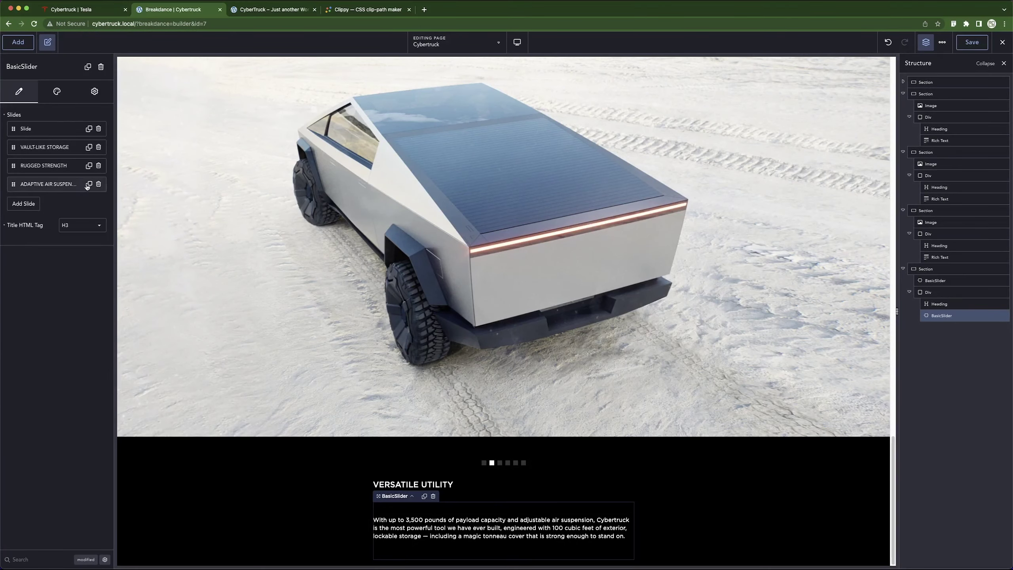
# Duplicate the ADAPTIVE AIR SUSPENSION slide and copy the FLEXIBLE INTERIOR caption and paragraph from Tesla's Cybertruck page.
pyautogui.click(88, 184)
pyautogui.click(80, 203)
pyautogui.click(74, 9)
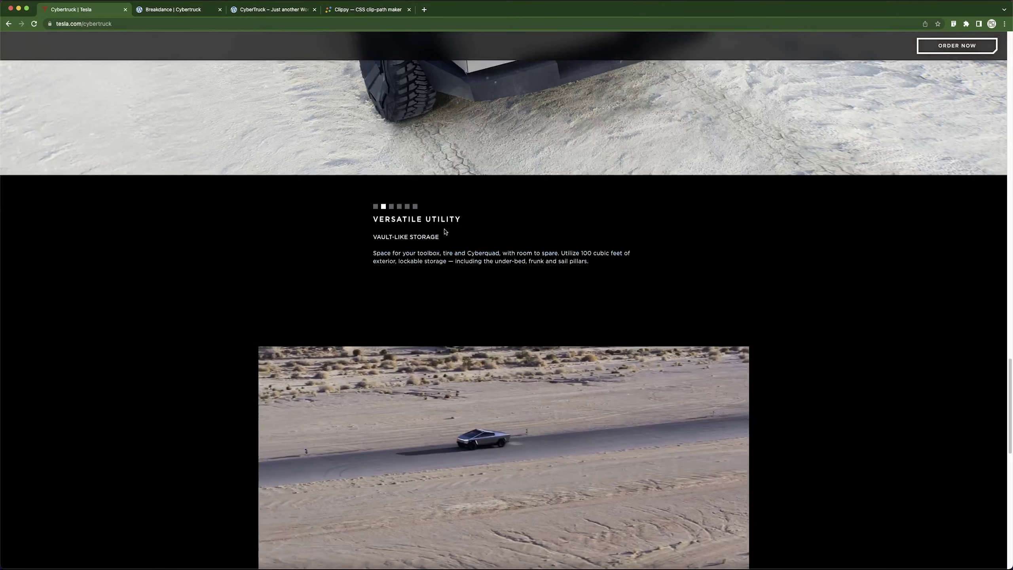
pyautogui.moveTo(374, 236); pyautogui.dragTo(610, 267)
pyautogui.press('super+c')
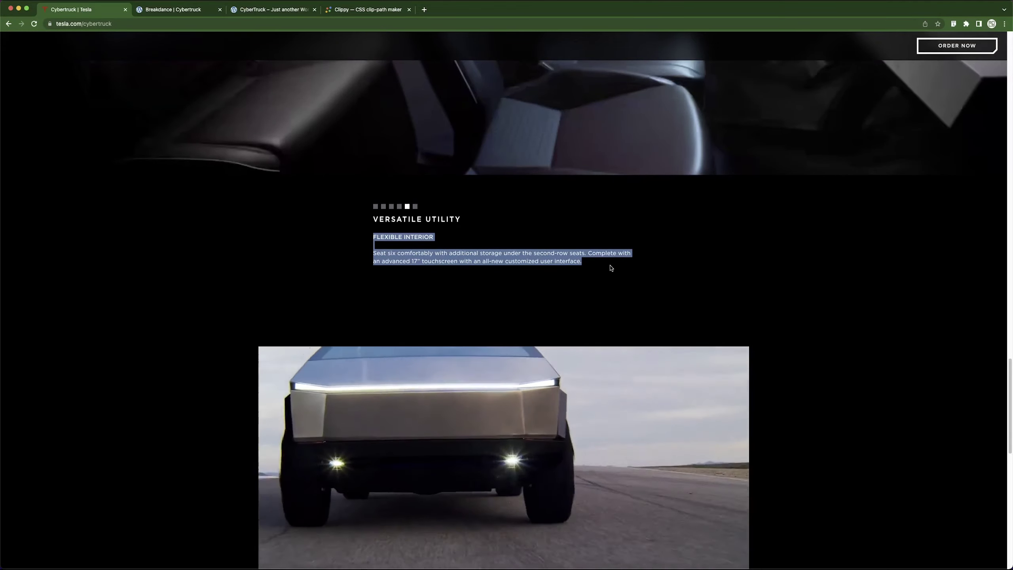
# In the Breakdance builder, replace the fifth slide's text with the copied interior paragraph and set its title to FLEXIBLE INTERIOR.
pyautogui.click(173, 9)
pyautogui.click(90, 303)
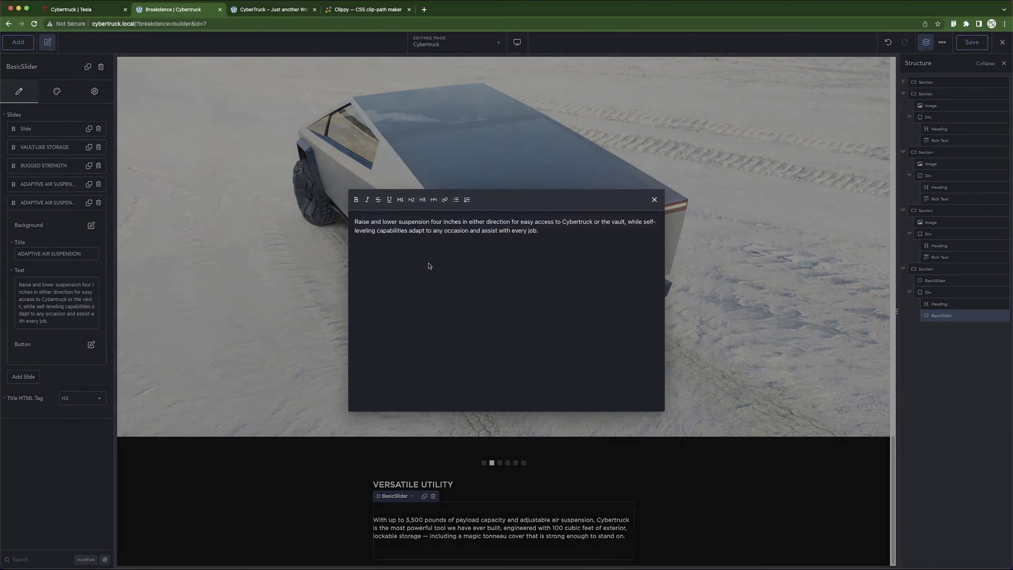
pyautogui.press('super+a')
pyautogui.press('super+v')
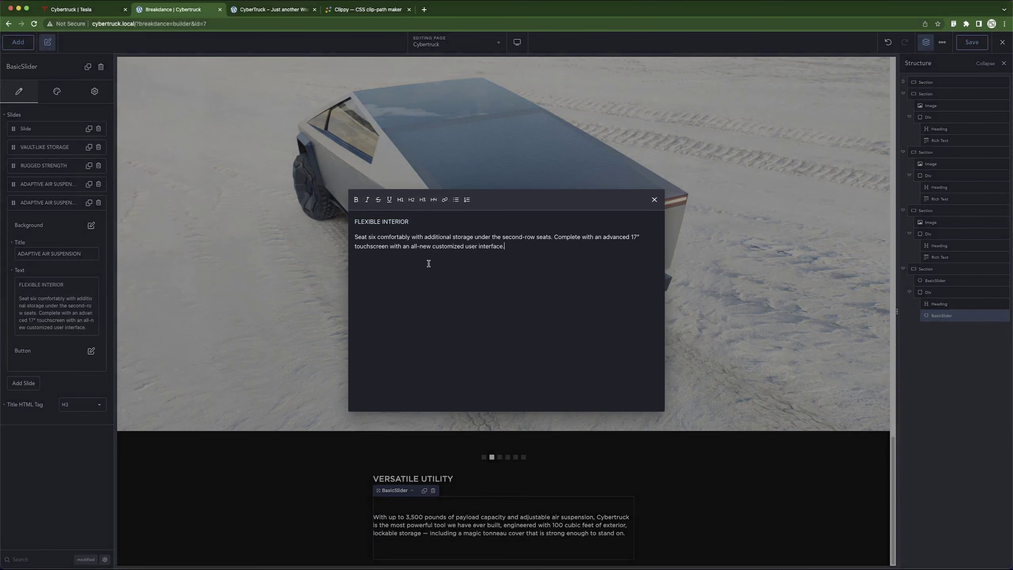
pyautogui.tripleClick(381, 222)
pyautogui.press('super+c')
pyautogui.press('BackSpace')
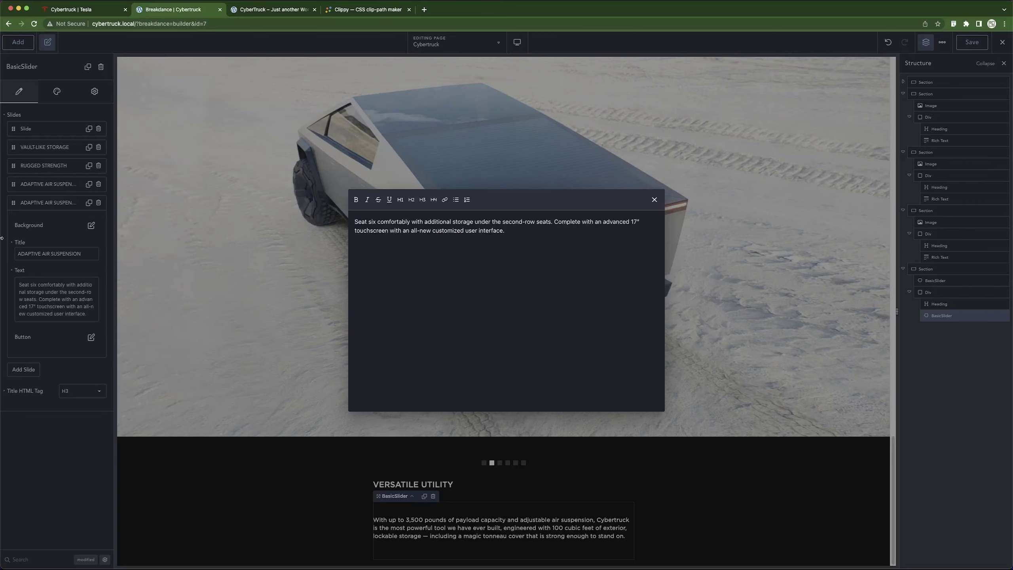
pyautogui.tripleClick(73, 254)
pyautogui.press('super+v')
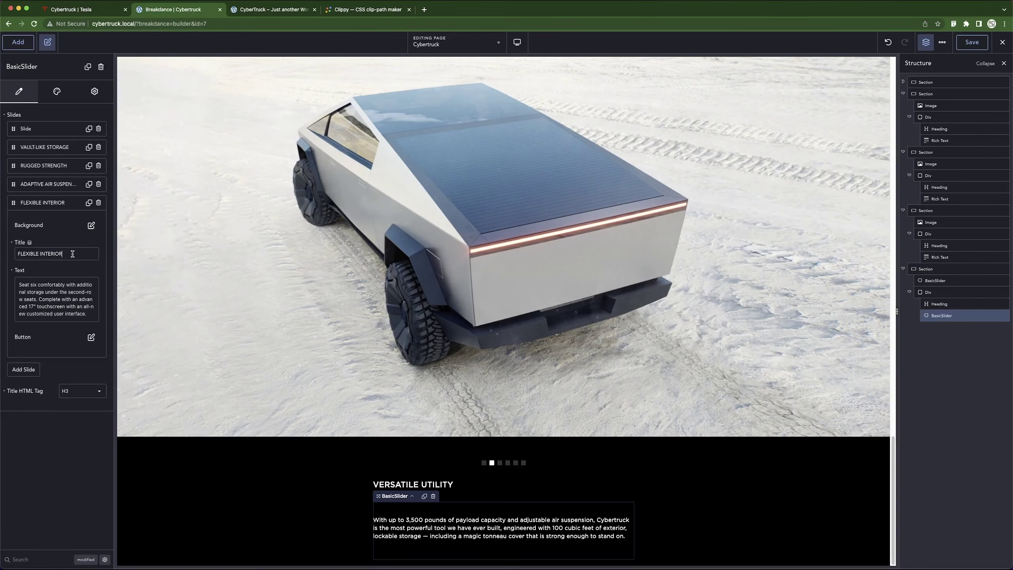
# Duplicate the FLEXIBLE INTERIOR slide, and copy the AWESOME ADAPTABILITY caption and paragraph from Tesla's Cybertruck page.
pyautogui.click(64, 203)
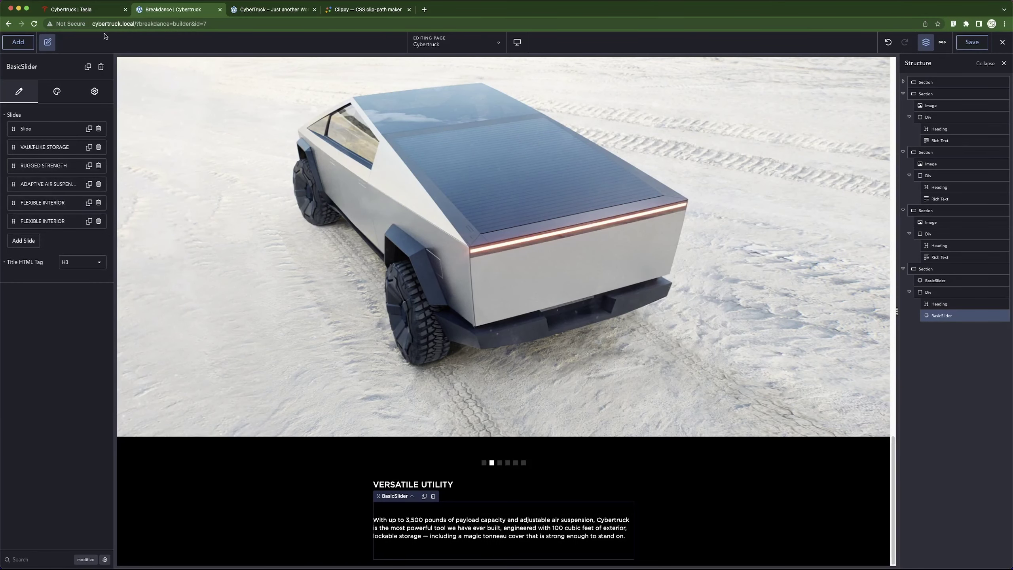
pyautogui.click(86, 9)
pyautogui.click(415, 206)
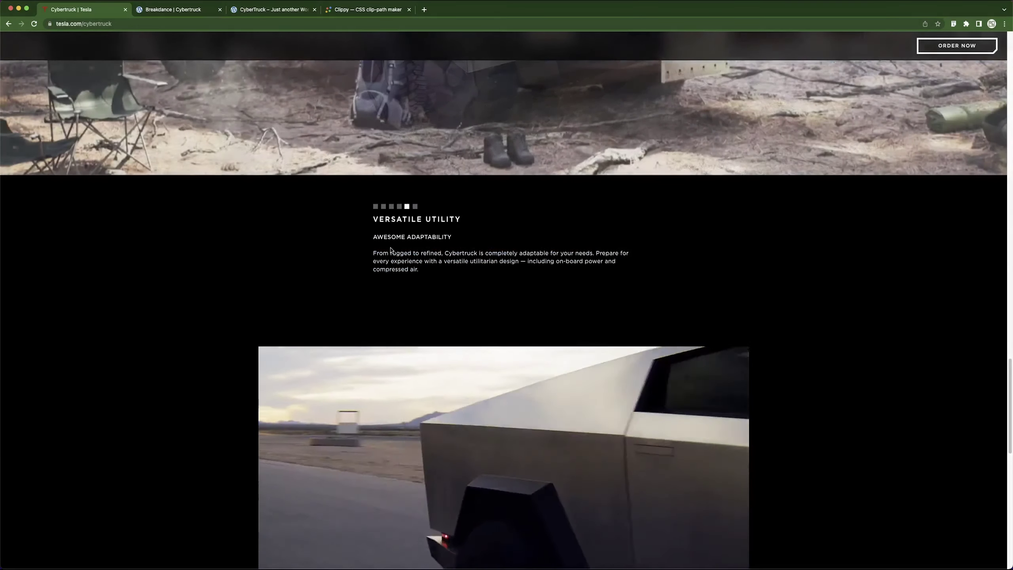
pyautogui.moveTo(373, 235); pyautogui.dragTo(426, 273)
pyautogui.press('super+c')
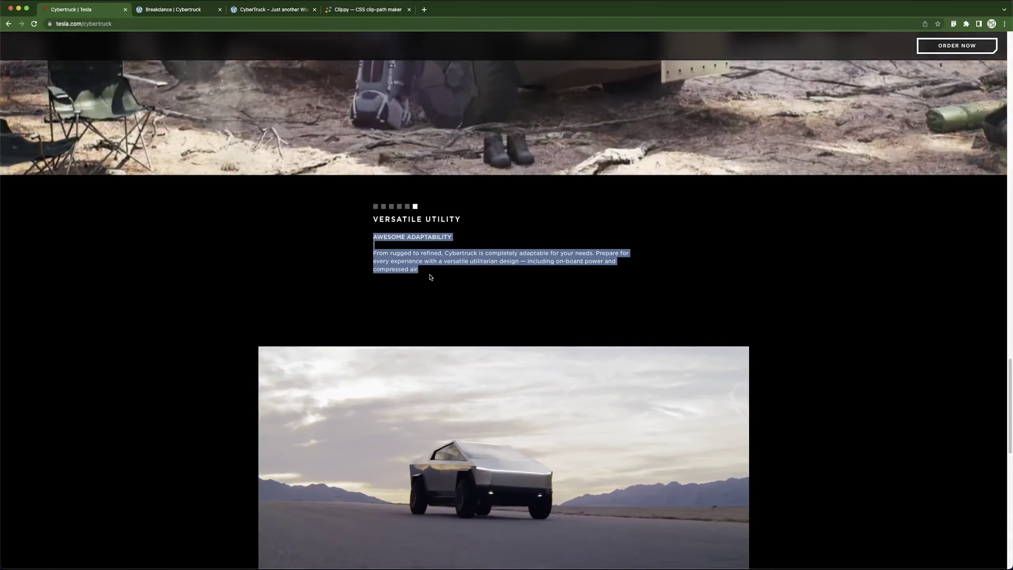
pyautogui.click(168, 11)
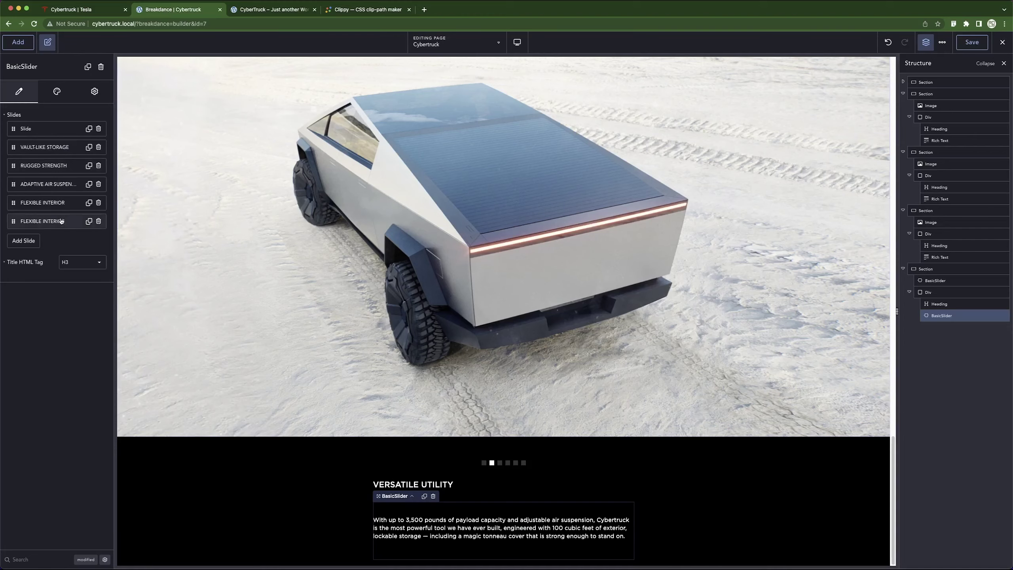
# Replace the sixth slide's text with the copied adaptability paragraph and set its title to AWESOME ADAPTABILITY.
pyautogui.click(82, 222)
pyautogui.click(90, 318)
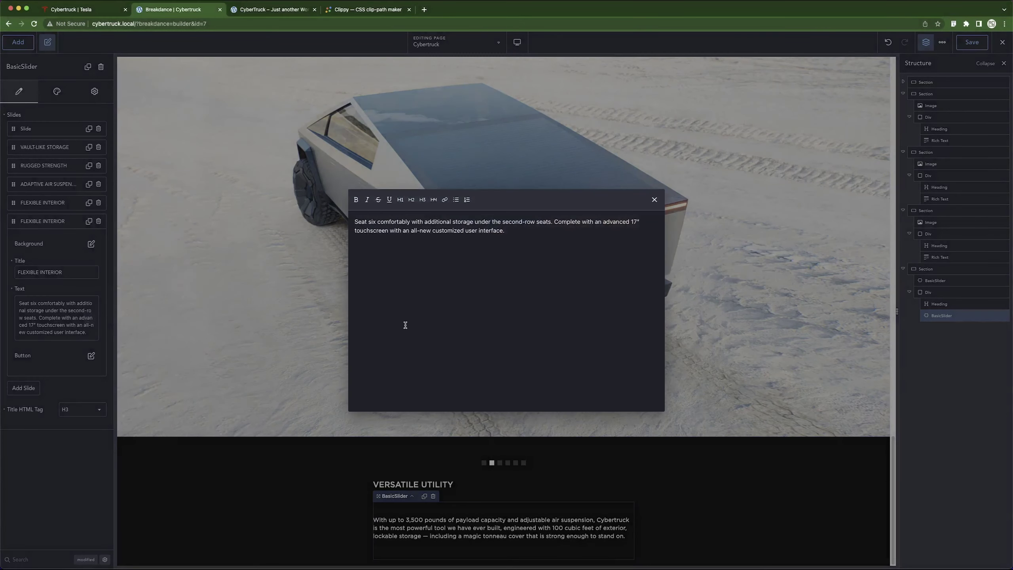
pyautogui.press('super+a')
pyautogui.press('super+v')
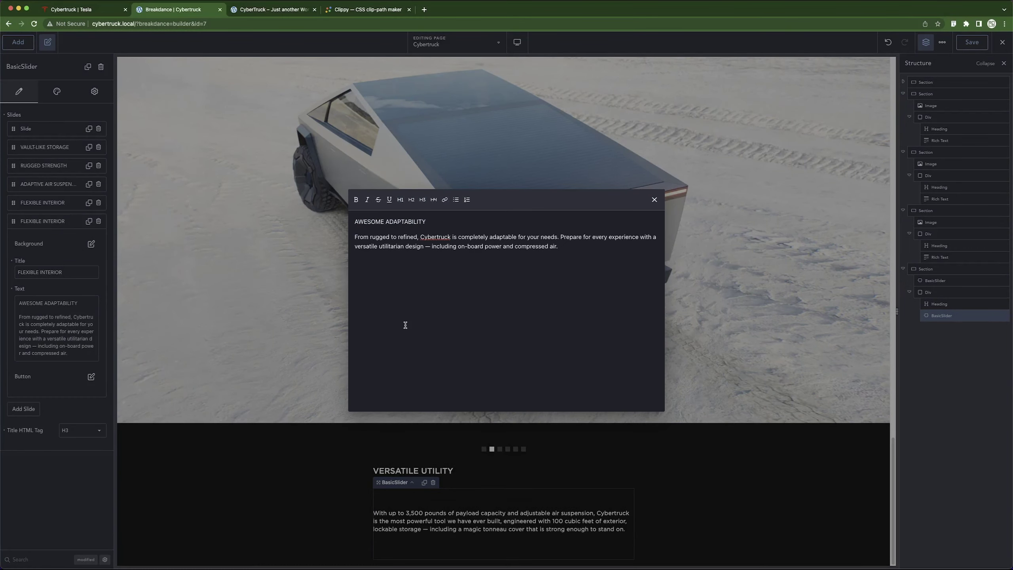
pyautogui.press('super+Up')
pyautogui.hotkey('shift', 'Down')
pyautogui.press('super+c')
pyautogui.press('BackSpace')
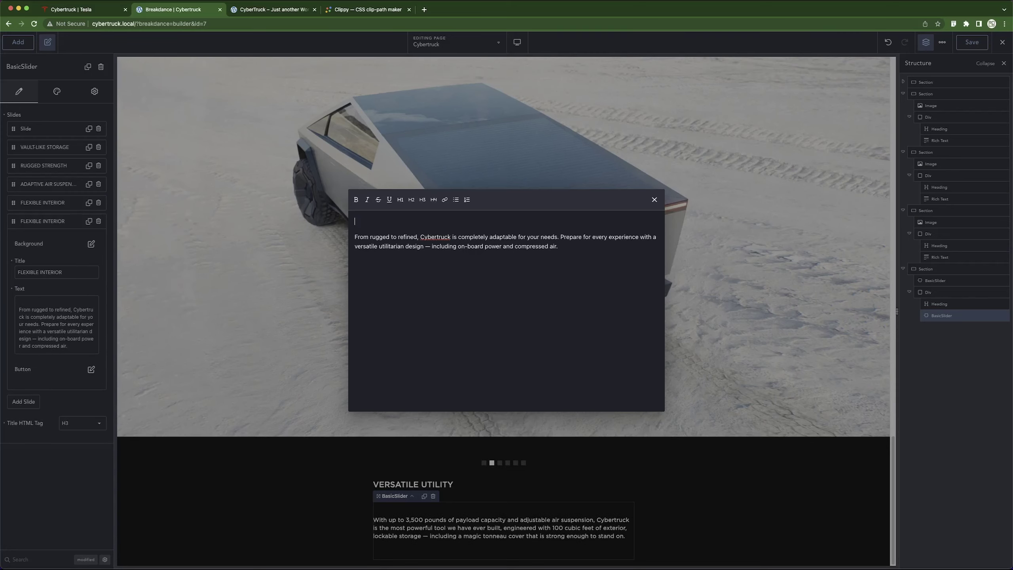
pyautogui.tripleClick(82, 274)
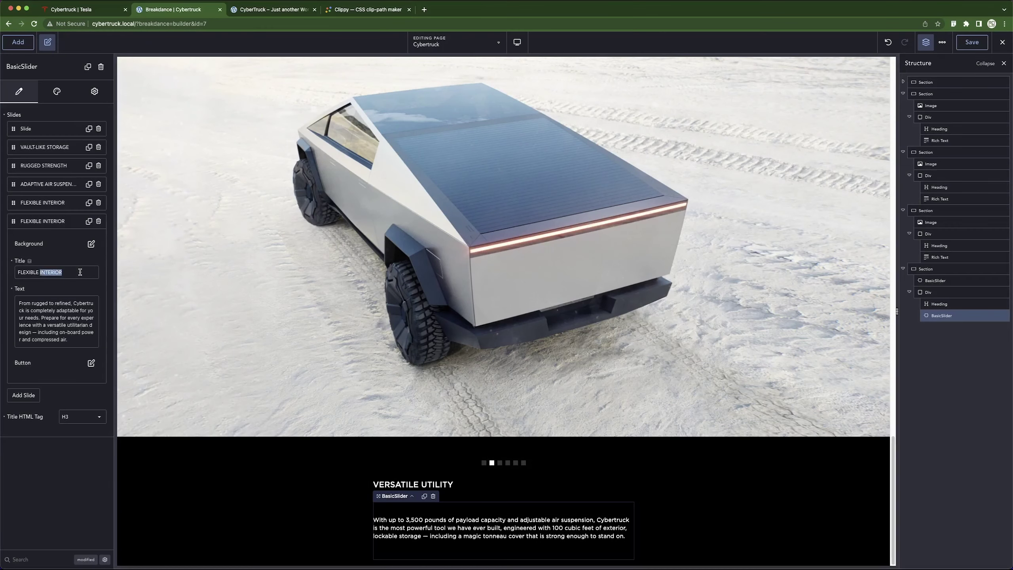
pyautogui.press('super+v')
pyautogui.click(76, 222)
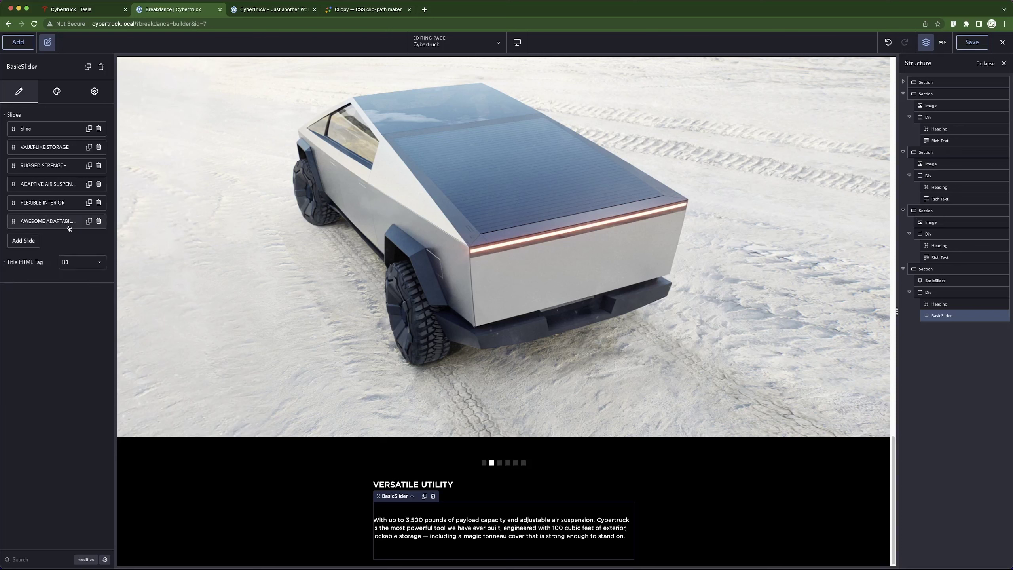
# Save the page, reload the live Cybertruck site, and show the second slide to check its caption.
pyautogui.click(977, 47)
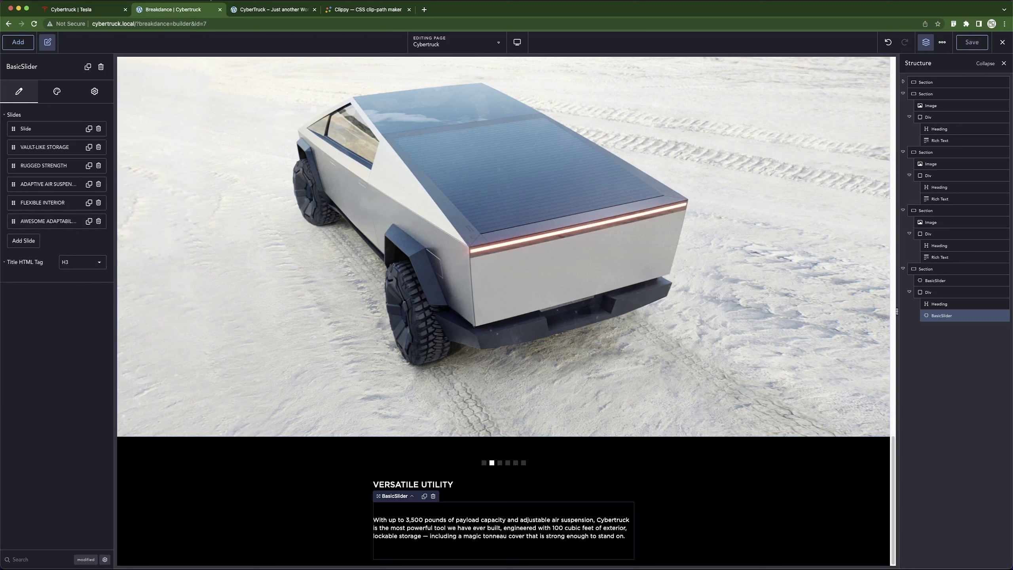
pyautogui.click(280, 10)
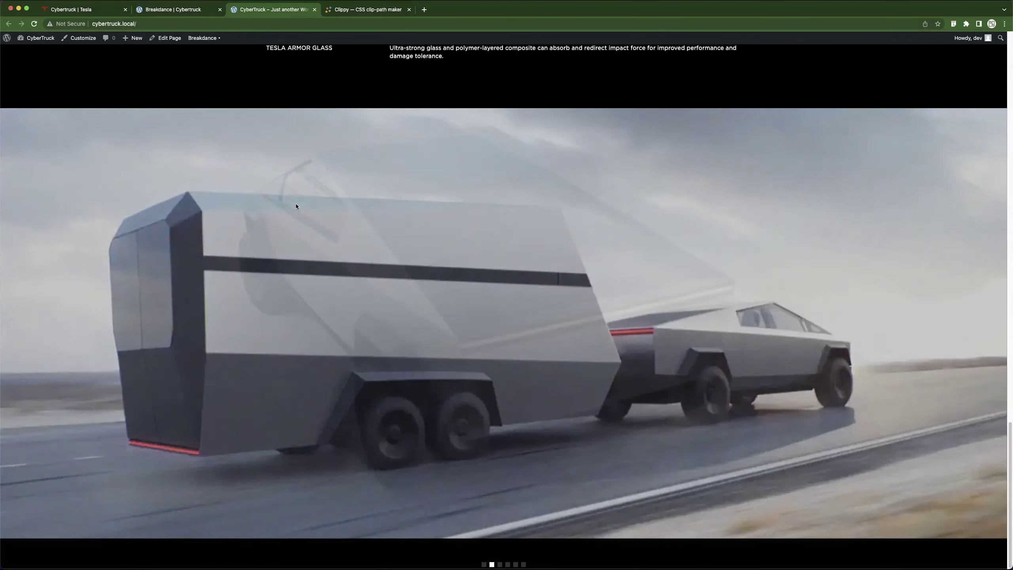
pyautogui.press('super+r')
pyautogui.scroll(-3, 506, 303)
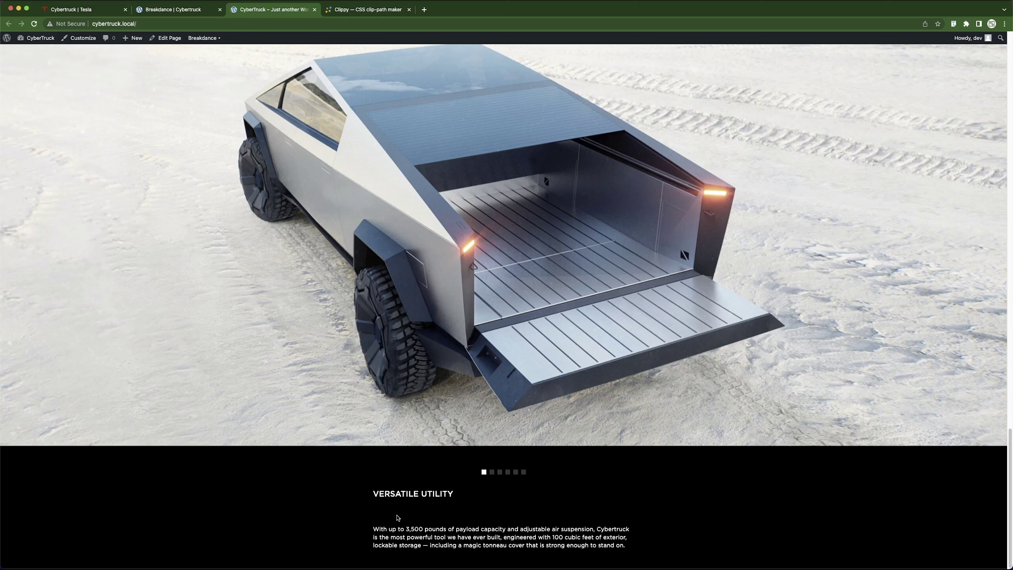
pyautogui.click(493, 475)
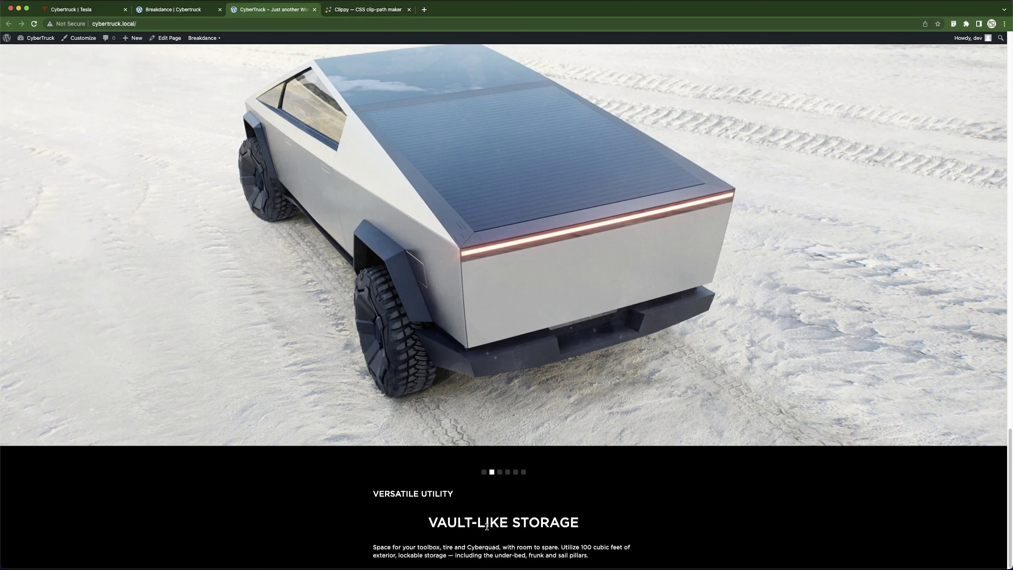
# Apply the 14px typography preset to the caption slider's titles in Breakdance, checking the title size against Tesla's page.
pyautogui.click(173, 9)
pyautogui.click(55, 91)
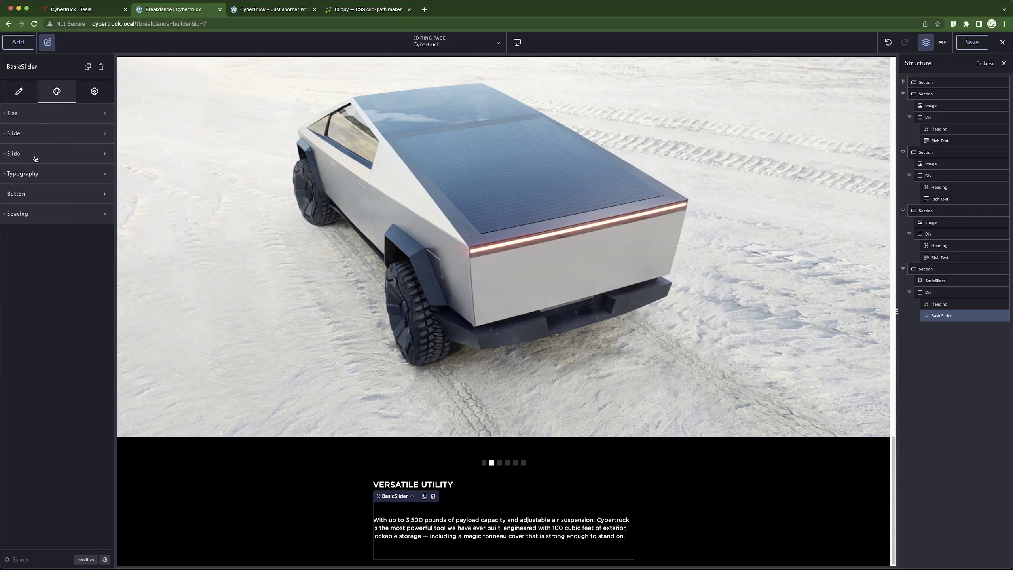
pyautogui.click(49, 174)
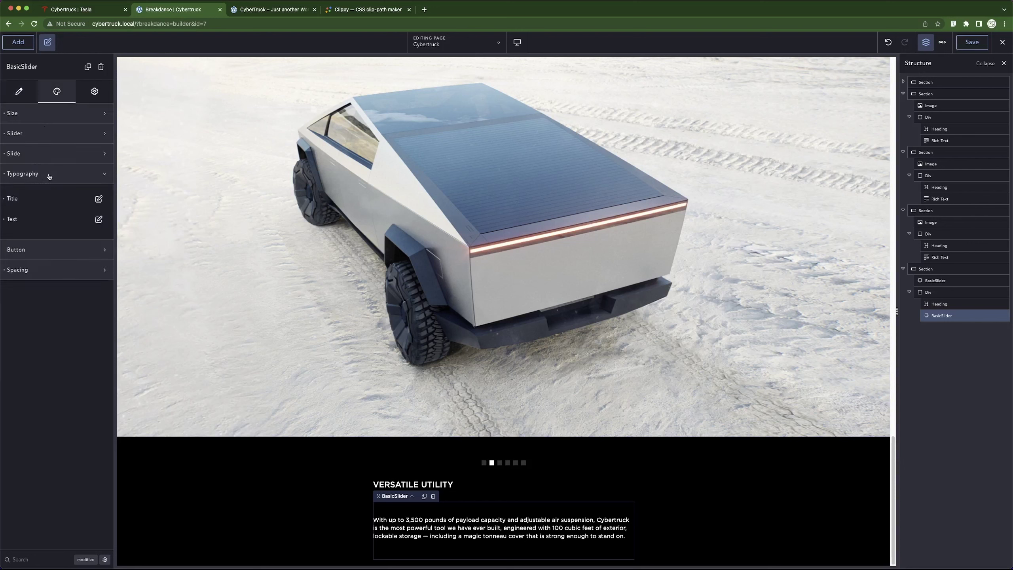
pyautogui.click(99, 198)
pyautogui.click(70, 273)
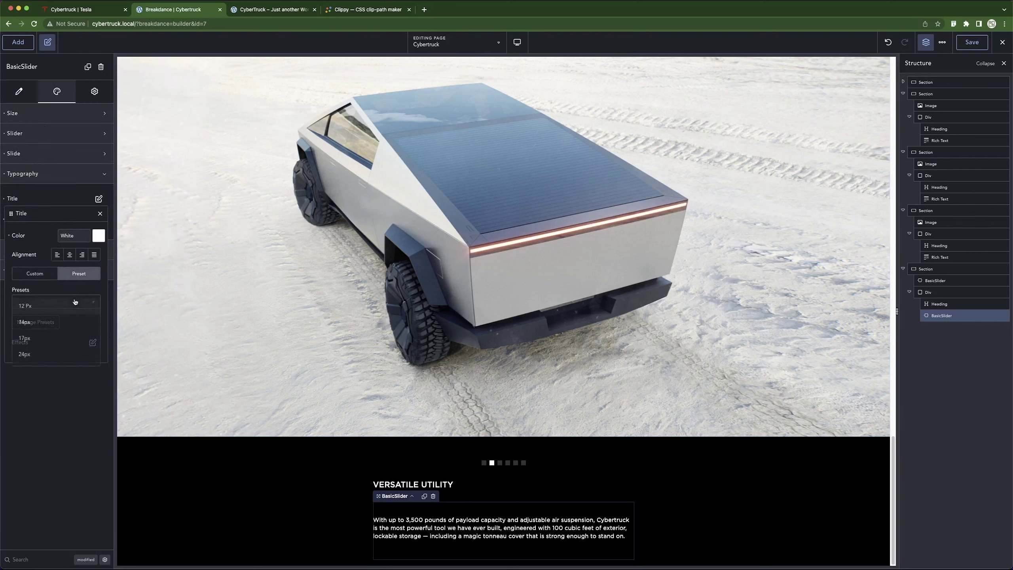
pyautogui.click(44, 306)
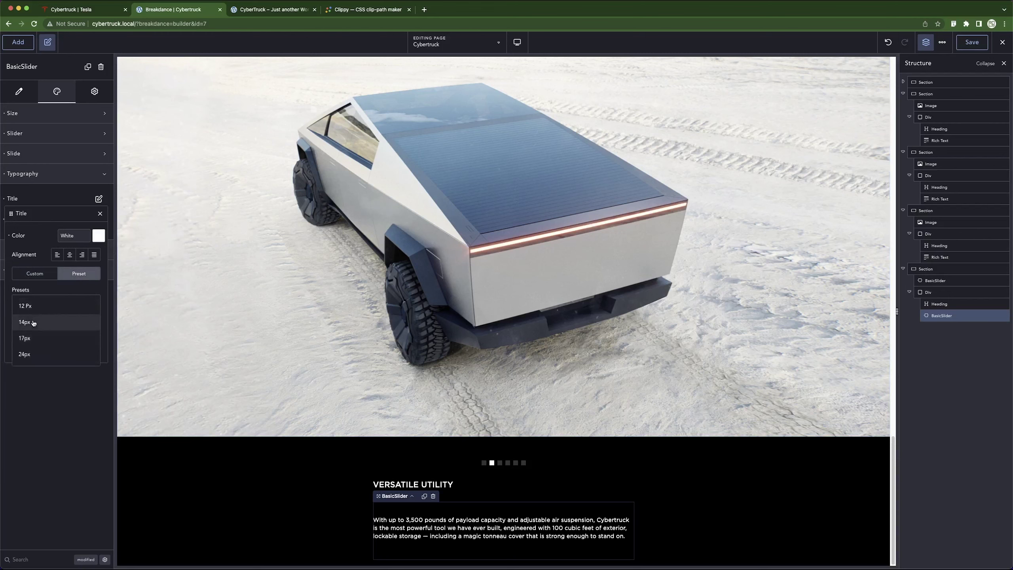
pyautogui.click(88, 12)
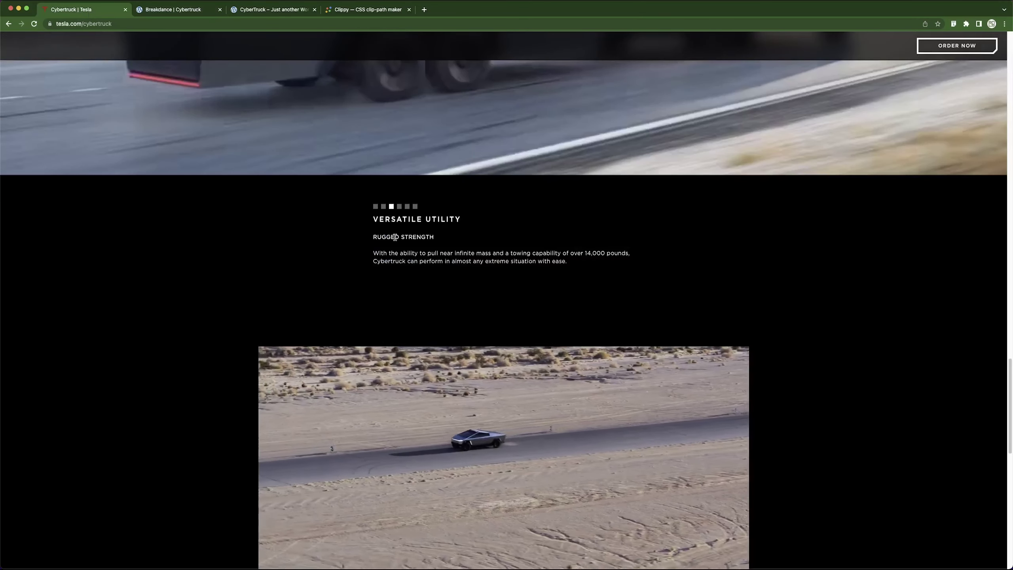
pyautogui.hotkey('ctrl', 'Tab')
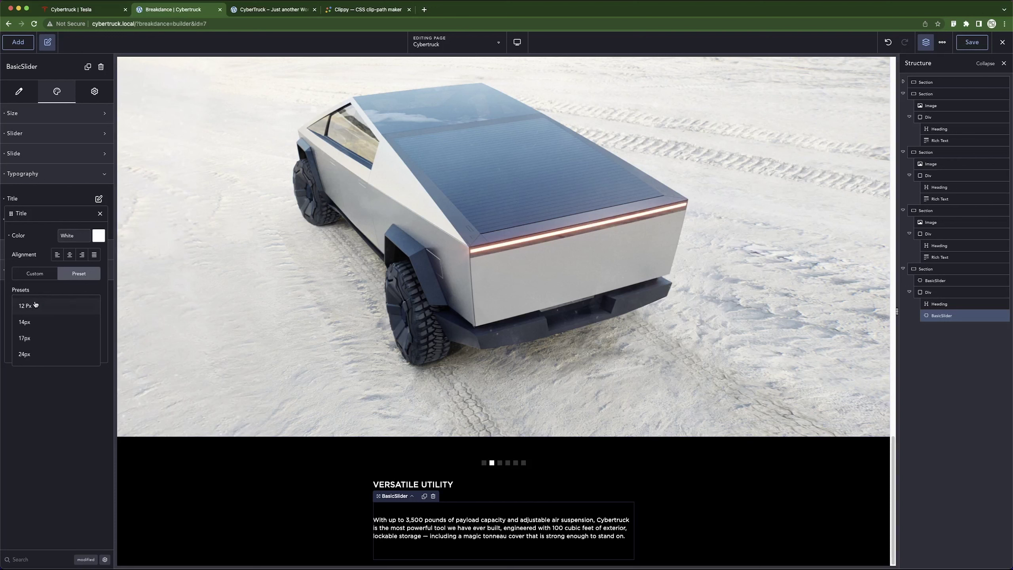
pyautogui.click(25, 322)
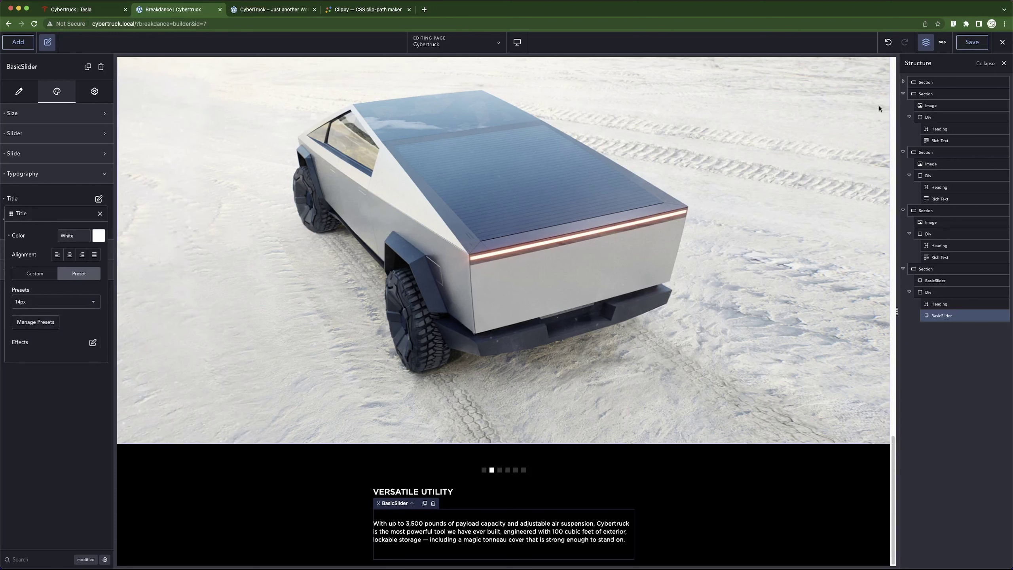
# Save the page and reload the live site to check the size of the slide titles.
pyautogui.hotkey('ctrl', 's')
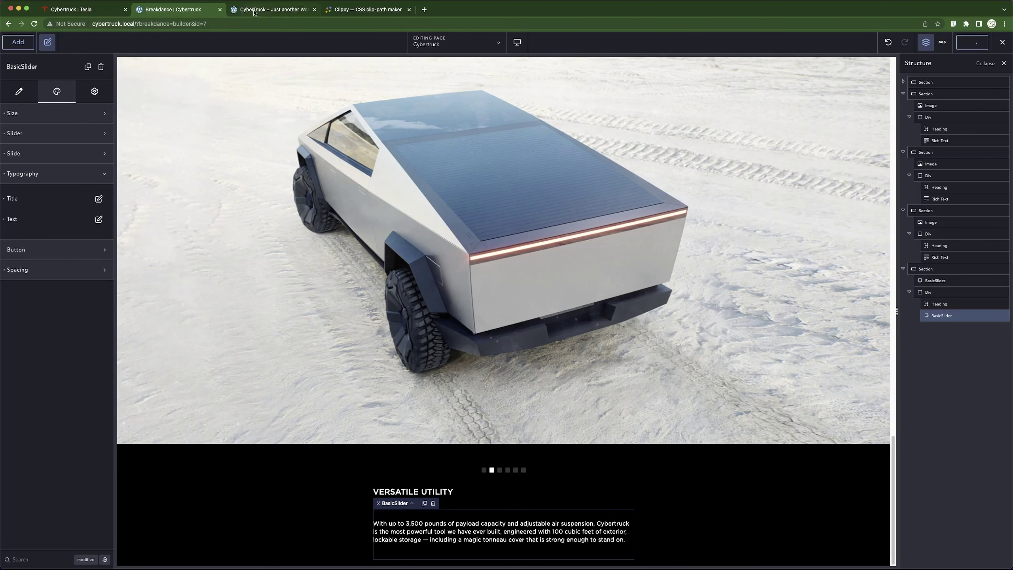
pyautogui.click(254, 10)
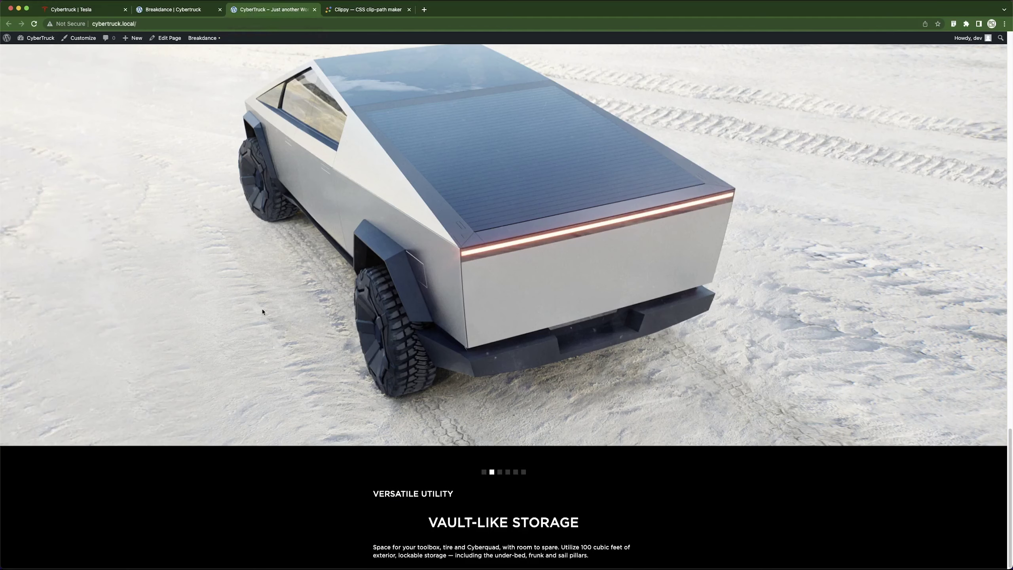
pyautogui.press('super+r')
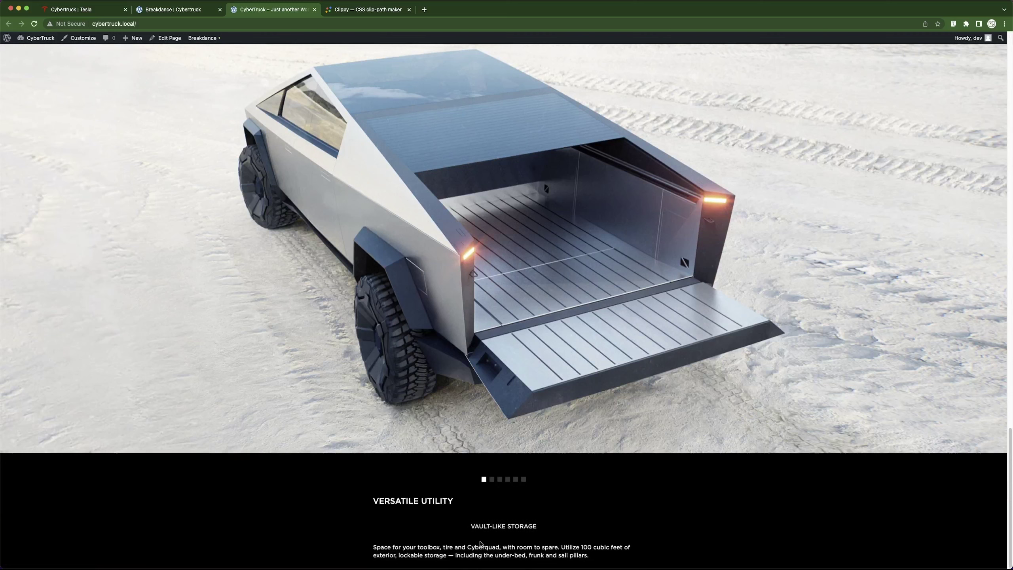
# Left-align the caption slider's titles in the Breakdance builder.
pyautogui.click(152, 10)
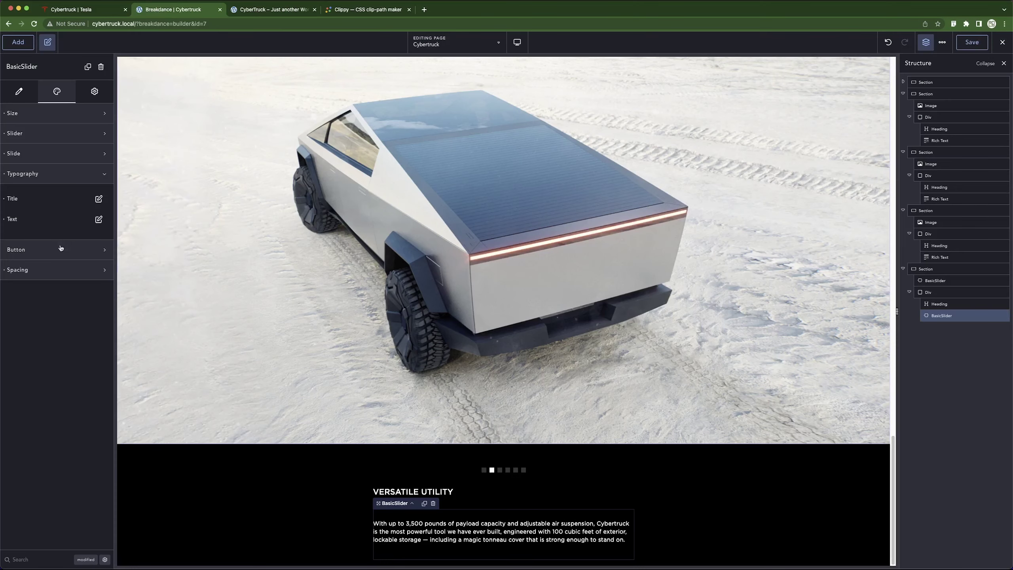
pyautogui.click(99, 199)
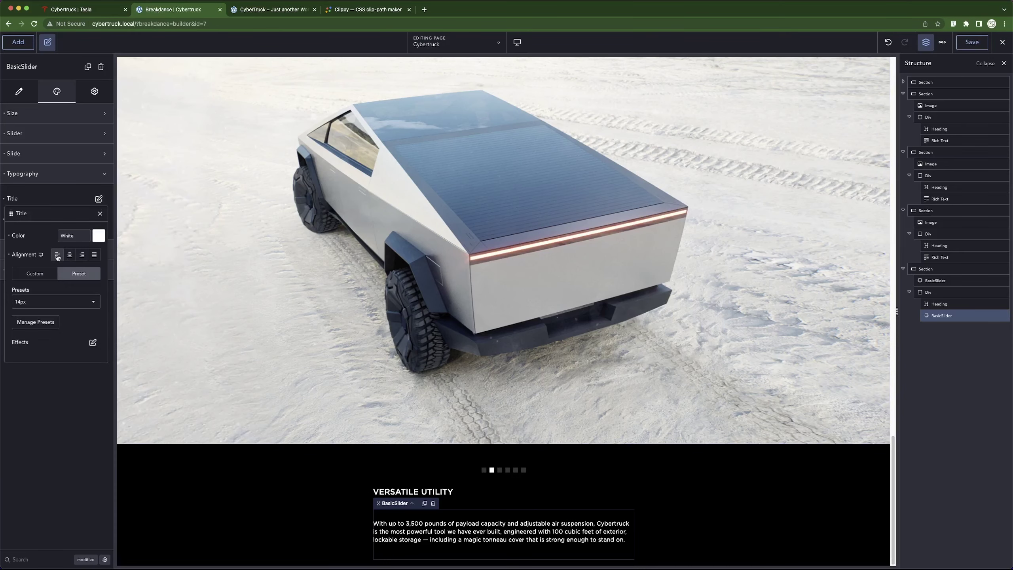
pyautogui.click(204, 502)
# Save the title alignment and reload the live site to check it under the VERSATILE UTILITY heading.
pyautogui.click(971, 42)
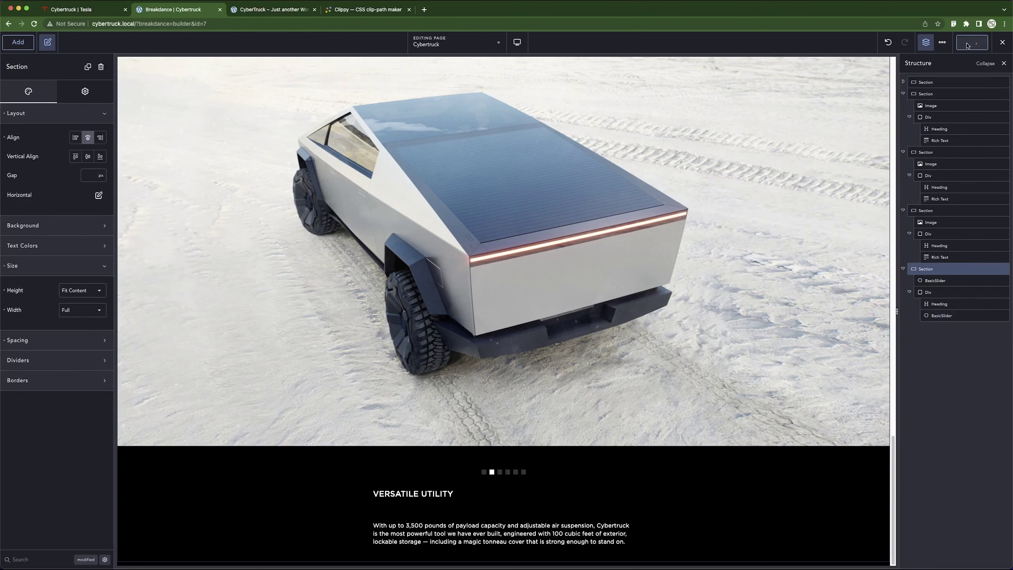
pyautogui.click(255, 10)
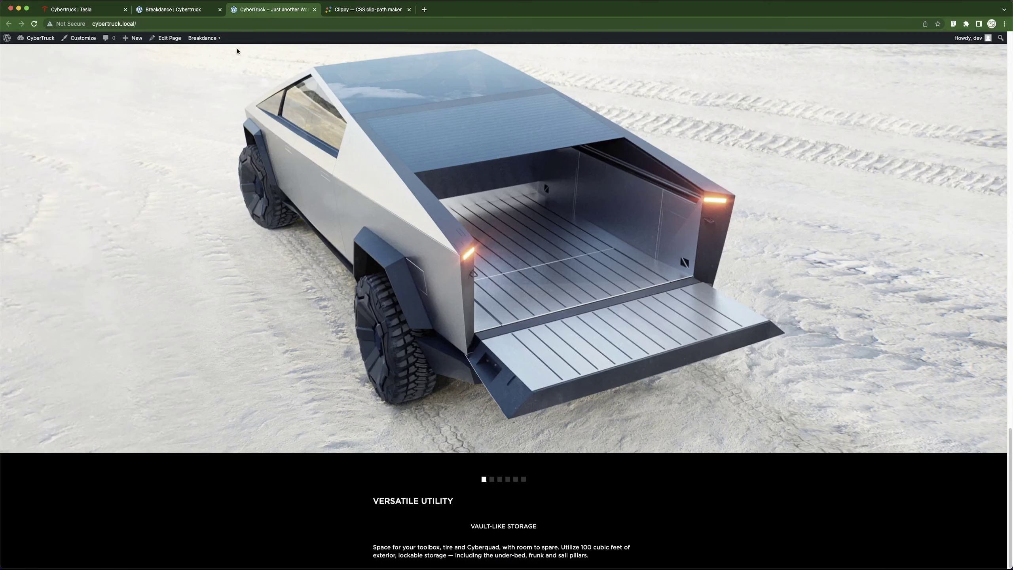
pyautogui.press('super+r')
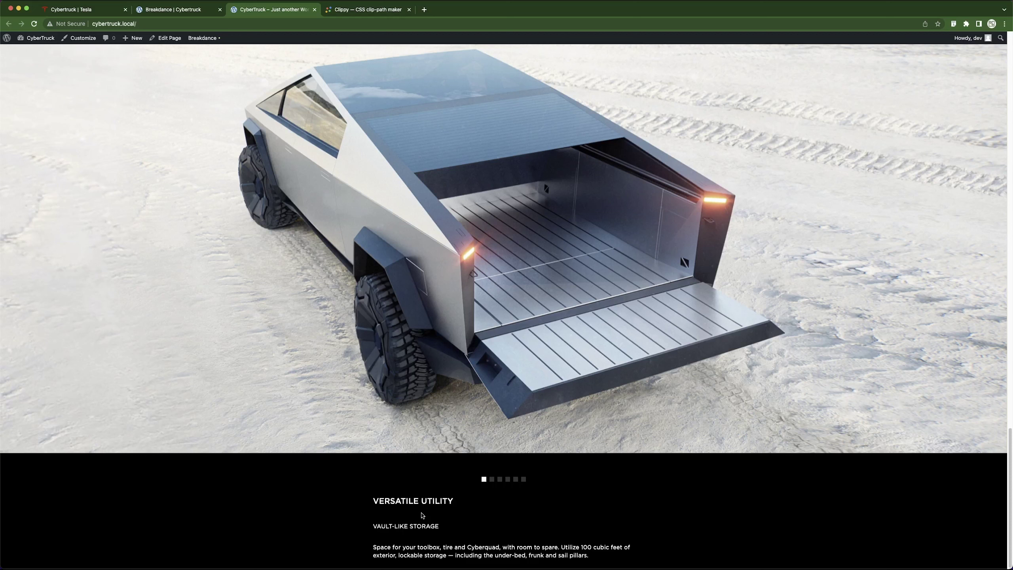
# Check the caption spacing on Tesla's page and clear the caption slider's After Title and After Text spacing in the Breakdance builder.
pyautogui.click(80, 12)
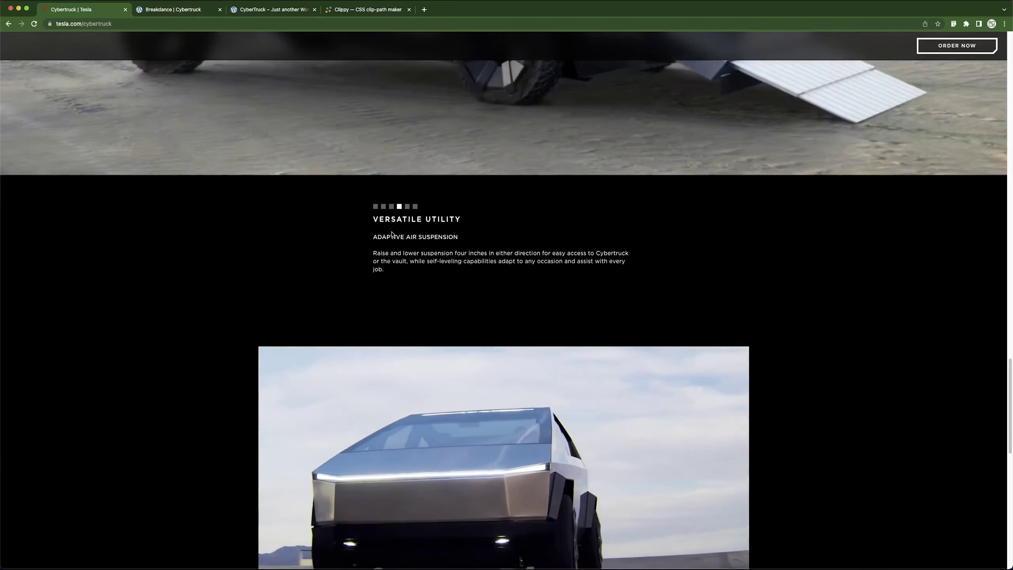
pyautogui.hotkey('ctrl', 'Tab')
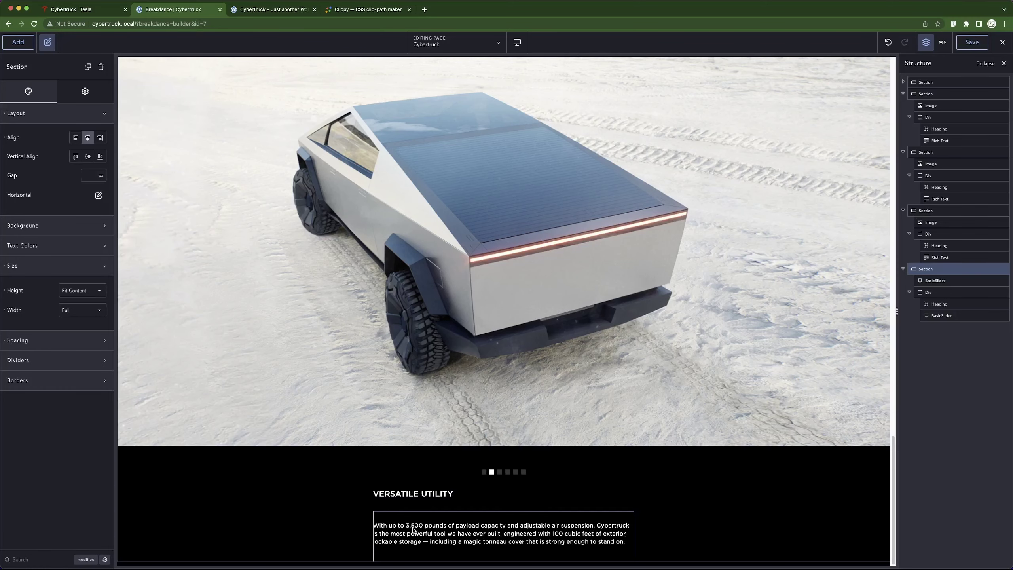
pyautogui.click(415, 529)
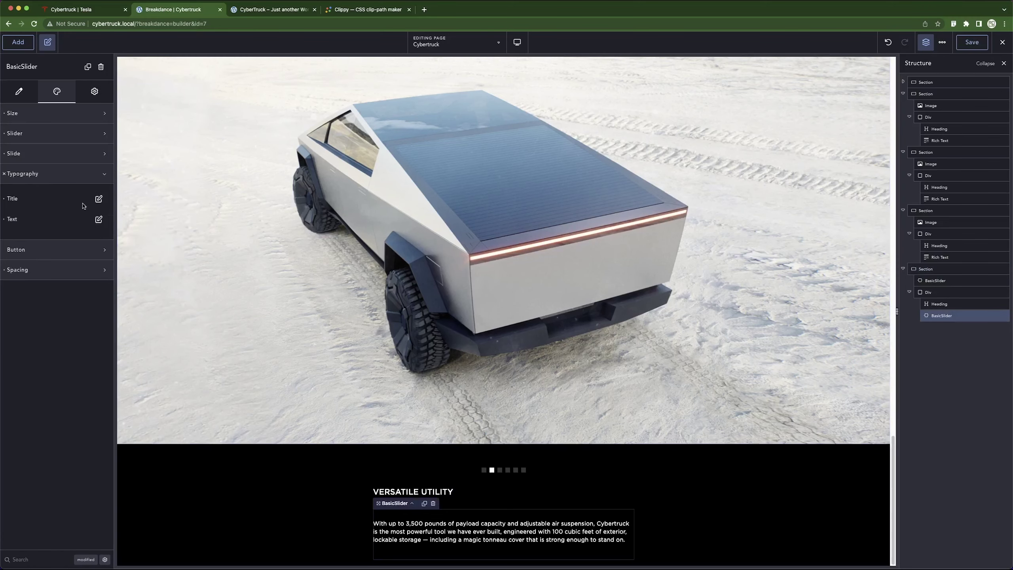
pyautogui.click(38, 274)
pyautogui.click(5, 294)
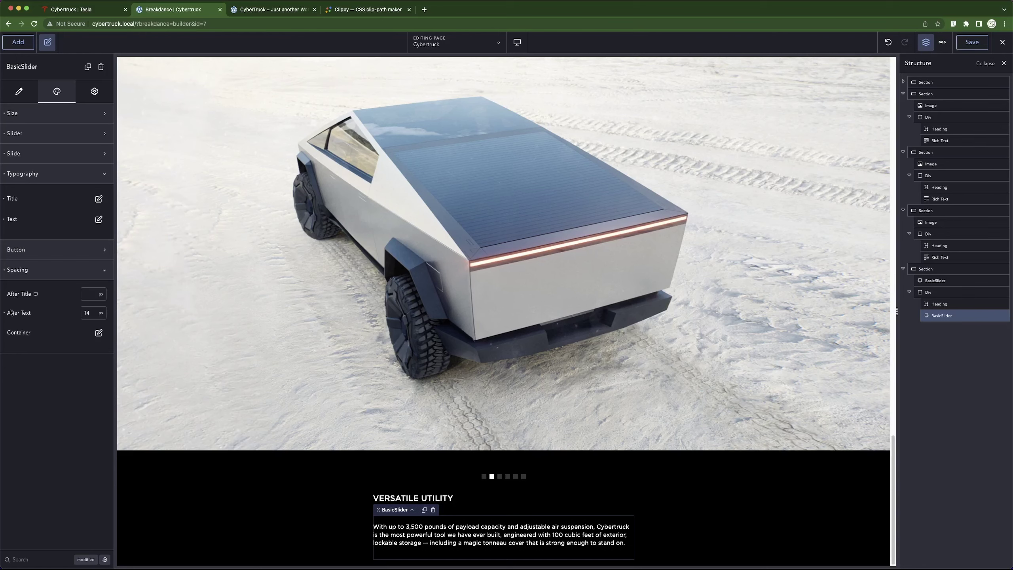
pyautogui.click(5, 314)
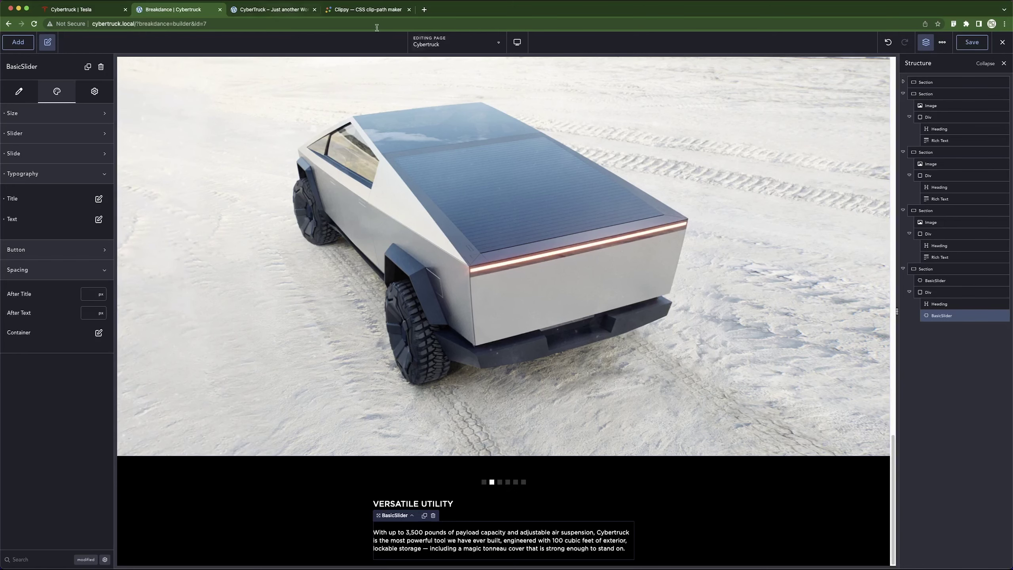
# Save the spacing reset and reload the live site to check the distance between the slide title and text.
pyautogui.click(961, 46)
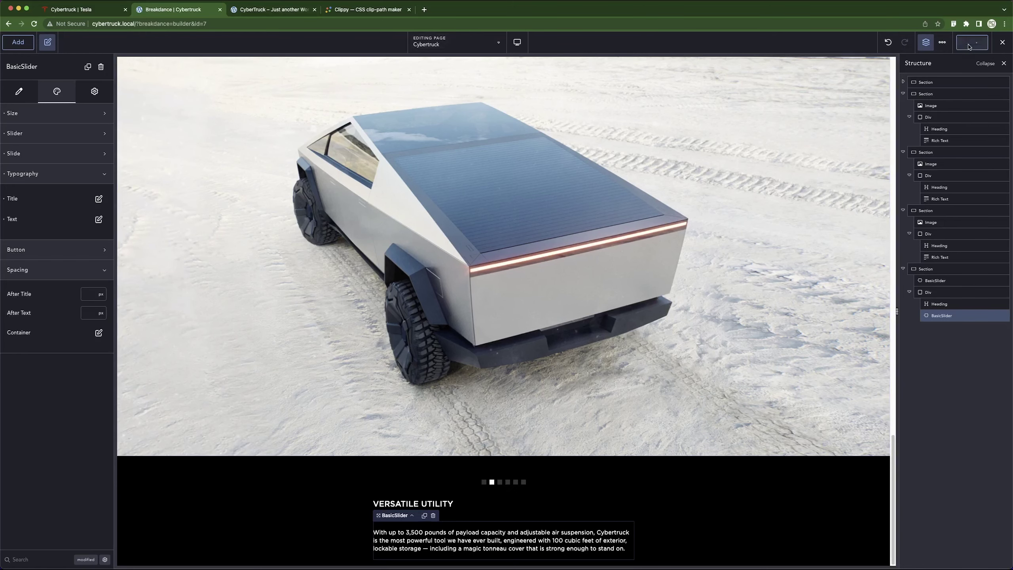
pyautogui.click(280, 12)
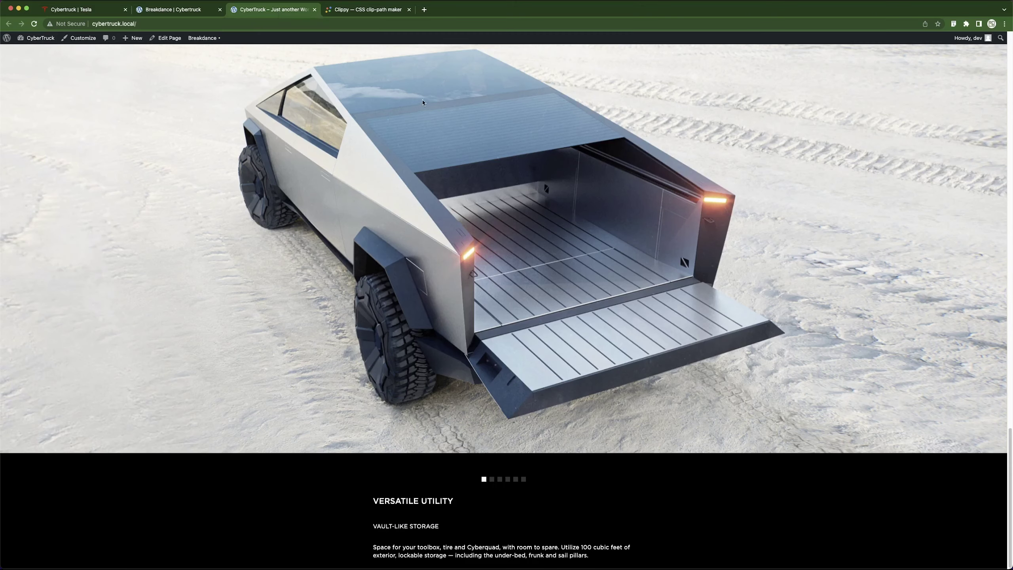
pyautogui.click(33, 23)
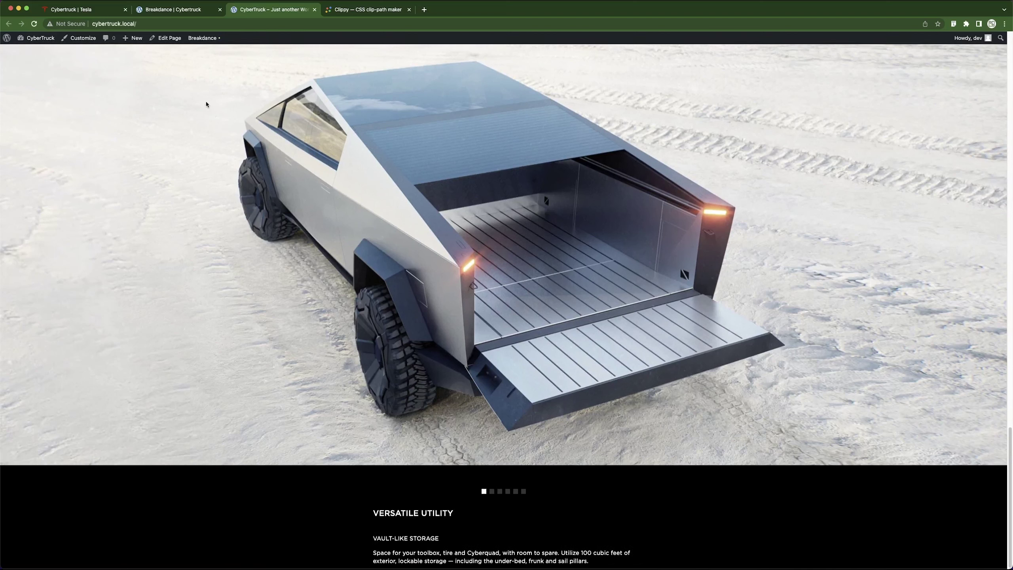
# In the builder, set the gap of the div holding the VERSATILE UTILITY heading and caption slider to 16 px.
pyautogui.click(164, 11)
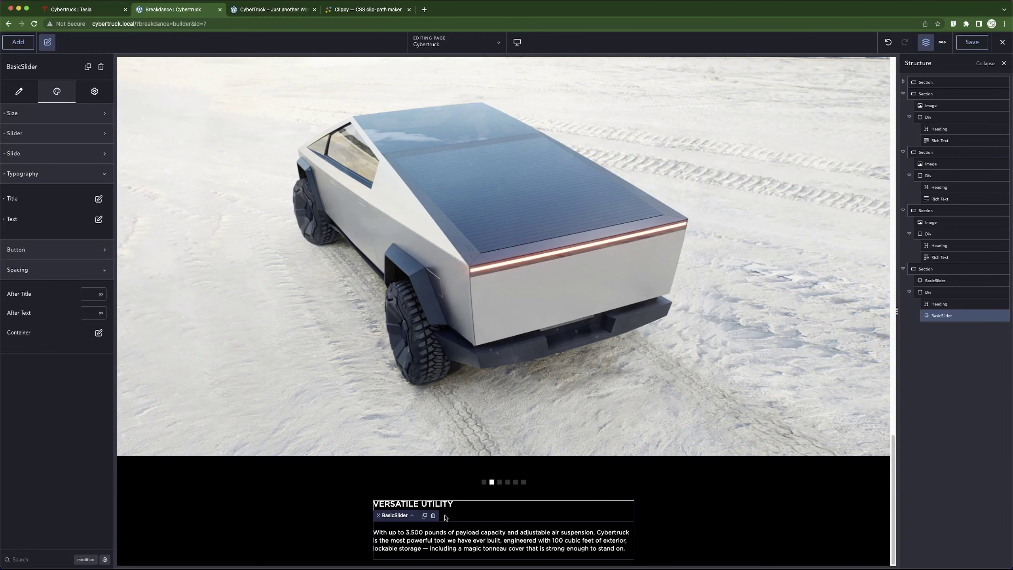
pyautogui.click(305, 522)
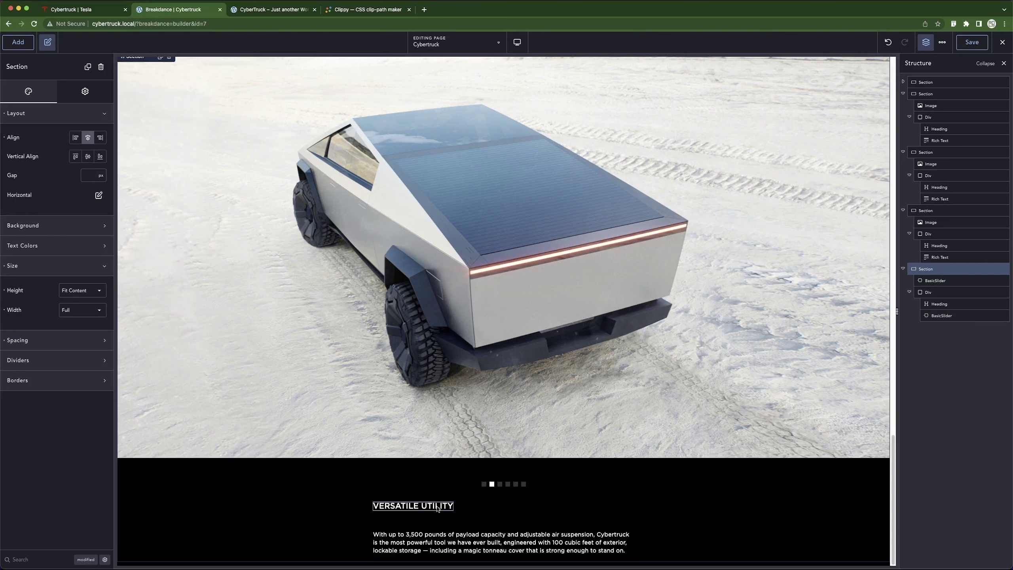
pyautogui.click(935, 293)
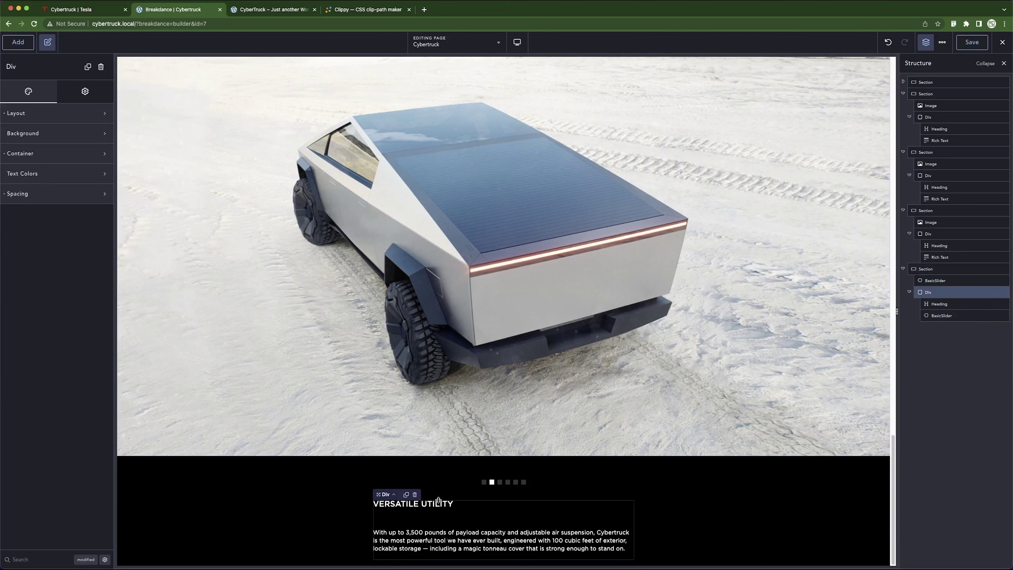
pyautogui.click(44, 119)
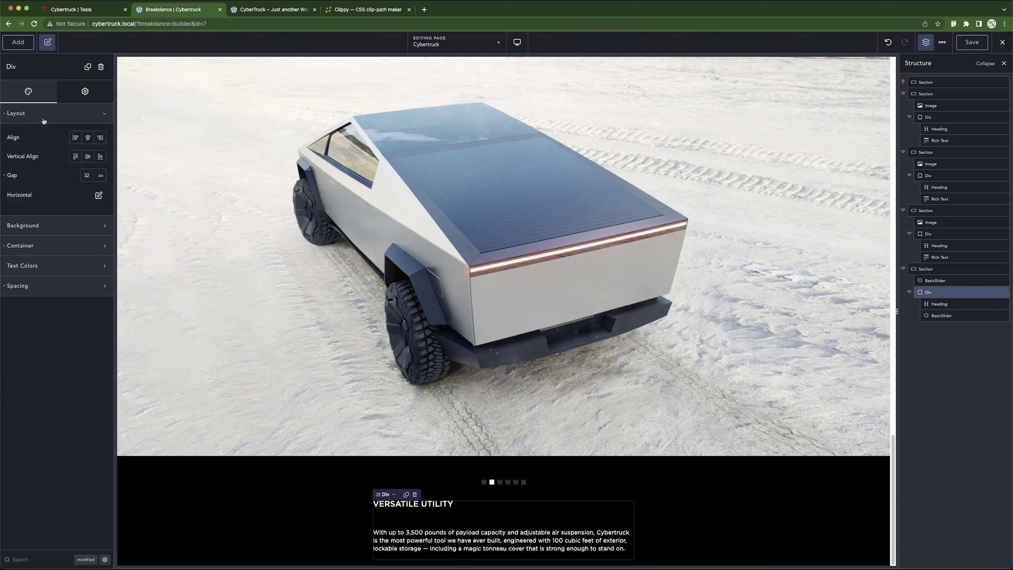
pyautogui.doubleClick(87, 176)
pyautogui.write('24')
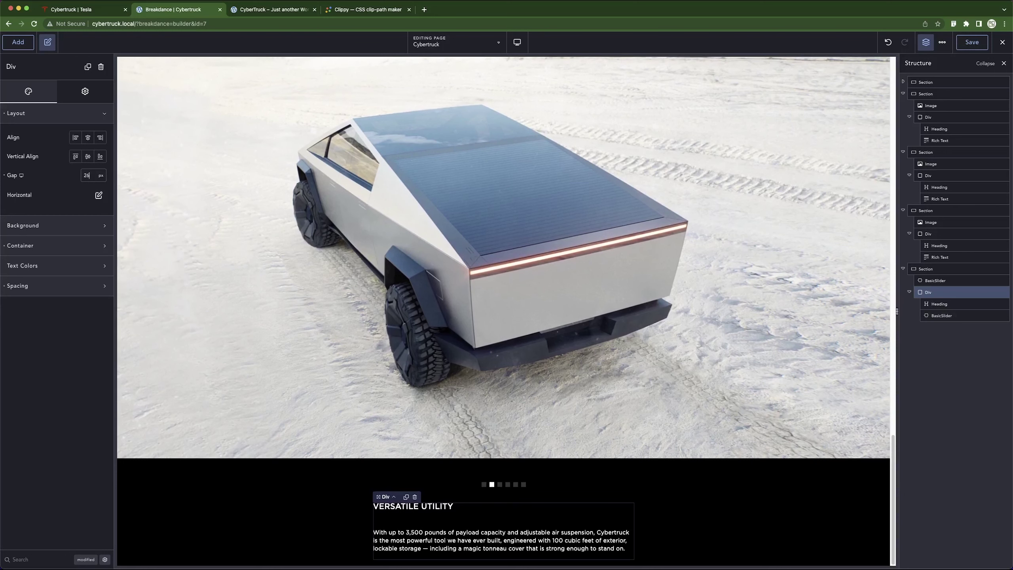
pyautogui.press('BackSpace')
pyautogui.press('BackSpace')
pyautogui.write('16')
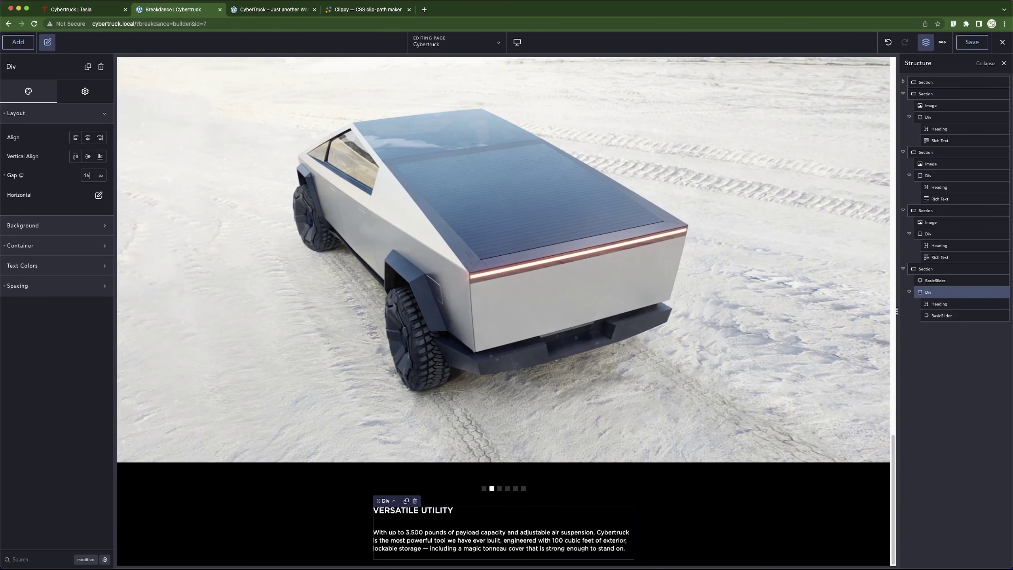
# Save the new gap, reload the live site and compare its caption spacing with Tesla's page.
pyautogui.click(962, 47)
pyautogui.click(260, 9)
pyautogui.press('super+r')
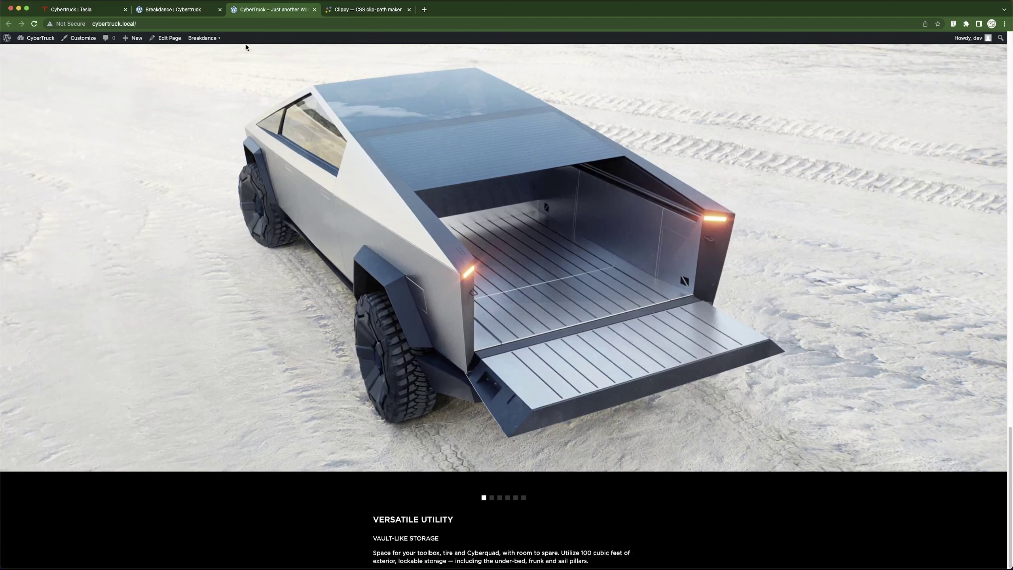
pyautogui.click(99, 14)
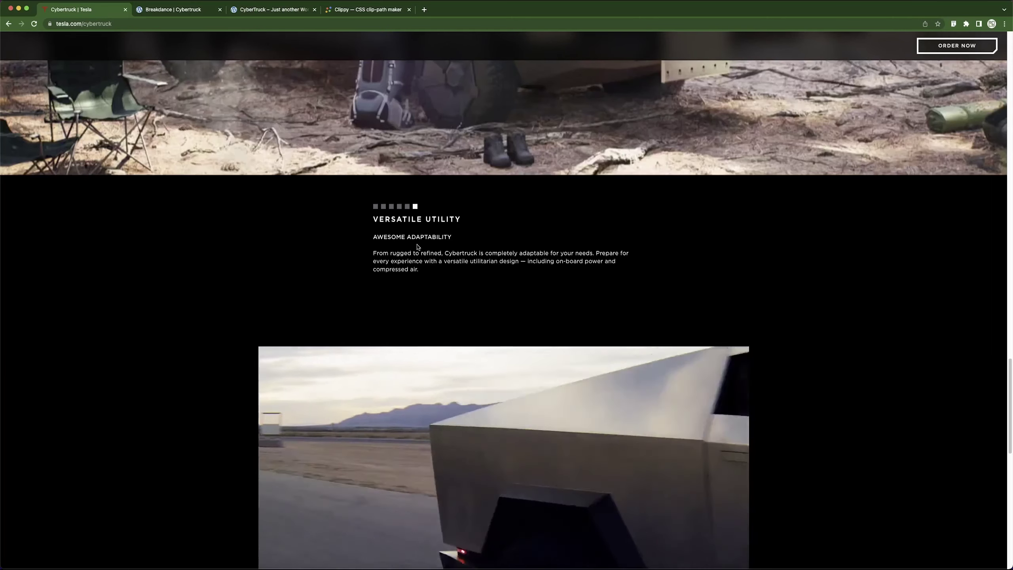
# In the builder, set Infinite and Autoplay to Enabled for the large Versatile Utility image slider, and review its autoplay and advanced settings.
pyautogui.click(183, 14)
pyautogui.click(233, 249)
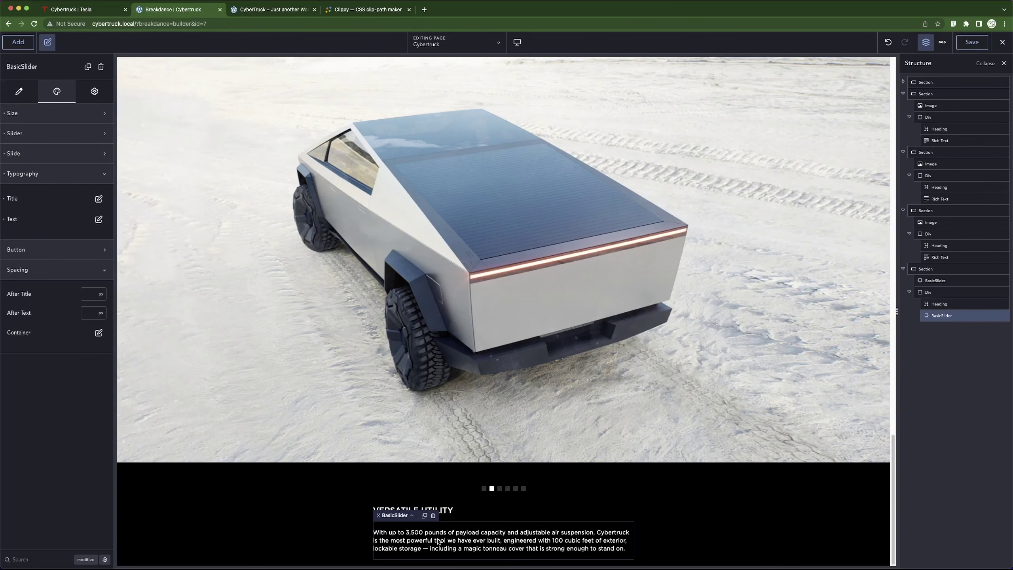
pyautogui.click(53, 135)
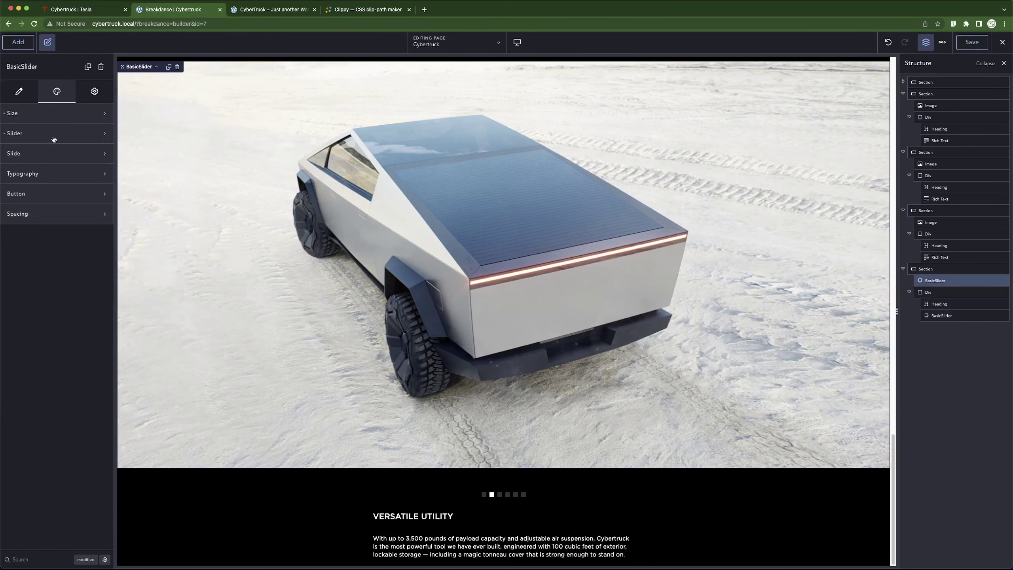
pyautogui.click(39, 155)
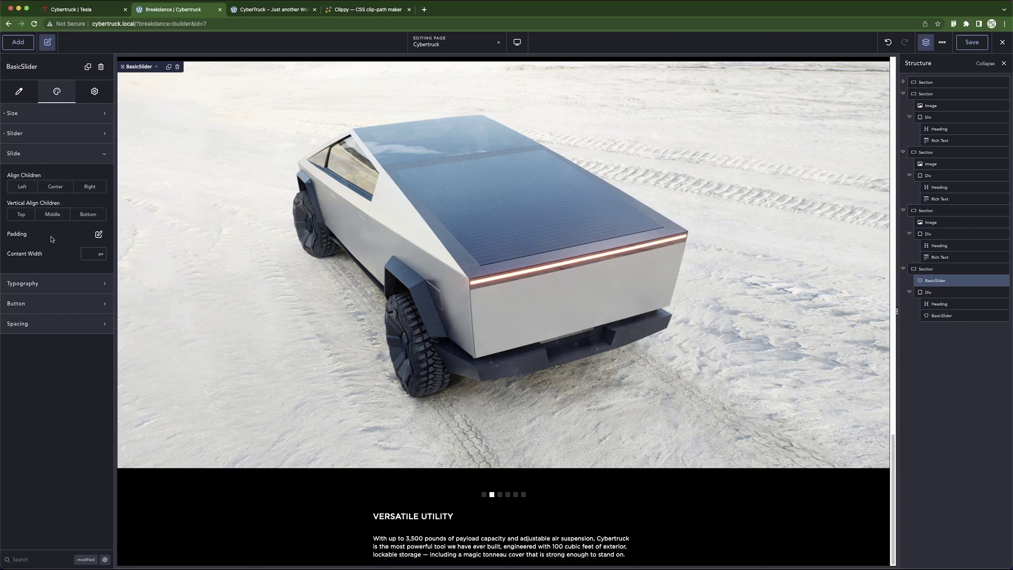
pyautogui.click(50, 156)
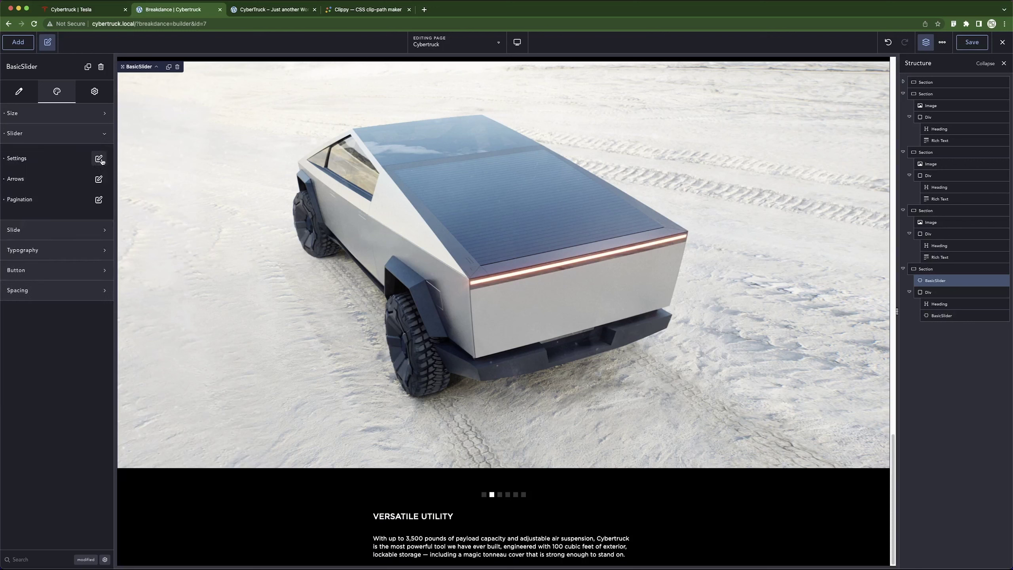
pyautogui.click(99, 159)
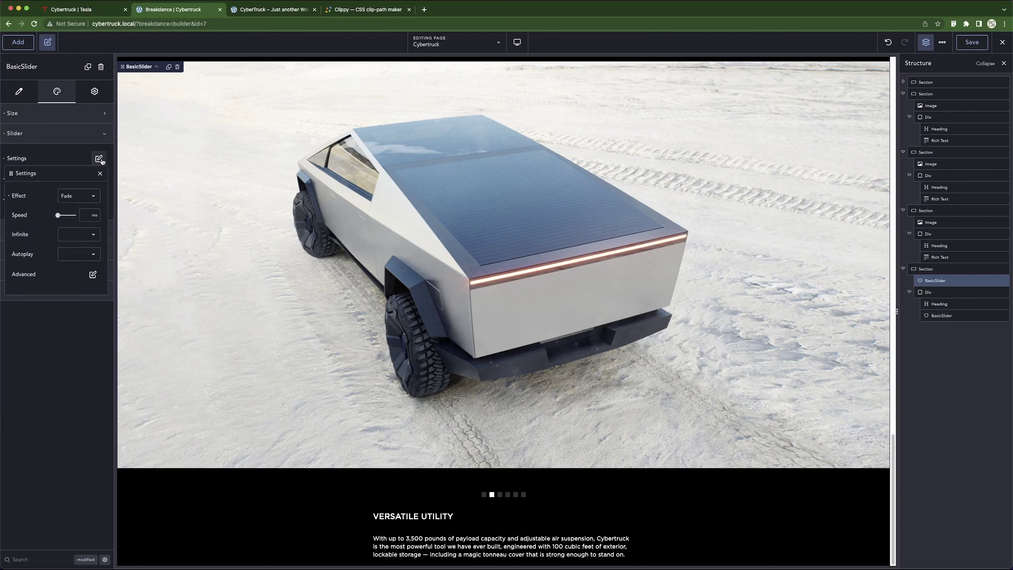
pyautogui.click(77, 235)
pyautogui.click(83, 255)
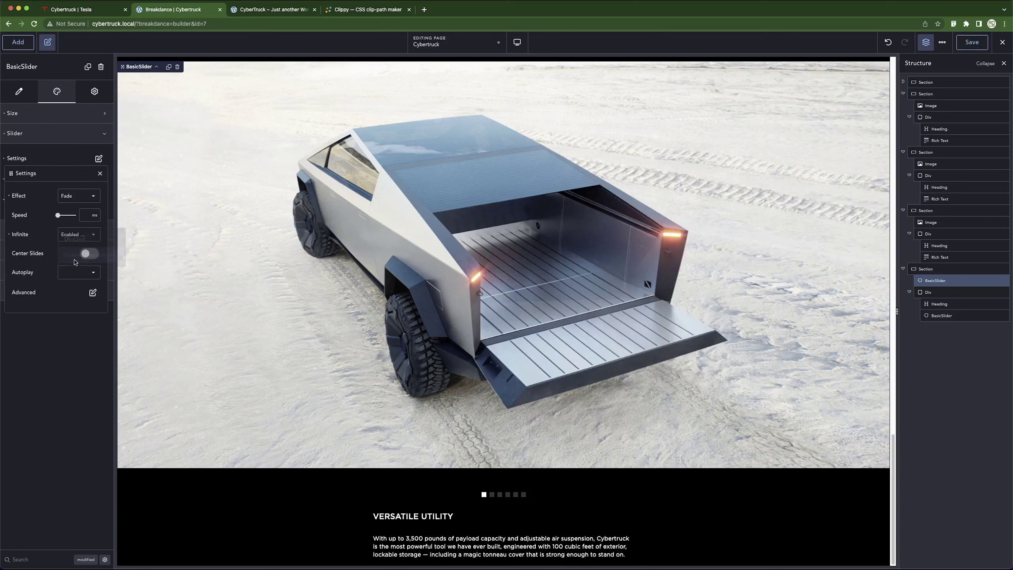
pyautogui.click(77, 279)
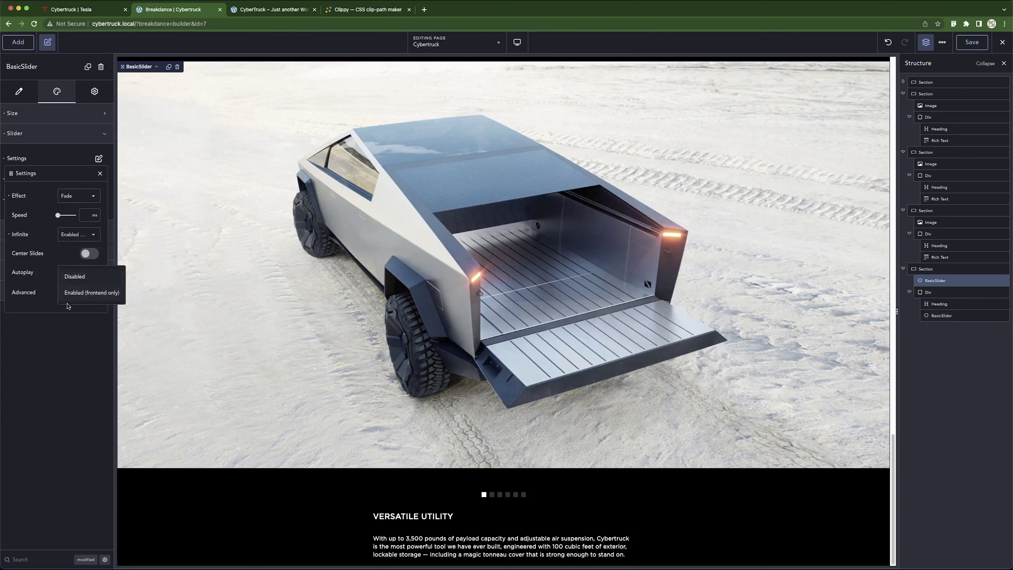
pyautogui.click(78, 294)
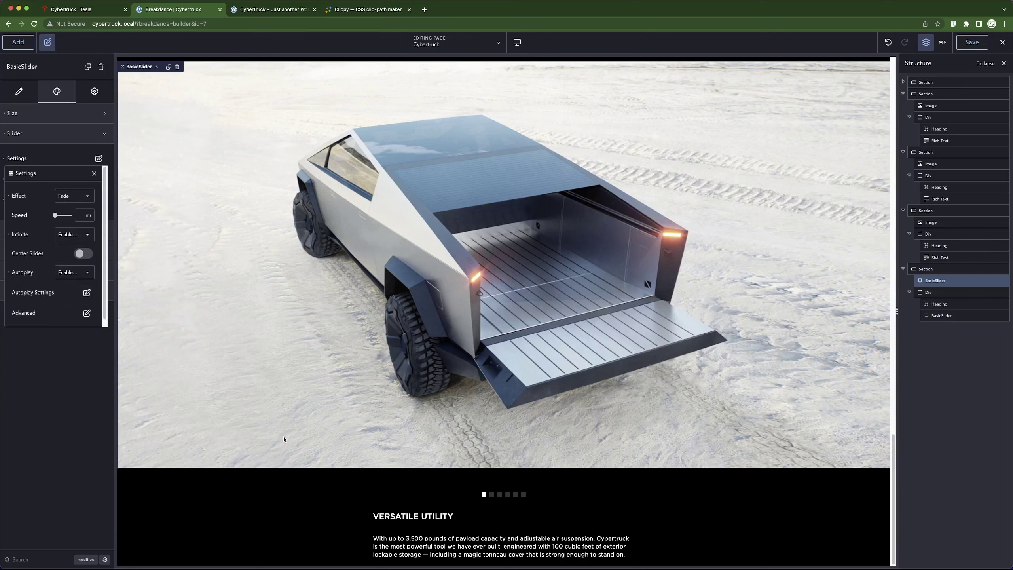
pyautogui.click(87, 293)
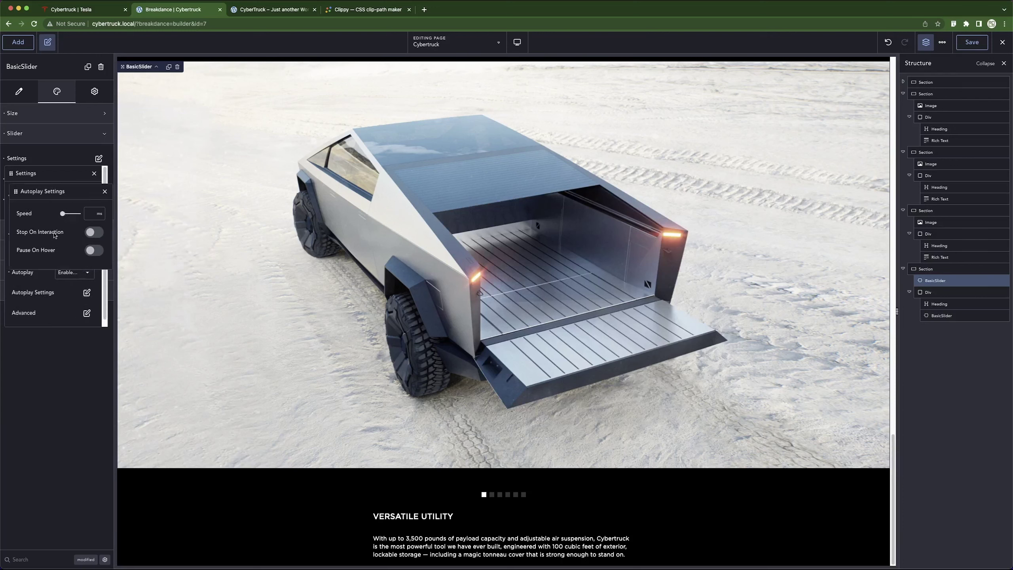
pyautogui.click(86, 313)
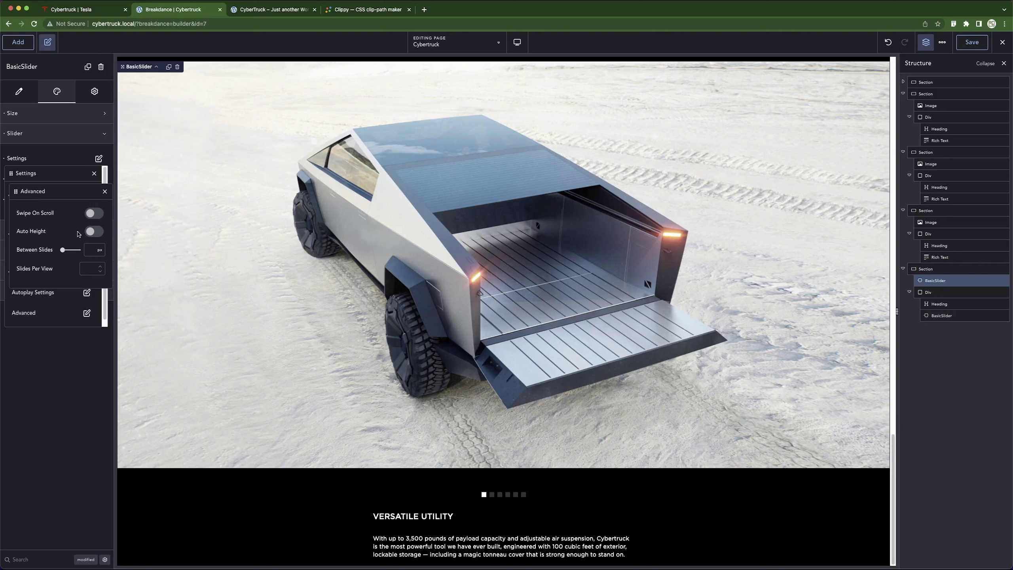
# Set the caption slider's effect to Fade and its Infinite and Autoplay options to Enabled (frontend only).
pyautogui.click(429, 563)
pyautogui.click(37, 173)
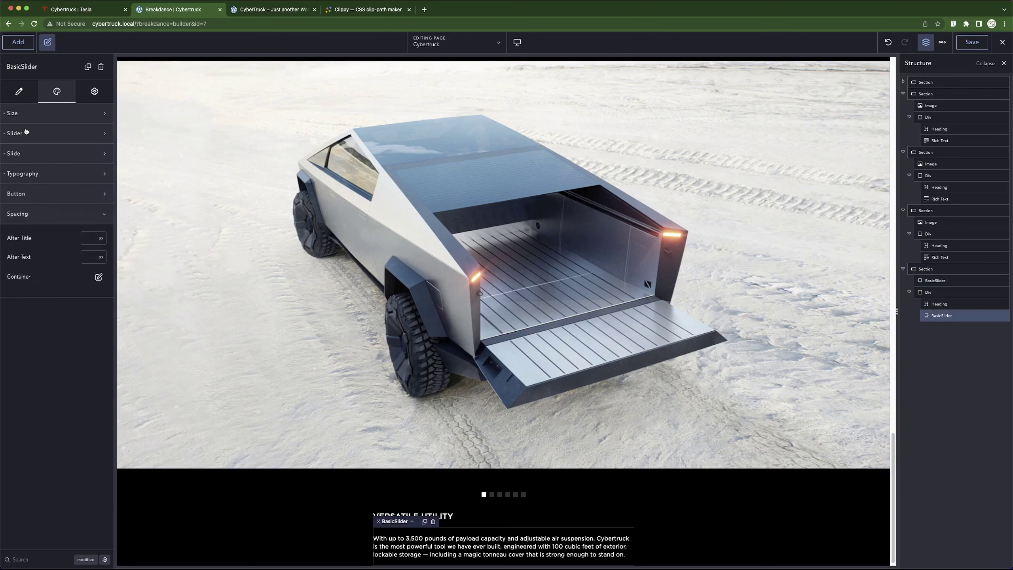
pyautogui.click(27, 133)
pyautogui.click(99, 159)
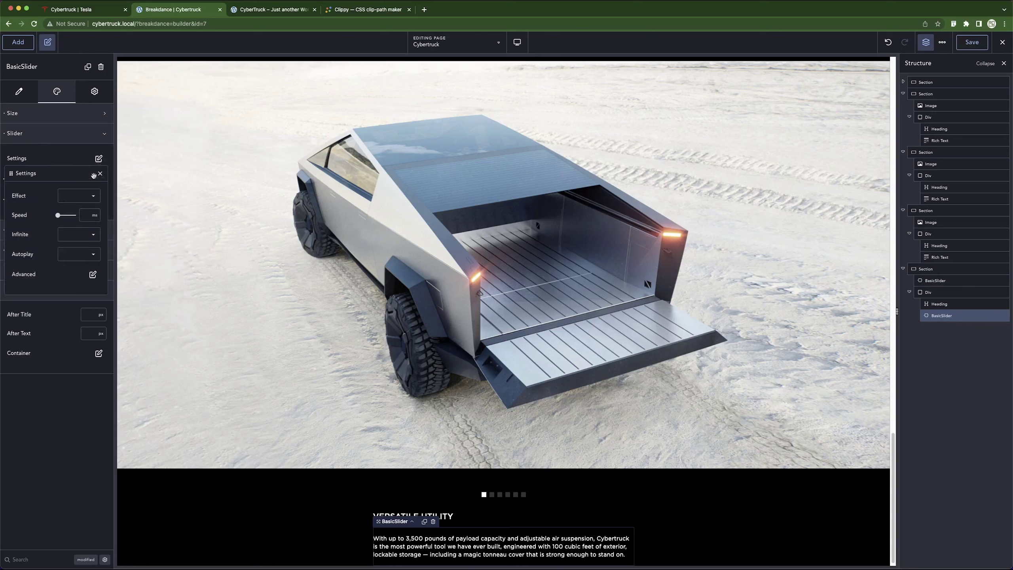
pyautogui.click(85, 201)
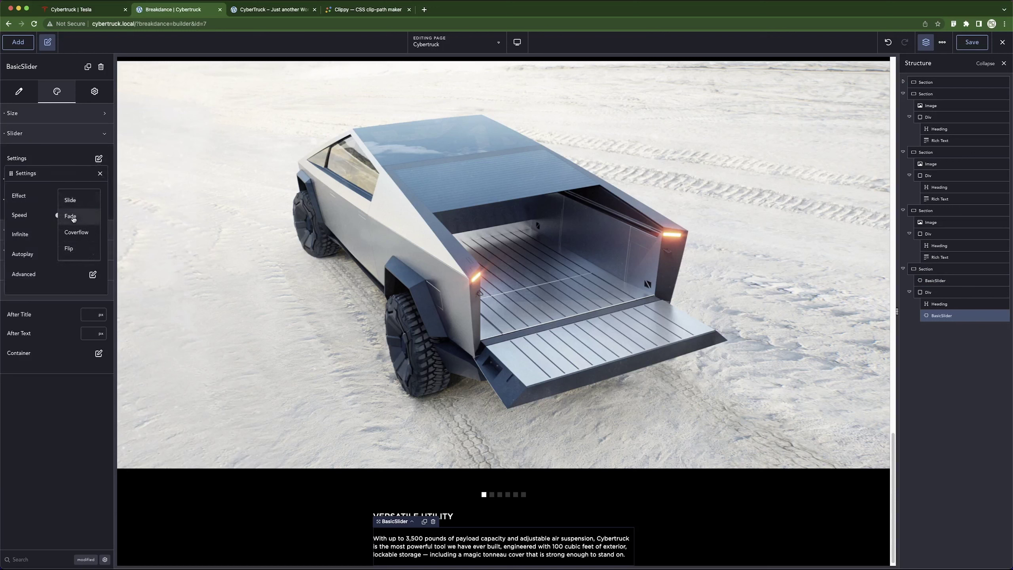
pyautogui.click(73, 239)
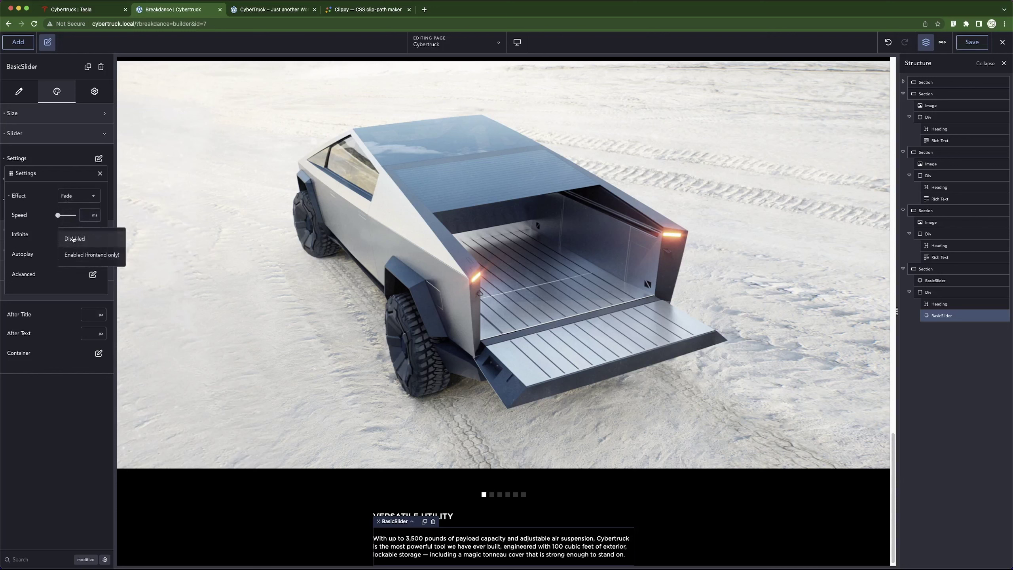
pyautogui.click(76, 254)
pyautogui.click(77, 275)
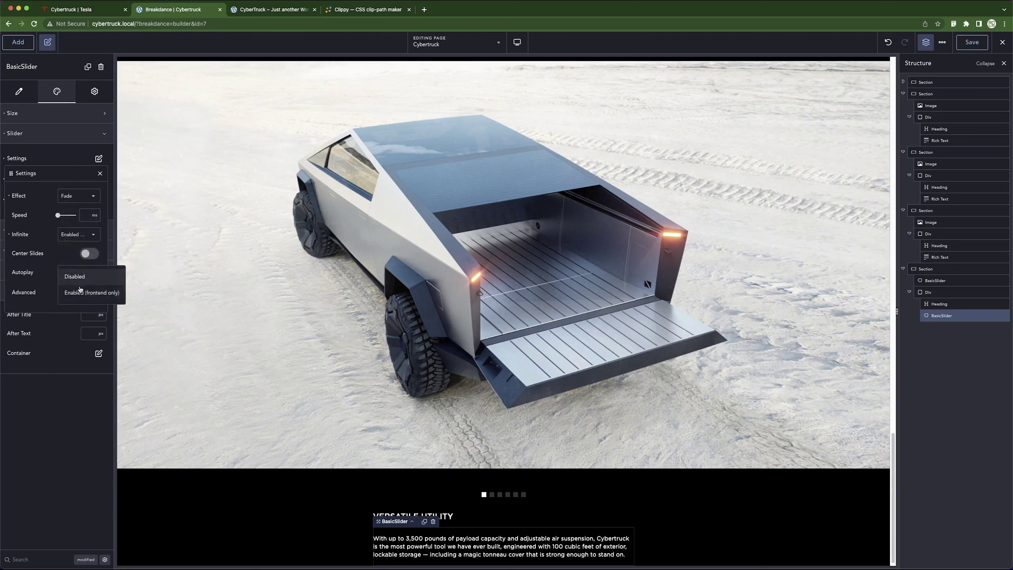
pyautogui.click(83, 293)
# Turn on Auto Height for the caption slider and save the page.
pyautogui.click(86, 292)
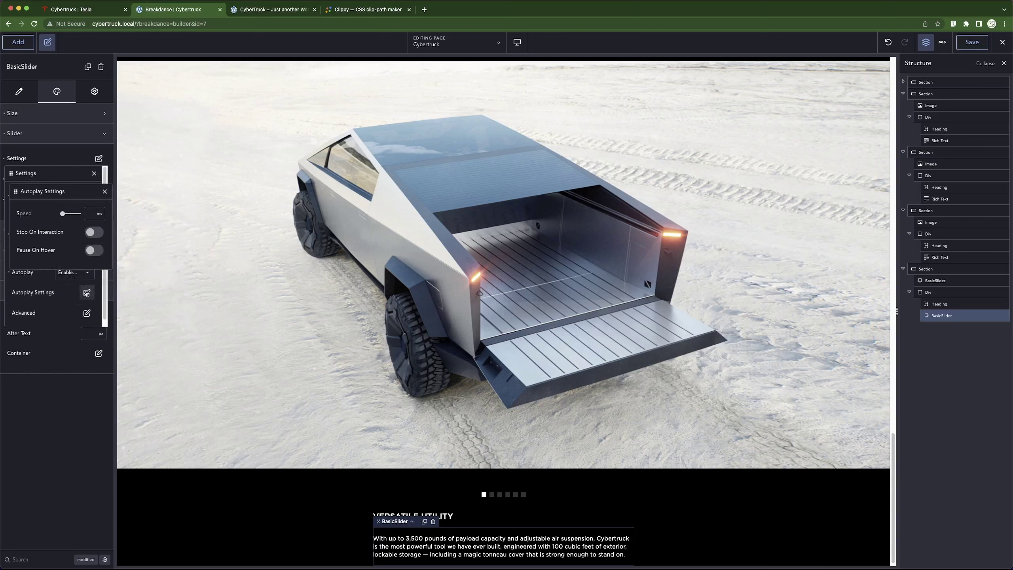
pyautogui.click(86, 293)
pyautogui.click(87, 313)
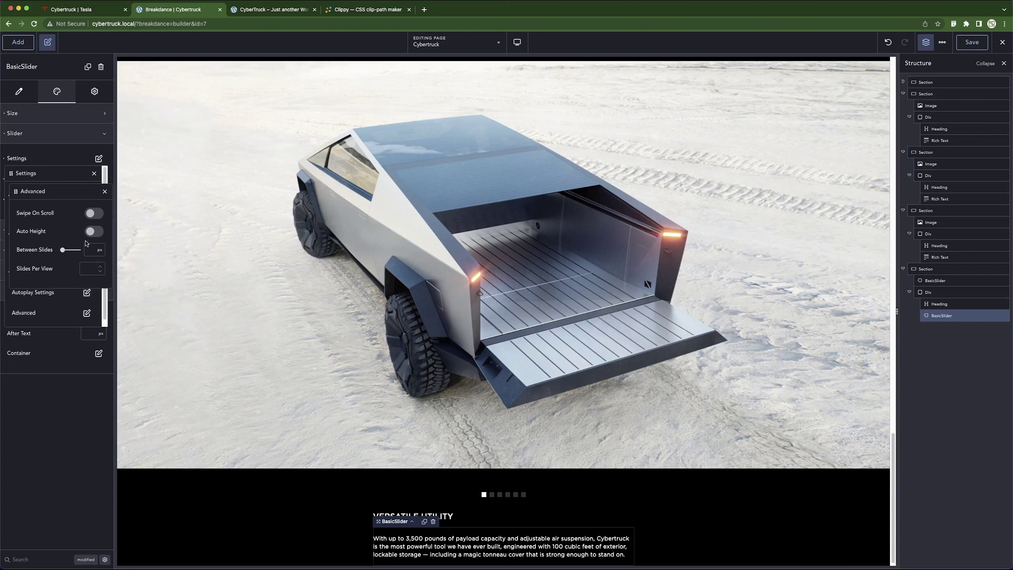
pyautogui.click(91, 232)
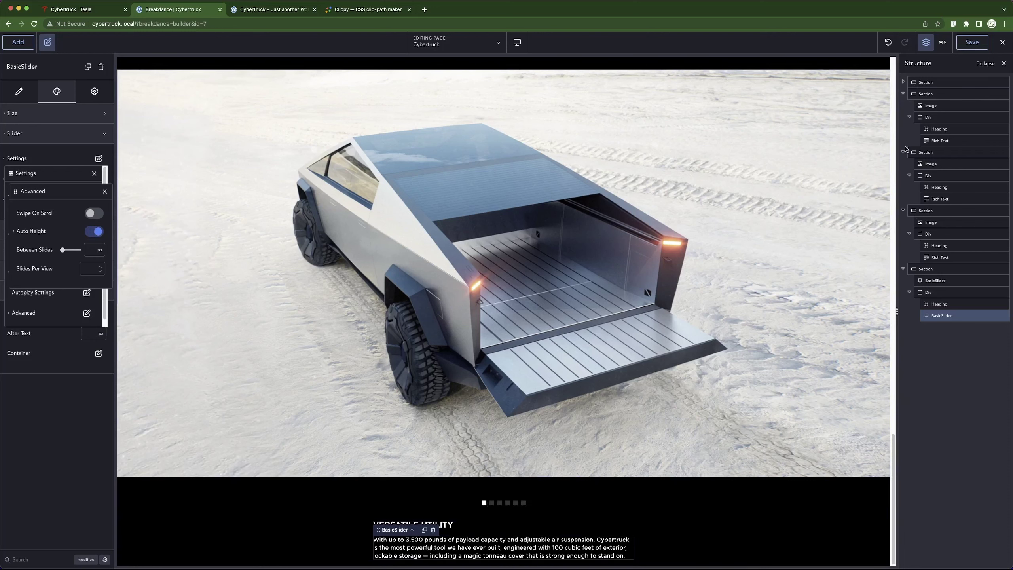
pyautogui.click(968, 45)
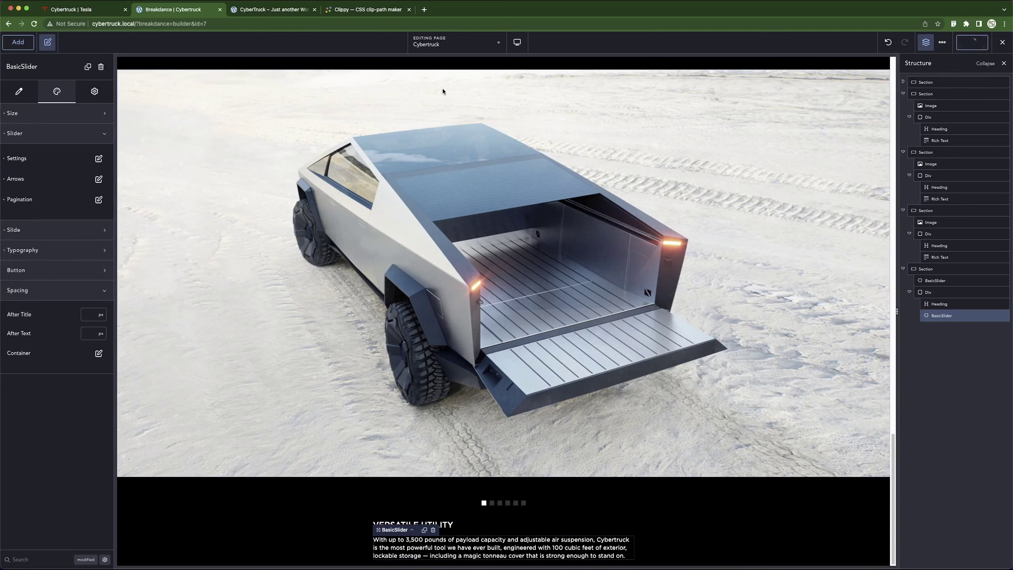
# Examine the layout of the Performance and Efficiency video section below Versatile Utility on Tesla's page.
pyautogui.click(252, 11)
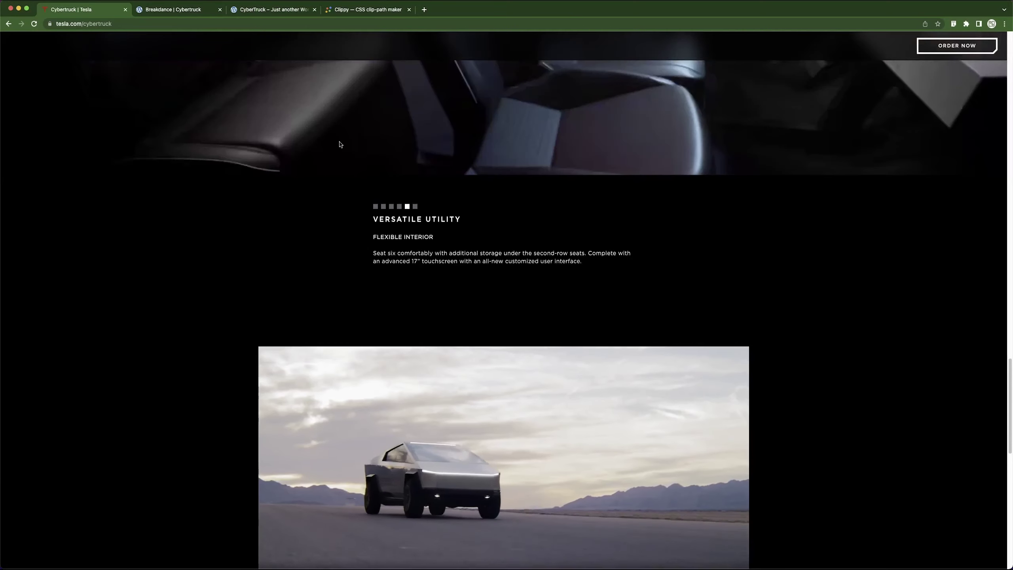
pyautogui.scroll(-5, 277, 301)
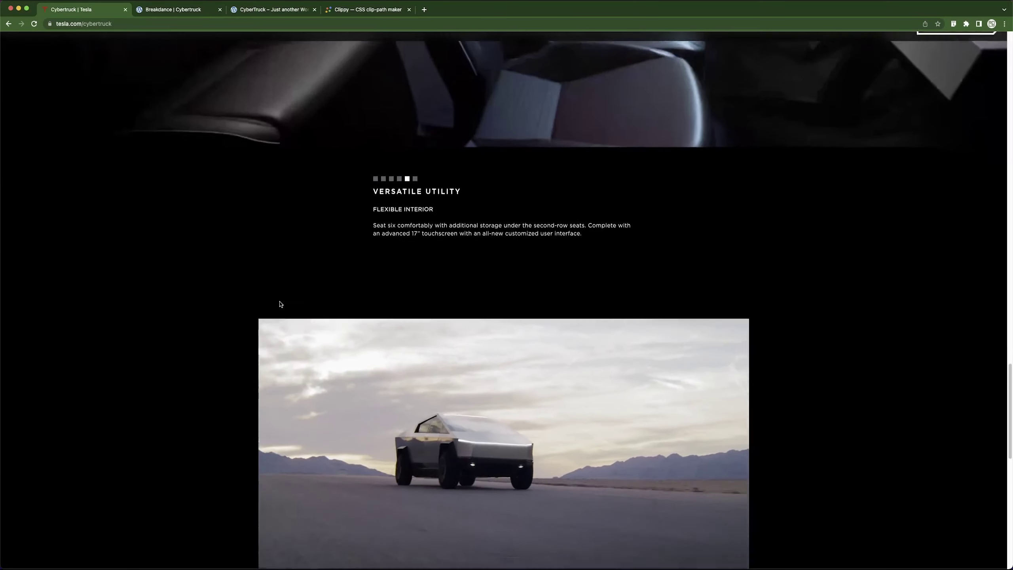
pyautogui.scroll(-10, 171, 319)
pyautogui.scroll(6, 170, 322)
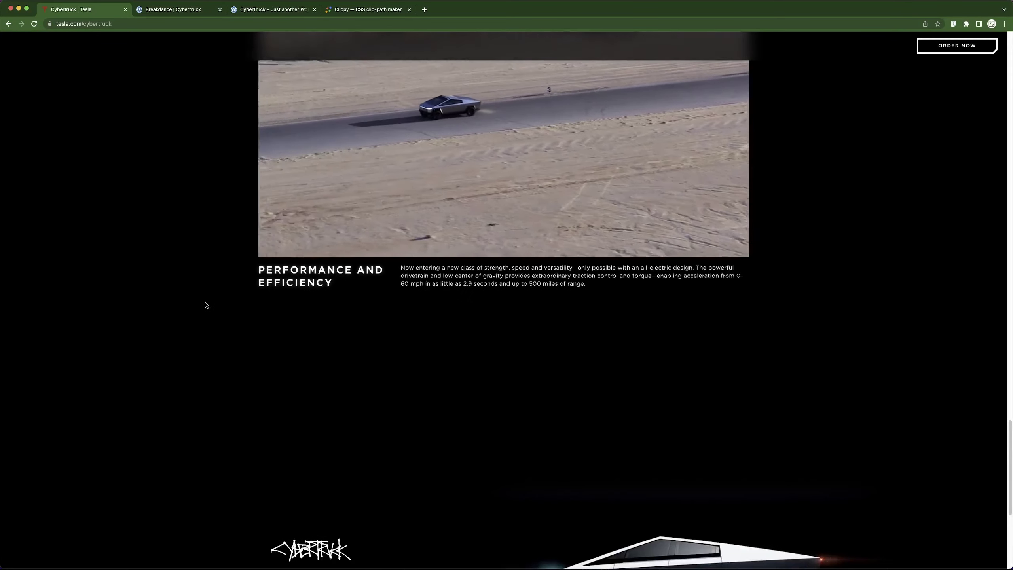
pyautogui.scroll(4, 206, 305)
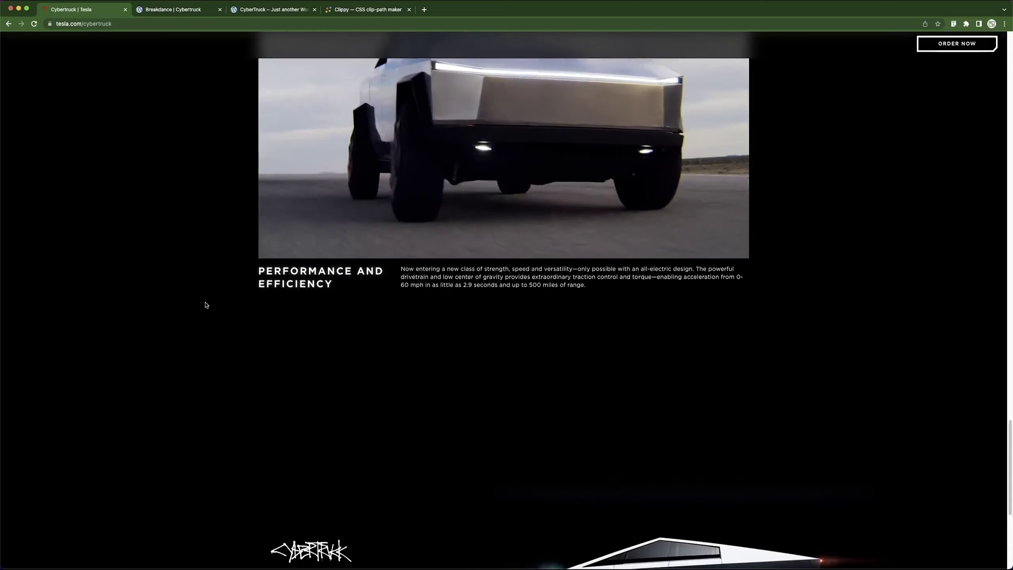
pyautogui.scroll(5, 207, 304)
pyautogui.scroll(-6, 206, 305)
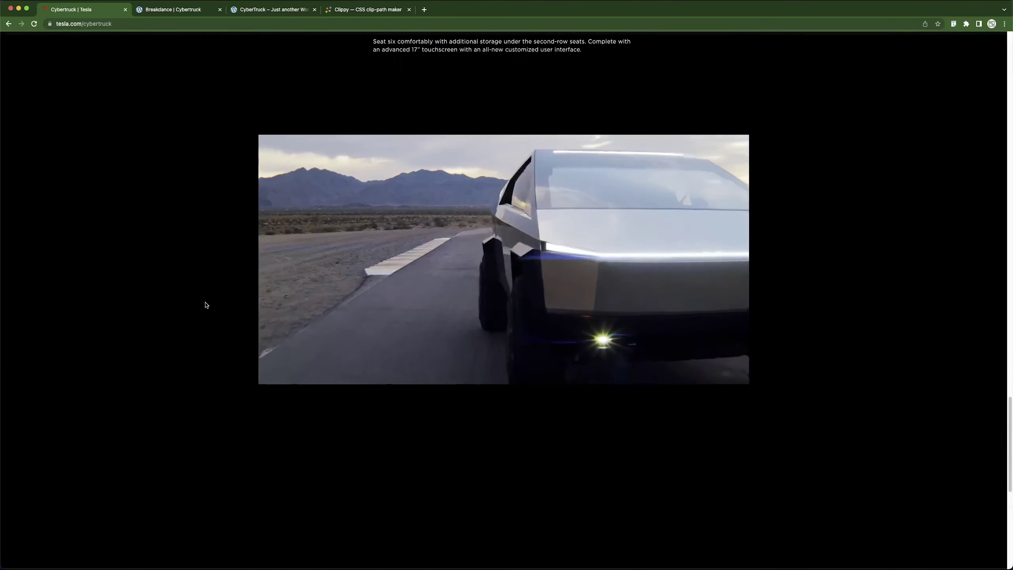
pyautogui.scroll(3, 206, 305)
pyautogui.scroll(-6, 206, 305)
pyautogui.scroll(5, 206, 305)
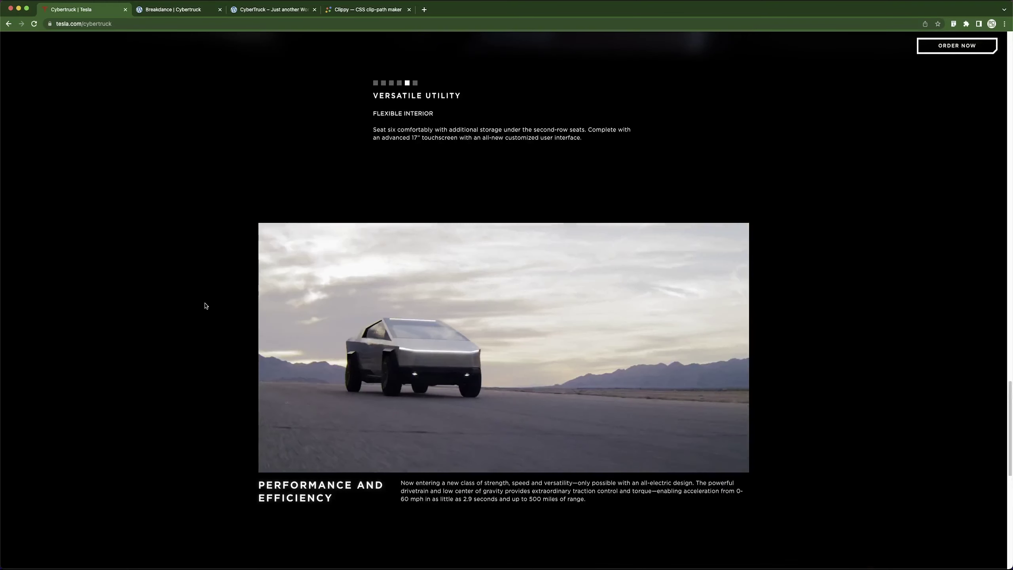
pyautogui.scroll(-1, 206, 306)
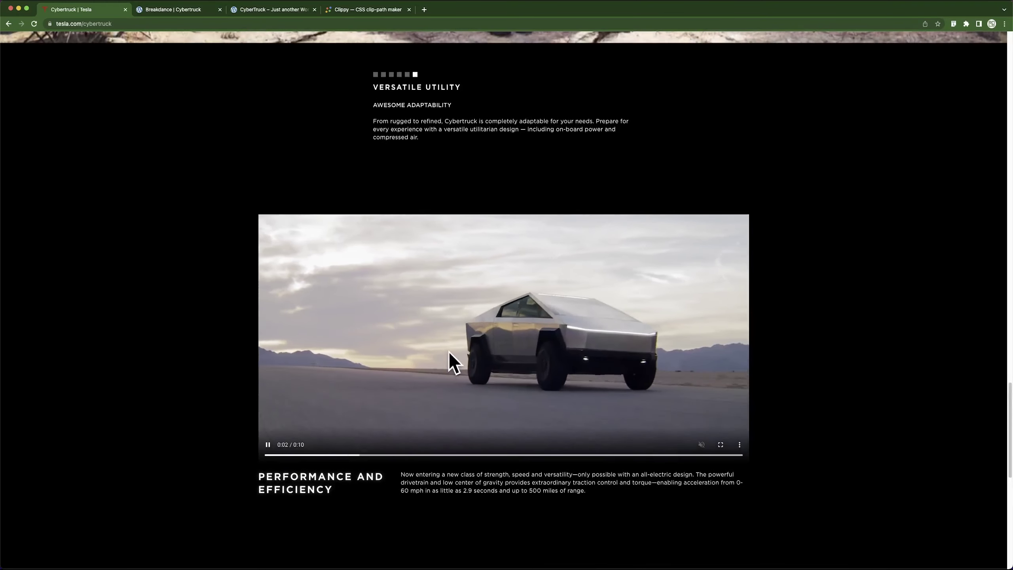
# Open Tesla's Performance and Efficiency video in its own browser tab, copy its mp4 address and close that tab.
pyautogui.rightClick(463, 329)
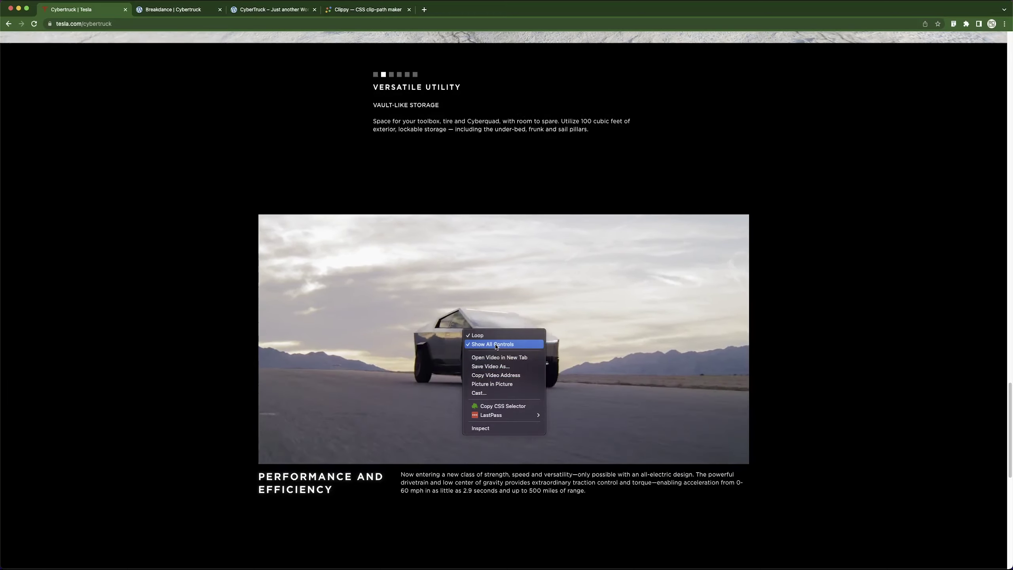
pyautogui.press('Escape')
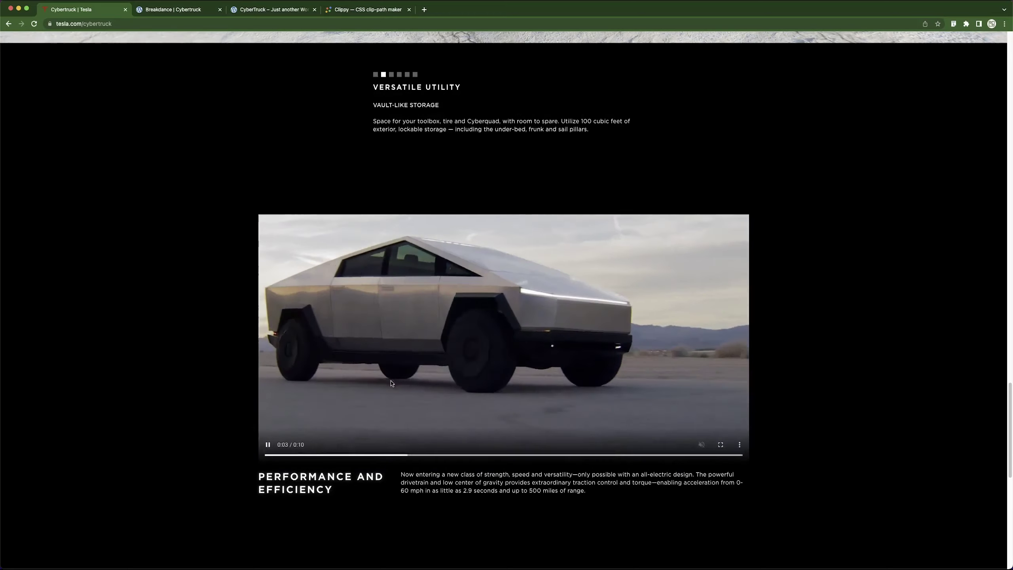
pyautogui.rightClick(476, 367)
pyautogui.click(510, 394)
pyautogui.click(178, 9)
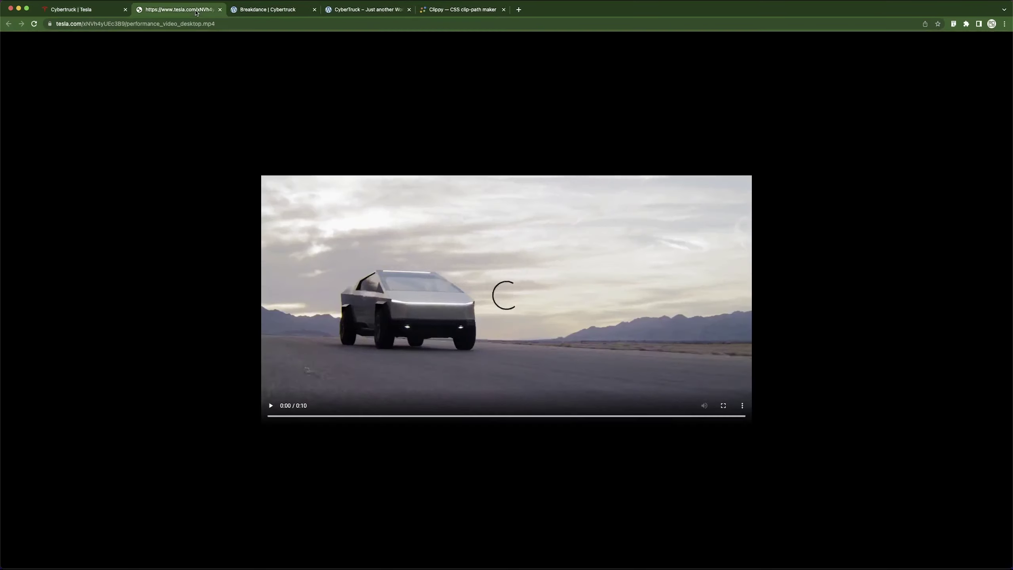
pyautogui.click(190, 24)
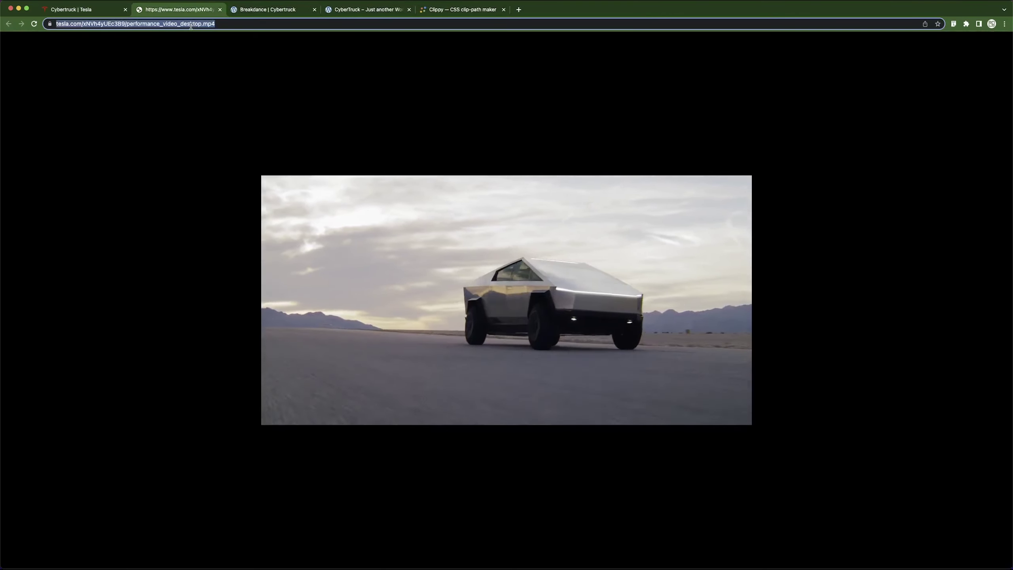
pyautogui.press('super+1')
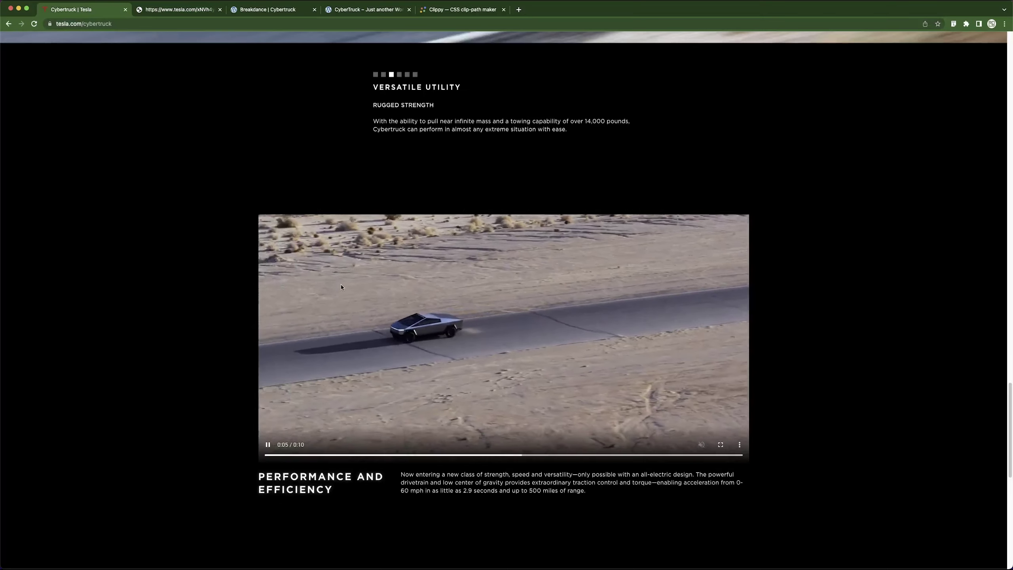
pyautogui.click(255, 11)
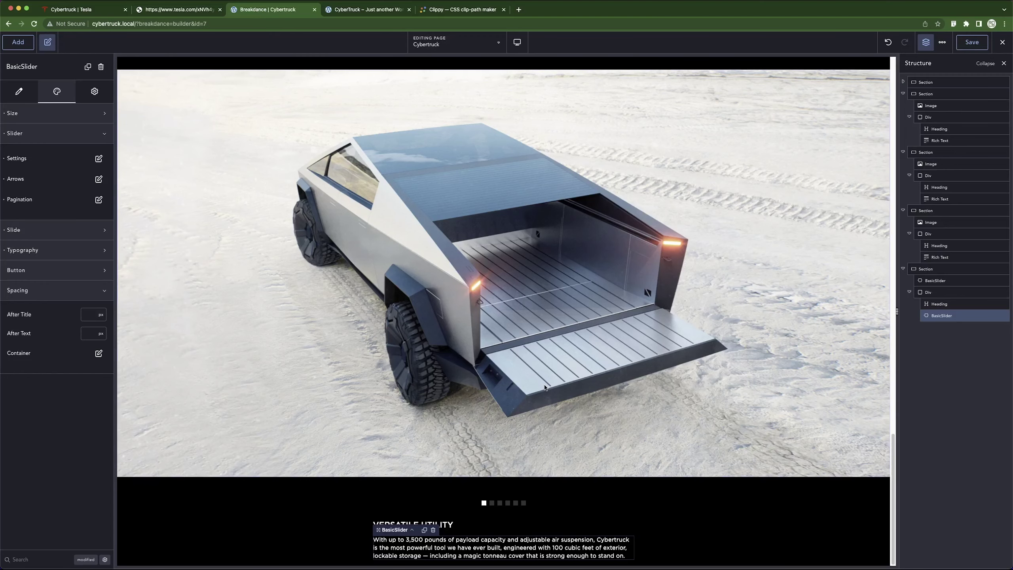
pyautogui.click(175, 11)
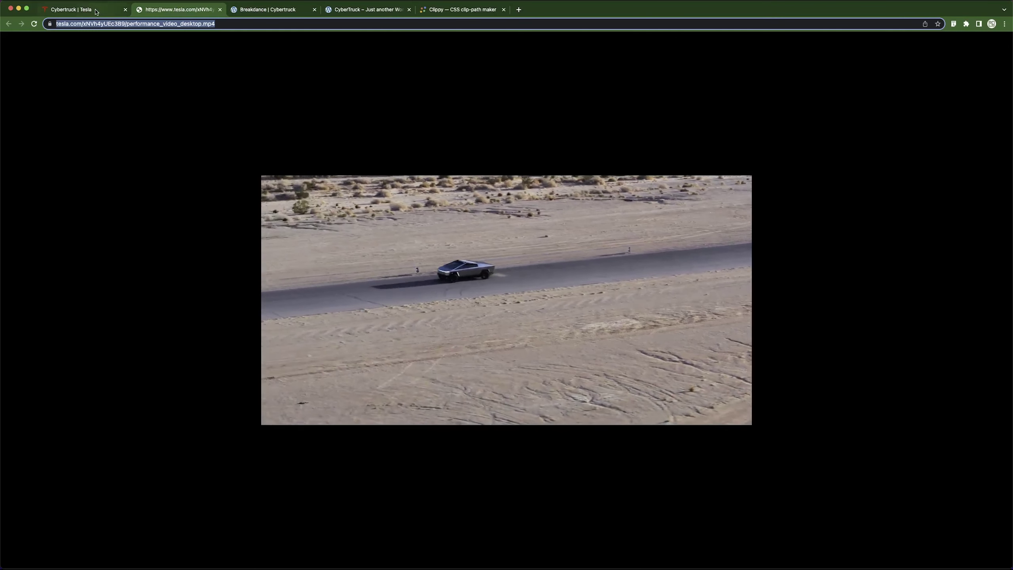
pyautogui.press('super+w')
# In the Breakdance builder, duplicate the Tesla Armor Glass section.
pyautogui.press('super+1')
pyautogui.scroll(-3, 248, 180)
pyautogui.scroll(2, 204, 384)
pyautogui.scroll(5, 206, 386)
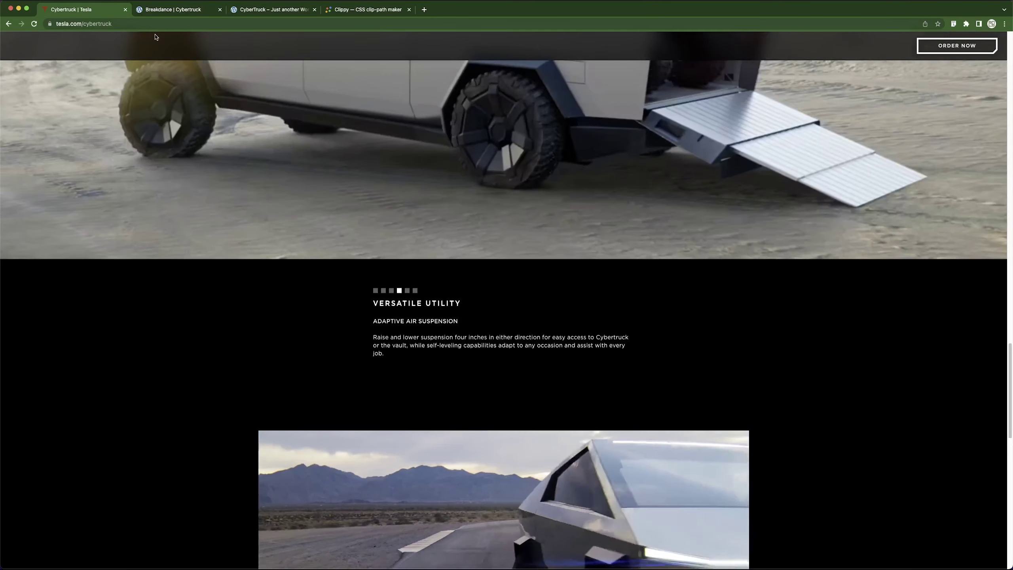
pyautogui.press('super+2')
pyautogui.scroll(15, 668, 319)
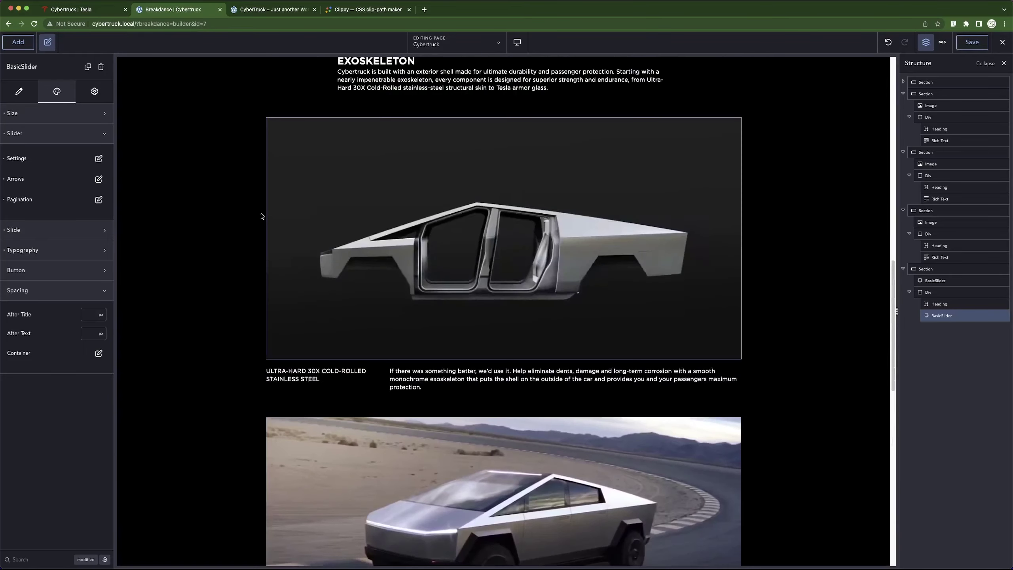
pyautogui.click(190, 427)
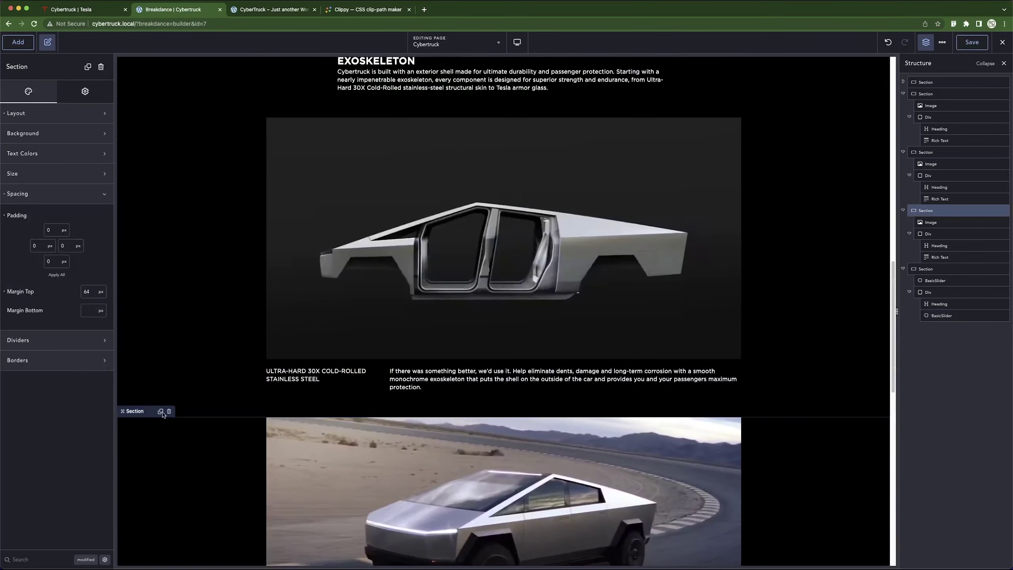
pyautogui.click(160, 412)
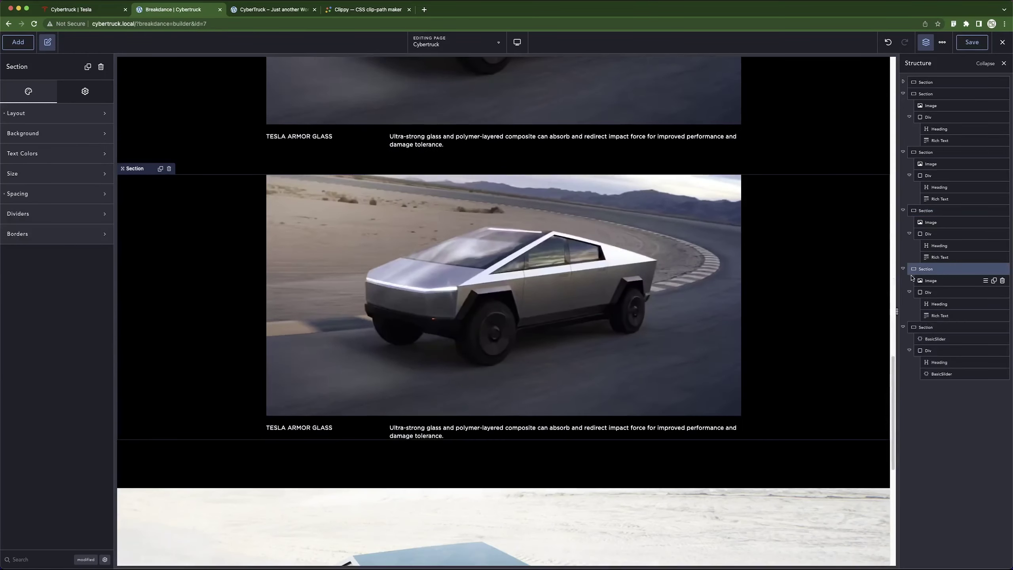
# Collapse the duplicated section in the page structure and move it below the Versatile Utility section.
pyautogui.click(904, 270)
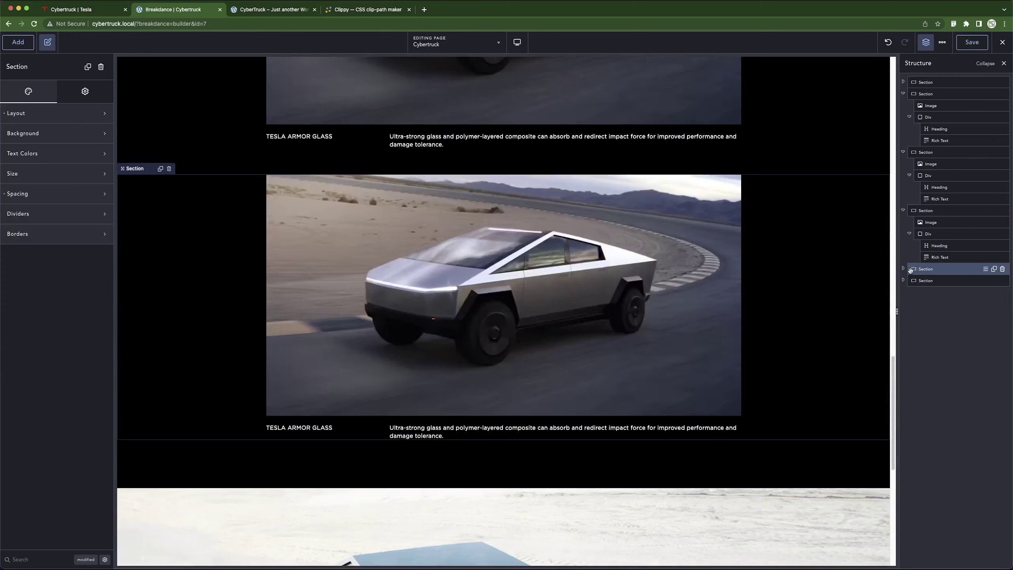
pyautogui.moveTo(911, 270); pyautogui.dragTo(911, 282)
pyautogui.scroll(-5, 540, 460)
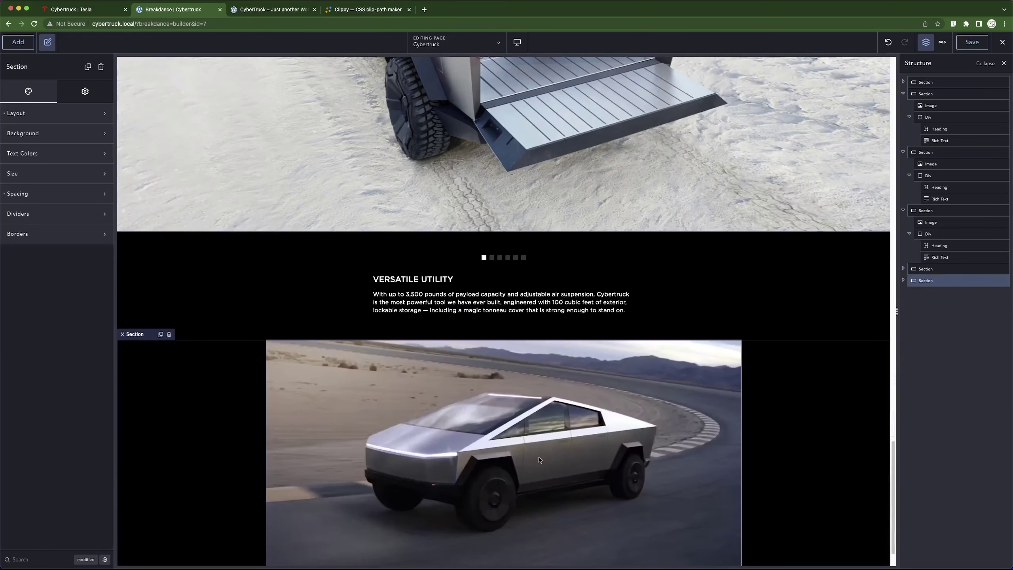
pyautogui.scroll(-1, 533, 451)
# Add a Video element after the duplicated section's image and set its source to the copied performance_video_desktop.mp4 address.
pyautogui.click(532, 421)
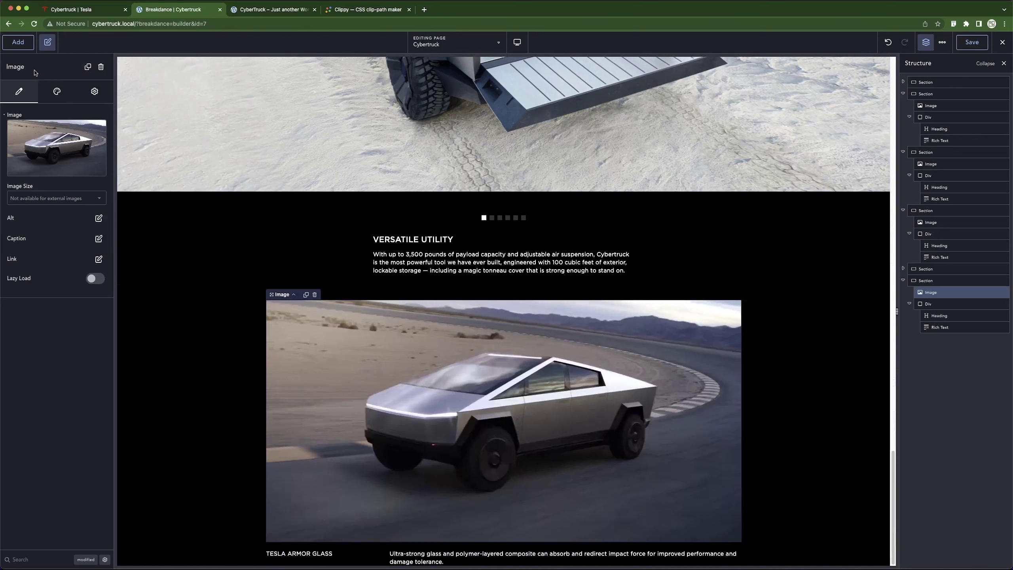
pyautogui.click(16, 43)
pyautogui.write('vide')
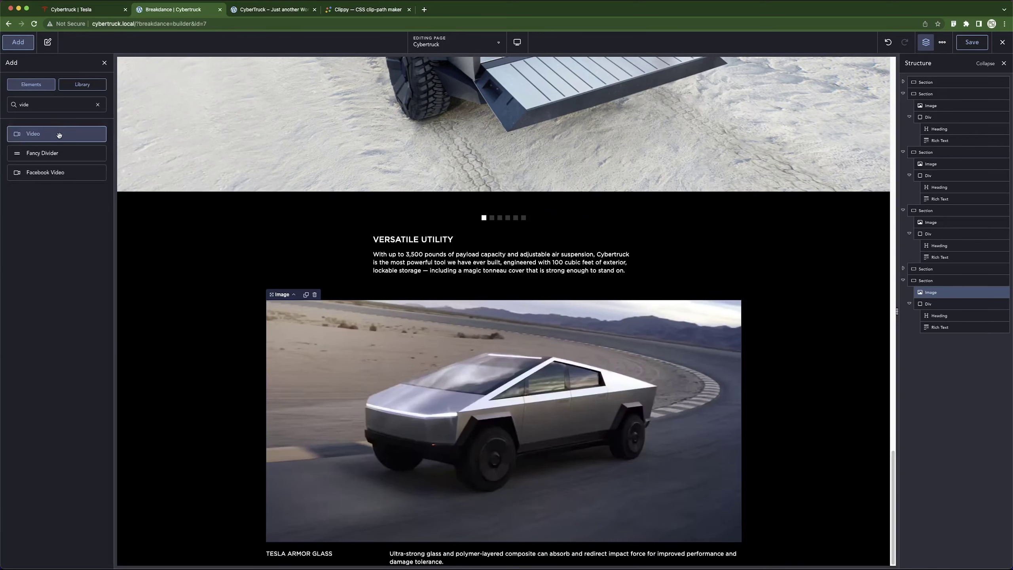
pyautogui.click(59, 135)
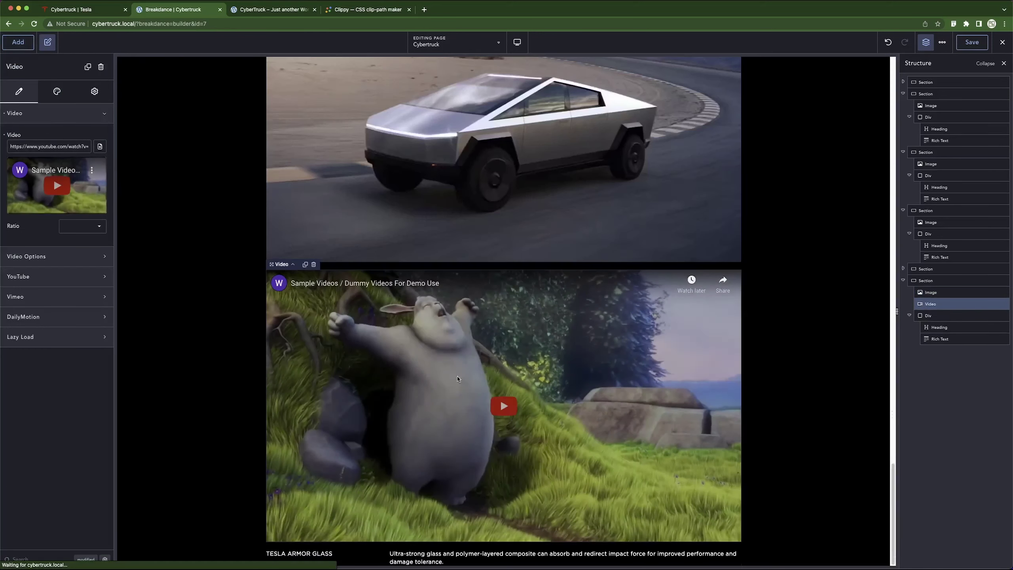
pyautogui.tripleClick(64, 149)
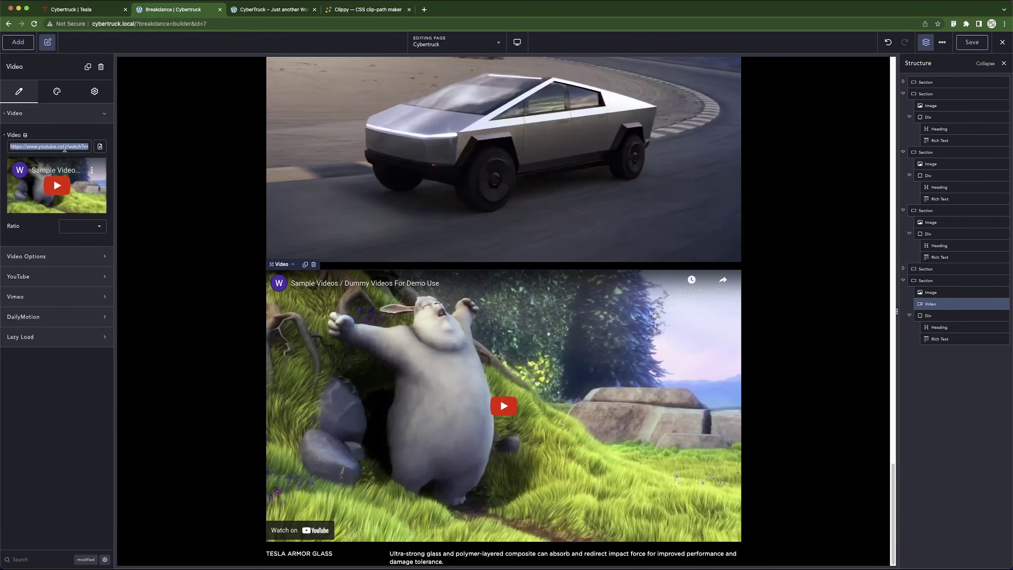
pyautogui.press('BackSpace')
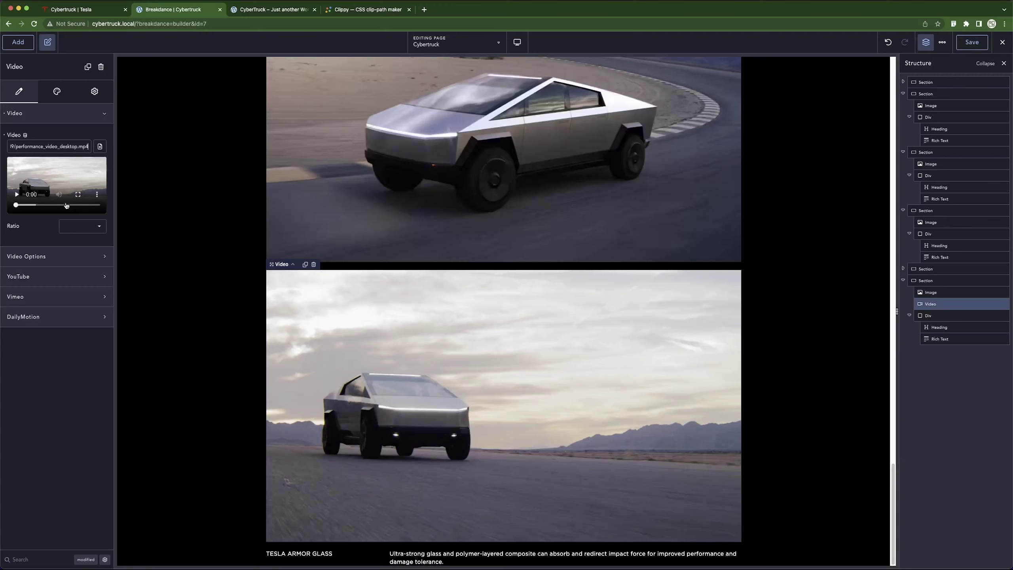
# Turn on Autoplay and Loop in the video's options and save the page.
pyautogui.click(64, 118)
pyautogui.click(49, 136)
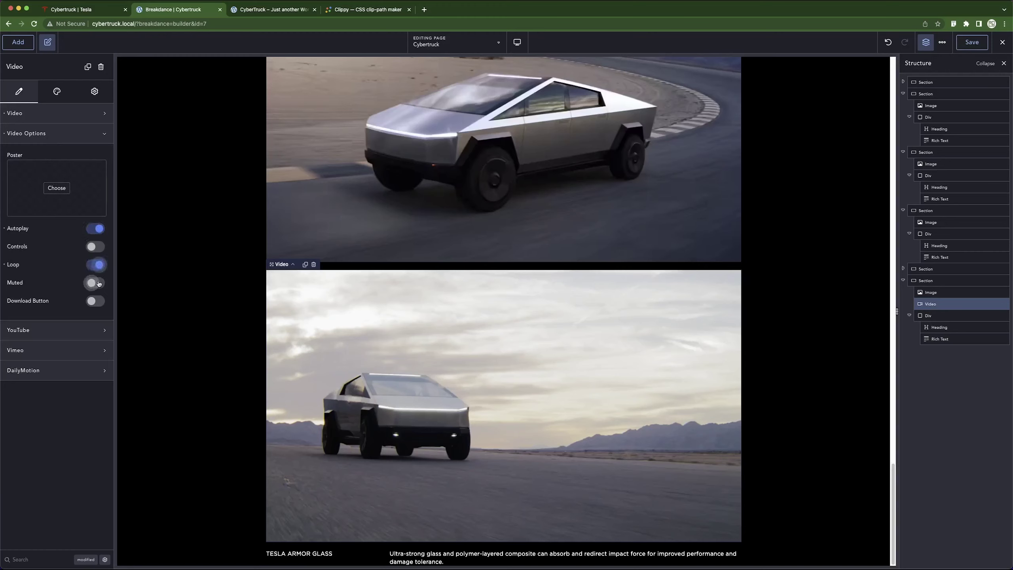
pyautogui.click(972, 42)
# Delete the old car image above the video in the duplicated section and save the page.
pyautogui.click(549, 157)
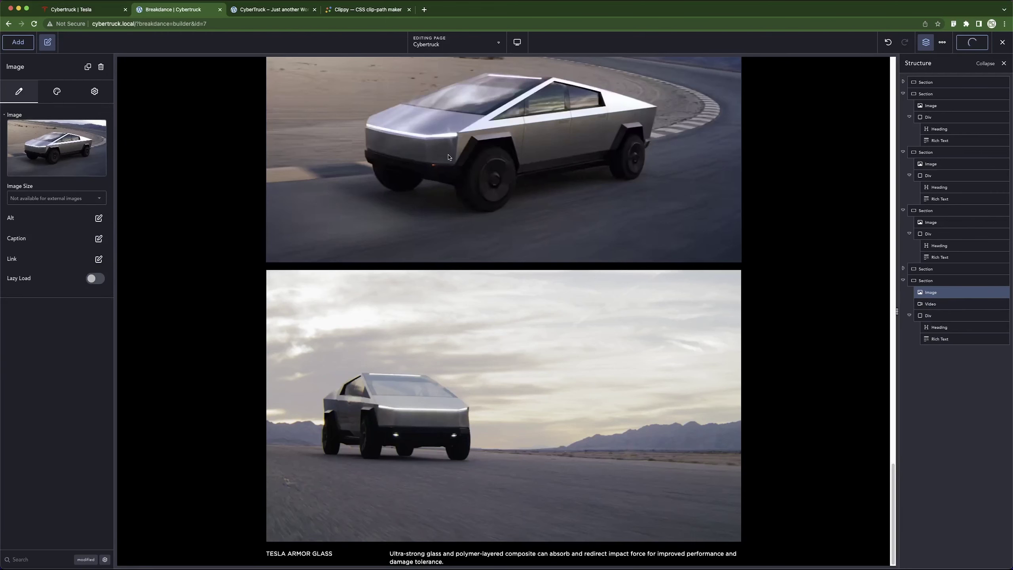
pyautogui.rightClick(427, 163)
pyautogui.click(463, 229)
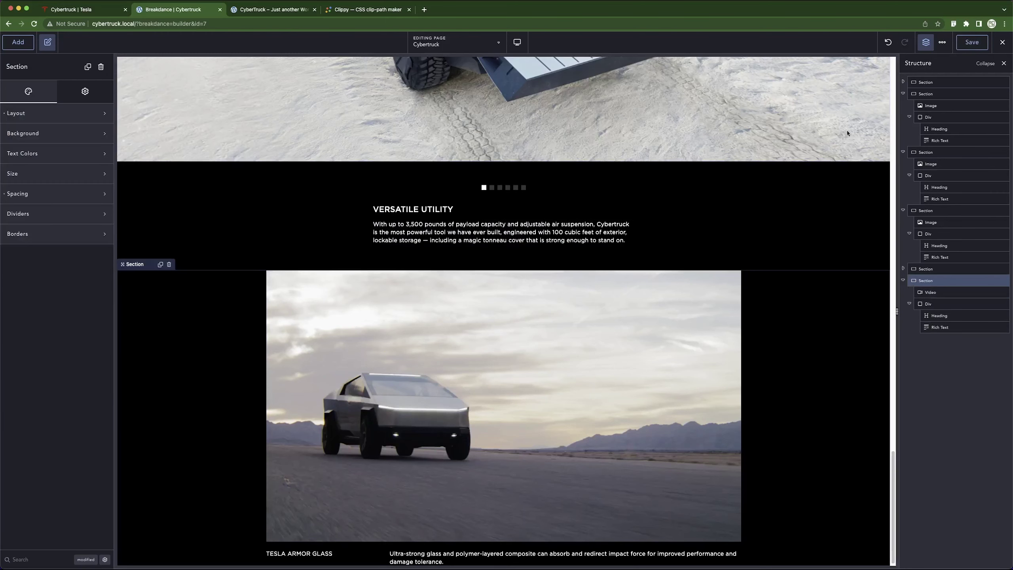
# Reload the live site and check the new video section below Versatile Utility.
pyautogui.click(252, 12)
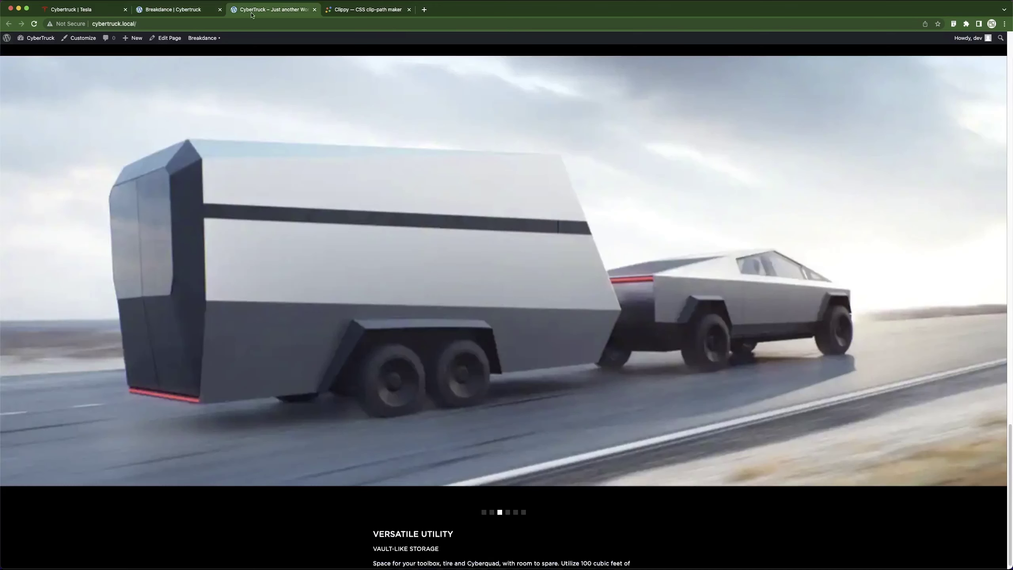
pyautogui.press('super+r')
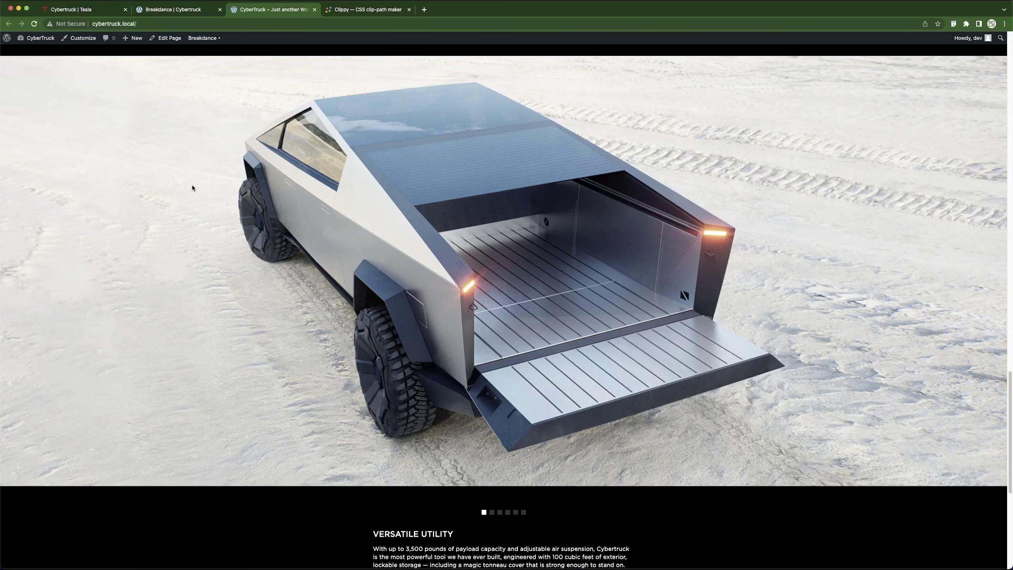
pyautogui.scroll(-8, 251, 229)
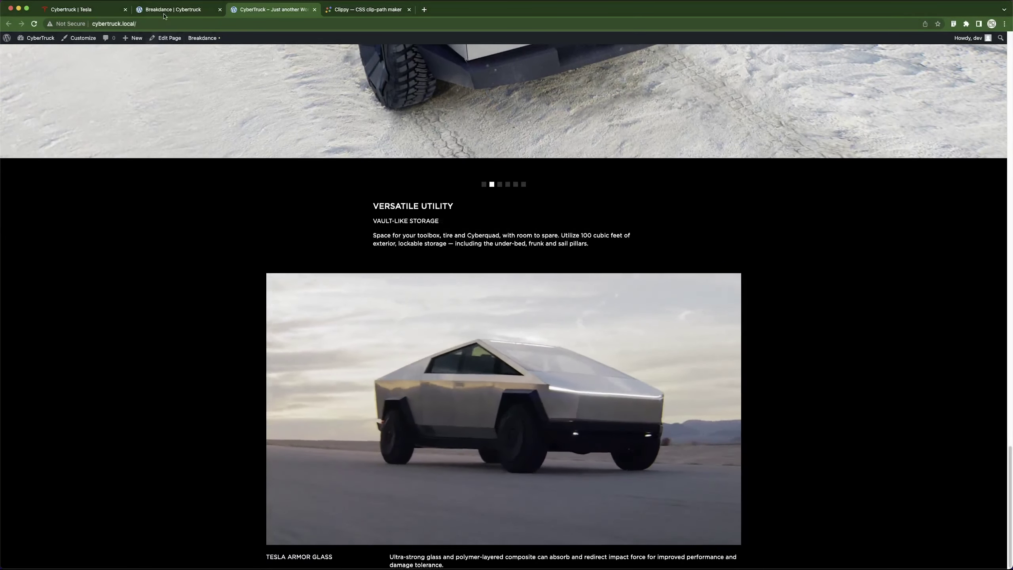
# Replace the video caption's heading in Breakdance with PERFORMANCE AND EFFICIENCY, copied from Tesla's Cybertruck page.
pyautogui.press('super+1')
pyautogui.scroll(-5, 371, 389)
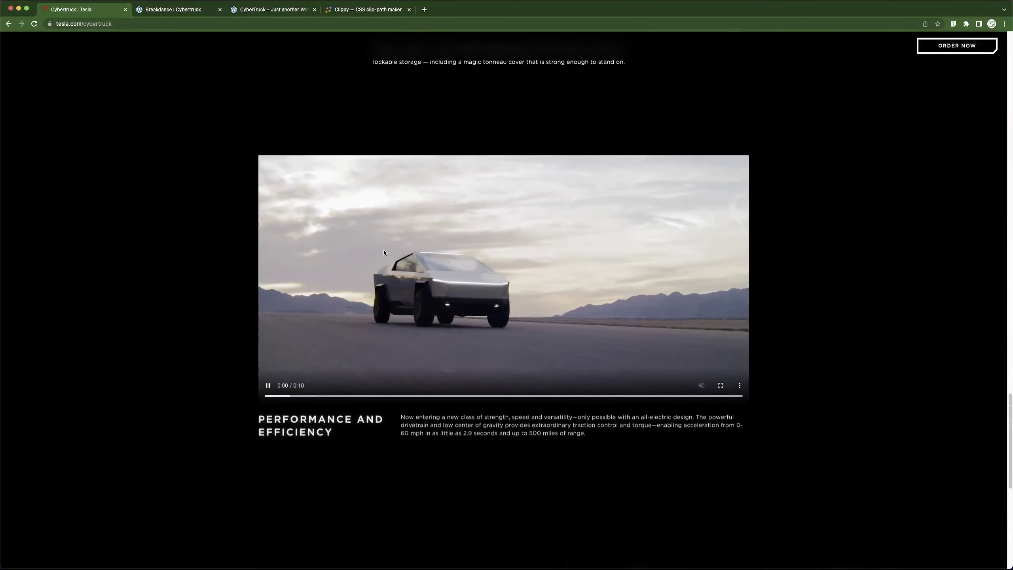
pyautogui.tripleClick(268, 439)
pyautogui.press('super+c')
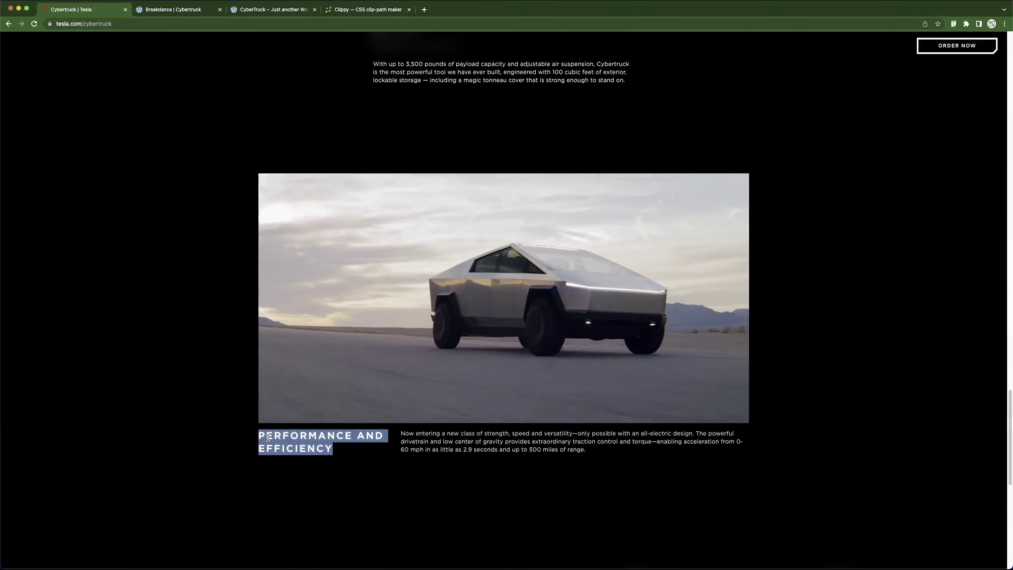
pyautogui.press('super+2')
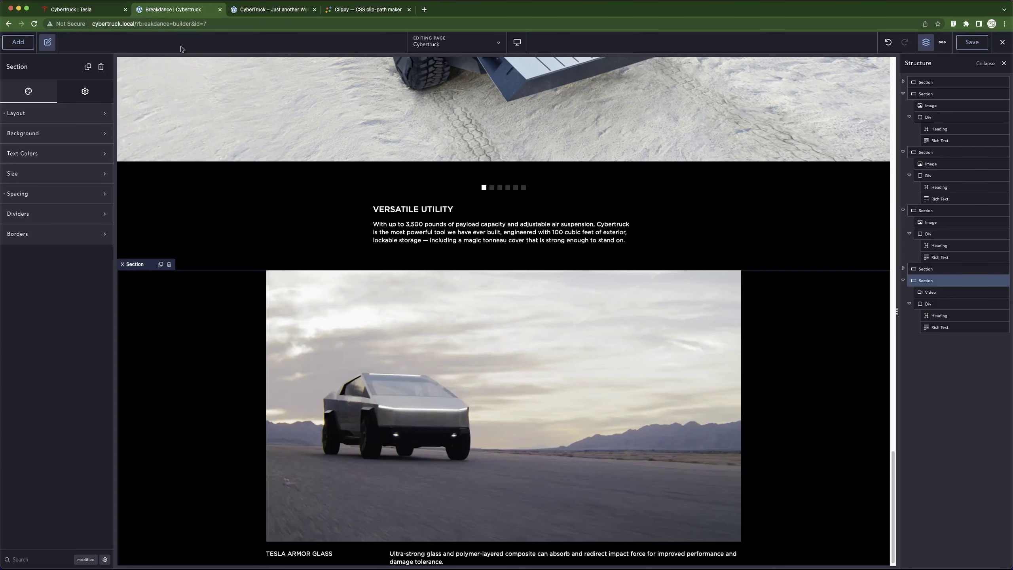
pyautogui.click(306, 553)
pyautogui.click(75, 128)
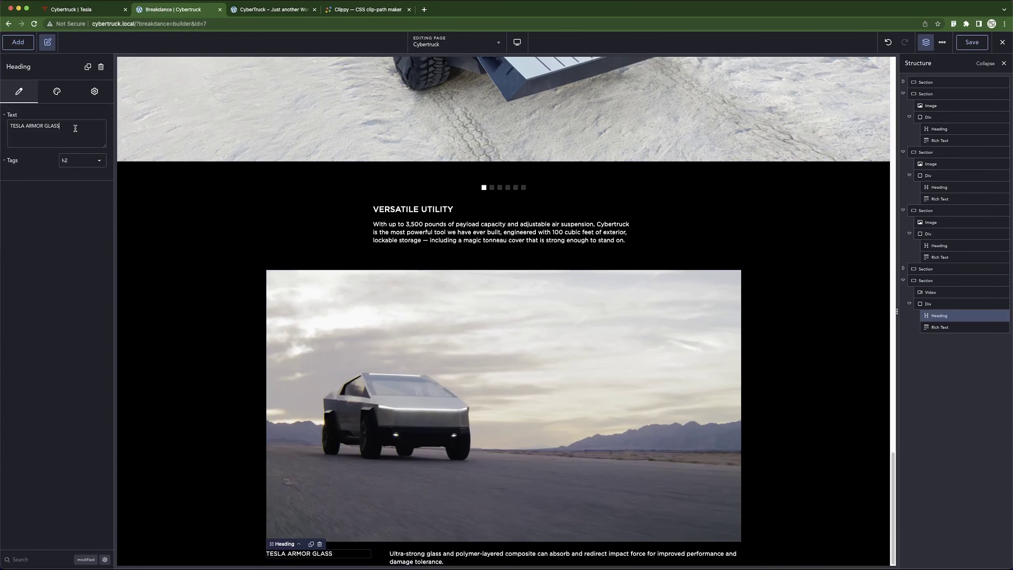
pyautogui.press('super+v')
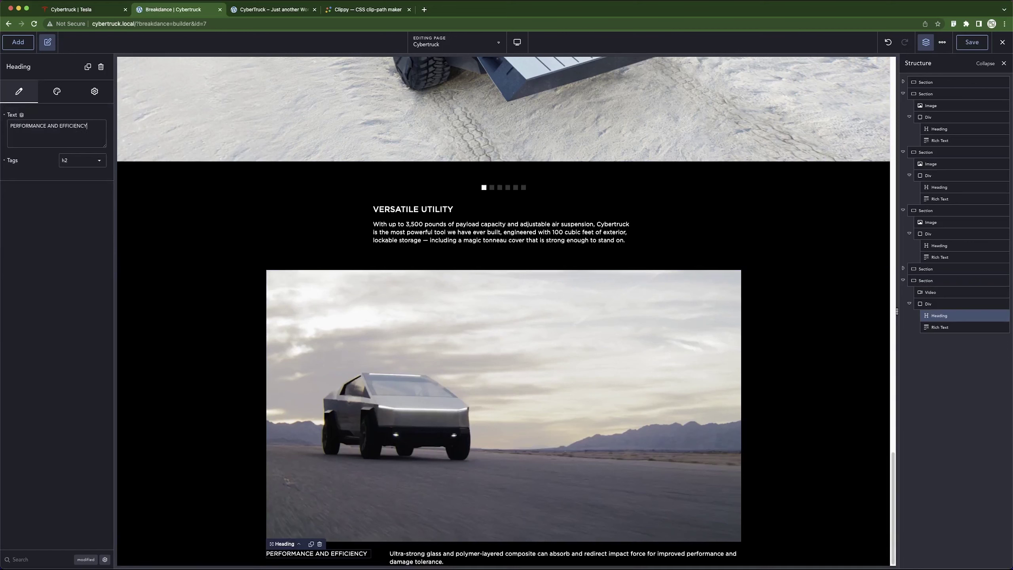
# Apply the 24px typography preset to the Performance and Efficiency heading.
pyautogui.click(57, 92)
pyautogui.click(49, 116)
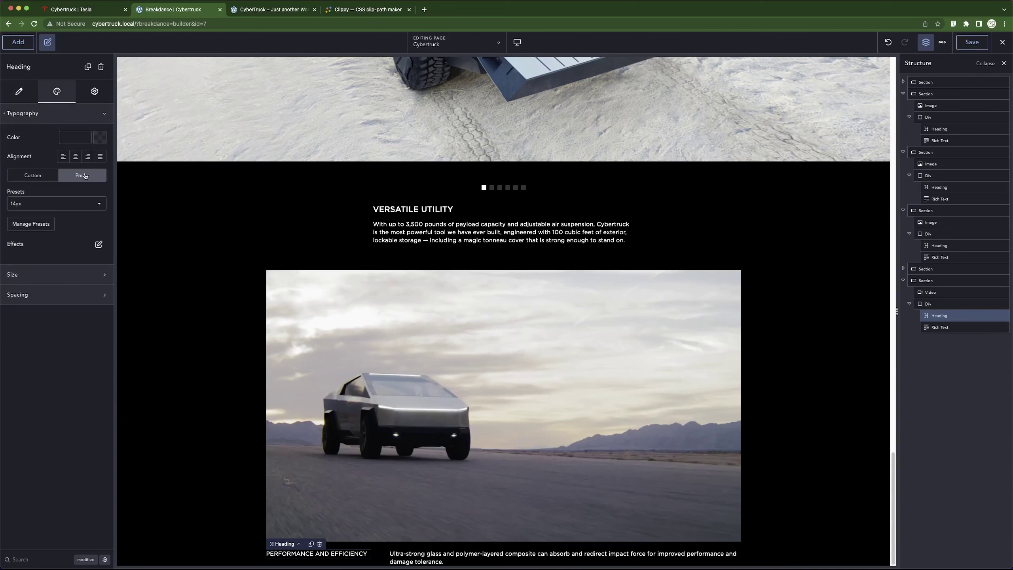
pyautogui.click(82, 202)
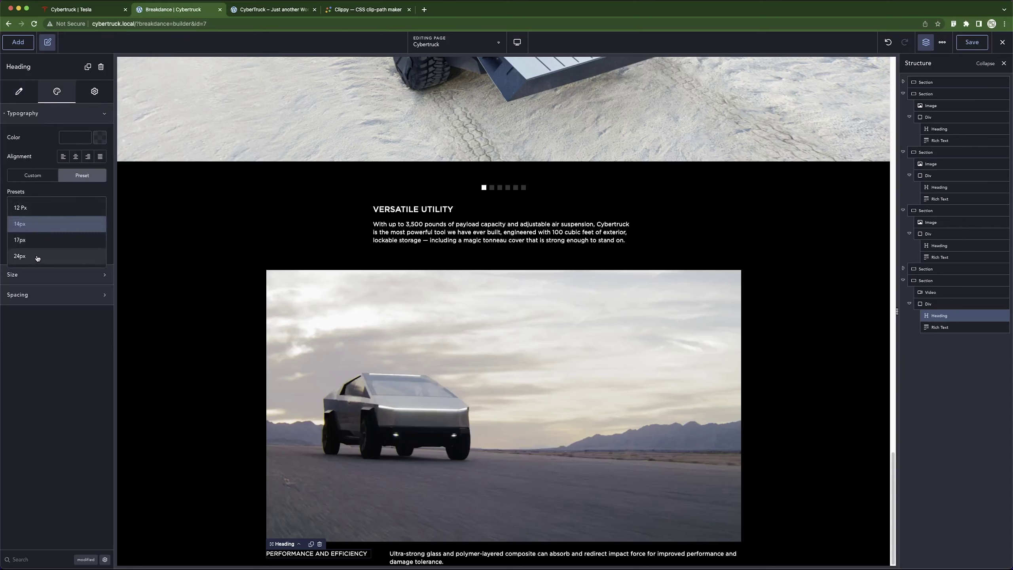
pyautogui.click(38, 257)
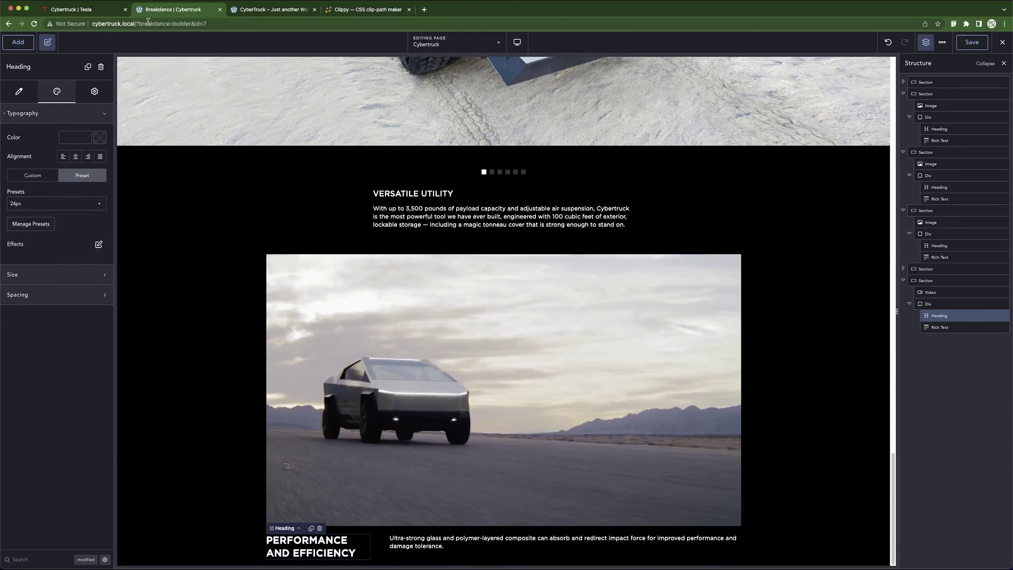
# Replace the rich text beside the heading with Tesla's paragraph beginning "Now entering a new class of strength, speed and versatility".
pyautogui.click(84, 10)
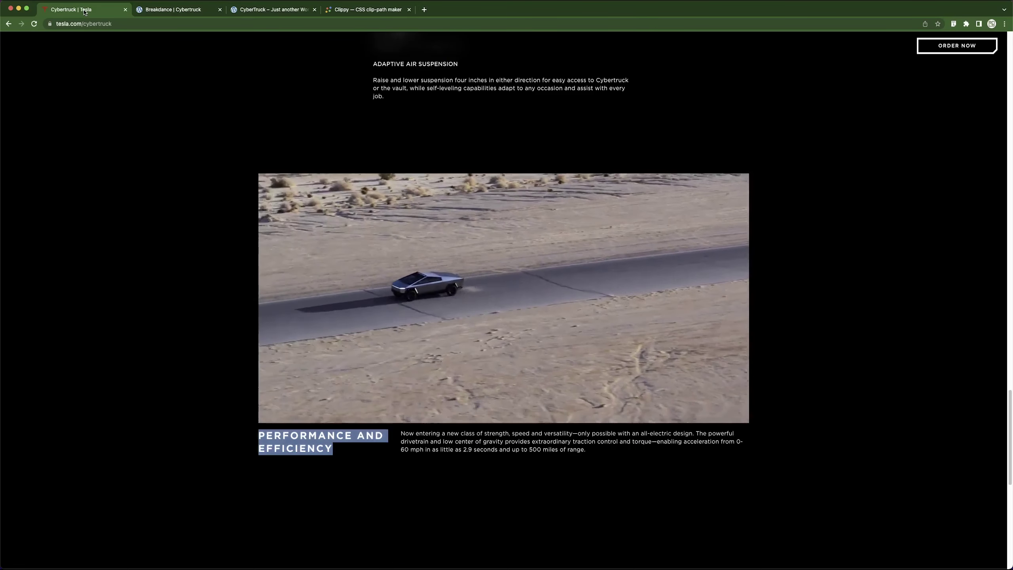
pyautogui.click(479, 101)
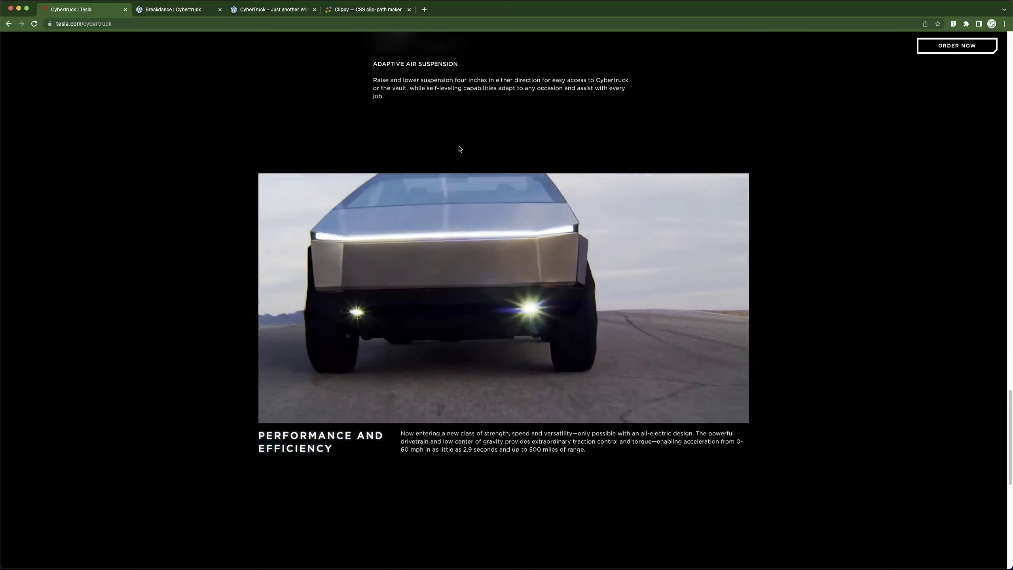
pyautogui.moveTo(498, 363)
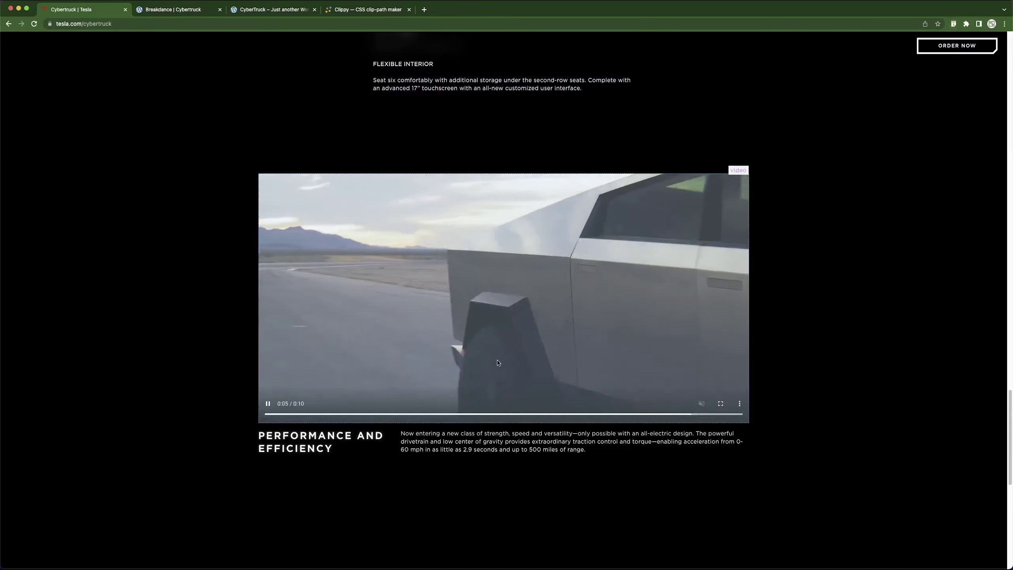
pyautogui.press('super+Tab')
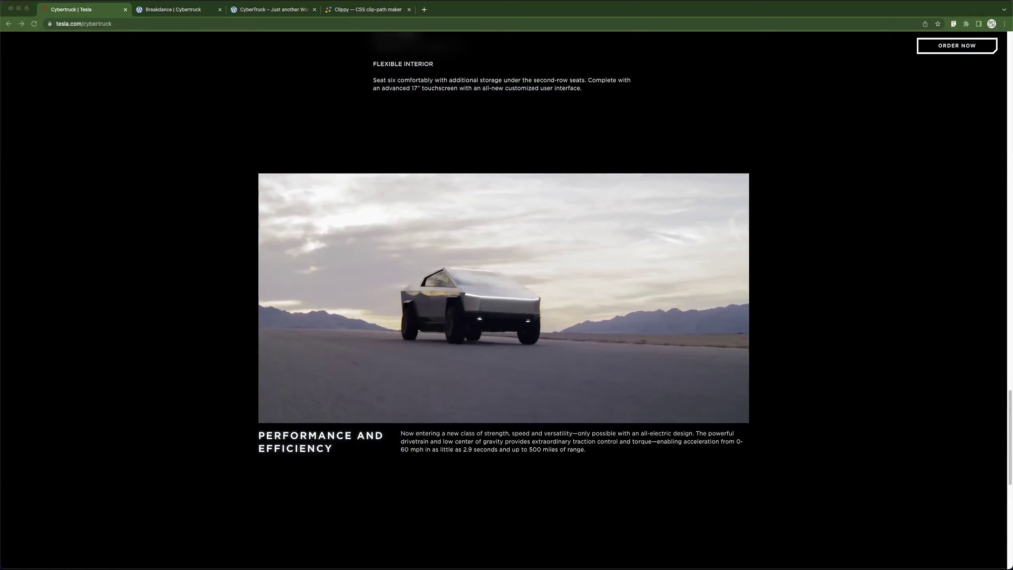
pyautogui.press('super+Tab')
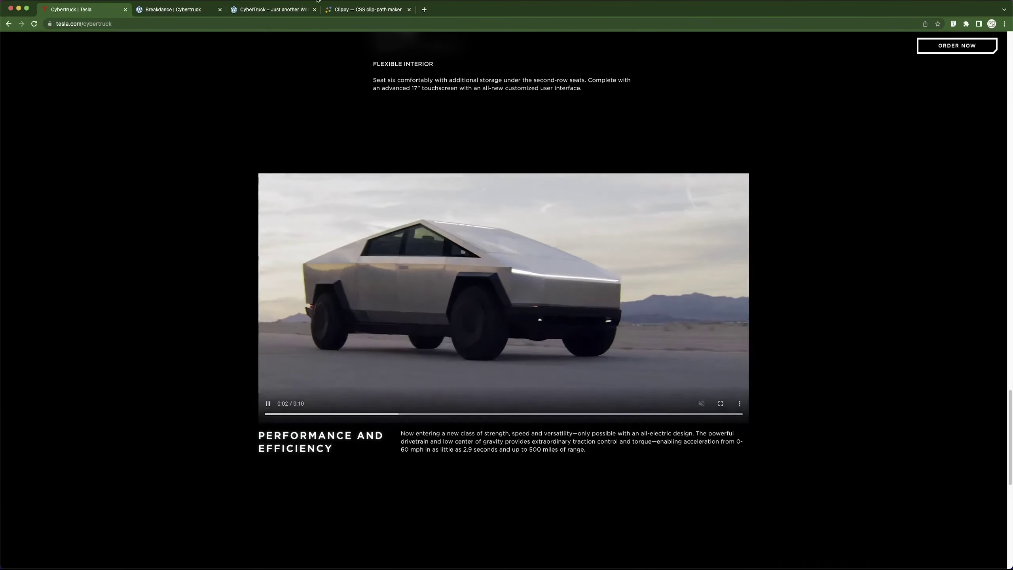
pyautogui.moveTo(400, 432); pyautogui.dragTo(574, 465)
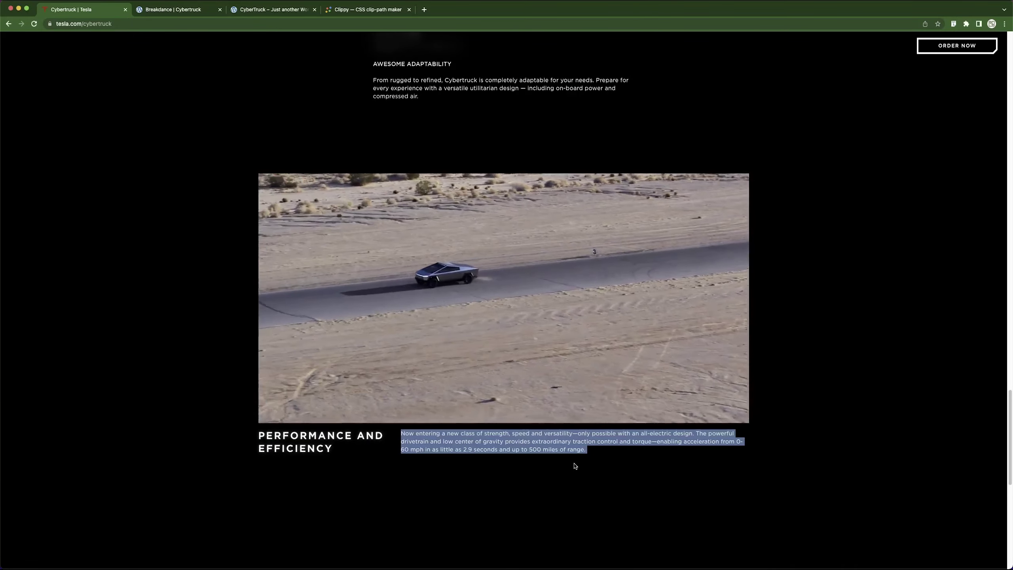
pyautogui.click(172, 8)
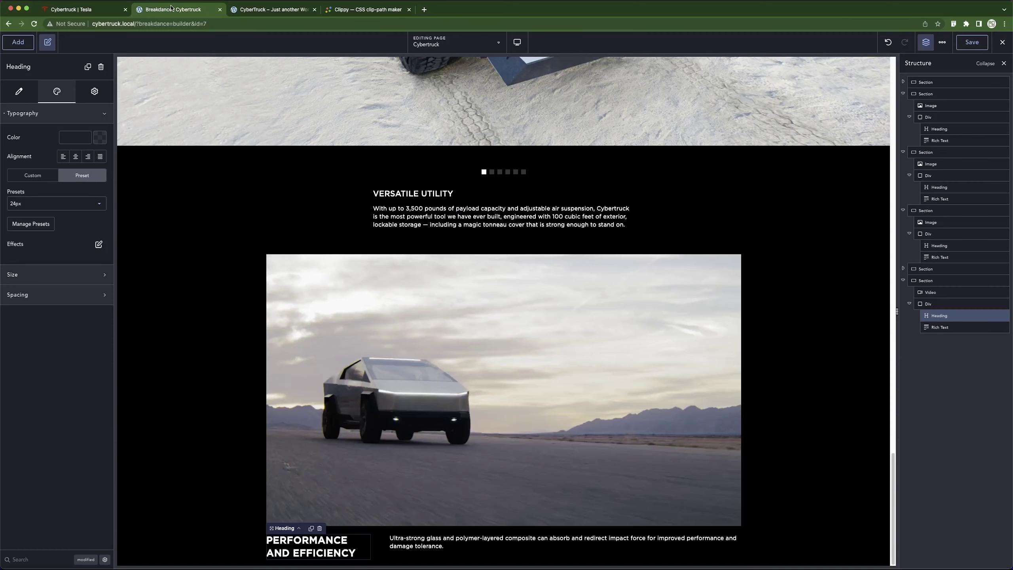
pyautogui.click(415, 543)
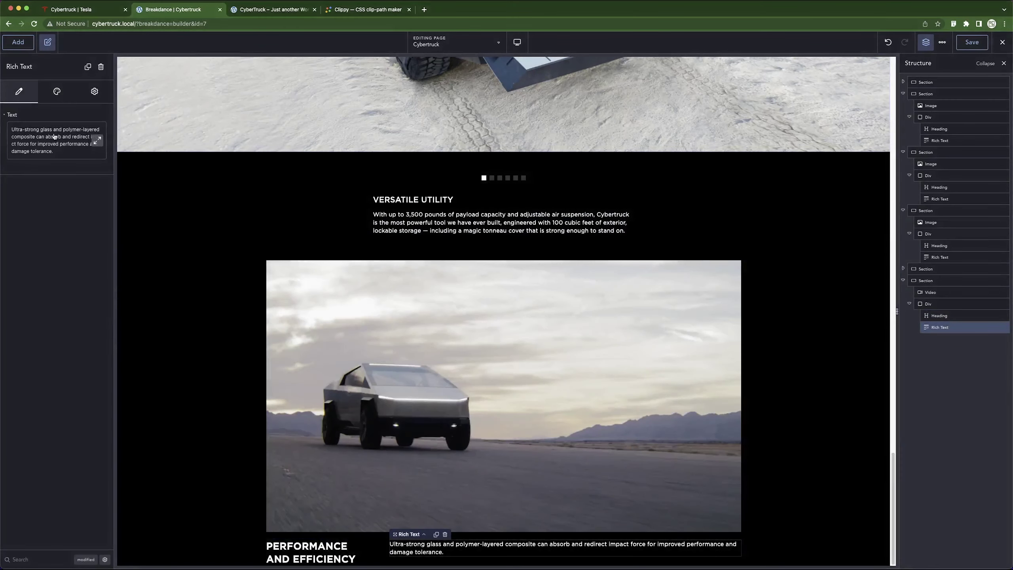
pyautogui.click(55, 137)
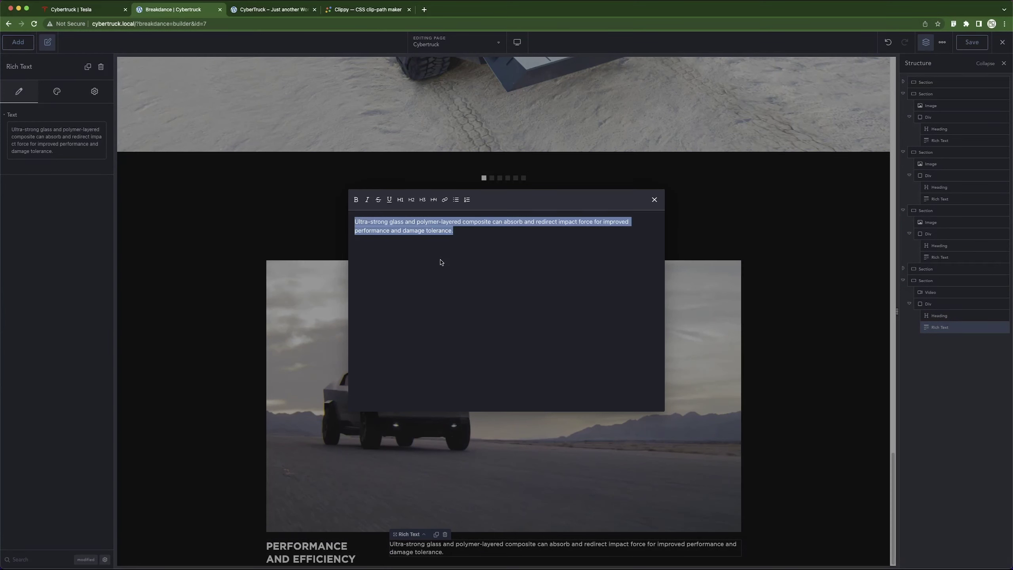
pyautogui.write('Now entering a new class of strength, speed and versatility—only possible with an all-electric design. The powerful drivetrain and low center of gravity provides extraordinary traction control and torque—enabling acceleration from 0-60 mph in as little as 2.9 seconds and up to 500 miles of range. CYBERTRUCK ORDER NOW')
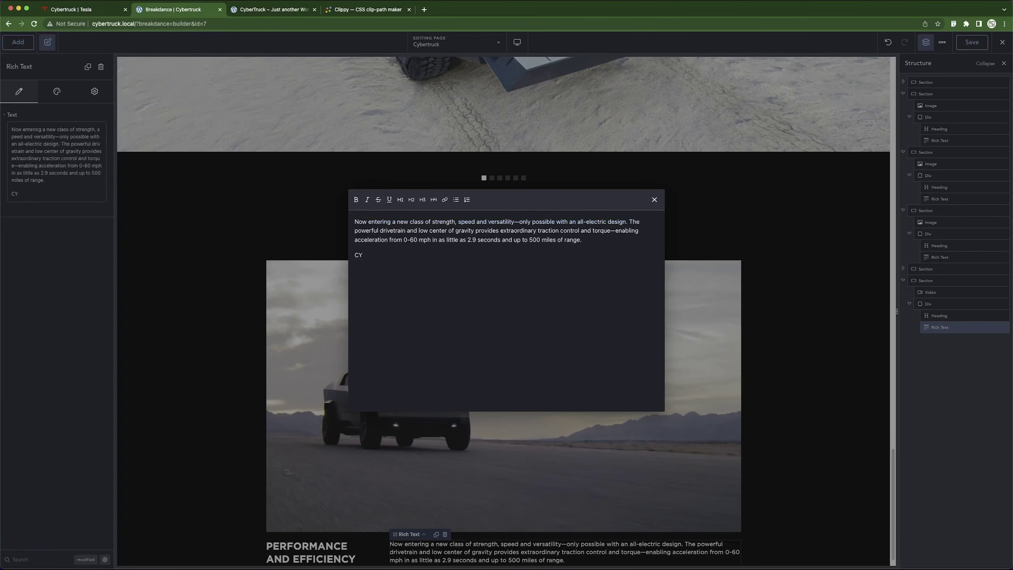
pyautogui.click(649, 202)
# Compare the caption layout with Tesla's page and set the rich text's width to 73%.
pyautogui.click(99, 11)
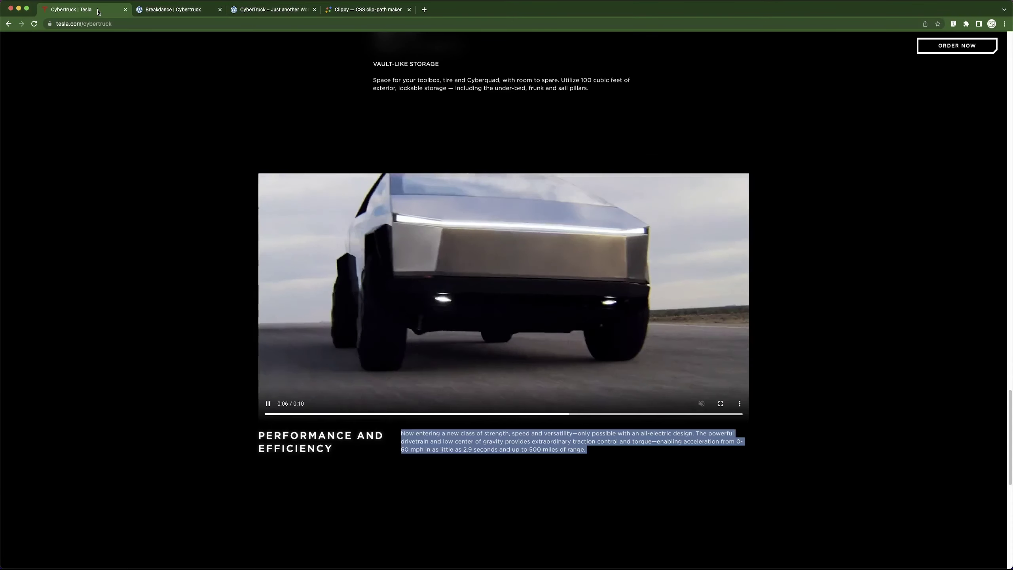
pyautogui.click(160, 16)
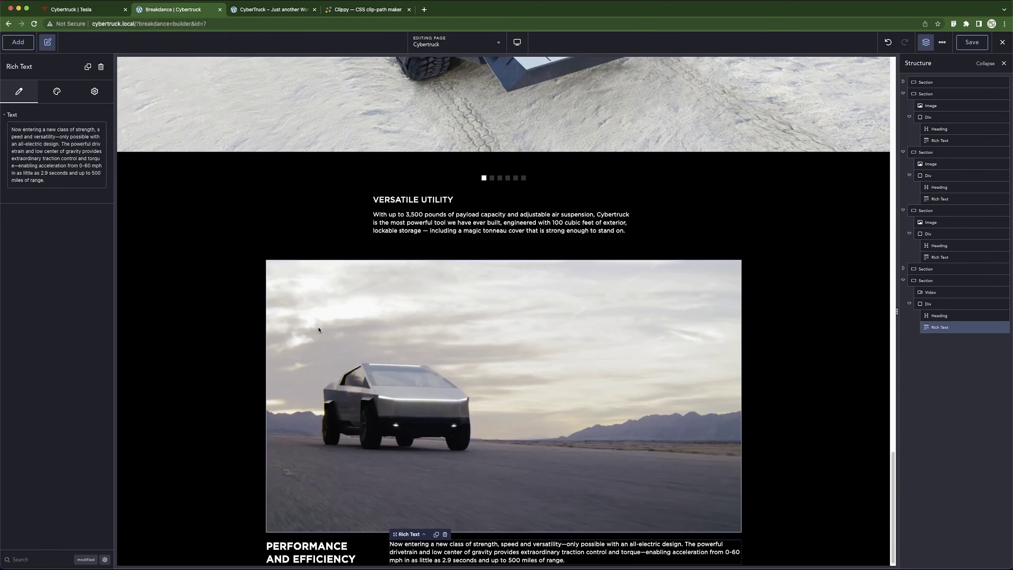
pyautogui.click(106, 11)
pyautogui.click(173, 10)
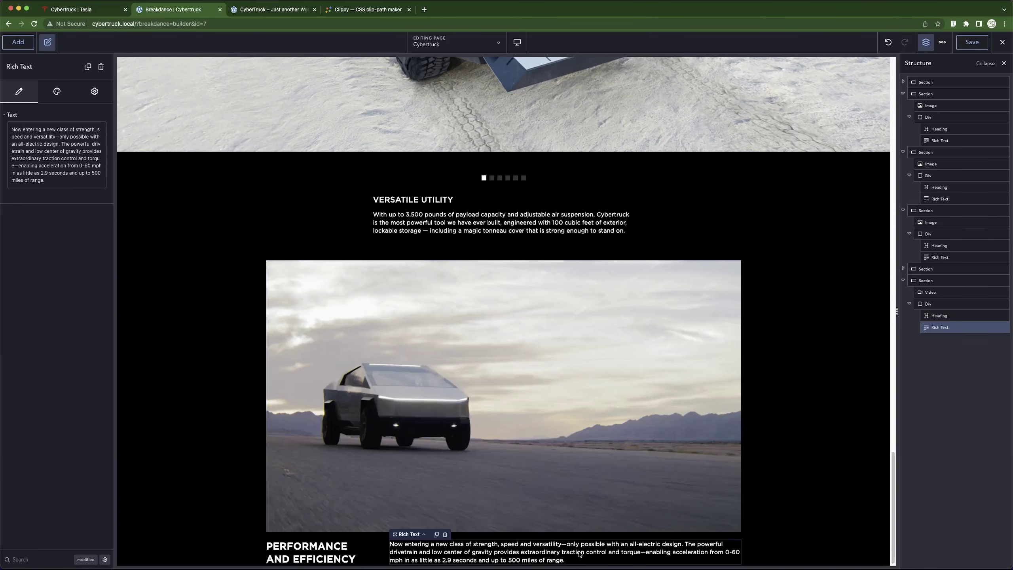
pyautogui.click(87, 560)
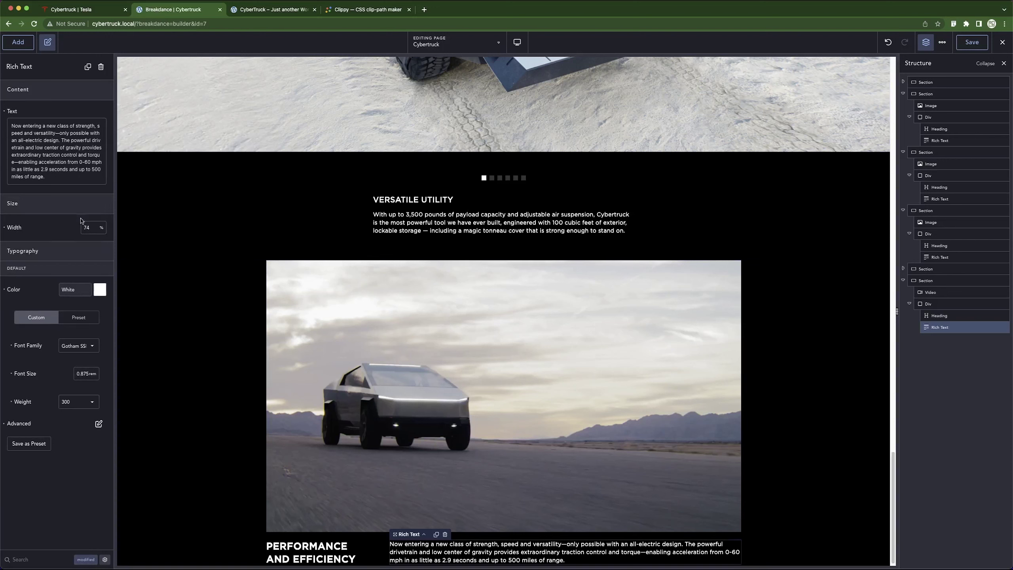
pyautogui.click(89, 228)
pyautogui.press('Down')
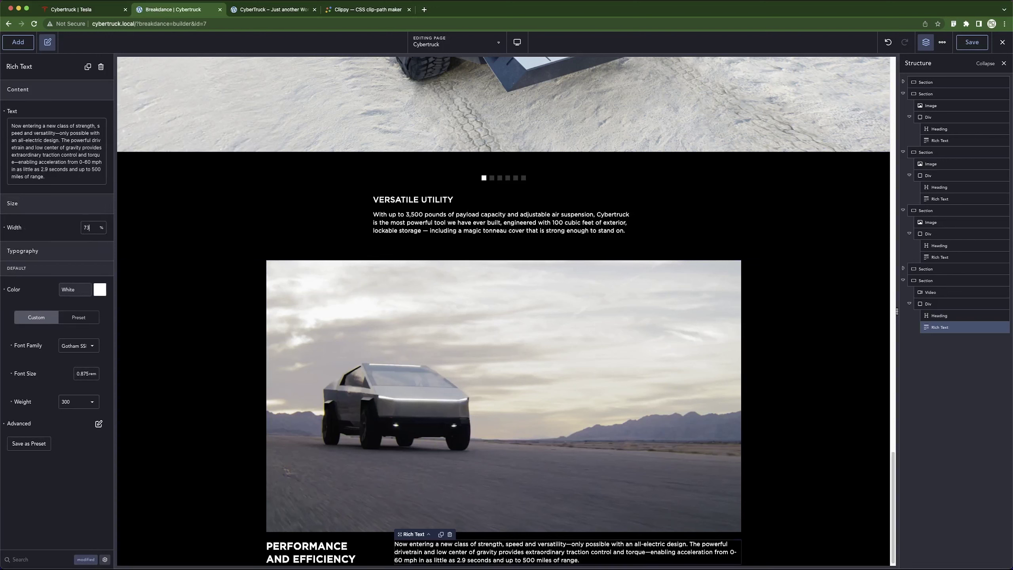
# Widen the Performance and Efficiency heading slightly so "PERFORMANCE AND" fits on its first line, and save the page.
pyautogui.click(312, 550)
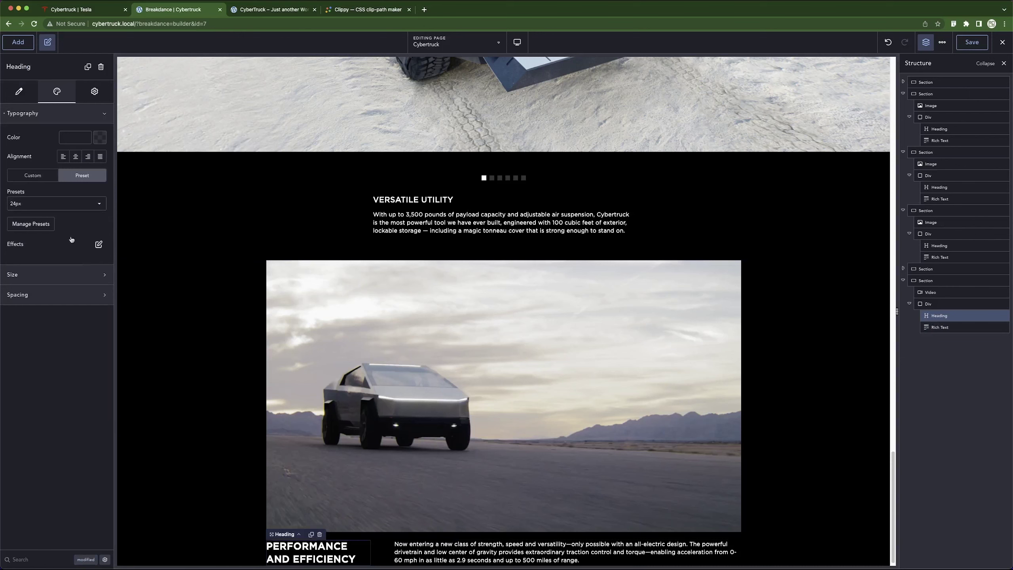
pyautogui.click(86, 560)
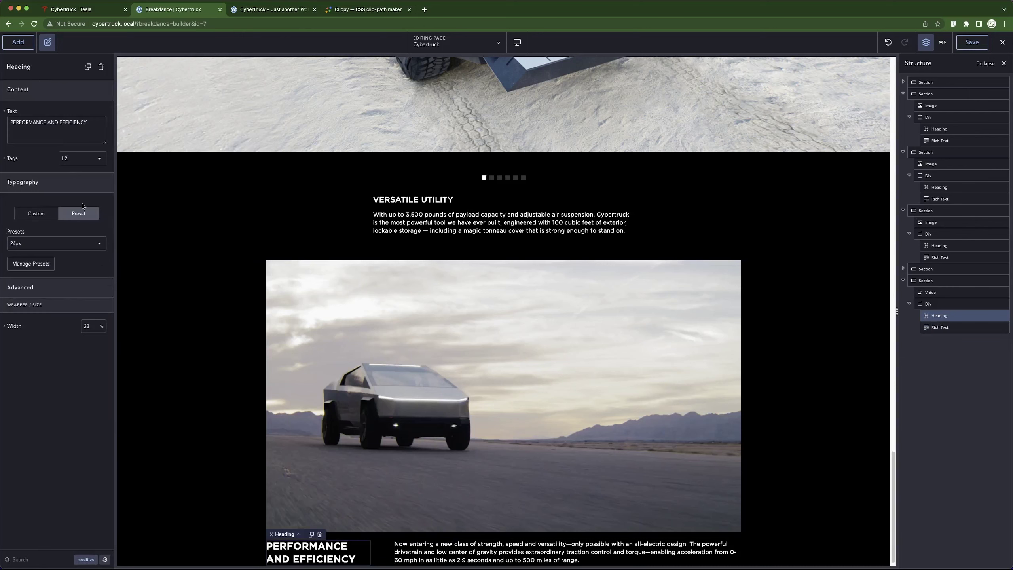
pyautogui.click(102, 333)
pyautogui.press('Up')
pyautogui.click(230, 396)
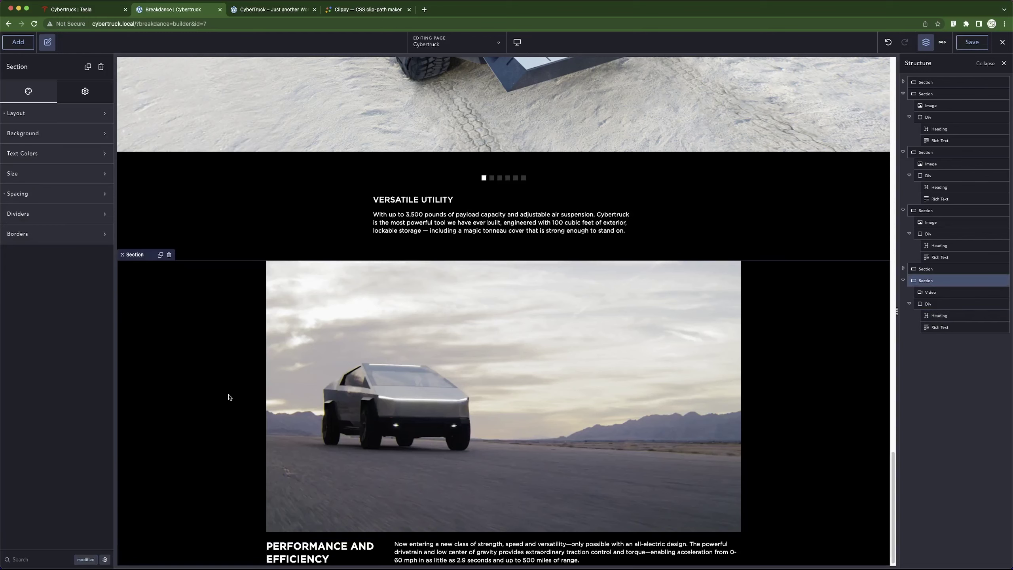
pyautogui.click(983, 44)
# Check the closing Order Now section on Tesla's page, collapse the Breakdance structure tree and add an empty Section at the page's end.
pyautogui.click(103, 8)
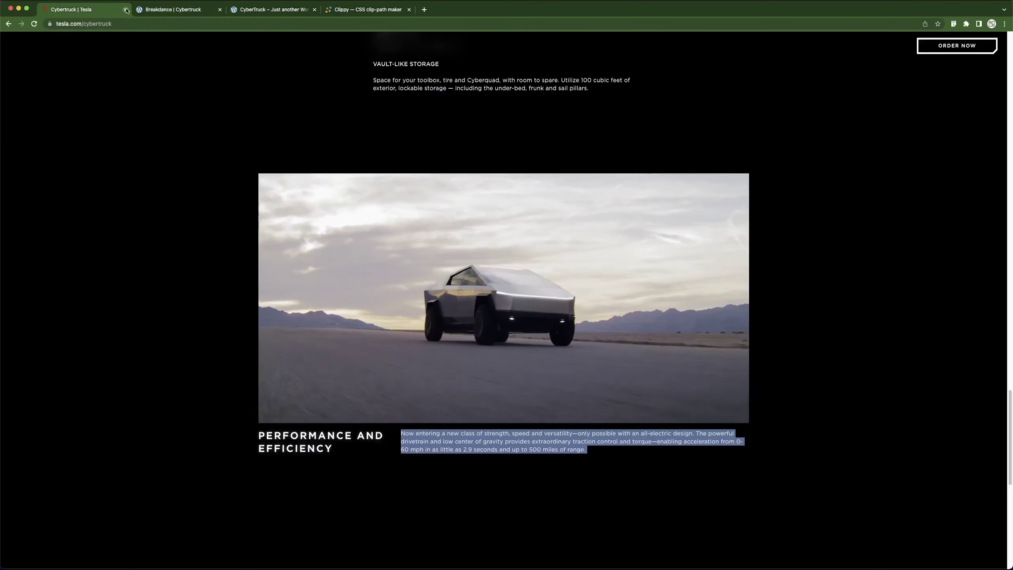
pyautogui.click(166, 10)
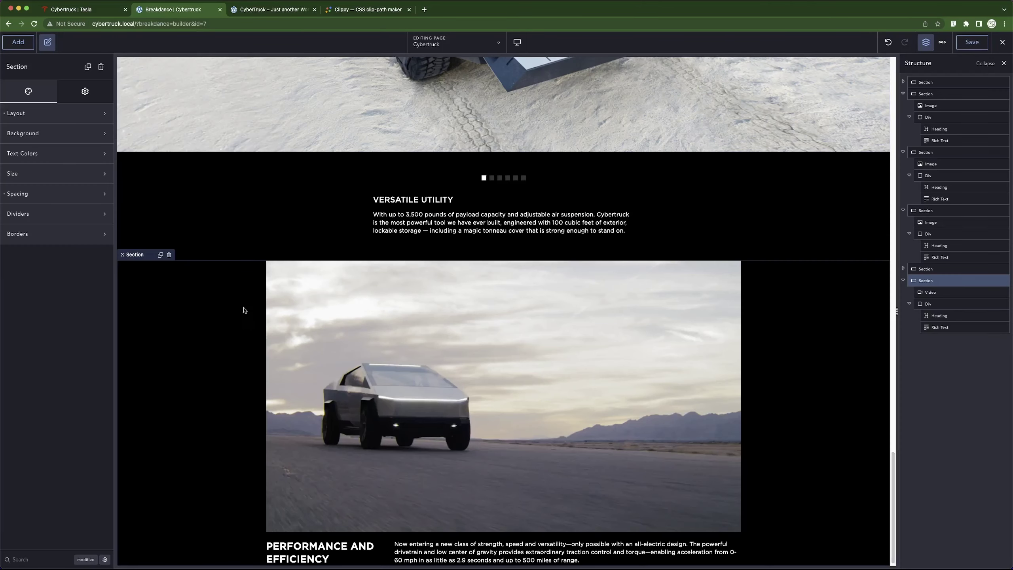
pyautogui.click(99, 9)
pyautogui.scroll(-8, 222, 366)
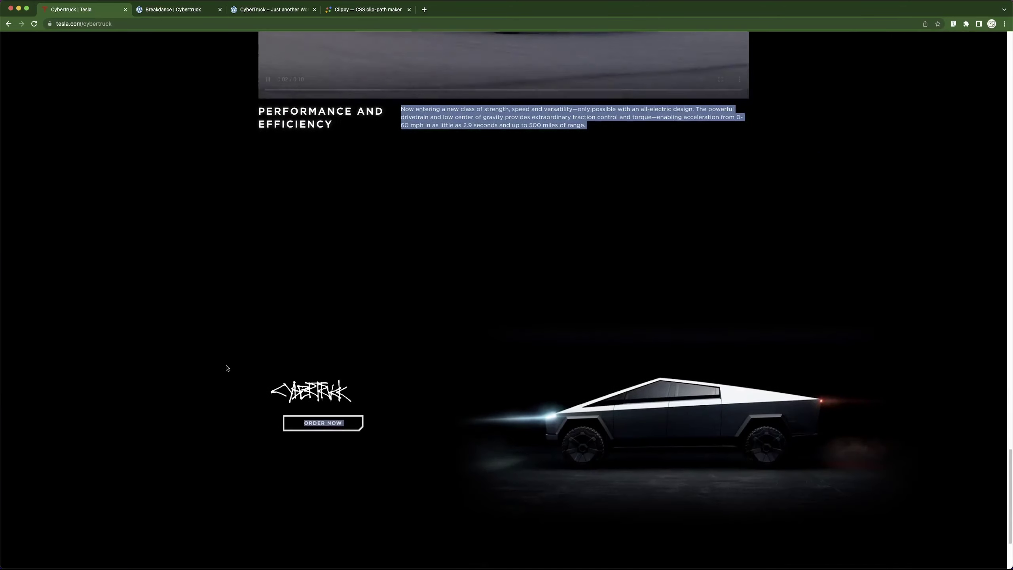
pyautogui.scroll(-3, 569, 372)
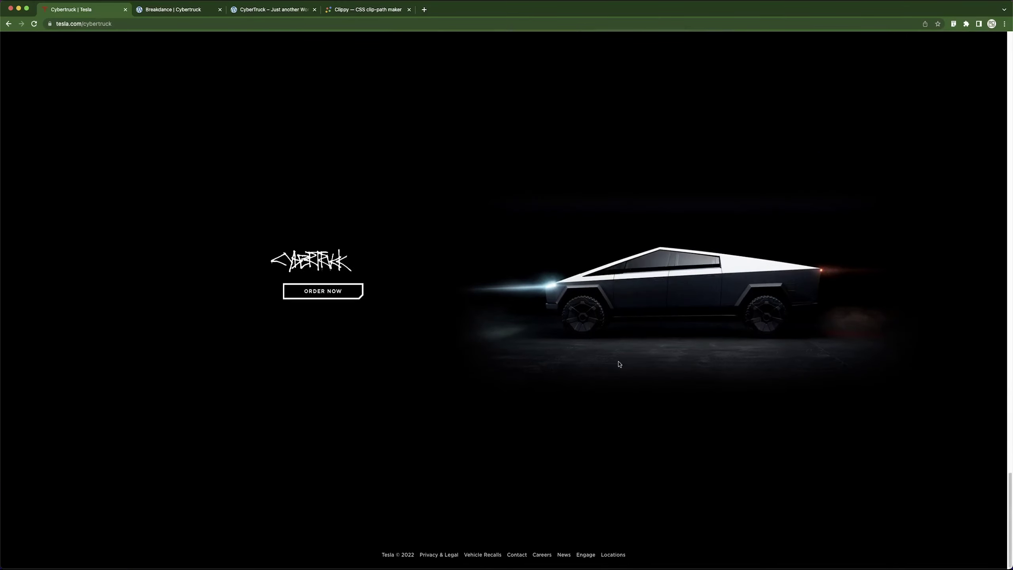
pyautogui.click(157, 10)
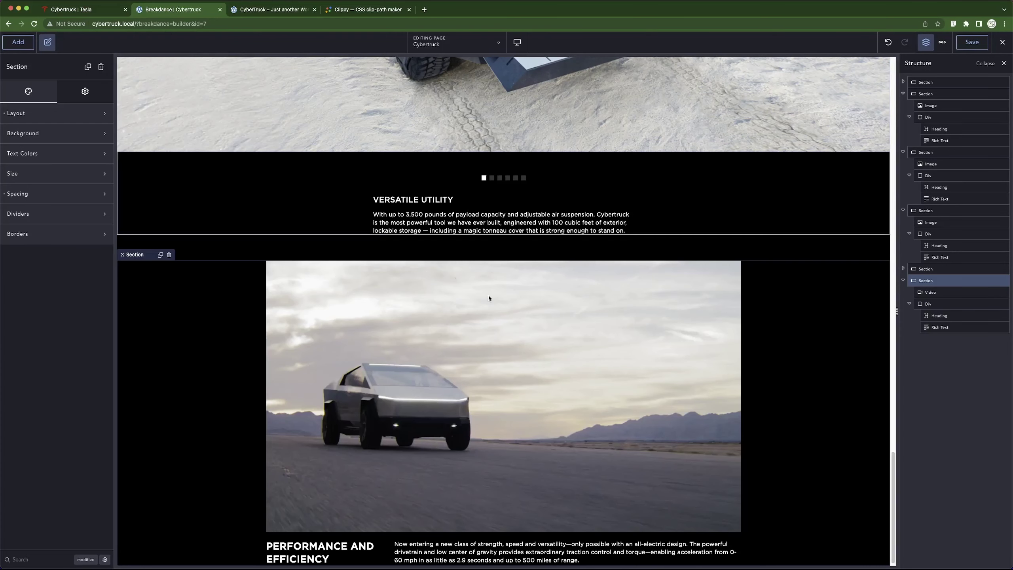
pyautogui.click(984, 63)
pyautogui.click(17, 42)
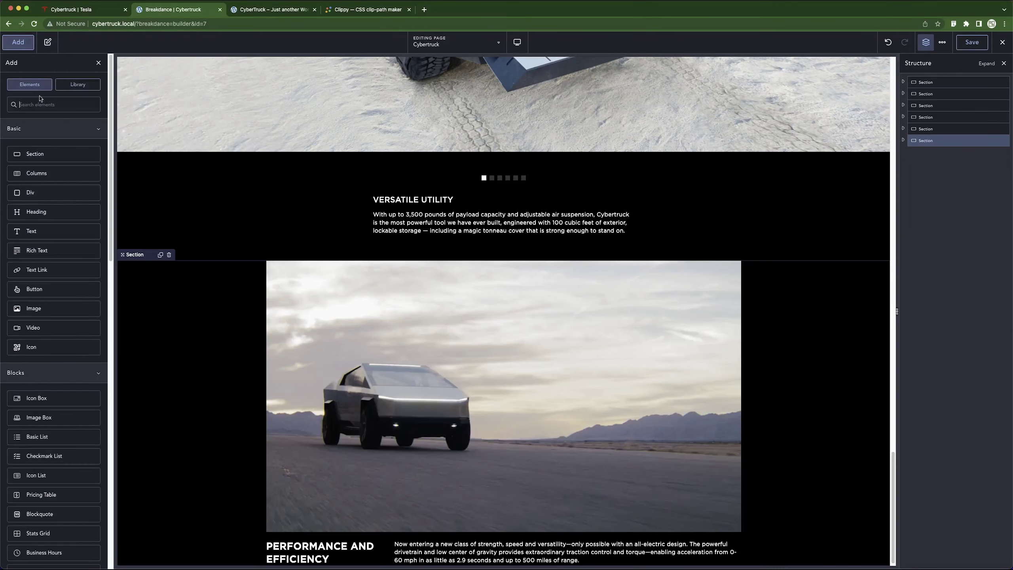
pyautogui.click(32, 154)
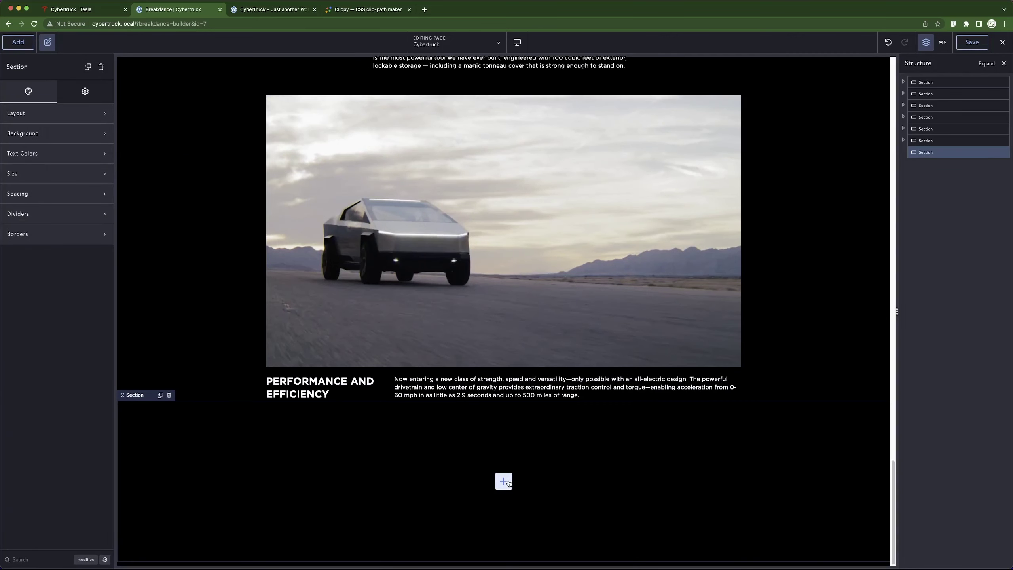
# Set the new closing section's height to a custom 100 vh and its top padding to 0.
pyautogui.click(37, 175)
pyautogui.click(81, 201)
pyautogui.click(86, 234)
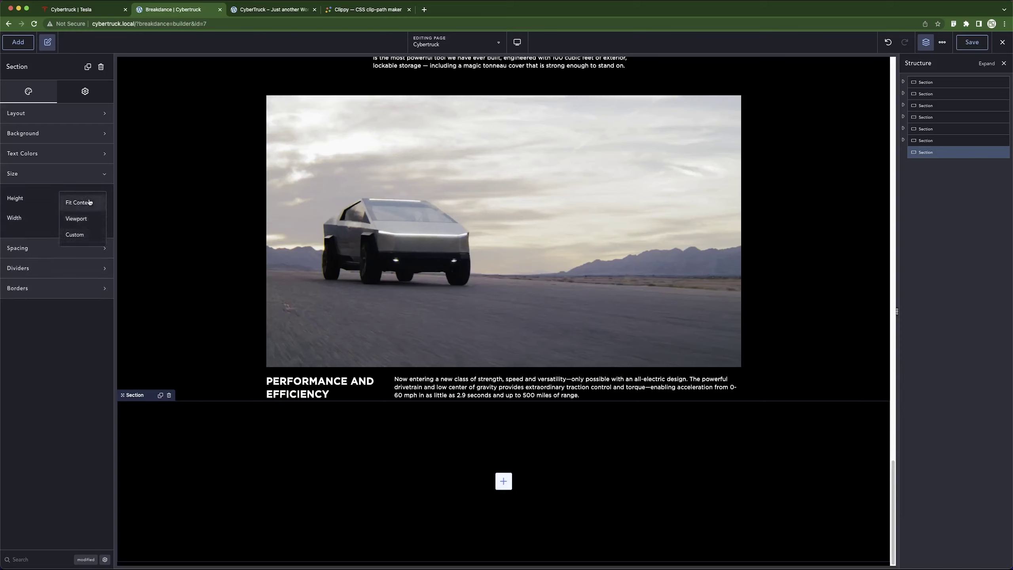
pyautogui.click(100, 221)
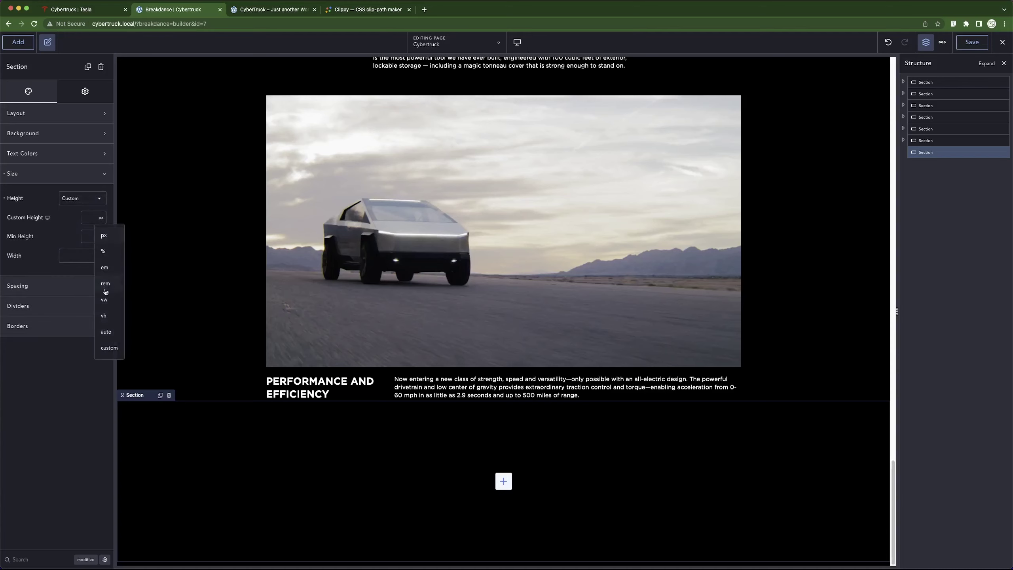
pyautogui.click(103, 315)
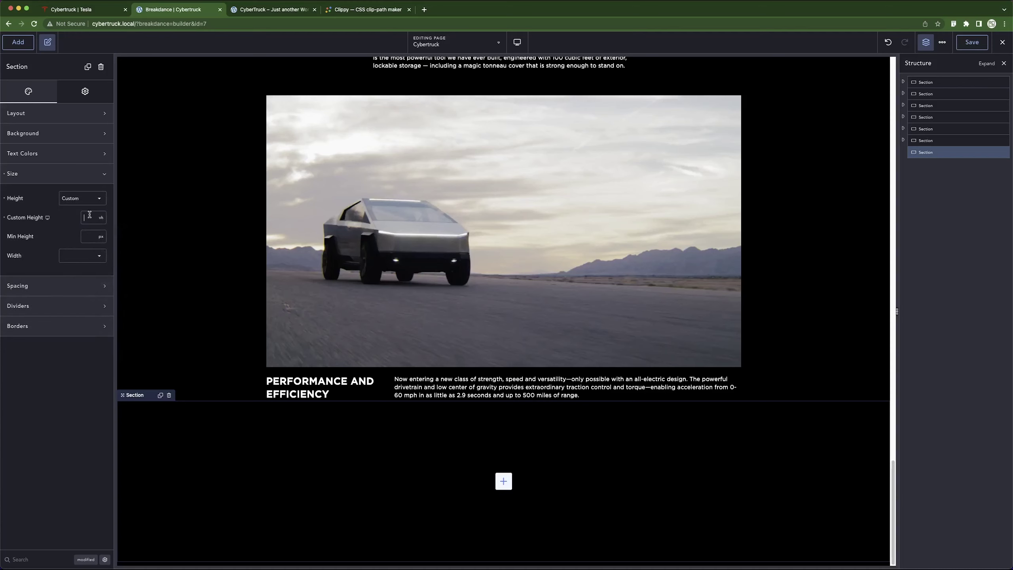
pyautogui.write('100')
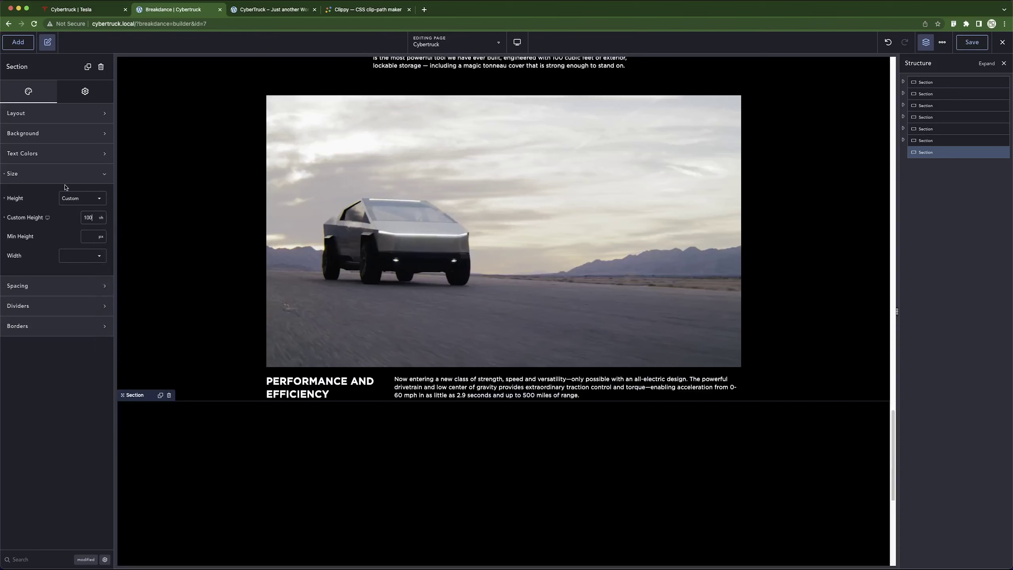
pyautogui.click(66, 174)
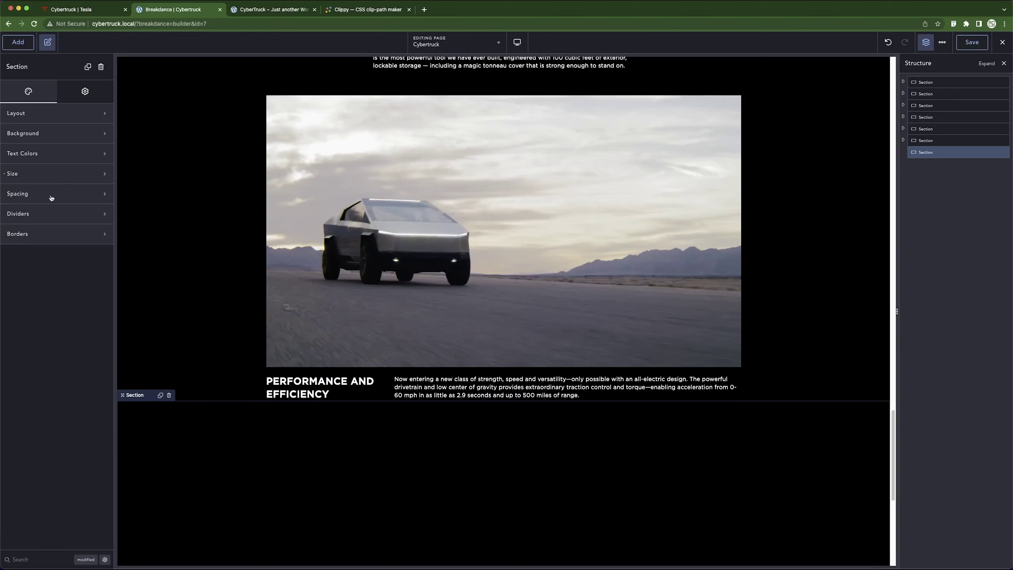
pyautogui.click(52, 195)
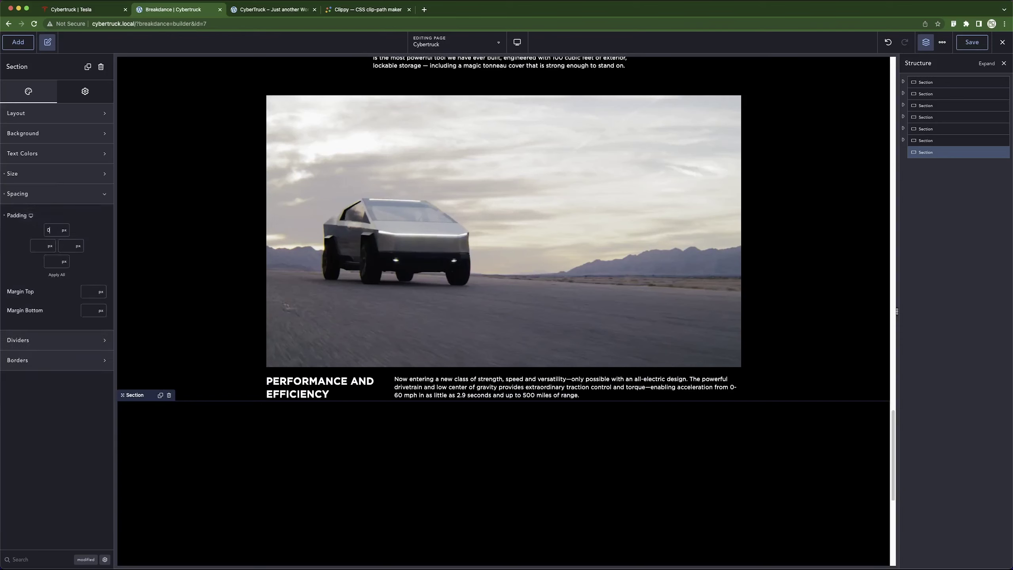
pyautogui.click(65, 195)
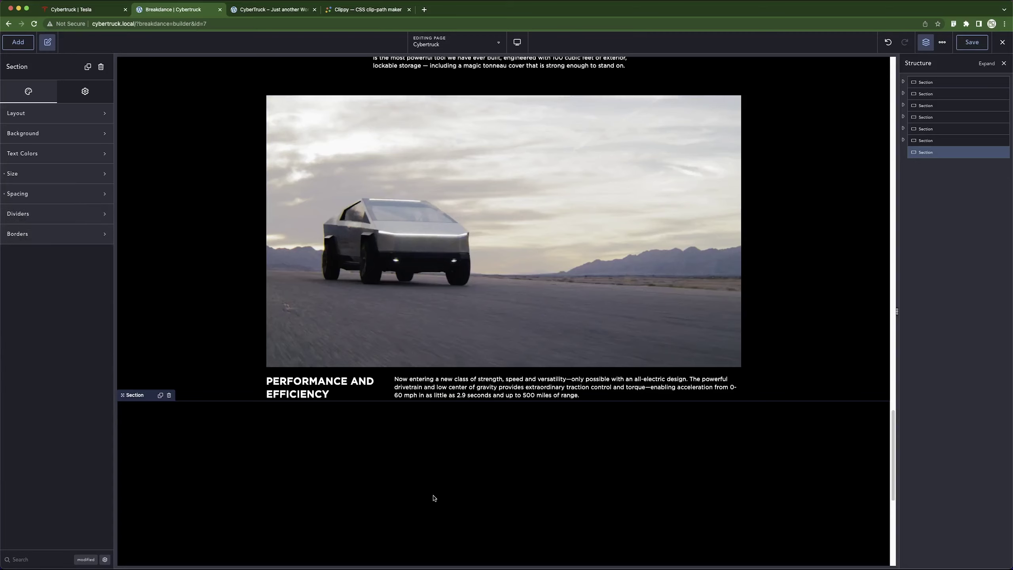
# Check the logo, Order Now button and truck layout on Tesla's page and add a Div inside the closing section.
pyautogui.scroll(-8, 465, 501)
pyautogui.scroll(3, 520, 348)
pyautogui.scroll(-3, 525, 301)
pyautogui.click(504, 307)
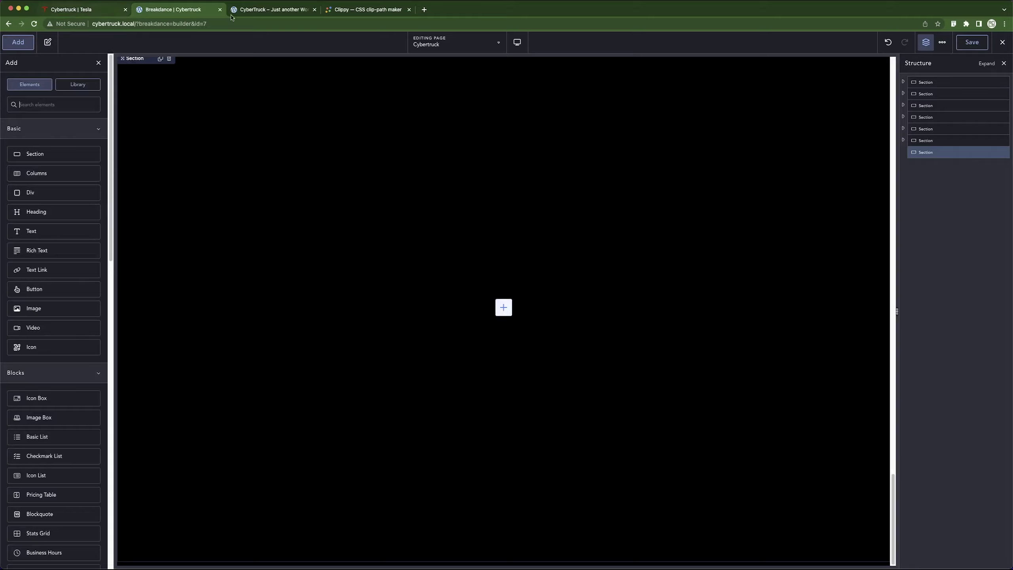
pyautogui.click(68, 12)
pyautogui.moveTo(258, 252); pyautogui.dragTo(387, 303)
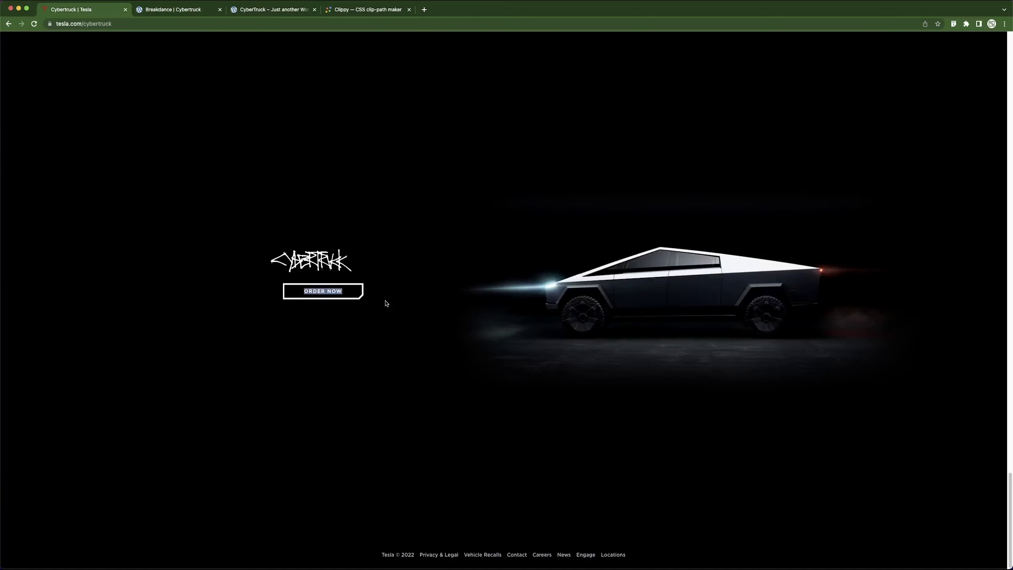
pyautogui.click(324, 338)
pyautogui.click(175, 10)
pyautogui.click(19, 45)
pyautogui.click(20, 46)
pyautogui.click(50, 191)
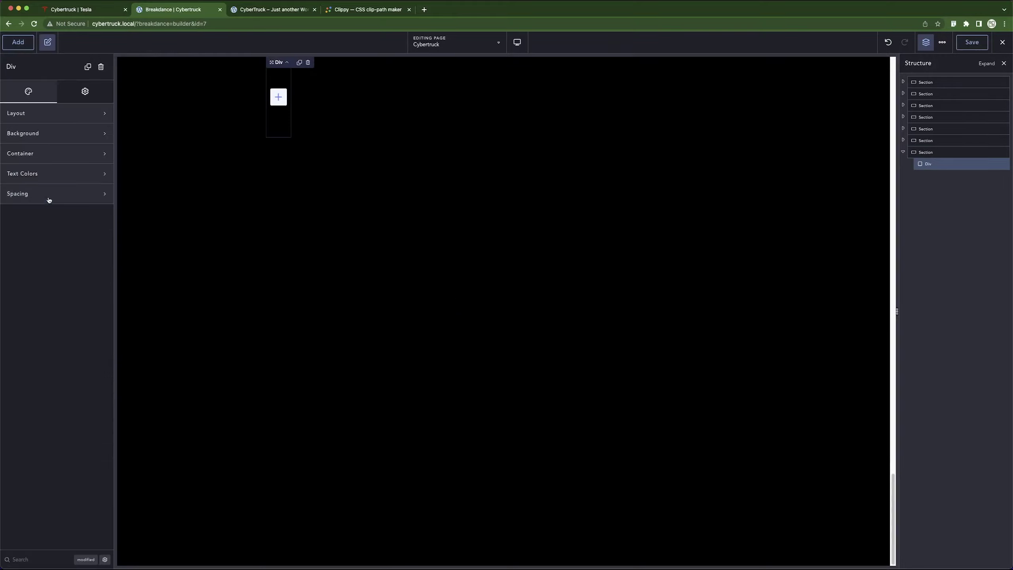
# Center the closing section's content horizontally and vertically using its Align and Vertical Align settings.
pyautogui.click(931, 153)
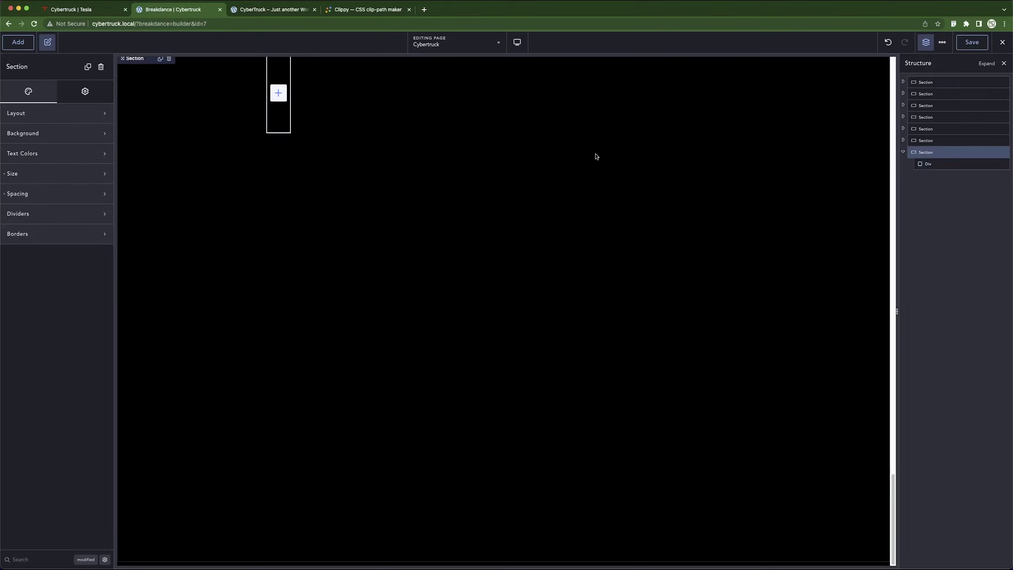
pyautogui.click(58, 116)
pyautogui.click(88, 138)
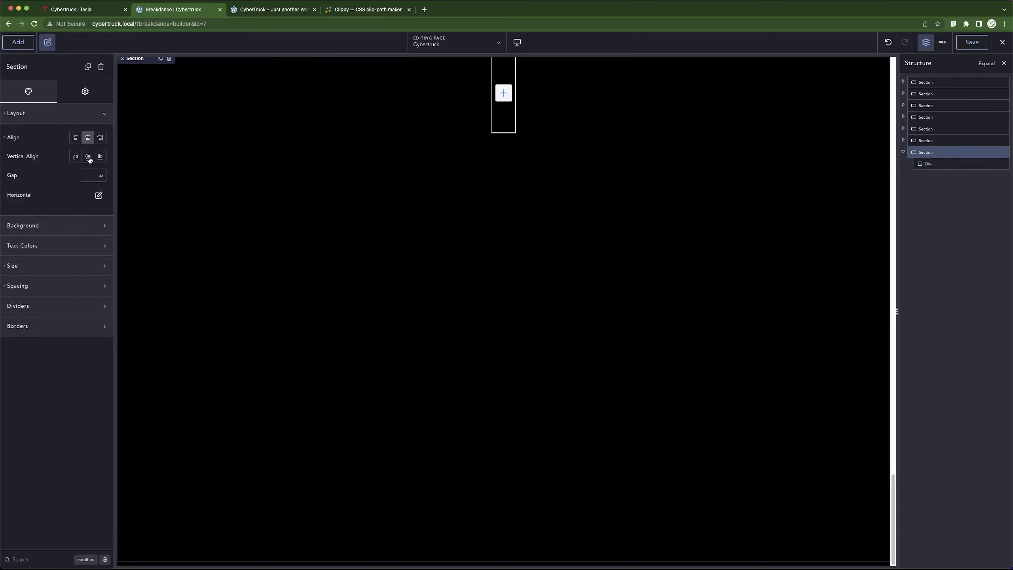
pyautogui.click(88, 157)
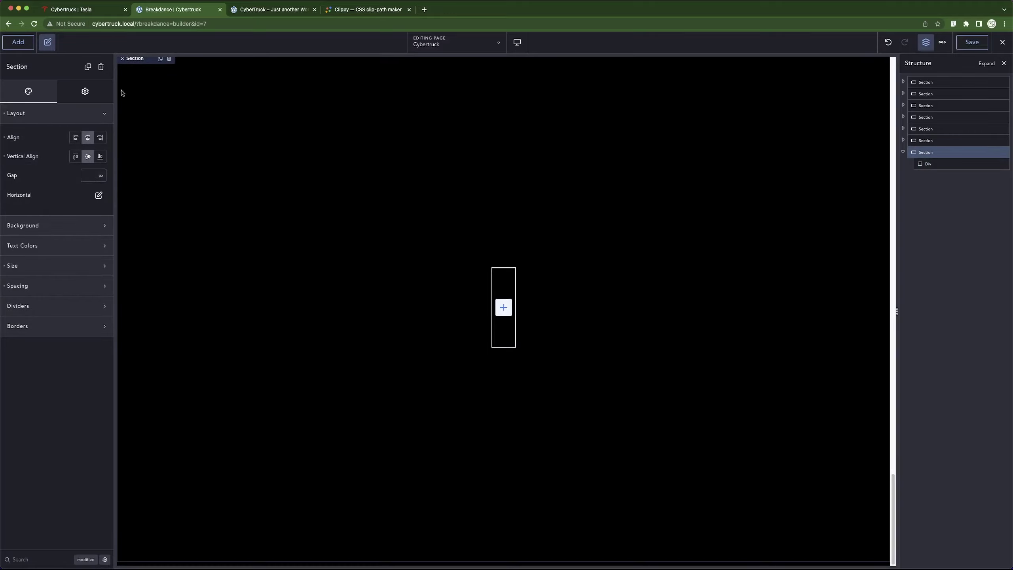
# Add an Image element to the closing section after the Div.
pyautogui.click(18, 42)
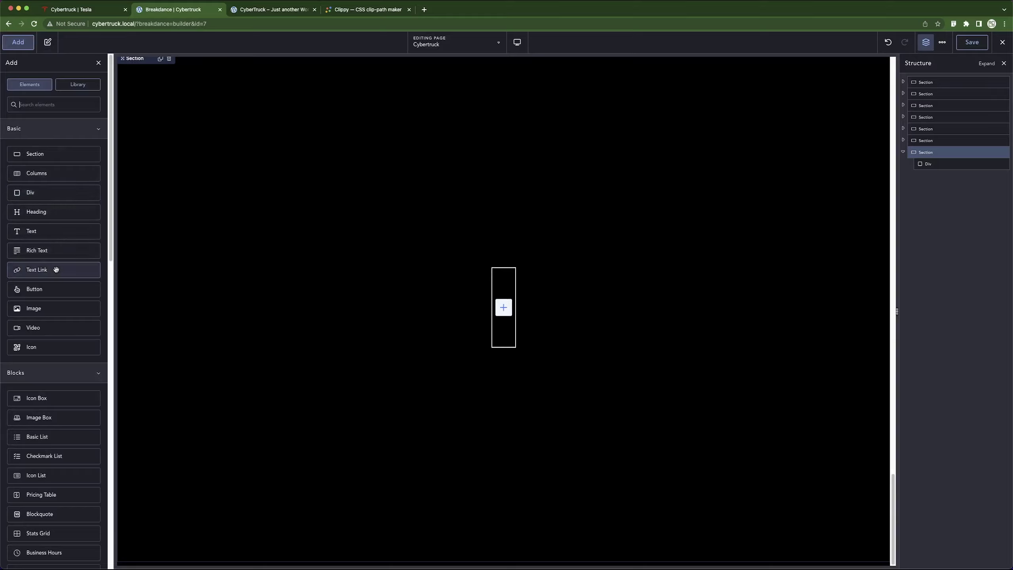
pyautogui.click(40, 308)
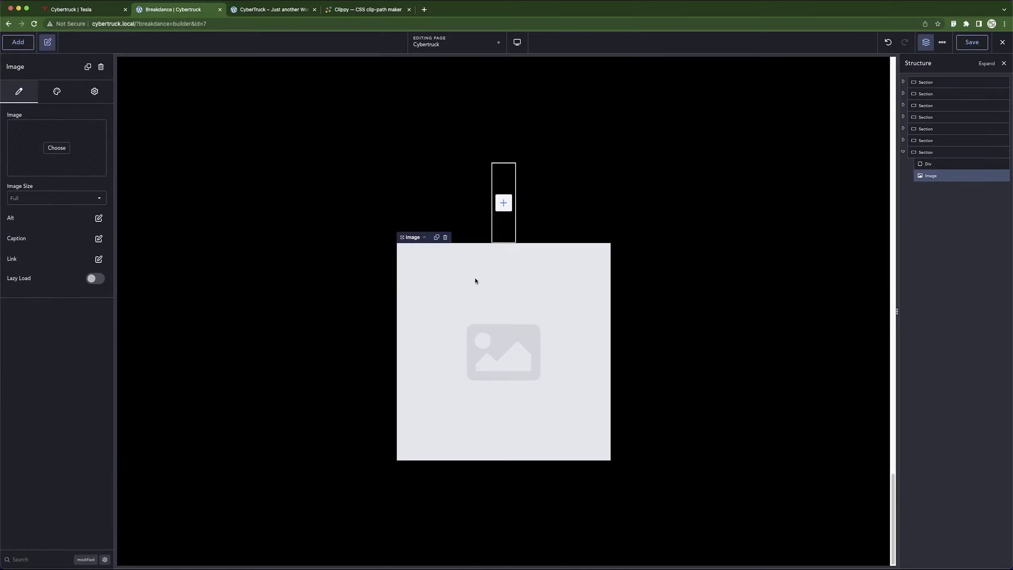
# Clear the closing section's Align and Vertical Align layout settings.
pyautogui.click(408, 172)
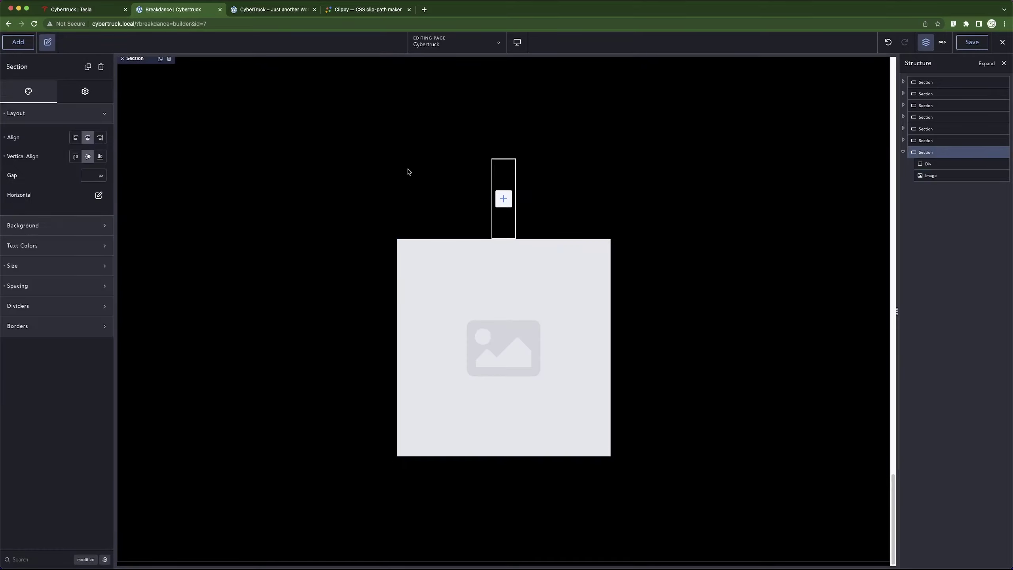
pyautogui.click(40, 113)
pyautogui.click(40, 113)
pyautogui.click(99, 195)
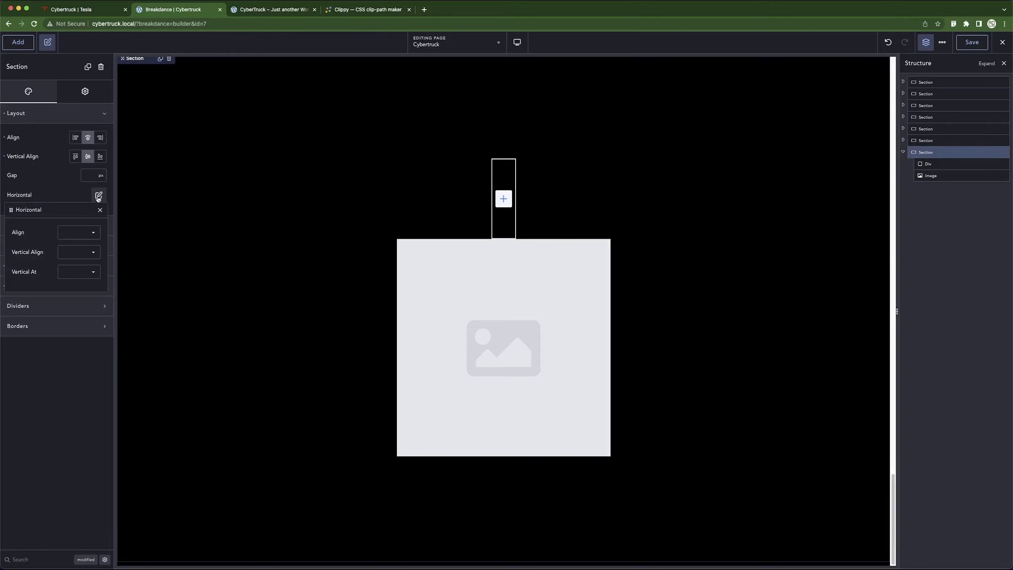
pyautogui.click(3, 157)
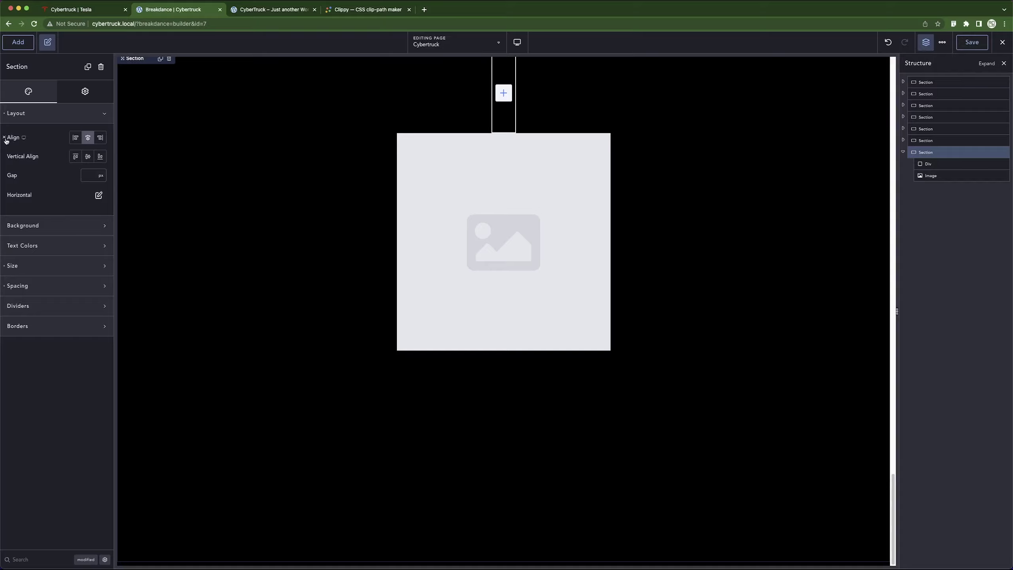
pyautogui.click(4, 138)
# Arrange the closing section's children horizontally with Center alignment and Middle vertical alignment.
pyautogui.click(99, 195)
pyautogui.click(68, 236)
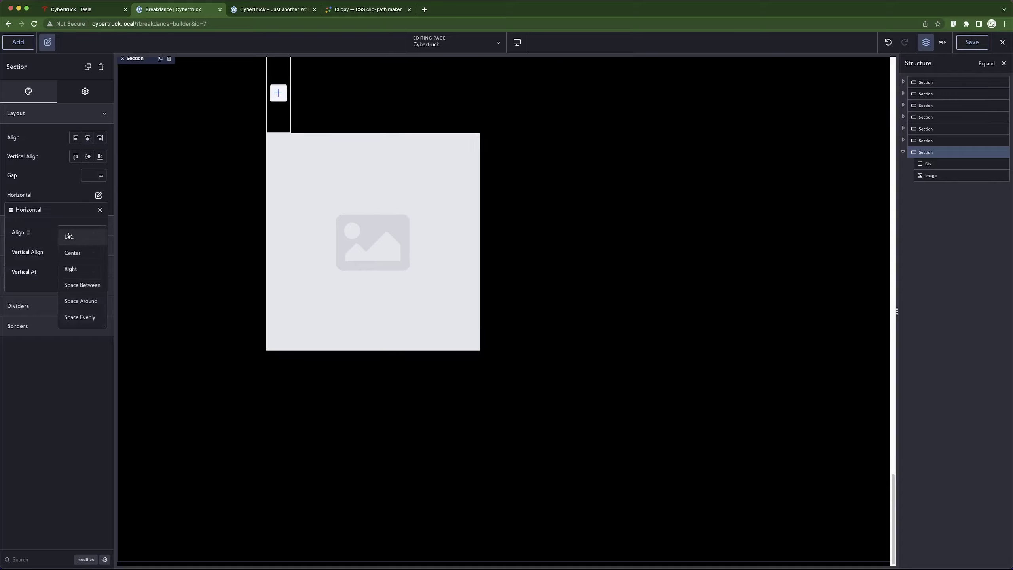
pyautogui.click(77, 253)
pyautogui.click(79, 253)
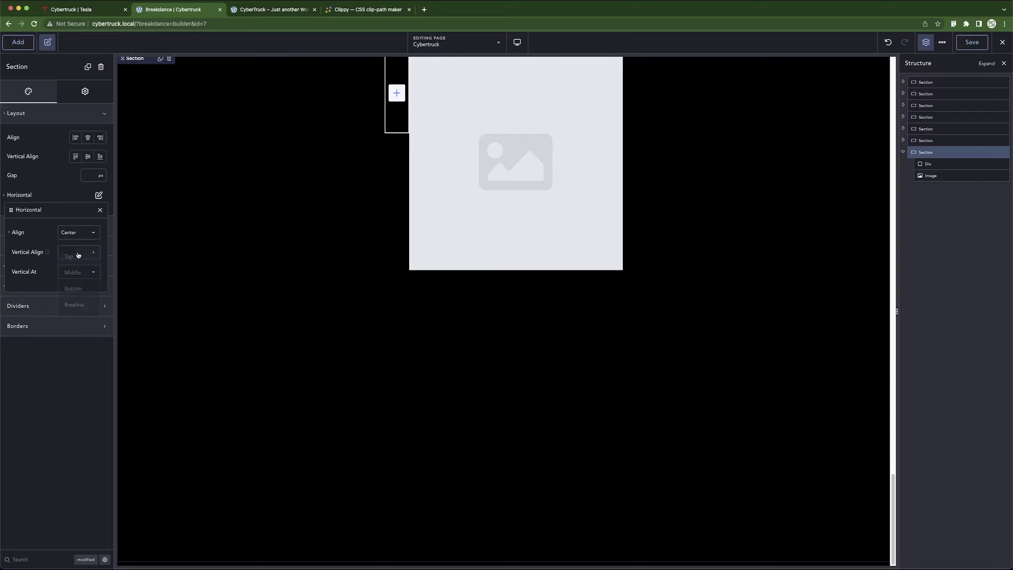
pyautogui.click(81, 272)
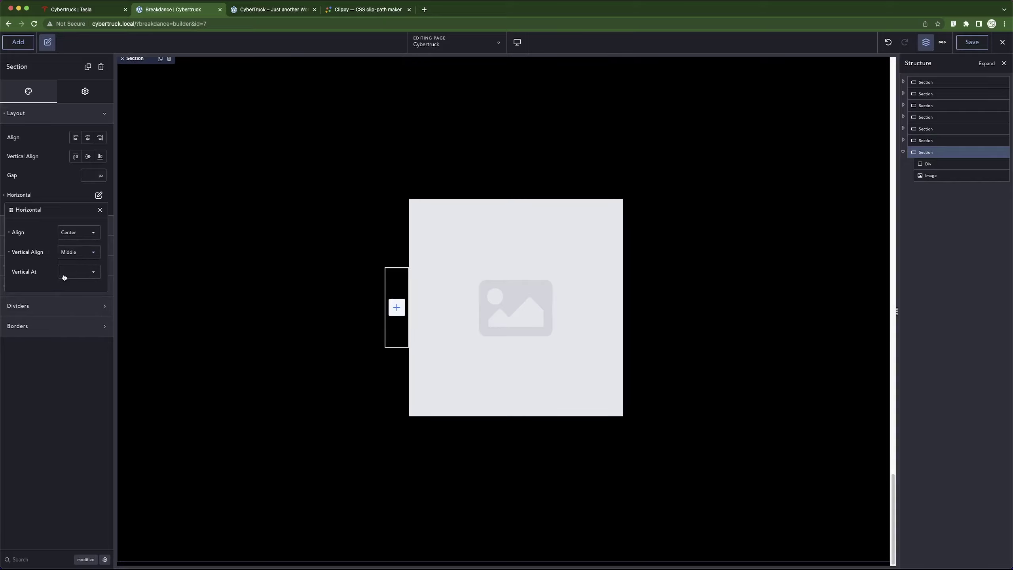
# Duplicate the first section's Order Now Div and move the copy into the closing section's Div.
pyautogui.click(397, 307)
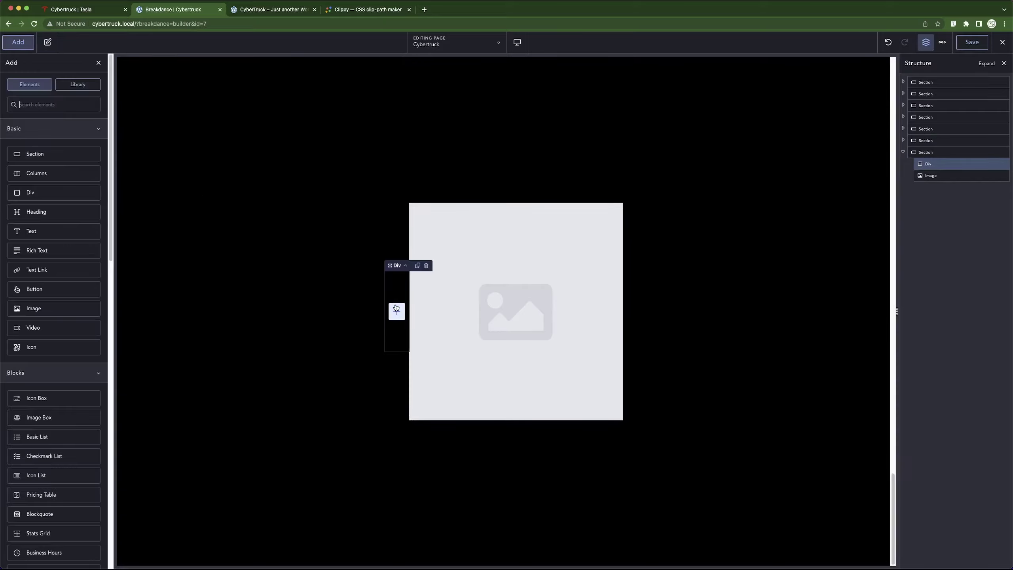
pyautogui.click(81, 10)
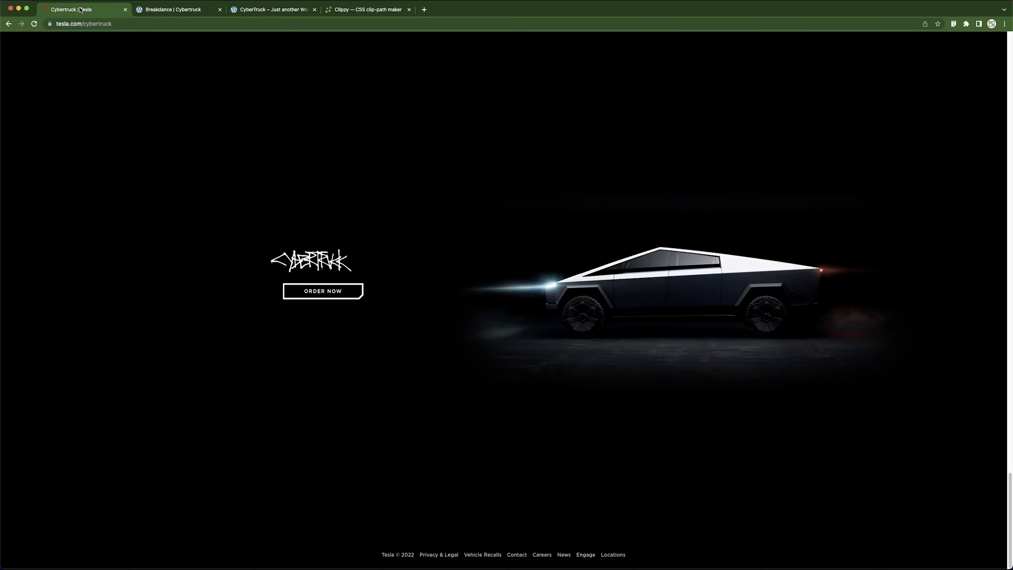
pyautogui.click(171, 10)
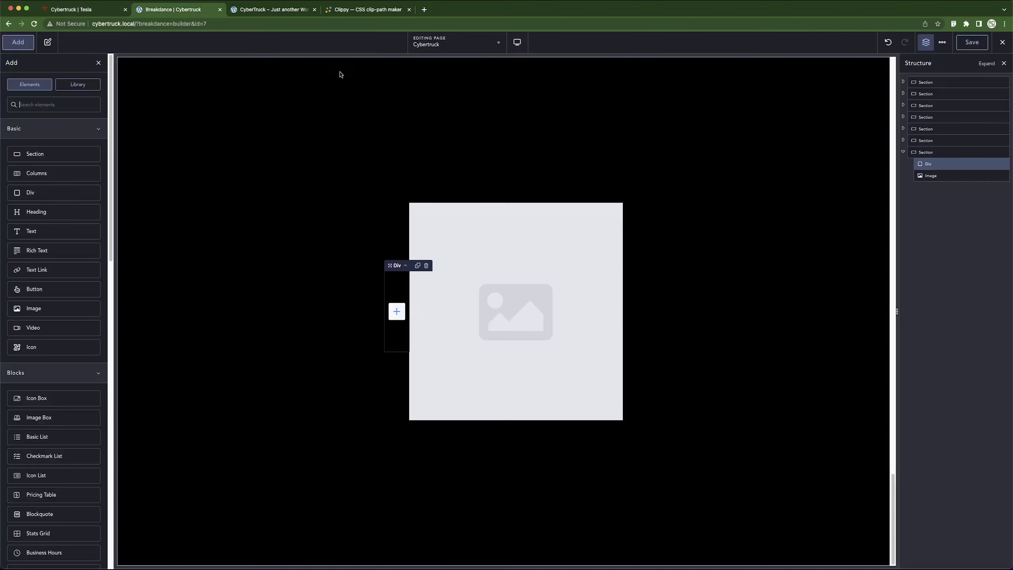
pyautogui.click(903, 82)
pyautogui.click(941, 105)
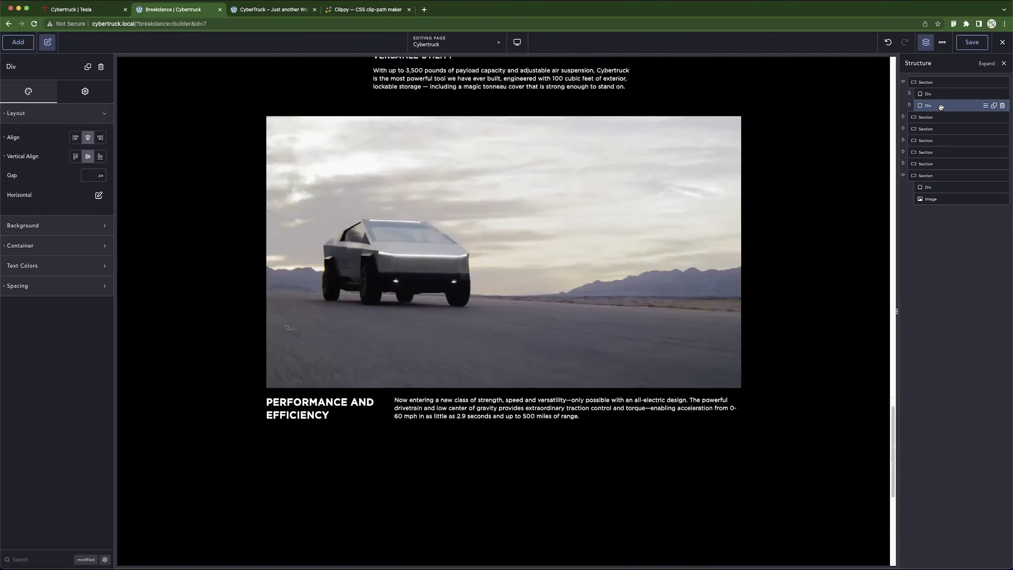
pyautogui.click(994, 106)
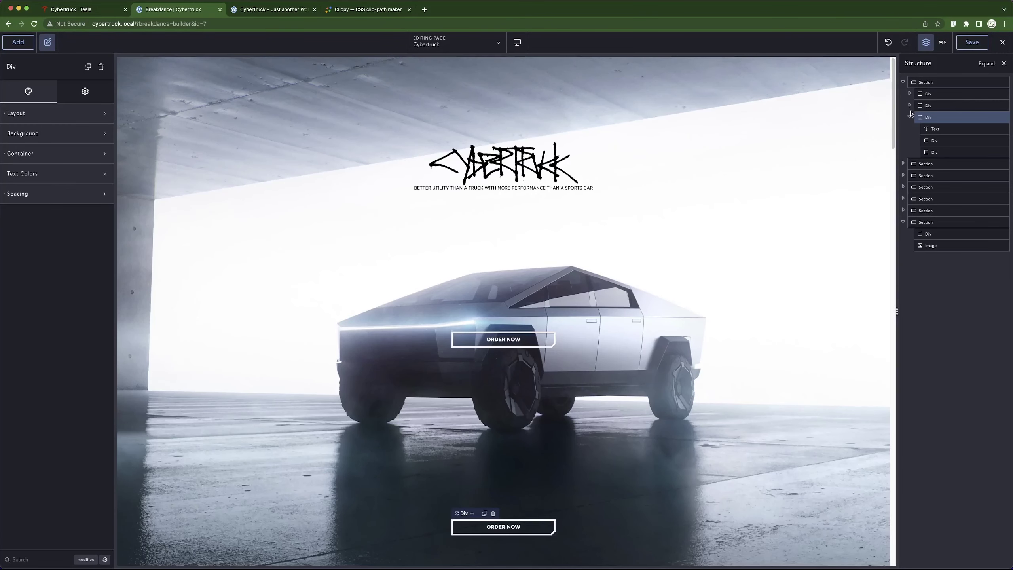
pyautogui.moveTo(932, 117); pyautogui.dragTo(934, 202)
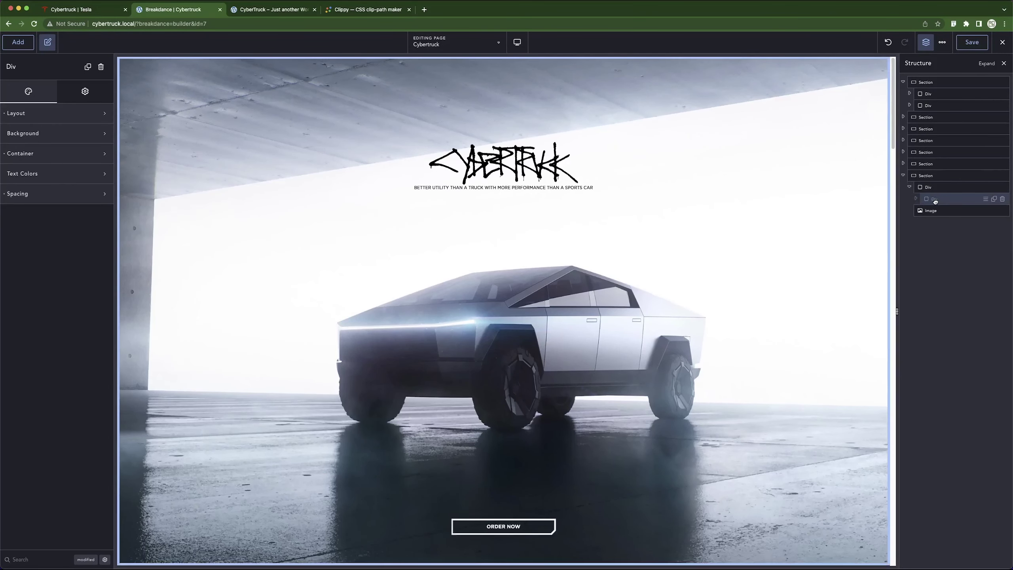
# Duplicate the closing section's Image and move the copy into the Div, below the Order Now button.
pyautogui.click(934, 187)
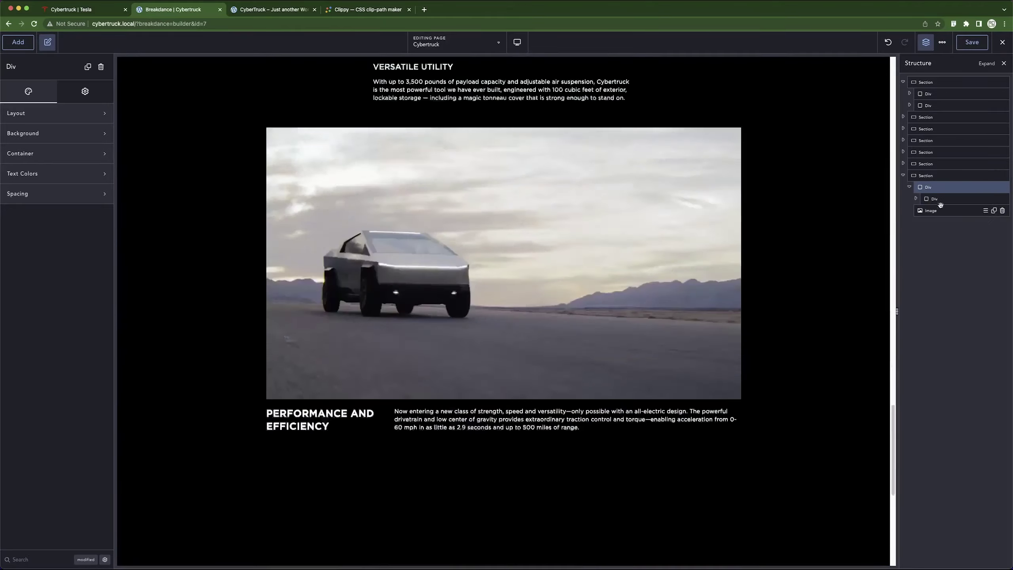
pyautogui.click(939, 210)
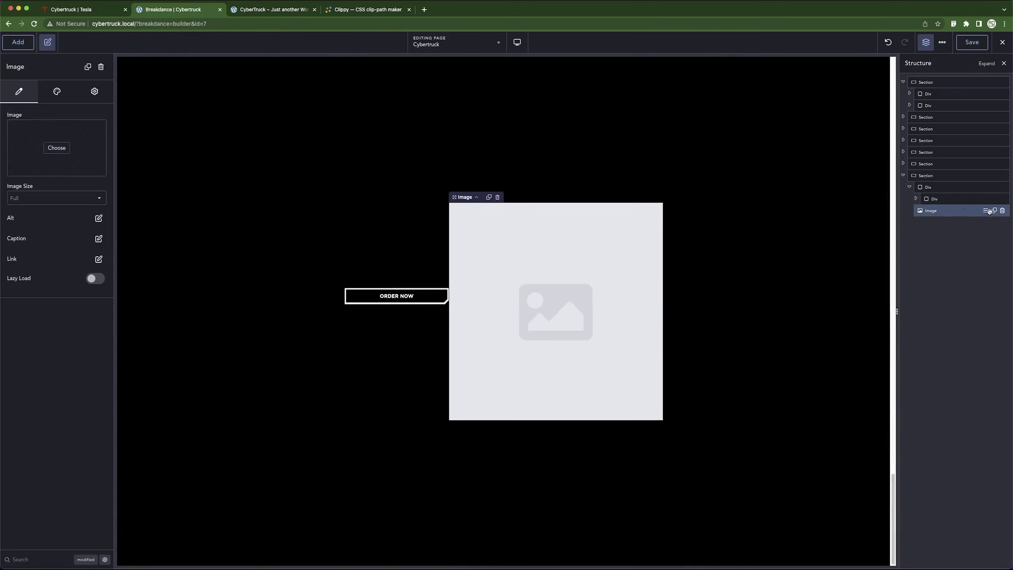
pyautogui.click(996, 210)
pyautogui.moveTo(936, 215); pyautogui.dragTo(932, 205)
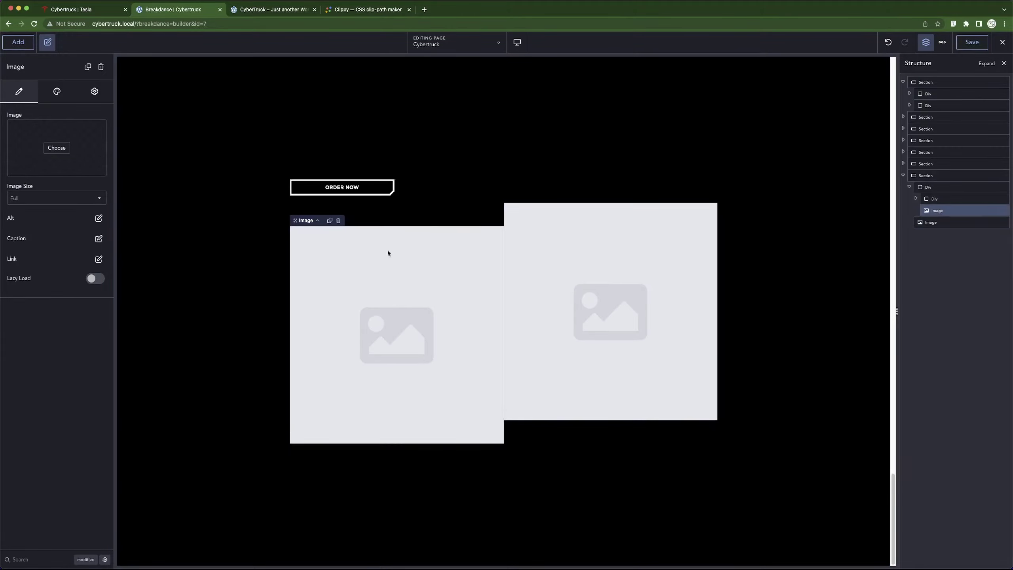
# Open the media library for the Image inside the closing section's Div.
pyautogui.click(32, 156)
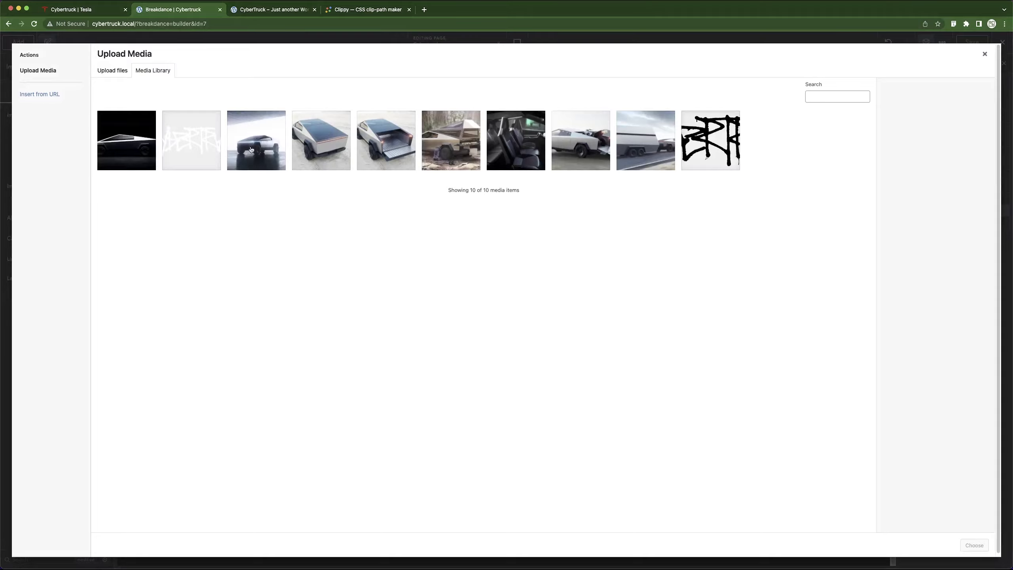
# Use Cybertruck-Logo-Global.png from the media library as the image inside the last section's div.
pyautogui.click(206, 152)
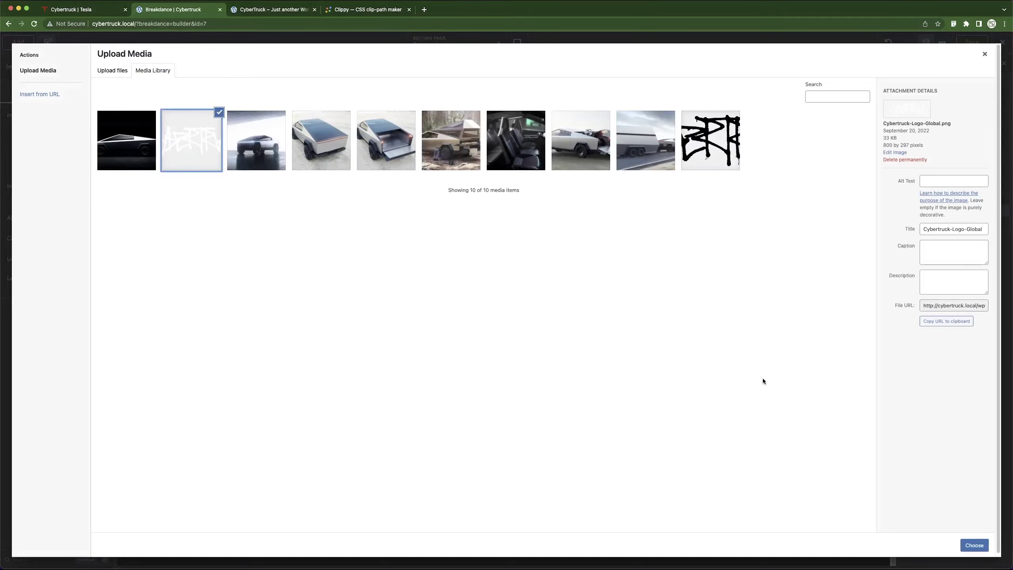
pyautogui.click(974, 545)
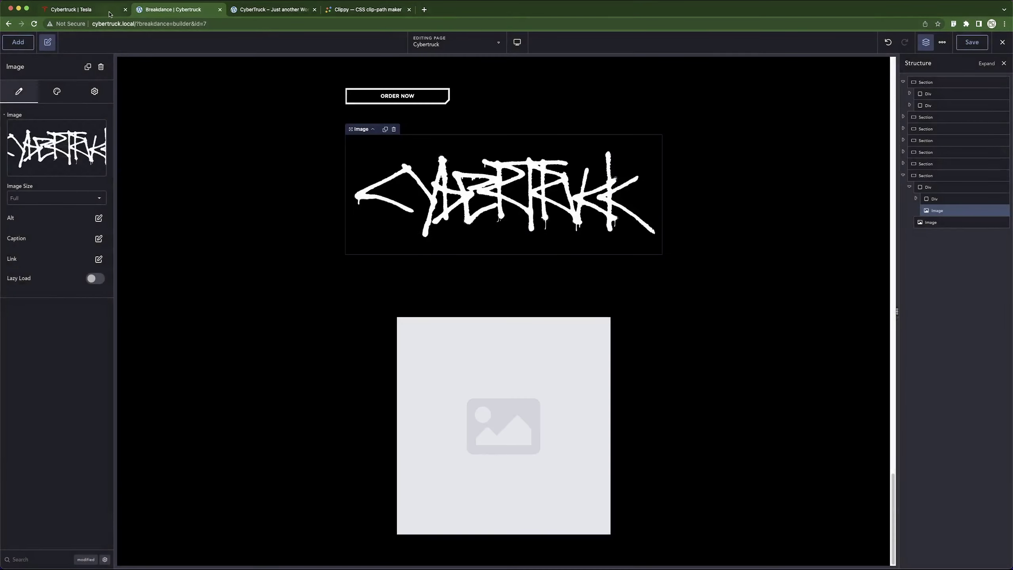
# Switch to the Tesla Cybertruck page and inspect the dimensions of its closing section's logo with the developer tools.
pyautogui.click(94, 15)
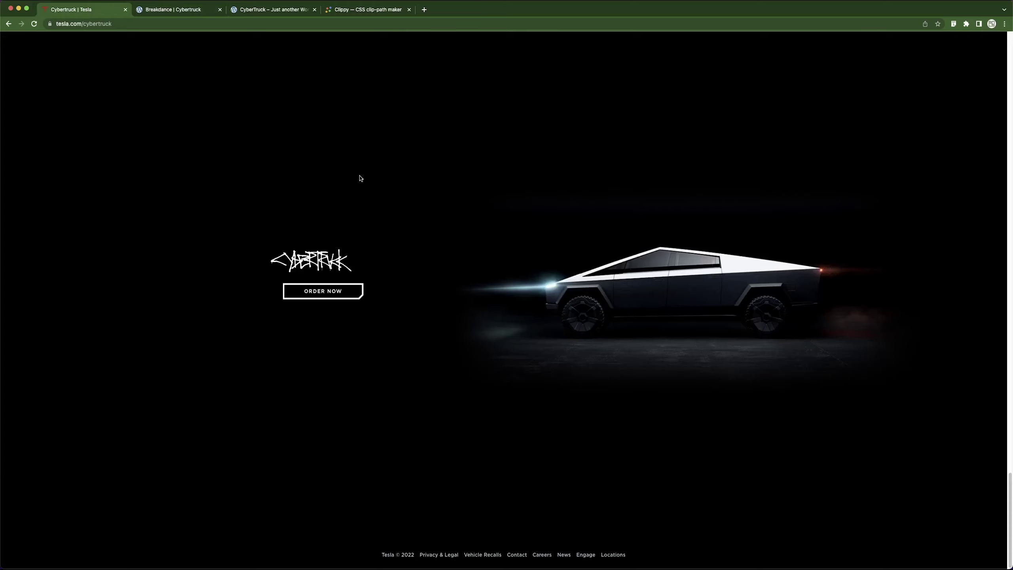
pyautogui.press('alt+super+i')
pyautogui.click(765, 37)
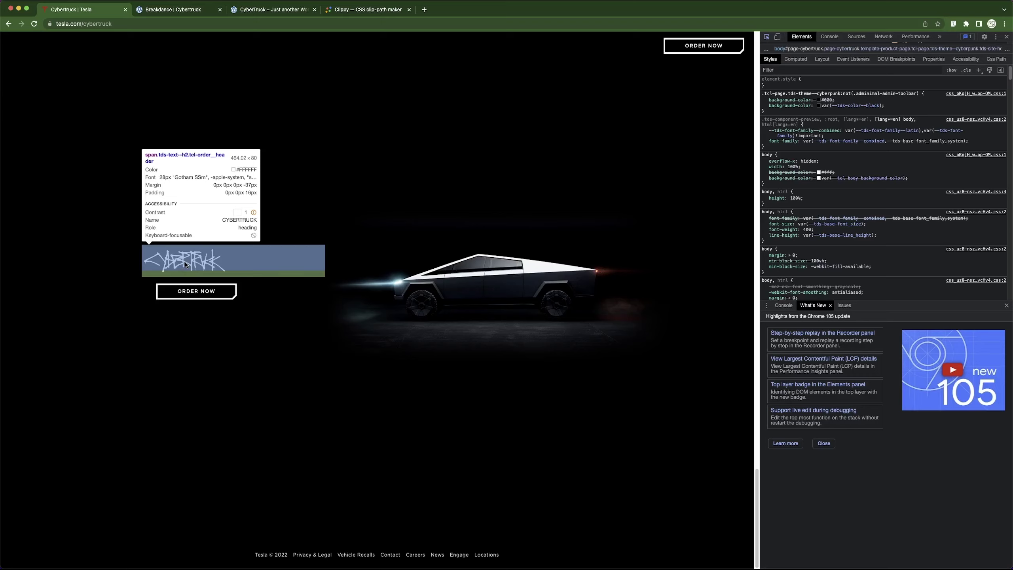
# Return to the Breakdance builder and set the logo image's width to 80 px.
pyautogui.click(201, 9)
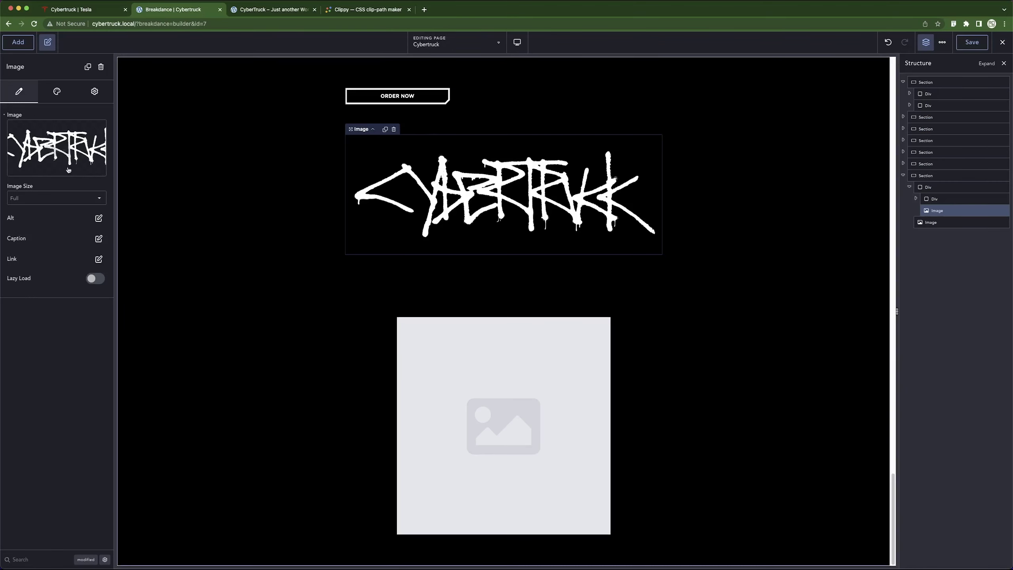
pyautogui.click(65, 99)
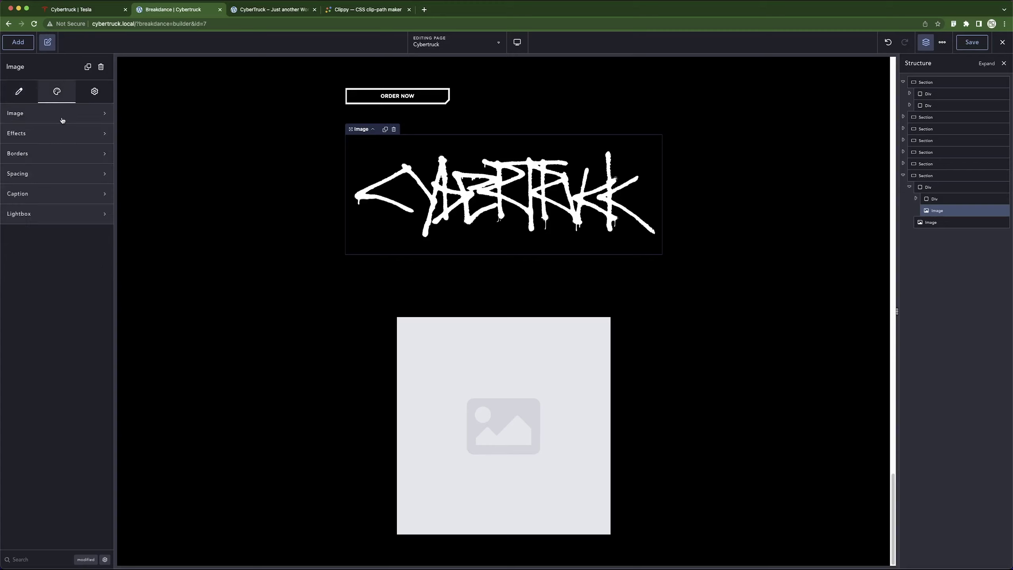
pyautogui.click(61, 115)
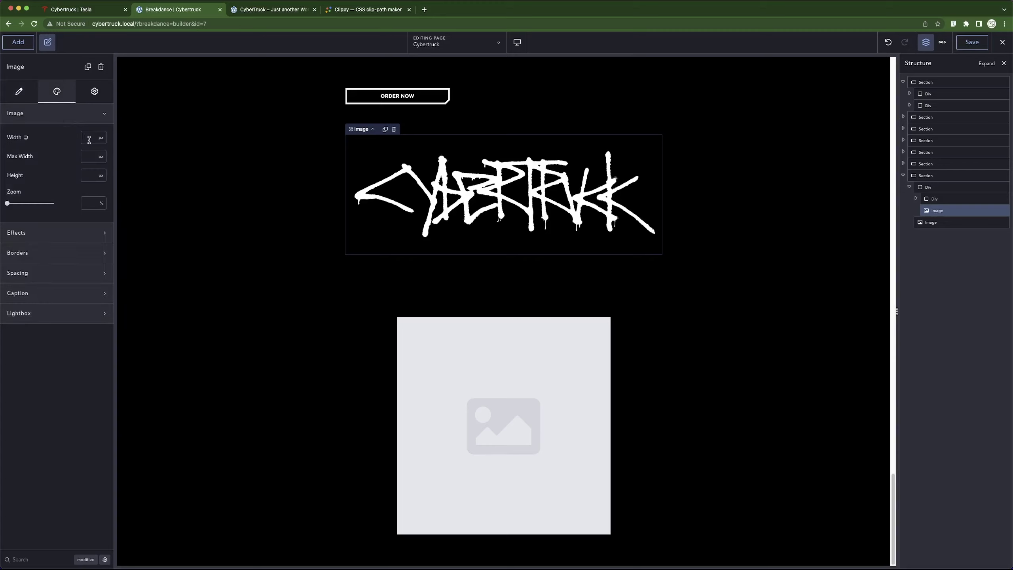
pyautogui.write('16')
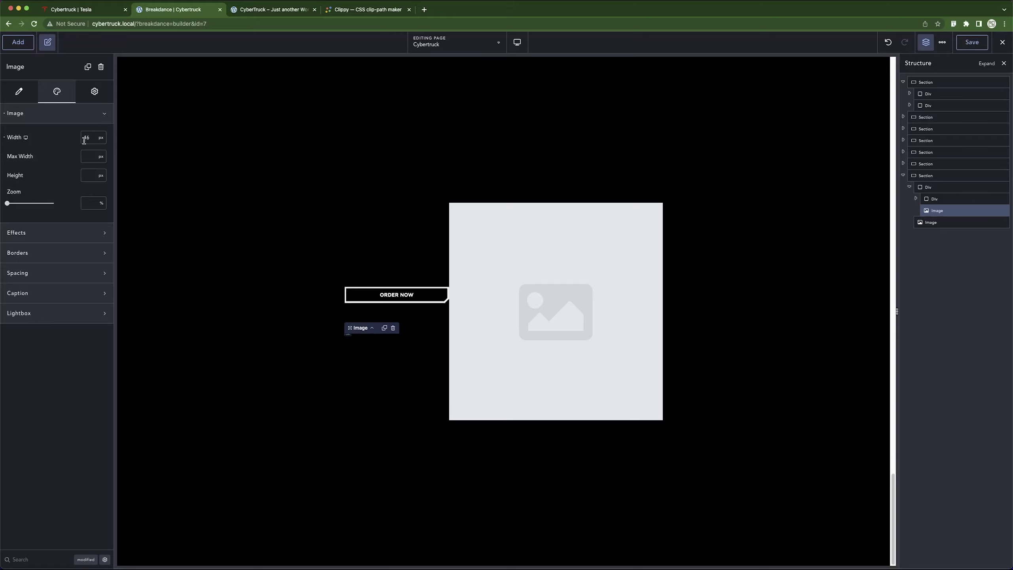
pyautogui.write('80')
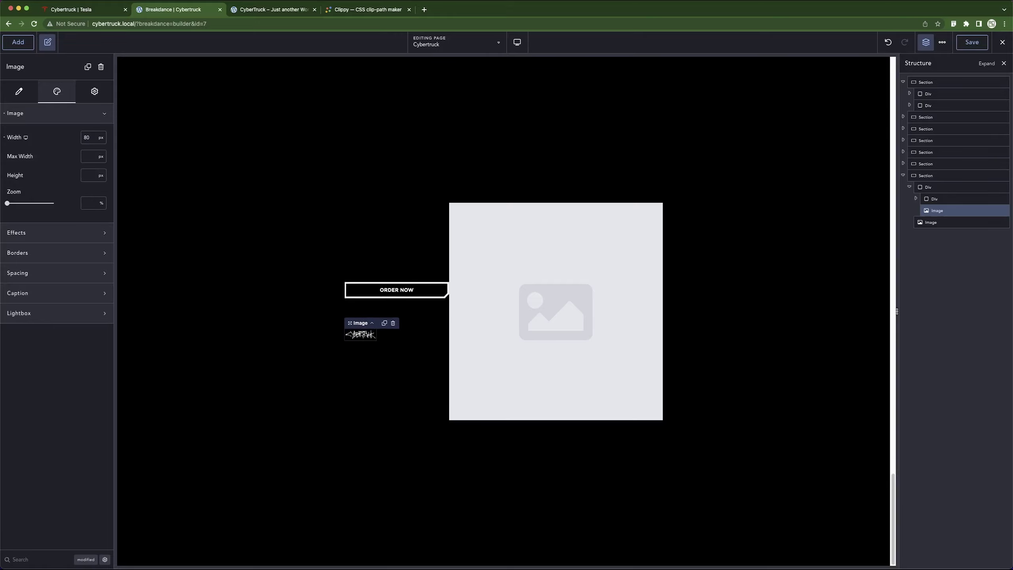
# Compare the logo size with the Tesla page and set the logo image's width to 120 px.
pyautogui.click(127, 6)
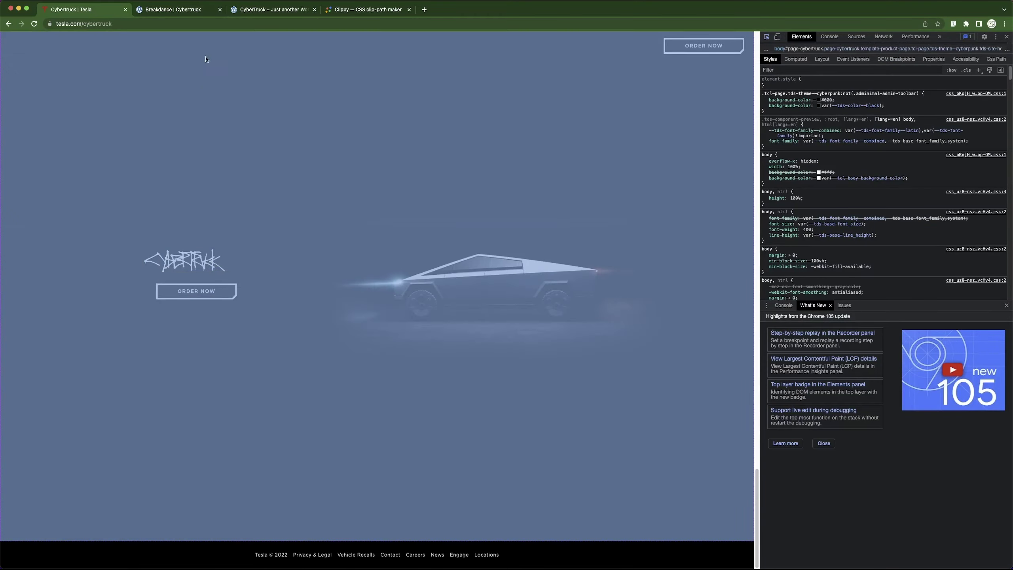
pyautogui.click(199, 10)
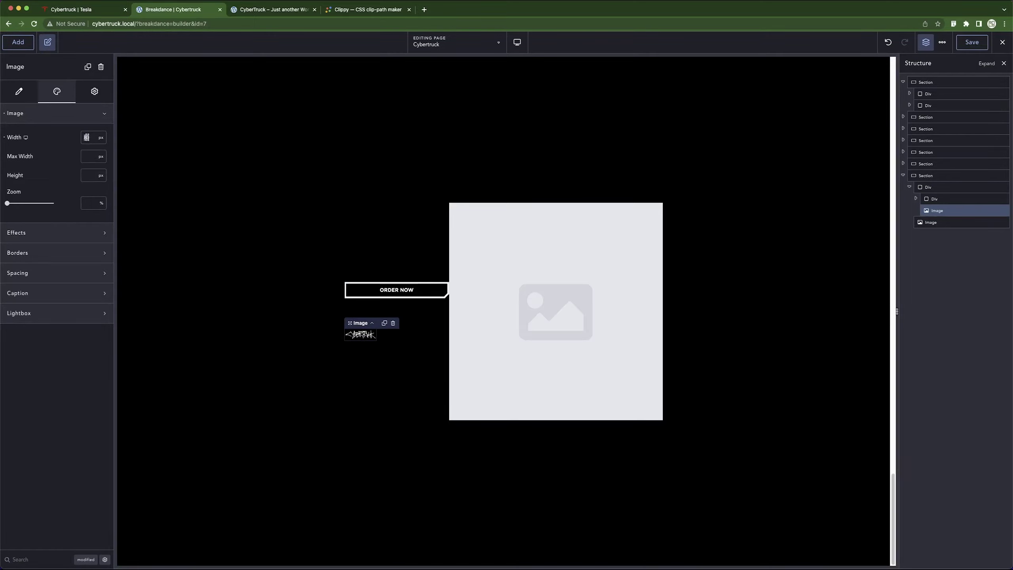
pyautogui.write('1')
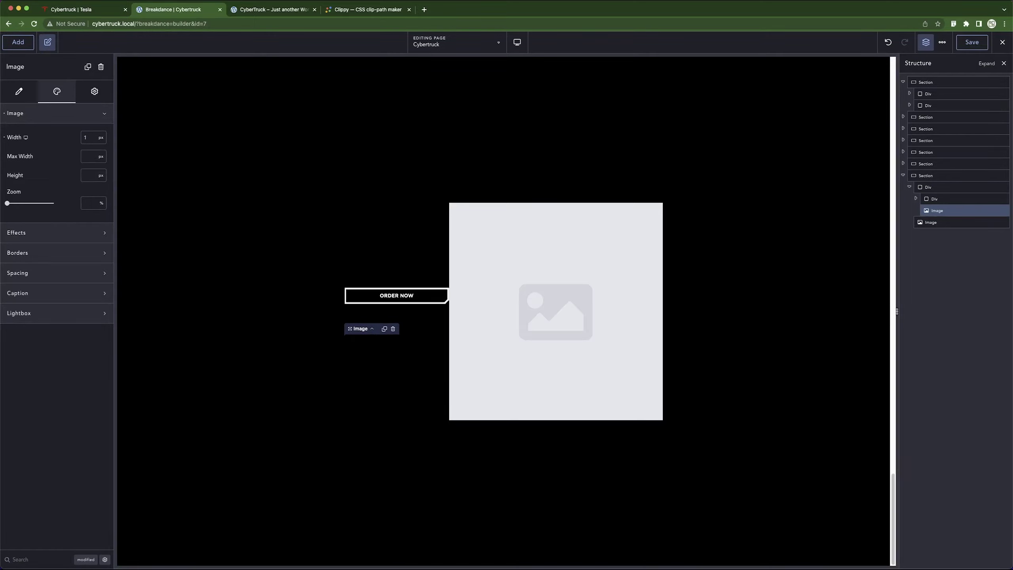
pyautogui.write('20')
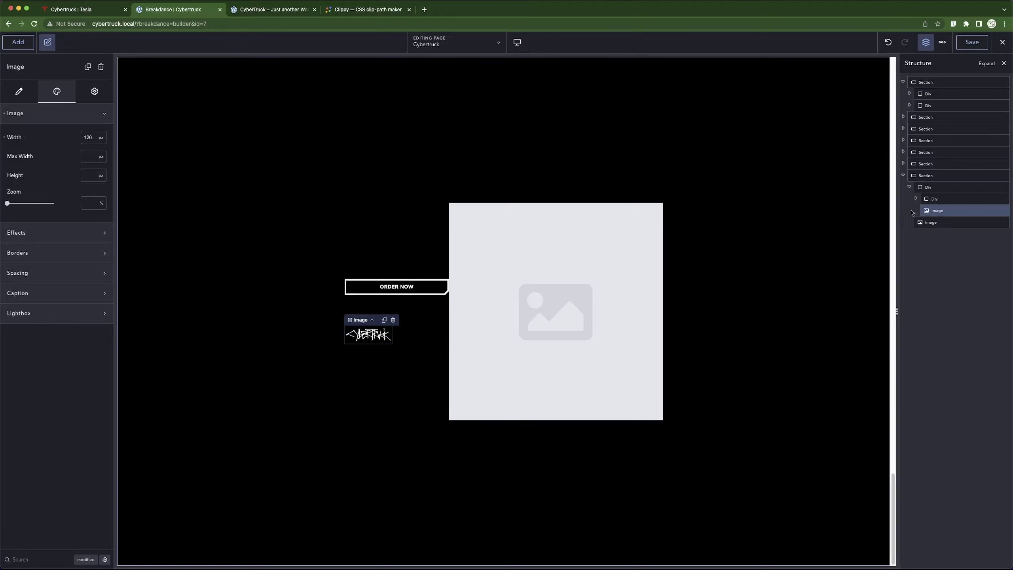
# Move the logo image above the ORDER NOW div and size it by height only, at 80 px, checking against the Tesla page.
pyautogui.moveTo(935, 207); pyautogui.dragTo(935, 198)
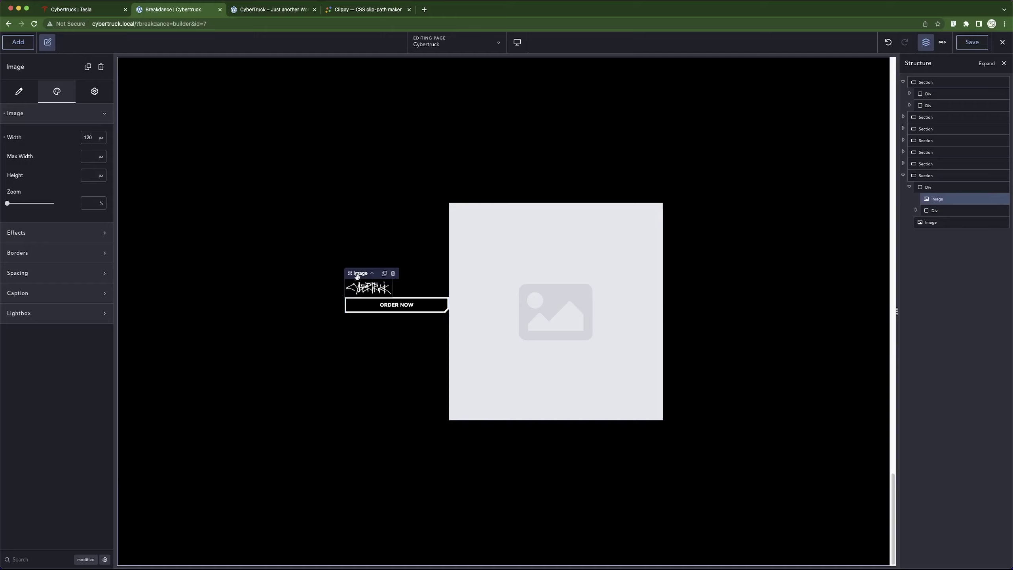
pyautogui.click(82, 9)
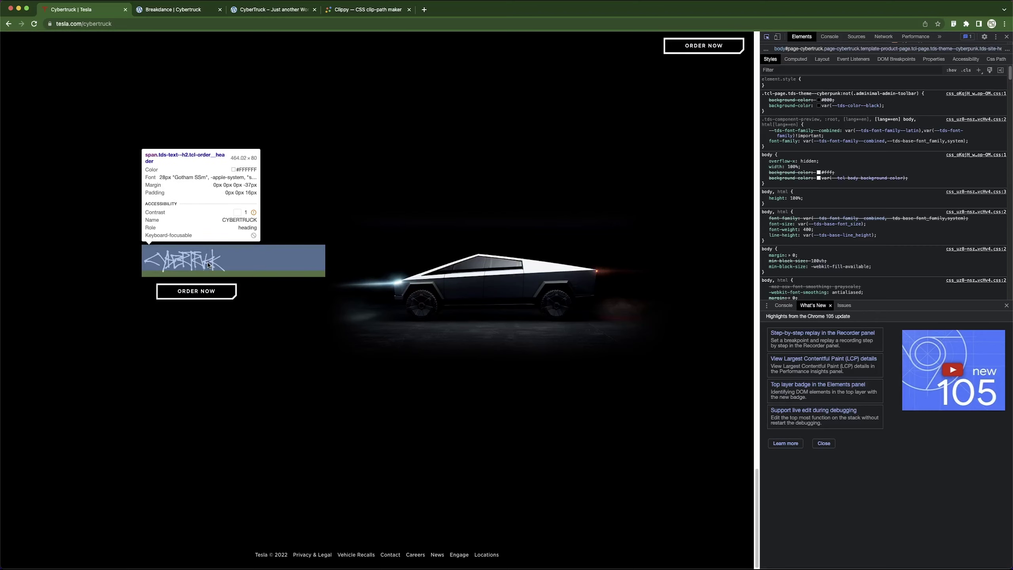
pyautogui.click(173, 9)
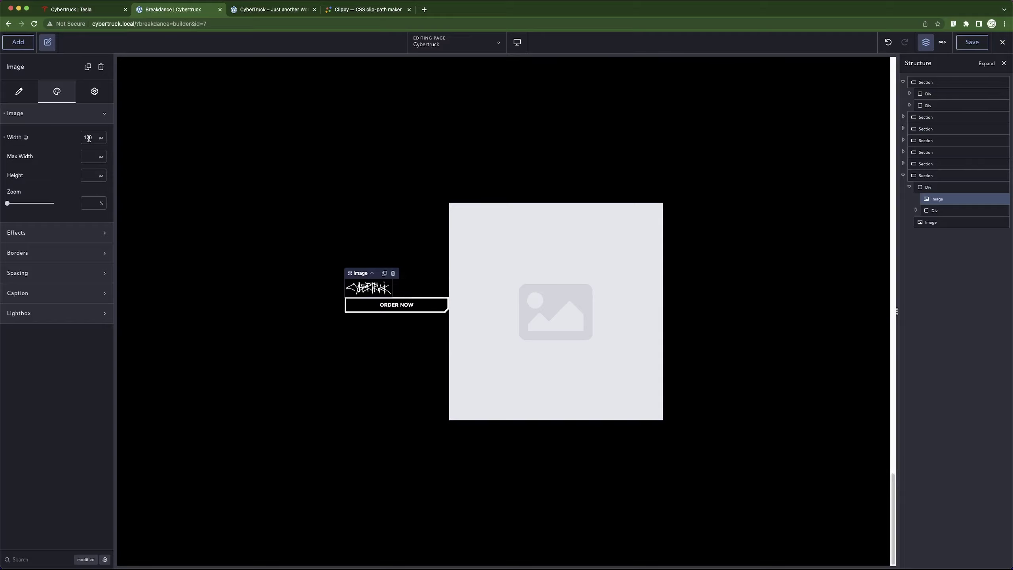
pyautogui.press('BackSpace')
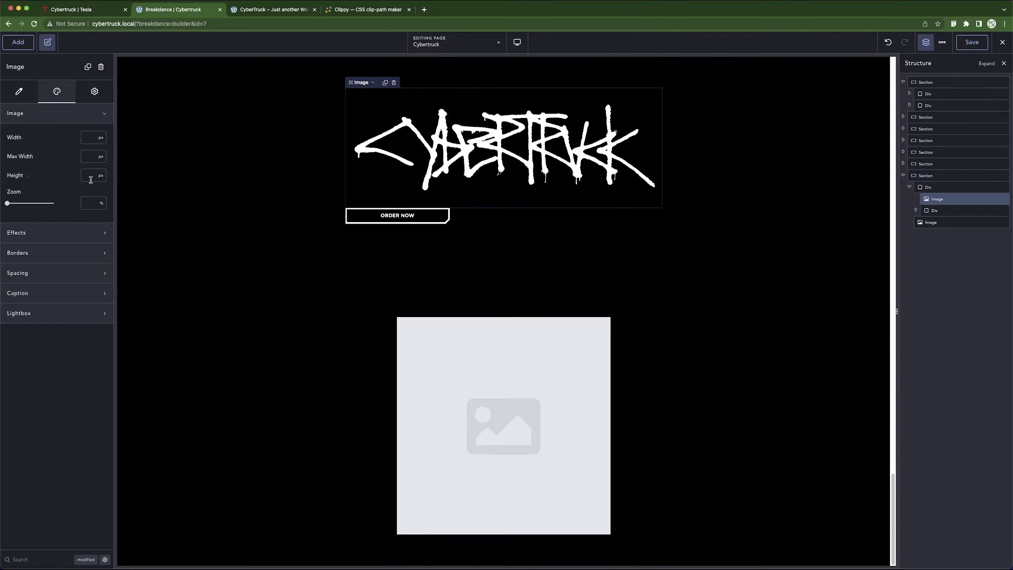
pyautogui.write('80')
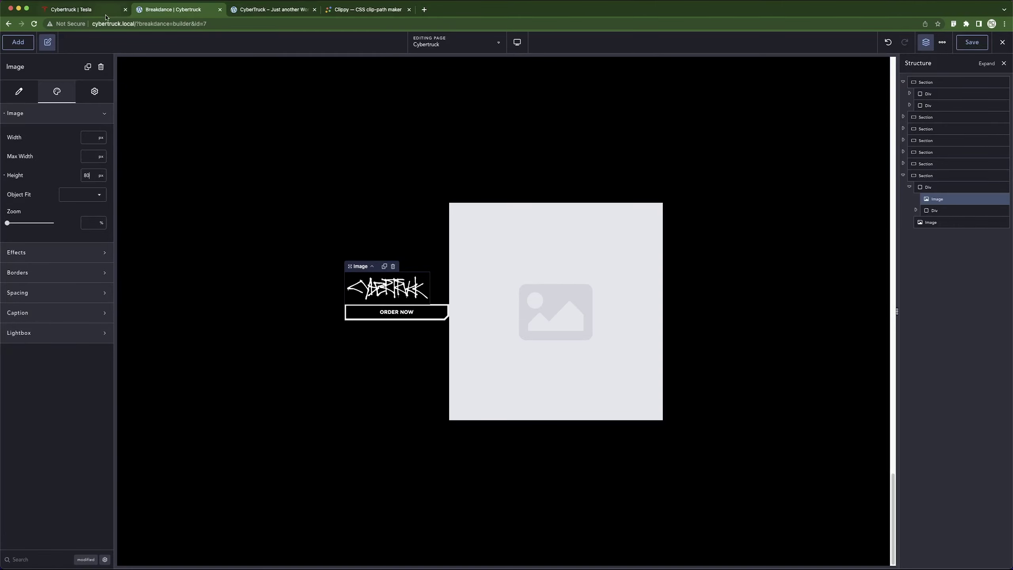
pyautogui.hotkey('ctrl', 'shift', 'Tab')
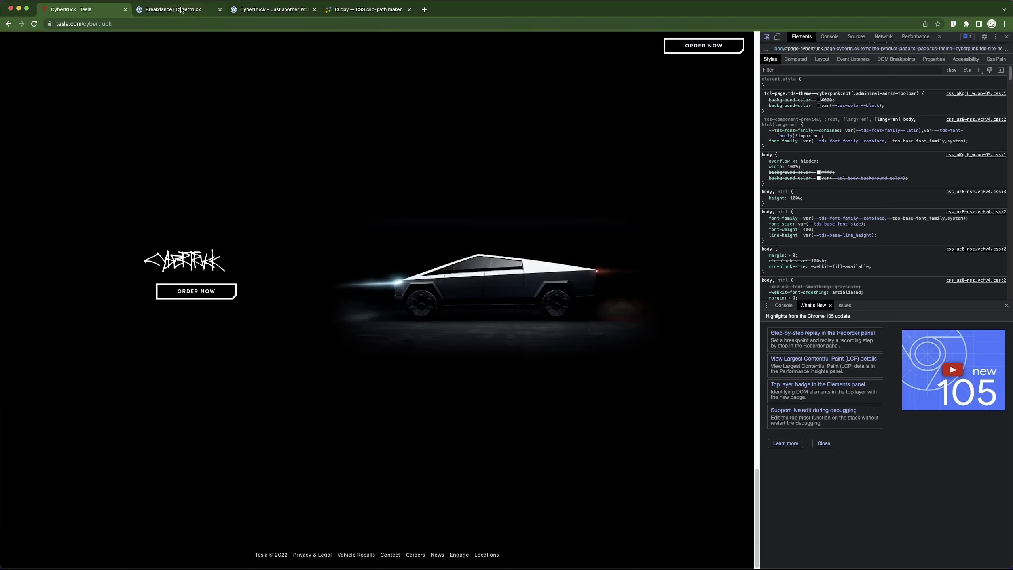
pyautogui.click(182, 9)
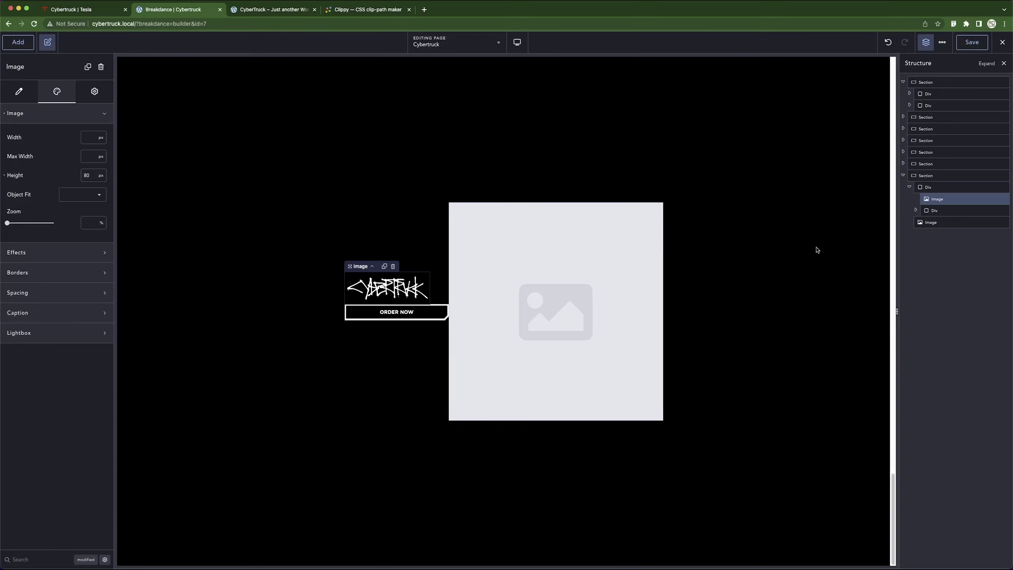
# Set the container width of the ORDER NOW button's div to 204 px.
pyautogui.click(910, 188)
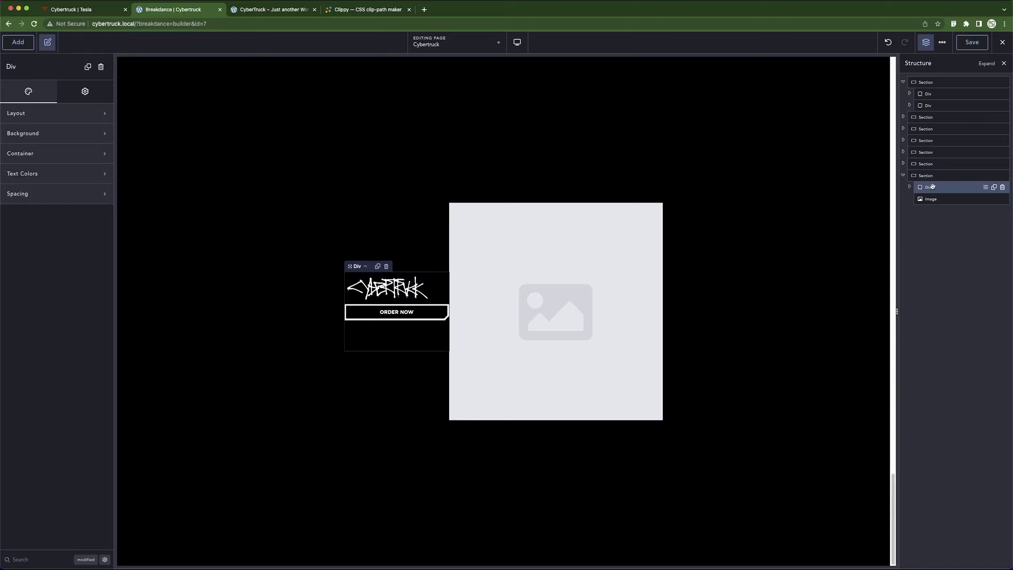
pyautogui.click(910, 187)
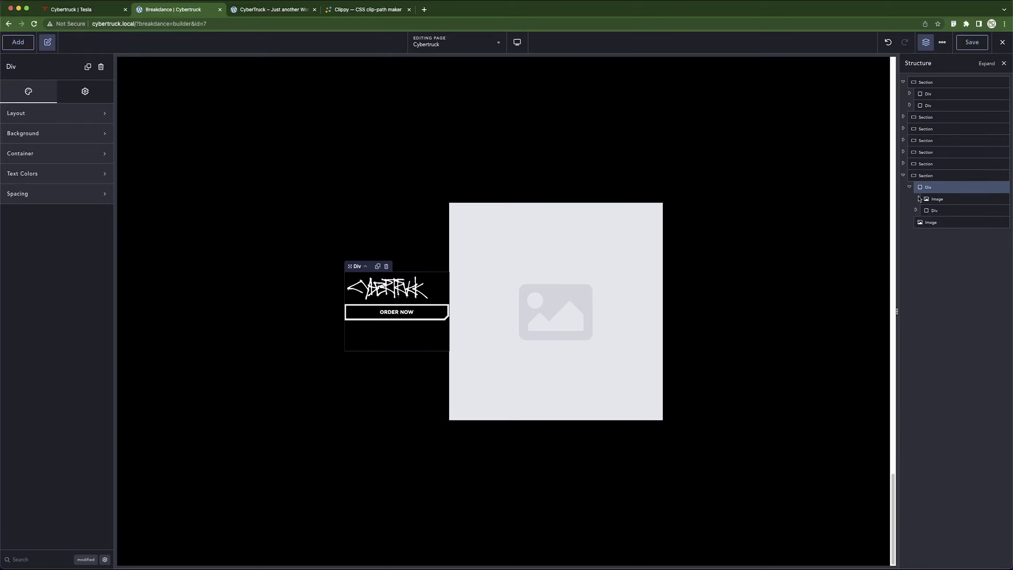
pyautogui.click(951, 210)
pyautogui.click(18, 153)
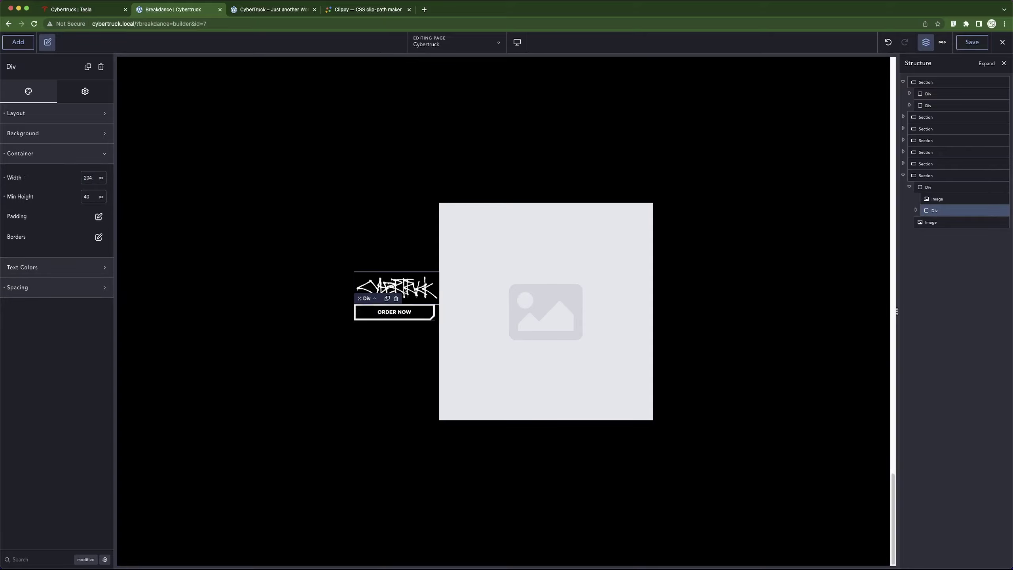
# Open the media chooser for the placeholder image beside the logo and button.
pyautogui.click(600, 331)
pyautogui.click(69, 148)
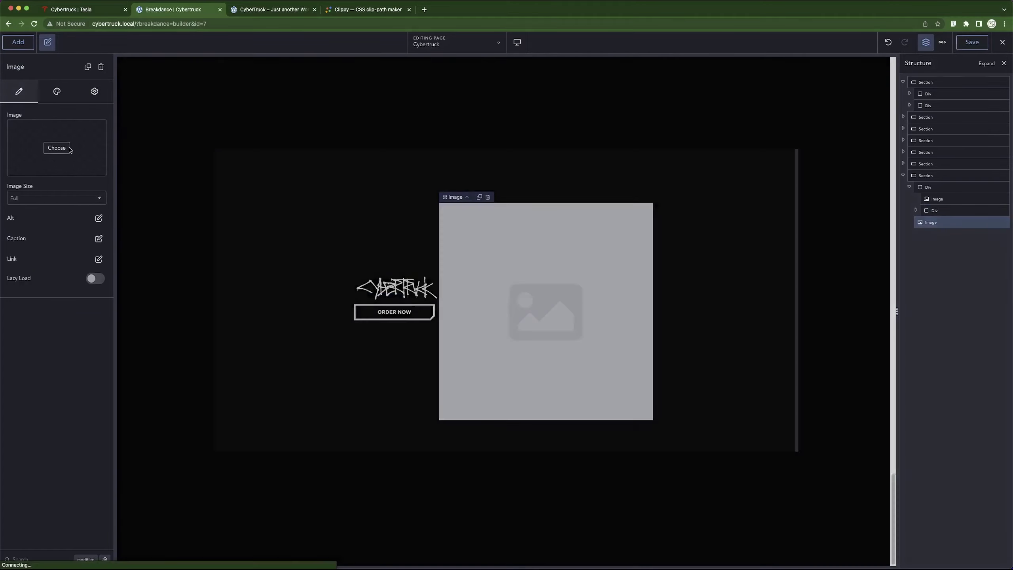
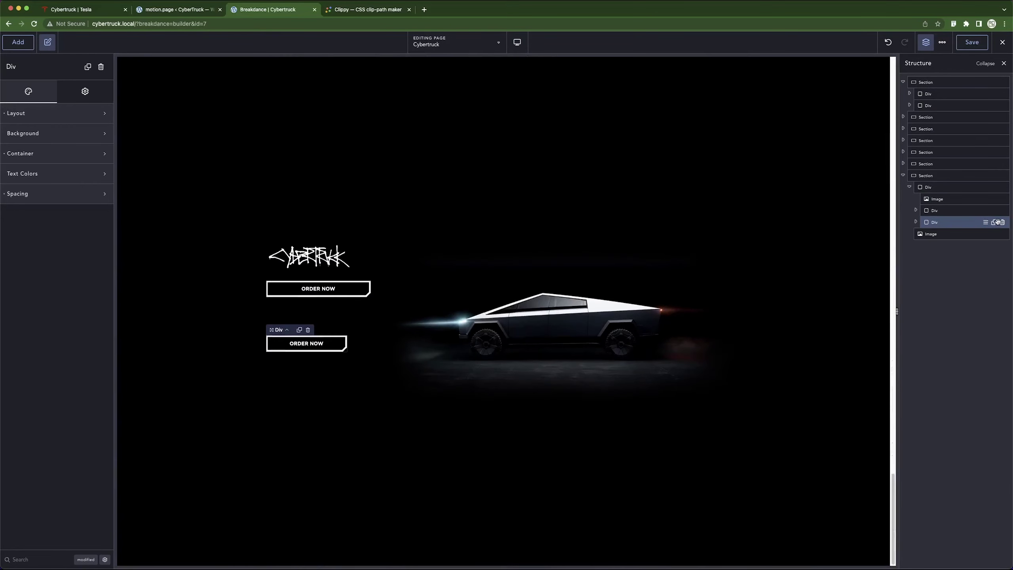
# Delete the lower duplicate ORDER NOW div and set the remaining one's container width to 204 px.
pyautogui.click(1002, 223)
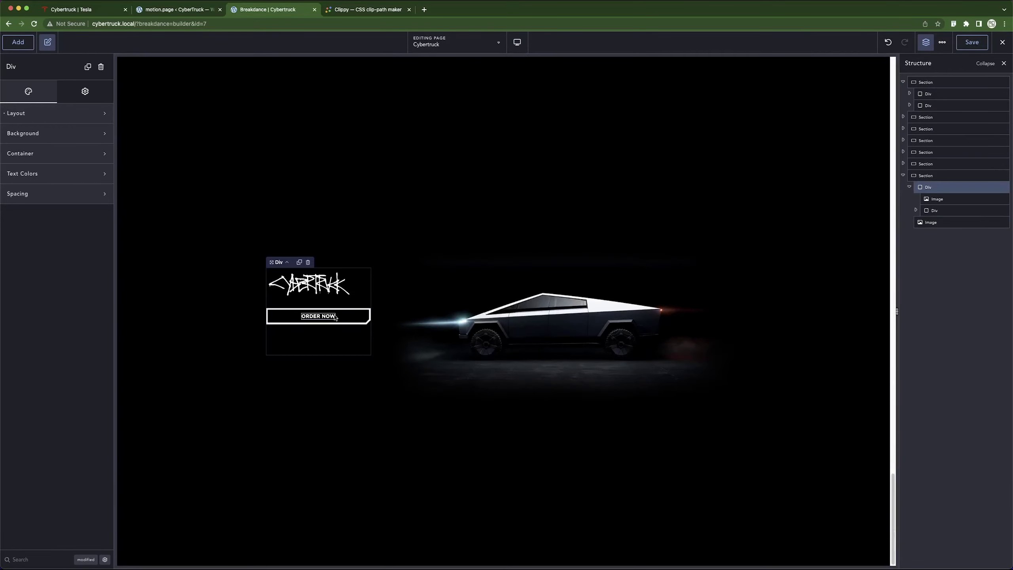
pyautogui.click(940, 210)
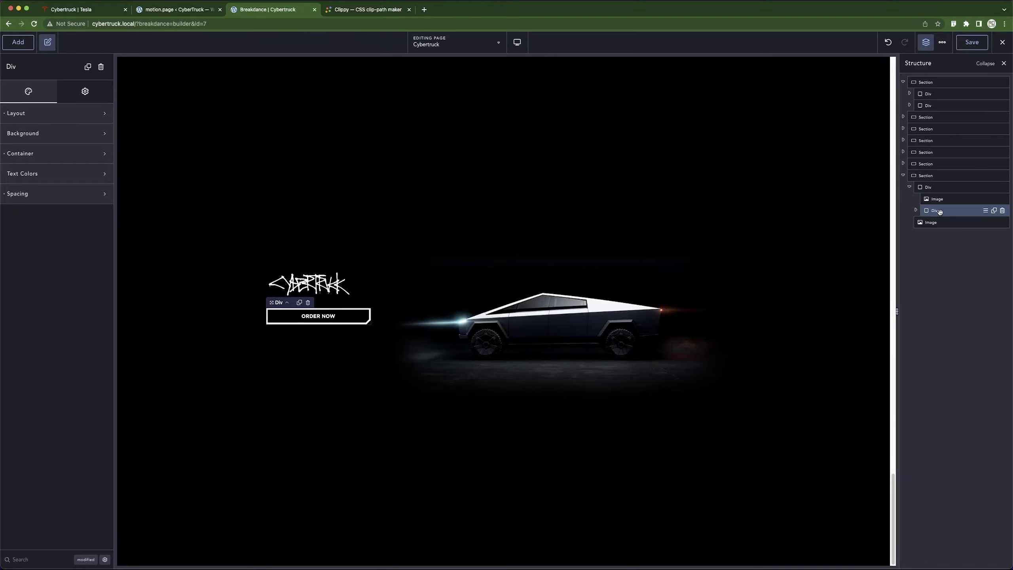
pyautogui.click(48, 155)
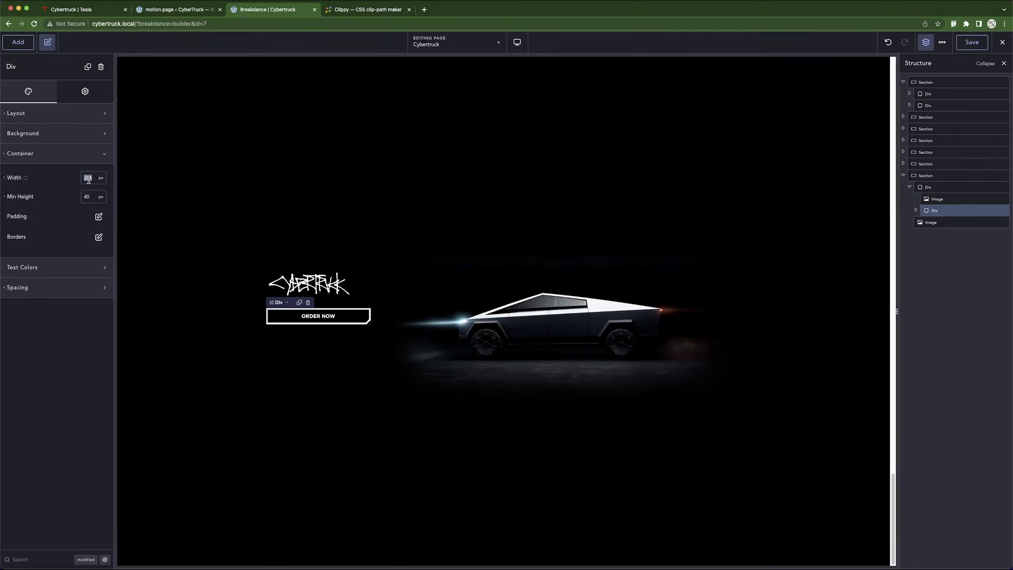
pyautogui.write('204')
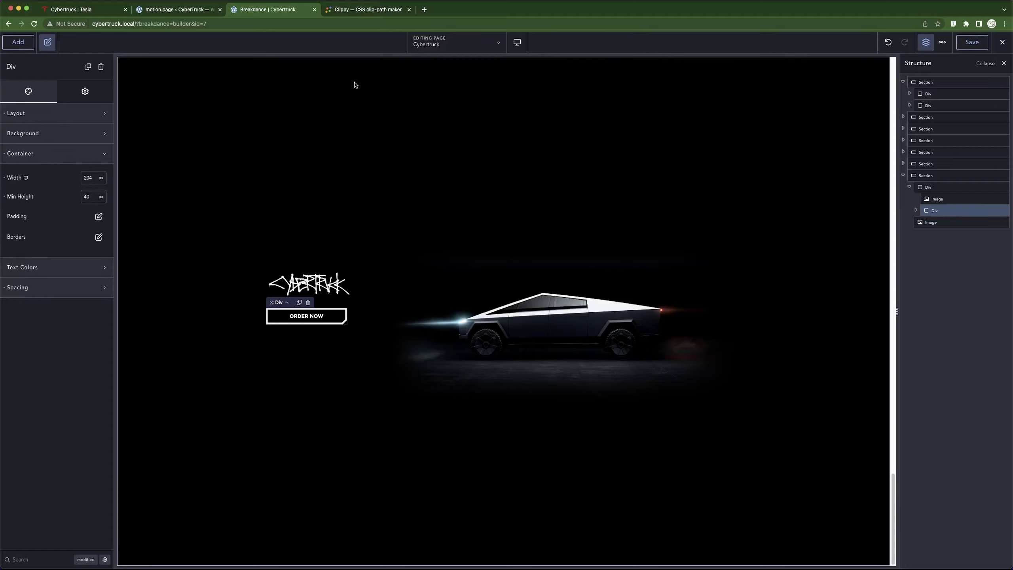
# Save the Cybertruck page and exit the builder to the frontend.
pyautogui.click(982, 43)
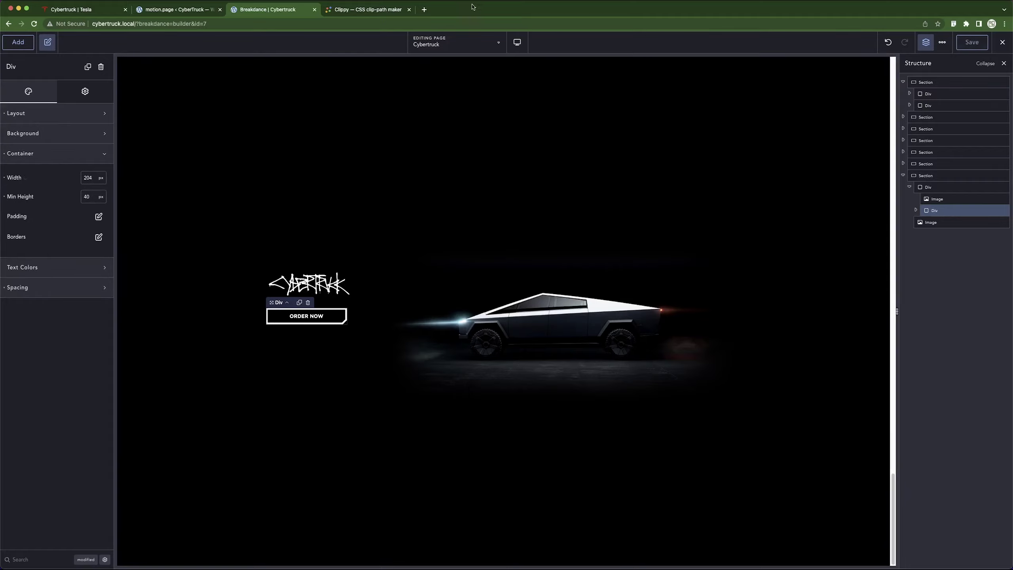
pyautogui.click(1003, 42)
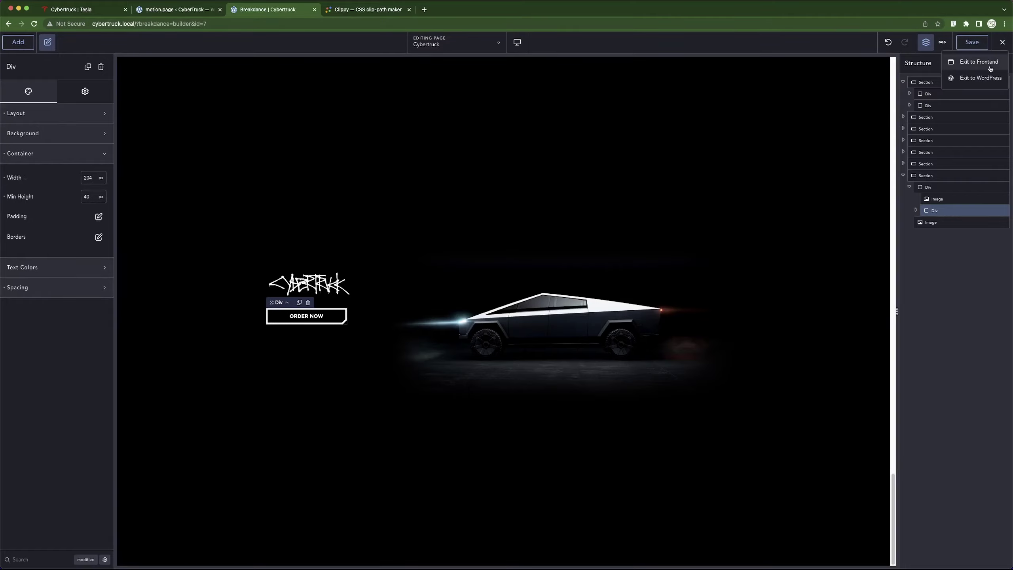
pyautogui.click(988, 67)
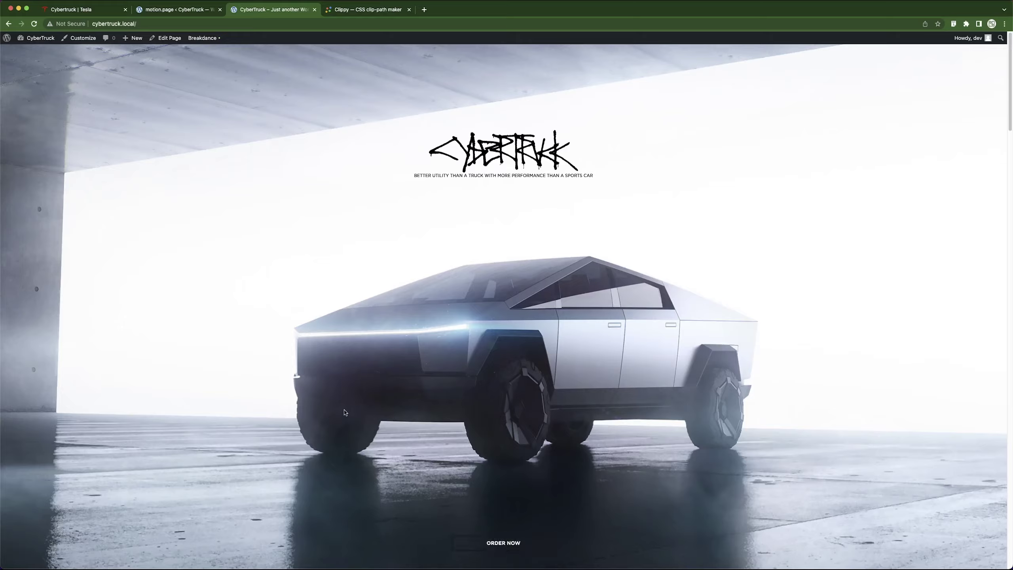
# Review the frontend page's closing section and hero, and compare the hero with the original Tesla Cybertruck page.
pyautogui.scroll(-5, 345, 415)
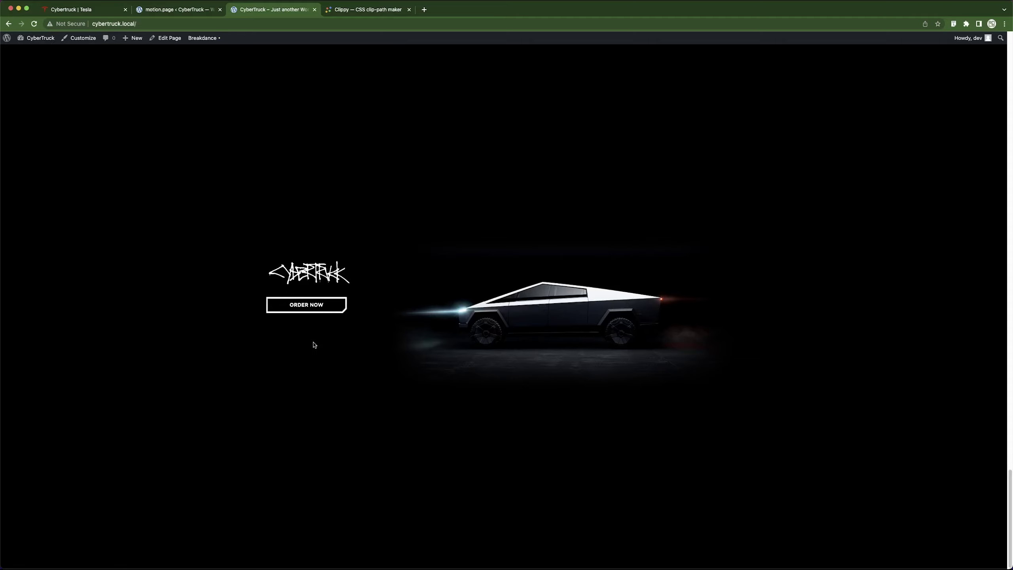
pyautogui.scroll(8, 313, 345)
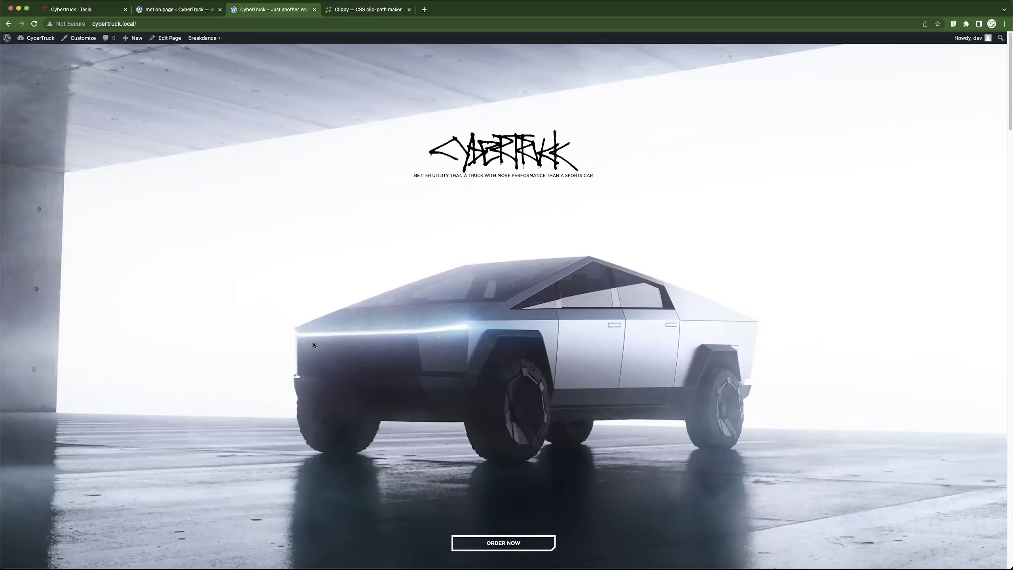
pyautogui.click(103, 8)
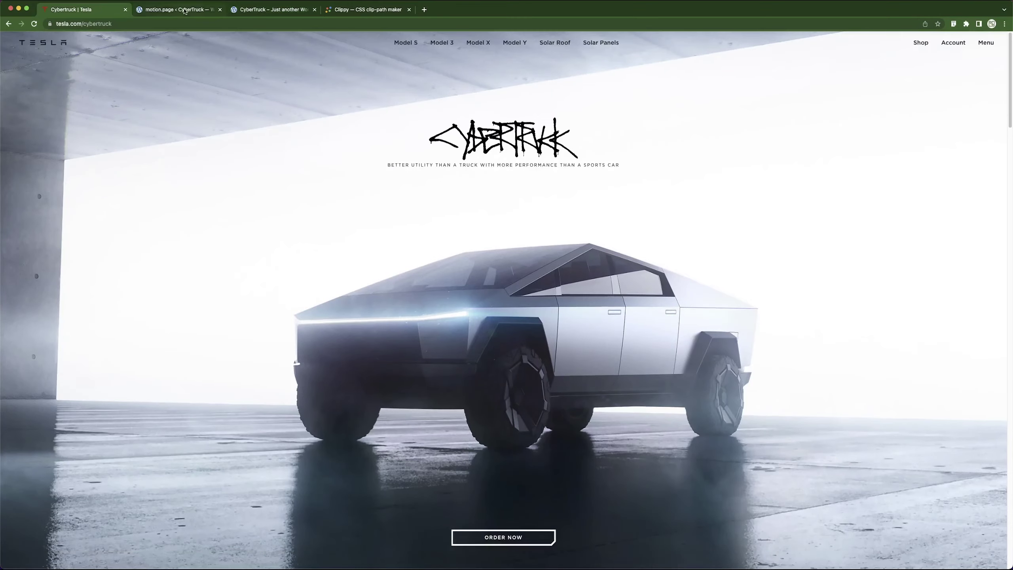
# Compare the Exoskeleton section on Tesla's page with the frontend copy, and review the motion.page hover animation settings.
pyautogui.scroll(-5, 343, 290)
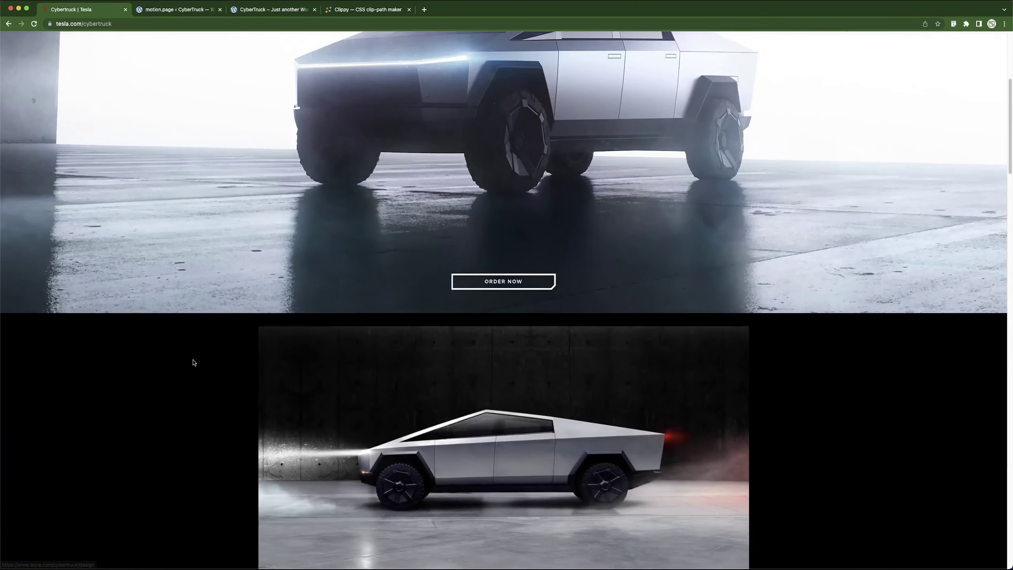
pyautogui.scroll(-6, 194, 362)
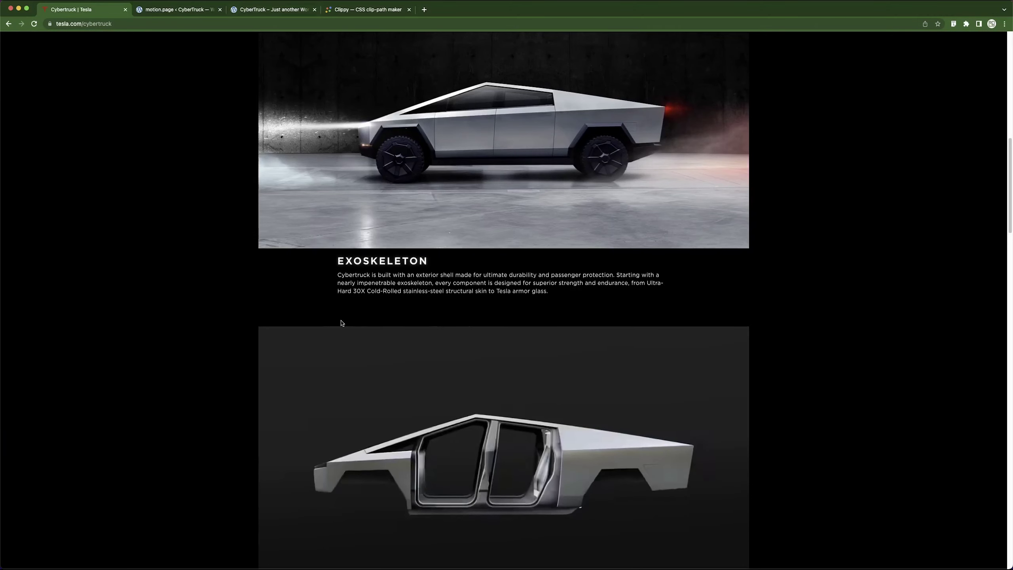
pyautogui.scroll(3, 411, 339)
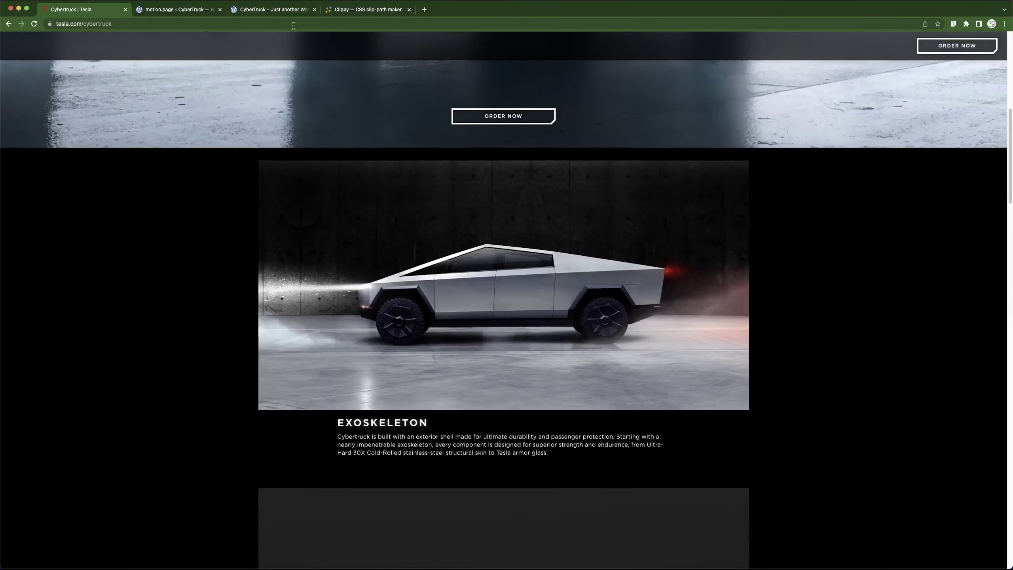
pyautogui.click(279, 9)
pyautogui.scroll(-10, 366, 297)
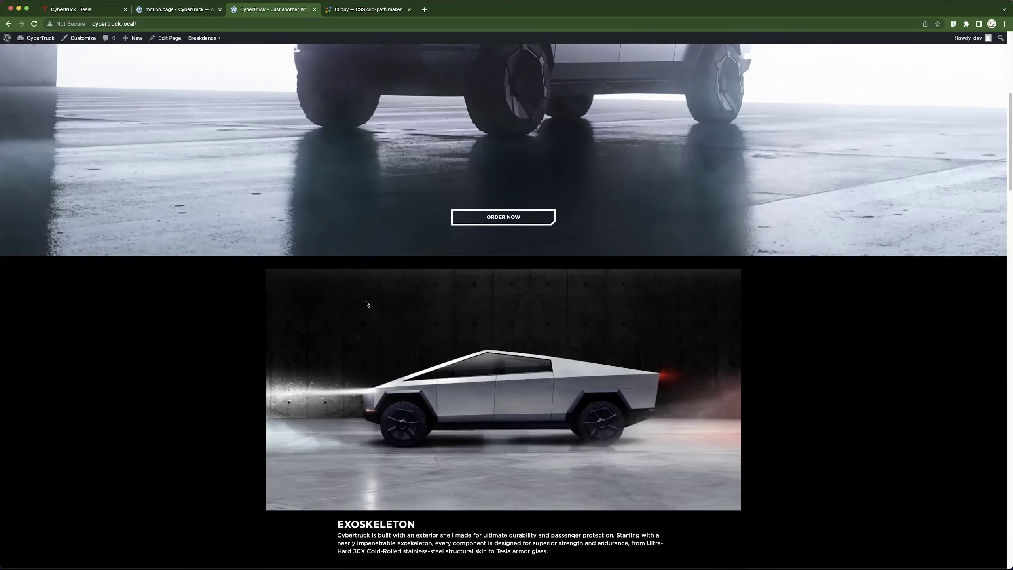
pyautogui.scroll(6, 343, 206)
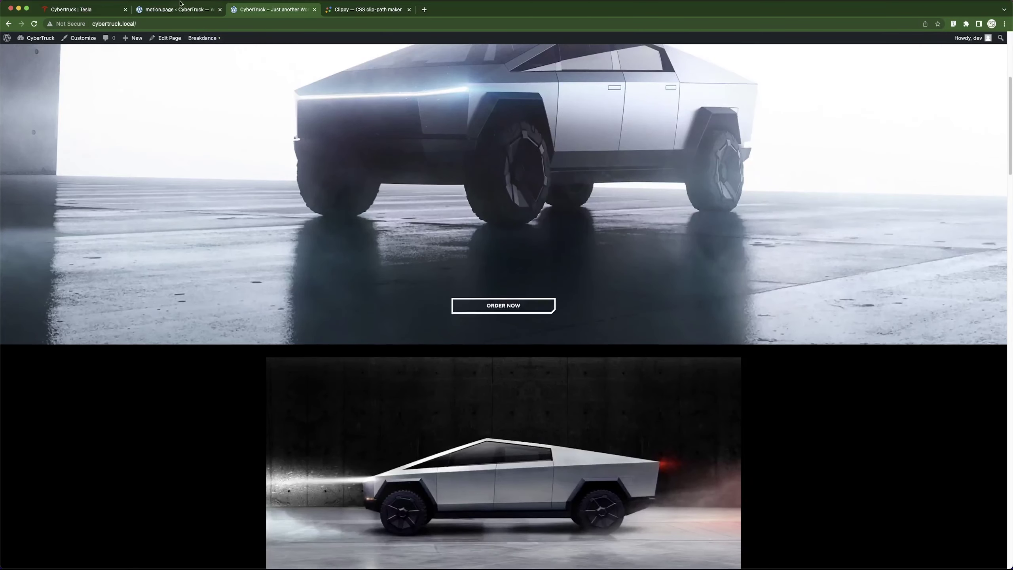
pyautogui.click(191, 11)
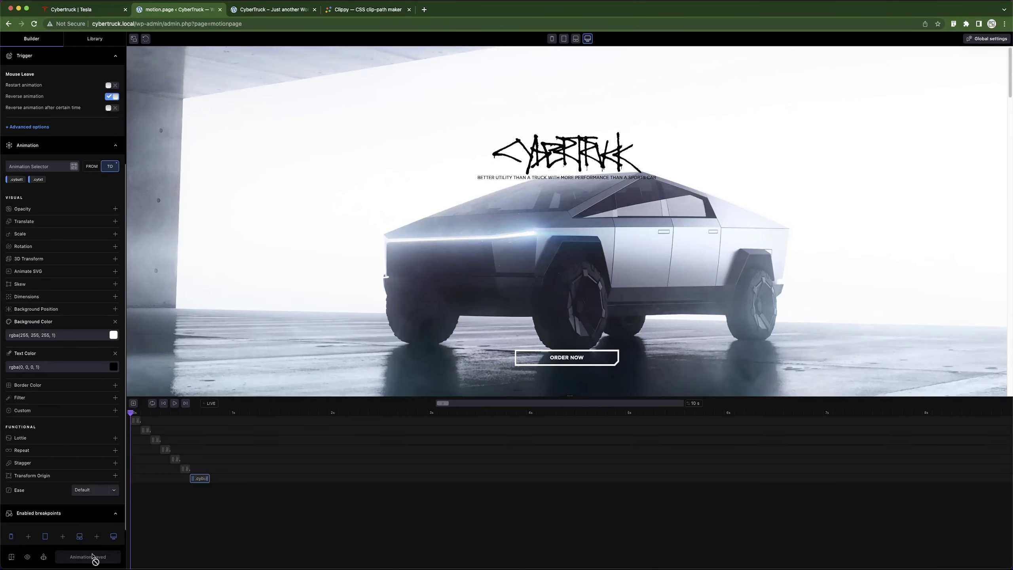
pyautogui.scroll(5, 92, 170)
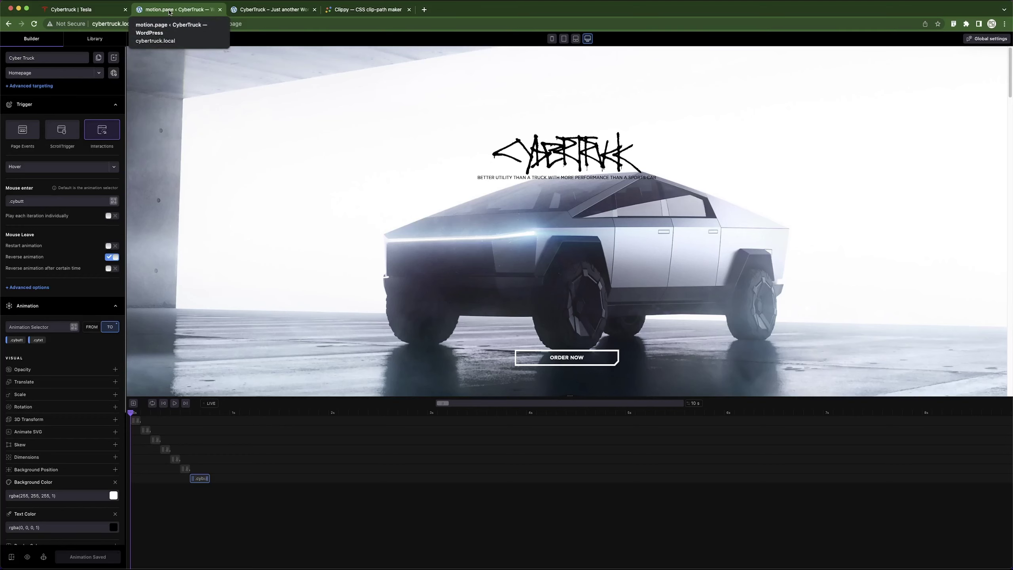
# Open the frontend Cybertruck page in the Breakdance builder and go to the Exoskeleton section.
pyautogui.click(275, 10)
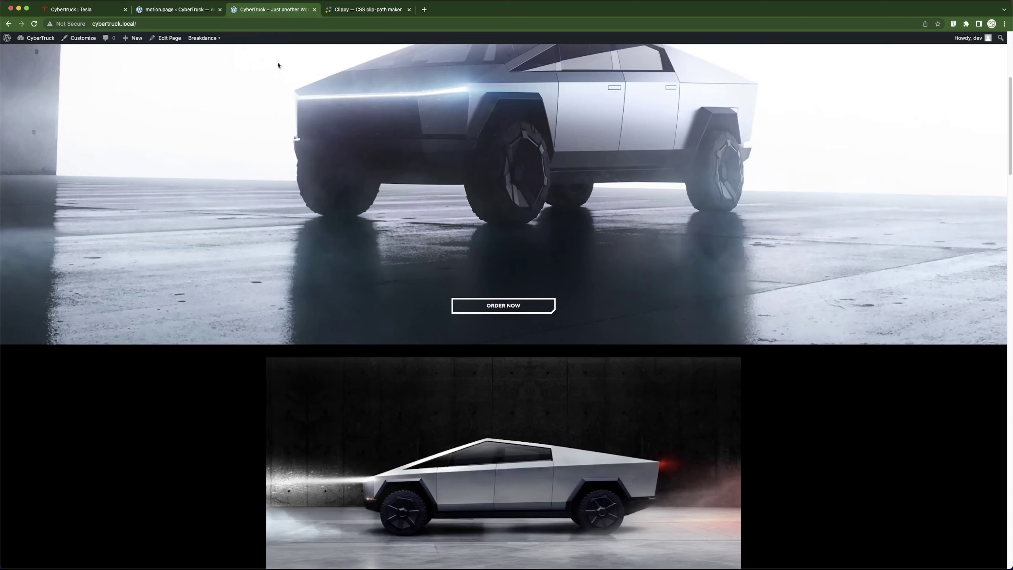
pyautogui.click(217, 52)
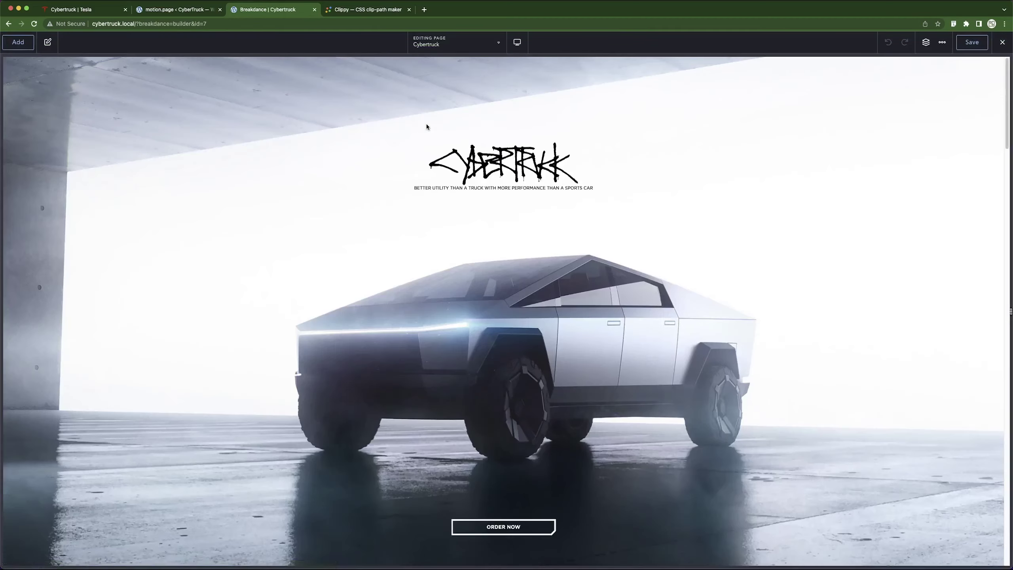
pyautogui.scroll(-5, 426, 136)
pyautogui.scroll(-8, 427, 149)
pyautogui.scroll(3, 375, 169)
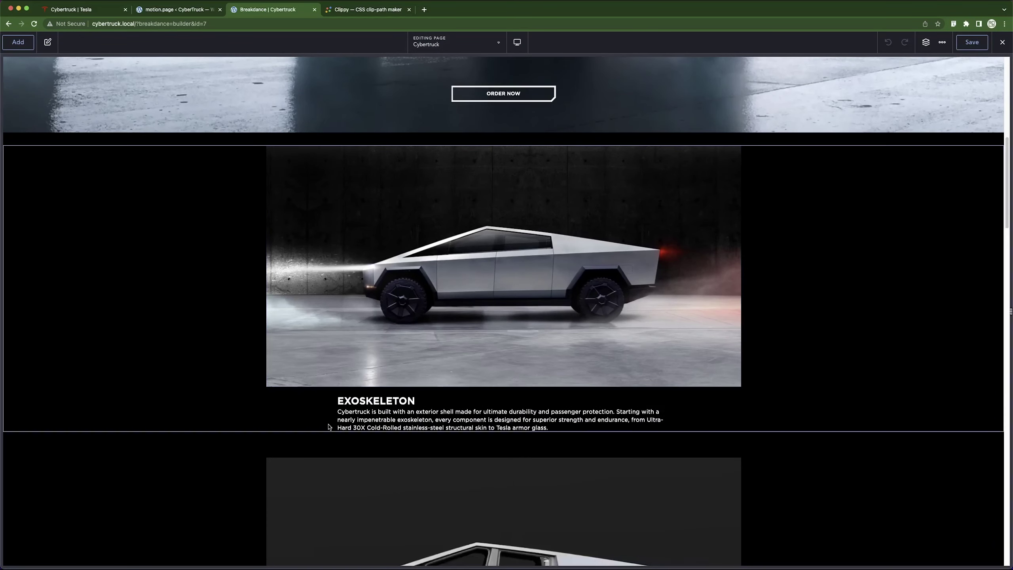
# Give the side-view truck image above the Exoskeleton heading a Slide Up entrance animation.
pyautogui.click(354, 353)
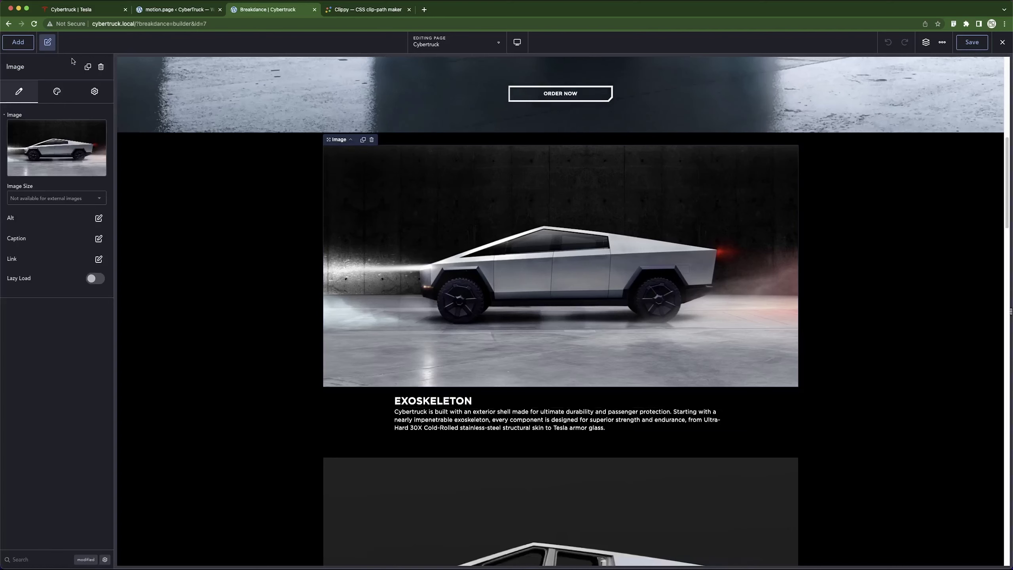
pyautogui.click(87, 96)
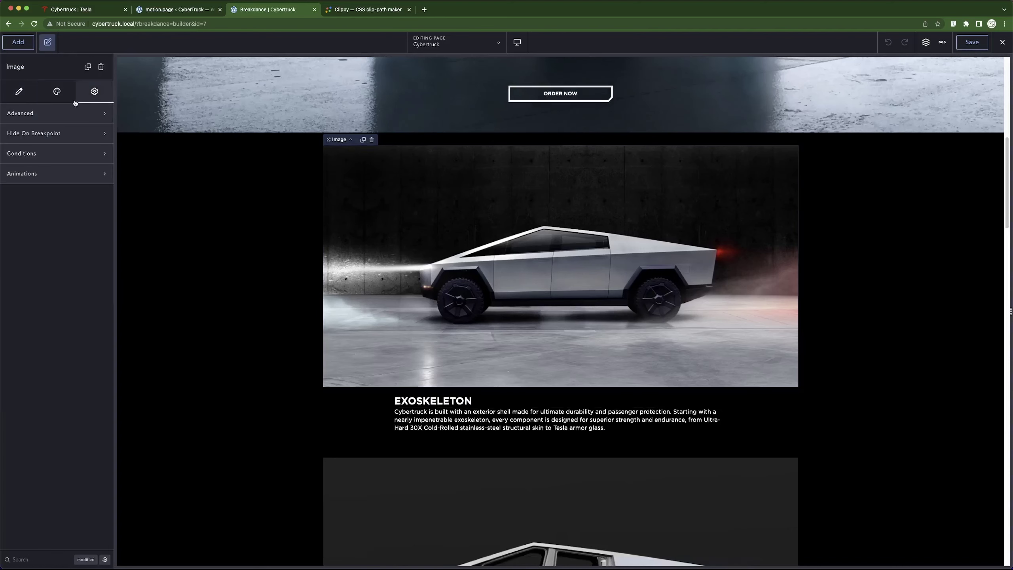
pyautogui.click(49, 174)
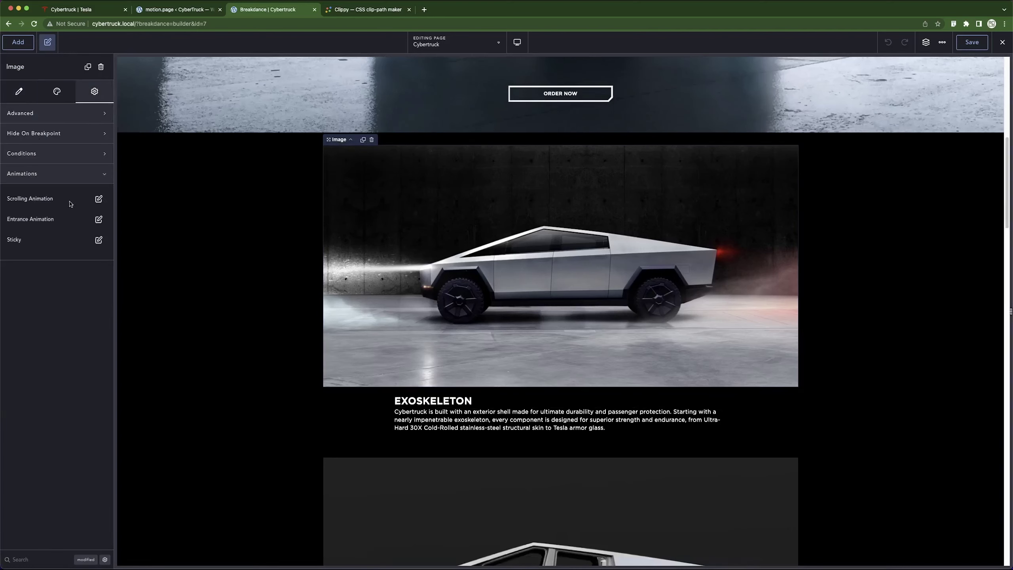
pyautogui.click(98, 220)
pyautogui.click(63, 269)
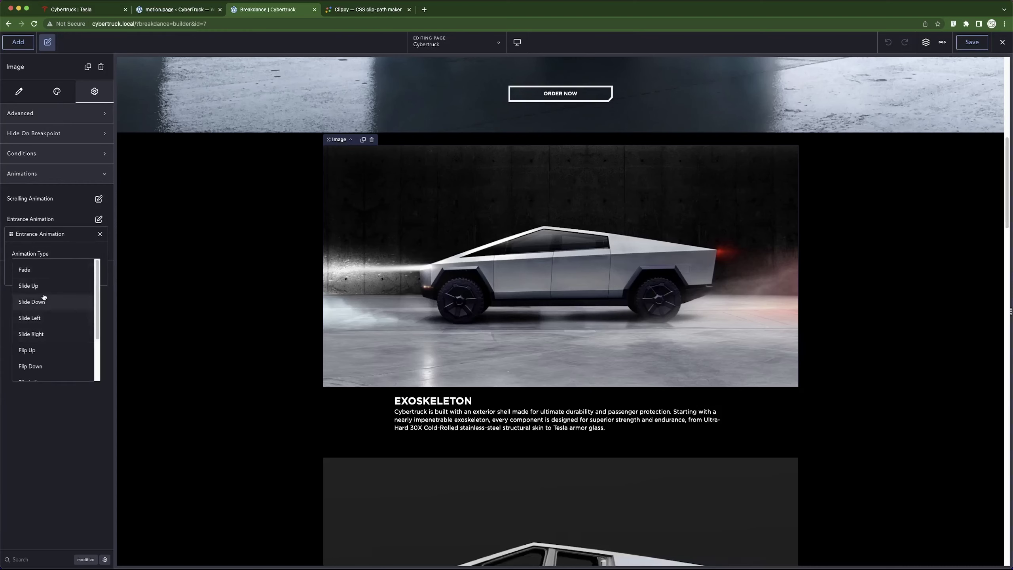
pyautogui.click(30, 285)
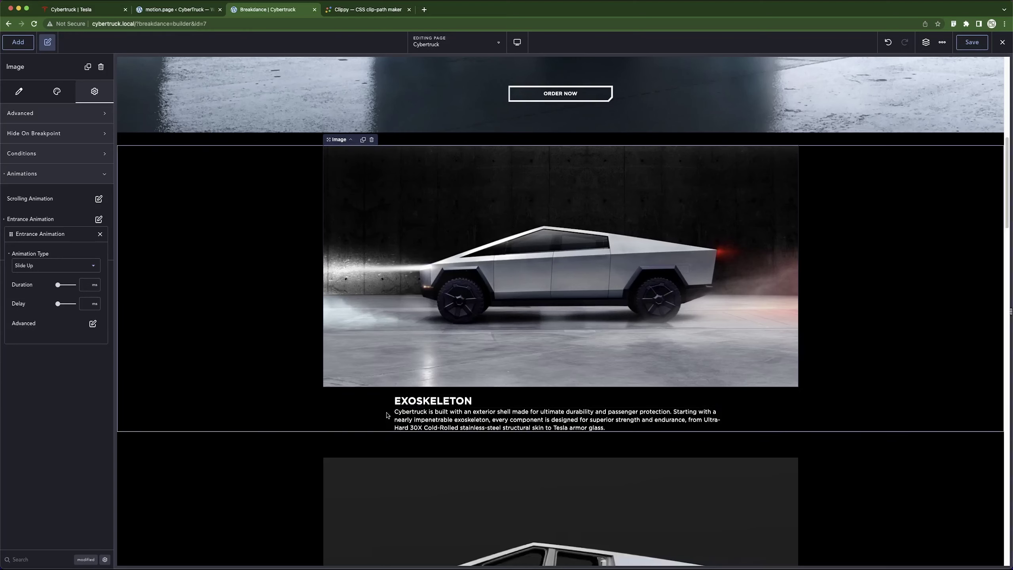
# Apply a Slide Up entrance animation to the div holding the Exoskeleton heading and paragraph.
pyautogui.click(511, 404)
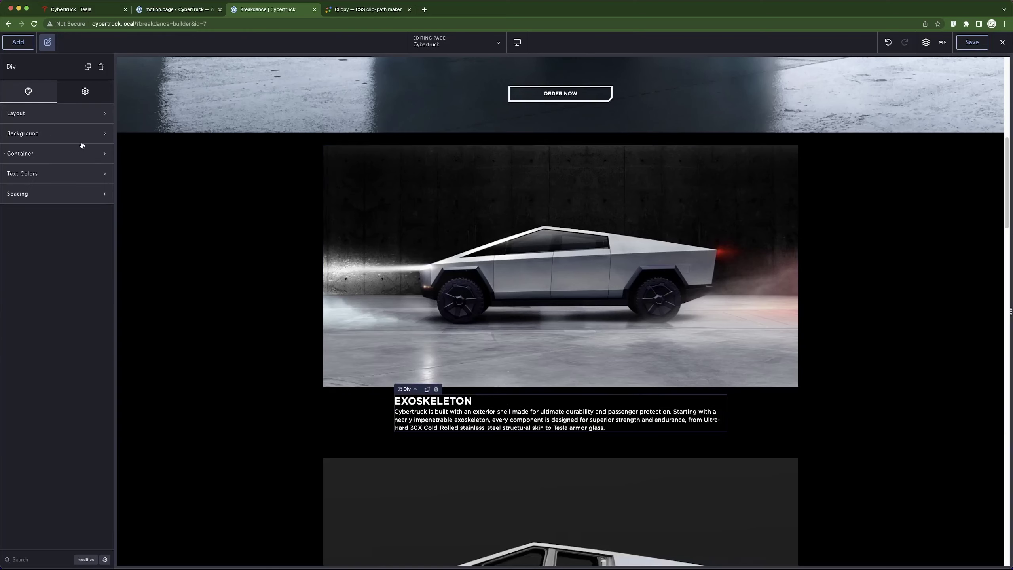
pyautogui.click(86, 94)
pyautogui.click(30, 172)
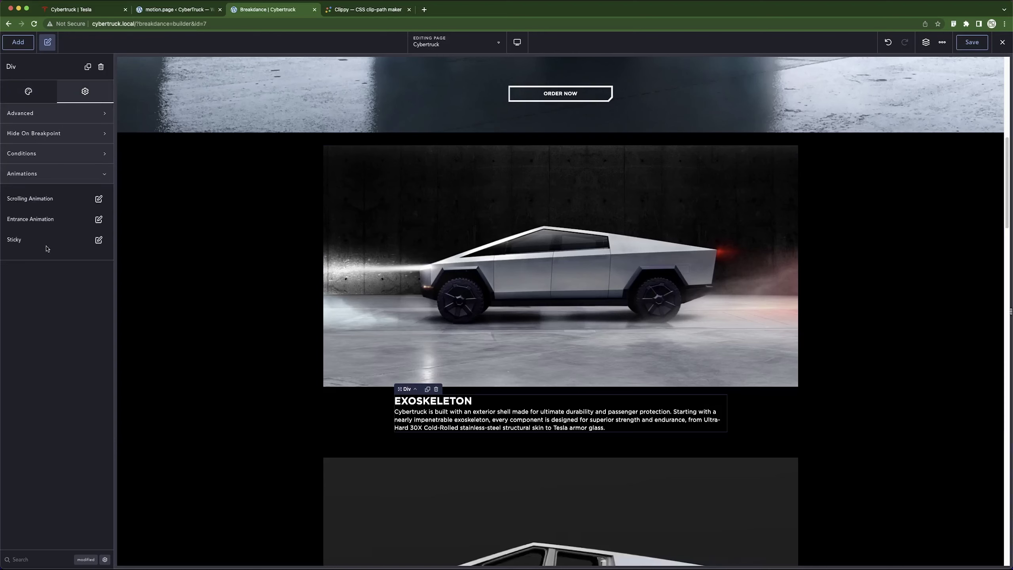
pyautogui.click(99, 219)
pyautogui.click(61, 265)
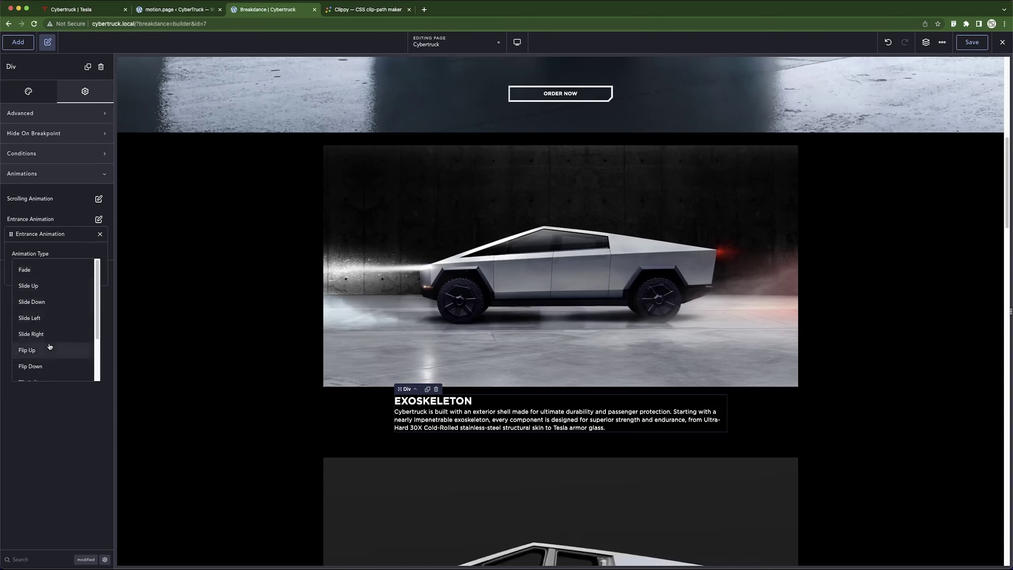
pyautogui.click(29, 286)
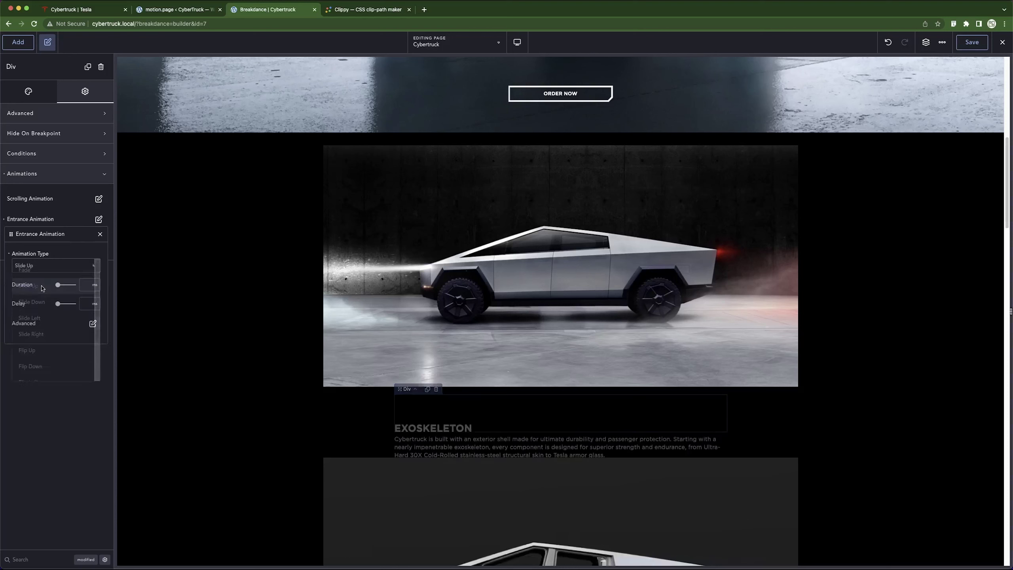
# Save the Cybertruck page, exit to the frontend and check the Exoskeleton section's entrance animations.
pyautogui.click(971, 43)
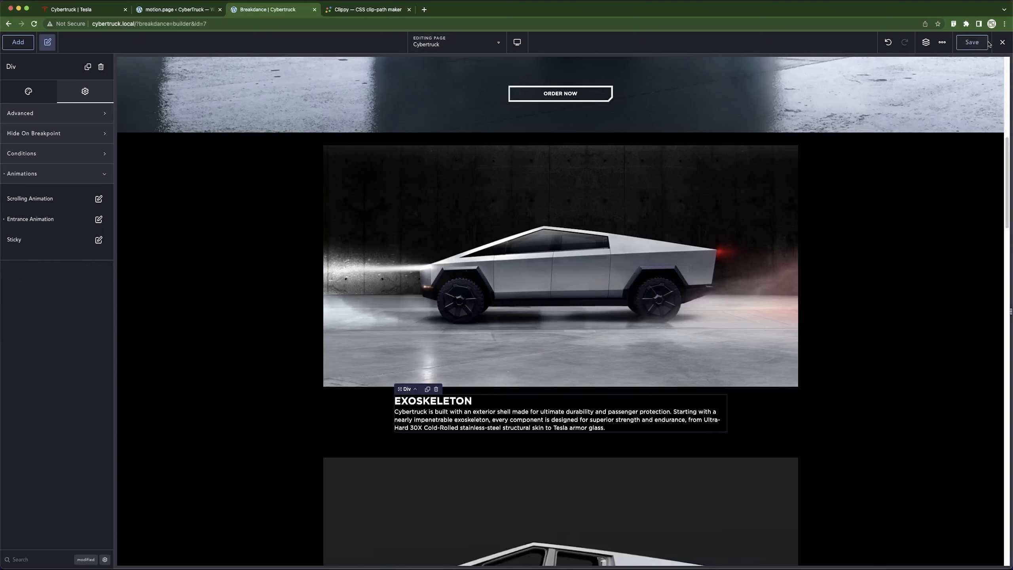
pyautogui.click(1002, 42)
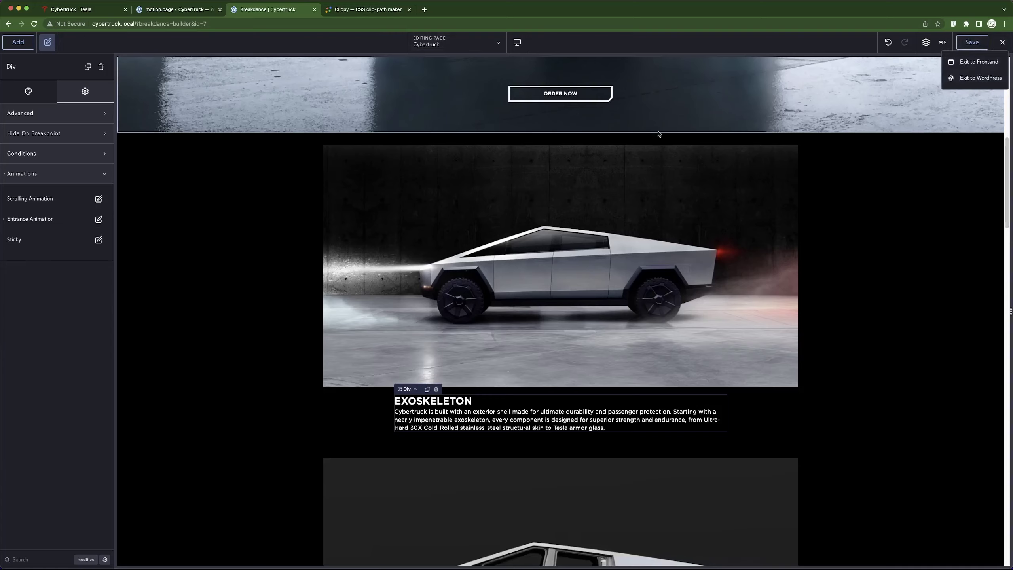
pyautogui.click(978, 61)
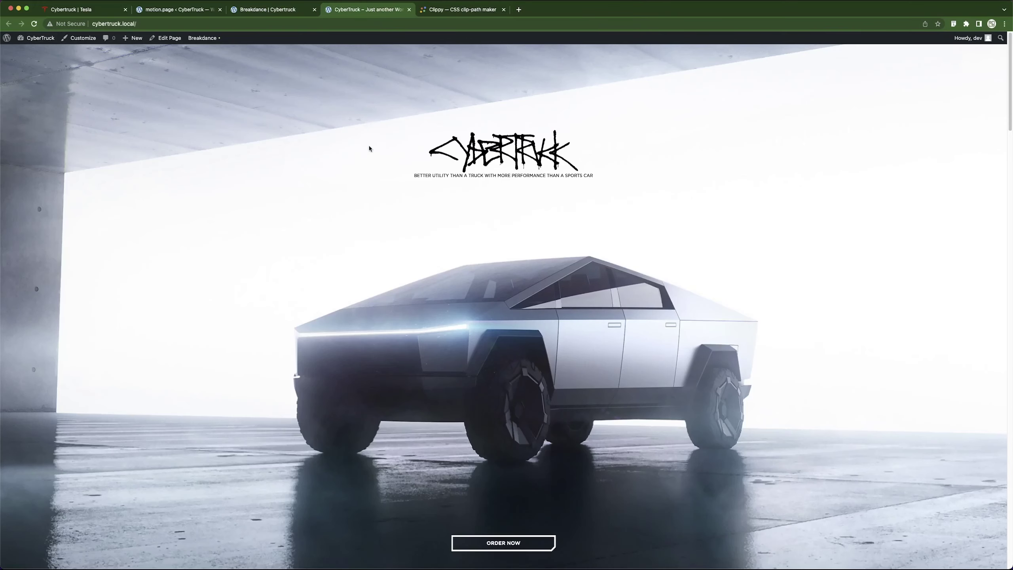
pyautogui.scroll(-8, 340, 236)
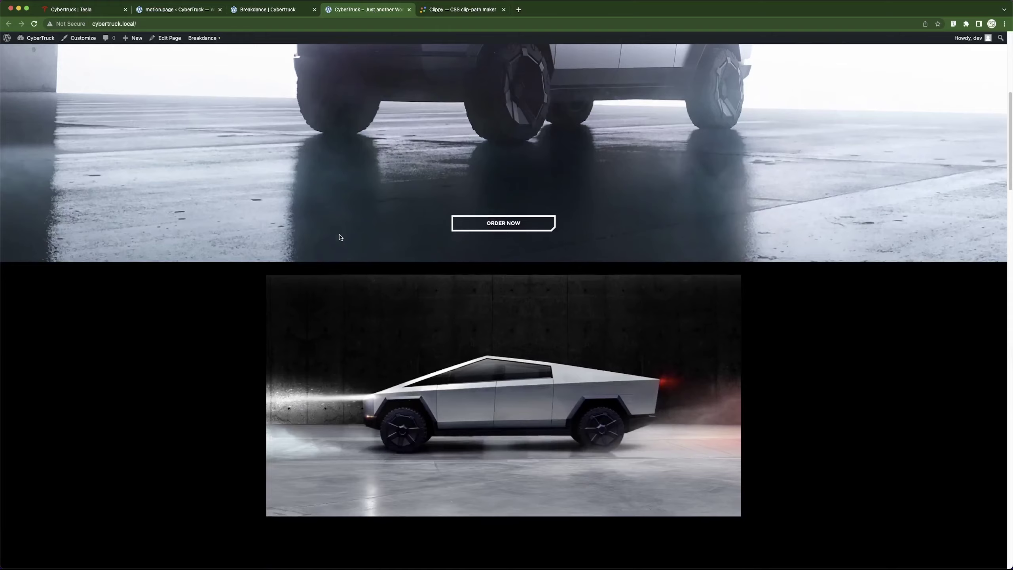
pyautogui.scroll(-5, 340, 237)
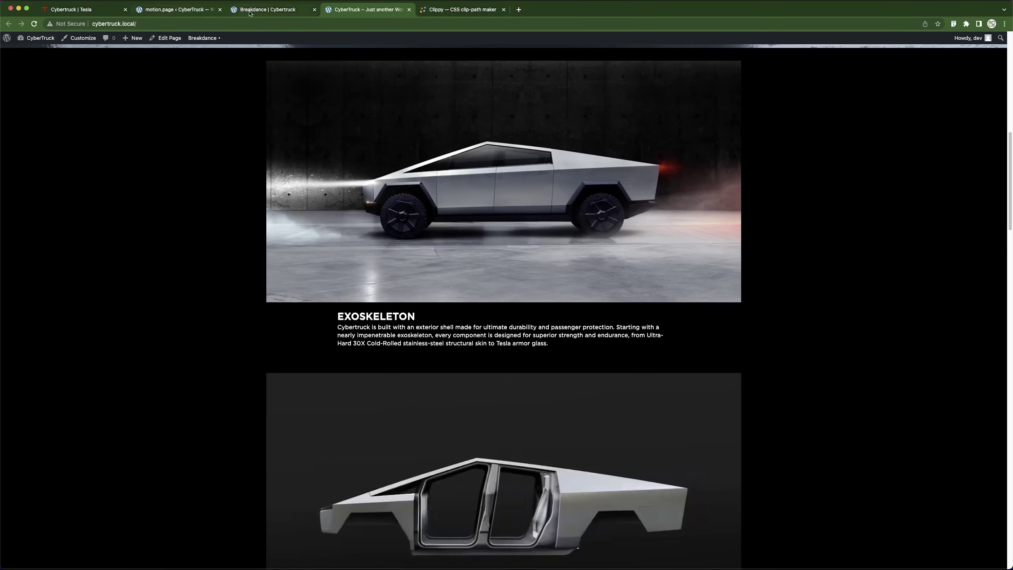
# Reopen the Exoskeleton text div's entrance animation settings in the builder and compare with the text's entrance on Tesla's page.
pyautogui.click(261, 11)
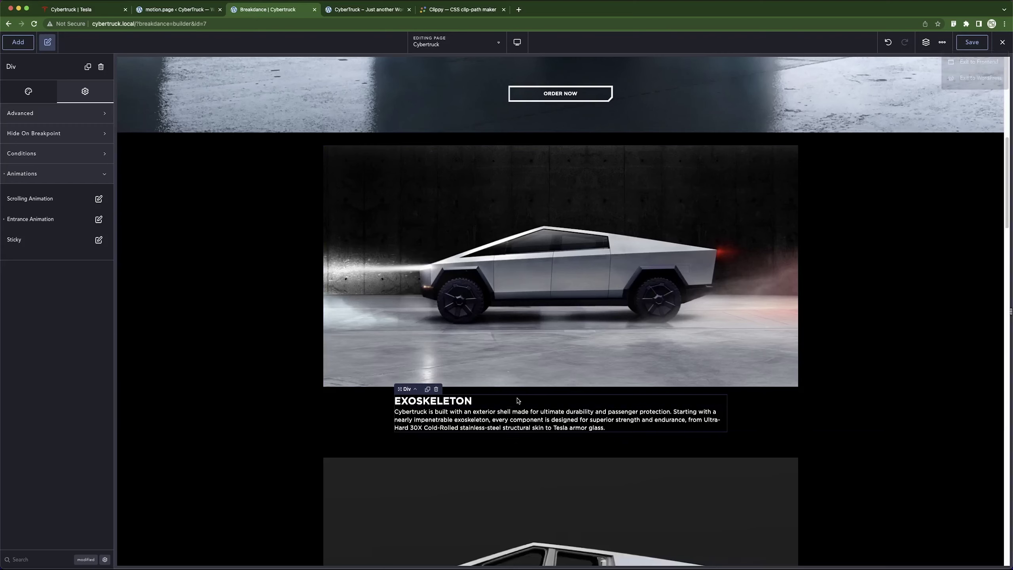
pyautogui.click(98, 219)
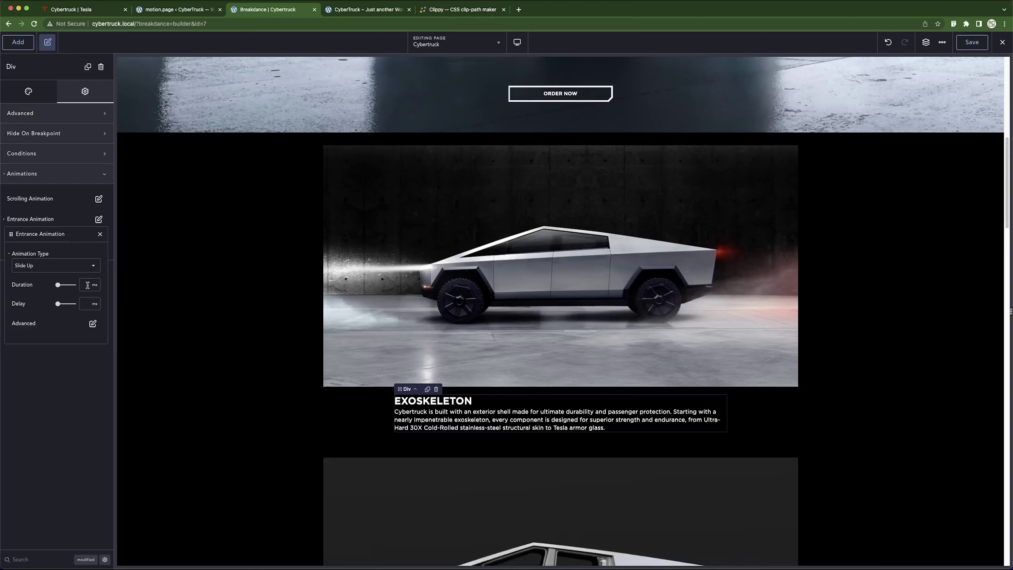
pyautogui.click(80, 9)
pyautogui.scroll(10, 241, 222)
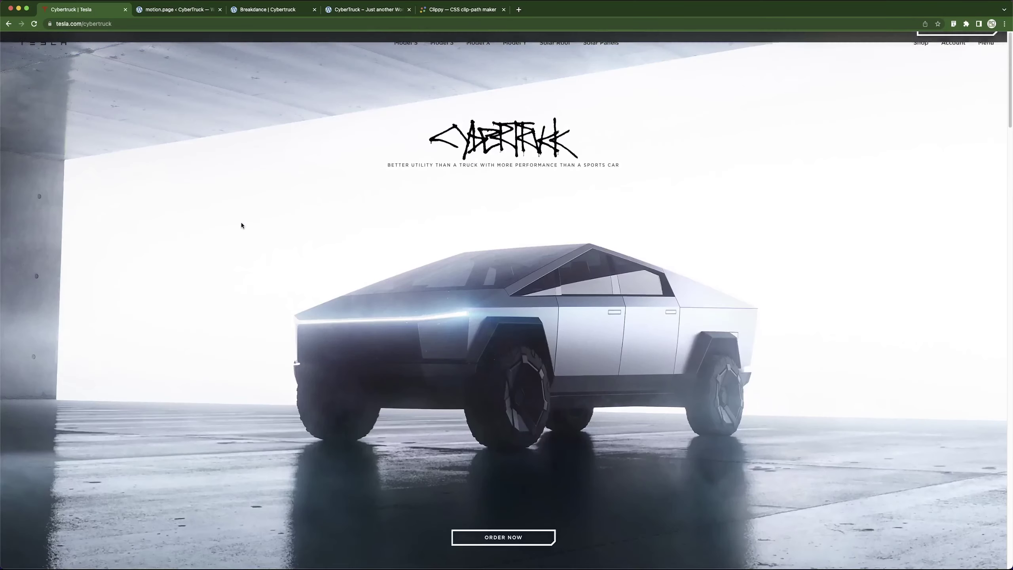
pyautogui.scroll(-4, 241, 223)
pyautogui.scroll(-5, 241, 224)
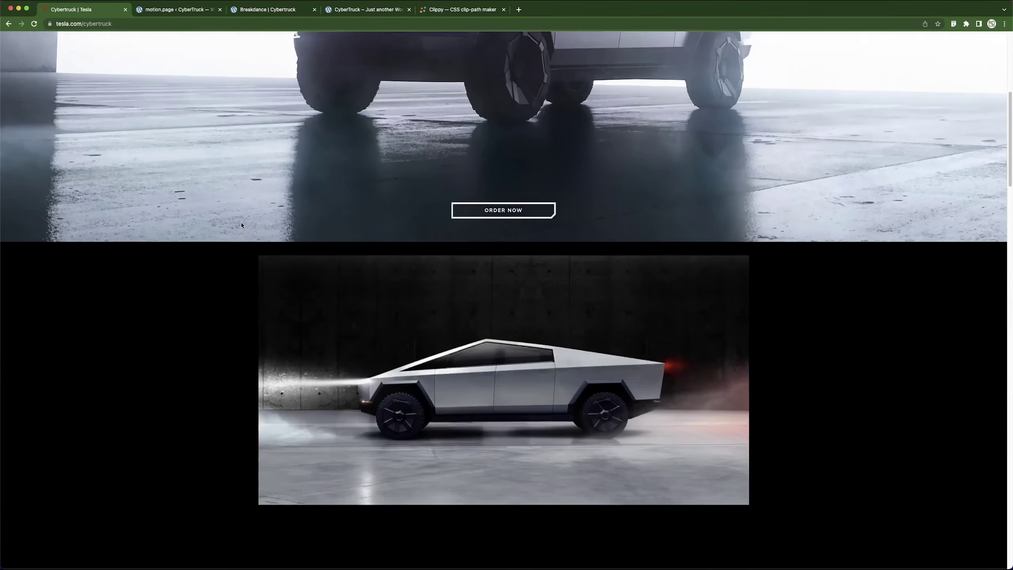
pyautogui.click(265, 10)
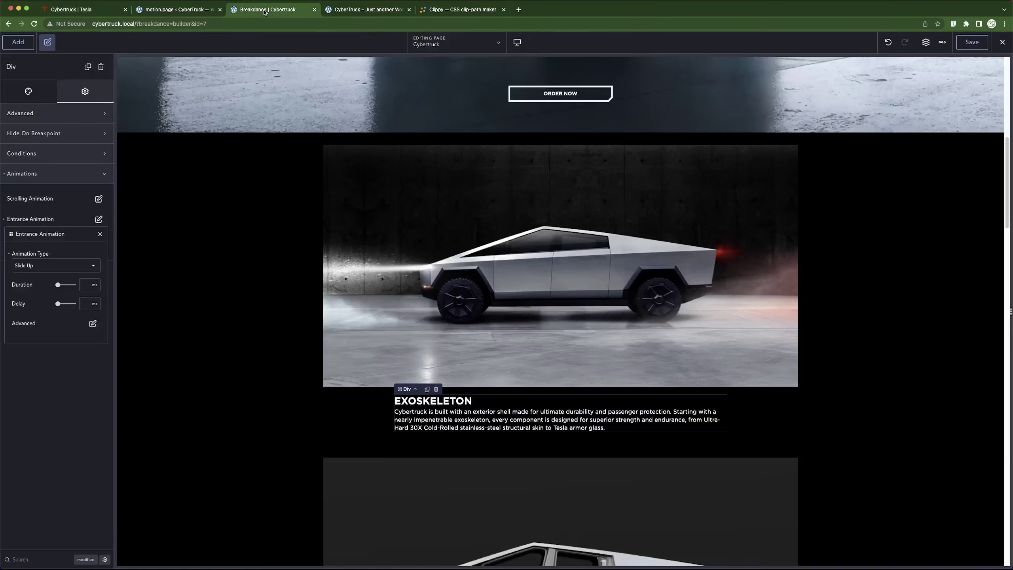
# Try Linear and Expo In easing for the Exoskeleton text div's entrance animation, and settle on Power1 In.
pyautogui.click(94, 323)
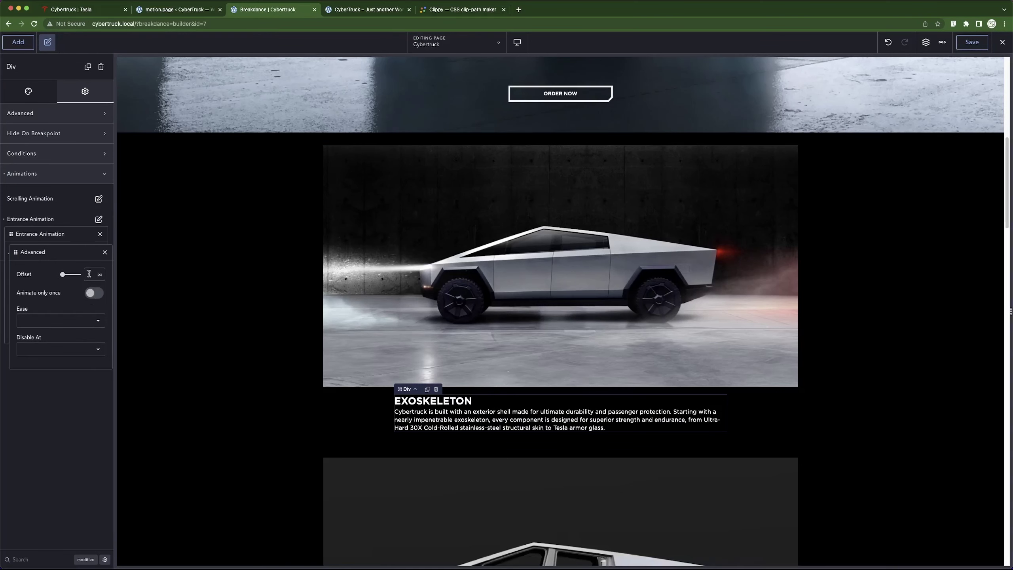
pyautogui.click(68, 320)
pyautogui.click(58, 327)
pyautogui.click(69, 324)
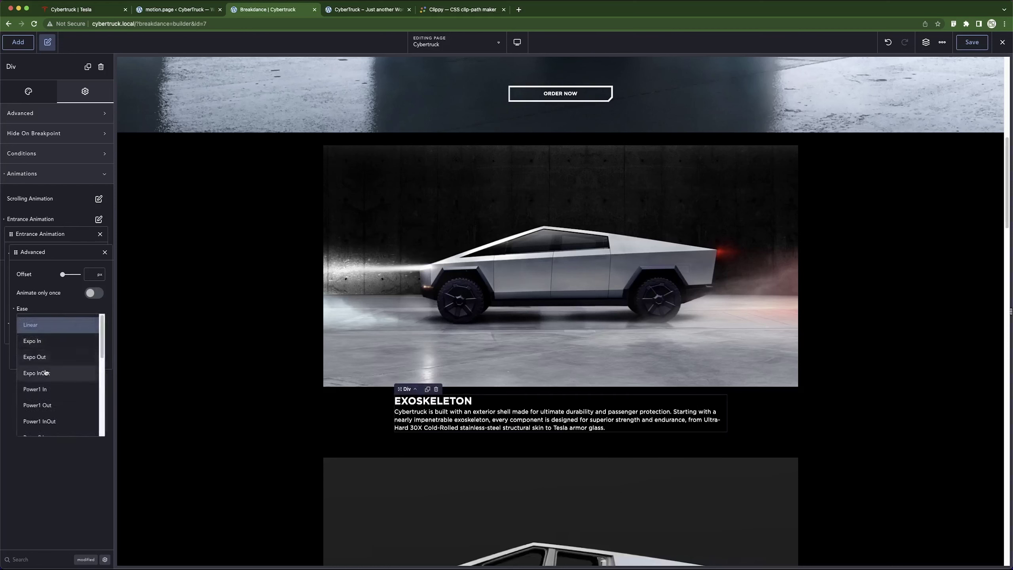
pyautogui.scroll(-1, 45, 372)
pyautogui.scroll(1, 46, 367)
pyautogui.click(48, 343)
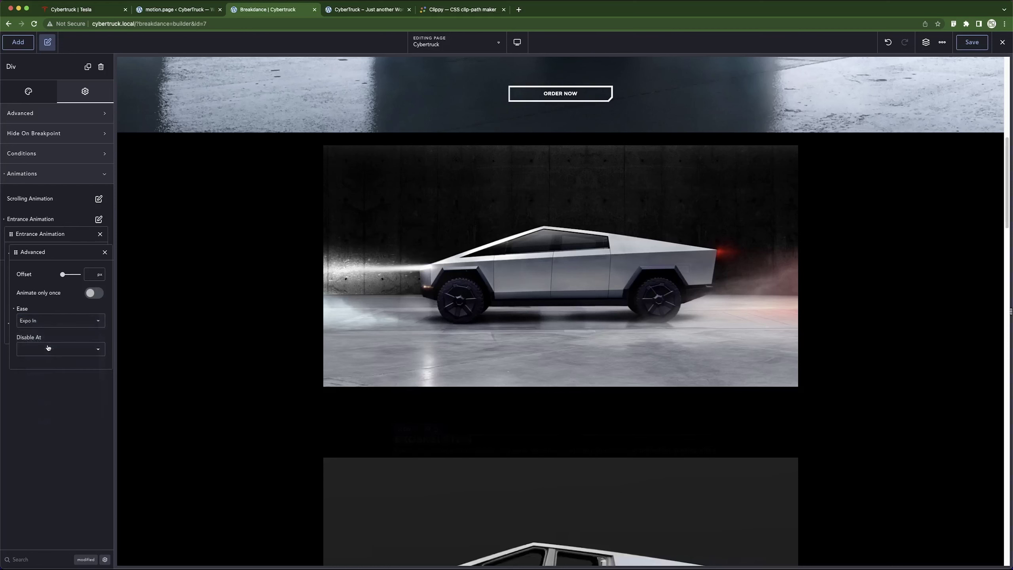
pyautogui.click(58, 322)
pyautogui.scroll(-3, 54, 383)
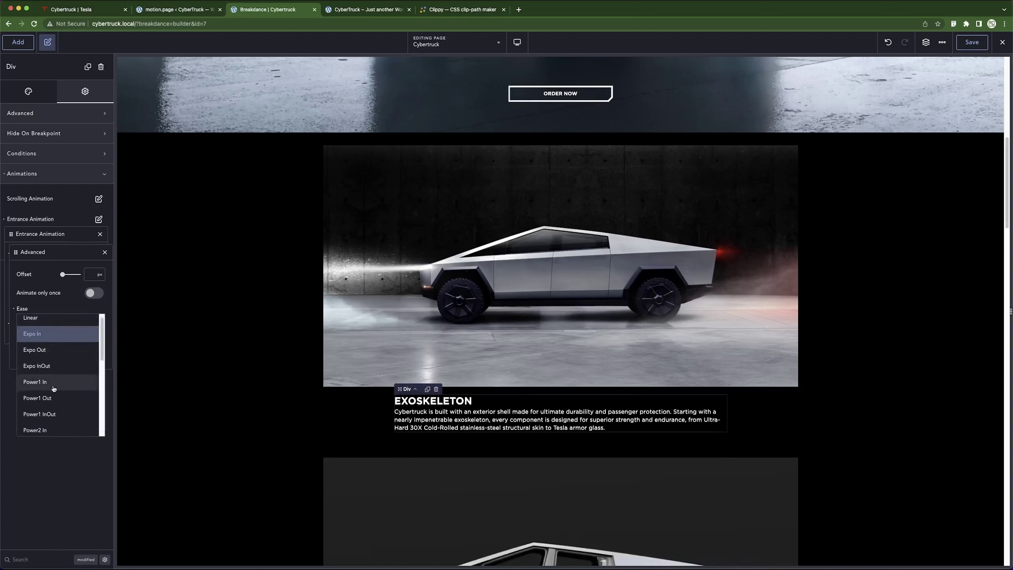
pyautogui.scroll(2, 53, 384)
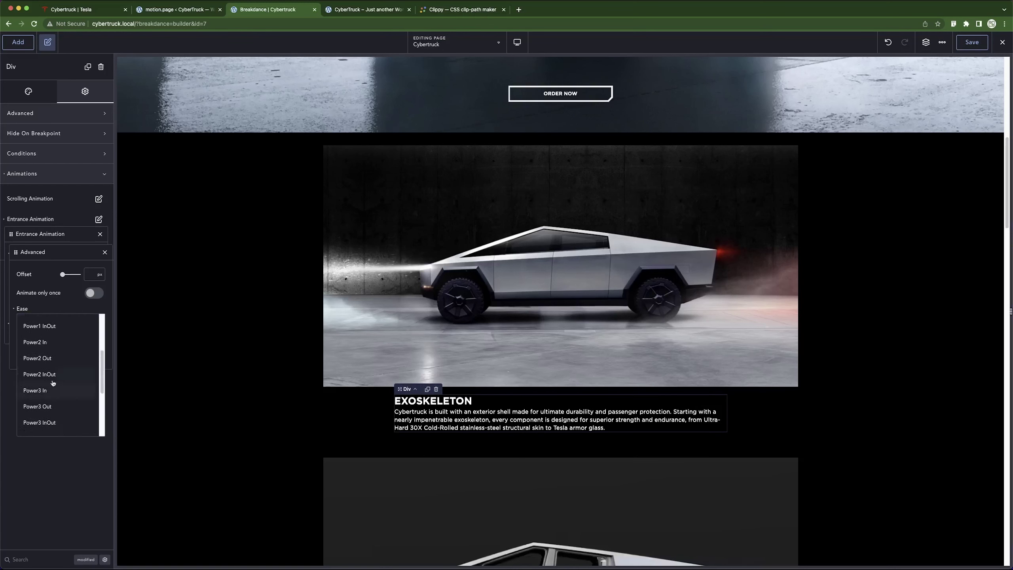
pyautogui.click(51, 384)
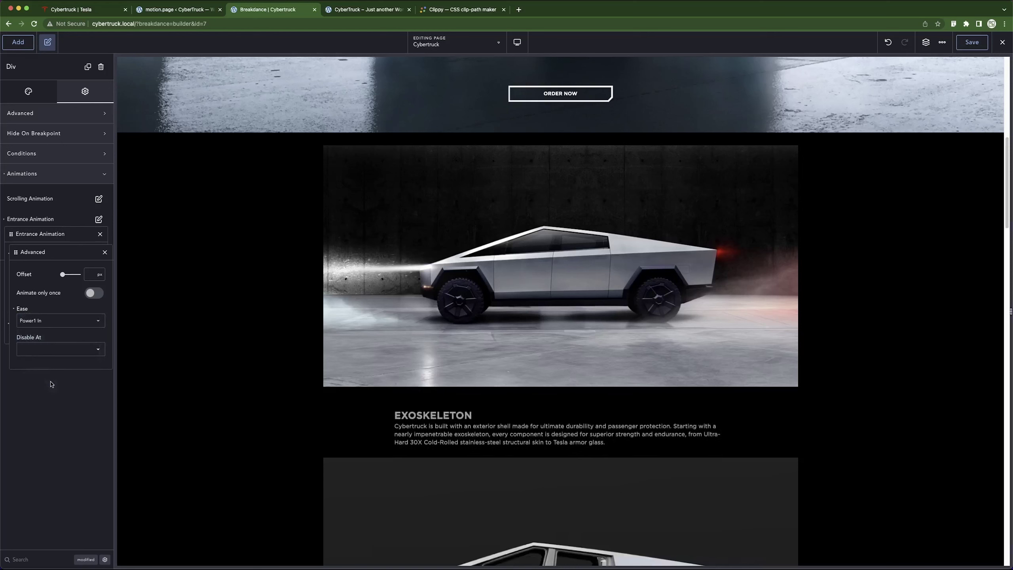
# Try Elastic In and Elastic InOut easing for the Exoskeleton text div's entrance animation.
pyautogui.click(66, 320)
pyautogui.scroll(-3, 53, 385)
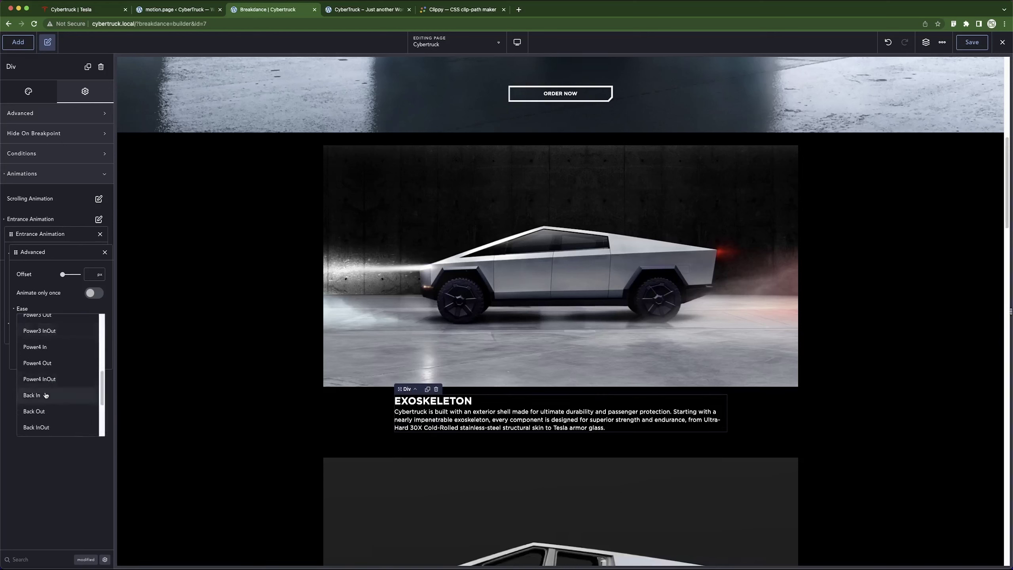
pyautogui.scroll(-1, 47, 397)
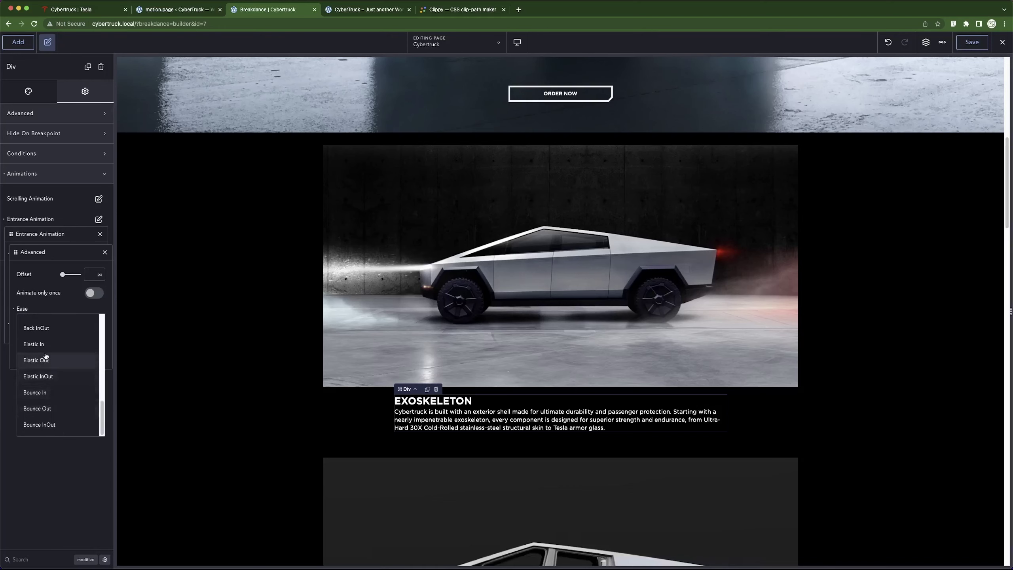
pyautogui.click(45, 345)
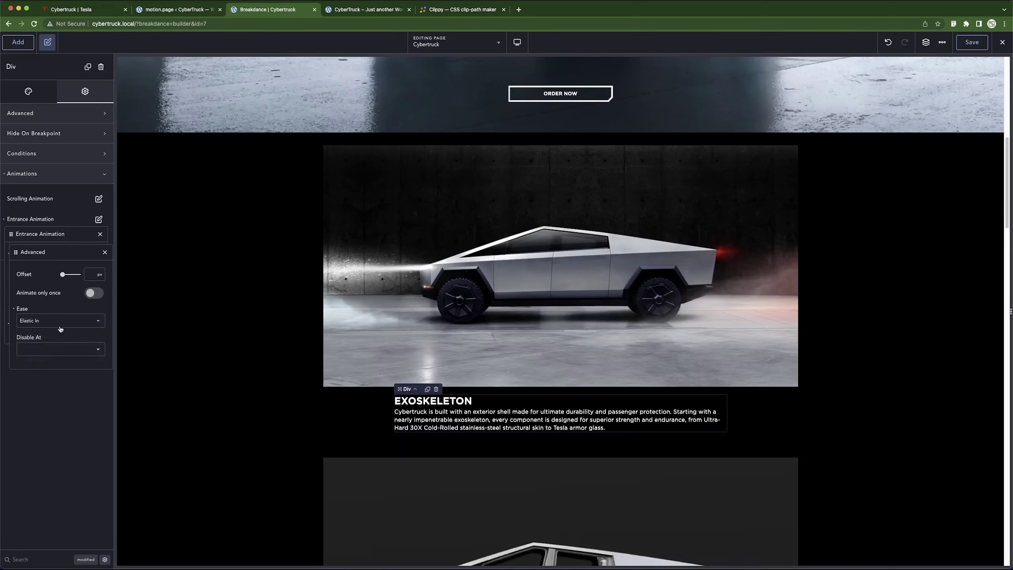
pyautogui.click(61, 328)
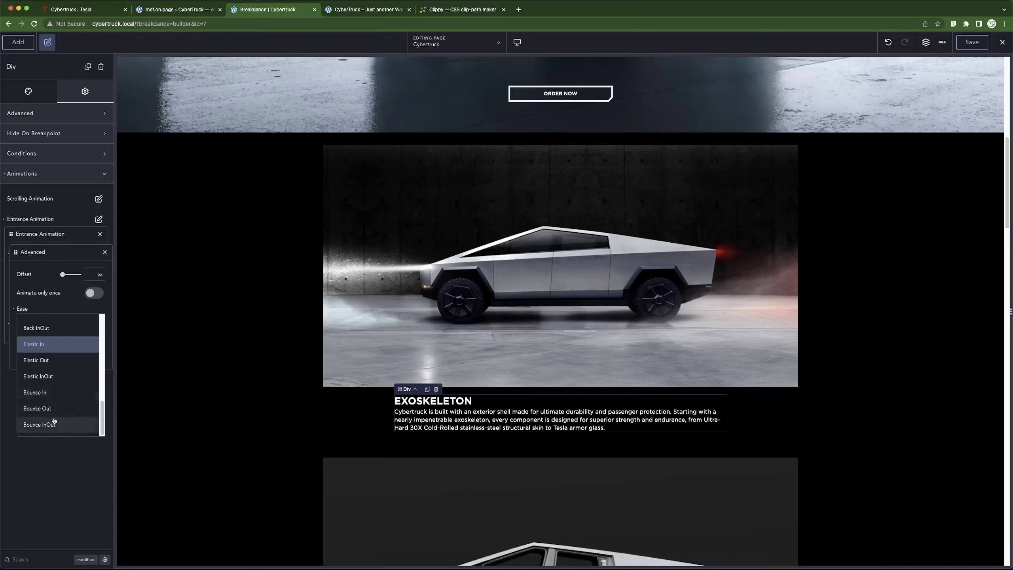
pyautogui.click(44, 378)
# Try Expo In and Expo InOut easing for the Exoskeleton text div's entrance animation, and return to Power1 In.
pyautogui.click(51, 327)
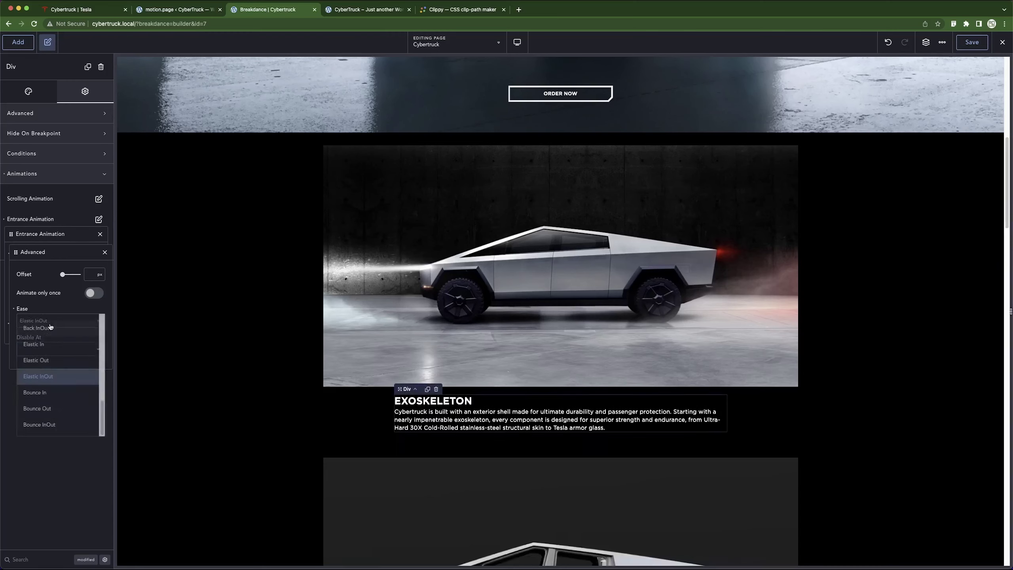
pyautogui.scroll(5, 46, 361)
pyautogui.scroll(-5, 45, 363)
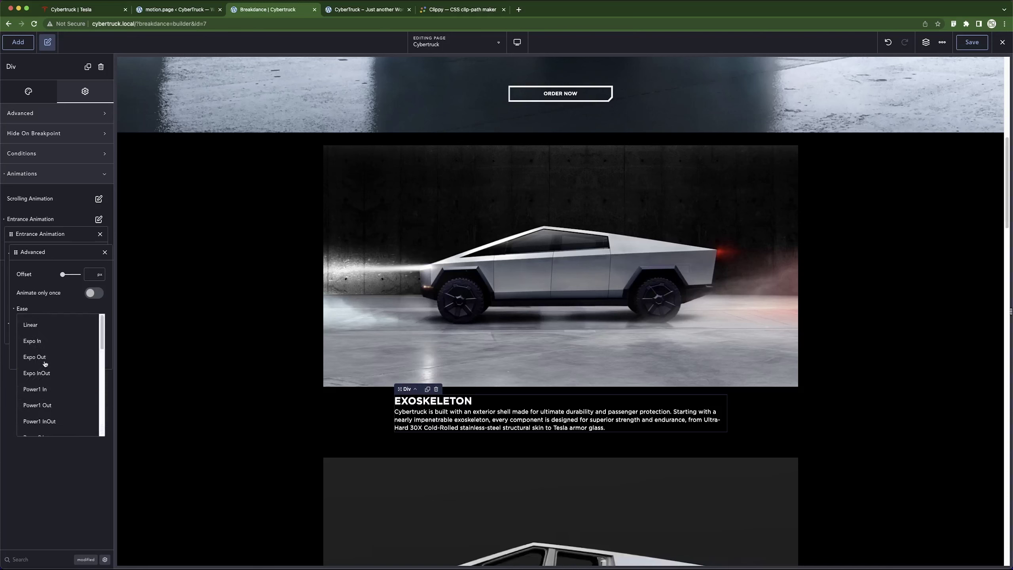
pyautogui.click(46, 342)
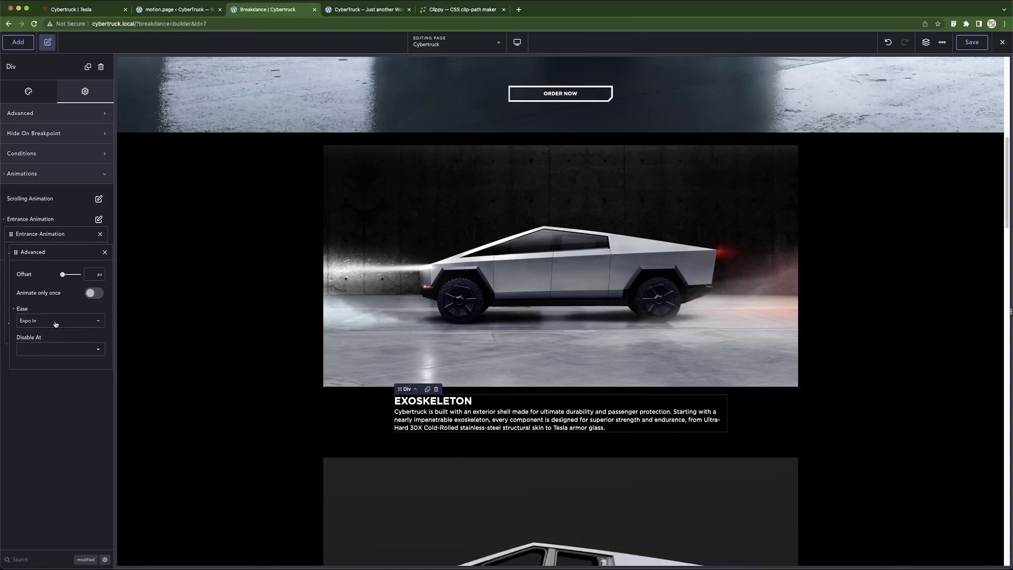
pyautogui.click(55, 325)
pyautogui.click(54, 376)
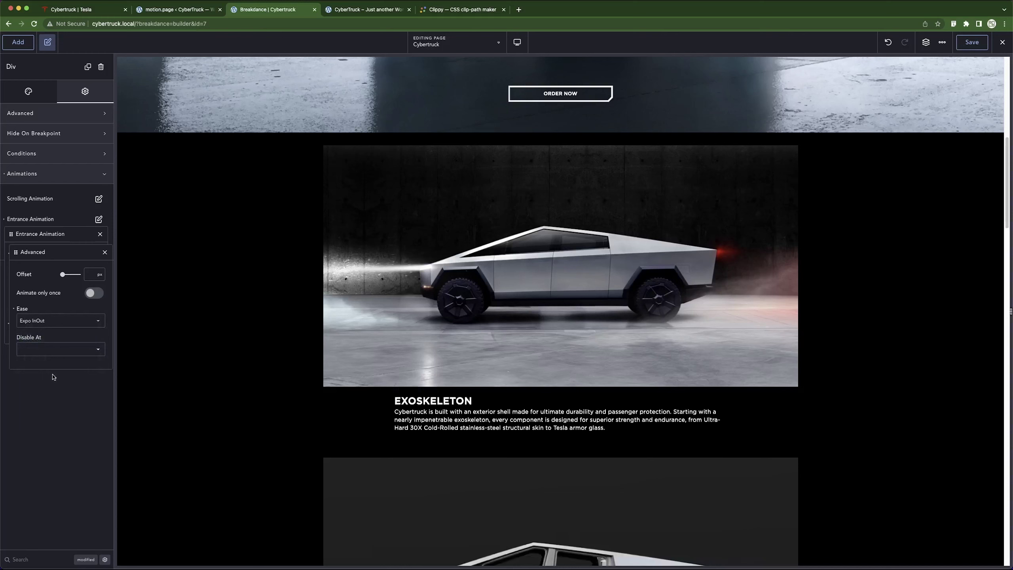
pyautogui.click(61, 321)
pyautogui.click(40, 386)
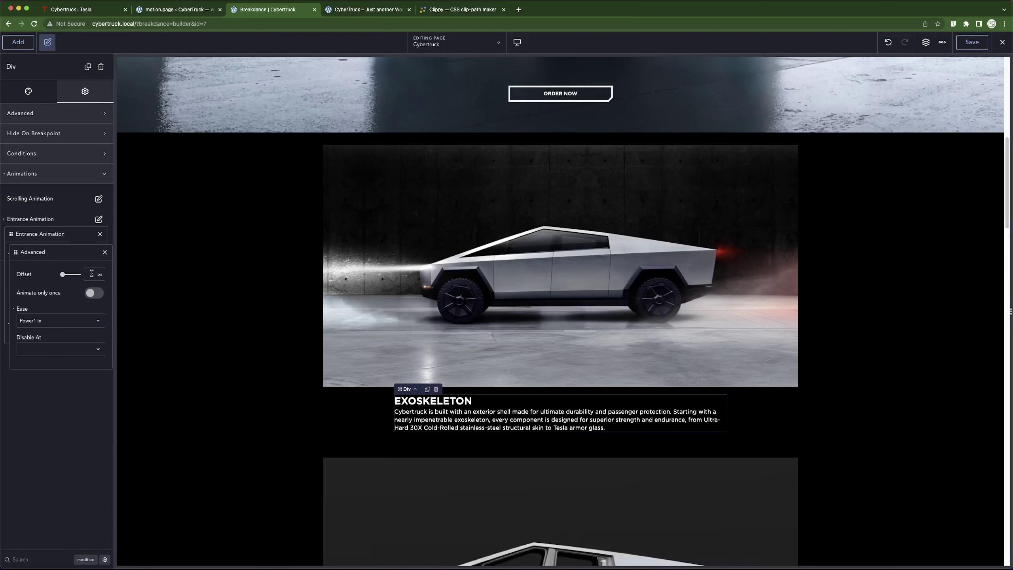
# Try entrance durations of 100 and 300 ms for the Exoskeleton text div, and settle on 750 ms.
pyautogui.click(104, 252)
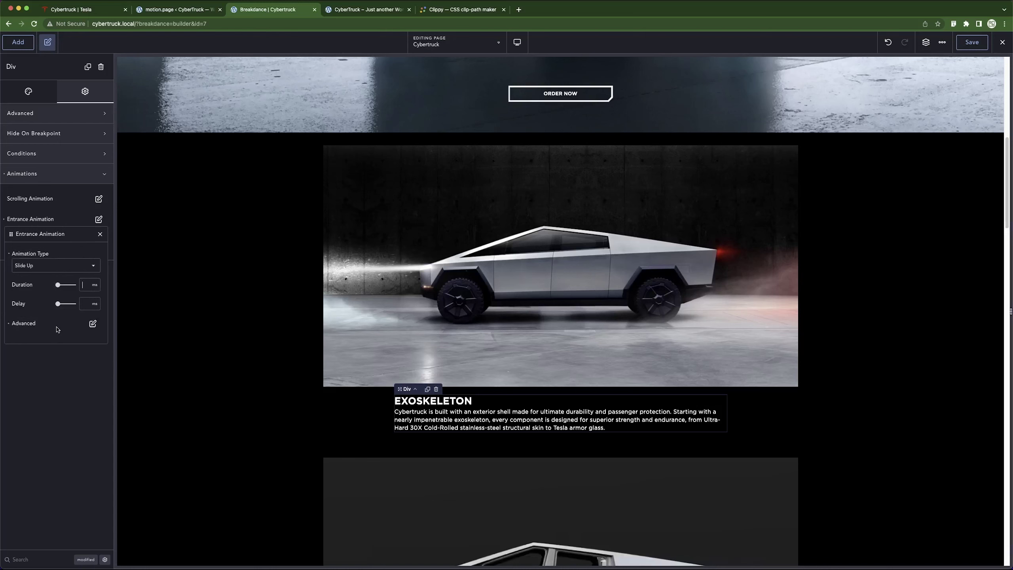
pyautogui.write('100')
pyautogui.press('BackSpace')
pyautogui.press('BackSpace')
pyautogui.press('BackSpace')
pyautogui.write('300')
pyautogui.press('BackSpace')
pyautogui.press('BackSpace')
pyautogui.press('BackSpace')
pyautogui.write('750')
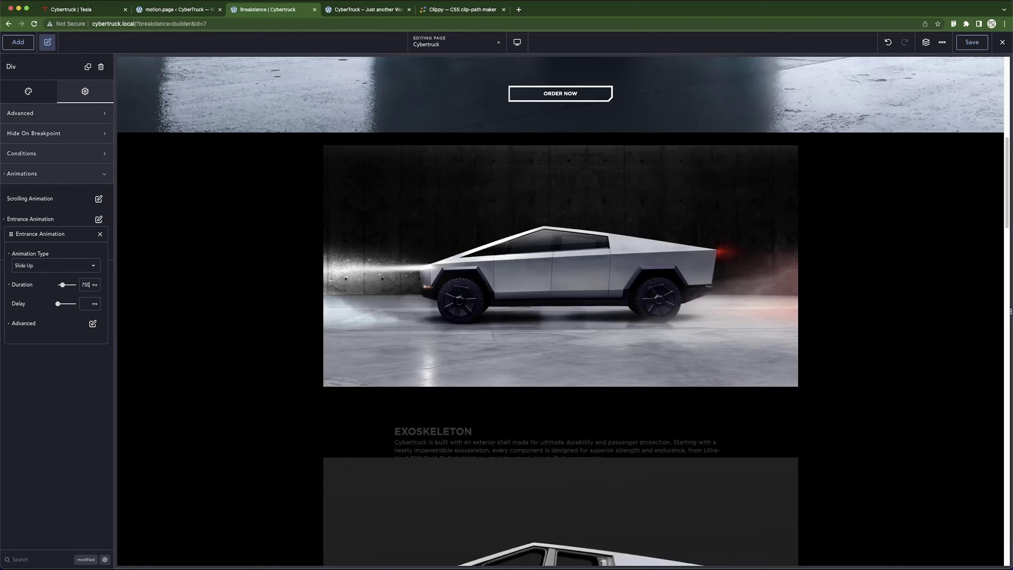
# Give the side-view truck image above the Exoskeleton heading Linear easing and a 750 ms duration for its entrance animation.
pyautogui.click(360, 212)
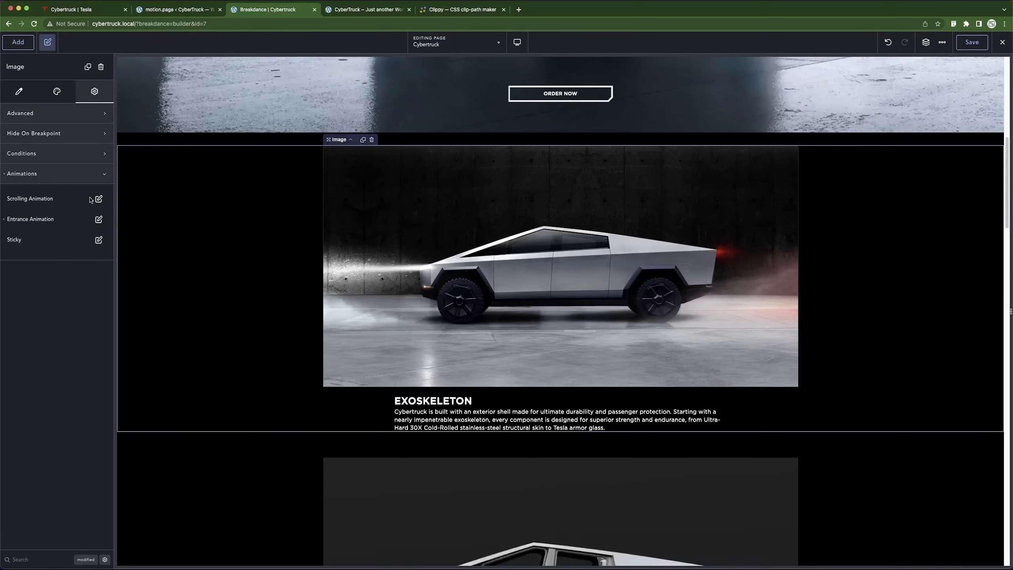
pyautogui.click(99, 219)
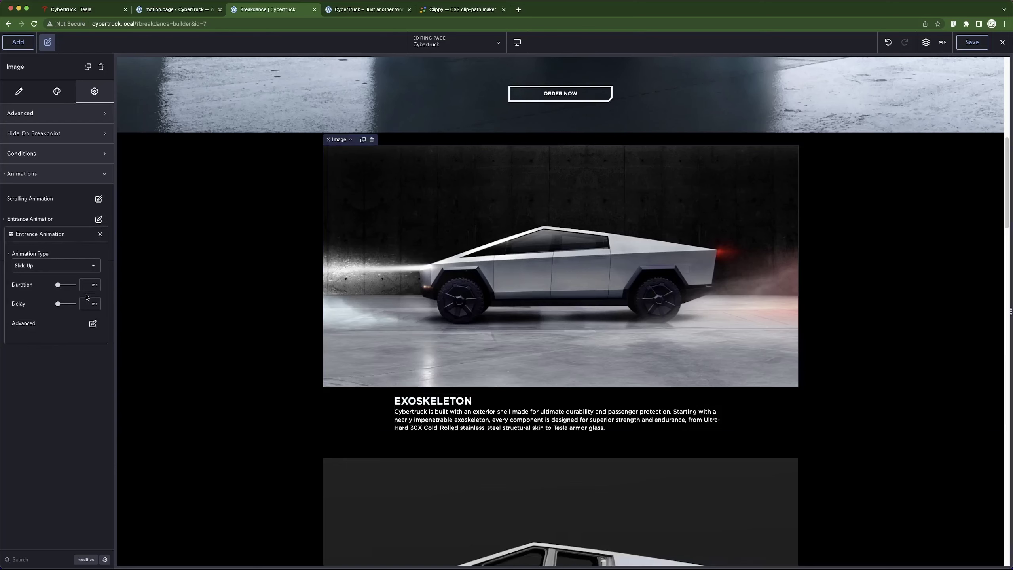
pyautogui.click(92, 323)
pyautogui.click(66, 321)
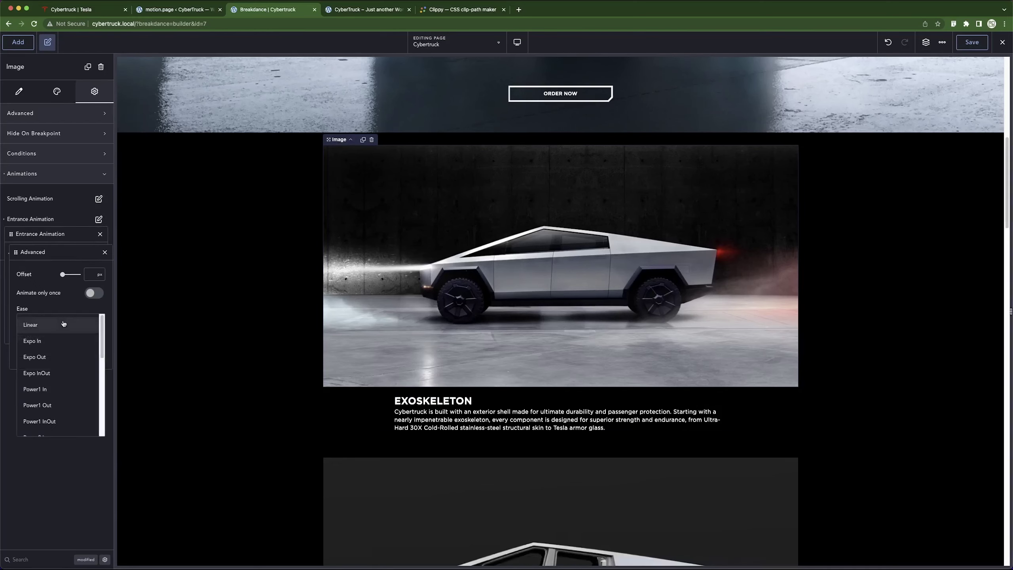
pyautogui.click(44, 333)
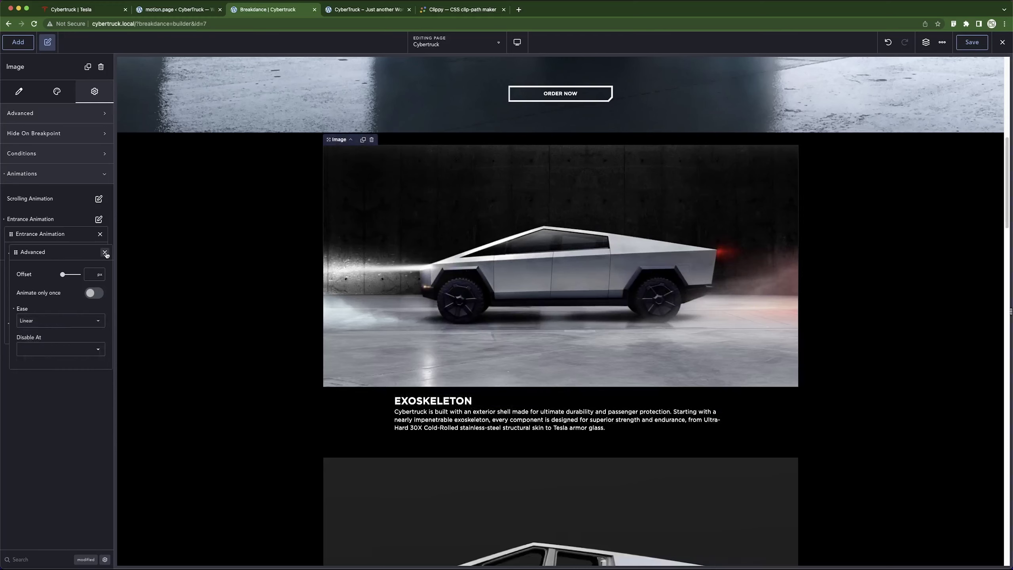
pyautogui.click(105, 252)
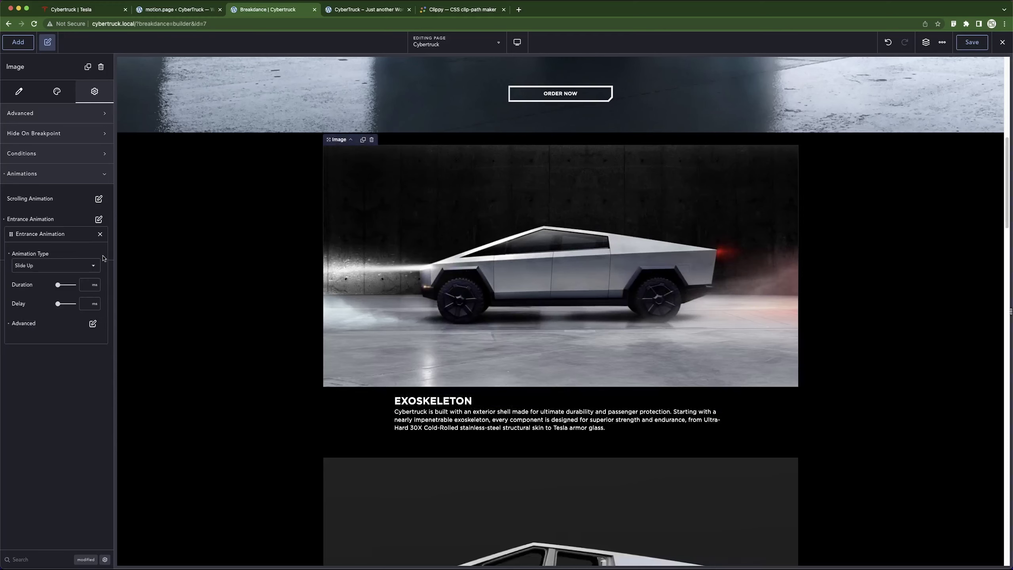
pyautogui.click(84, 284)
pyautogui.write('750')
# Set the easing of the Exoskeleton text div's entrance animation to Linear.
pyautogui.click(506, 397)
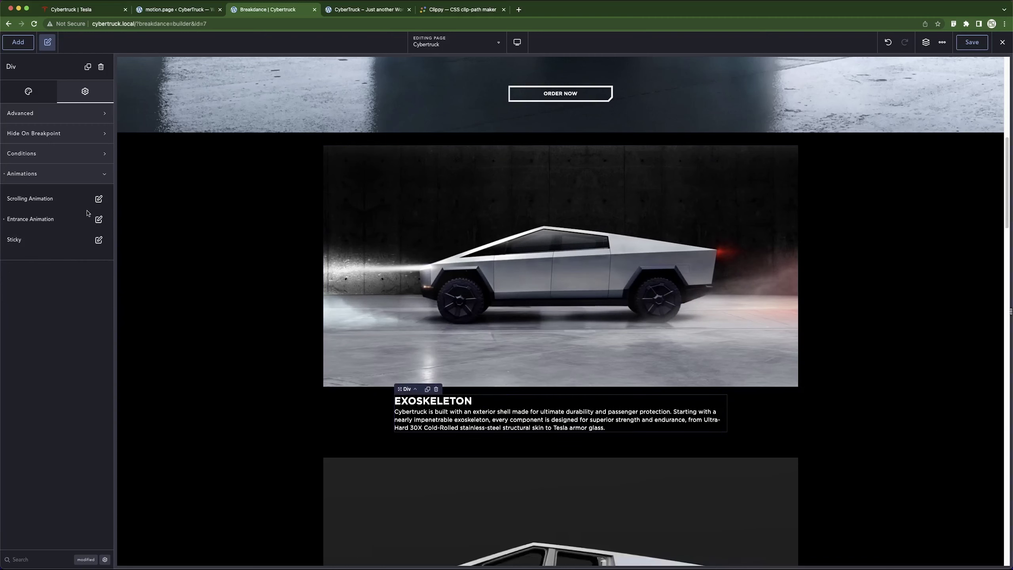
pyautogui.click(98, 220)
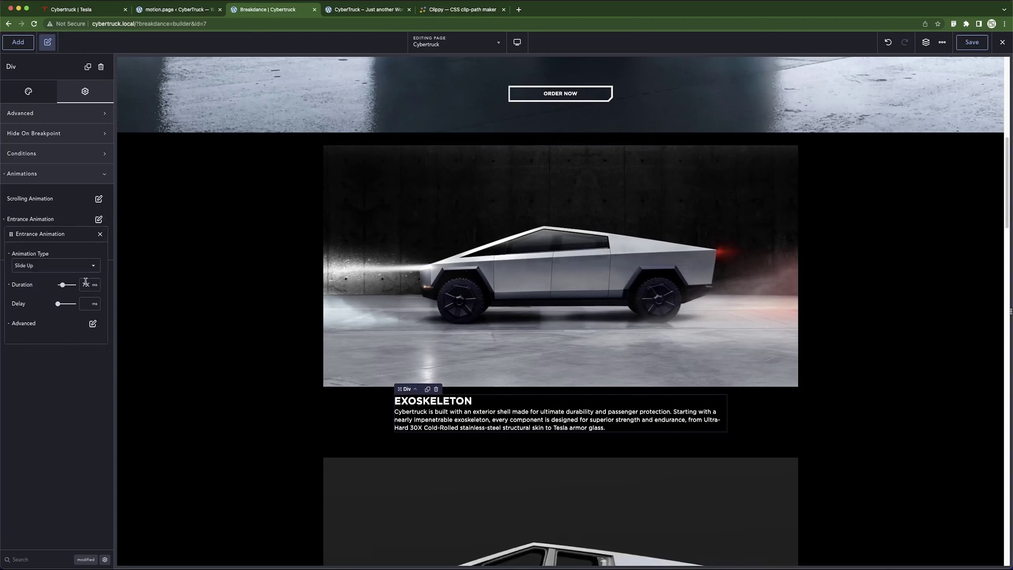
pyautogui.click(93, 323)
pyautogui.click(71, 321)
pyautogui.click(49, 332)
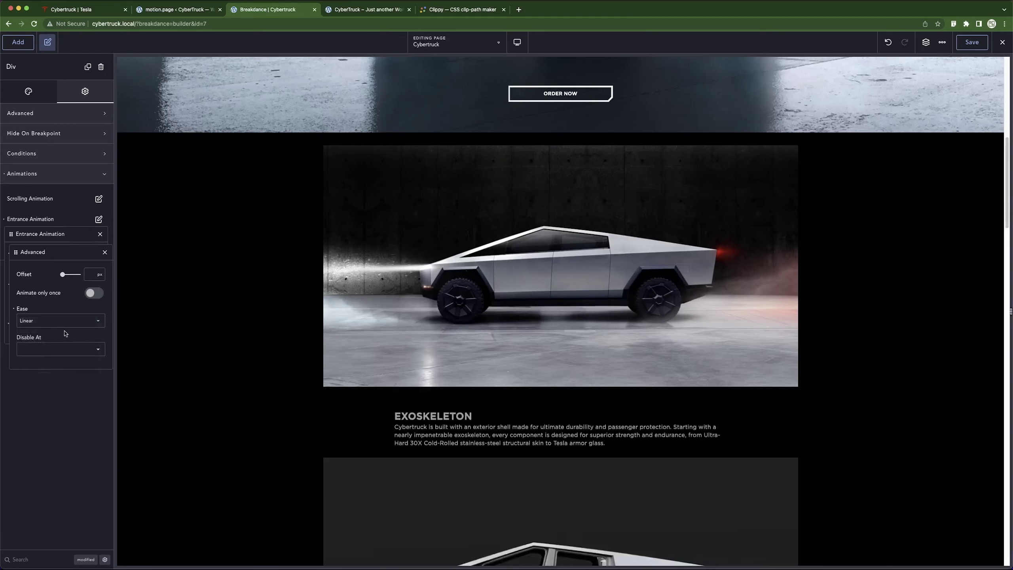
# Save the page, reload the frontend and check the entrance animations of the side-view truck image and Exoskeleton text.
pyautogui.click(971, 42)
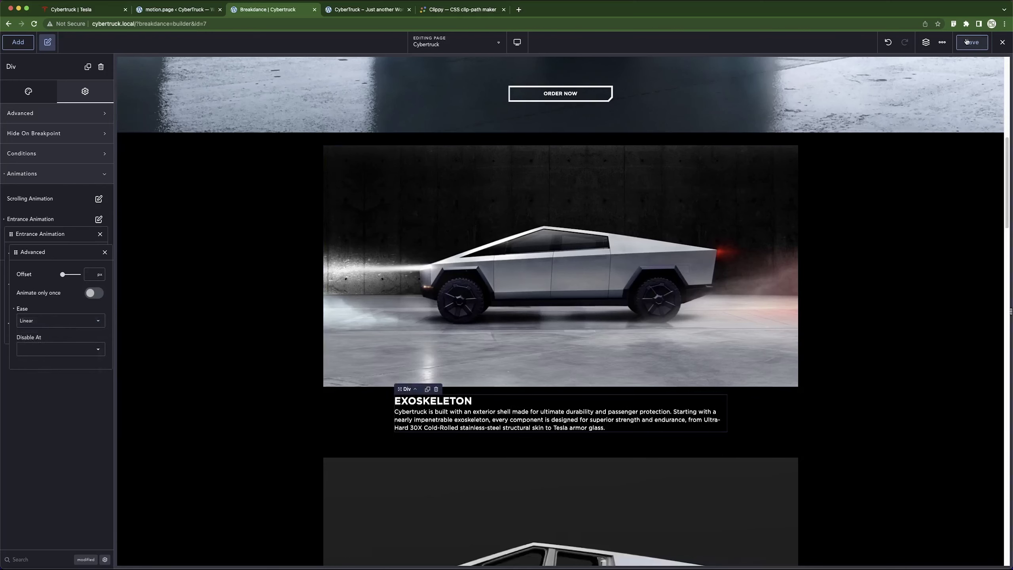
pyautogui.click(360, 11)
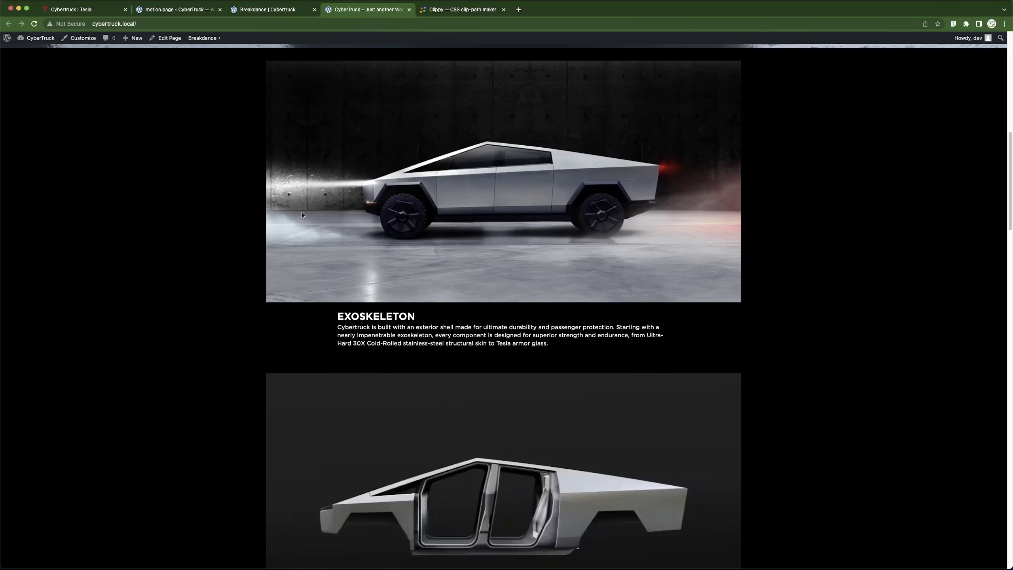
pyautogui.press('super+r')
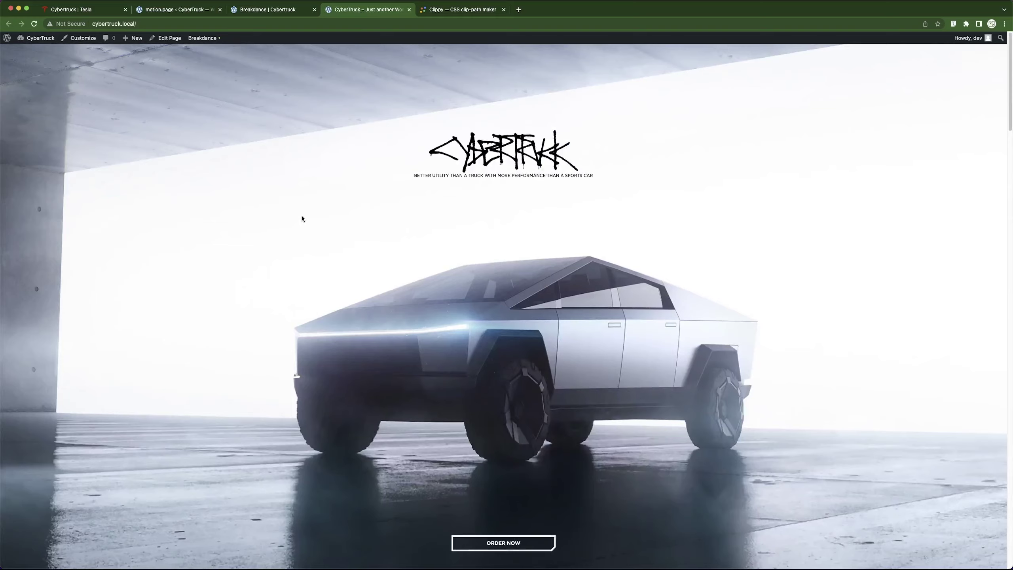
pyautogui.scroll(-5, 301, 215)
pyautogui.scroll(-3, 326, 264)
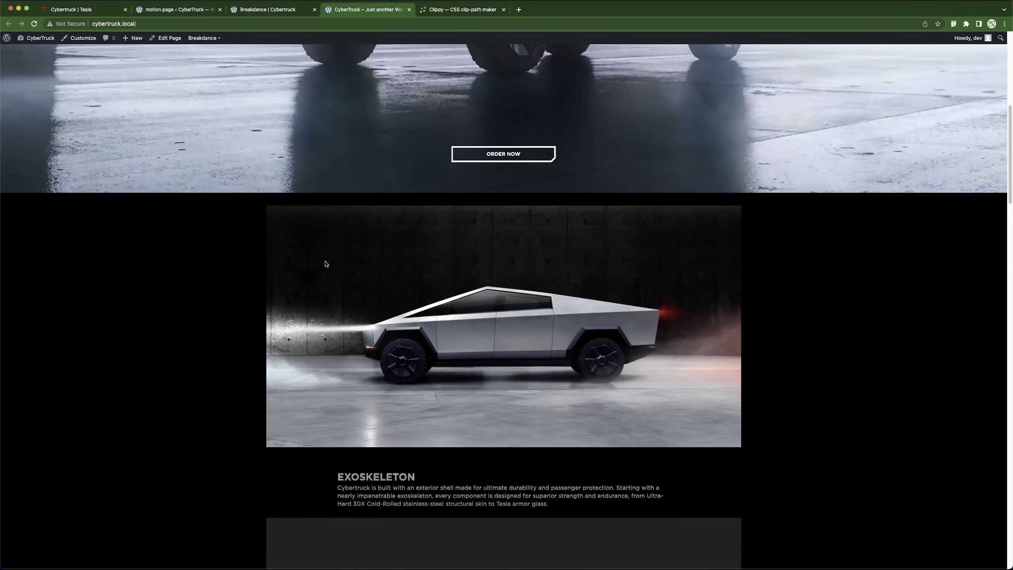
# Back in the builder, apply a Slide Up entrance animation with a 750 ms duration to the bare exoskeleton frame image.
pyautogui.click(275, 10)
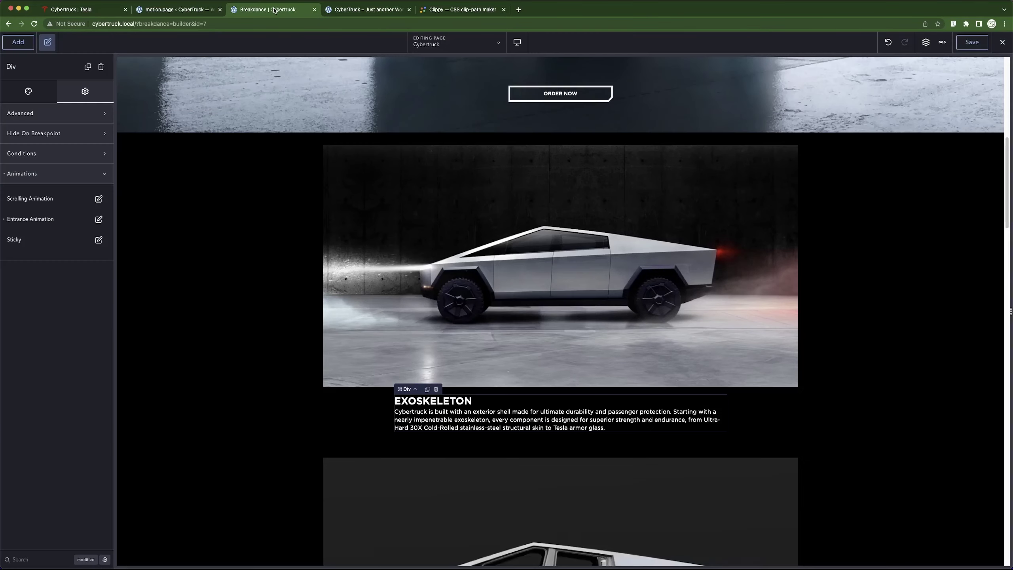
pyautogui.scroll(-5, 419, 294)
pyautogui.click(418, 294)
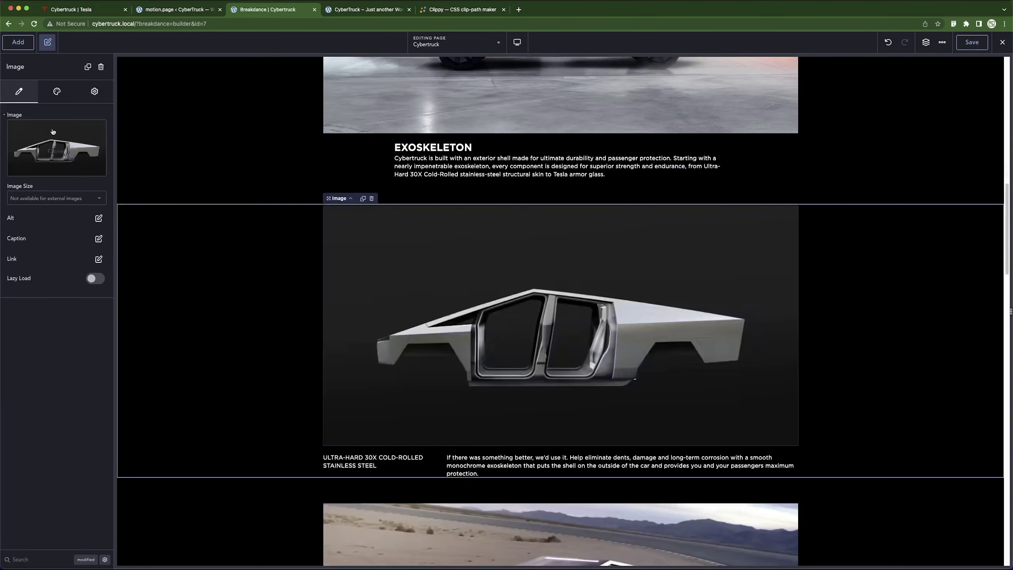
pyautogui.click(95, 91)
pyautogui.click(60, 176)
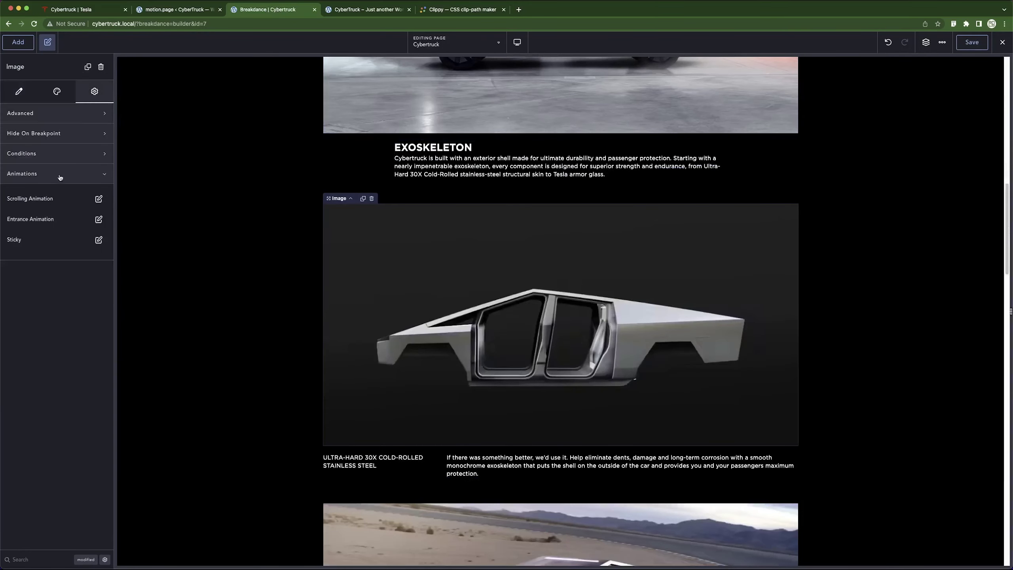
pyautogui.click(99, 219)
pyautogui.click(74, 273)
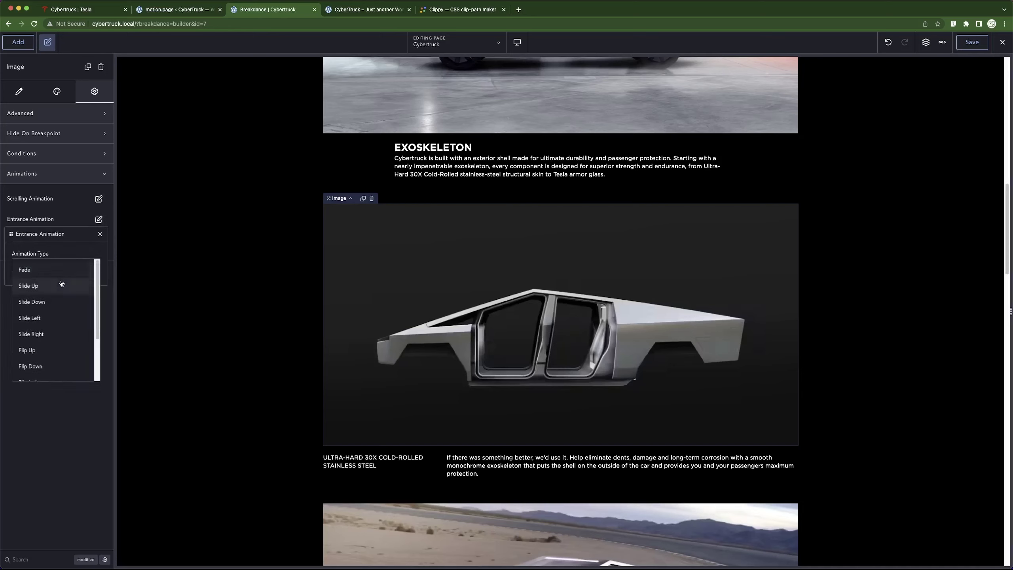
pyautogui.click(42, 286)
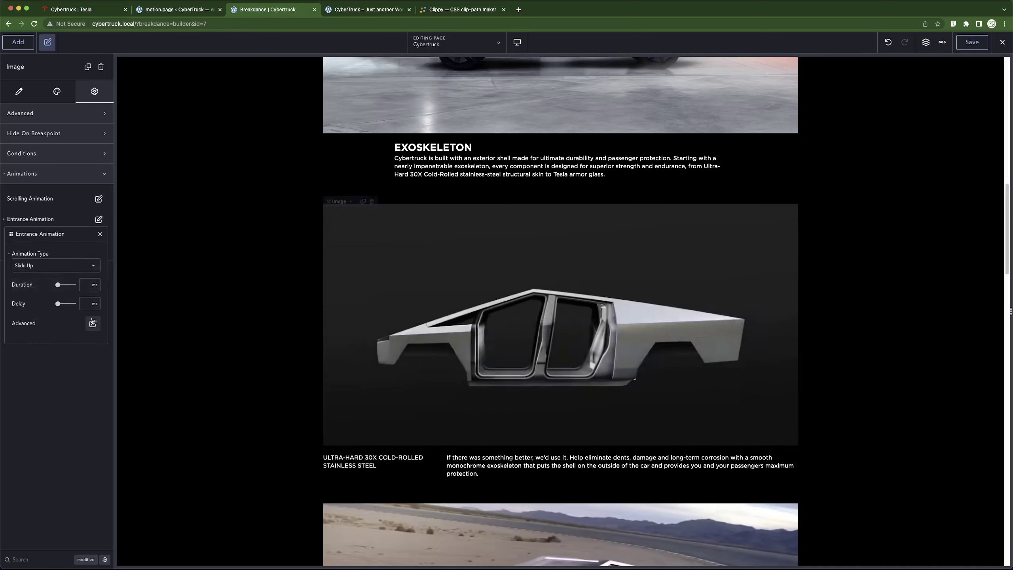
pyautogui.click(84, 284)
pyautogui.write('7')
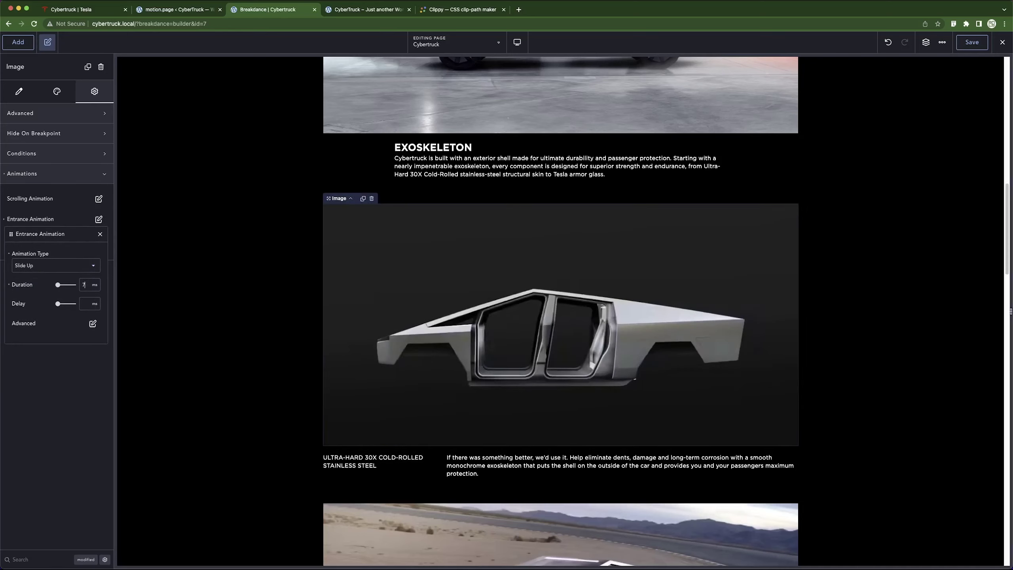
pyautogui.write('50')
# Save the page, reload the frontend and check the exoskeleton frame image's entrance animation.
pyautogui.press('super+s')
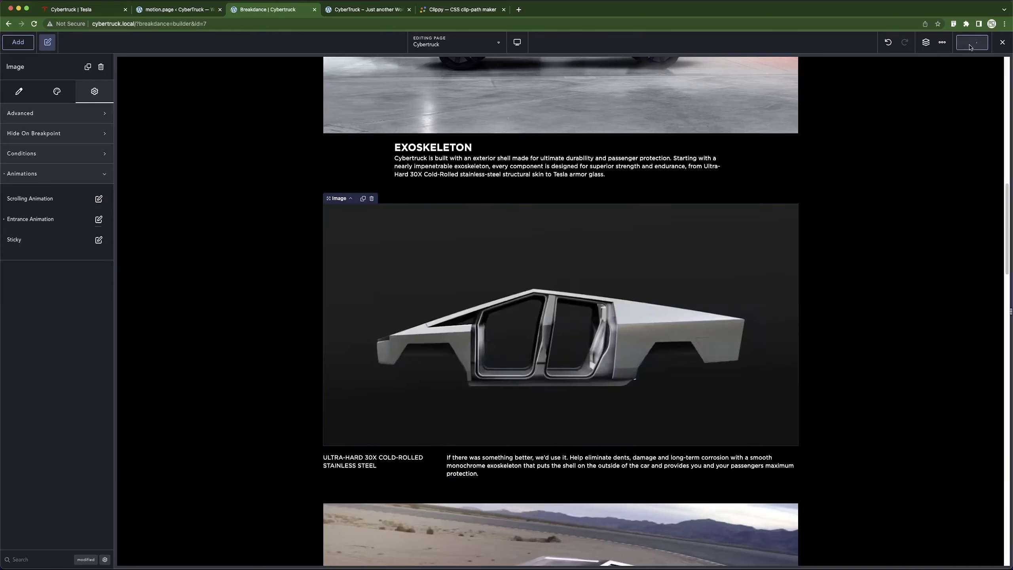
pyautogui.click(336, 12)
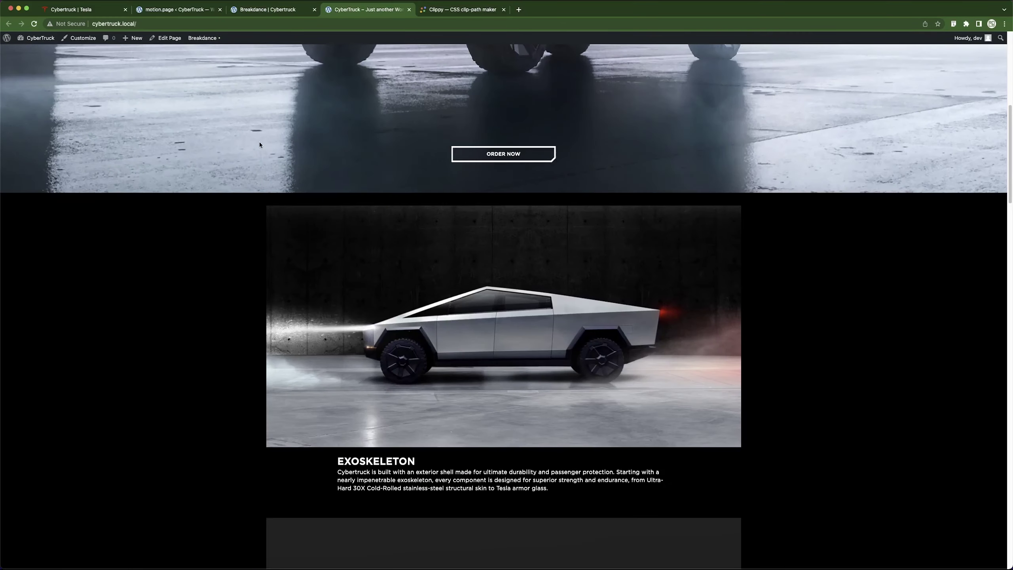
pyautogui.press('super+r')
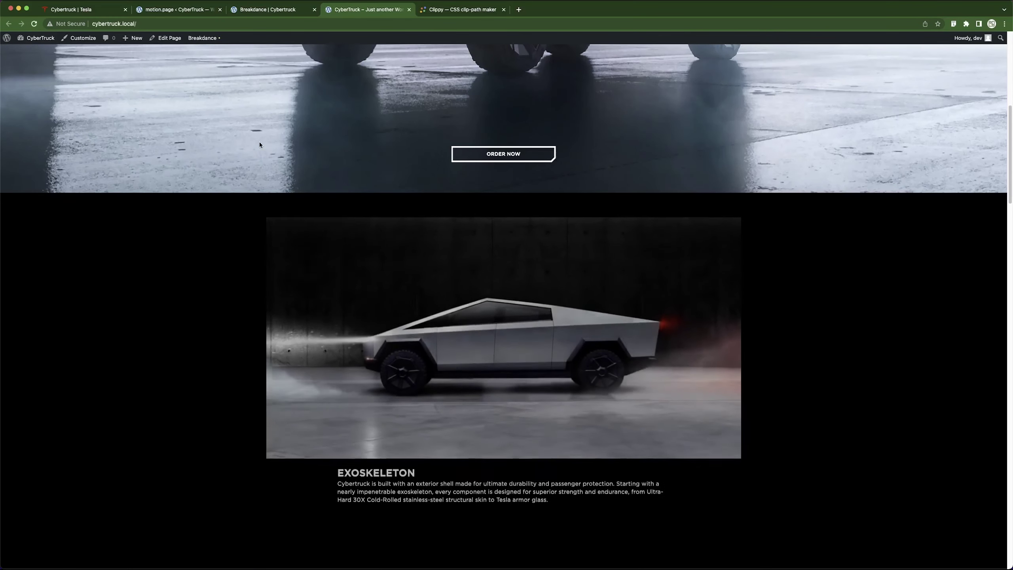
pyautogui.scroll(-5, 267, 167)
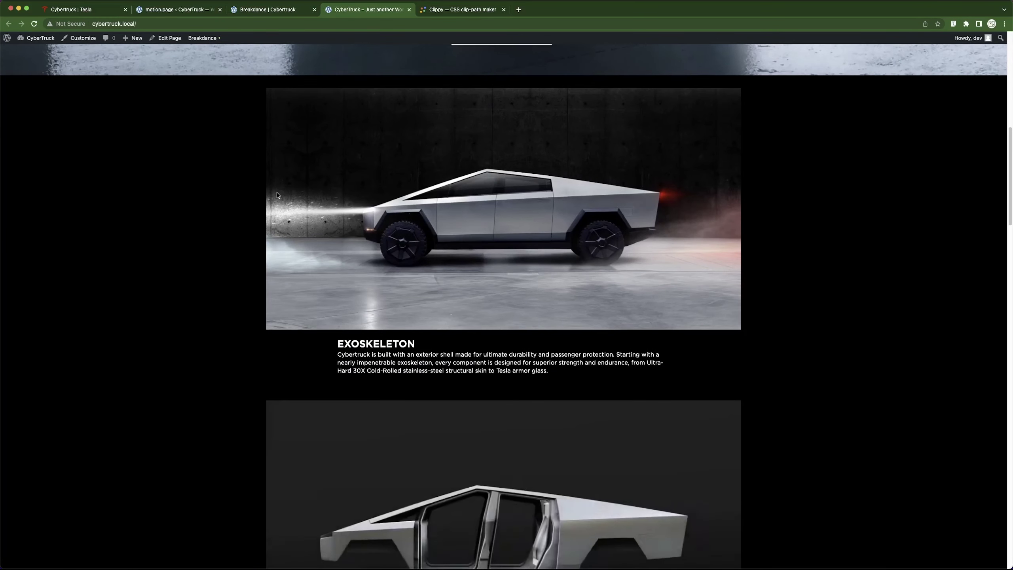
# Return to the Breakdance builder and review the entrance animation settings of the side-view truck image and the Exoskeleton text div.
pyautogui.click(206, 10)
pyautogui.click(268, 9)
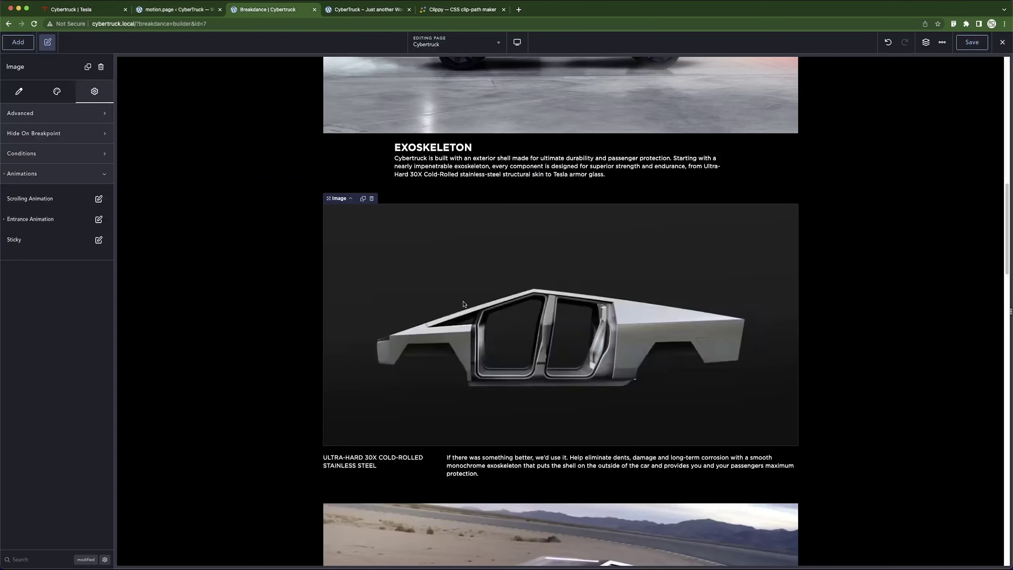
pyautogui.scroll(10, 430, 238)
pyautogui.click(450, 283)
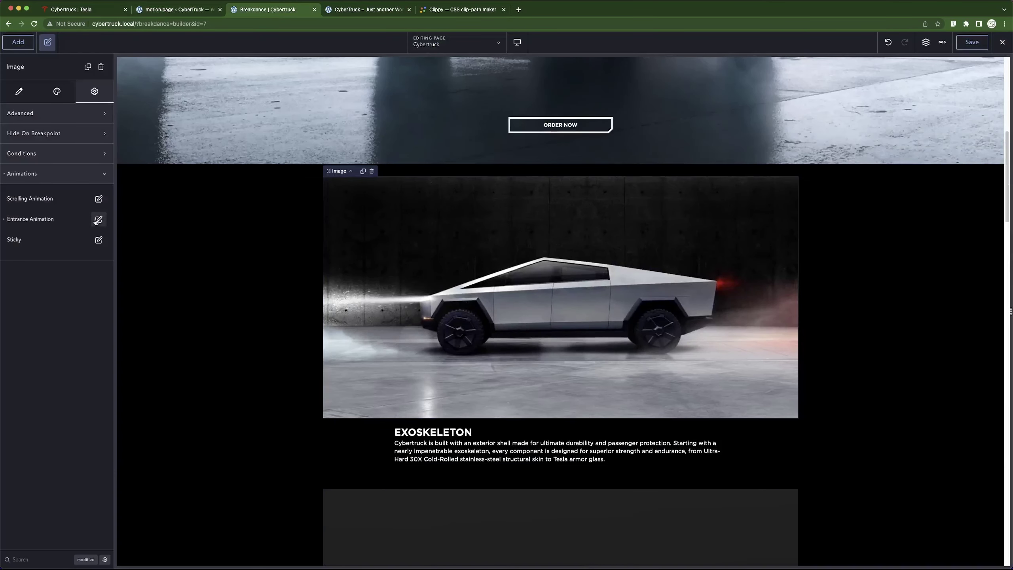
pyautogui.click(99, 219)
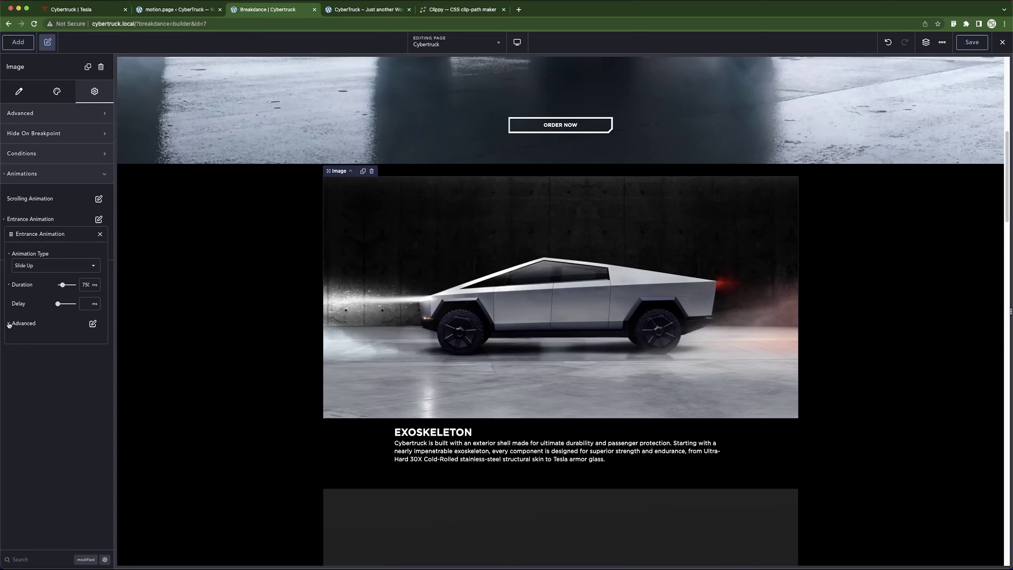
pyautogui.click(478, 443)
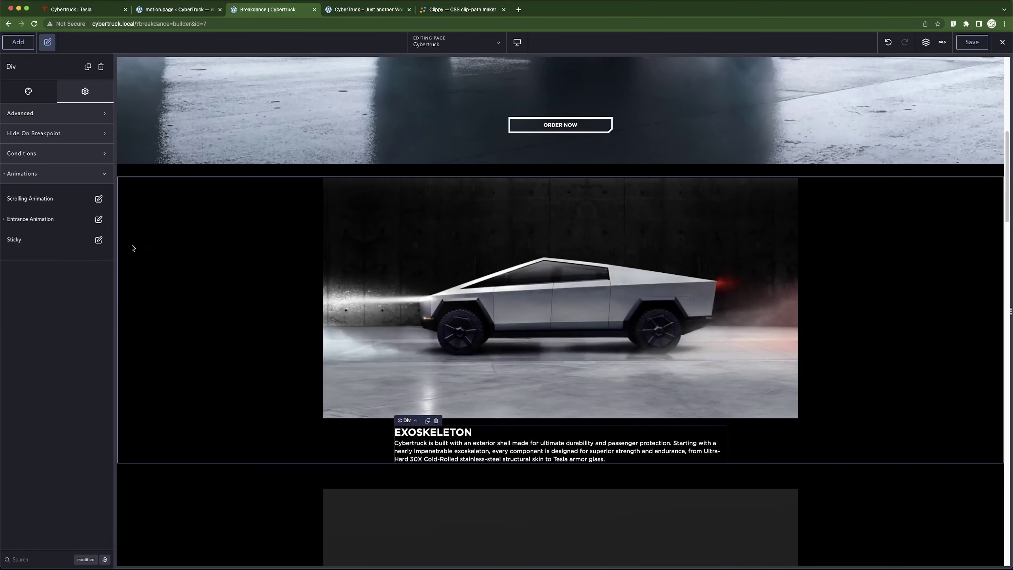
pyautogui.click(98, 219)
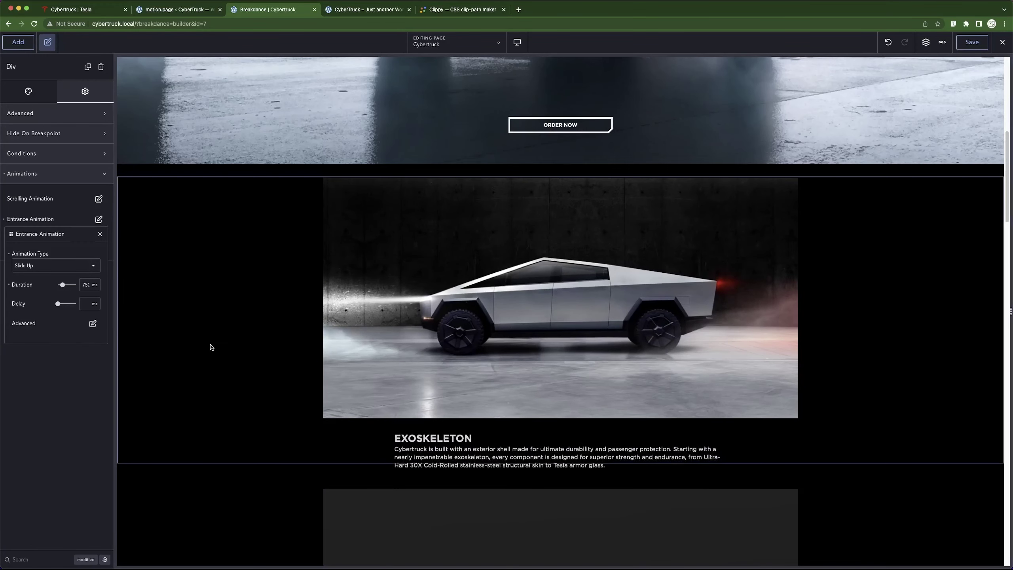
# Apply a Slide Up entrance animation with a 750 ms duration to the Ultra-Hard 30X Cold-Rolled Stainless Steel text div.
pyautogui.scroll(-3, 220, 398)
pyautogui.scroll(-10, 458, 291)
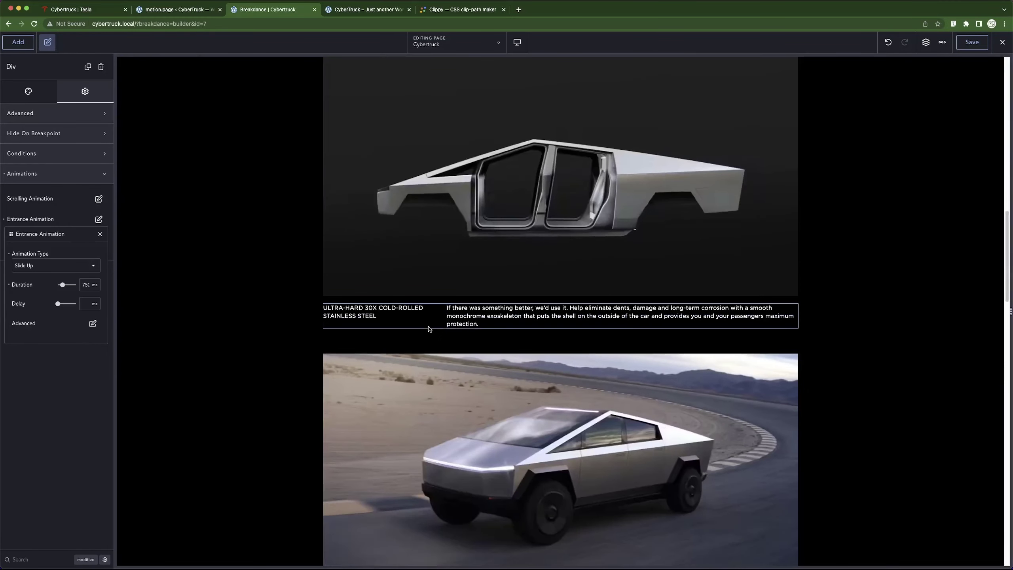
pyautogui.click(427, 328)
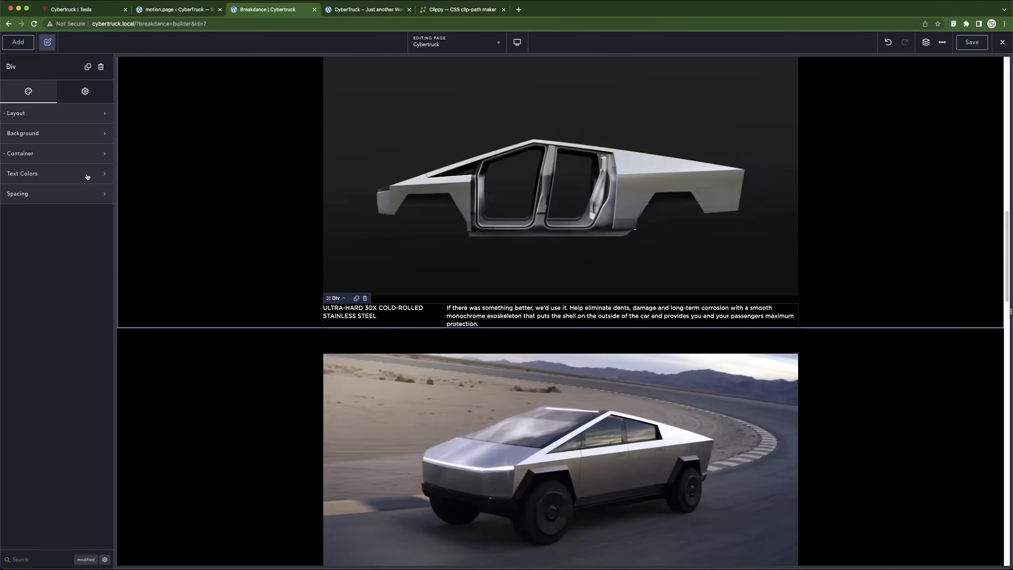
pyautogui.click(86, 91)
pyautogui.click(64, 173)
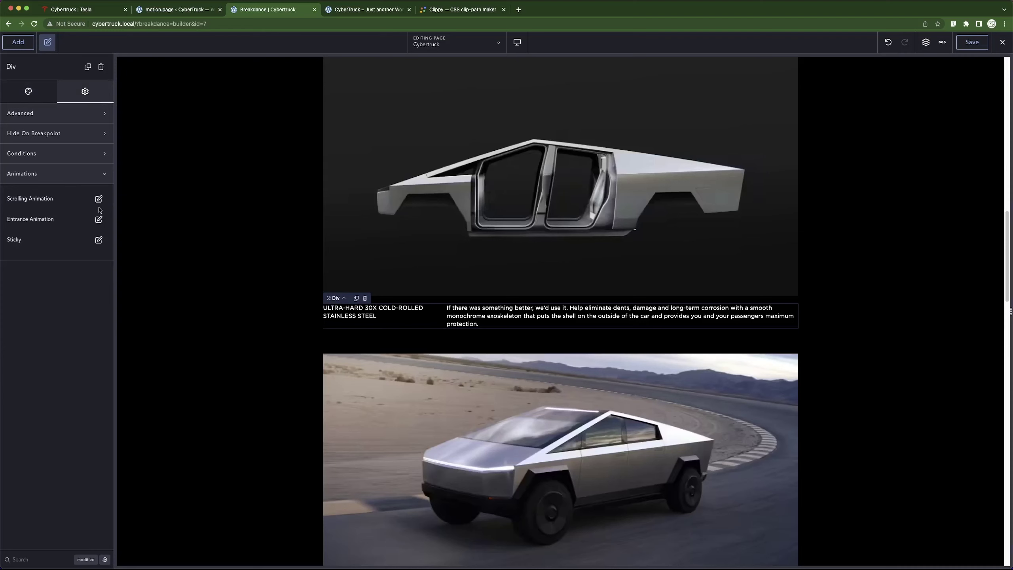
pyautogui.click(98, 220)
pyautogui.click(66, 268)
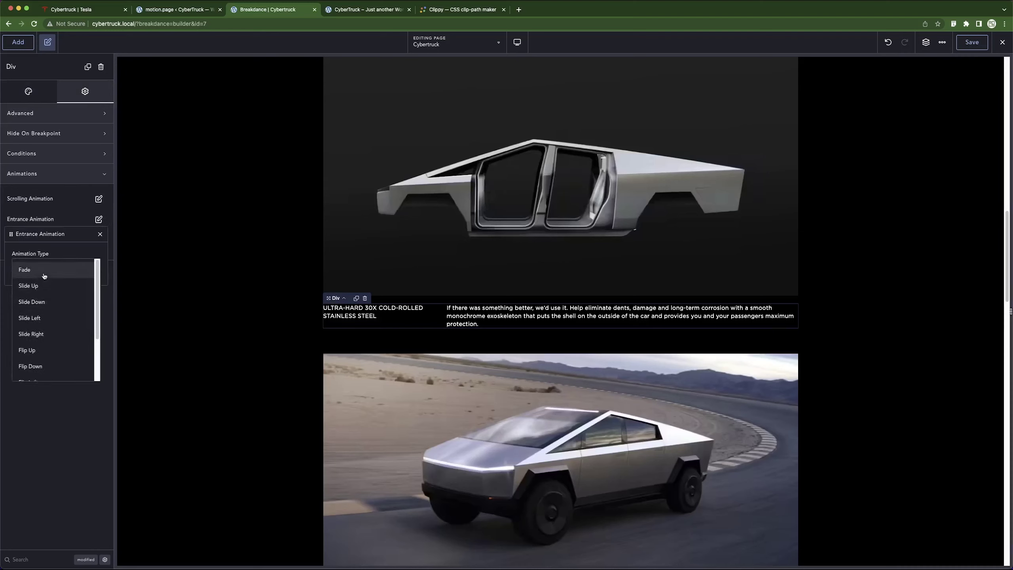
pyautogui.click(42, 287)
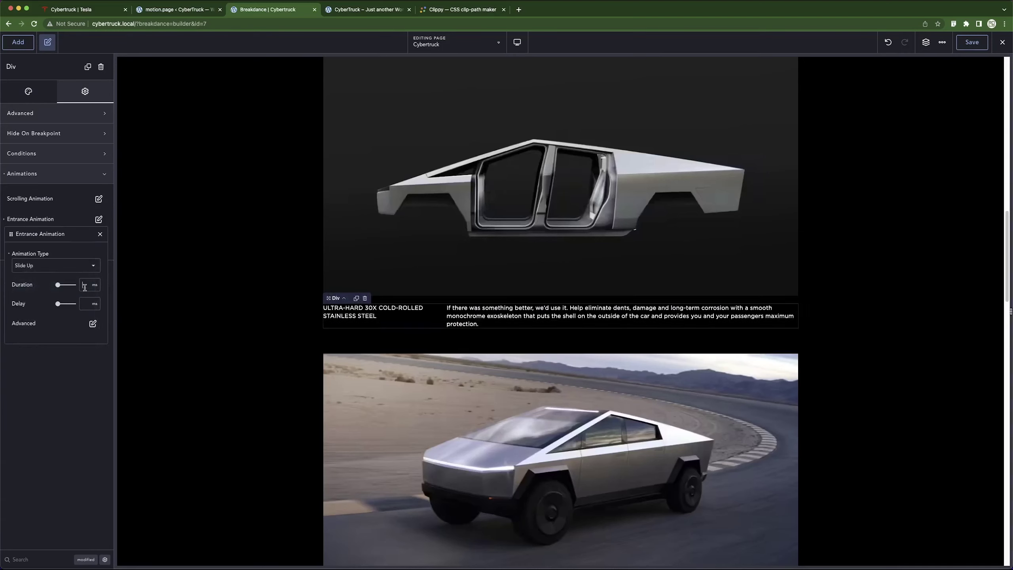
pyautogui.click(85, 286)
pyautogui.write('750')
# Apply a Slide Up entrance animation with a 750 ms duration to the image above the Tesla Armor Glass text.
pyautogui.scroll(-6, 233, 423)
pyautogui.click(379, 215)
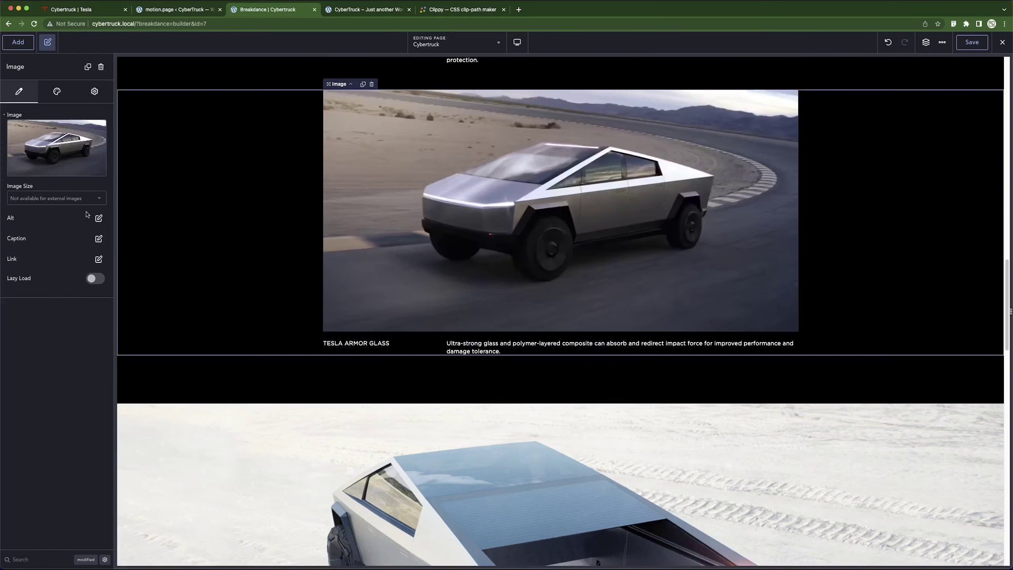
pyautogui.click(95, 92)
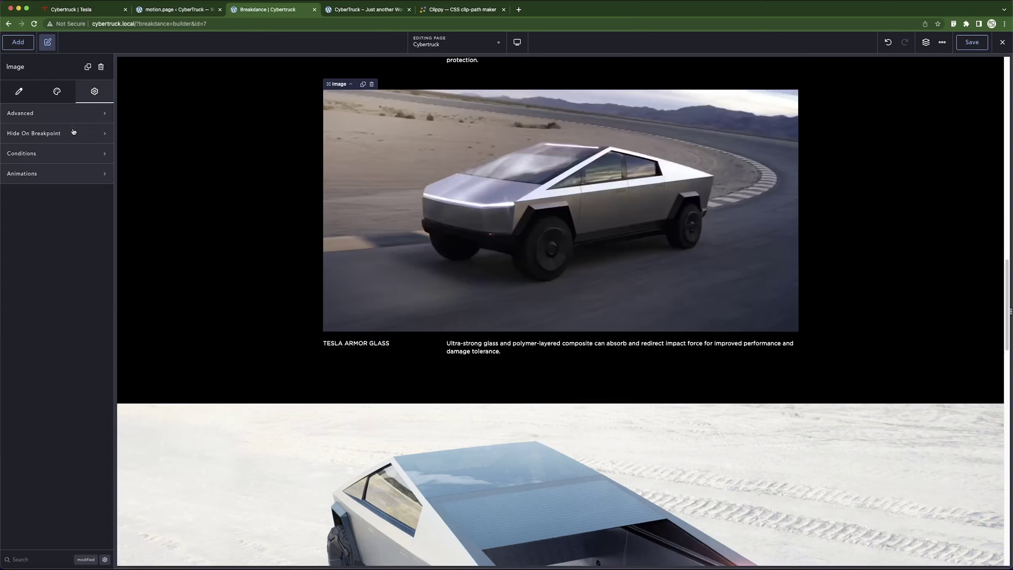
pyautogui.click(55, 172)
pyautogui.click(99, 220)
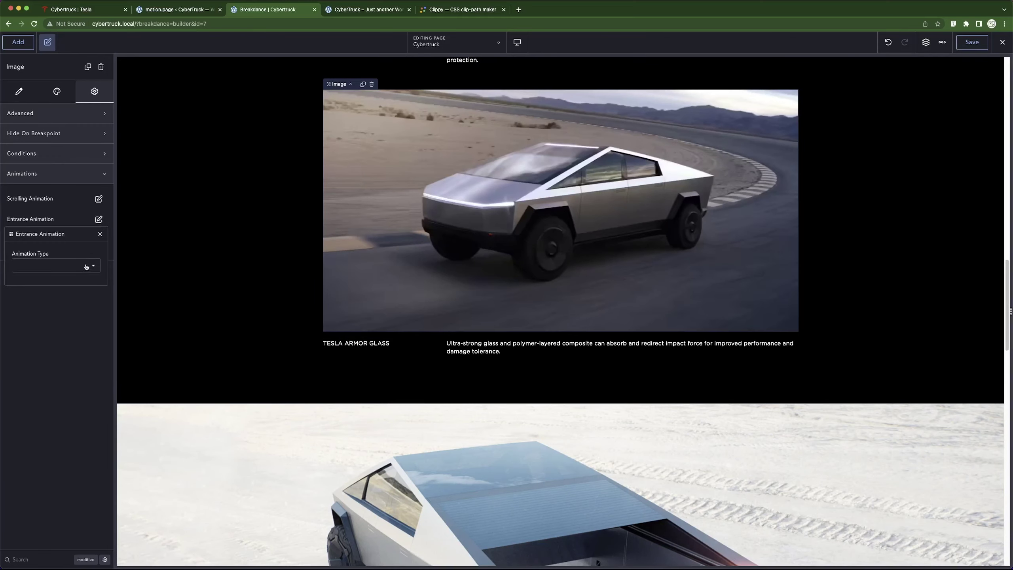
pyautogui.click(86, 269)
pyautogui.click(39, 287)
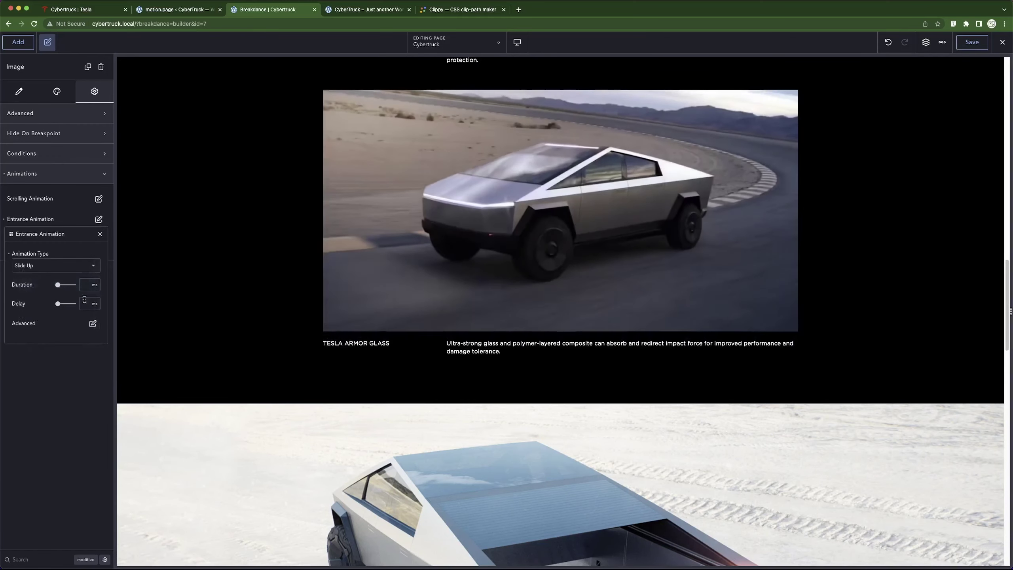
pyautogui.click(84, 284)
pyautogui.write('750')
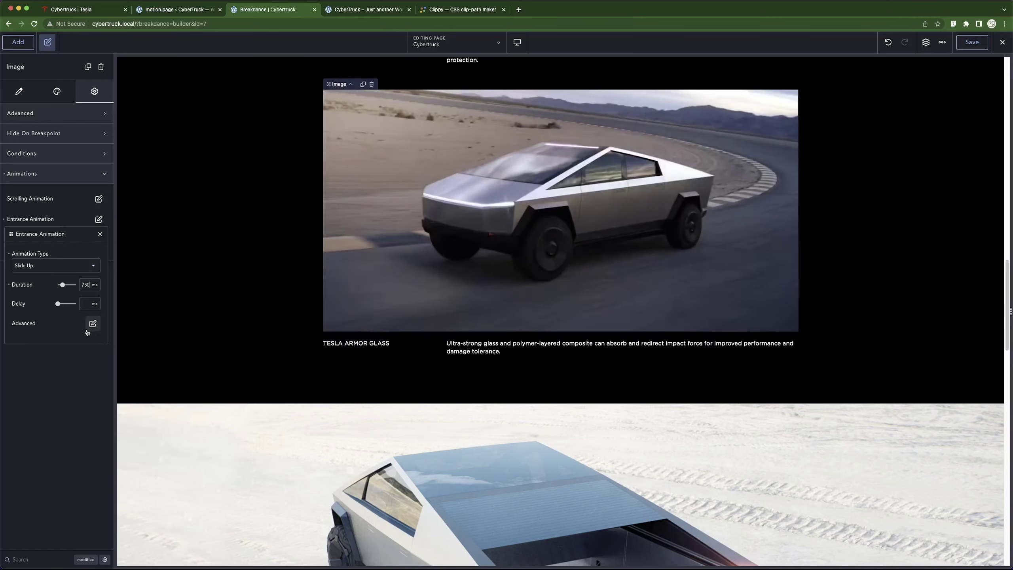
# Apply a Slide Up entrance animation with a 750 ms duration to the Tesla Armor Glass text div.
pyautogui.click(269, 353)
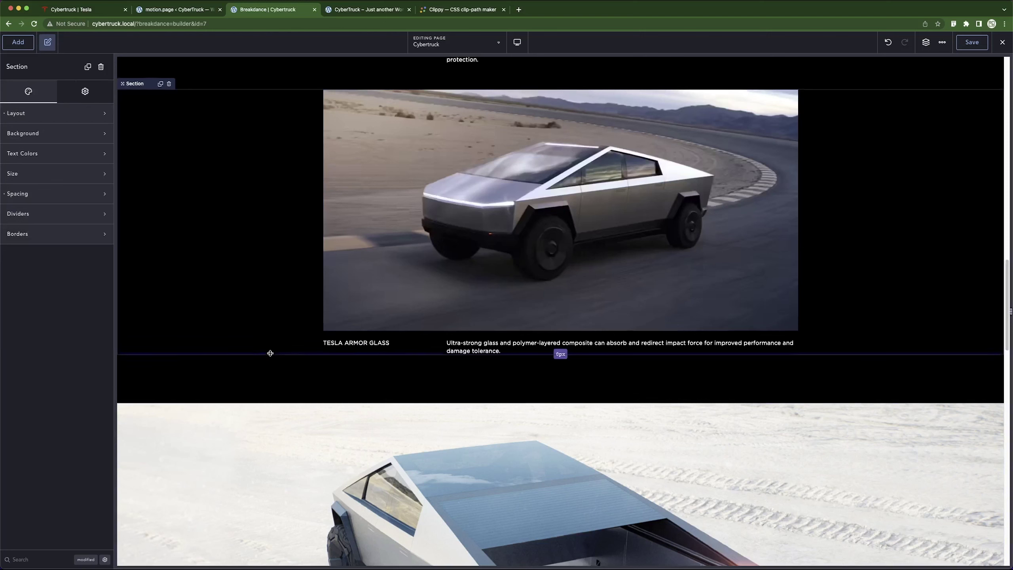
pyautogui.click(433, 344)
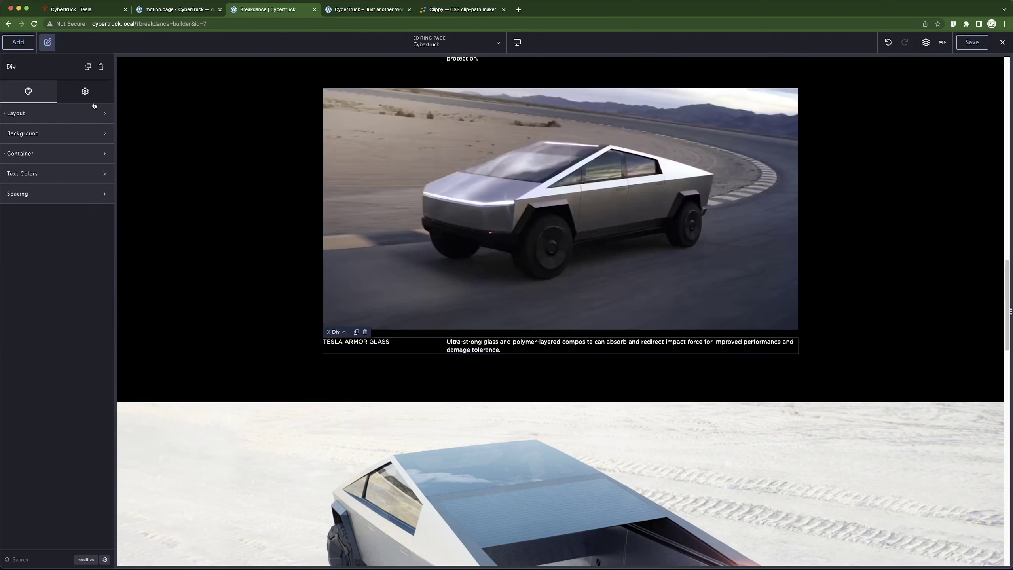
pyautogui.click(85, 91)
pyautogui.click(56, 173)
pyautogui.click(99, 219)
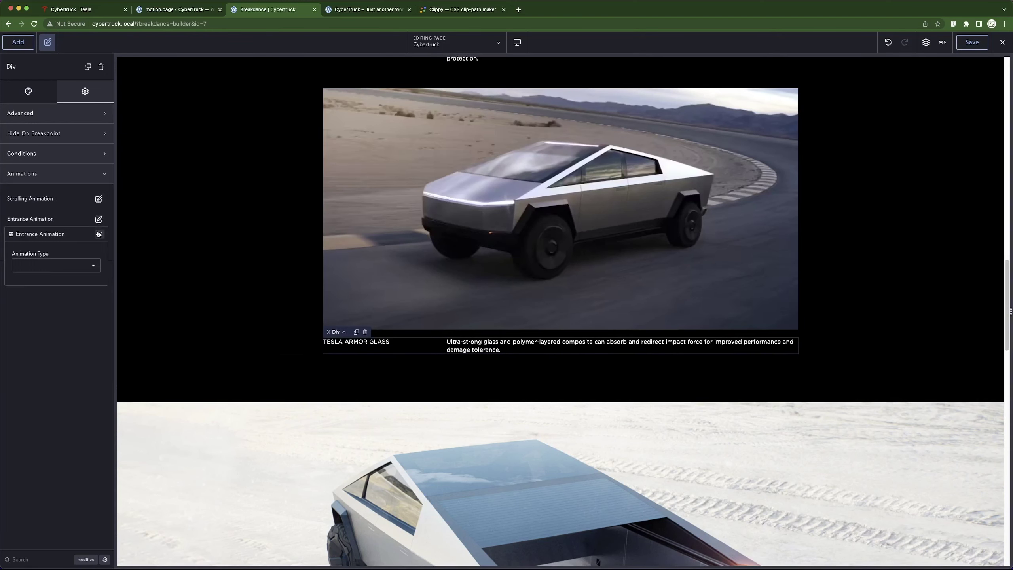
pyautogui.click(60, 266)
pyautogui.click(90, 286)
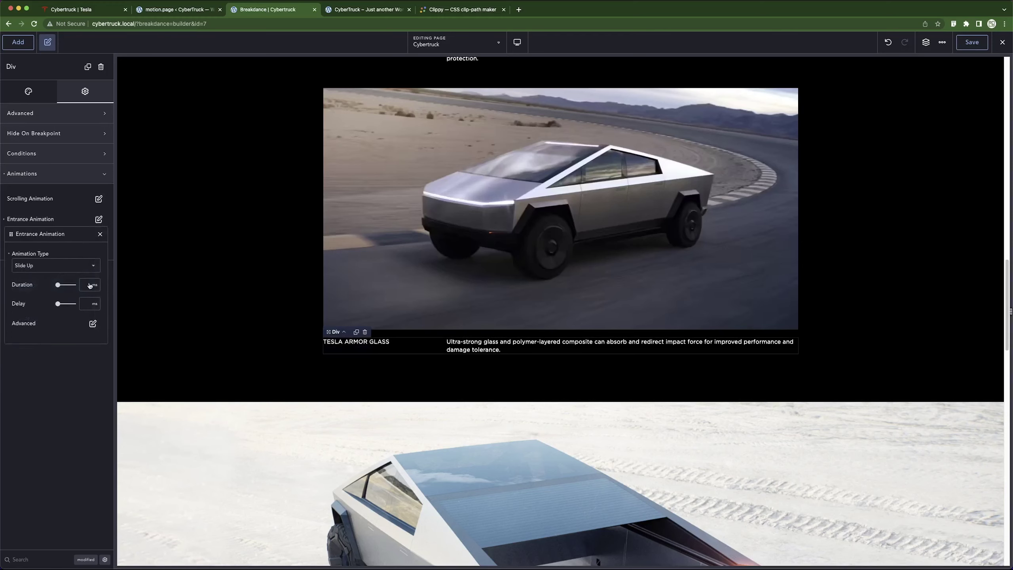
pyautogui.write('750')
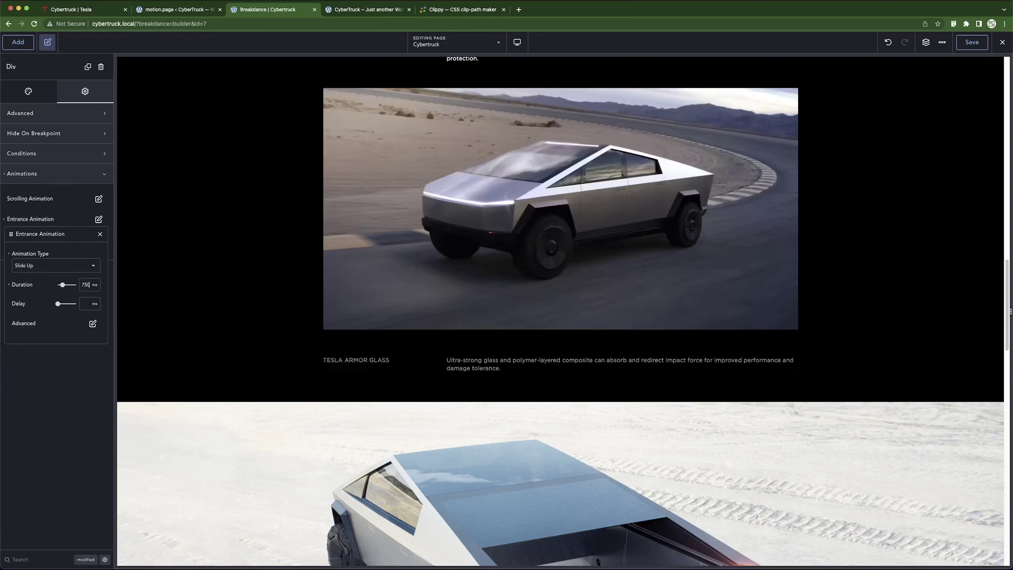
# Select the Performance and Efficiency text div and check the entrance animations down to that section on Tesla's original Cybertruck page.
pyautogui.scroll(-15, 270, 390)
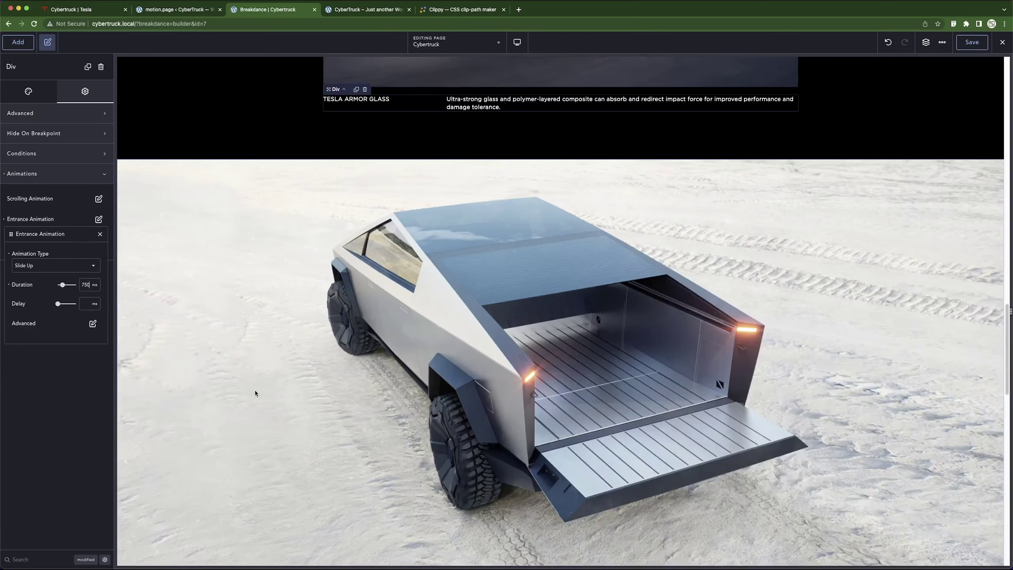
pyautogui.scroll(-5, 281, 336)
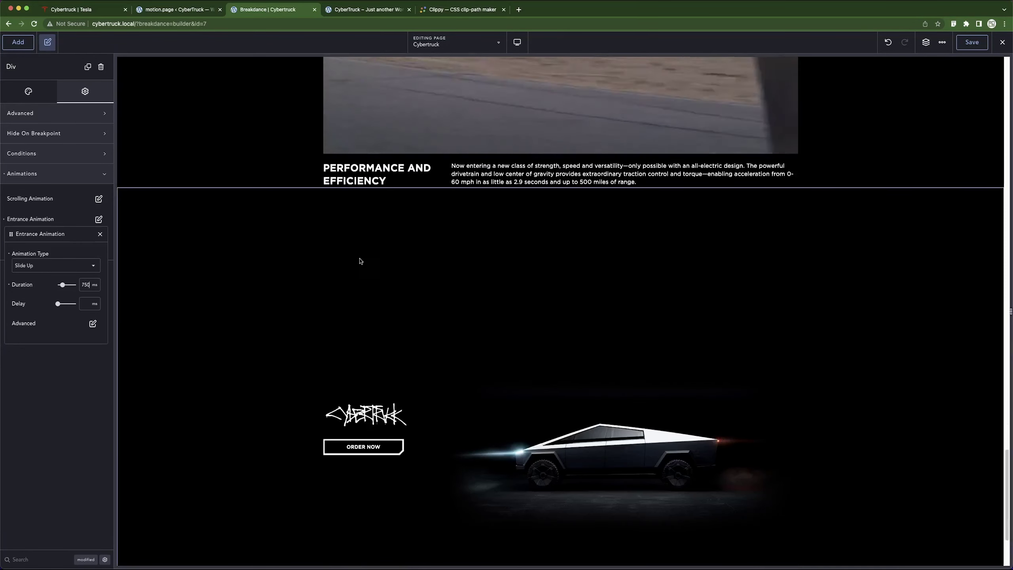
pyautogui.click(439, 176)
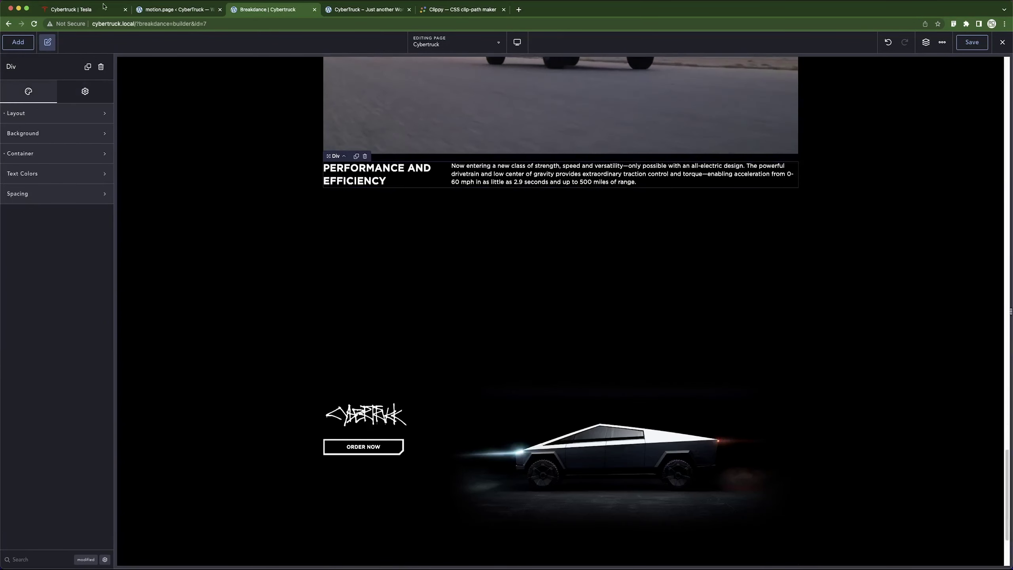
pyautogui.press('super+1')
pyautogui.scroll(-10, 223, 238)
pyautogui.scroll(-15, 205, 242)
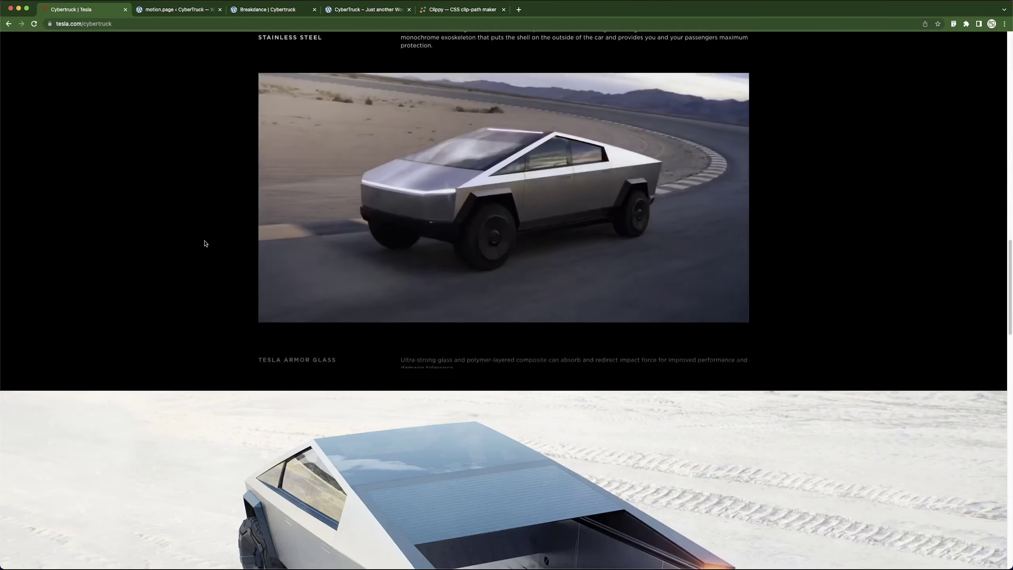
pyautogui.scroll(-10, 205, 242)
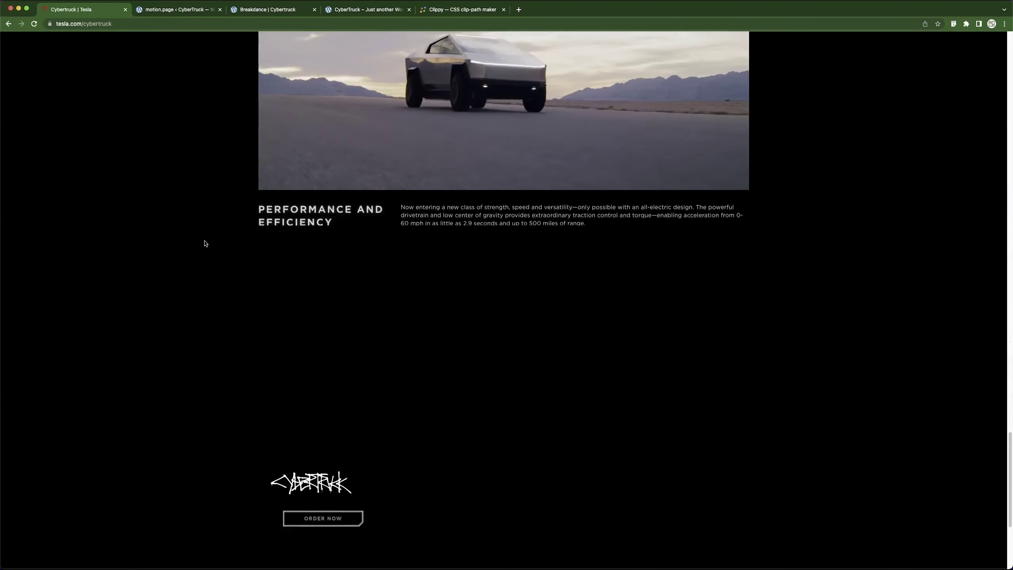
# Close the motion.page tab and apply a Slide Up entrance animation with a 750 ms duration to the Performance and Efficiency text div.
pyautogui.click(154, 13)
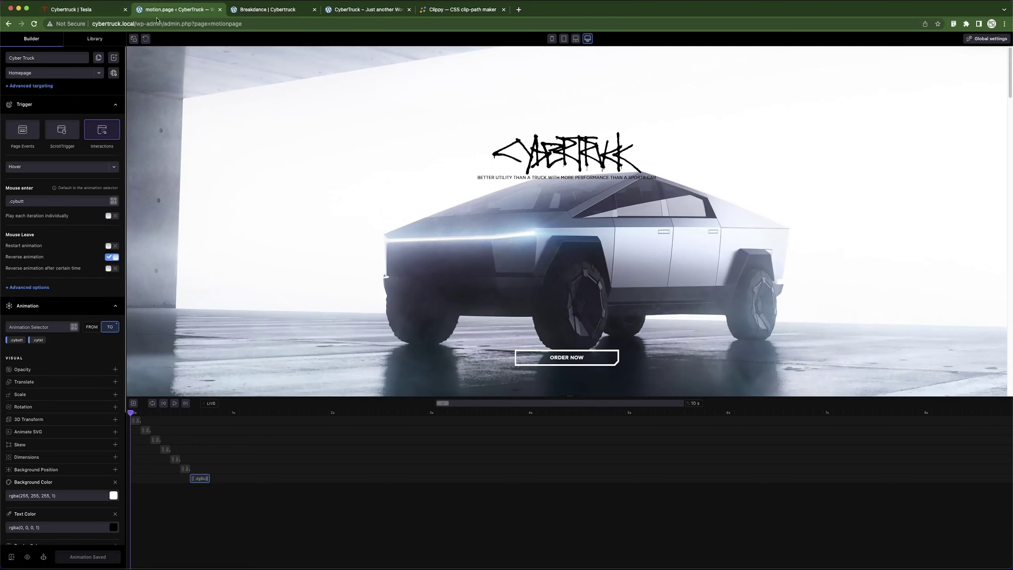
pyautogui.click(220, 10)
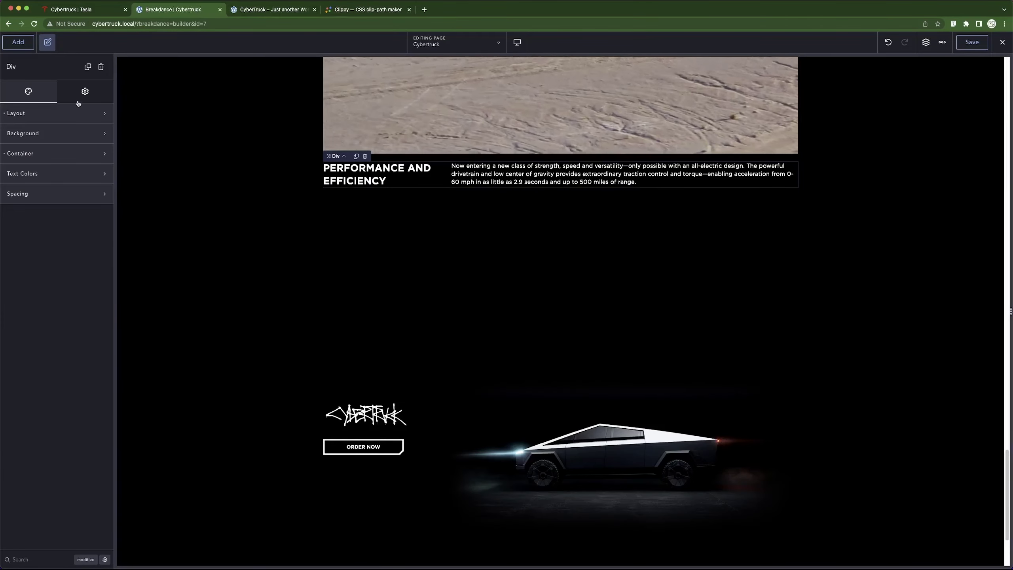
pyautogui.click(85, 91)
pyautogui.click(43, 174)
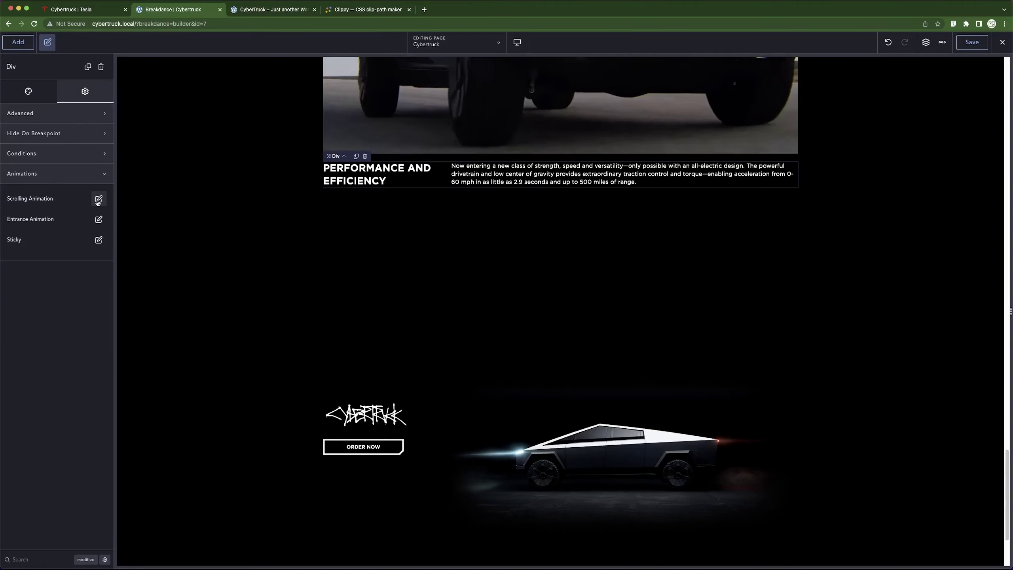
pyautogui.click(99, 219)
pyautogui.click(55, 266)
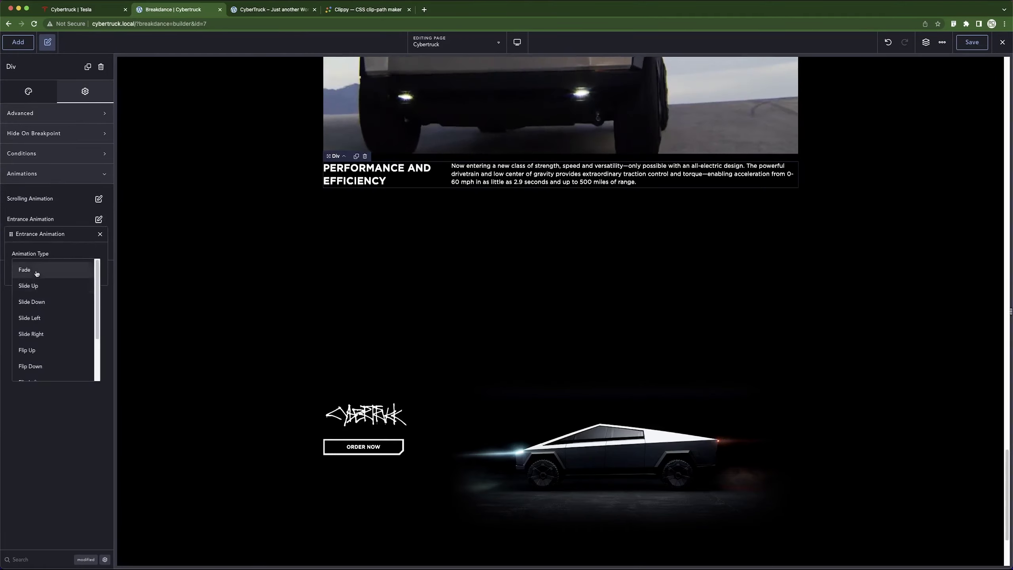
pyautogui.click(35, 285)
pyautogui.click(86, 284)
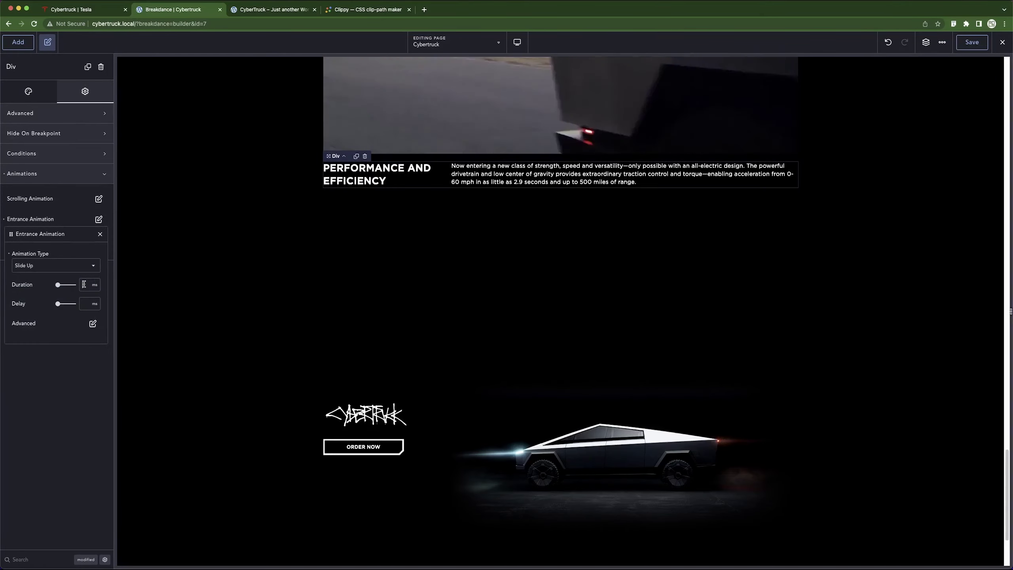
pyautogui.write('750')
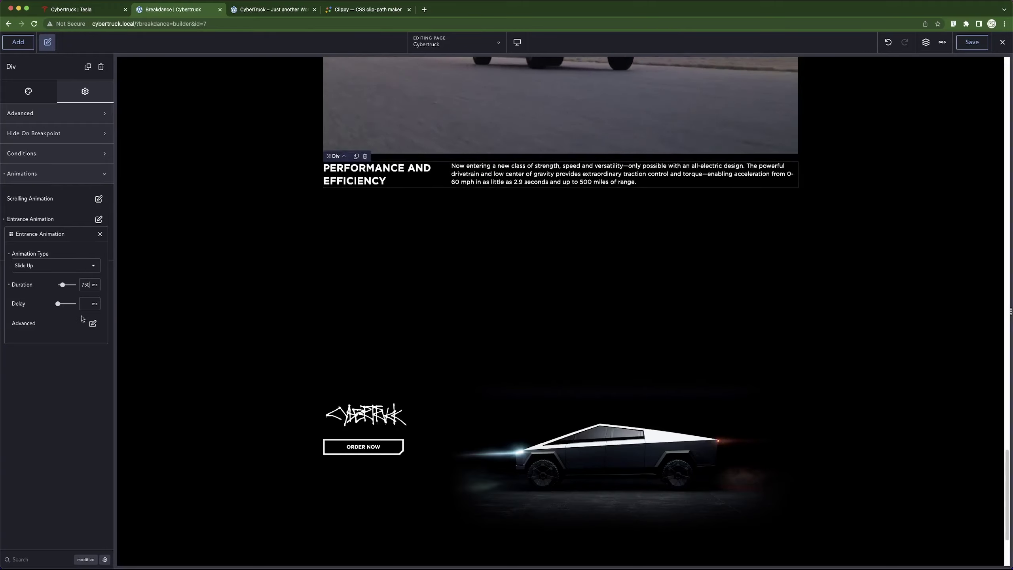
pyautogui.click(74, 381)
# Apply a Slide Up entrance animation with a 750 ms duration to the last section's Order Now button div and save the page.
pyautogui.scroll(-3, 341, 228)
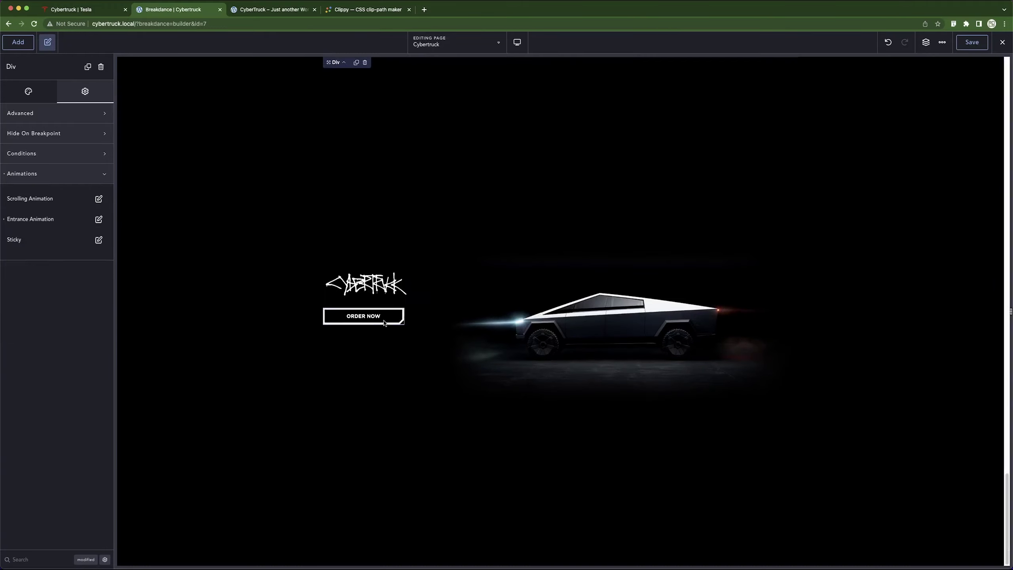
pyautogui.click(402, 319)
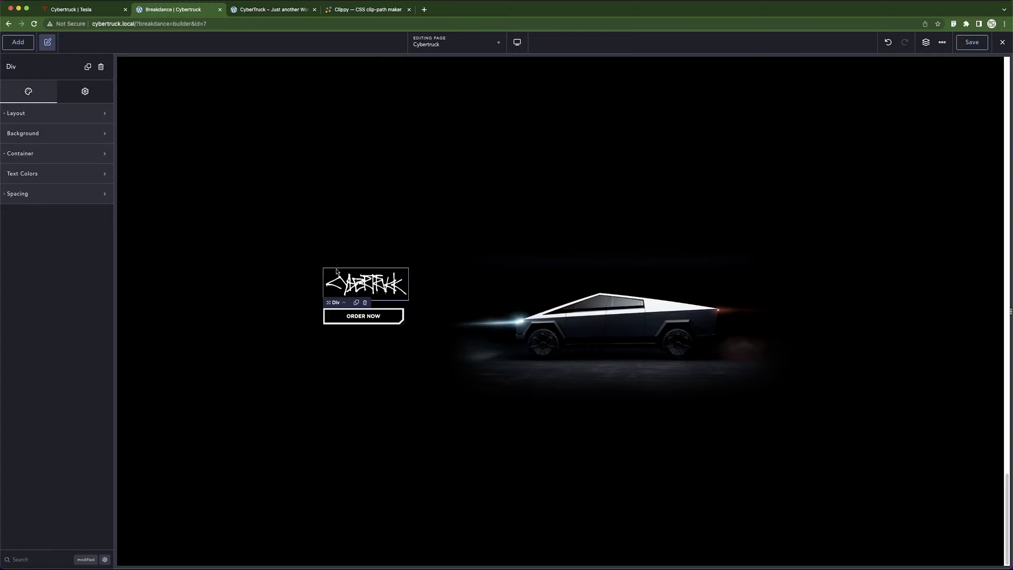
pyautogui.click(925, 42)
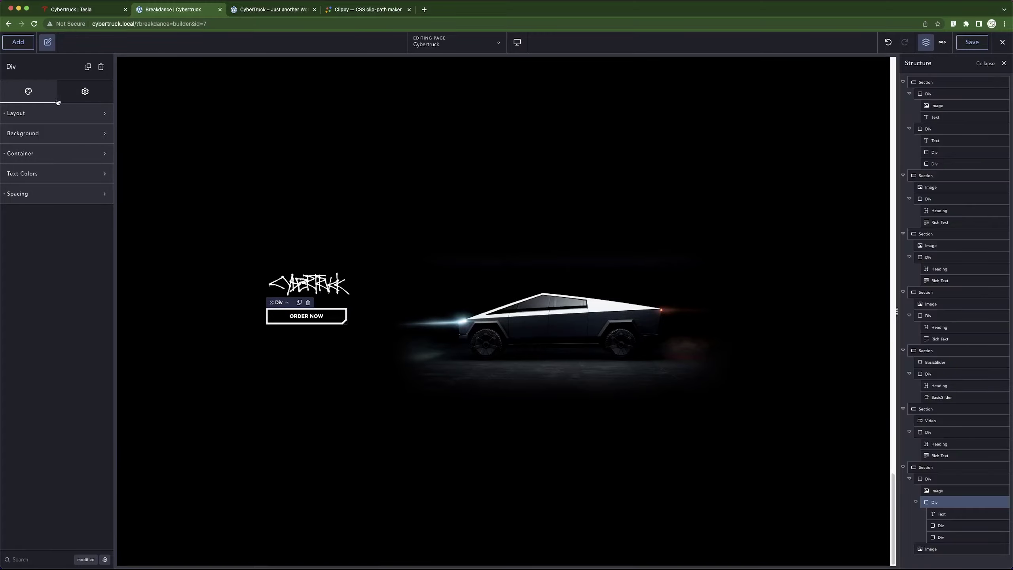
pyautogui.click(84, 91)
pyautogui.click(48, 172)
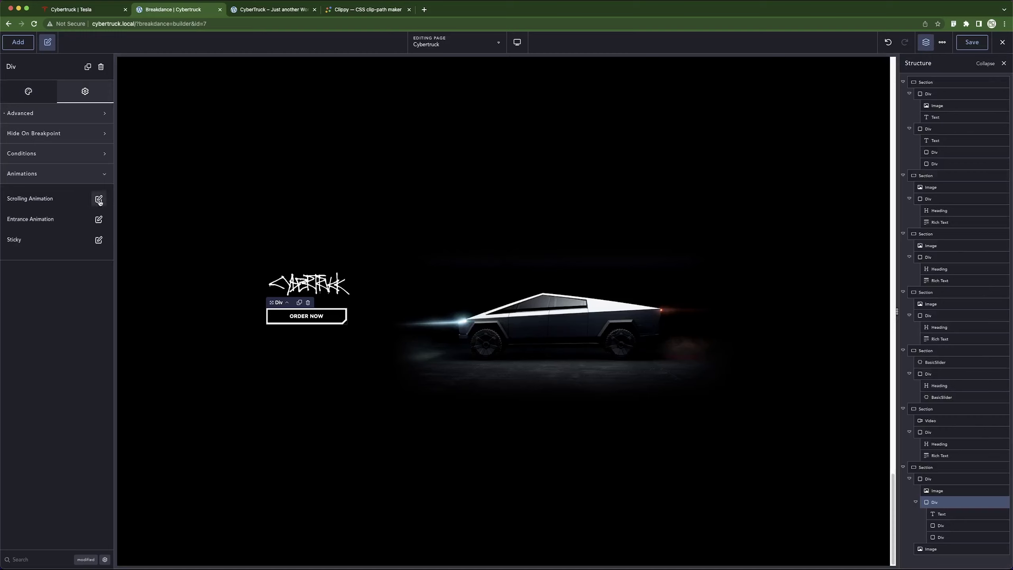
pyautogui.click(98, 219)
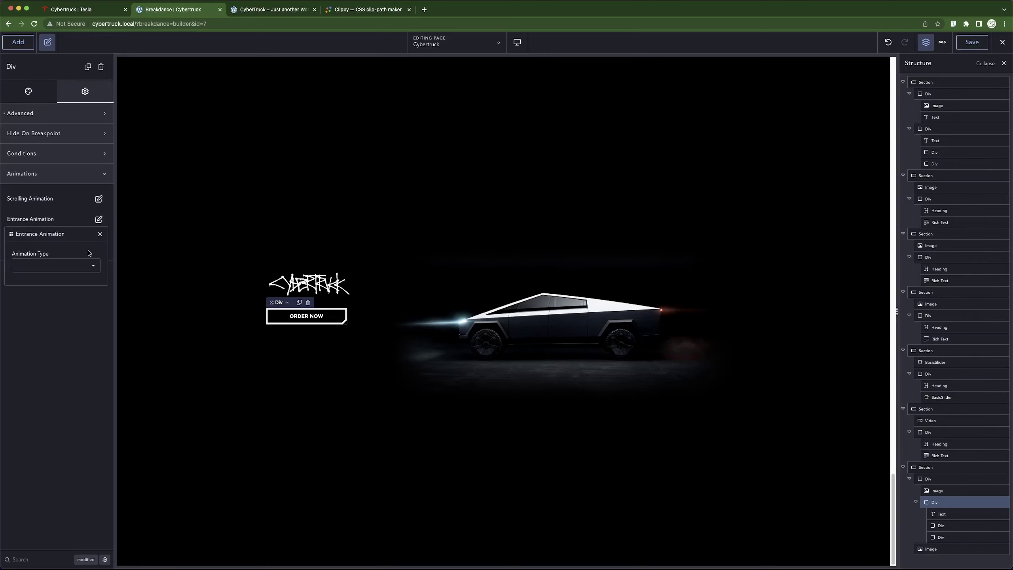
pyautogui.click(89, 270)
pyautogui.click(45, 293)
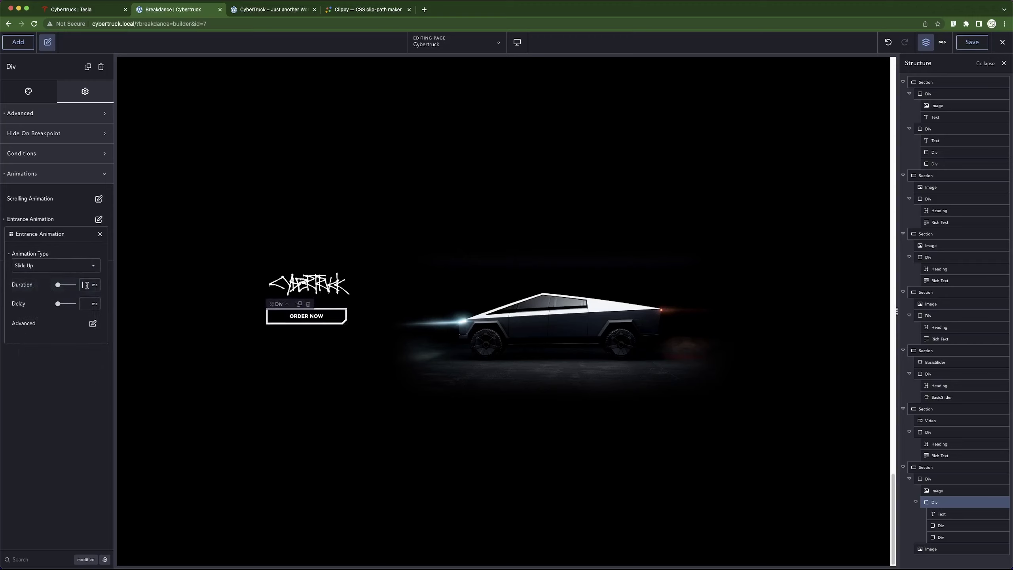
pyautogui.write('750')
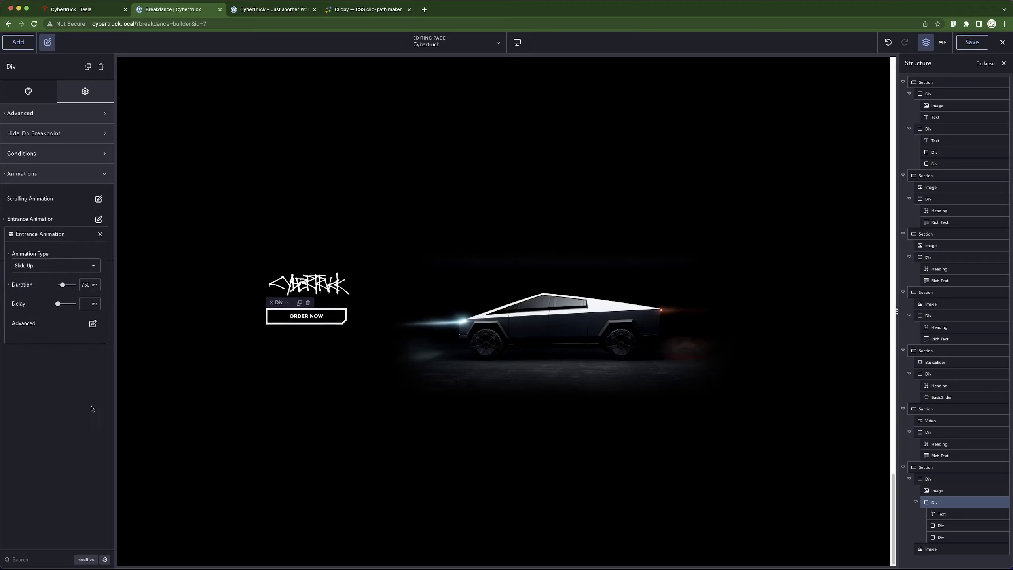
pyautogui.click(100, 234)
pyautogui.click(971, 42)
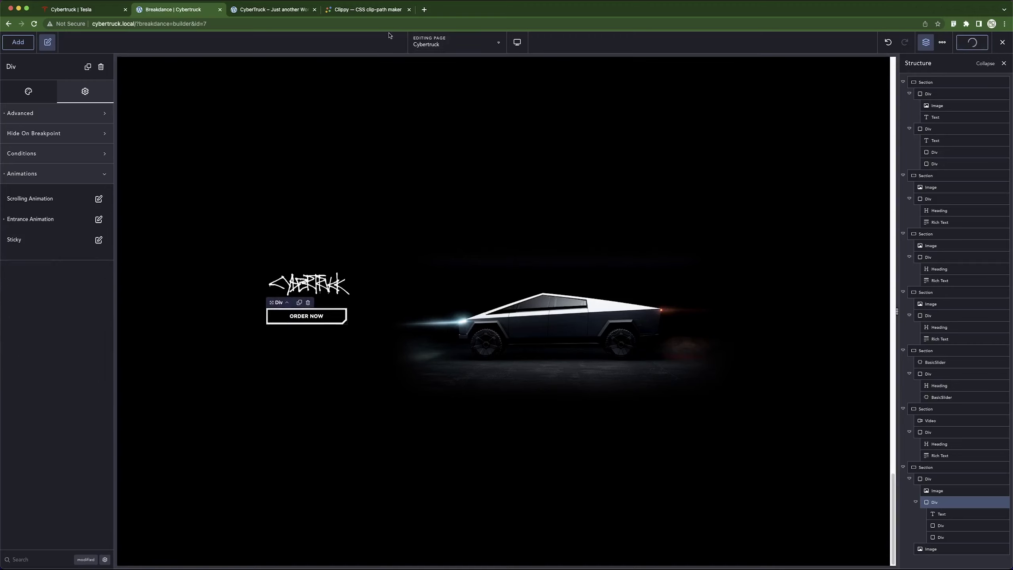
# Review the entrance animations on the live CyberTruck page from the hero down through the Versatile Utility section.
pyautogui.click(281, 10)
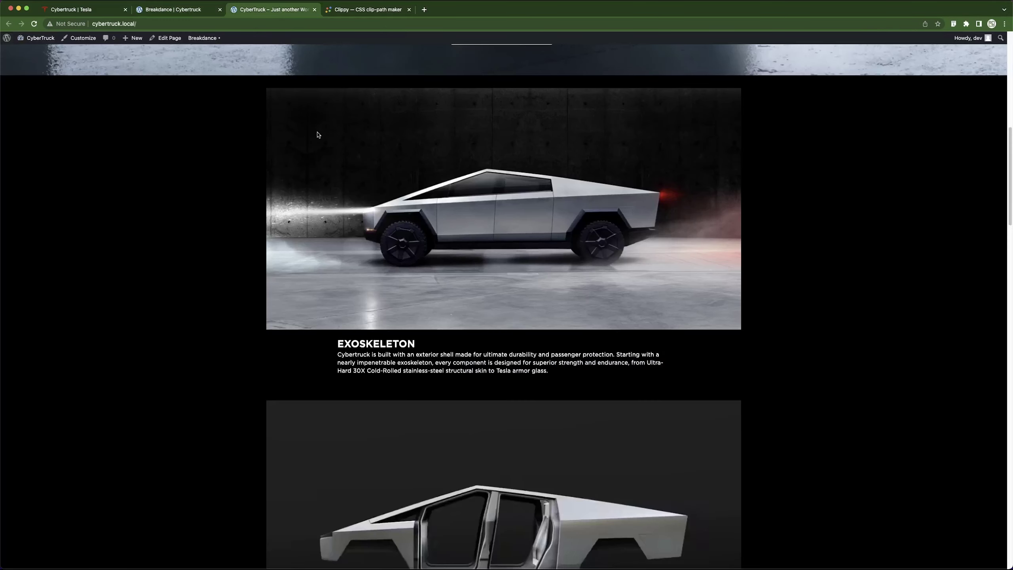
pyautogui.scroll(15, 318, 135)
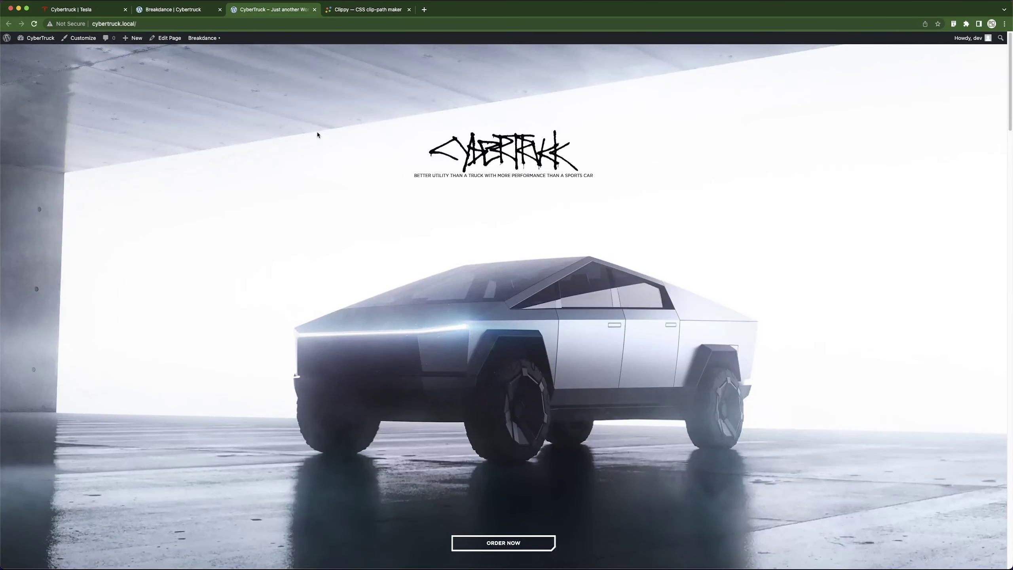
pyautogui.scroll(-5, 318, 134)
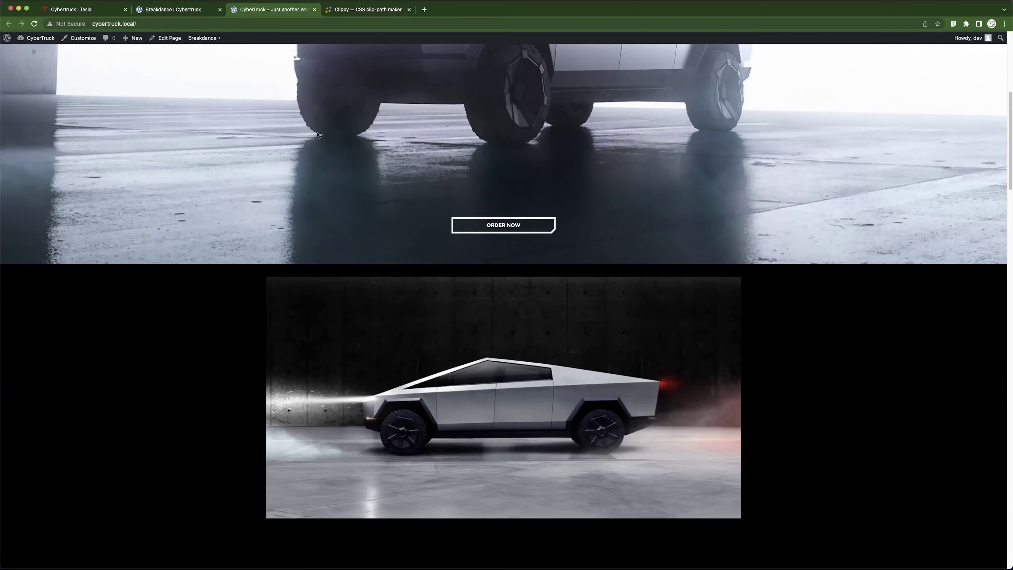
pyautogui.scroll(-8, 318, 135)
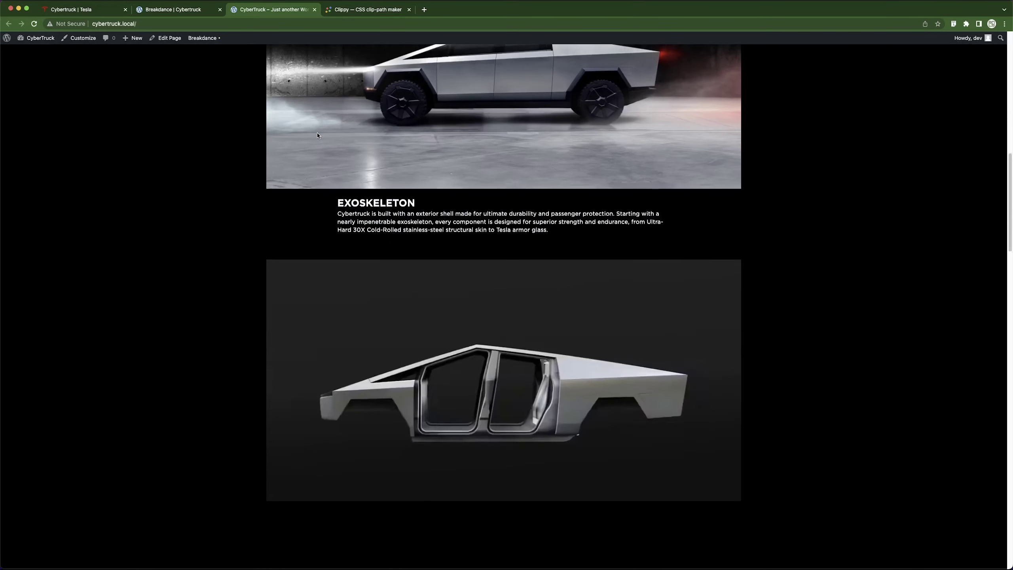
pyautogui.scroll(-12, 318, 136)
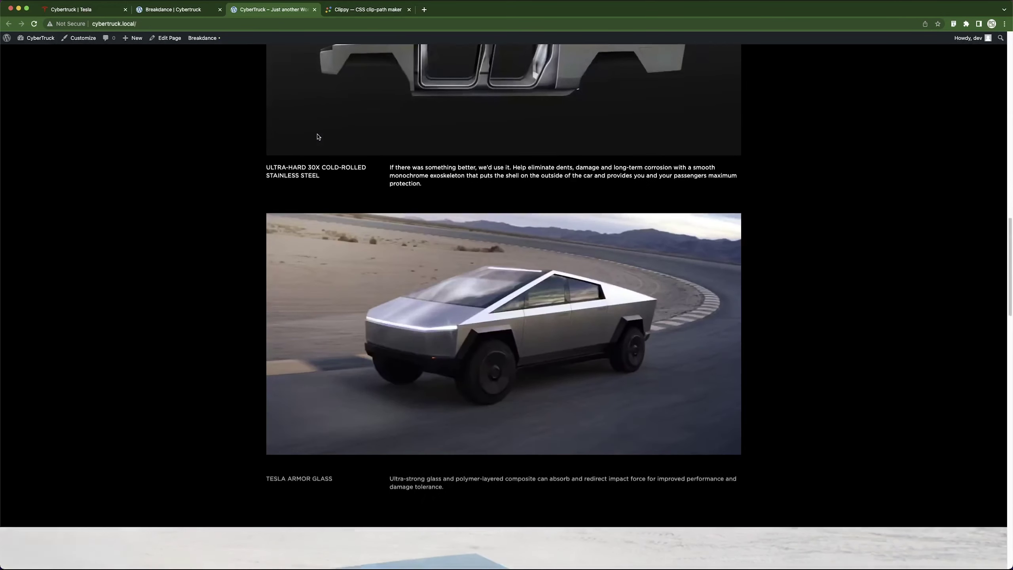
pyautogui.scroll(-15, 318, 137)
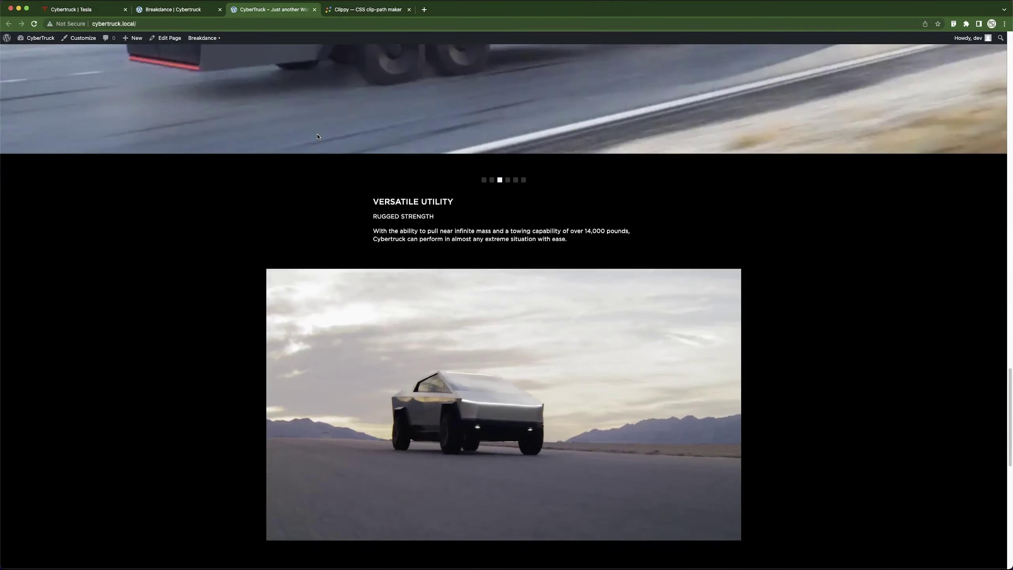
pyautogui.scroll(-11, 317, 137)
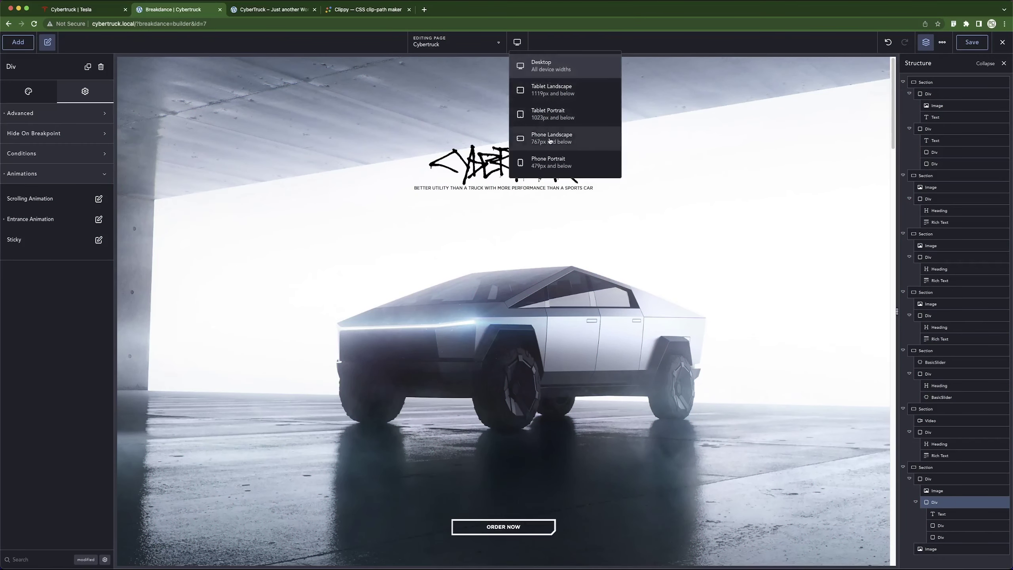
# Switch the builder to the Phone Landscape breakpoint and compare the hero with Tesla's mobile layout and the live page.
pyautogui.click(550, 141)
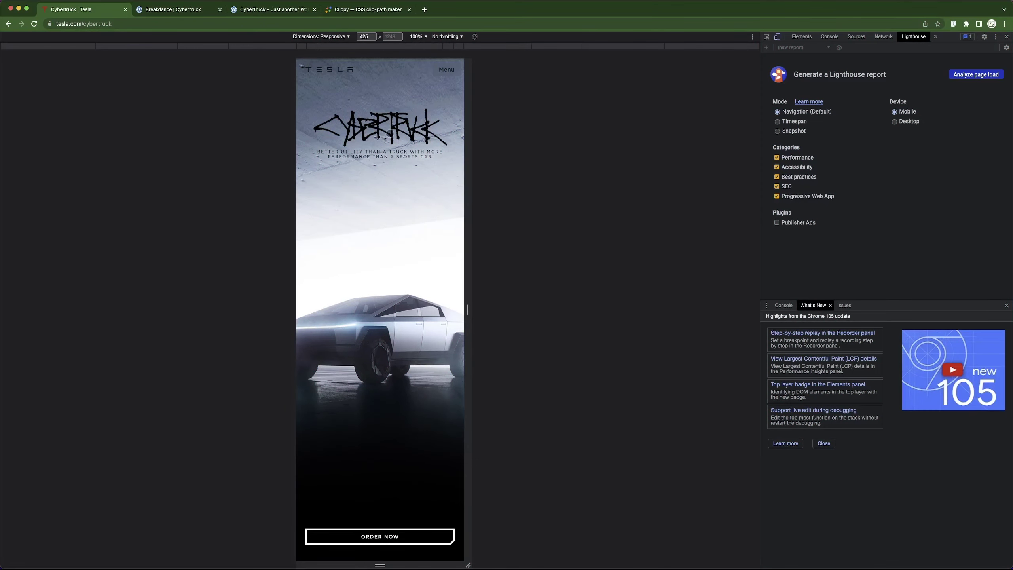
pyautogui.click(182, 11)
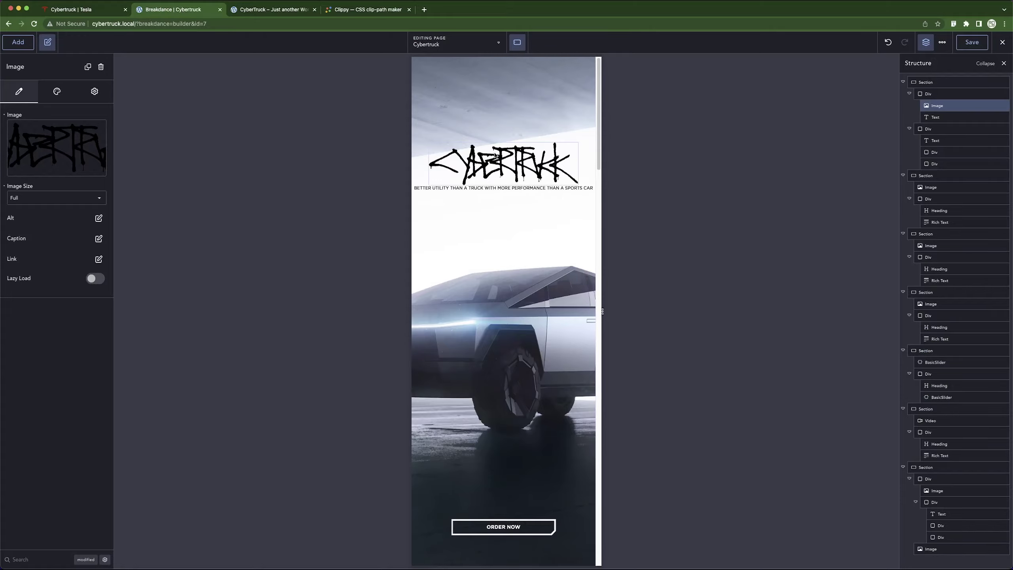
pyautogui.click(253, 10)
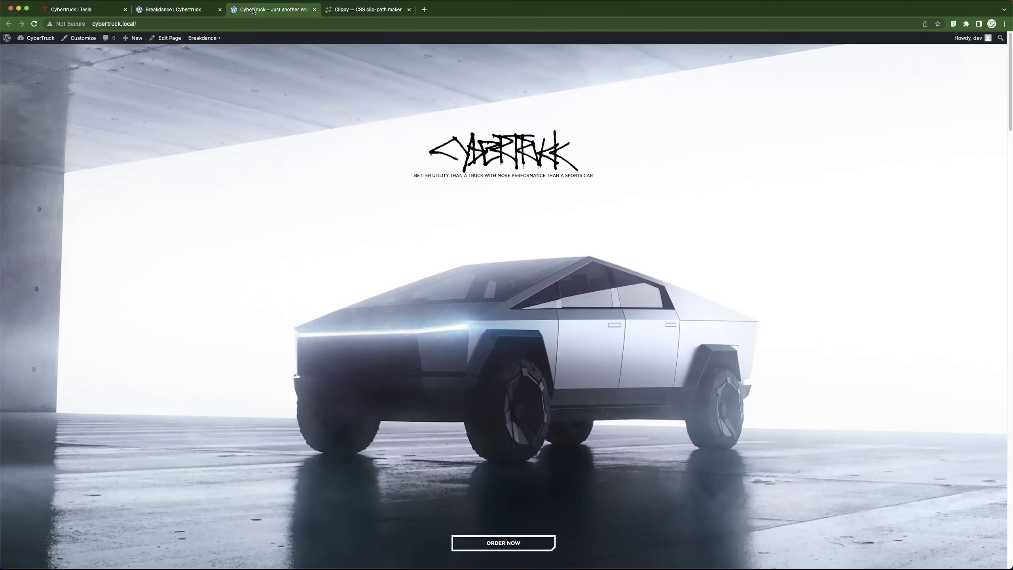
pyautogui.click(160, 11)
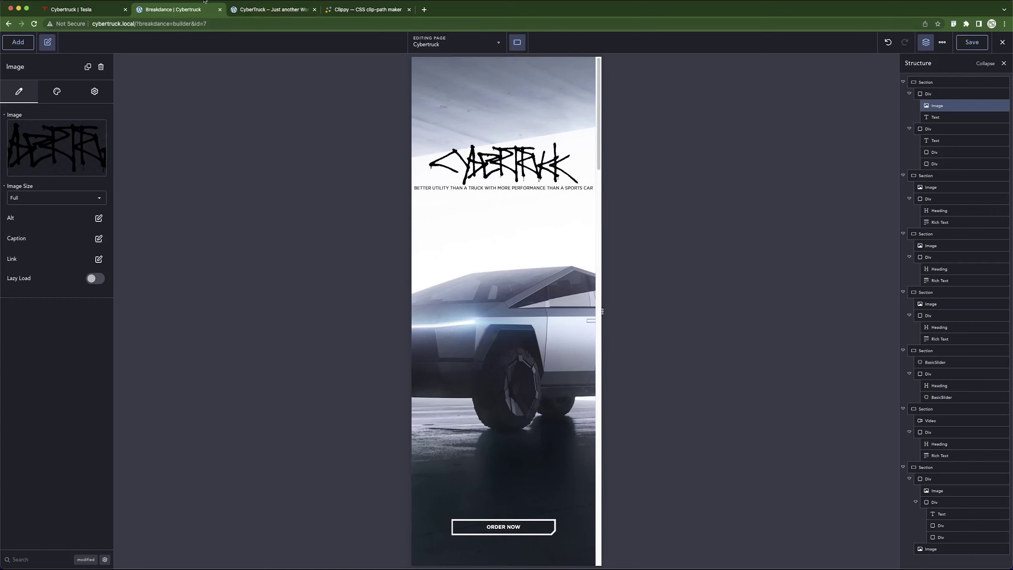
pyautogui.click(96, 12)
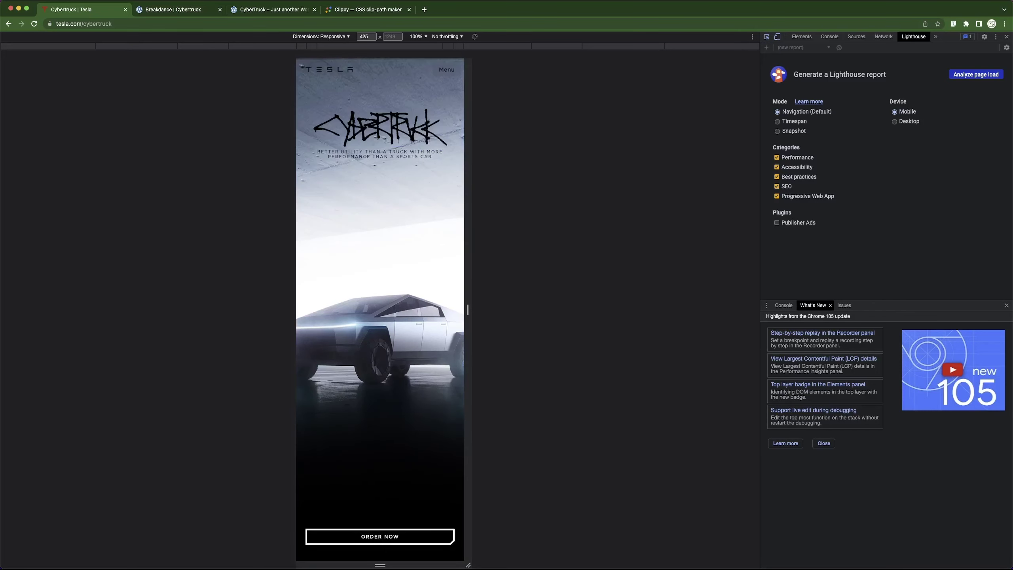
pyautogui.click(173, 9)
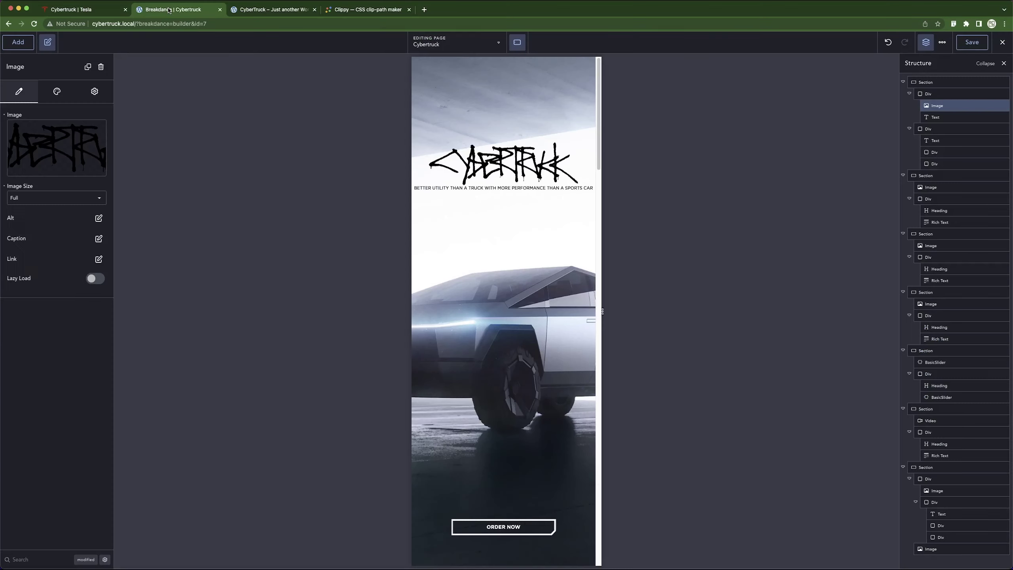
# Collapse the structure tree, set the hero logo div's top margin to 130 px, and compare it with Tesla's mobile page.
pyautogui.click(981, 63)
pyautogui.click(952, 94)
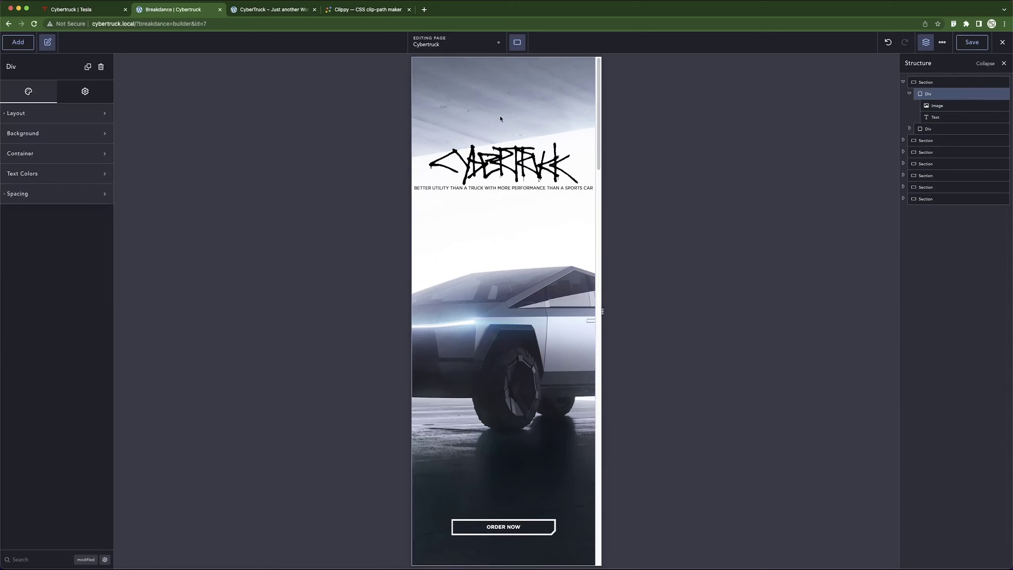
pyautogui.click(53, 202)
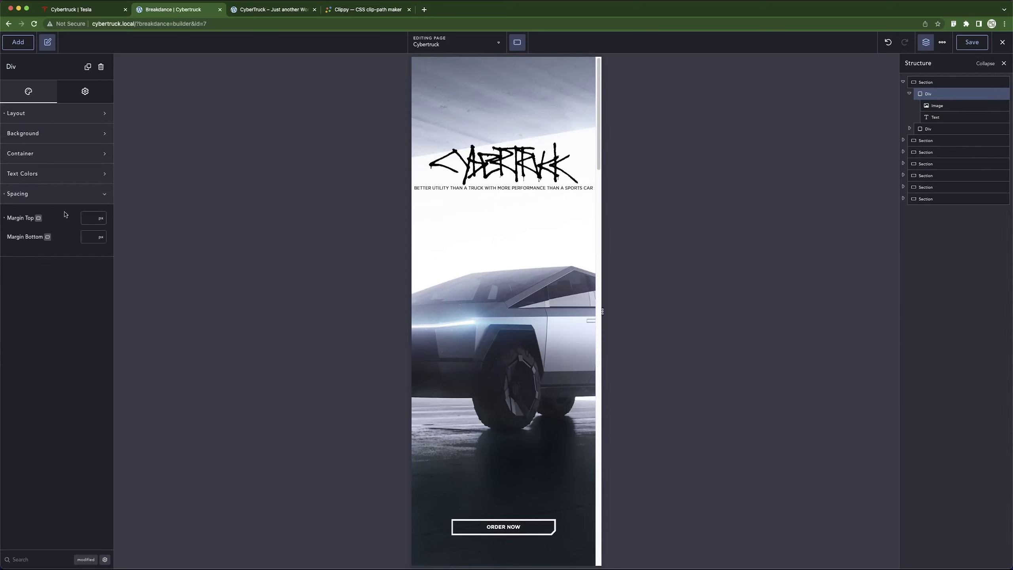
pyautogui.click(88, 218)
pyautogui.write('130')
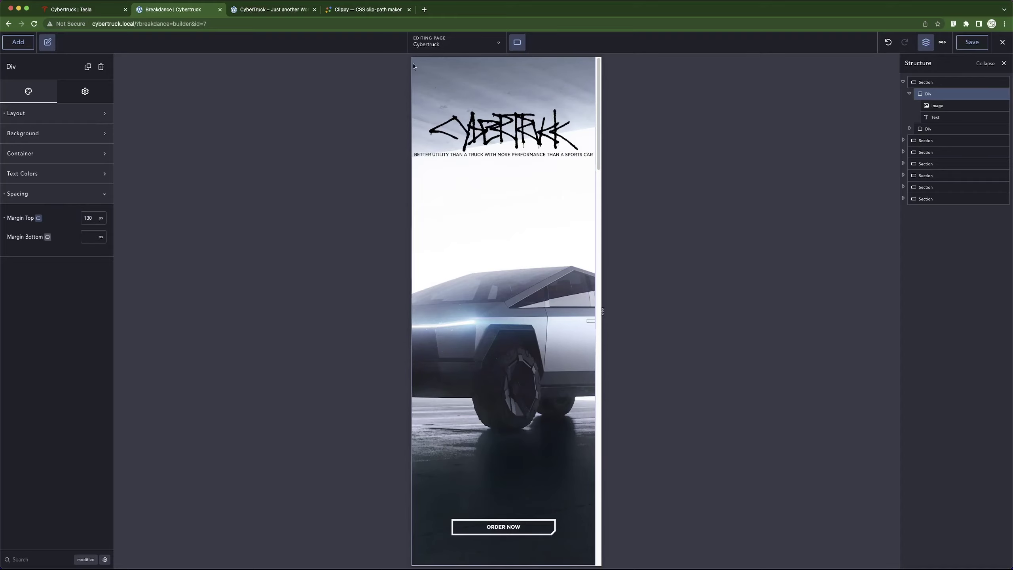
pyautogui.click(272, 14)
pyautogui.click(99, 16)
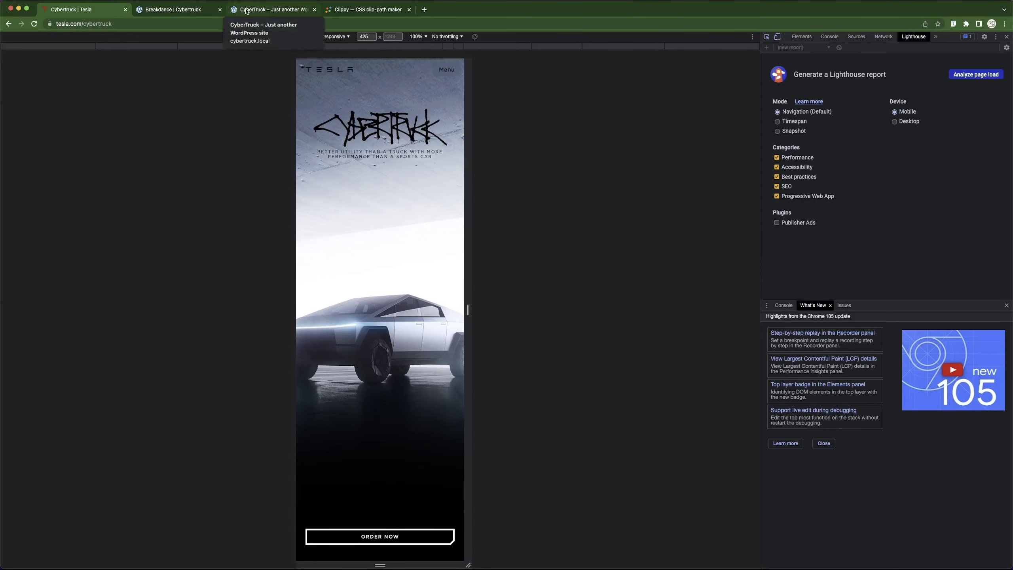
pyautogui.click(180, 9)
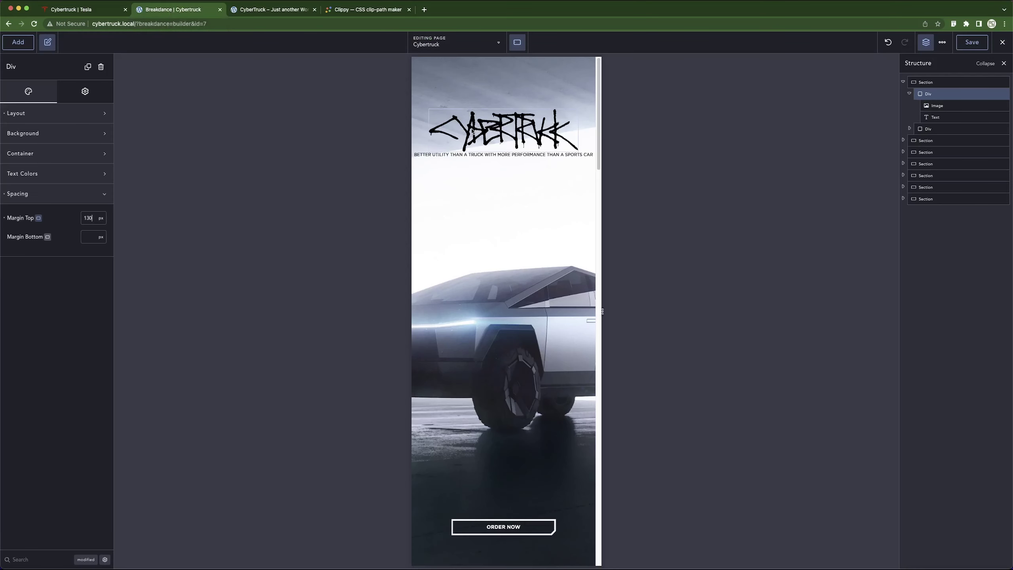
# Set the width of the hero tagline text to 277 px for the Phone Landscape breakpoint.
pyautogui.click(454, 155)
pyautogui.click(56, 96)
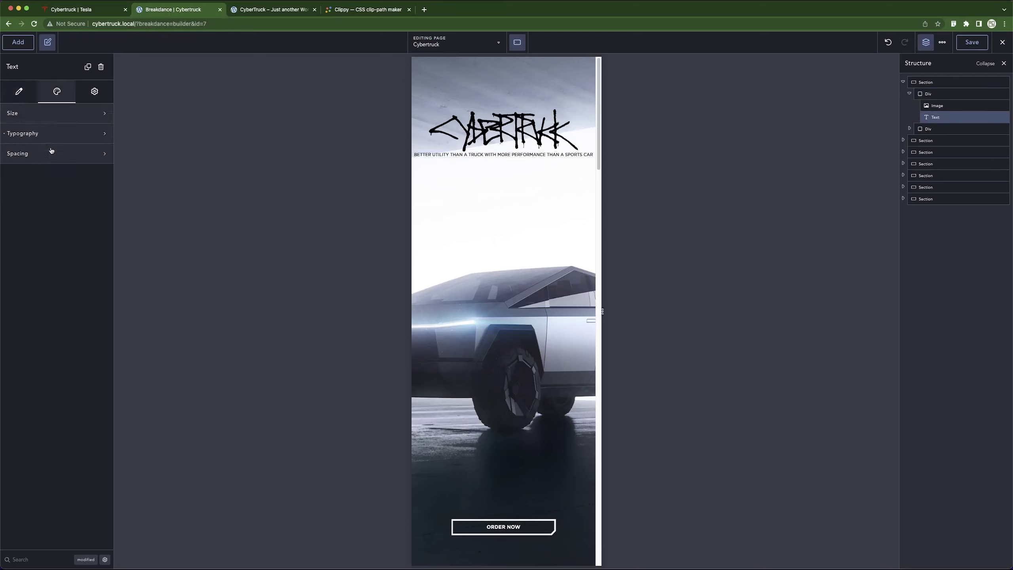
pyautogui.click(57, 113)
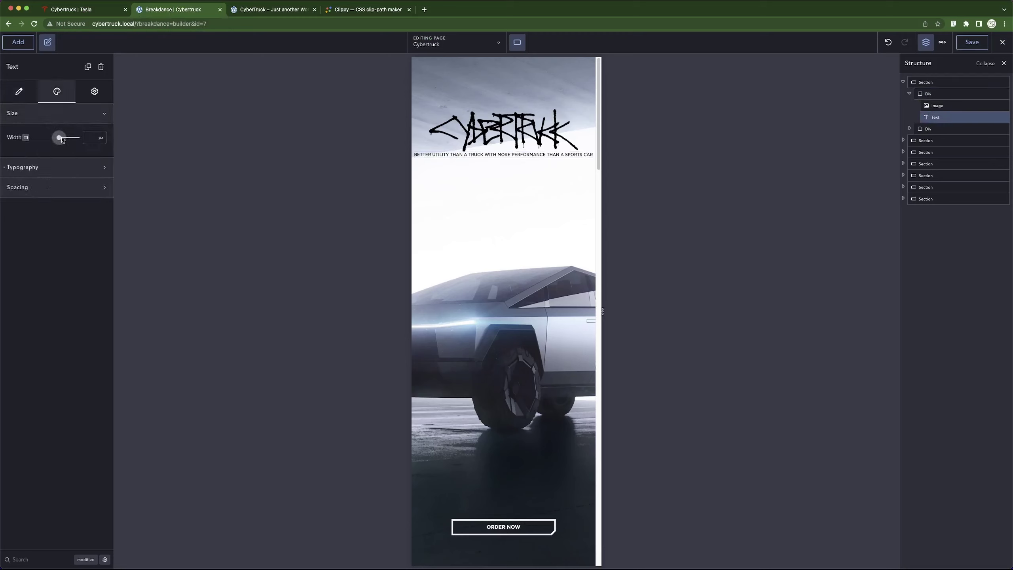
pyautogui.moveTo(59, 139); pyautogui.dragTo(64, 139)
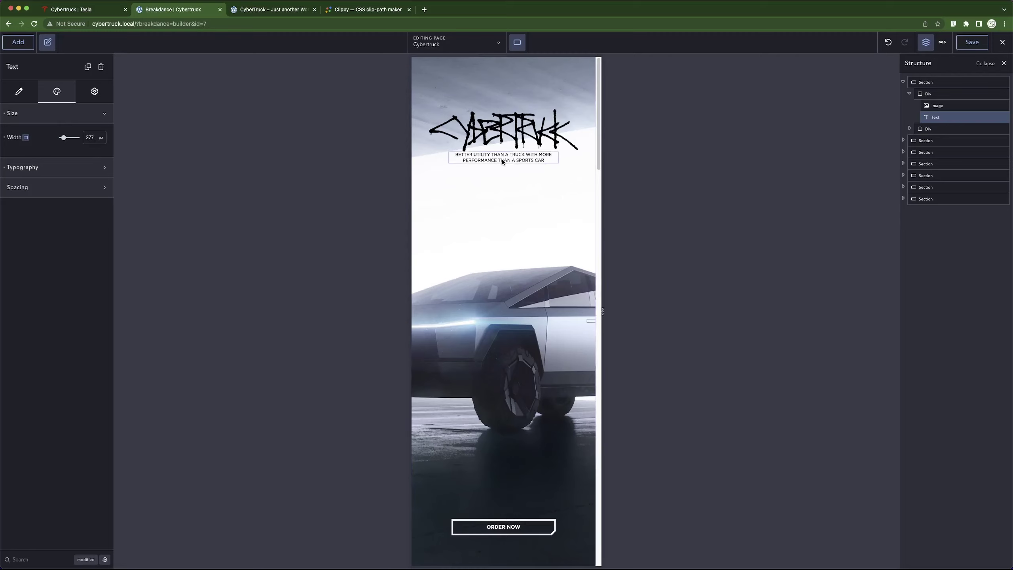
pyautogui.click(97, 116)
# Set a 20 px gap between the hero logo and tagline in their div and compare with Tesla's mobile page.
pyautogui.click(932, 95)
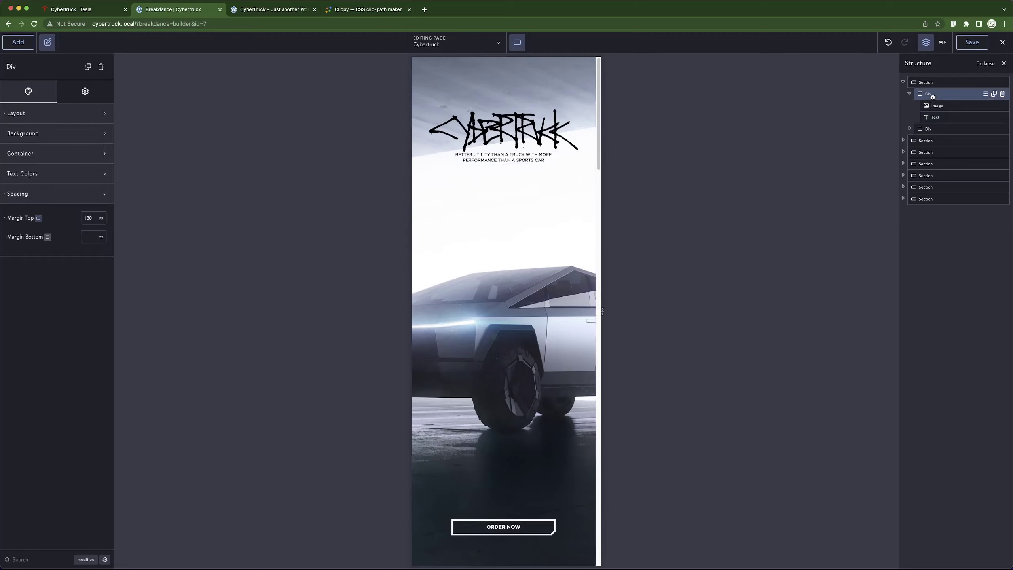
pyautogui.click(66, 115)
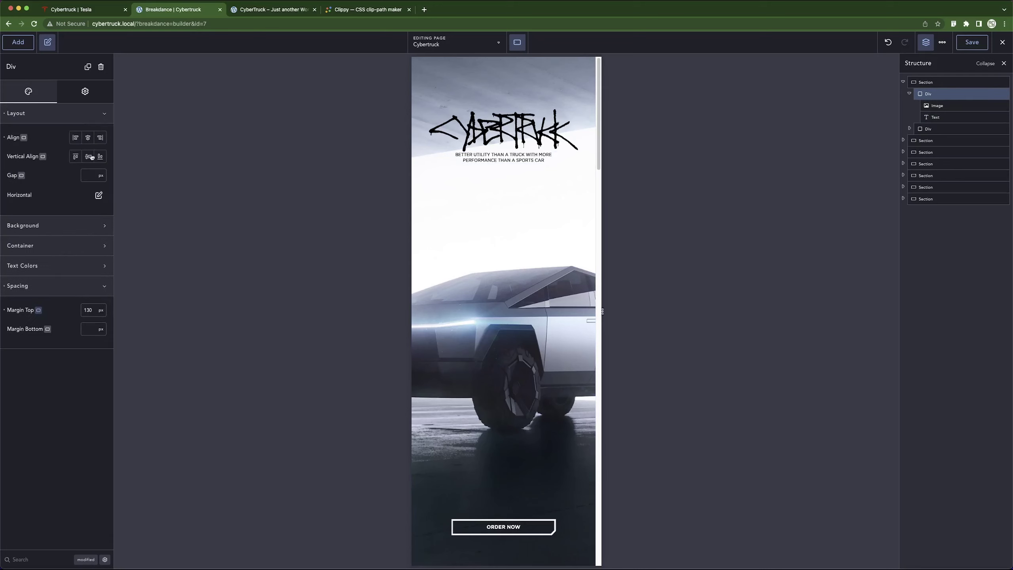
pyautogui.click(90, 175)
pyautogui.write('20')
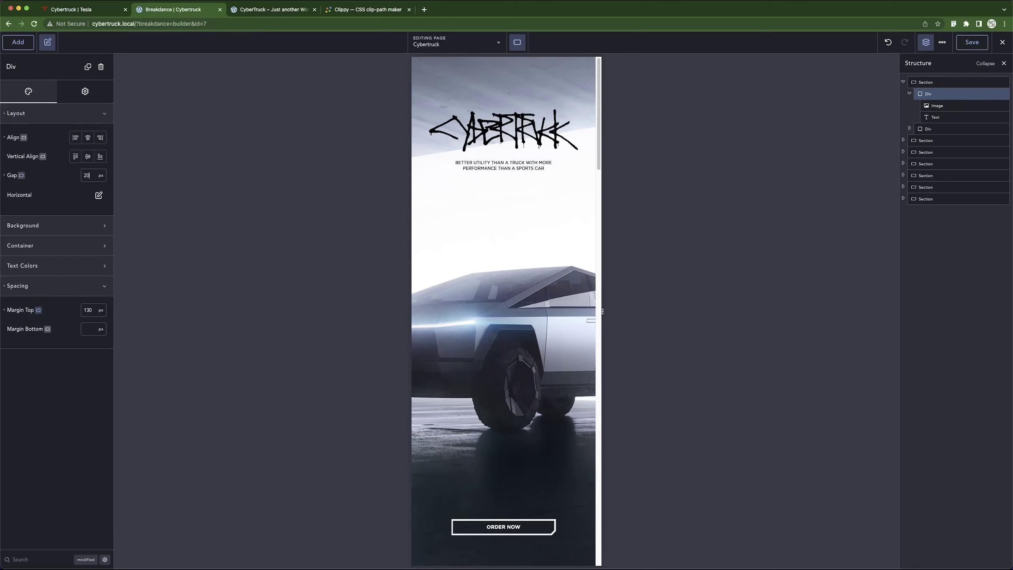
pyautogui.click(95, 12)
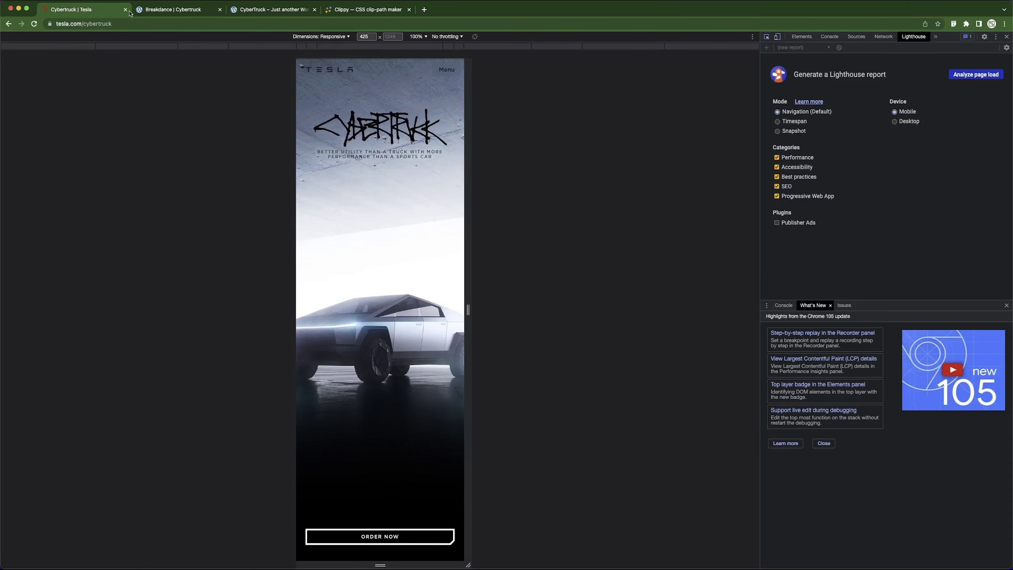
pyautogui.click(169, 10)
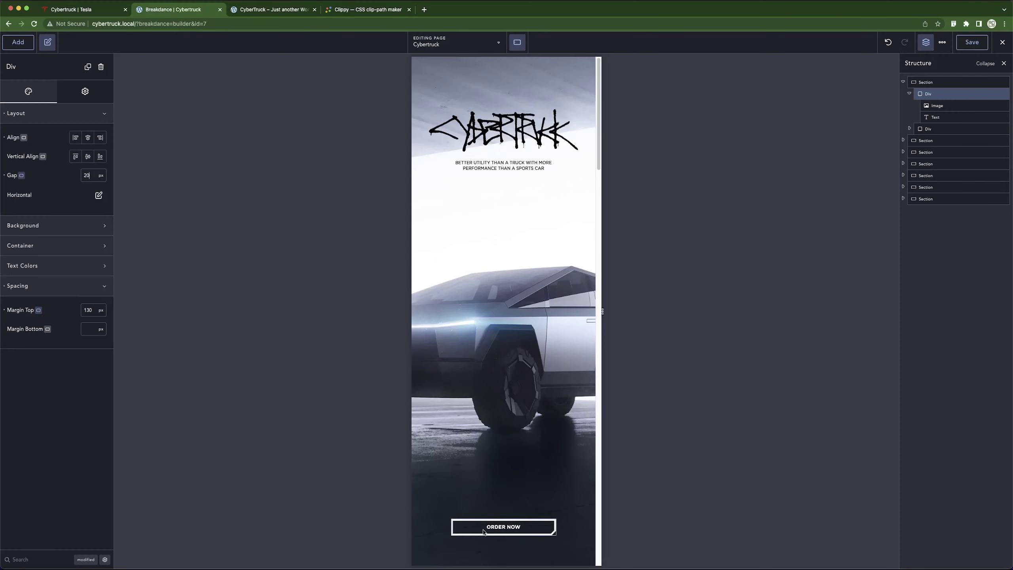
pyautogui.click(255, 9)
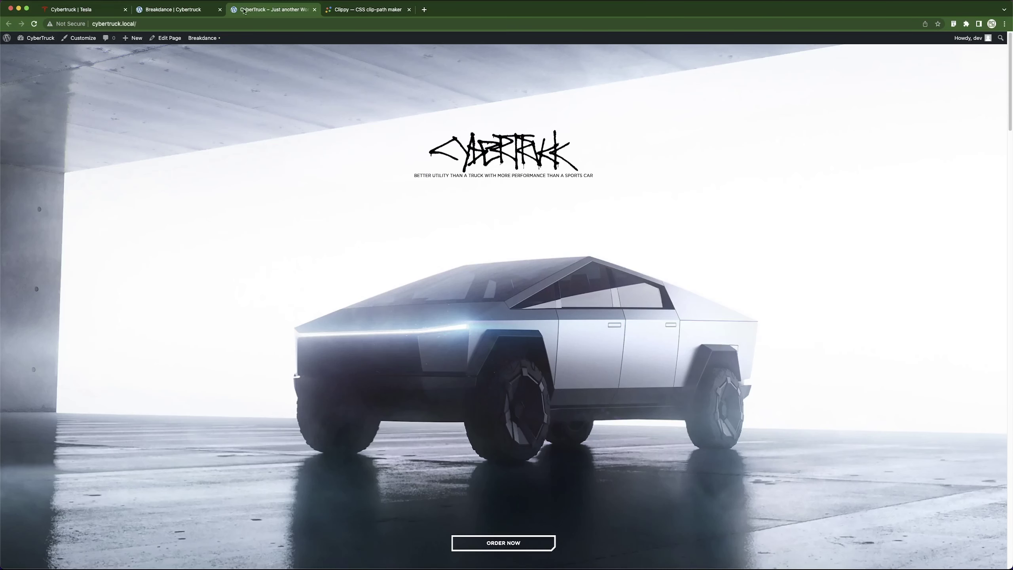
# Compare the hero with Tesla's mobile layout, set the Order Now button div's width to 80%, and save the page.
pyautogui.click(80, 10)
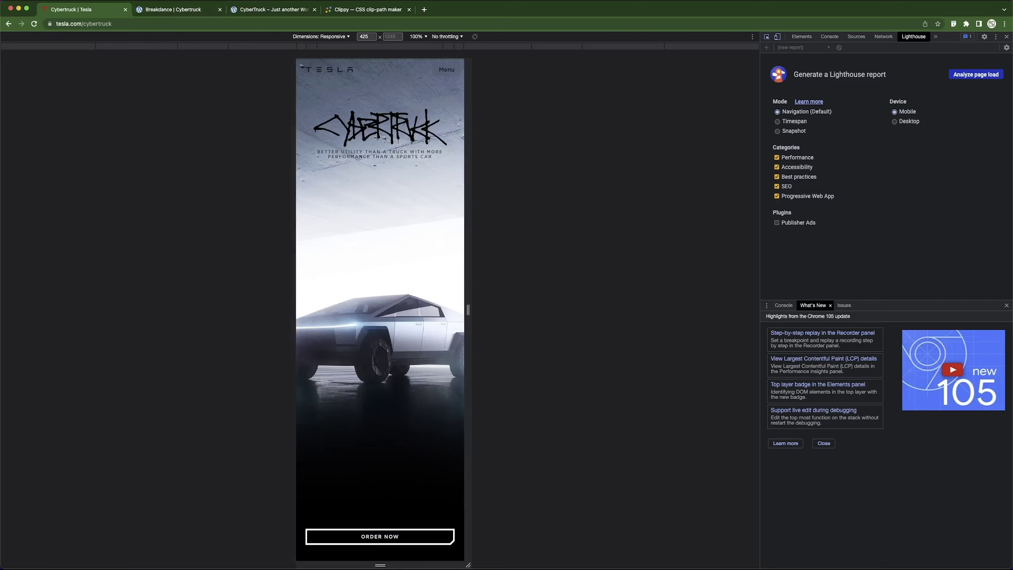
pyautogui.click(152, 14)
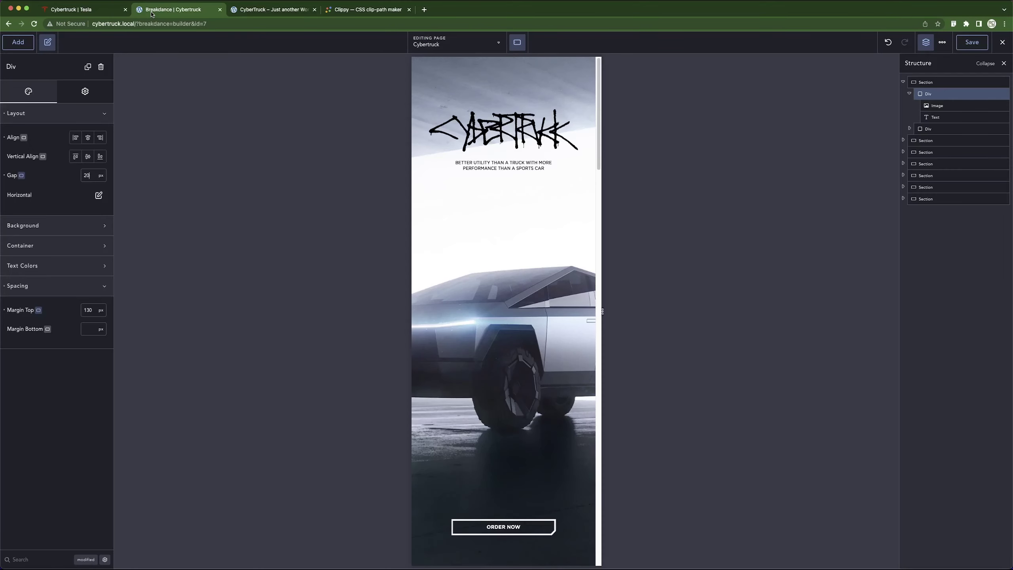
pyautogui.click(95, 7)
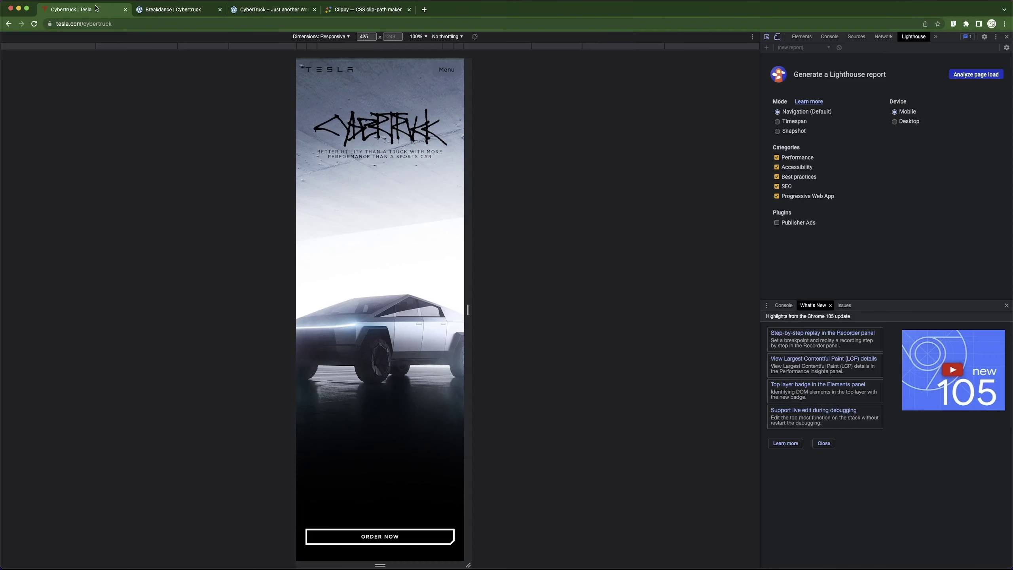
pyautogui.click(191, 14)
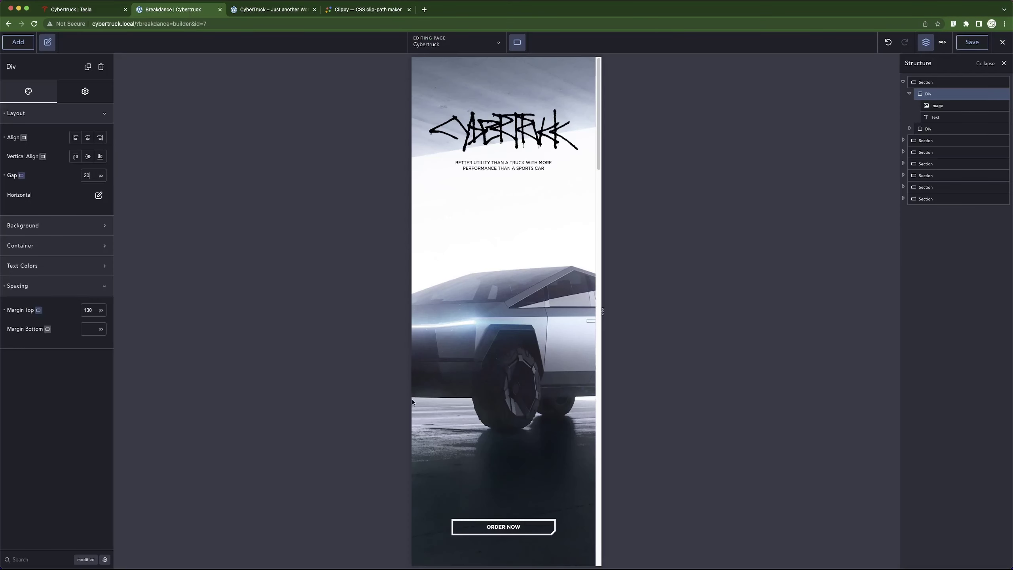
pyautogui.click(544, 523)
pyautogui.click(27, 154)
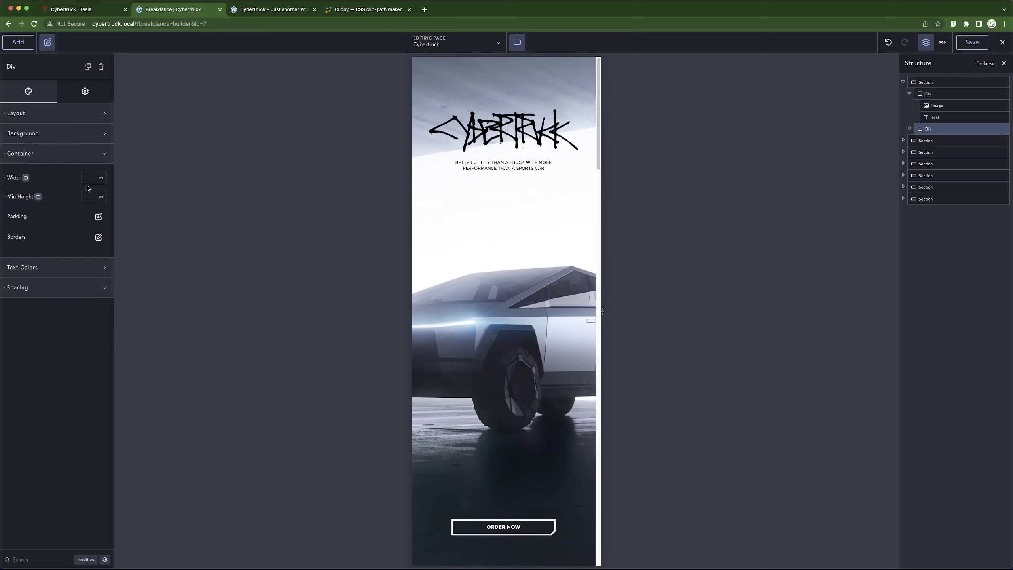
pyautogui.click(101, 180)
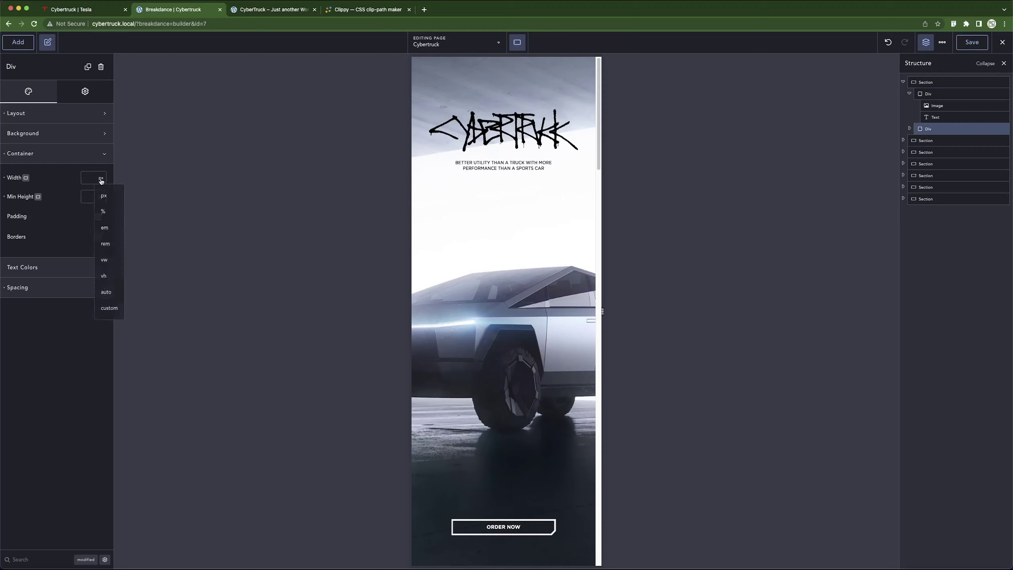
pyautogui.click(107, 212)
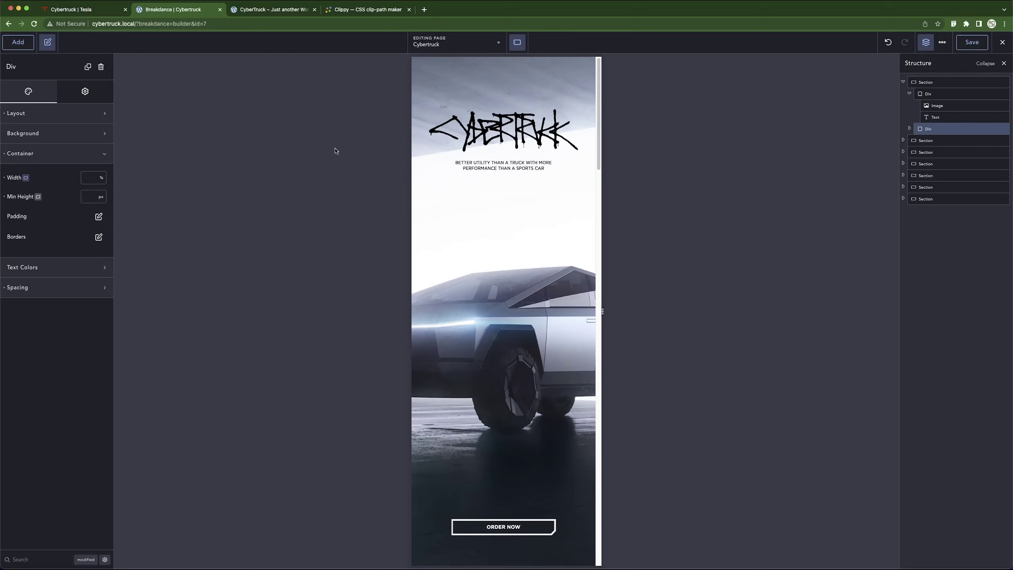
pyautogui.write('80')
pyautogui.press('super+s')
# Check the live page, and review the remaining sections of the phone layout in the builder from the hero to the footer.
pyautogui.click(268, 13)
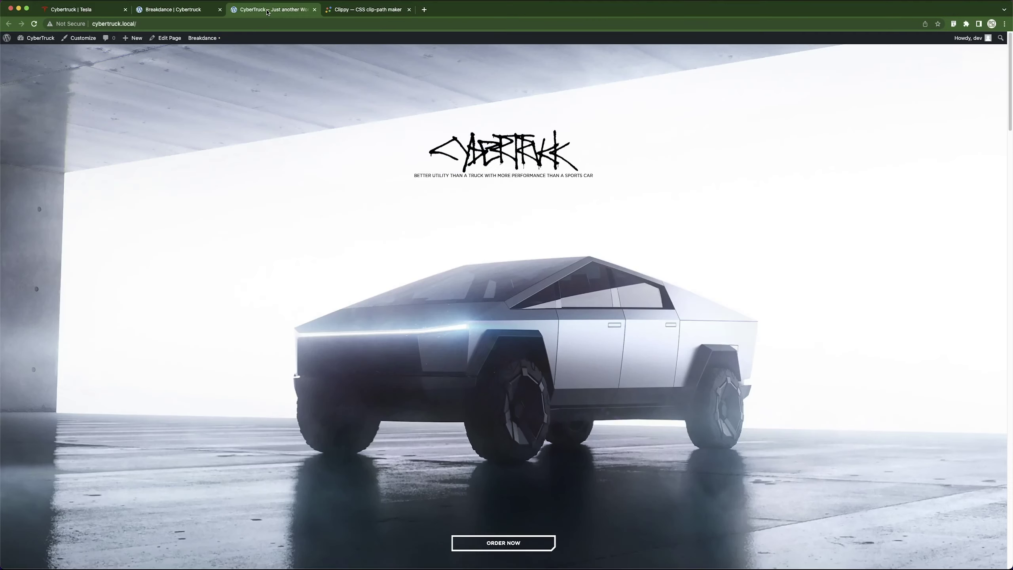
pyautogui.click(197, 15)
pyautogui.click(259, 11)
pyautogui.click(207, 16)
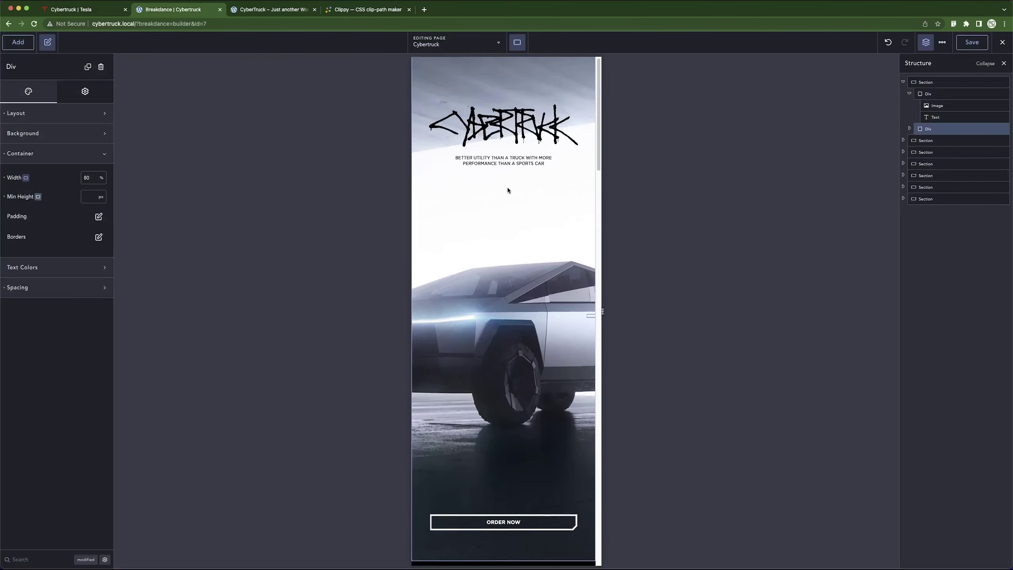
pyautogui.scroll(-15, 508, 190)
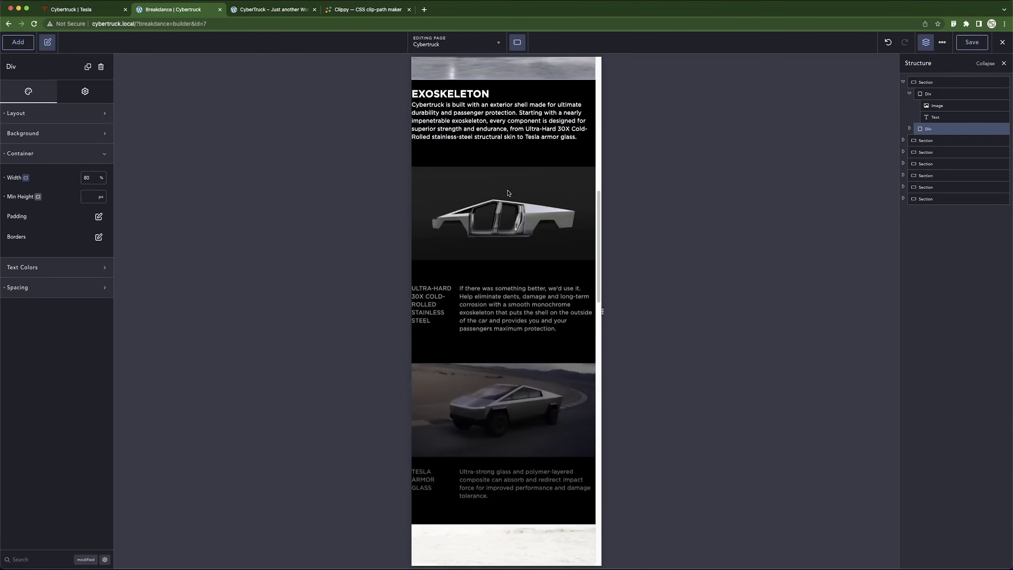
pyautogui.scroll(-20, 508, 193)
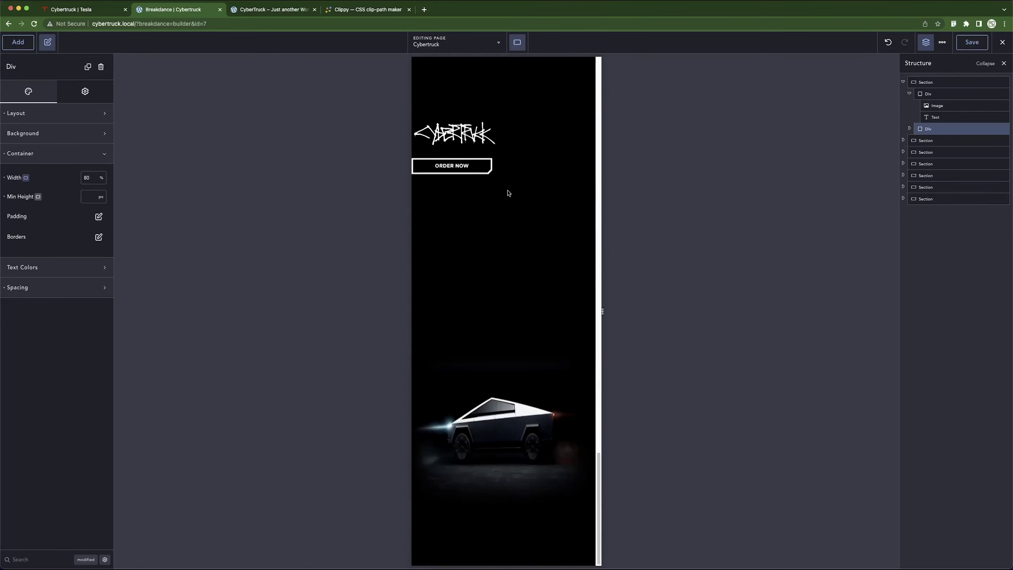
pyautogui.scroll(20, 510, 190)
pyautogui.scroll(-9, 514, 186)
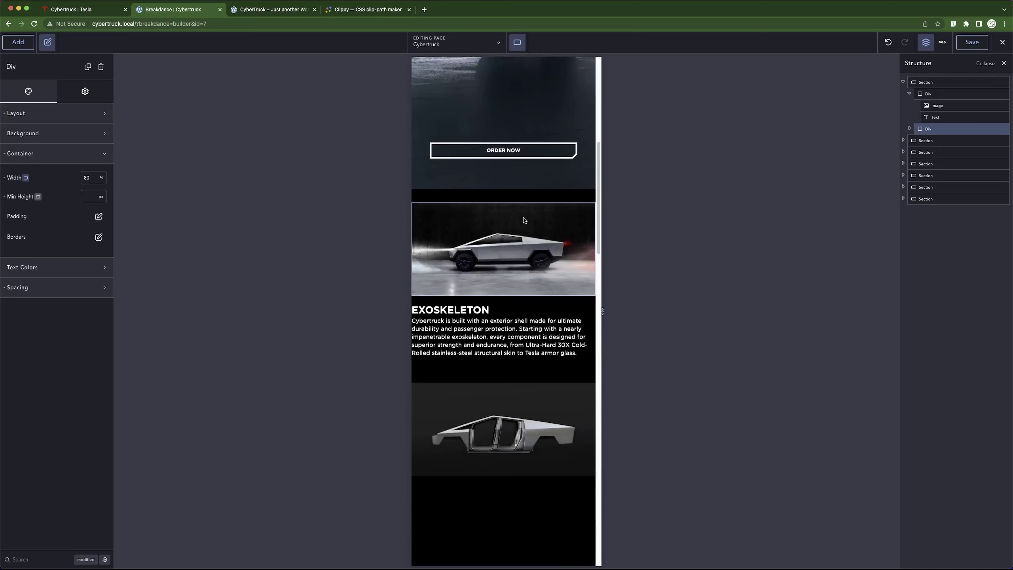
# Inspect the padding of the Exoskeleton content container on Tesla's mobile page.
pyautogui.click(537, 303)
pyautogui.click(108, 9)
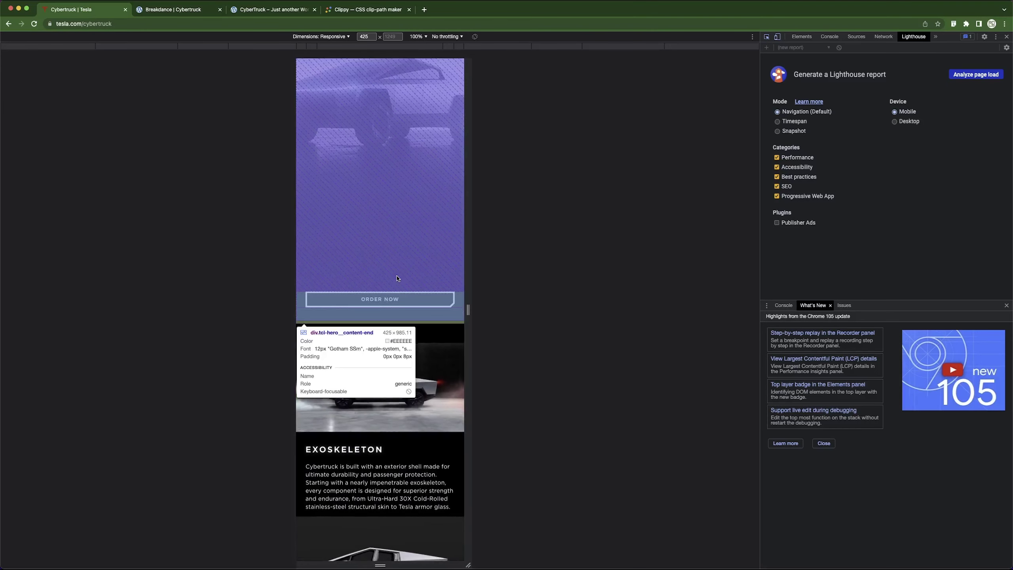
pyautogui.press('super+shift+m')
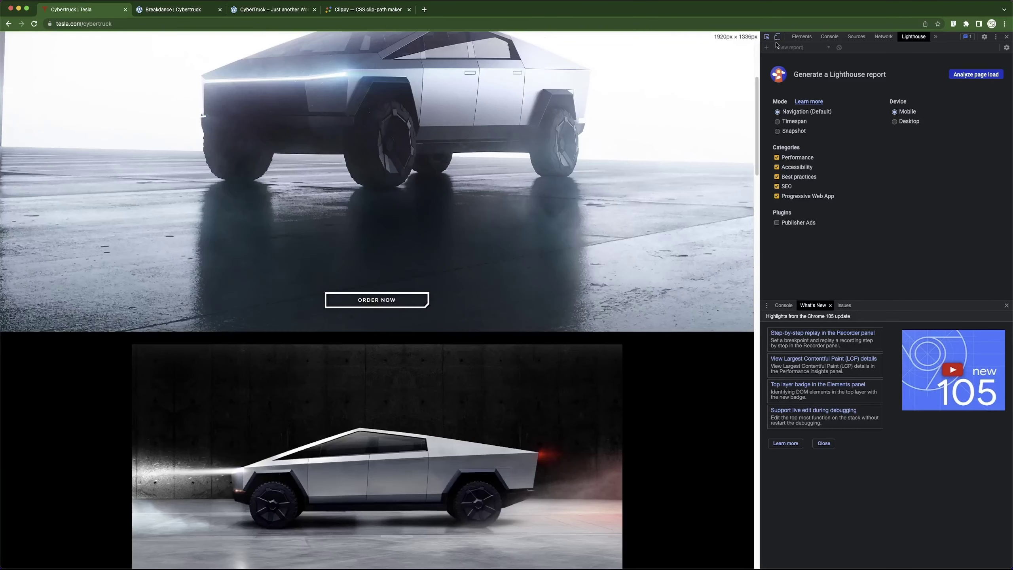
pyautogui.press('super+shift+m')
pyautogui.scroll(-10, 326, 347)
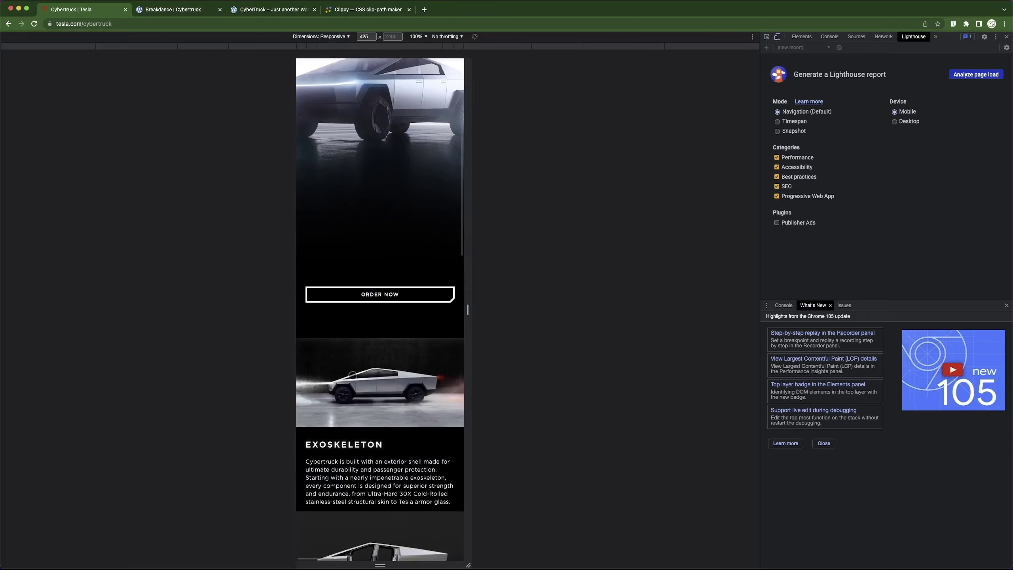
pyautogui.scroll(-4, 352, 375)
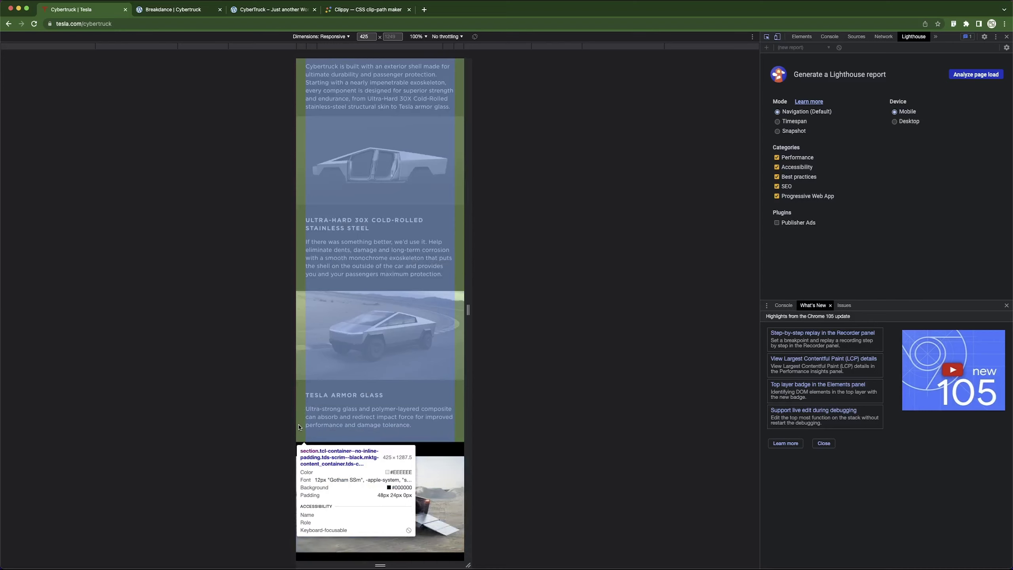
pyautogui.click(300, 427)
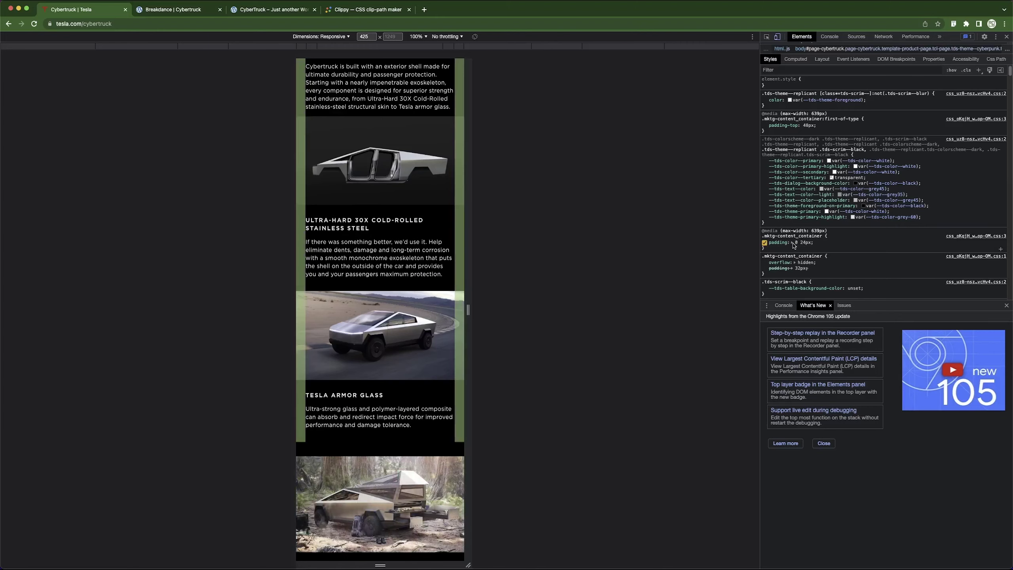
# Set the left and right padding of the Exoskeleton text div to 24 px in the builder.
pyautogui.click(198, 13)
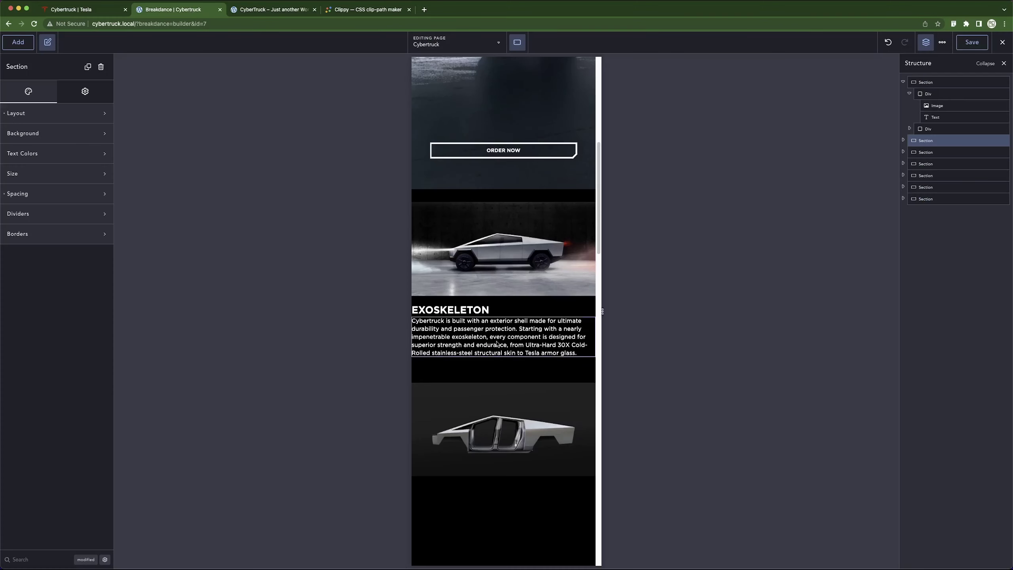
pyautogui.click(532, 311)
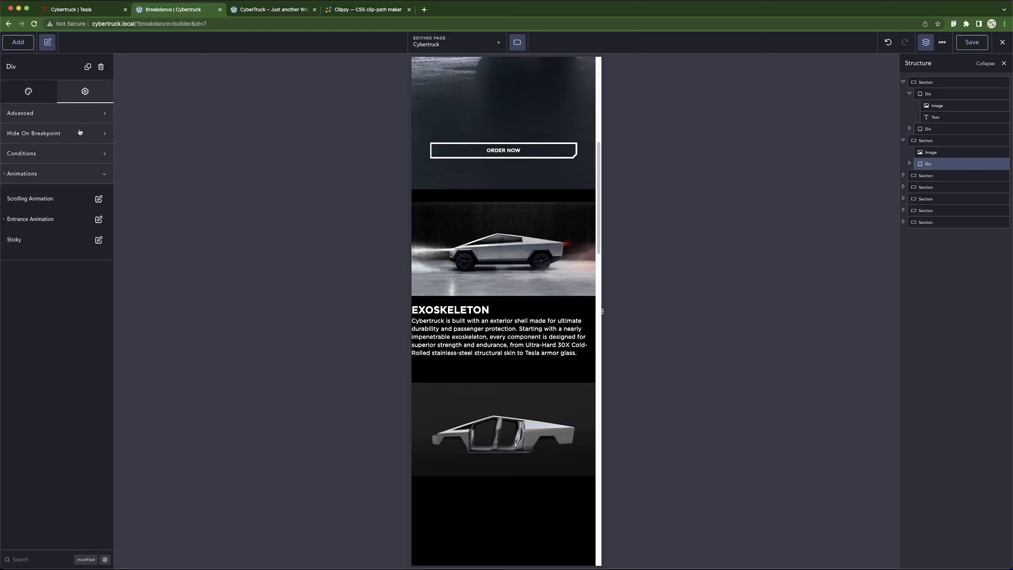
pyautogui.click(57, 176)
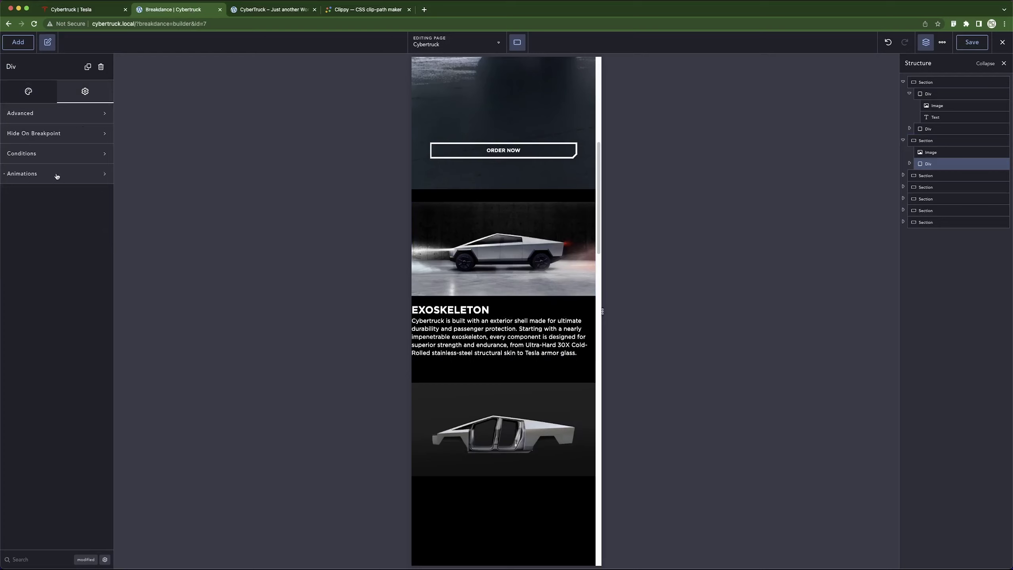
pyautogui.click(34, 91)
pyautogui.click(53, 155)
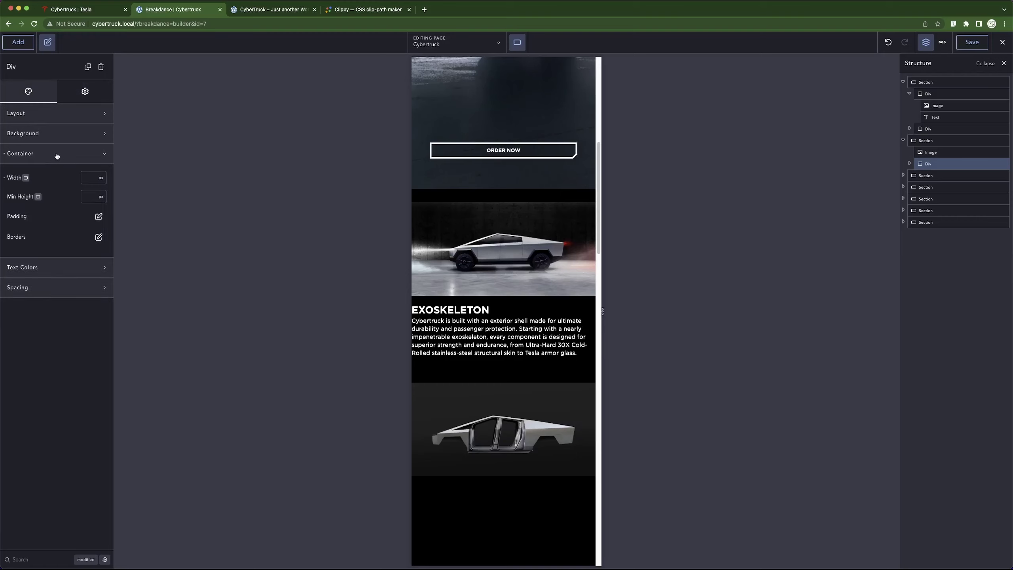
pyautogui.click(98, 217)
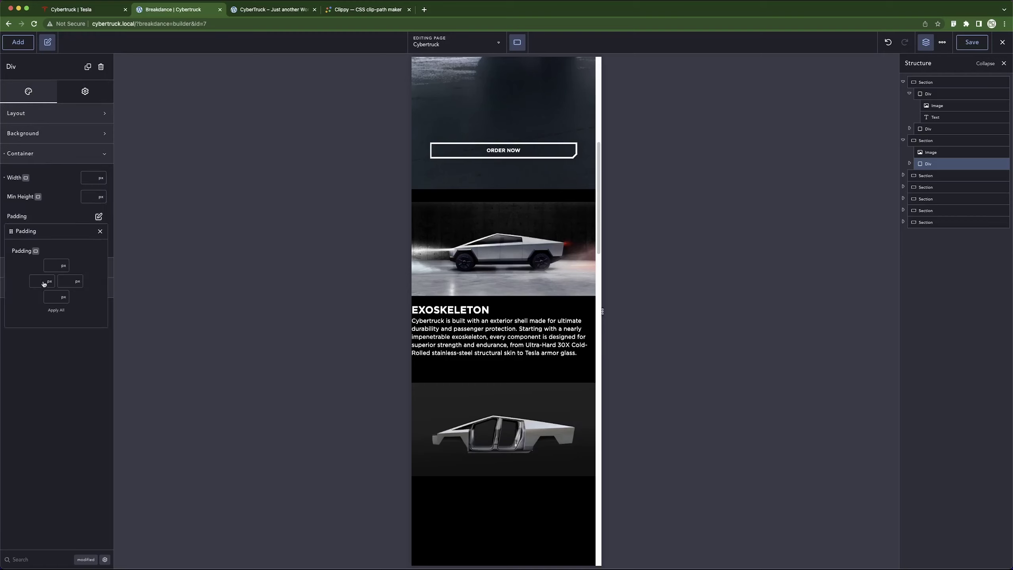
pyautogui.write('24')
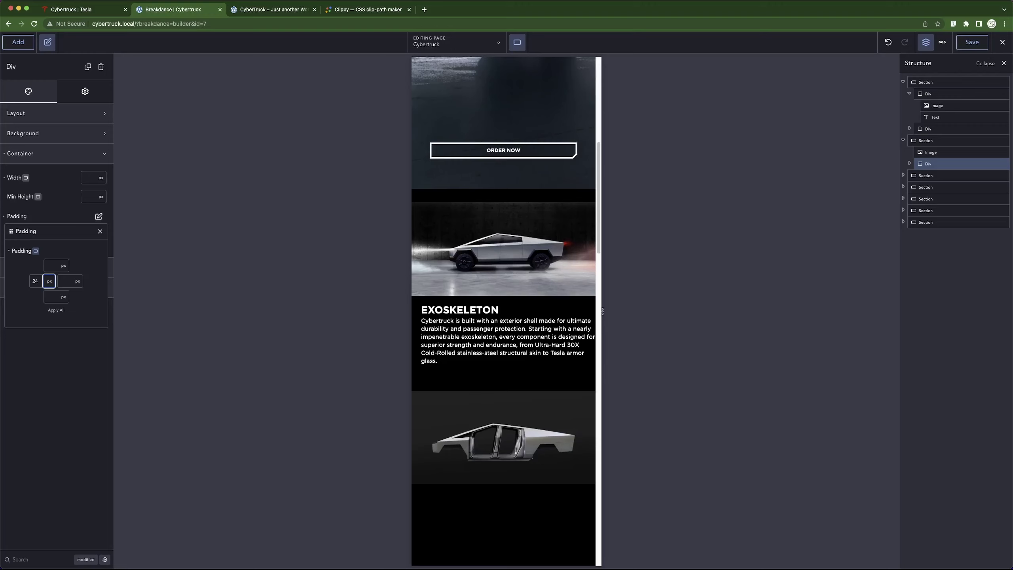
pyautogui.write('24')
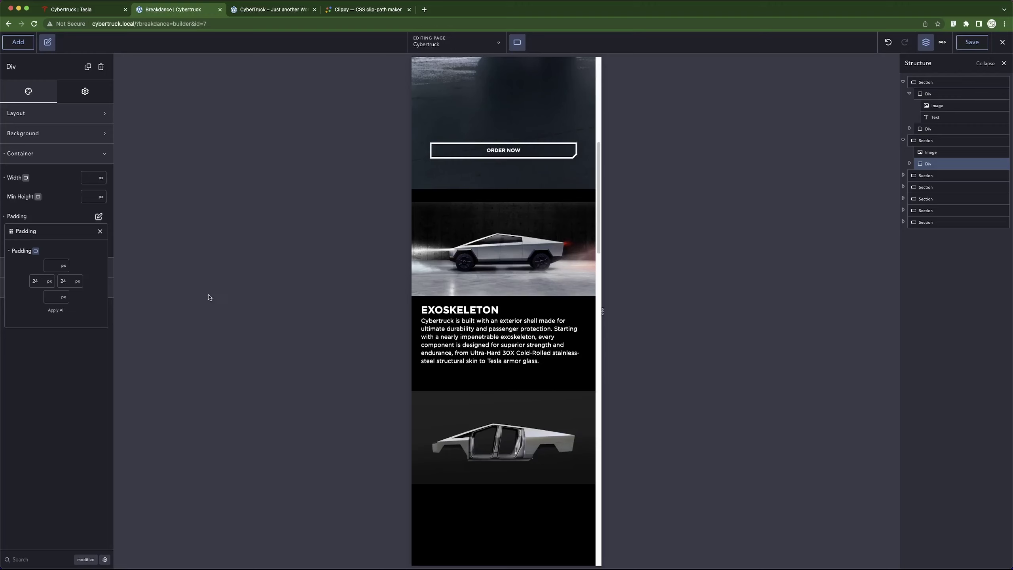
pyautogui.click(100, 232)
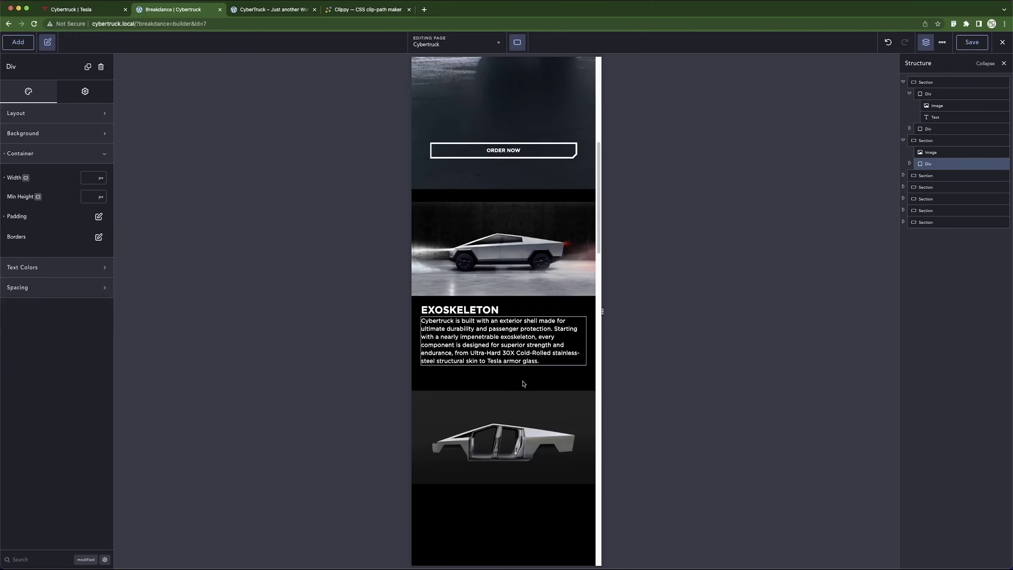
# Set the left and right padding of the Ultra-Hard 30X Cold-Rolled Stainless Steel text div to 24 px.
pyautogui.scroll(-10, 525, 384)
pyautogui.click(447, 273)
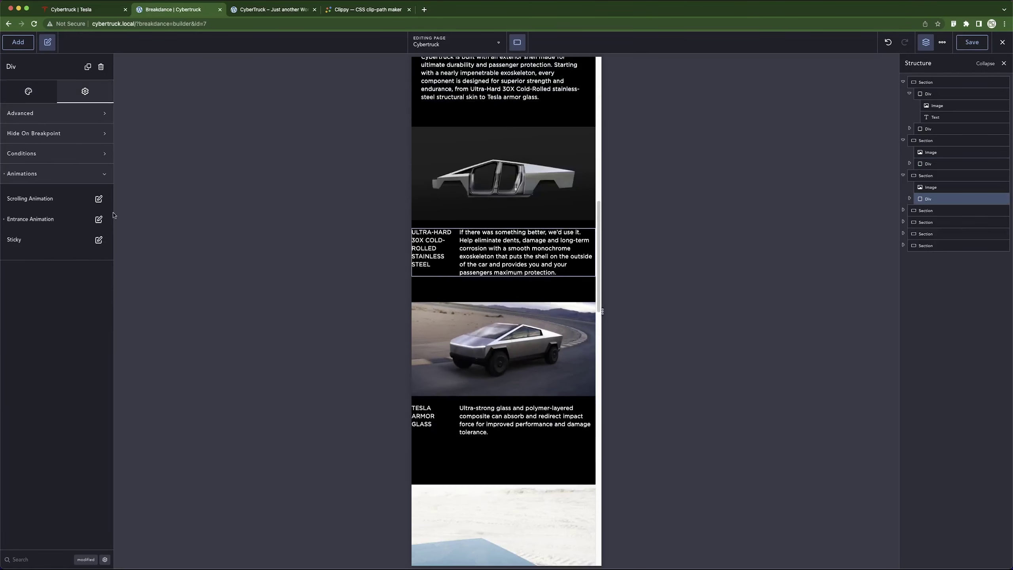
pyautogui.click(63, 173)
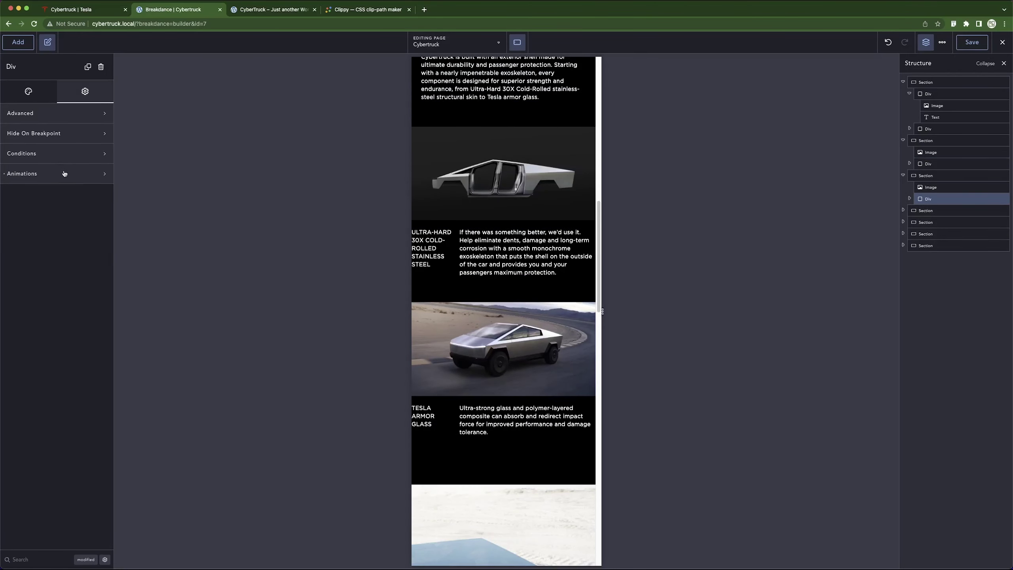
pyautogui.click(44, 92)
pyautogui.click(51, 154)
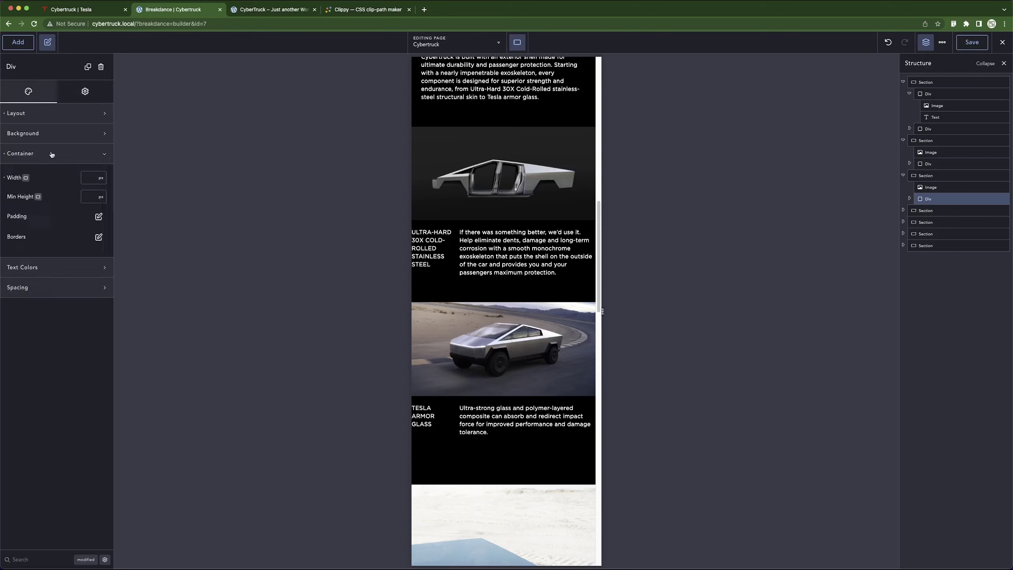
pyautogui.click(98, 217)
pyautogui.write('24')
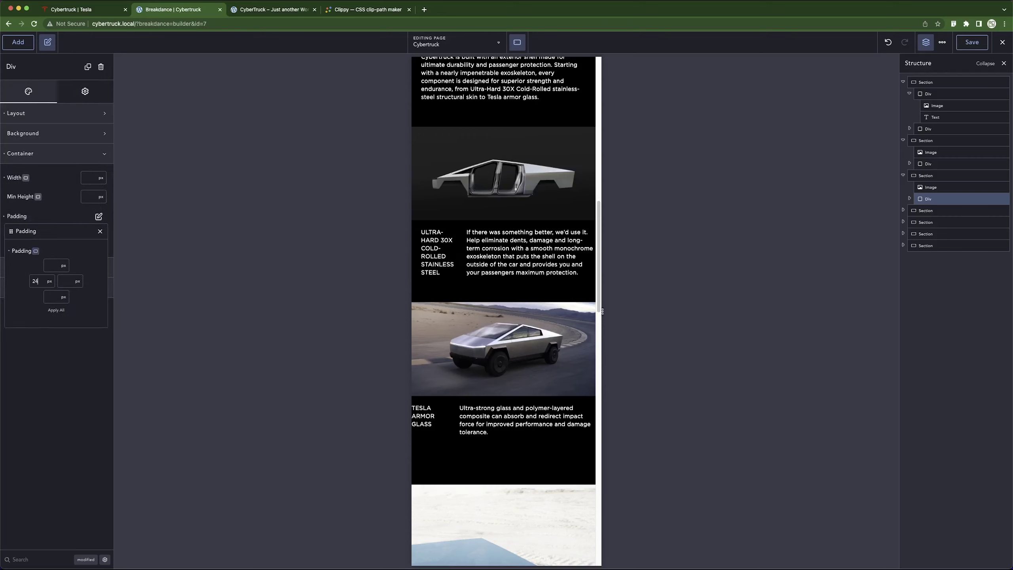
pyautogui.write('24')
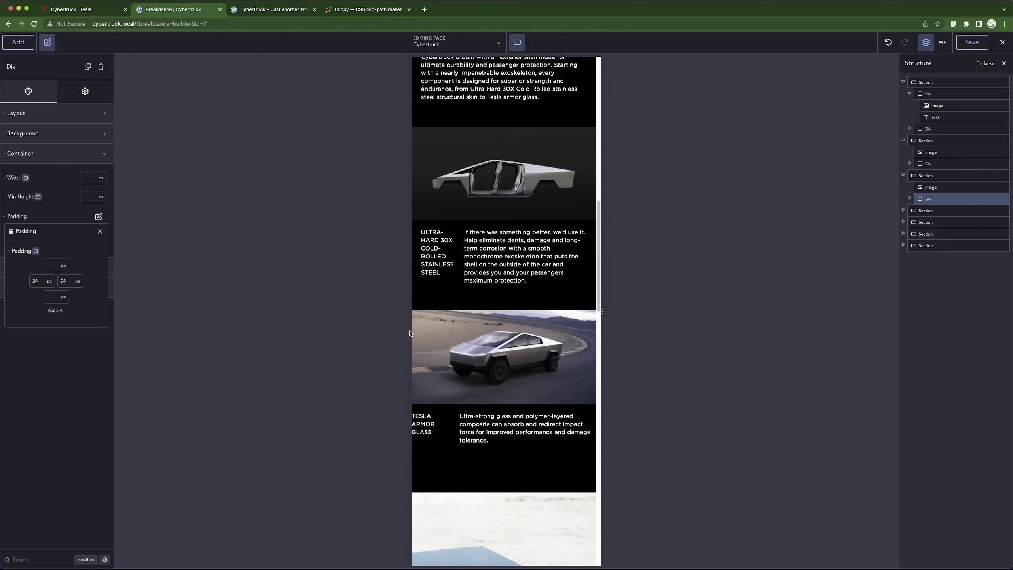
# Set the left and right padding of the Tesla Armor Glass text div to 24 px.
pyautogui.scroll(-3, 453, 384)
pyautogui.click(451, 378)
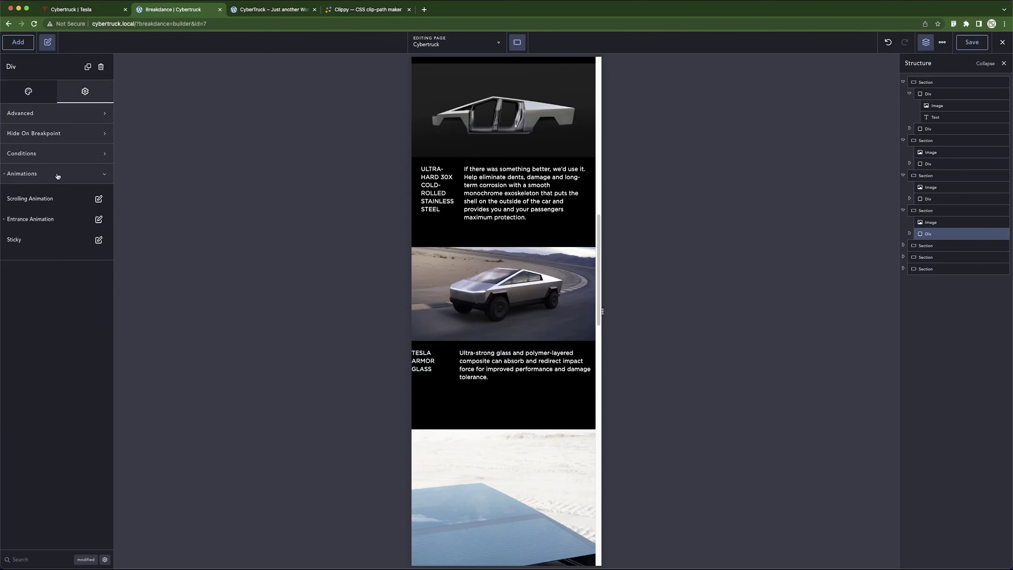
pyautogui.click(35, 104)
pyautogui.click(39, 156)
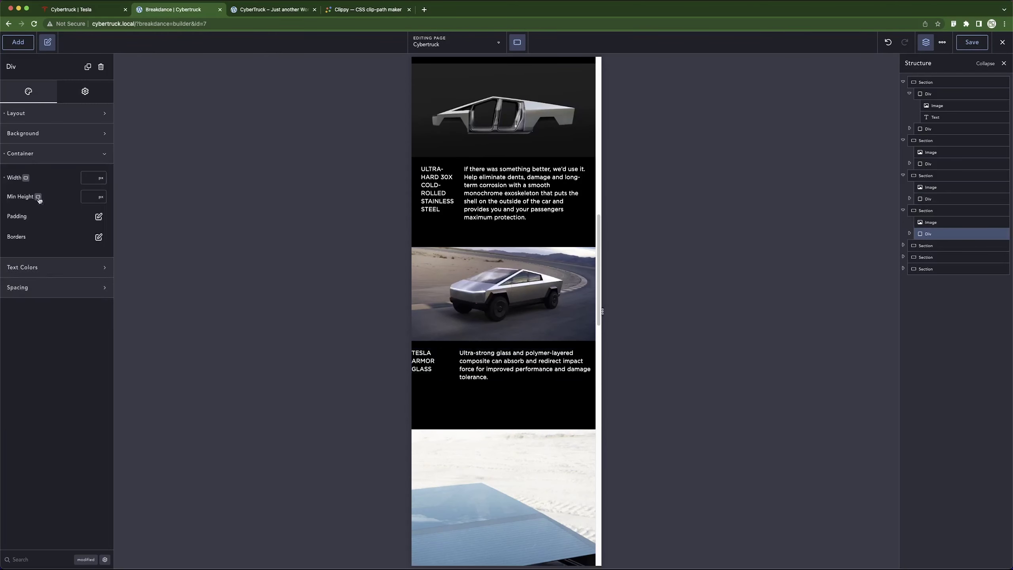
pyautogui.click(98, 217)
pyautogui.write('24')
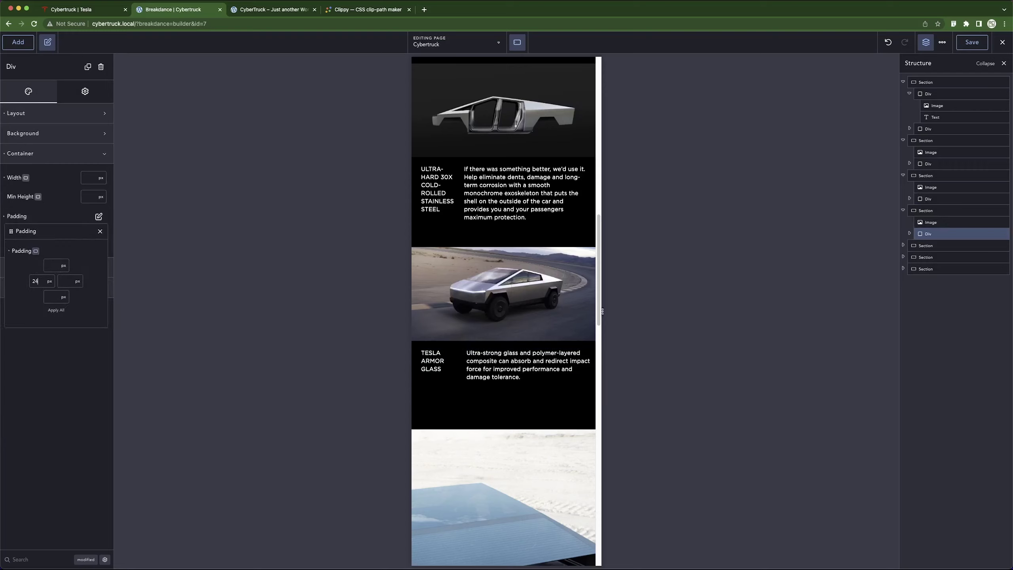
pyautogui.write('24')
# Set the left and right padding of the Versatile Utility text div to 24 px.
pyautogui.scroll(-10, 504, 382)
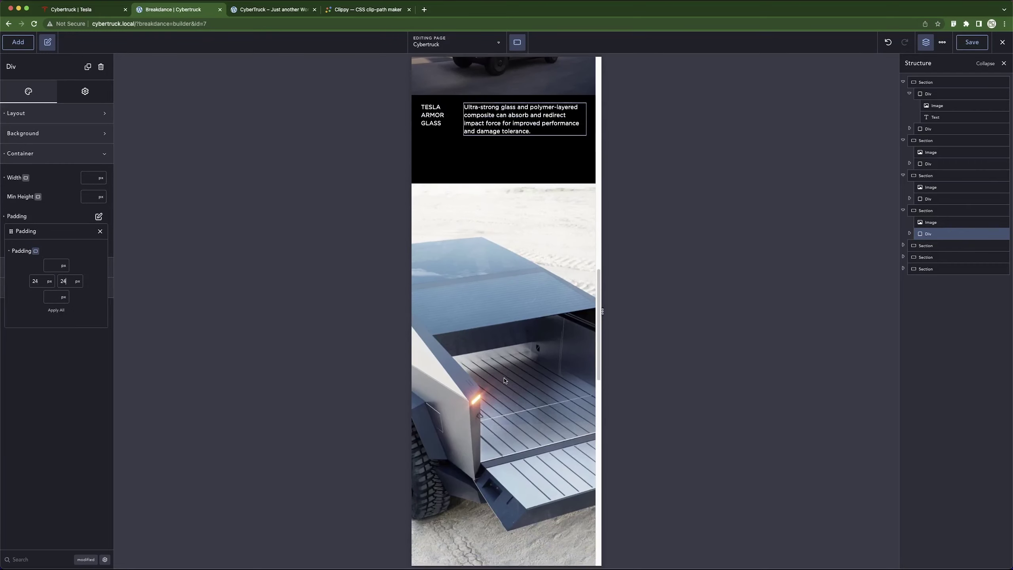
pyautogui.scroll(-4, 504, 382)
pyautogui.click(549, 355)
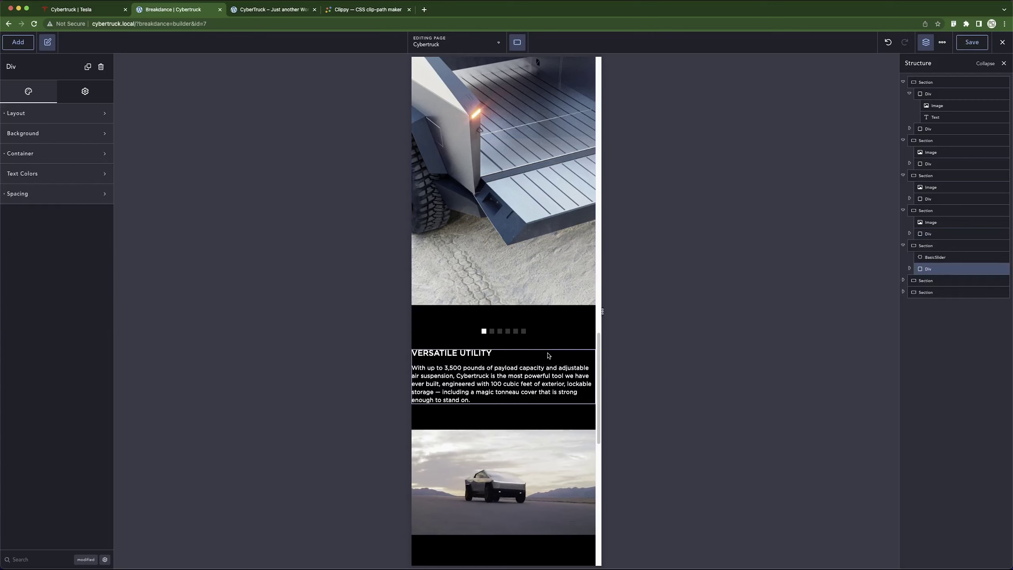
pyautogui.click(60, 153)
pyautogui.click(98, 217)
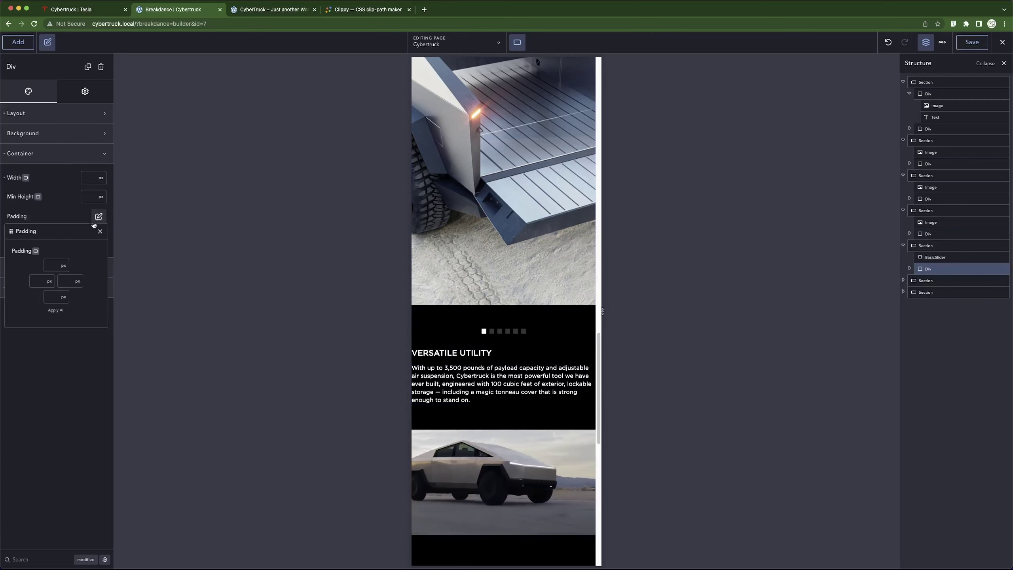
pyautogui.click(51, 283)
pyautogui.write('24')
pyautogui.press('Tab')
pyautogui.write('24')
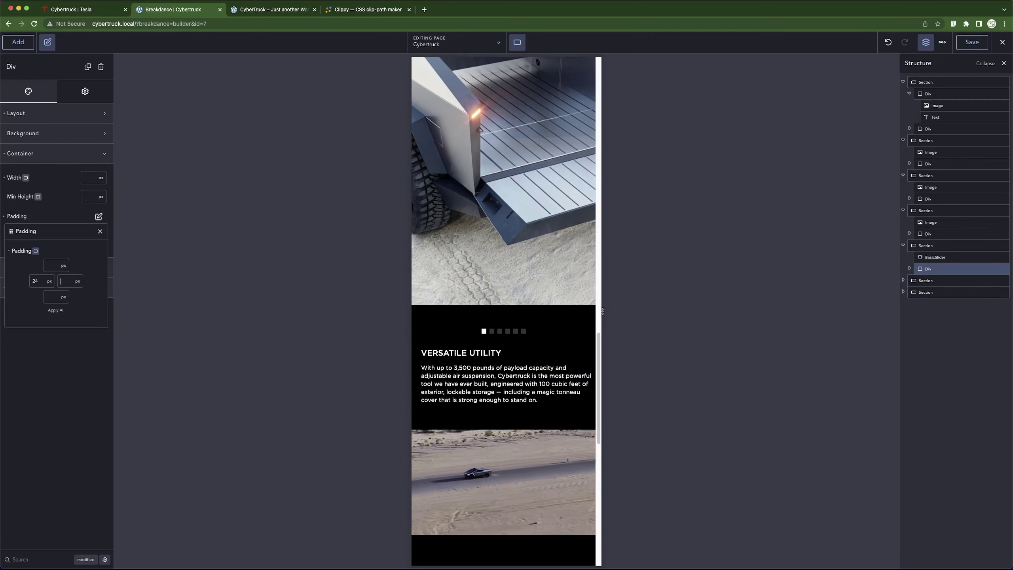
# Set the left and right padding of the Performance and Efficiency text div to 24 px.
pyautogui.scroll(-5, 447, 340)
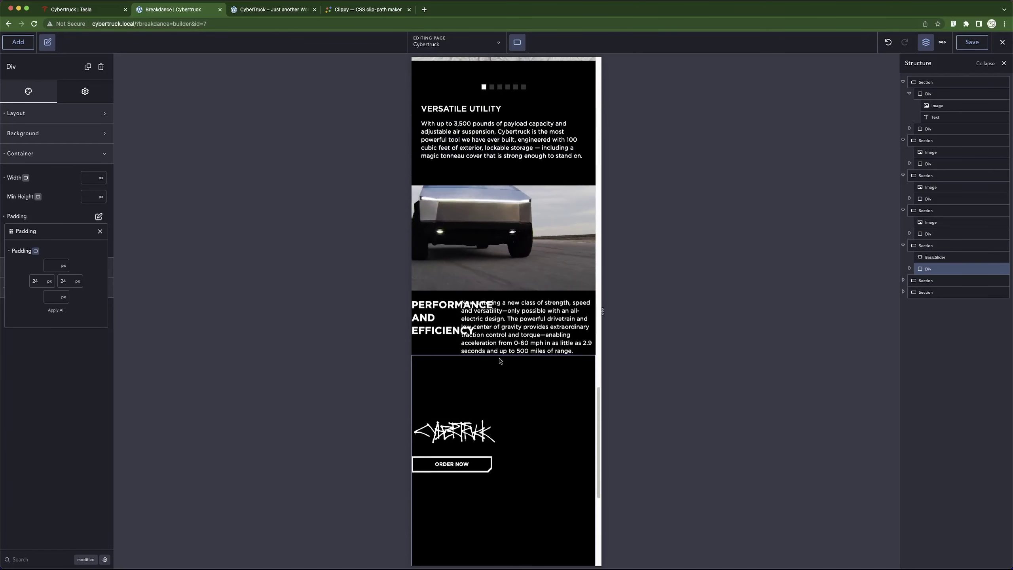
pyautogui.click(447, 340)
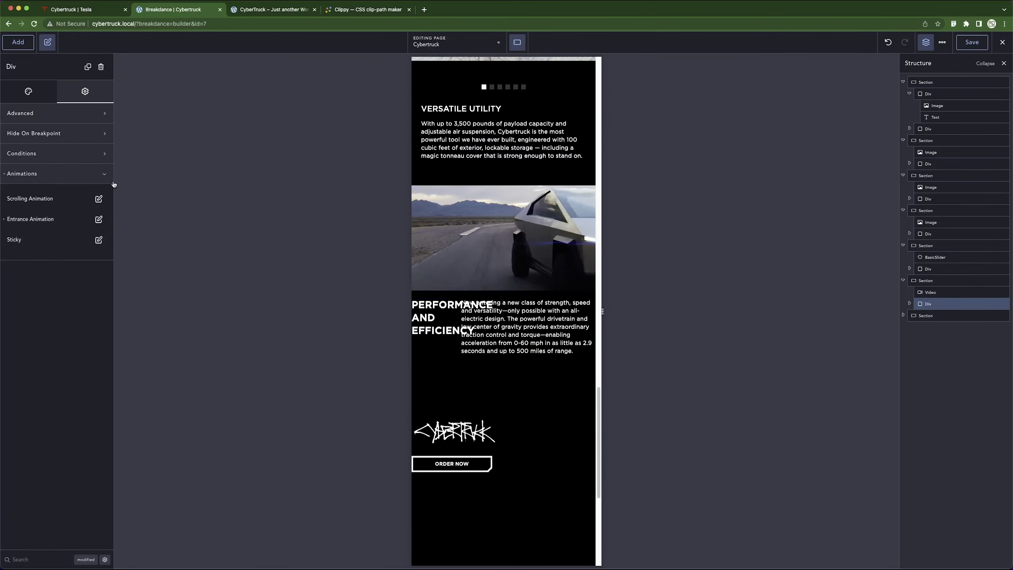
pyautogui.click(81, 155)
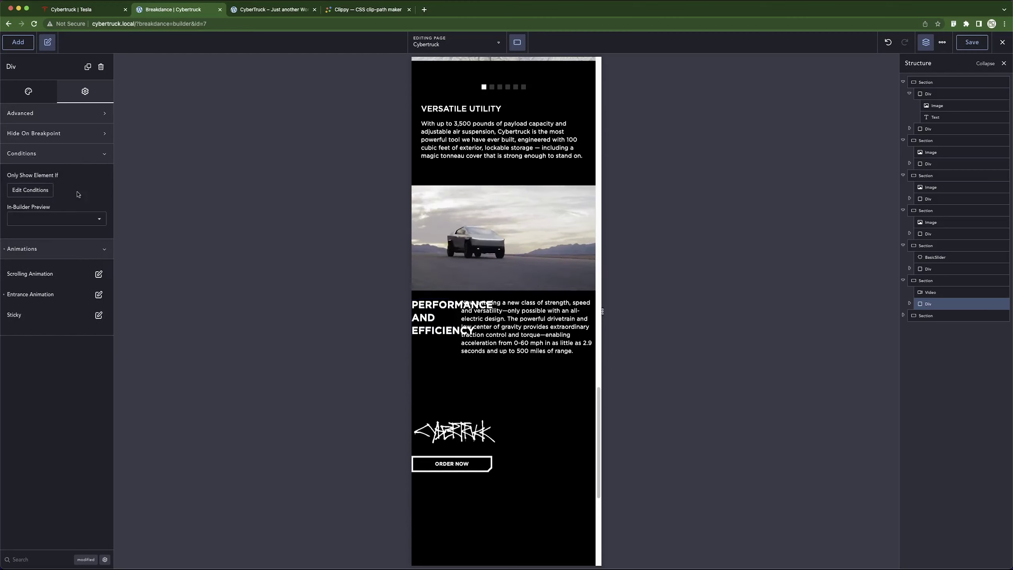
pyautogui.click(28, 91)
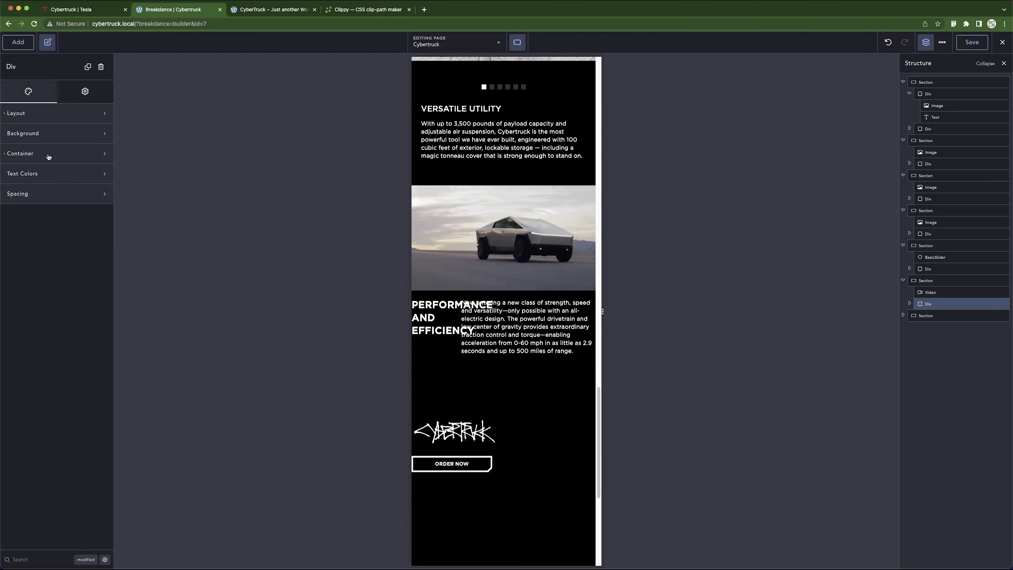
pyautogui.click(77, 153)
pyautogui.click(99, 217)
pyautogui.click(36, 280)
pyautogui.write('24')
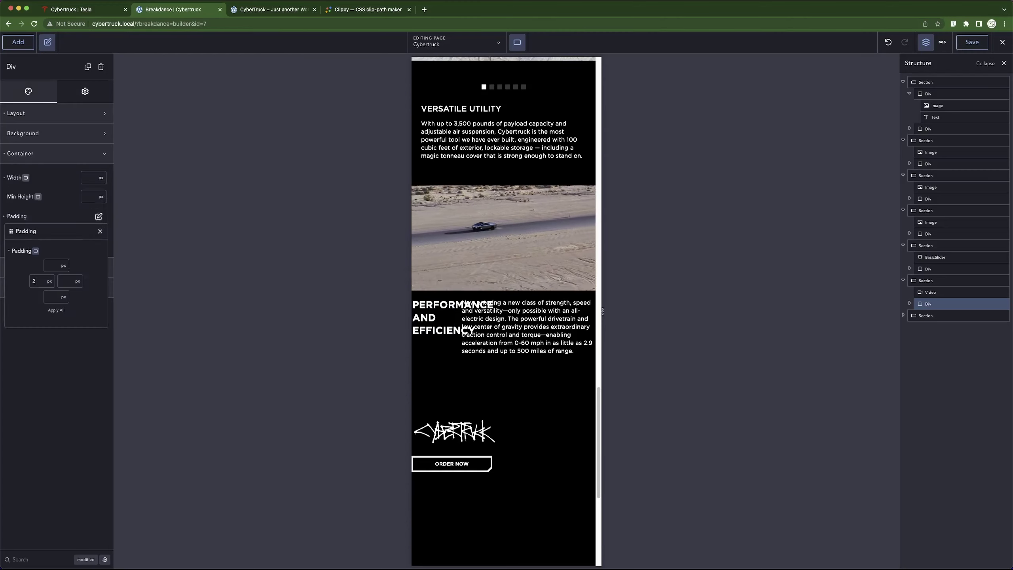
pyautogui.press('Tab')
pyautogui.write('24')
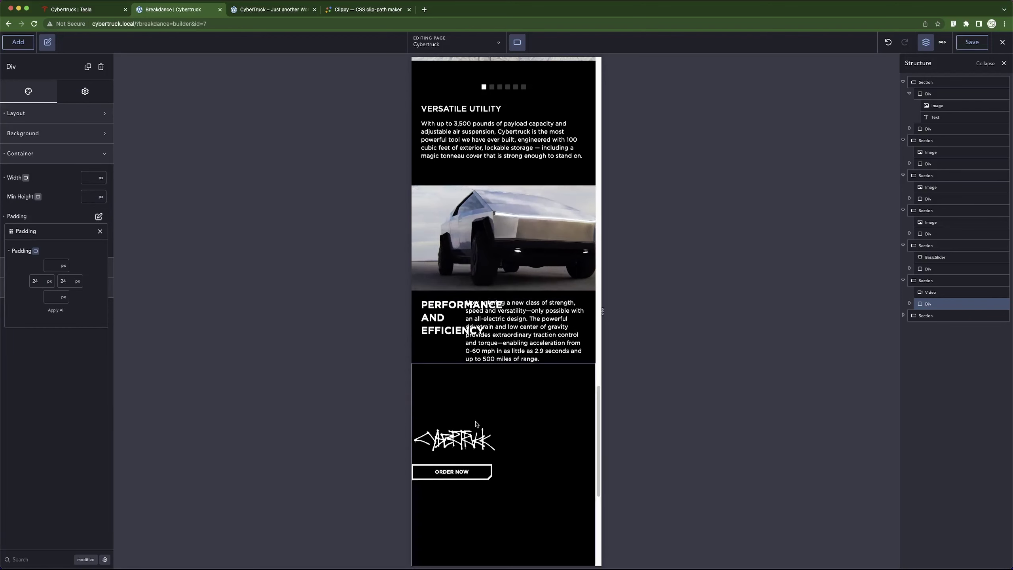
# Examine the layout of the closing logo, Order Now button and truck image on Tesla's mobile page.
pyautogui.scroll(-5, 540, 455)
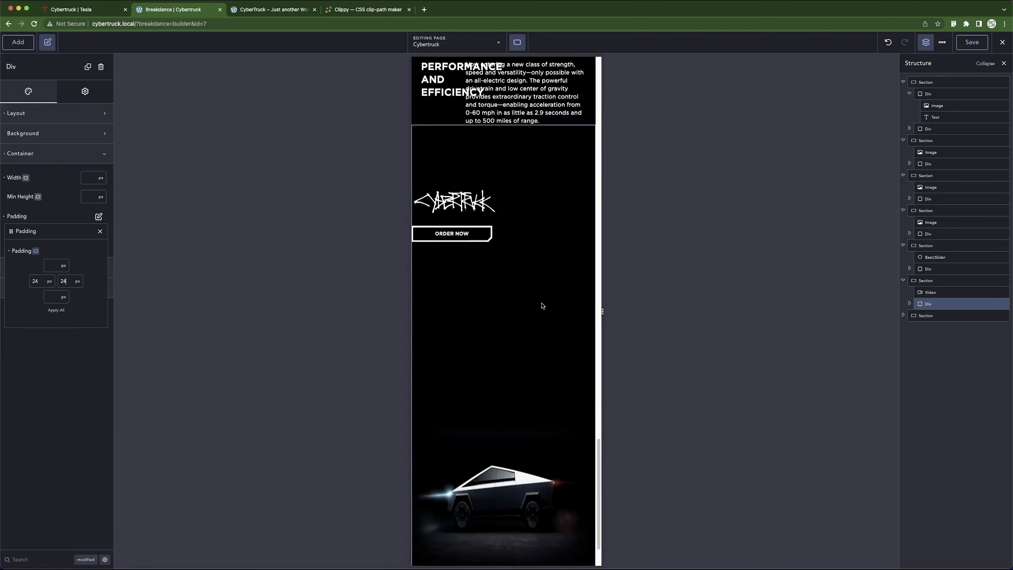
pyautogui.click(108, 9)
pyautogui.scroll(-7, 413, 313)
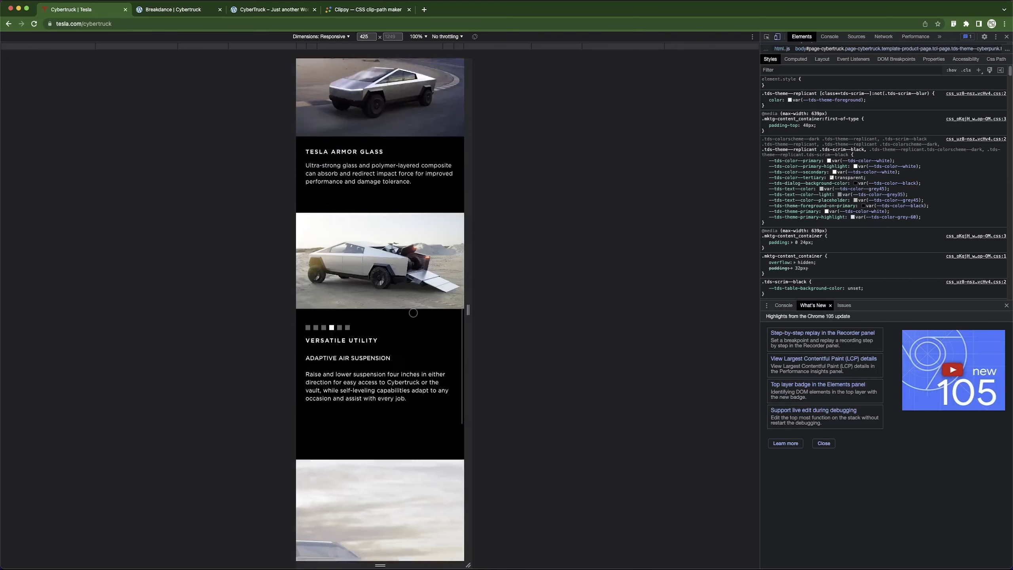
pyautogui.scroll(-15, 413, 312)
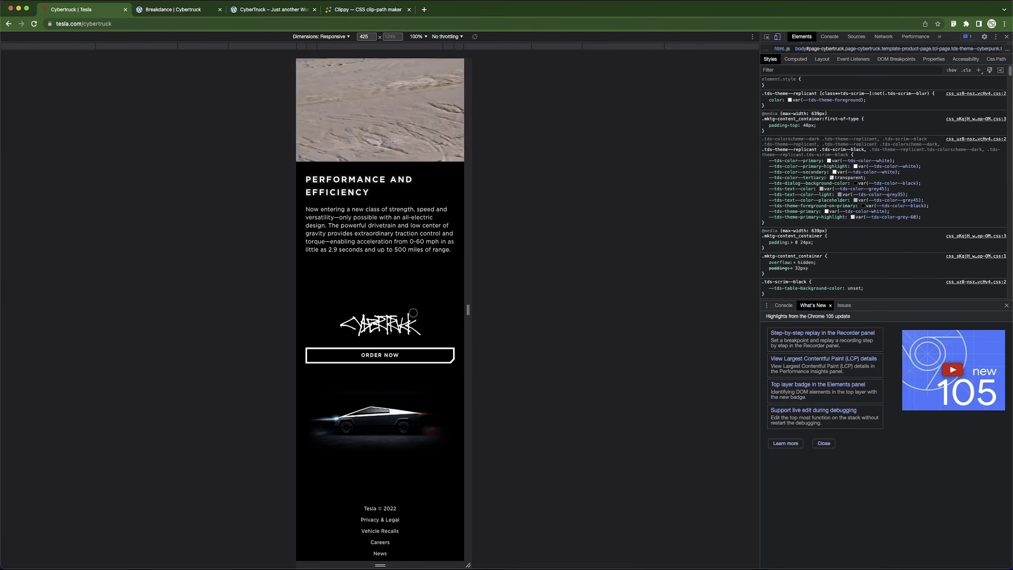
pyautogui.scroll(6, 413, 312)
pyautogui.scroll(-6, 413, 312)
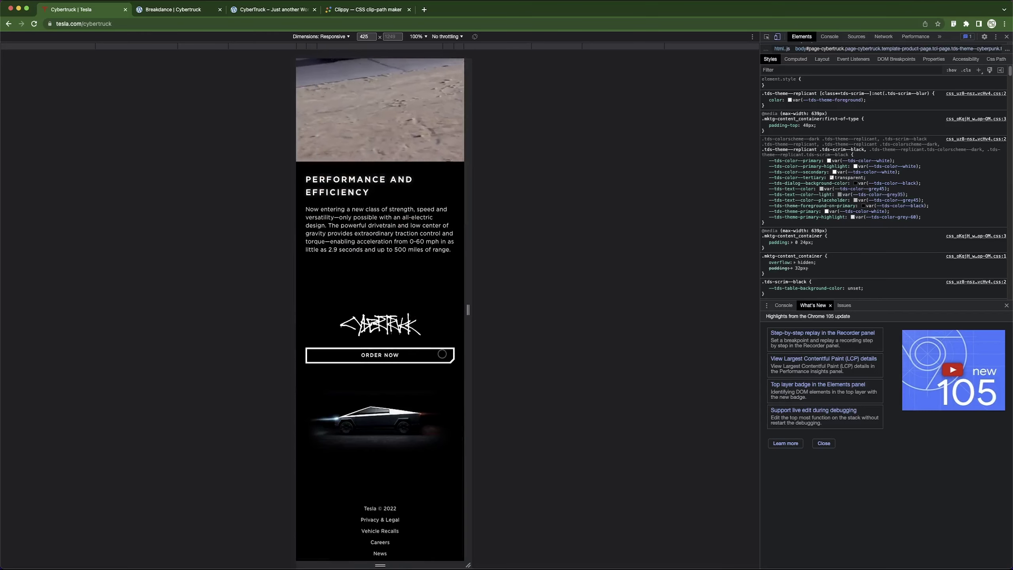
pyautogui.hotkey('ctrl', 'Tab')
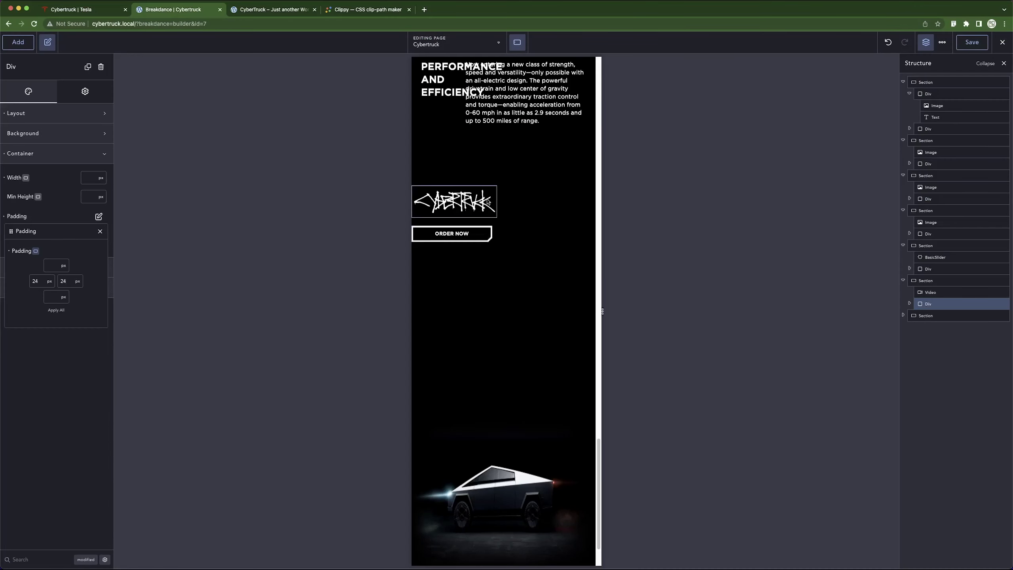
# Set the div holding the Cybertruck logo and Order Now button to 100% width and center-align its contents.
pyautogui.click(486, 255)
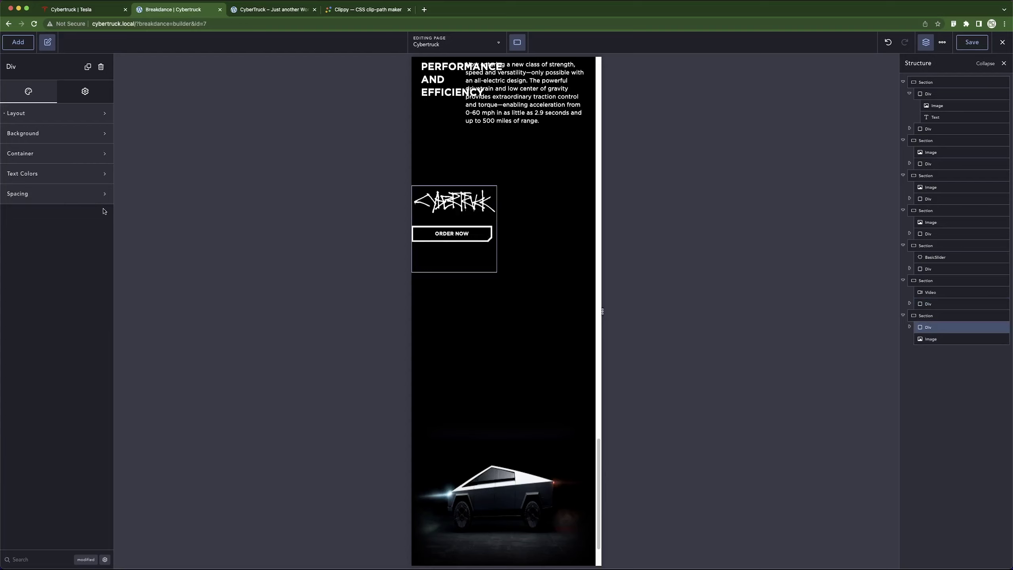
pyautogui.click(49, 157)
pyautogui.click(102, 184)
pyautogui.click(103, 211)
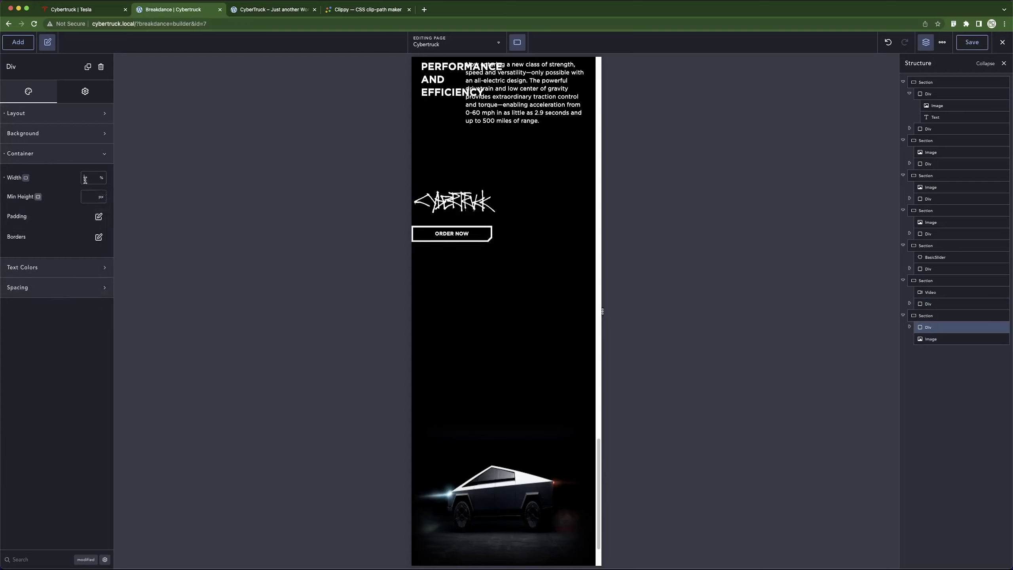
pyautogui.click(85, 180)
pyautogui.write('100')
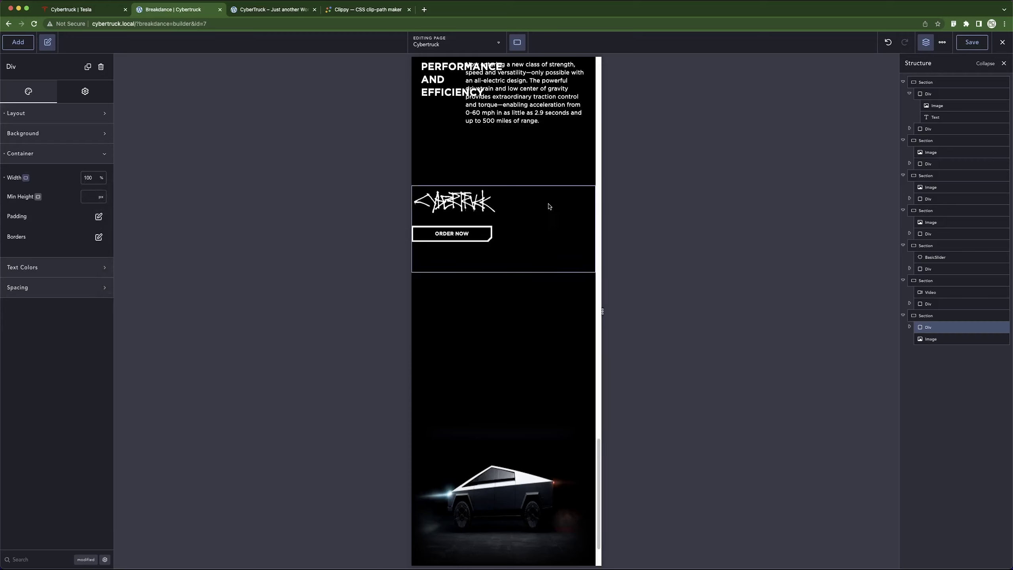
pyautogui.click(52, 113)
pyautogui.click(88, 138)
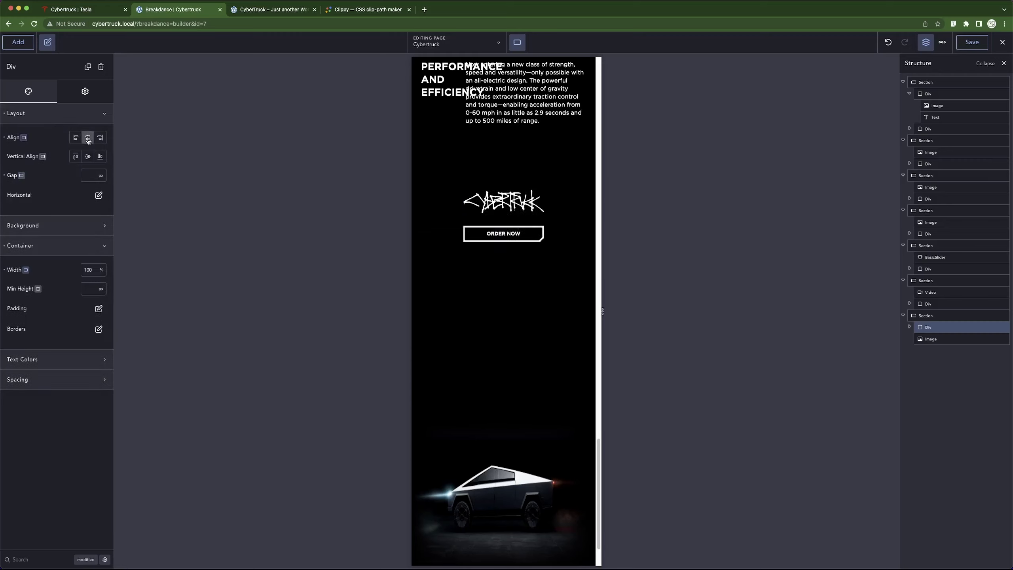
# Try an 80% width on the innermost div of the Order Now button, clearing the value again.
pyautogui.click(546, 234)
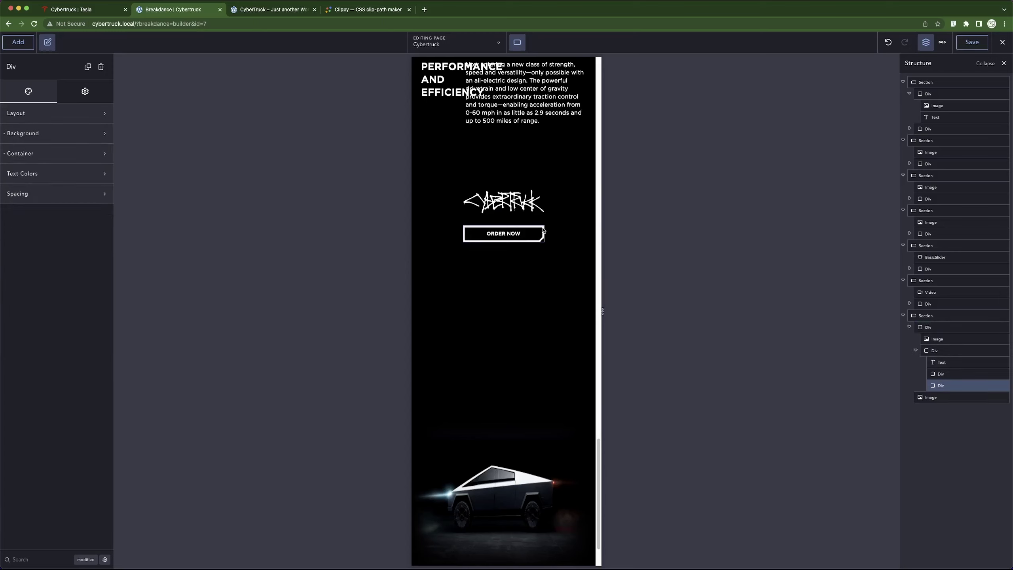
pyautogui.click(62, 155)
pyautogui.click(99, 177)
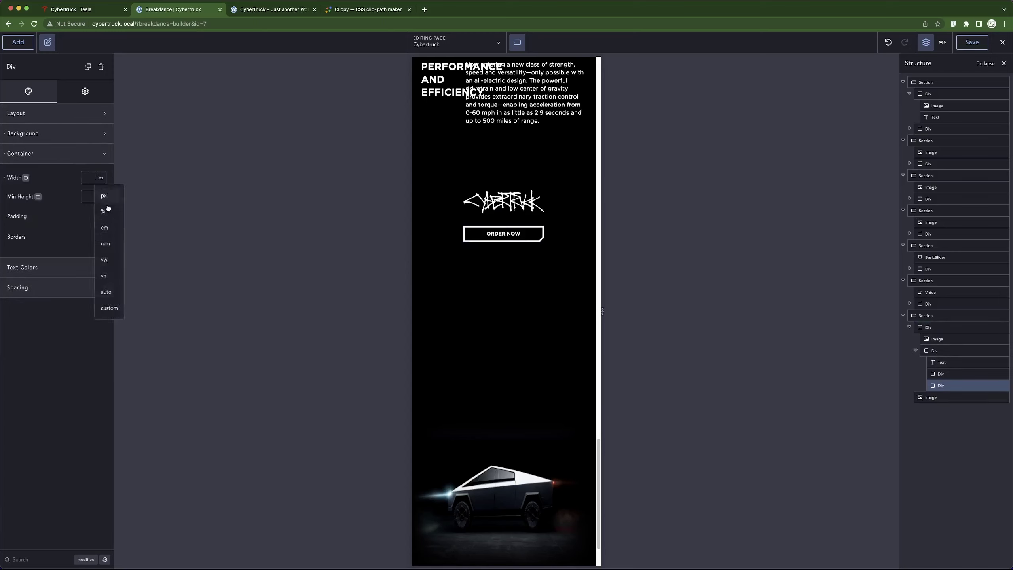
pyautogui.click(104, 210)
pyautogui.write('80')
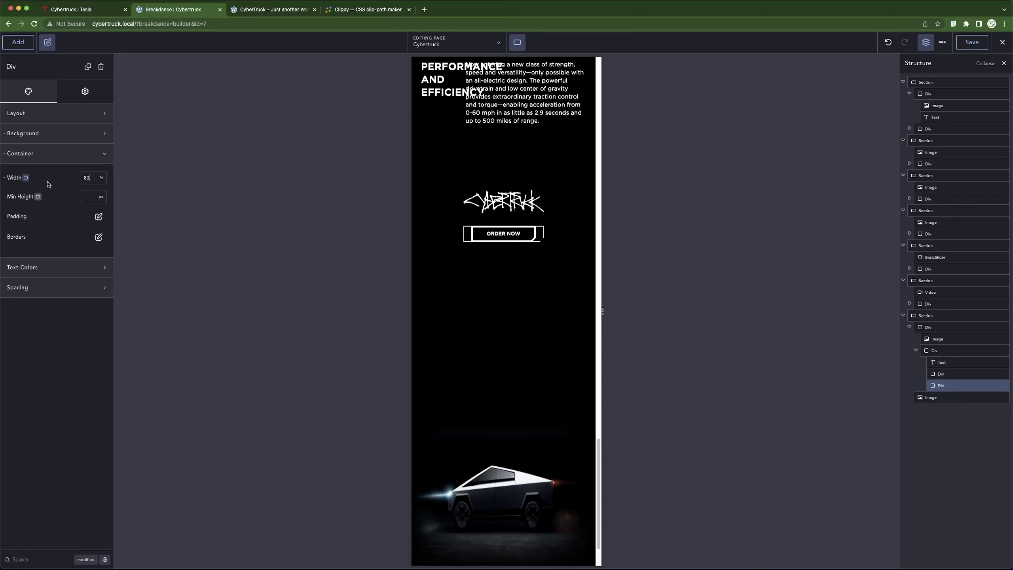
pyautogui.press('BackSpace')
pyautogui.press('BackSpace')
# Set the width of the parent div wrapping the Order Now button to 80% and compare it with Tesla's mobile page.
pyautogui.click(939, 351)
pyautogui.click(81, 158)
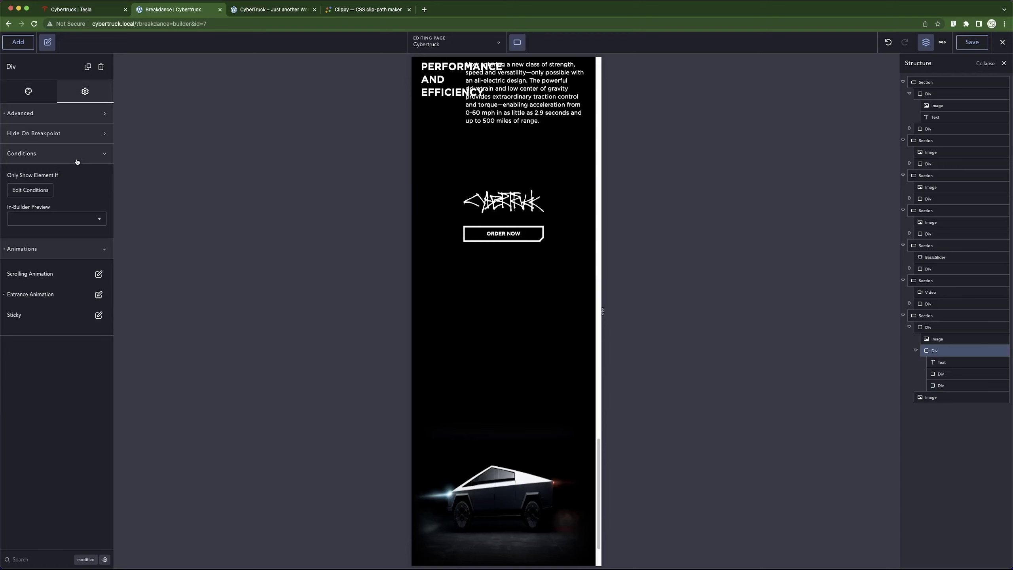
pyautogui.click(65, 173)
pyautogui.click(29, 93)
pyautogui.click(45, 158)
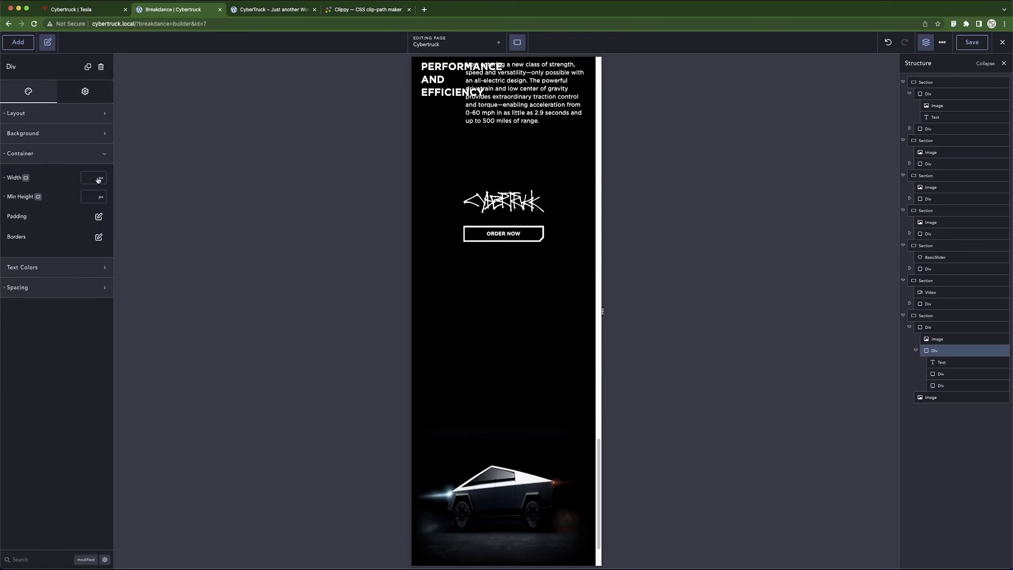
pyautogui.click(101, 181)
pyautogui.click(101, 198)
pyautogui.click(84, 174)
pyautogui.write('80')
pyautogui.hotkey('ctrl', 'shift', 'Tab')
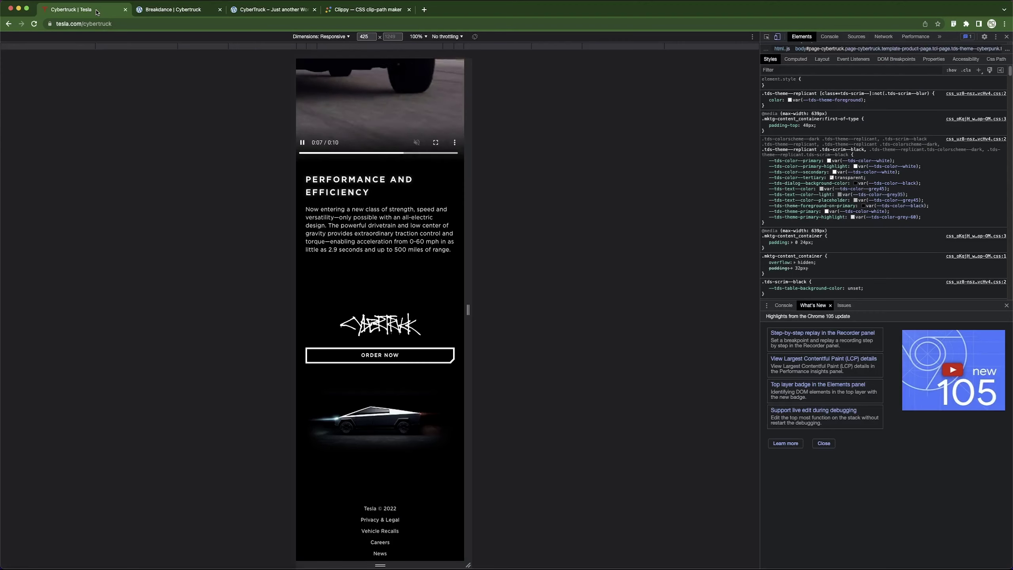
pyautogui.click(181, 12)
# Inspect the size of Tesla's closing Cybertruck section and give the matching builder section a custom height of 370 px.
pyautogui.scroll(-3, 508, 484)
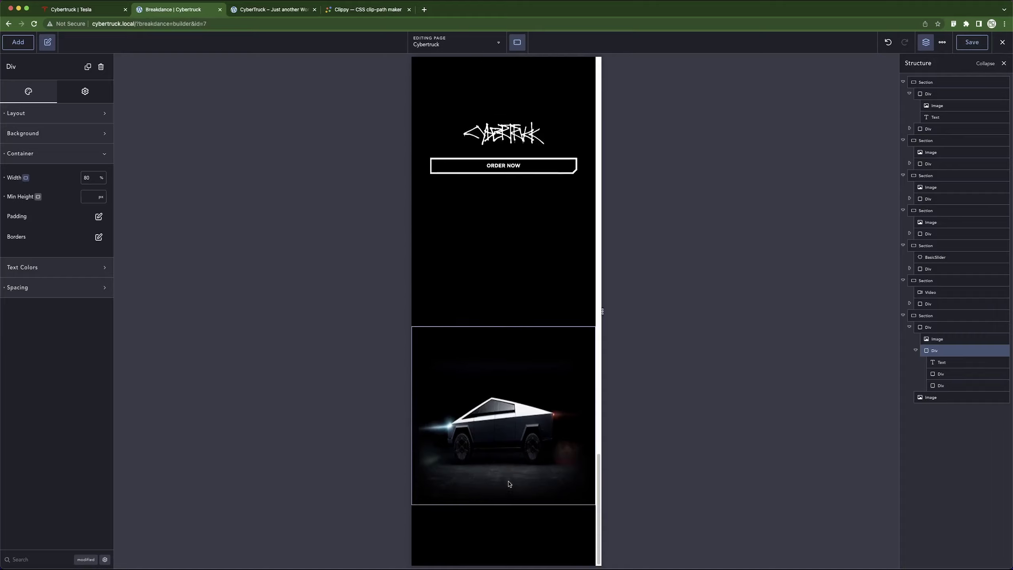
pyautogui.click(548, 241)
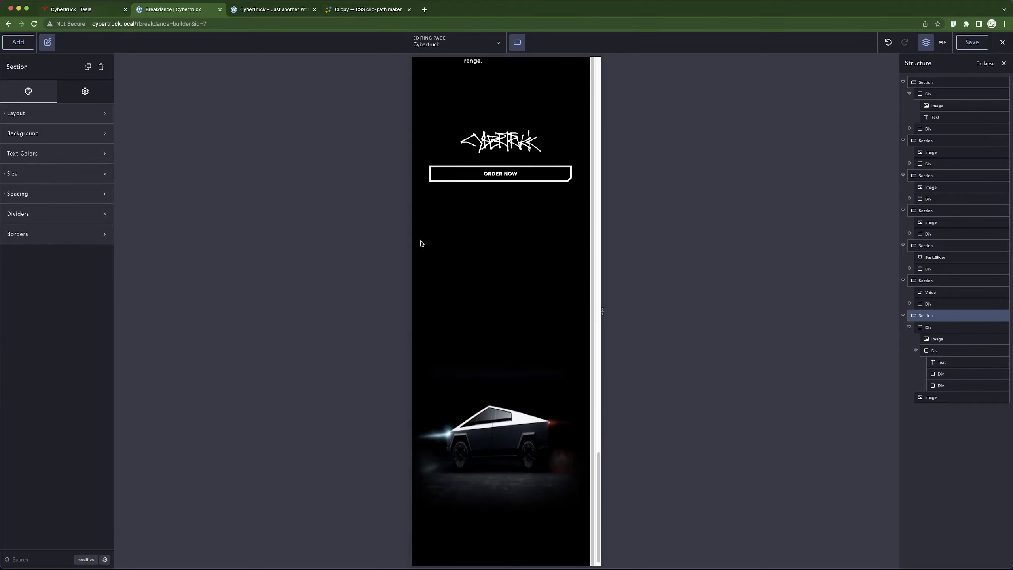
pyautogui.click(64, 11)
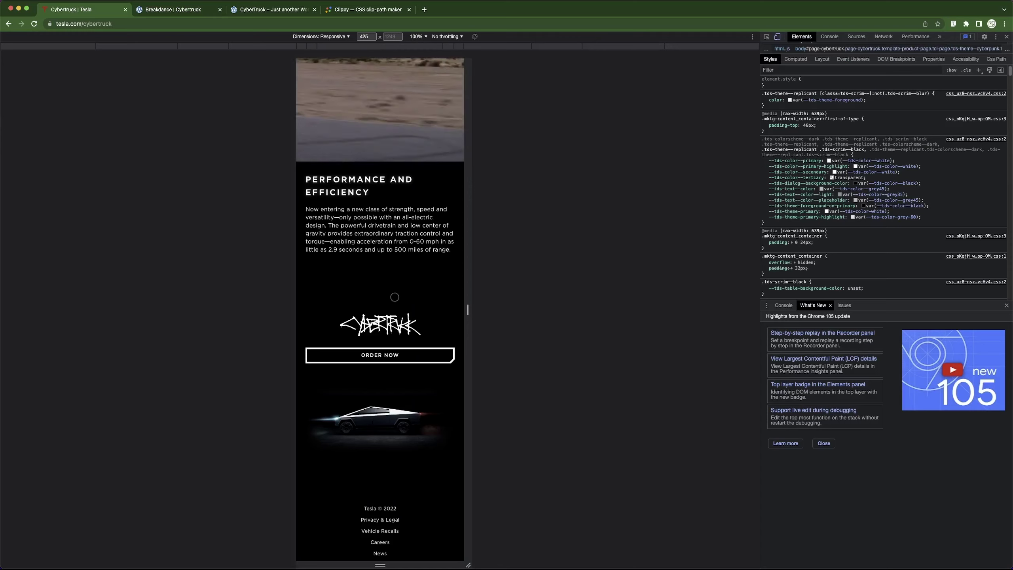
pyautogui.click(167, 10)
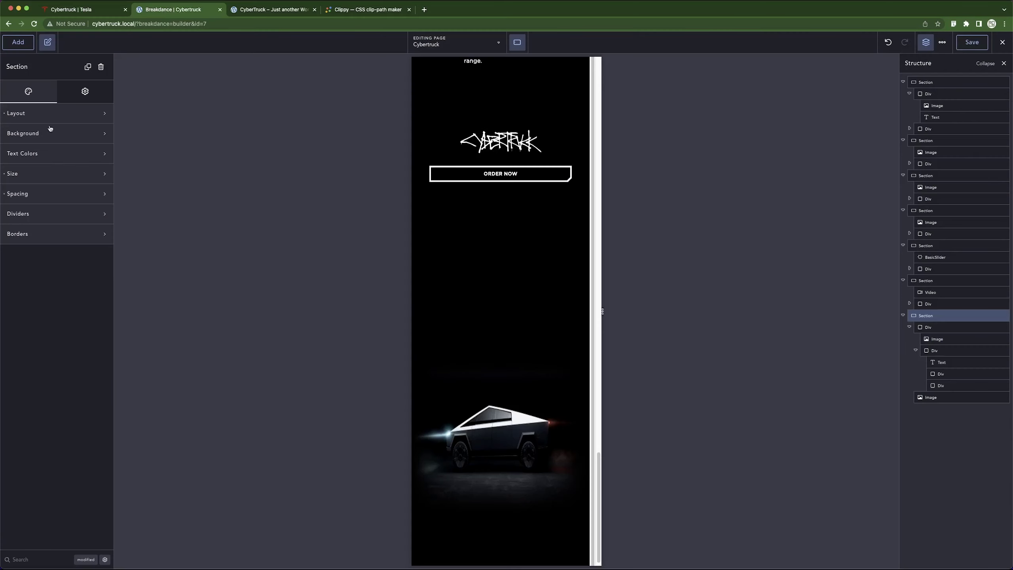
pyautogui.click(41, 171)
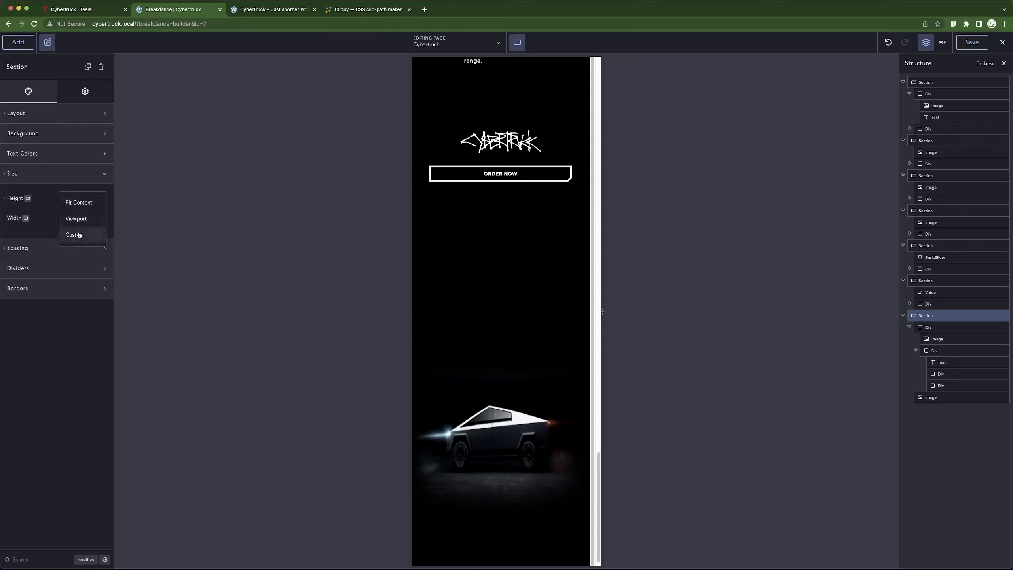
pyautogui.click(82, 203)
pyautogui.click(81, 203)
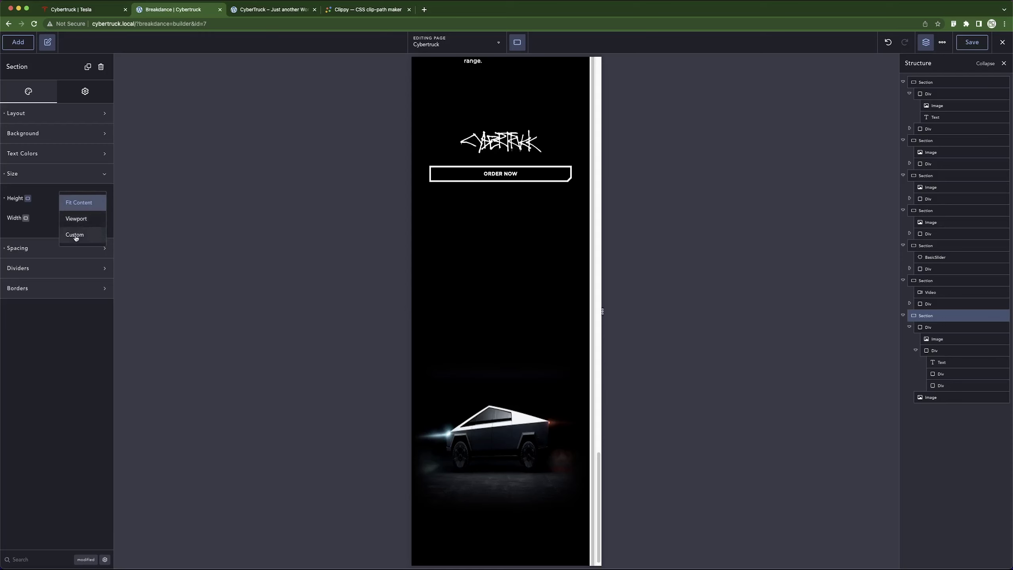
pyautogui.click(75, 236)
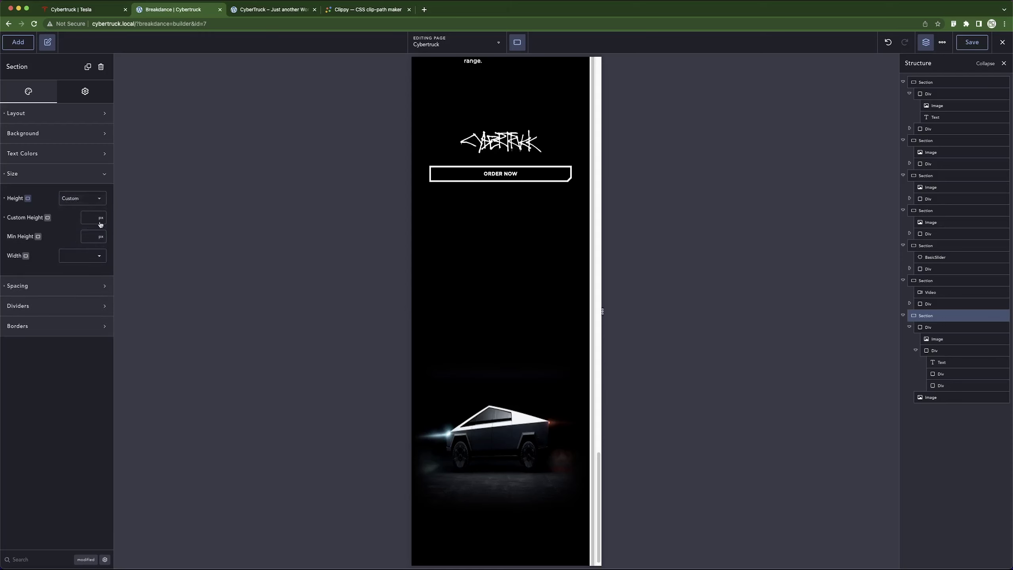
pyautogui.click(128, 8)
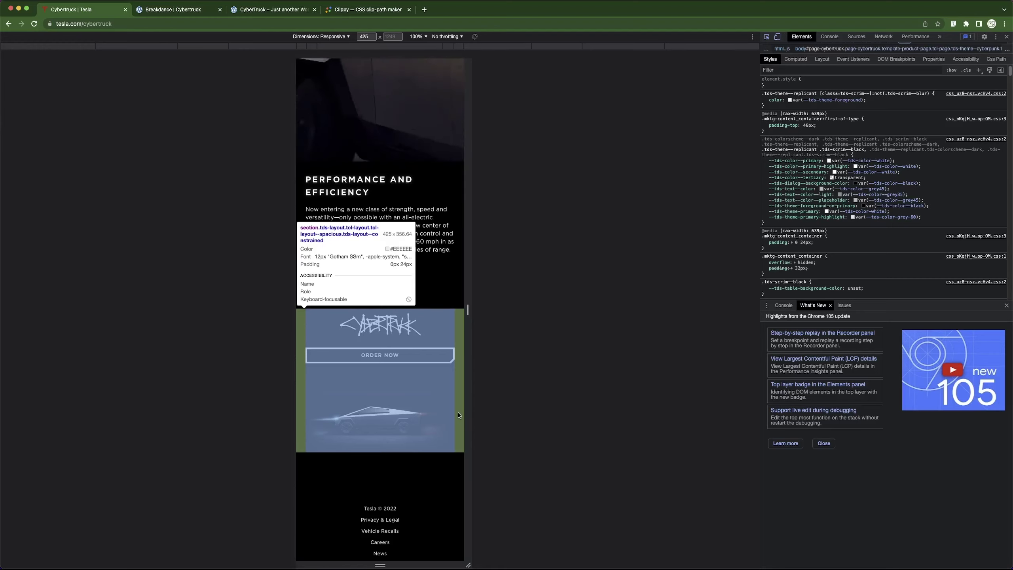
pyautogui.click(153, 9)
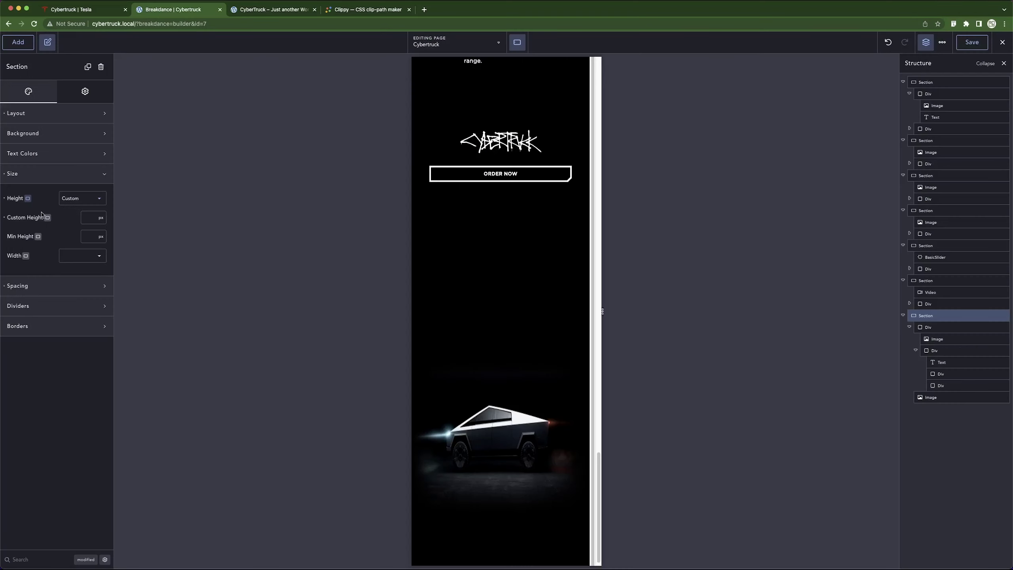
pyautogui.write('370')
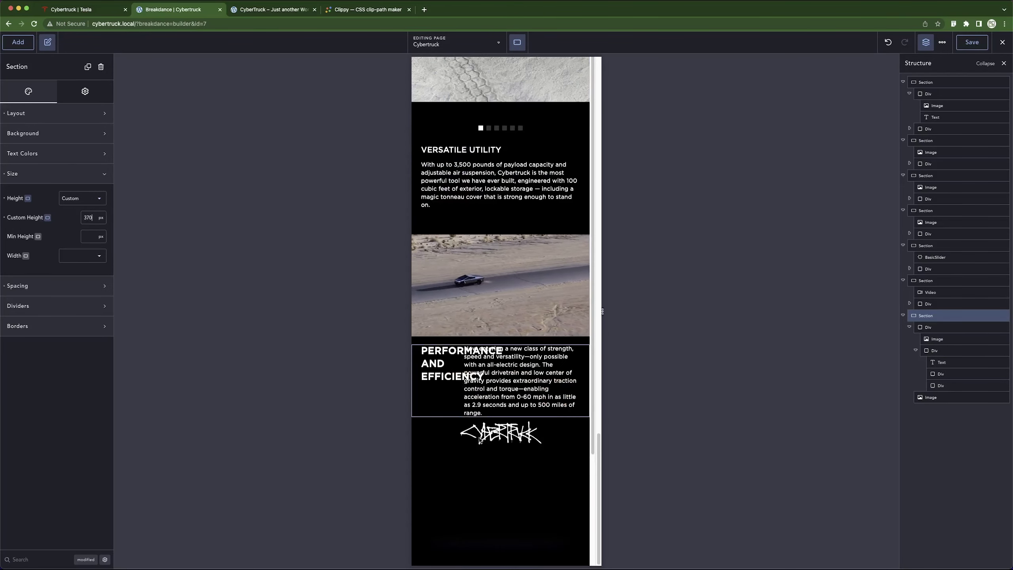
# Check the settings of the closing section's nested divs, and clear the section's custom height value.
pyautogui.scroll(-3, 478, 319)
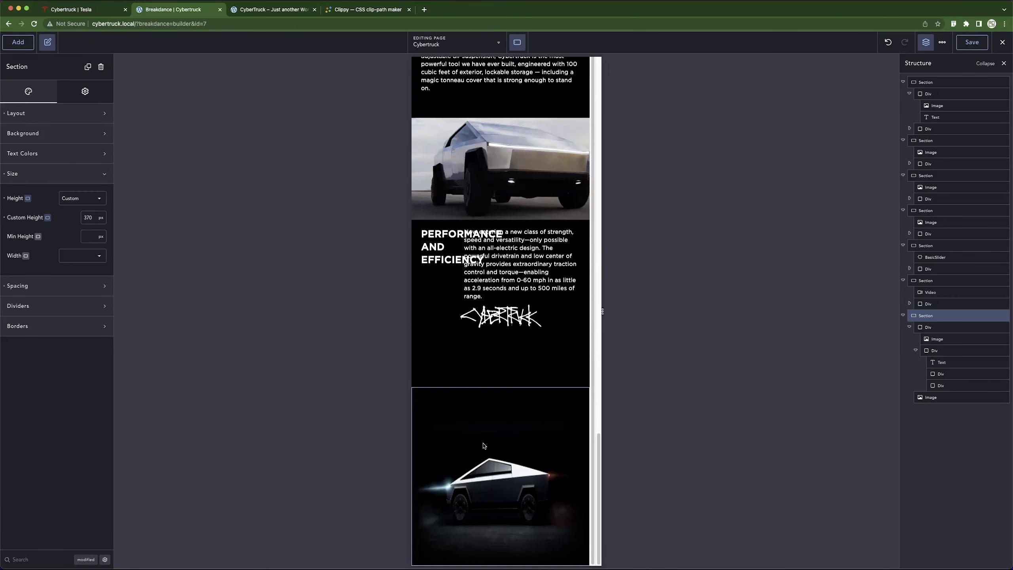
pyautogui.click(508, 374)
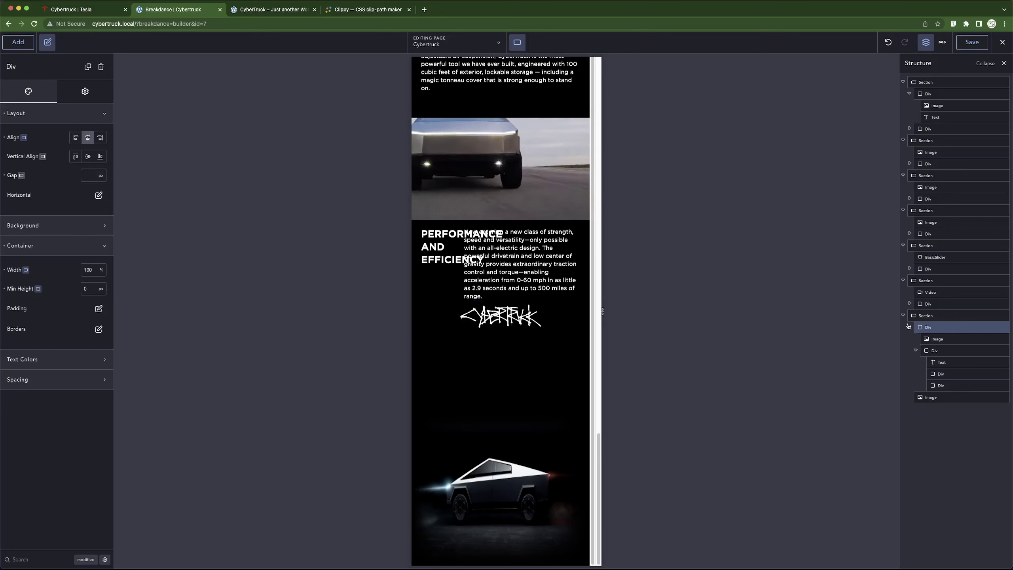
pyautogui.click(916, 351)
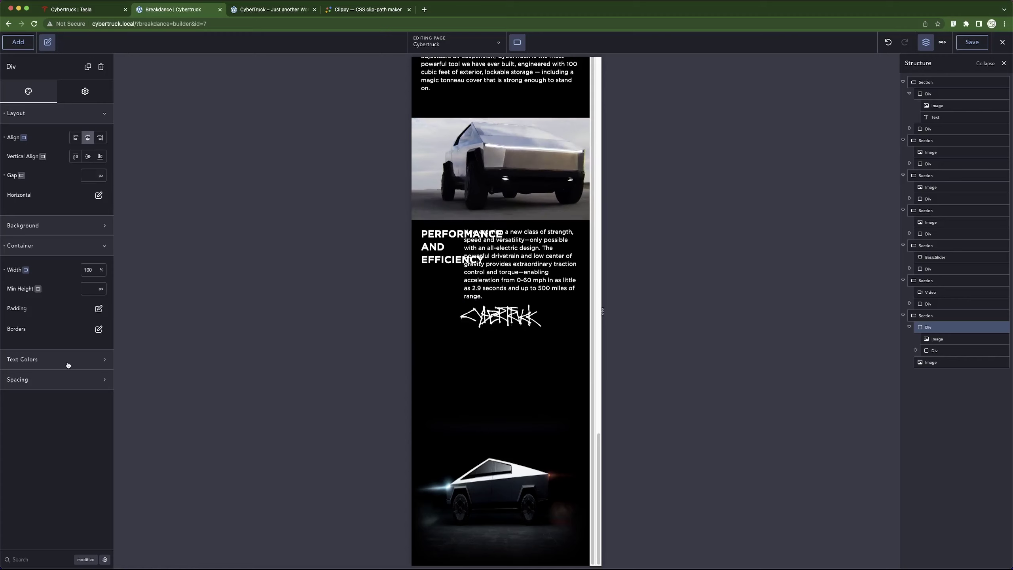
pyautogui.click(90, 559)
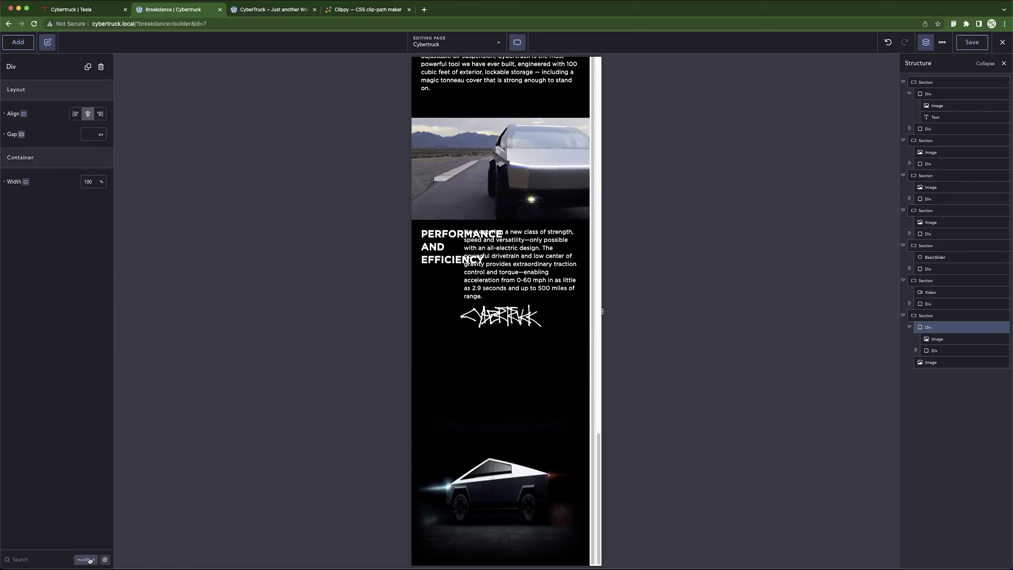
pyautogui.click(90, 560)
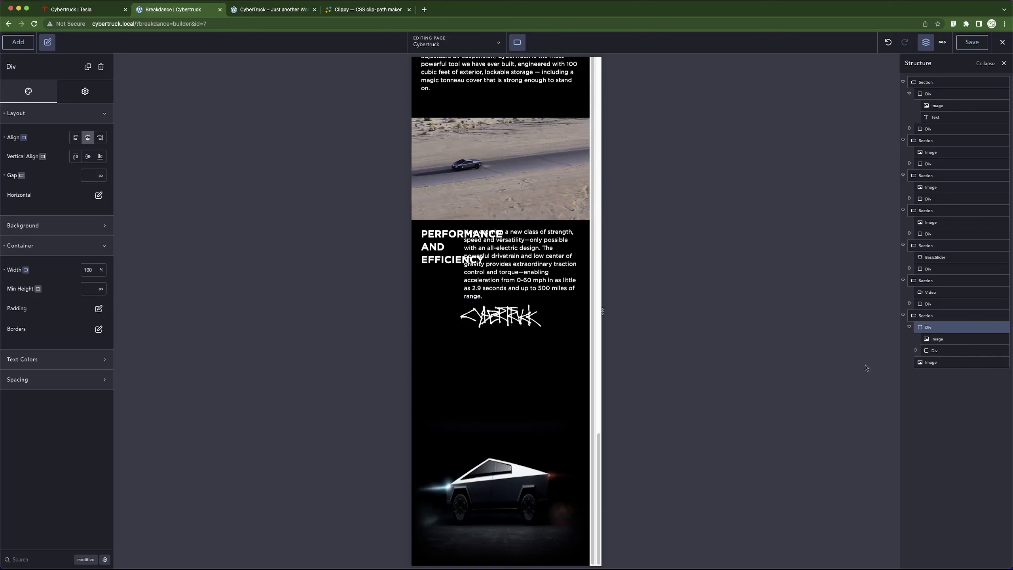
pyautogui.click(929, 351)
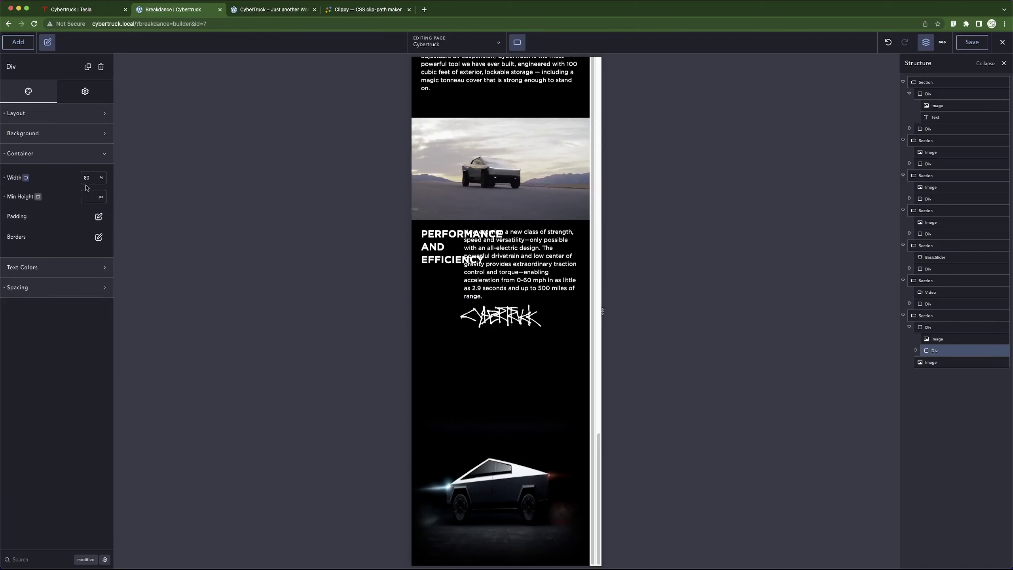
pyautogui.click(578, 303)
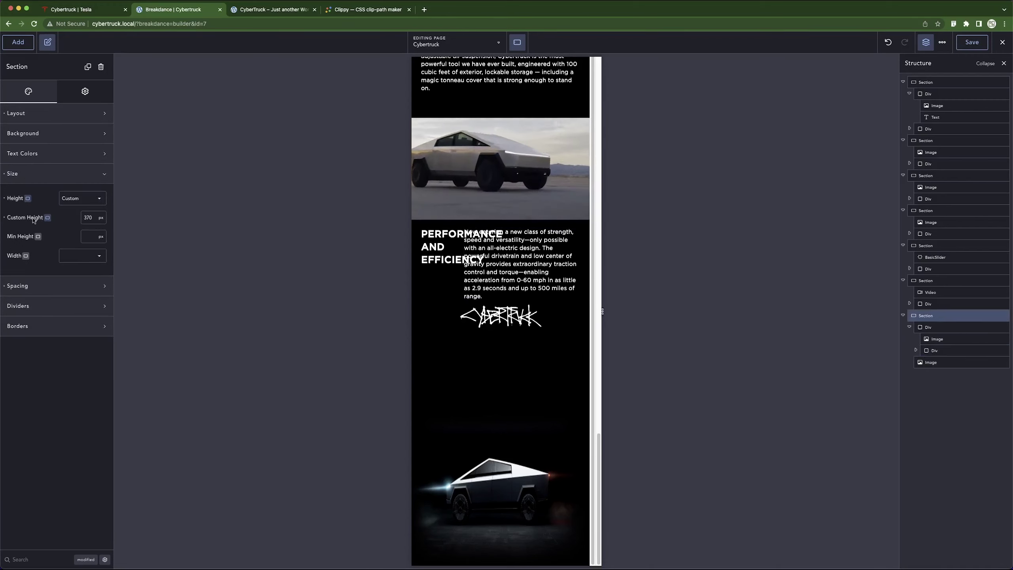
pyautogui.click(5, 218)
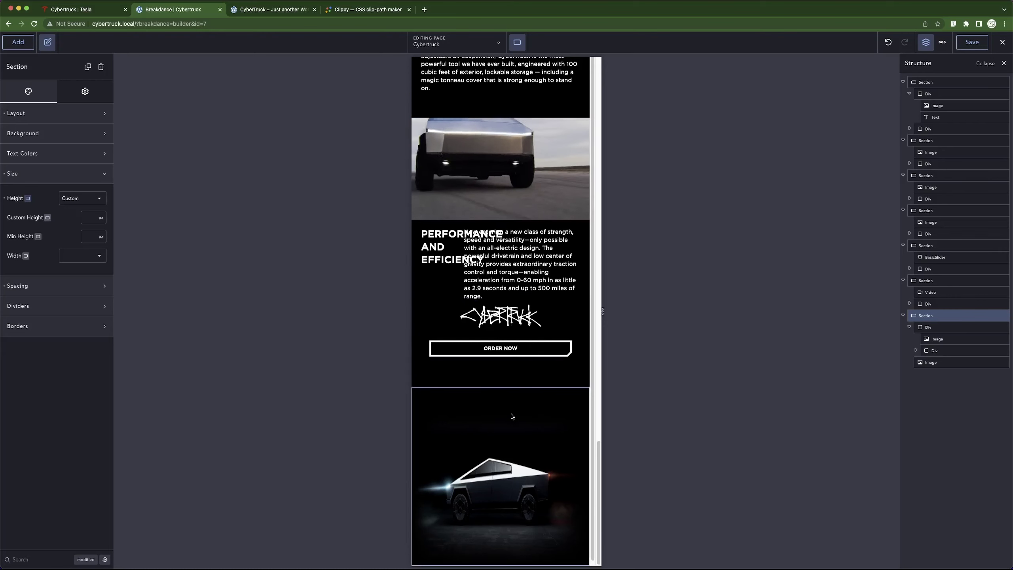
pyautogui.scroll(-1, 515, 415)
pyautogui.scroll(1, 539, 446)
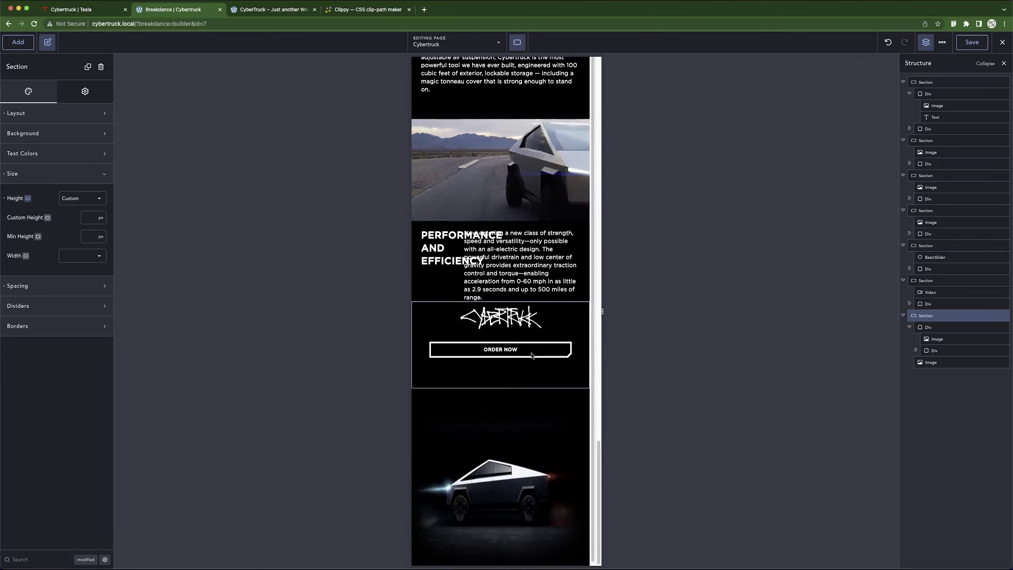
# Set the top margin of the div holding the Cybertruck logo and Order Now button to 64 px.
pyautogui.click(422, 330)
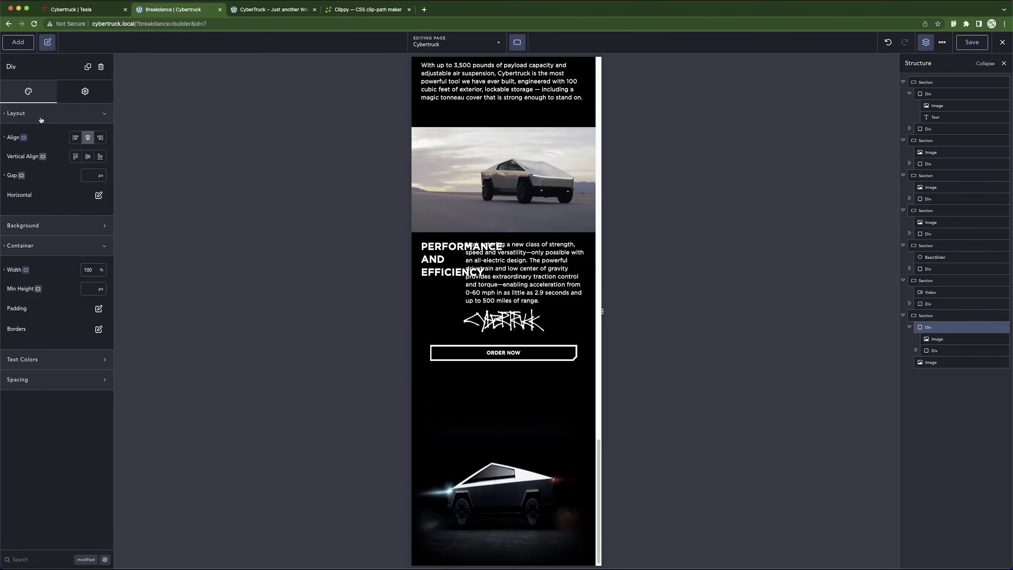
pyautogui.click(53, 380)
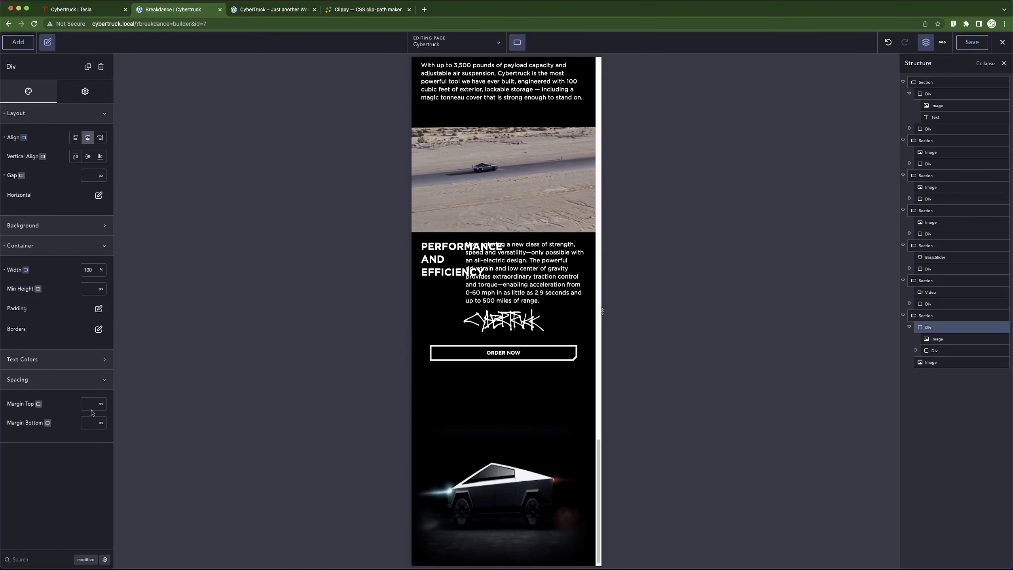
pyautogui.write('64')
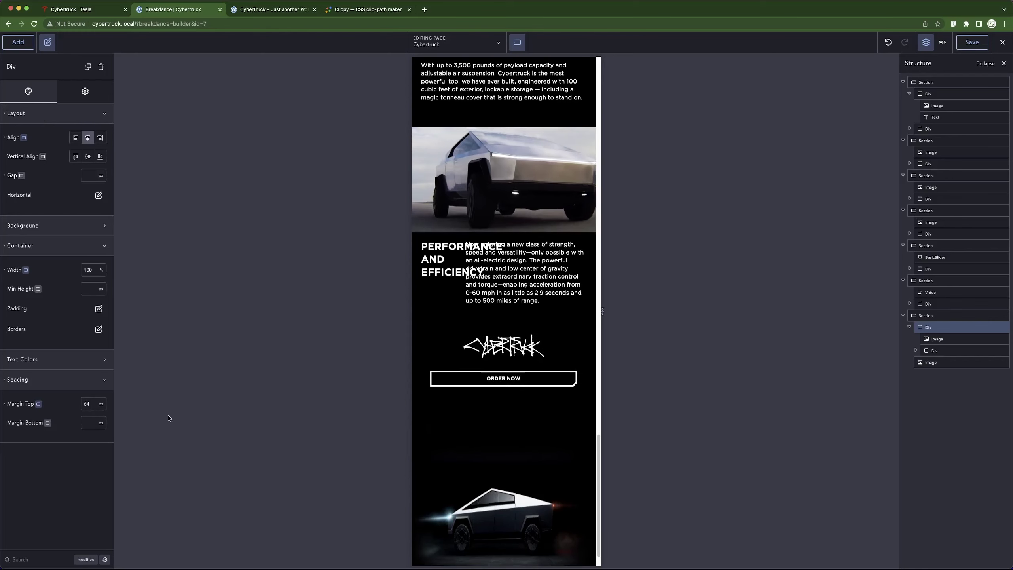
# Try a 100% width on the closing Cybertruck image, clearing the value again.
pyautogui.click(523, 460)
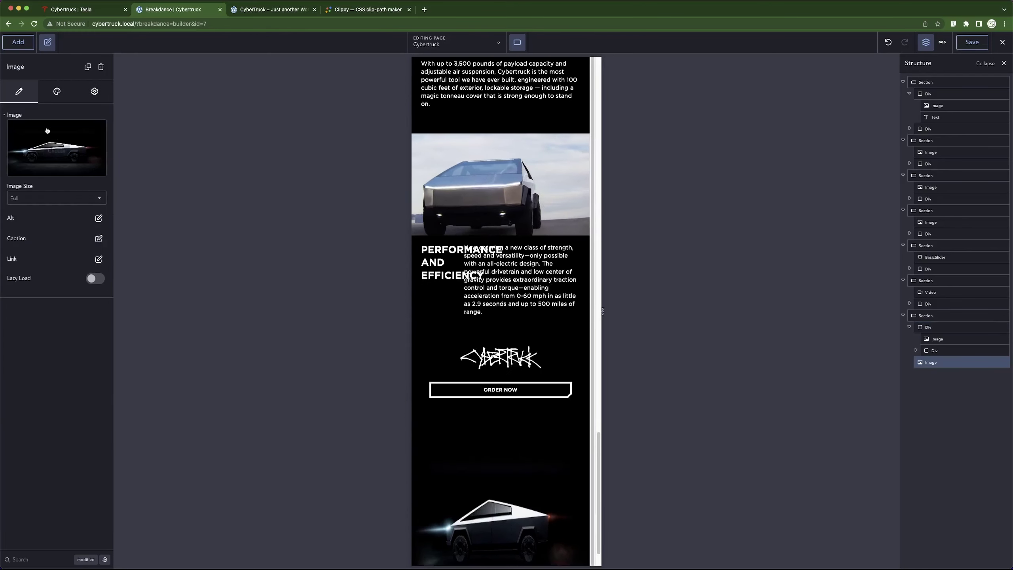
pyautogui.click(52, 98)
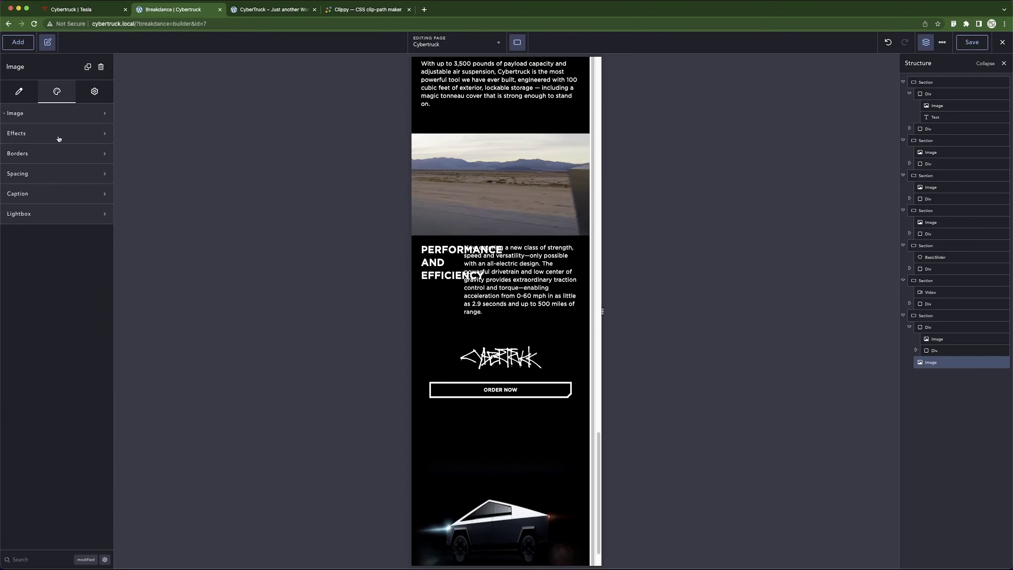
pyautogui.click(68, 116)
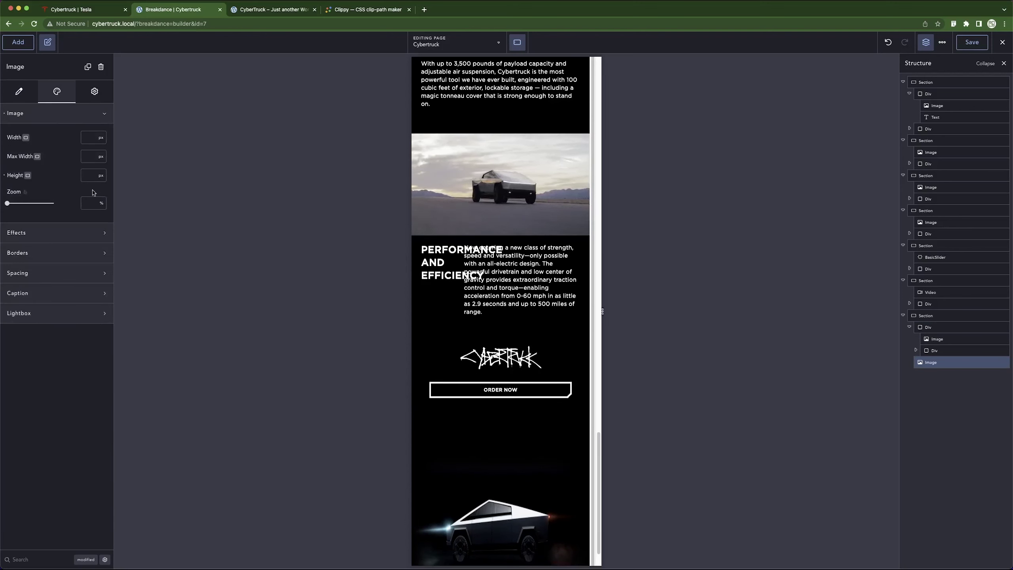
pyautogui.click(100, 138)
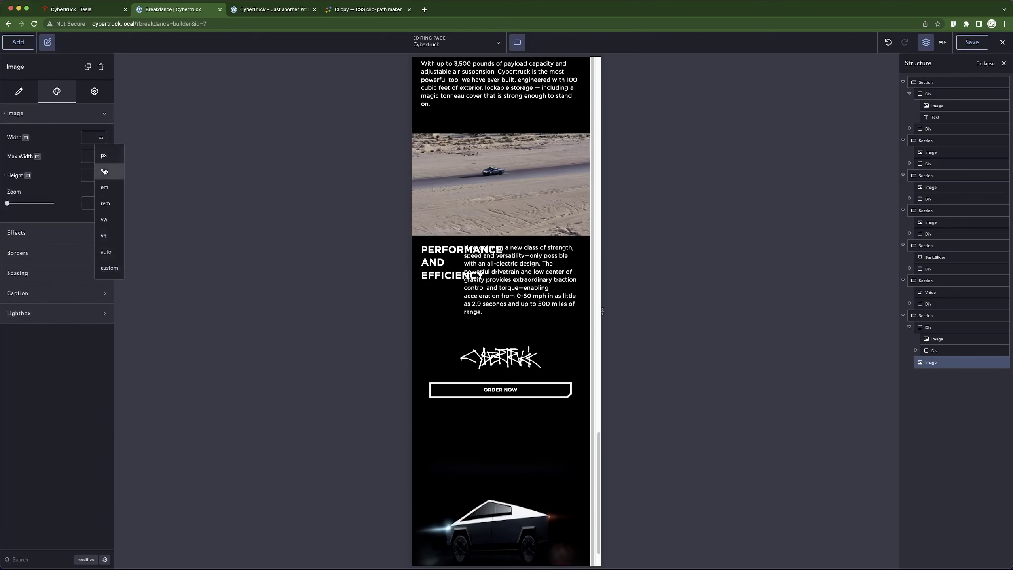
pyautogui.click(104, 161)
pyautogui.write('100')
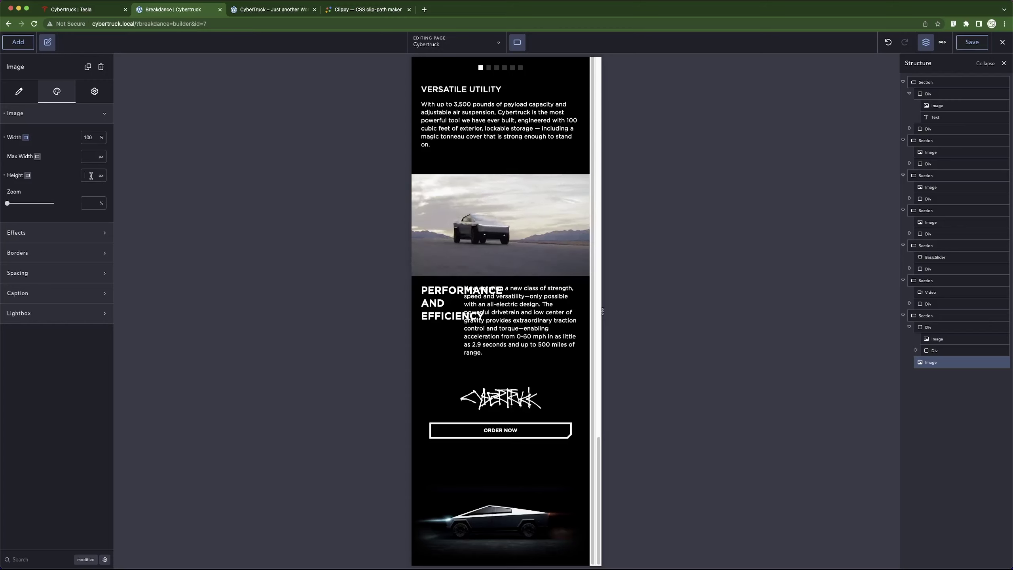
pyautogui.click(4, 138)
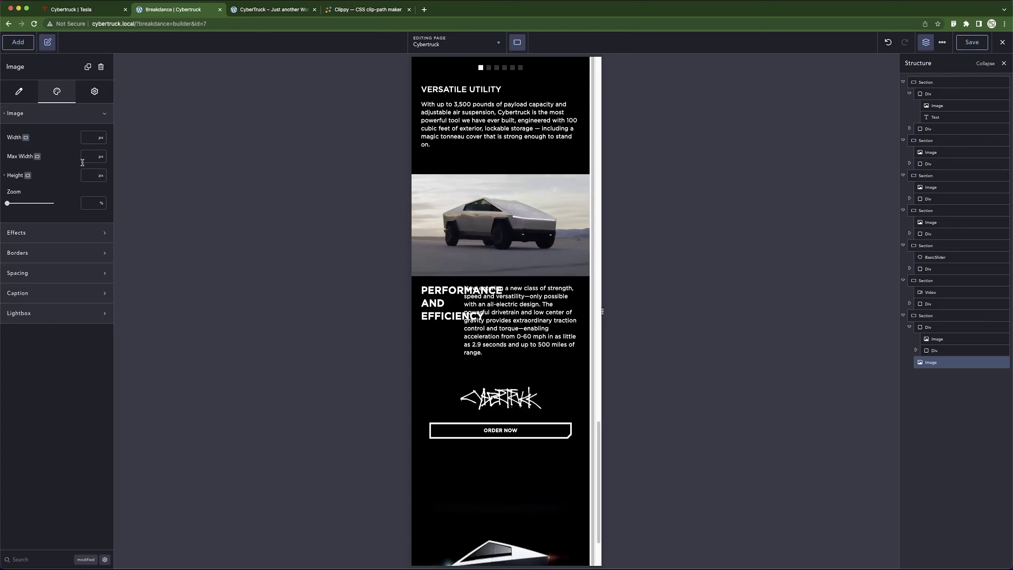
pyautogui.scroll(-3, 539, 524)
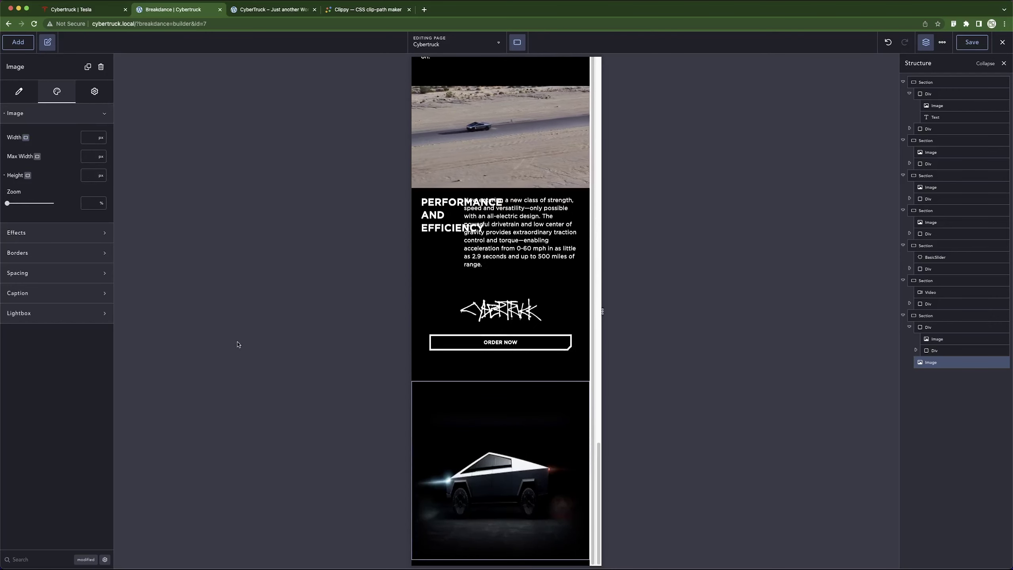
# Inspect the closing image's size on Tesla's mobile page and set the matching image to 377 px wide and 188 px high.
pyautogui.click(91, 177)
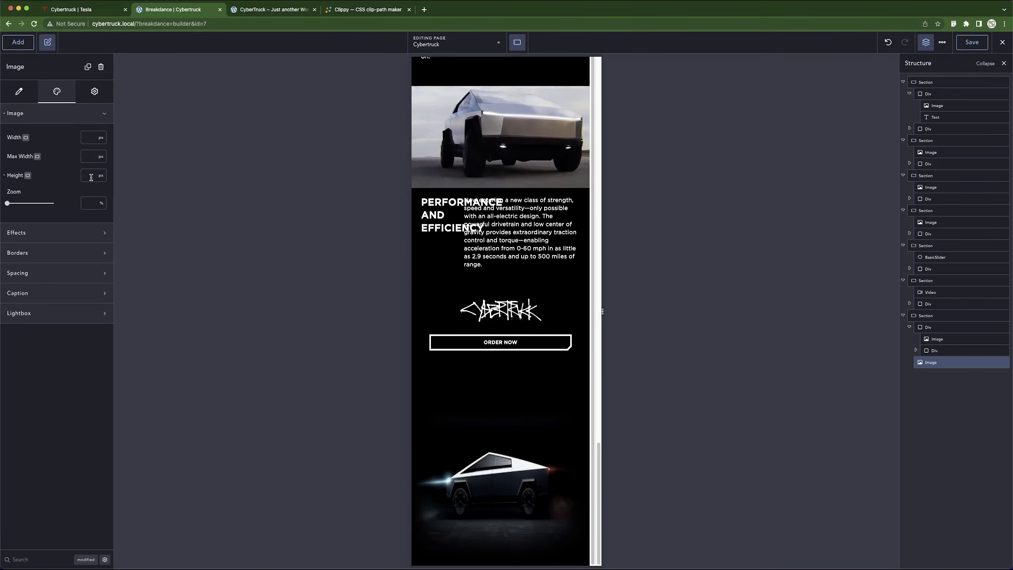
pyautogui.write('7')
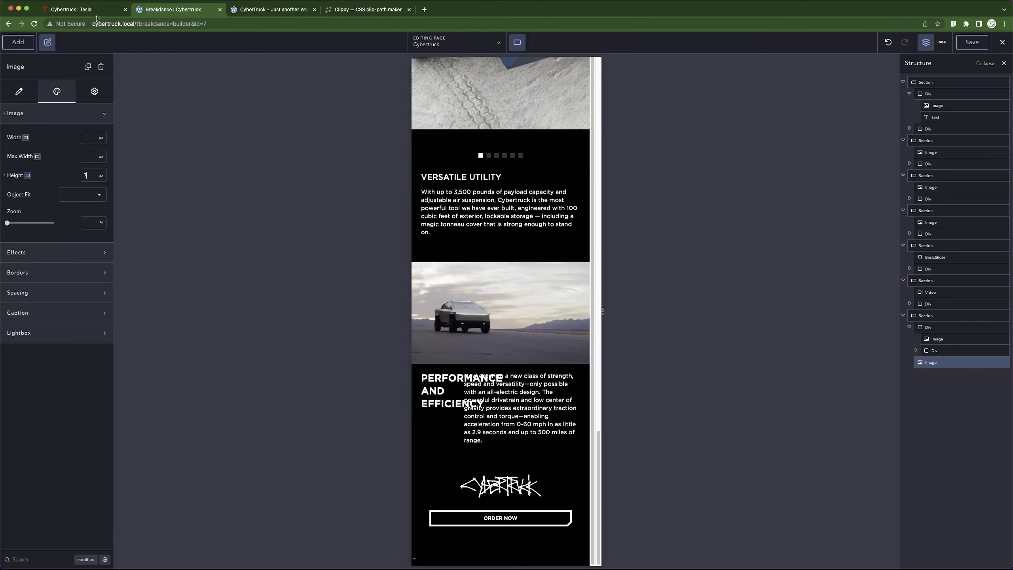
pyautogui.hotkey('ctrl', 'shift', 'Tab')
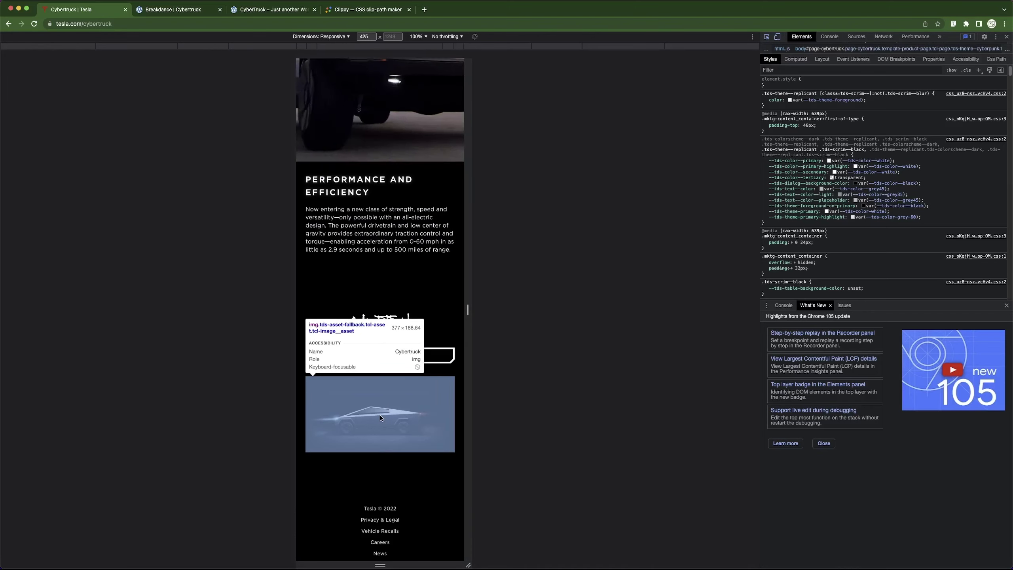
pyautogui.hotkey('ctrl', 'Tab')
pyautogui.click(88, 136)
pyautogui.write('377')
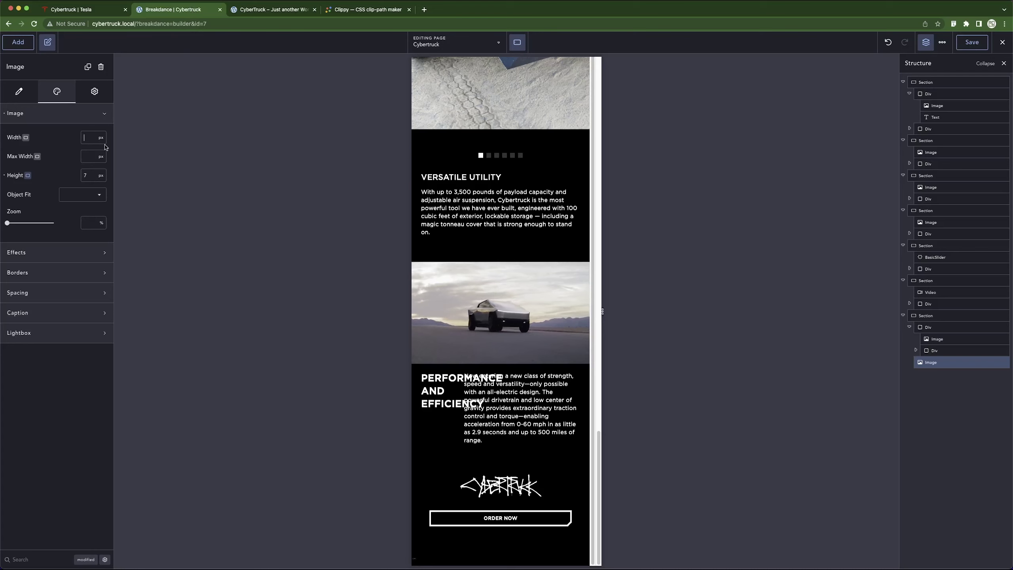
pyautogui.press('Tab')
pyautogui.press('Tab')
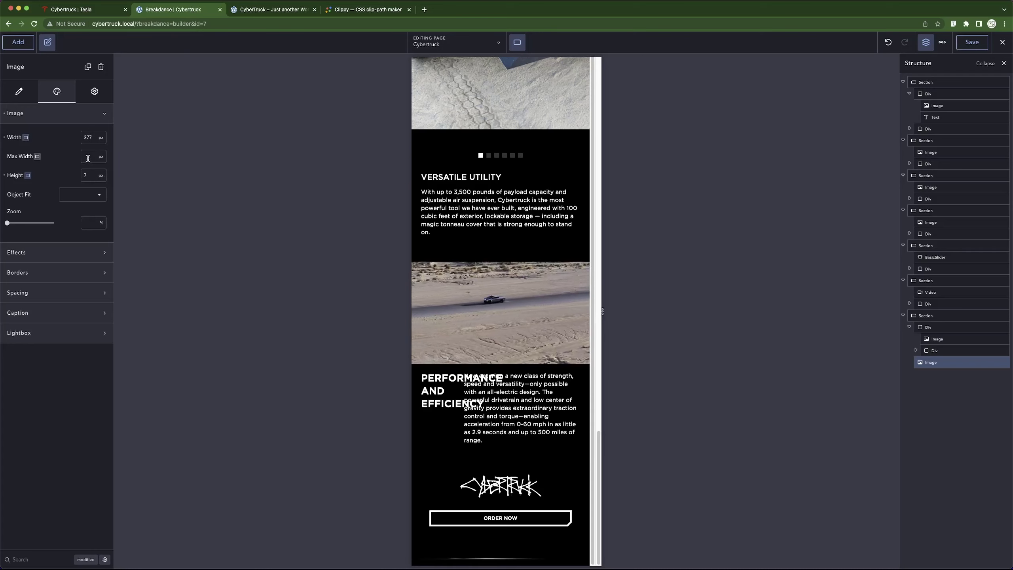
pyautogui.write('188')
pyautogui.scroll(-3, 545, 487)
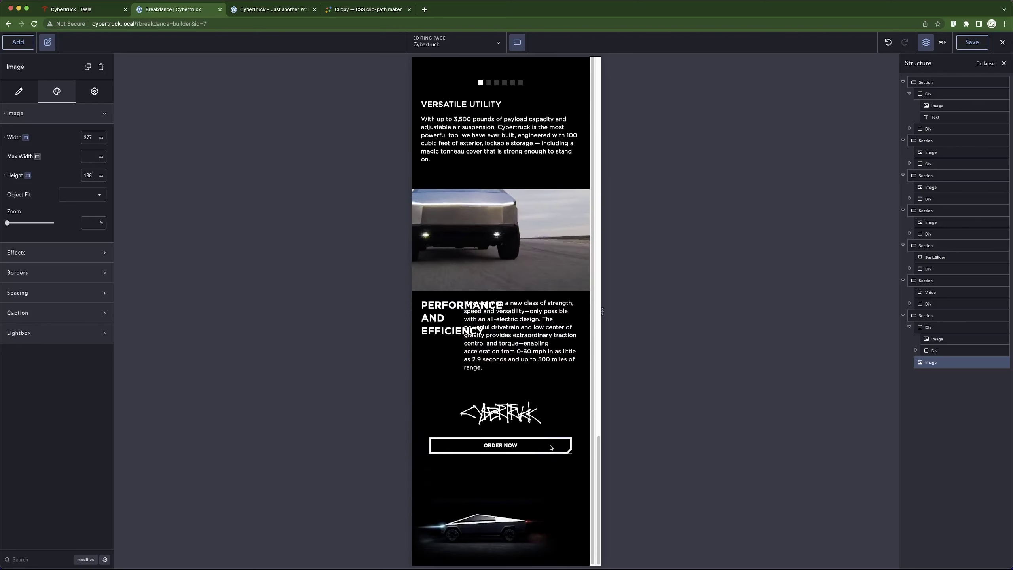
# Set the closing section's vertical alignment to center and save the page.
pyautogui.scroll(1, 519, 439)
pyautogui.click(451, 395)
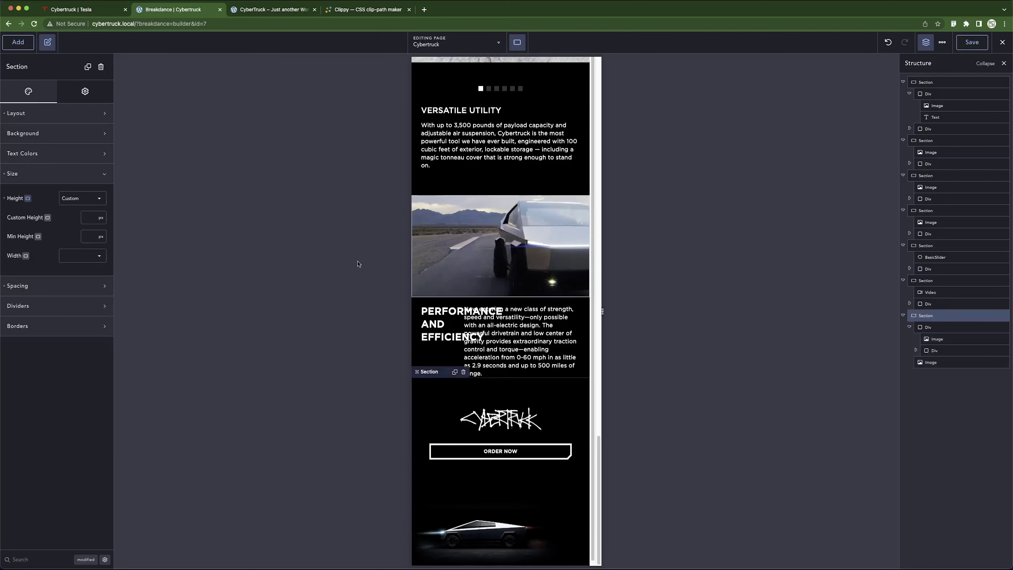
pyautogui.click(59, 113)
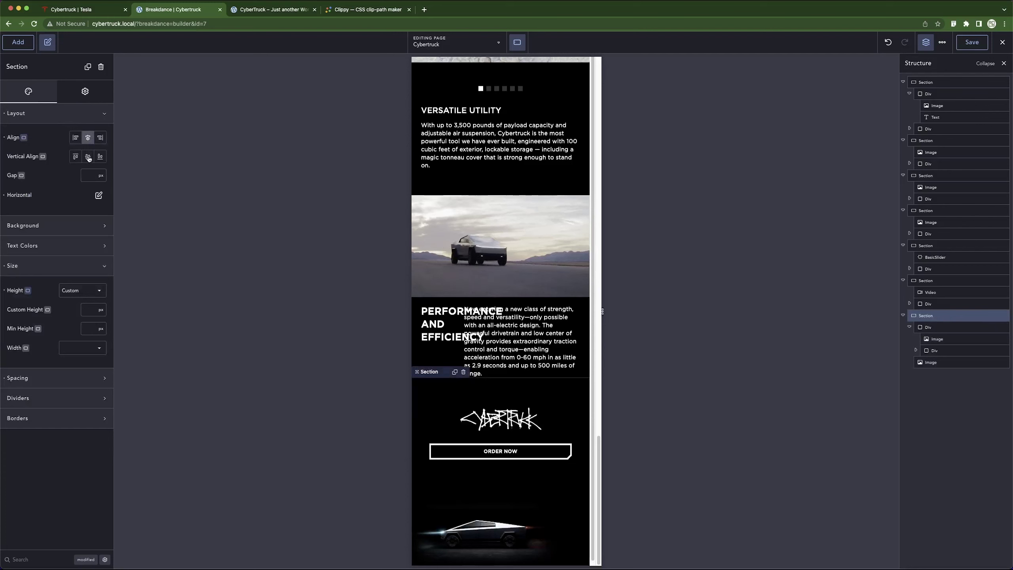
pyautogui.click(88, 157)
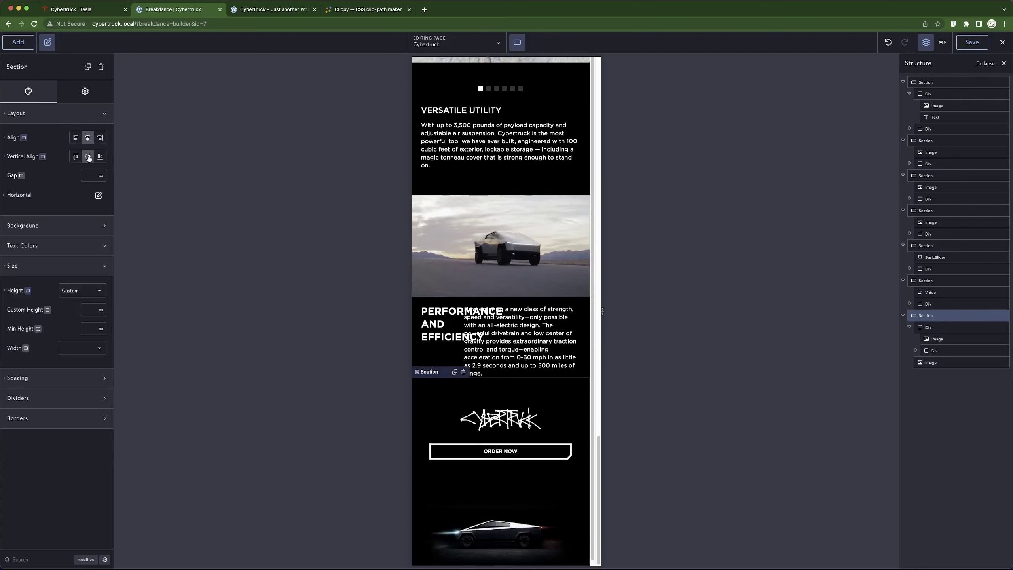
pyautogui.click(966, 46)
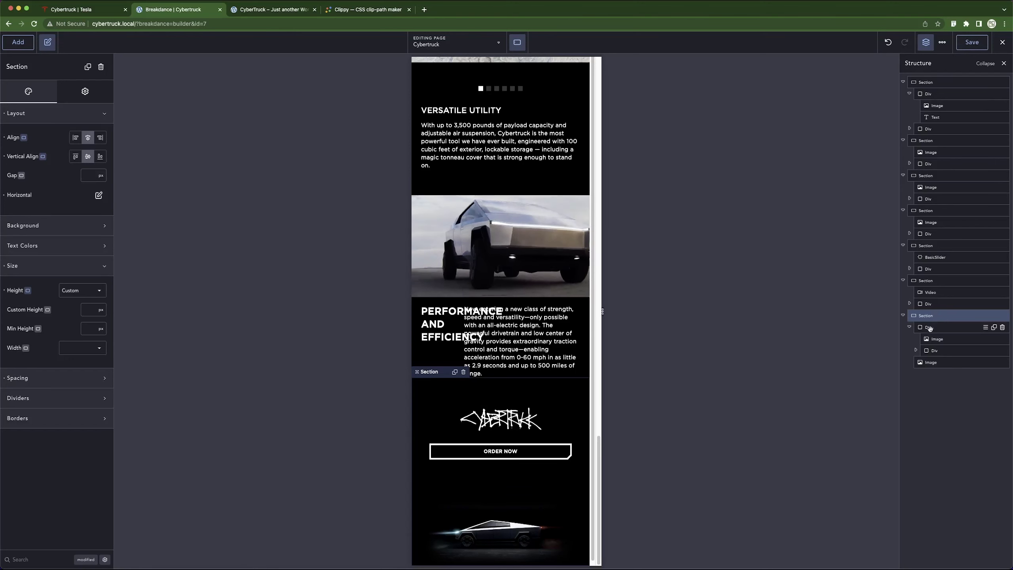
# Set the bottom margin of the div wrapping the Order Now button to 32 px.
pyautogui.click(944, 350)
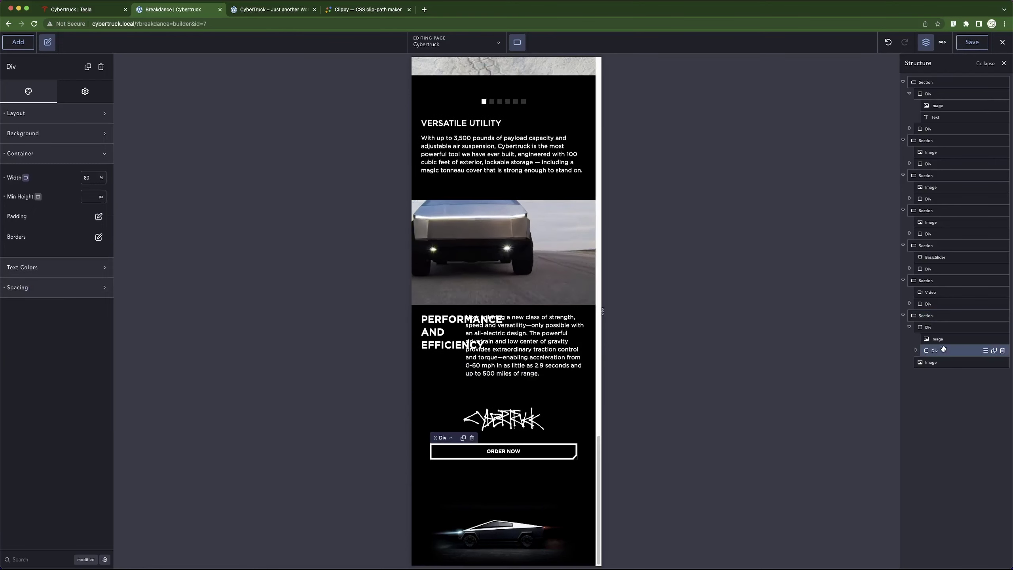
pyautogui.click(37, 288)
pyautogui.click(91, 329)
pyautogui.write('0')
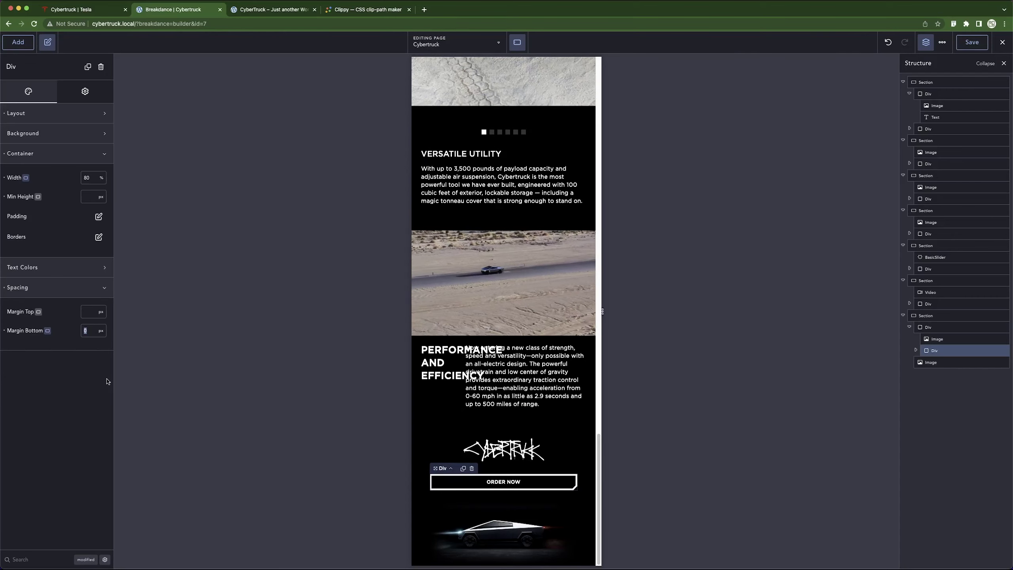
pyautogui.write('32')
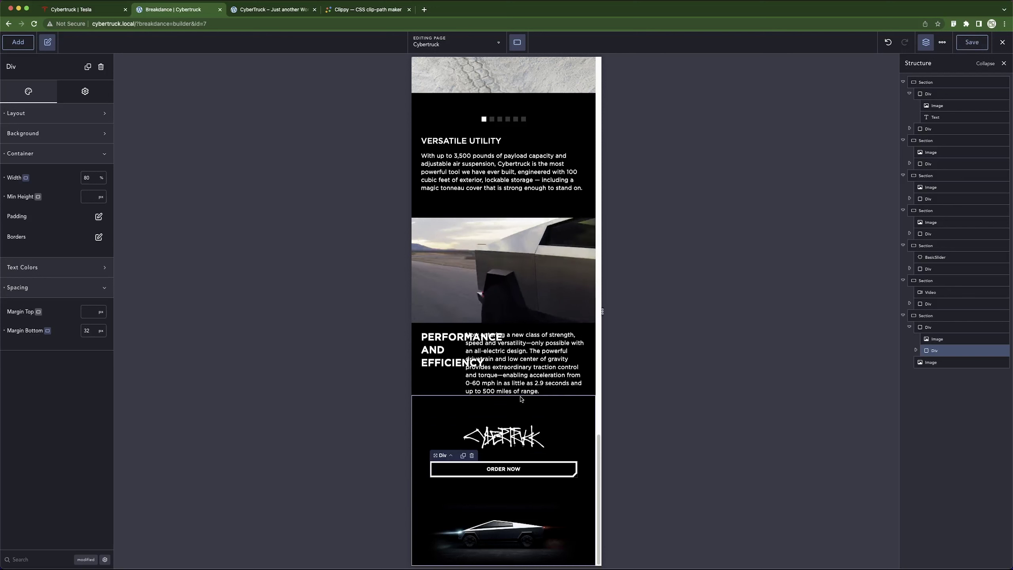
# Make the div holding the Performance and Efficiency heading and paragraph stack vertically at Phone Landscape.
pyautogui.scroll(3, 473, 395)
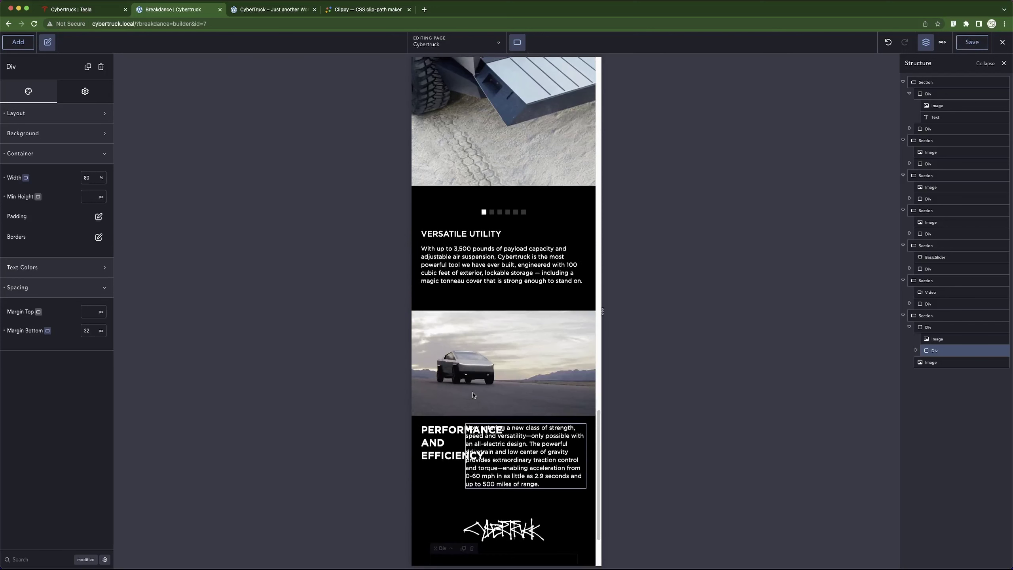
pyautogui.click(449, 467)
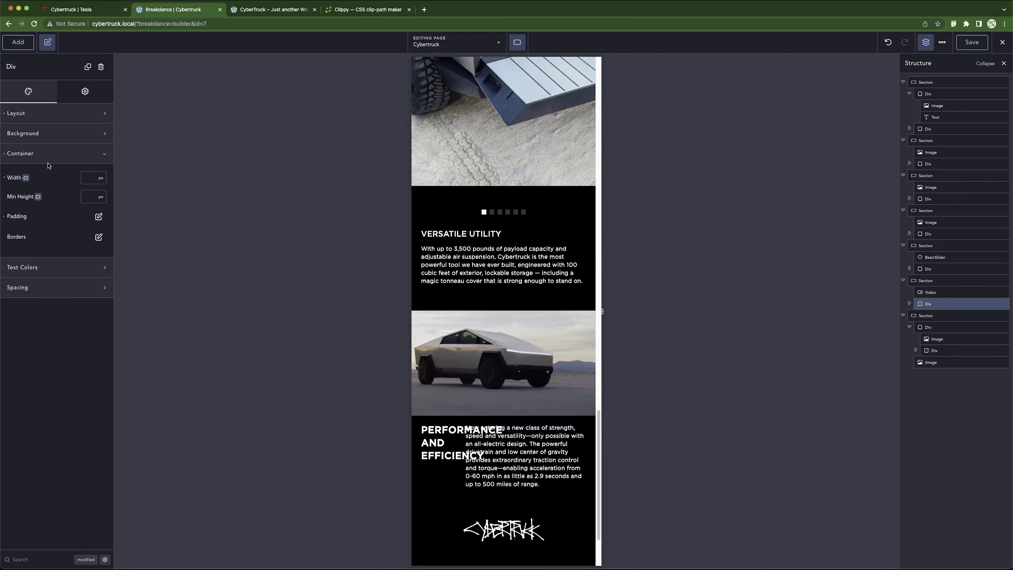
pyautogui.click(28, 154)
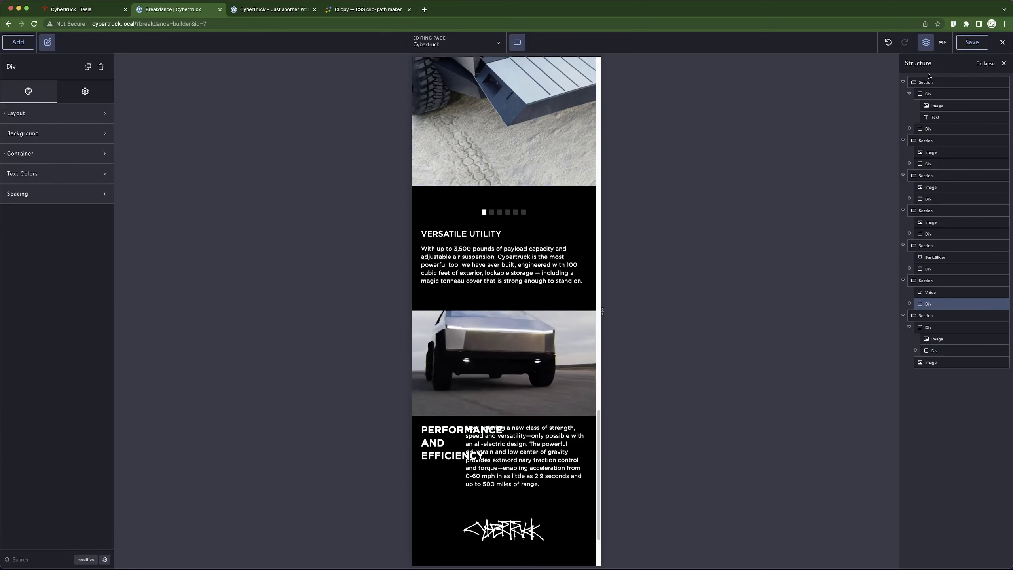
pyautogui.click(928, 281)
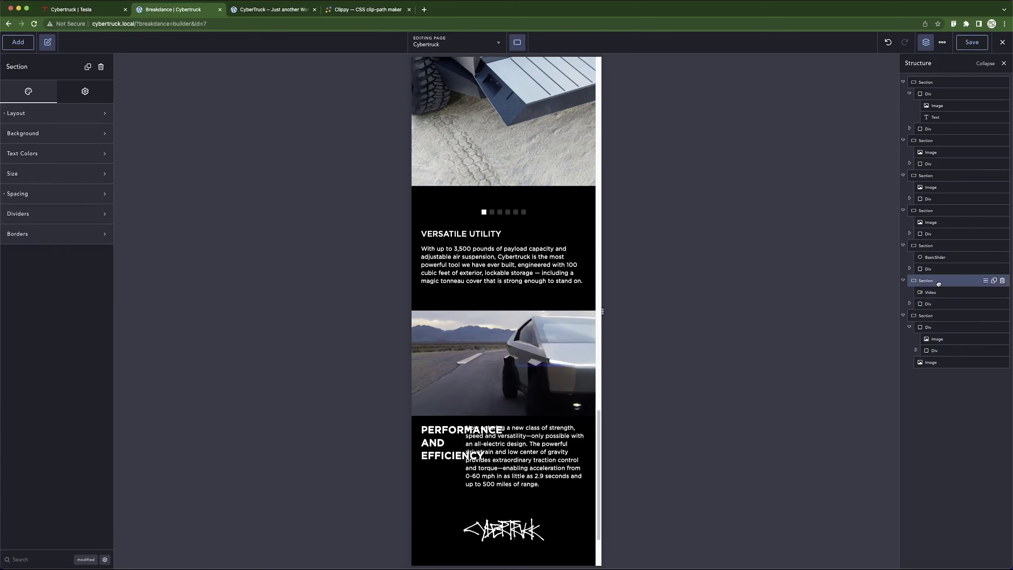
pyautogui.click(933, 304)
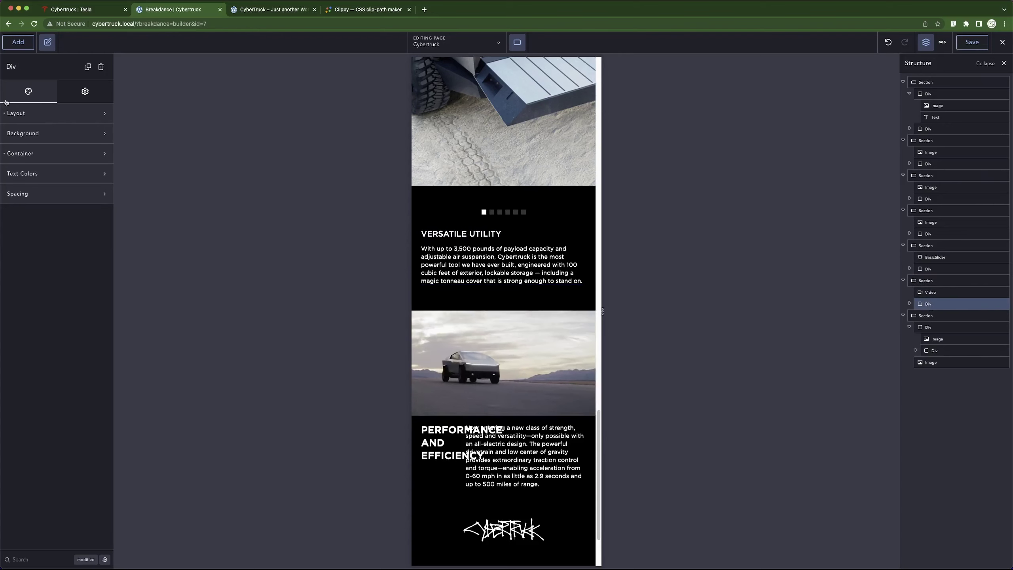
pyautogui.click(39, 114)
pyautogui.click(98, 195)
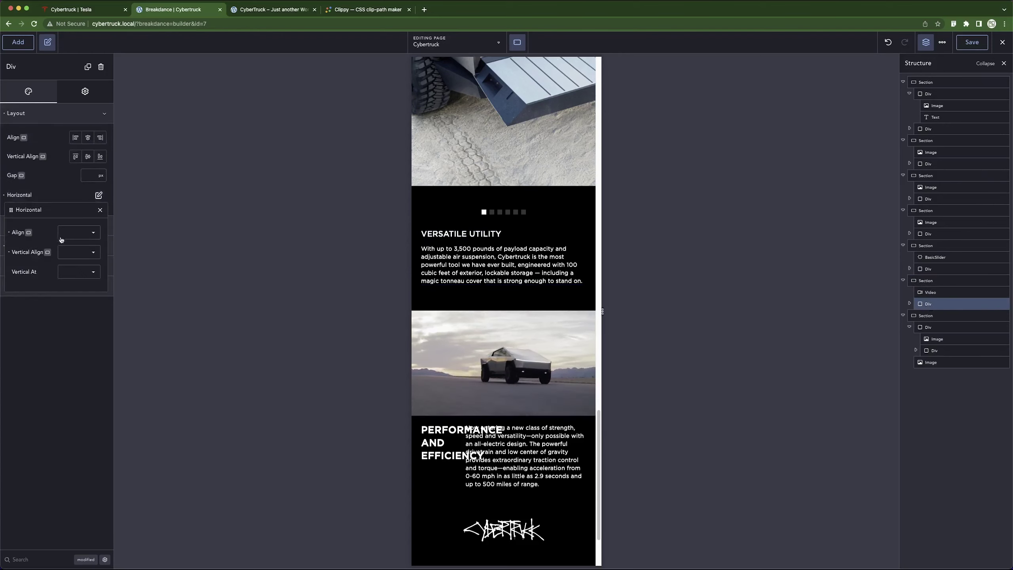
pyautogui.click(70, 274)
pyautogui.click(85, 325)
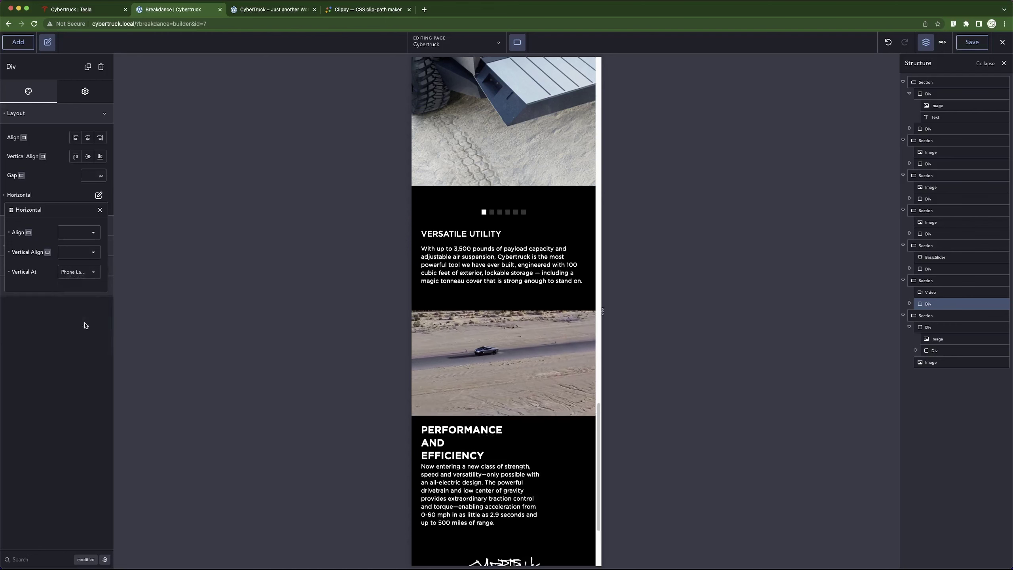
# Check Tesla's mobile page and set the Performance and Efficiency paragraph's width to 100%.
pyautogui.click(84, 9)
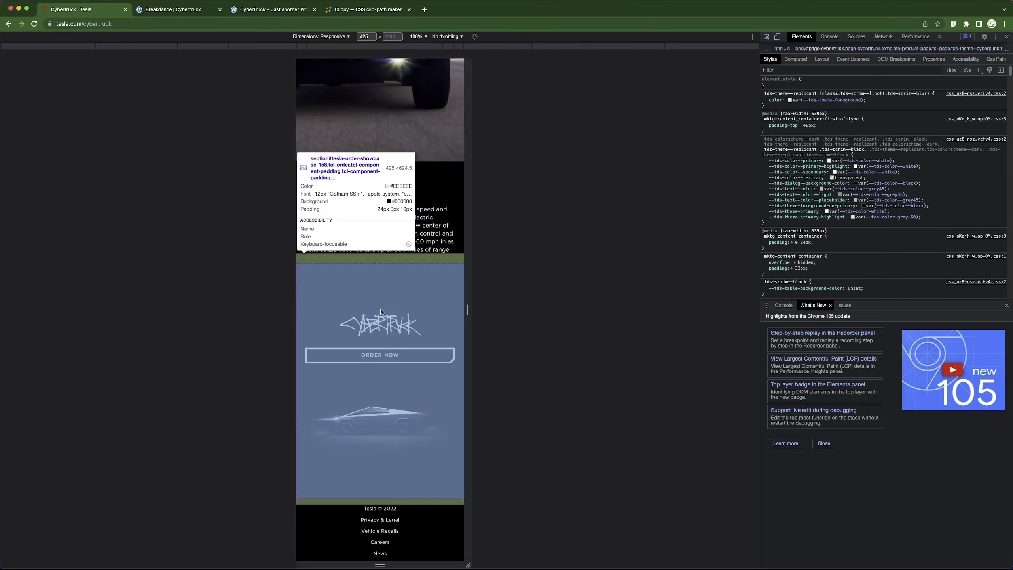
pyautogui.click(173, 9)
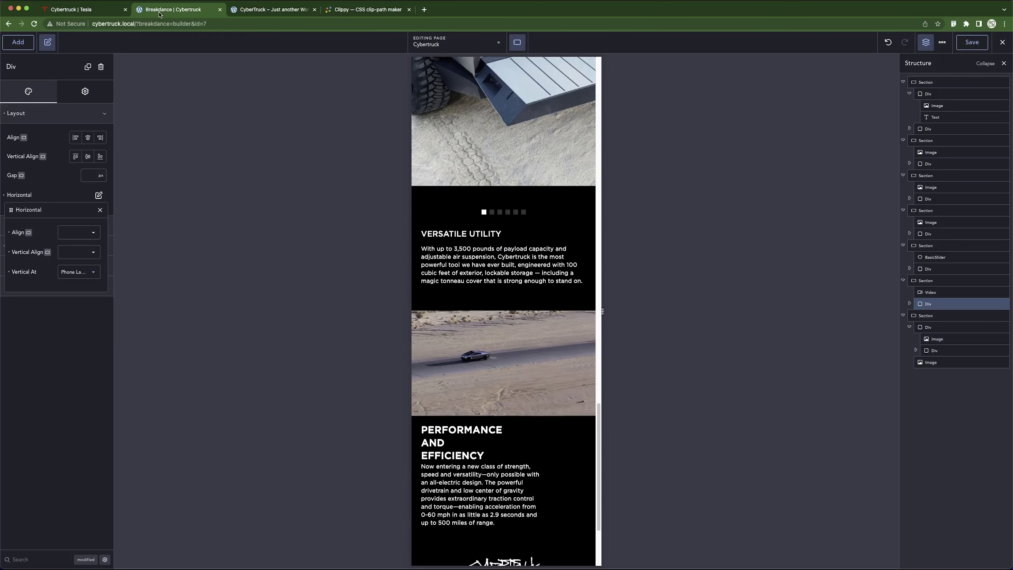
pyautogui.click(538, 499)
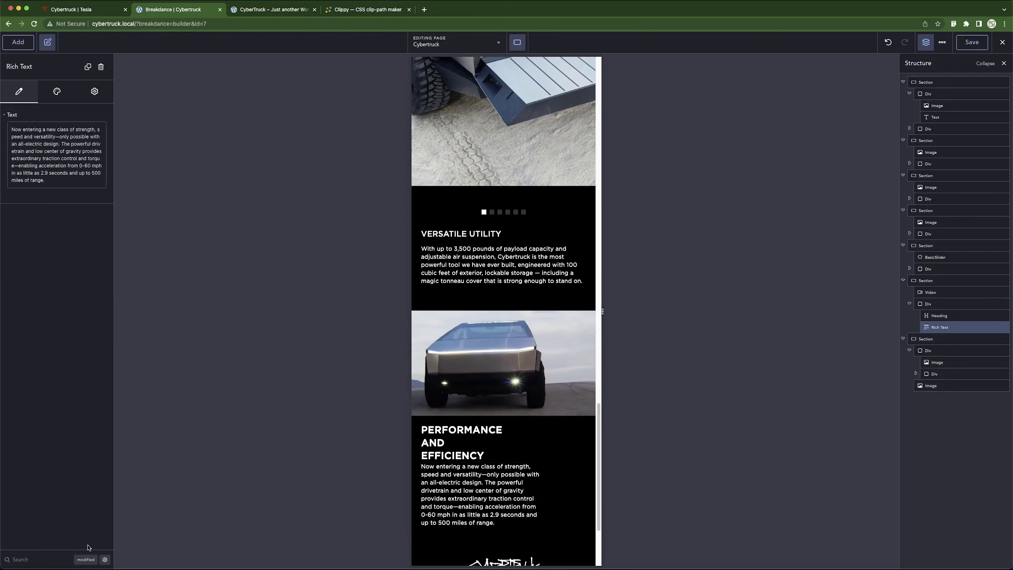
pyautogui.click(85, 559)
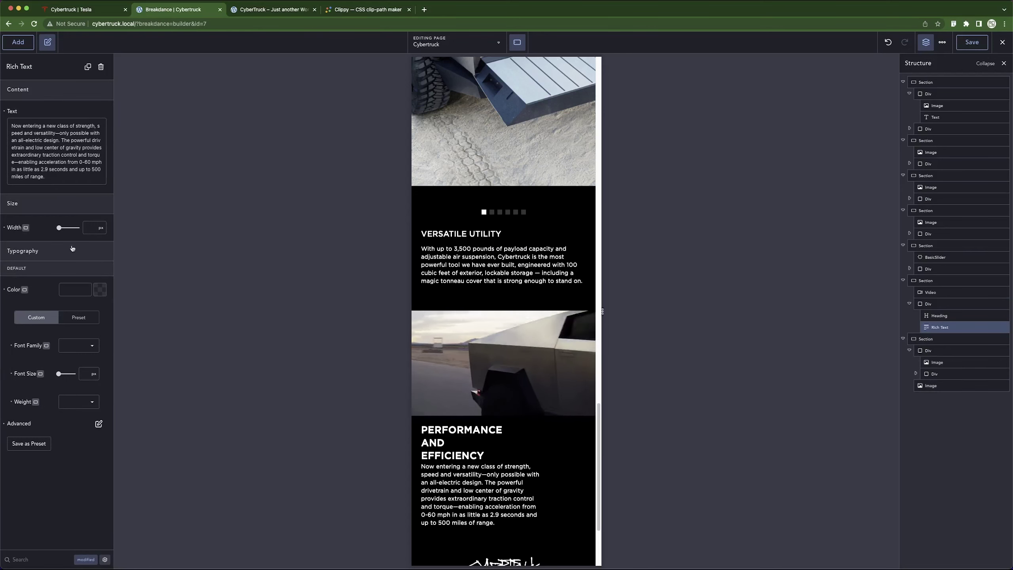
pyautogui.click(102, 229)
pyautogui.click(104, 248)
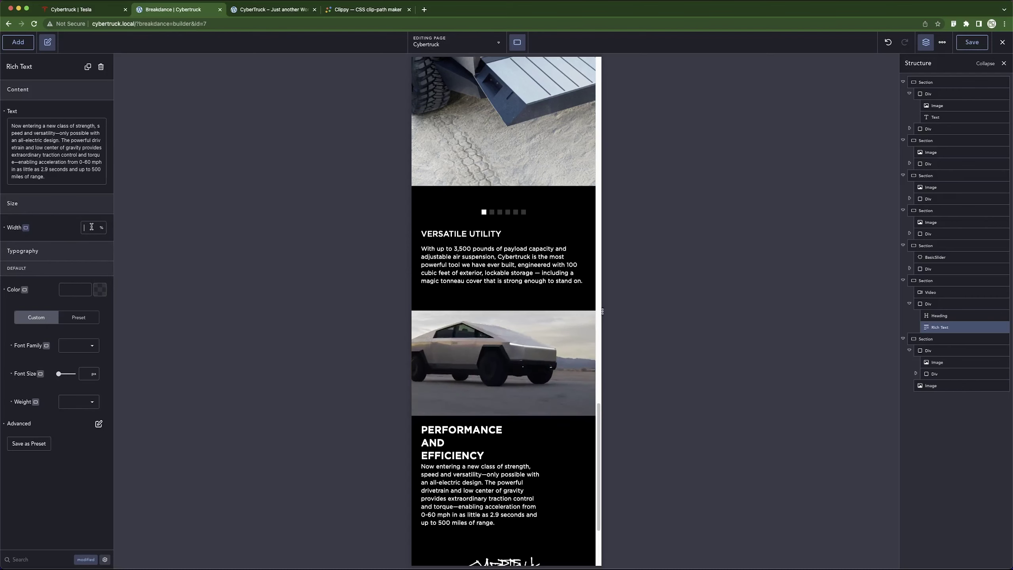
pyautogui.write('100')
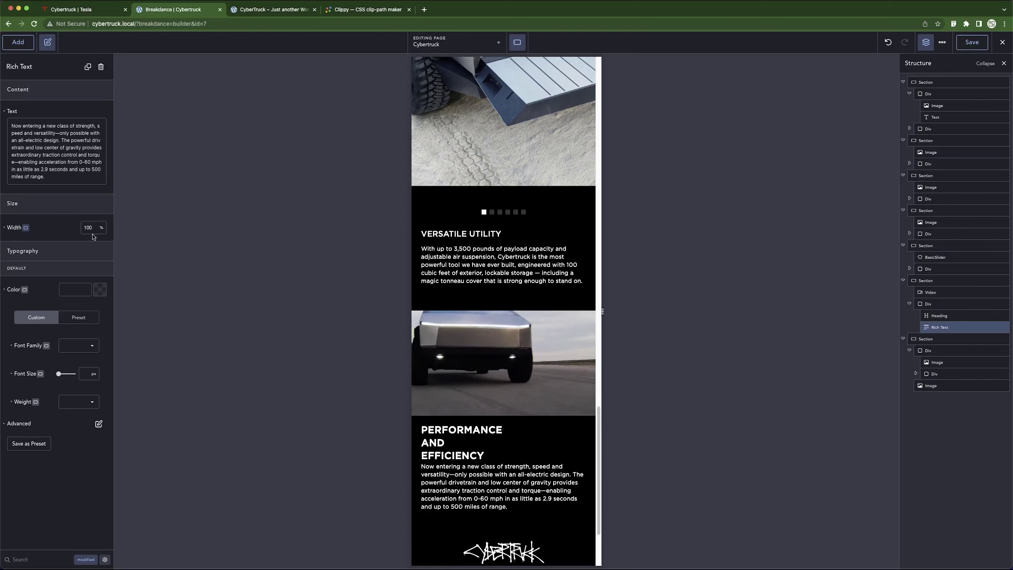
# Set the Performance and Efficiency heading's wrapper width to 100%.
pyautogui.click(457, 433)
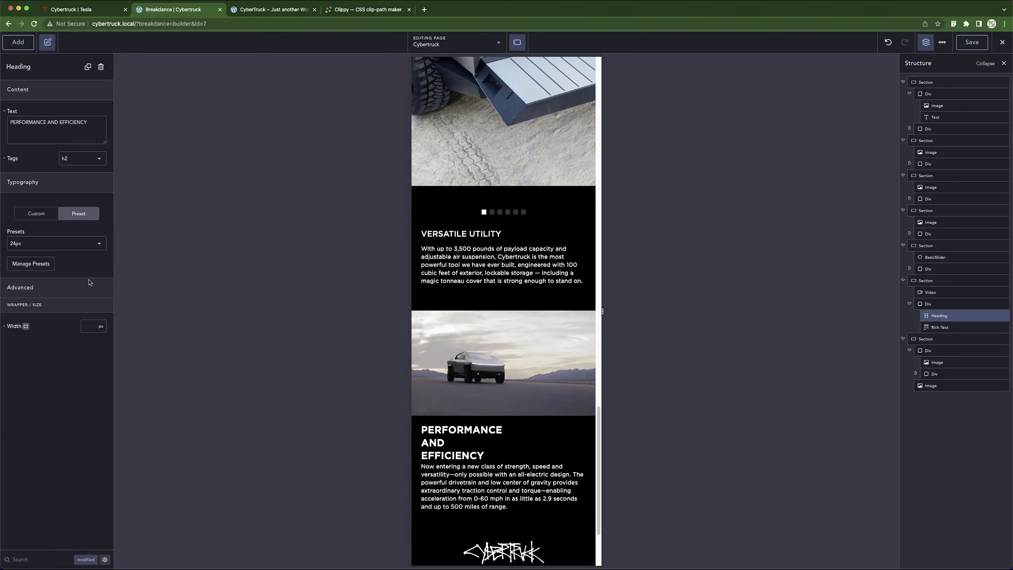
pyautogui.click(101, 326)
pyautogui.click(103, 359)
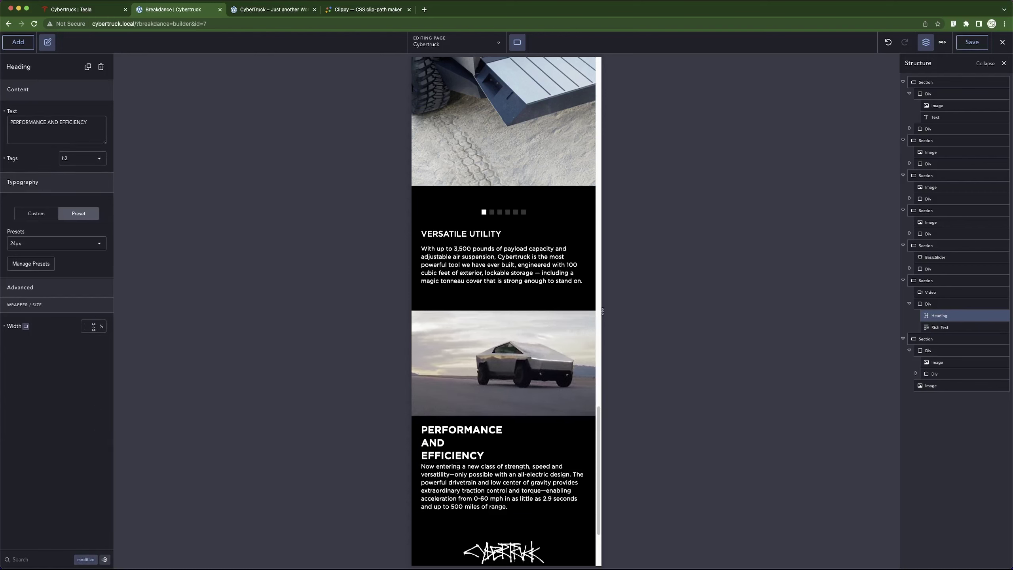
pyautogui.write('100')
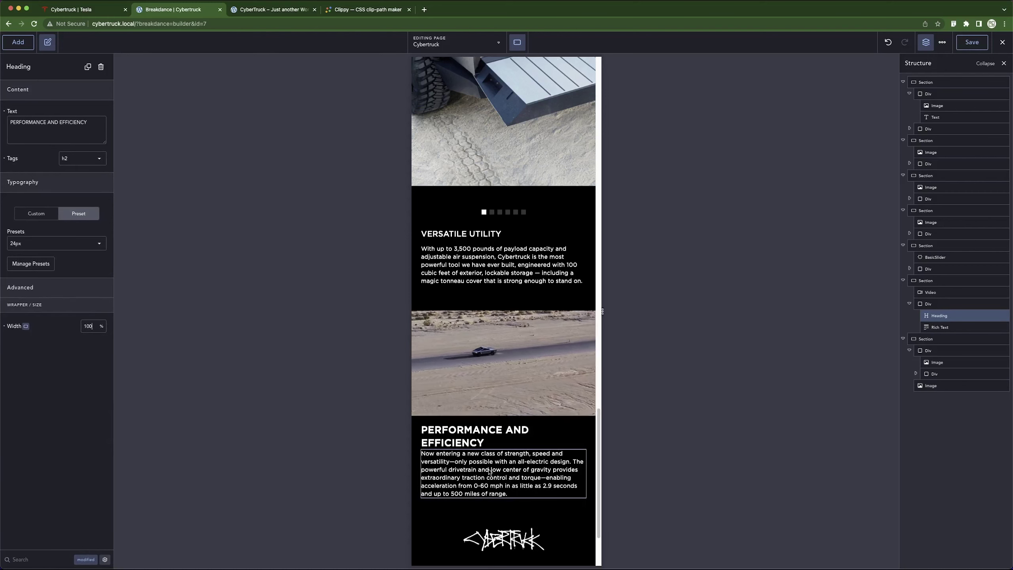
# Set a 20 px gap on the div holding the Performance and Efficiency heading and paragraph.
pyautogui.click(948, 304)
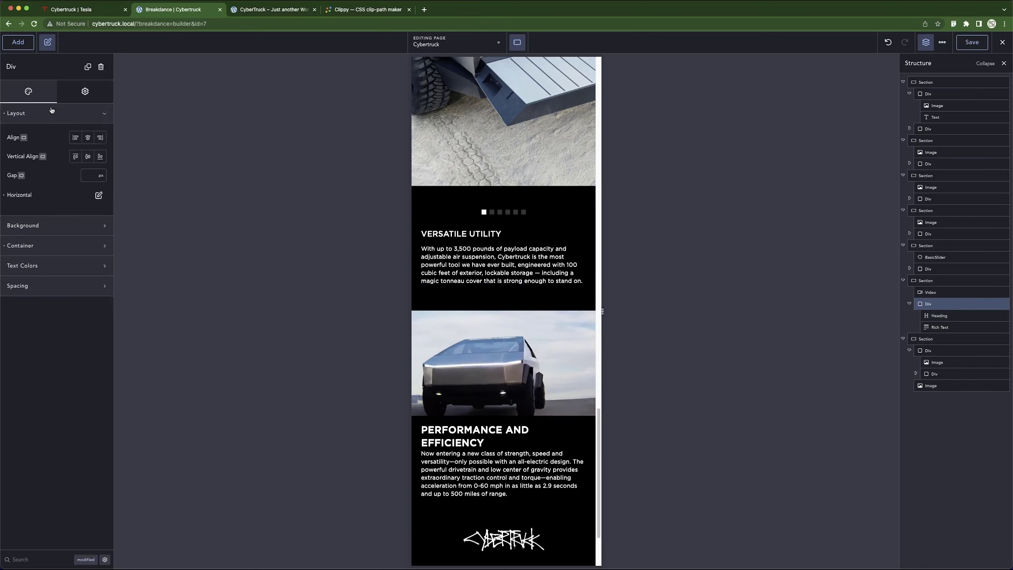
pyautogui.click(89, 176)
pyautogui.write('20')
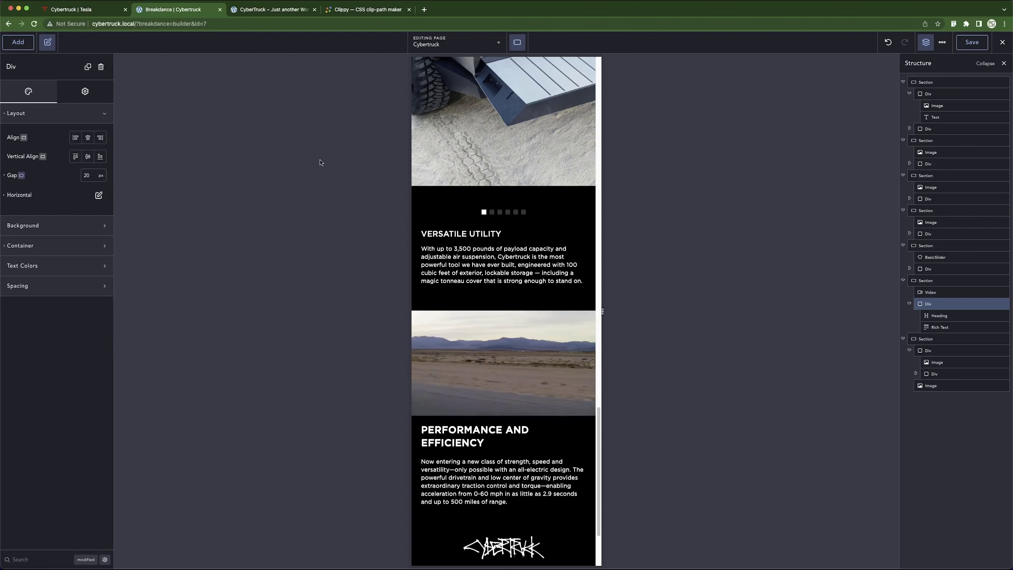
# Make the div holding the Tesla Armor Glass heading and paragraph stack vertically at Phone Landscape.
pyautogui.scroll(8, 504, 379)
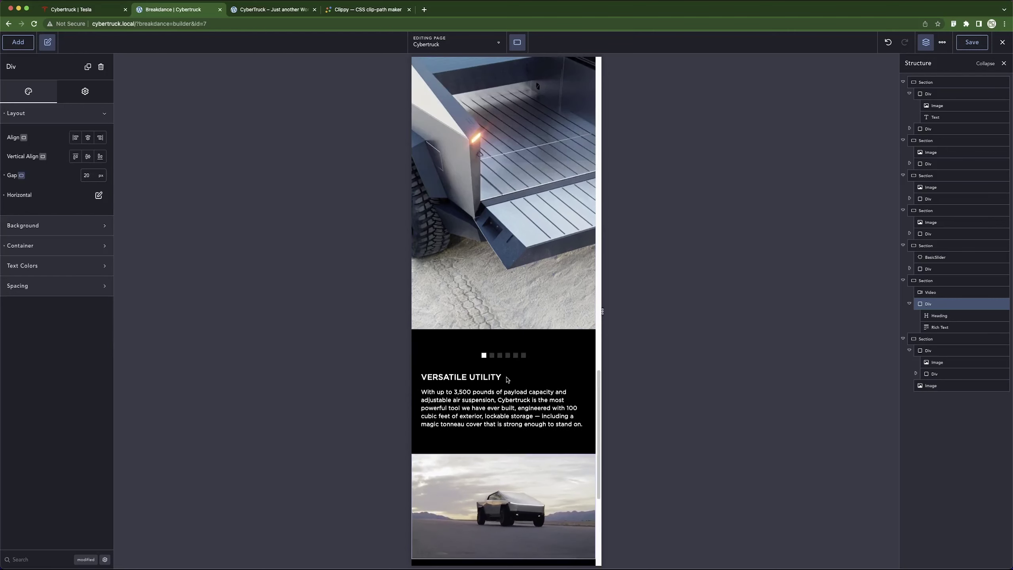
pyautogui.scroll(6, 474, 367)
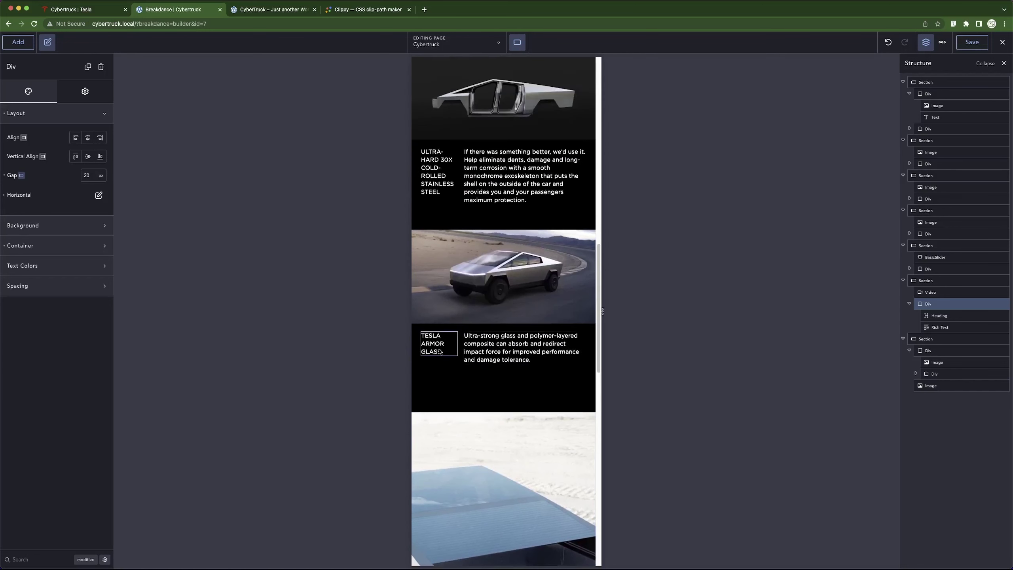
pyautogui.click(451, 362)
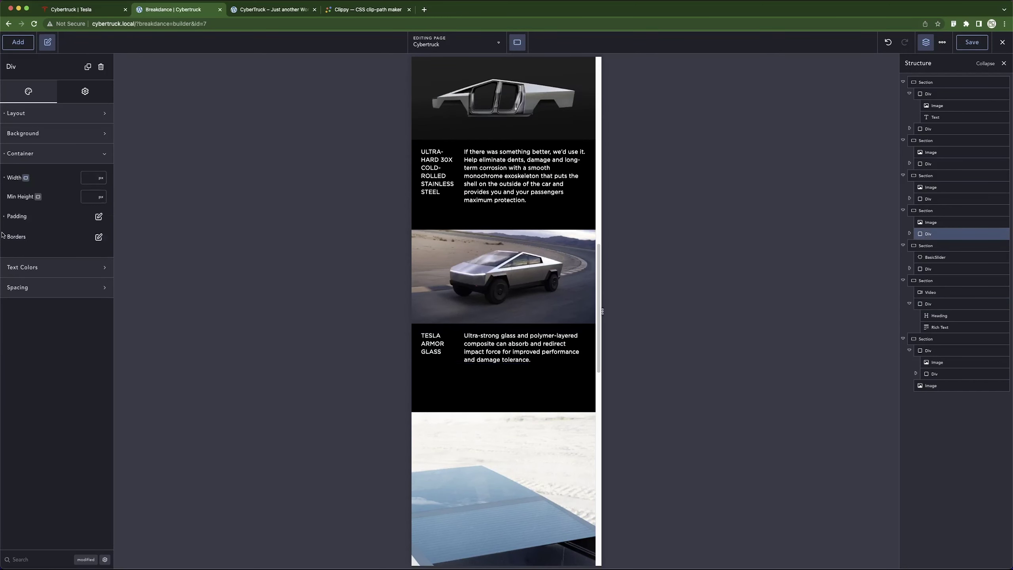
pyautogui.click(70, 157)
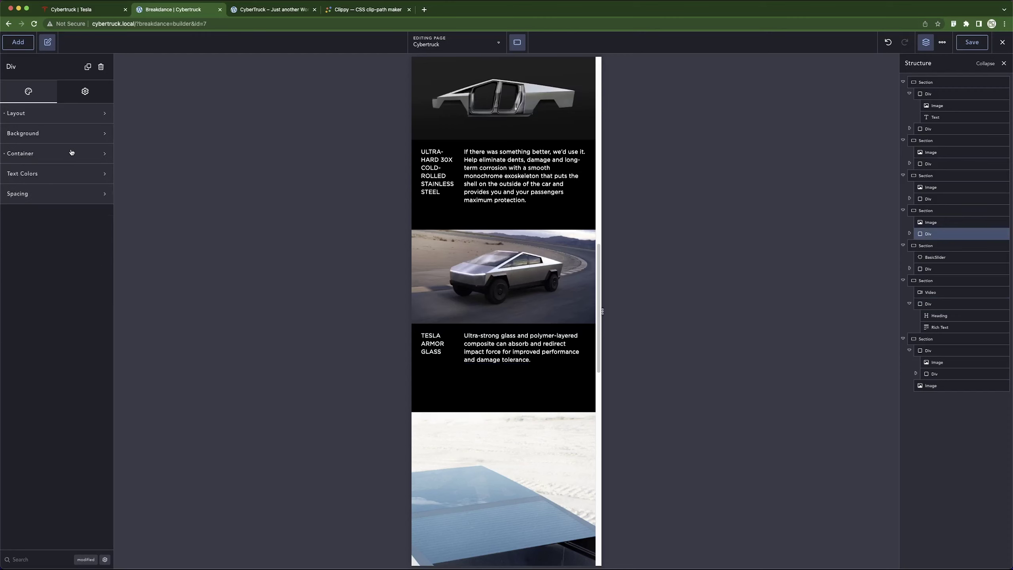
pyautogui.click(53, 112)
pyautogui.click(98, 195)
pyautogui.click(74, 274)
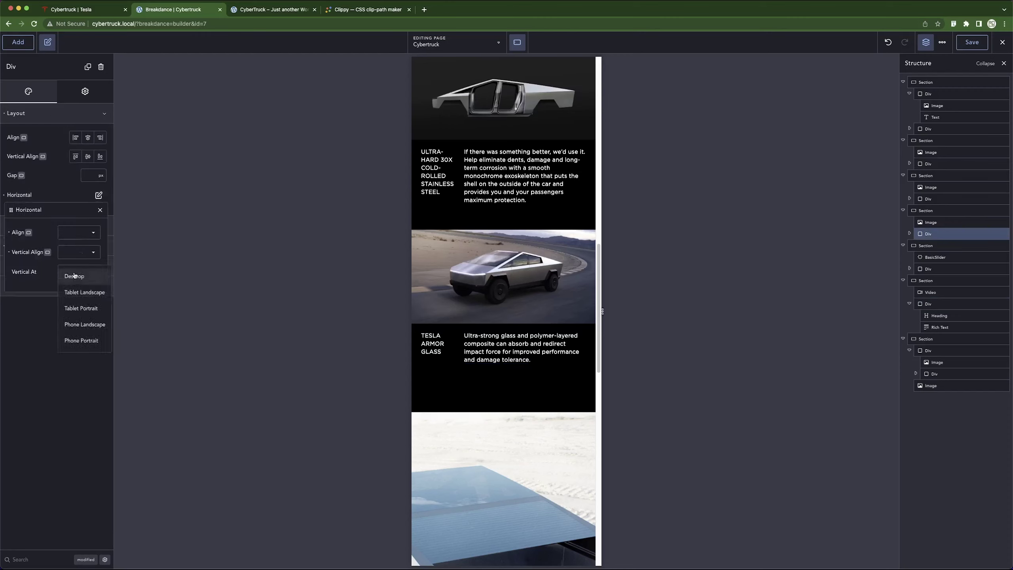
pyautogui.click(91, 323)
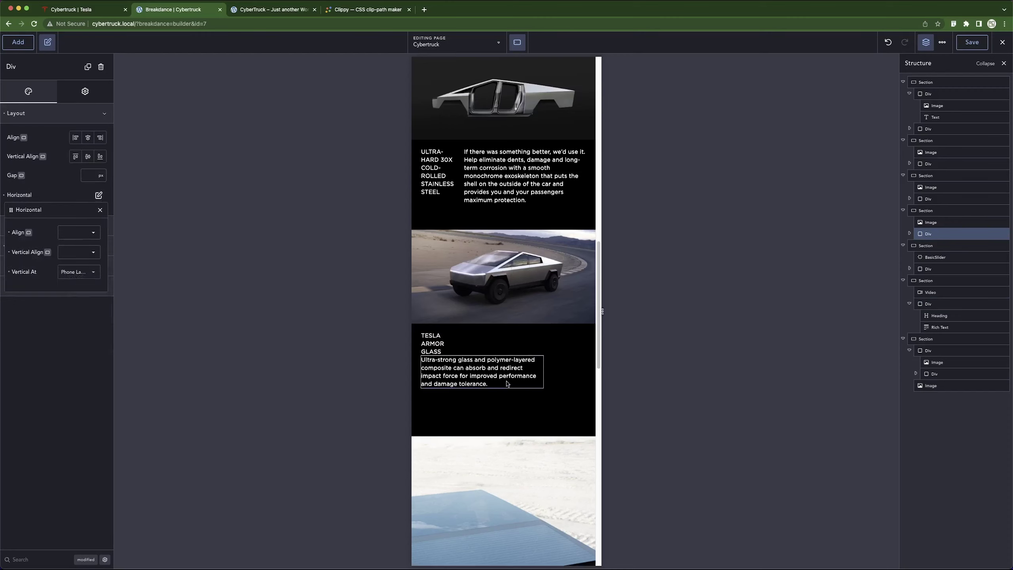
# Show only the modified properties of the Tesla Armor Glass heading and set its wrapper width to 100%.
pyautogui.click(485, 346)
pyautogui.click(94, 92)
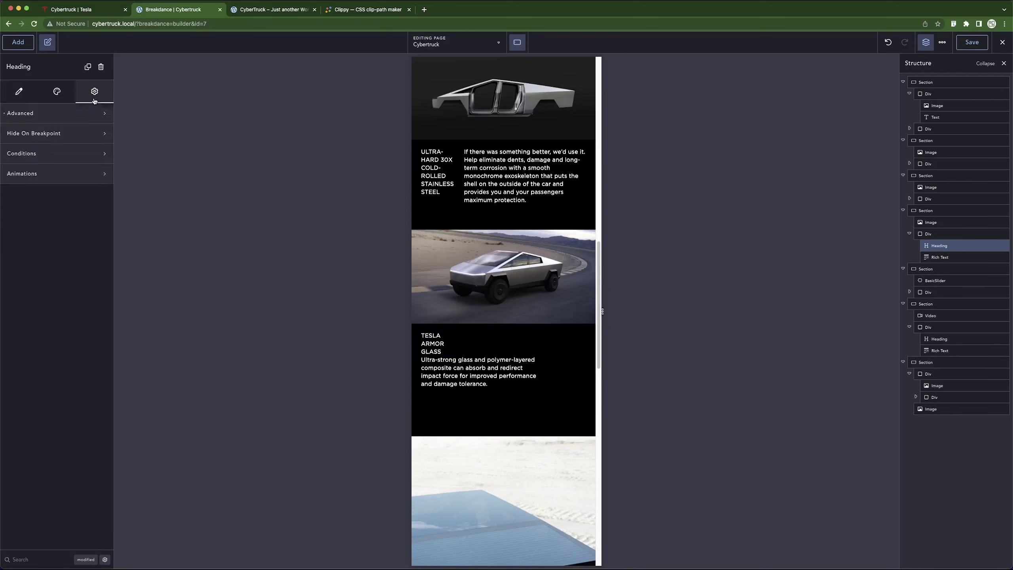
pyautogui.click(64, 113)
pyautogui.click(63, 112)
pyautogui.click(60, 120)
pyautogui.click(61, 116)
pyautogui.click(89, 562)
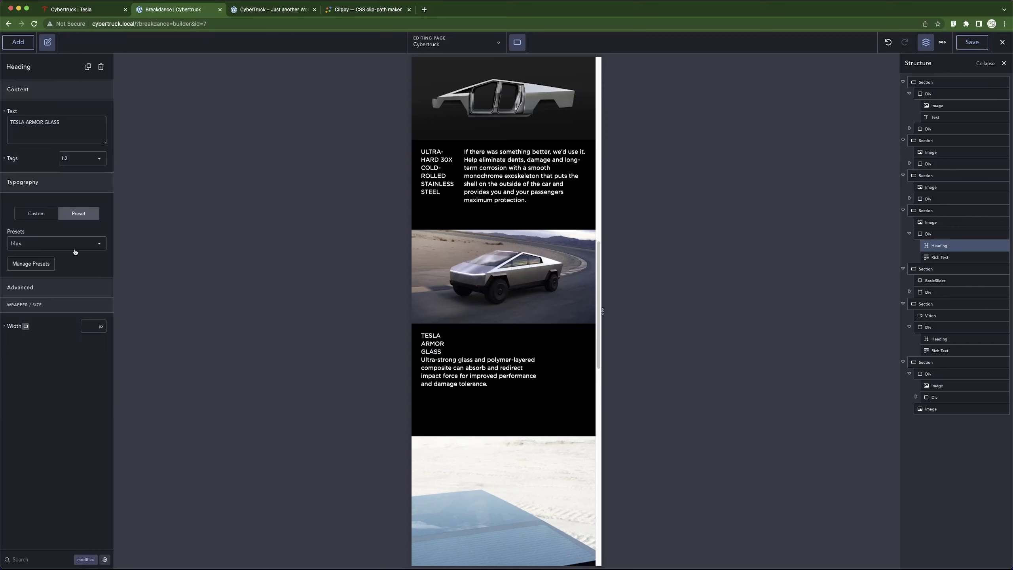
pyautogui.click(104, 329)
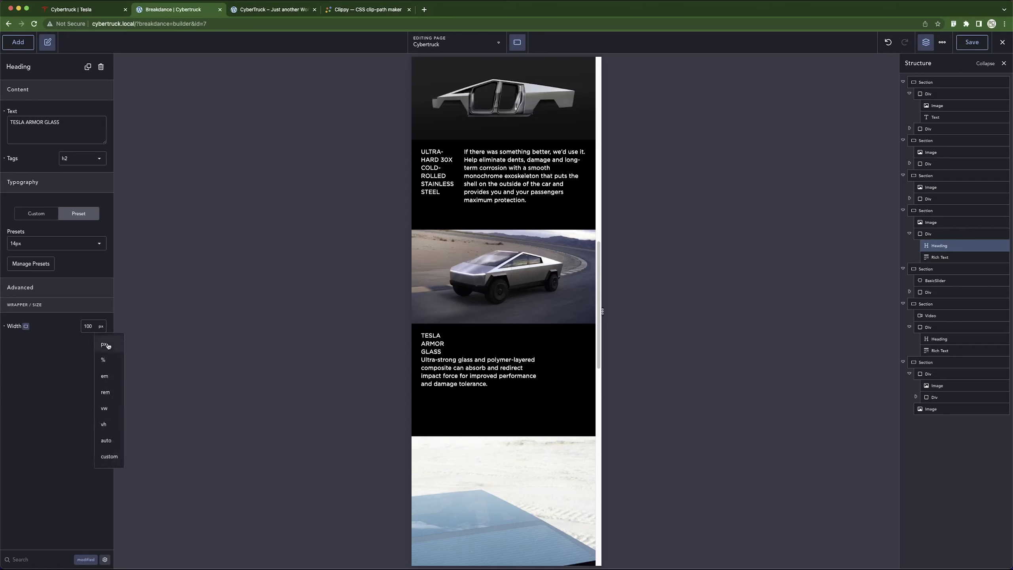
pyautogui.click(109, 358)
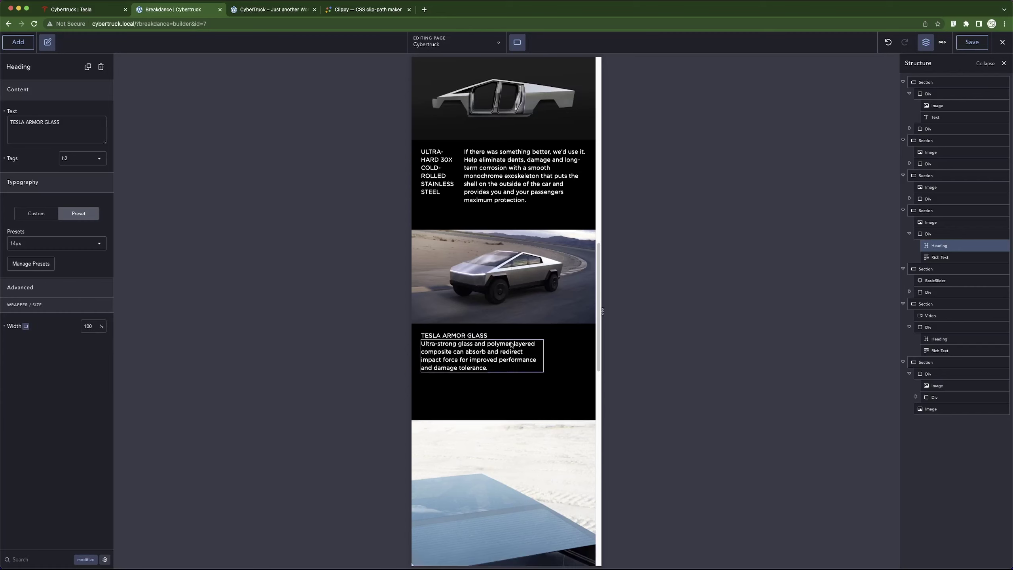
# Open the design settings of the paragraph below the Tesla Armor Glass heading.
pyautogui.click(534, 358)
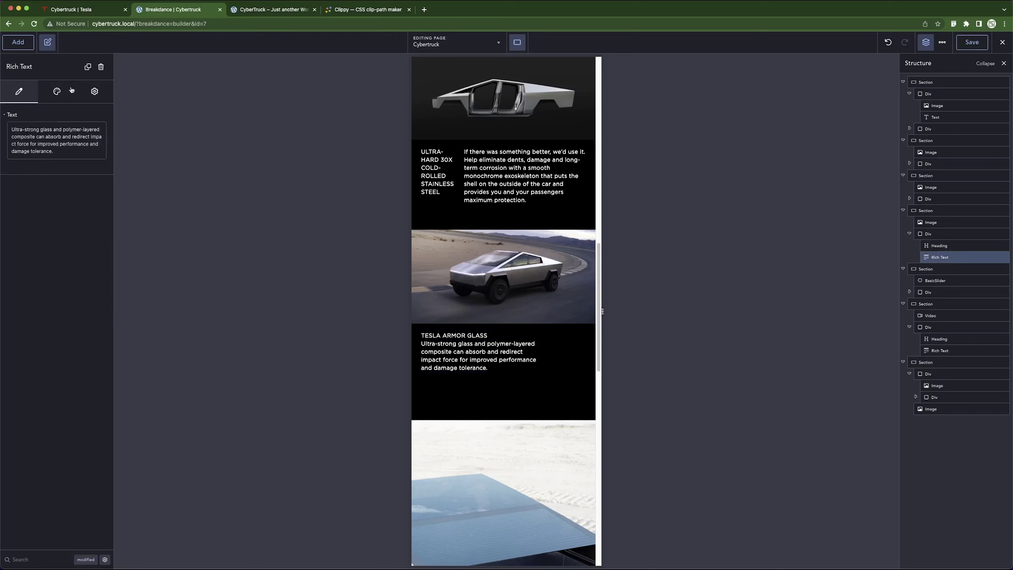
pyautogui.click(99, 94)
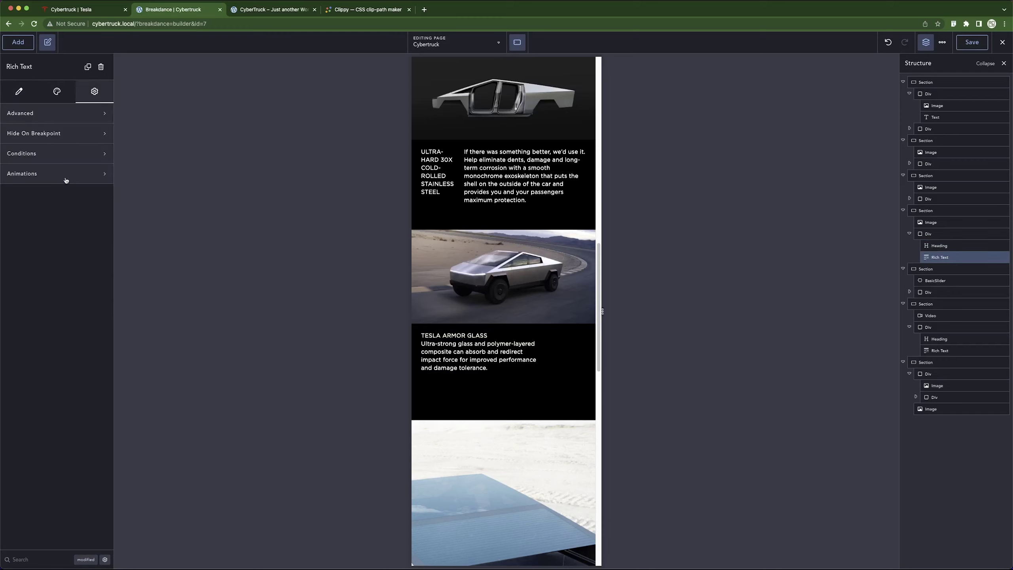
pyautogui.click(59, 96)
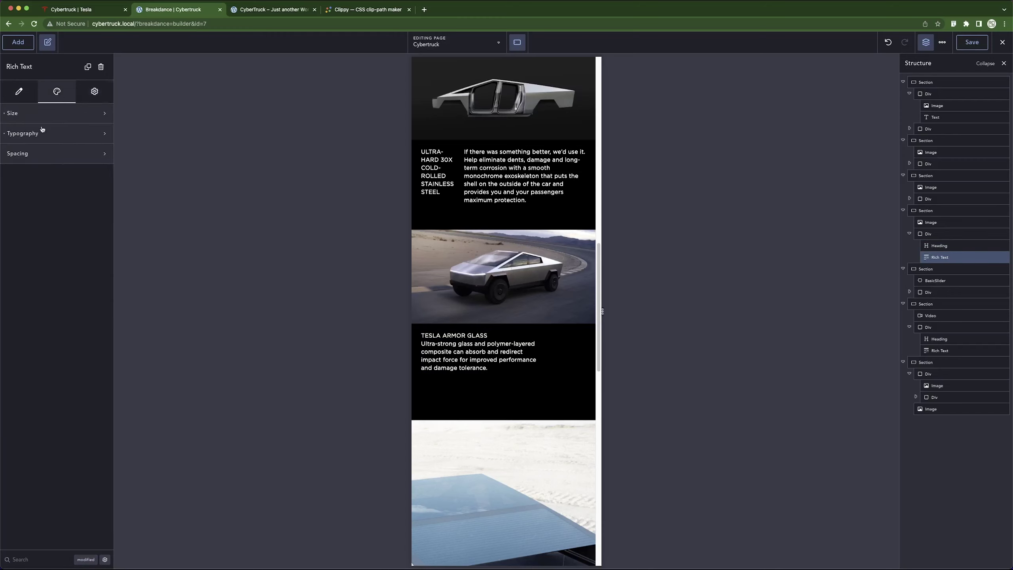